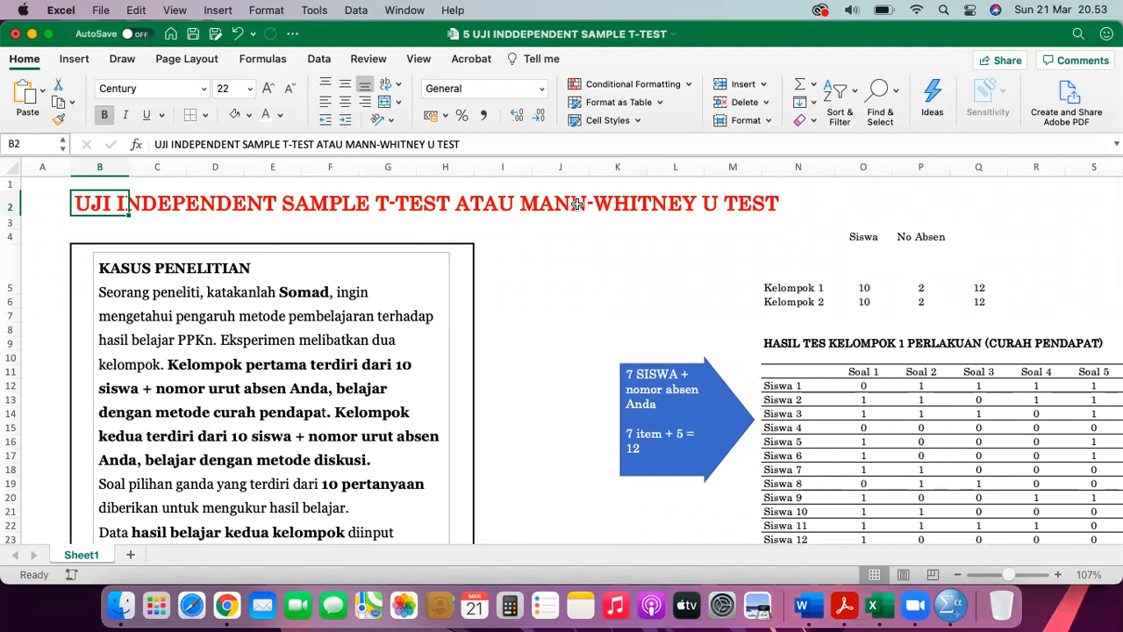
Read the opening of the KASUS PENELITIAN text box for the study's purpose and experimental design.
scroll(364, 315, left, 1)
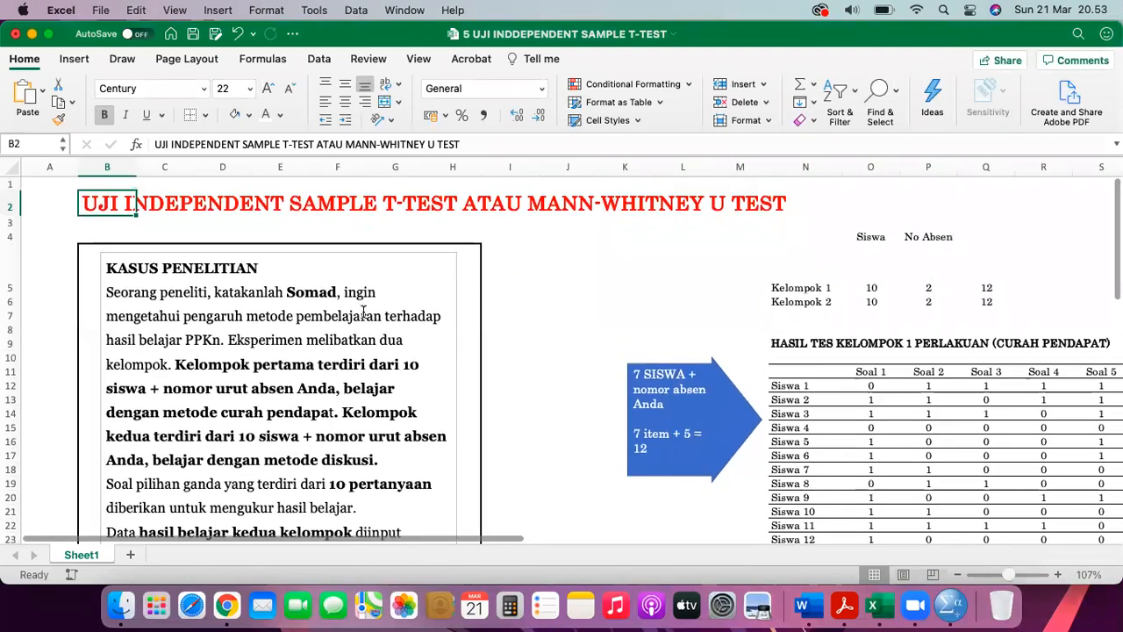
click(289, 278)
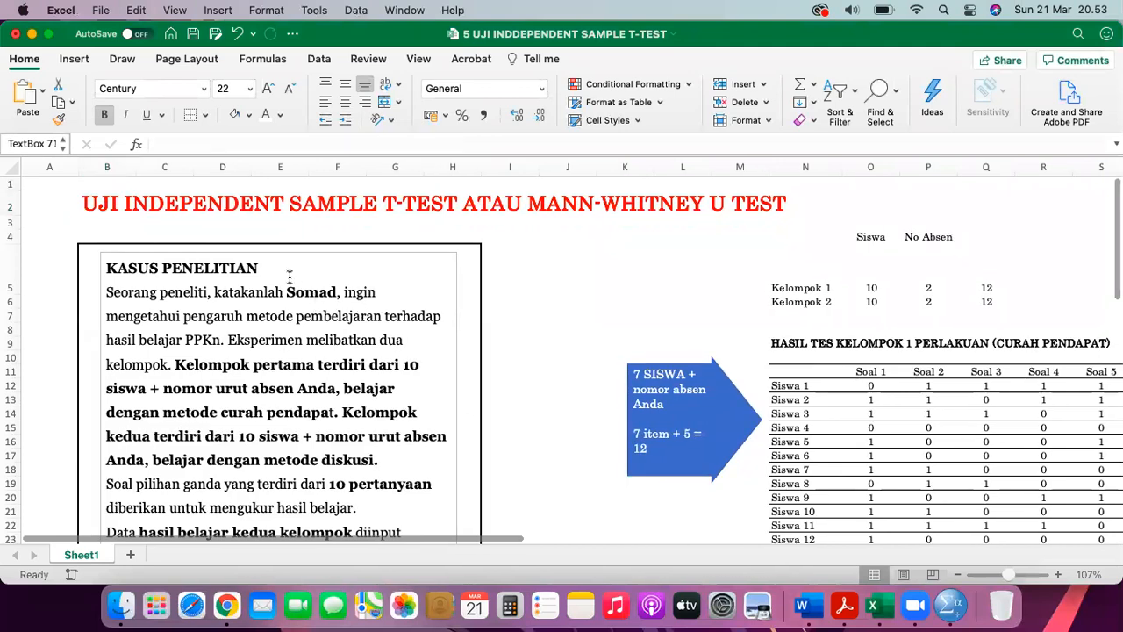
scroll(290, 278, down, 1)
scroll(204, 266, down, 1)
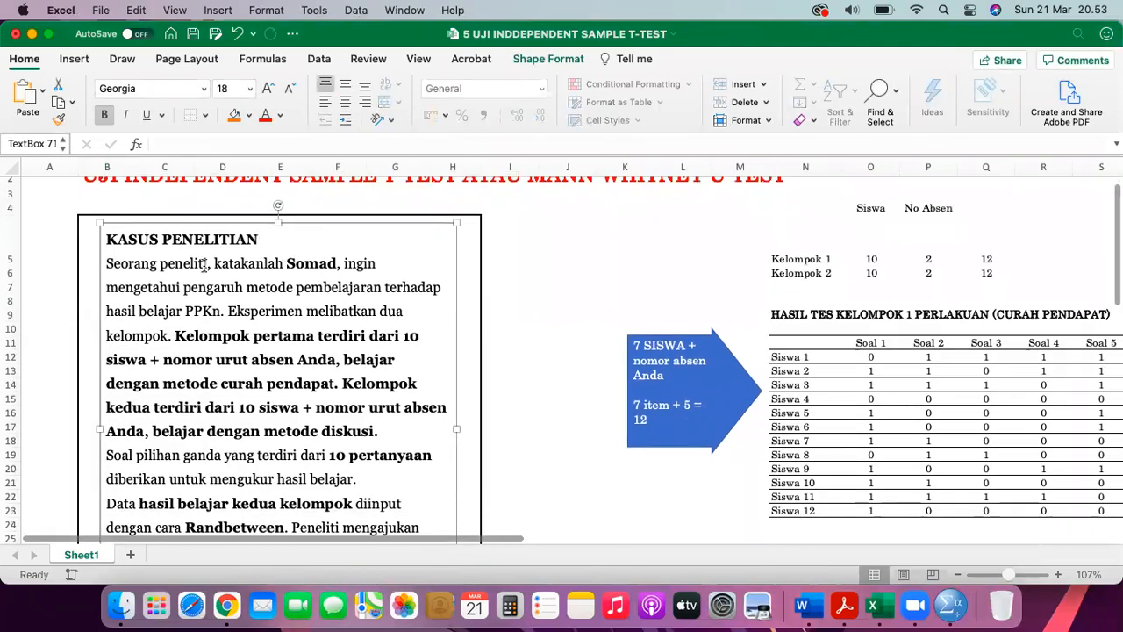
click(161, 263)
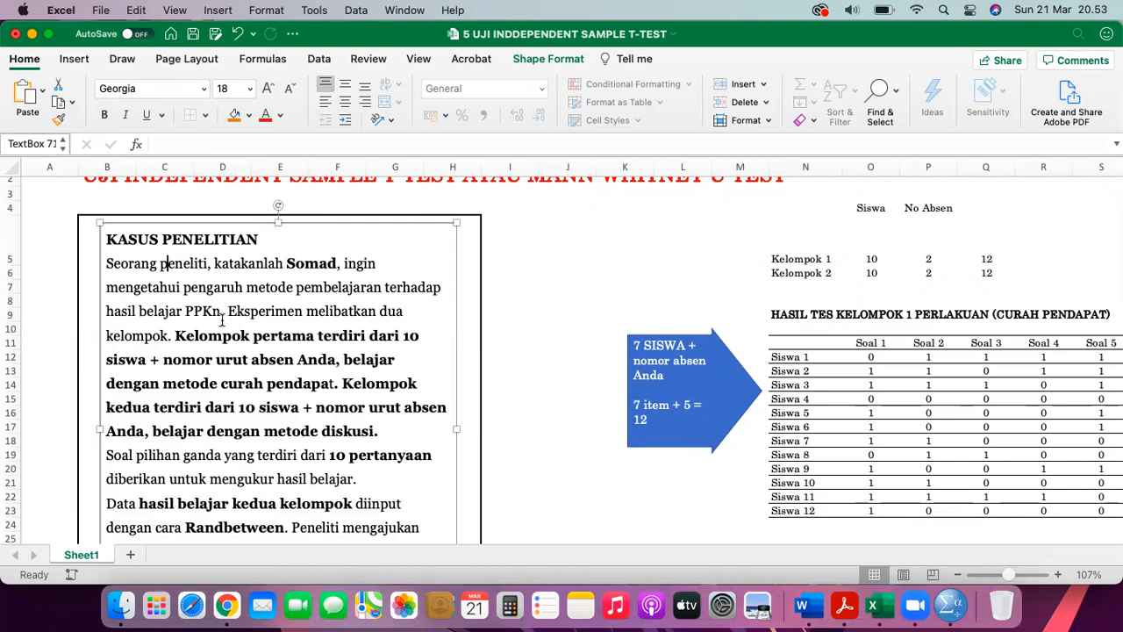
click(224, 312)
click(175, 336)
scroll(175, 337, down, 2)
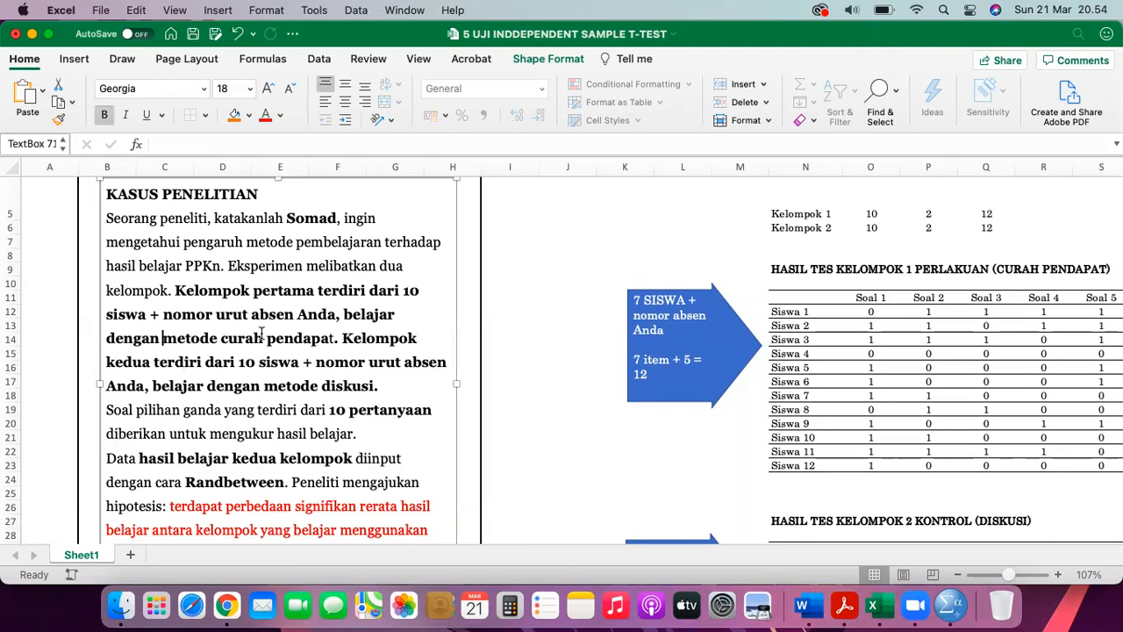
Examine how the research case describes the first and second groups and the learning method assigned to each.
drag(162, 338, 324, 339)
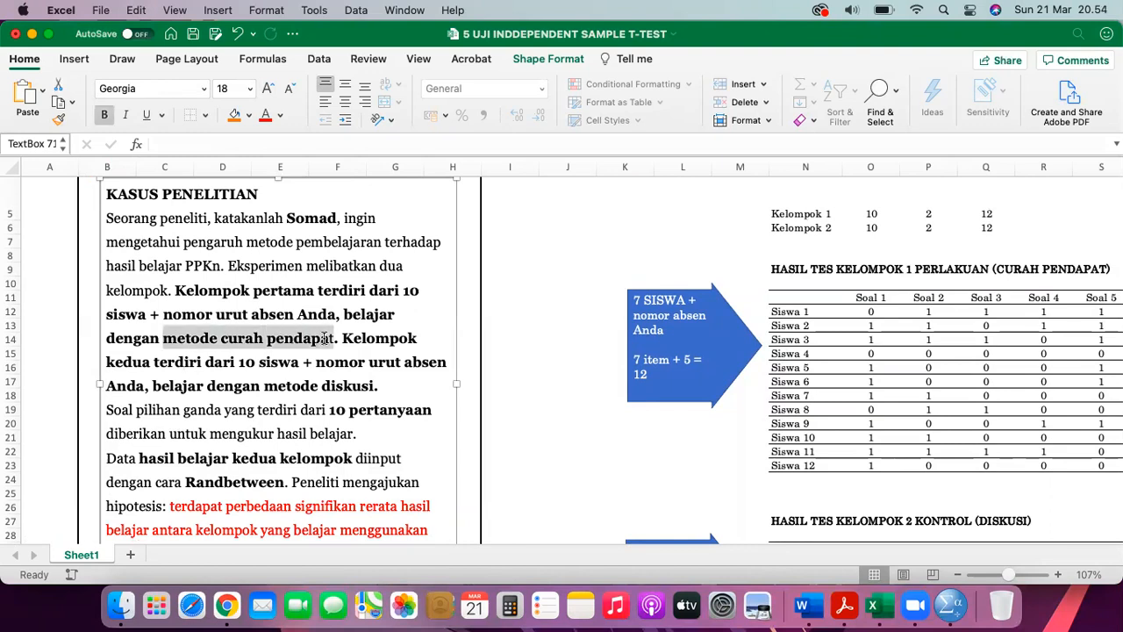
click(183, 312)
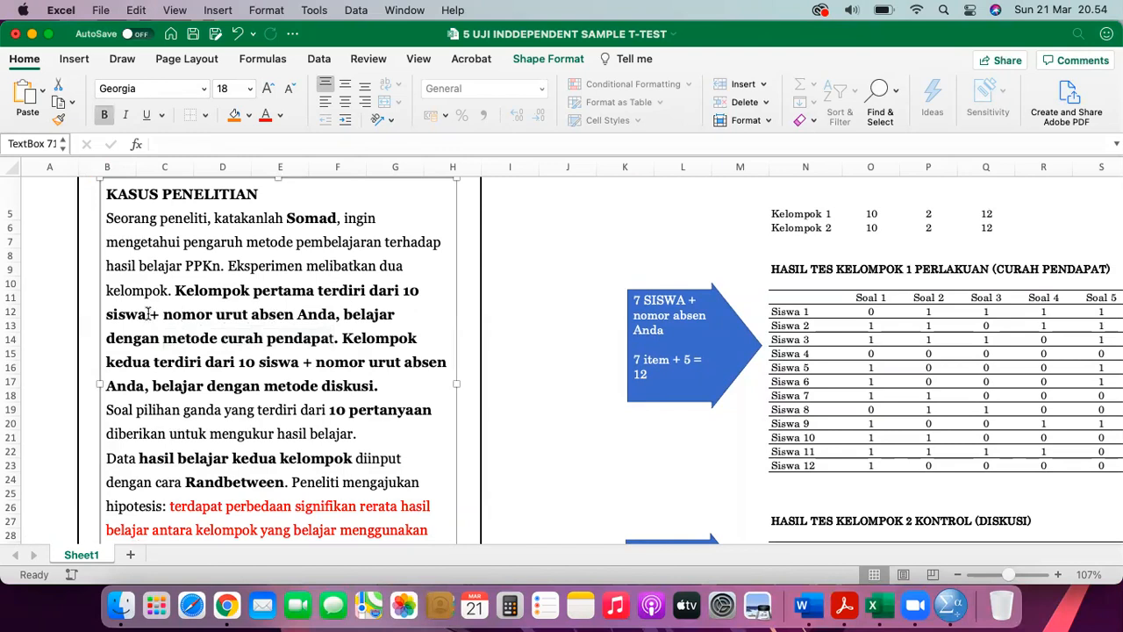
drag(163, 339, 268, 348)
click(323, 342)
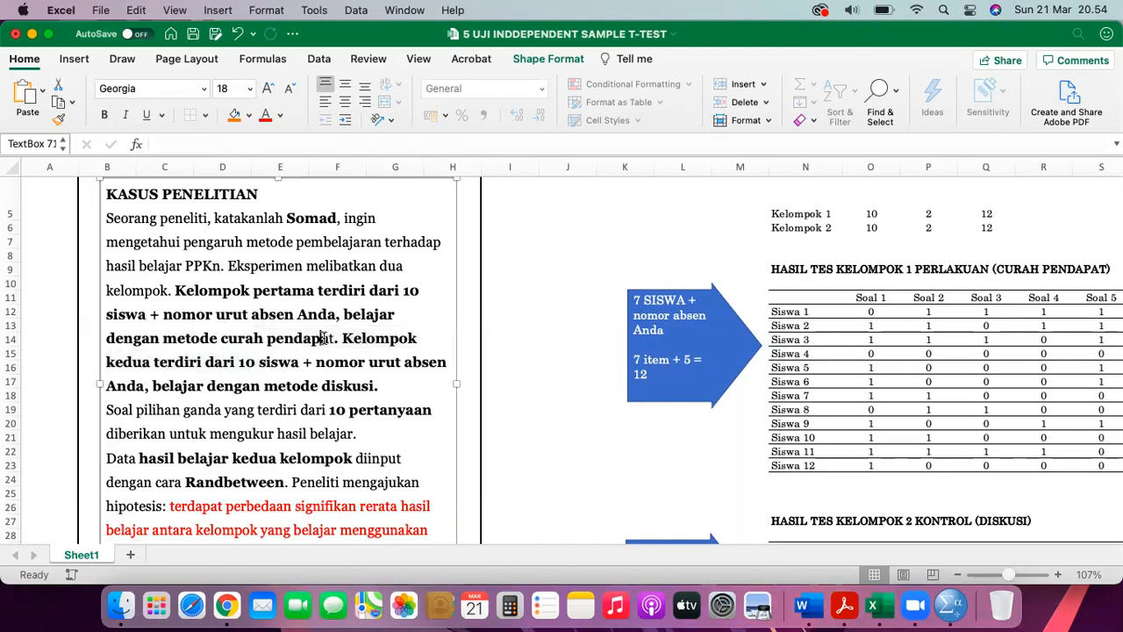
click(184, 363)
click(244, 362)
click(239, 387)
scroll(239, 387, down, 1)
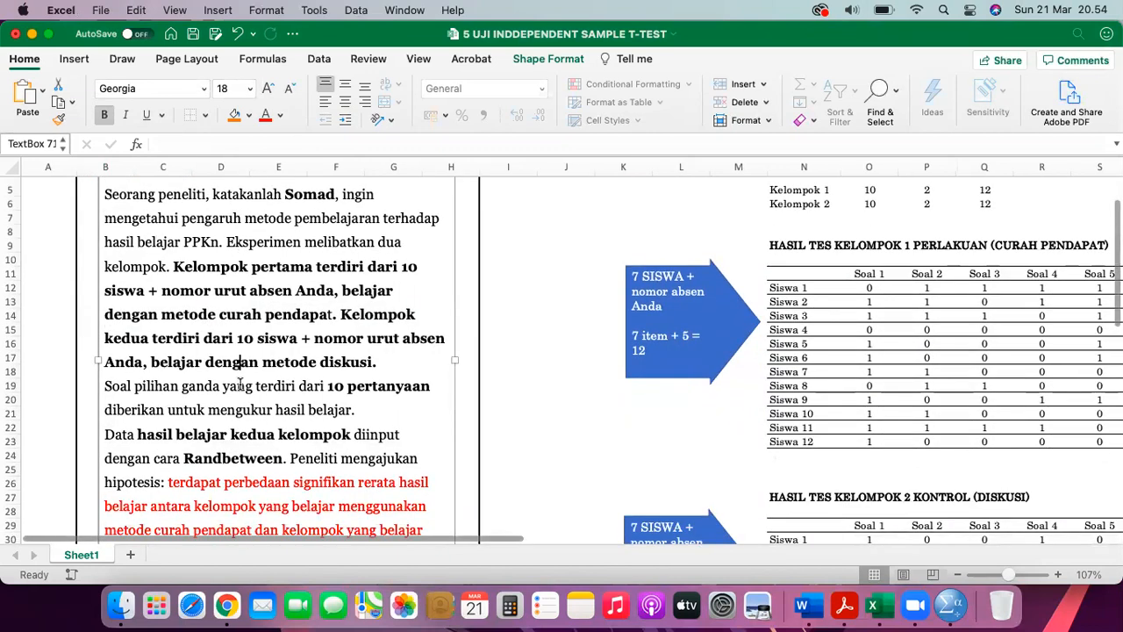
drag(162, 320, 300, 311)
click(227, 399)
Examine the case text about the multiple-choice questions and the Randbetween method for entering both groups' results.
scroll(225, 399, down, 3)
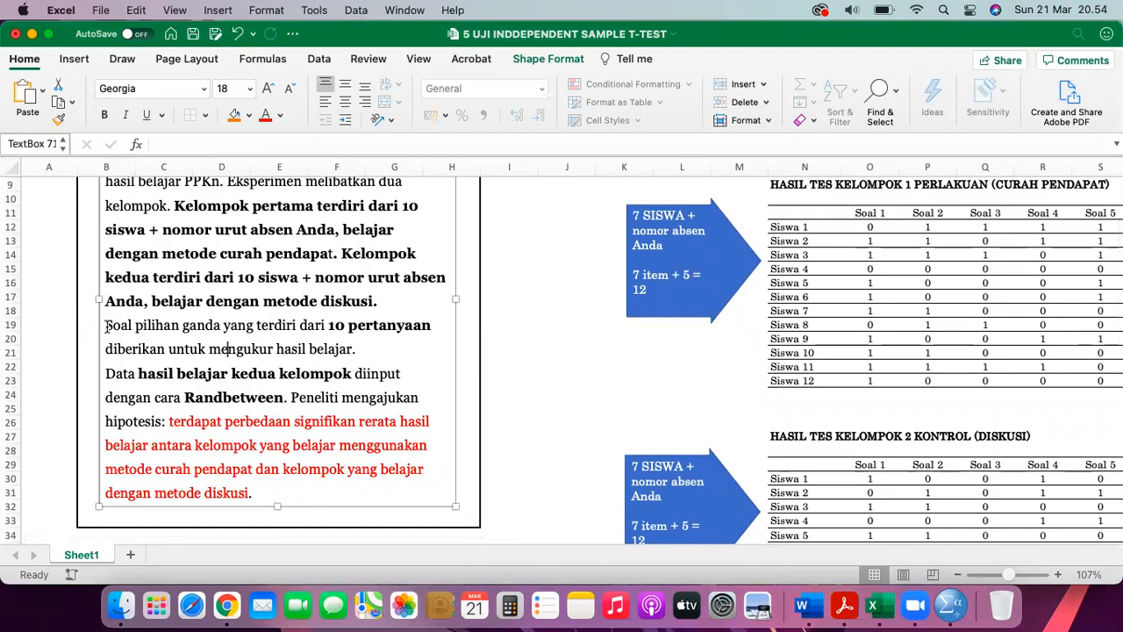
drag(111, 325, 251, 331)
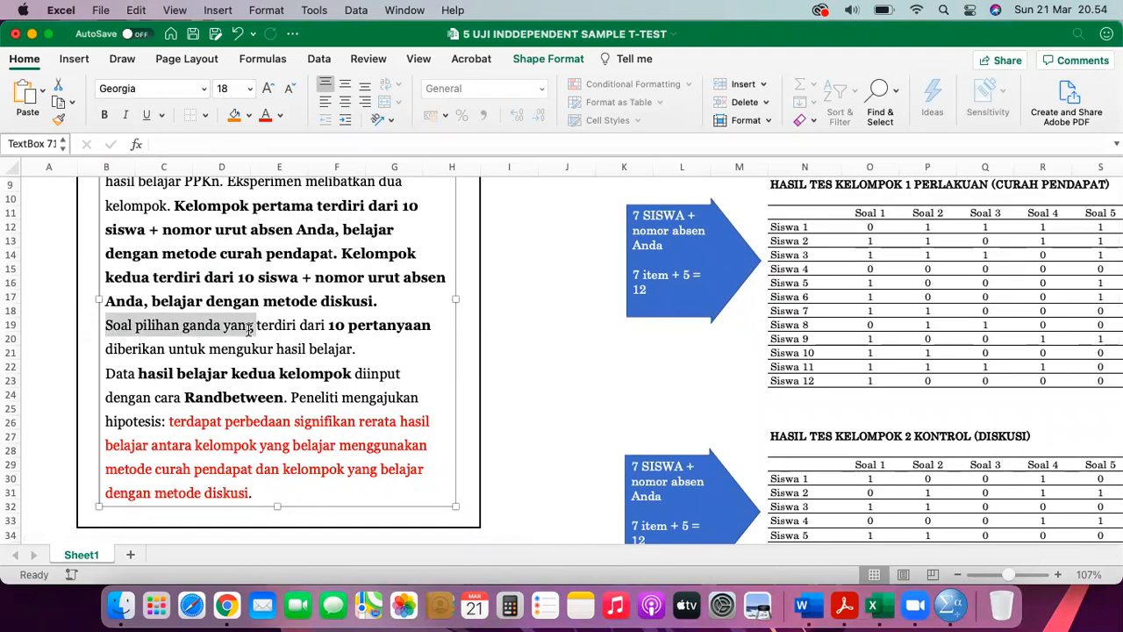
click(332, 325)
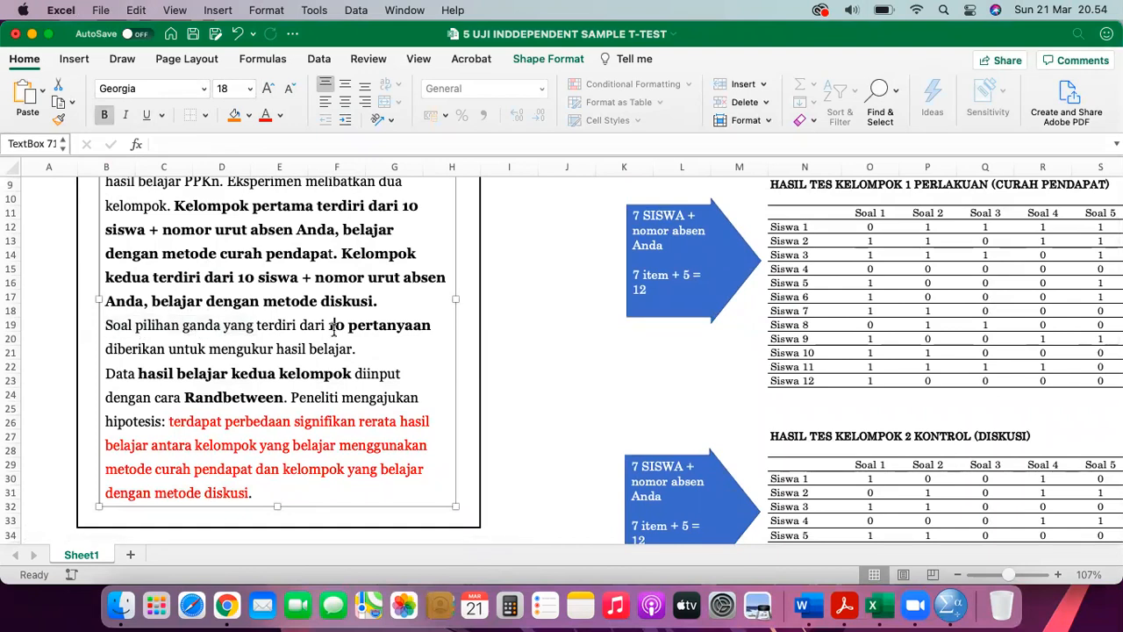
drag(170, 349, 413, 326)
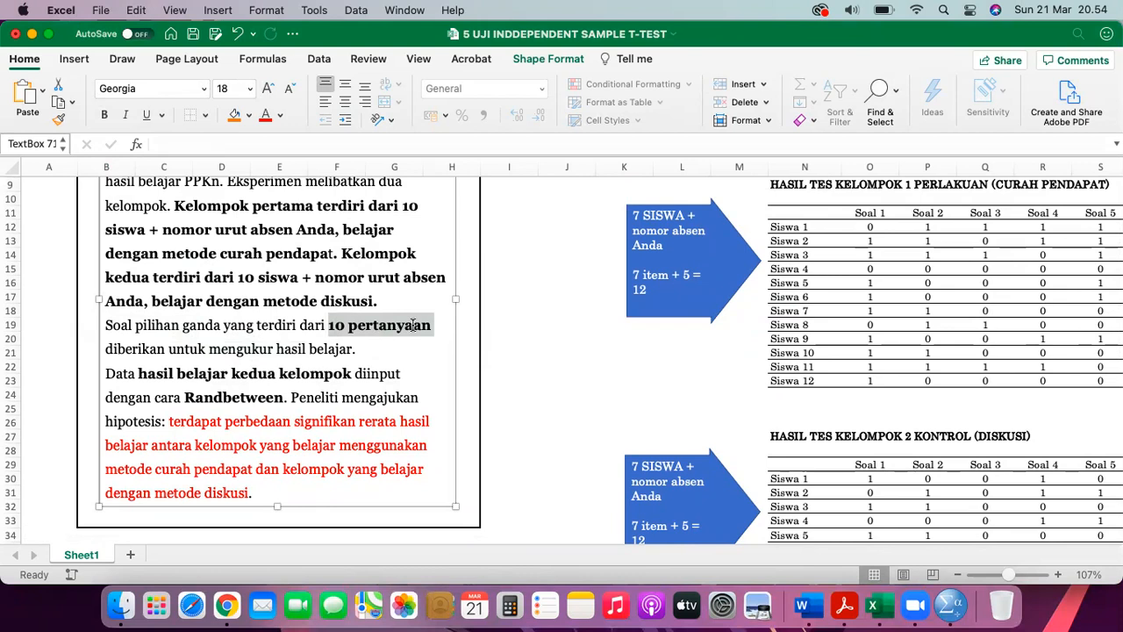
click(244, 396)
scroll(244, 396, down, 2)
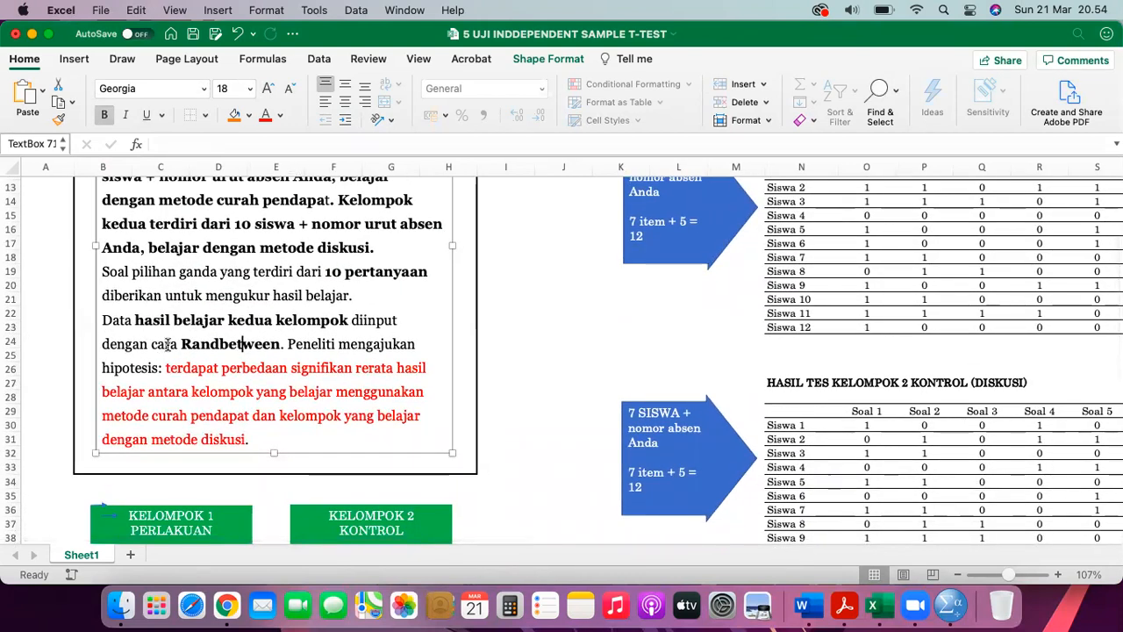
drag(152, 346, 265, 349)
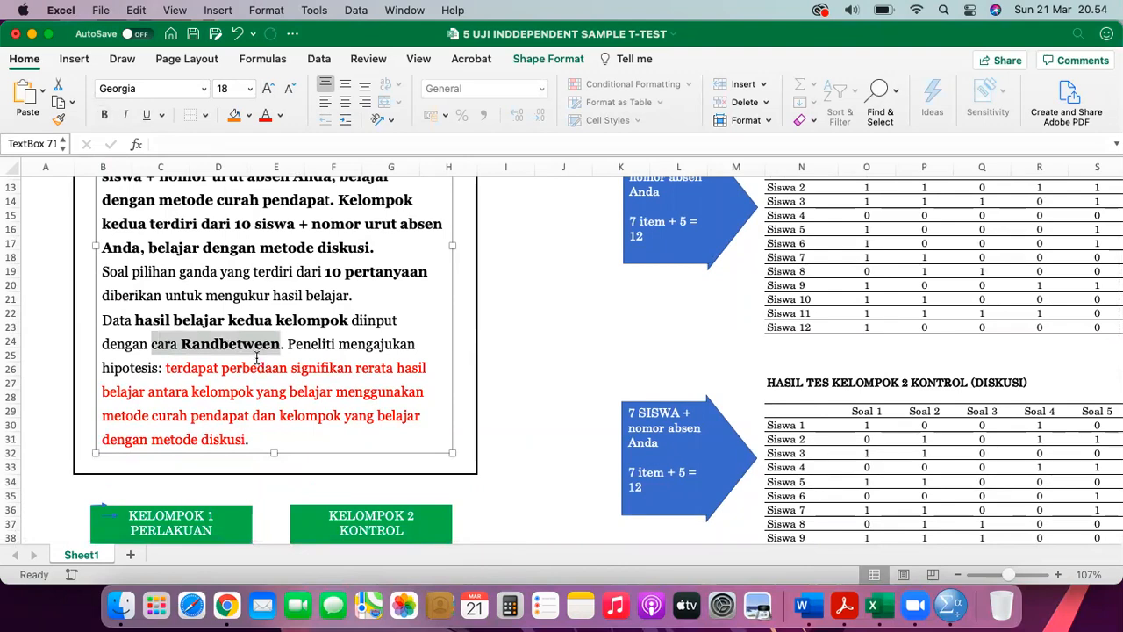
click(258, 358)
Read the researcher's hypothesis in red at the end of the research case text.
scroll(257, 358, up, 5)
scroll(184, 308, down, 7)
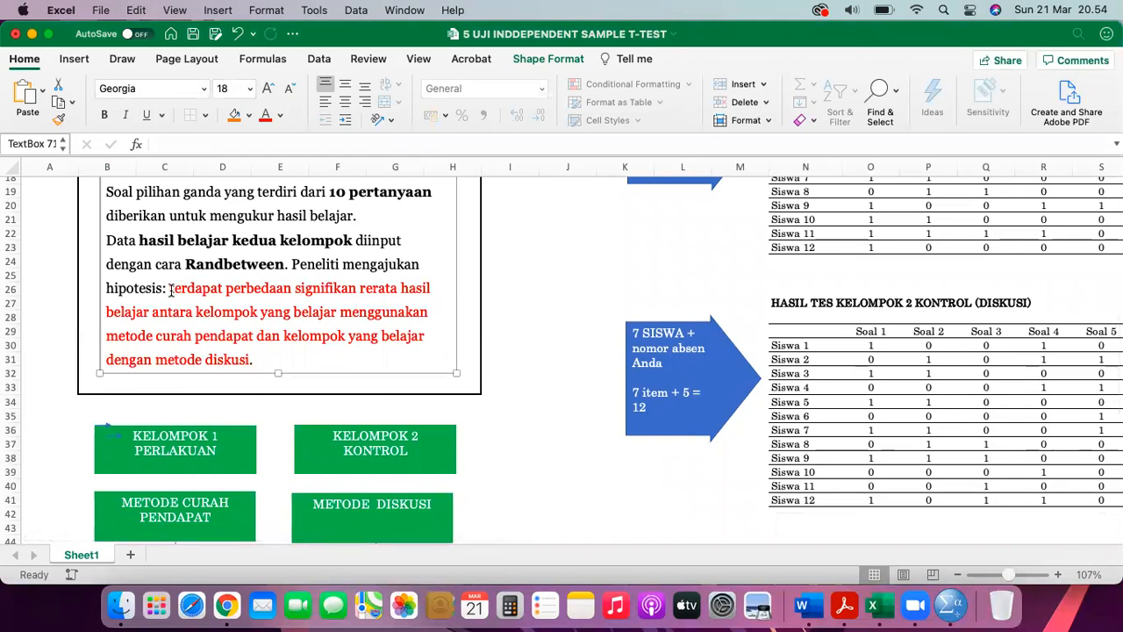
drag(168, 289, 260, 353)
click(267, 314)
scroll(304, 336, down, 1)
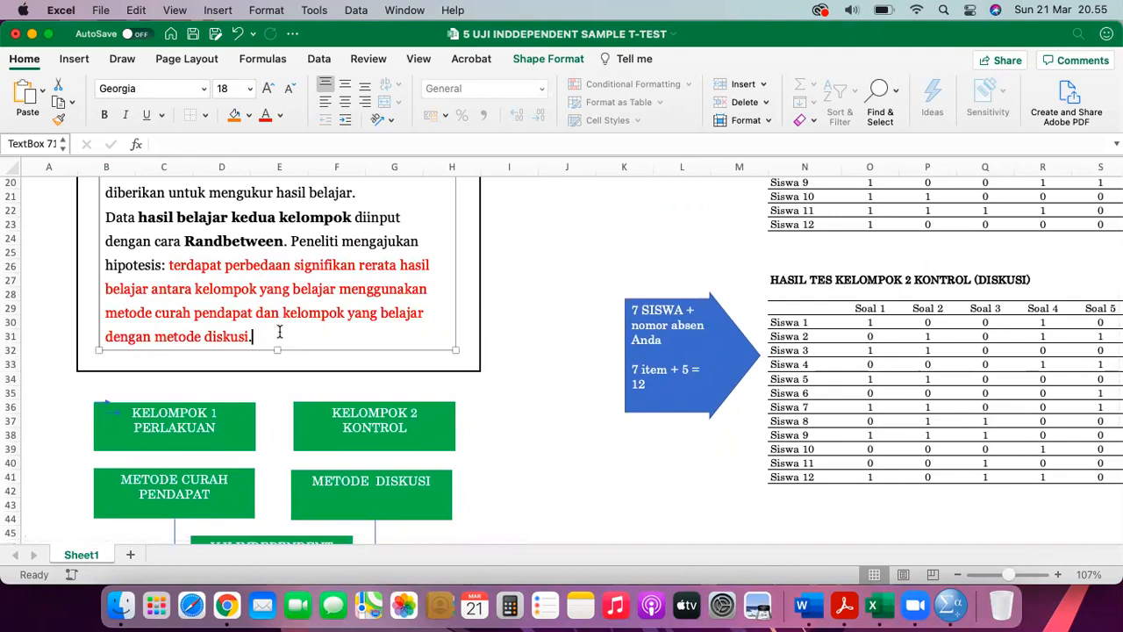
Examine the flowchart boxes for the treatment and control groups and their respective learning methods.
scroll(279, 332, down, 5)
click(537, 323)
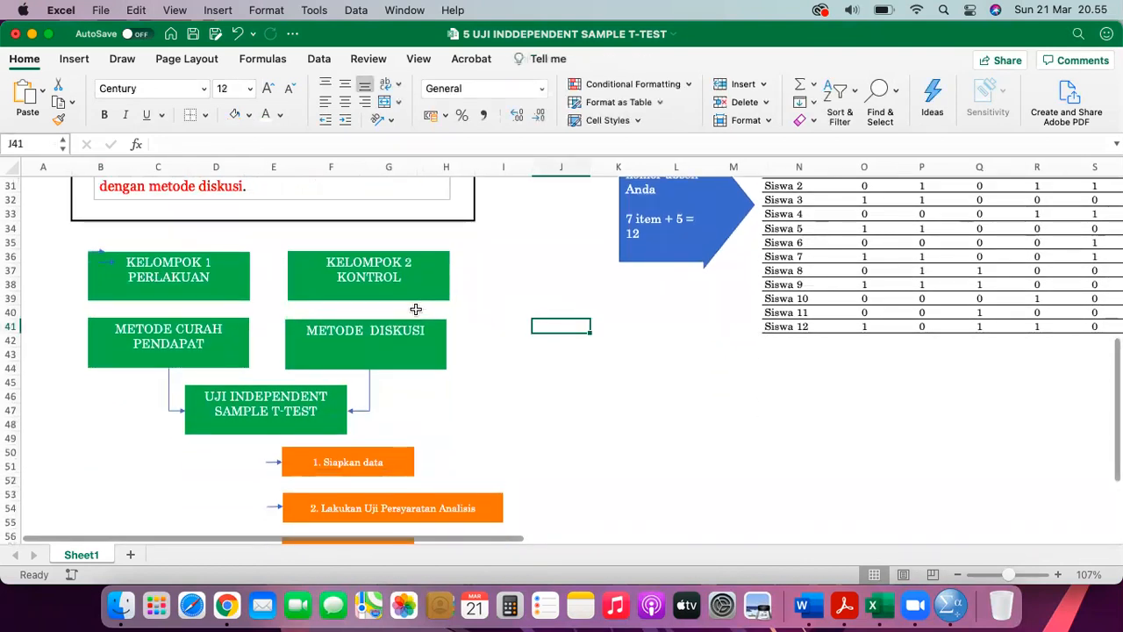
scroll(416, 309, down, 2)
click(229, 254)
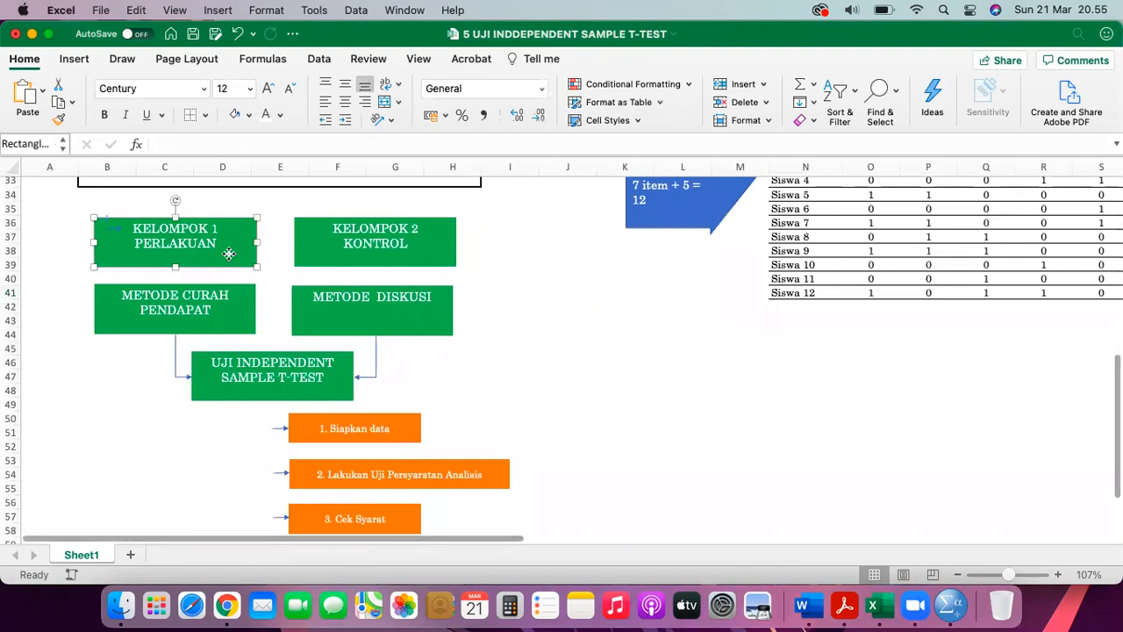
click(321, 252)
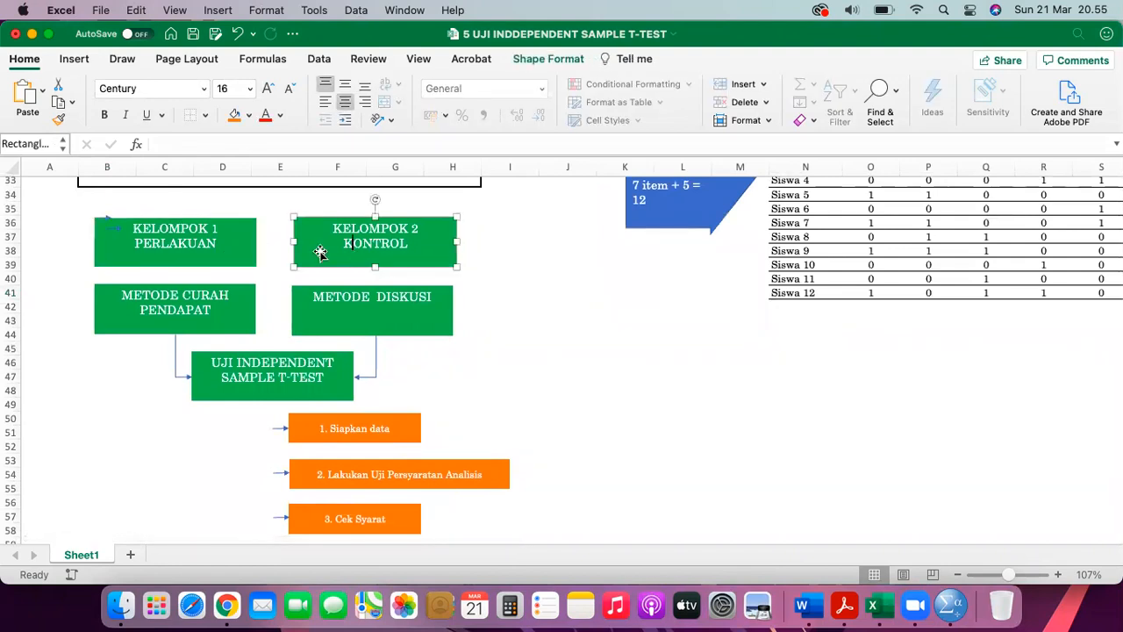
click(236, 250)
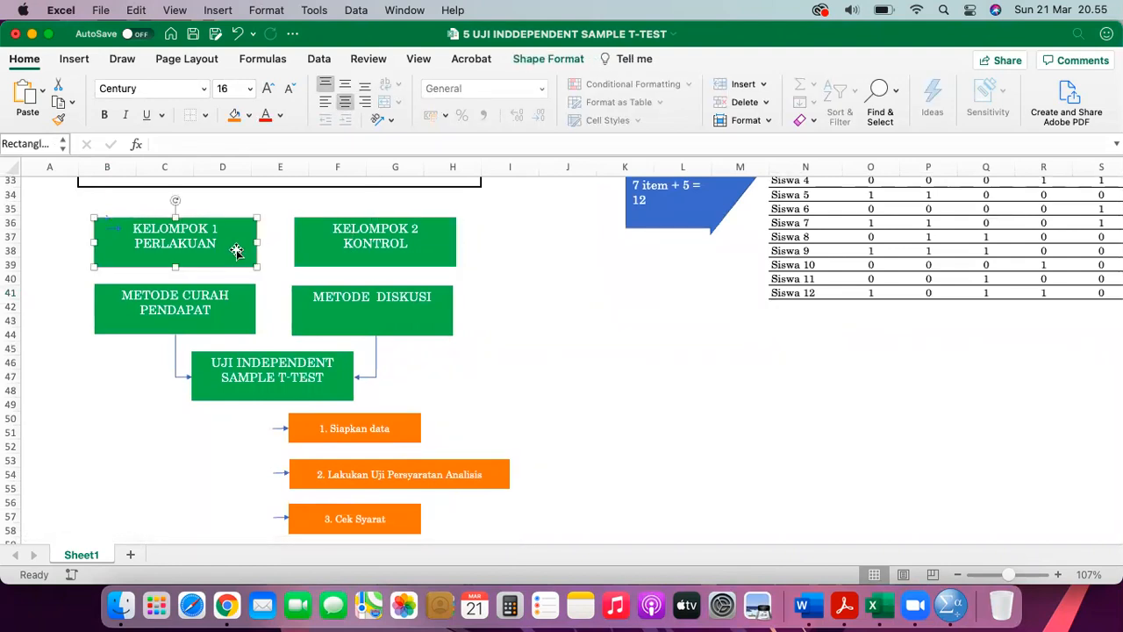
click(375, 255)
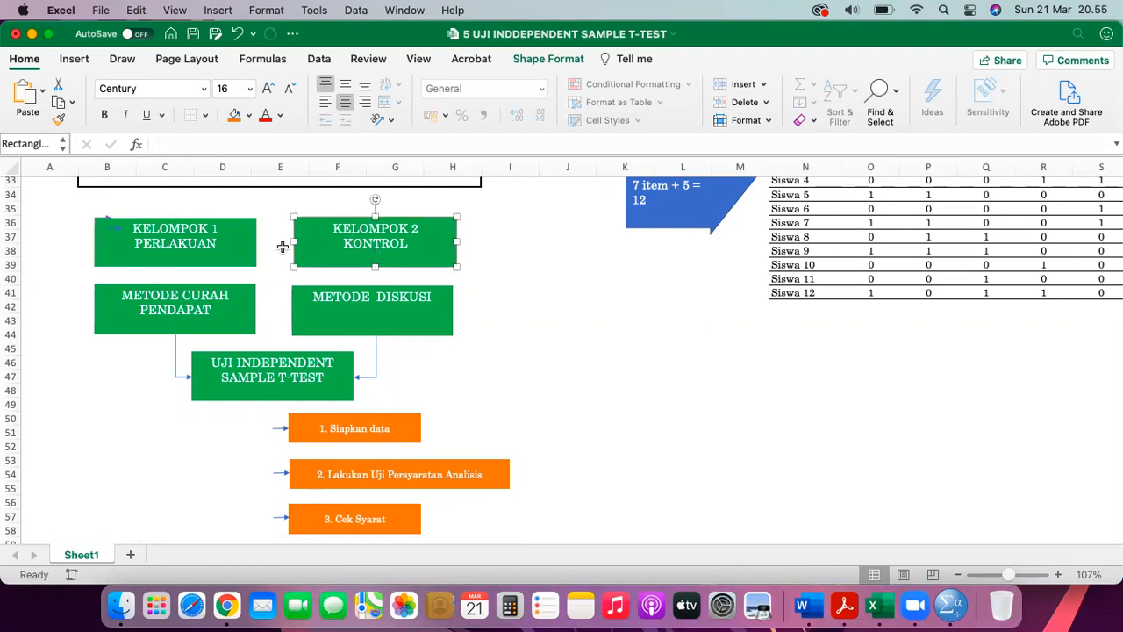
click(227, 242)
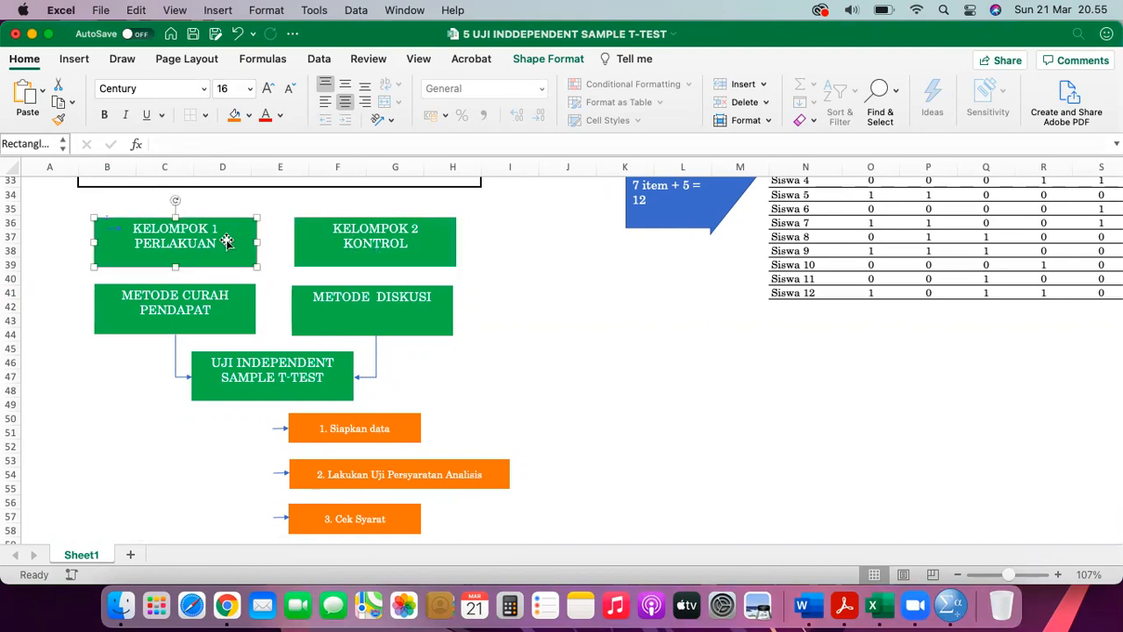
click(200, 324)
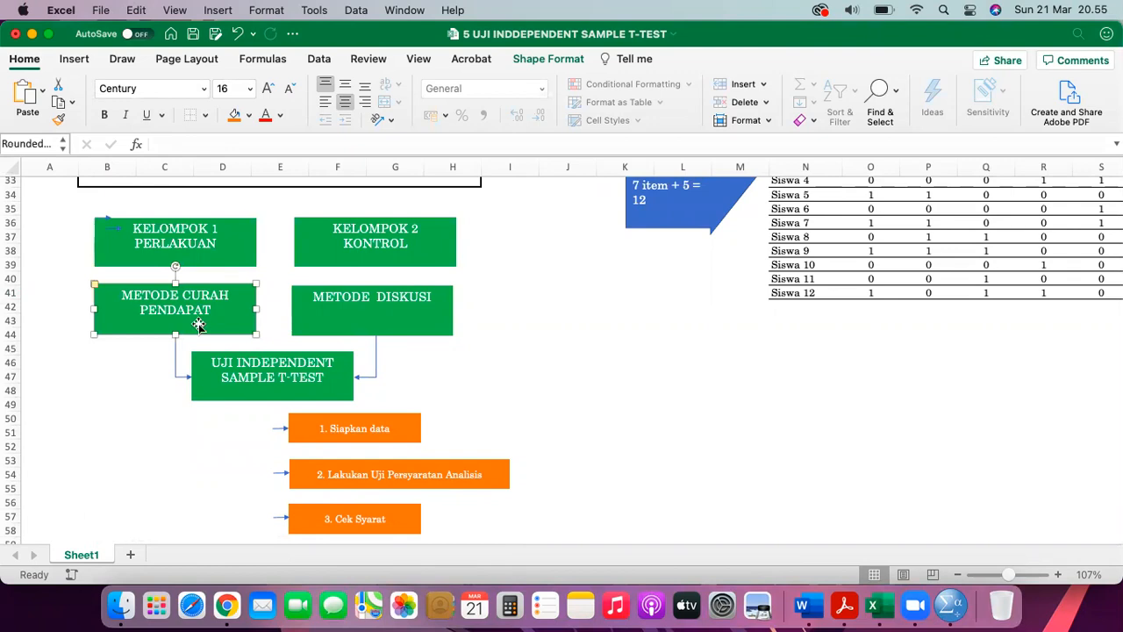
click(346, 320)
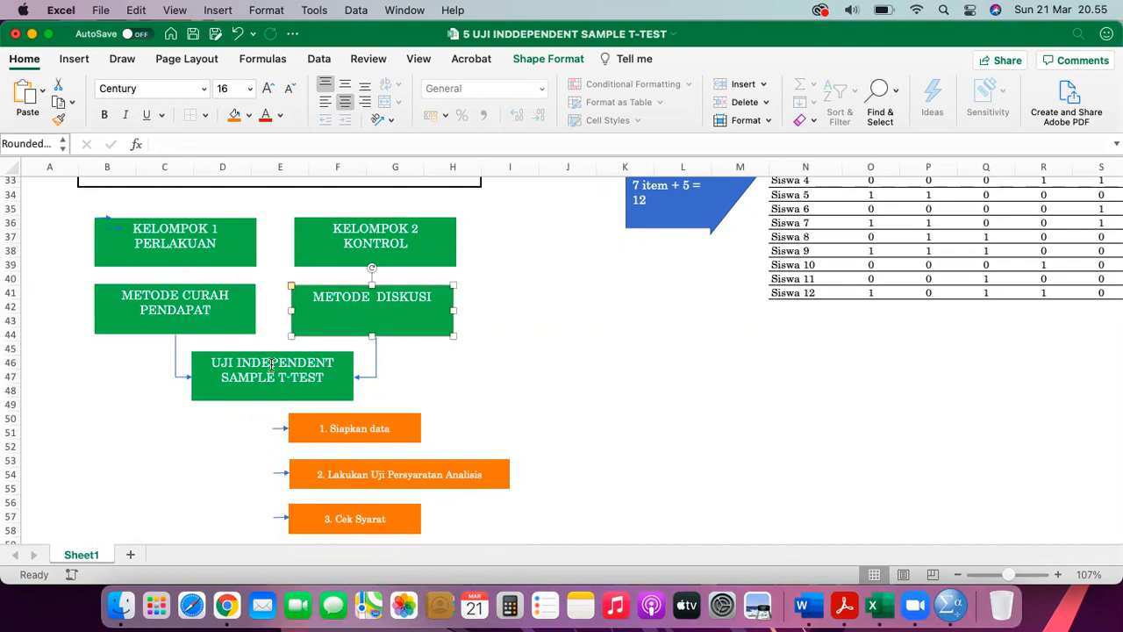
Compare the flowchart's UJI INDEPENDENT SAMPLE T-TEST box with the red hypothesis in the research case.
scroll(272, 367, up, 10)
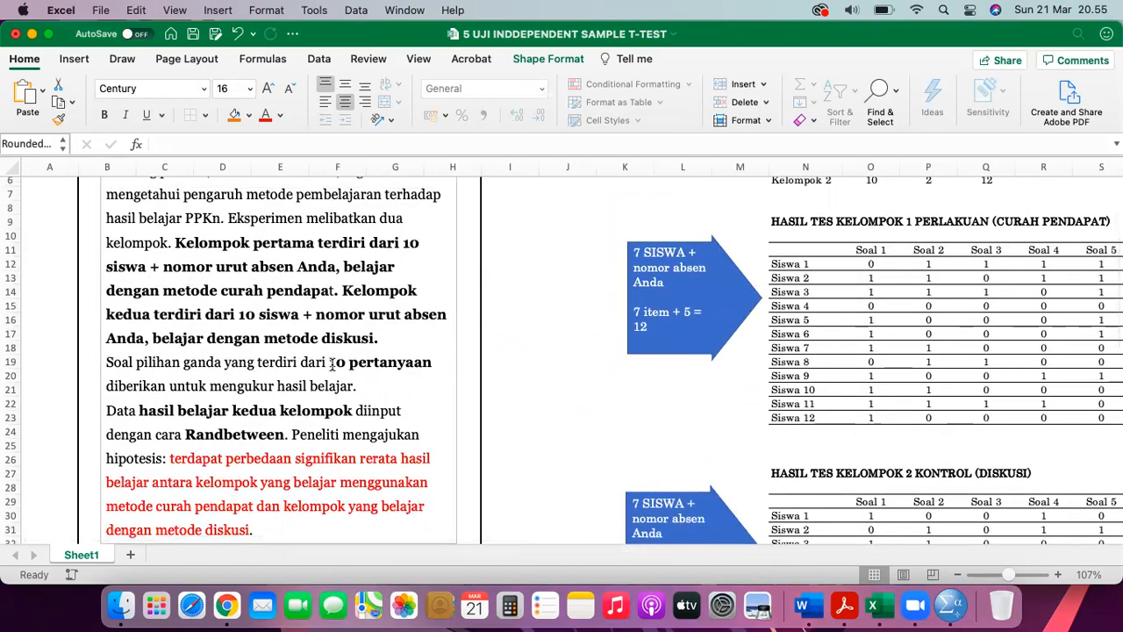
scroll(332, 364, down, 11)
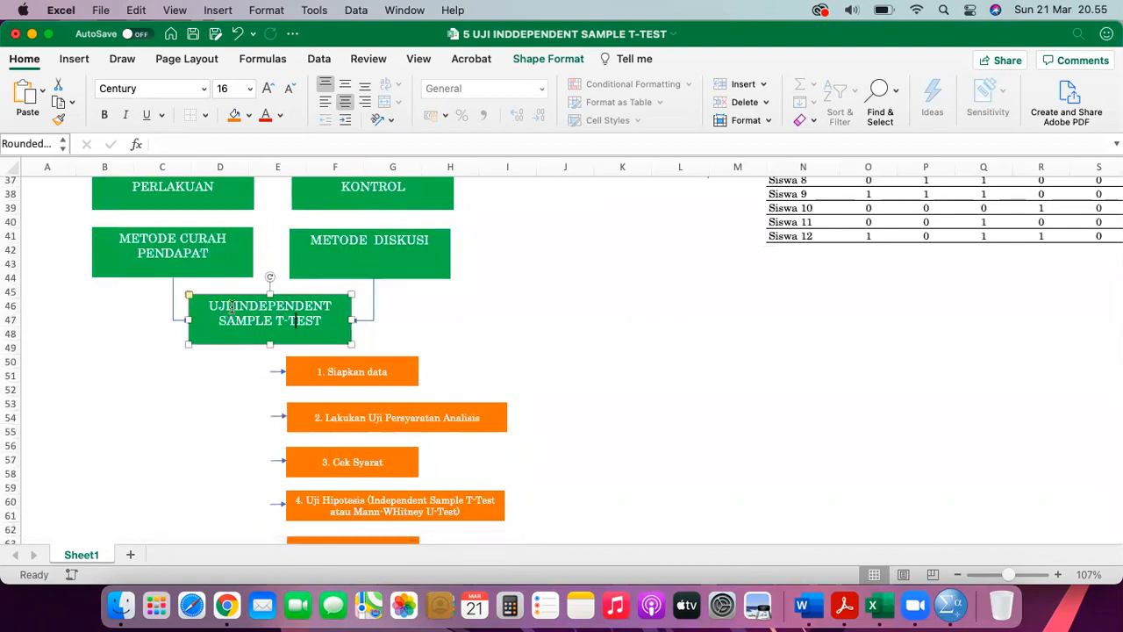
drag(235, 306, 328, 320)
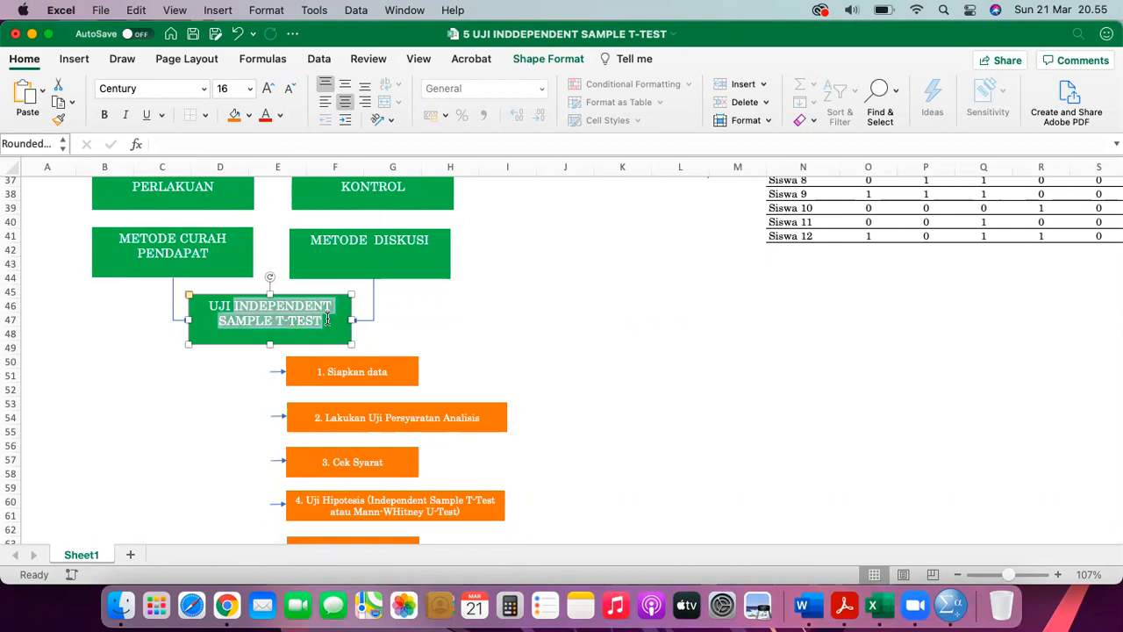
scroll(289, 323, up, 10)
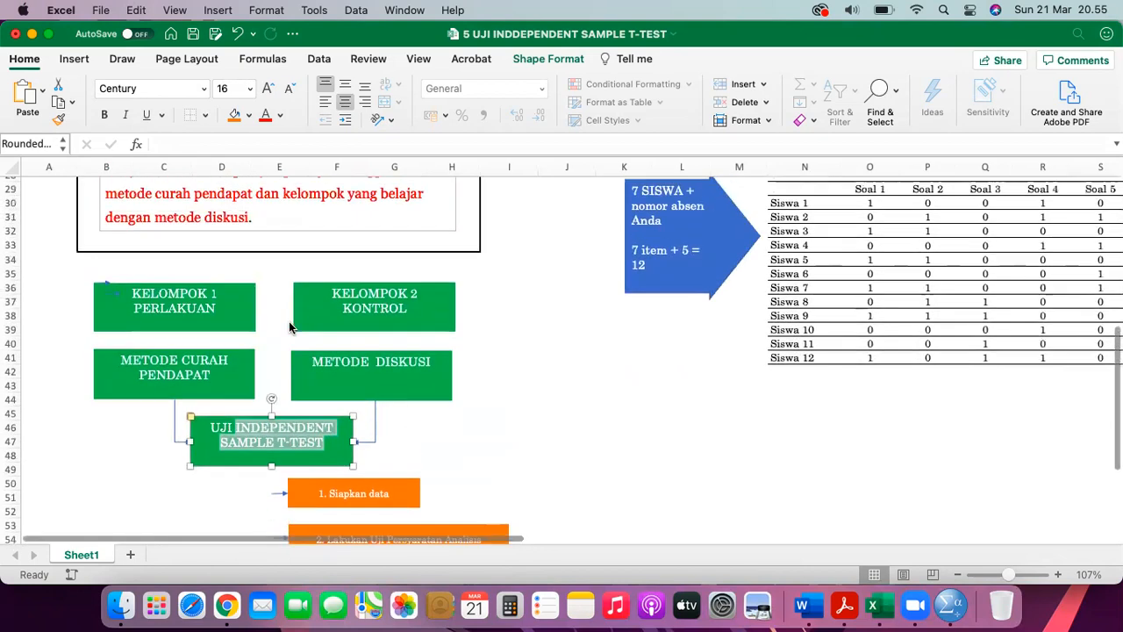
click(258, 332)
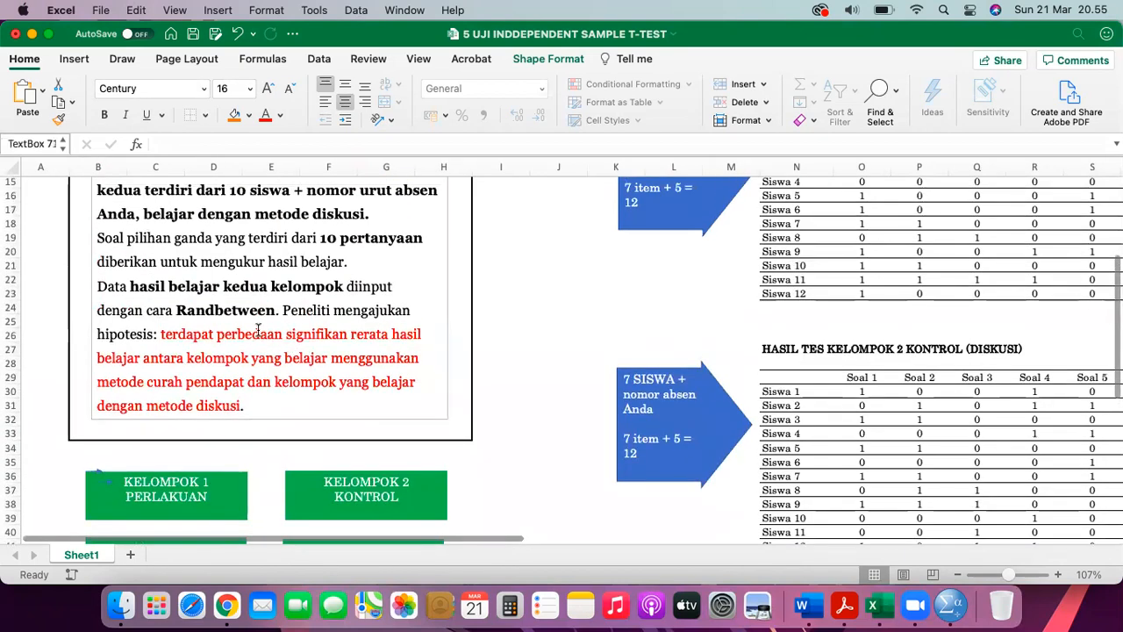
click(159, 337)
drag(159, 338, 231, 406)
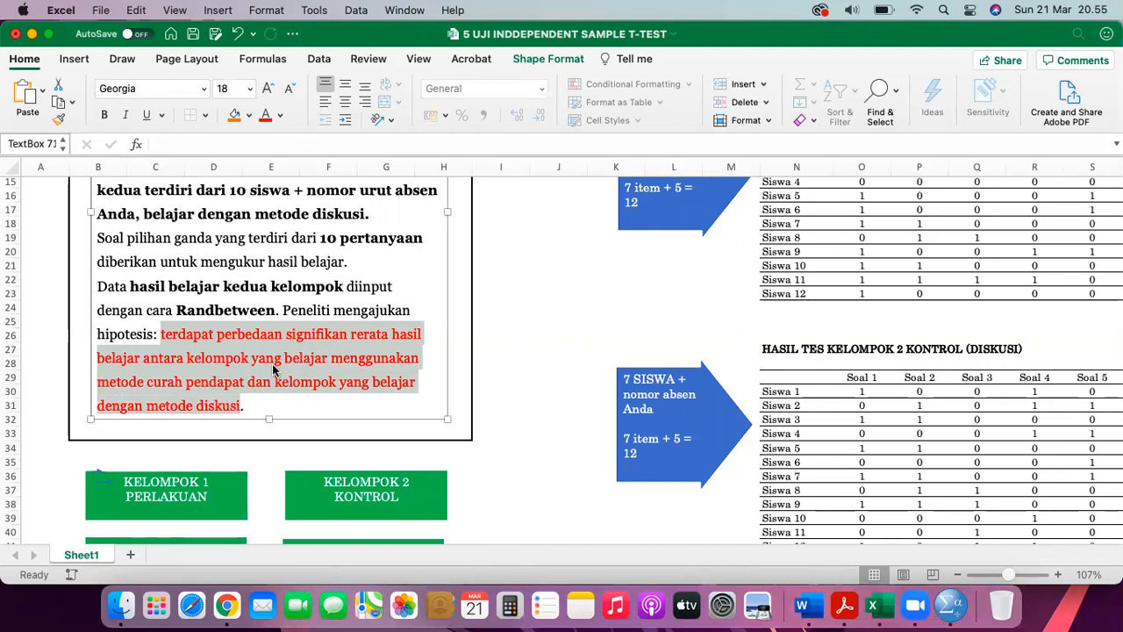
Follow the flowchart from the two method boxes through the t-test box to the orange analysis steps.
scroll(223, 368, down, 5)
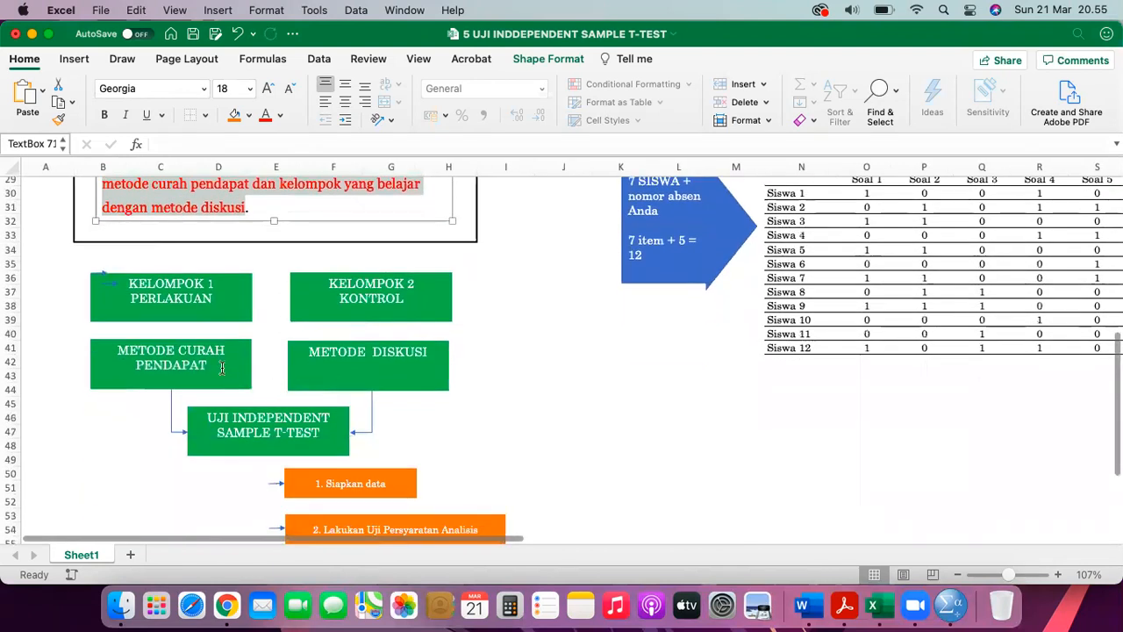
click(222, 369)
click(342, 374)
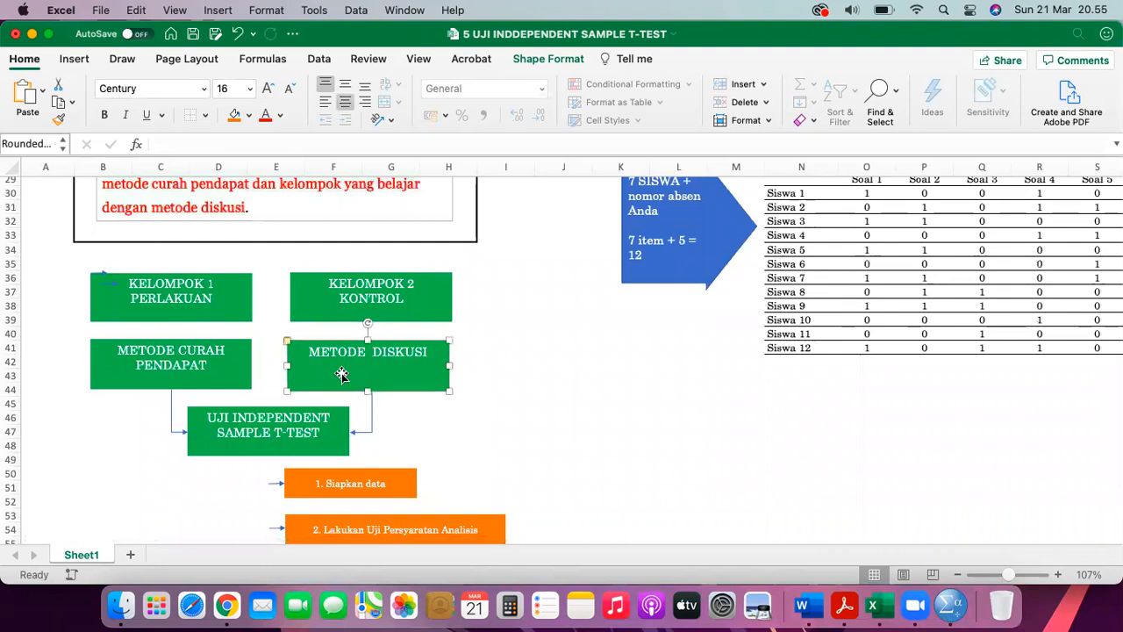
scroll(342, 375, down, 3)
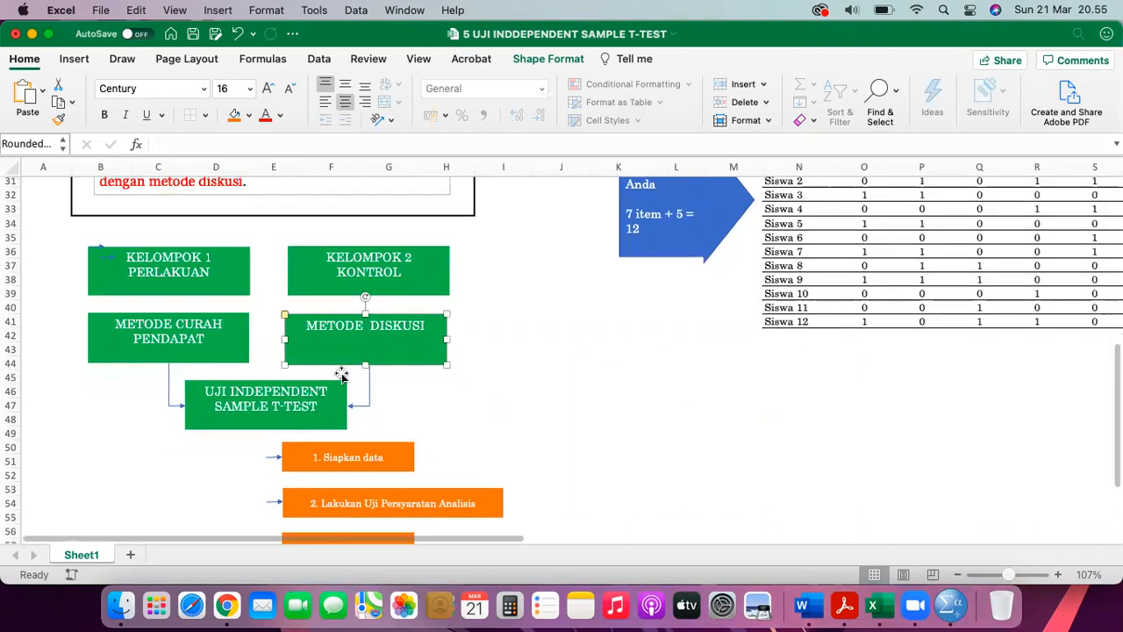
click(323, 381)
scroll(319, 383, down, 1)
scroll(320, 384, down, 6)
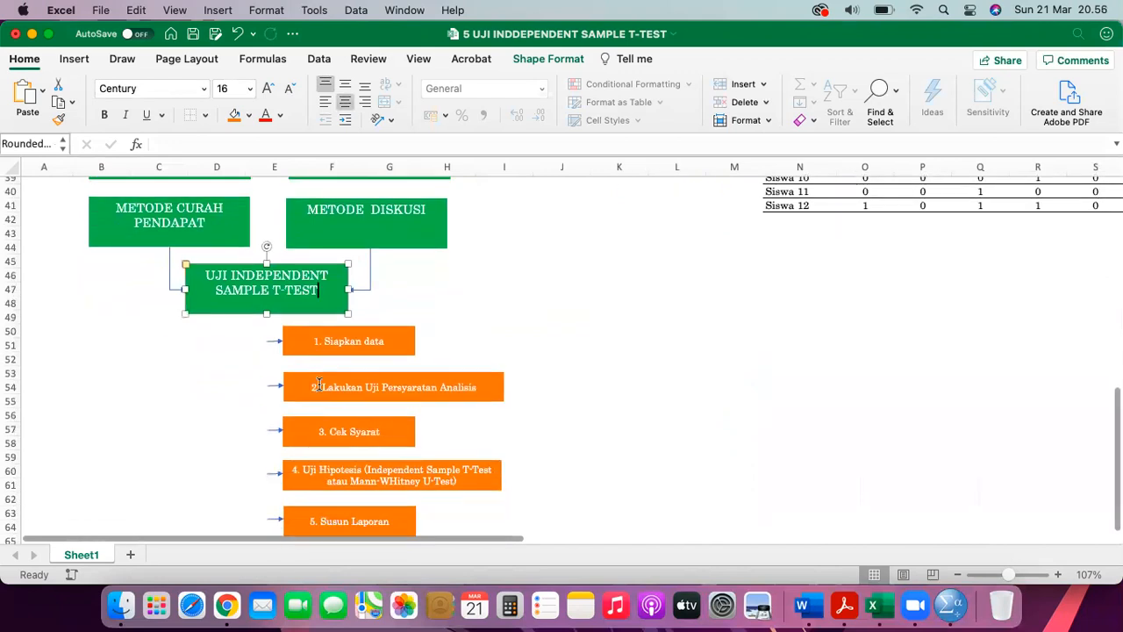
Widen the orange "3. Cek Syarat" box to match the width of the boxes directly above and below it.
scroll(319, 384, down, 3)
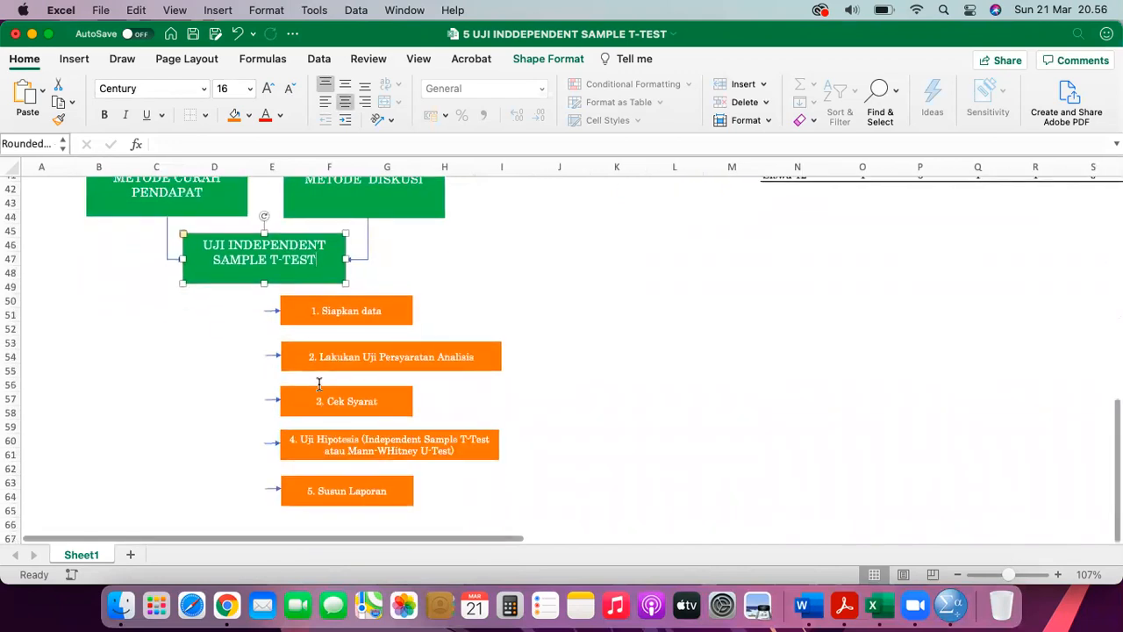
click(348, 321)
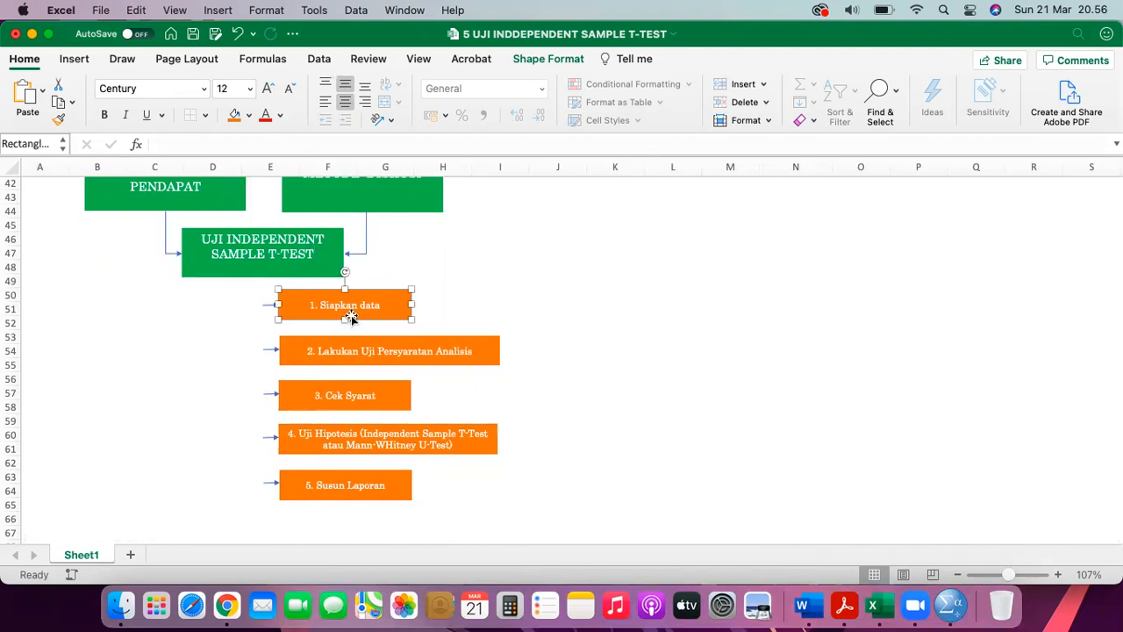
click(335, 350)
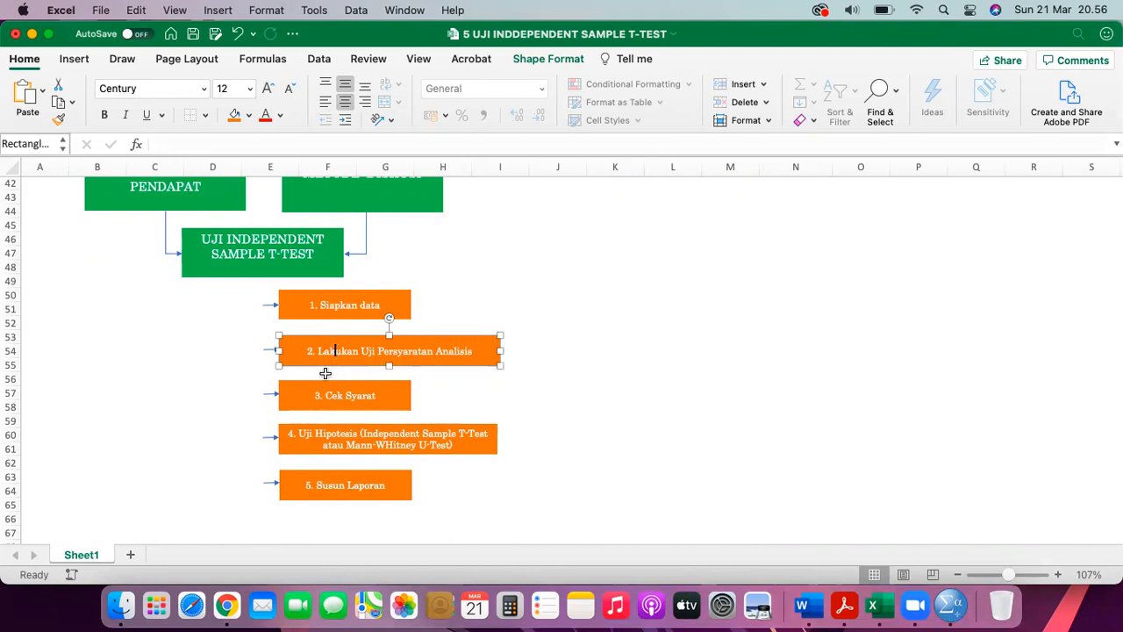
click(314, 399)
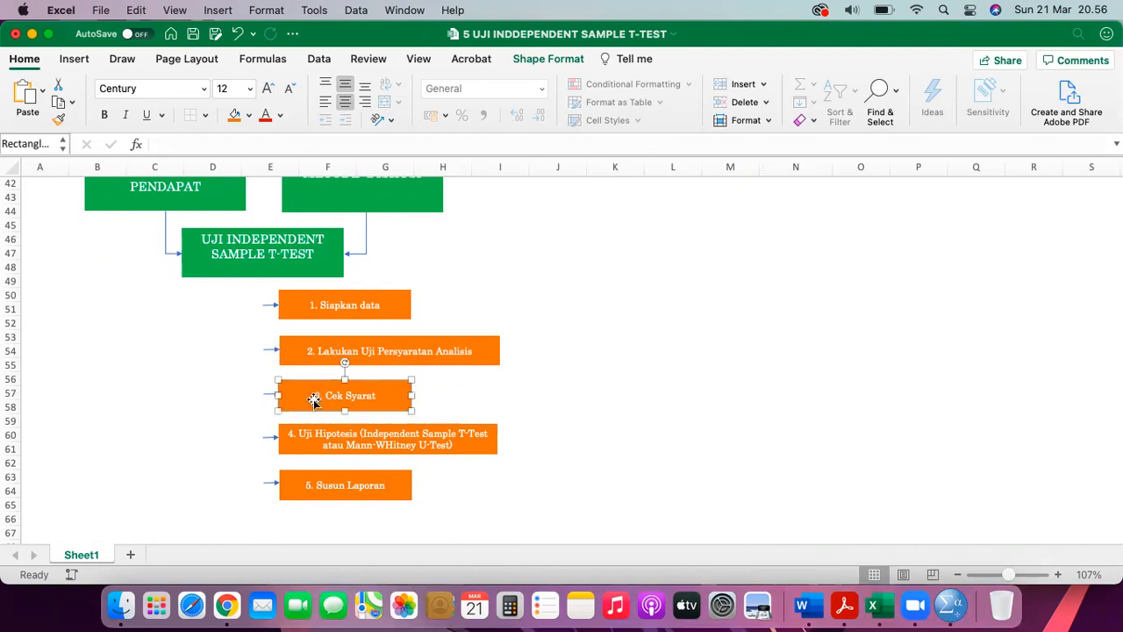
drag(412, 395, 498, 395)
Examine the two test options named in the "4. Uji Hipotesis" box and the "5. Susun Laporan" box below it.
click(392, 443)
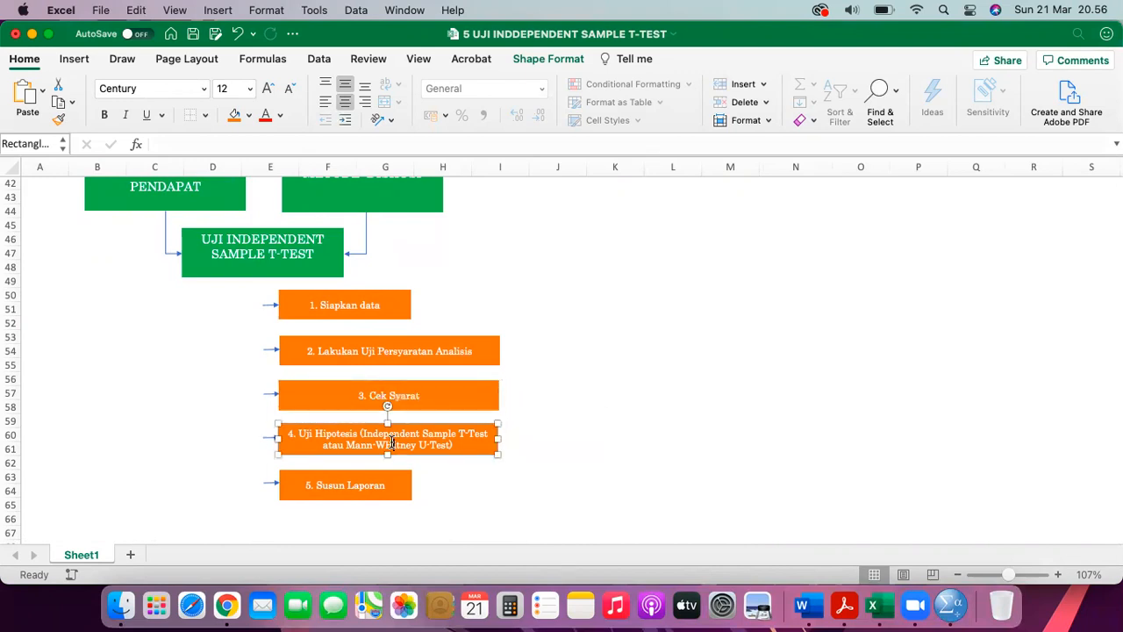
scroll(363, 455, up, 5)
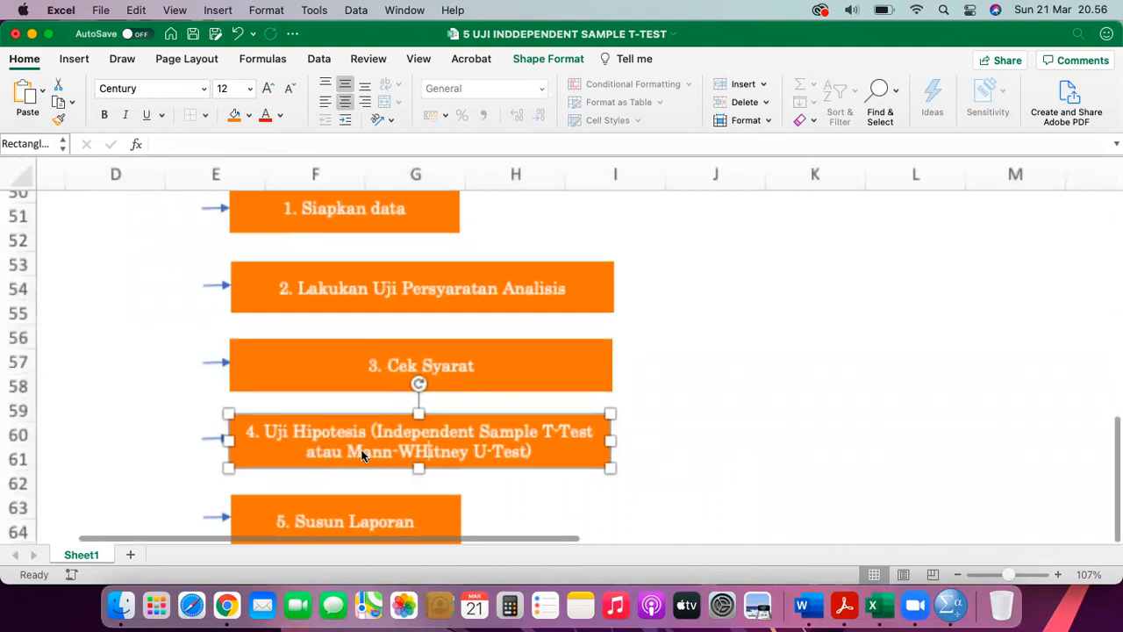
scroll(361, 449, up, 3)
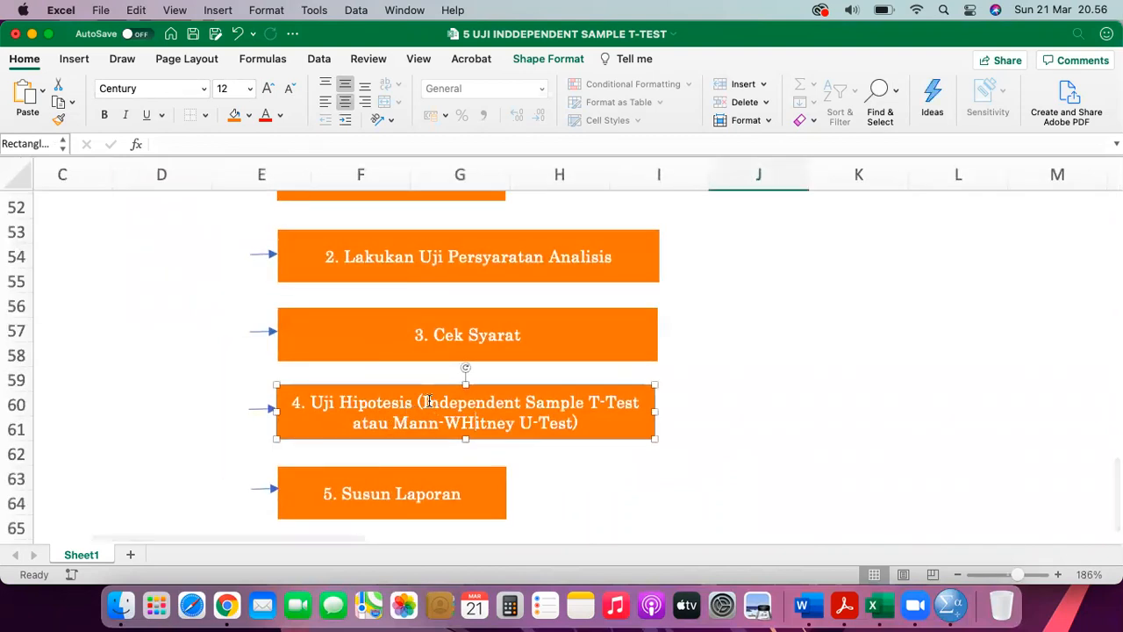
drag(430, 401, 578, 402)
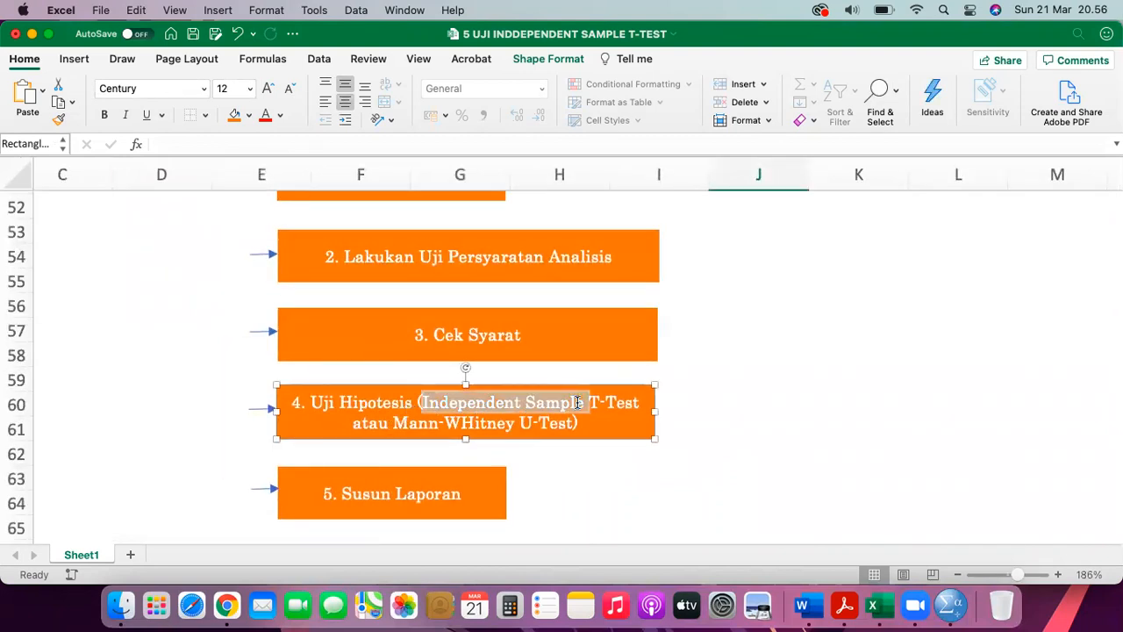
drag(392, 423, 523, 418)
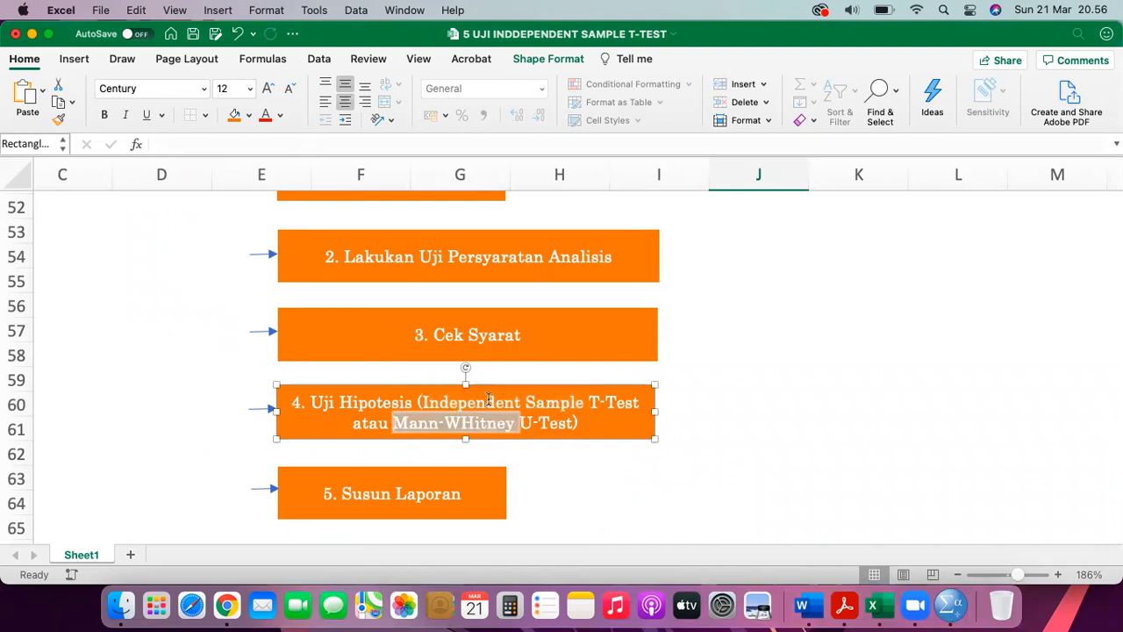
click(489, 401)
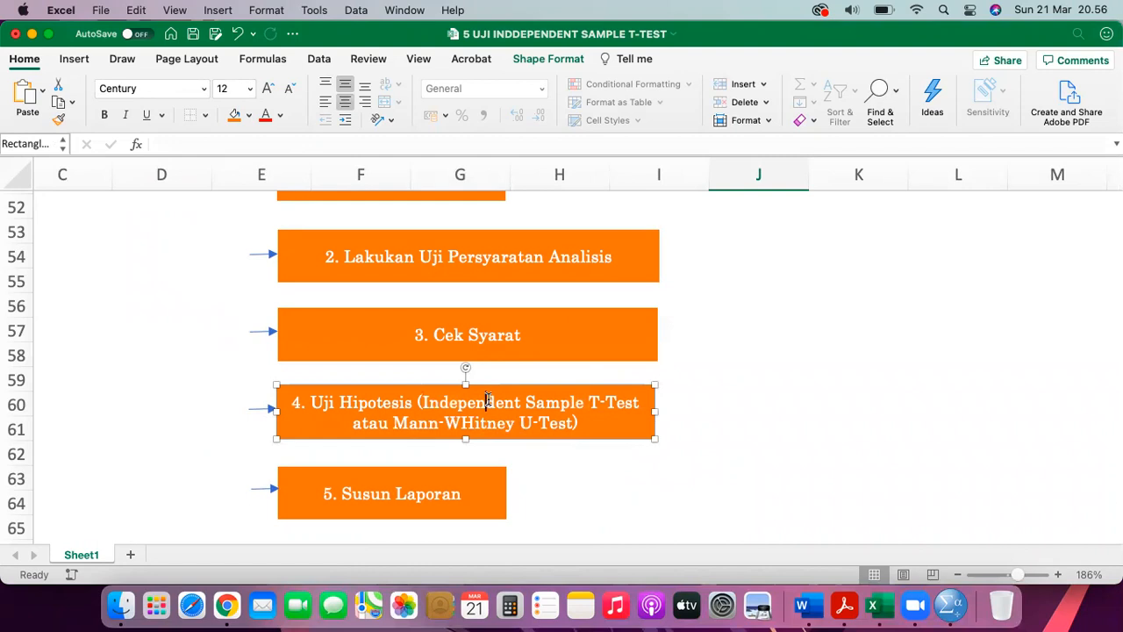
scroll(388, 499, up, 1)
click(377, 512)
Return to the "1. Siapkan data" box and locate the test result tables of both groups.
scroll(377, 513, up, 5)
scroll(377, 512, right, 2)
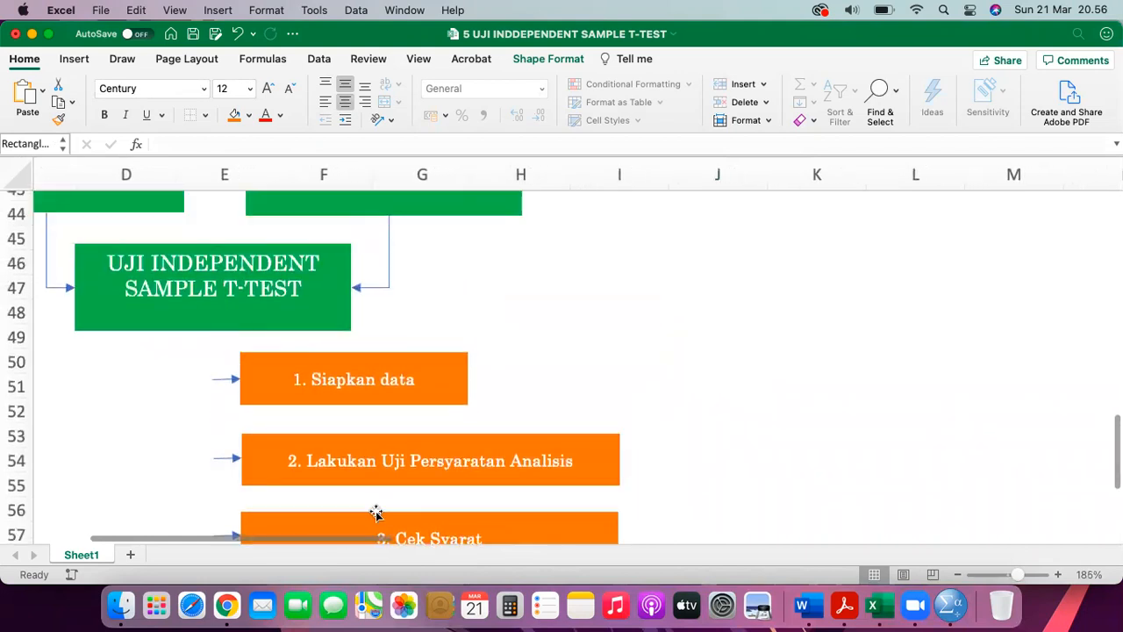
click(421, 401)
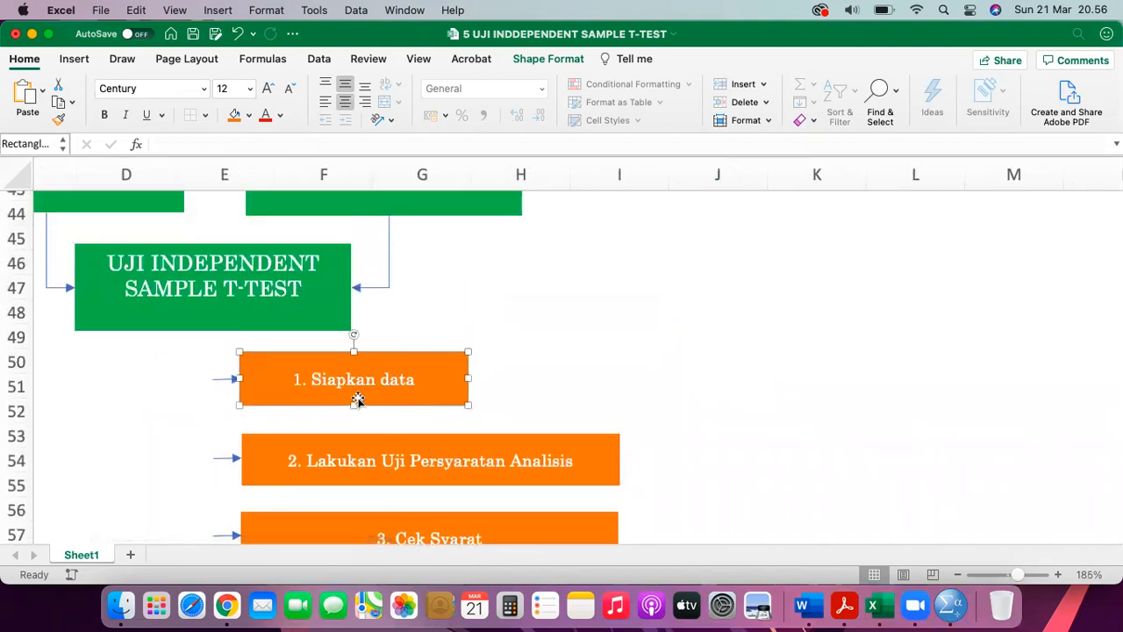
scroll(623, 340, up, 10)
scroll(623, 341, right, 3)
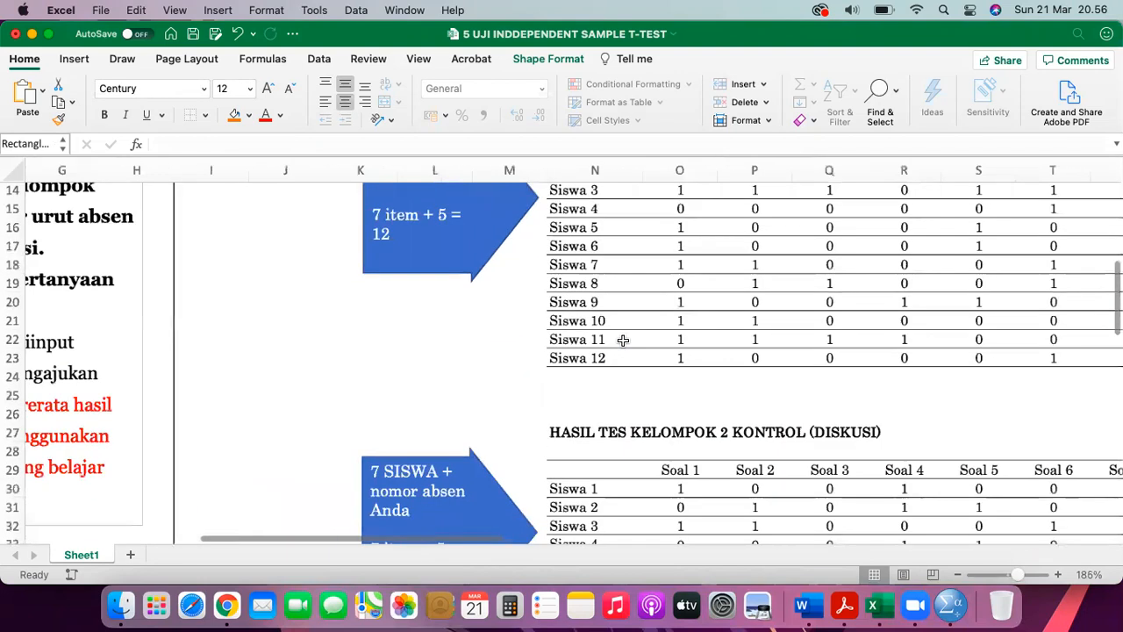
Check Kelompok 1's student count, attendance number and their total in the small table above the test results.
scroll(623, 341, up, 10)
scroll(597, 351, left, 2)
click(509, 344)
click(529, 261)
click(514, 325)
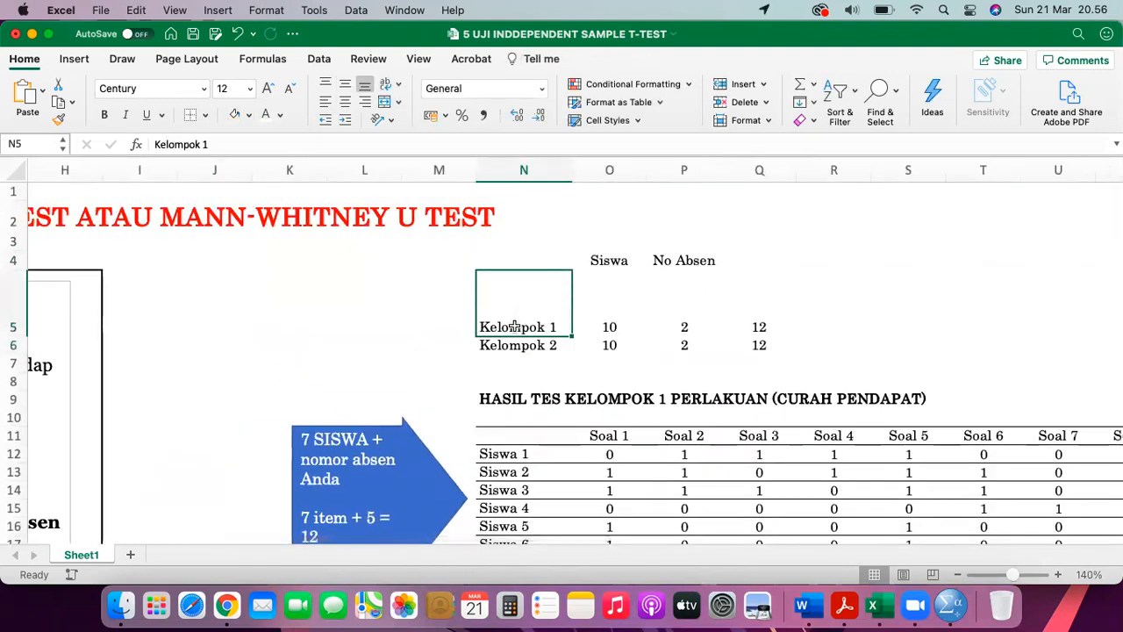
click(684, 323)
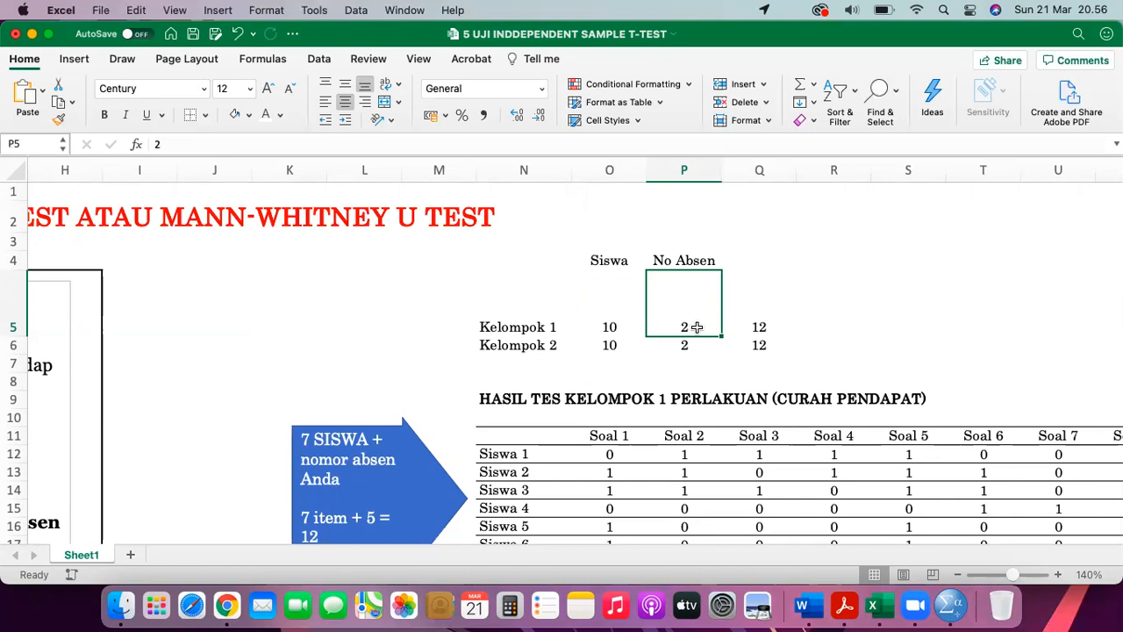
click(687, 343)
click(744, 325)
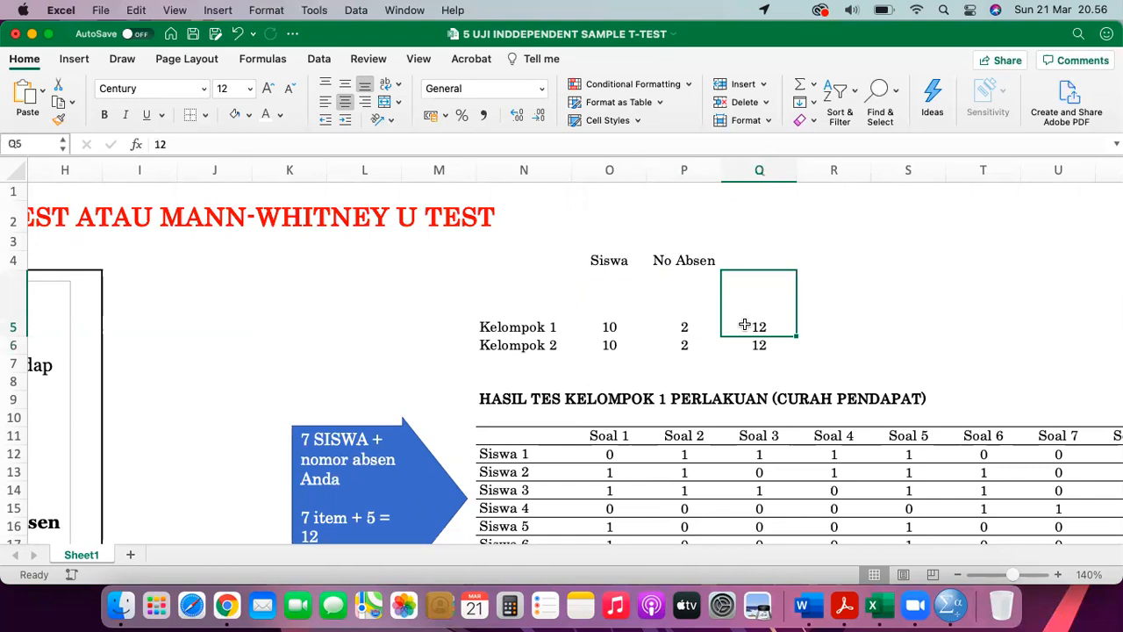
Check Kelompok 2's student count, attendance number and total against the group sizes in the research case text.
click(546, 345)
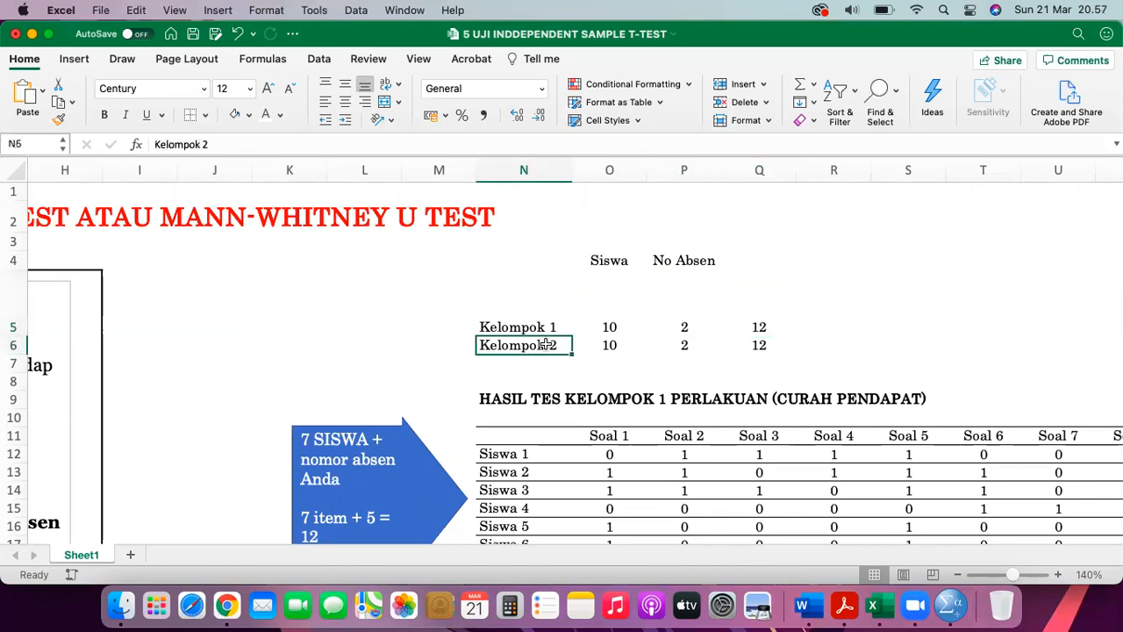
click(619, 343)
click(684, 345)
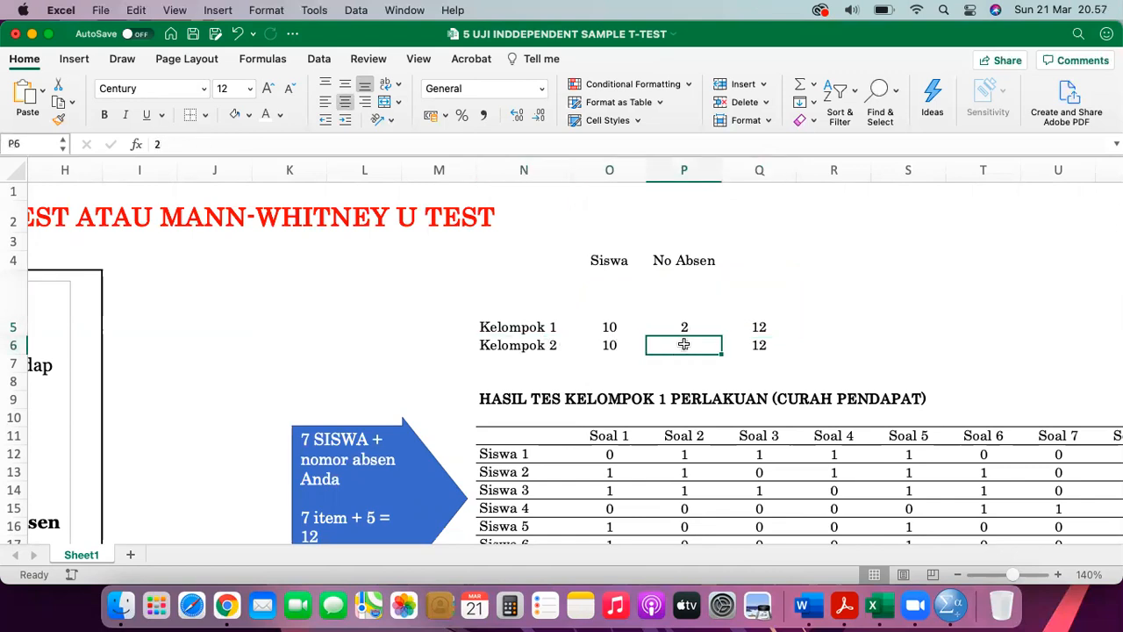
click(756, 347)
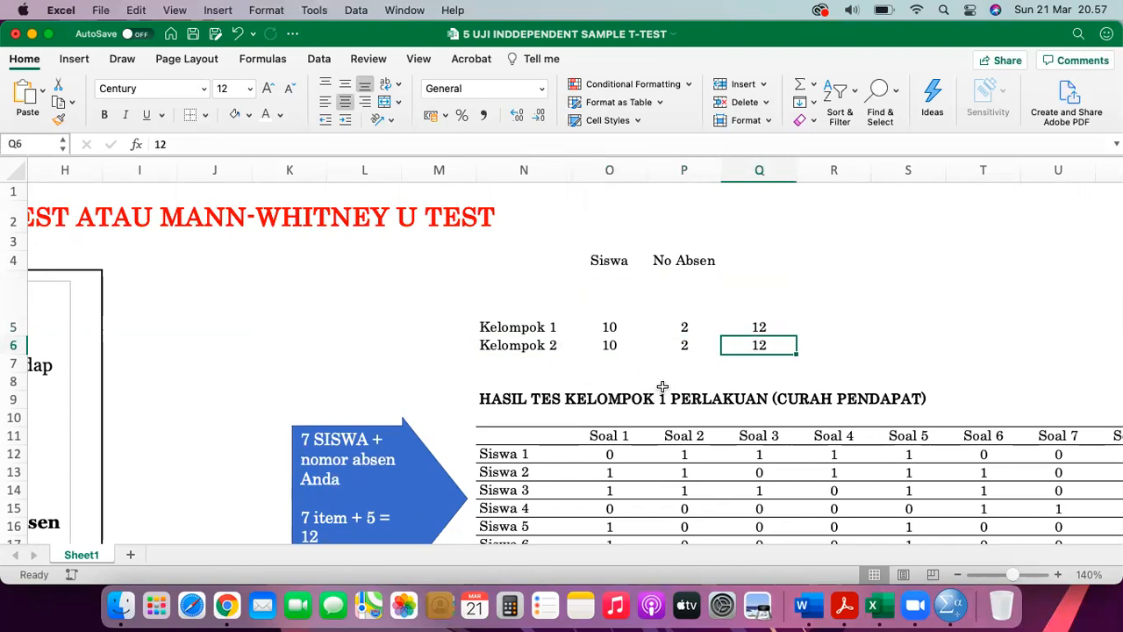
scroll(662, 388, left, 6)
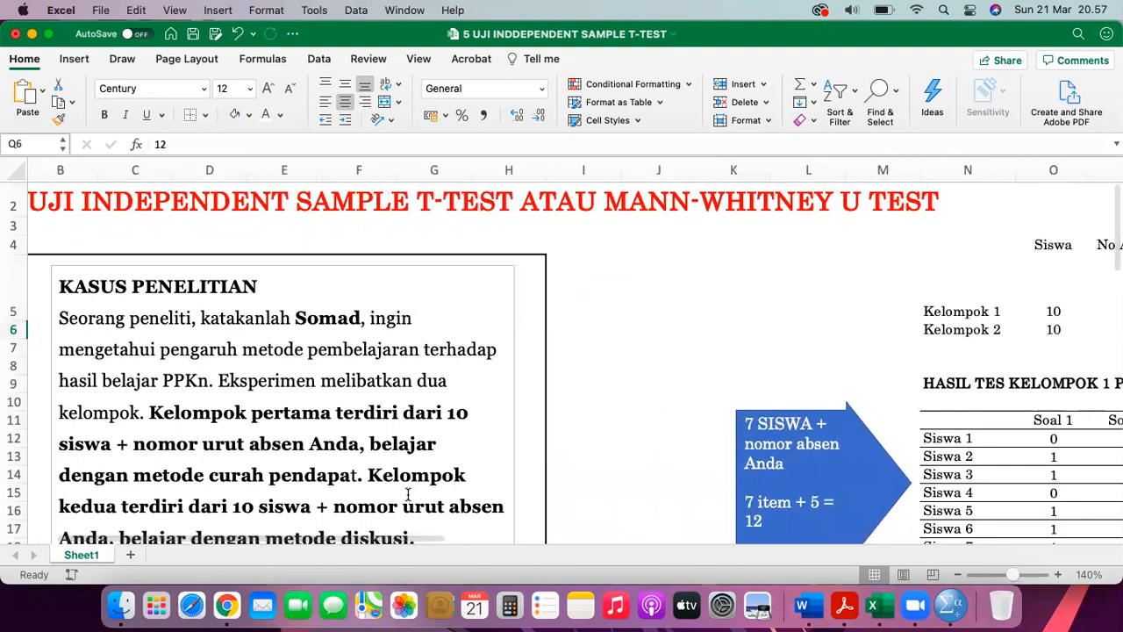
scroll(408, 495, down, 3)
Compare the Siswa rows in the Kelompok 1 Perlakuan table with the Kelompok 1 total in Q5.
scroll(564, 481, right, 10)
scroll(562, 484, left, 1)
click(498, 355)
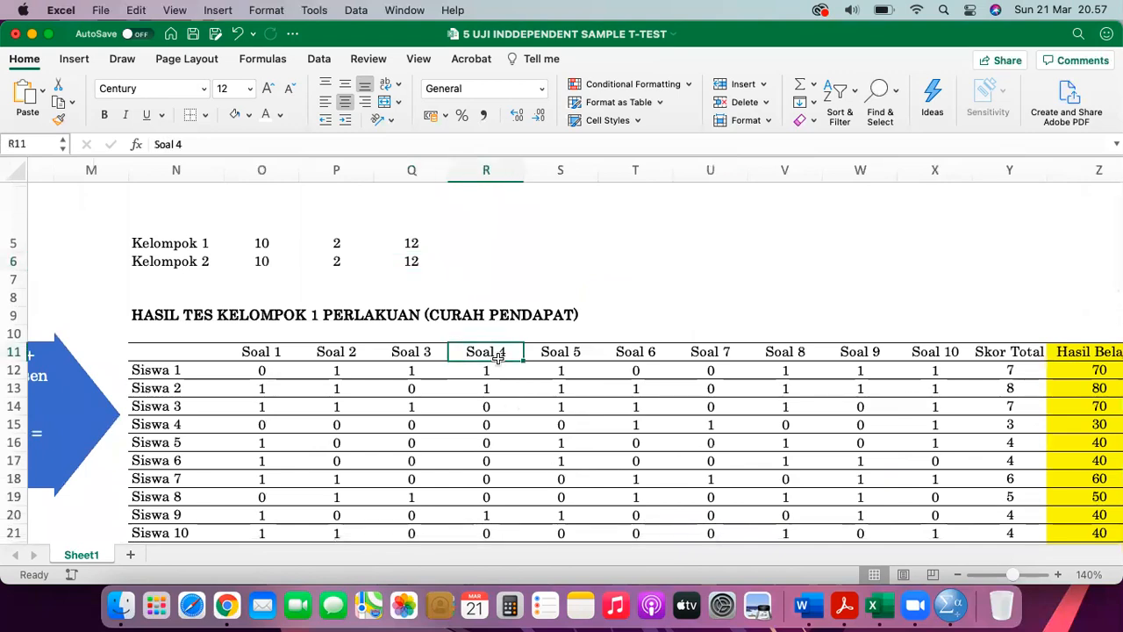
scroll(499, 354, down, 3)
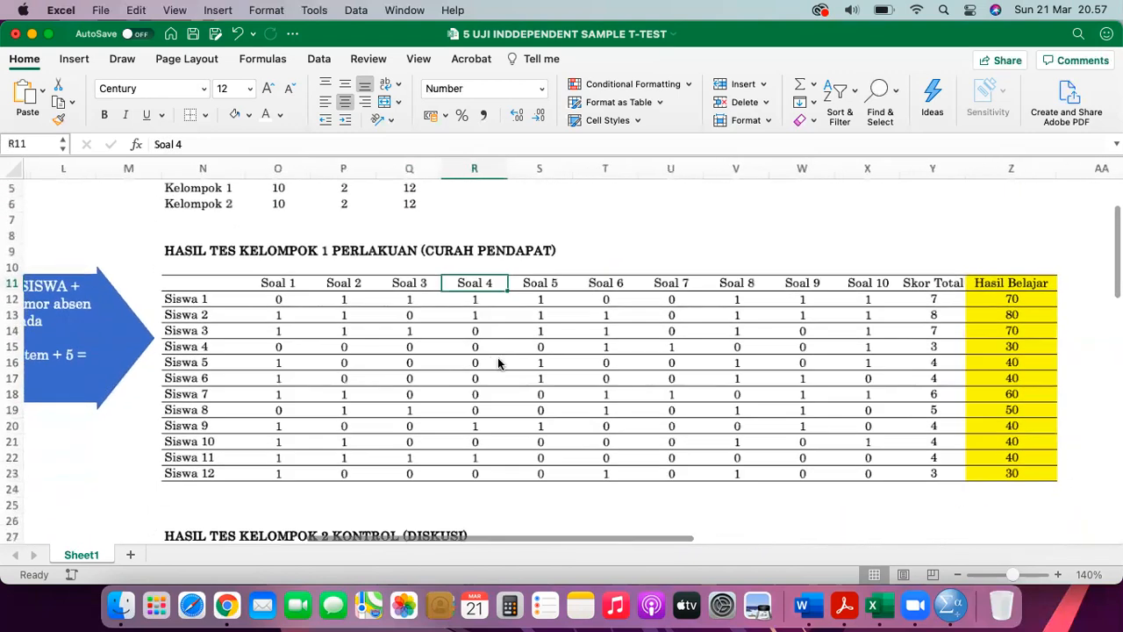
click(305, 316)
scroll(305, 316, down, 3)
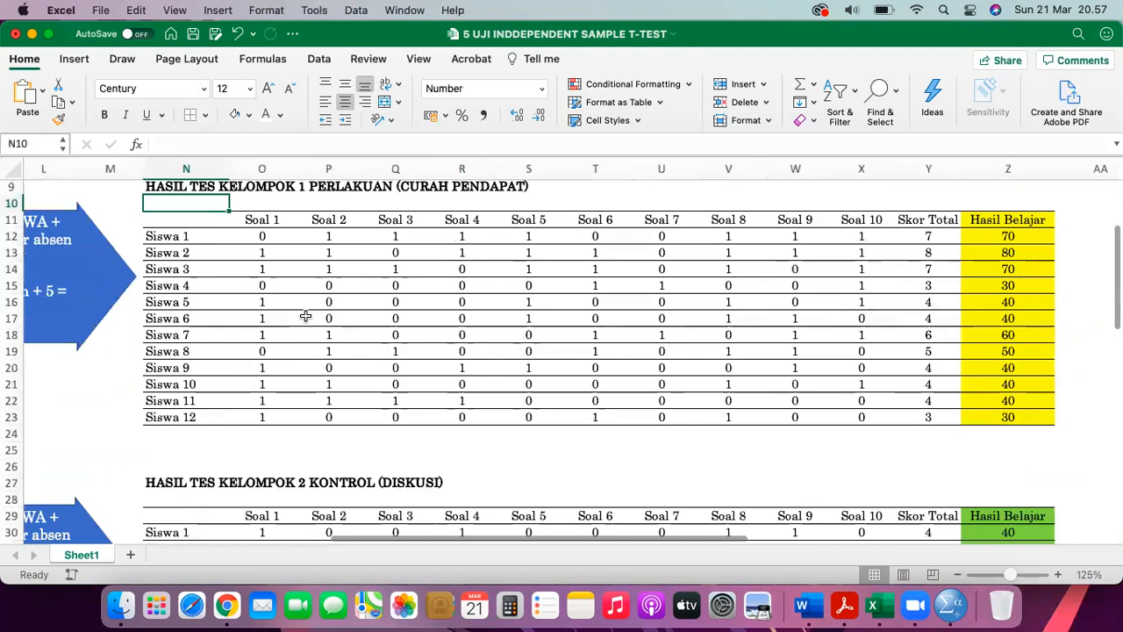
scroll(306, 316, up, 1)
click(173, 268)
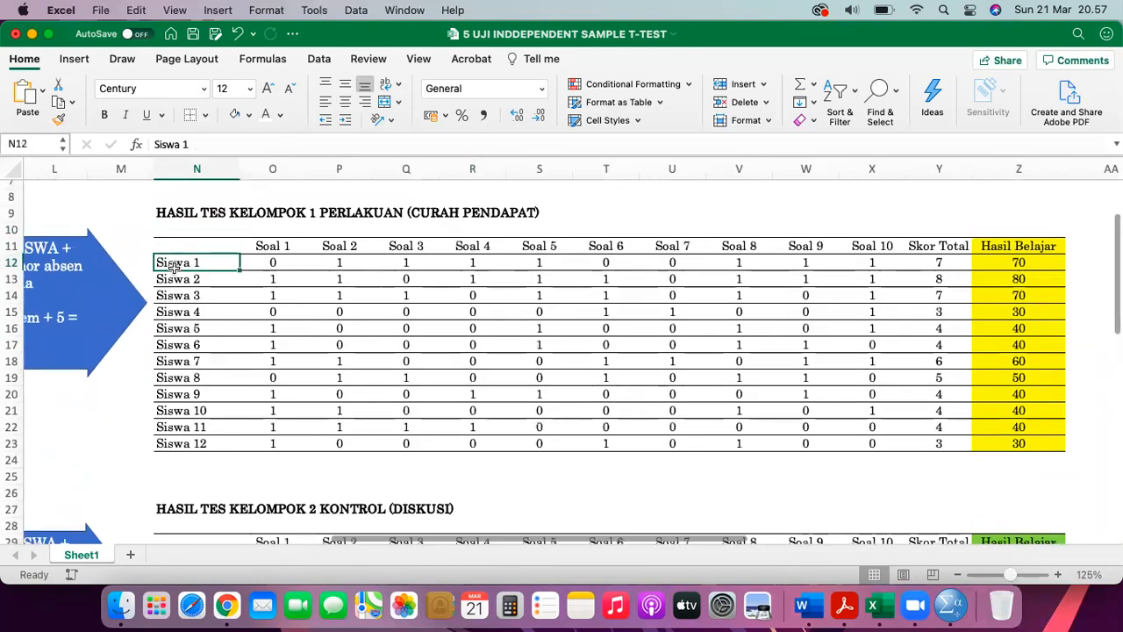
shift+click(181, 444)
scroll(181, 444, up, 2)
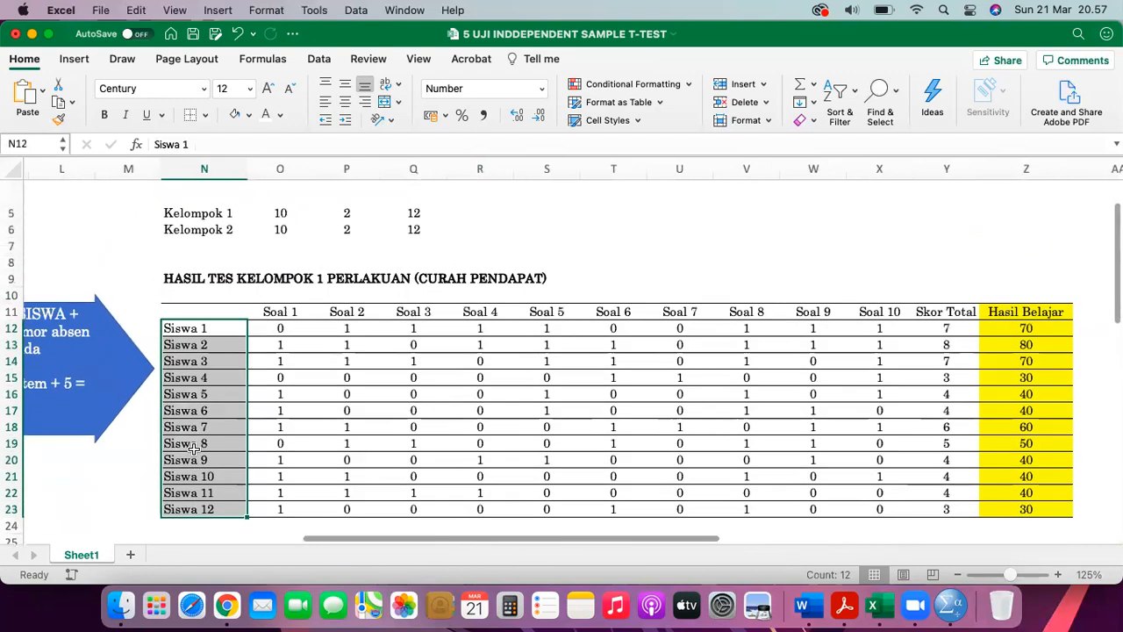
click(421, 219)
scroll(421, 219, up, 1)
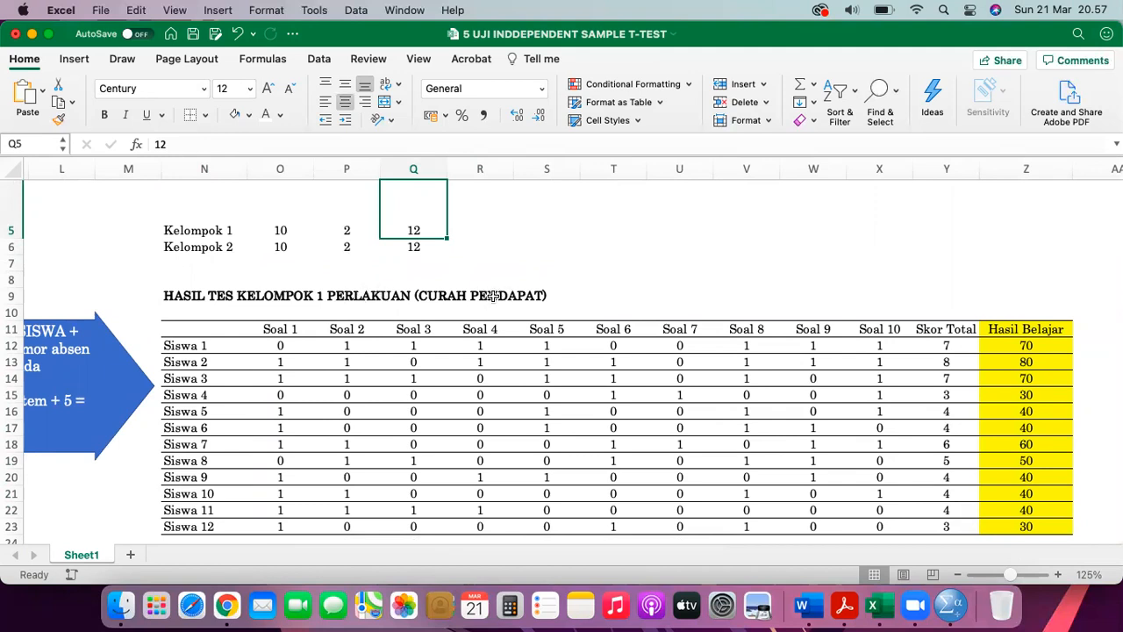
Review the question columns from Soal 1 to Soal 10 in the Kelompok 1 Perlakuan table.
click(275, 326)
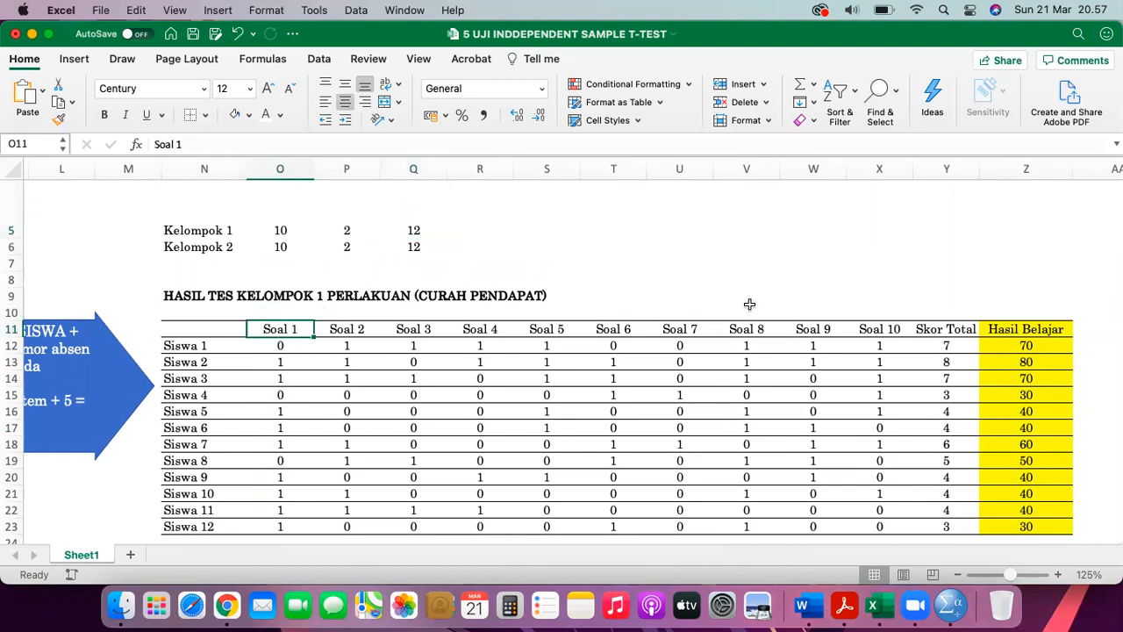
click(876, 331)
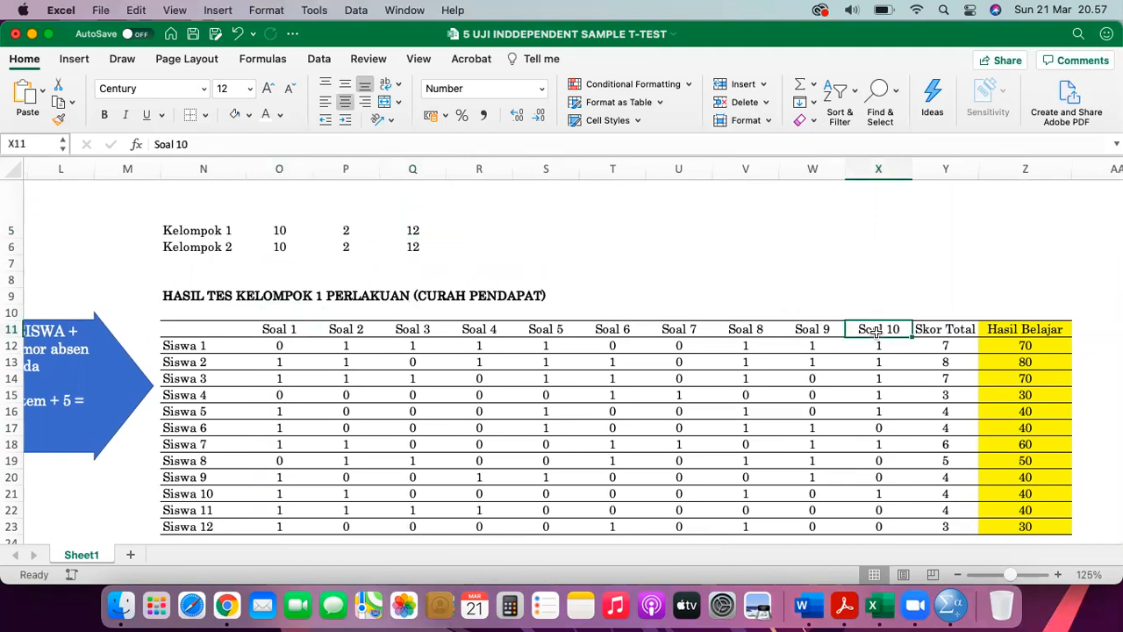
scroll(876, 331, down, 3)
scroll(876, 332, right, 1)
Enter the formula =RANDBETWEEN(0;1) in cell O12 for Siswa 1's Soal 1 score.
click(237, 292)
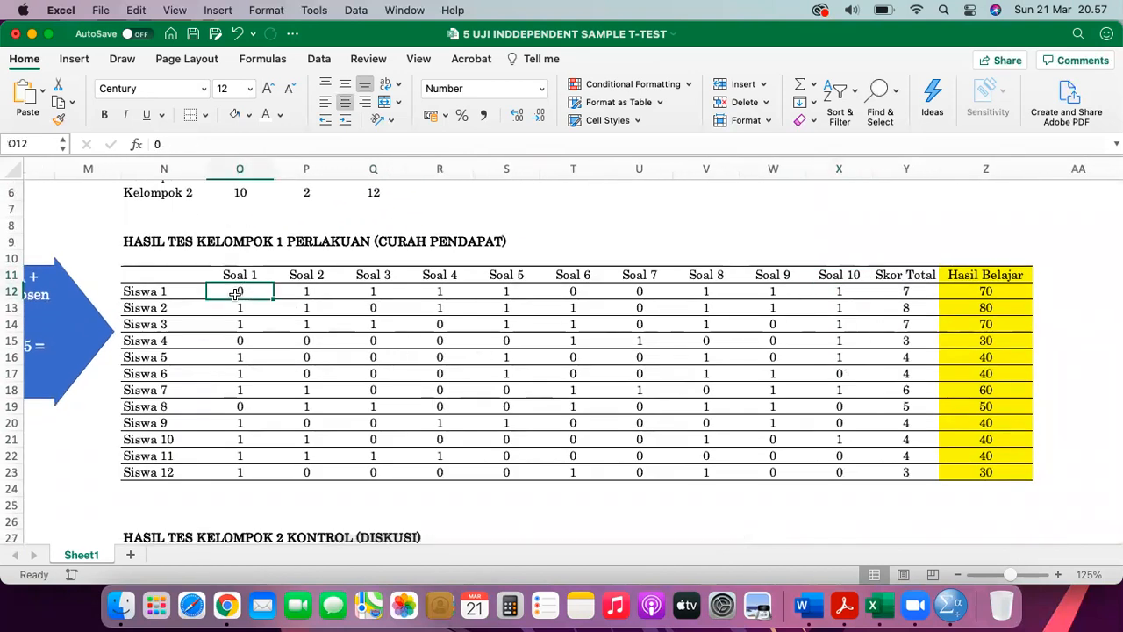
text(=rand)
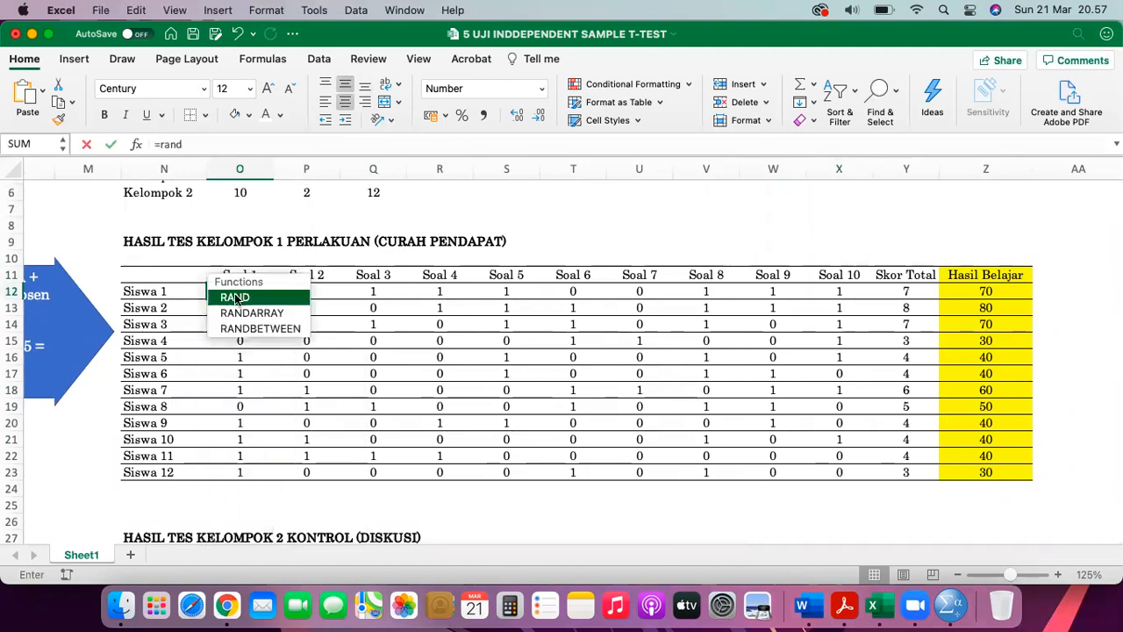
double_click(245, 328)
text(0;1))
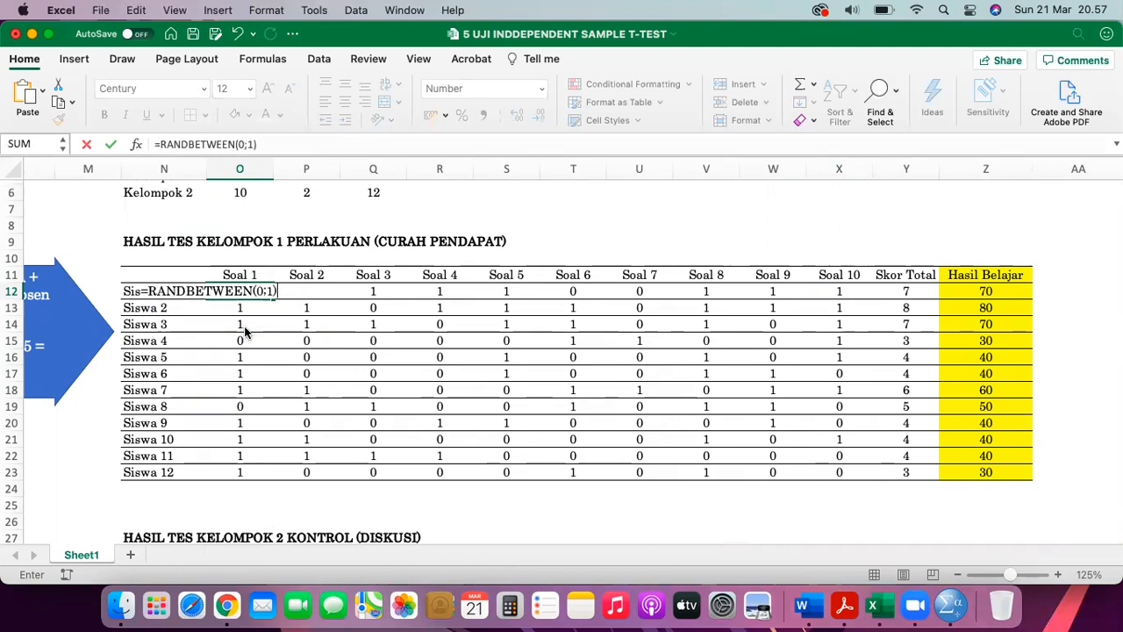
key(Return)
Copy the O12 formula across all Kelompok 1 scores in O12:X23 and give the range a yellow fill.
click(237, 290)
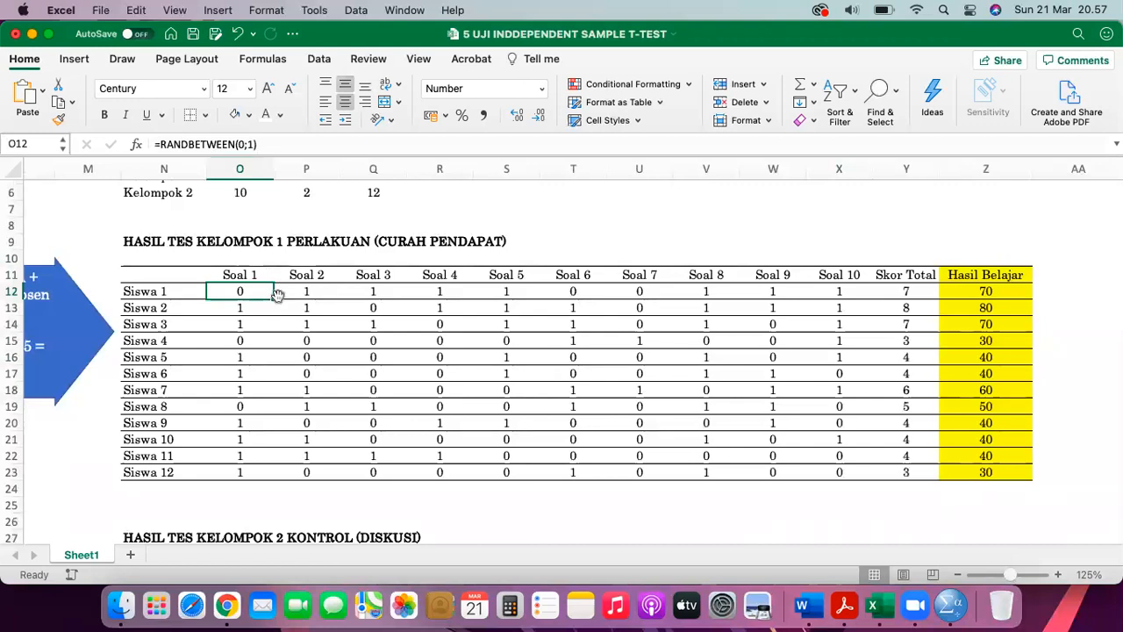
drag(273, 301, 864, 473)
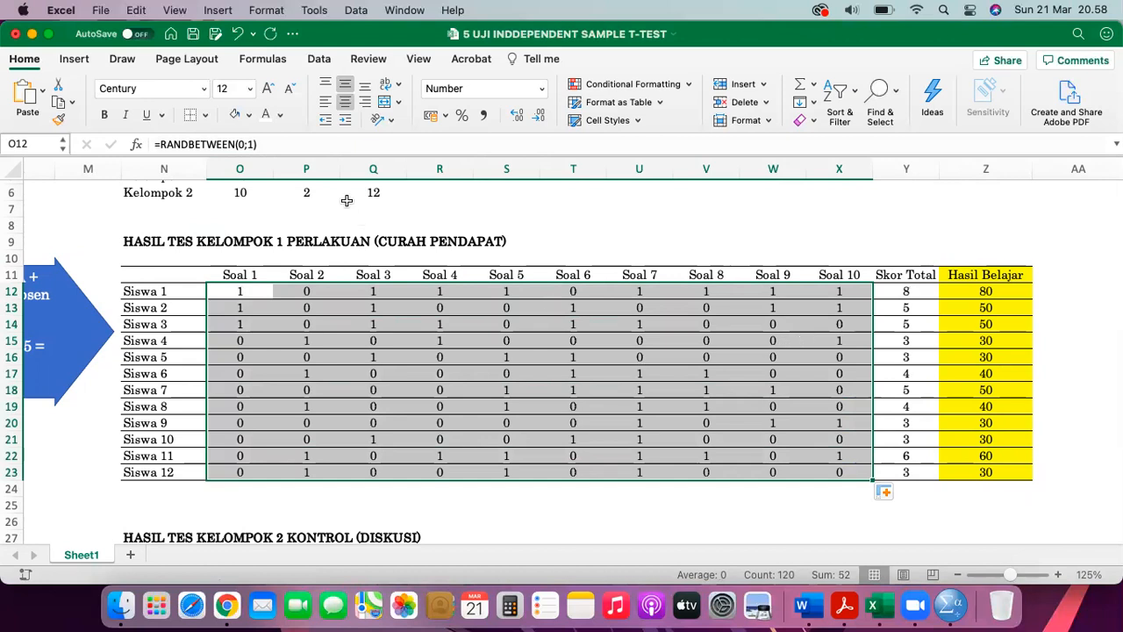
click(247, 118)
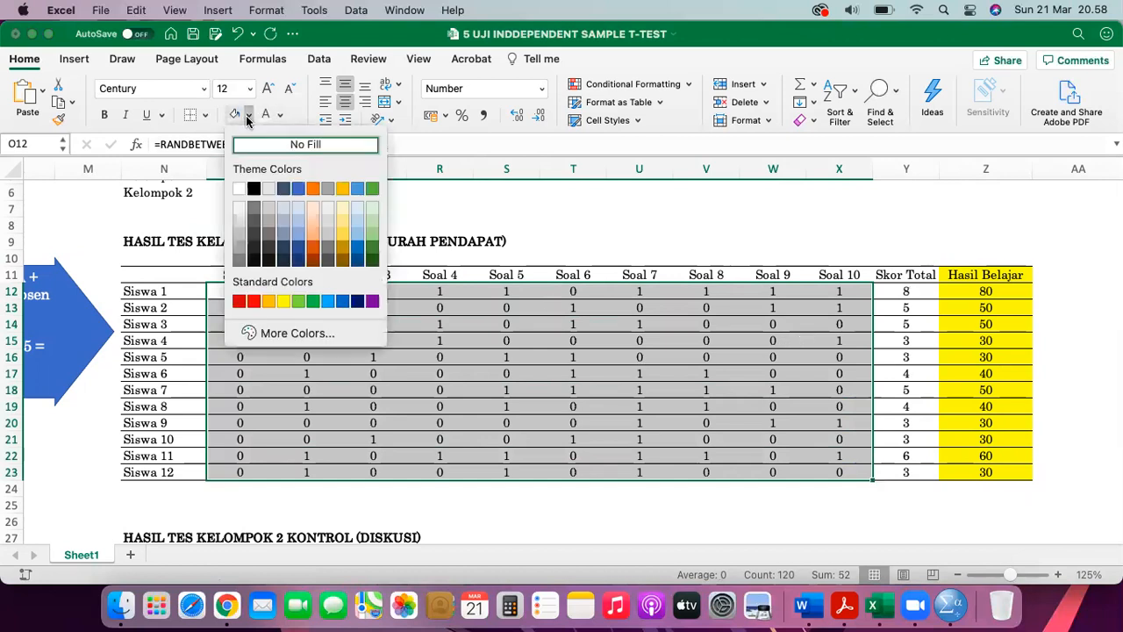
click(282, 300)
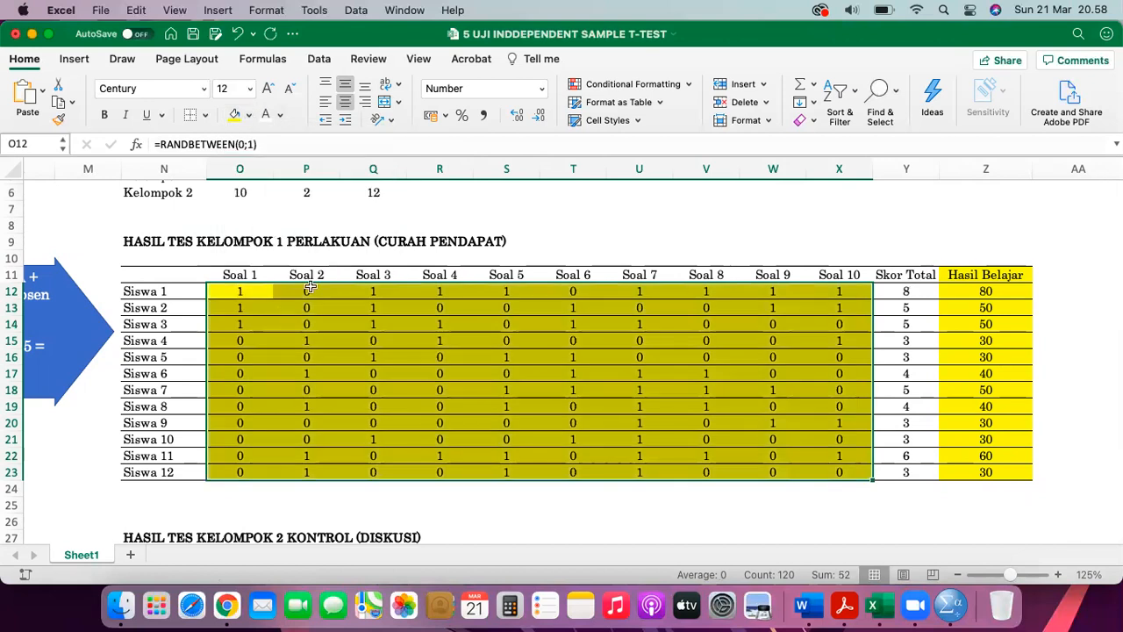
Re-enter the Skor Total formula for Siswa 1 of Kelompok 1 in Y12 as =SUM(O12:X12).
click(611, 228)
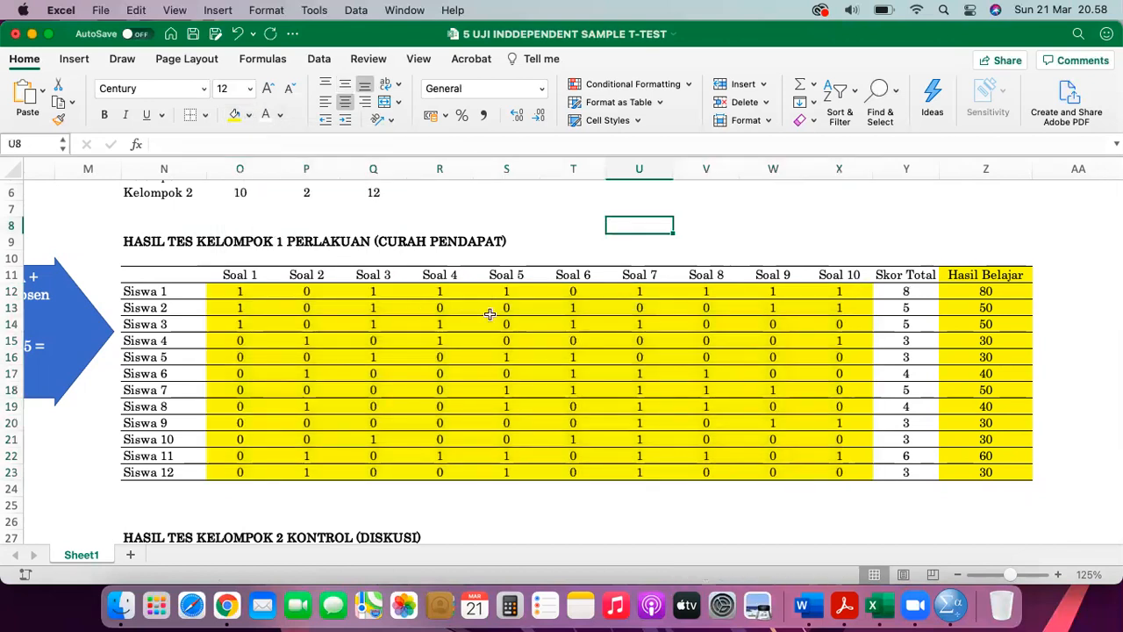
click(900, 293)
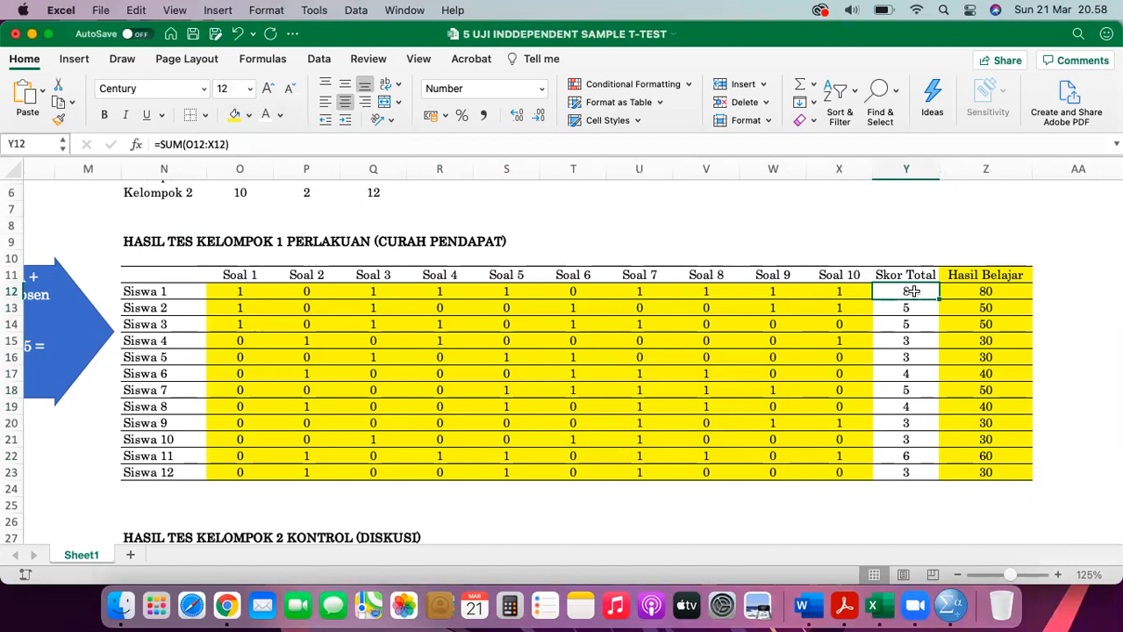
double_click(904, 292)
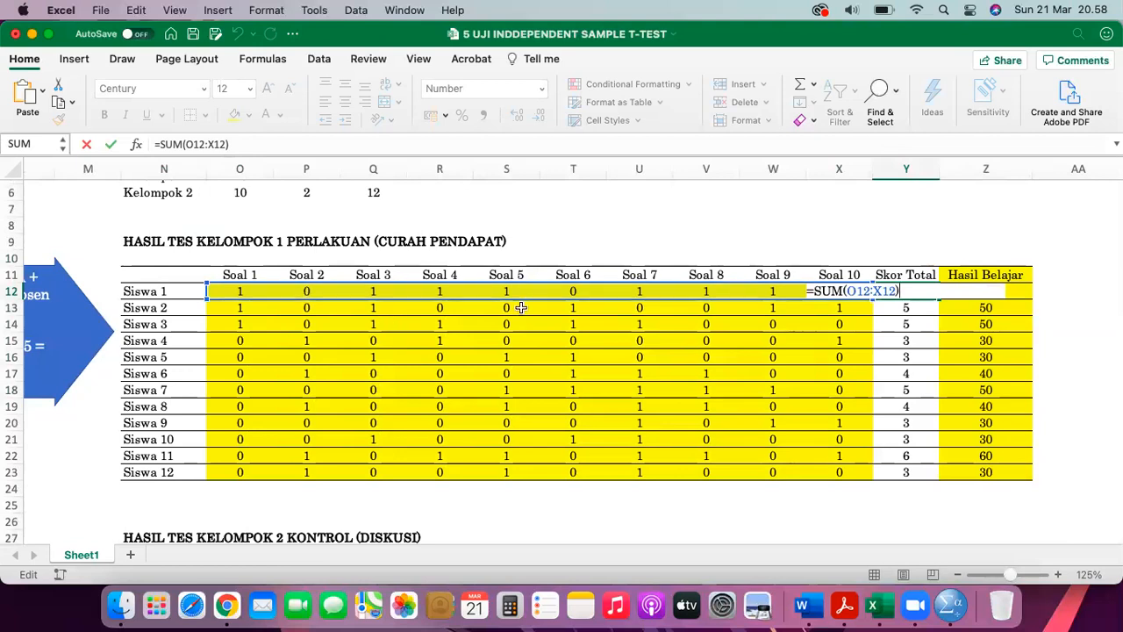
key(BackSpace)
key(BackSpace)
key(BackSpace)
key(BackSpace)
key(BackSpace)
key(BackSpace)
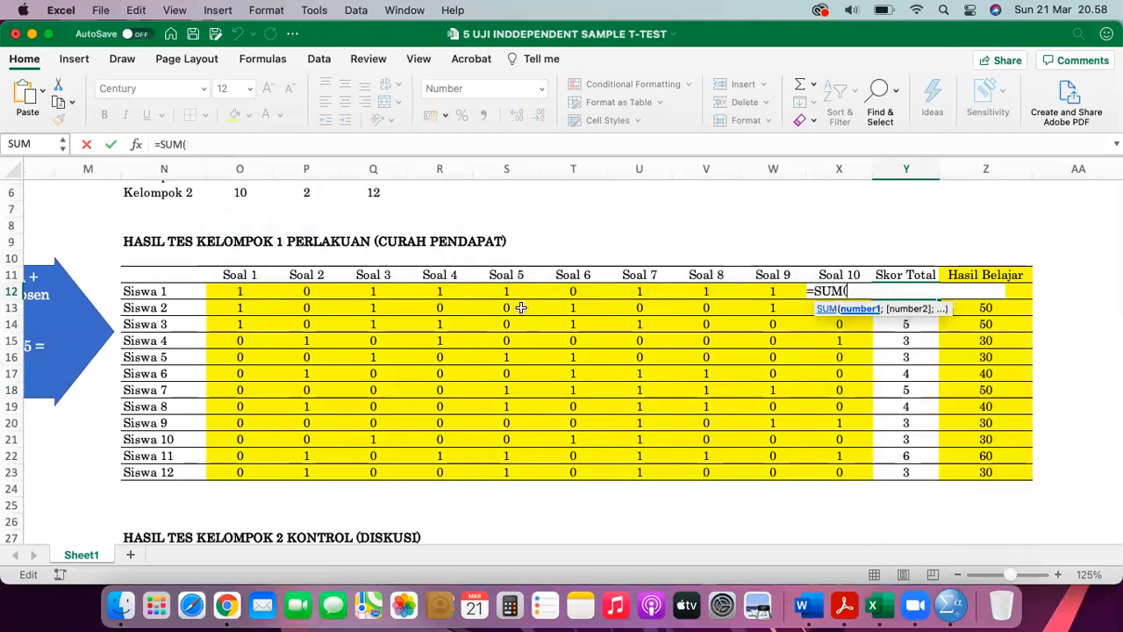
click(234, 292)
drag(233, 292, 844, 291)
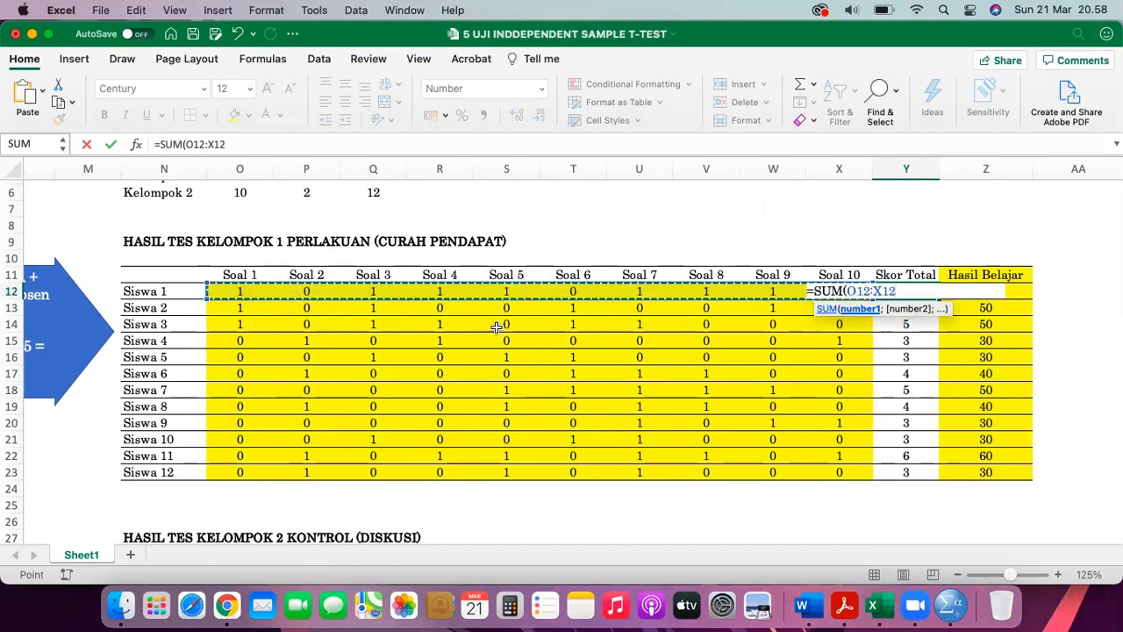
text())
key(Return)
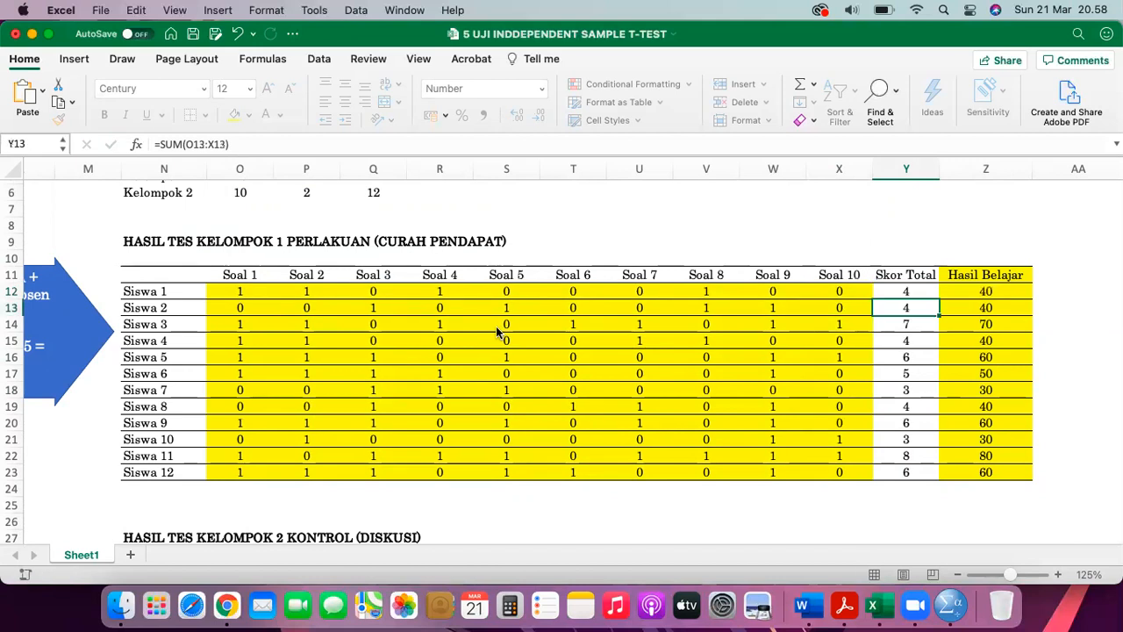
Copy the Y12 total formula down to Y23 and clear the Hasil Belajar values in Z12:Z23.
click(916, 291)
drag(939, 297, 929, 475)
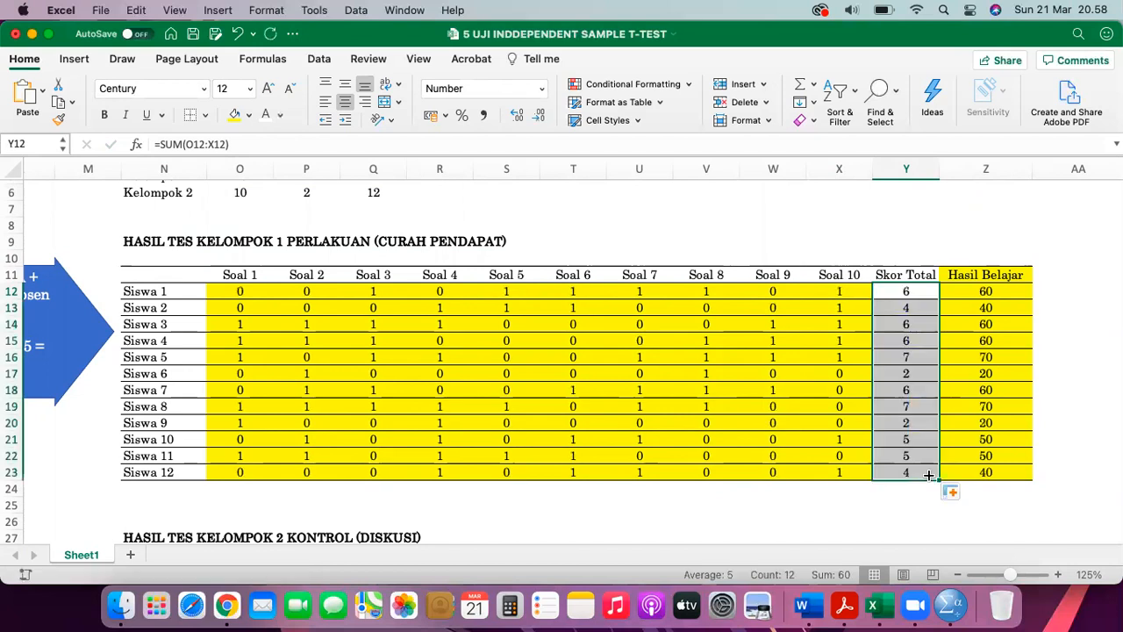
drag(1007, 285, 985, 474)
key(Delete)
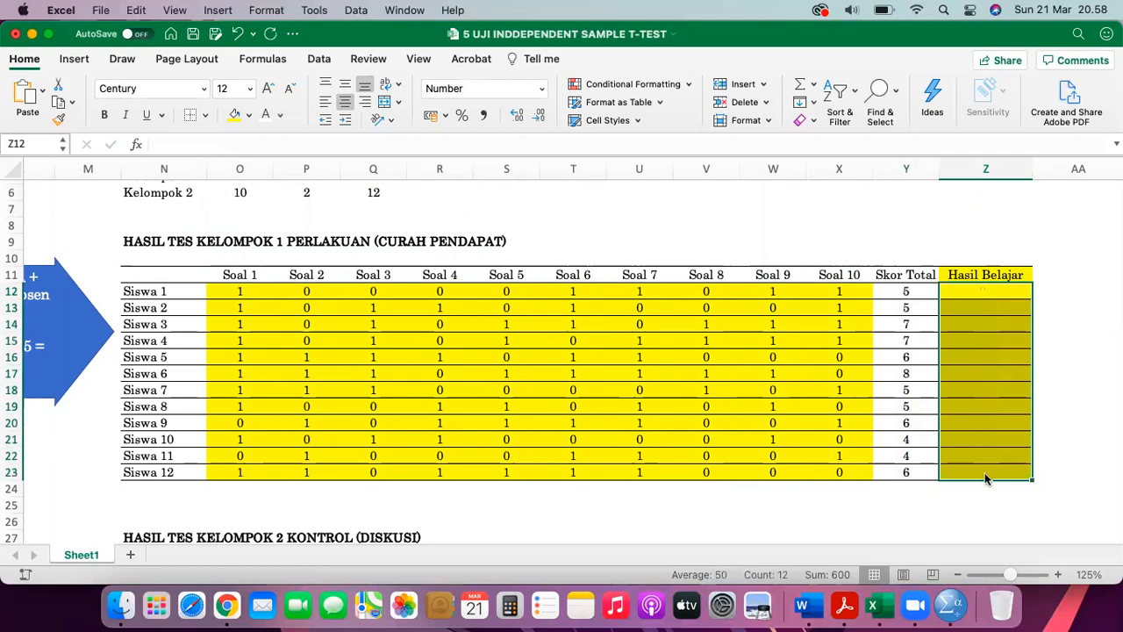
click(969, 291)
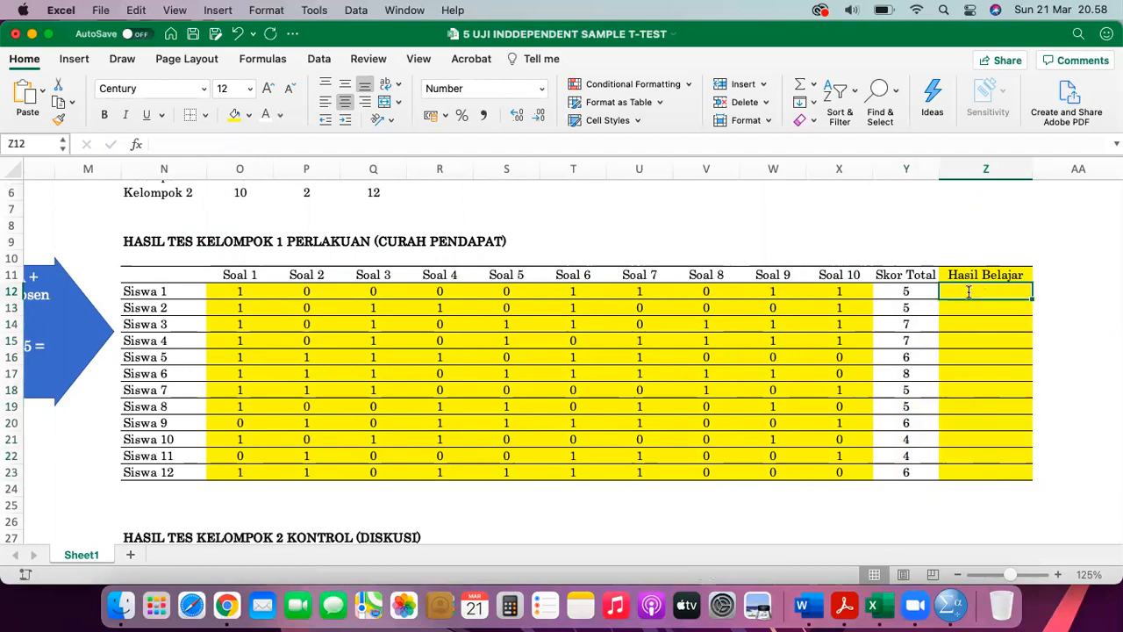
text(=)
key(Left)
key(Right)
key(Right)
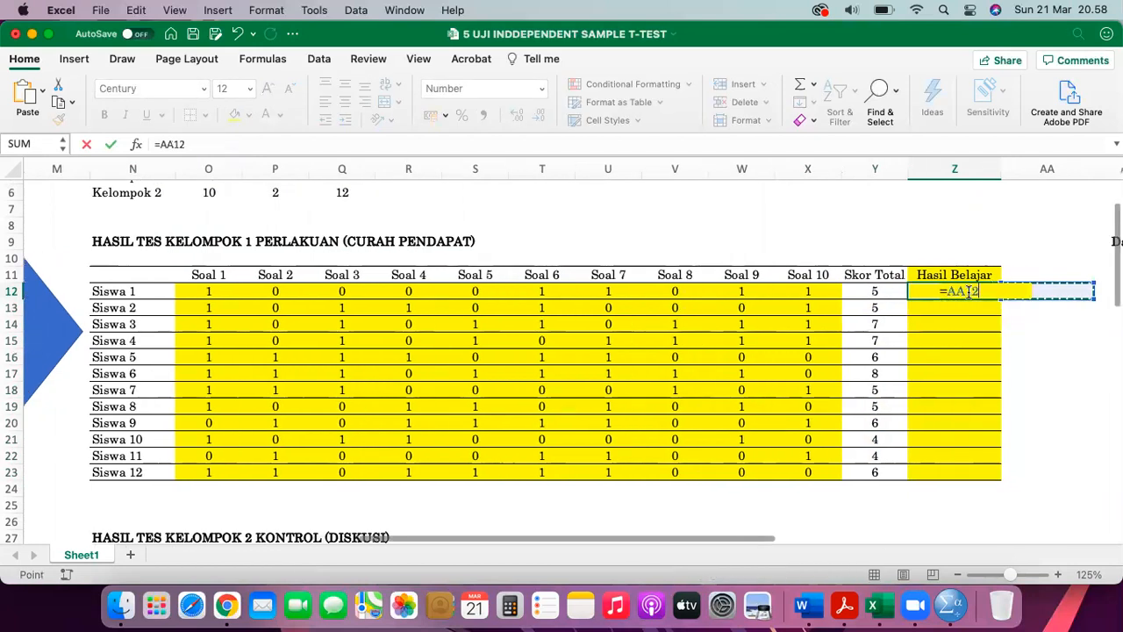
key(BackSpace)
key(BackSpace)
key(BackSpace)
key(BackSpace)
key(BackSpace)
key(Return)
Enter =(Y12/10)*100 in Z12 for Siswa 1's Hasil Belajar and copy it down to Z23.
click(970, 296)
text(=)
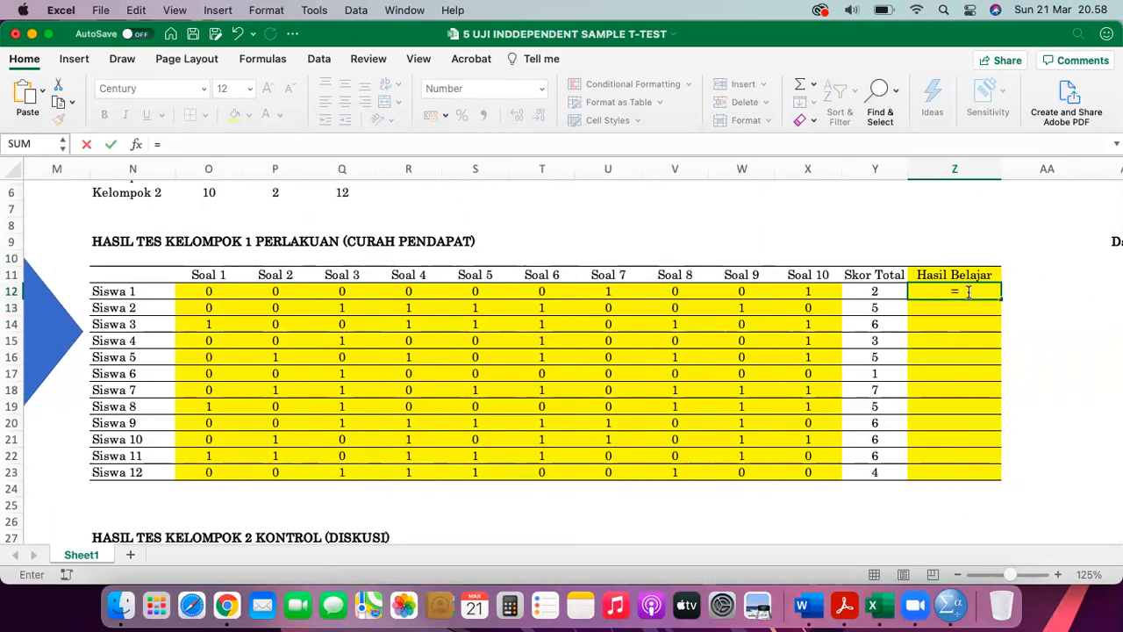
text(()
click(882, 292)
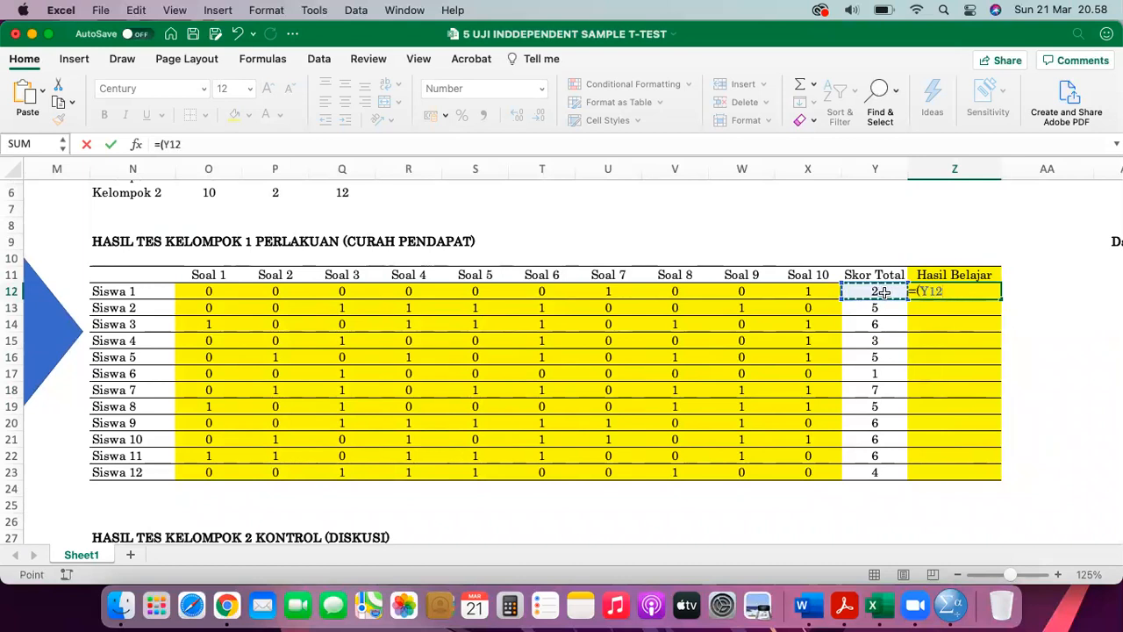
text(/)
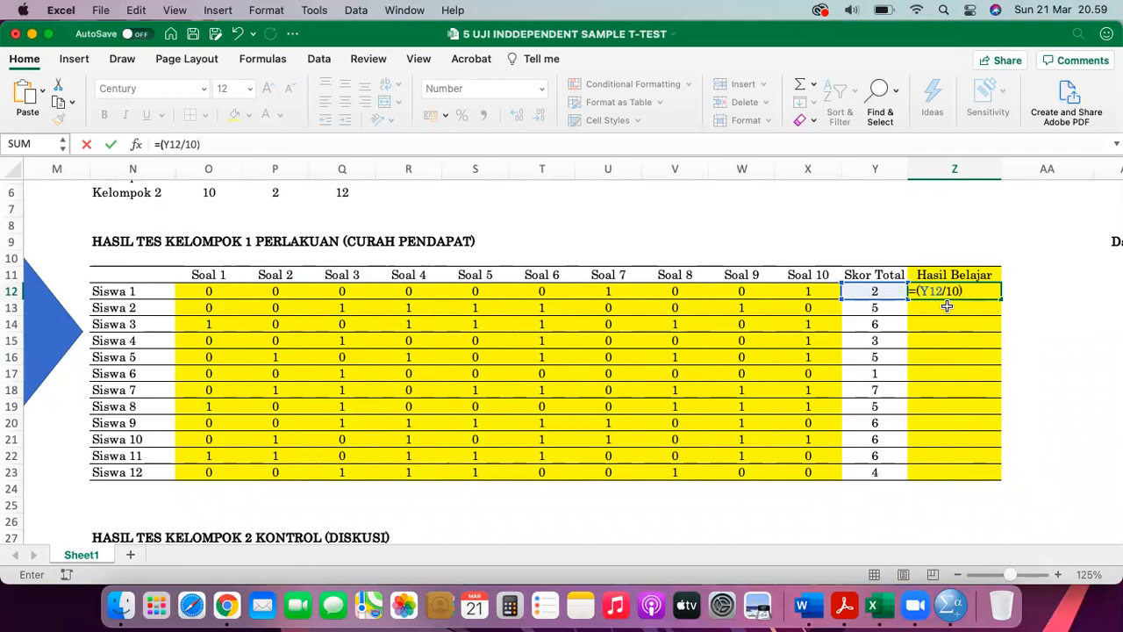
text(100)
key(Return)
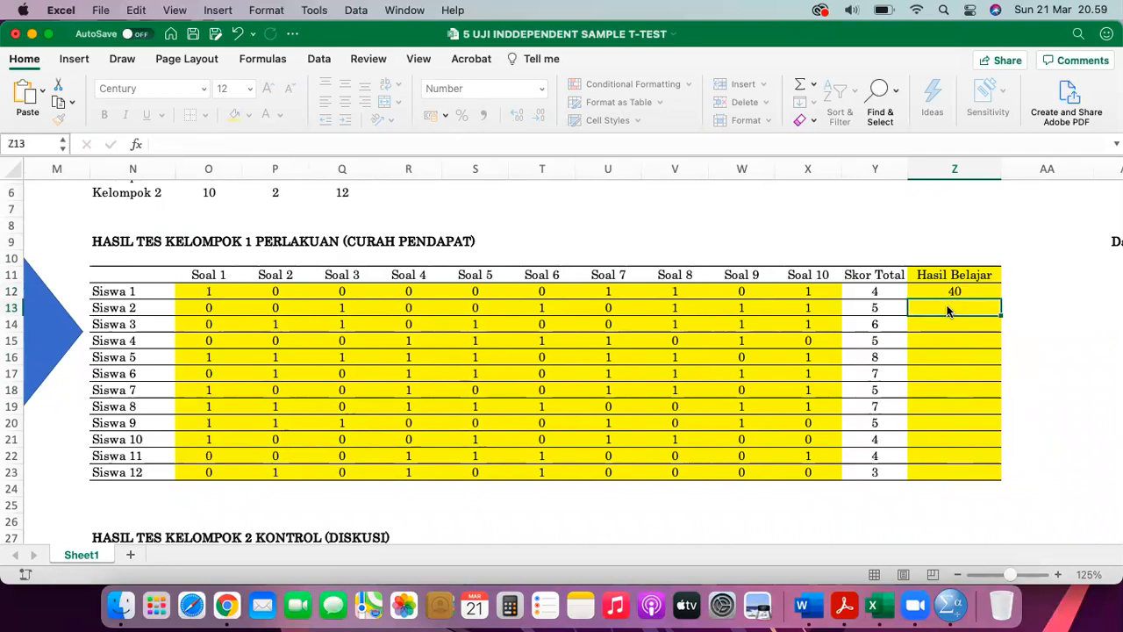
click(954, 291)
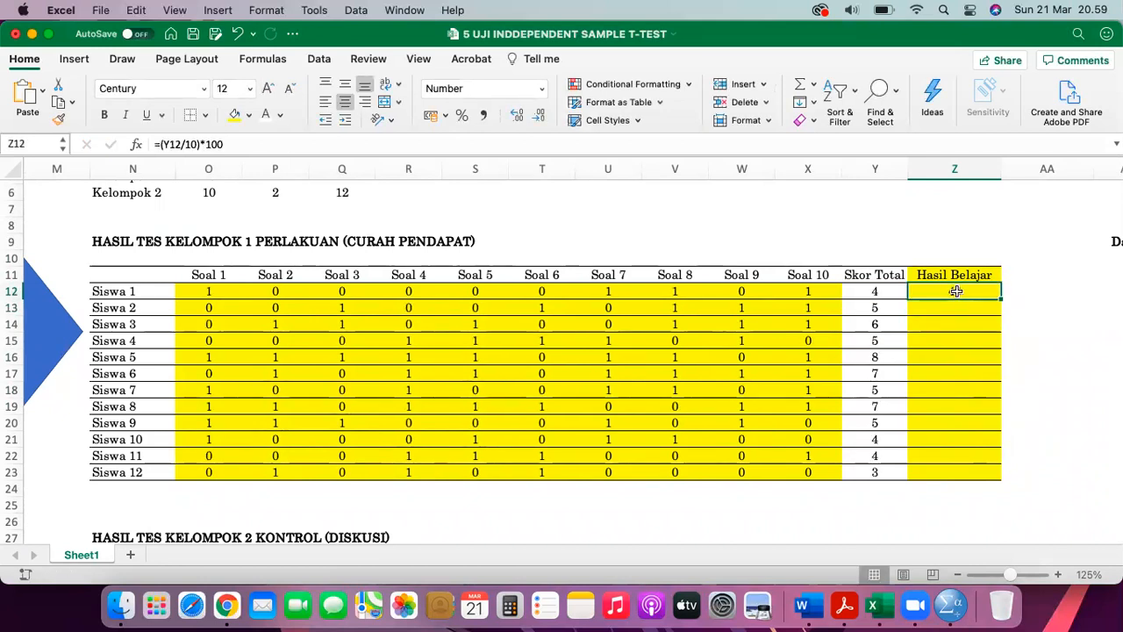
drag(998, 301, 994, 475)
Review the Soal 1 to Soal 10 columns and Siswa rows of the Kelompok 2 Kontrol table, along with the research case text.
scroll(995, 475, down, 8)
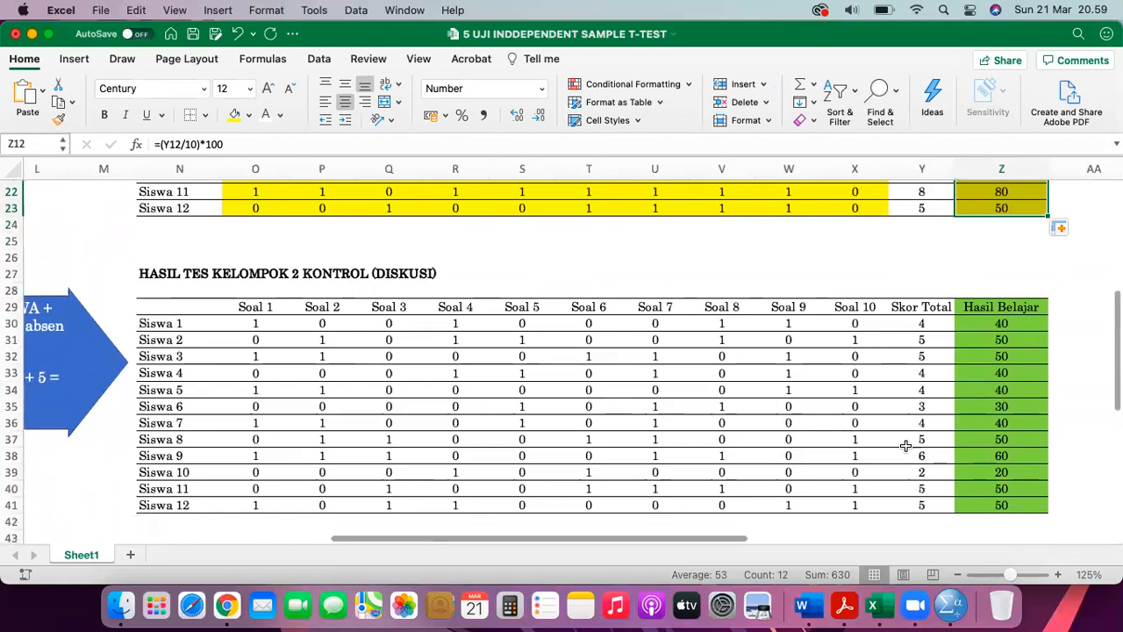
click(255, 307)
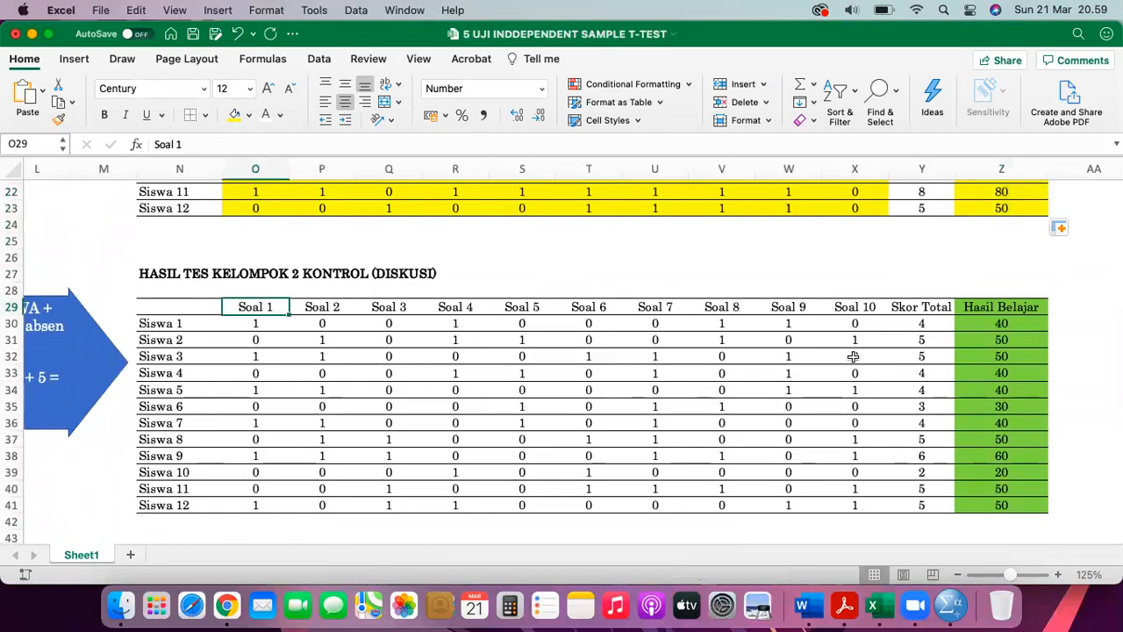
click(855, 308)
click(185, 324)
click(178, 505)
scroll(178, 505, up, 2)
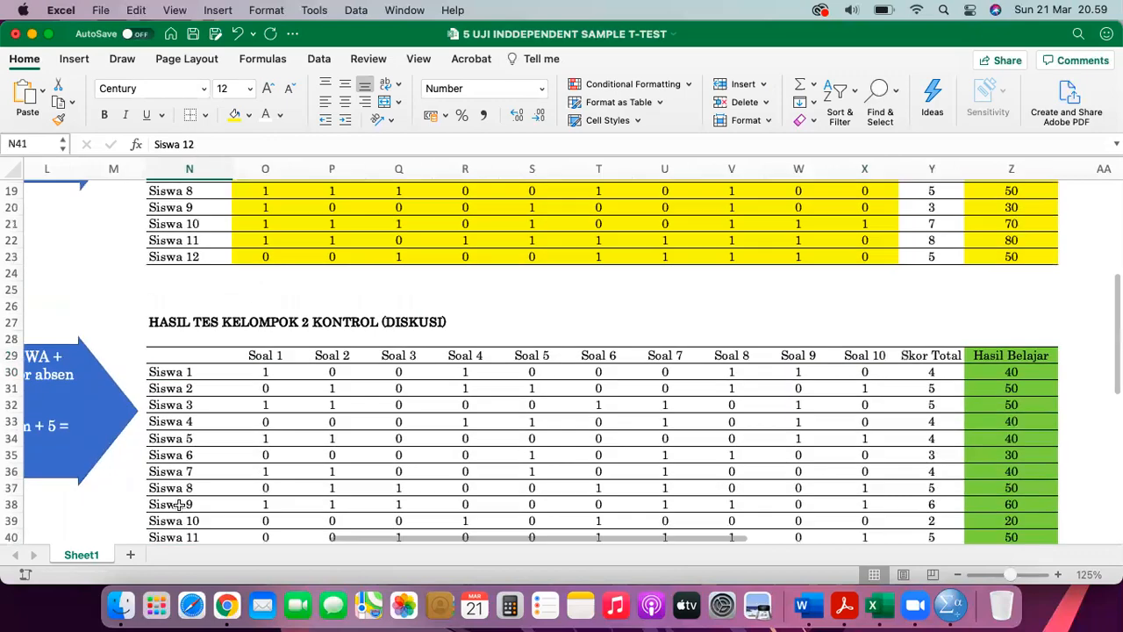
scroll(178, 504, up, 6)
scroll(181, 501, left, 5)
click(270, 302)
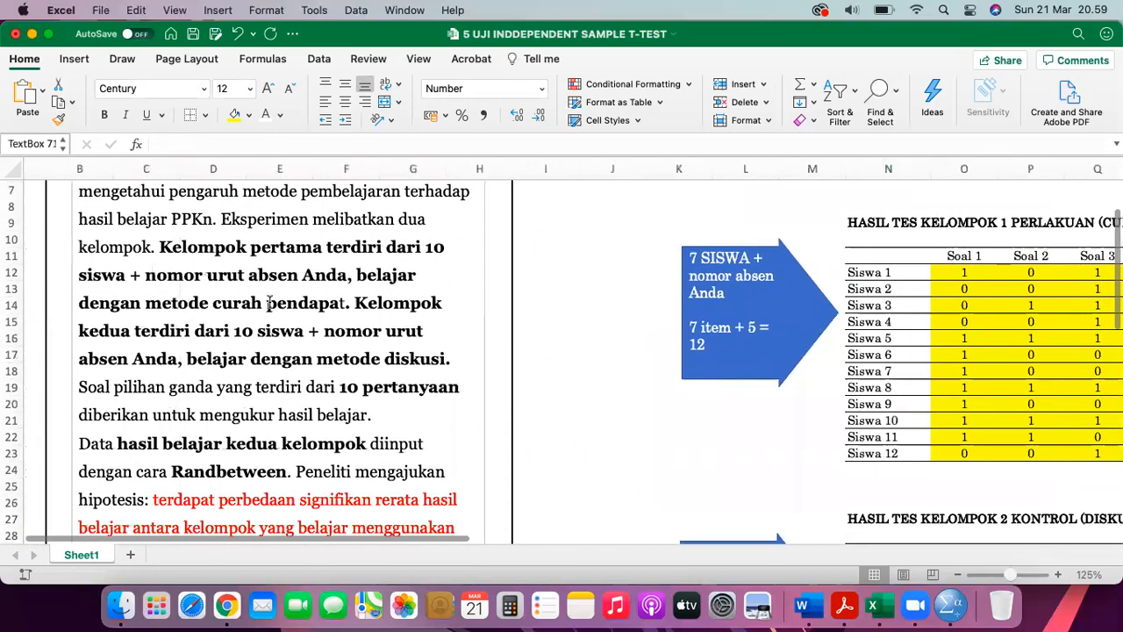
Enter the formula =RANDBETWEEN(0;1) in cell O30 for Siswa 1's Soal 1 score in Kelompok 2.
scroll(270, 302, right, 5)
scroll(354, 395, down, 6)
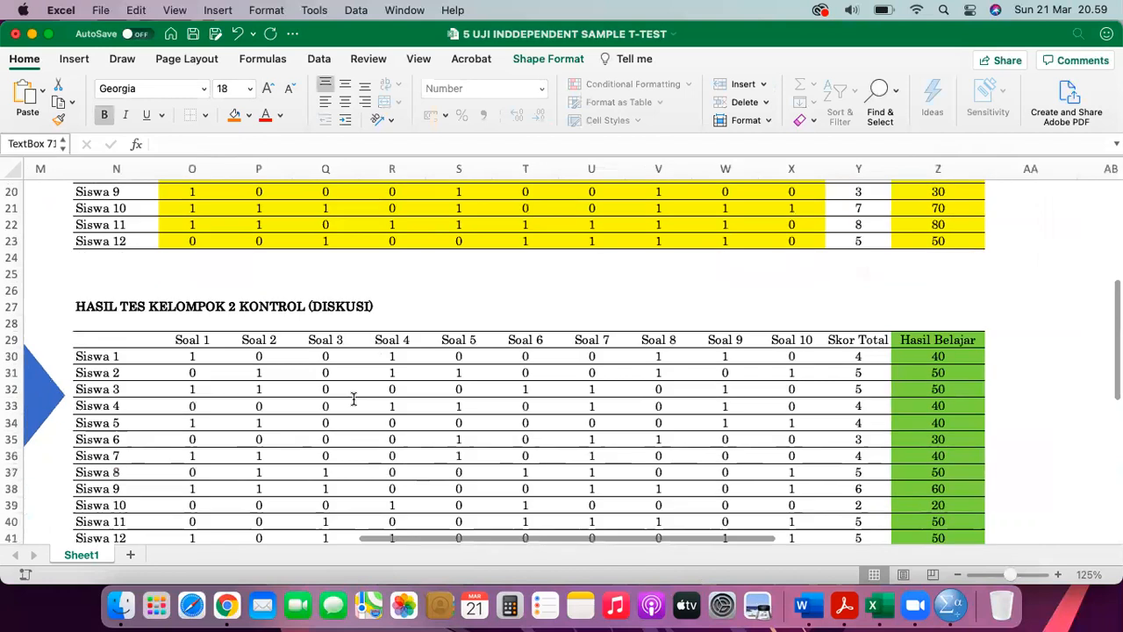
scroll(353, 399, down, 2)
click(210, 315)
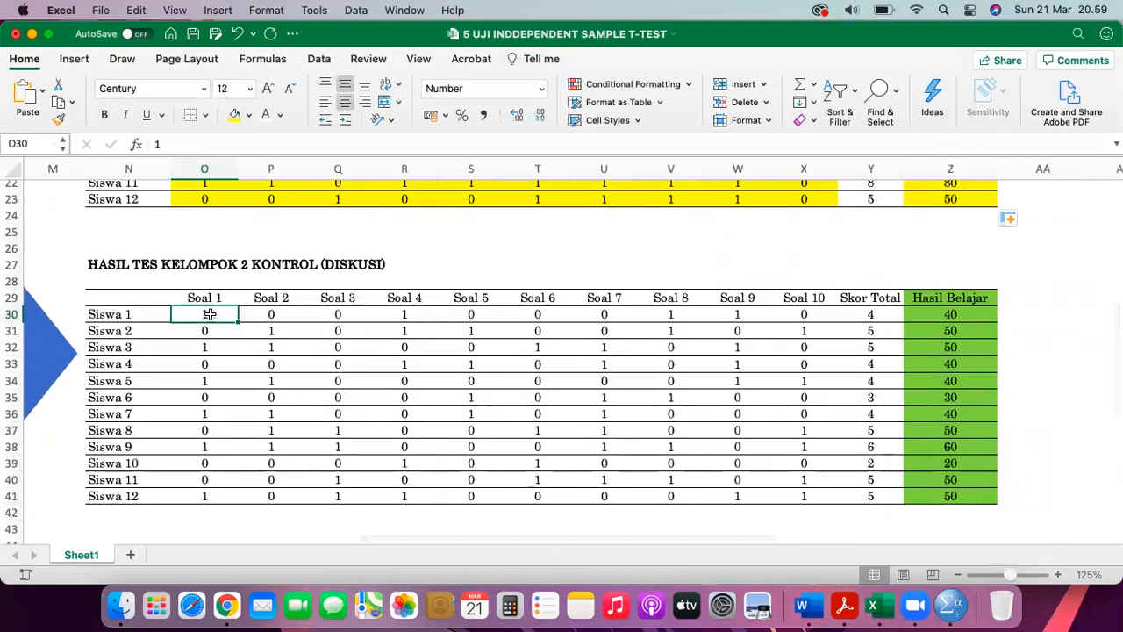
text(=rand)
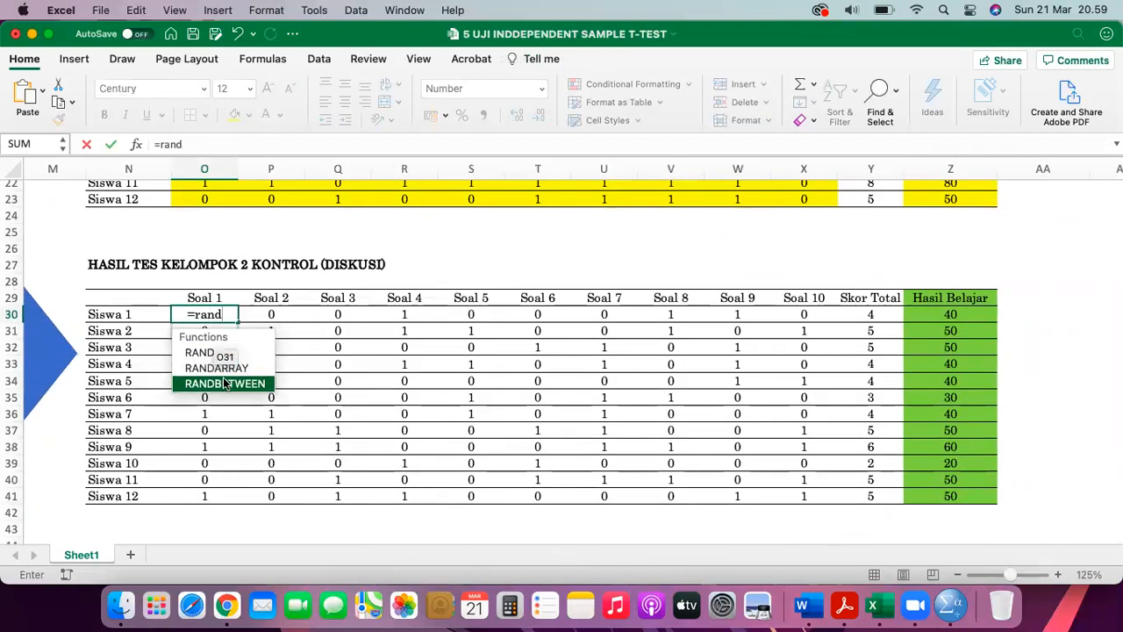
double_click(225, 383)
text(0;)
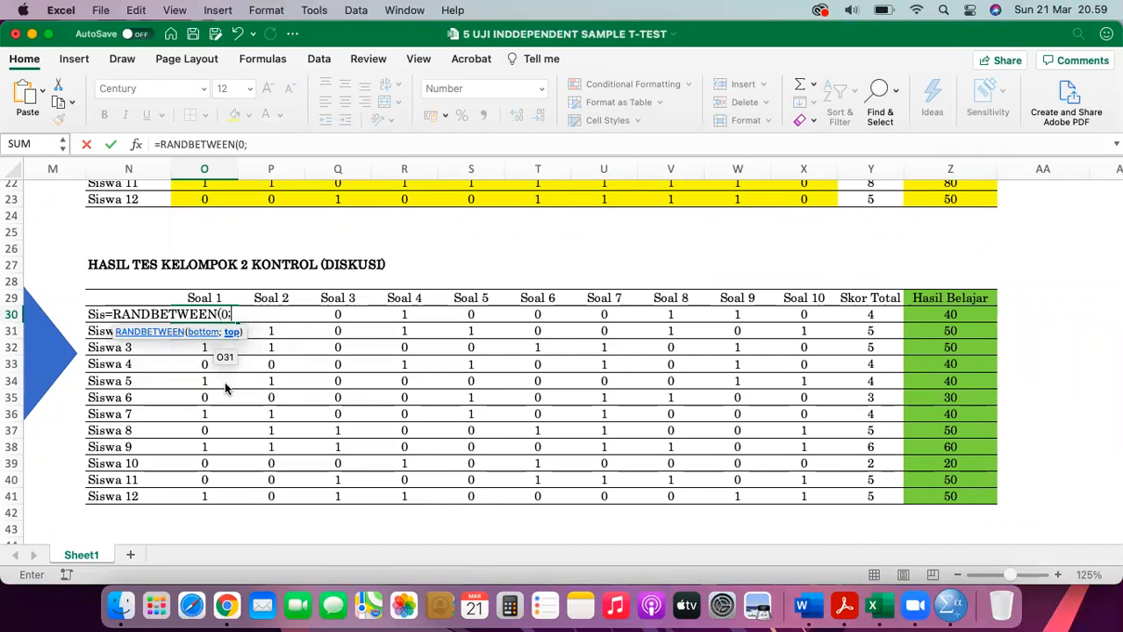
text(1))
key(Return)
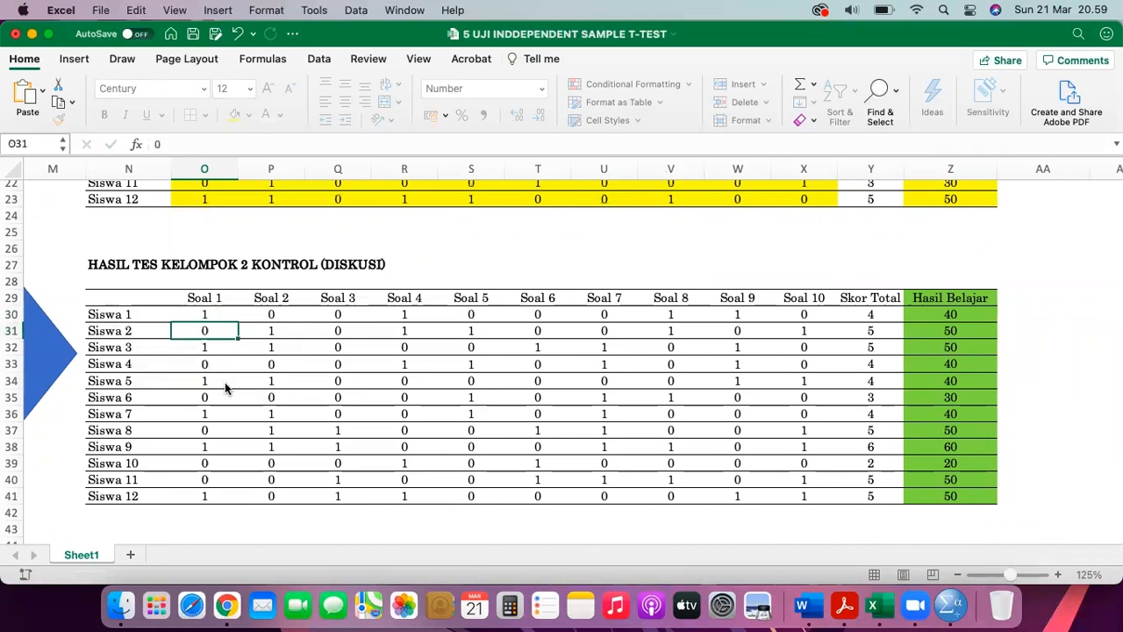
Clear all other Kelompok 2 question scores in O31:X41 and P30:X30, keeping the formula in O30.
drag(204, 330, 802, 500)
key(Delete)
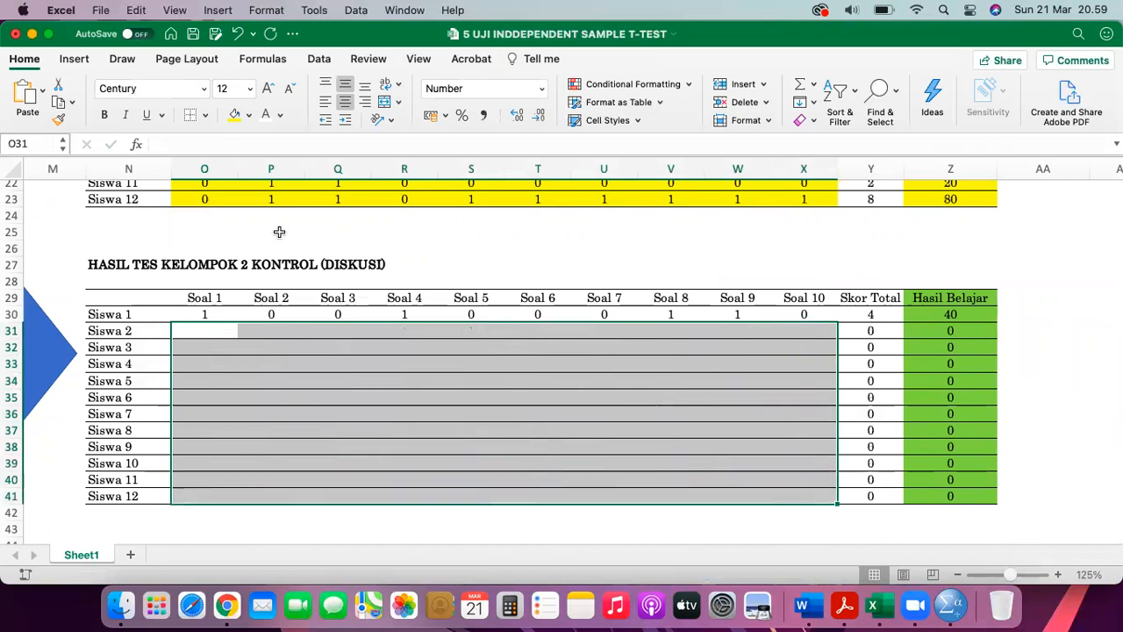
click(225, 314)
drag(261, 314, 789, 321)
key(Delete)
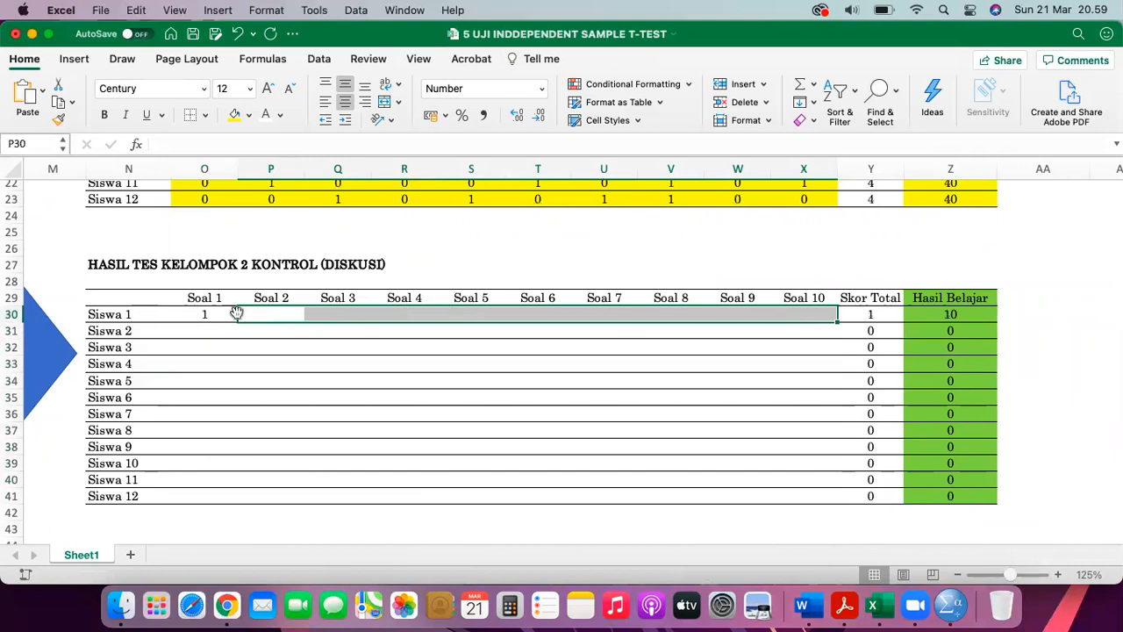
Copy the O30 formula across all Kelompok 2 scores in O30:X41 and give the range a green fill.
click(197, 313)
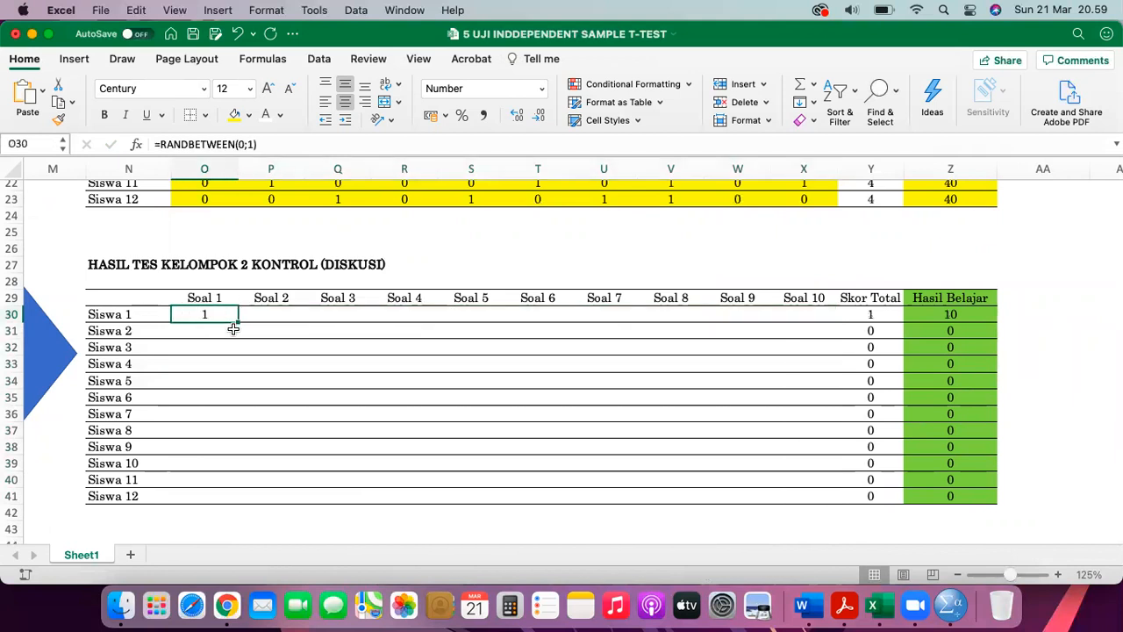
drag(236, 323, 815, 499)
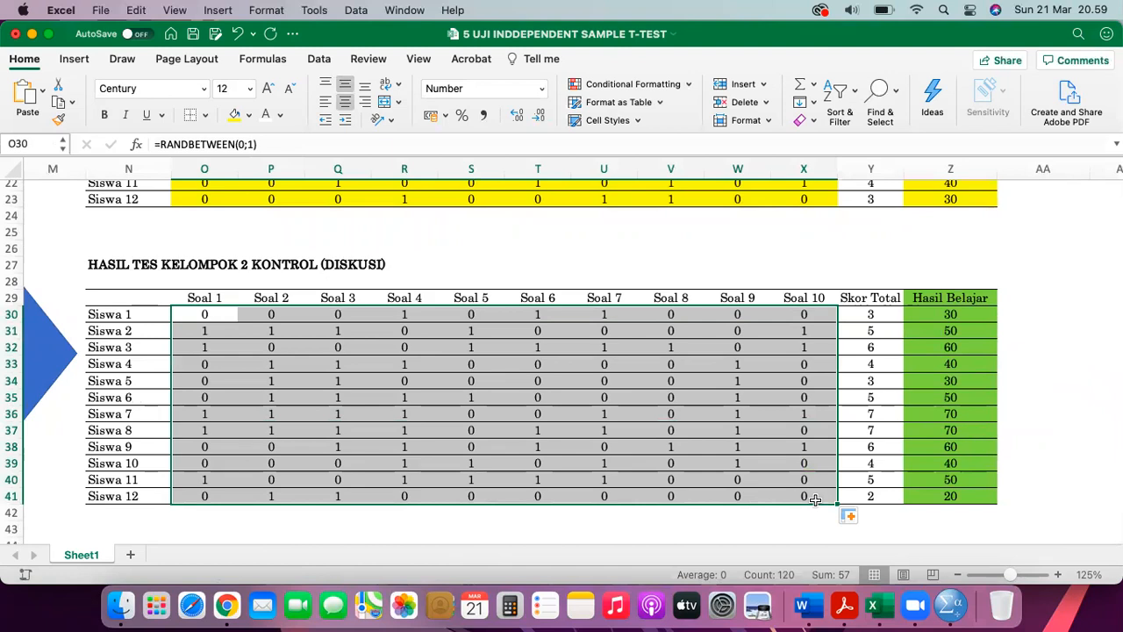
click(249, 117)
click(298, 302)
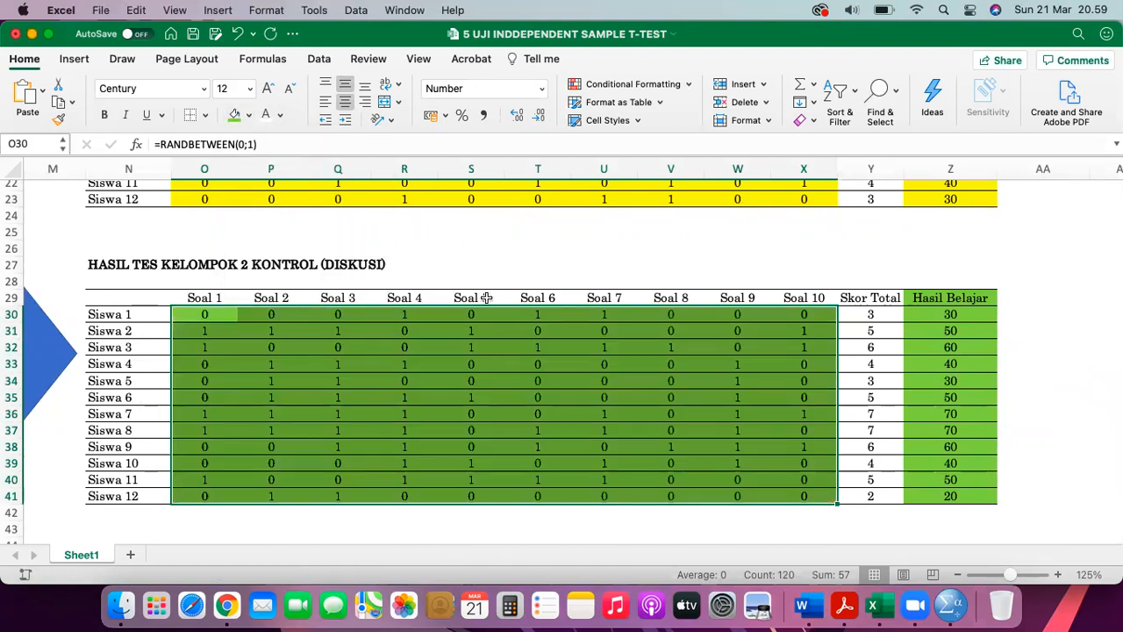
click(620, 297)
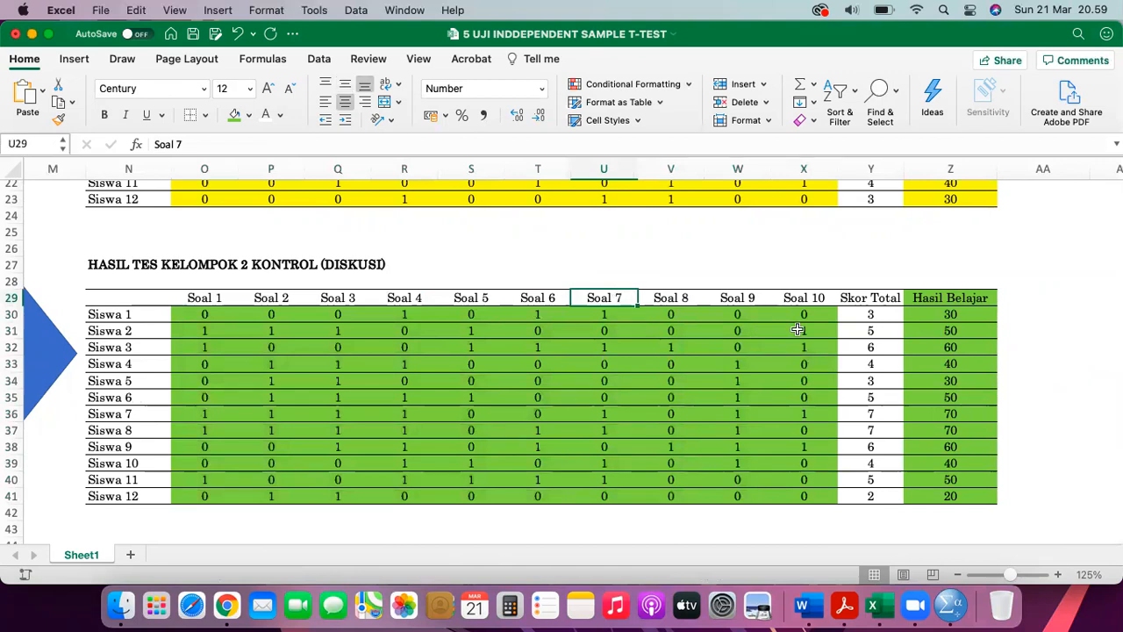
Clear the Kelompok 2 Skor Total column in Y30:Y41.
click(867, 314)
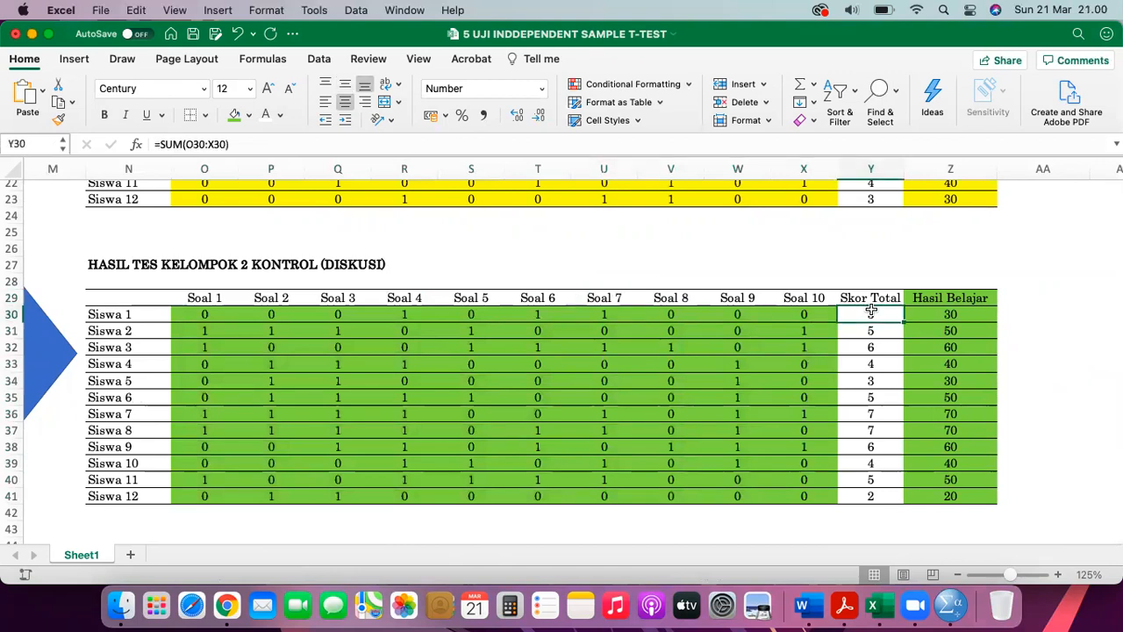
shift+click(870, 496)
key(Delete)
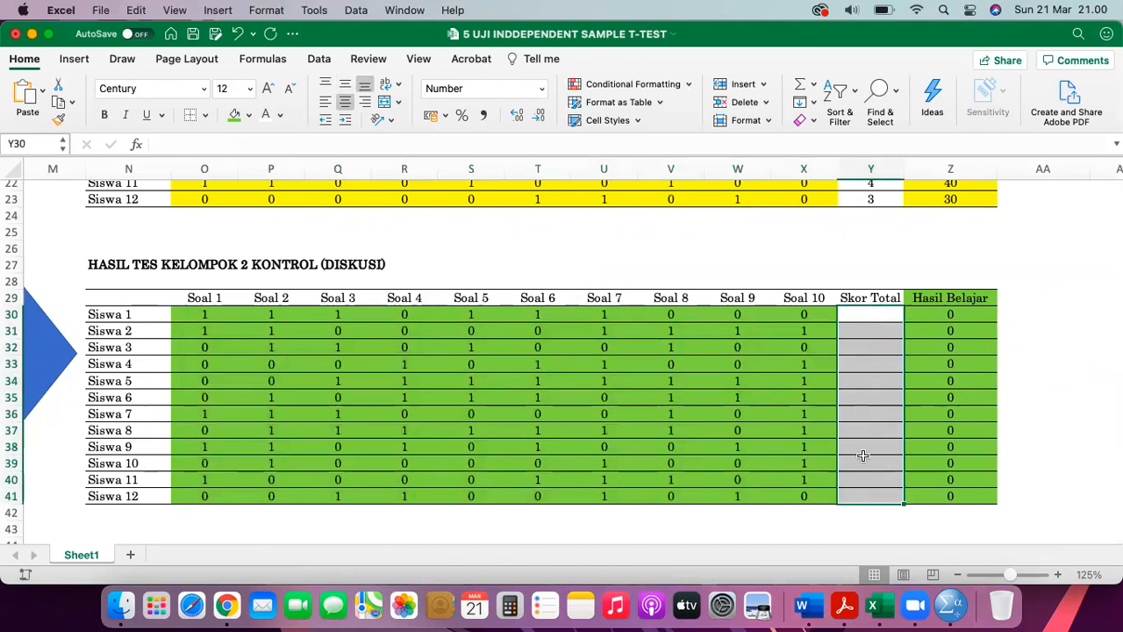
Enter the formula =SUM(O30:X30) in Y30 as Siswa 1's Skor Total in Kelompok 2.
click(870, 318)
text(=SUM()
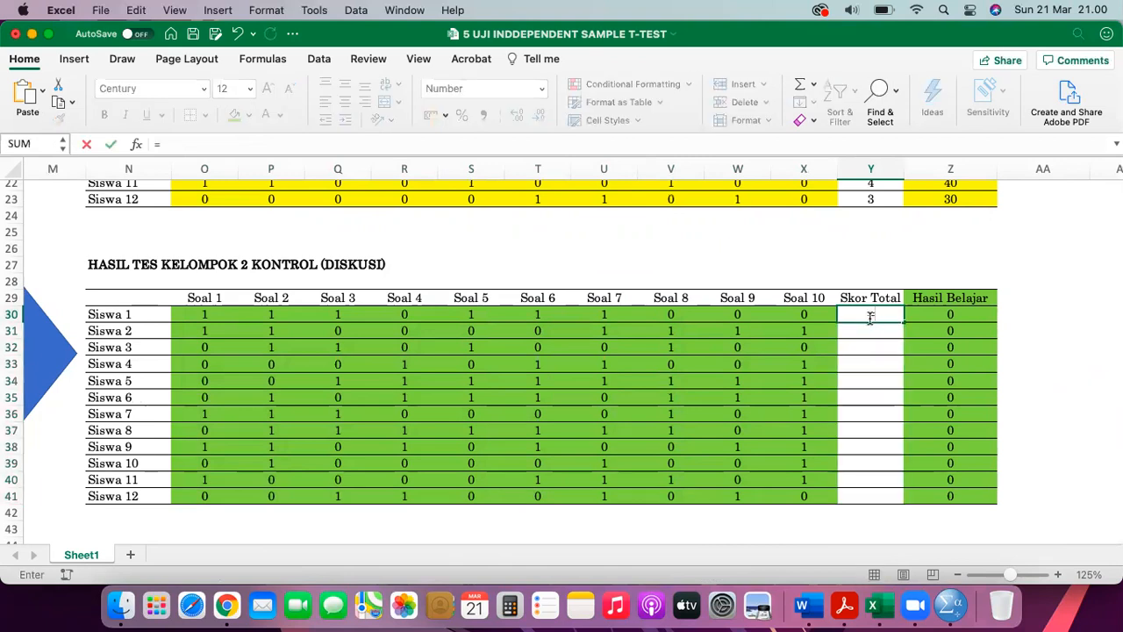
drag(204, 318, 271, 317)
drag(764, 330, 804, 314)
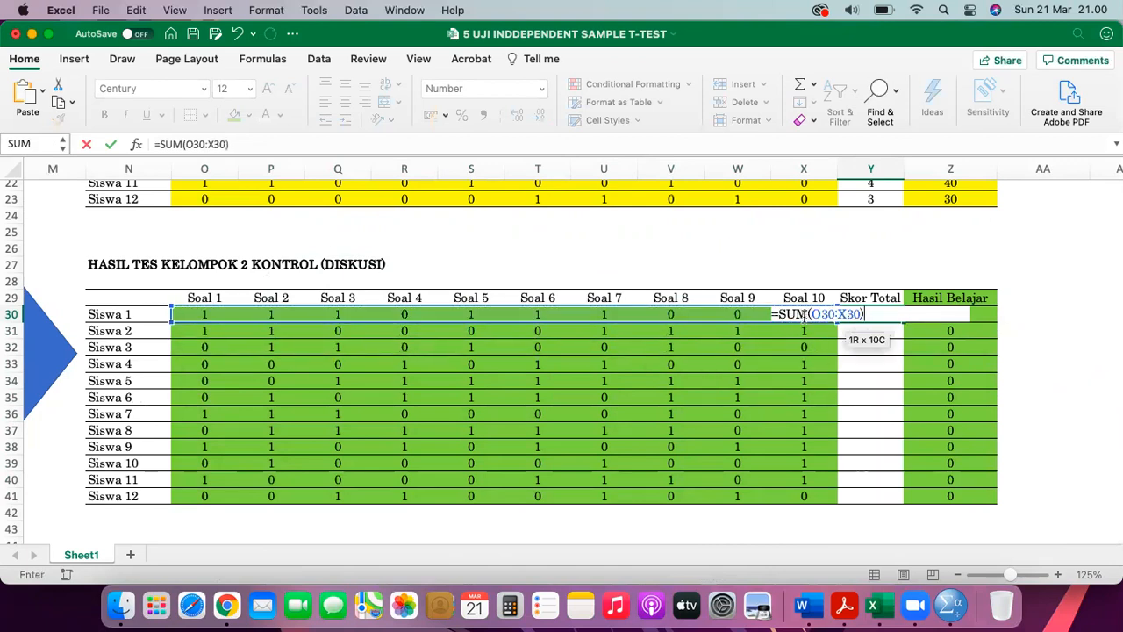
key(Return)
click(866, 309)
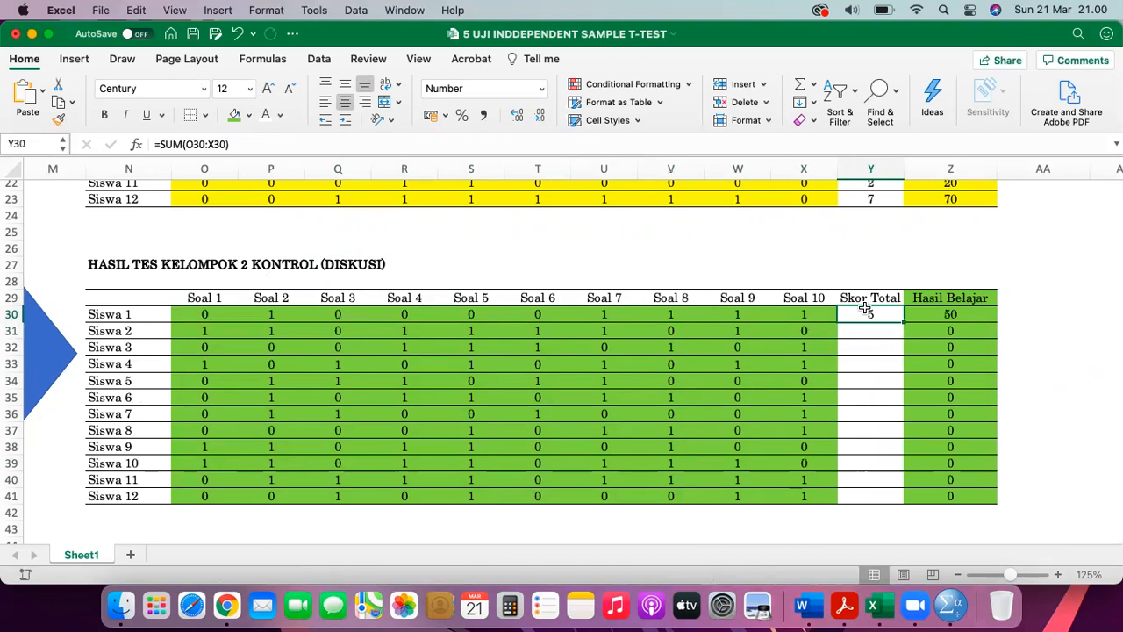
Copy the SUM formula in Y30 down the Kelompok 2 Skor Total column to Y41.
click(236, 145)
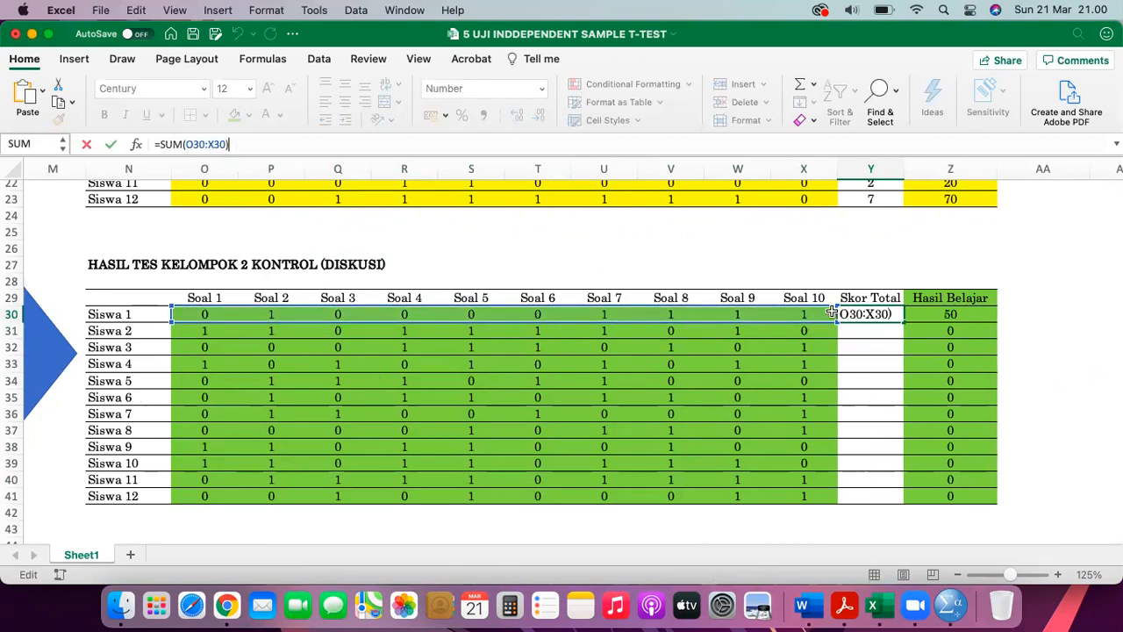
key(Return)
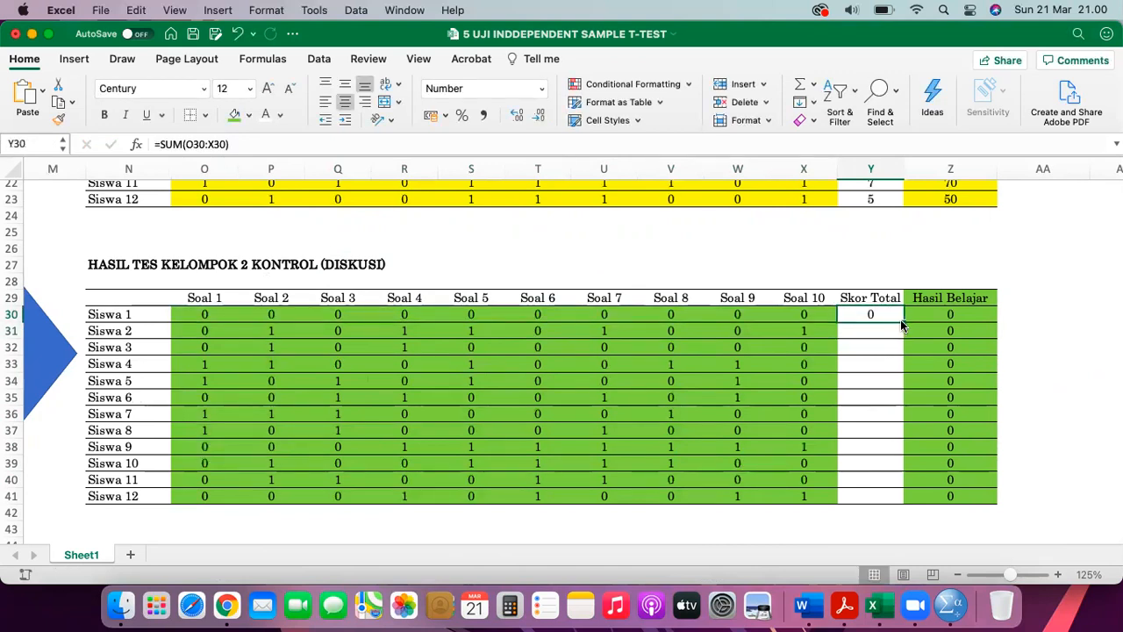
drag(904, 325, 891, 499)
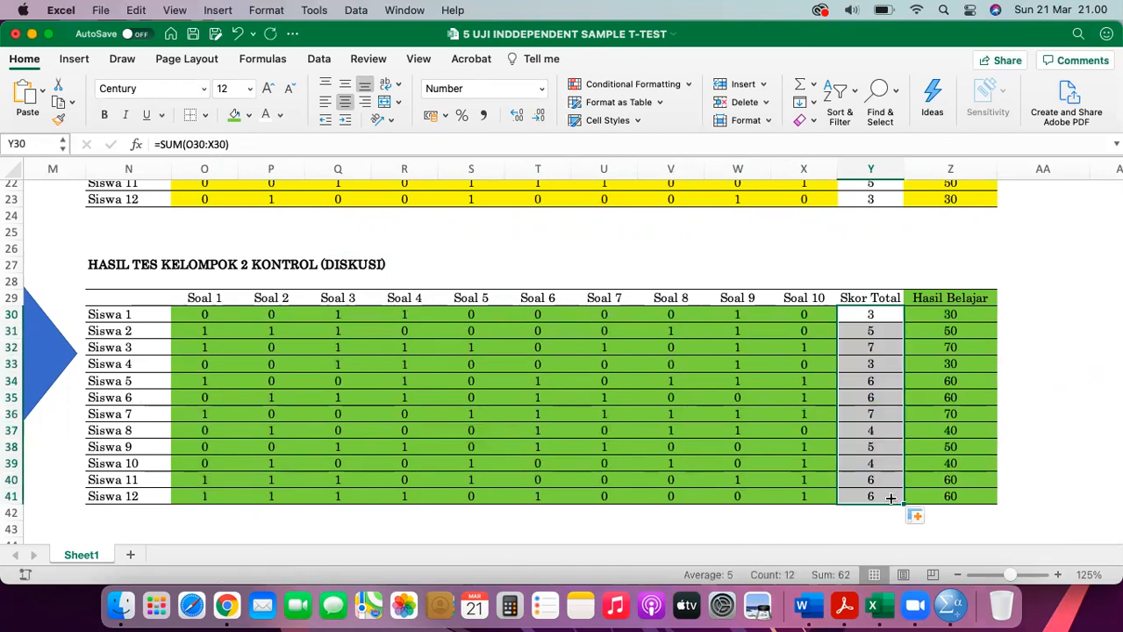
Replace the Kelompok 2 Hasil Belajar contents in Z30:Z41 with the formula =(Y30/10)*100, entered in Z30 and filled down.
drag(943, 316, 942, 493)
key(Delete)
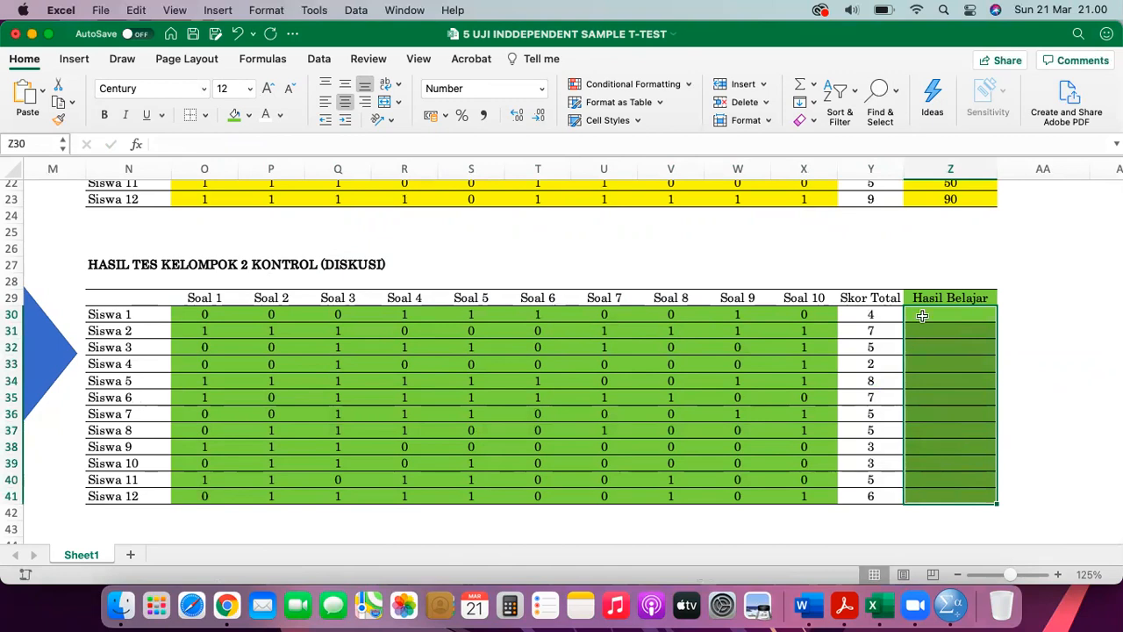
click(922, 317)
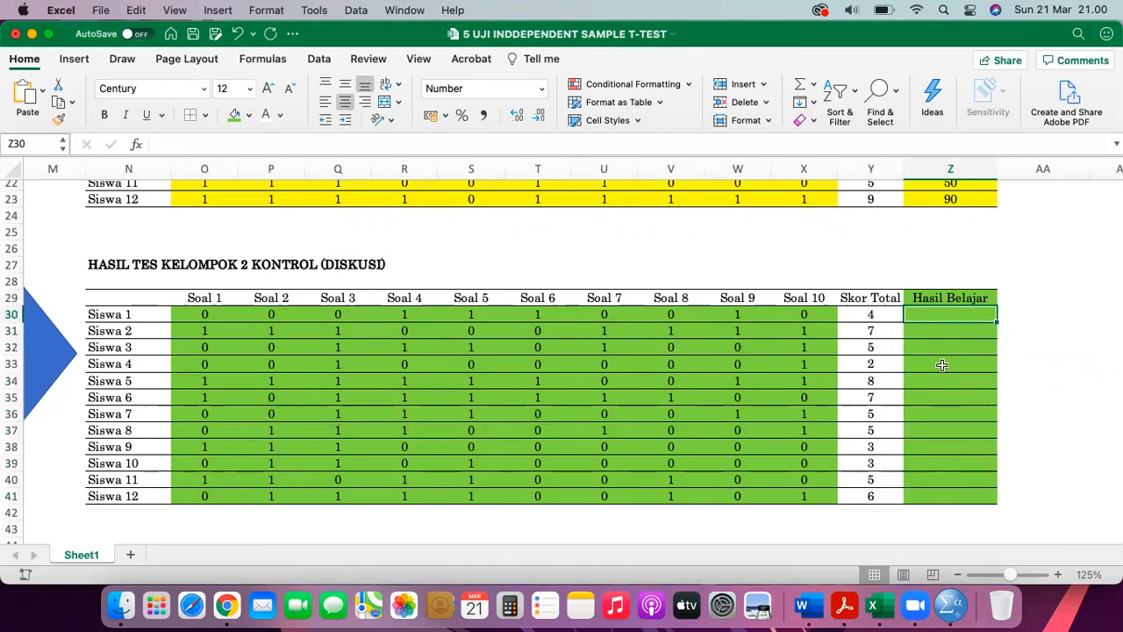
text(=()
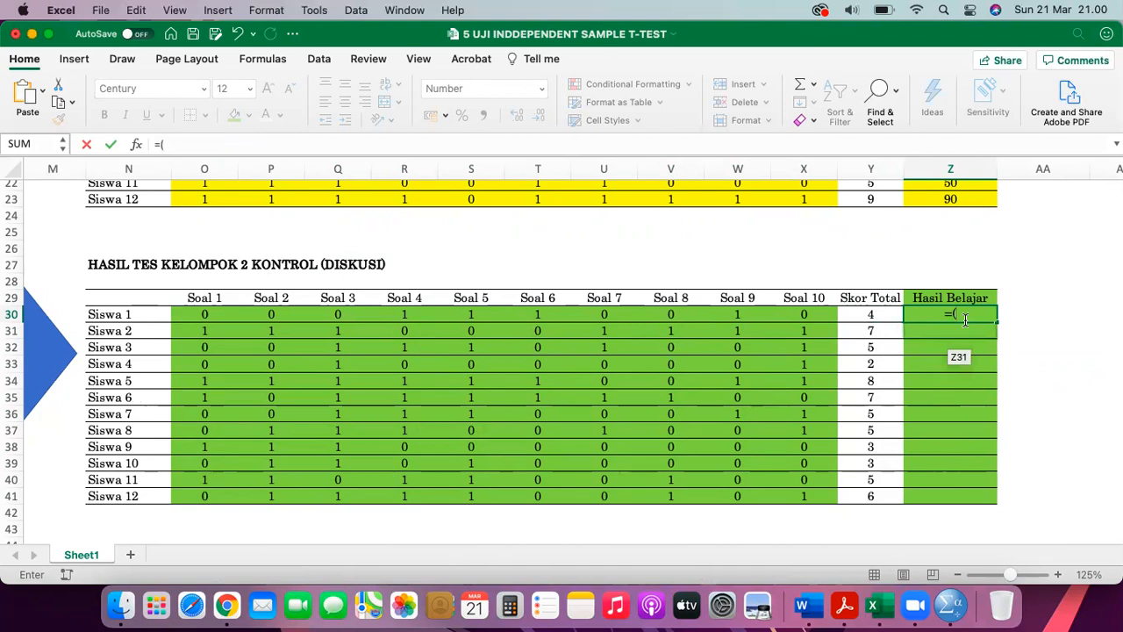
click(872, 315)
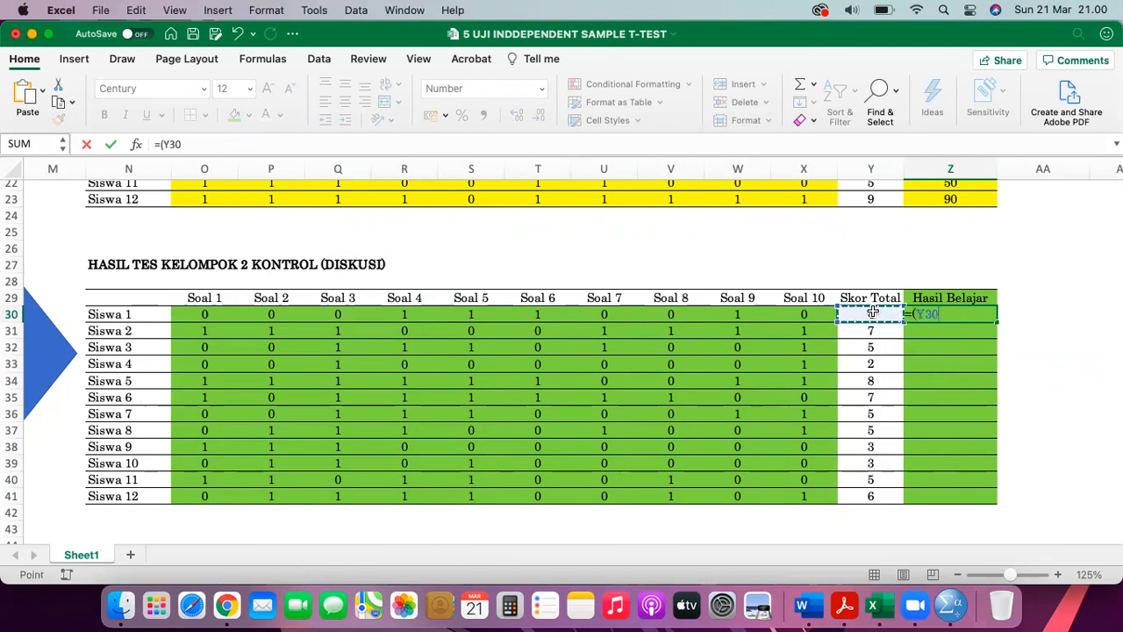
text(/10)
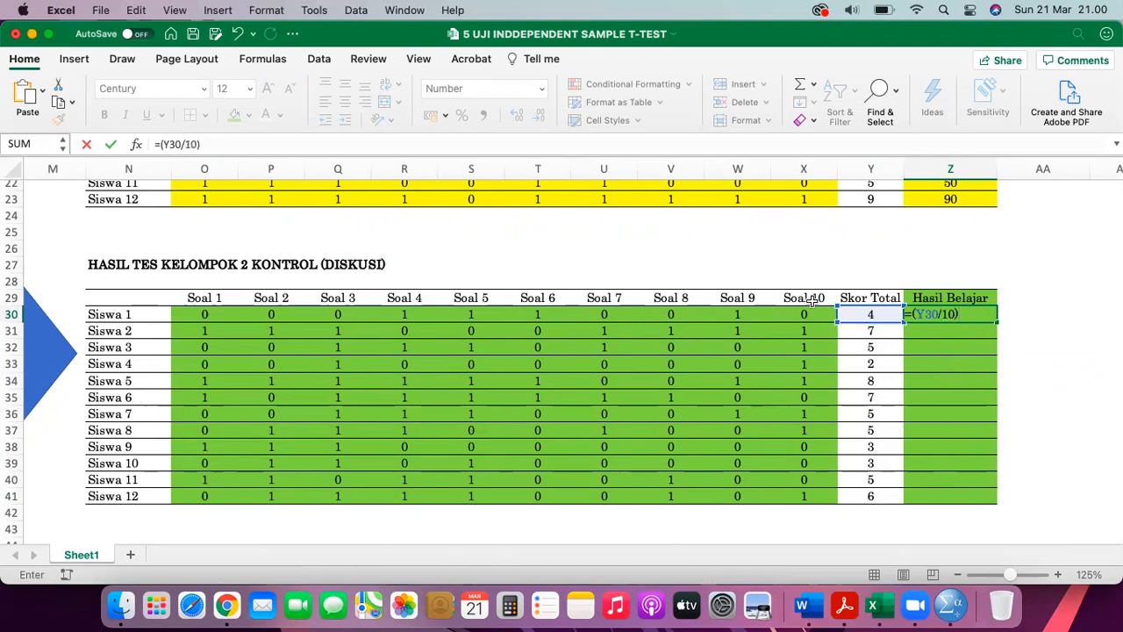
text()*100)
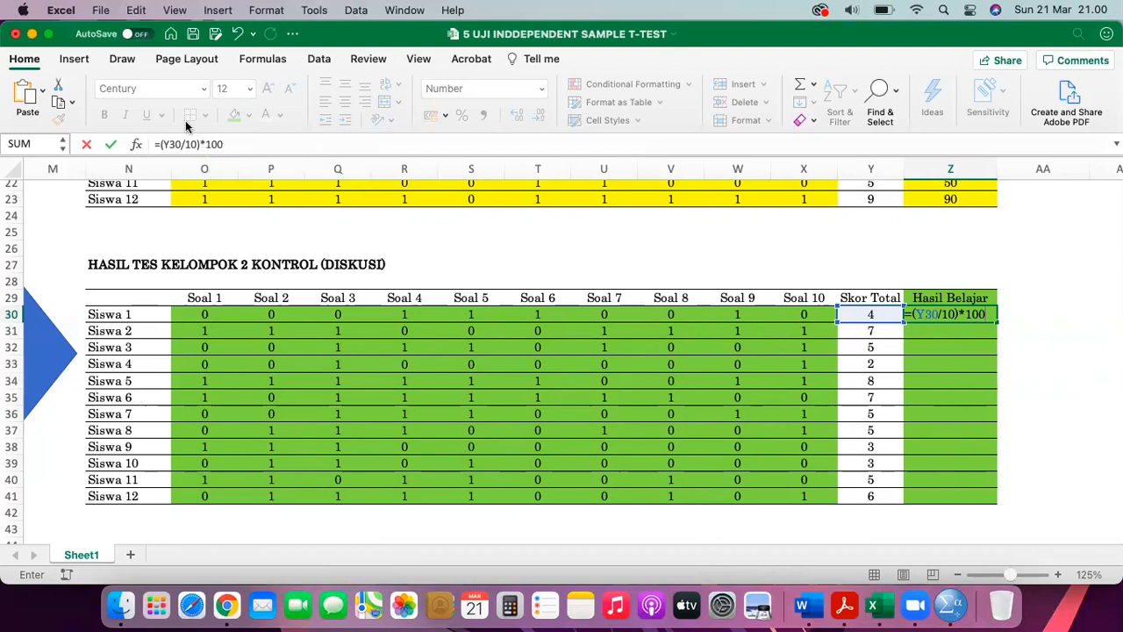
key(Return)
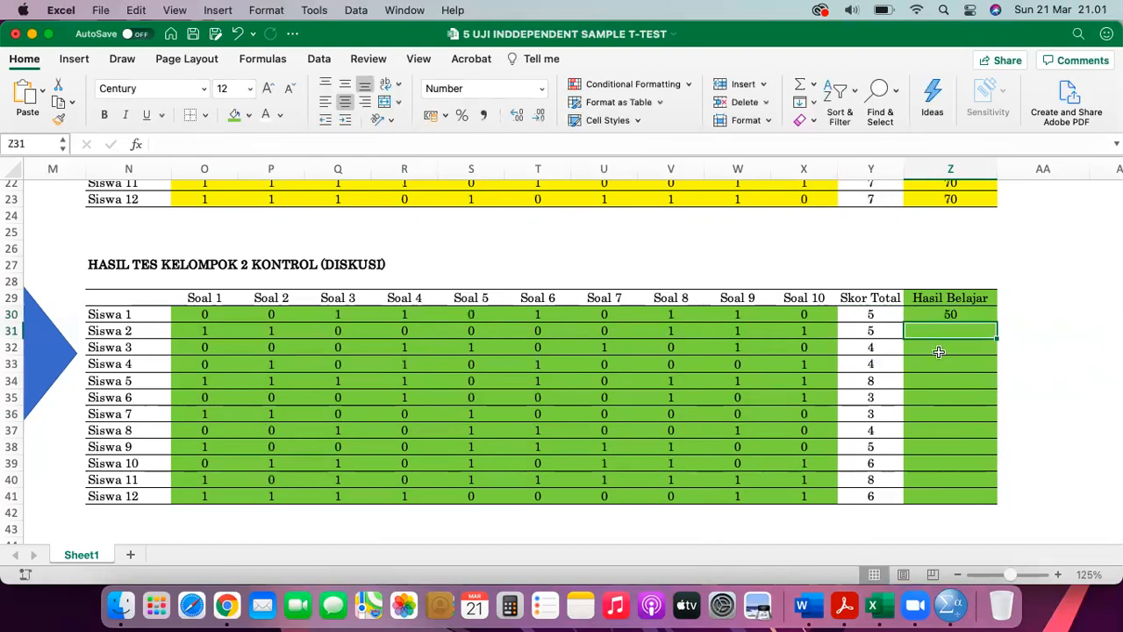
click(954, 314)
drag(999, 324, 973, 498)
Clear the HASIL BELAJAR and KELOMPOK values of the Curah Pendapat rows in AC12:AD23.
scroll(973, 498, right, 10)
scroll(973, 497, up, 3)
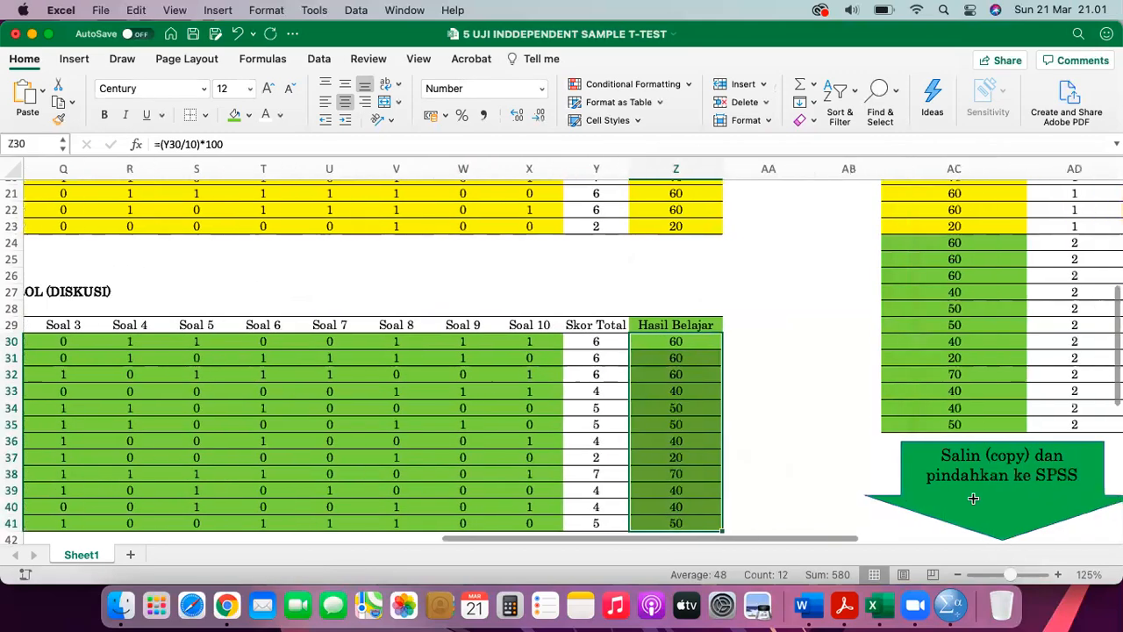
scroll(973, 498, up, 3)
scroll(973, 498, right, 1)
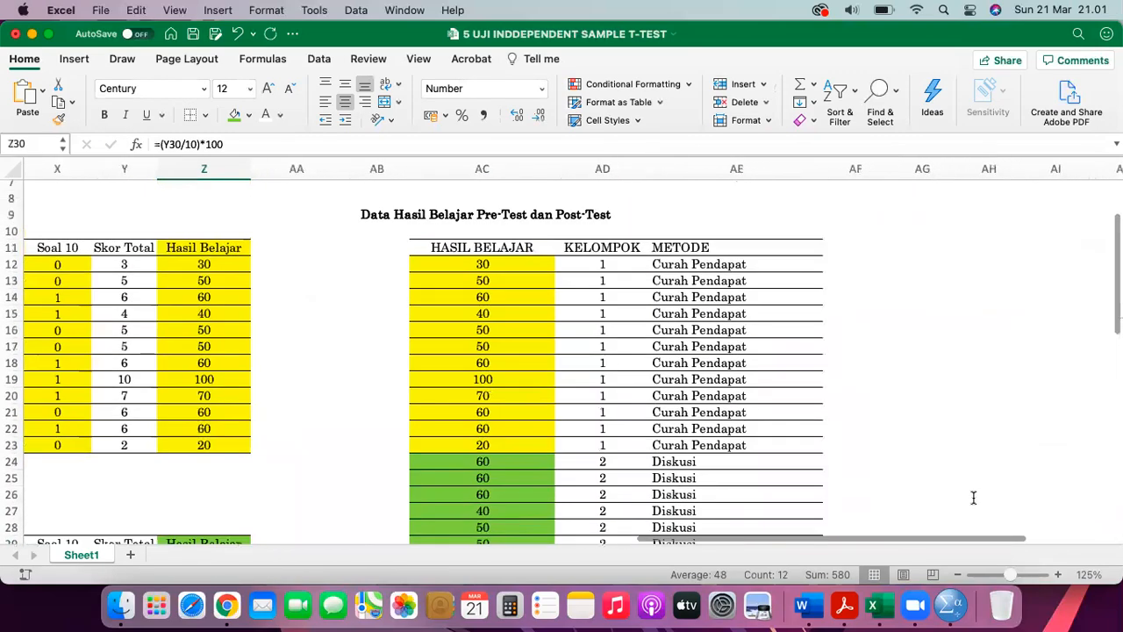
drag(495, 270, 500, 449)
key(Delete)
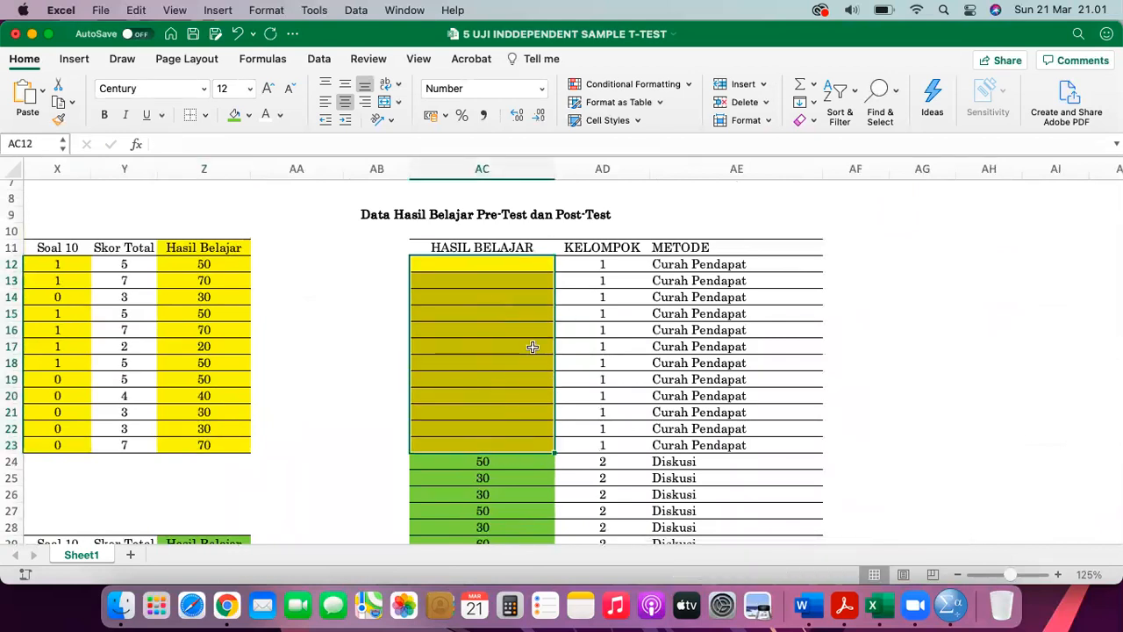
drag(605, 264, 592, 436)
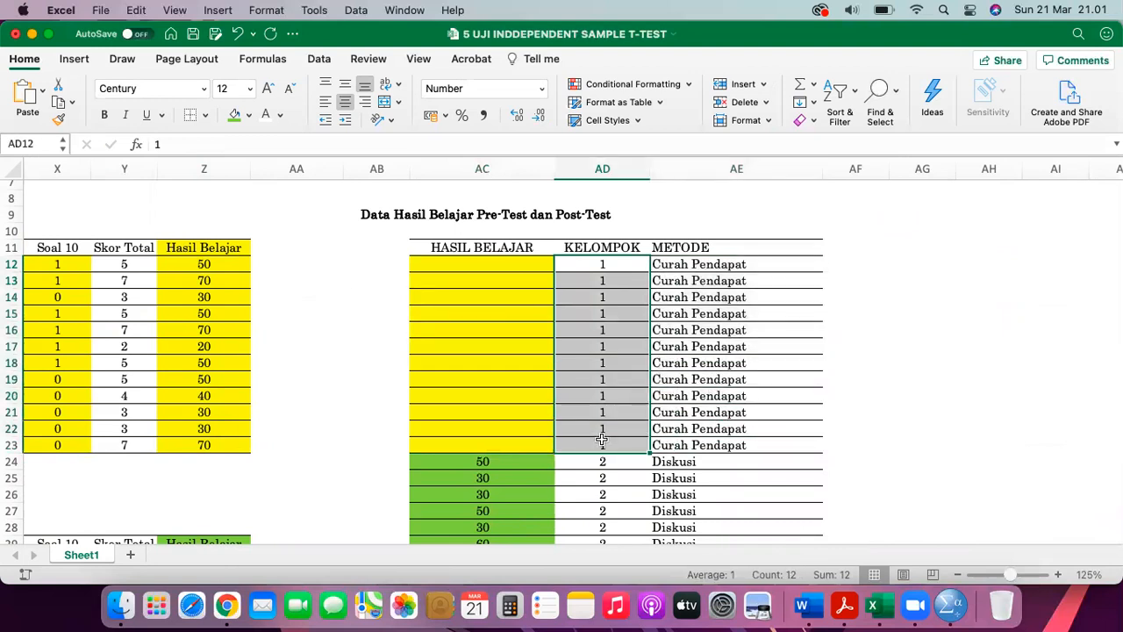
key(Delete)
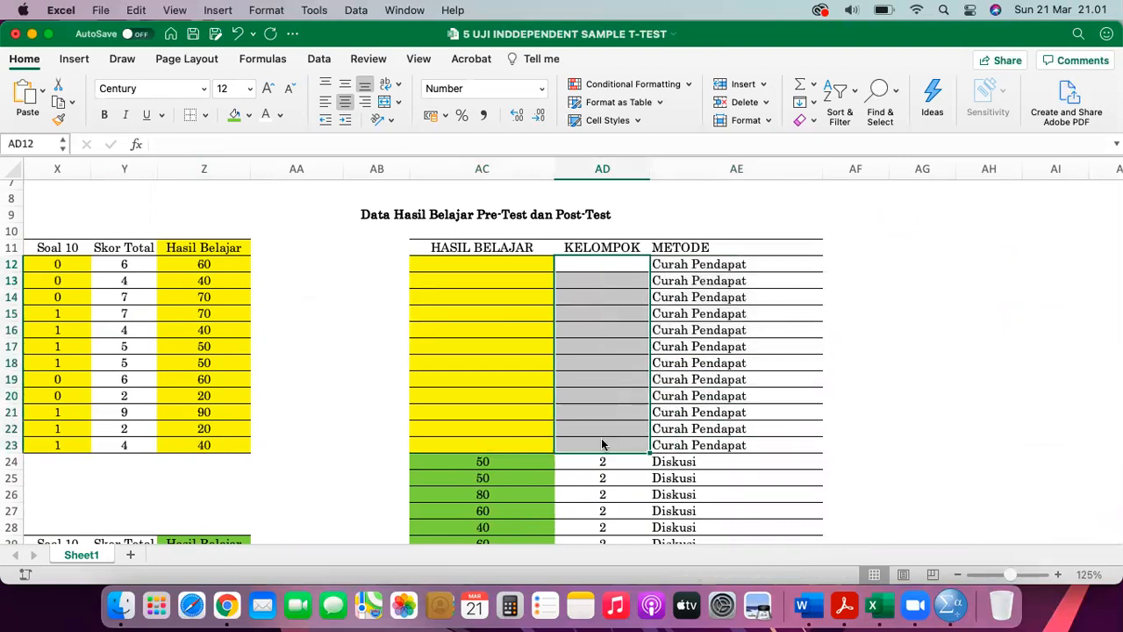
Clear the HASIL BELAJAR and KELOMPOK values of the Diskusi rows in AC24:AD35.
click(477, 451)
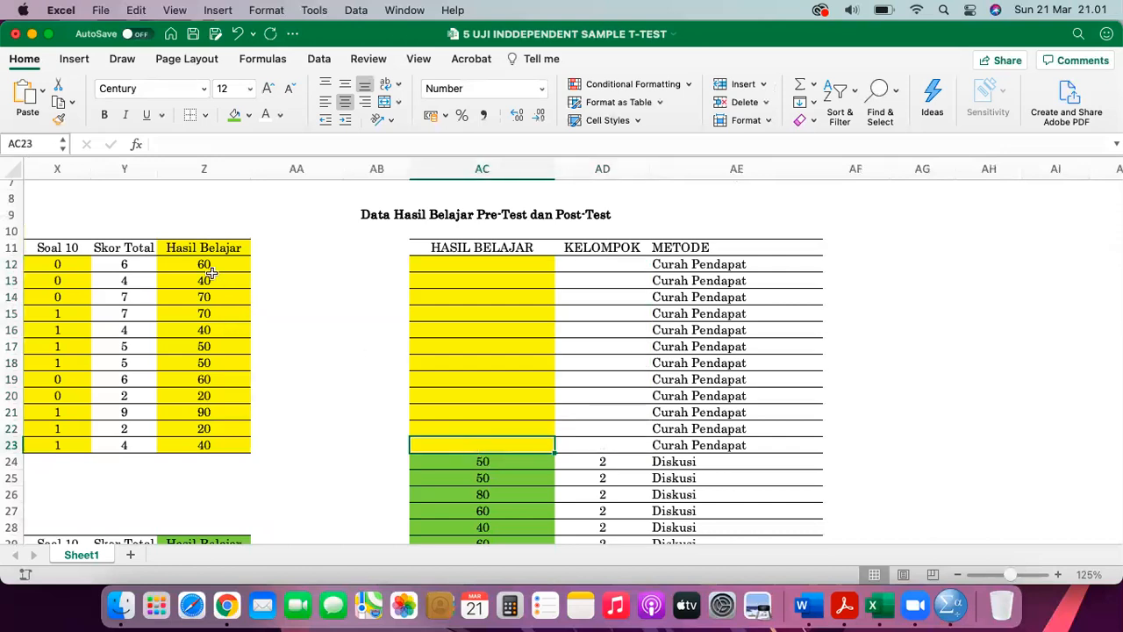
click(490, 249)
click(588, 249)
click(711, 248)
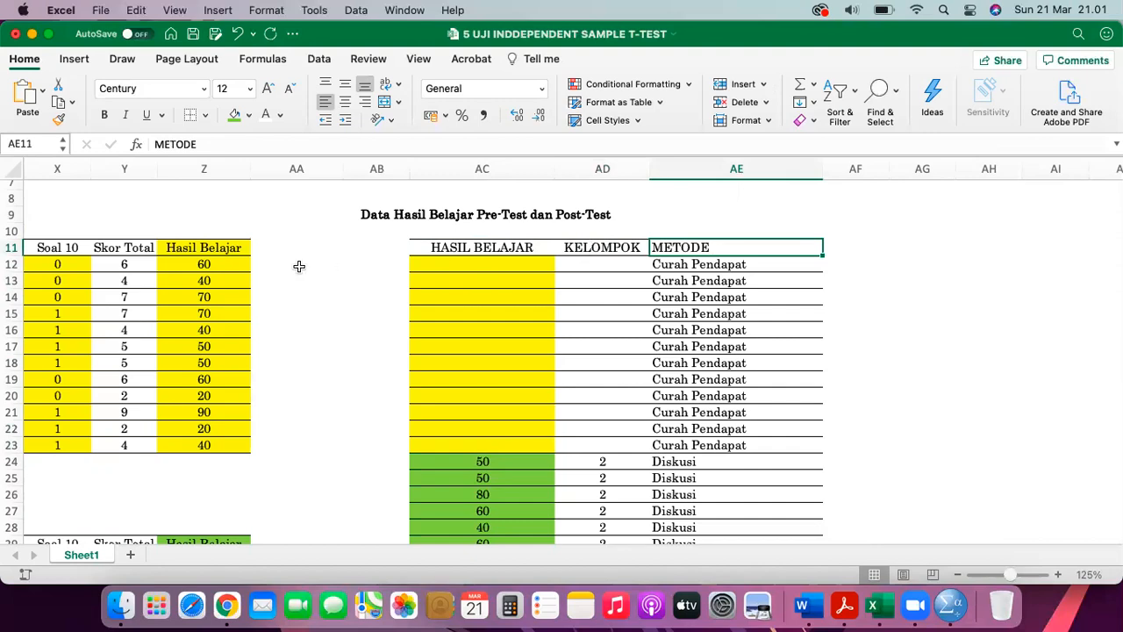
scroll(574, 368, down, 4)
drag(496, 332, 616, 514)
key(Delete)
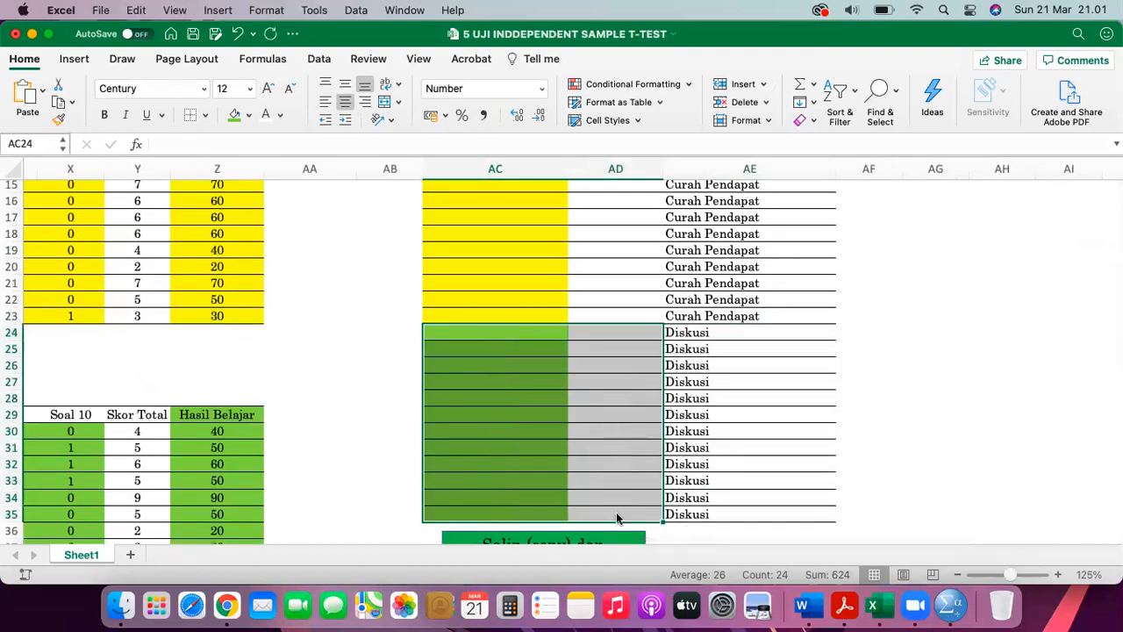
Copy the Kelompok 1 Hasil Belajar scores in Z12:Z23.
scroll(616, 513, left, 4)
scroll(616, 513, up, 3)
scroll(616, 518, up, 3)
scroll(616, 518, right, 1)
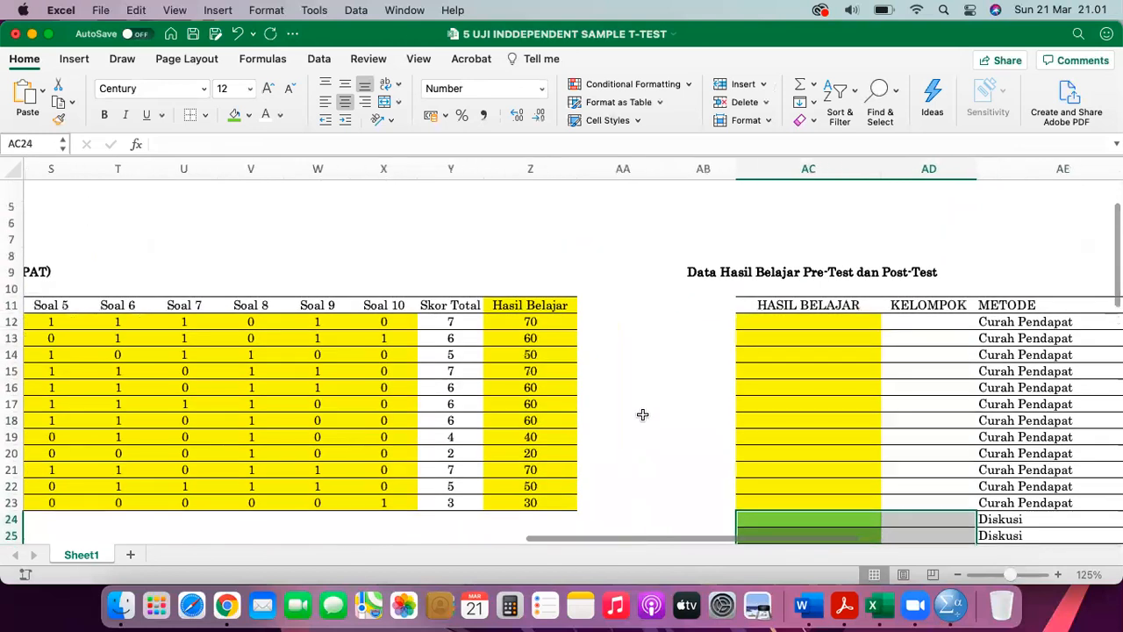
click(590, 341)
drag(543, 322, 536, 502)
scroll(446, 421, left, 4)
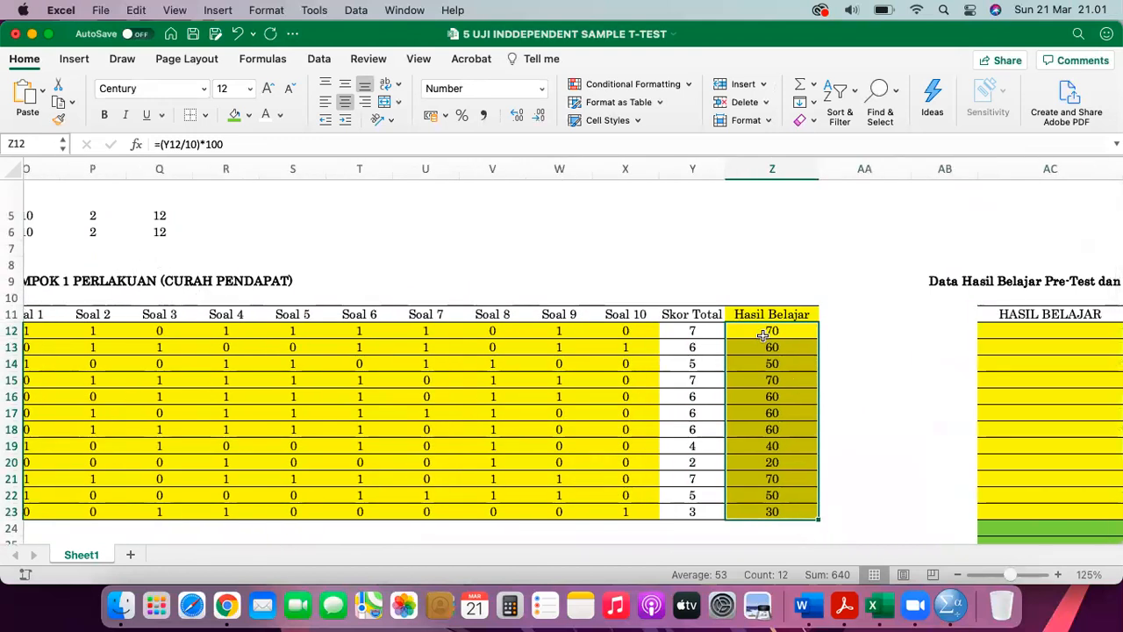
right_click(764, 337)
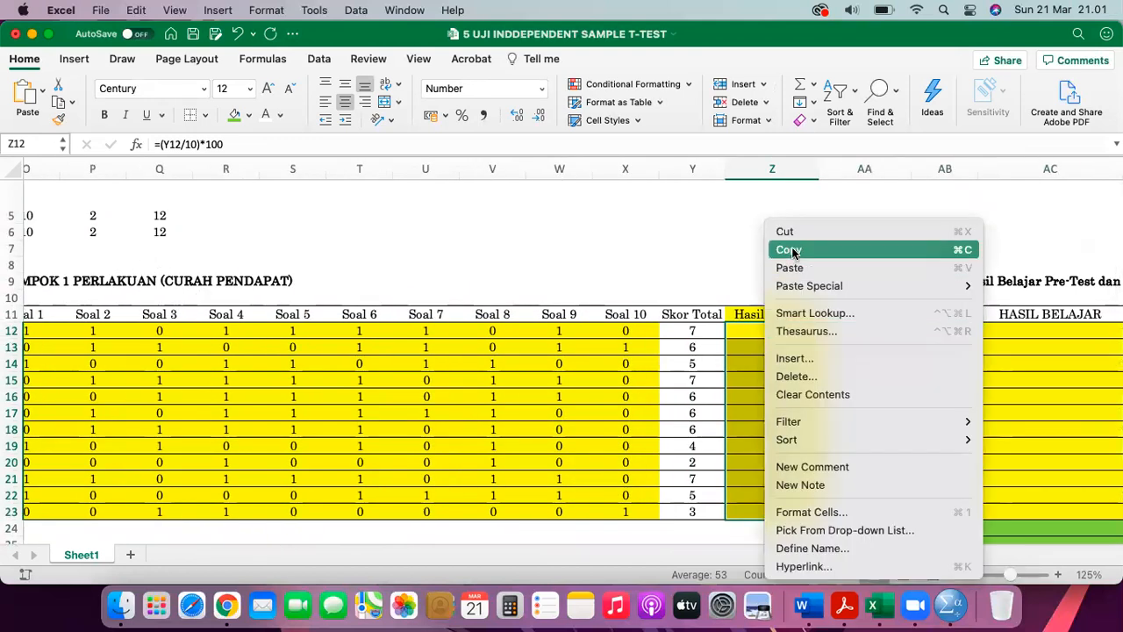
click(793, 251)
Paste the copied Kelompok 1 scores as links into the HASIL BELAJAR column starting at AC12.
scroll(793, 254, right, 5)
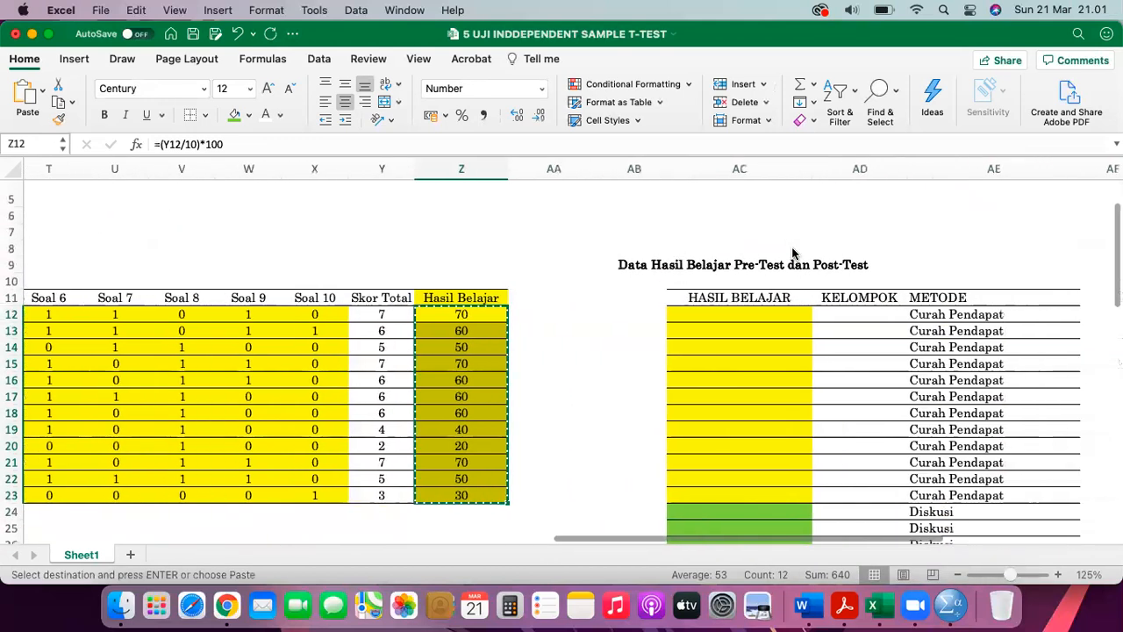
click(728, 316)
right_click(728, 315)
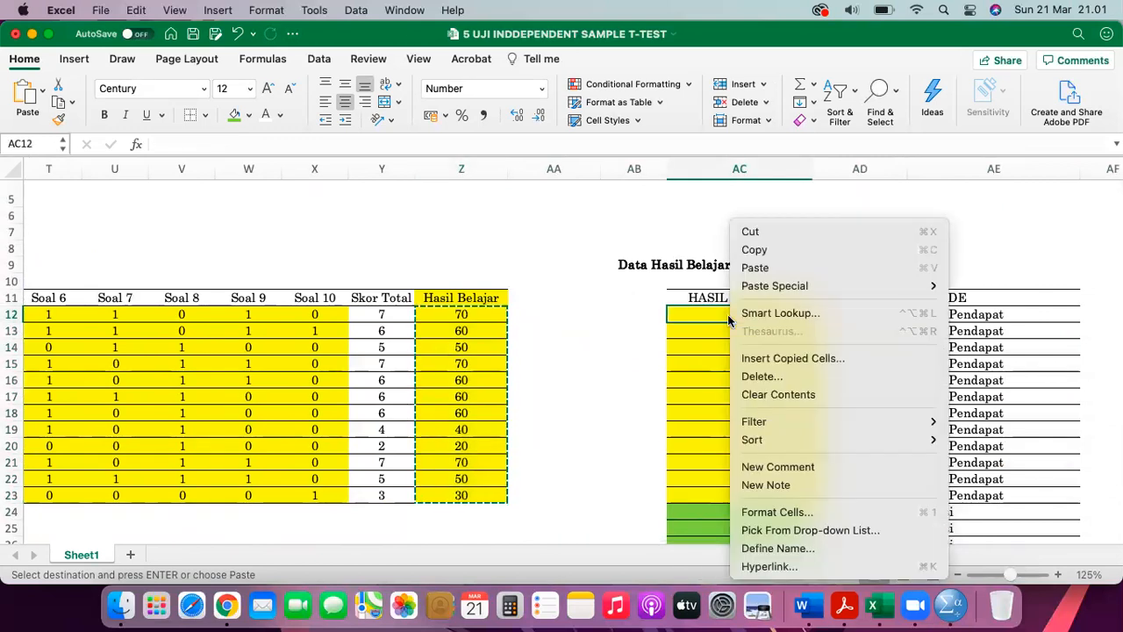
mouse_move(833, 283)
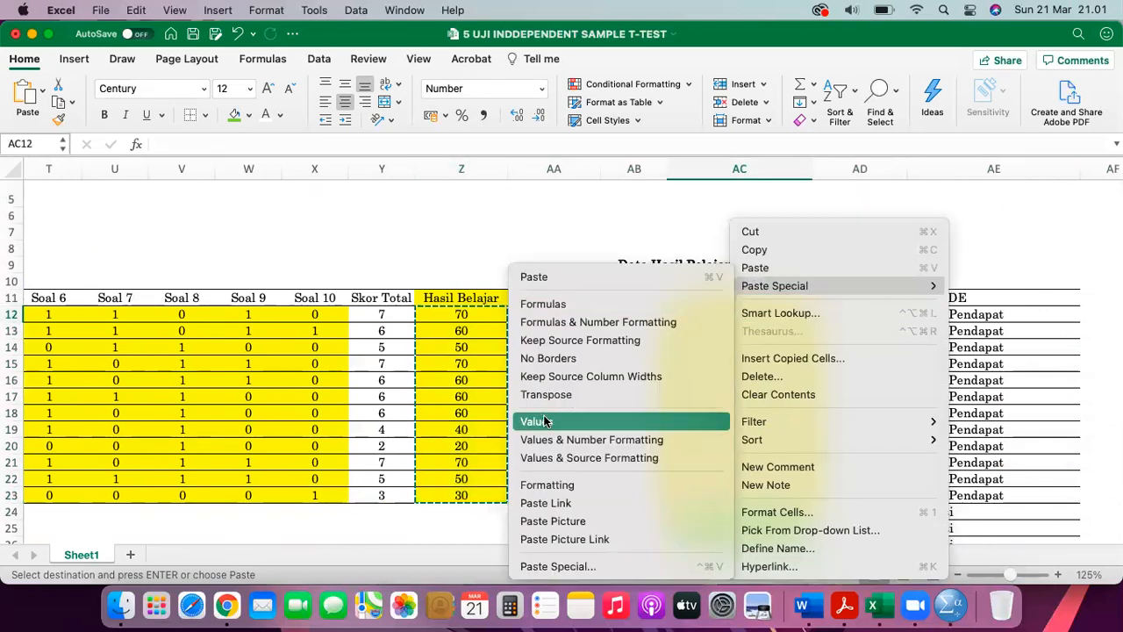
click(563, 502)
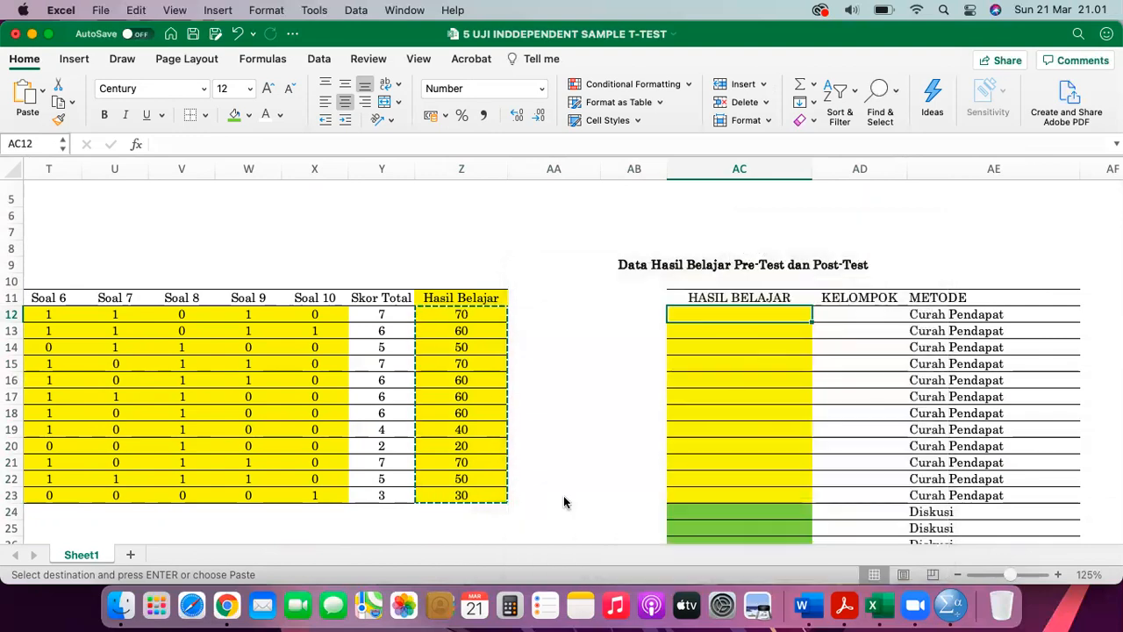
Copy the Kelompok 2 Hasil Belajar scores in Z30:Z41.
scroll(564, 496, down, 1)
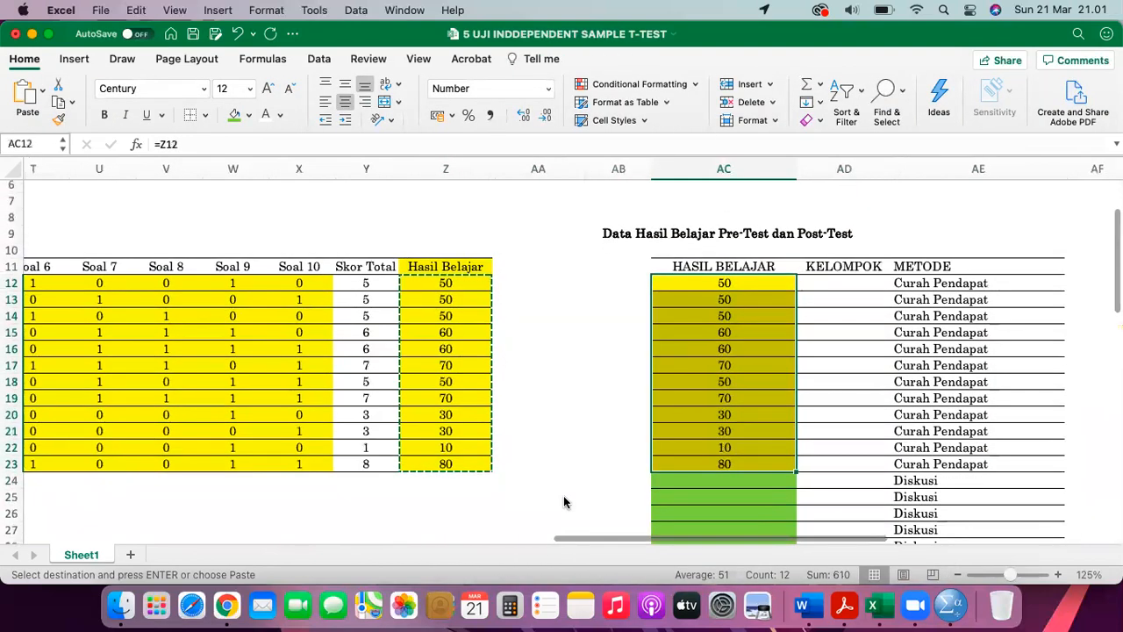
scroll(684, 415, down, 3)
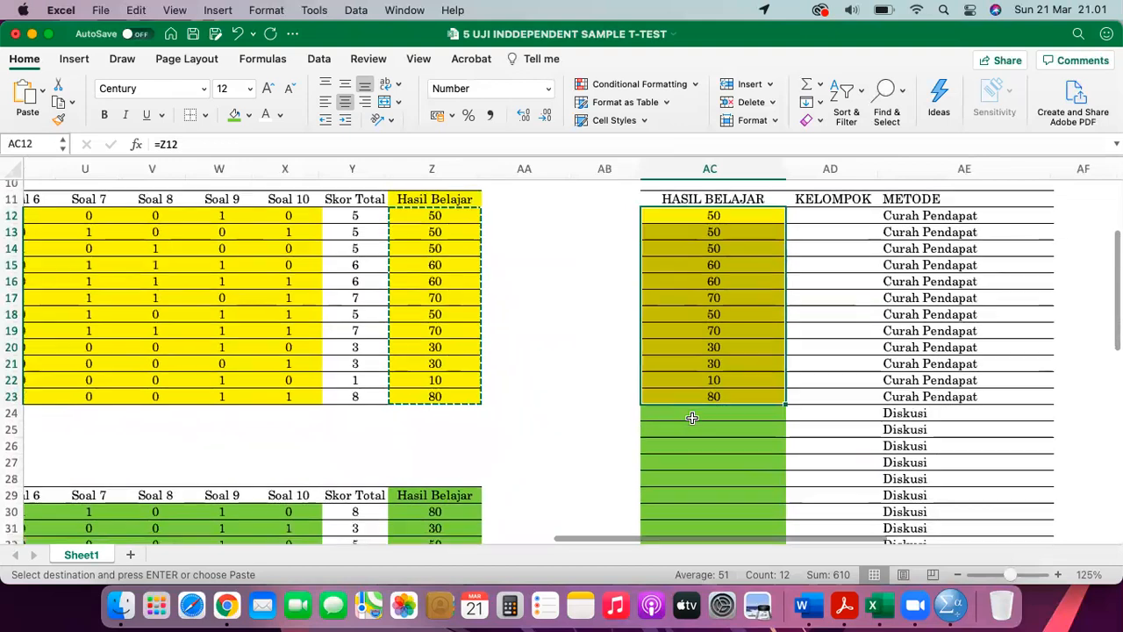
scroll(514, 422, left, 3)
scroll(391, 430, down, 1)
scroll(390, 429, left, 1)
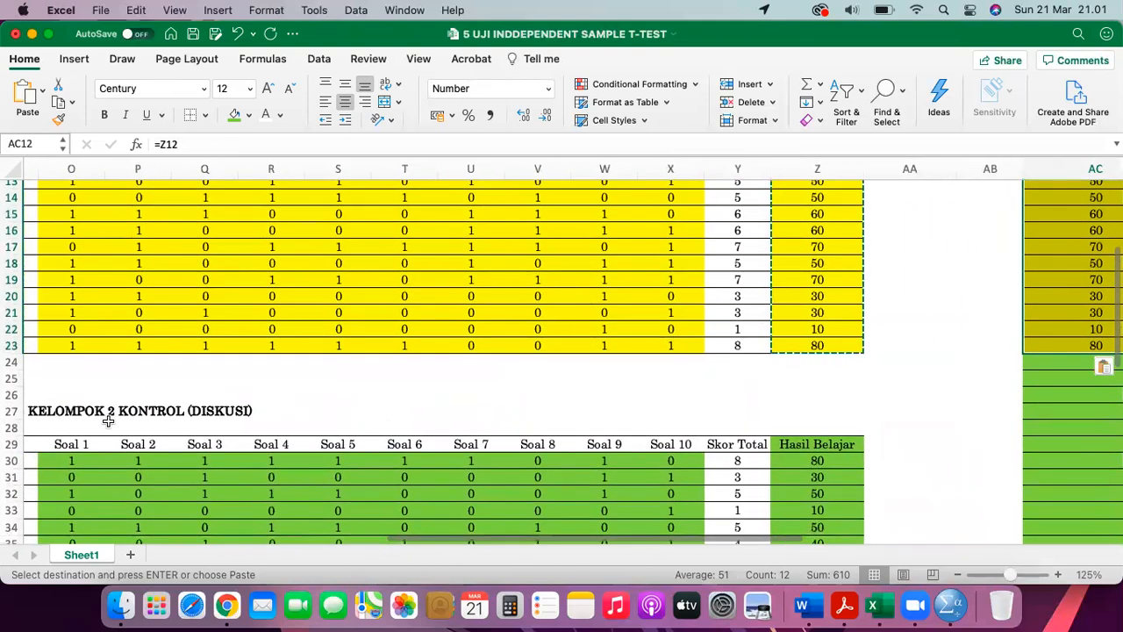
scroll(526, 351, down, 5)
scroll(527, 351, right, 1)
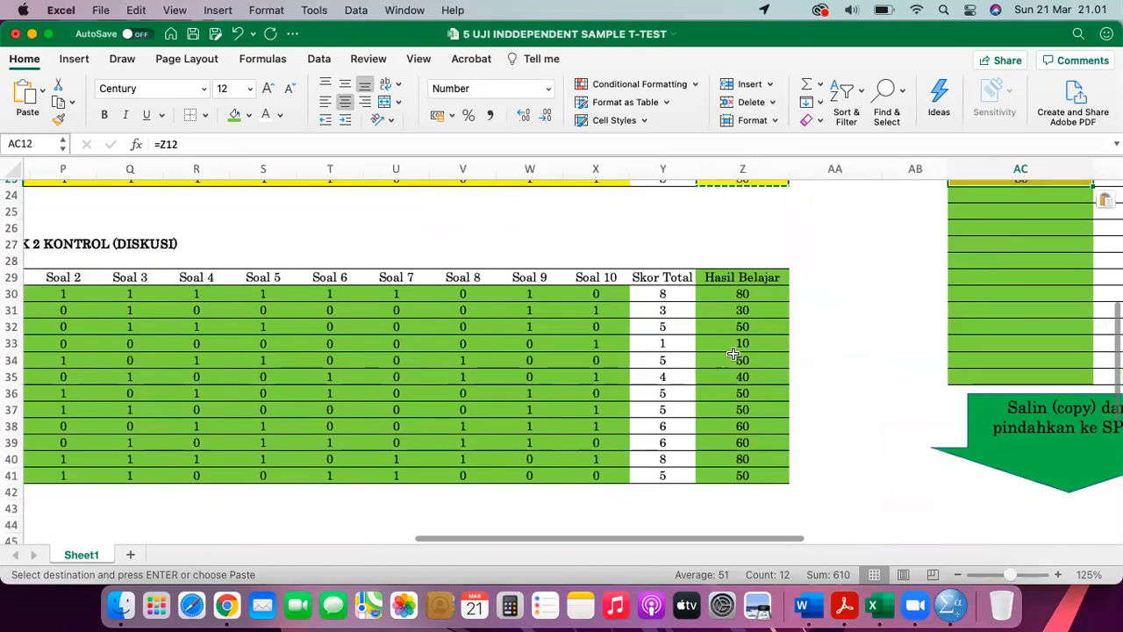
drag(728, 299, 722, 467)
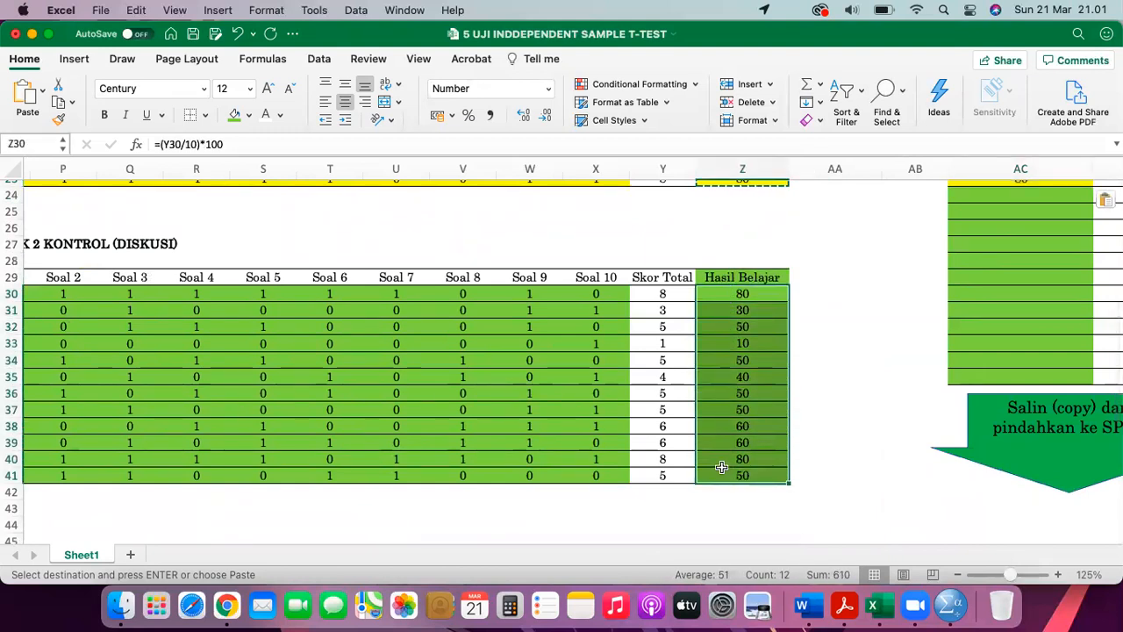
right_click(737, 295)
click(760, 248)
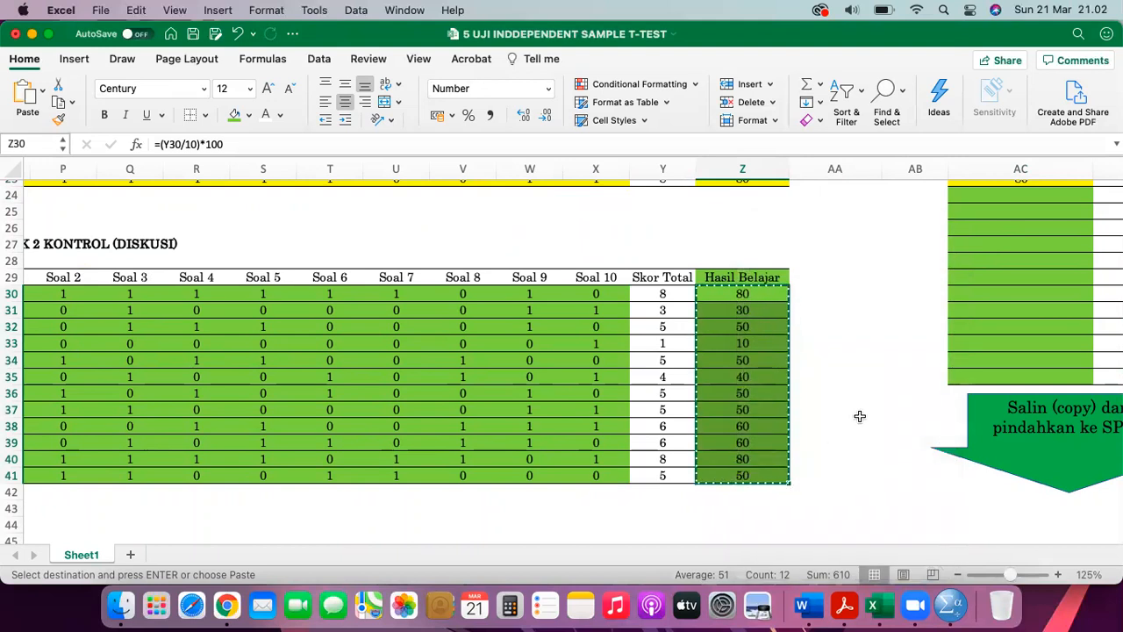
Paste the copied Kelompok 2 scores as values into the HASIL BELAJAR column starting at AC24.
scroll(860, 416, up, 4)
scroll(861, 416, right, 5)
click(724, 271)
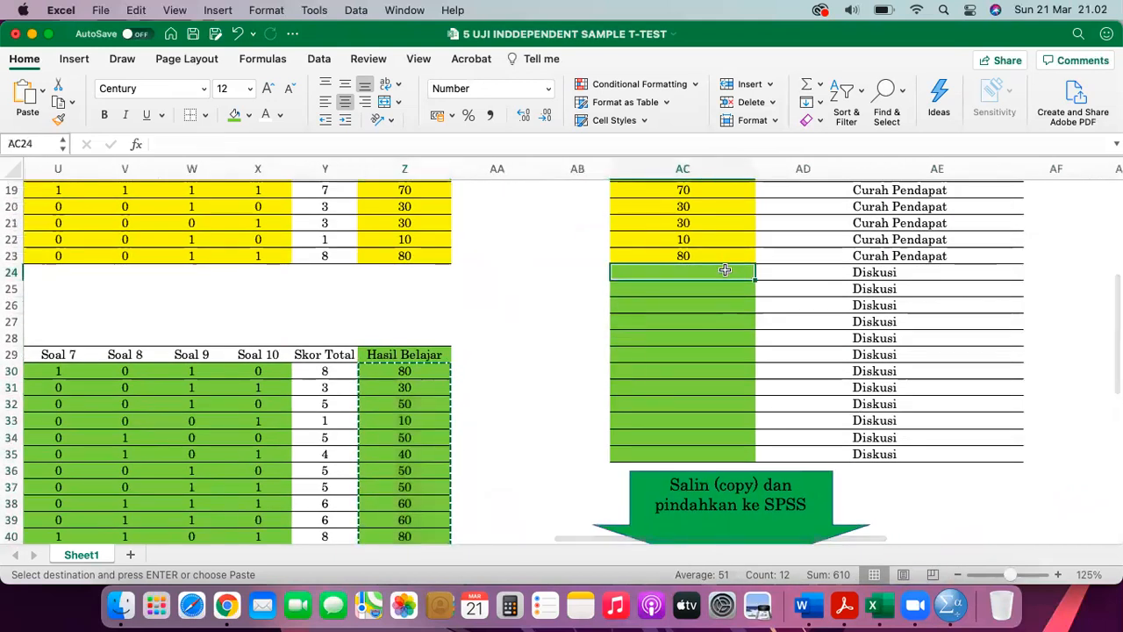
right_click(725, 271)
mouse_move(778, 286)
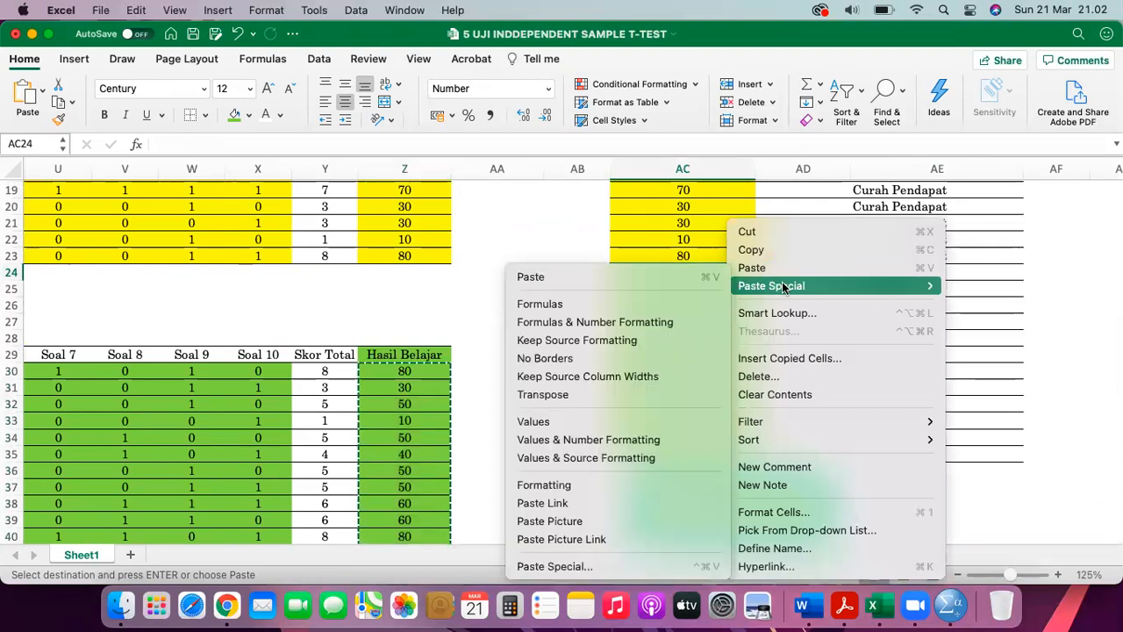
click(546, 422)
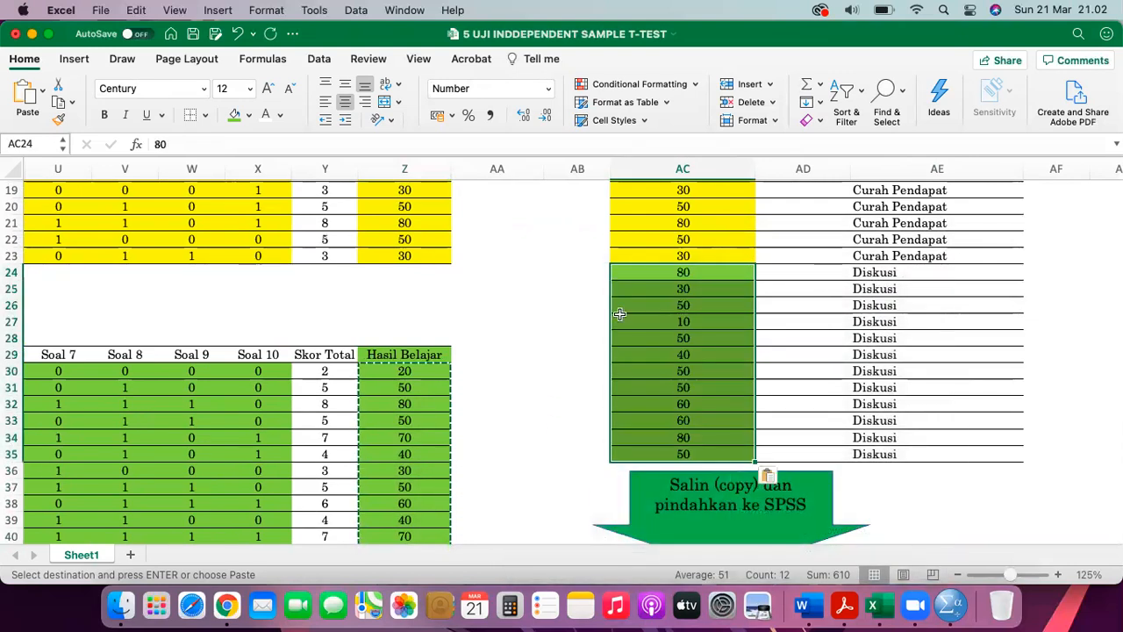
Paste the copied Kelompok 2 scores as links into the HASIL BELAJAR column starting at AC24.
right_click(683, 273)
mouse_move(702, 285)
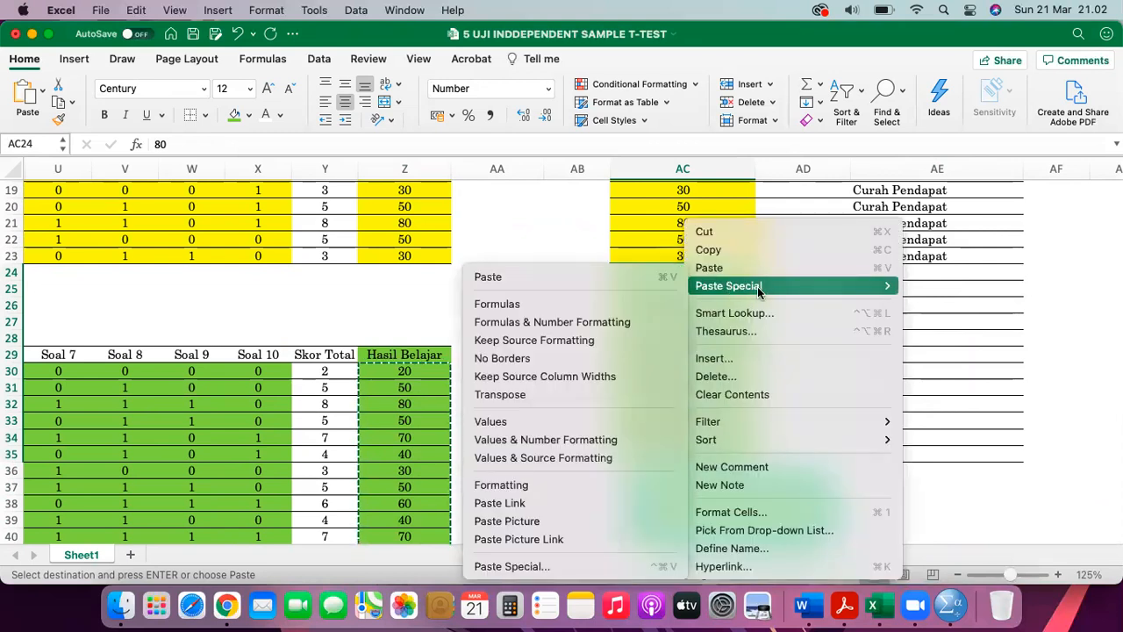
click(496, 502)
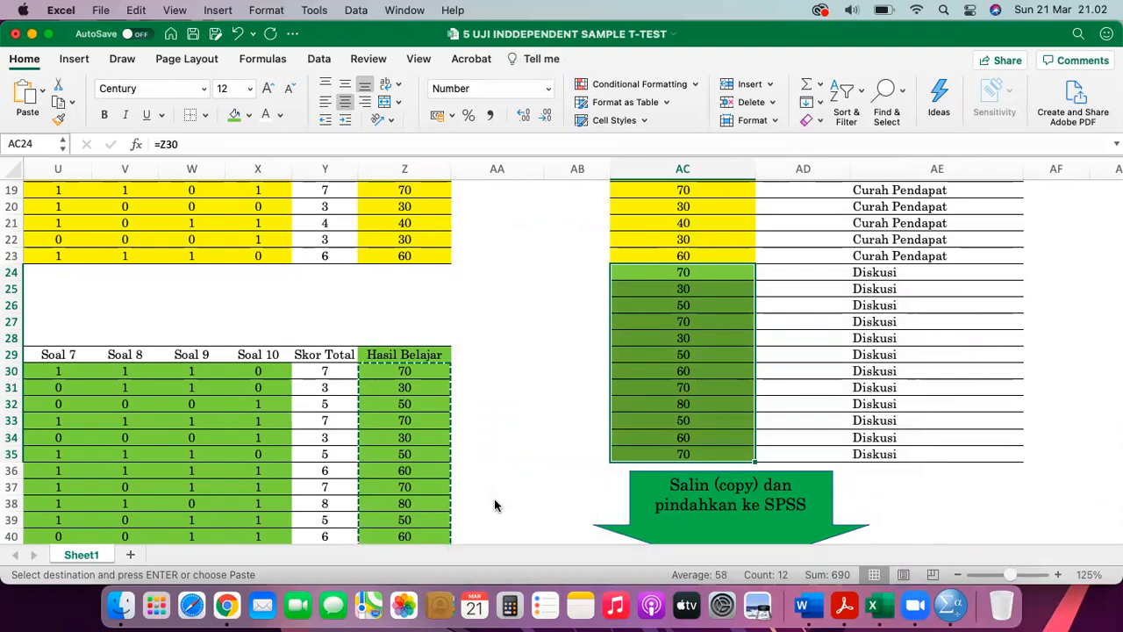
Replace the random formulas in the Kelompok 1 item scores, O12:X23, with their values by copying and pasting them in place.
scroll(494, 505, left, 10)
scroll(494, 504, up, 2)
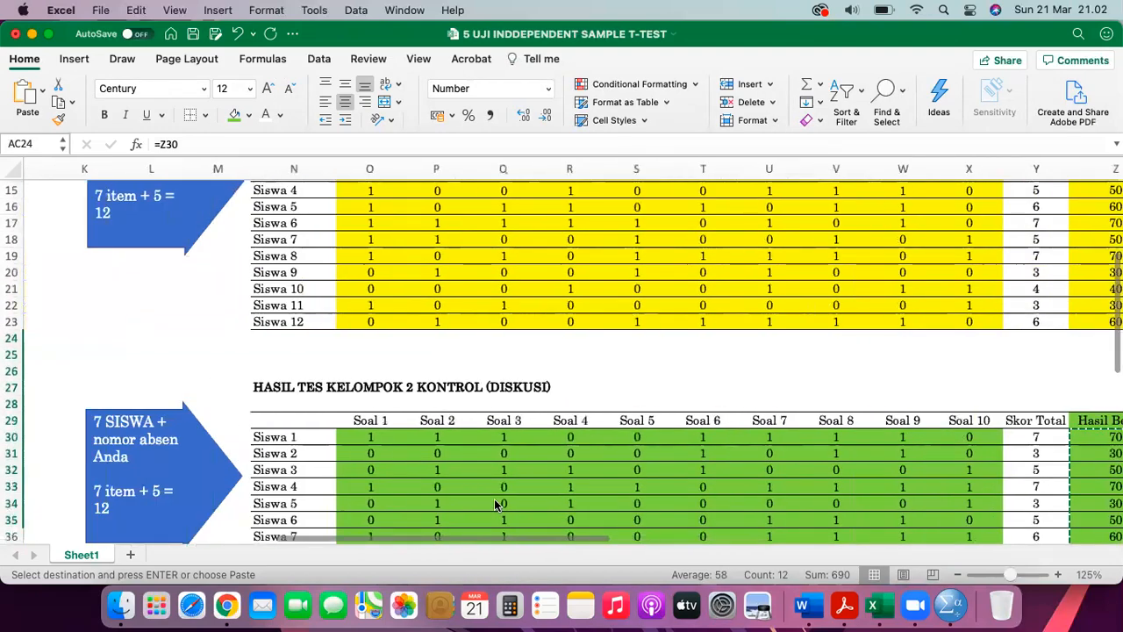
scroll(494, 504, up, 3)
scroll(494, 505, right, 1)
drag(308, 232, 905, 414)
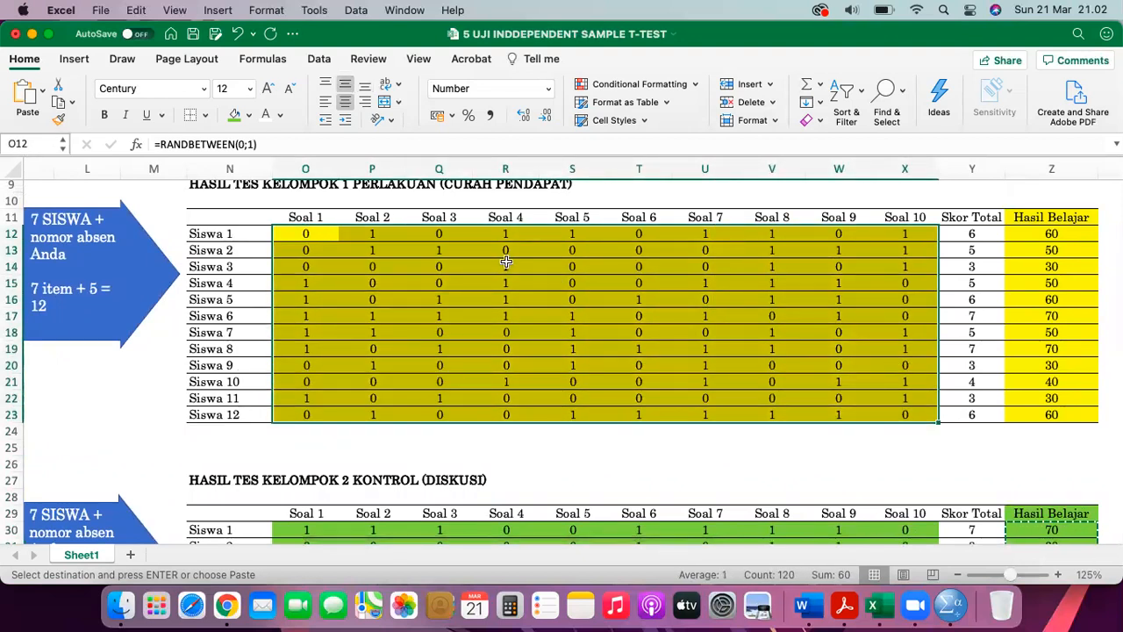
right_click(317, 234)
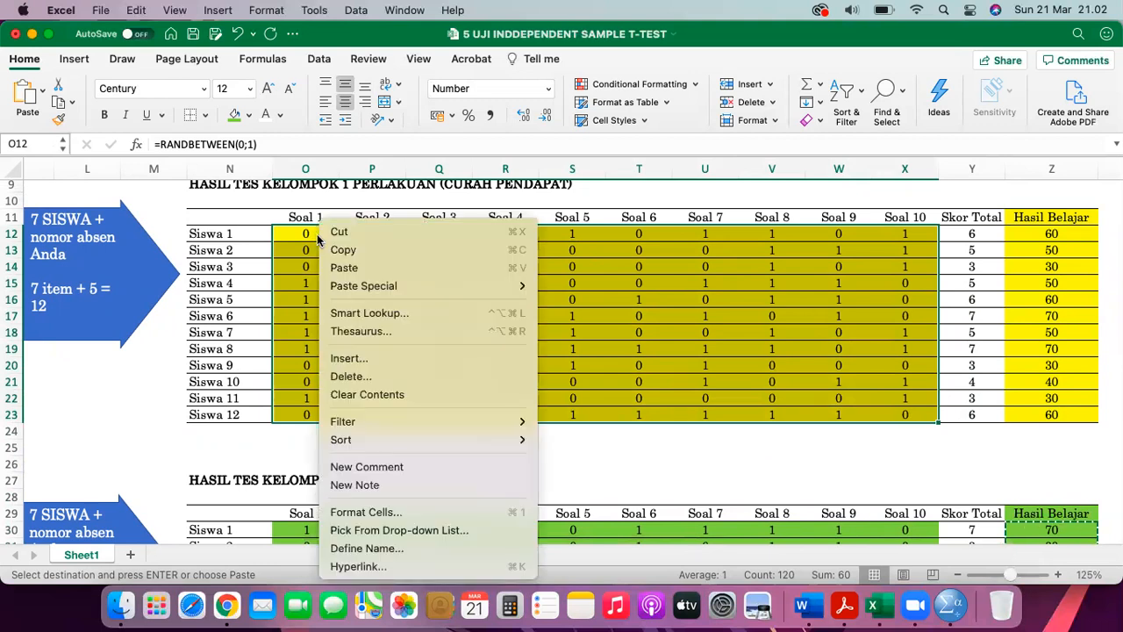
click(344, 249)
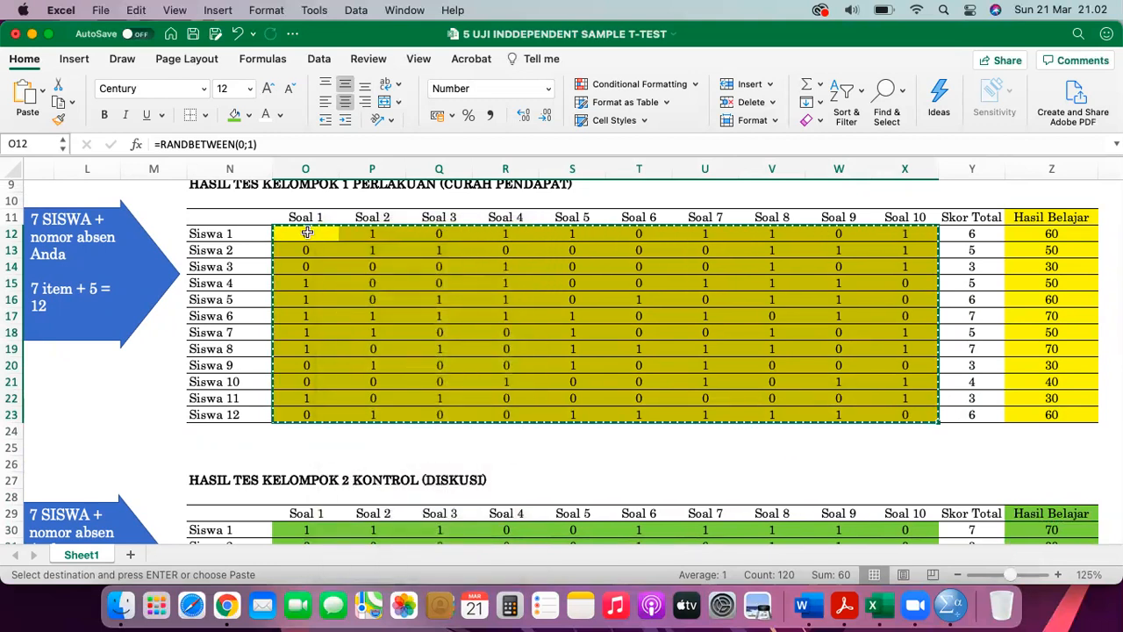
right_click(307, 232)
mouse_move(492, 285)
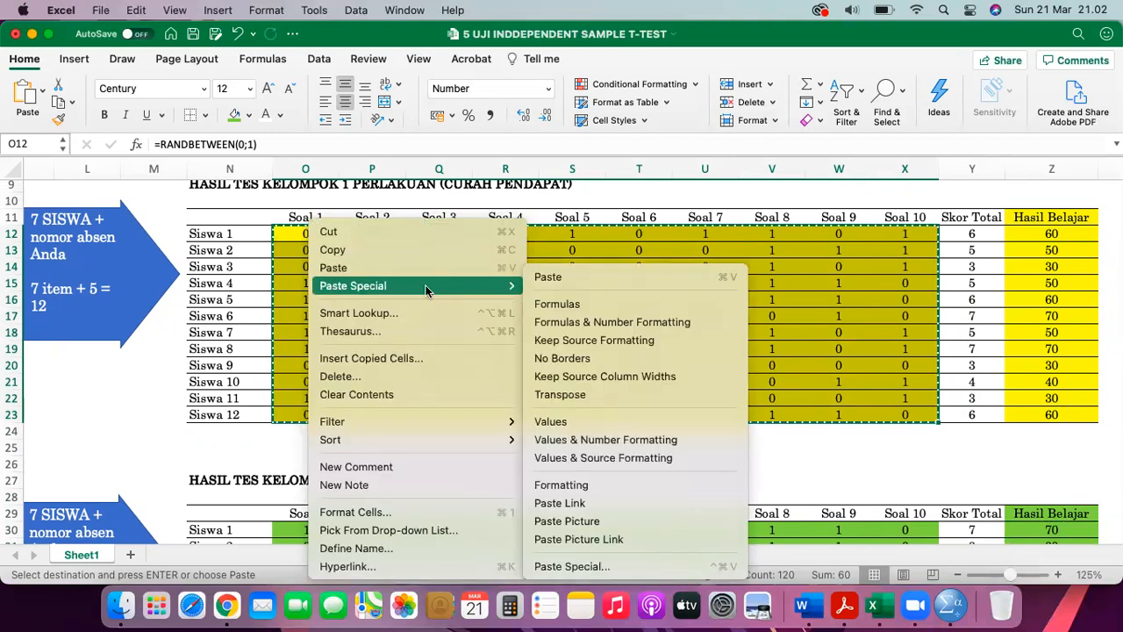
click(584, 422)
Convert the Kelompok 2 item scores in O30:X41 from random formulas to fixed values and end copy mode.
scroll(533, 431, down, 5)
drag(320, 267, 898, 445)
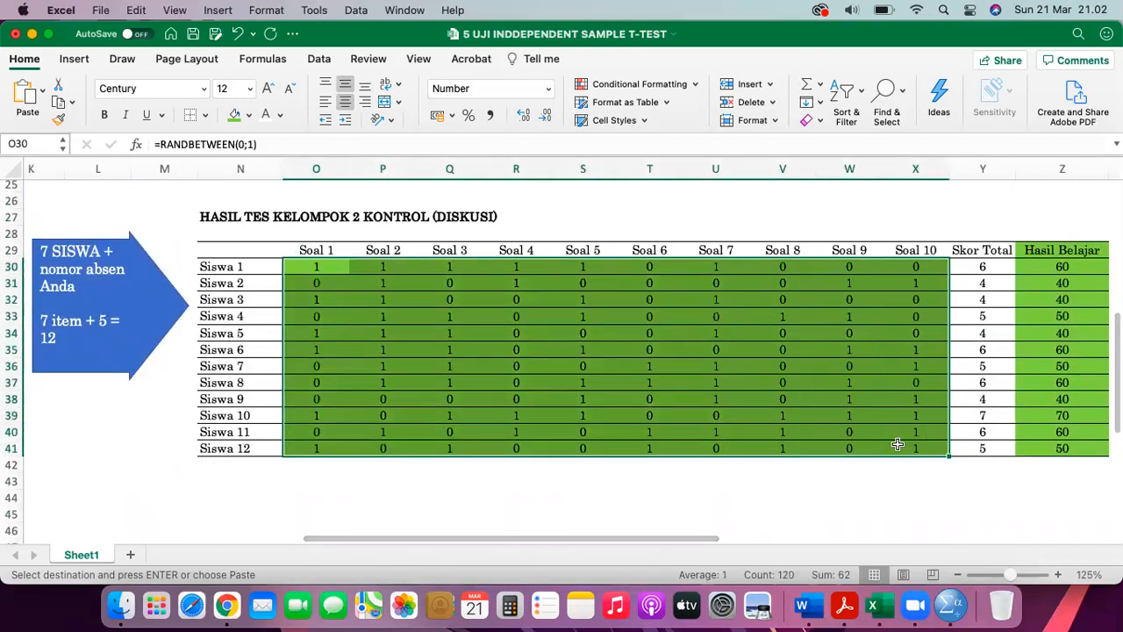
right_click(323, 265)
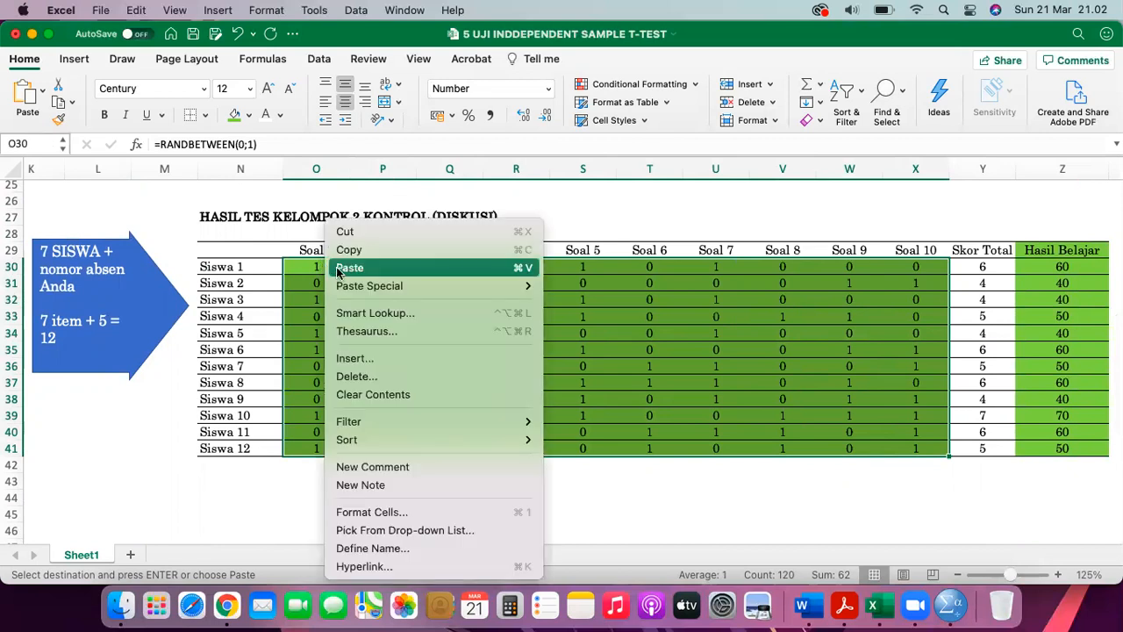
click(350, 251)
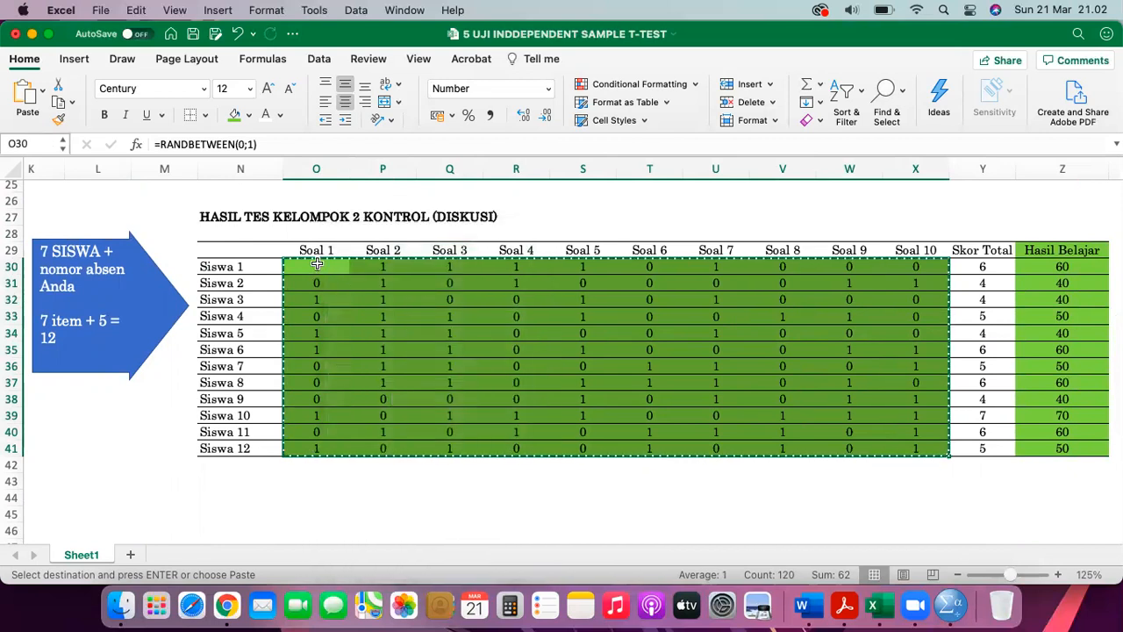
right_click(318, 266)
mouse_move(430, 285)
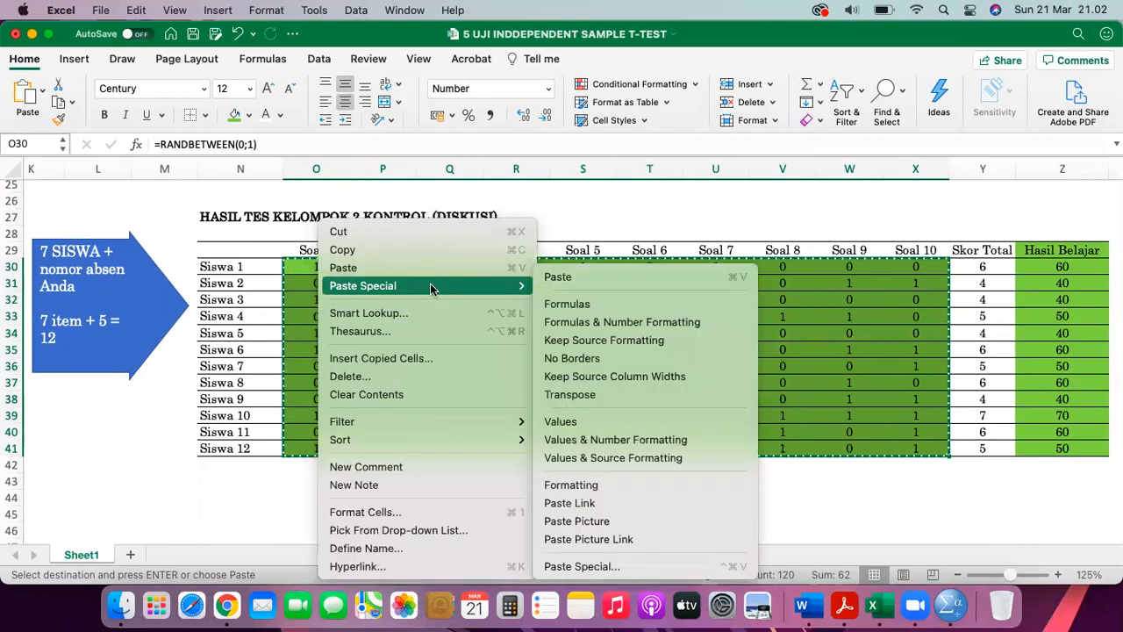
click(595, 412)
scroll(595, 411, up, 2)
scroll(595, 412, right, 2)
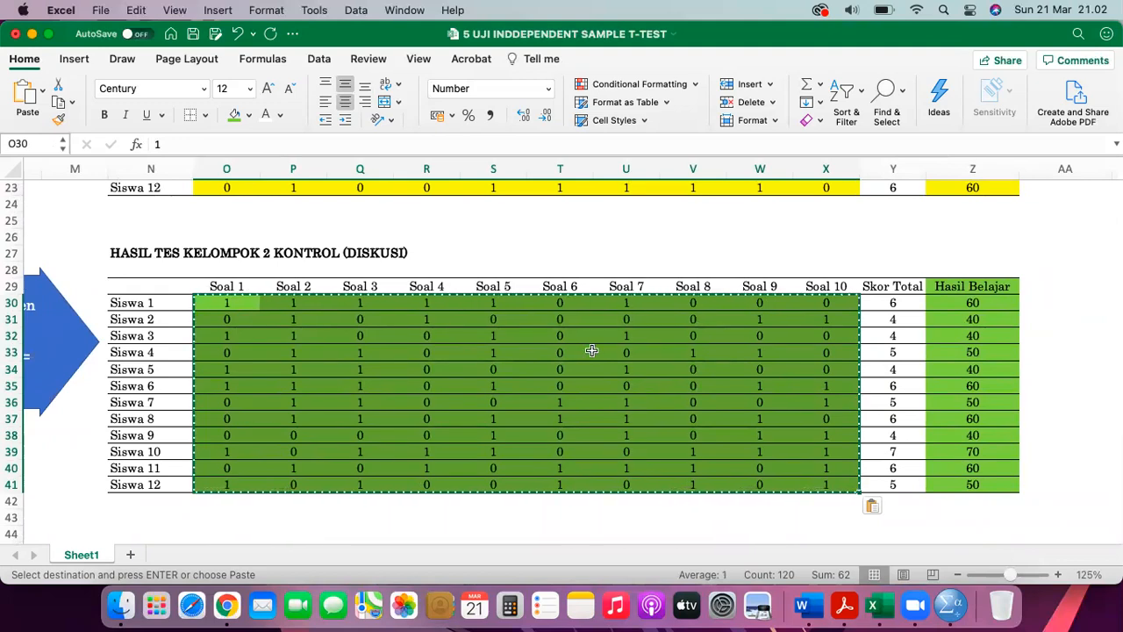
click(914, 318)
scroll(913, 318, up, 2)
scroll(913, 318, right, 4)
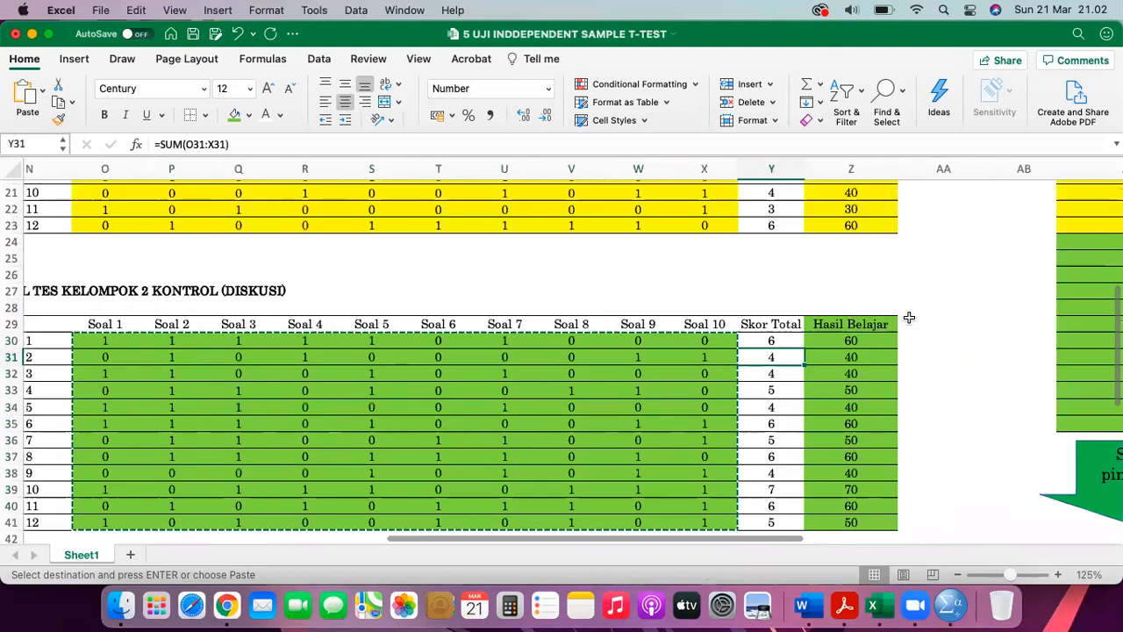
scroll(909, 318, right, 2)
click(745, 316)
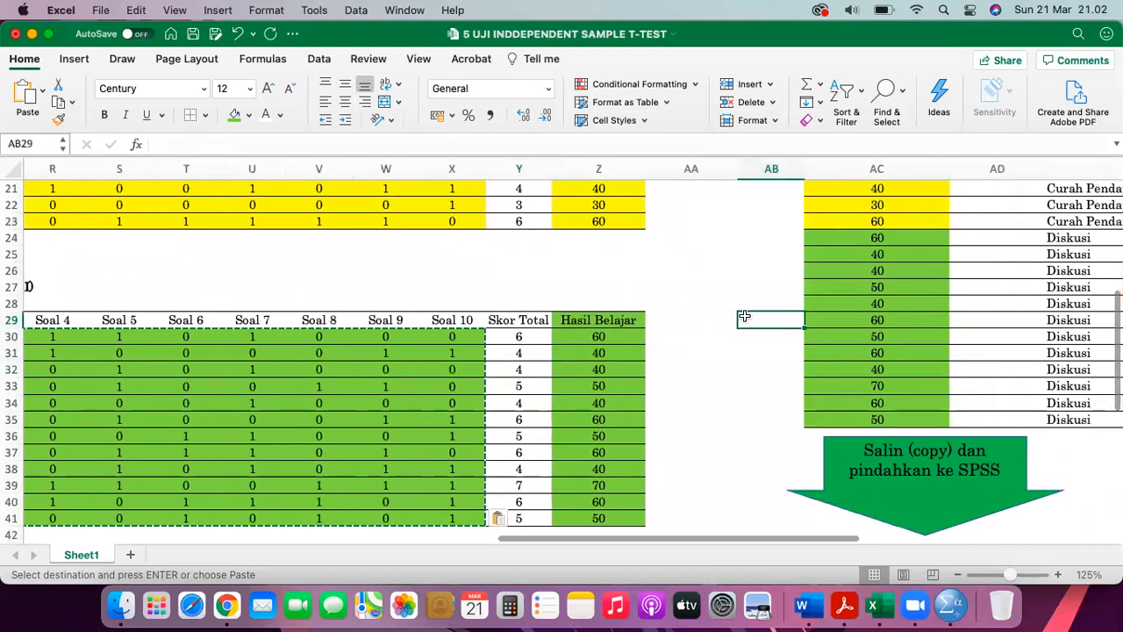
key(Escape)
Enter group code 1 in the first KELOMPOK cell, AD12, of the combined table.
scroll(745, 316, up, 1)
scroll(744, 315, right, 3)
scroll(745, 314, up, 5)
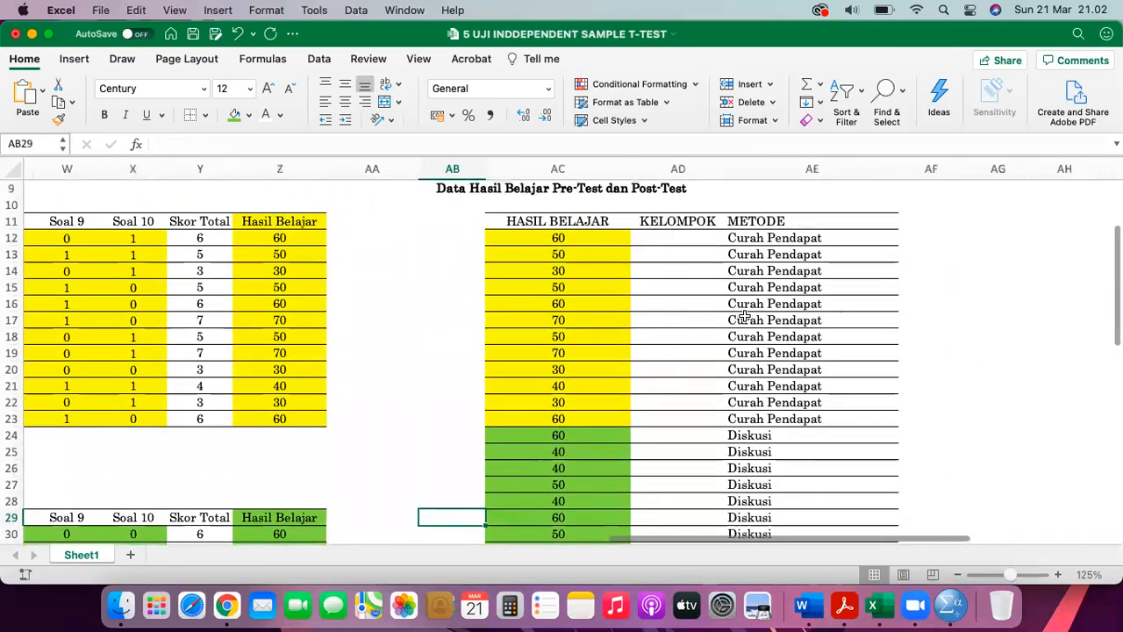
click(617, 302)
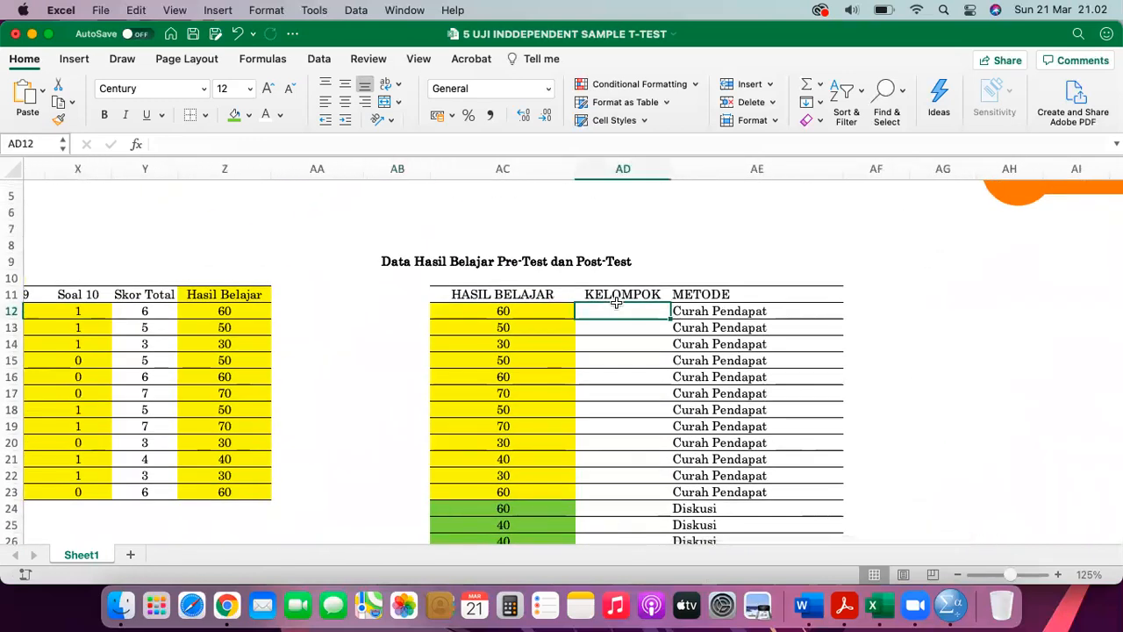
text(1)
key(Return)
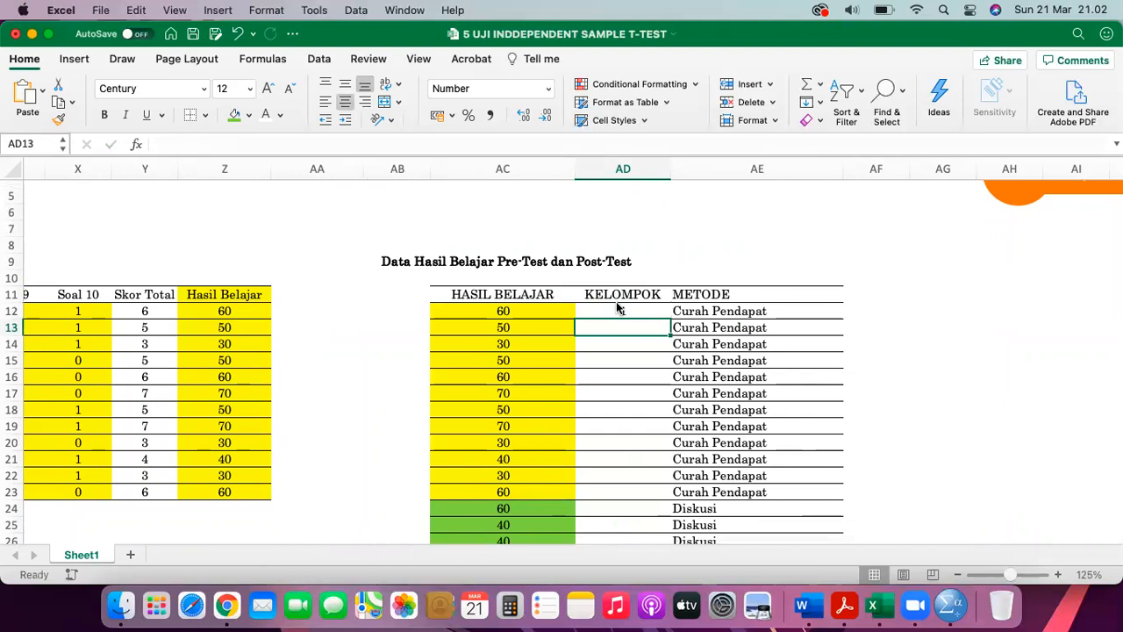
Copy the group code from AD12 to all Curah Pendapat rows down to AD23.
scroll(617, 304, left, 2)
key(Up)
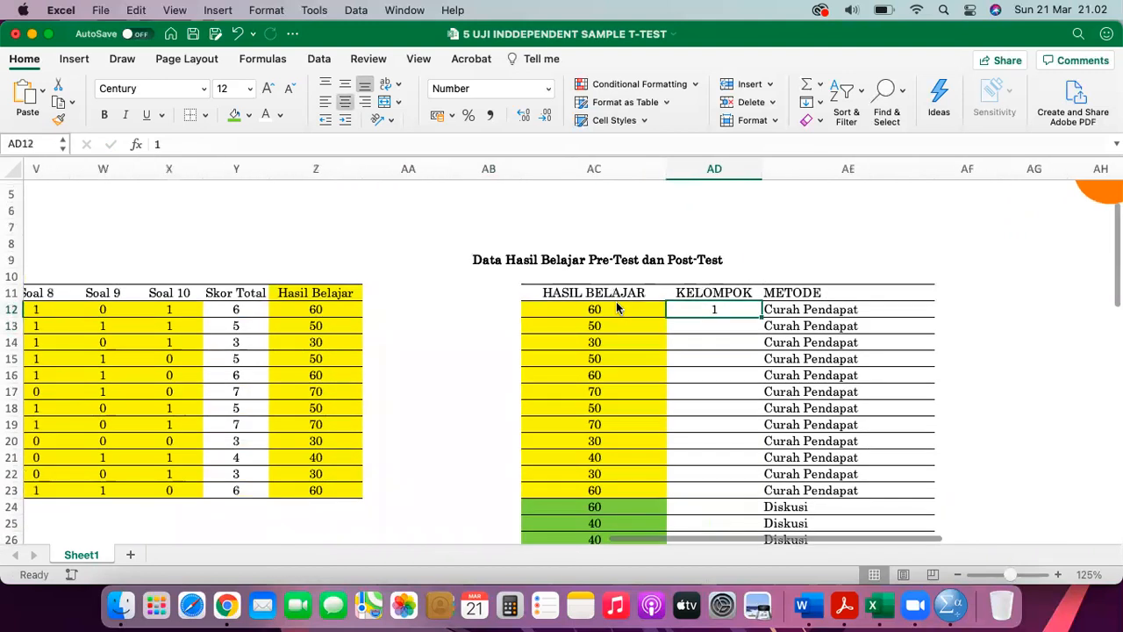
key(super+c)
key(shift+Down)
key(shift+Down)
key(shift+Down)
key(shift+Down)
key(shift+Down)
key(shift+Down)
key(shift+Down)
key(shift+Down)
key(shift+Down)
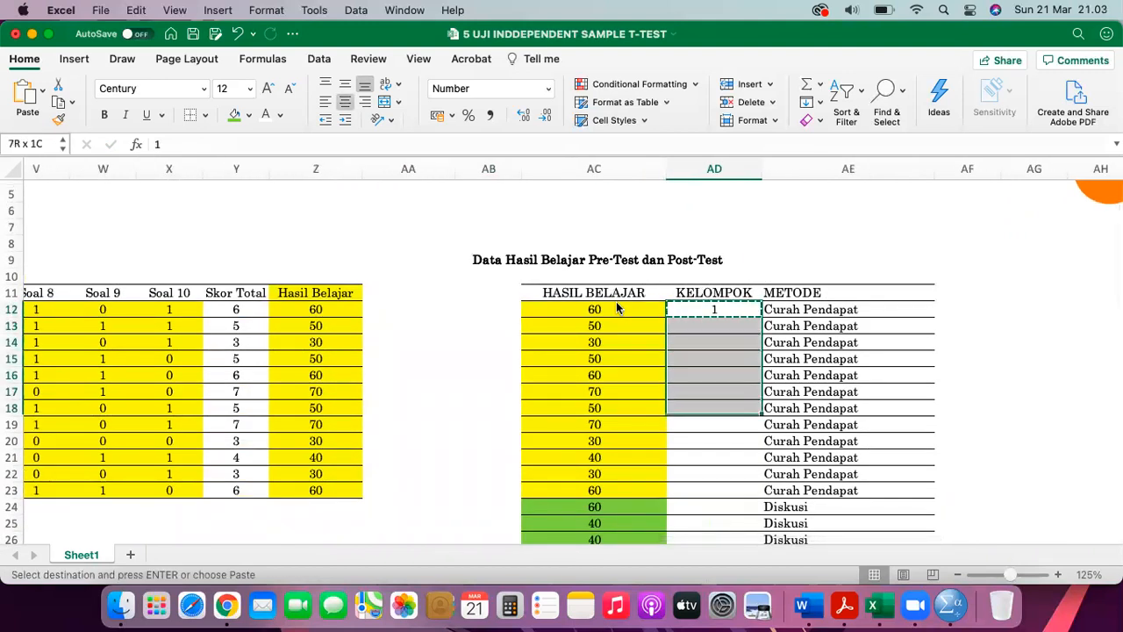
key(shift+Down)
key(shift+Down)
key(Return)
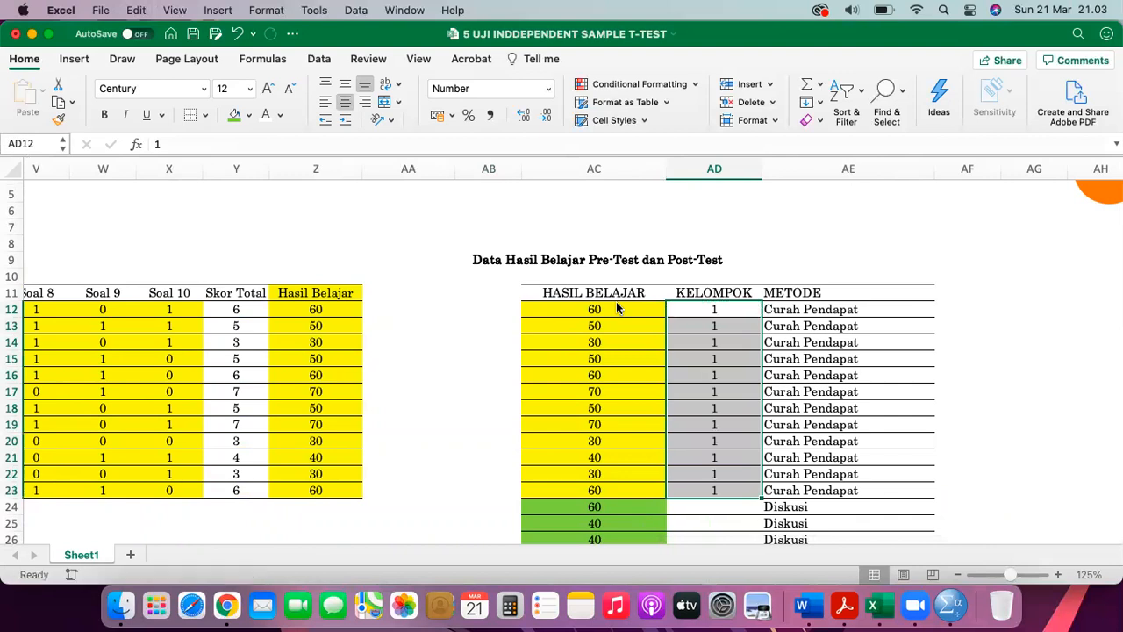
Enter group code 2 in AD24 and fill it down through the Diskusi rows to AD35.
click(715, 308)
scroll(714, 326, down, 5)
click(727, 396)
text(1)
key(Return)
click(727, 397)
text(2)
key(Return)
click(728, 397)
scroll(728, 396, down, 4)
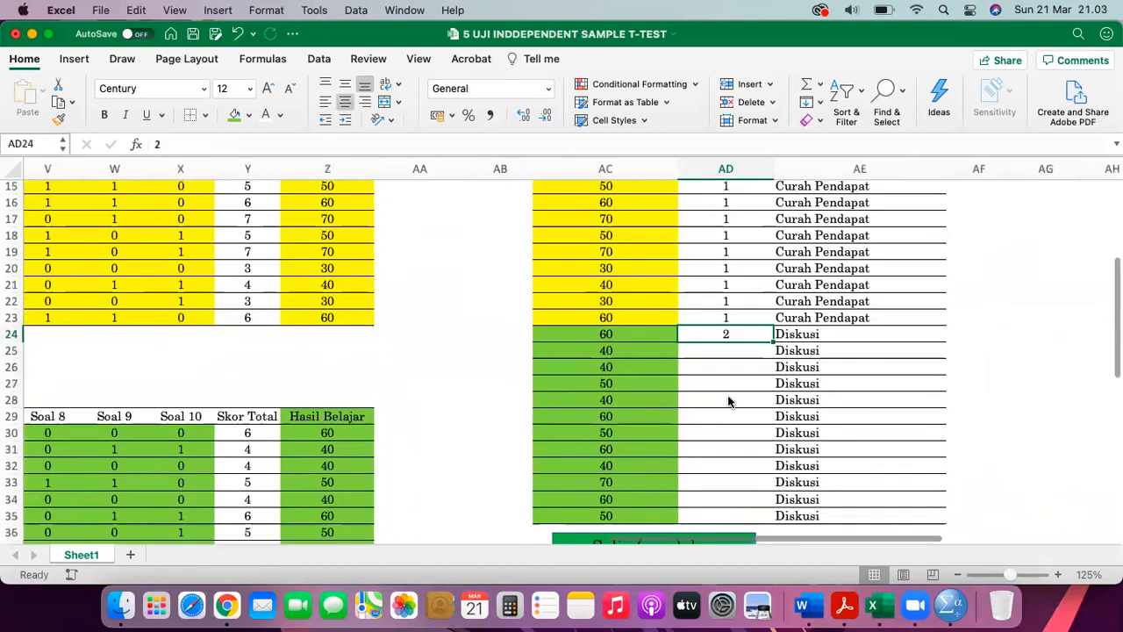
drag(769, 319, 758, 496)
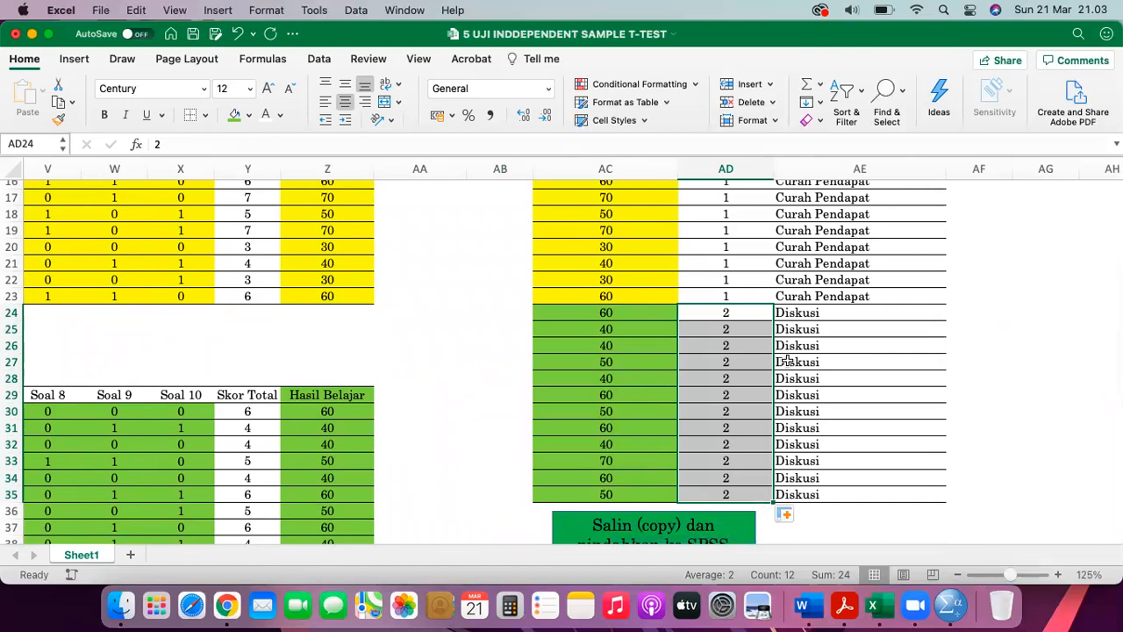
Check the METODE labels for both groups in the combined table and save the workbook.
scroll(785, 289, up, 10)
click(747, 353)
scroll(744, 350, down, 3)
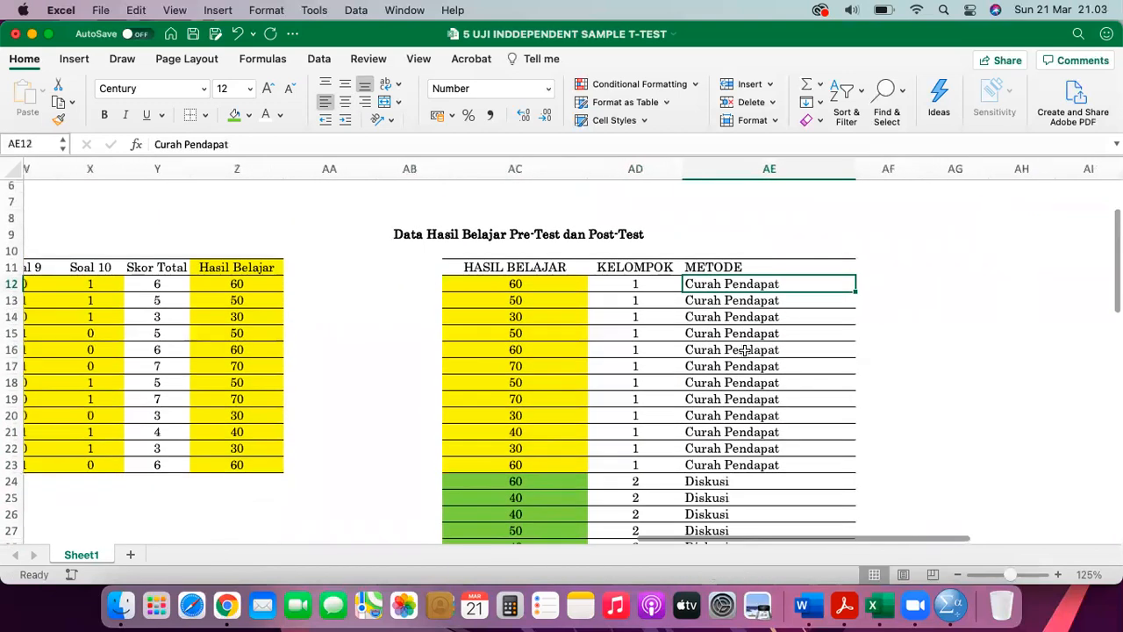
scroll(745, 350, down, 4)
click(717, 390)
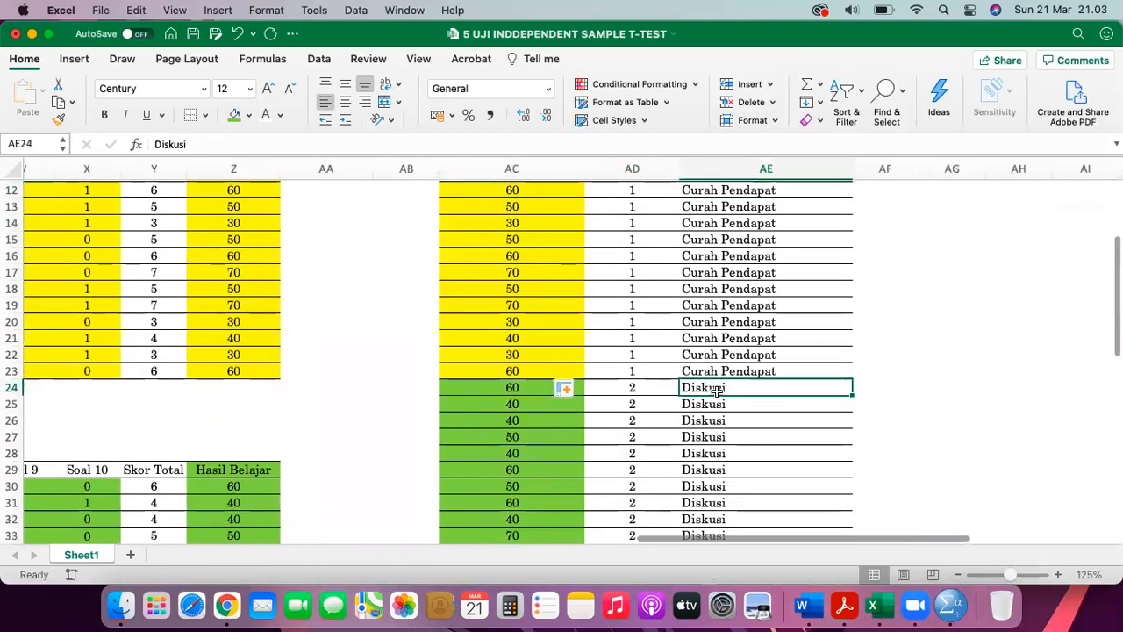
scroll(717, 390, down, 3)
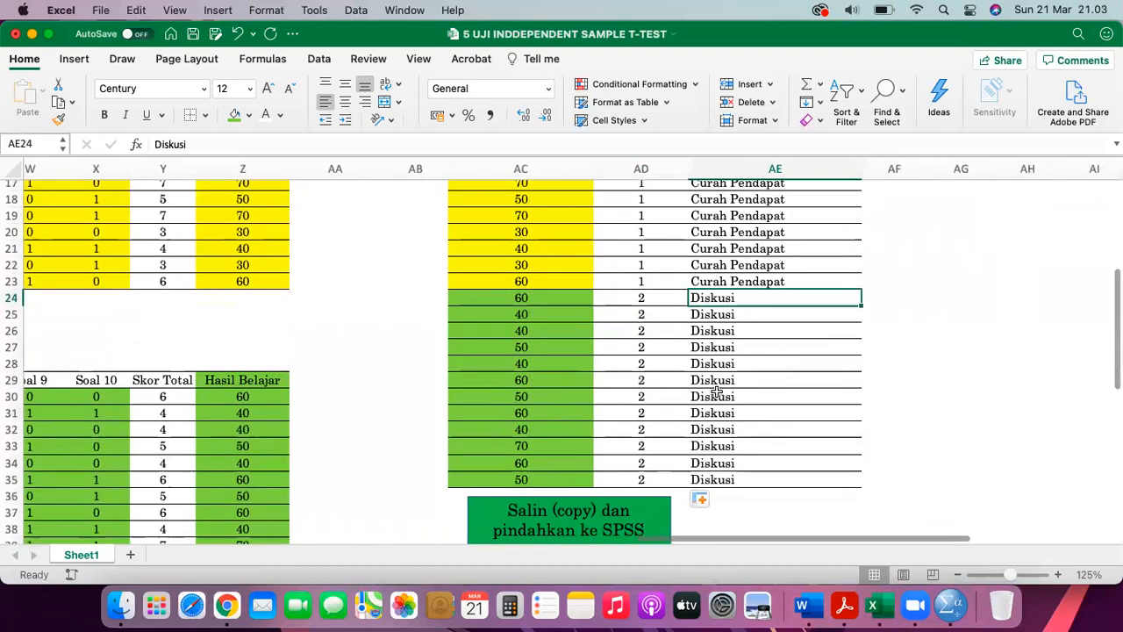
scroll(717, 392, up, 6)
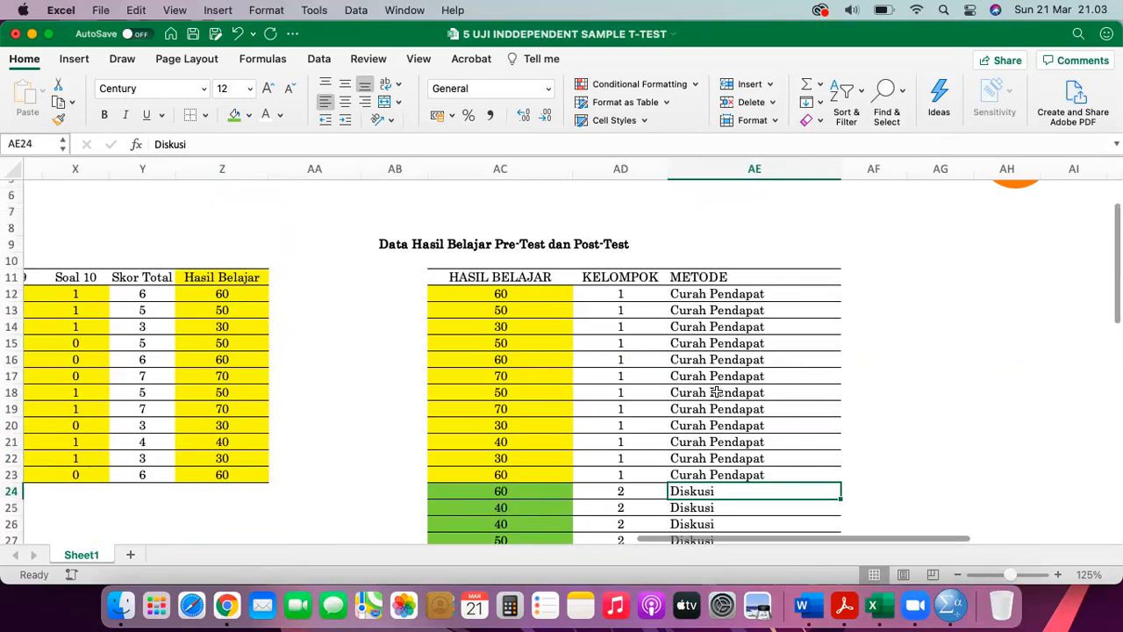
click(194, 35)
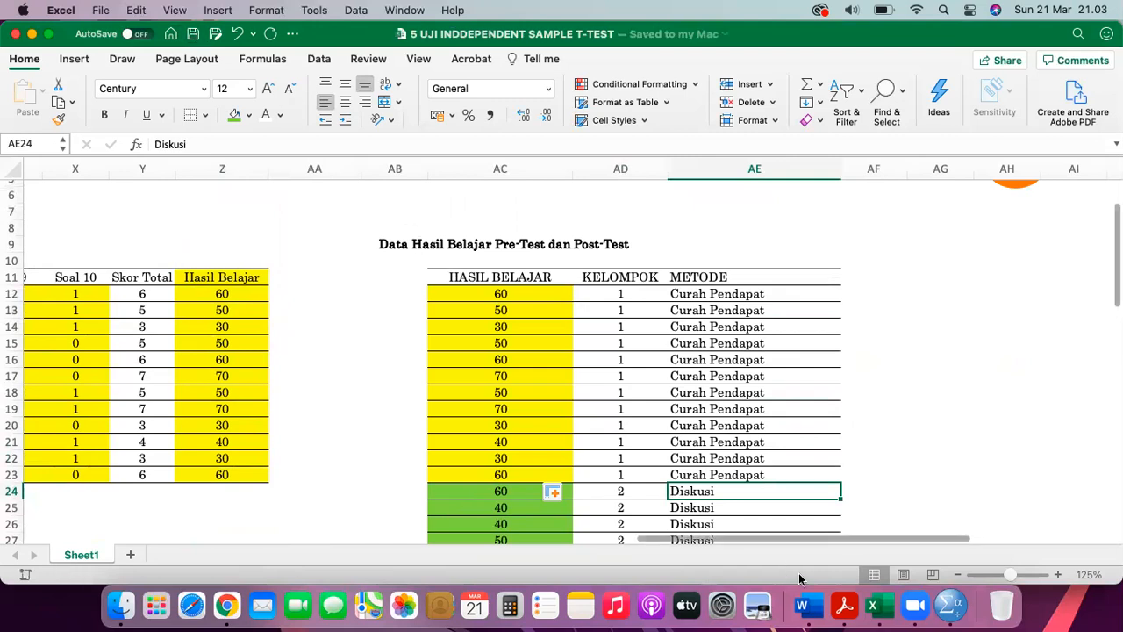
Switch to the Word report format and delete the sample text under A. Kasus and B. Hipotesis.
click(808, 605)
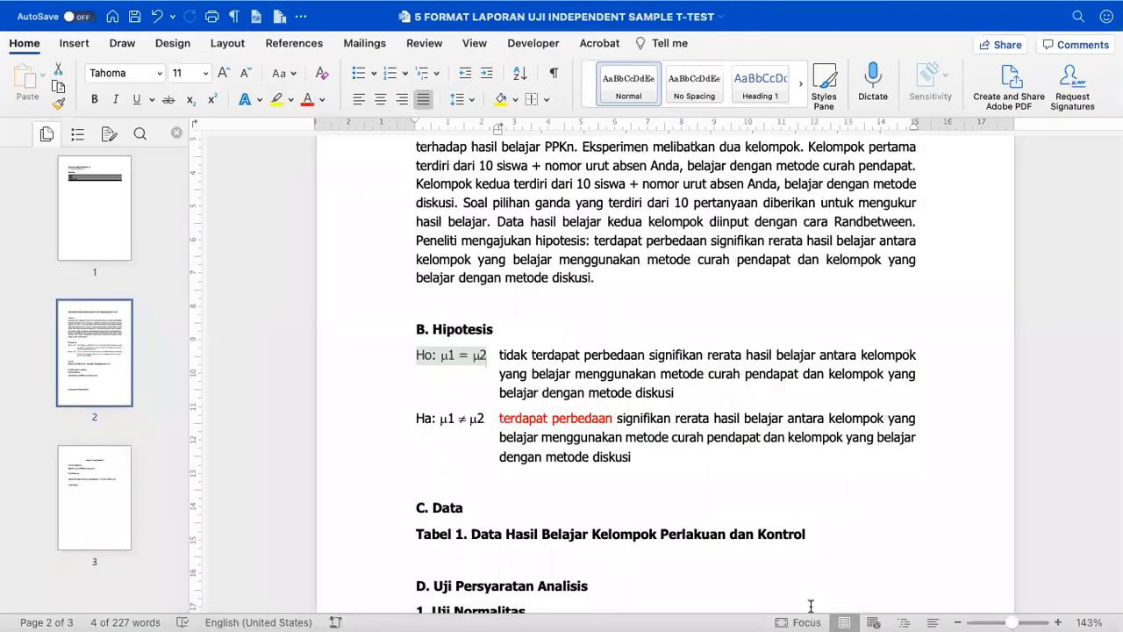
scroll(665, 443, up, 3)
drag(610, 426, 395, 287)
key(BackSpace)
drag(415, 328, 644, 430)
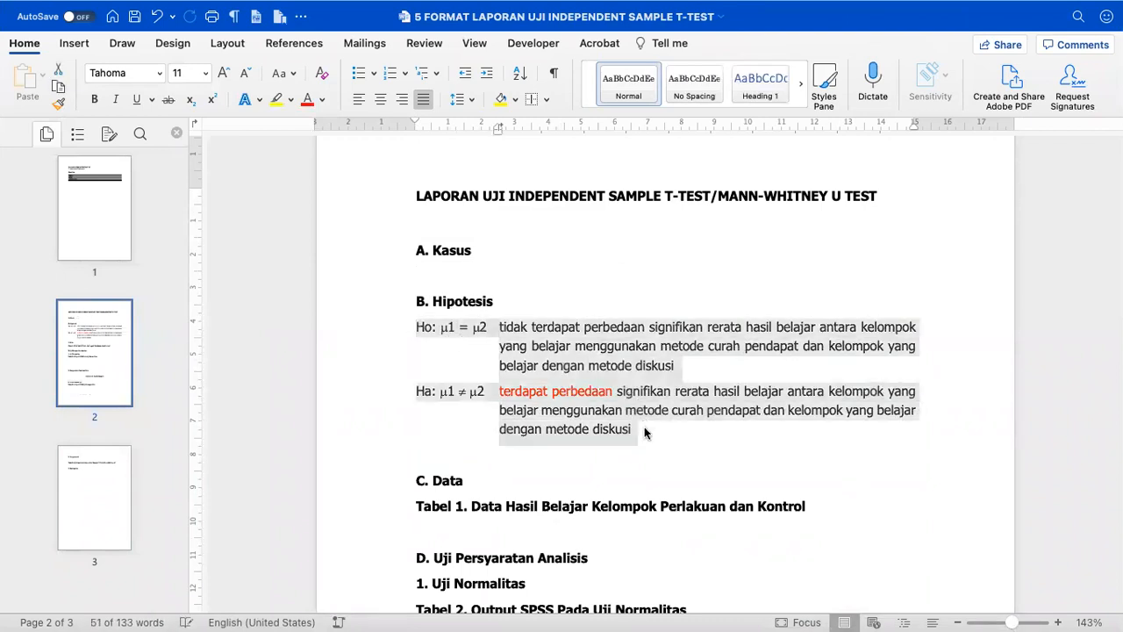
key(BackSpace)
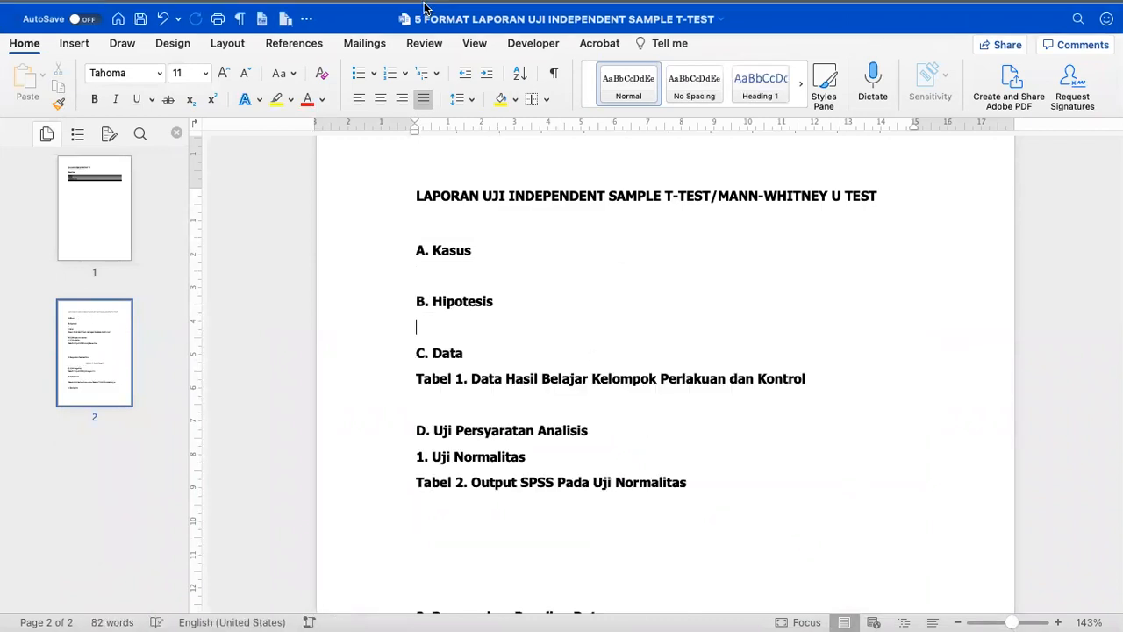
click(413, 193)
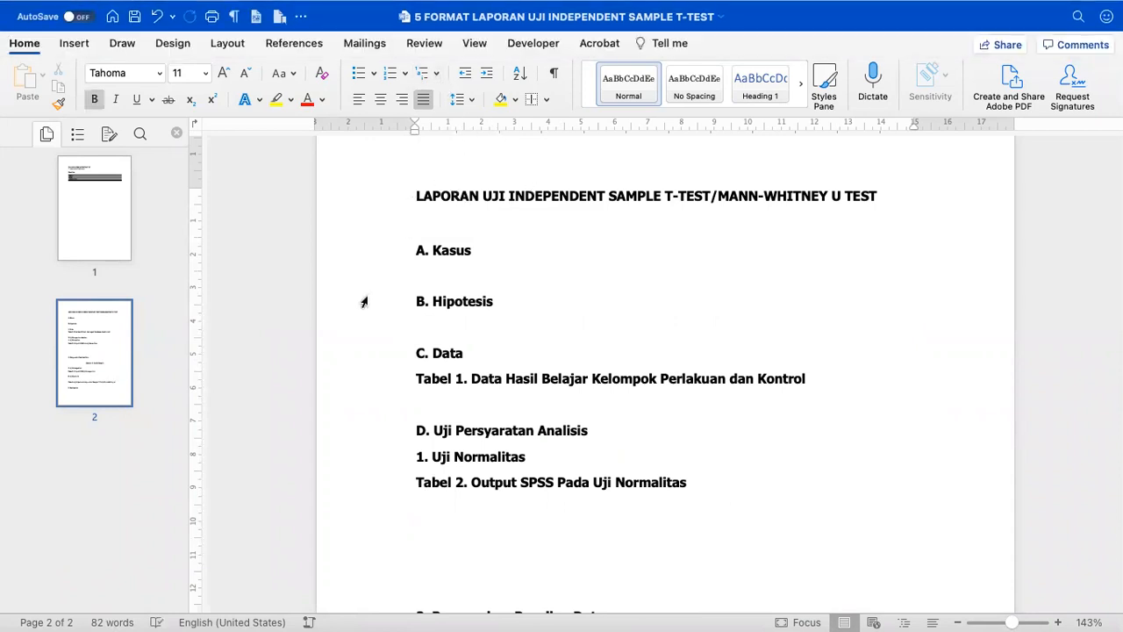
Switch to Google Classroom in Chrome and view the attachments of assignment 5.5 Tugas Proyek 5, then collapse it.
key(ctrl+Left)
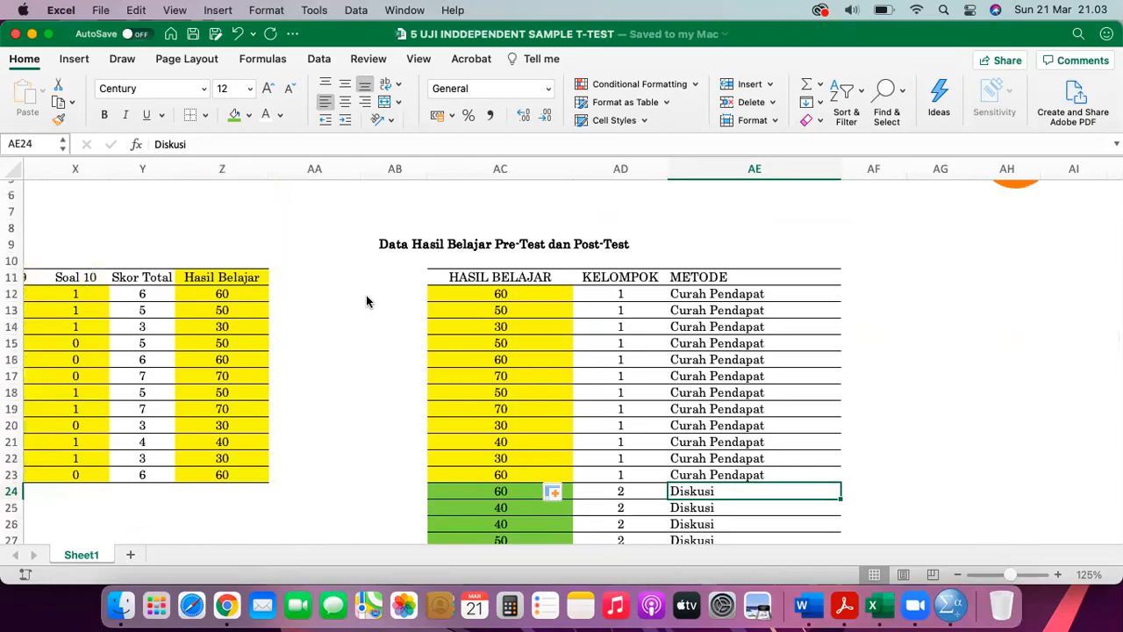
click(226, 605)
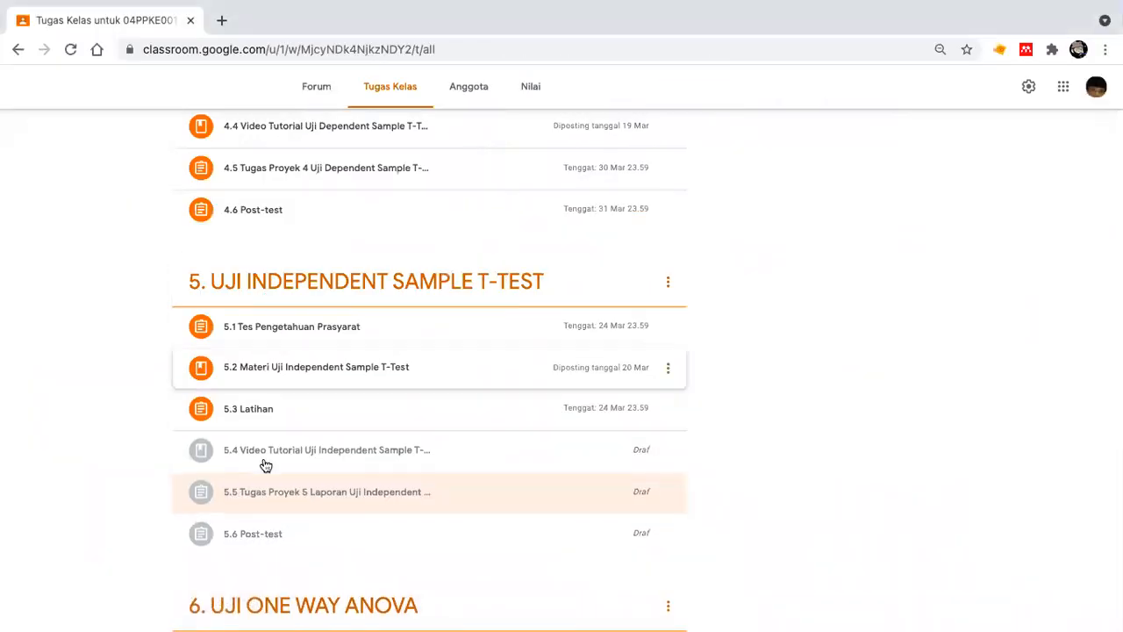
click(269, 503)
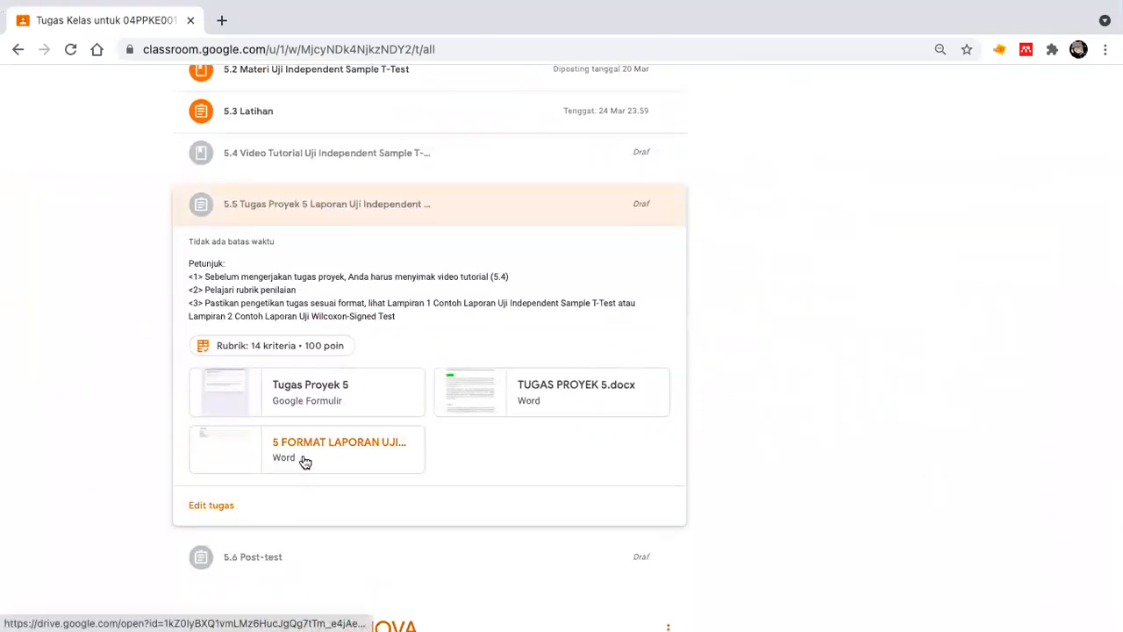
click(330, 218)
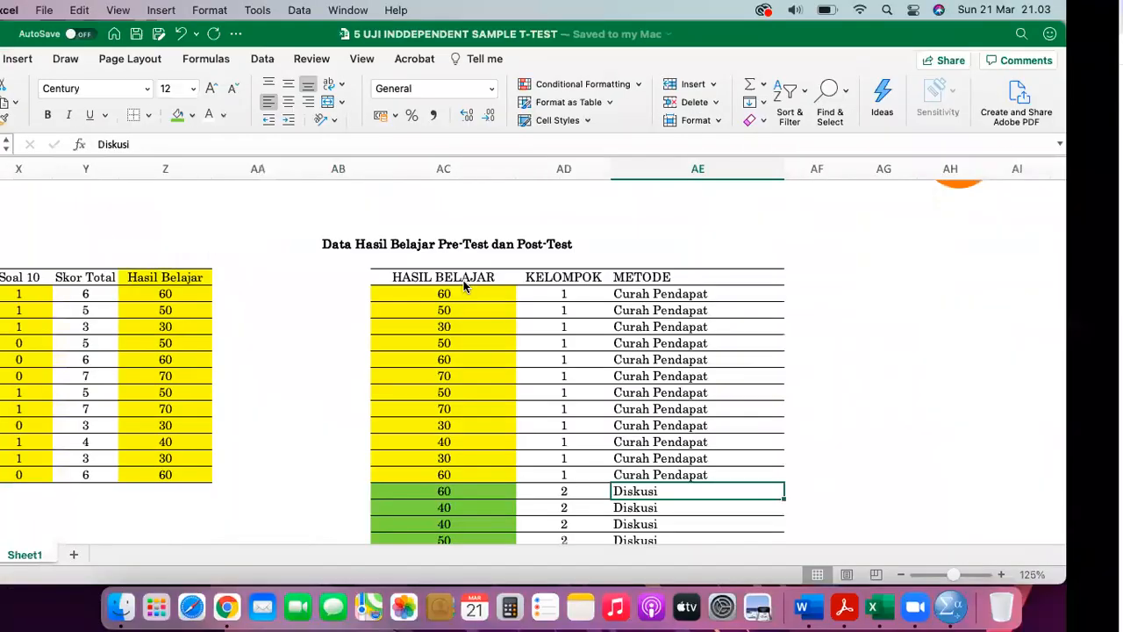
Switch to the Word report to view the empty A. Kasus section, and return to the Excel workbook.
click(493, 277)
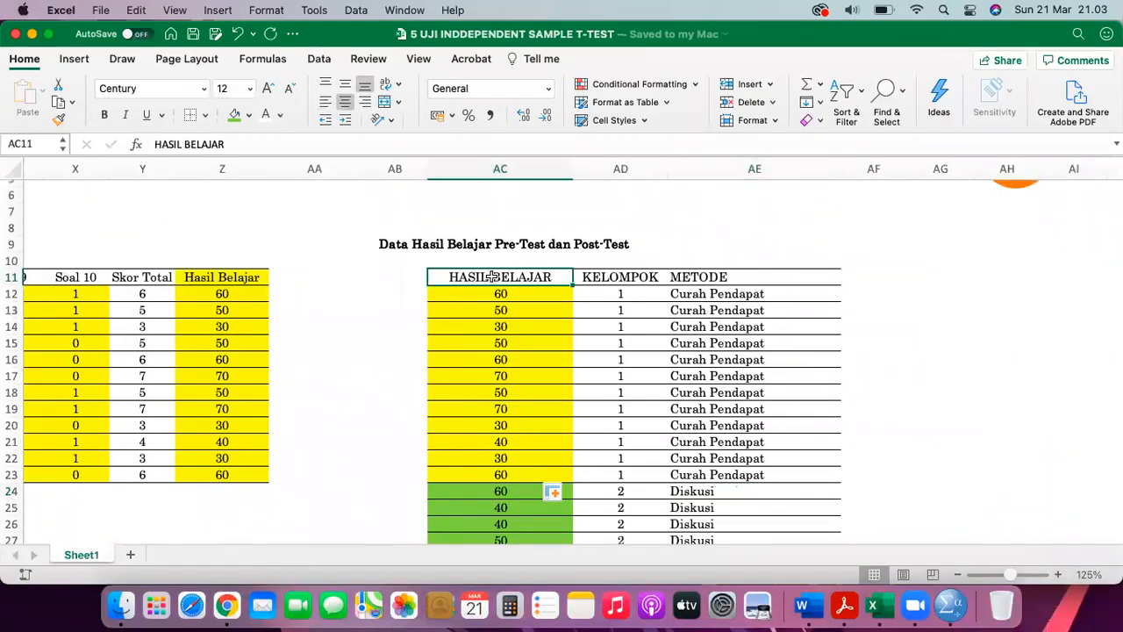
click(806, 606)
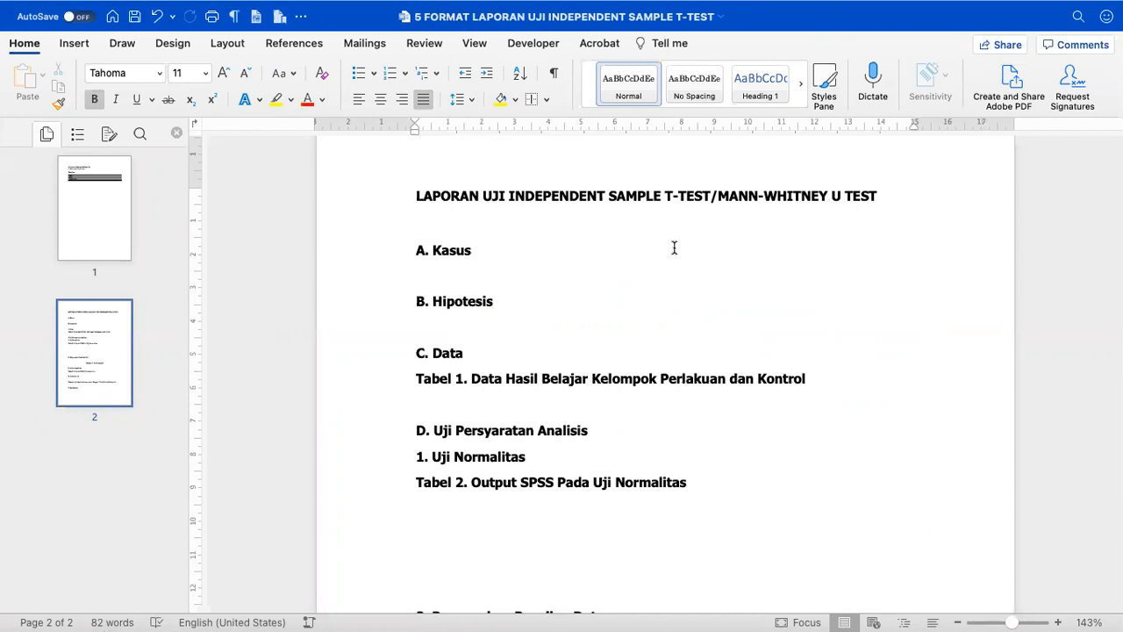
click(493, 272)
key(super+Tab)
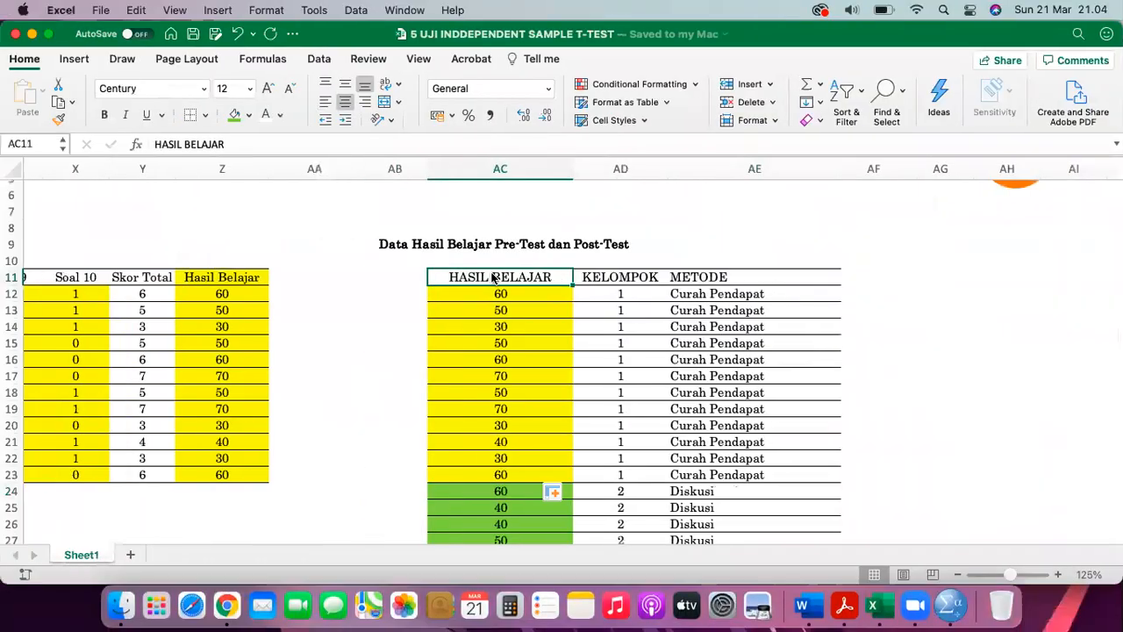
Select the complete research case text in the KASUS PENELITIAN text box and copy it.
scroll(493, 277, left, 20)
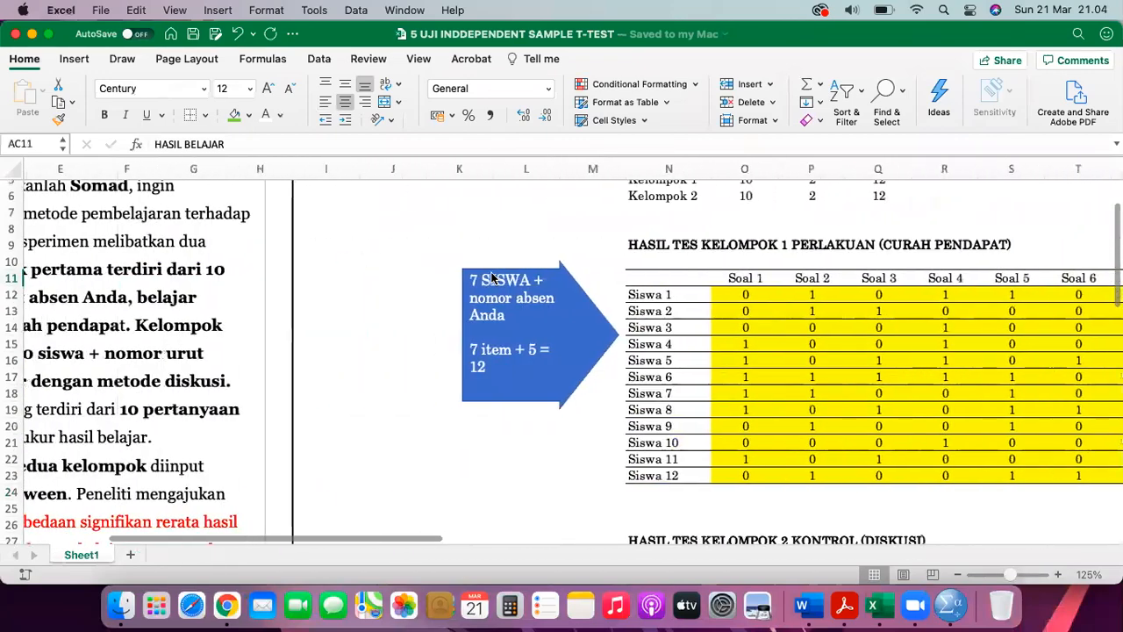
scroll(493, 277, up, 3)
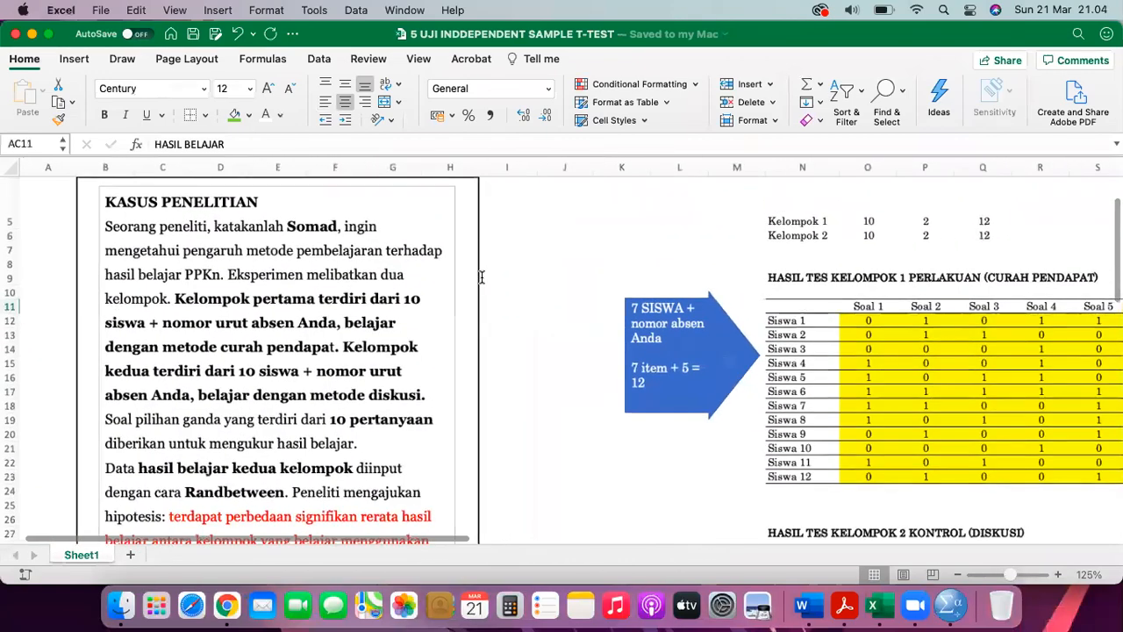
scroll(176, 261, down, 2)
drag(106, 239, 175, 289)
scroll(243, 396, down, 5)
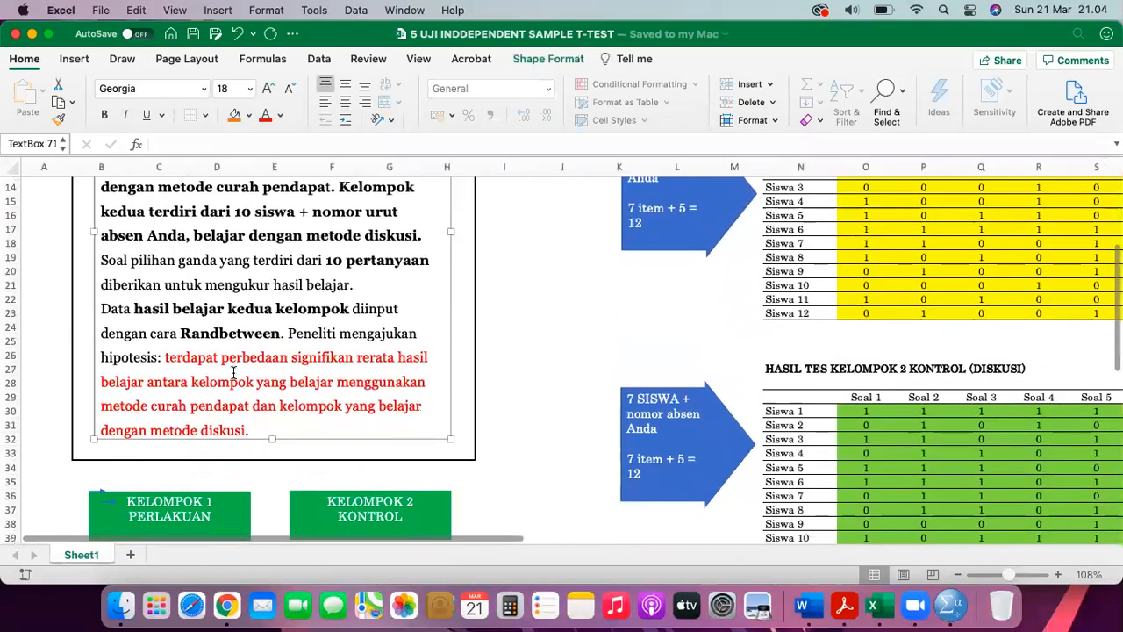
shift+click(252, 430)
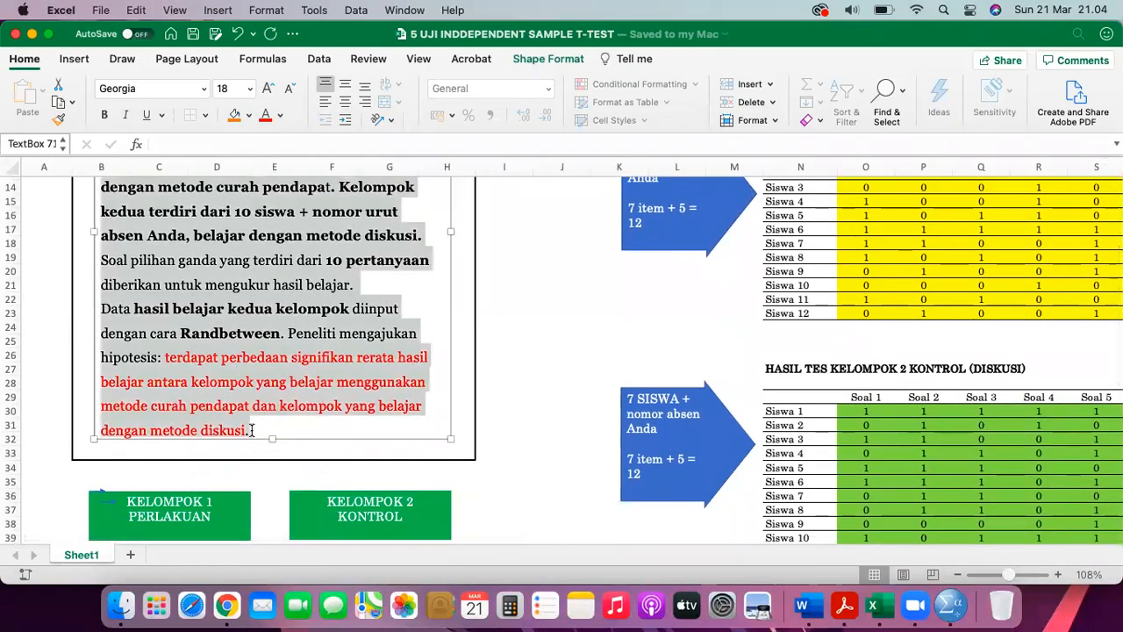
right_click(231, 235)
click(249, 255)
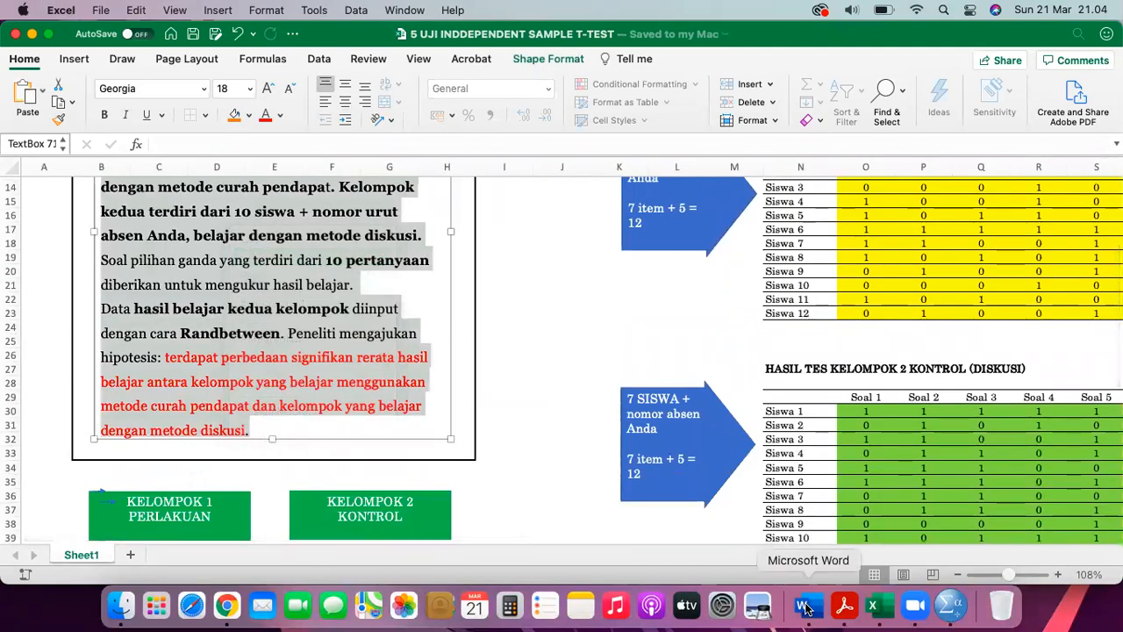
Switch to Google Classroom in Chrome and view TUGAS PROYEK 5.docx in assignment 5.5, closing the preview and collapsing the assignment.
click(227, 605)
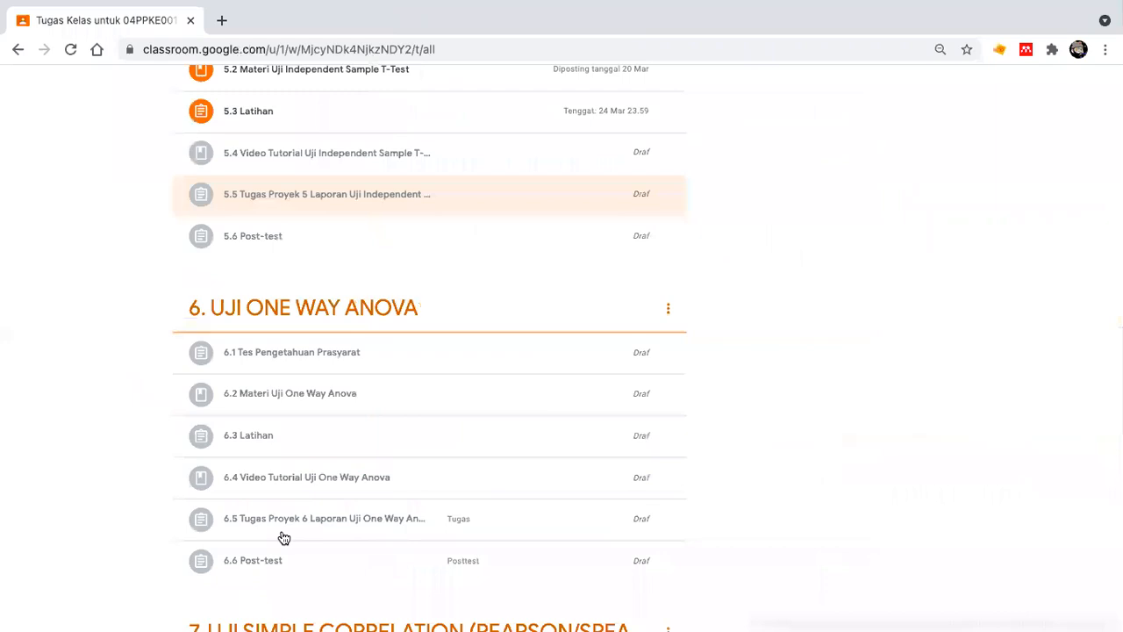
scroll(296, 499, up, 3)
click(306, 333)
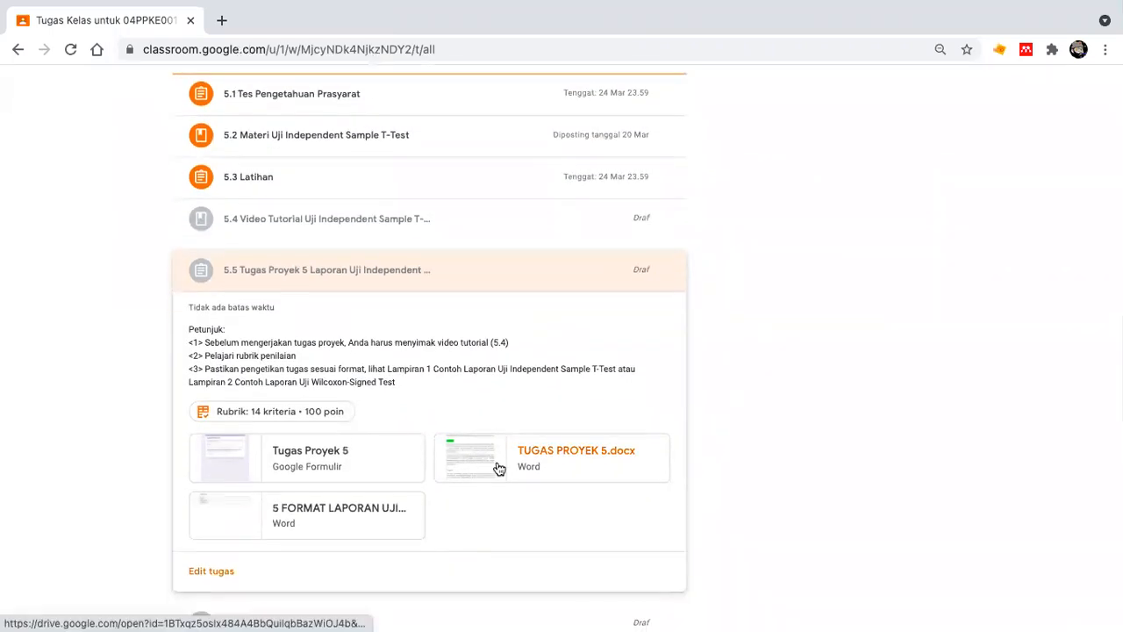
click(571, 457)
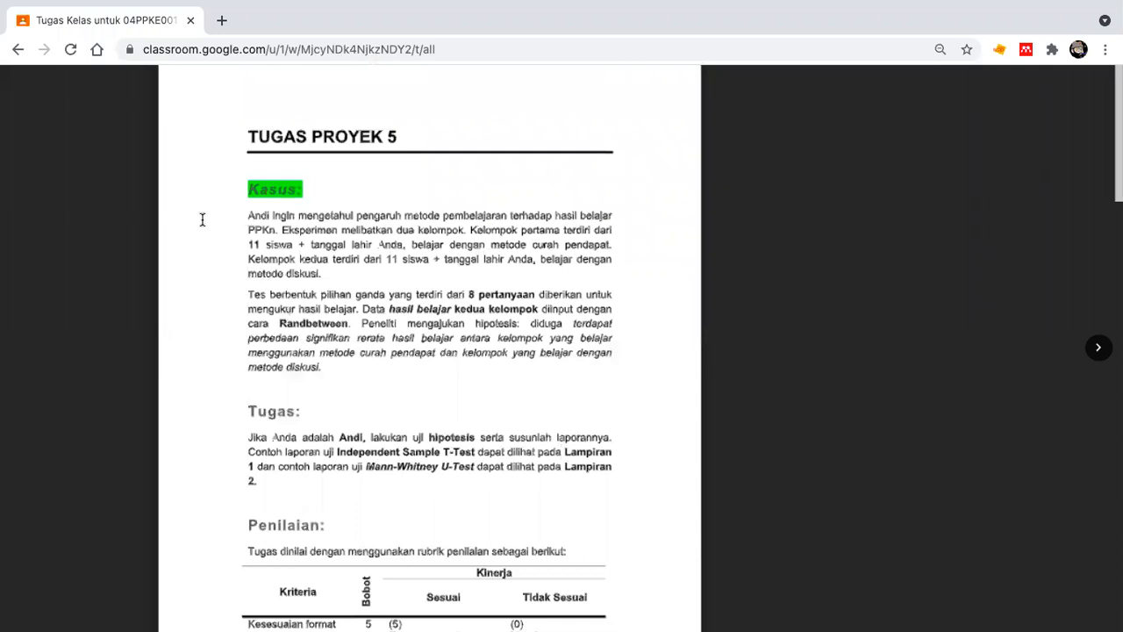
click(117, 258)
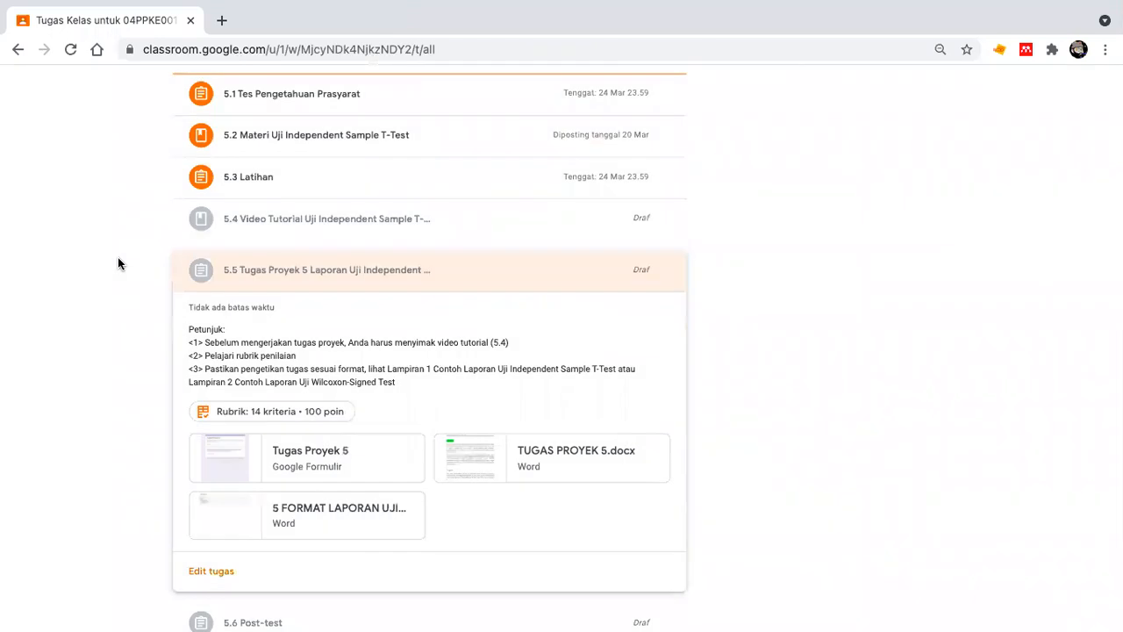
click(284, 271)
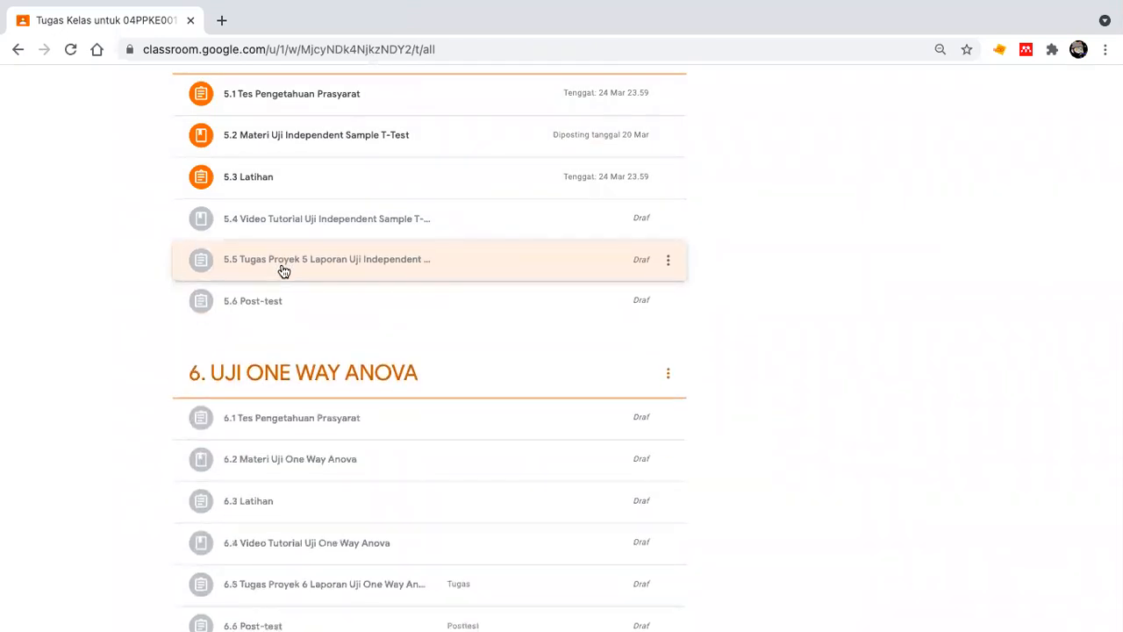
Copy the selected case text from Excel and paste it on new lines under A. Kasus in the Word report.
key(super+Tab)
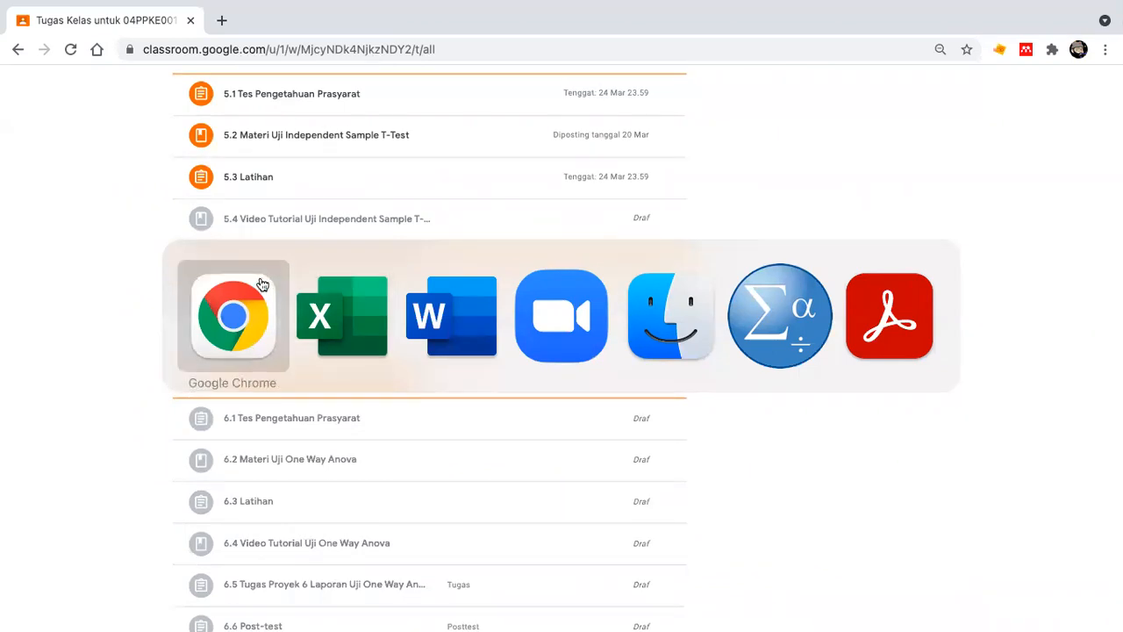
click(370, 324)
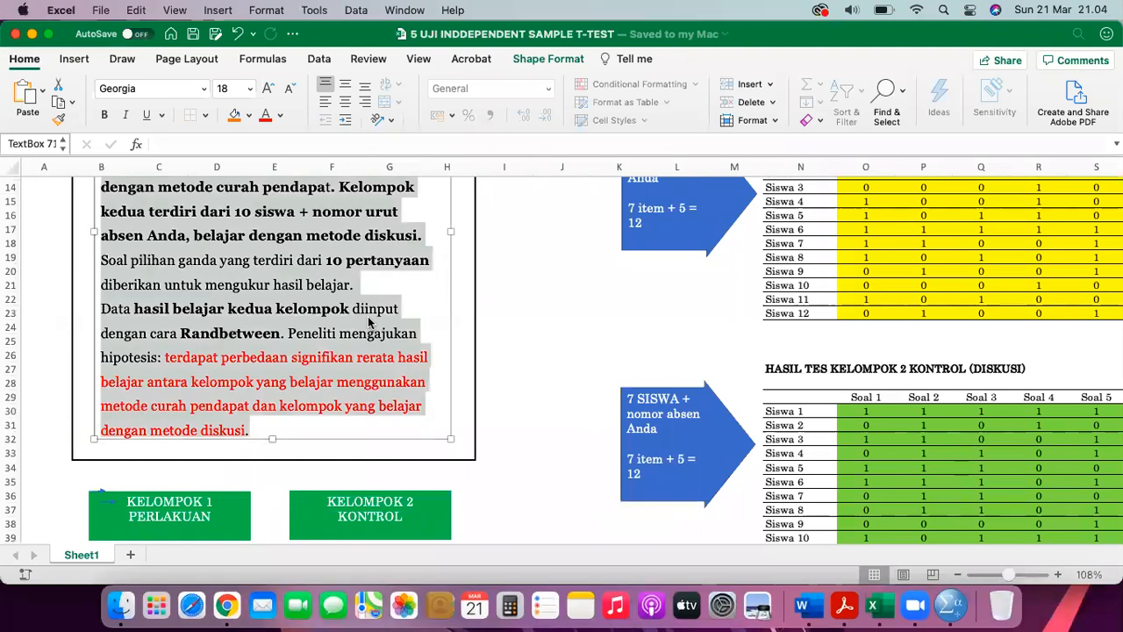
right_click(318, 263)
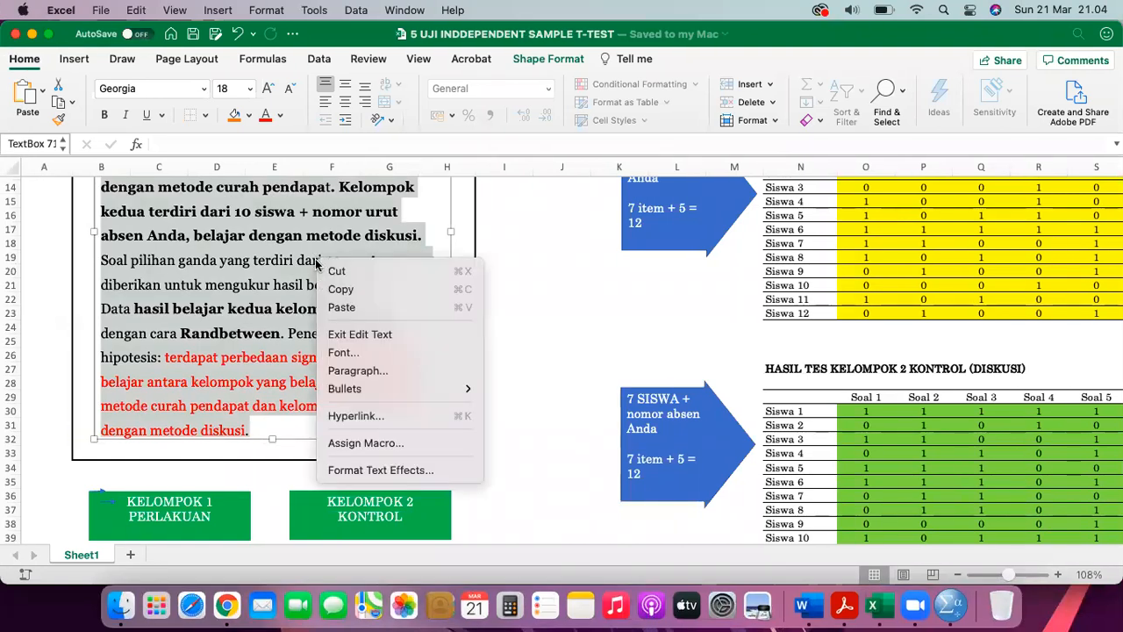
click(347, 291)
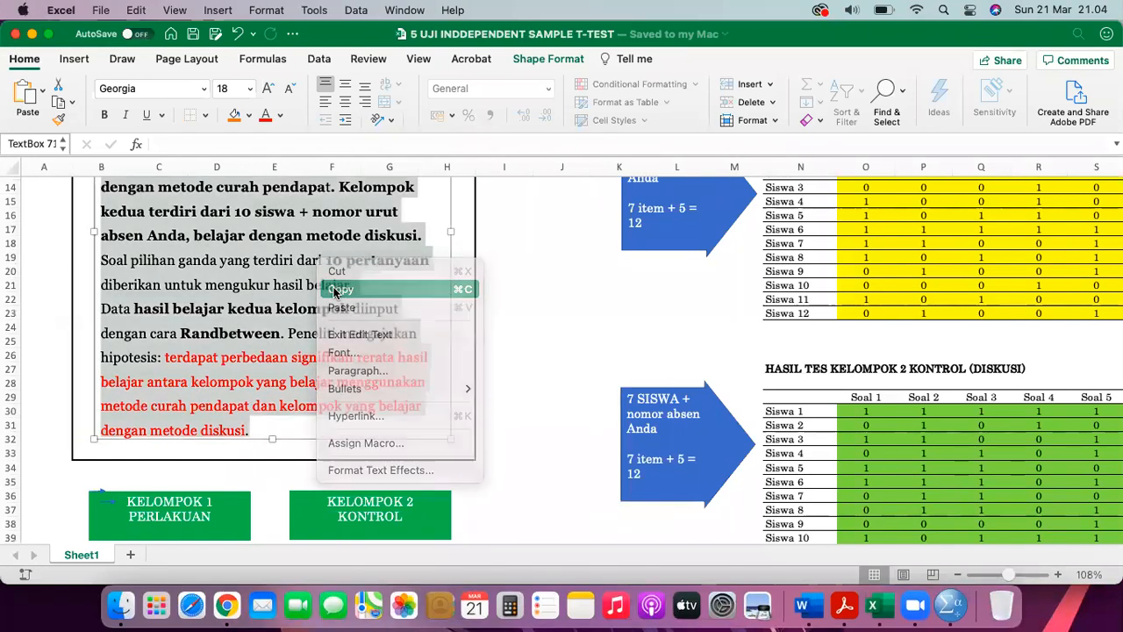
click(809, 607)
click(444, 262)
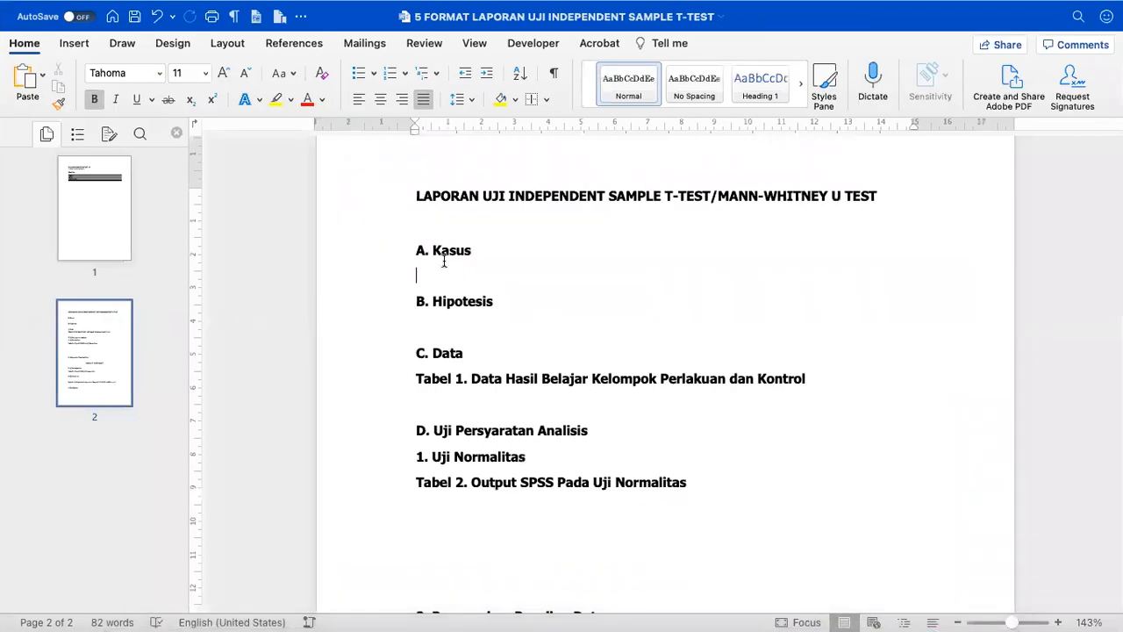
key(Return)
key(Return)
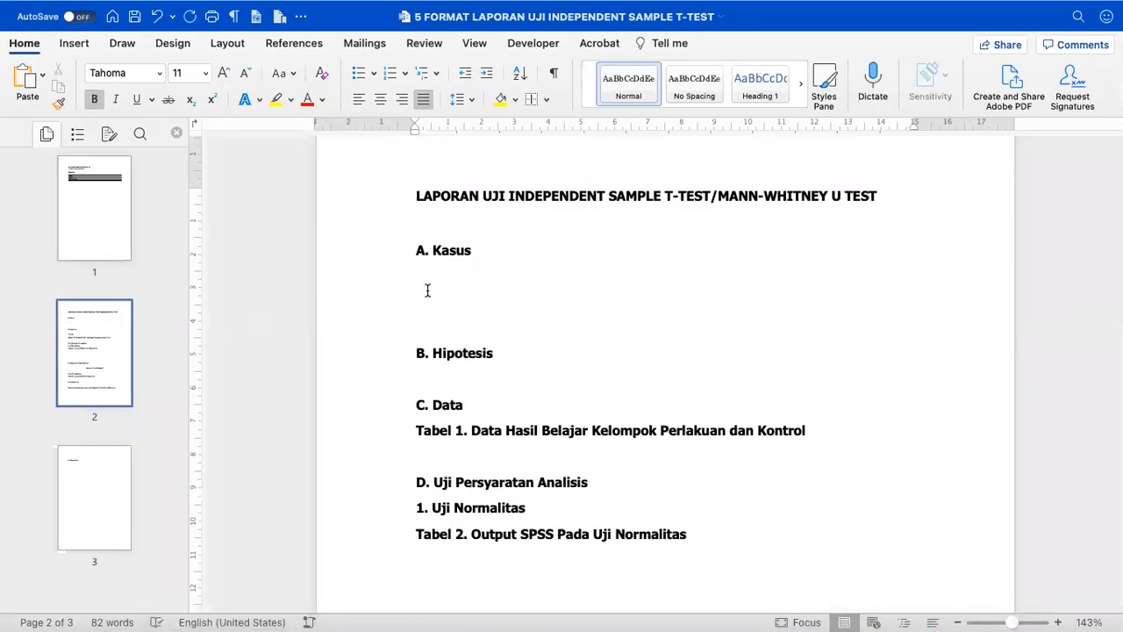
key(super+v)
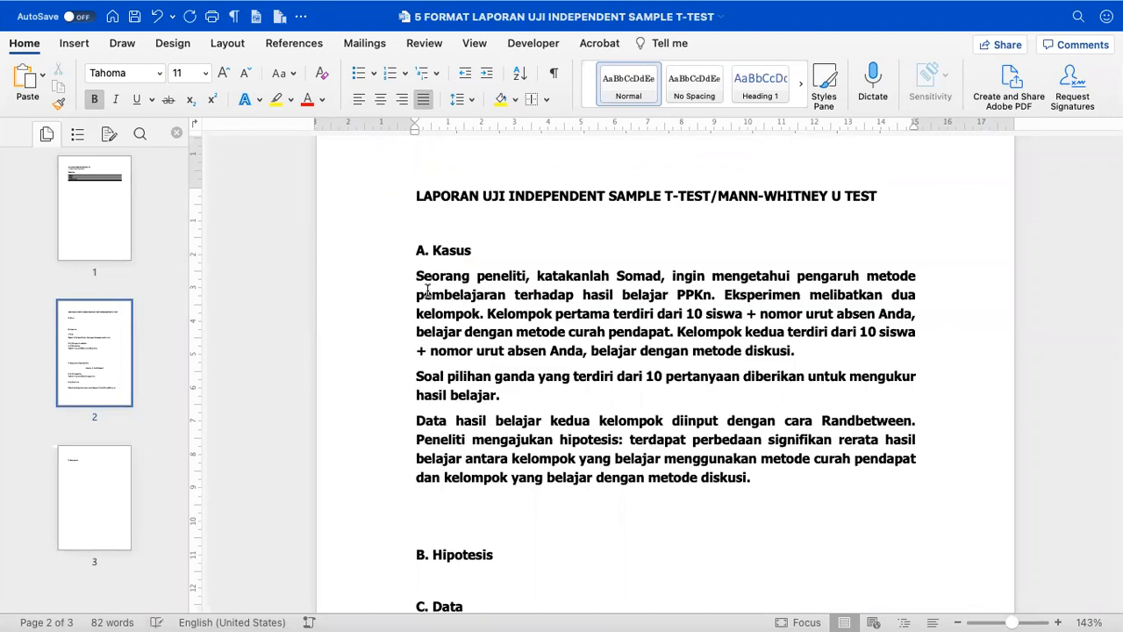
Remove the bold formatting from the pasted case text under A. Kasus.
scroll(428, 291, down, 1)
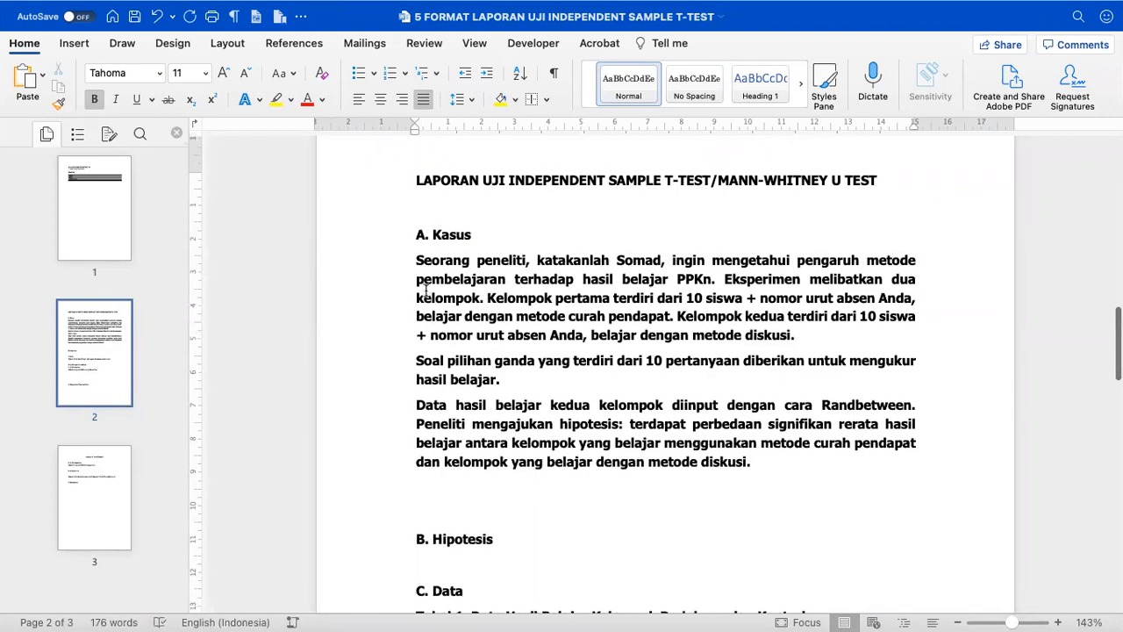
shift+click(412, 261)
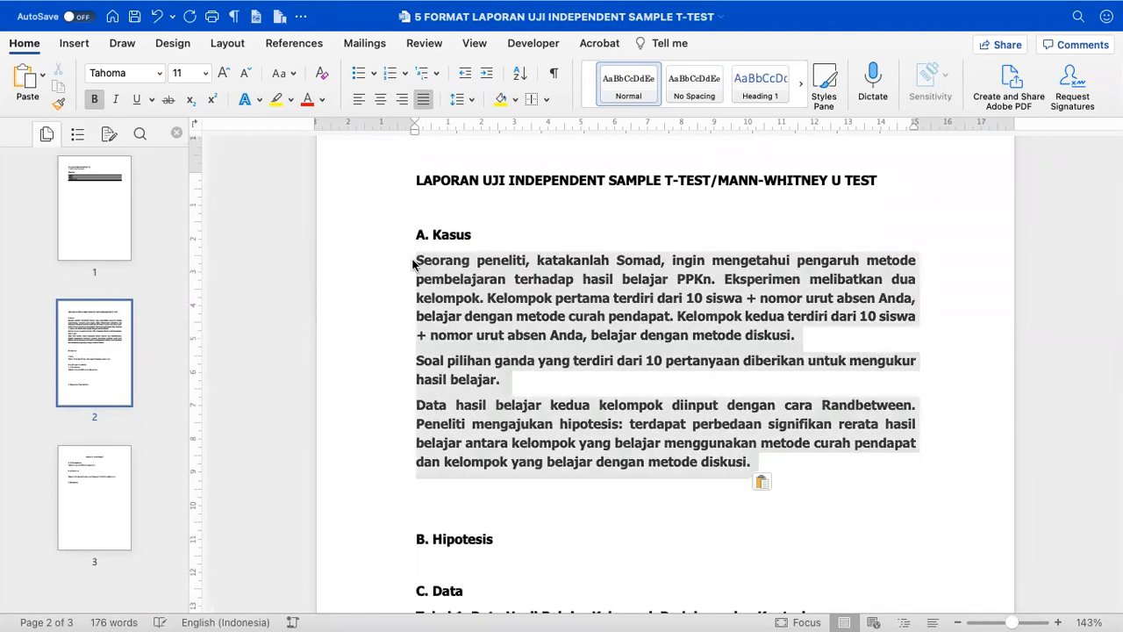
click(95, 99)
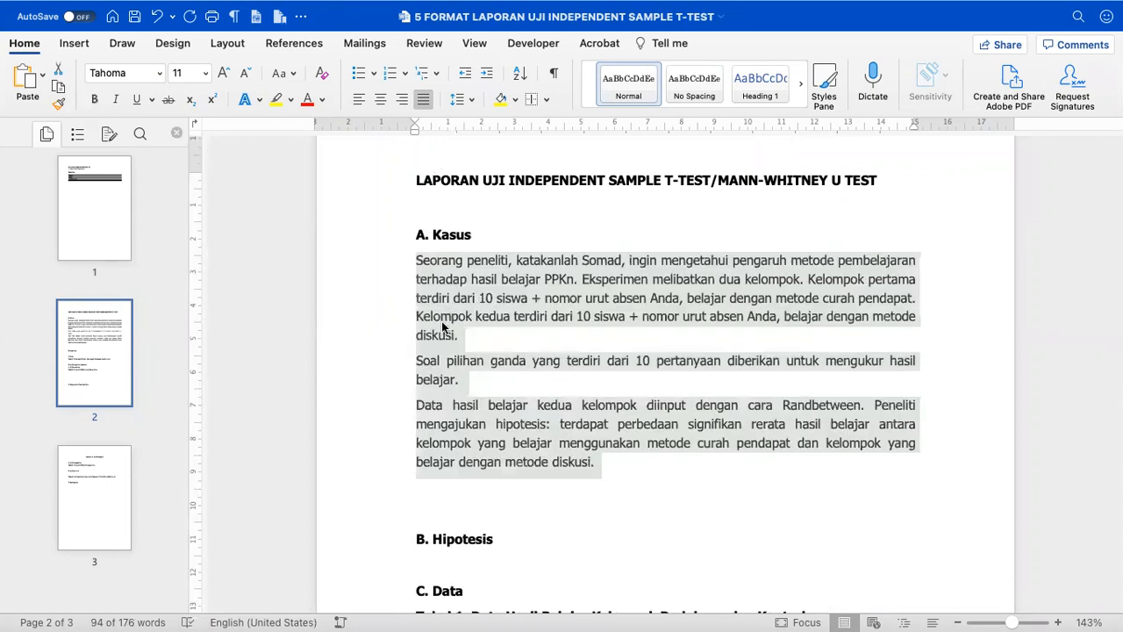
Join the three case paragraphs under A. Kasus into one continuous paragraph.
click(417, 361)
key(BackSpace)
click(468, 380)
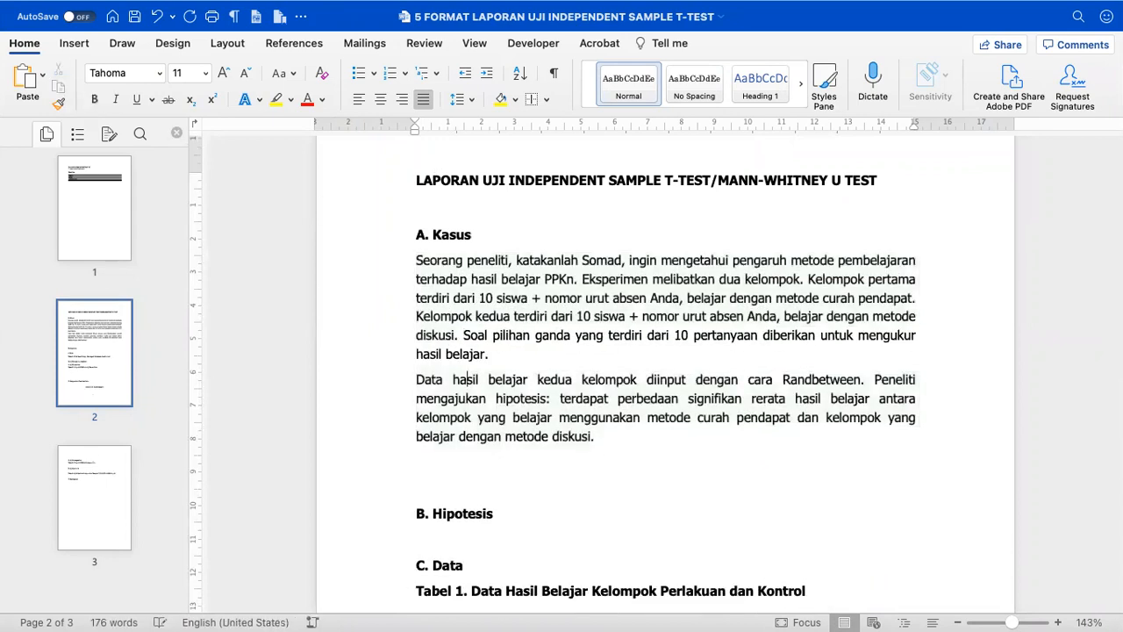
click(416, 362)
key(BackSpace)
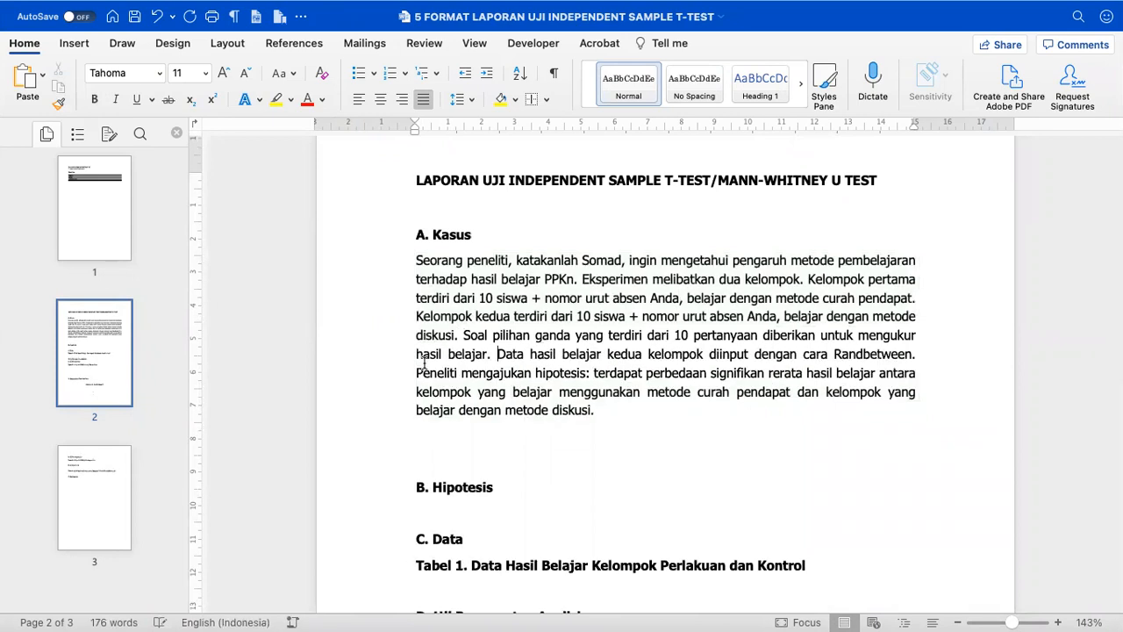
Check the case paragraph's left and right indents on the ruler and the spacing below the A. Kasus heading.
drag(417, 260, 590, 410)
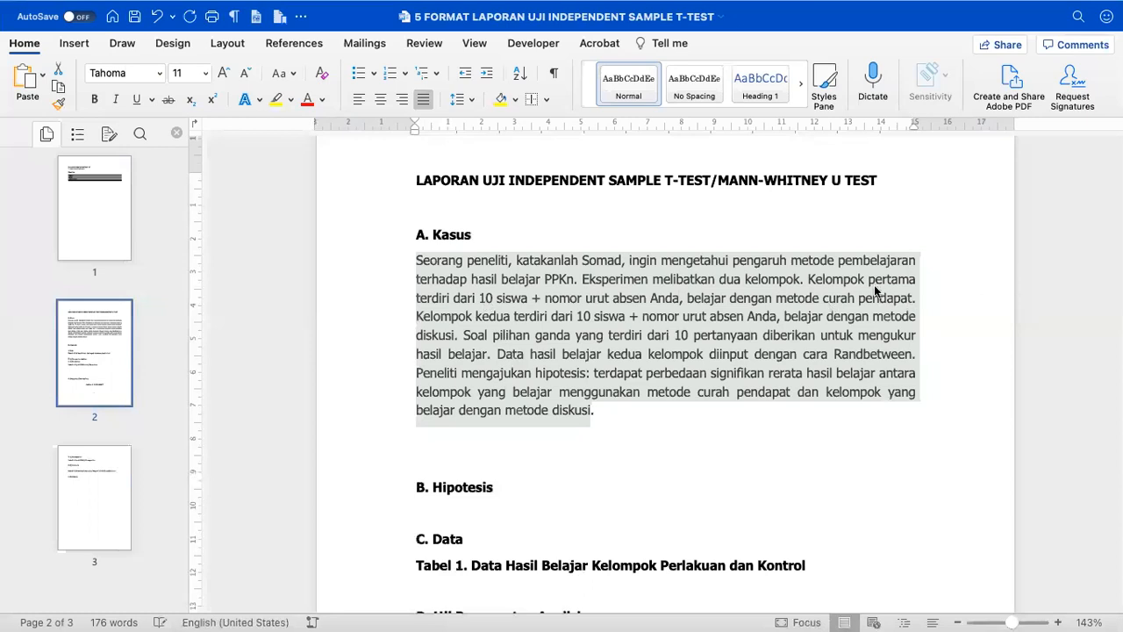
drag(914, 127, 916, 126)
drag(415, 130, 415, 130)
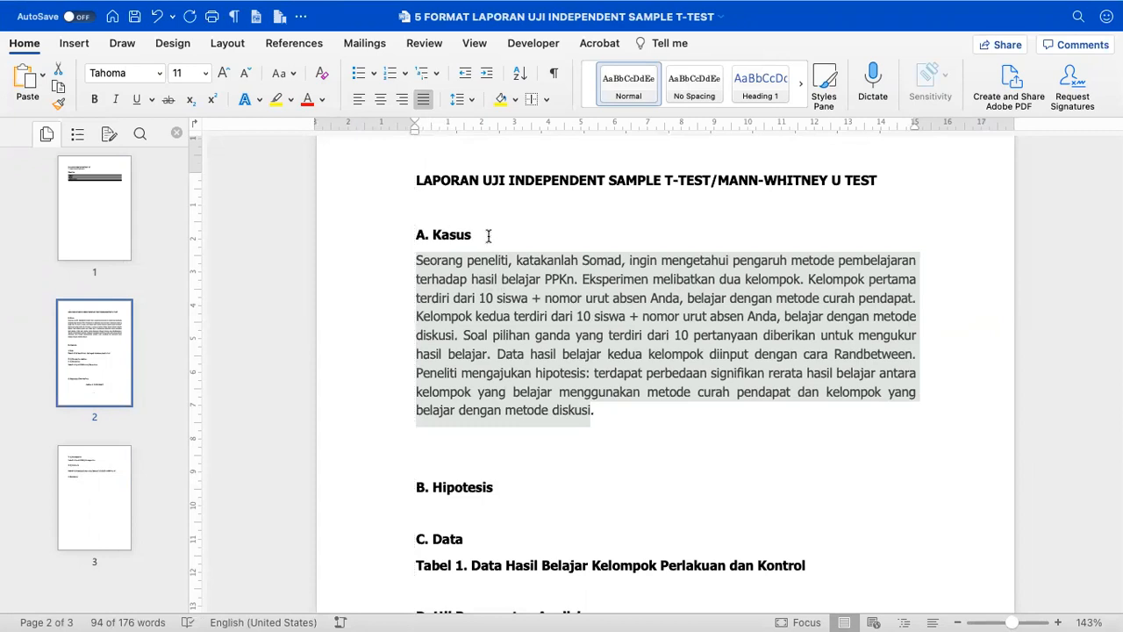
click(489, 235)
key(Return)
key(BackSpace)
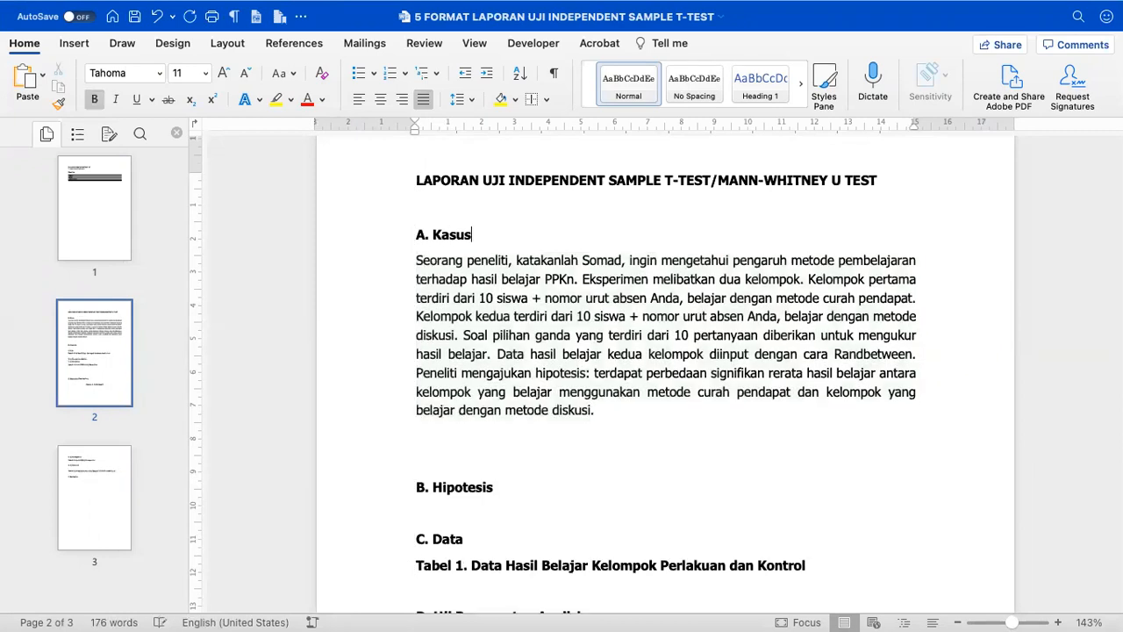
Delete the extra blank line between the case paragraph and the B. Hipotesis heading.
scroll(474, 328, down, 2)
click(452, 407)
key(Delete)
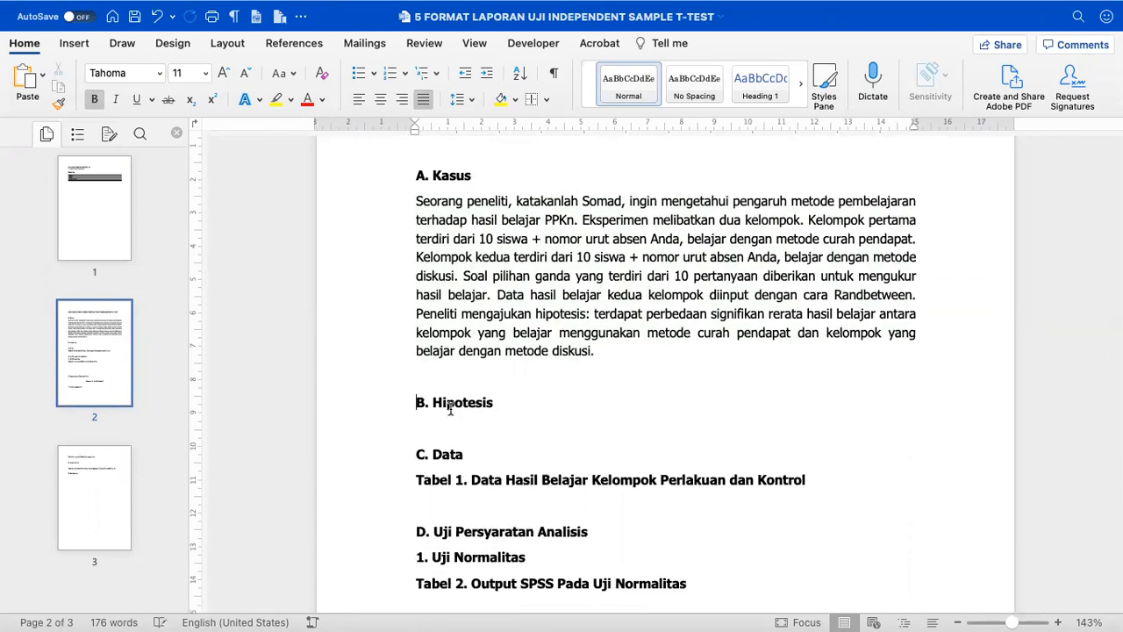
Add blank lines under B. Hipotesis and paste there a copy of the case paragraph's hypothesis statement starting at "terdapat perbedaan signifikan".
drag(594, 313, 611, 355)
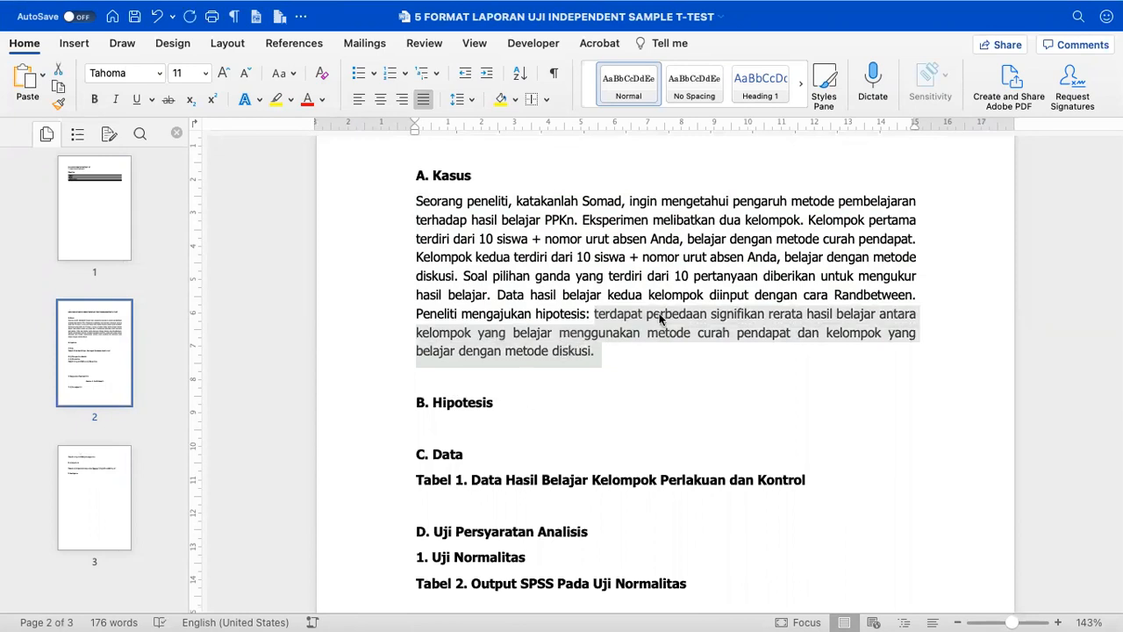
right_click(638, 317)
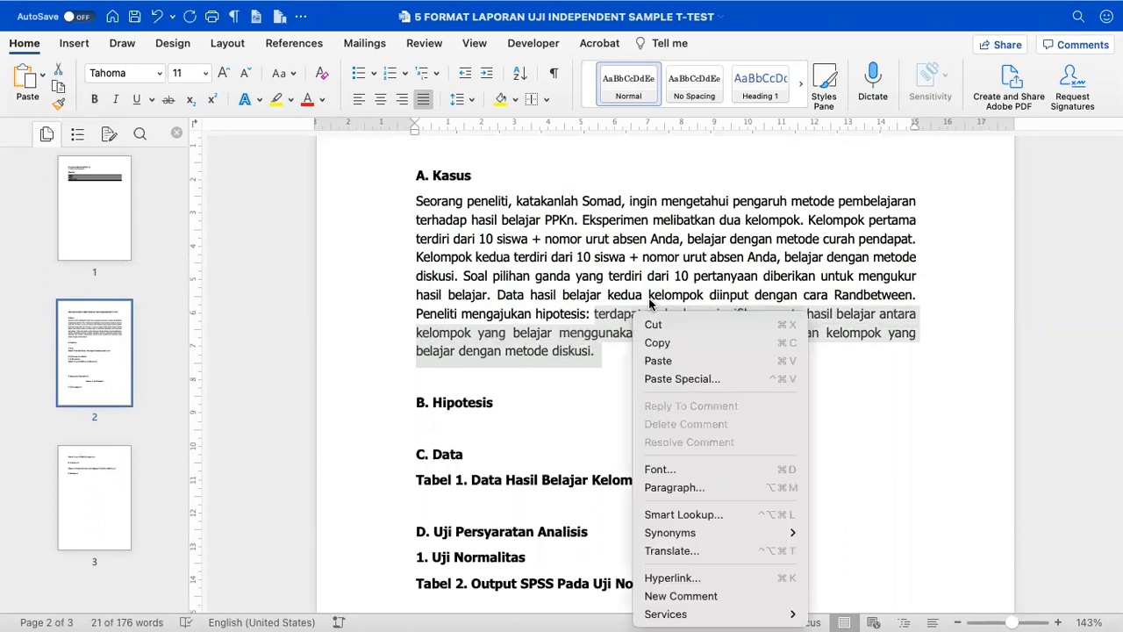
click(657, 342)
click(505, 427)
key(Return)
key(Return)
key(Return)
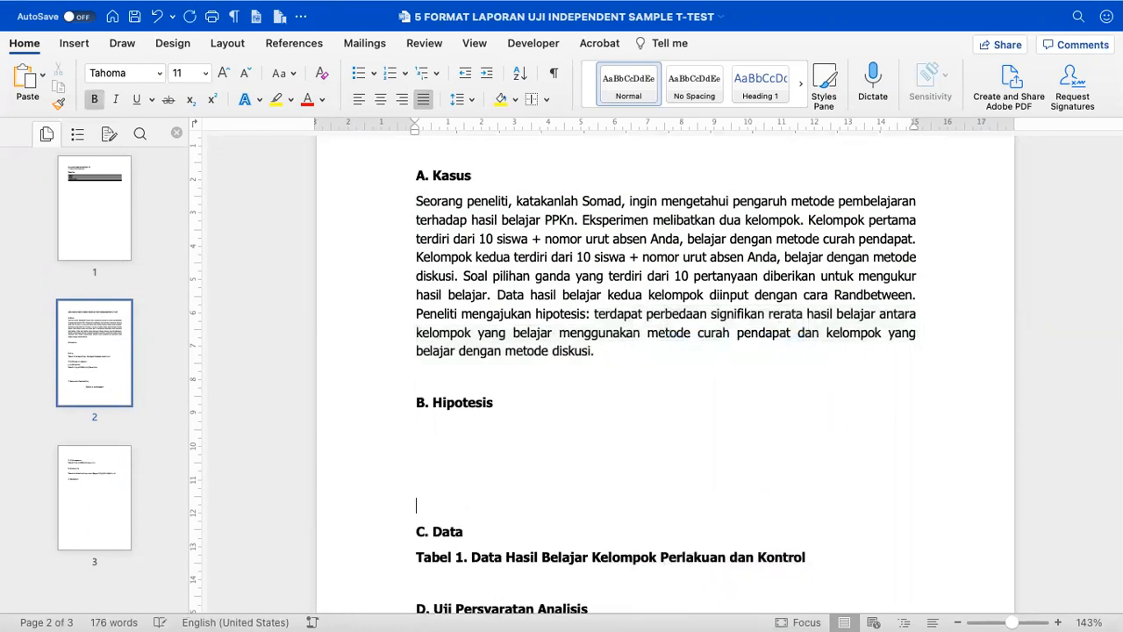
scroll(665, 369, down, 2)
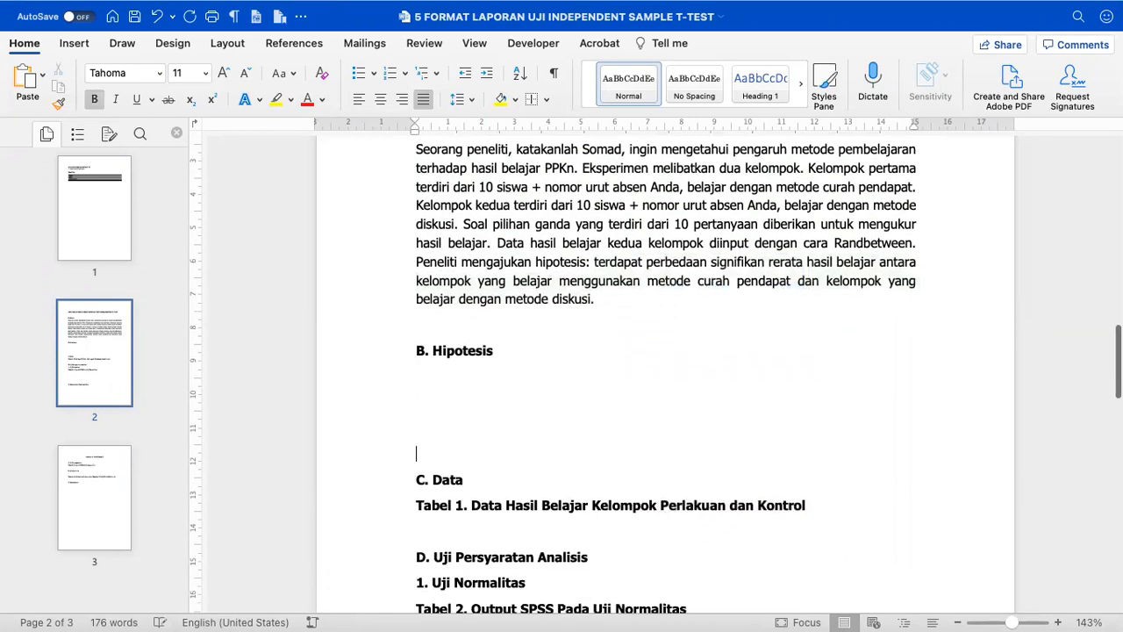
right_click(423, 394)
click(444, 377)
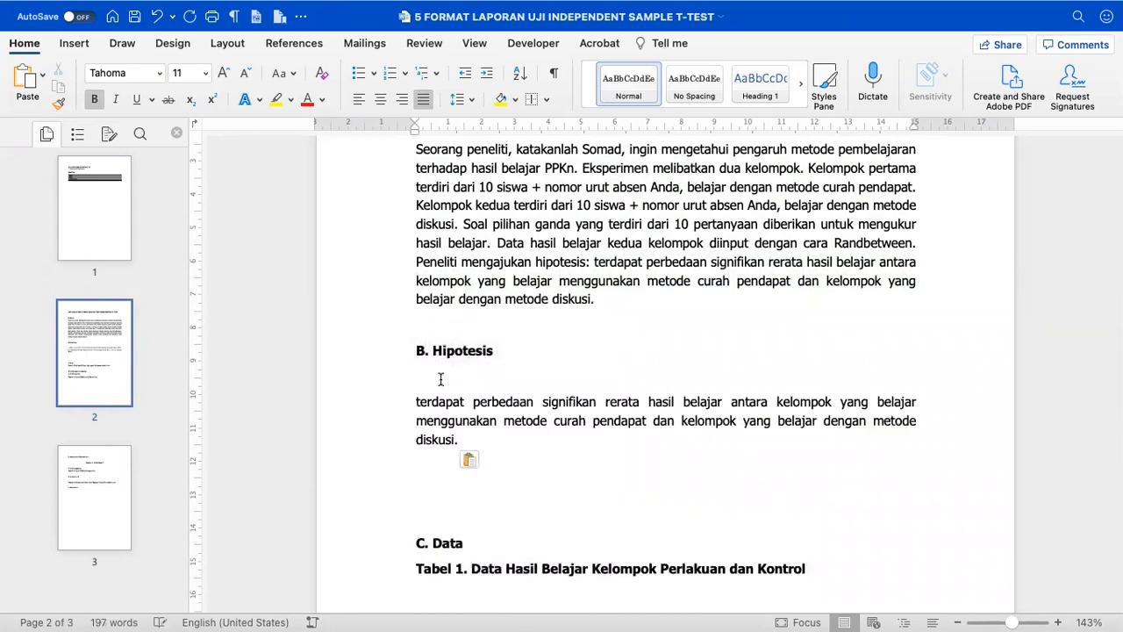
Label the pasted statement under B. Hipotesis with "Ho:" and insert the symbol μ after the label.
click(412, 409)
text(Ho)
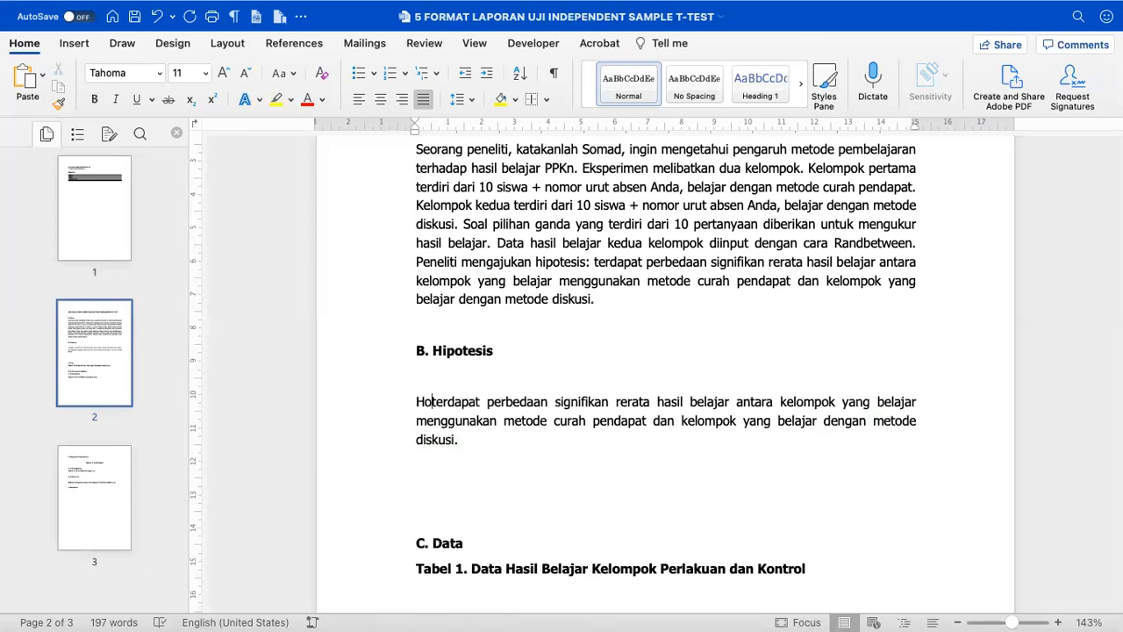
text(:)
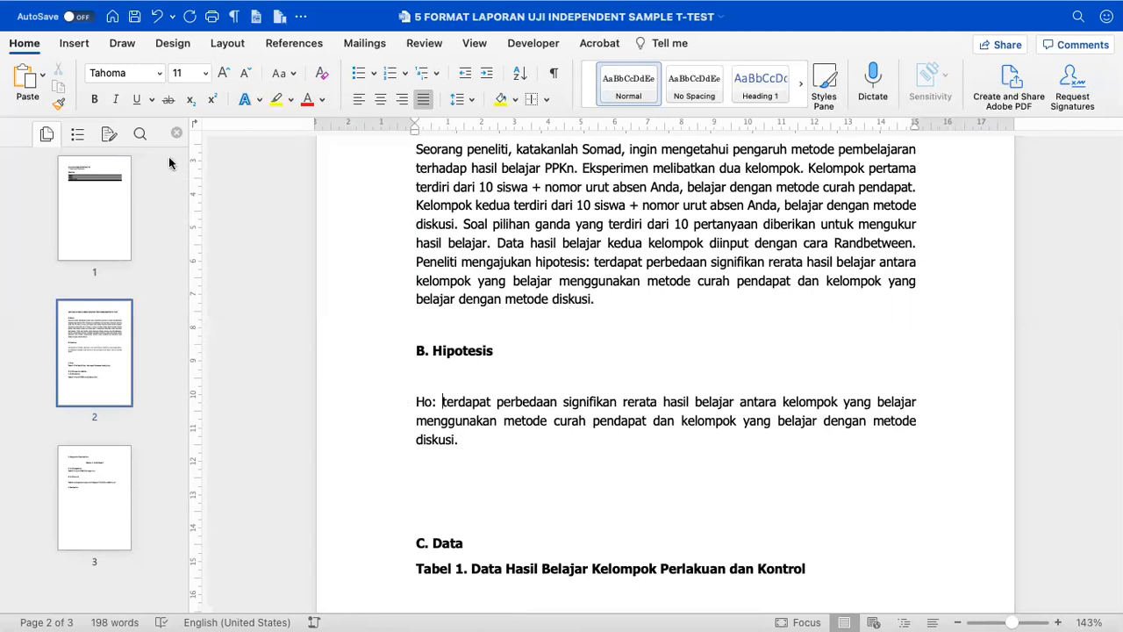
click(83, 50)
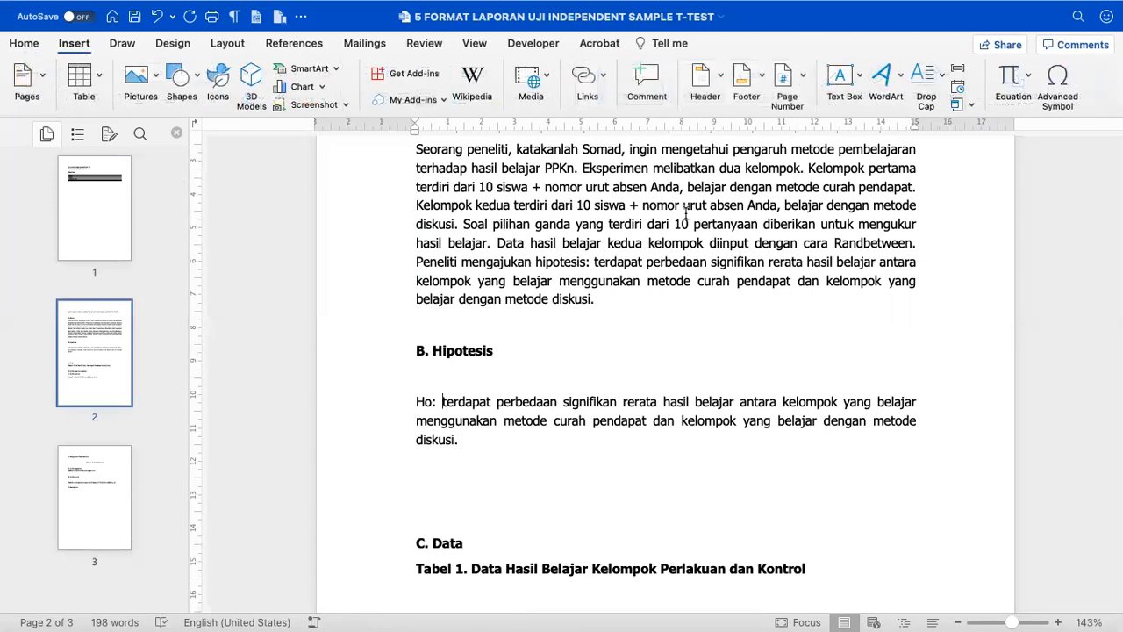
click(1059, 88)
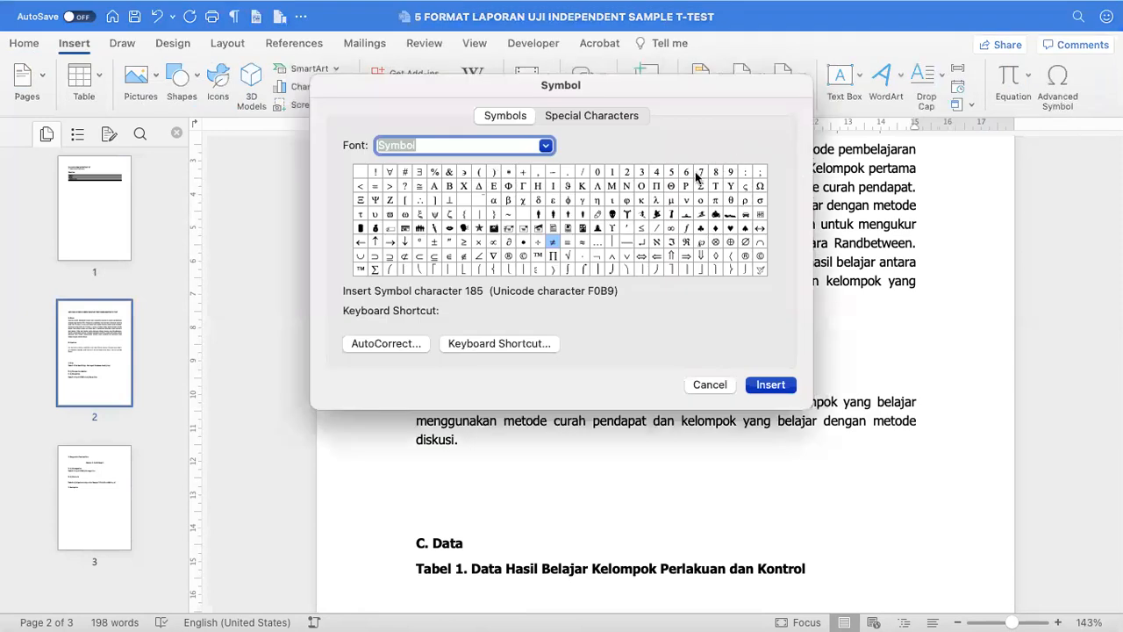
click(672, 202)
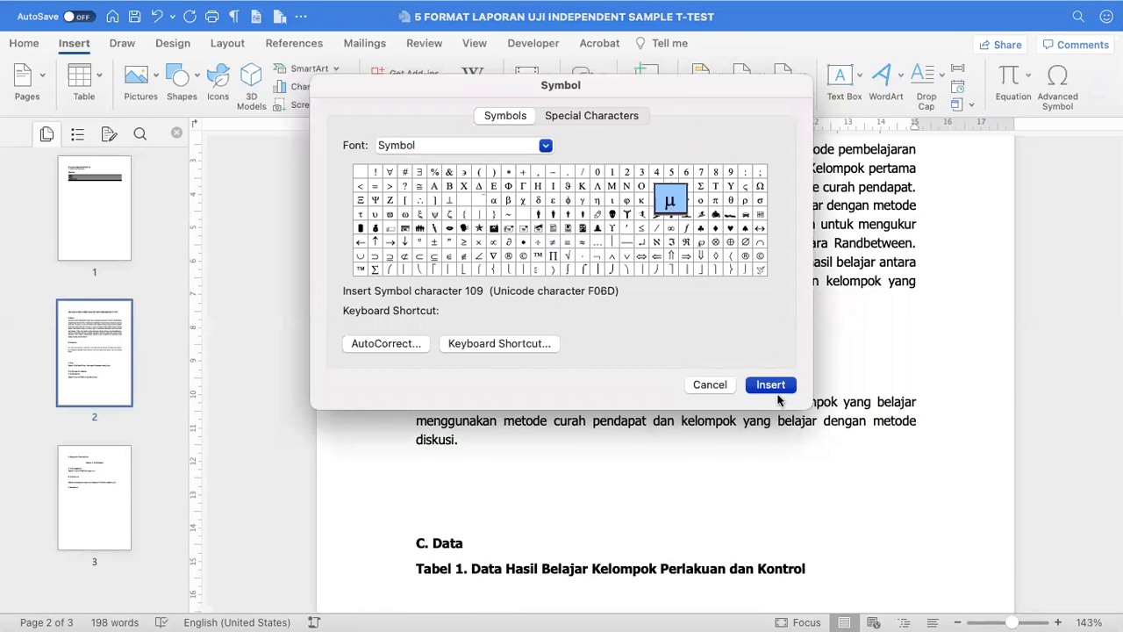
click(770, 385)
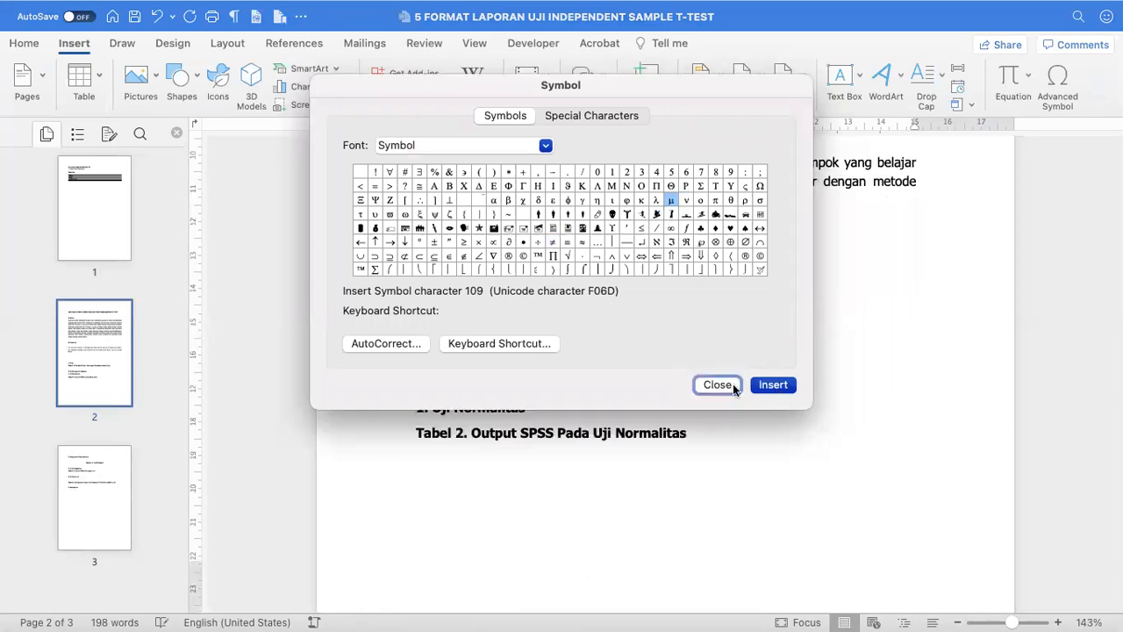
click(733, 384)
scroll(733, 383, up, 3)
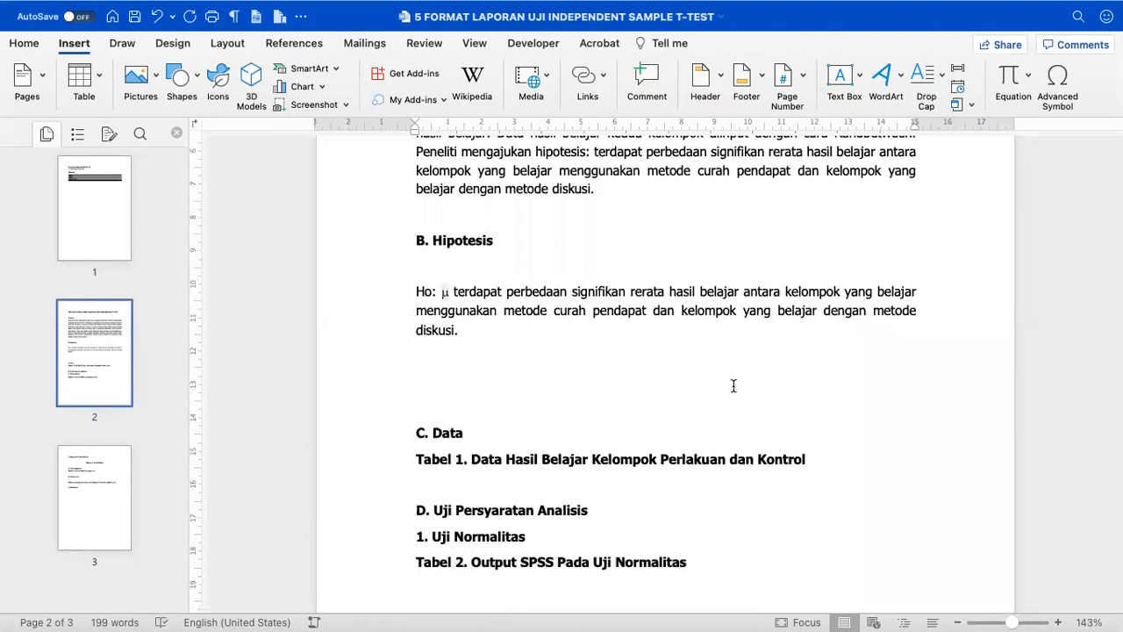
Copy the μ symbol in the Ho line and add the number 1 directly after it.
click(464, 292)
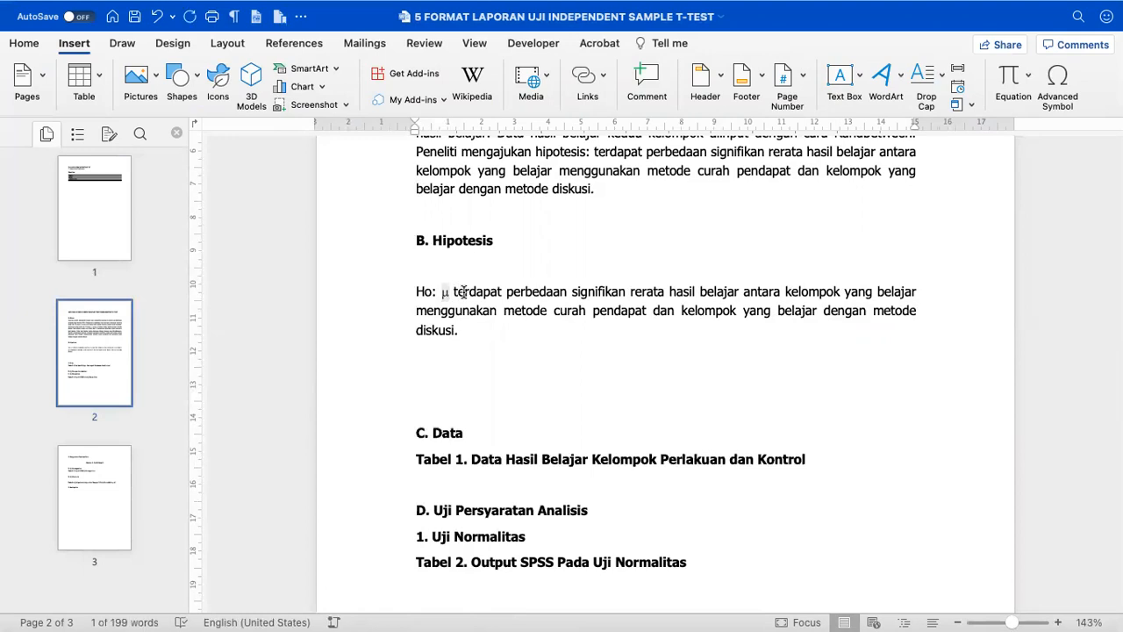
scroll(464, 292, up, 5)
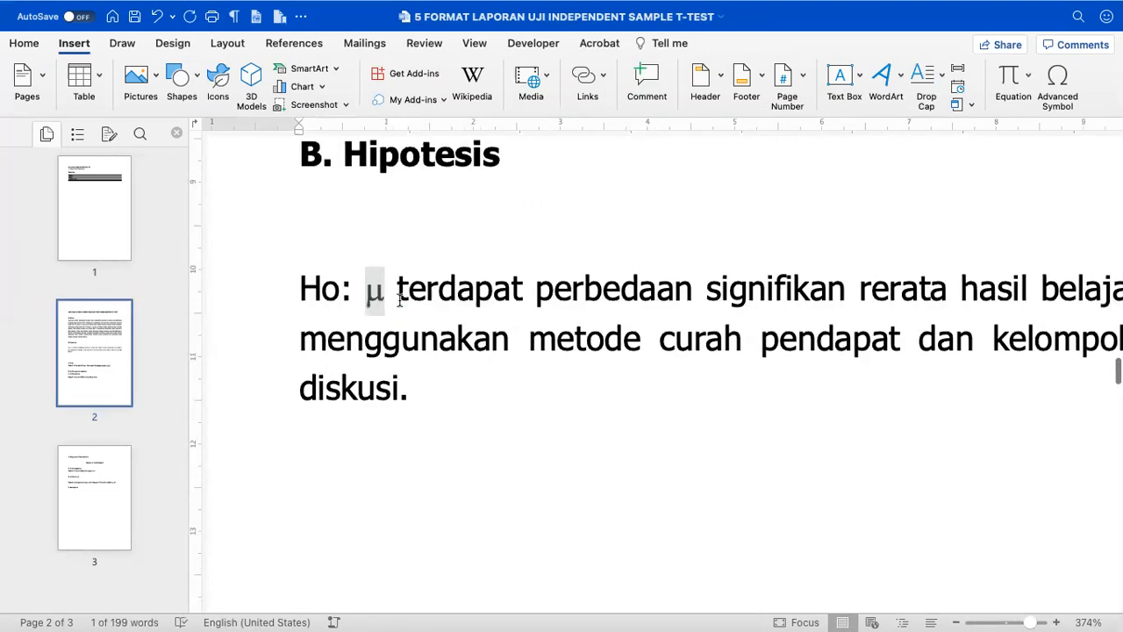
right_click(375, 293)
click(393, 320)
click(386, 292)
text(1)
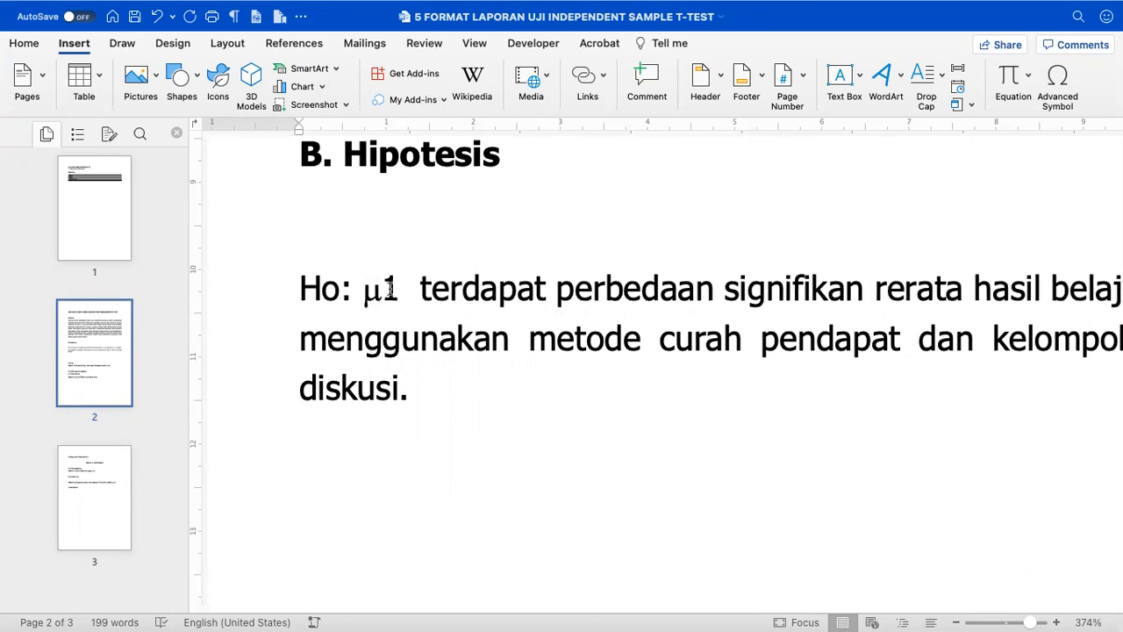
Insert the not-equal symbol ≠ after μ1 in the Ho line.
click(1069, 79)
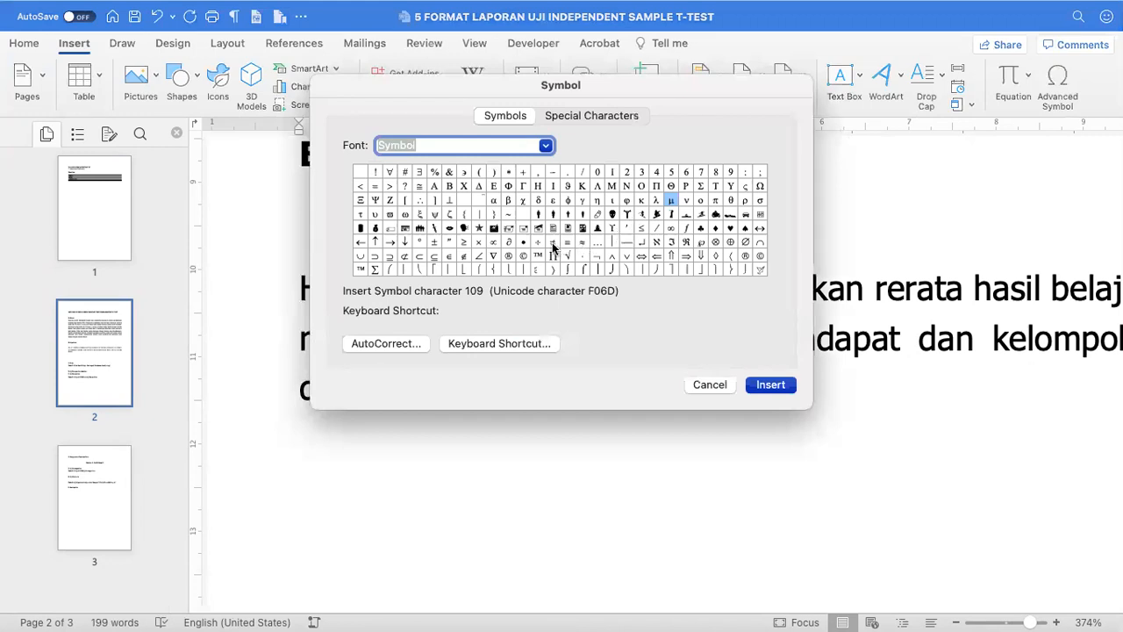
click(552, 242)
click(760, 387)
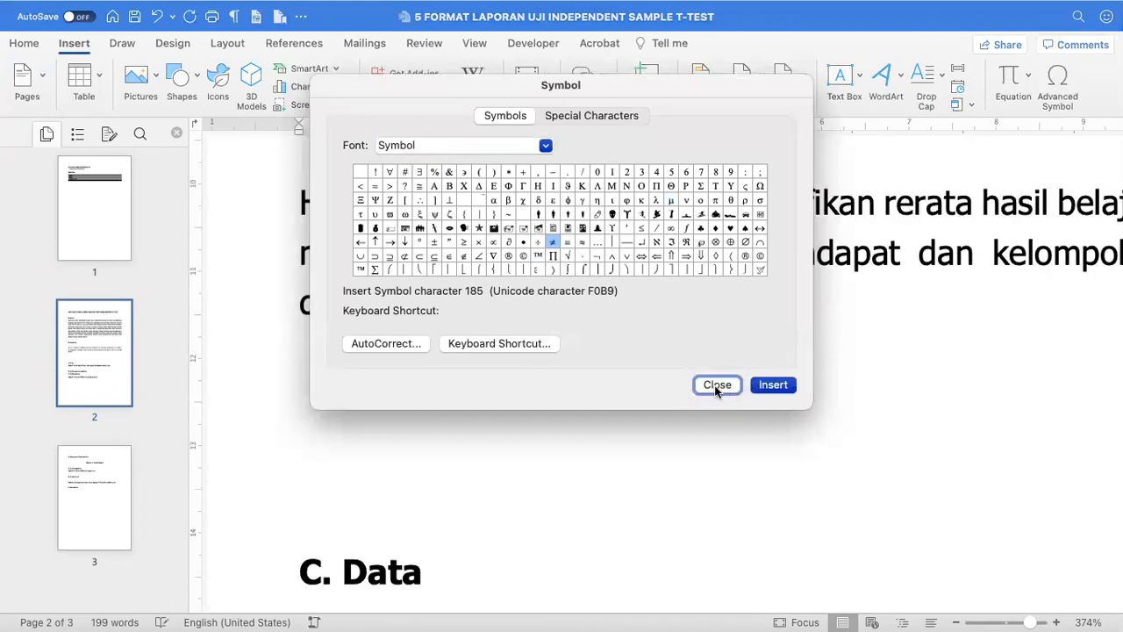
click(715, 386)
Complete the Ho formula by adding μ2 after the ≠ symbol.
text(m)
key(Left)
text(2)
key(BackSpace)
key(Right)
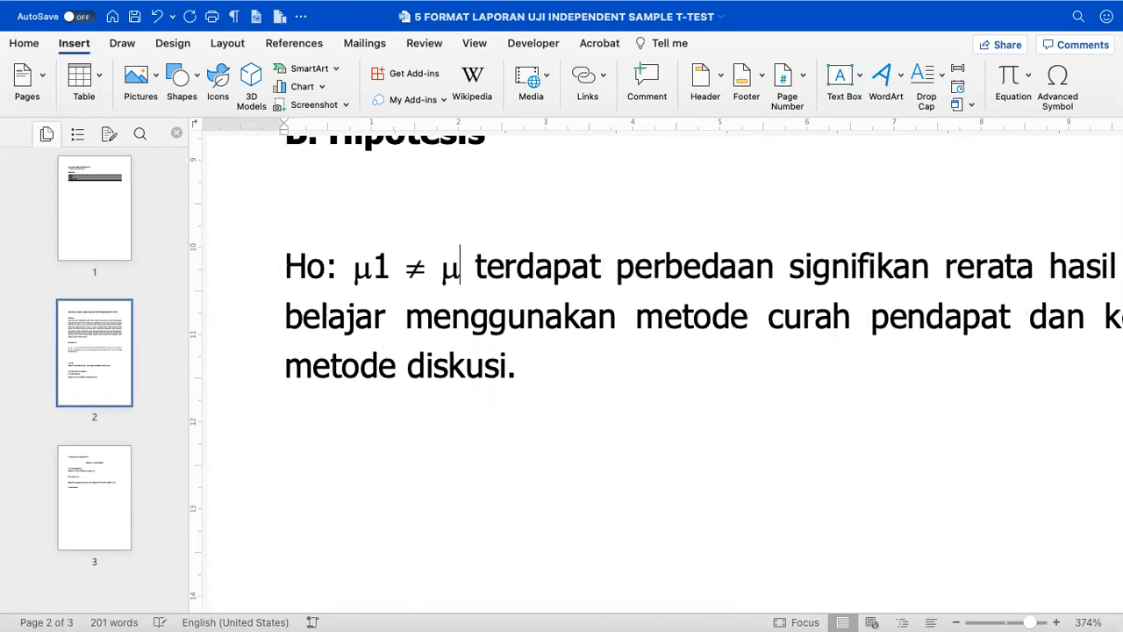
text(2)
Separate the Ho formula from its statement with a tab, using a tab stop and hanging indent at 2.5 cm.
scroll(714, 387, down, 3)
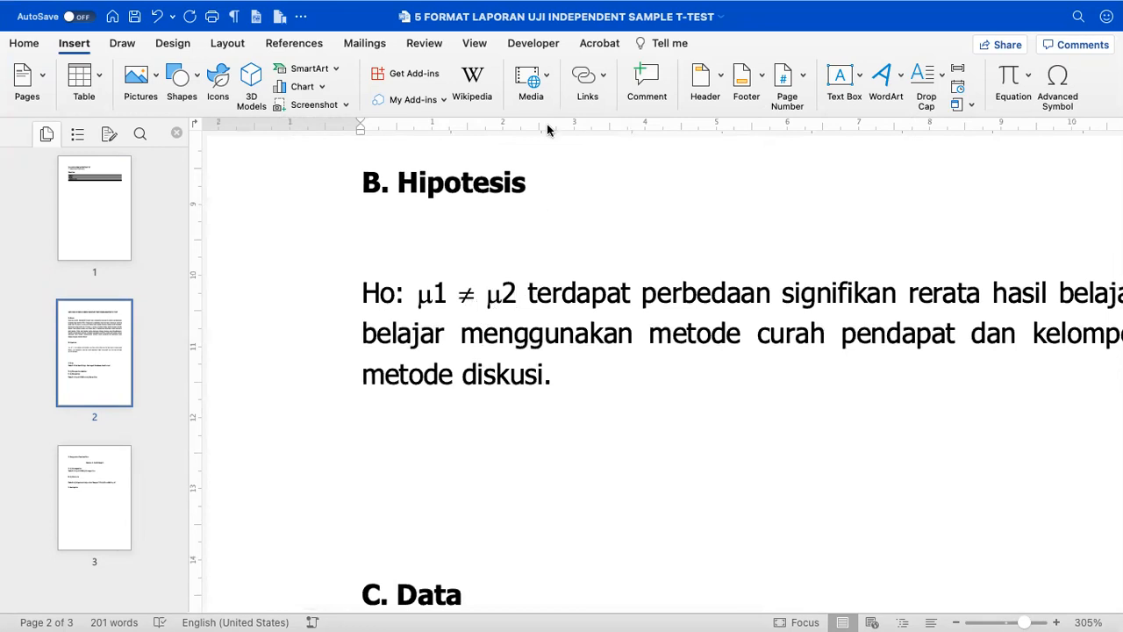
drag(539, 128, 539, 132)
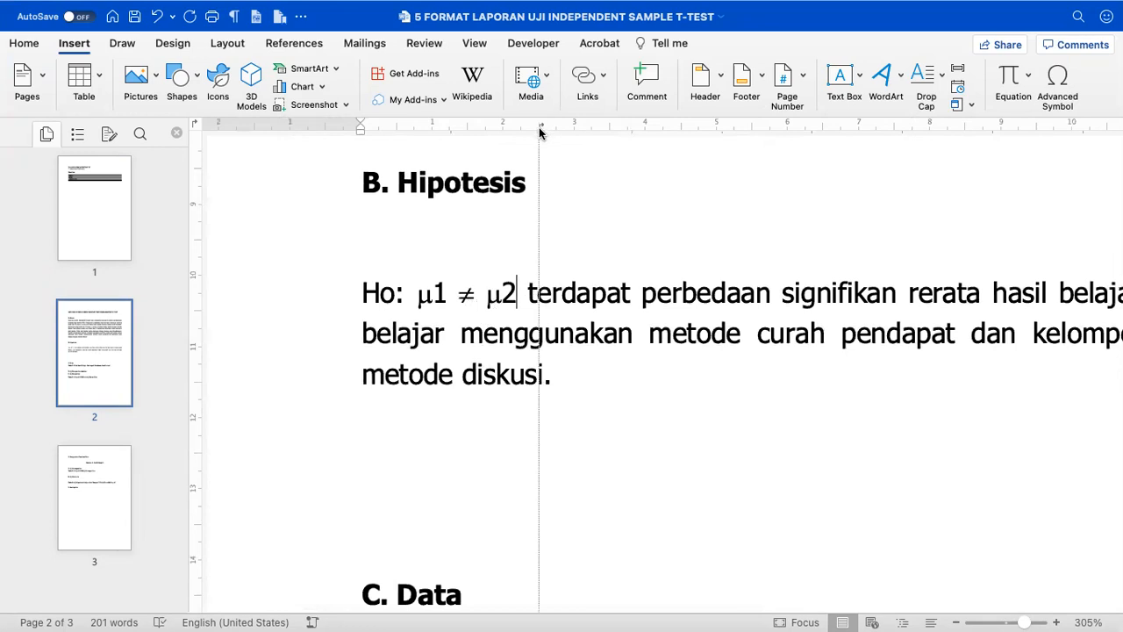
click(575, 128)
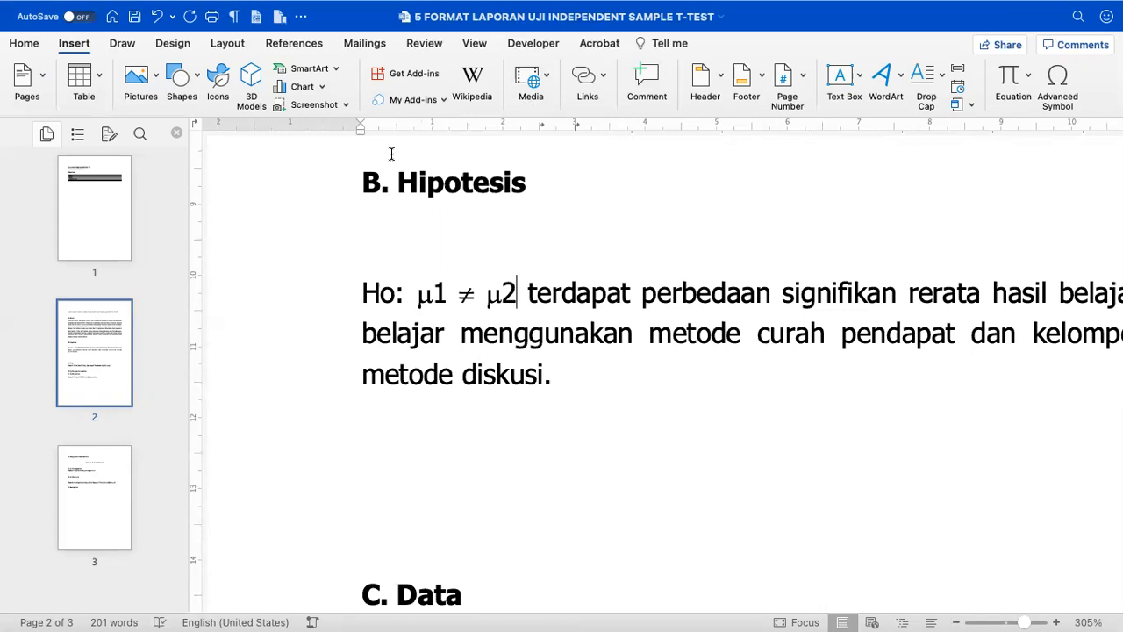
key(Tab)
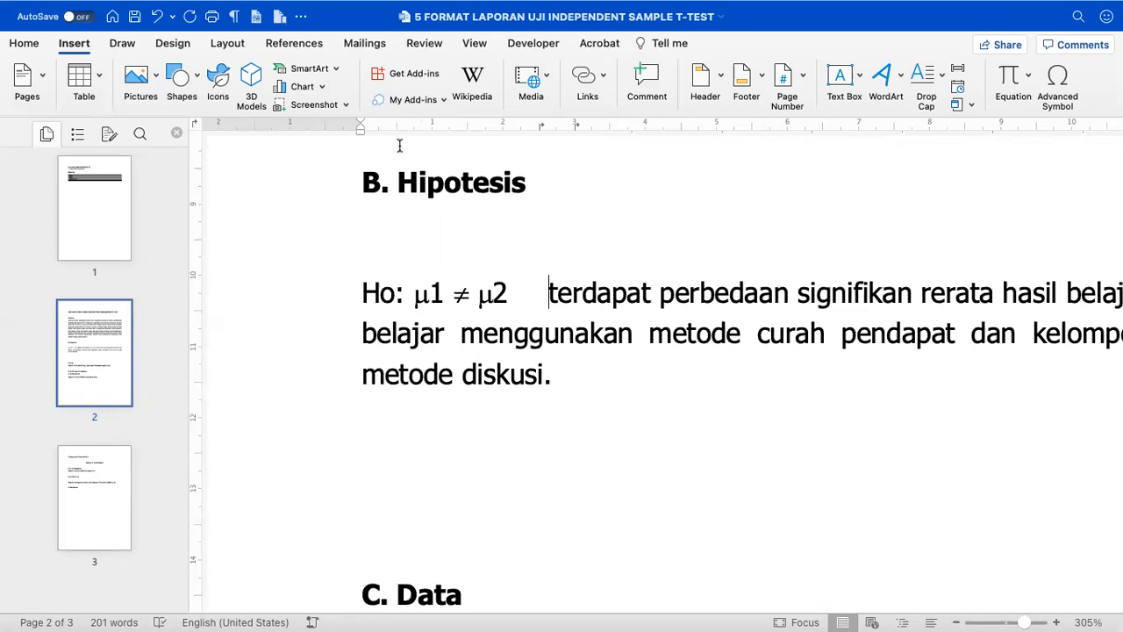
key(BackSpace)
mouse_move(359, 129)
mouse_down()
mouse_move(483, 125)
mouse_move(547, 155)
mouse_move(575, 151)
mouse_move(544, 155)
mouse_up()
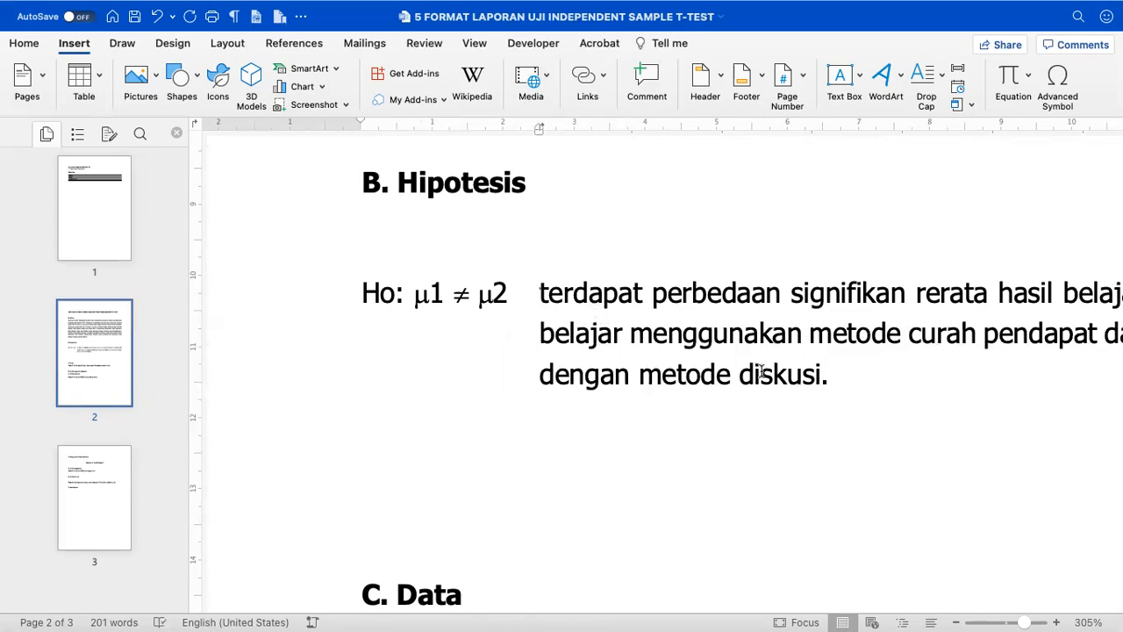
Copy the whole Ho hypothesis paragraph and paste the duplicate below it.
drag(841, 380, 378, 307)
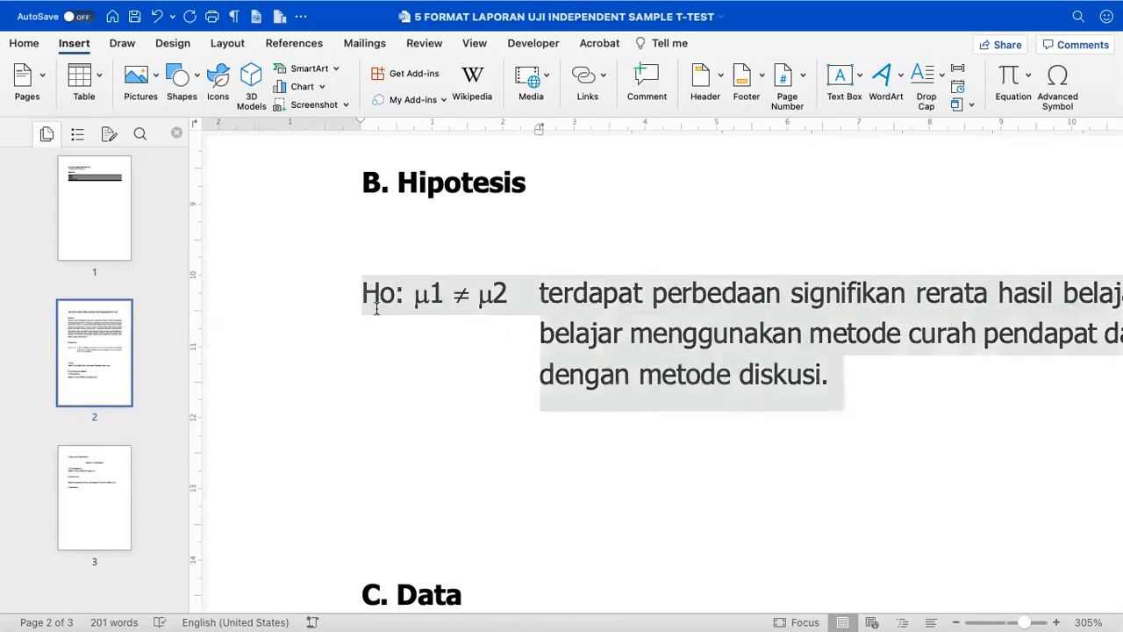
right_click(374, 291)
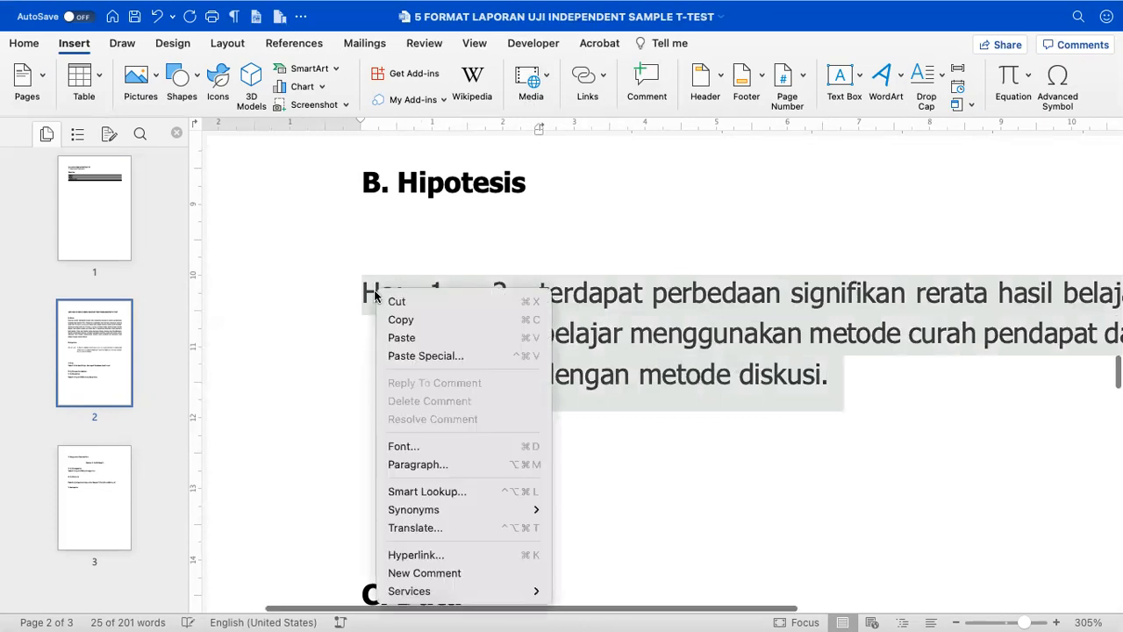
click(395, 321)
click(388, 426)
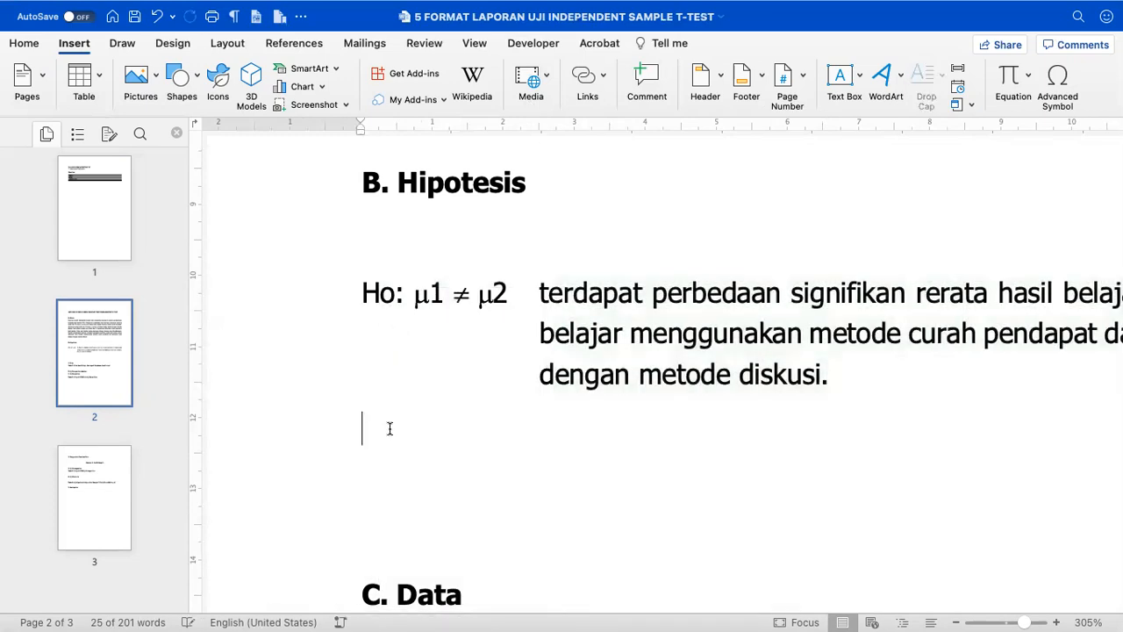
key(Return)
key(super+v)
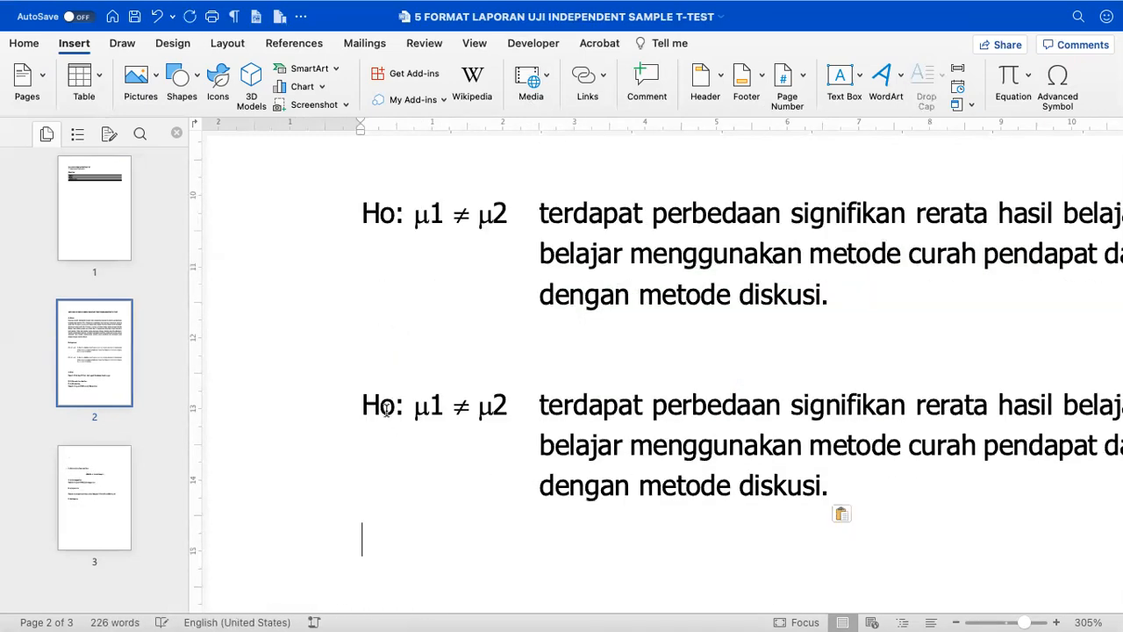
Relabel the duplicated hypothesis as "Ha" and delete the blank line between the two hypotheses.
key(shift+Left)
text(a)
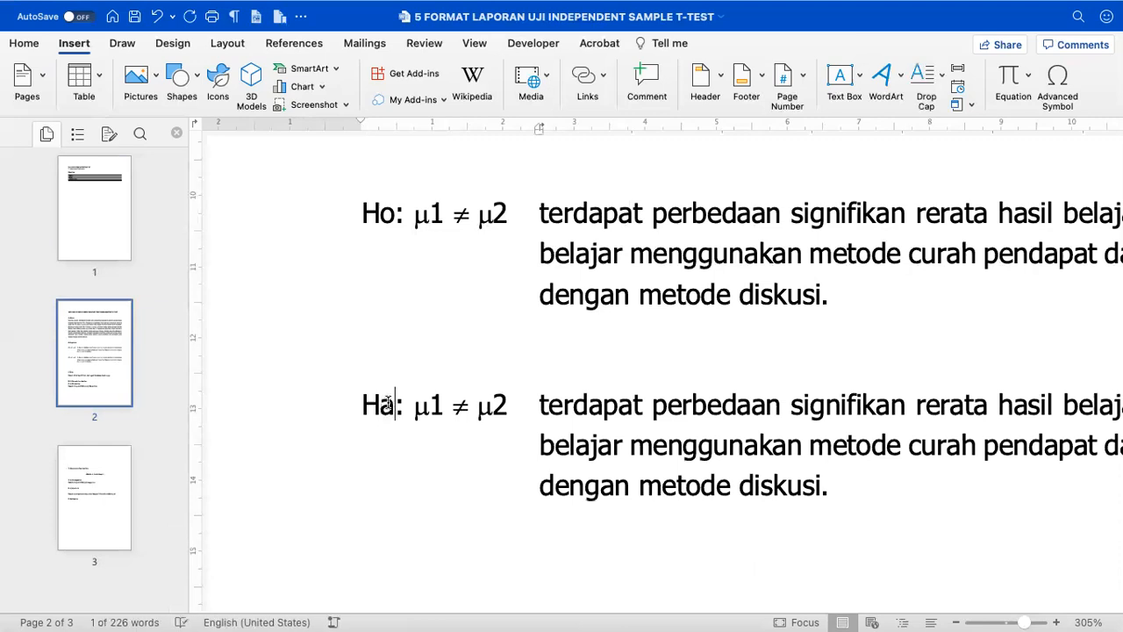
key(BackSpace)
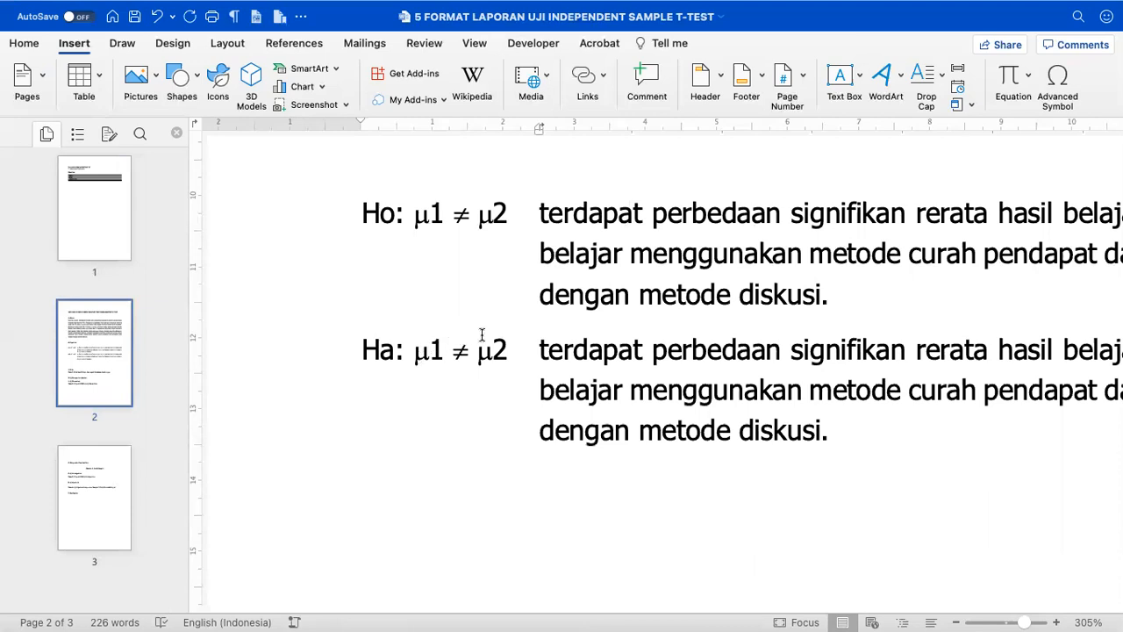
Add the word "tidak" before "terdapat perbedaan" in the Ho statement.
click(527, 218)
text(tidak)
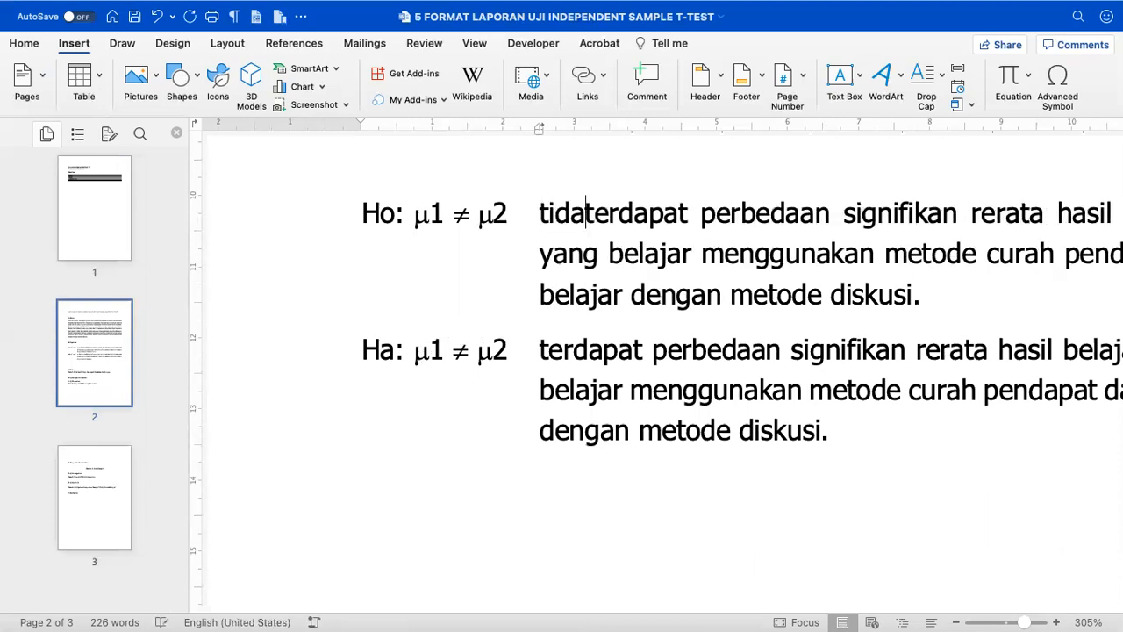
drag(538, 215, 653, 216)
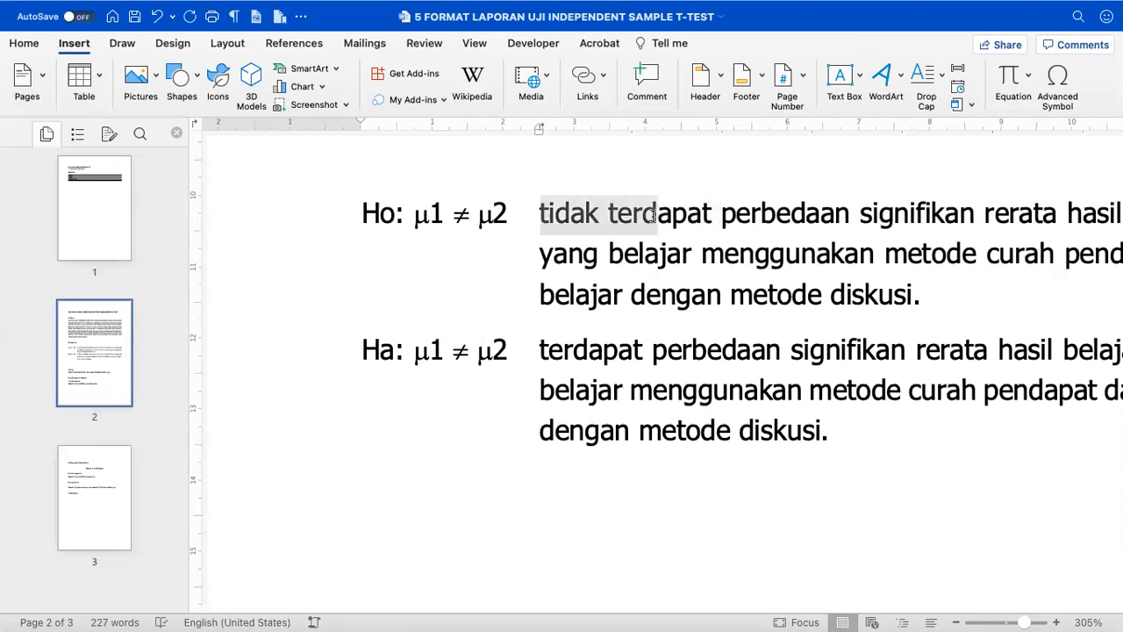
Replace the ≠ symbol with = in the Ho formula, keeping ≠ in the Ha formula.
click(461, 216)
double_click(461, 217)
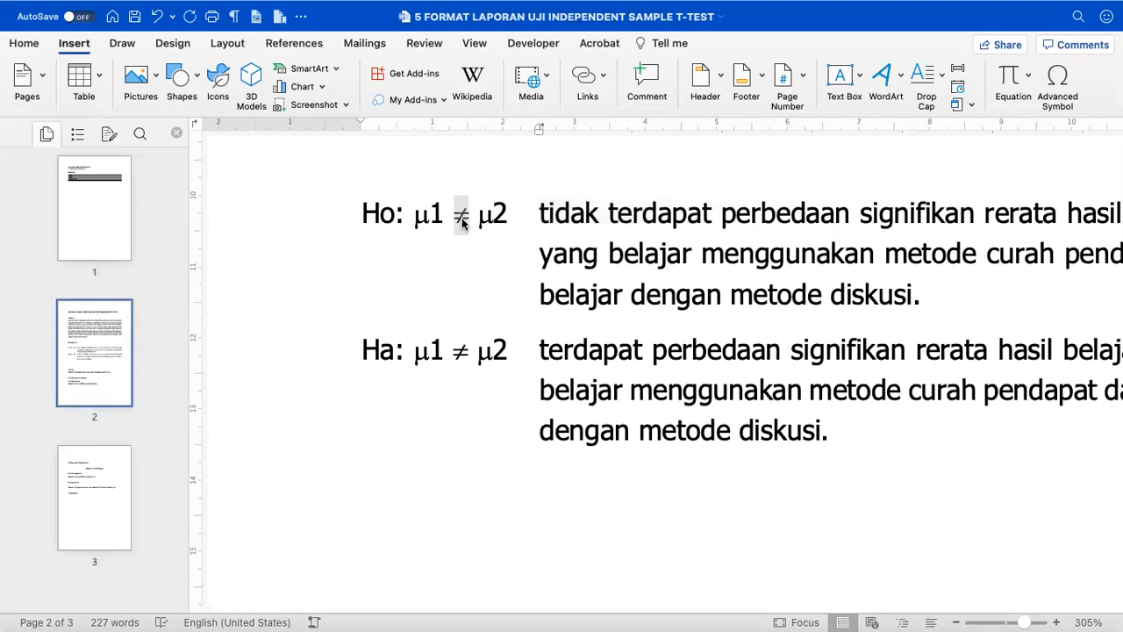
click(462, 222)
double_click(559, 211)
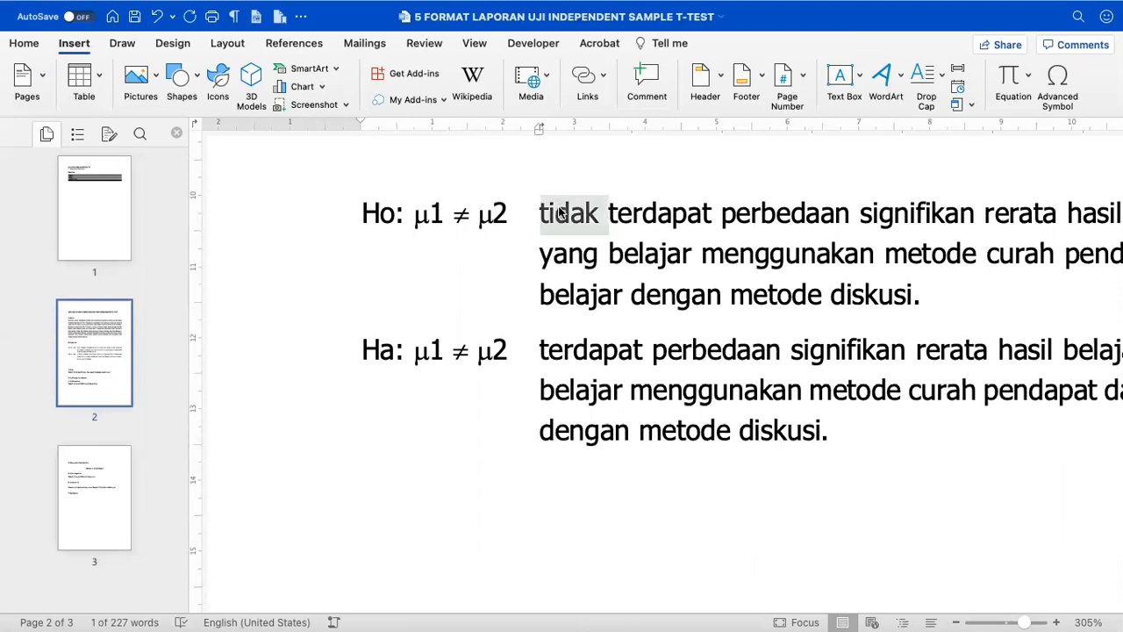
click(470, 218)
key(BackSpace)
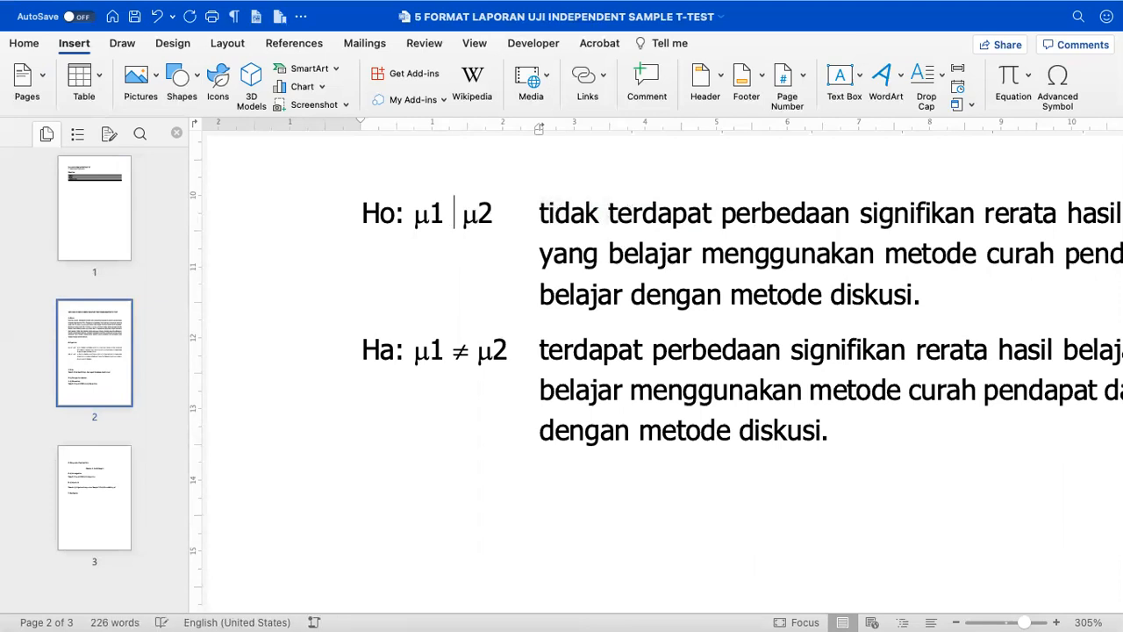
text(=)
key(Down)
key(Down)
key(Down)
key(Left)
key(shift+Left)
key(Right)
key(Right)
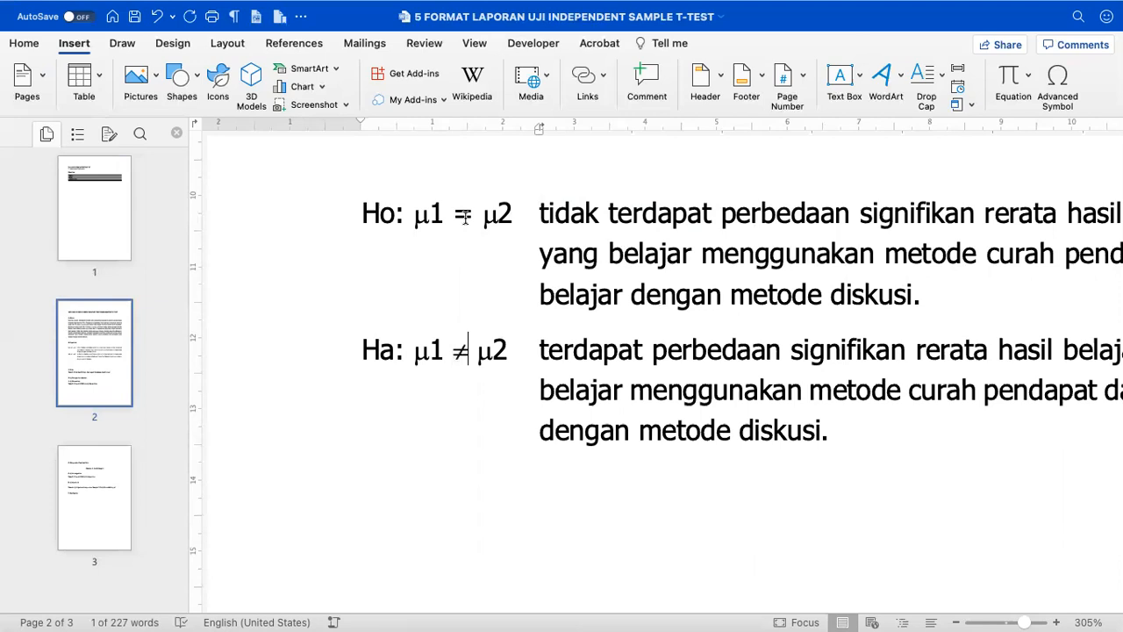
Colour the phrase "terdapat perbedaan" in the Ha statement red.
scroll(464, 217, down, 1)
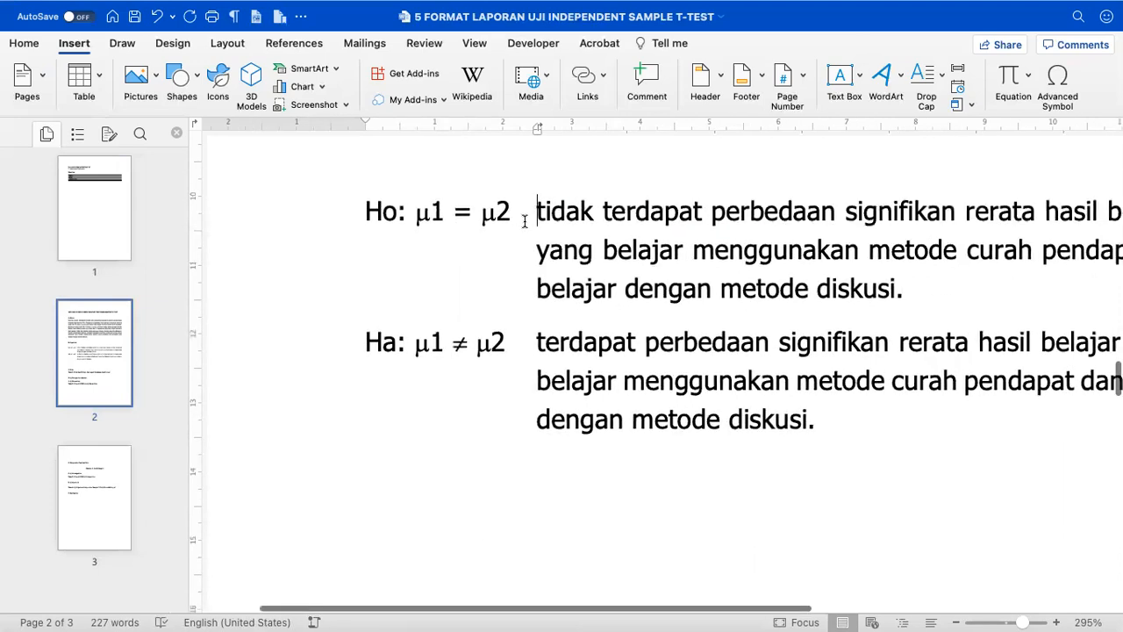
drag(536, 211, 787, 218)
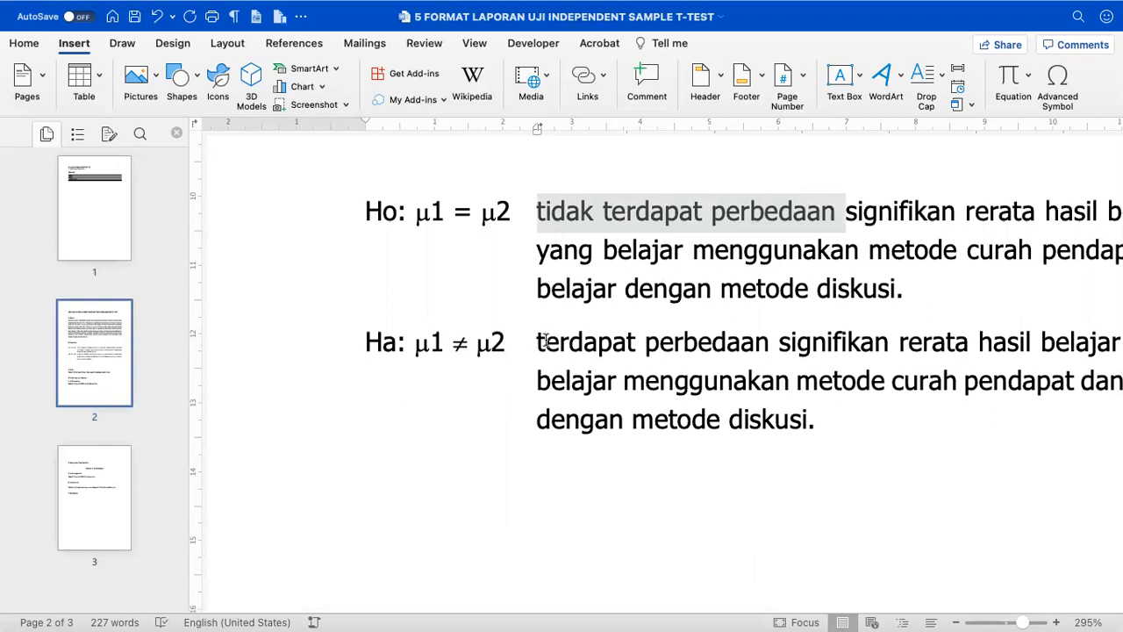
drag(544, 340, 693, 344)
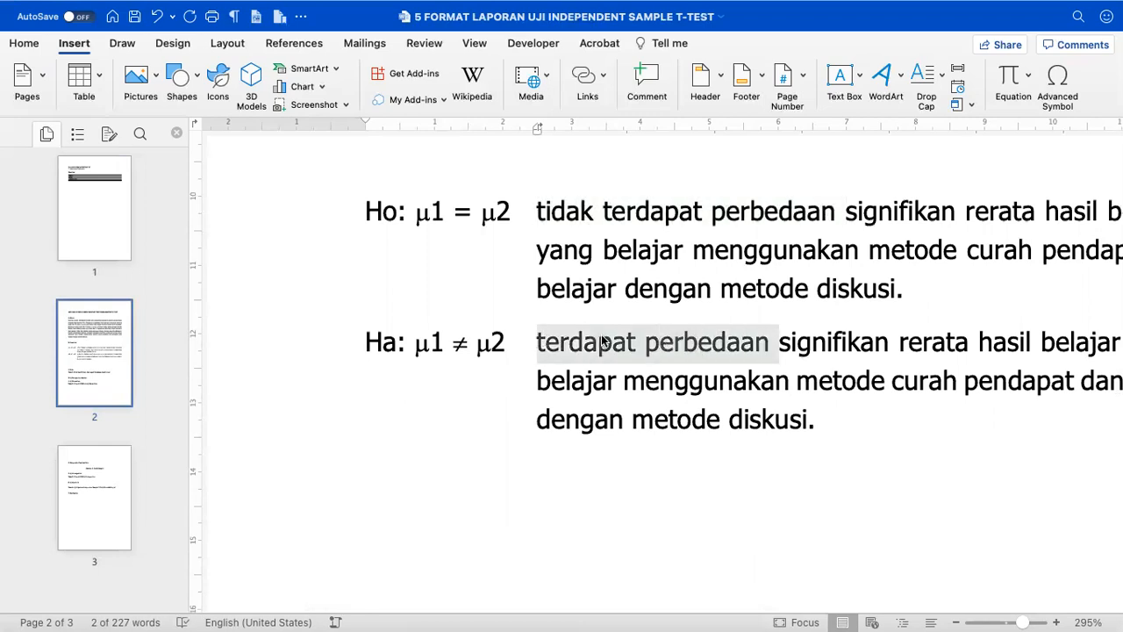
click(30, 43)
click(307, 99)
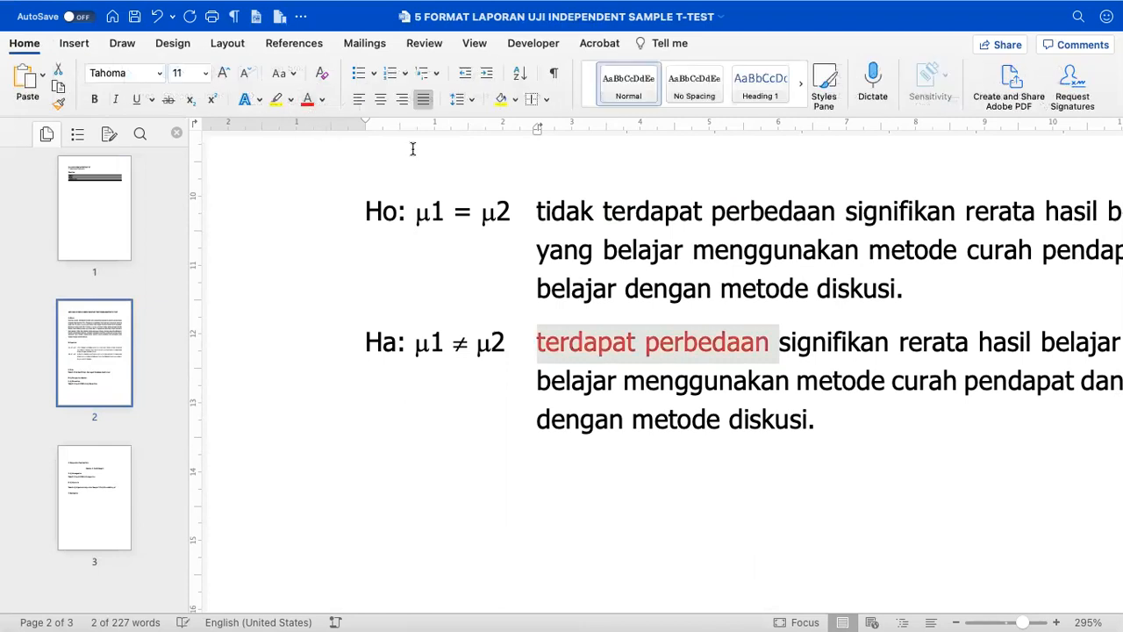
Colour the phrase "tidak terdapat perbedaan" in the Ho statement red.
drag(537, 211, 764, 227)
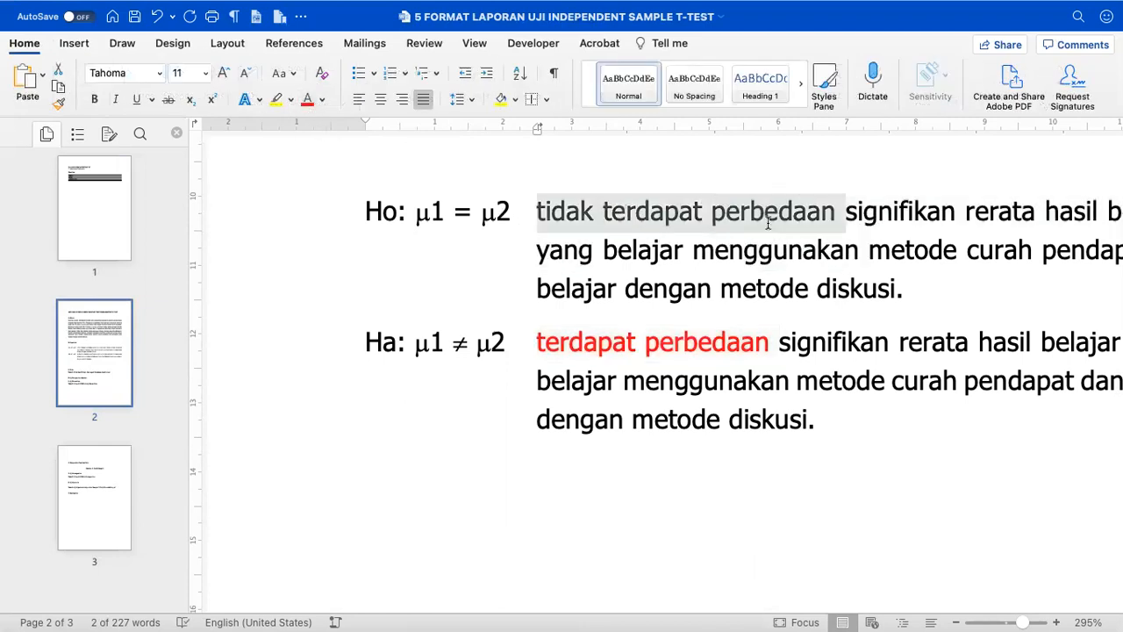
click(307, 100)
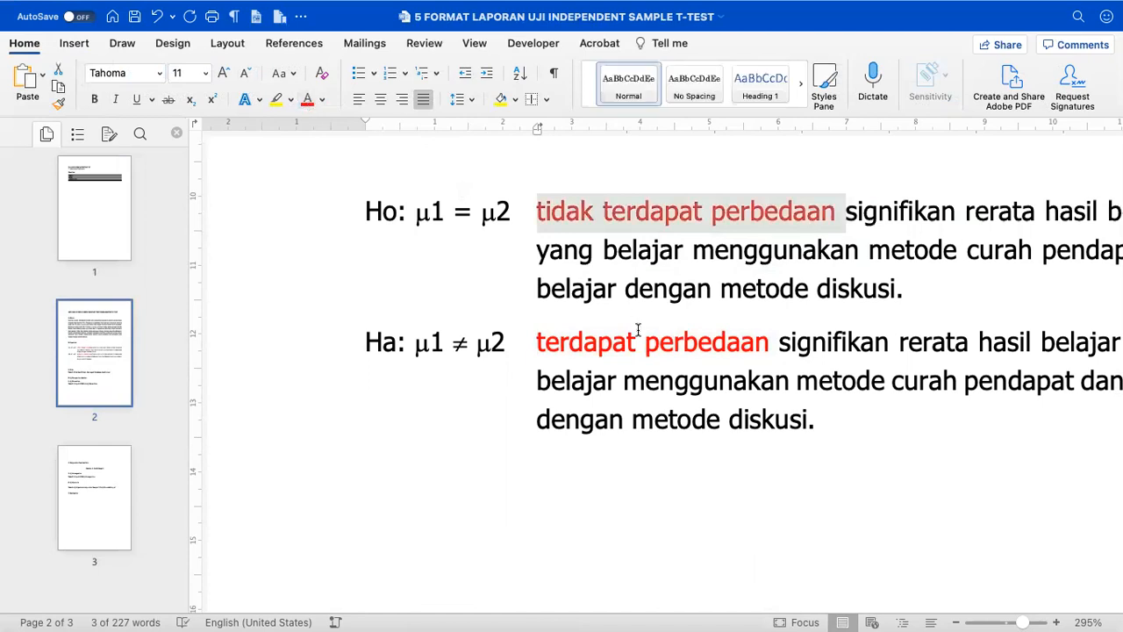
click(655, 297)
scroll(656, 295, down, 5)
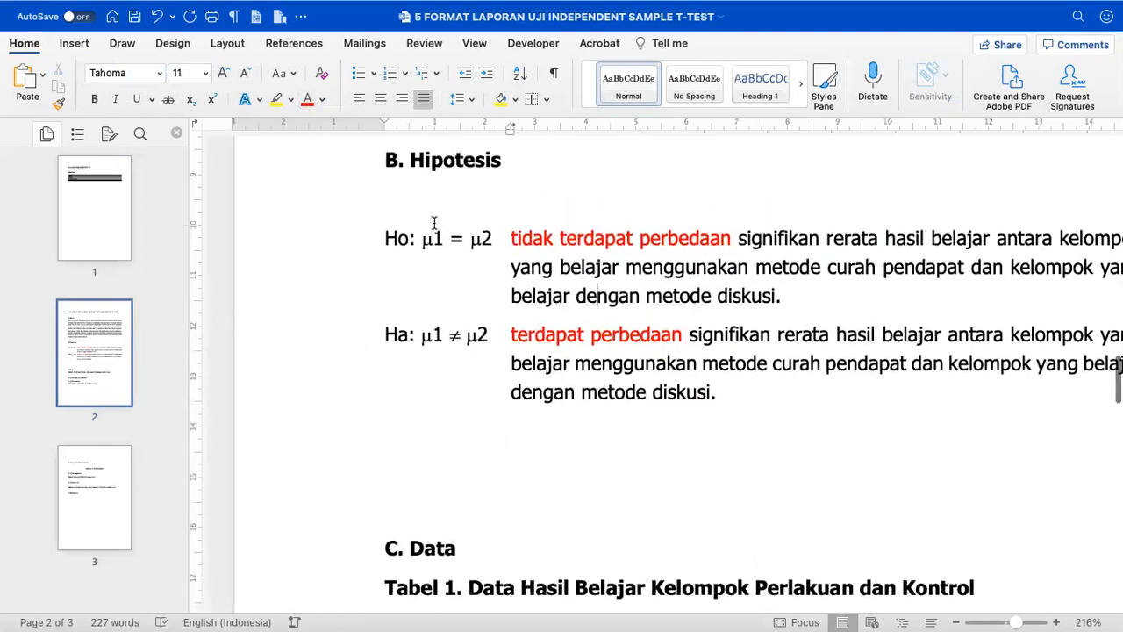
Delete the blank line between the "B. Hipotesis" heading and the Ho statement.
click(433, 223)
key(BackSpace)
scroll(658, 351, up, 2)
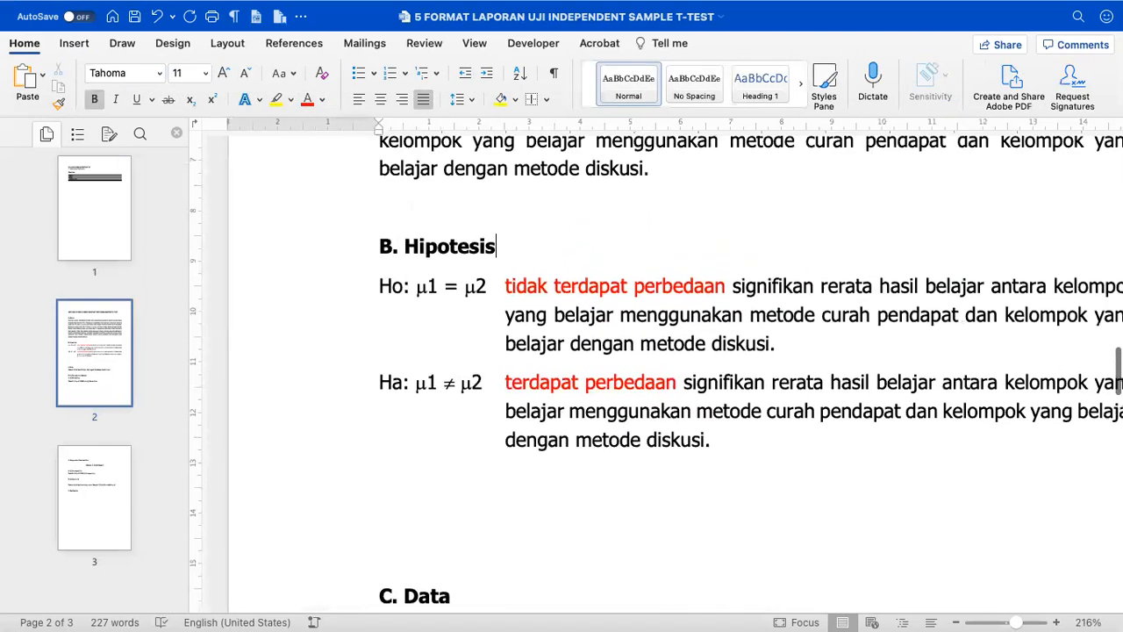
scroll(572, 202, up, 3)
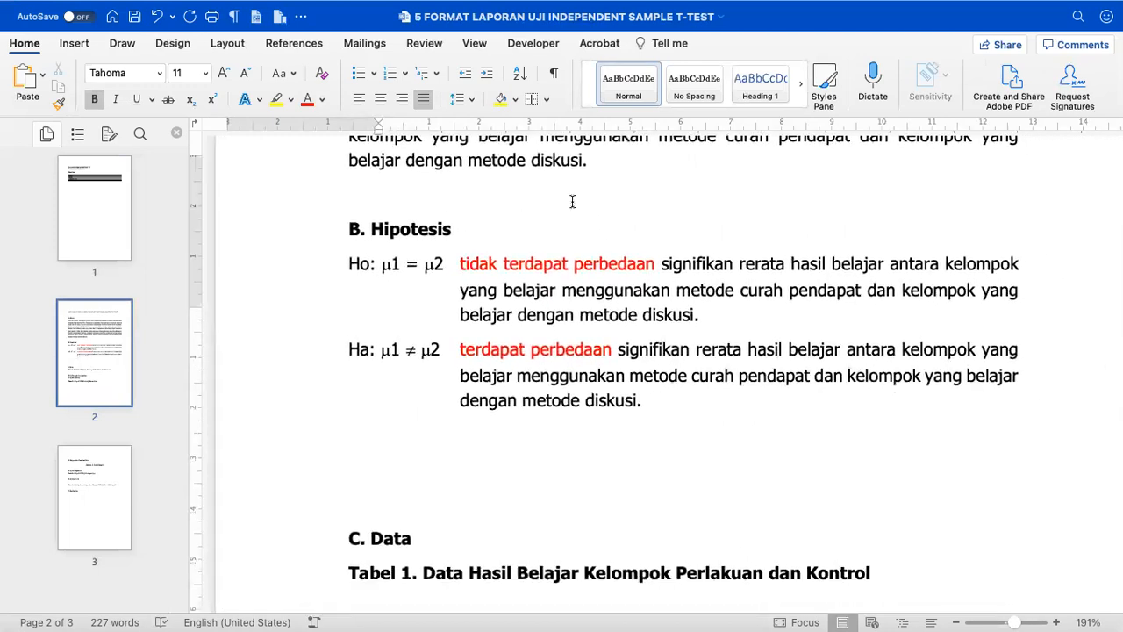
drag(328, 286, 629, 425)
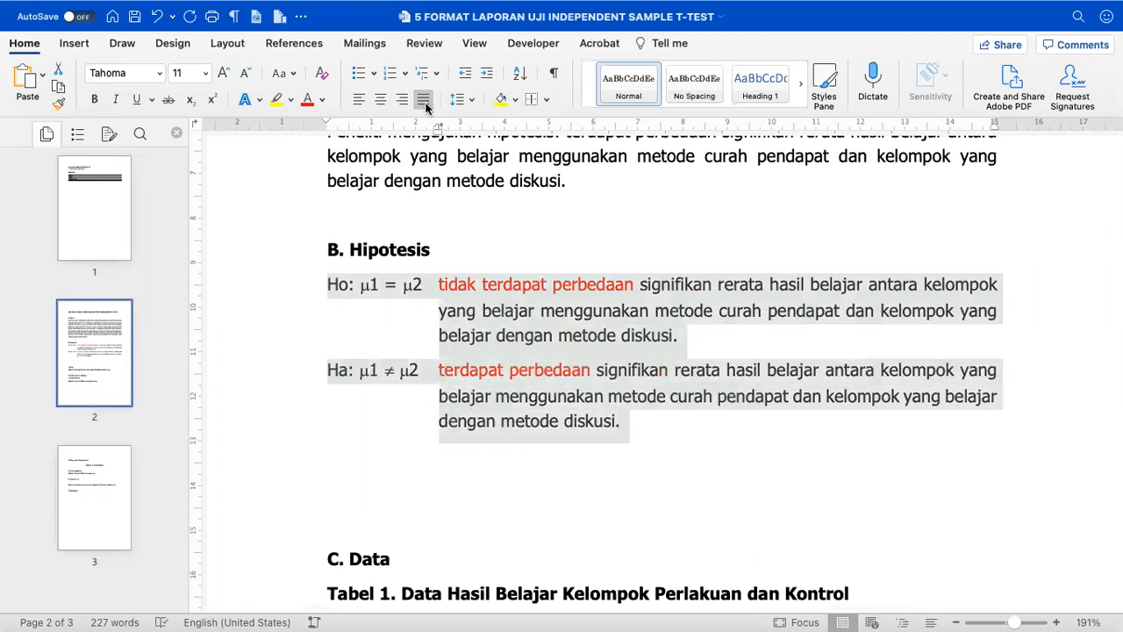
click(686, 360)
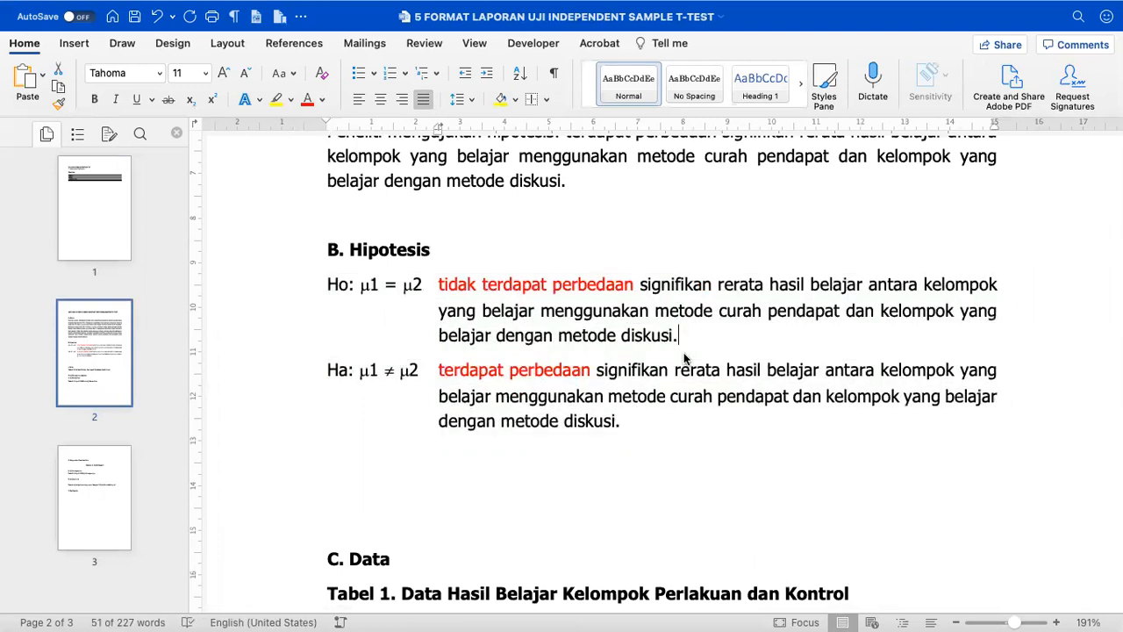
Remove the surplus blank lines above the "C. Data" heading, keeping one between it and the Ha statement.
scroll(632, 395, down, 3)
click(517, 482)
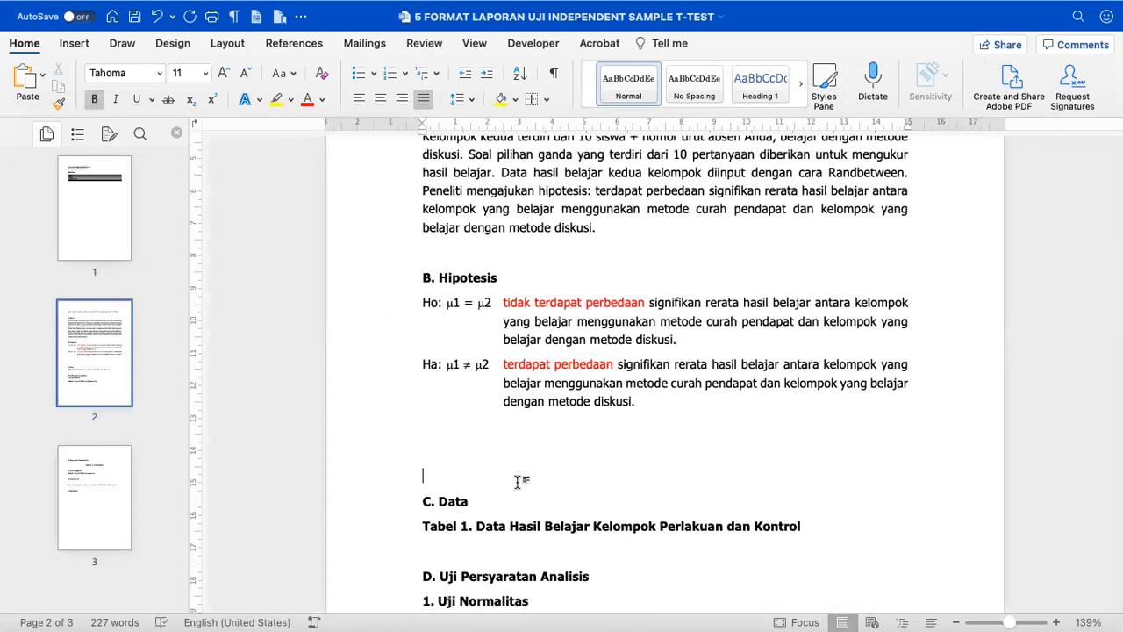
key(BackSpace)
key(BackSpace)
key(BackSpace)
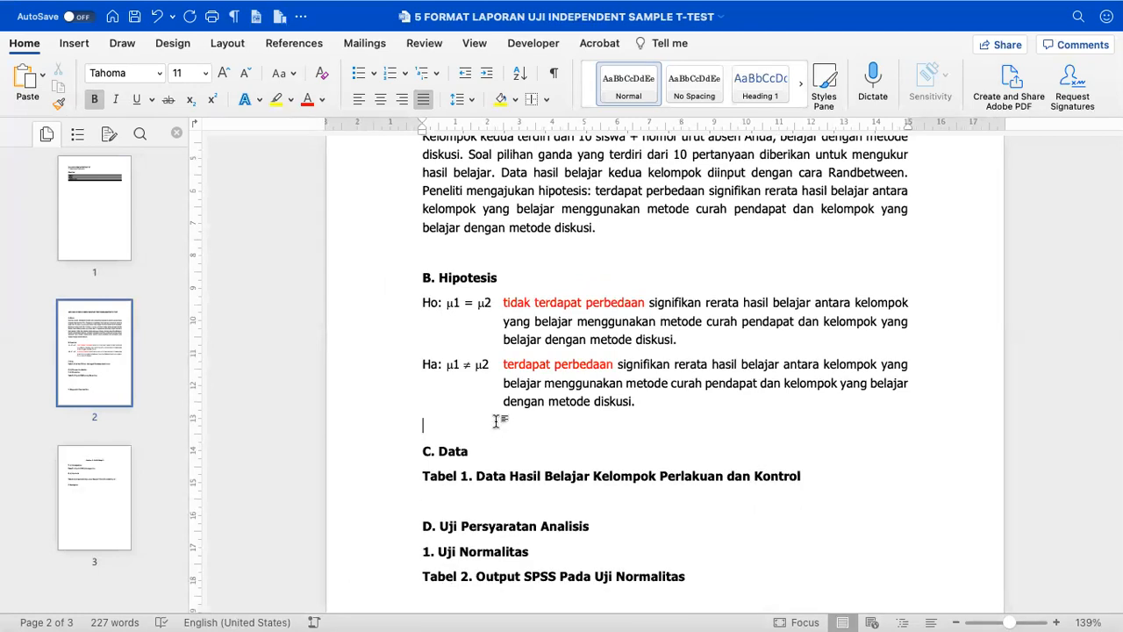
Switch to Excel and copy the HASIL BELAJAR, KELOMPOK and METODE table with its headers, cells AC11:AE35.
key(super+Tab)
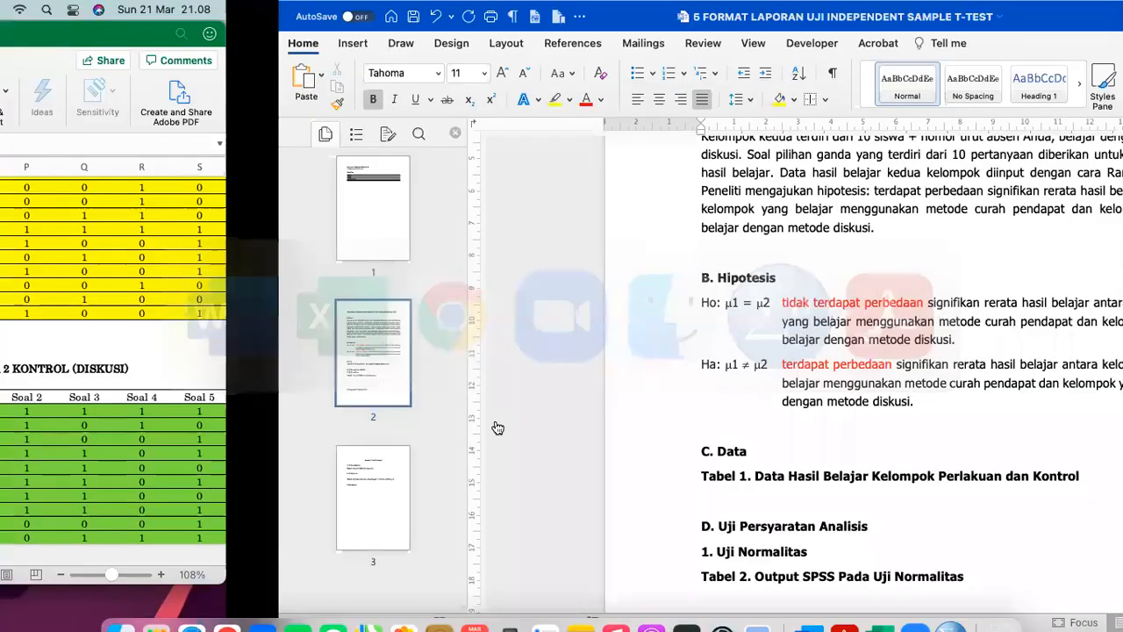
scroll(495, 420, right, 5)
scroll(494, 425, right, 5)
scroll(494, 426, up, 3)
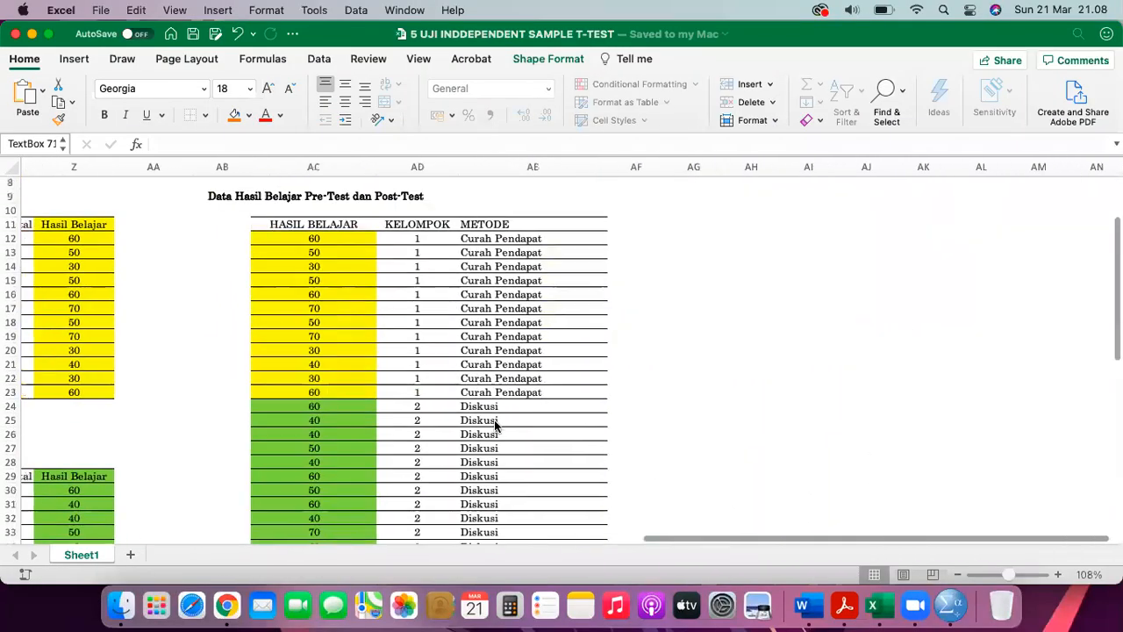
drag(218, 286, 394, 413)
scroll(393, 414, down, 5)
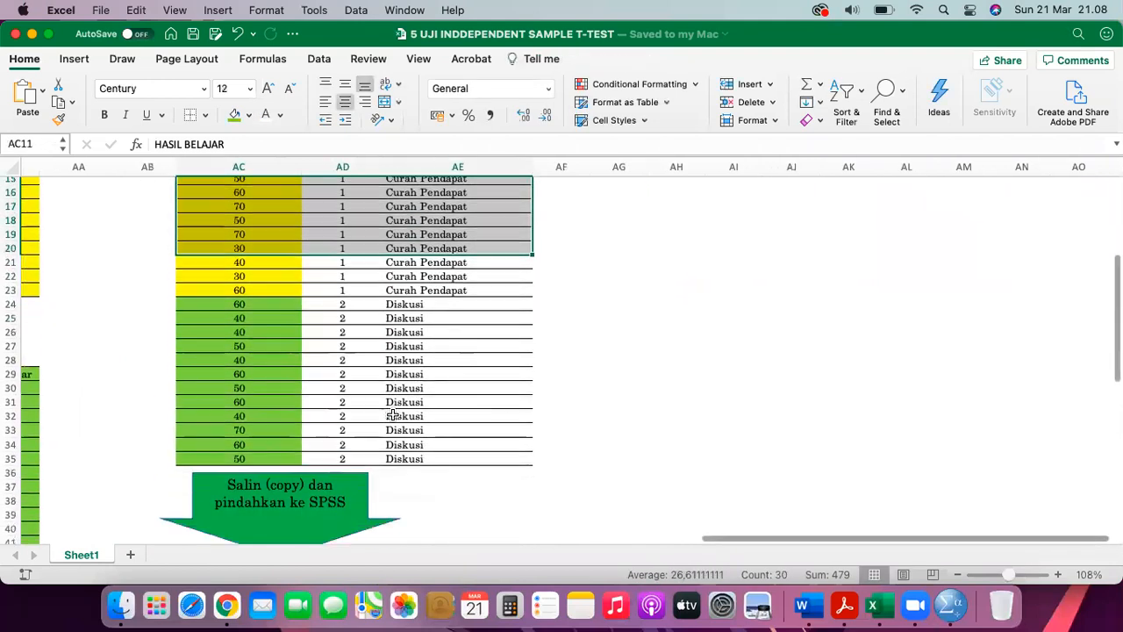
shift+click(430, 410)
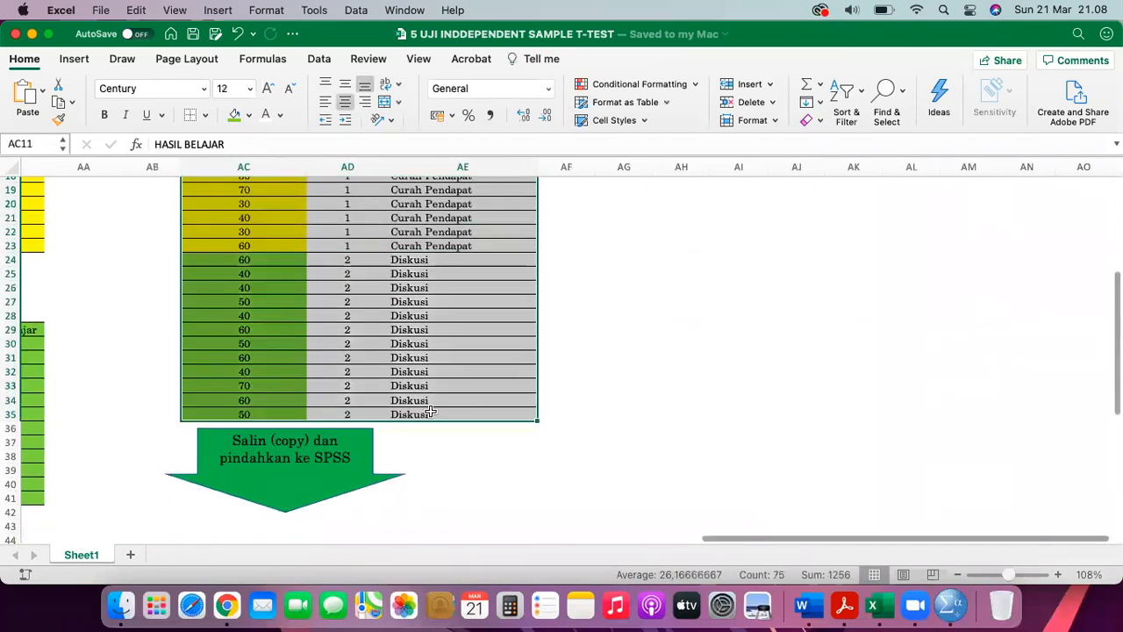
right_click(236, 230)
click(265, 227)
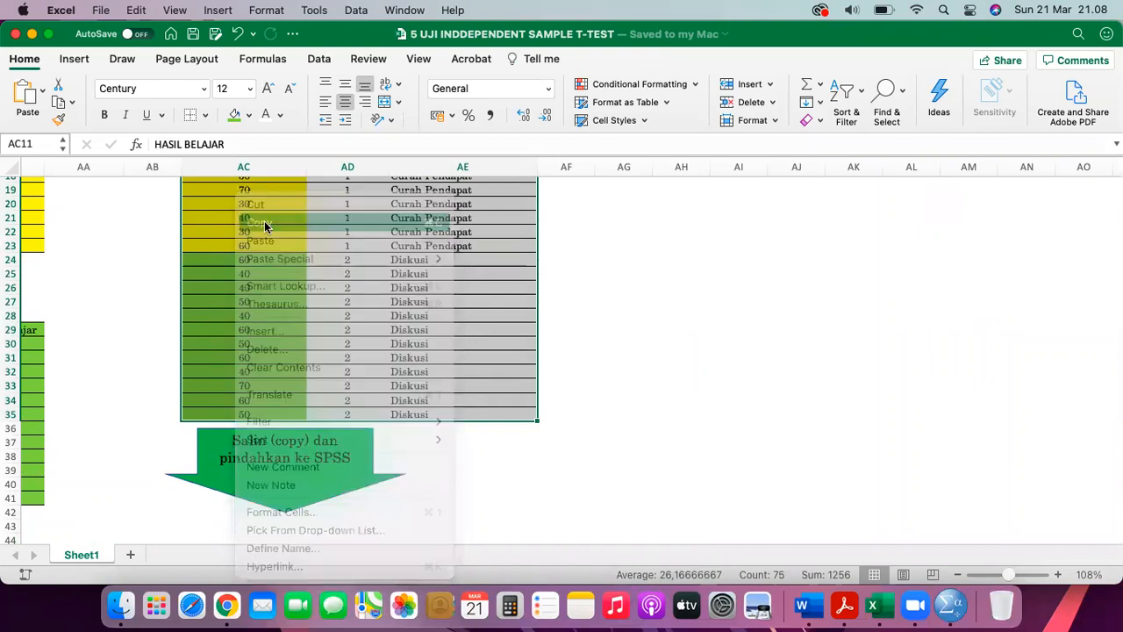
scroll(273, 228, up, 8)
scroll(562, 390, down, 2)
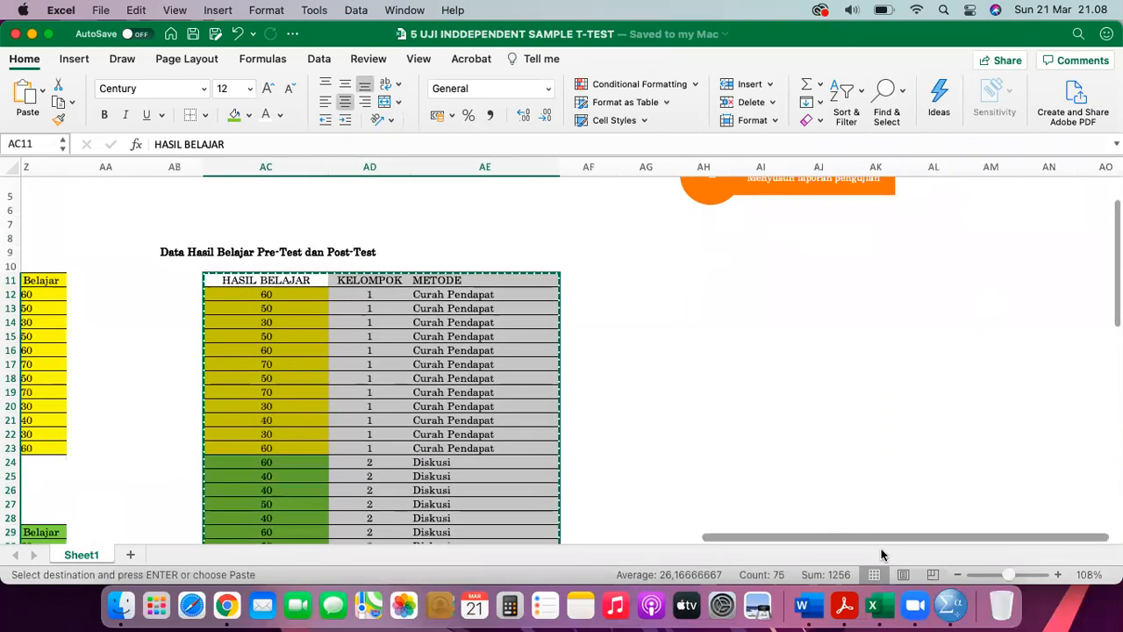
Switch to Word and add several blank lines between the Tabel 1 caption and the "D. Uji Persyaratan Analisis" heading.
click(804, 606)
scroll(577, 406, down, 3)
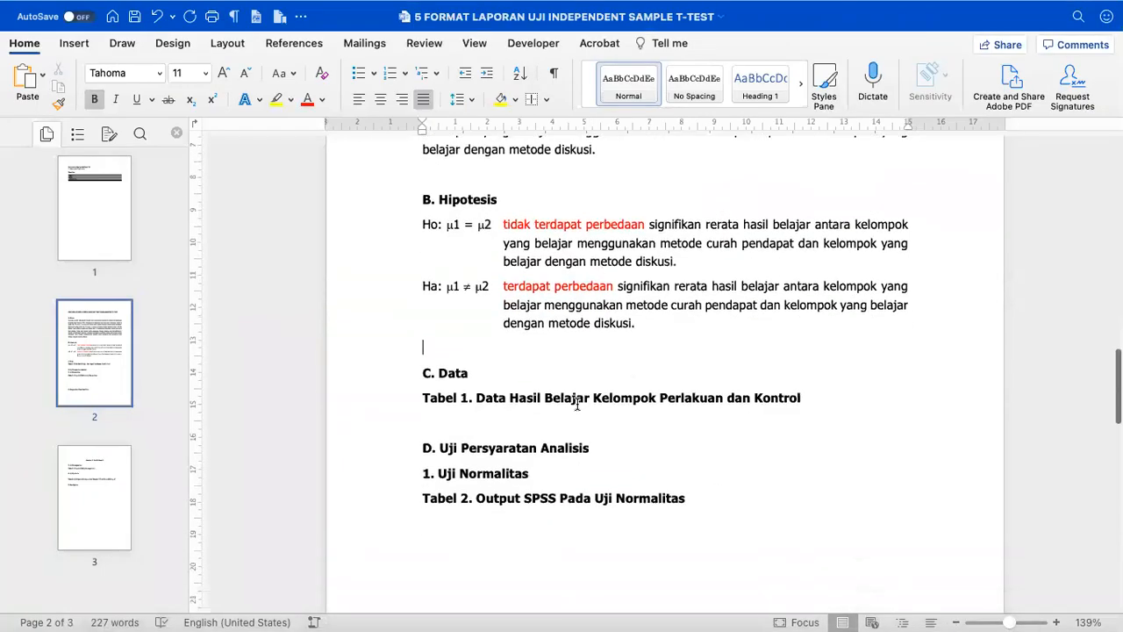
click(474, 397)
key(Return)
key(Return)
key(Return)
key(Return)
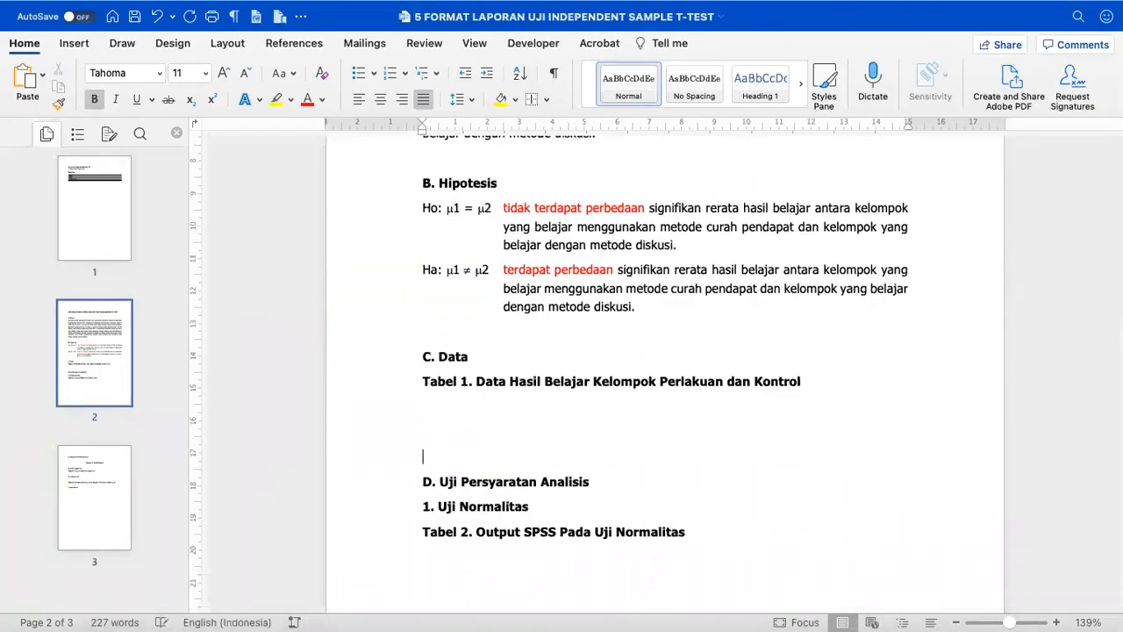
scroll(449, 391, down, 2)
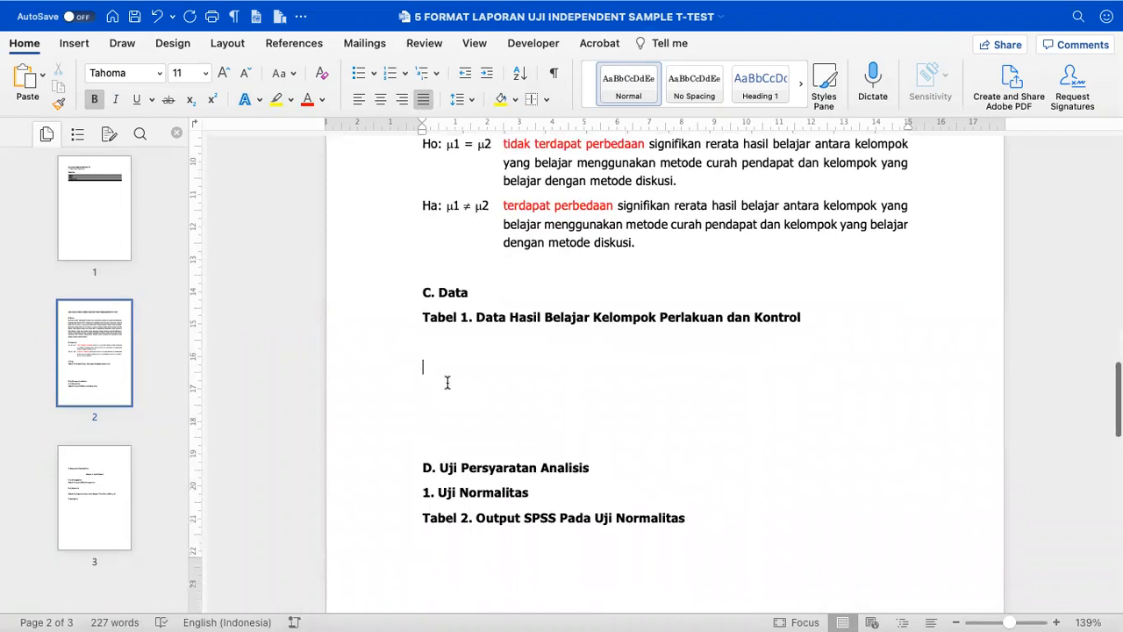
Paste the copied data table under the Tabel 1 caption and delete the blank line between caption and table.
key(cmd+v)
scroll(447, 381, up, 10)
scroll(446, 382, up, 10)
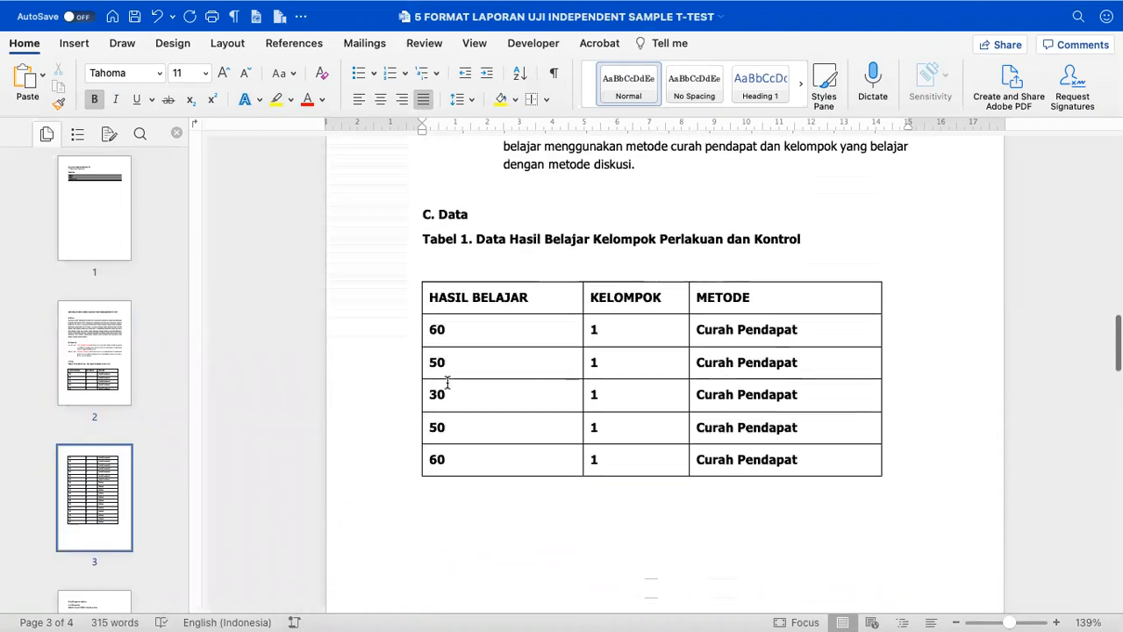
click(444, 292)
key(BackSpace)
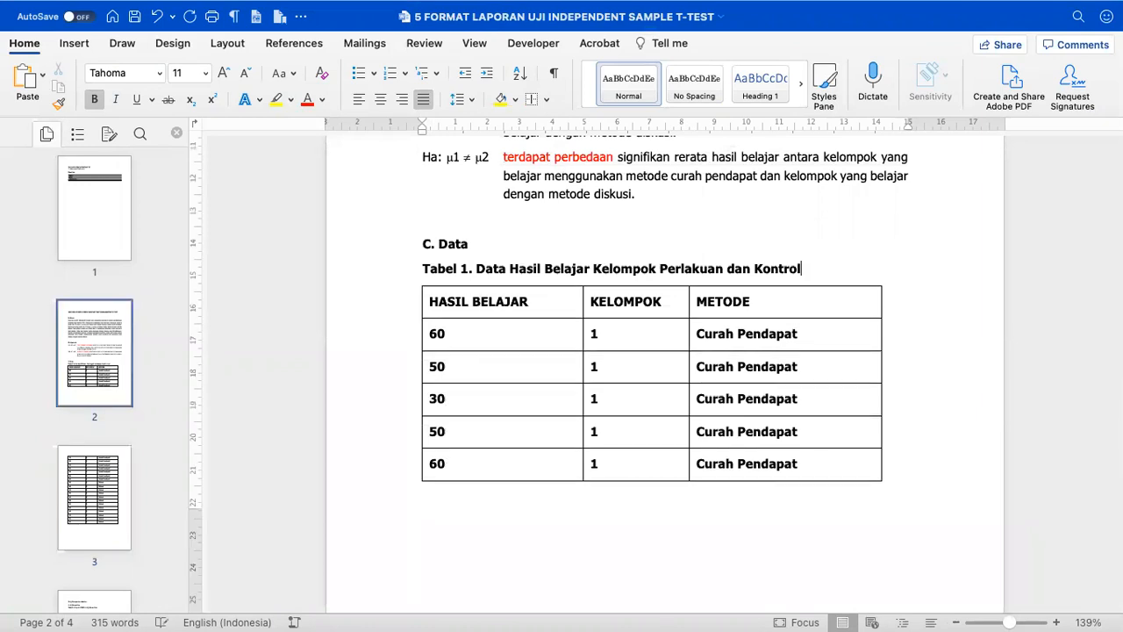
Reduce the paragraph spacing before and after by one increment throughout the Tabel 1 data table.
mouse_move(432, 294)
click(417, 285)
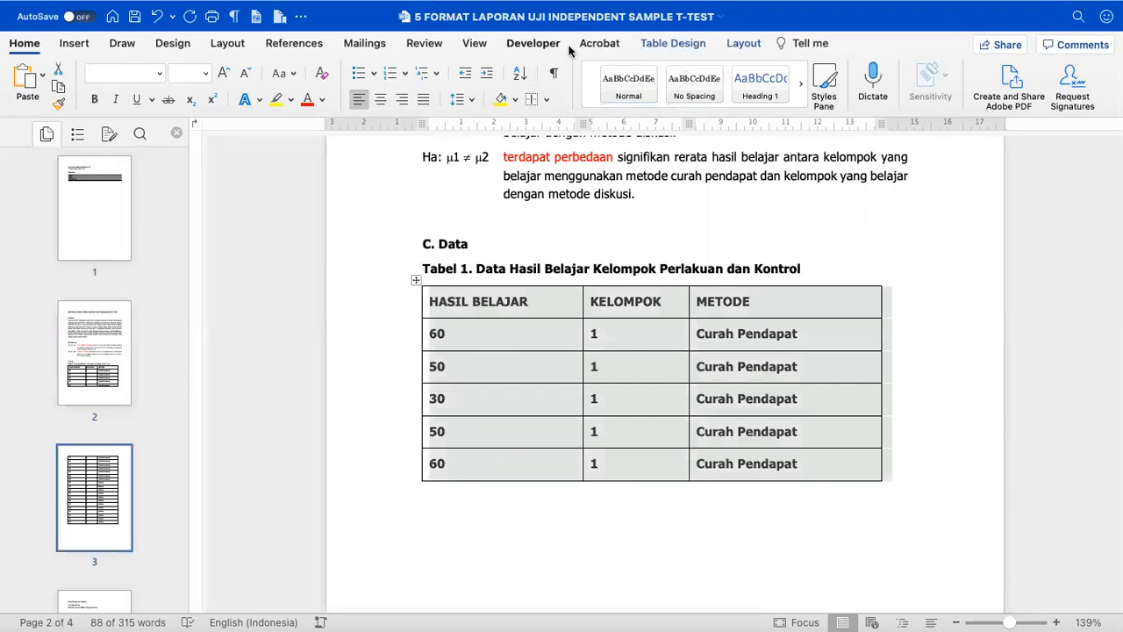
click(227, 43)
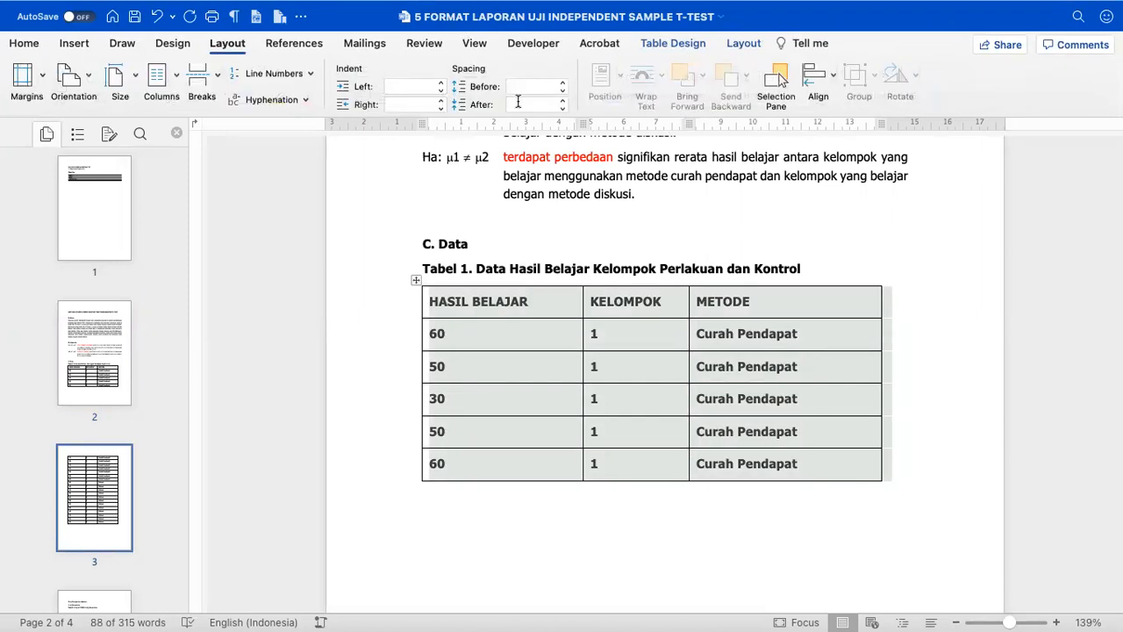
click(562, 93)
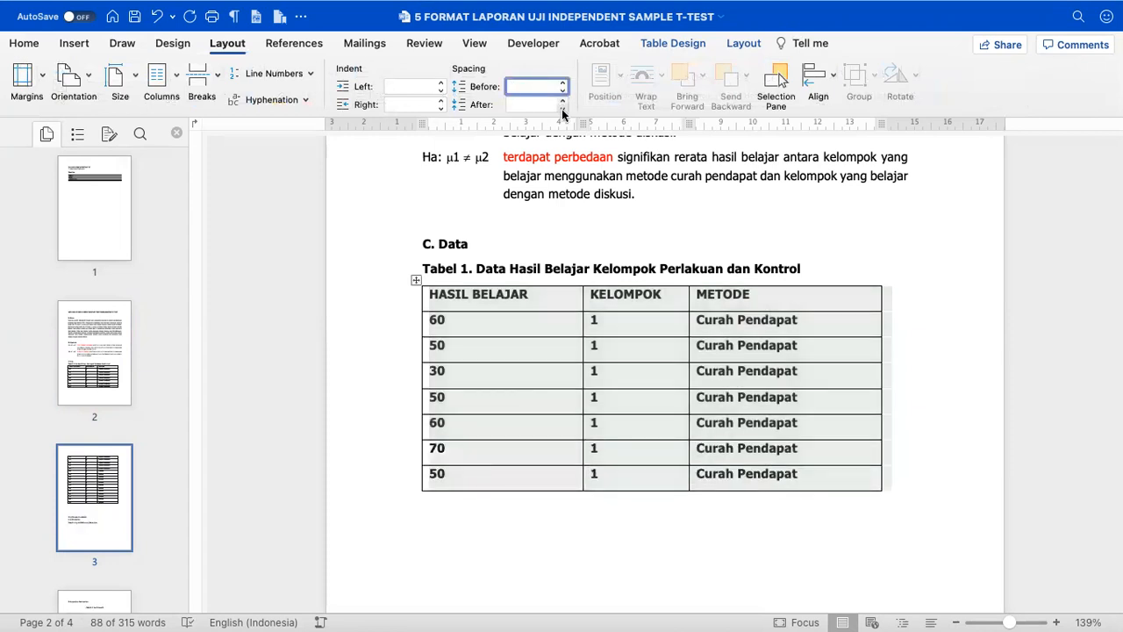
click(562, 109)
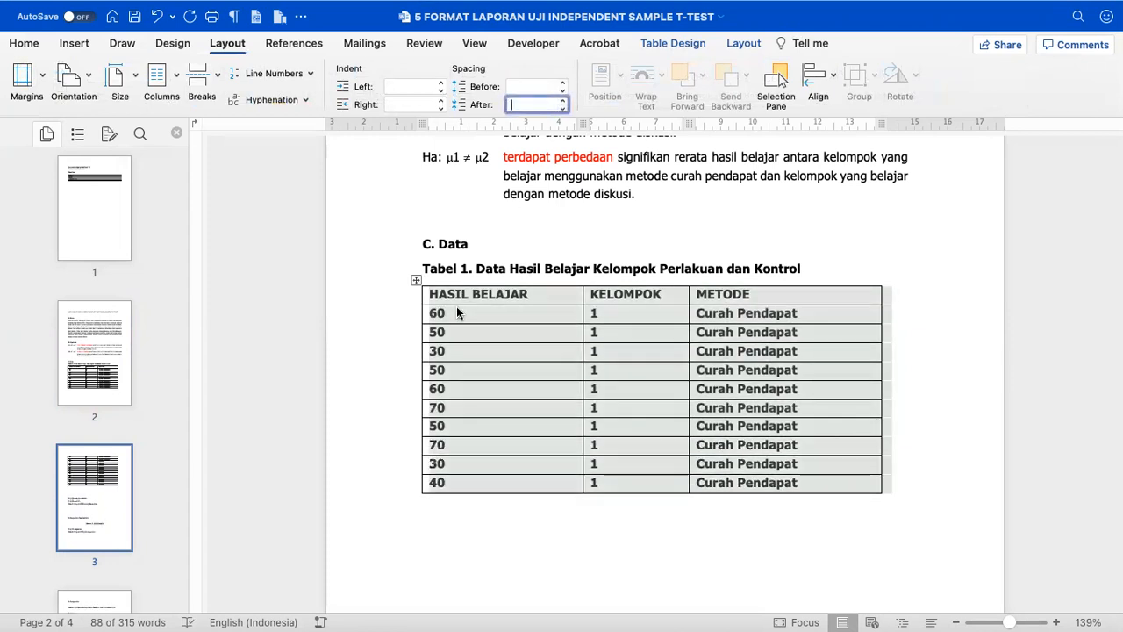
Set the paragraph spacing before and after in the whole Tabel 1 data table to 0.
right_click(713, 298)
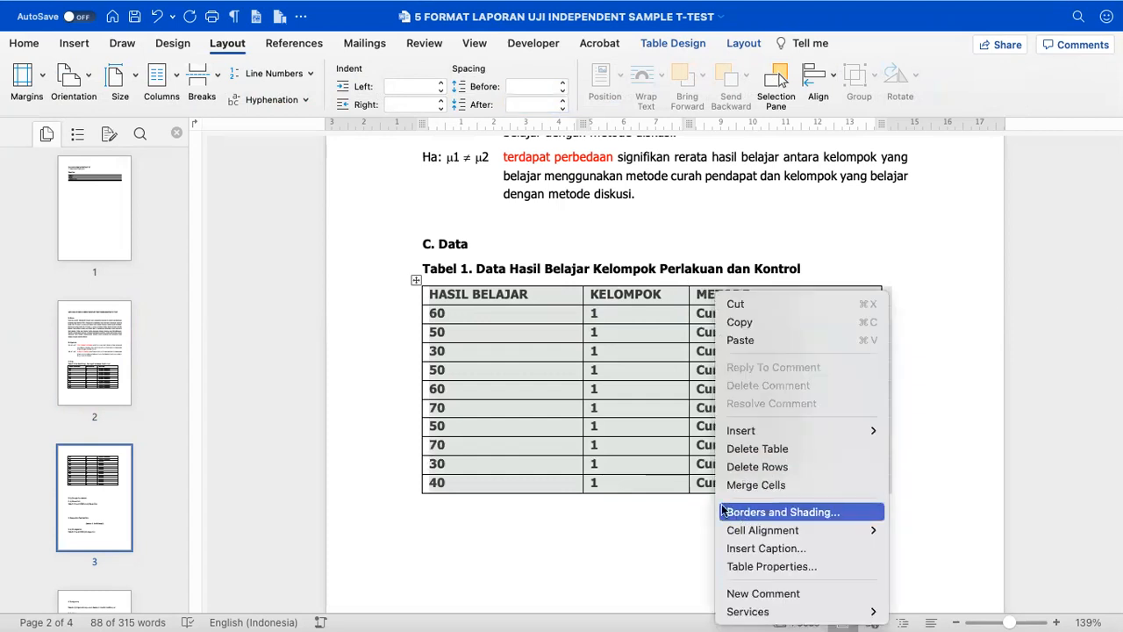
click(635, 443)
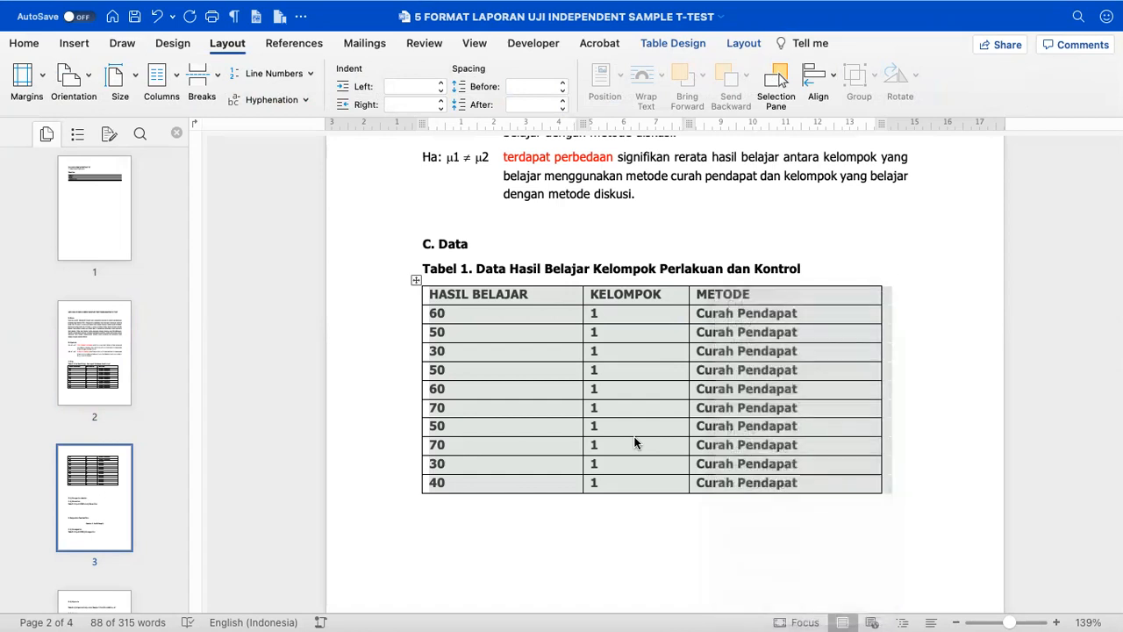
click(539, 87)
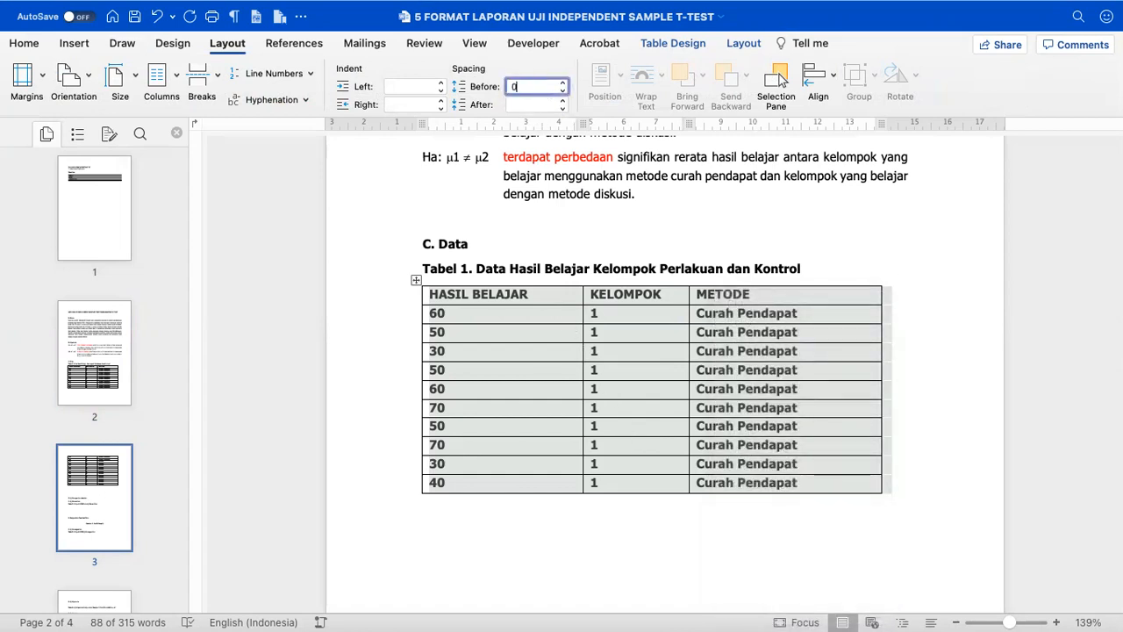
click(526, 105)
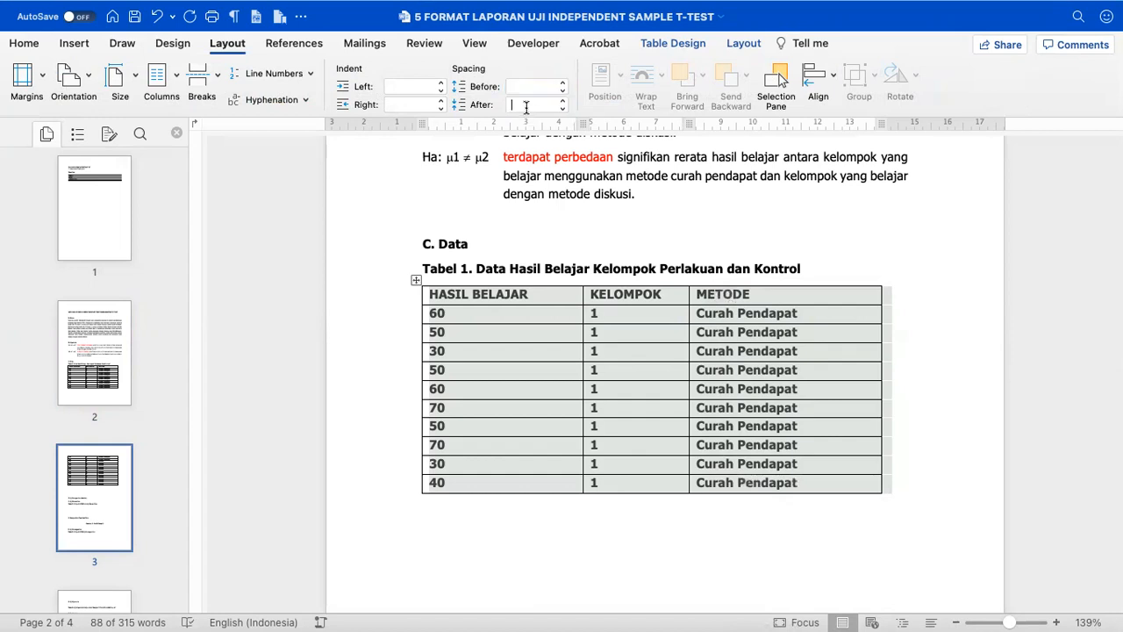
text(0)
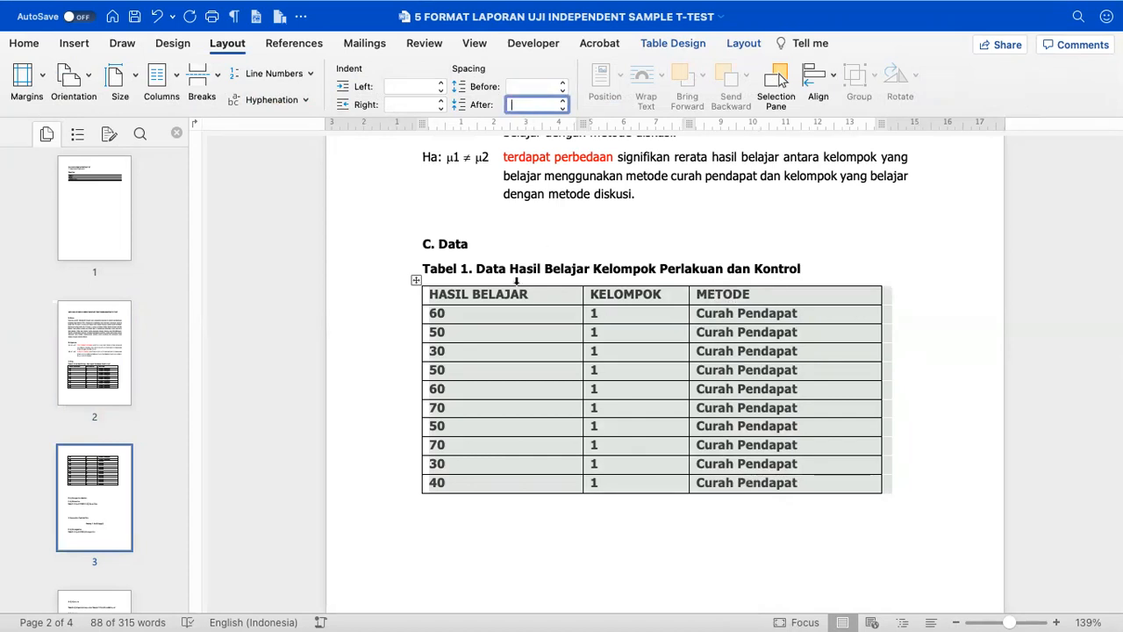
click(505, 276)
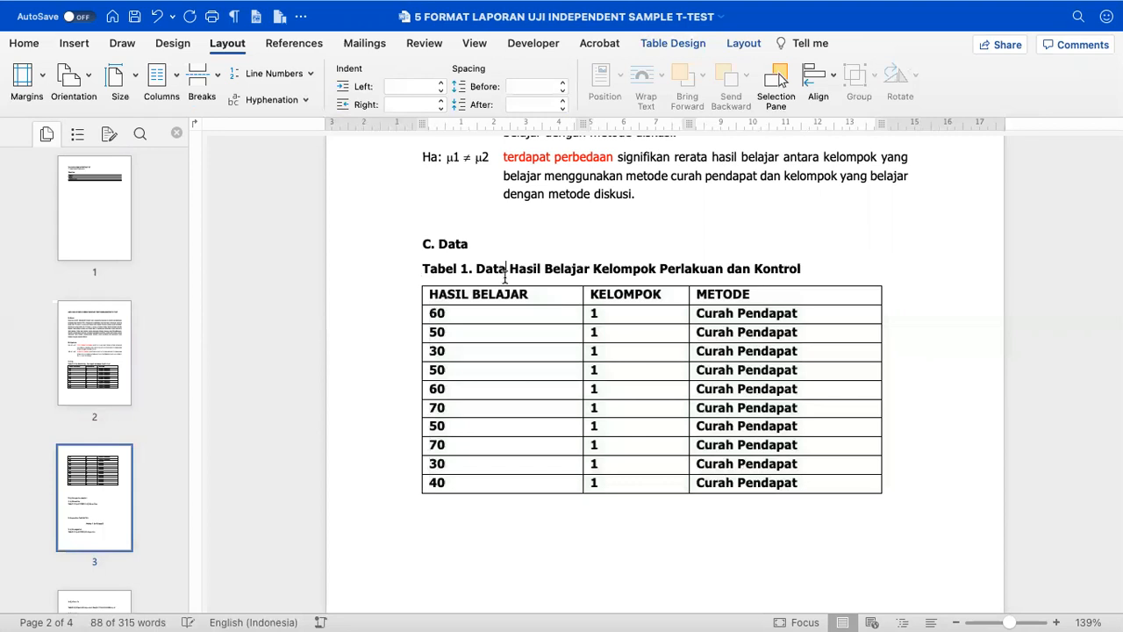
click(416, 284)
click(527, 264)
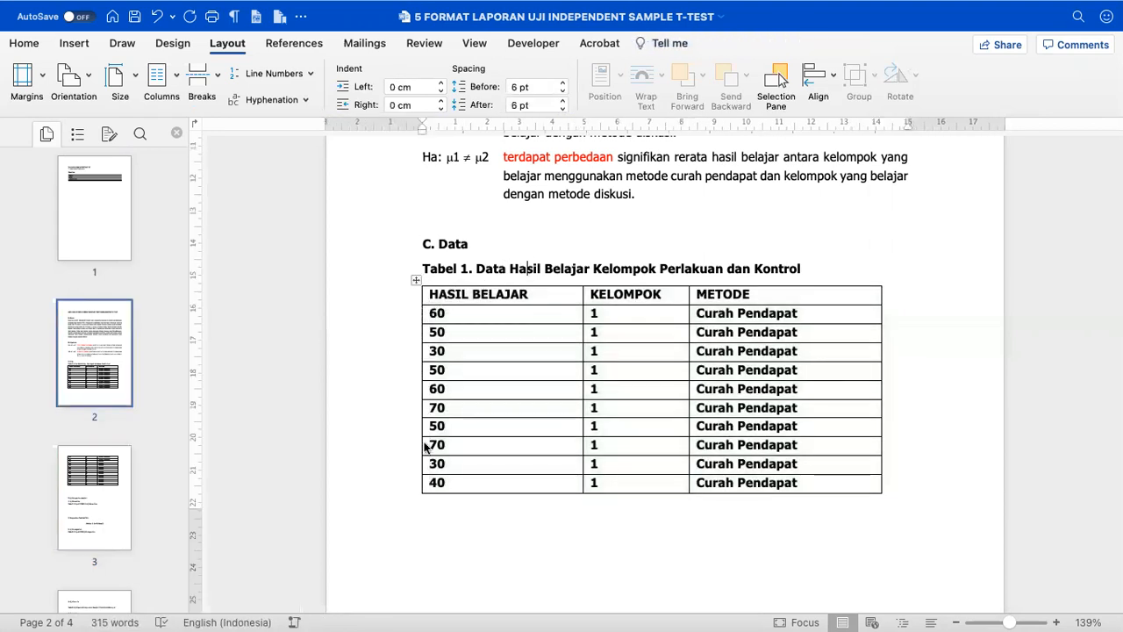
Remove the inside vertical borders from the whole Tabel 1 data table.
click(414, 290)
click(416, 281)
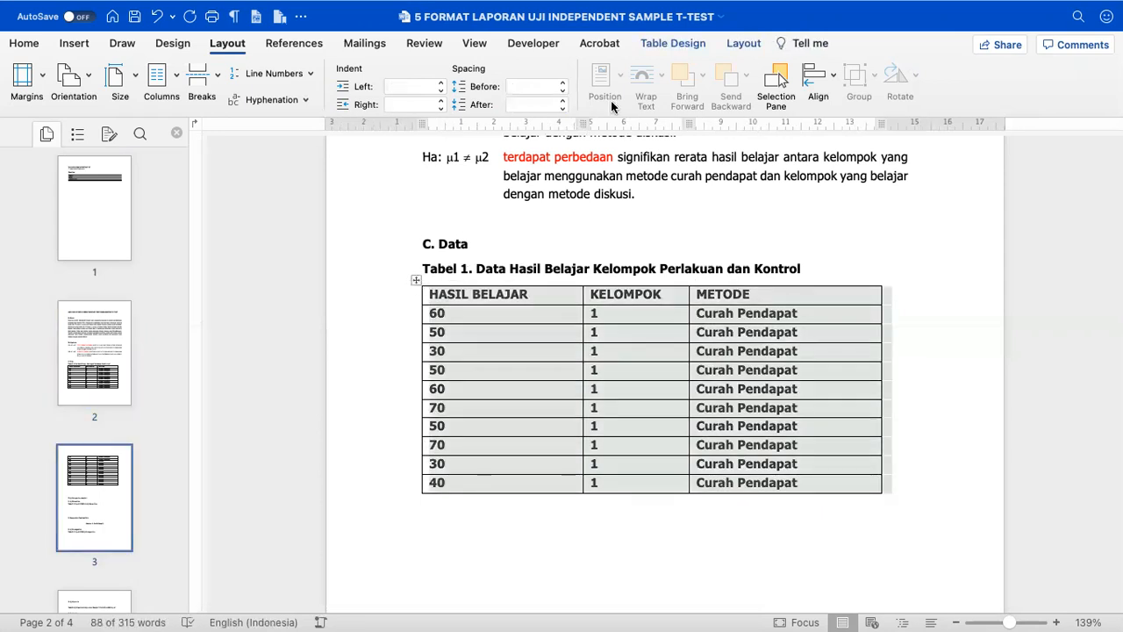
click(660, 44)
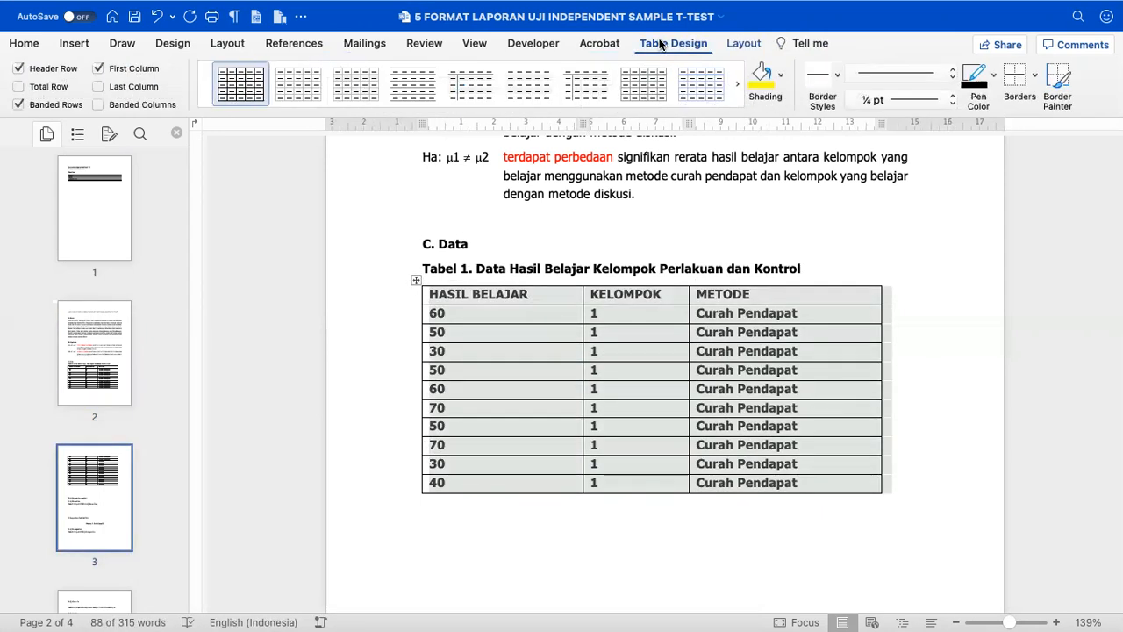
click(1033, 79)
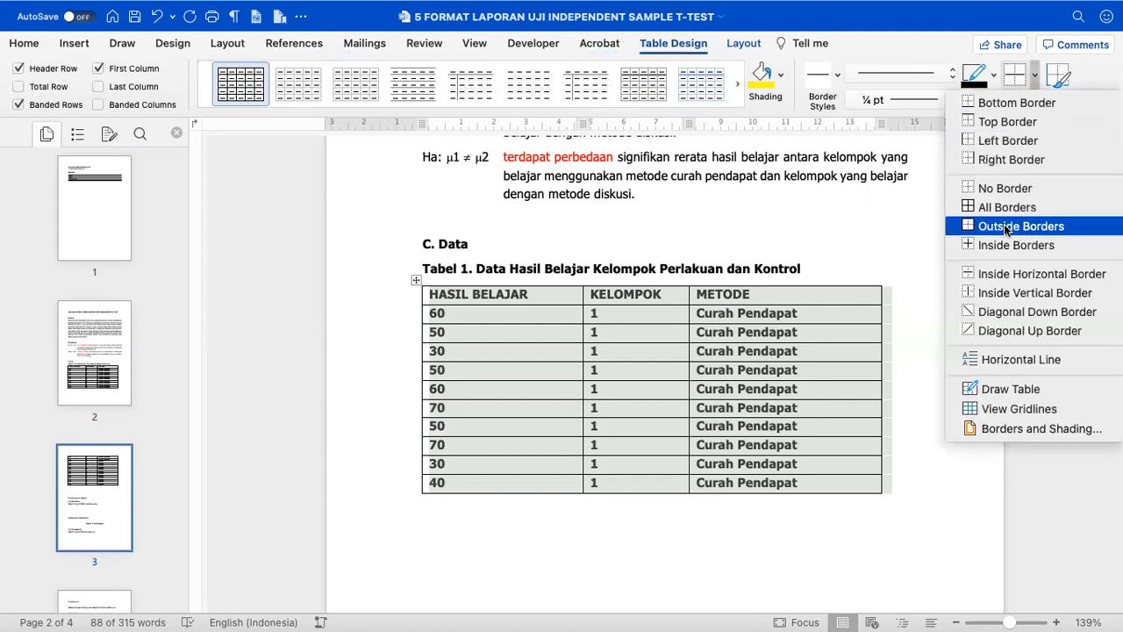
click(1006, 292)
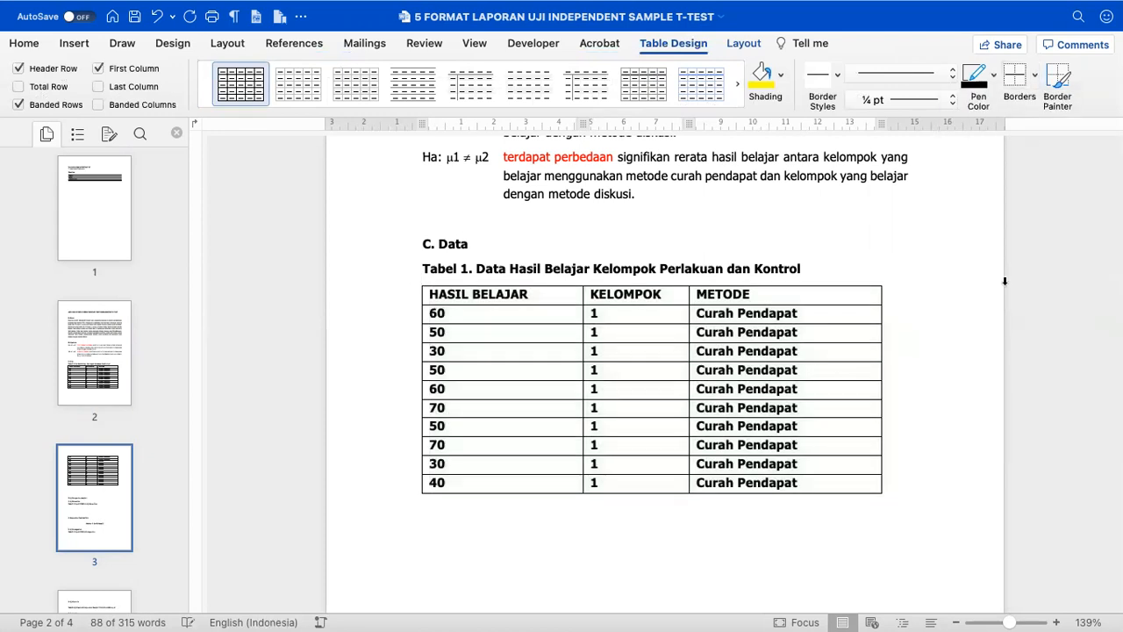
Remove all borders from the whole Tabel 1 data table.
click(1031, 77)
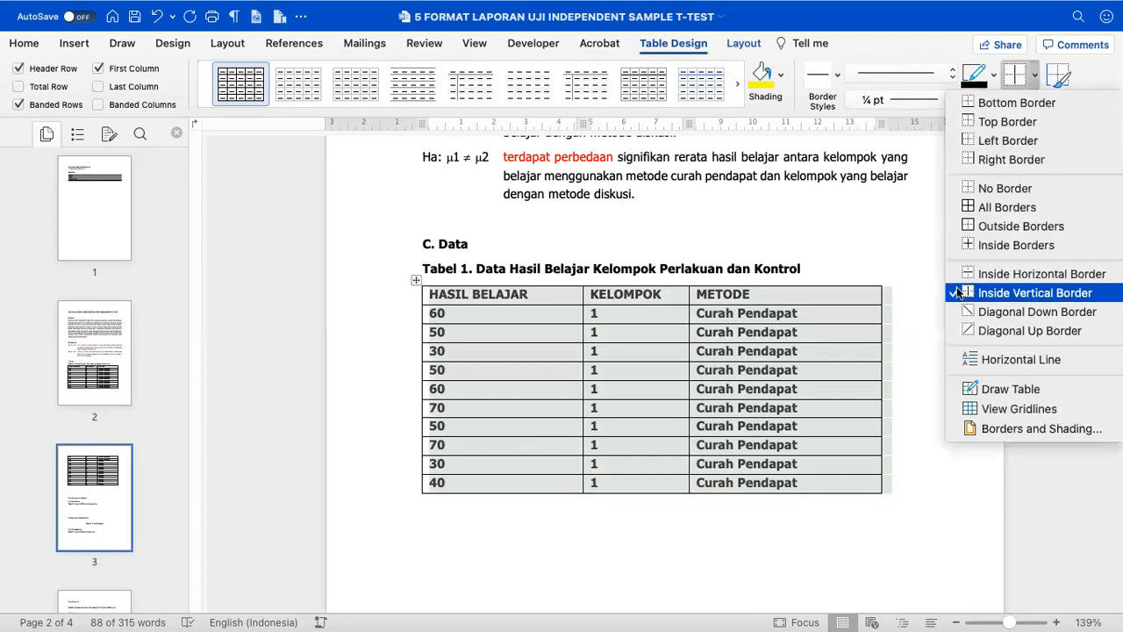
click(958, 292)
click(1034, 76)
click(1009, 188)
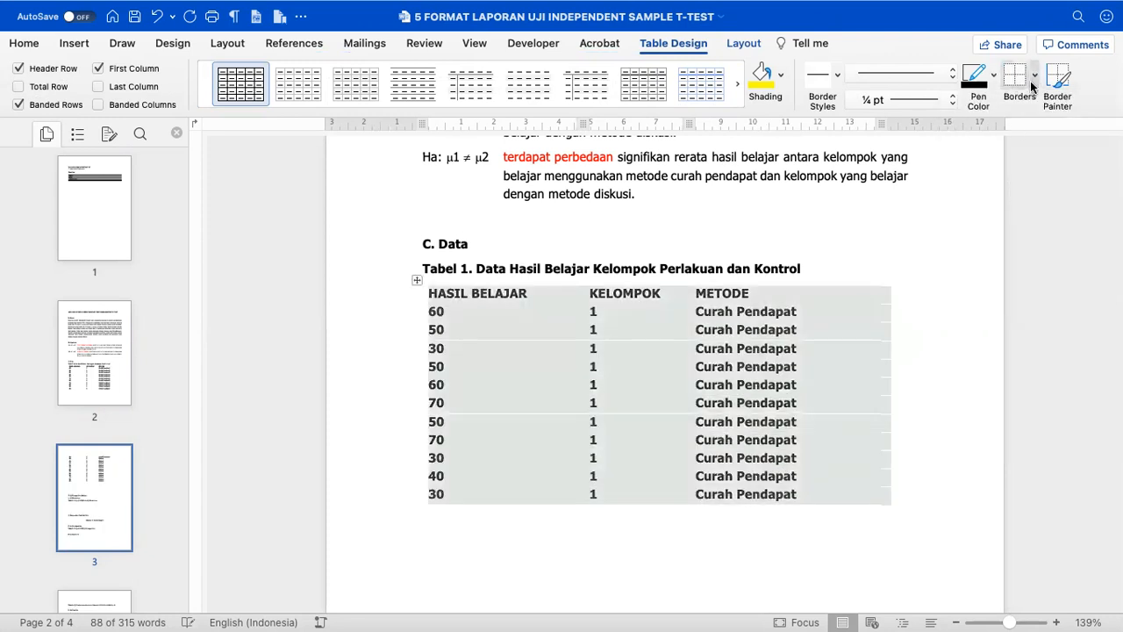
Add bottom, top and inside horizontal borders to the whole Tabel 1 data table.
click(1032, 78)
click(1025, 102)
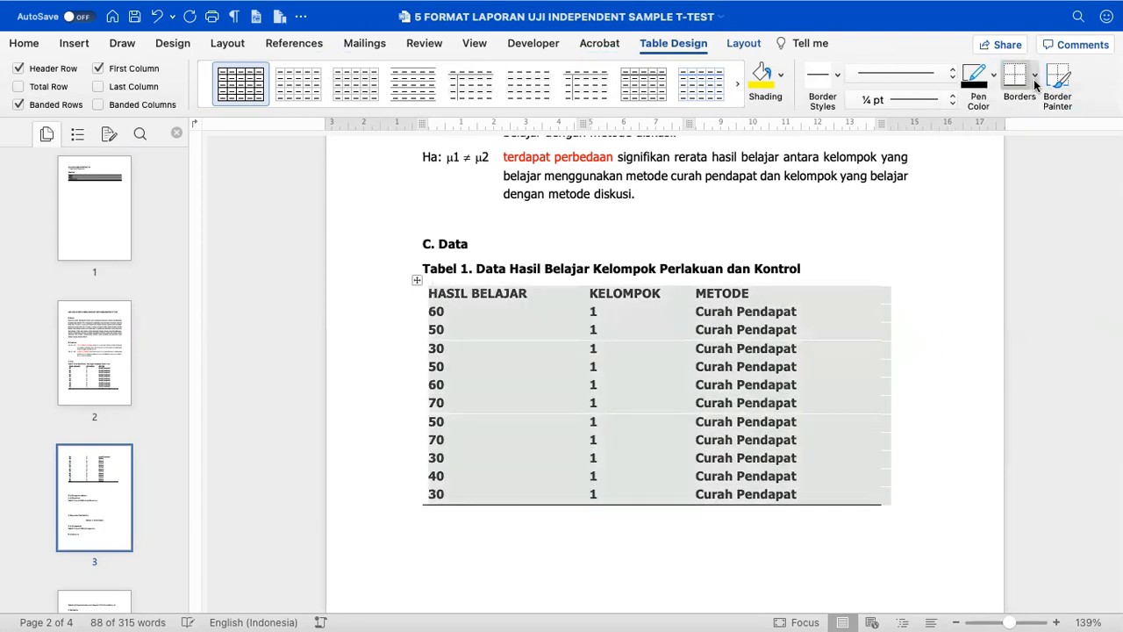
click(1036, 77)
click(1009, 124)
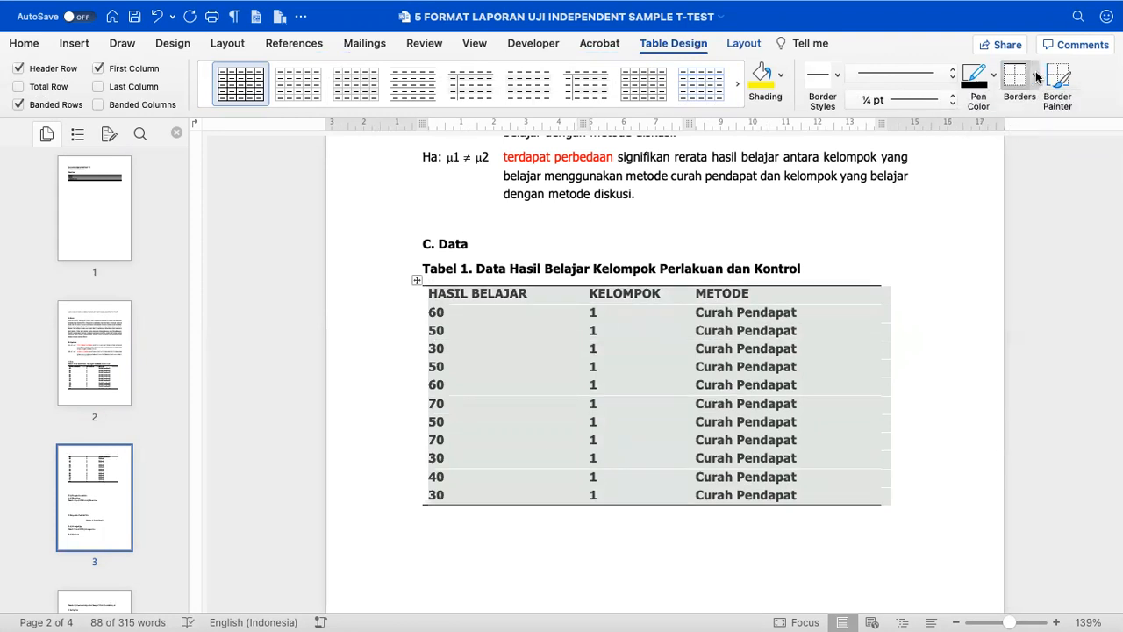
click(1033, 78)
click(1023, 274)
click(1035, 79)
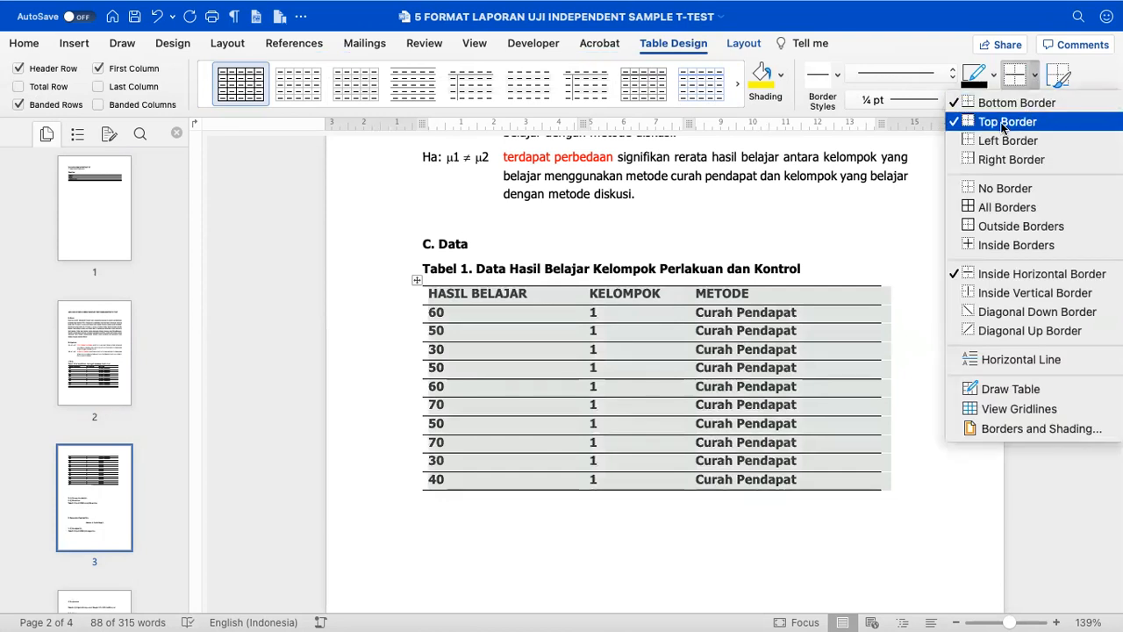
click(845, 274)
click(805, 261)
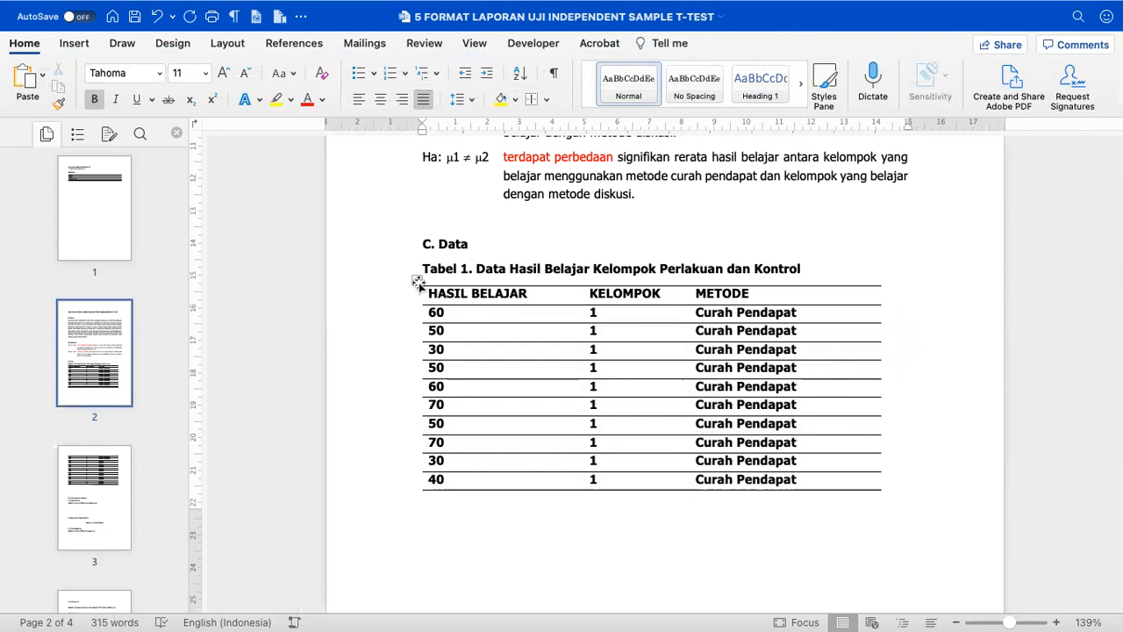
AutoFit the whole Tabel 1 data table to the window width.
click(416, 280)
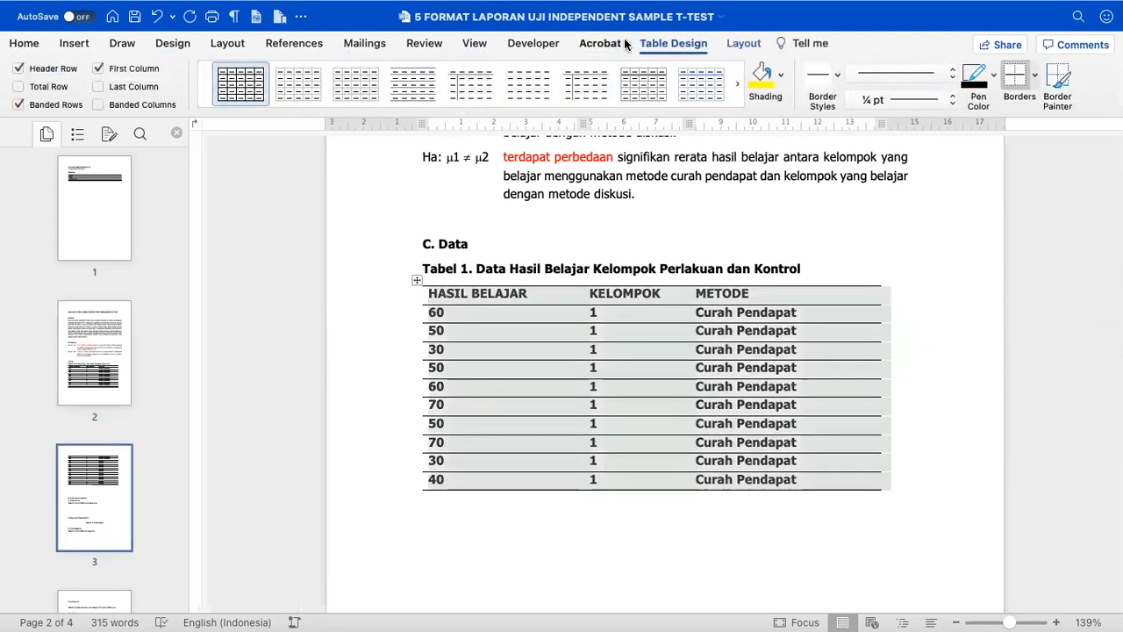
click(729, 44)
click(535, 77)
click(586, 100)
click(532, 86)
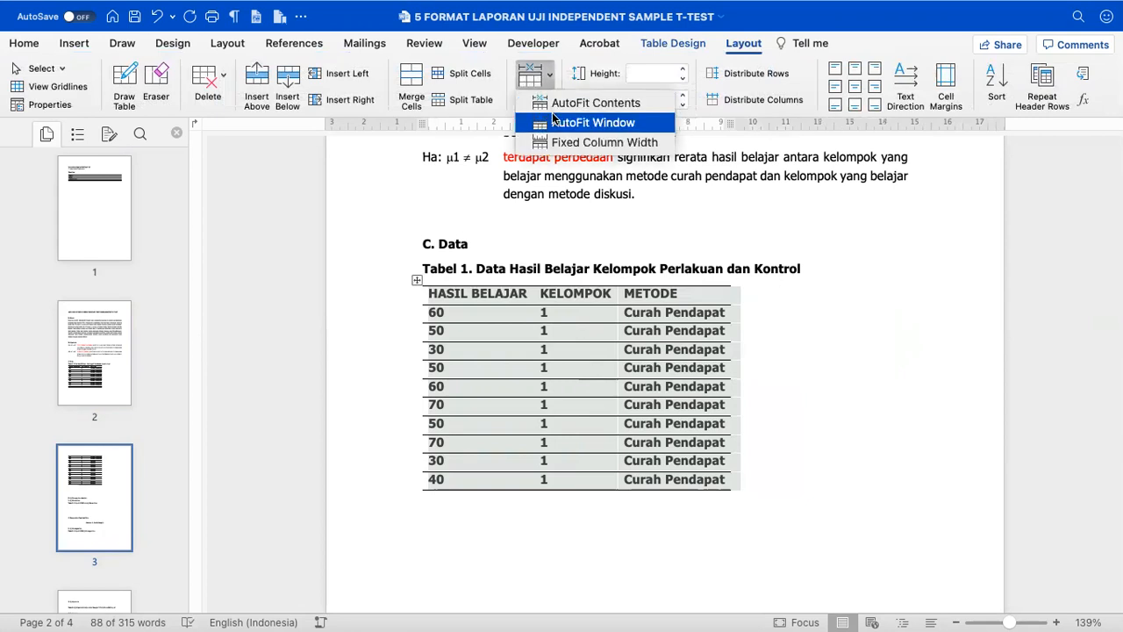
click(555, 122)
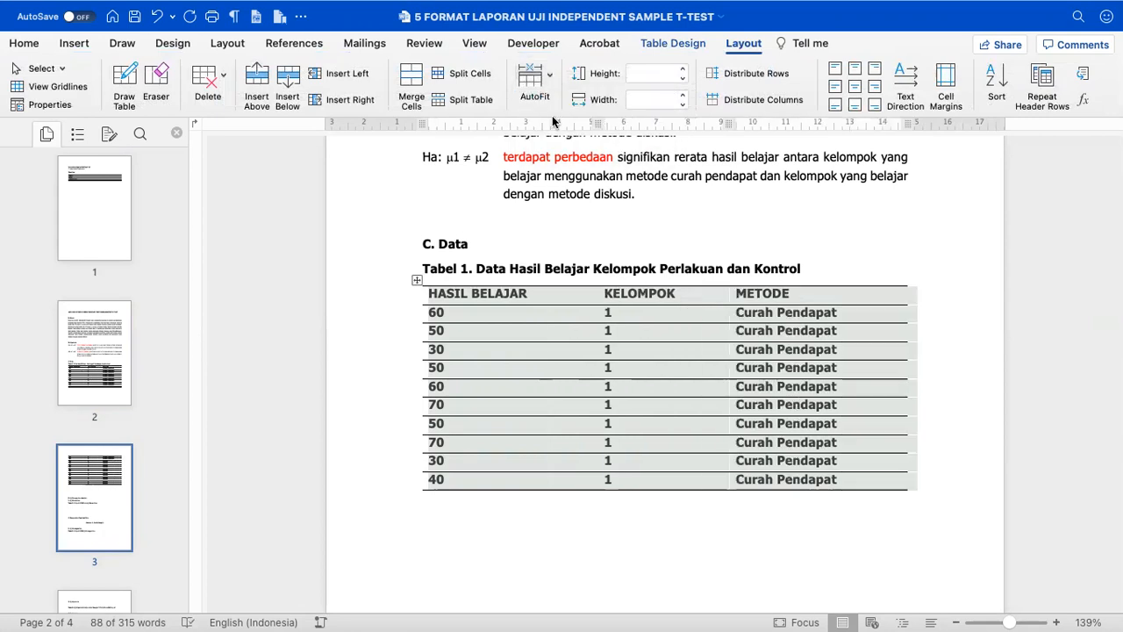
Centre the text in the HASIL BELAJAR, KELOMPOK and METODE columns of Tabel 1.
click(34, 51)
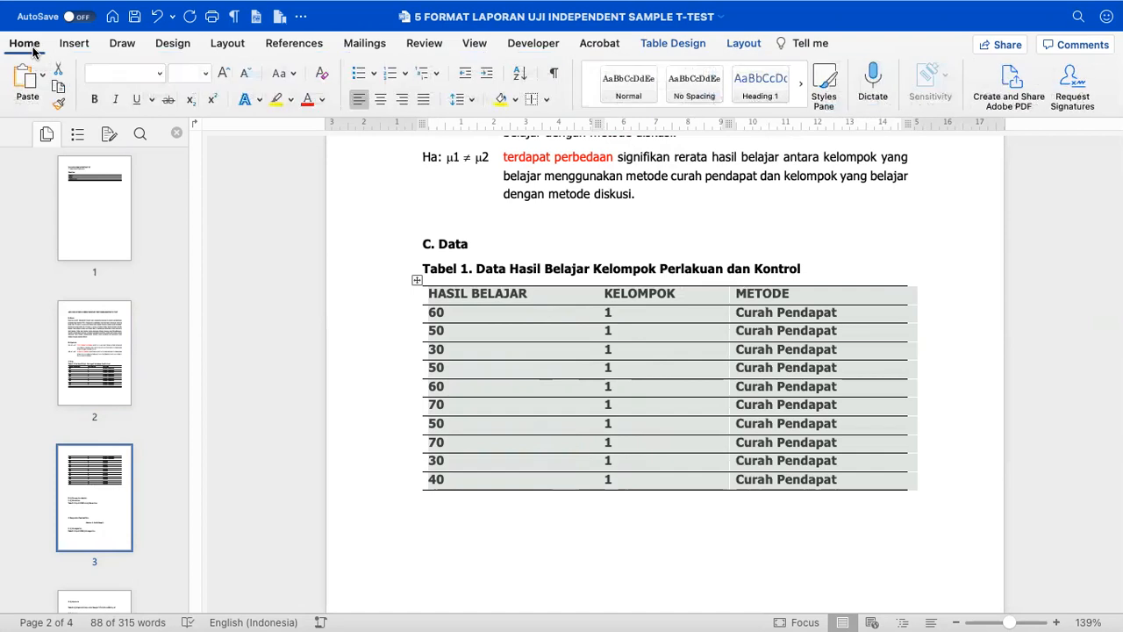
click(382, 102)
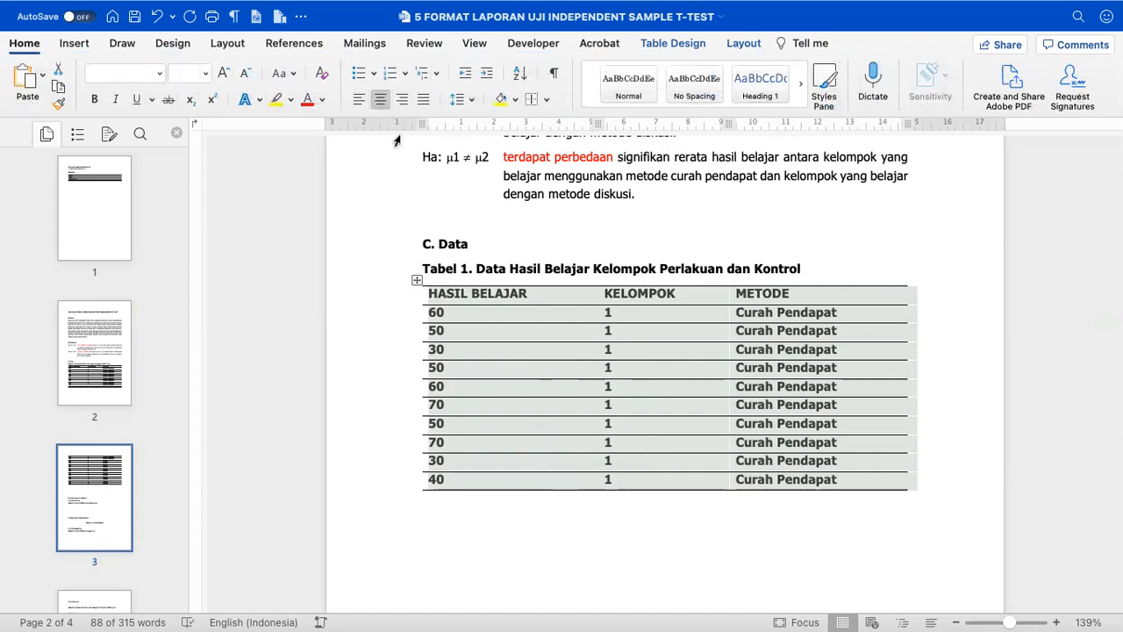
key(super+z)
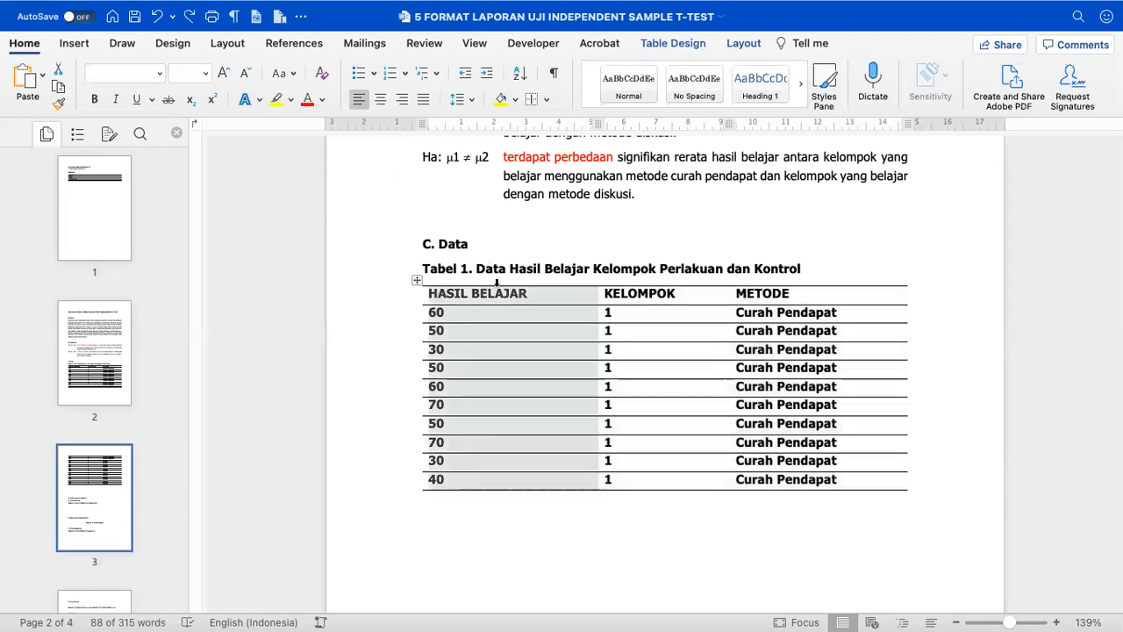
click(467, 284)
drag(467, 283, 734, 289)
click(380, 99)
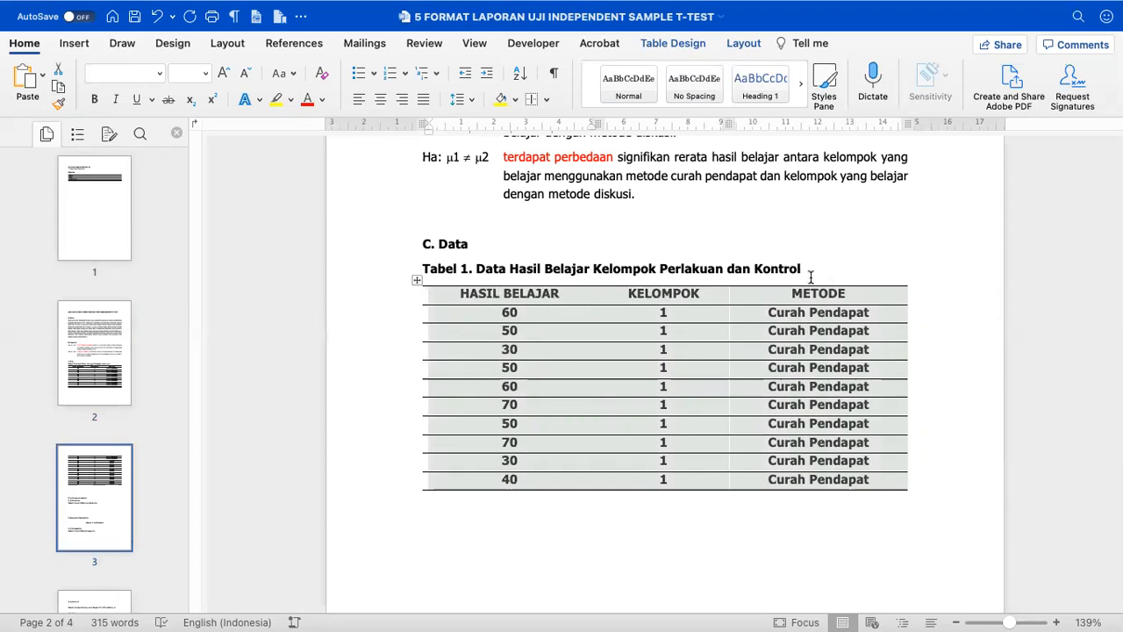
click(737, 270)
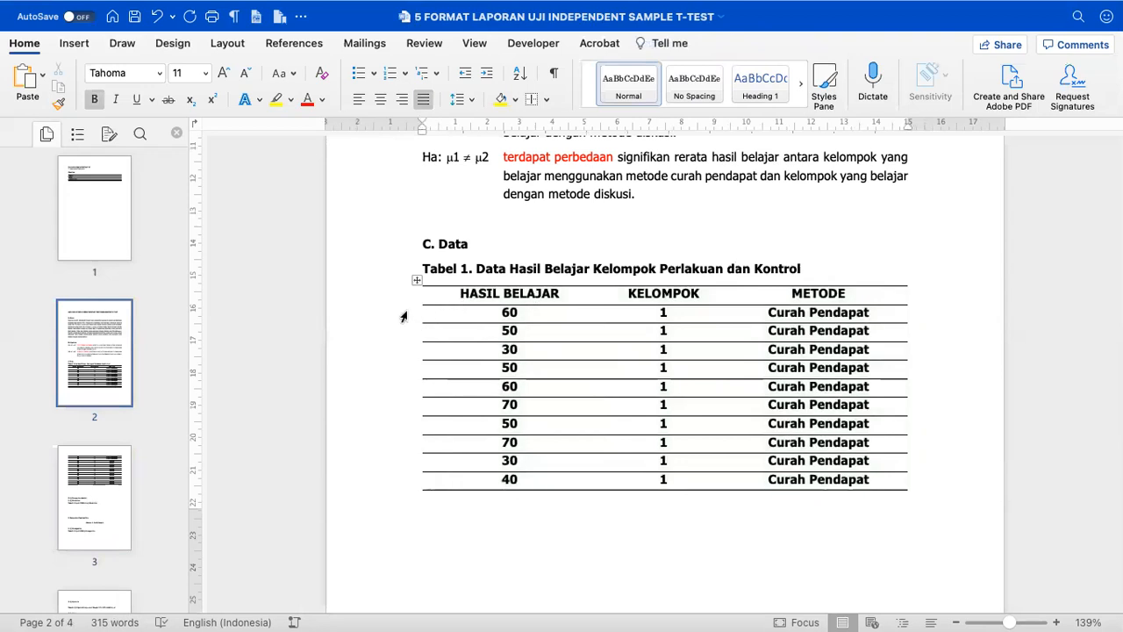
Remove bold from all the data rows below the header row of Tabel 1, through the last row on the next page.
click(407, 314)
scroll(478, 442, down, 5)
scroll(478, 442, down, 8)
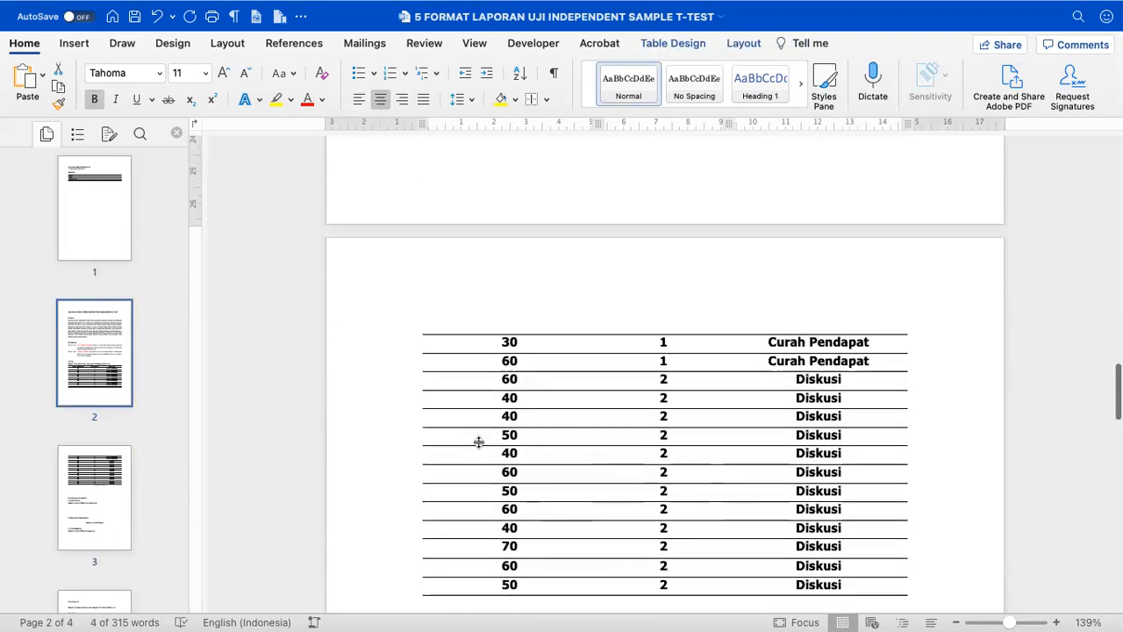
shift+click(409, 459)
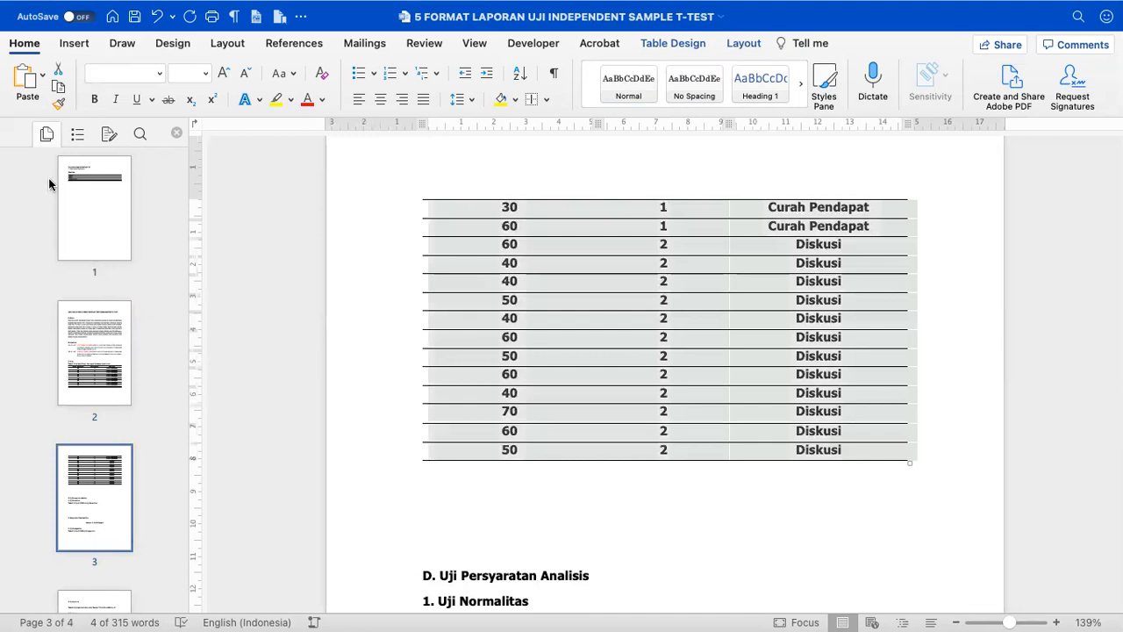
click(94, 99)
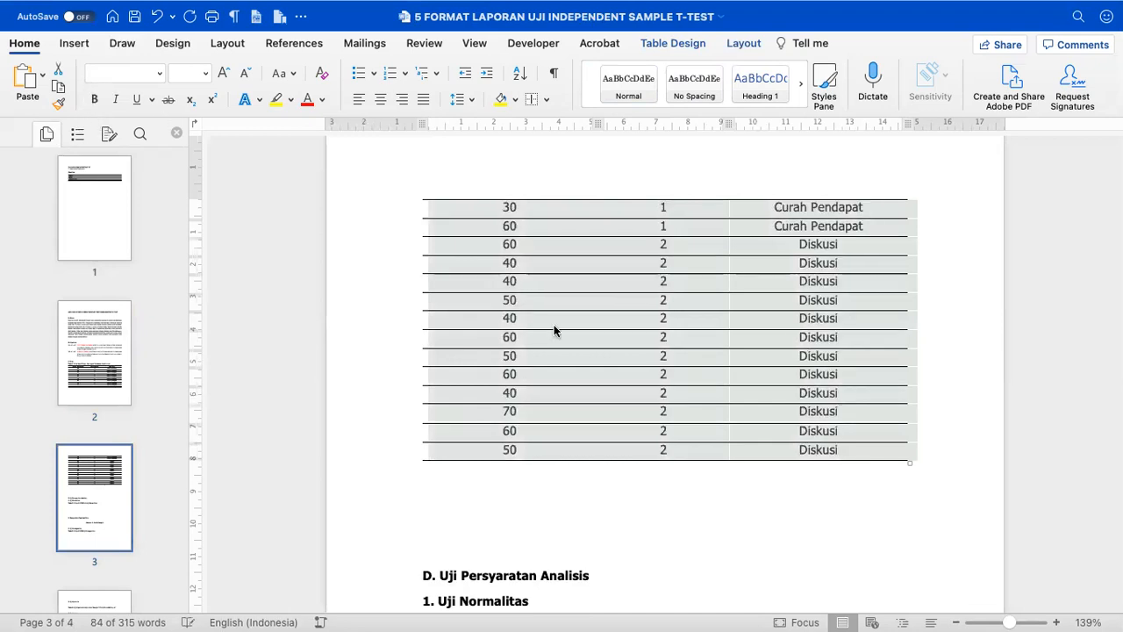
Shade the header row of Tabel 1 yellow.
scroll(555, 326, up, 5)
scroll(554, 325, up, 3)
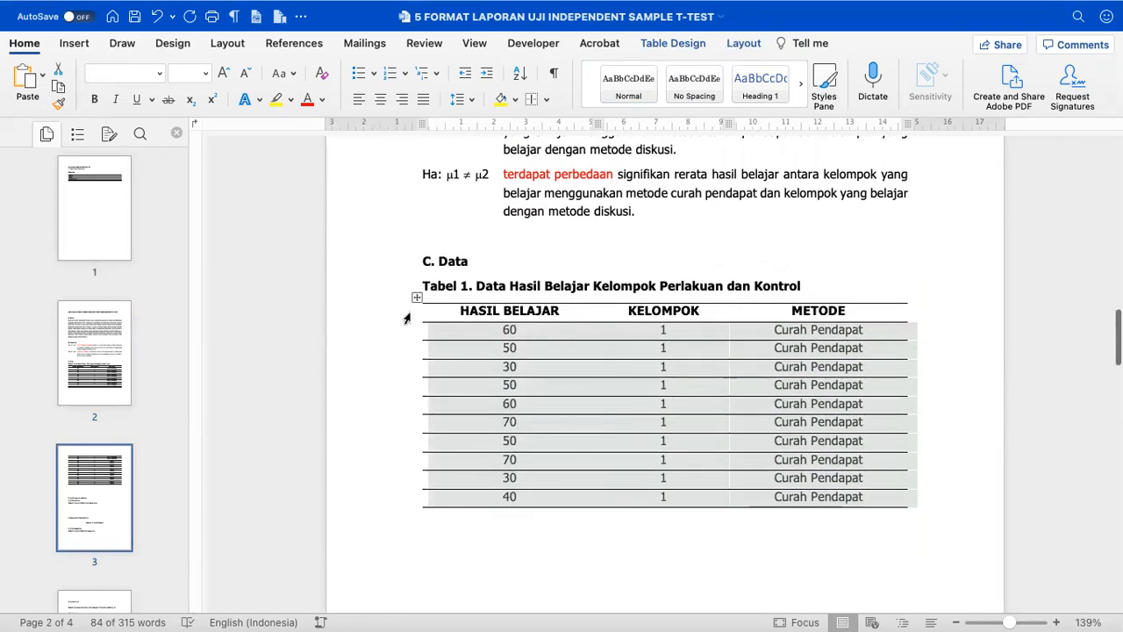
click(406, 316)
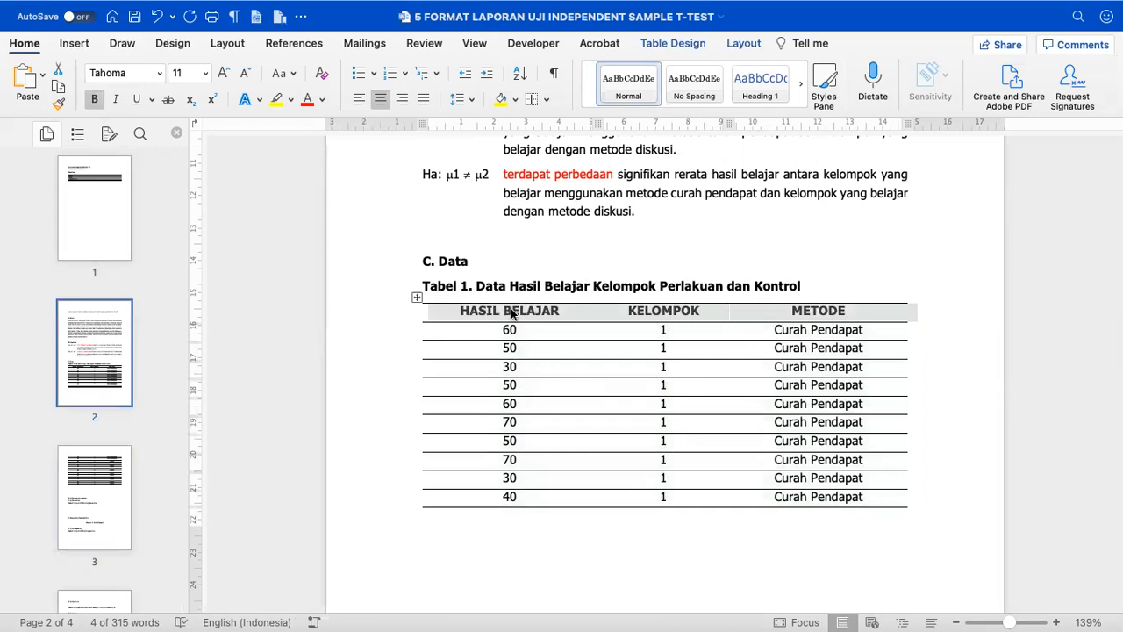
click(502, 100)
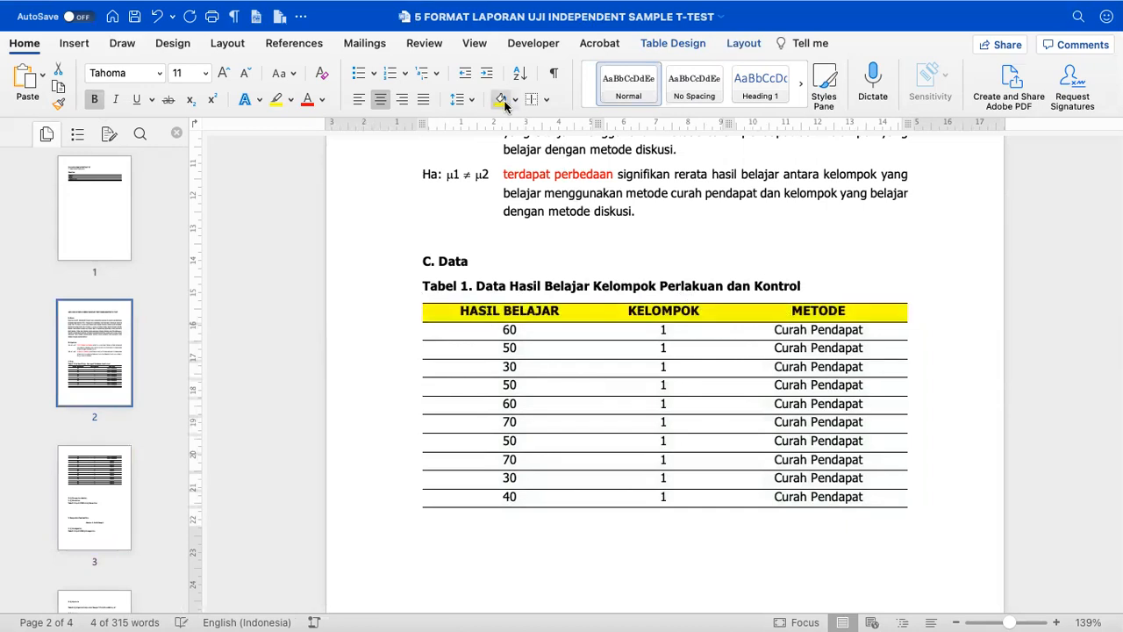
click(575, 281)
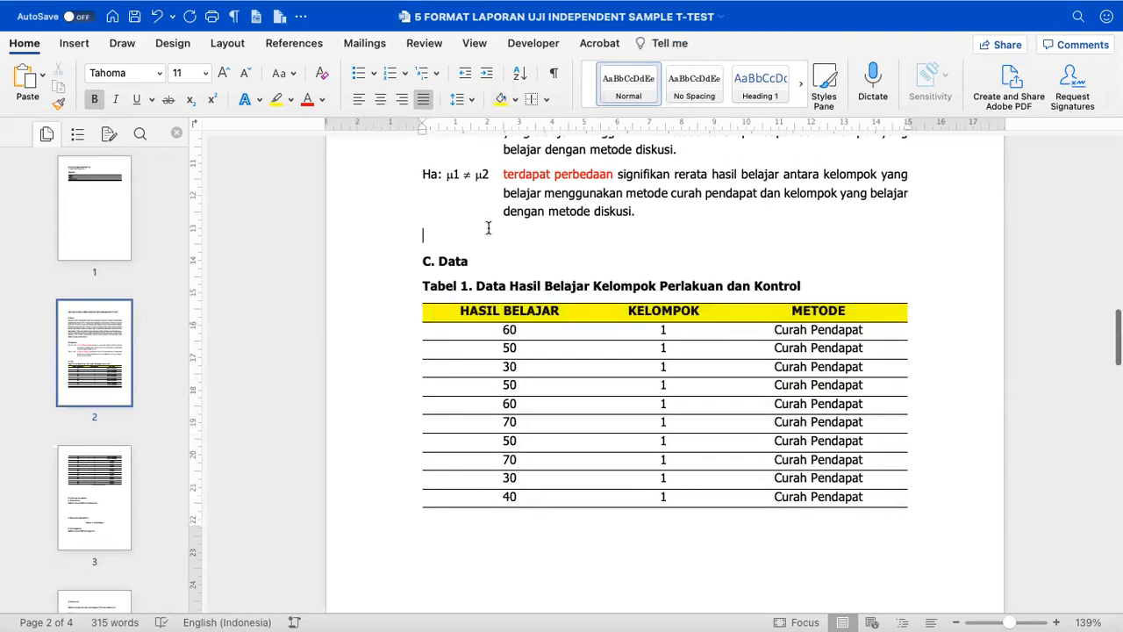
Delete the blank line above the C. Data heading and insert a new one after the Ha hypothesis.
key(Down)
key(Up)
key(Up)
key(Down)
key(Up)
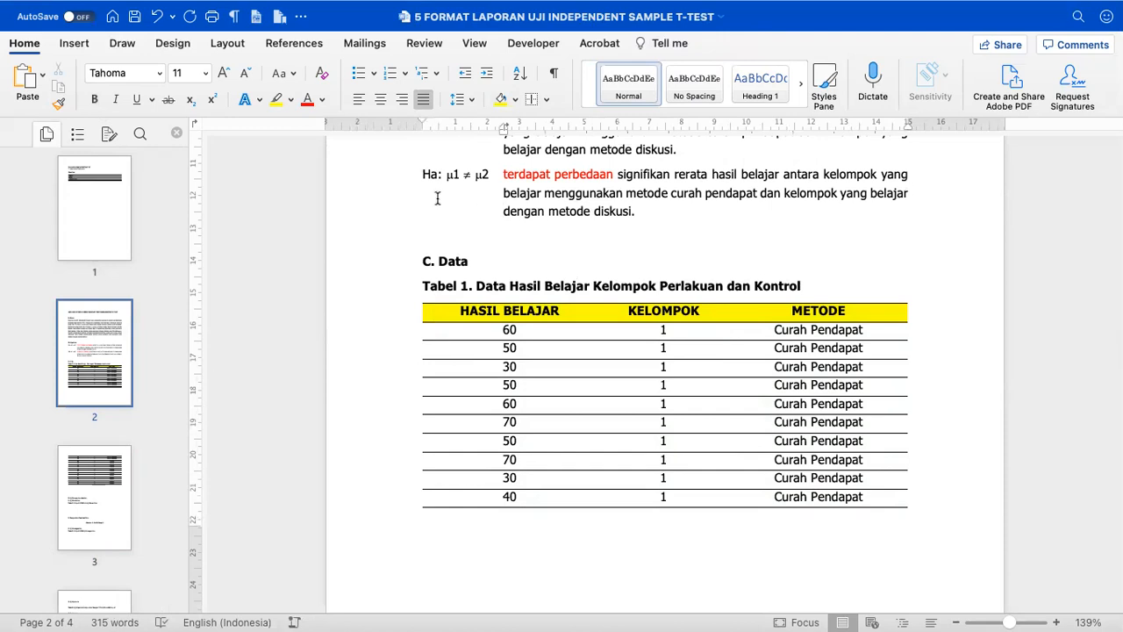
click(417, 174)
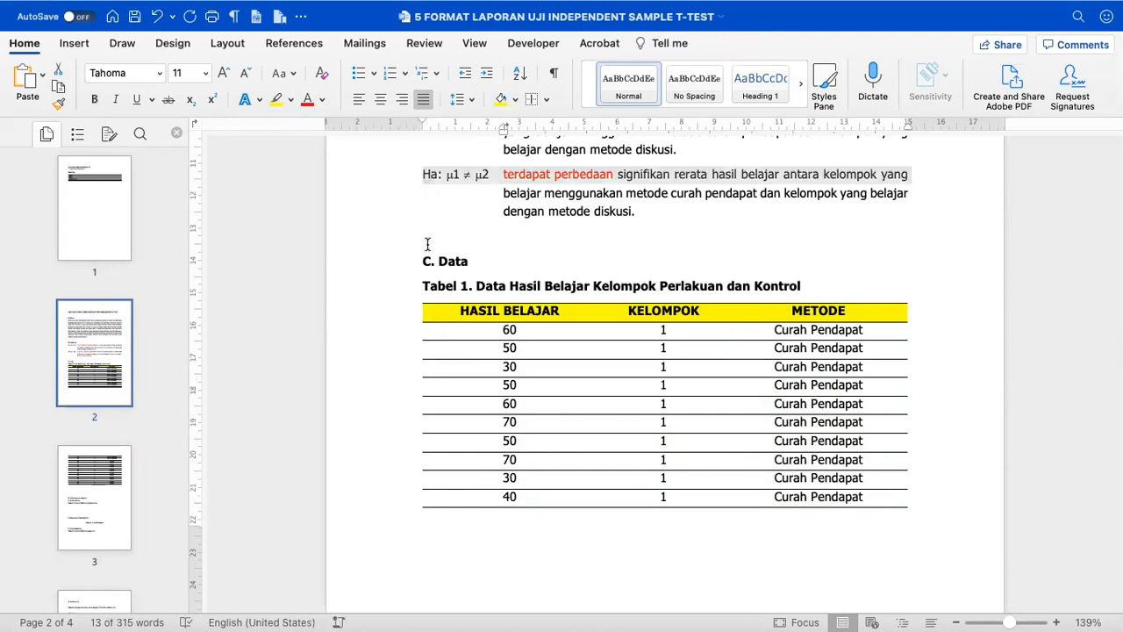
click(428, 237)
key(BackSpace)
key(Return)
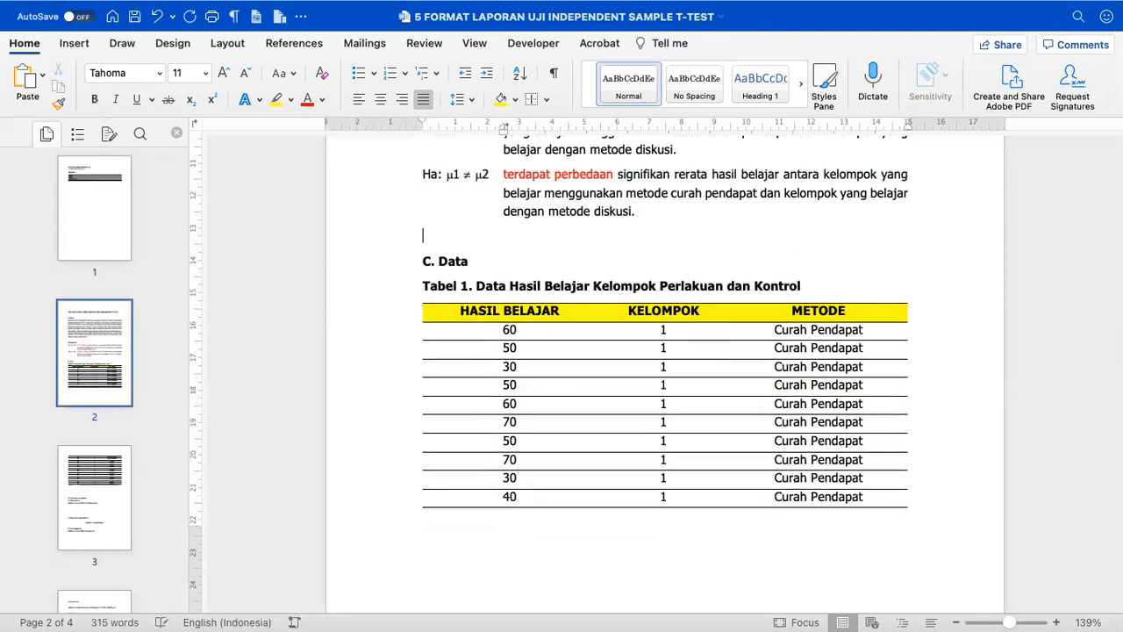
key(Down)
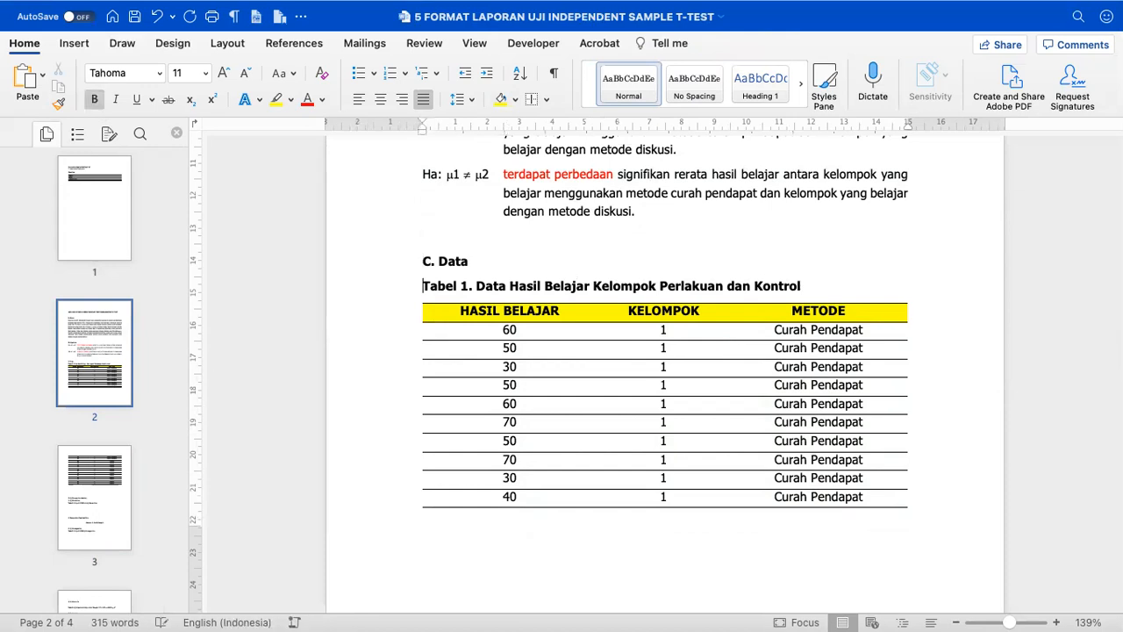
Examine how Tabel 1 continues onto the next page compared with its header row at the start of the table.
scroll(428, 244, down, 10)
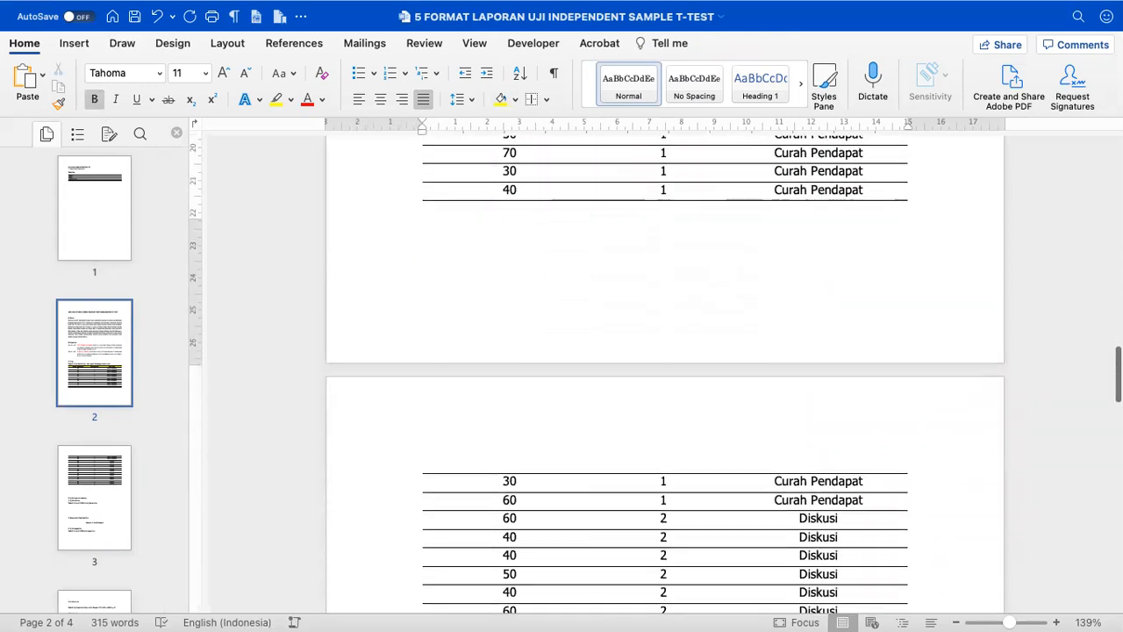
click(406, 307)
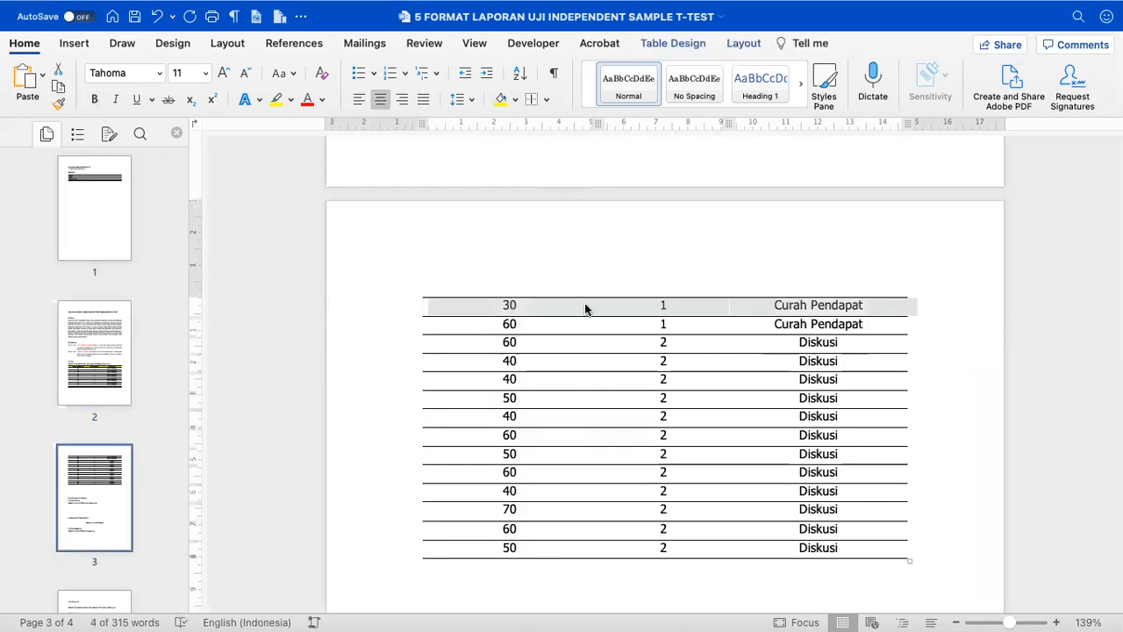
scroll(586, 308, up, 10)
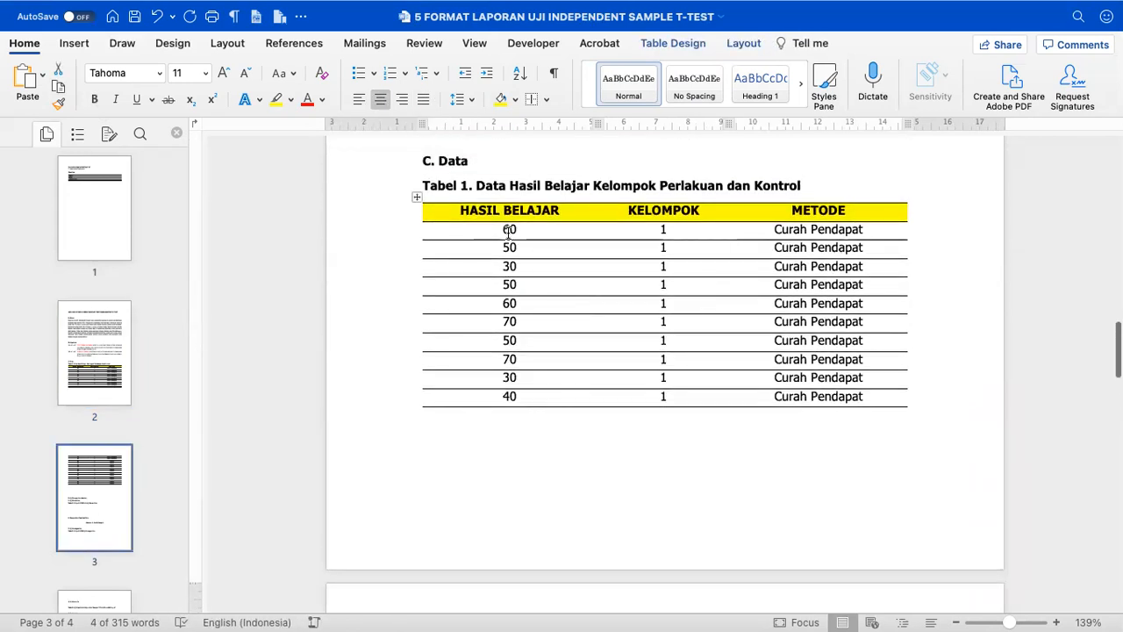
click(514, 215)
scroll(619, 327, down, 5)
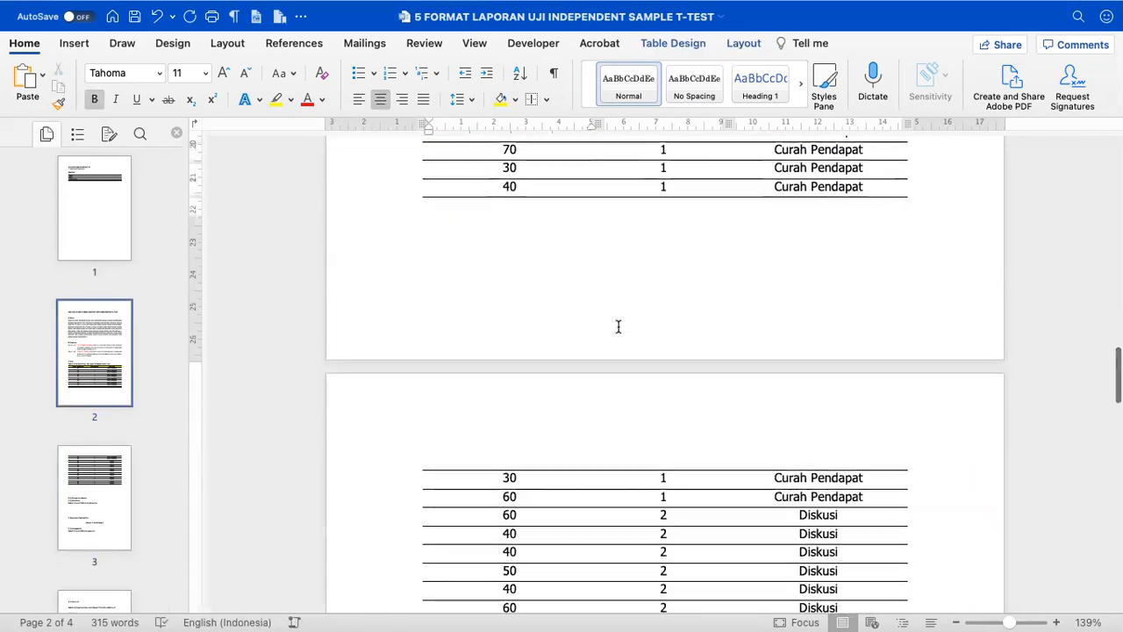
scroll(523, 458, up, 10)
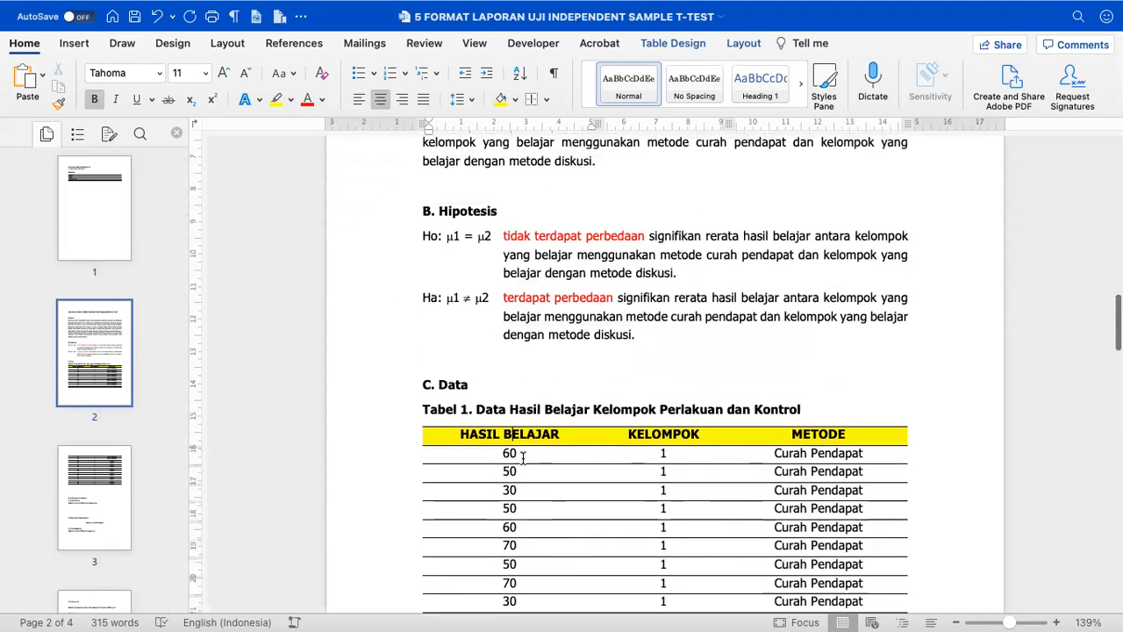
ctrl+scroll(523, 458, up, 5)
ctrl+scroll(523, 457, up, 1)
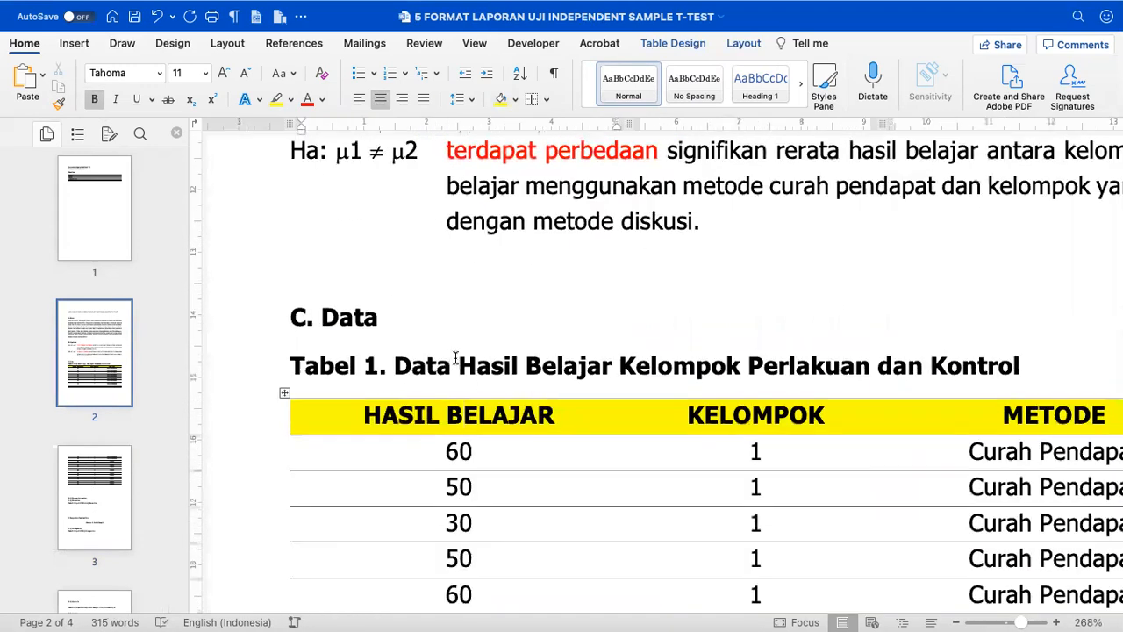
Select the whole header row of Tabel 1 and open the commands available for it.
click(457, 360)
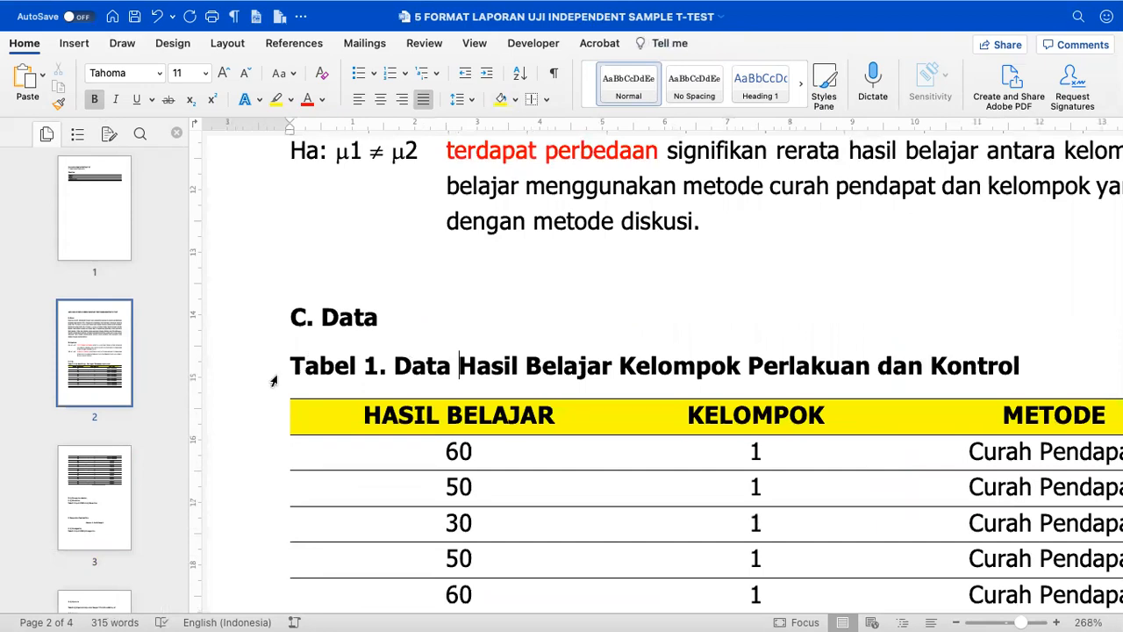
click(275, 425)
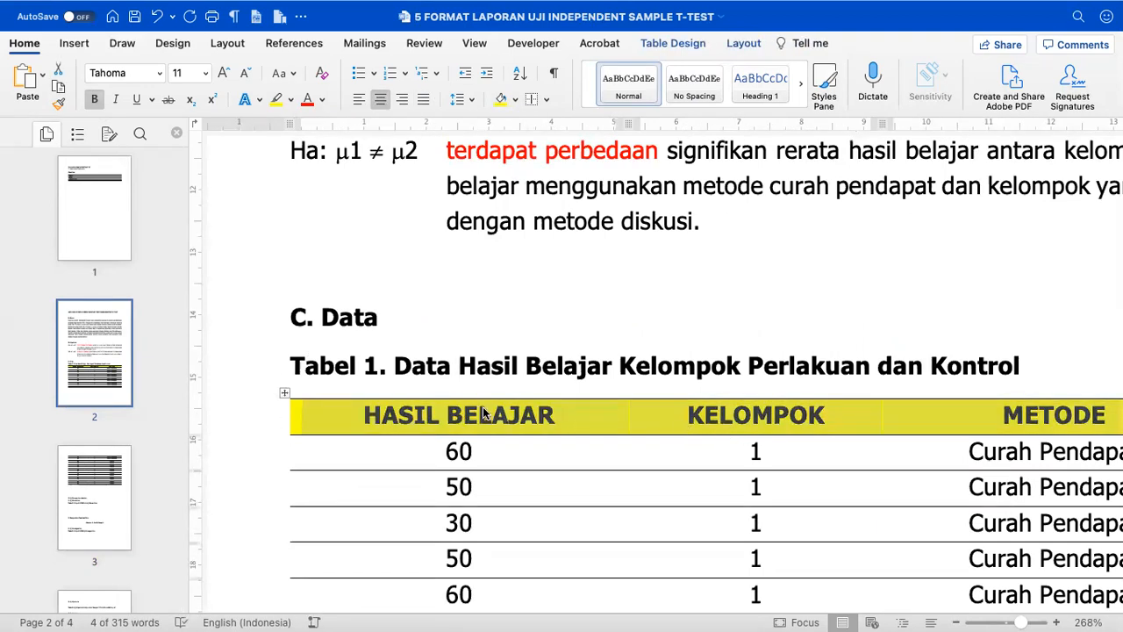
right_click(734, 420)
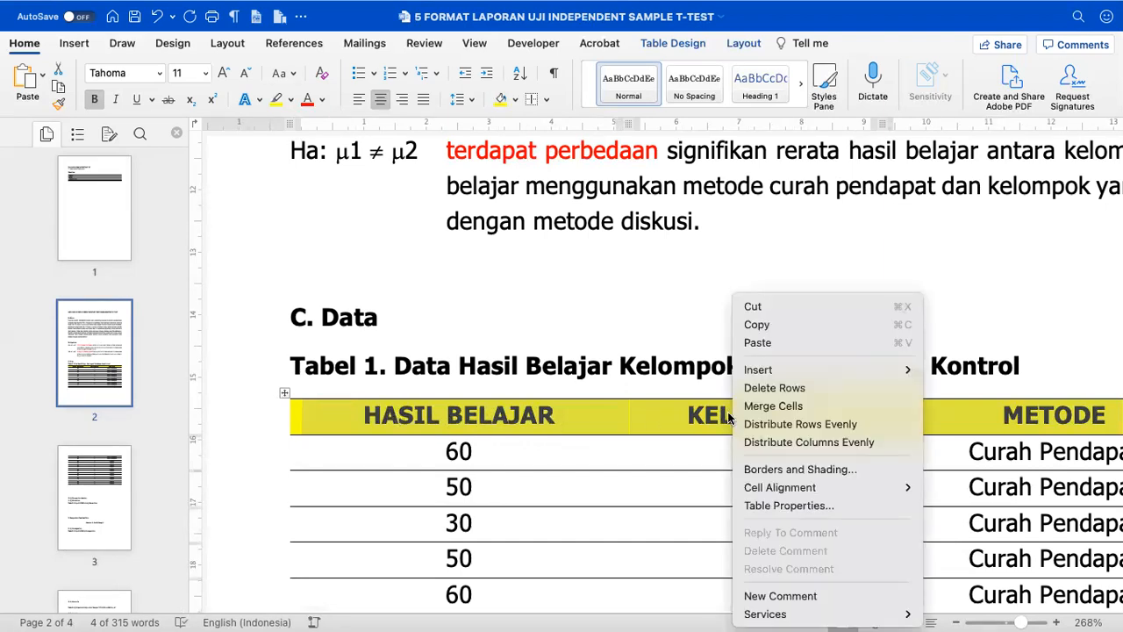
Set the header row of Tabel 1 to repeat at the top of each page.
click(761, 505)
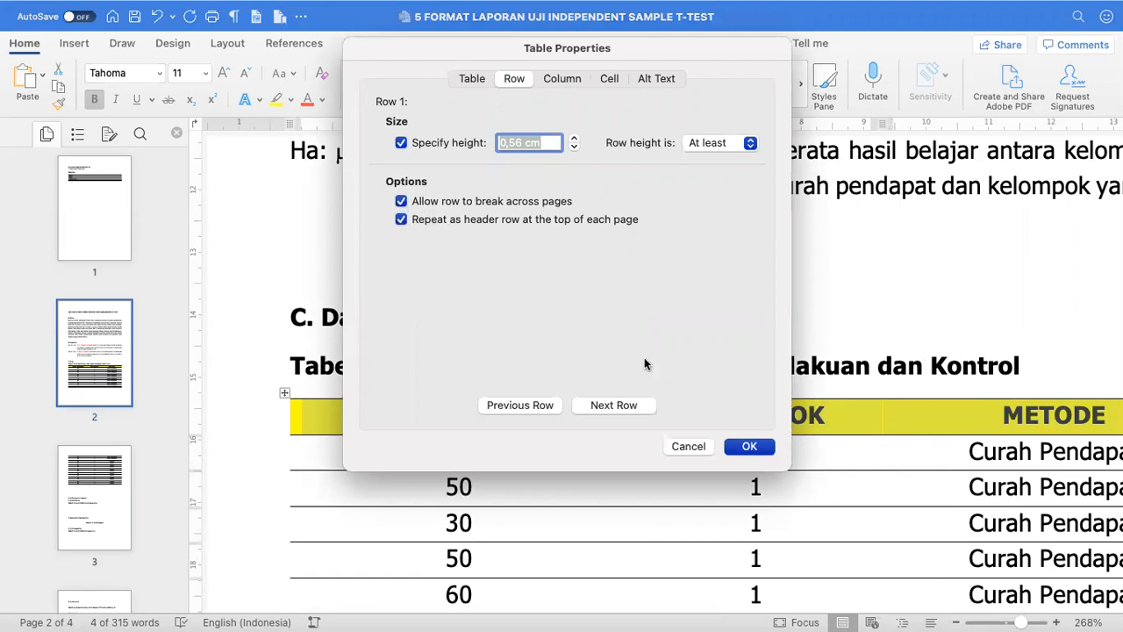
click(747, 448)
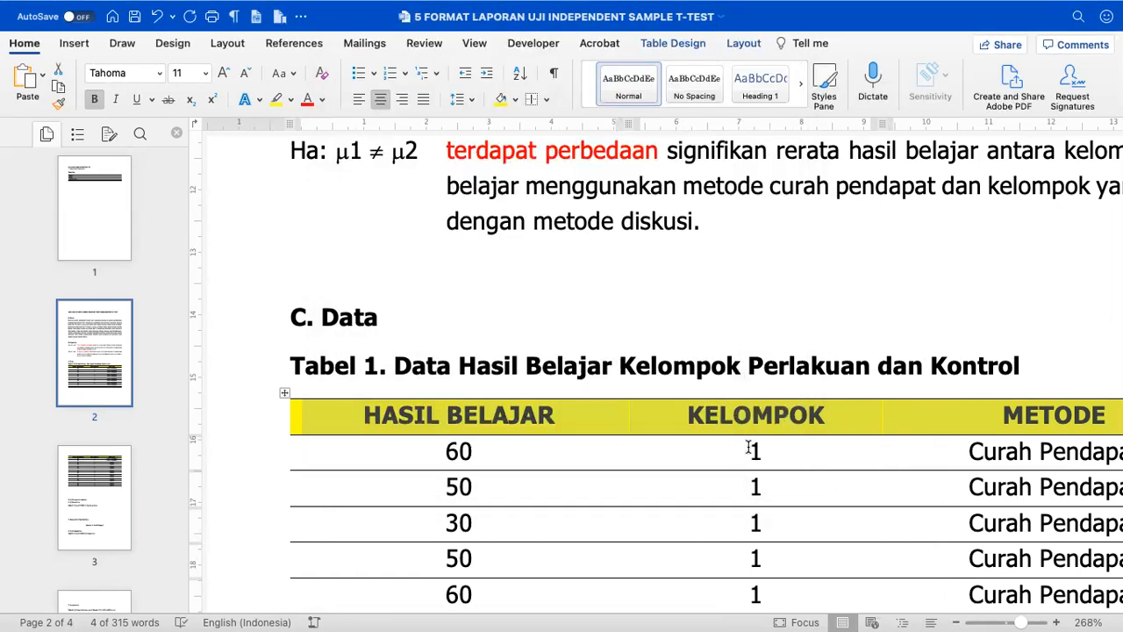
scroll(746, 439, down, 1)
click(727, 331)
Examine how Tabel 1 continues from page 2 onto page 3, including its header row.
scroll(716, 331, down, 3)
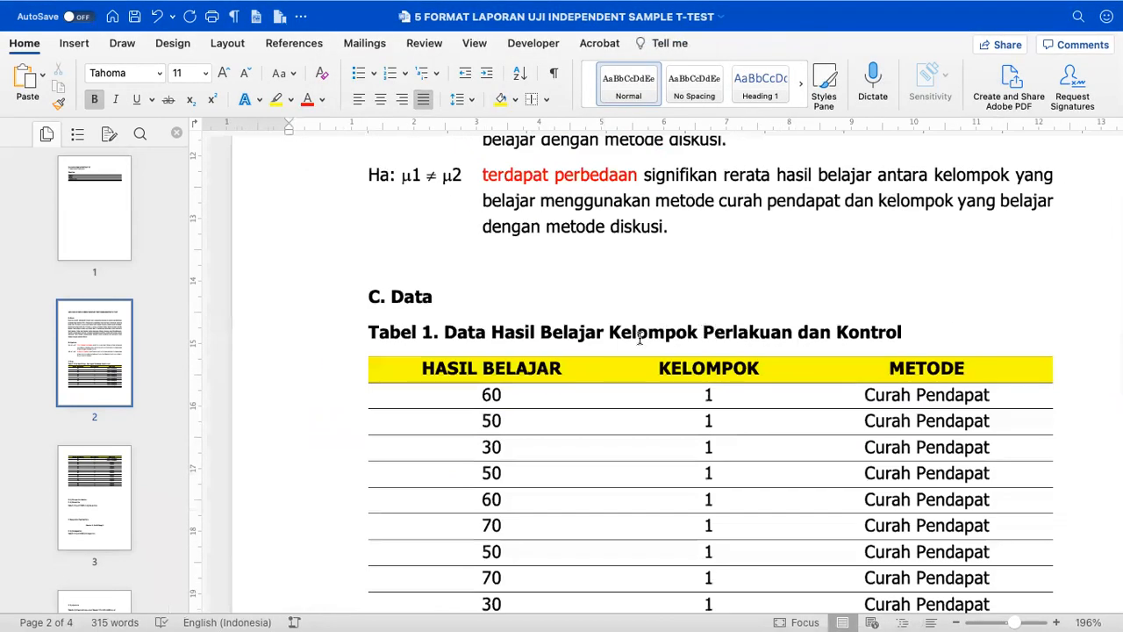
scroll(602, 343, down, 10)
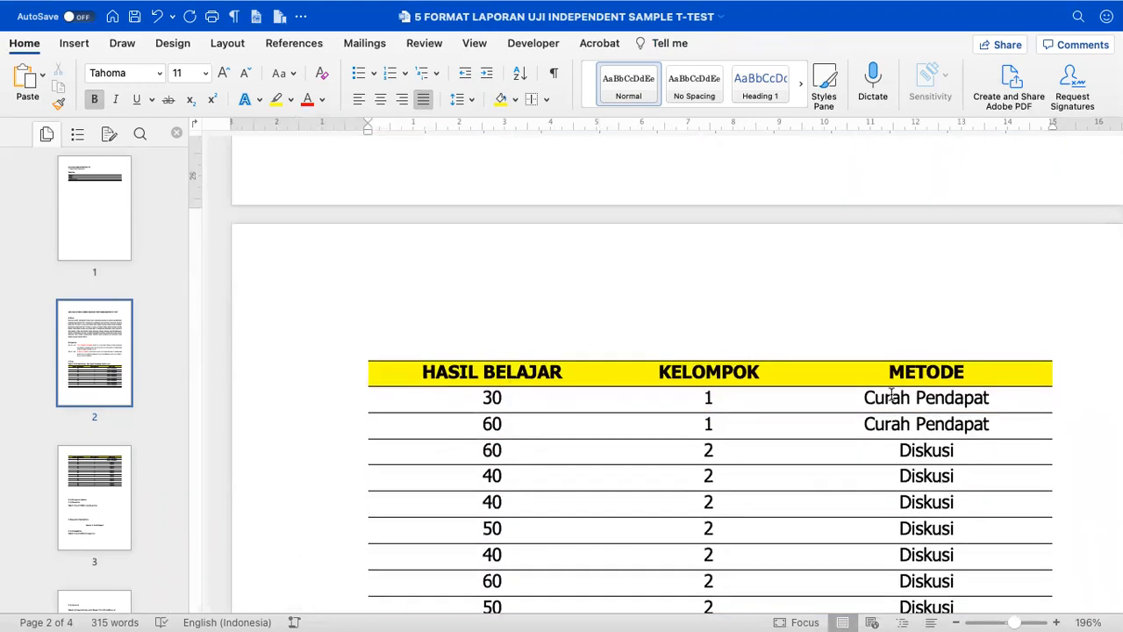
scroll(892, 395, down, 3)
scroll(891, 395, down, 3)
scroll(892, 395, up, 4)
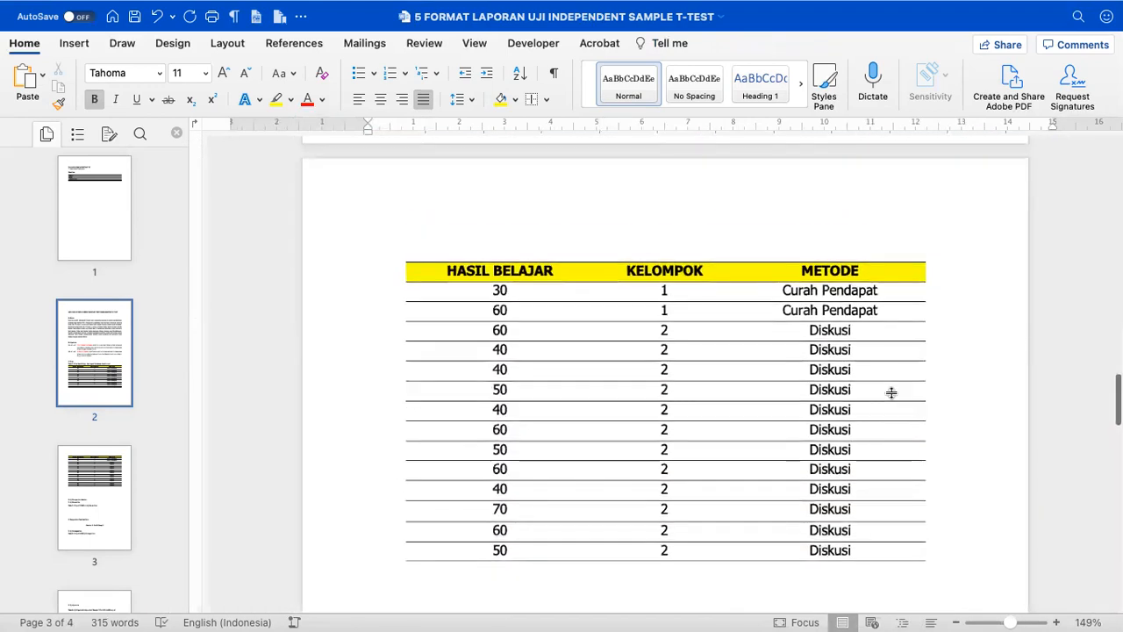
scroll(892, 392, up, 3)
scroll(766, 307, up, 1)
scroll(765, 306, down, 1)
scroll(765, 307, up, 1)
scroll(745, 388, down, 5)
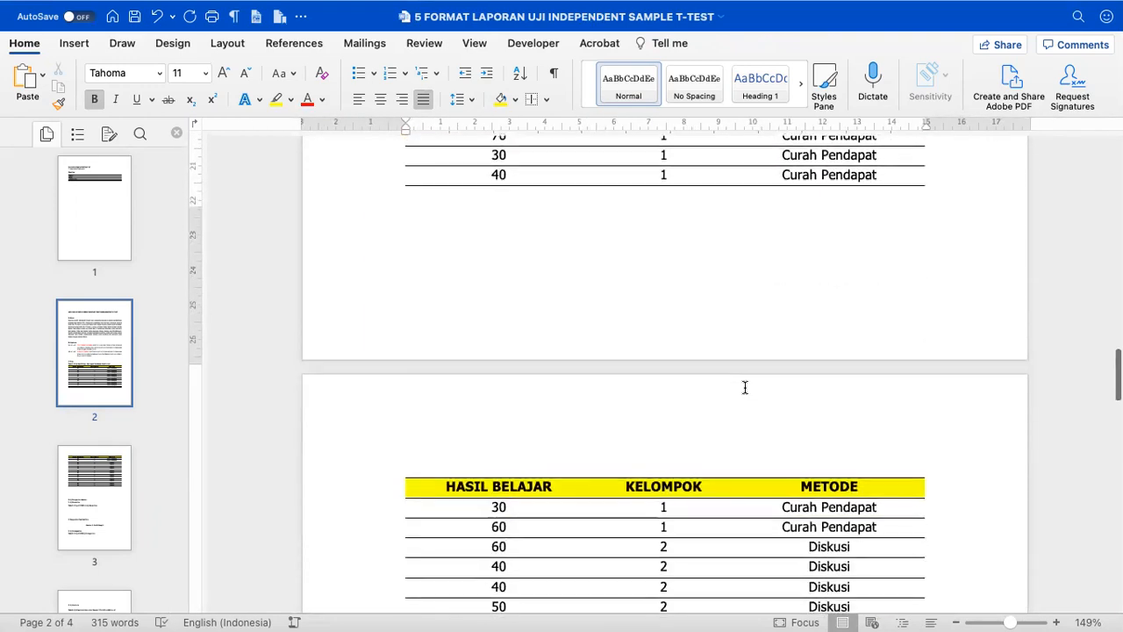
scroll(745, 388, up, 1)
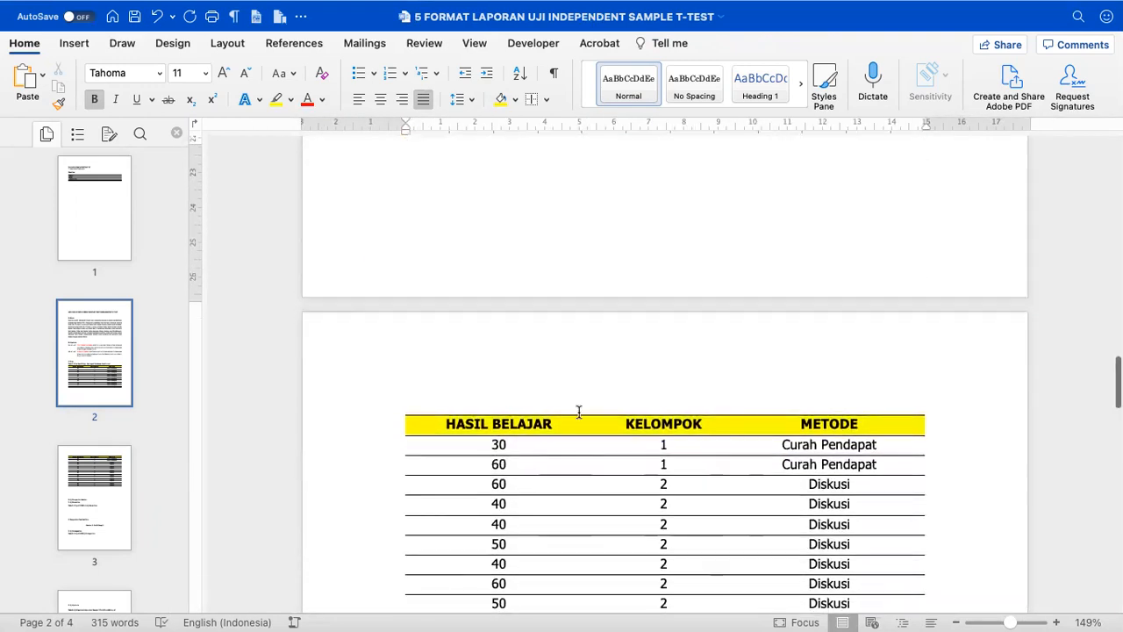
Compare the header row and caption of Tabel 1 on page 2 with the table's continuation on page 3.
right_click(436, 423)
click(765, 427)
scroll(605, 385, up, 1)
scroll(605, 385, up, 6)
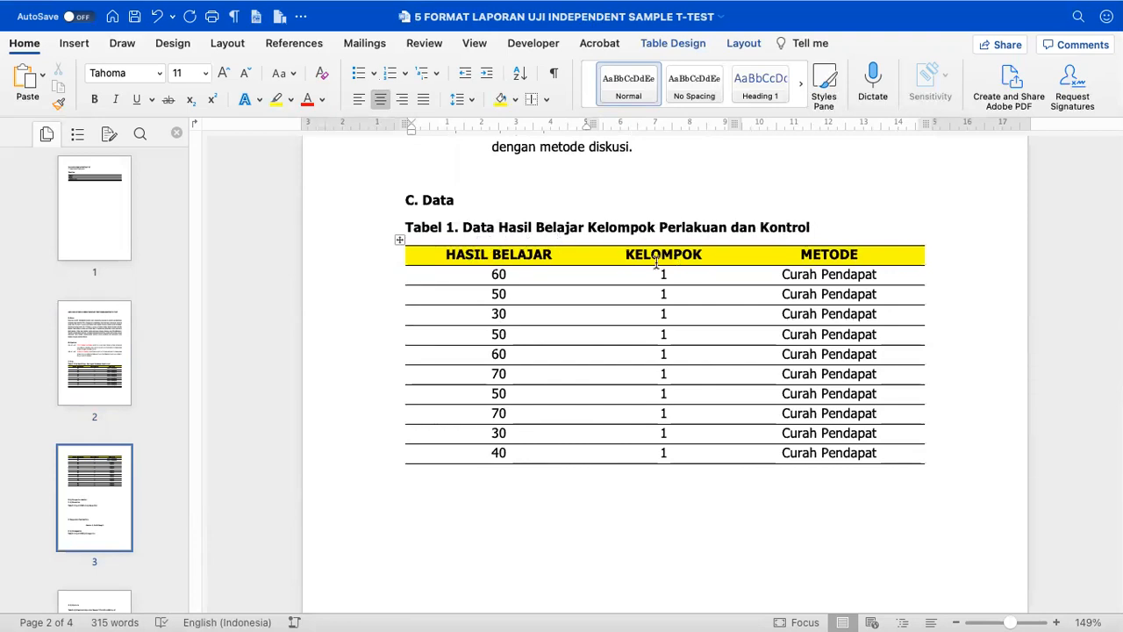
click(778, 268)
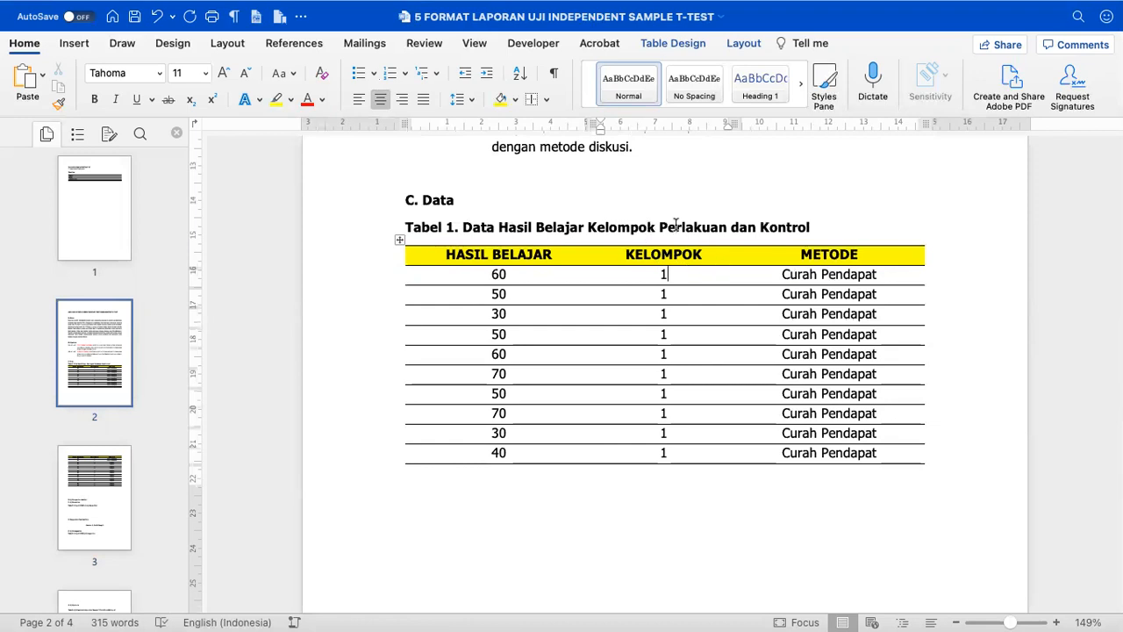
click(710, 226)
scroll(712, 296, down, 8)
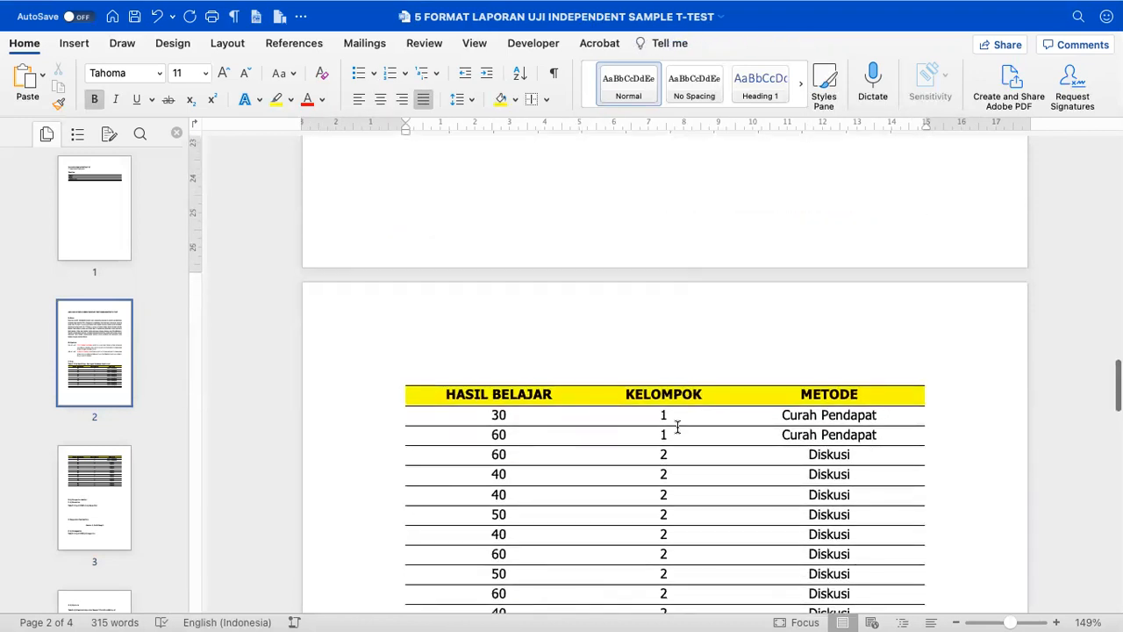
scroll(747, 446, up, 5)
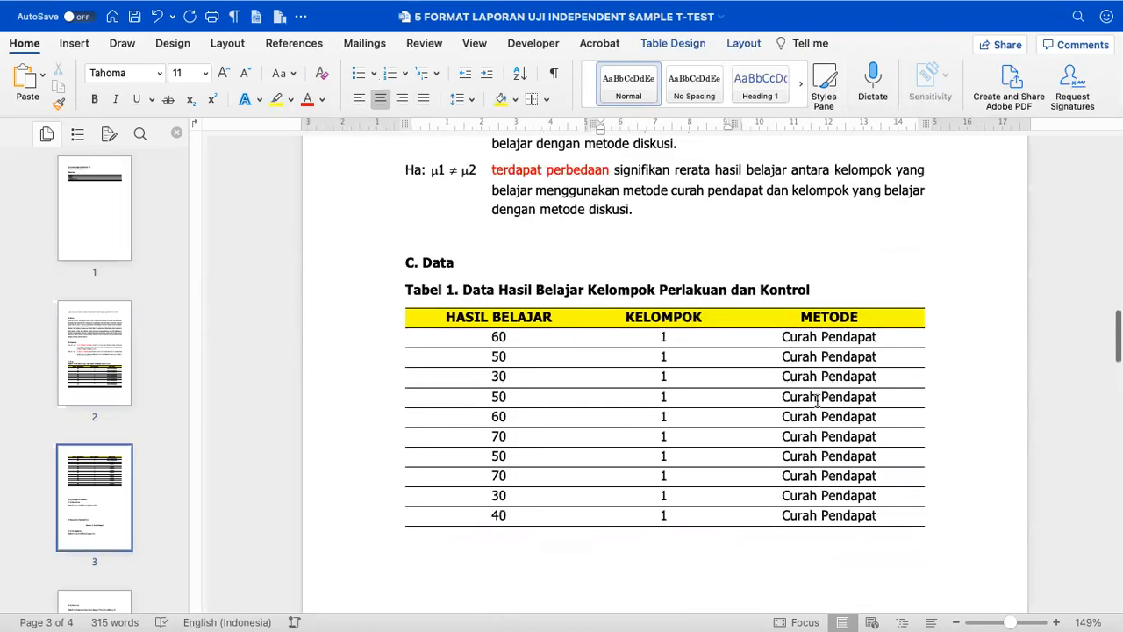
double_click(780, 295)
scroll(780, 295, down, 2)
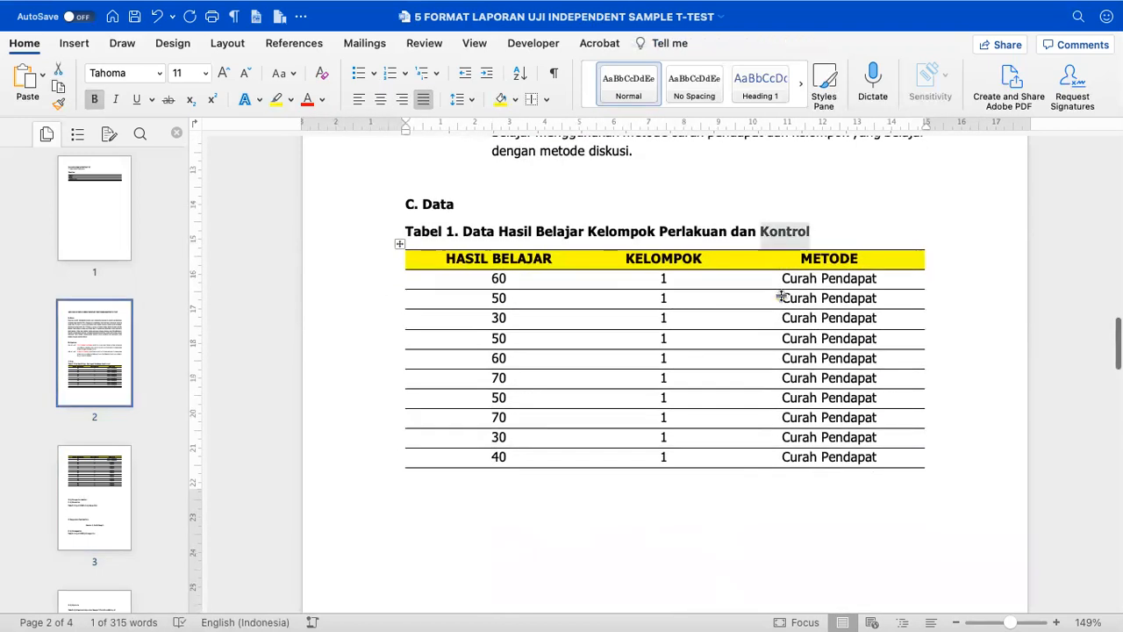
scroll(780, 297, down, 3)
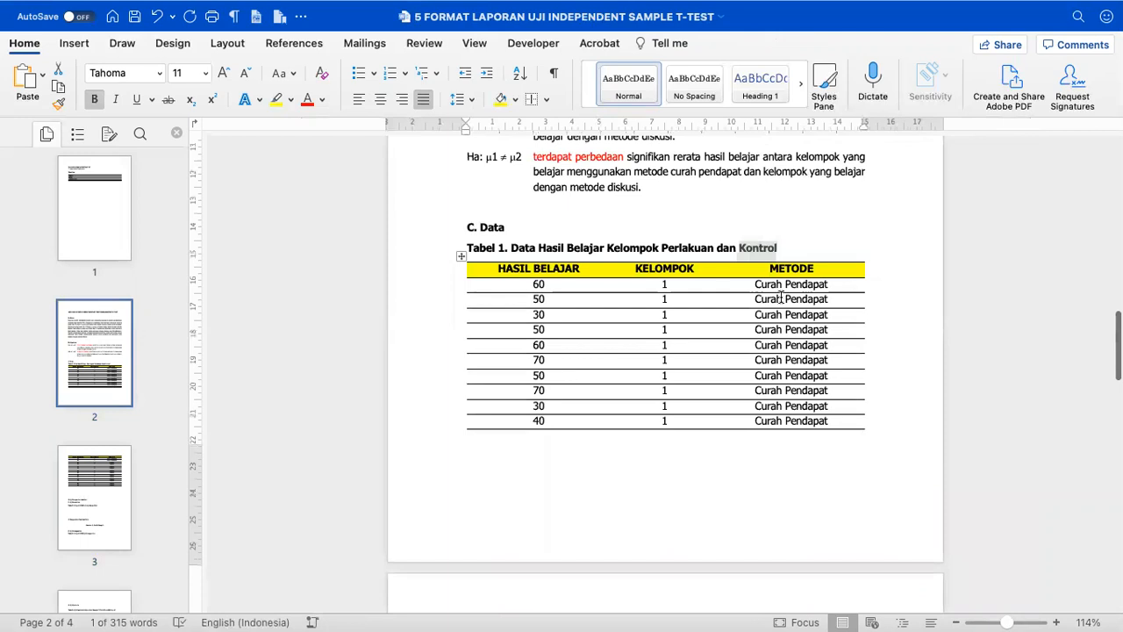
Delete the extra blank space between the end of Tabel 1 and the heading "D. Uji Persyaratan Analisis".
scroll(781, 297, down, 10)
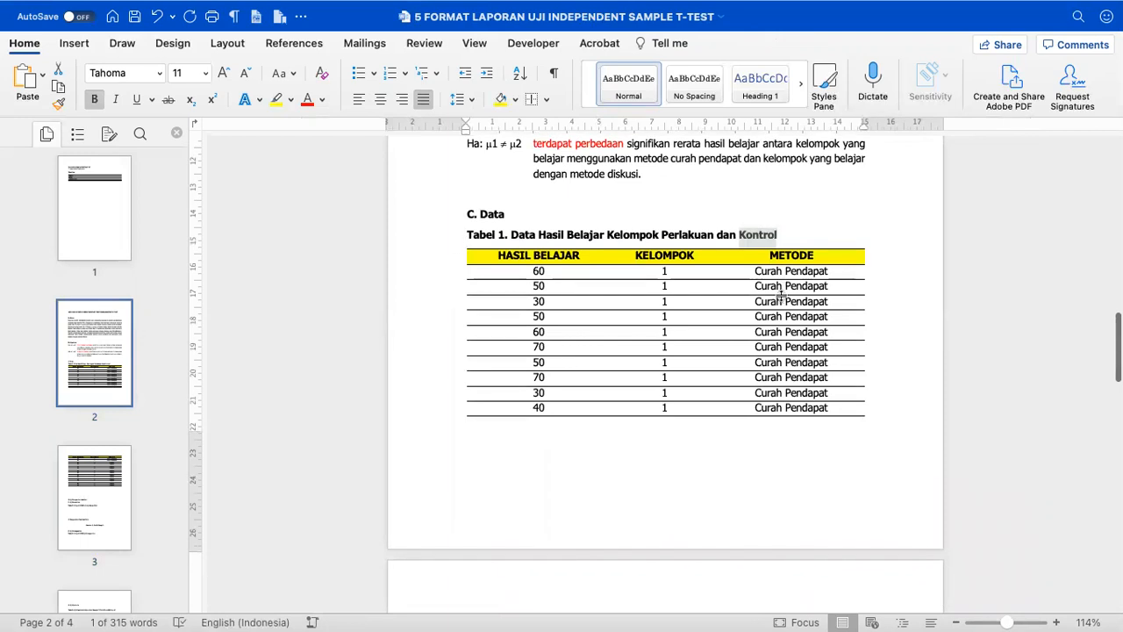
click(587, 328)
drag(514, 370, 514, 301)
key(BackSpace)
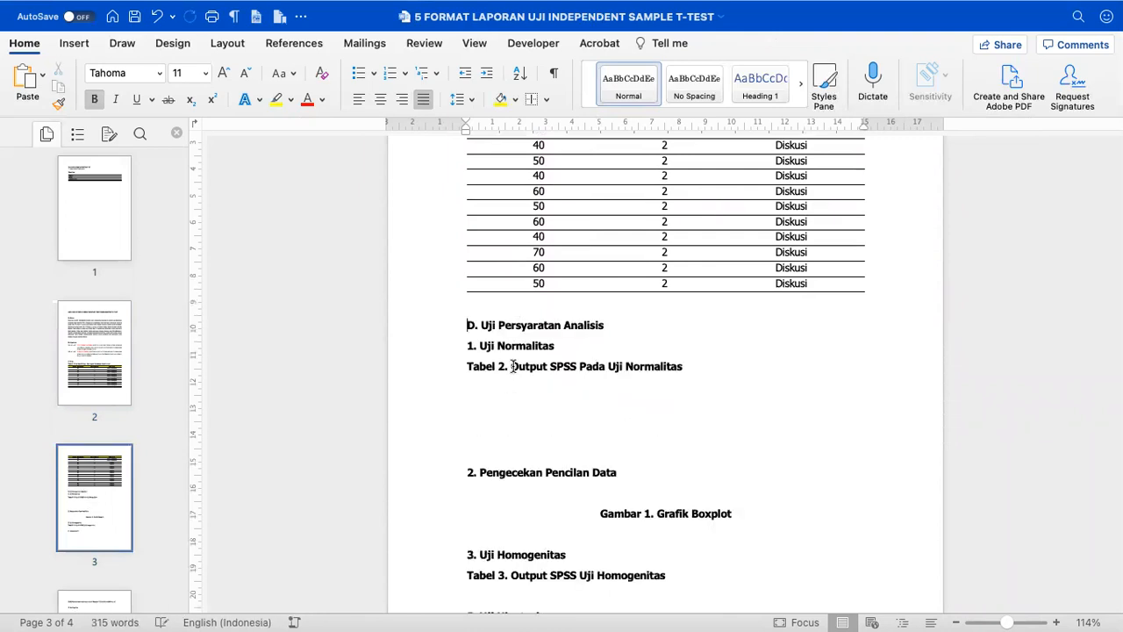
click(454, 336)
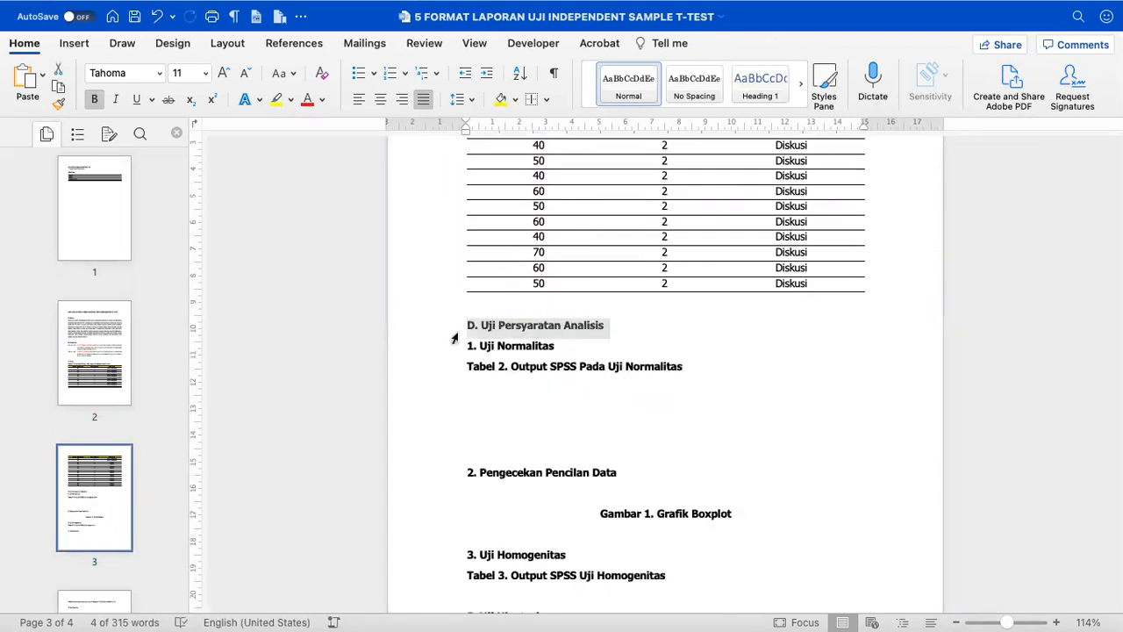
Switch to the Excel workbook and copy the HASIL BELAJAR and KELOMPOK values from AC12 downward, without their headers.
key(super+Tab)
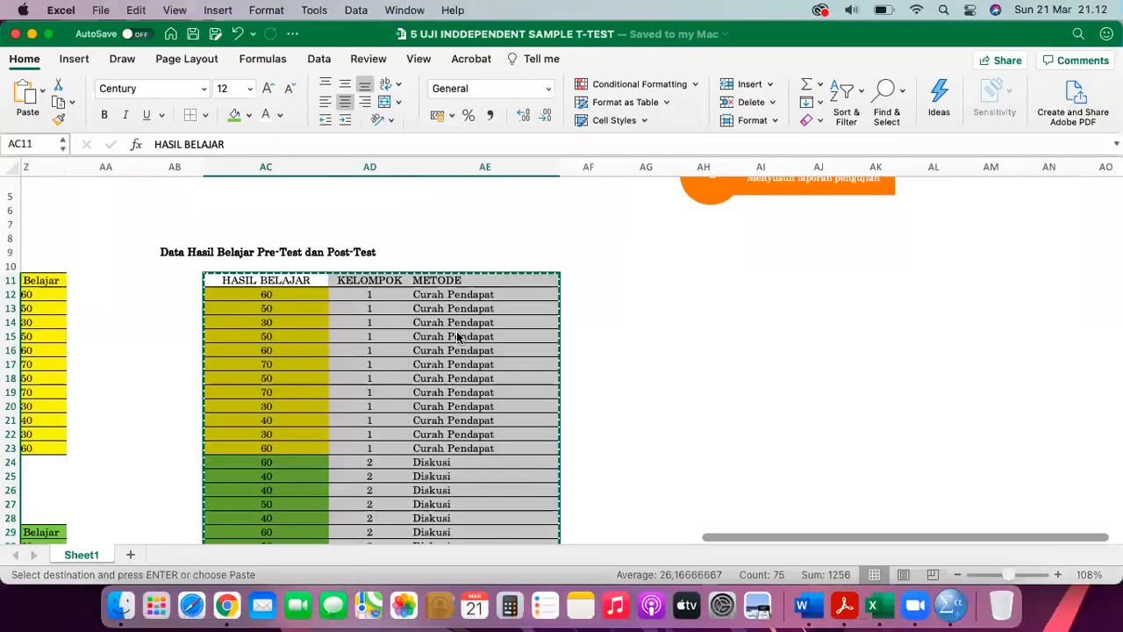
scroll(456, 336, down, 1)
click(371, 298)
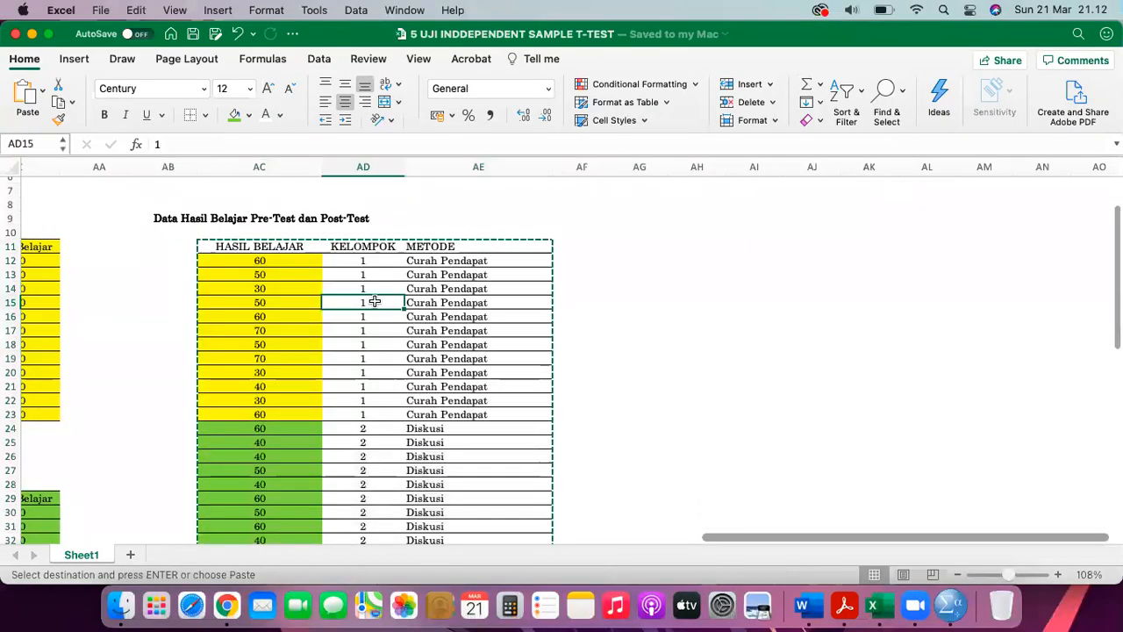
click(254, 261)
scroll(323, 305, down, 1)
click(284, 286)
click(247, 239)
drag(247, 238, 355, 521)
scroll(356, 521, up, 3)
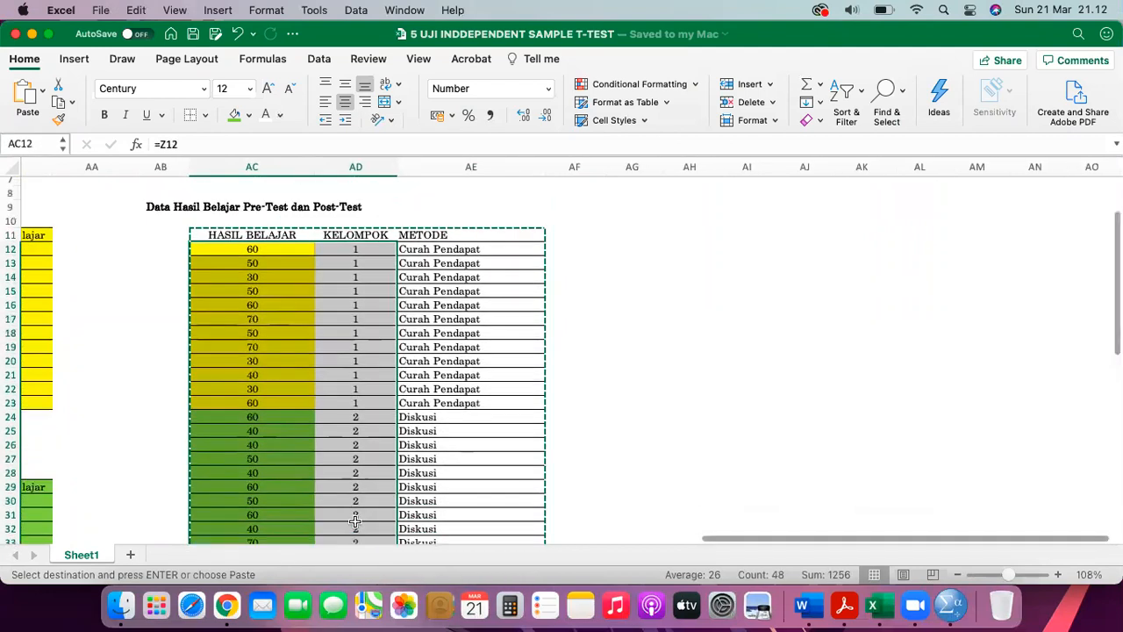
scroll(356, 521, up, 2)
right_click(260, 286)
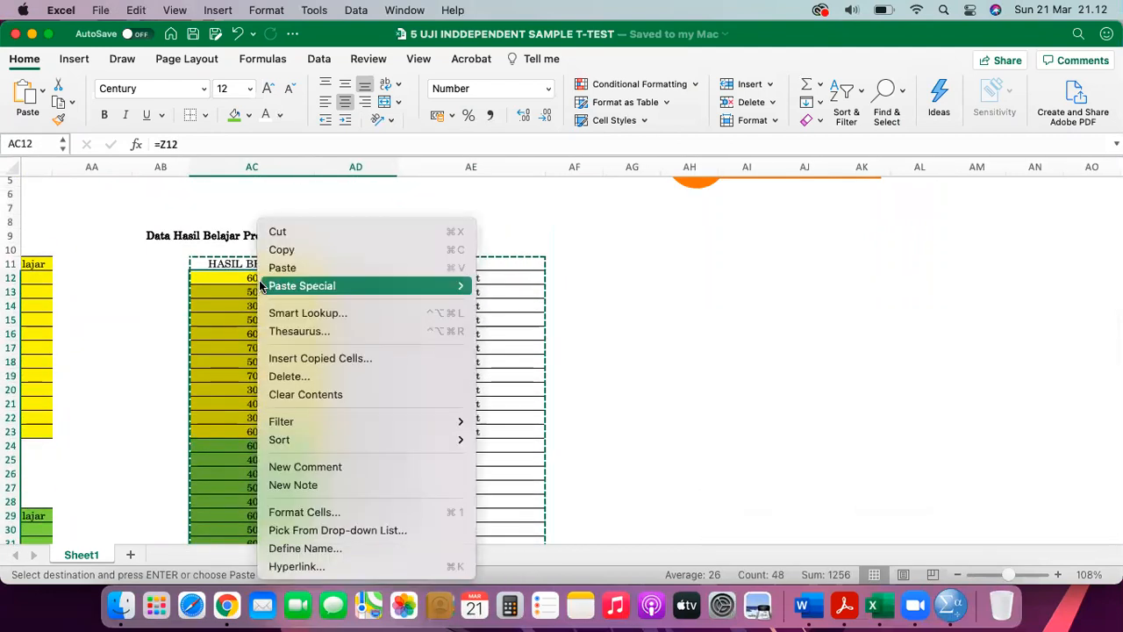
click(284, 251)
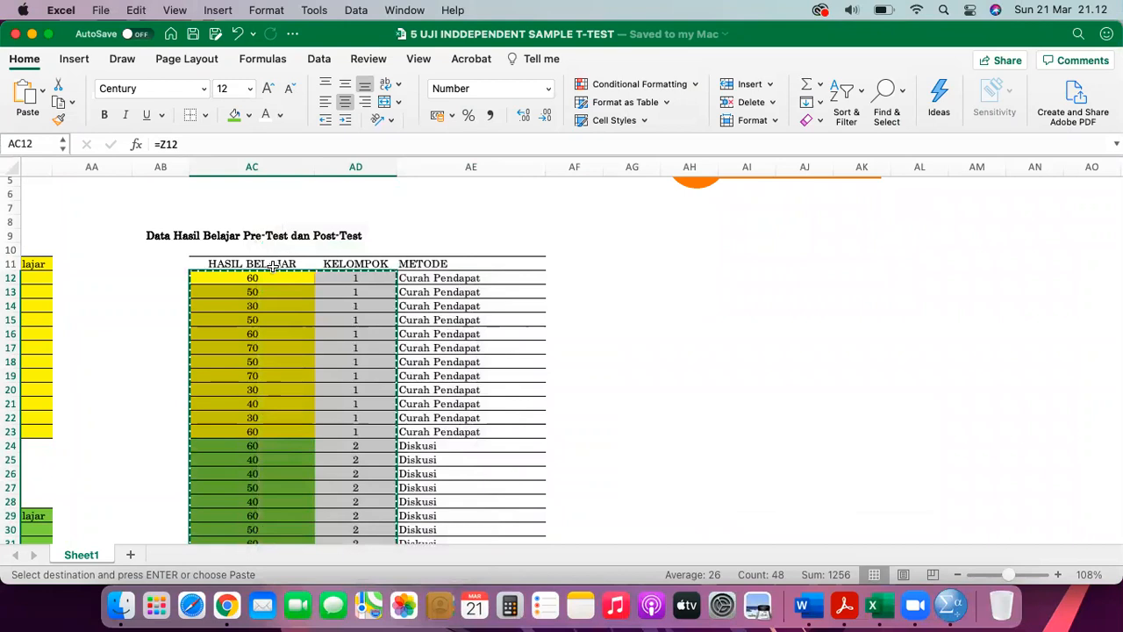
right_click(266, 280)
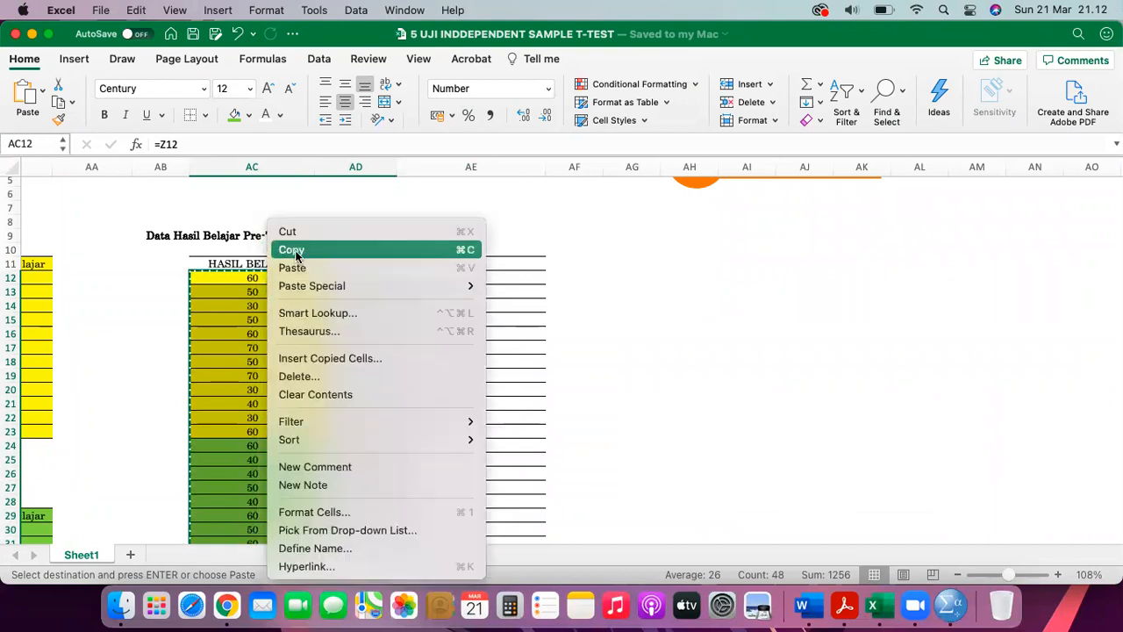
click(285, 250)
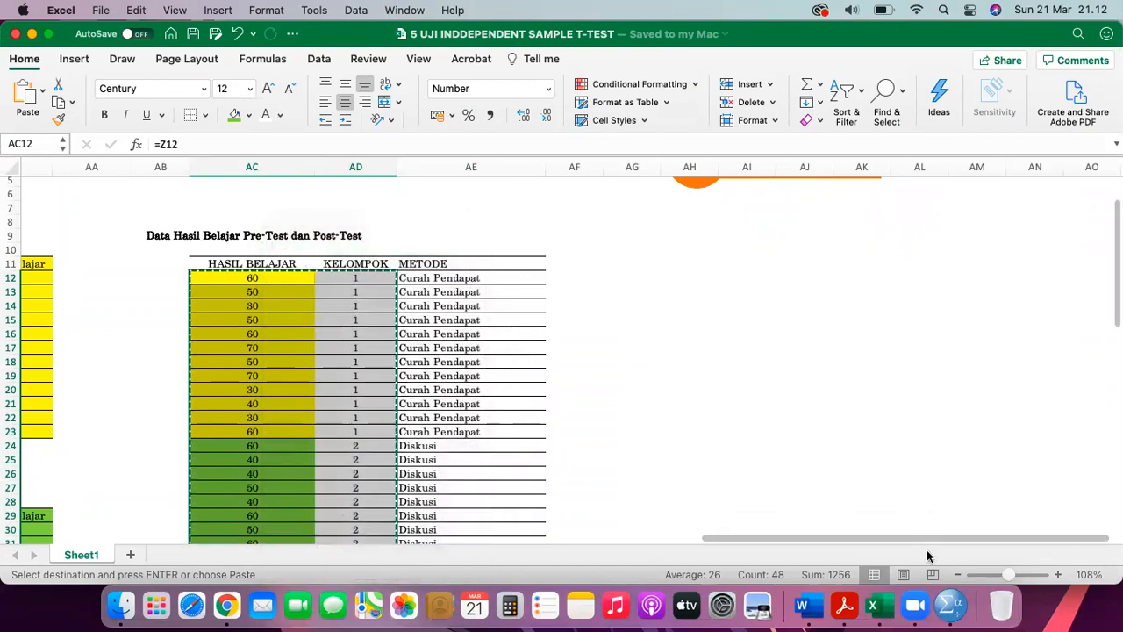
Switch to SPSS Statistics and create a new blank data file.
click(950, 605)
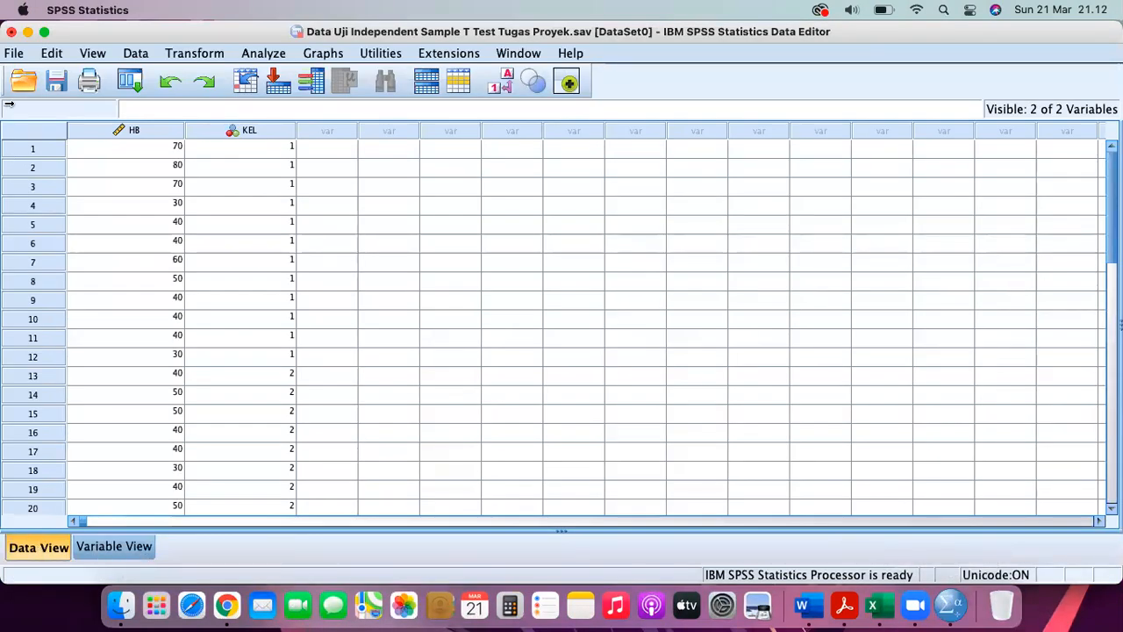
click(13, 54)
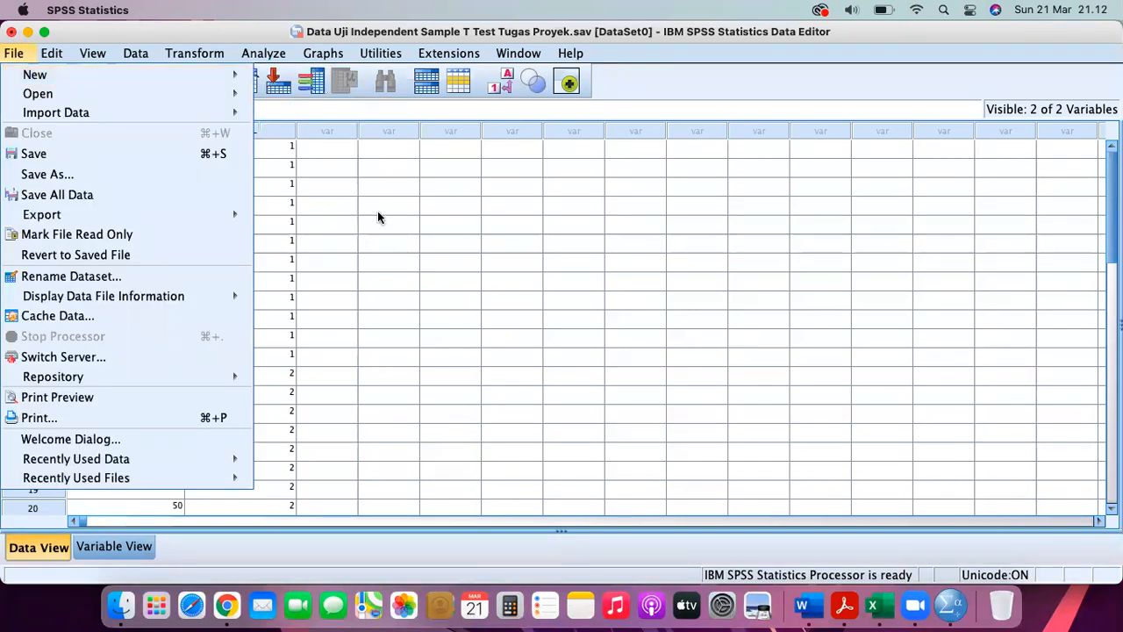
mouse_move(93, 53)
mouse_move(13, 53)
mouse_move(51, 75)
click(288, 79)
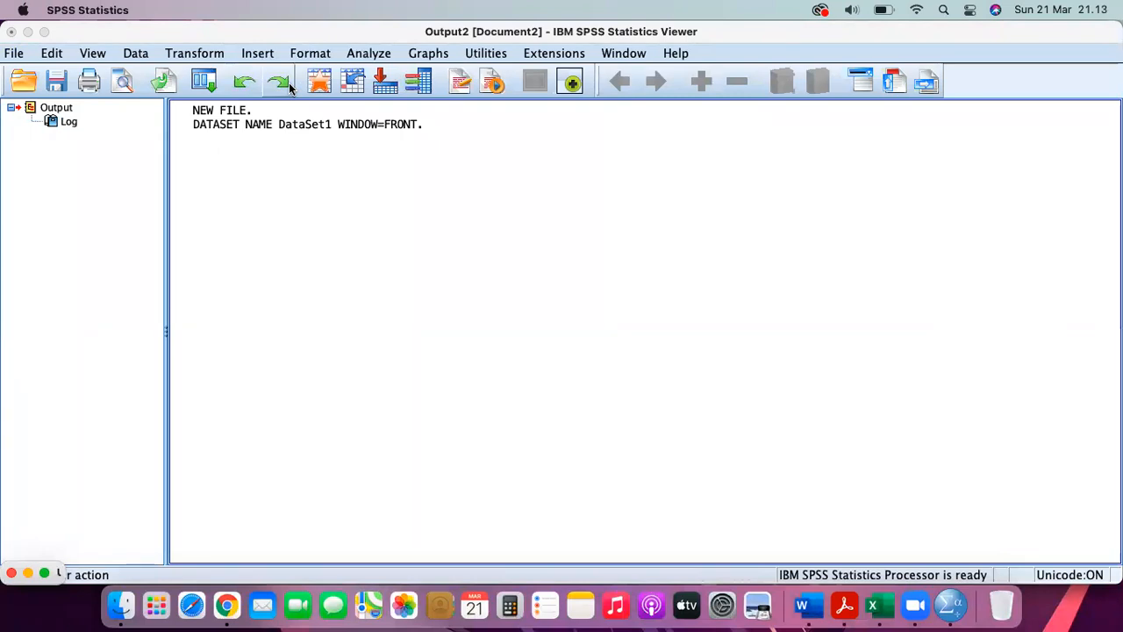
Close the dataset Data Uji Independent Sample T Test Tugas Proyek.sav.
click(631, 55)
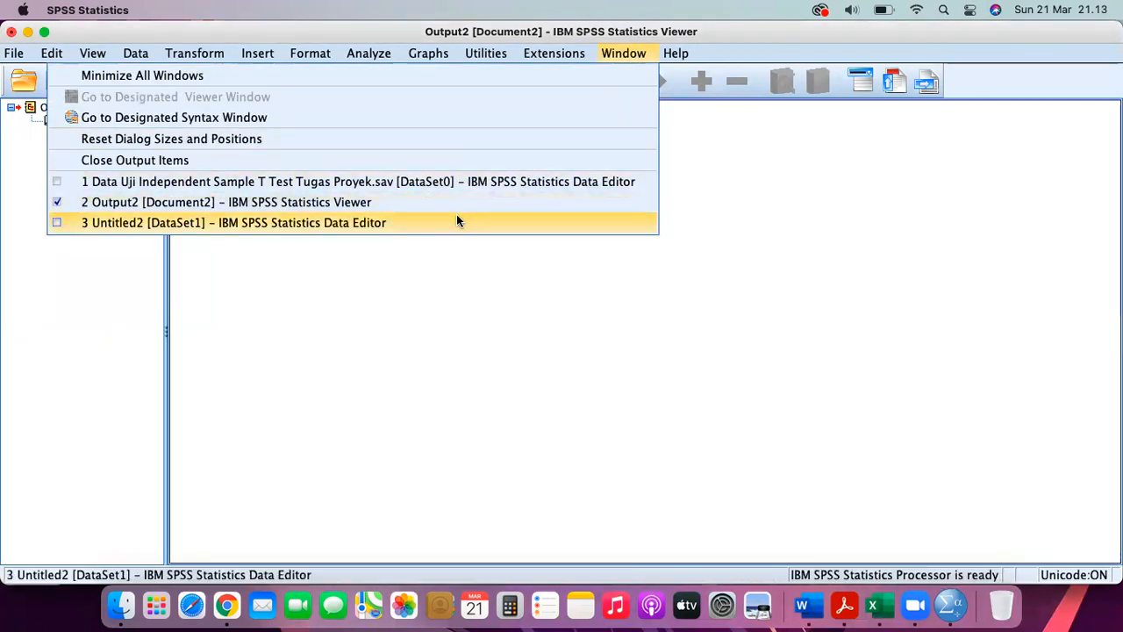
click(453, 187)
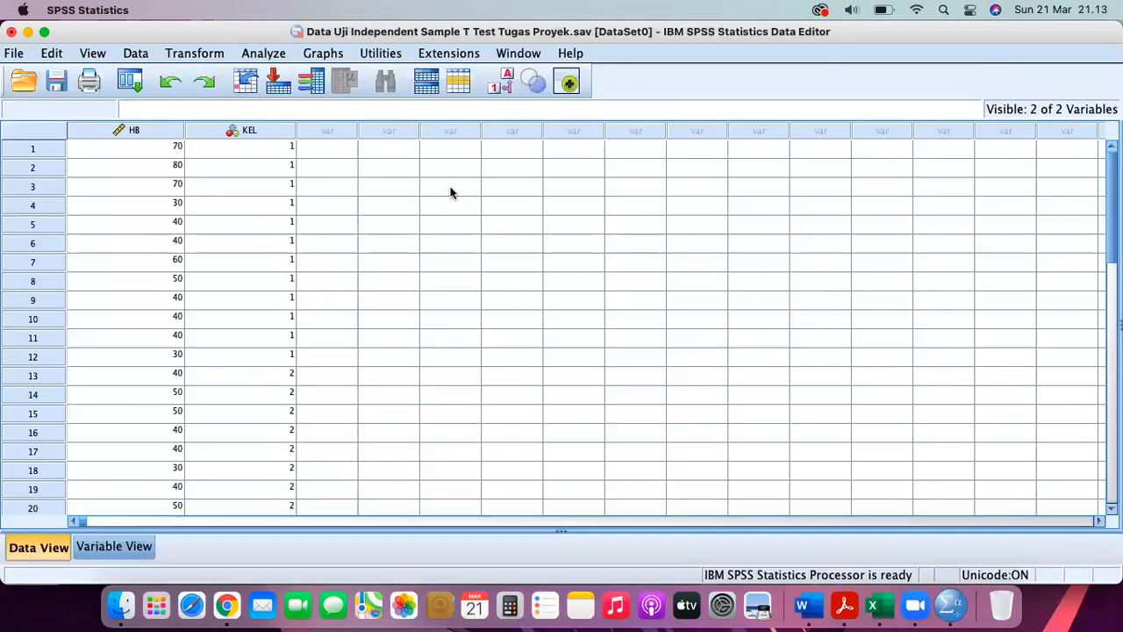
click(18, 57)
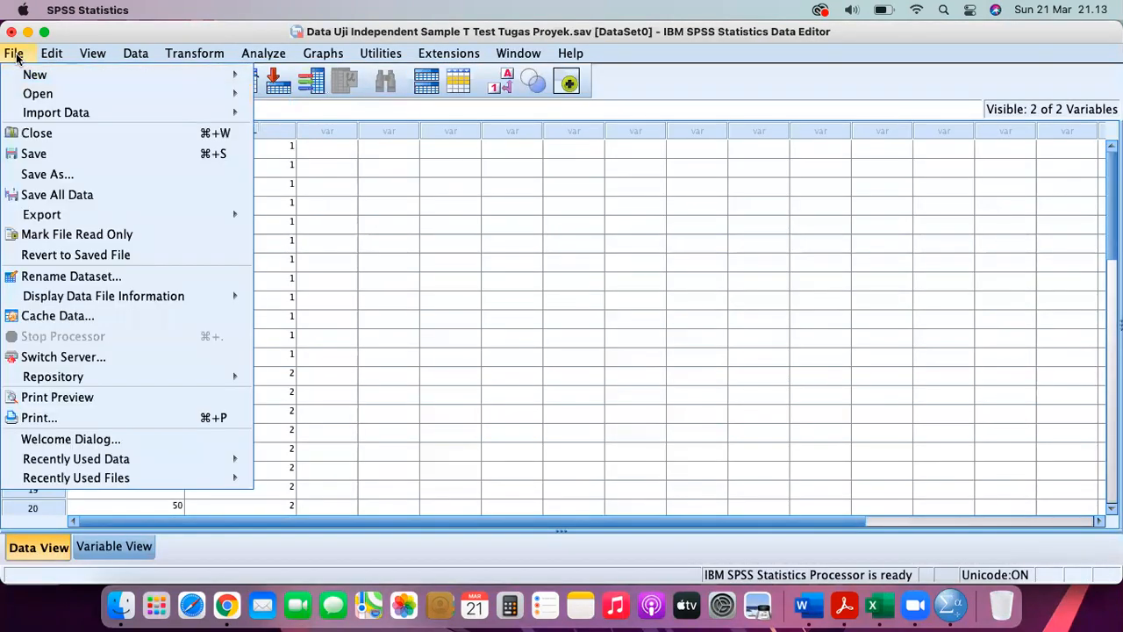
click(39, 133)
click(728, 356)
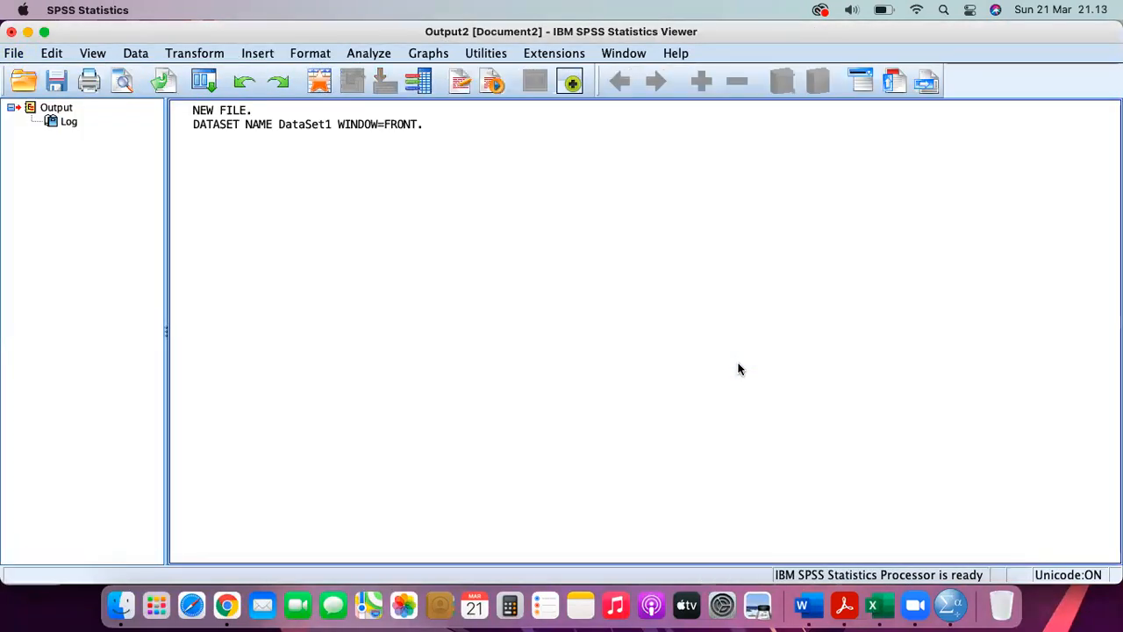
Create another new blank data file from the output viewer.
click(14, 53)
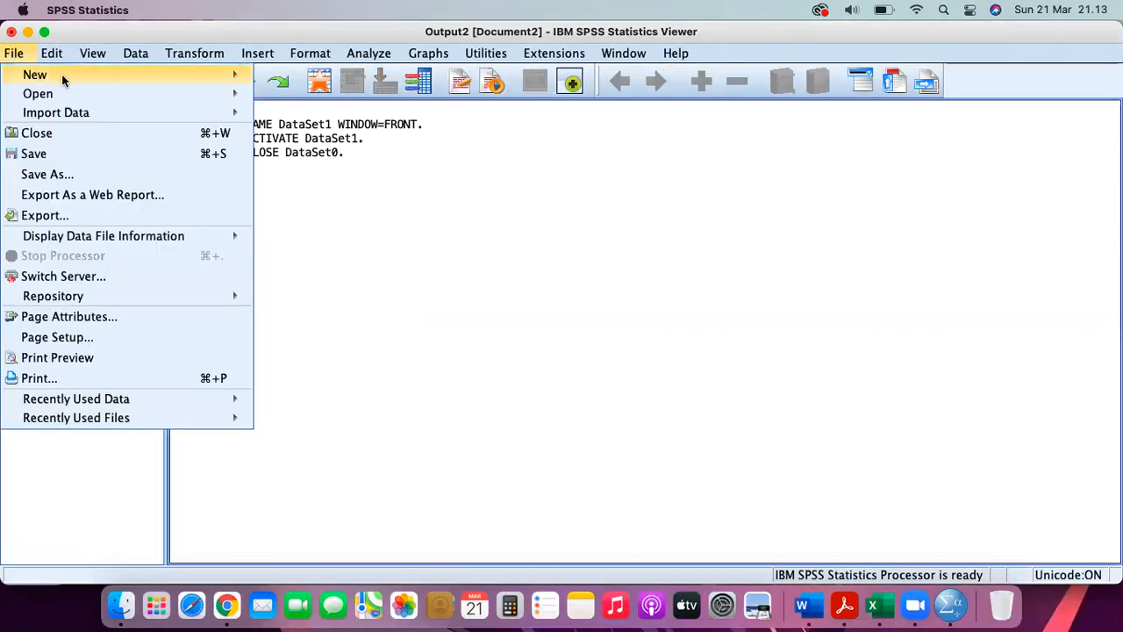
mouse_move(66, 75)
click(314, 79)
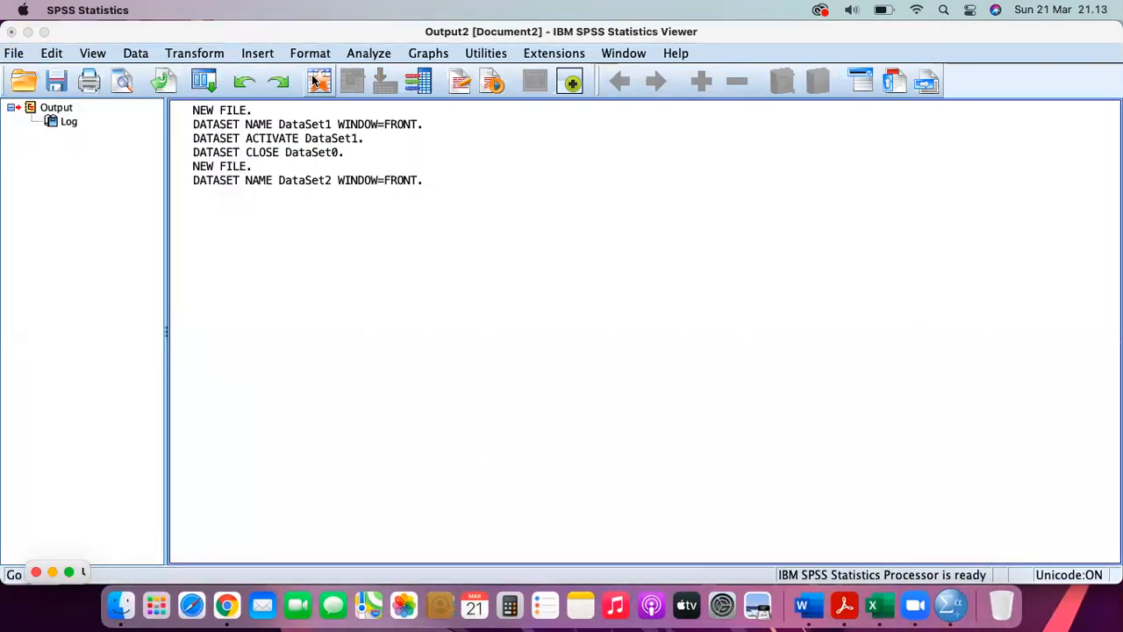
Bring the data editor window of Untitled2 [DataSet1] to the front.
click(614, 53)
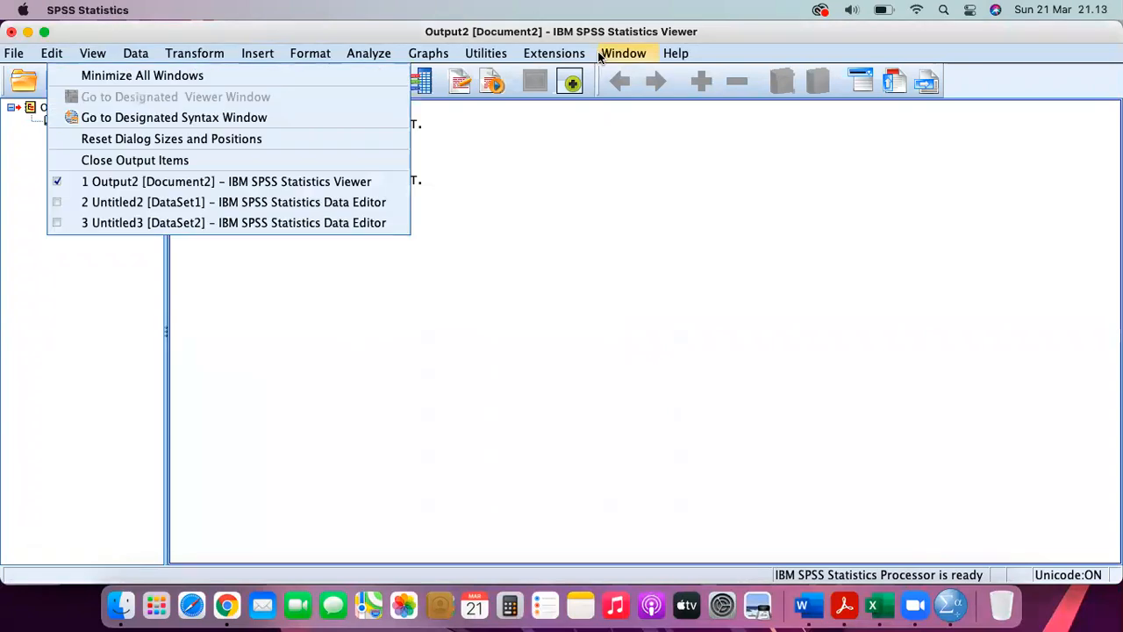
mouse_move(554, 53)
mouse_move(612, 58)
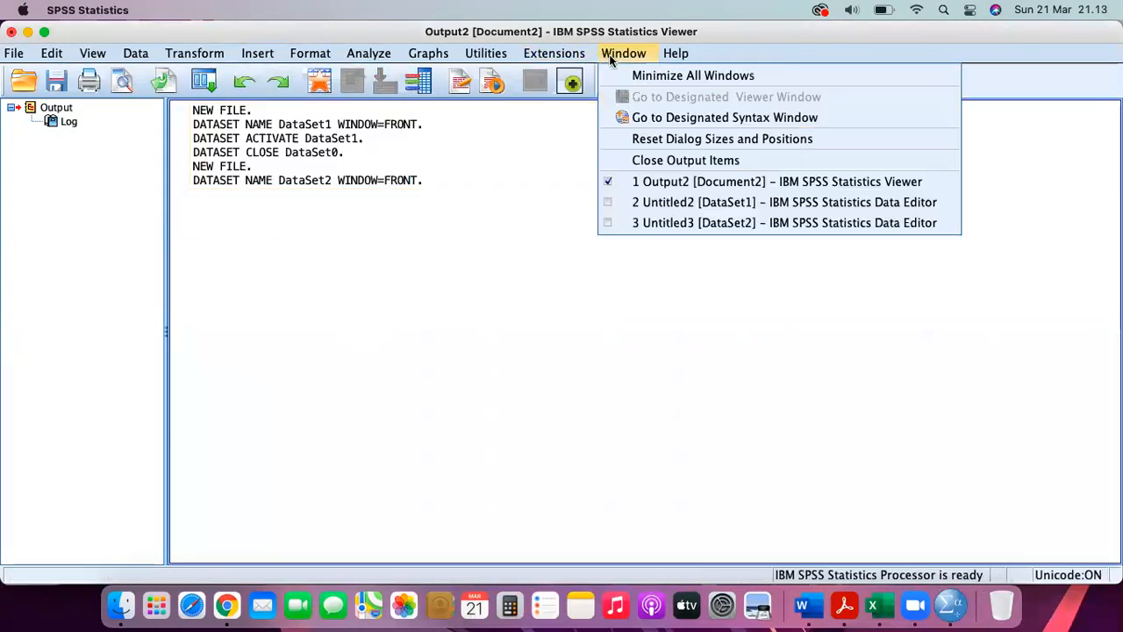
click(647, 202)
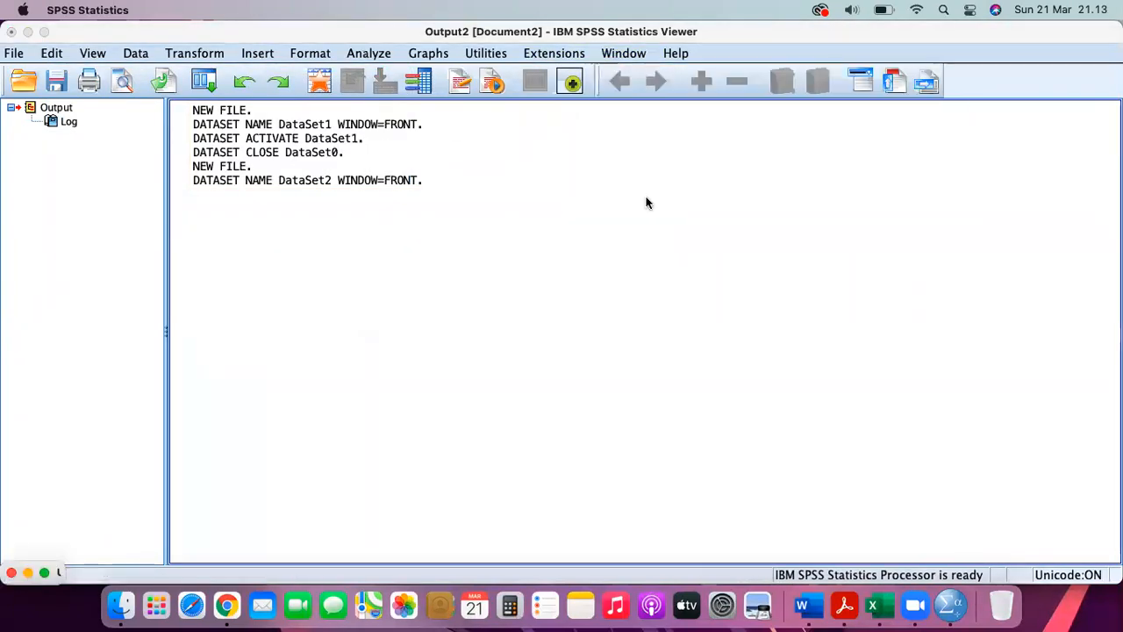
Close the Output2 viewer without saving its contents and quit SPSS Statistics completely.
click(10, 32)
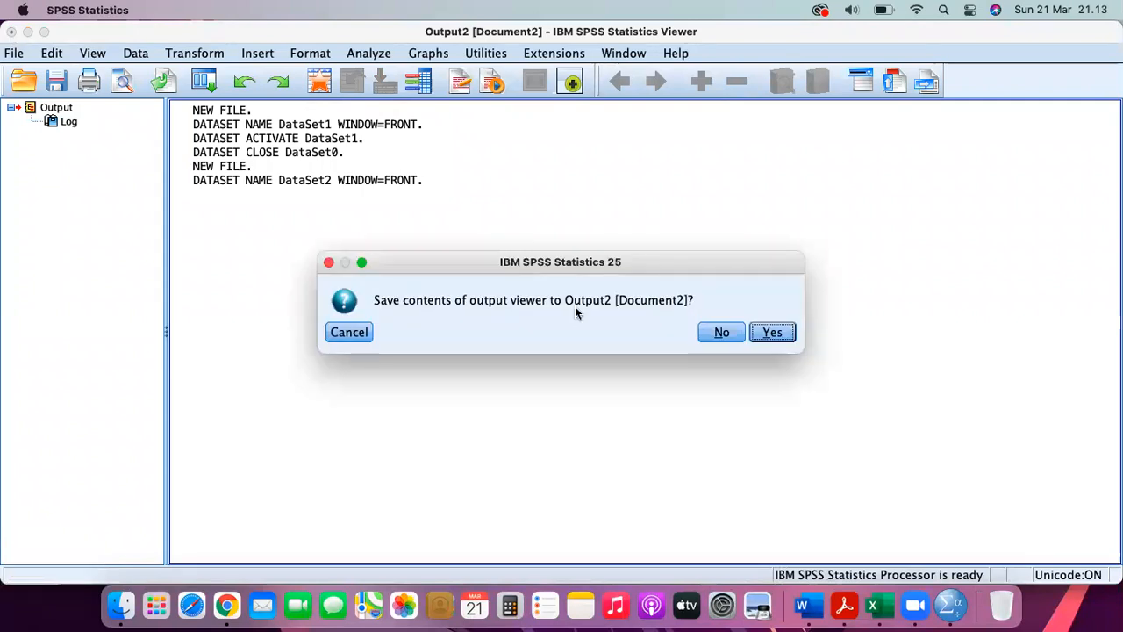
click(715, 330)
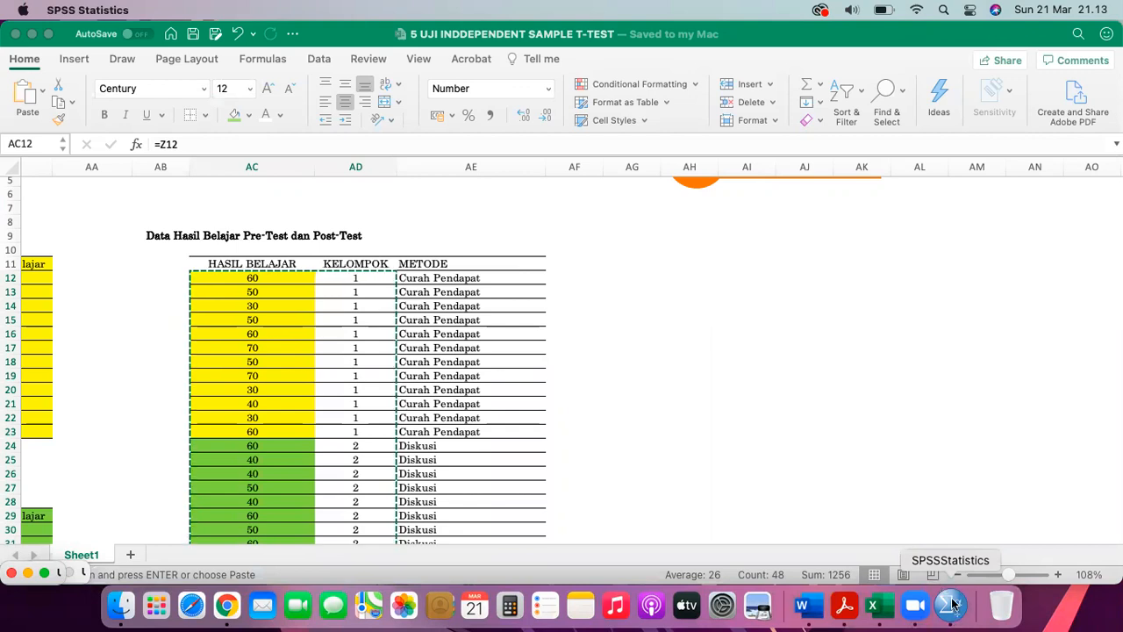
right_click(943, 616)
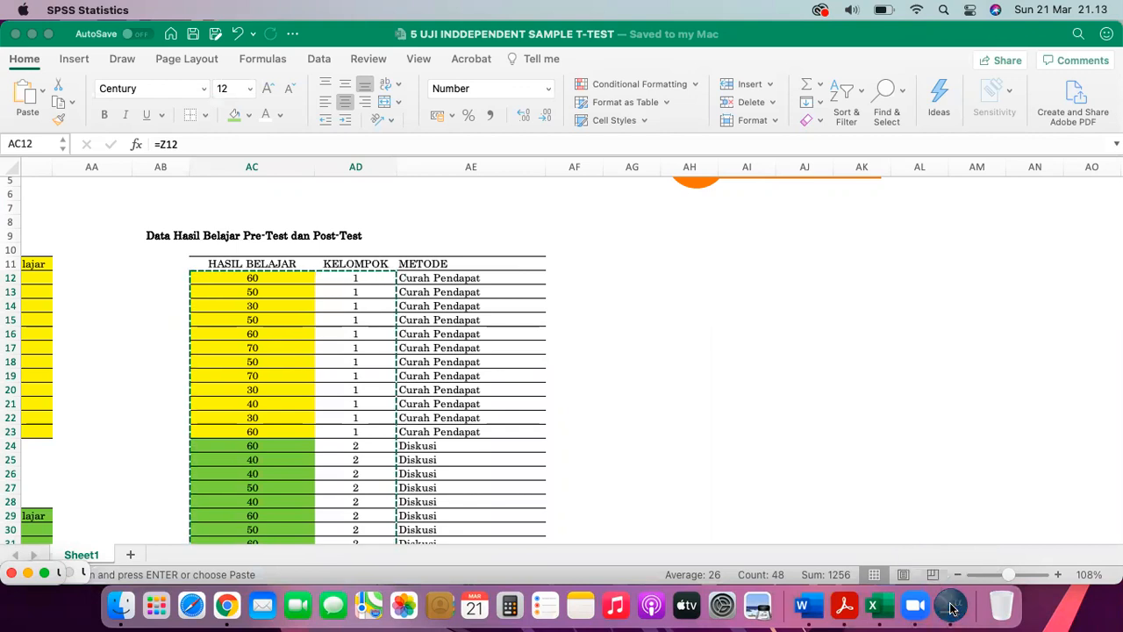
click(940, 467)
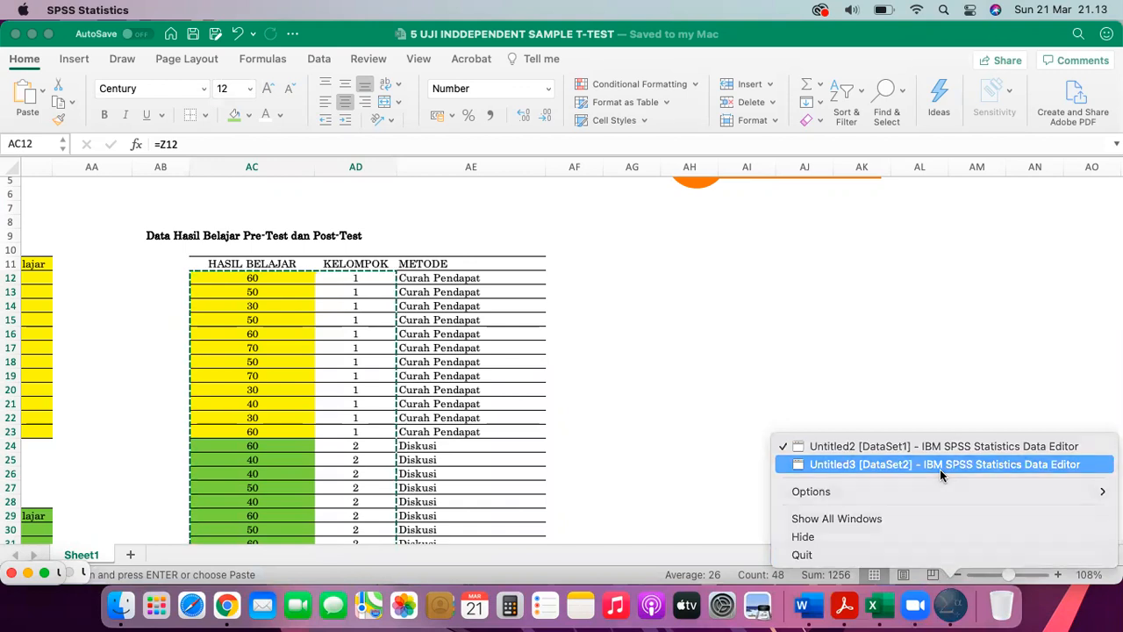
right_click(952, 603)
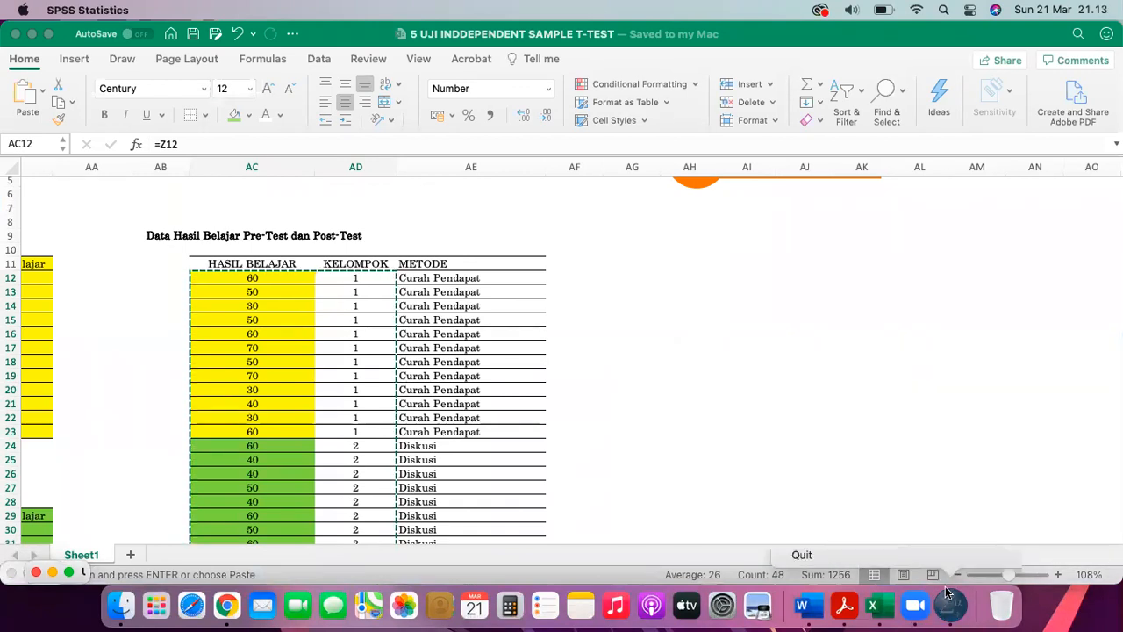
click(948, 555)
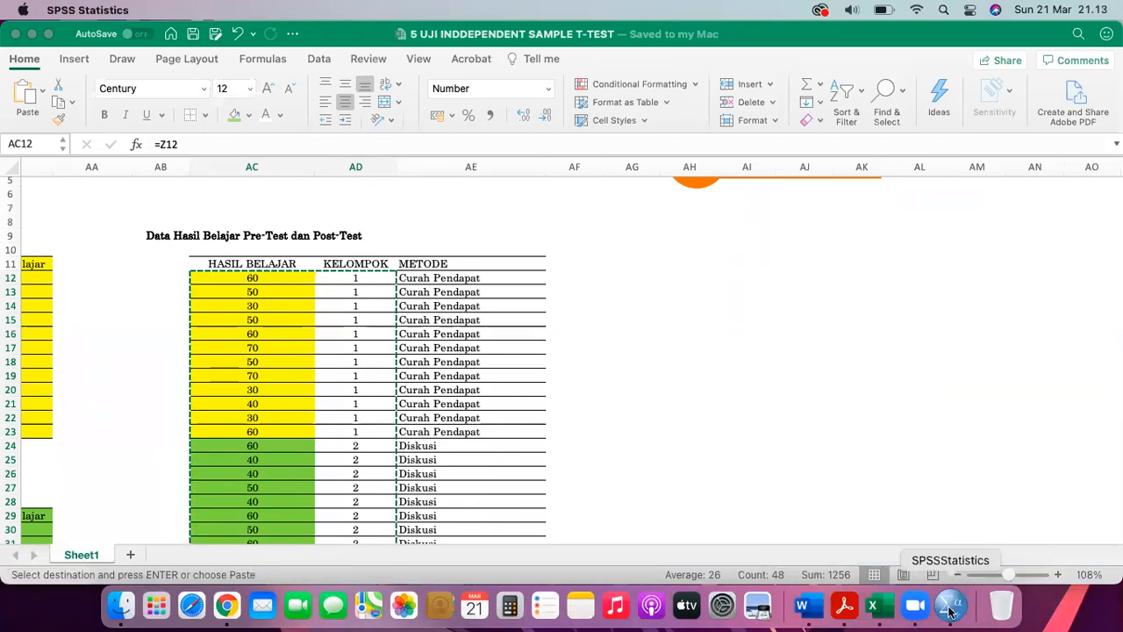
right_click(951, 606)
click(951, 555)
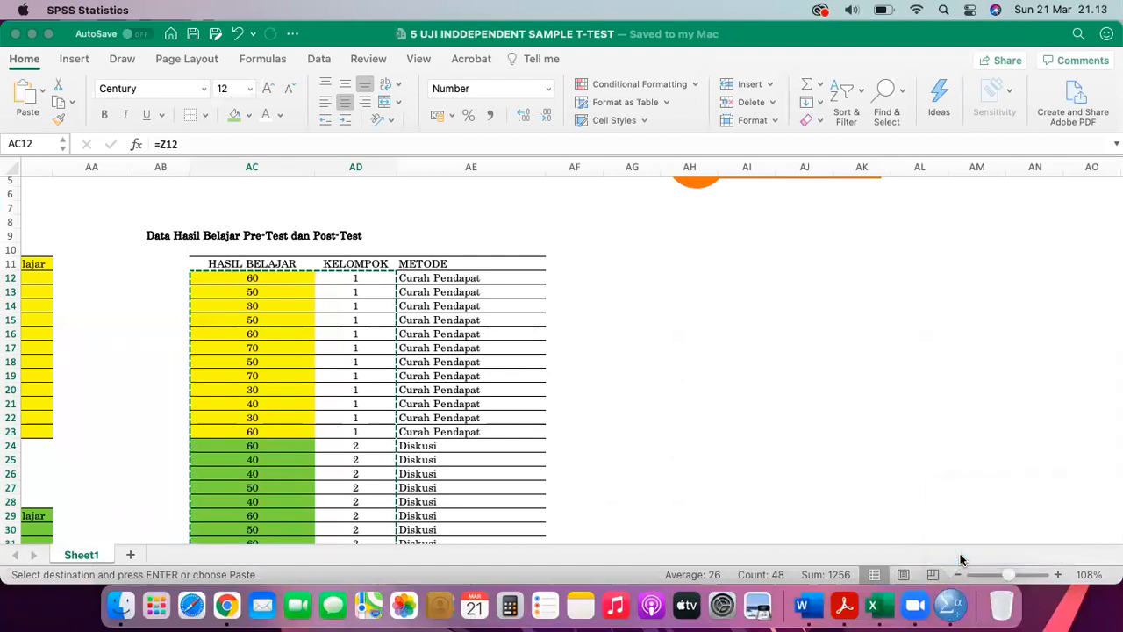
Relaunch SPSS Statistics and show its blank data editor in full screen.
right_click(952, 608)
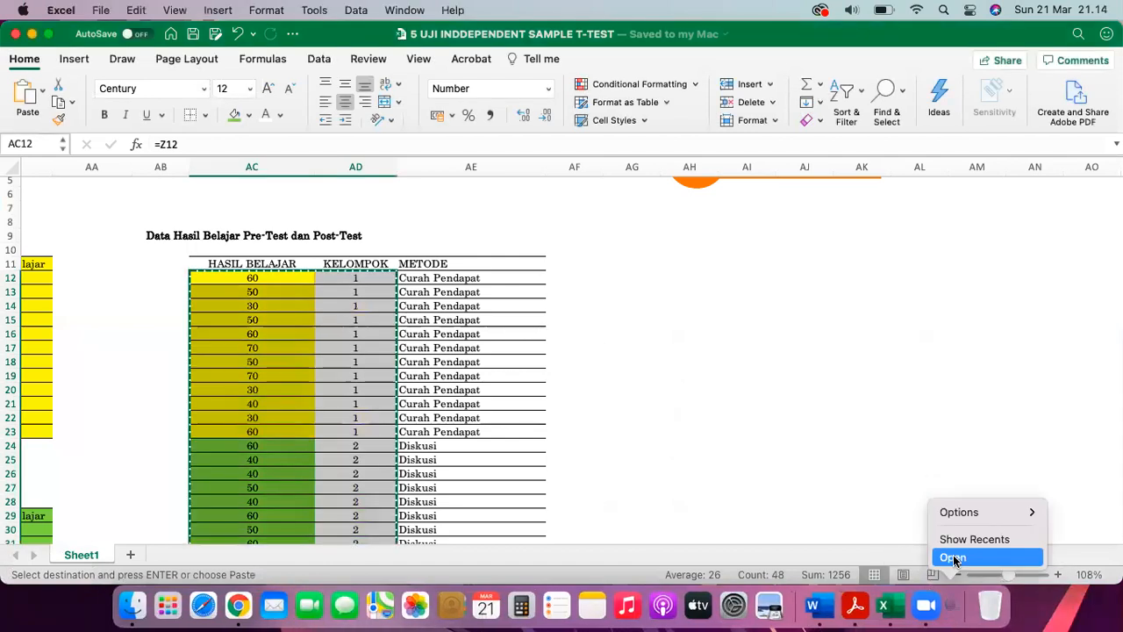
click(790, 355)
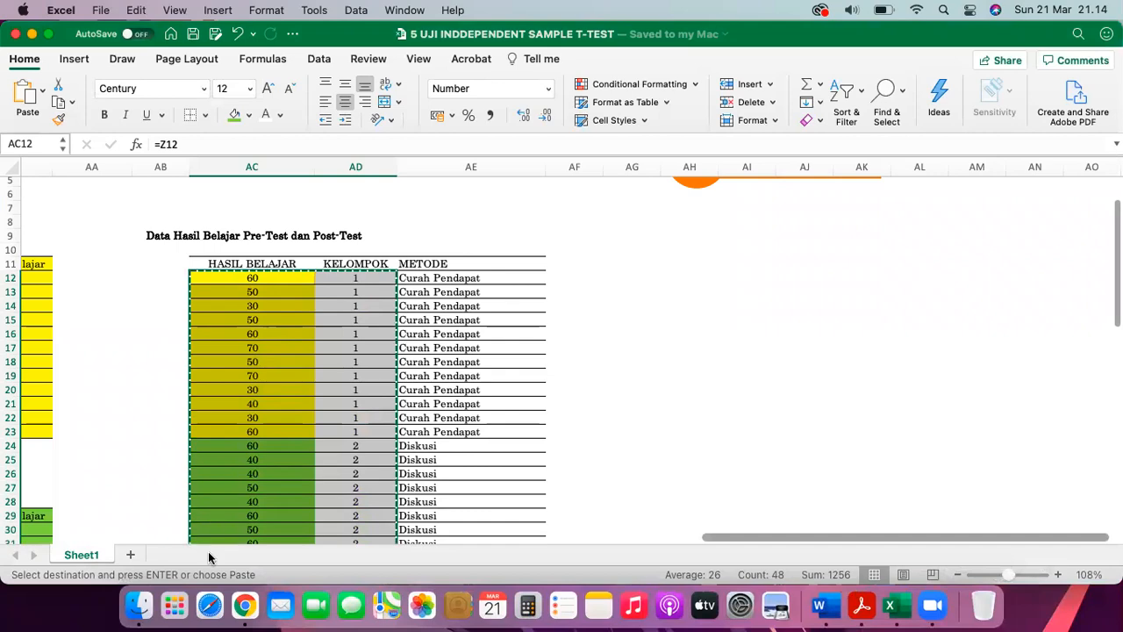
click(174, 605)
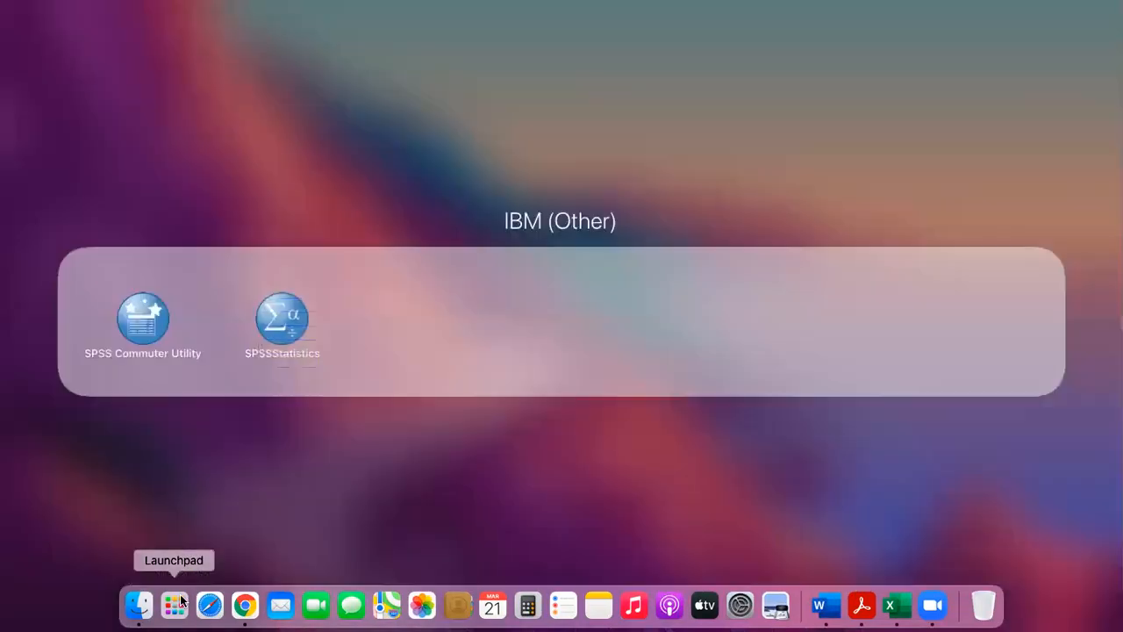
click(284, 319)
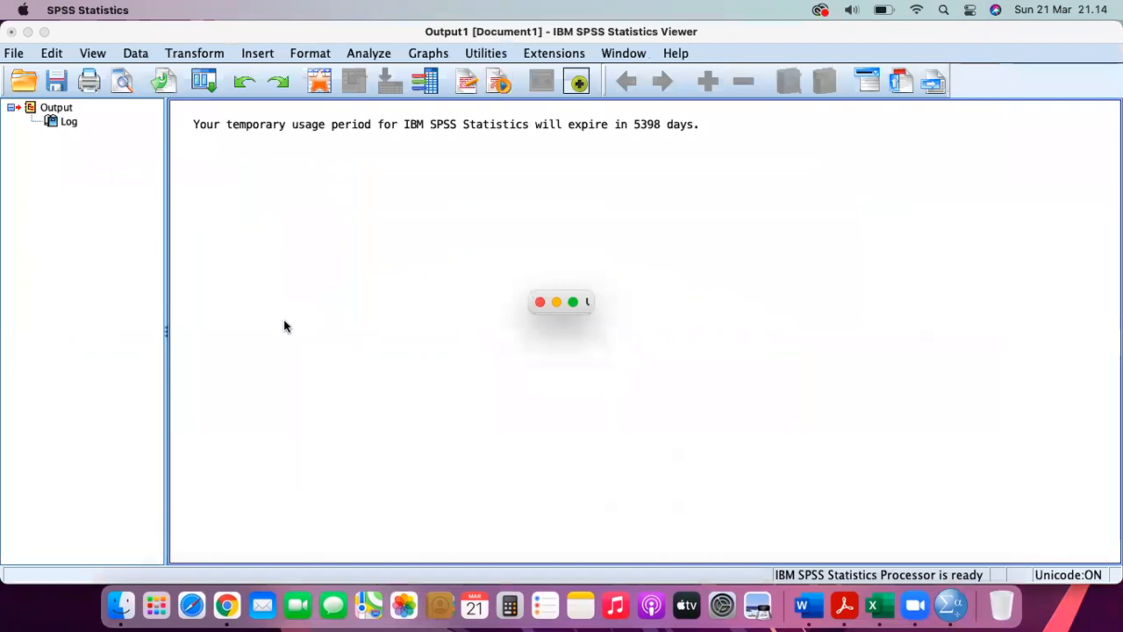
click(572, 302)
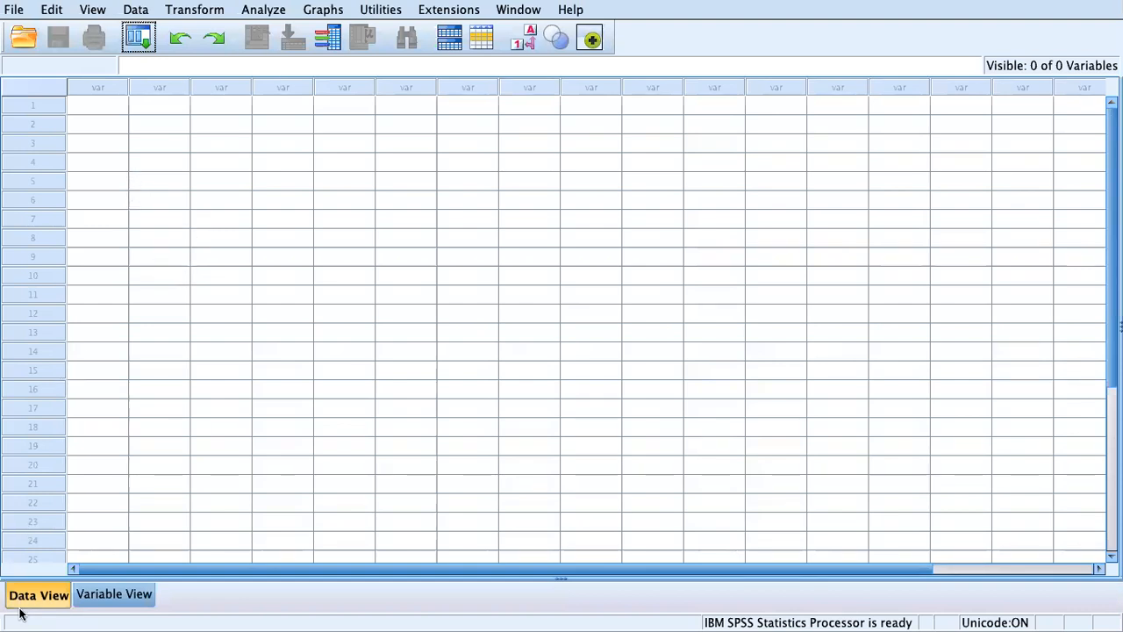
Paste the learning-outcome scores and group codes copied from Excel into the blank data sheet, starting at the first cell.
click(90, 109)
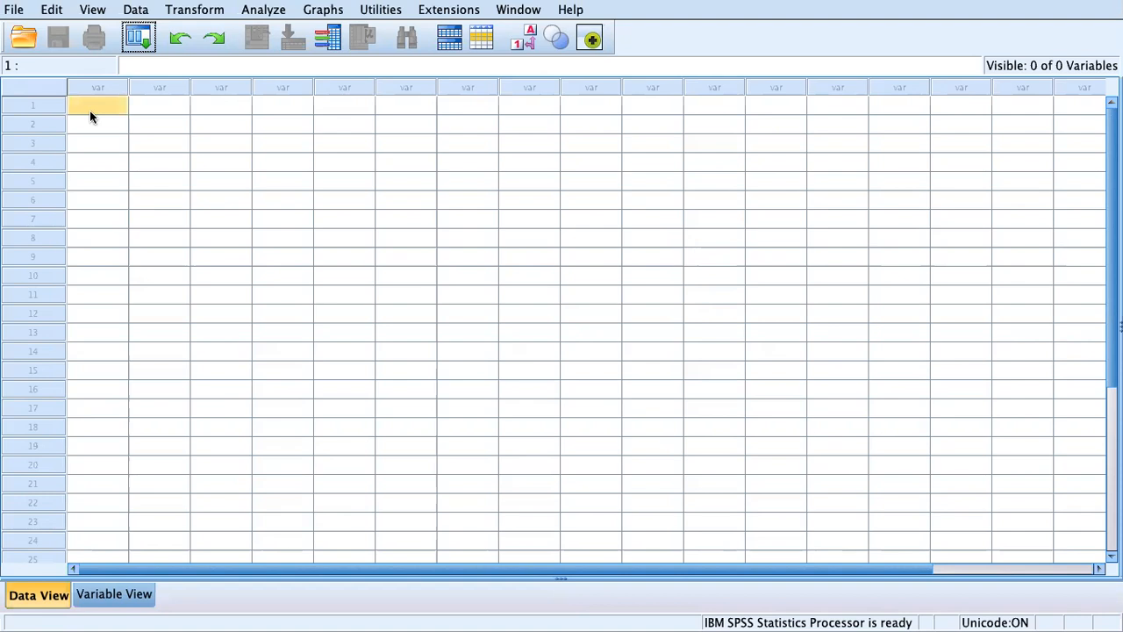
click(50, 12)
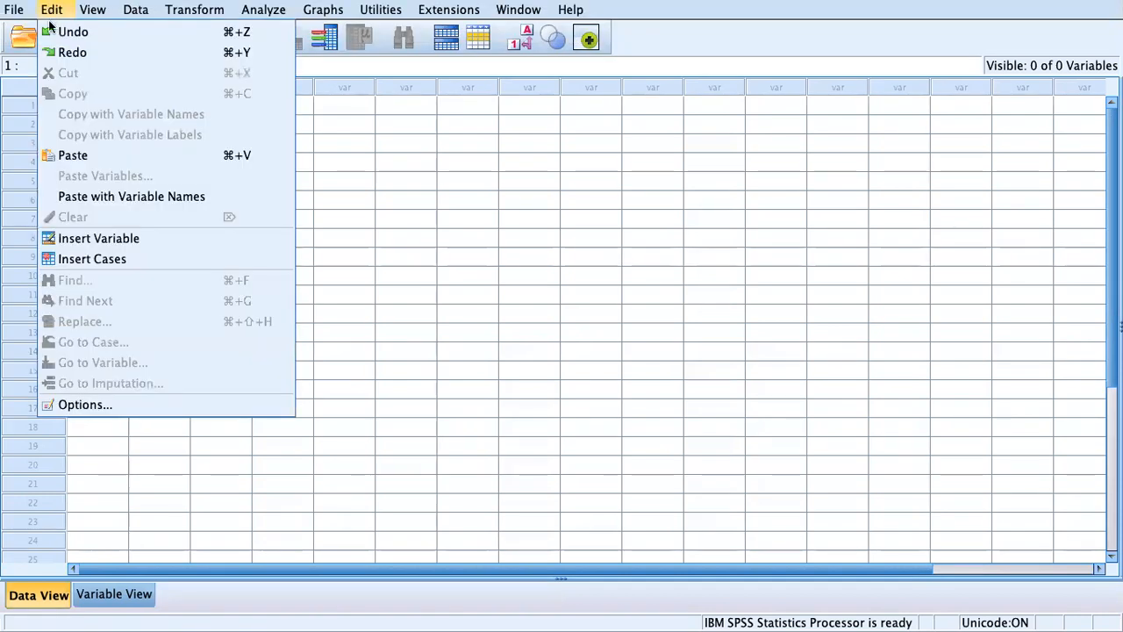
click(76, 150)
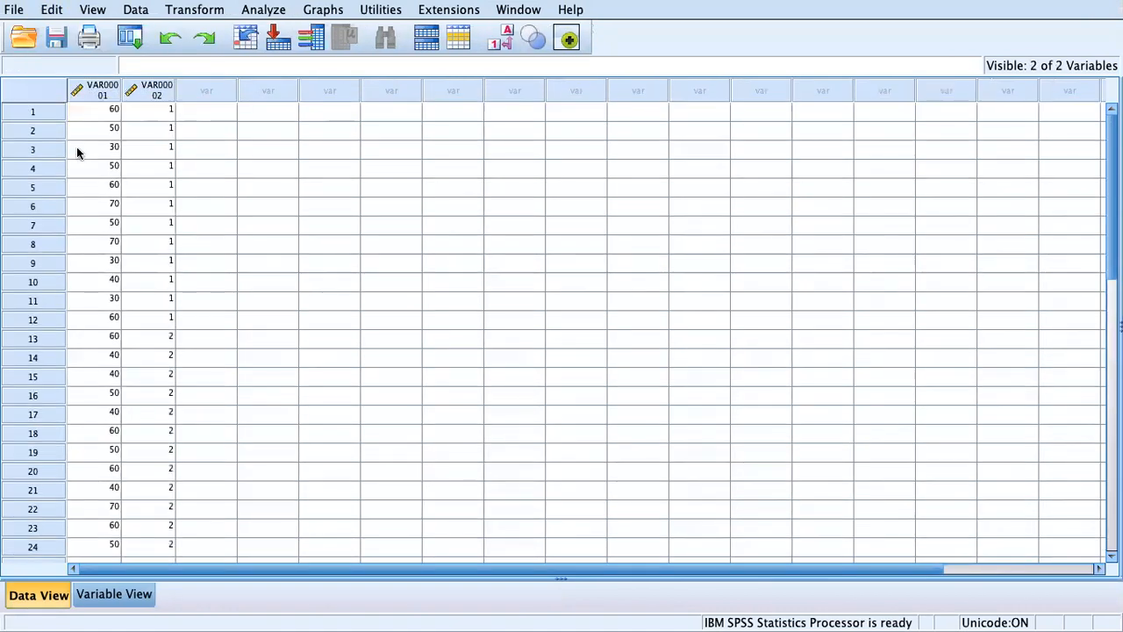
click(98, 90)
click(138, 89)
scroll(154, 248, down, 5)
scroll(155, 250, up, 5)
scroll(154, 250, right, 1)
scroll(154, 251, left, 1)
scroll(154, 250, right, 1)
Rename the variables VAR00001 and VAR00002 as HB and KEL.
click(114, 595)
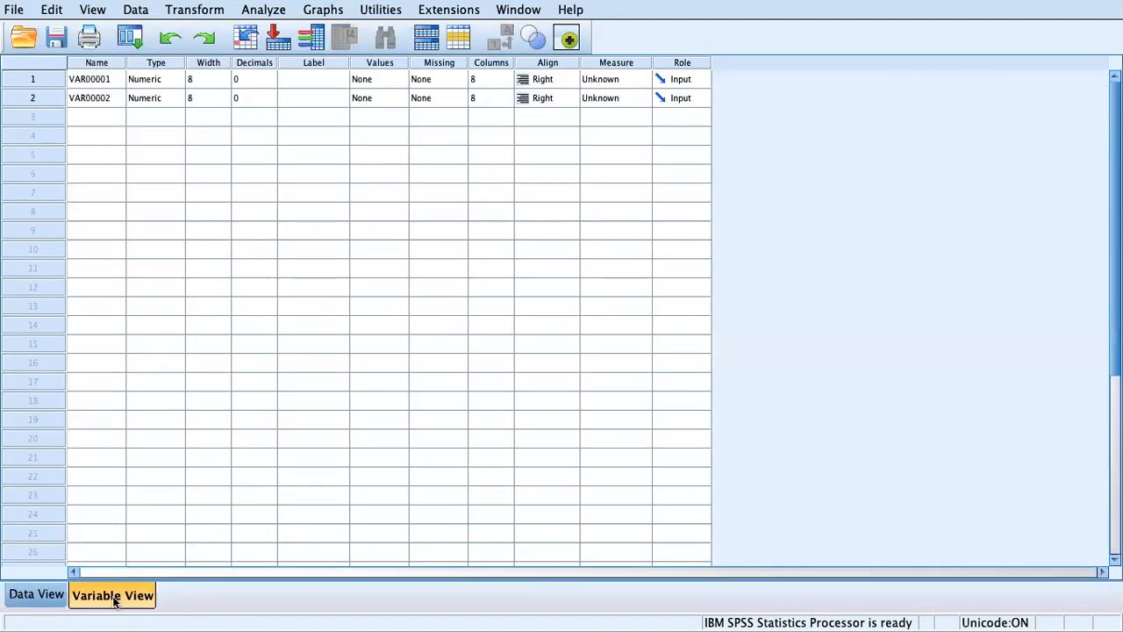
double_click(101, 80)
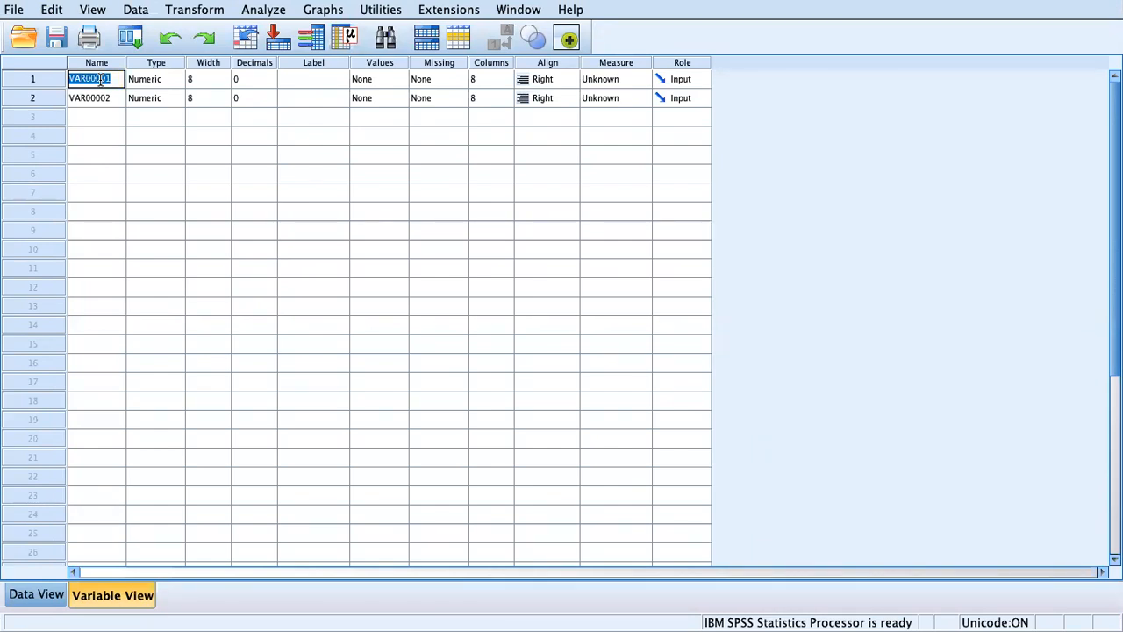
text(HB)
click(89, 99)
double_click(89, 90)
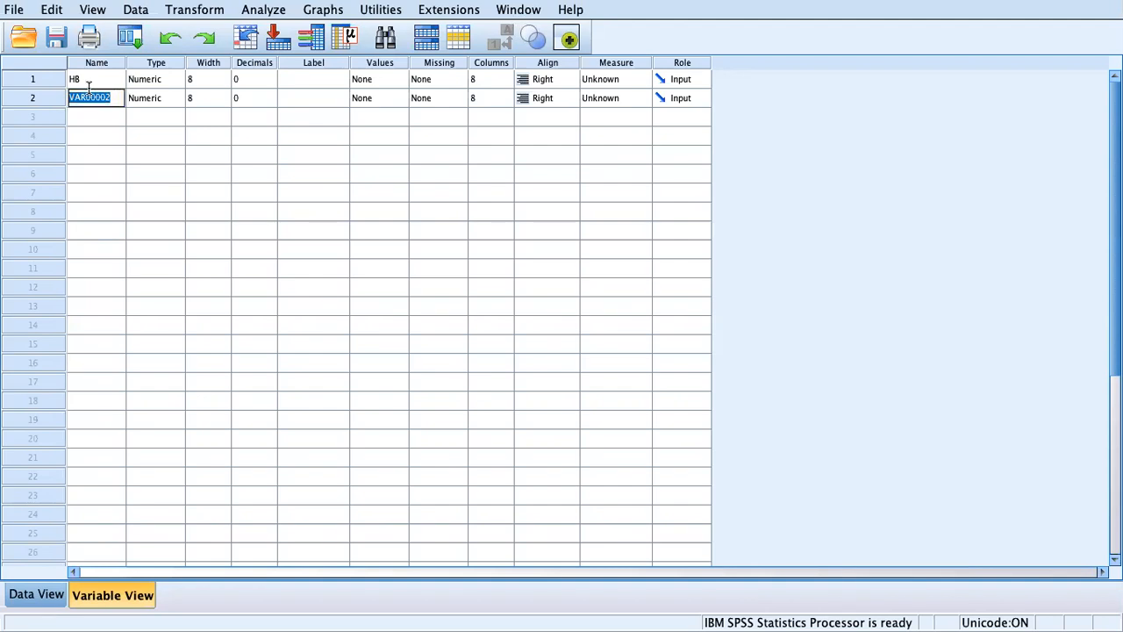
text(KEL)
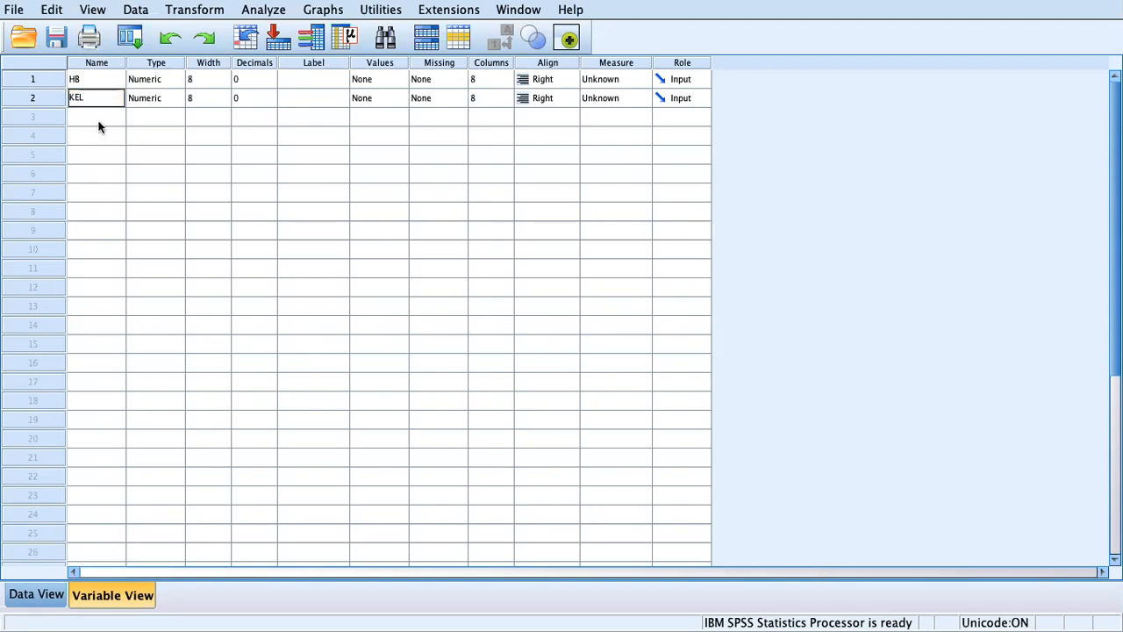
click(117, 191)
Take the data editor out of full screen and enlarge its window to cover most of the desktop.
mouse_move(7, 5)
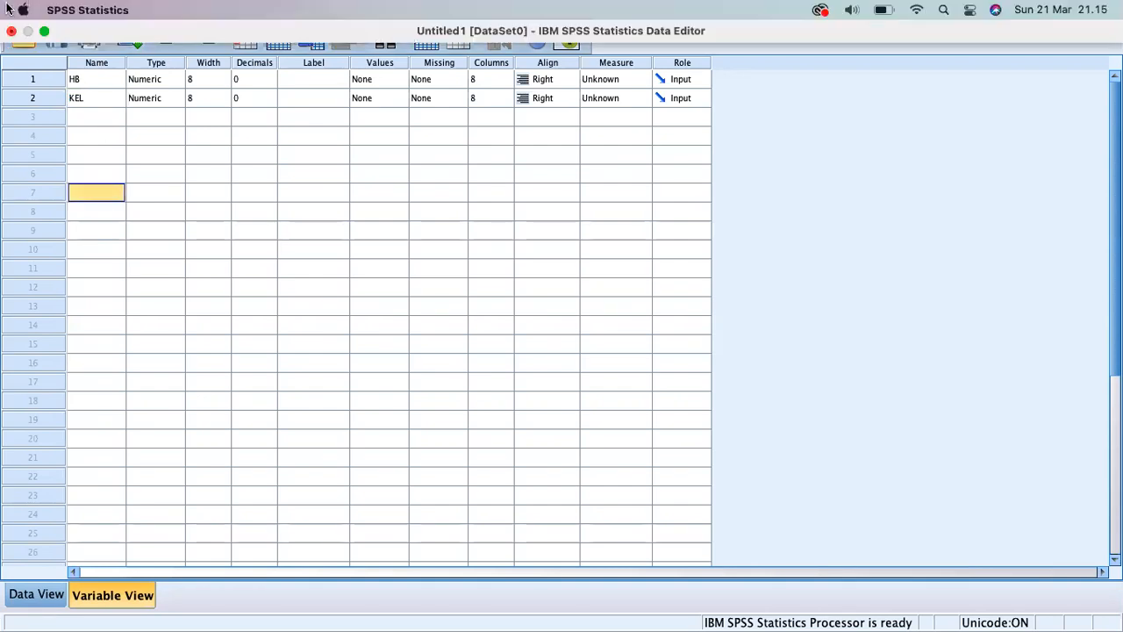
click(45, 32)
drag(592, 311, 1032, 544)
drag(530, 293, 75, 40)
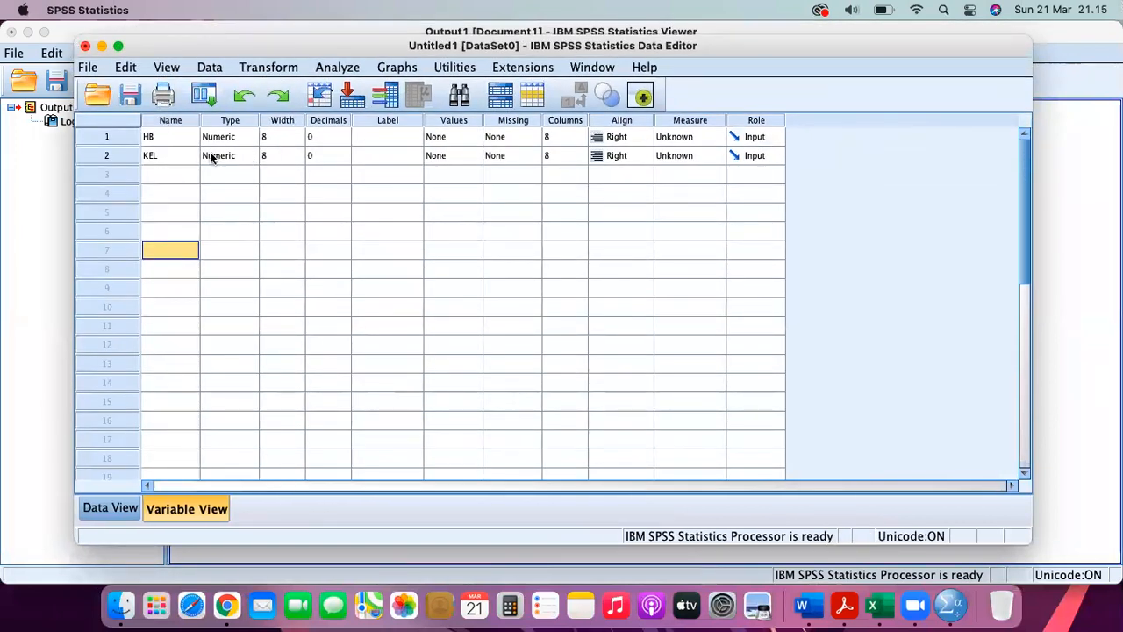
Check the renamed variables HB and KEL against their columns in the data sheet.
click(152, 137)
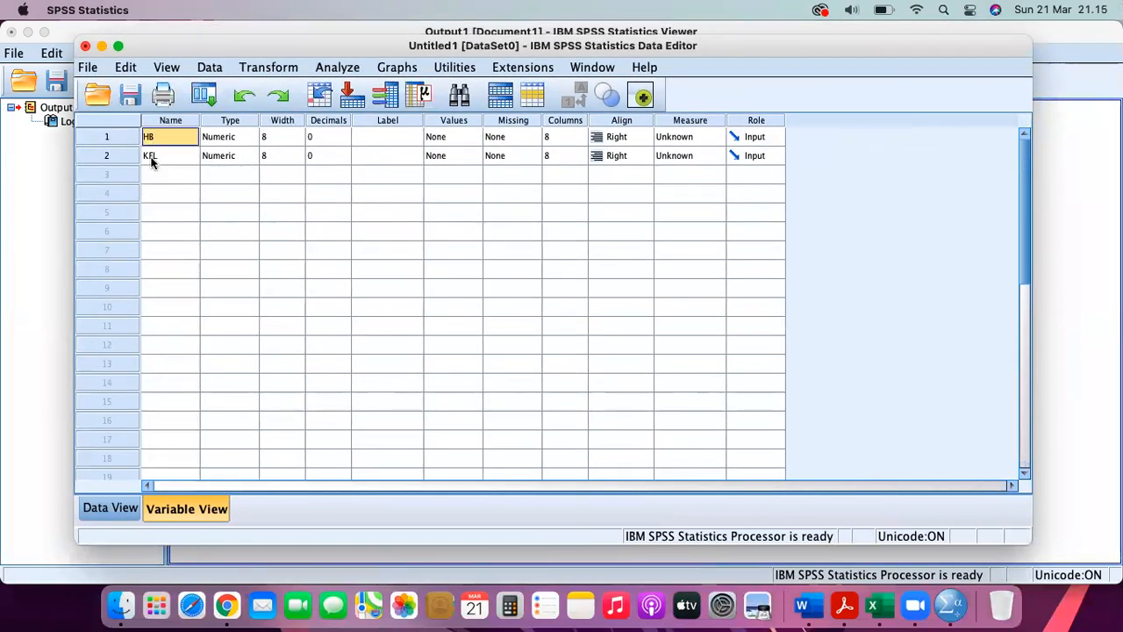
click(151, 156)
click(102, 507)
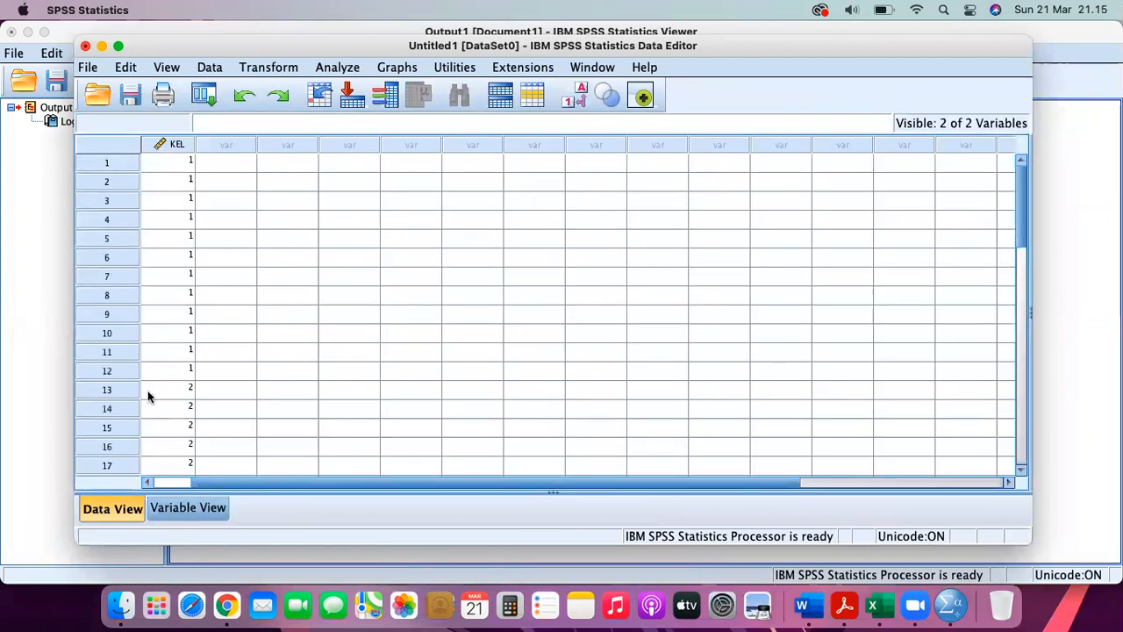
scroll(157, 143, left, 2)
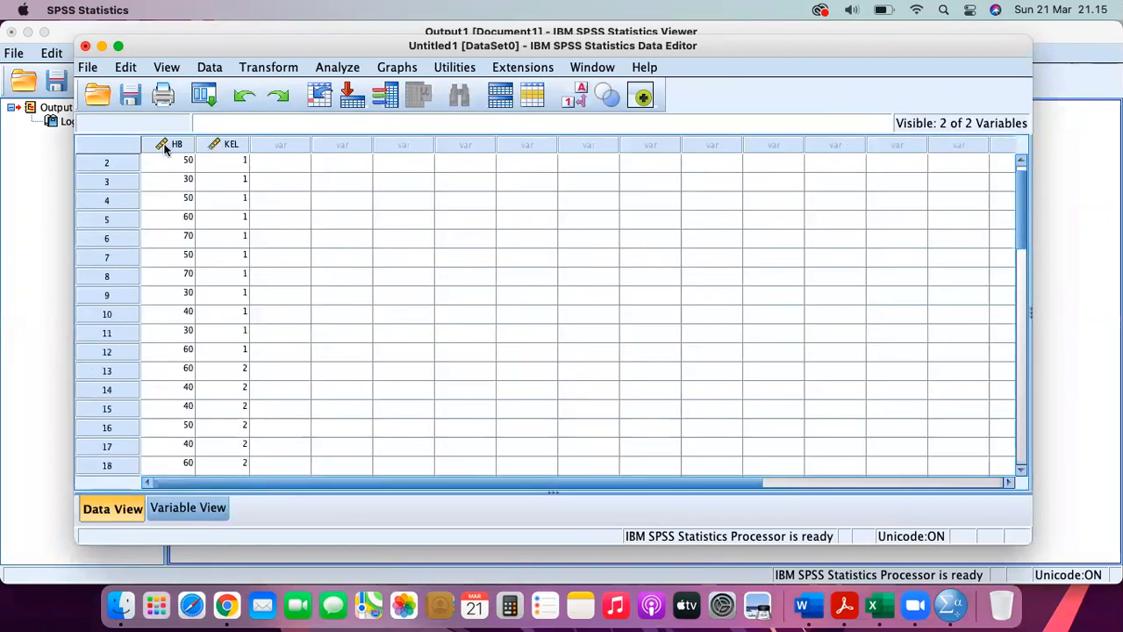
click(167, 142)
click(224, 144)
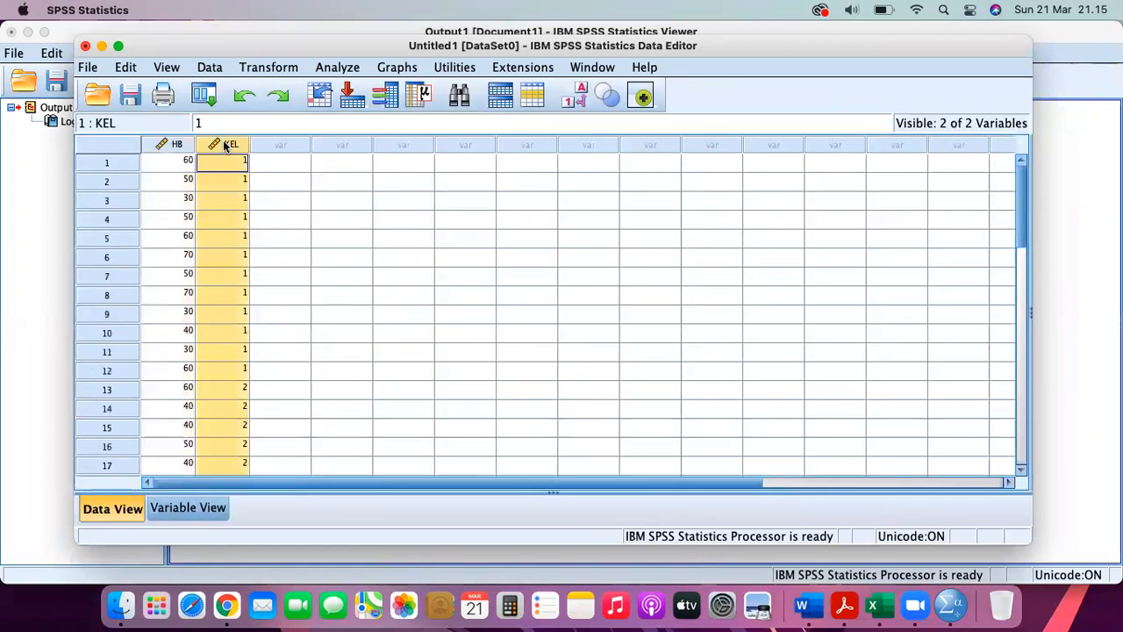
Give the variable HB the label HASIL BELAJAR in the variable definitions.
click(182, 507)
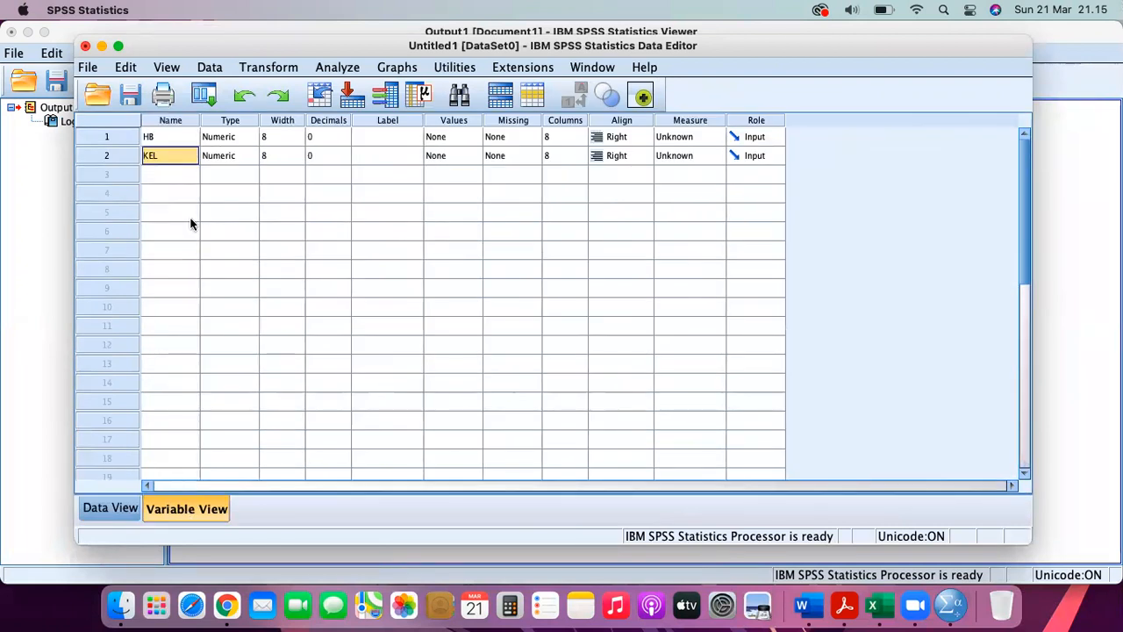
click(168, 139)
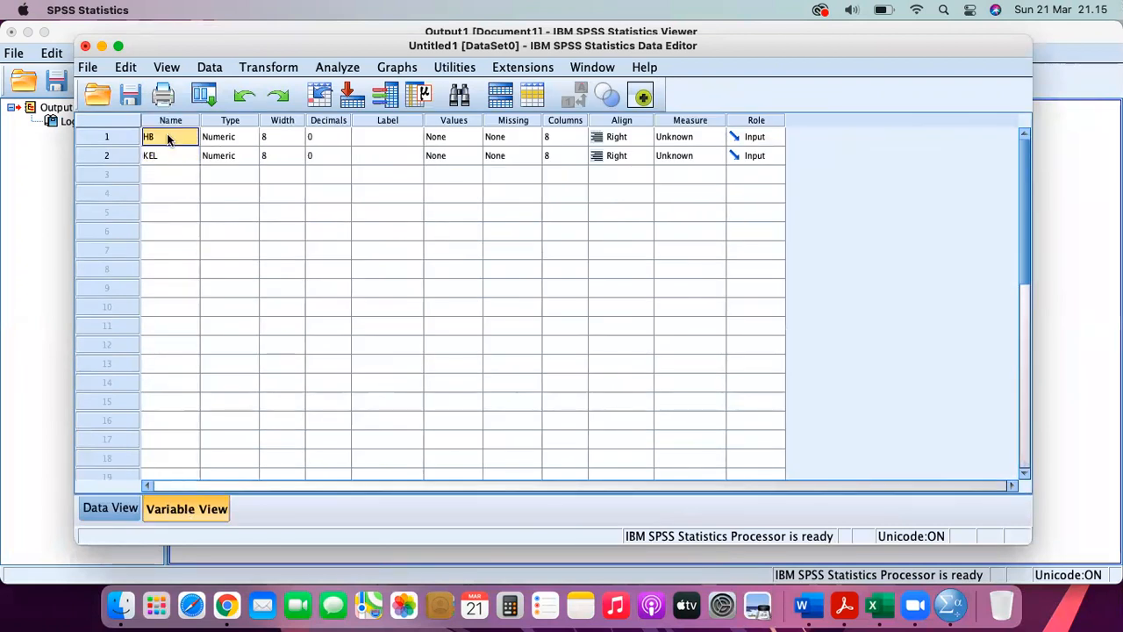
click(402, 137)
text(HASIL)
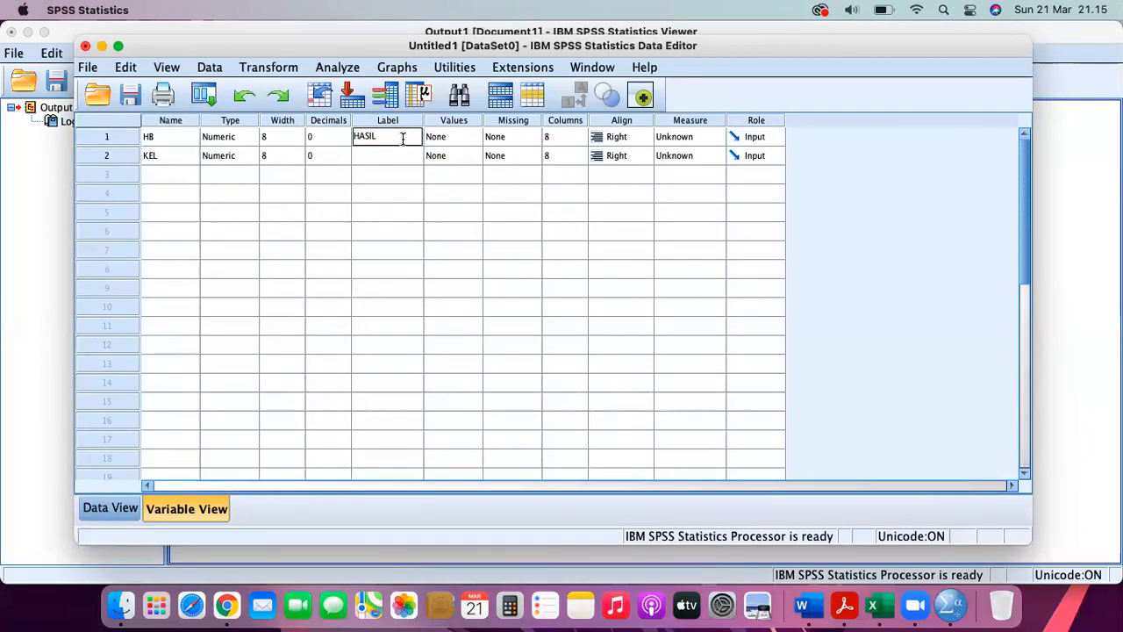
key(Return)
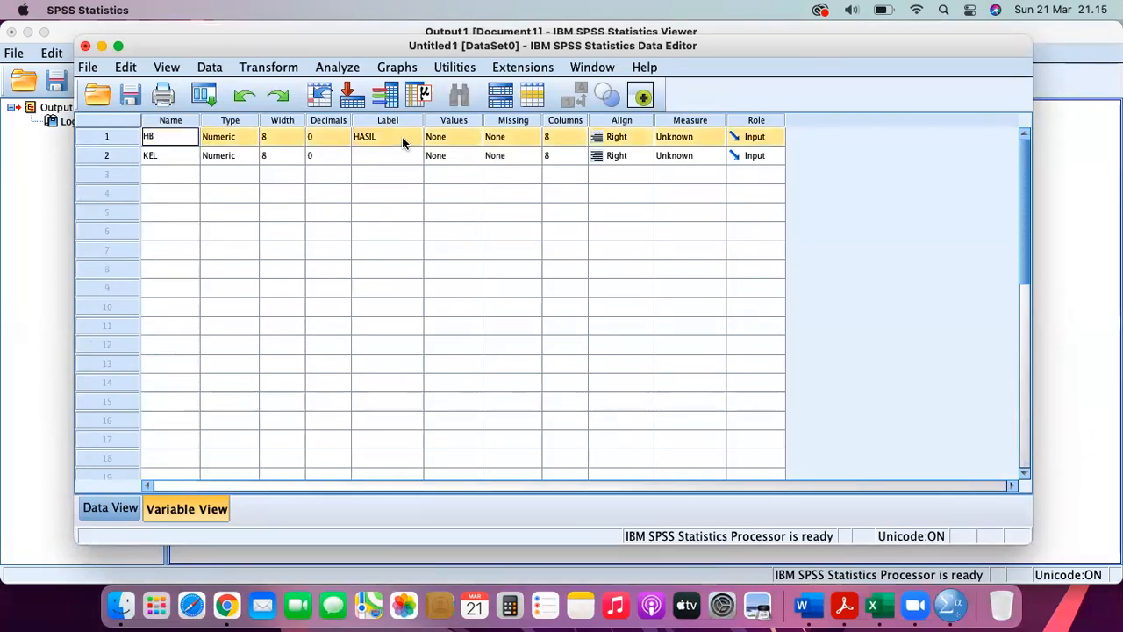
double_click(394, 136)
text(BELAJAR)
key(Return)
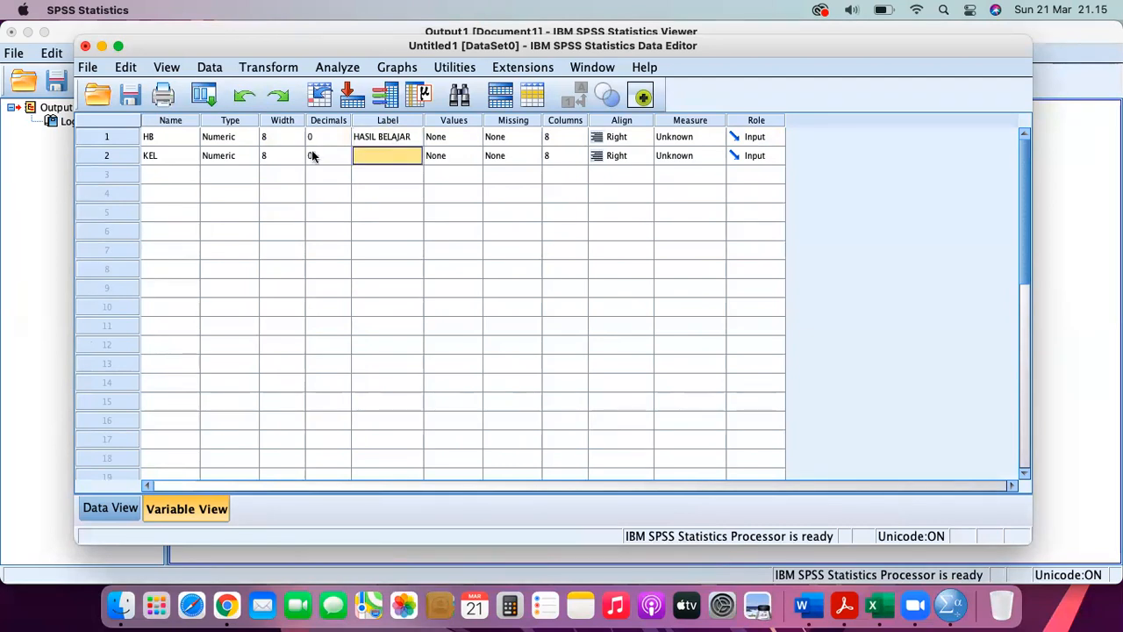
Give the variable KEL the label KELOMPOK.
click(120, 155)
click(393, 158)
click(390, 158)
text(KELOMPOK)
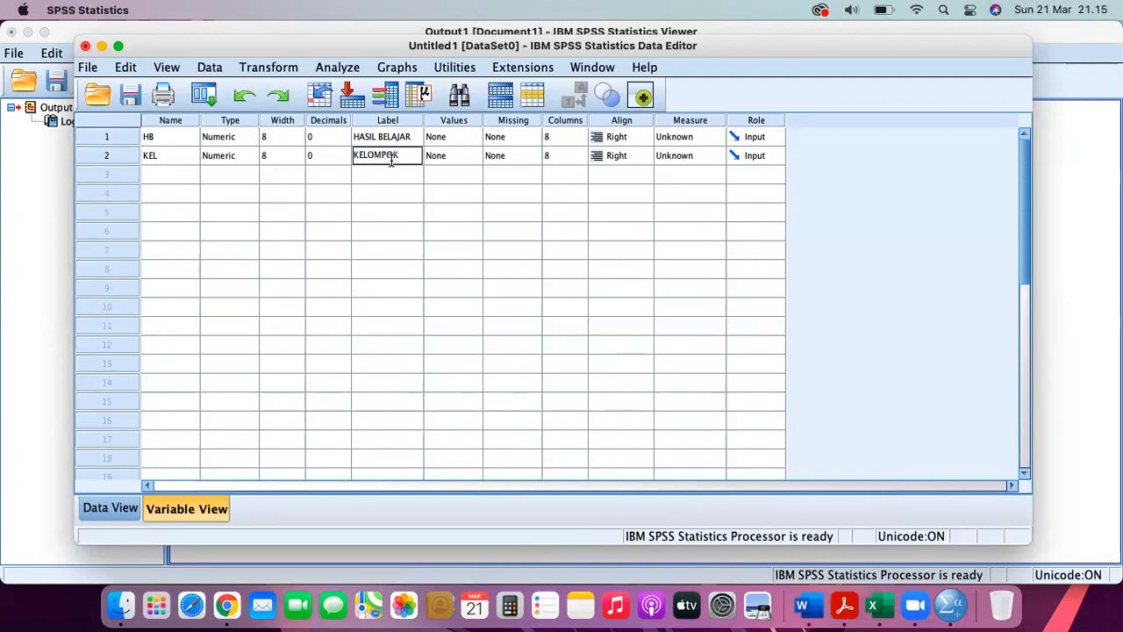
key(Return)
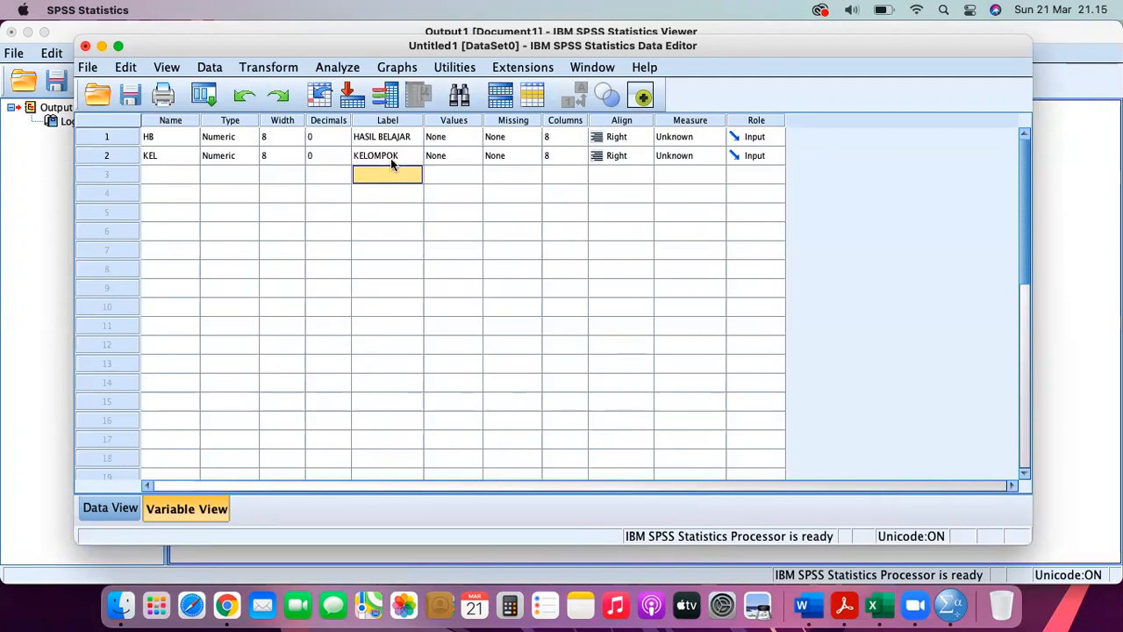
Add a value label for the variable KEL that codes value 1 as Curah Pendapat.
click(460, 122)
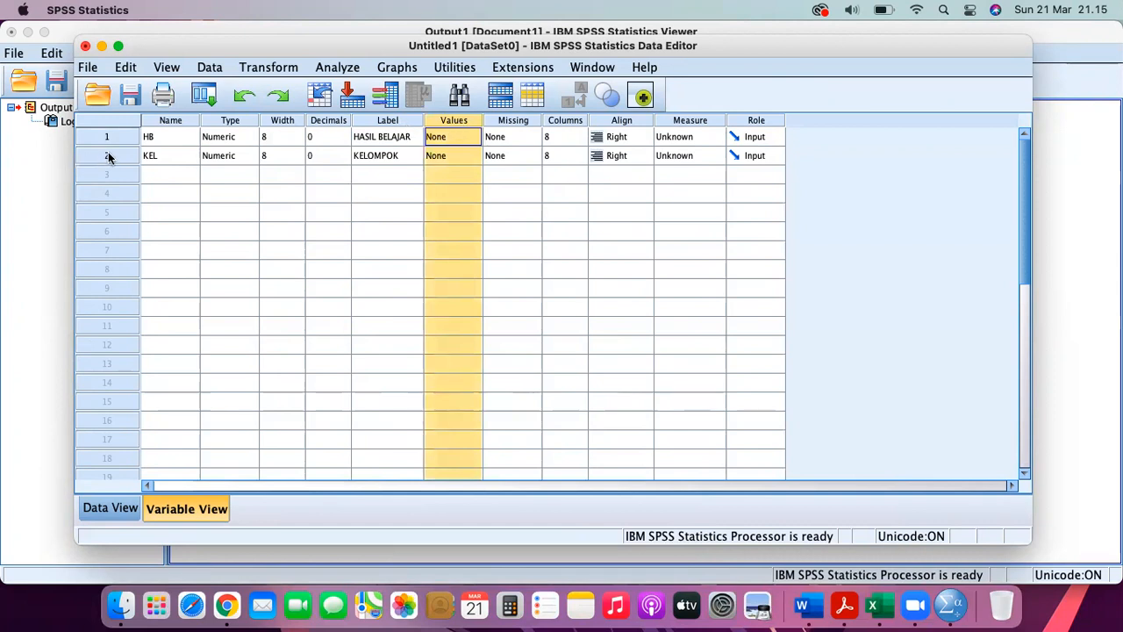
click(109, 156)
click(459, 155)
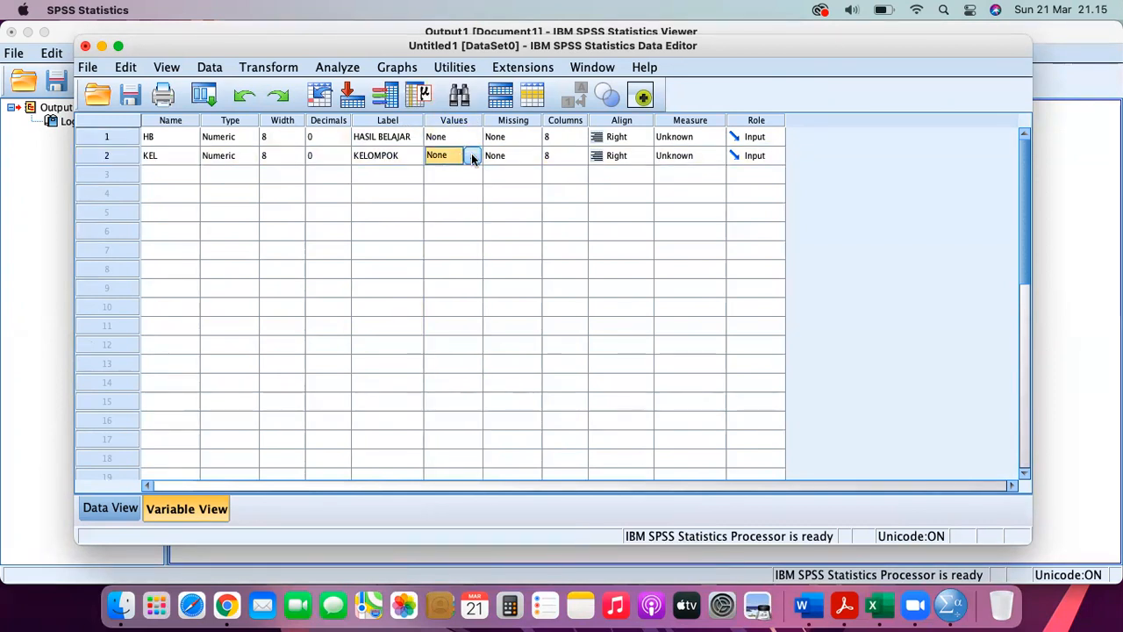
click(472, 158)
text(1)
click(439, 253)
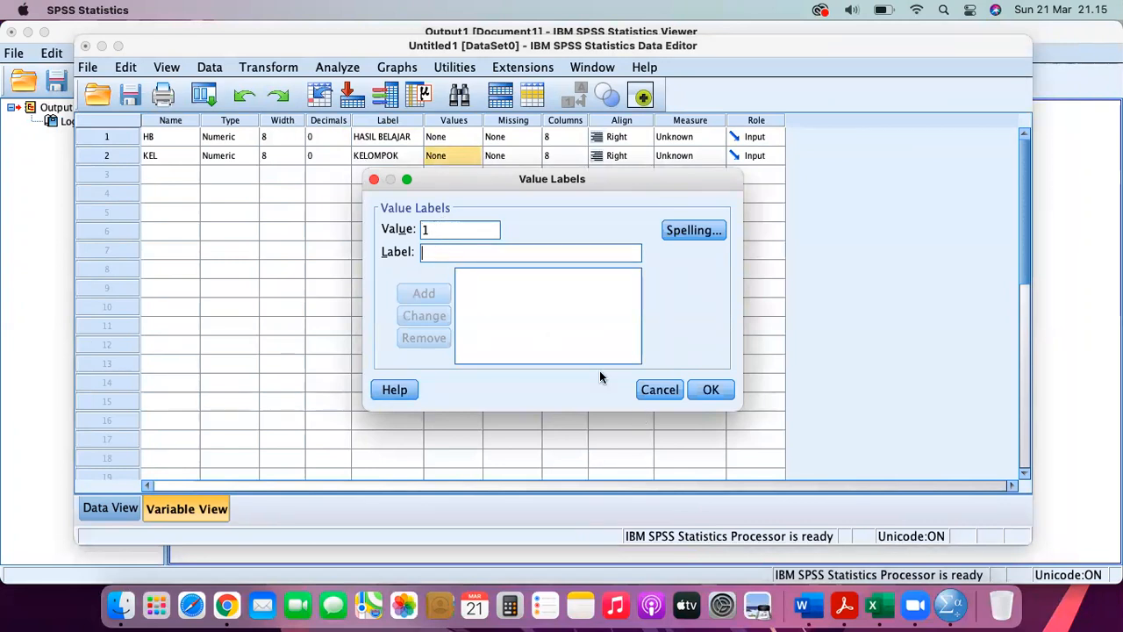
text(C)
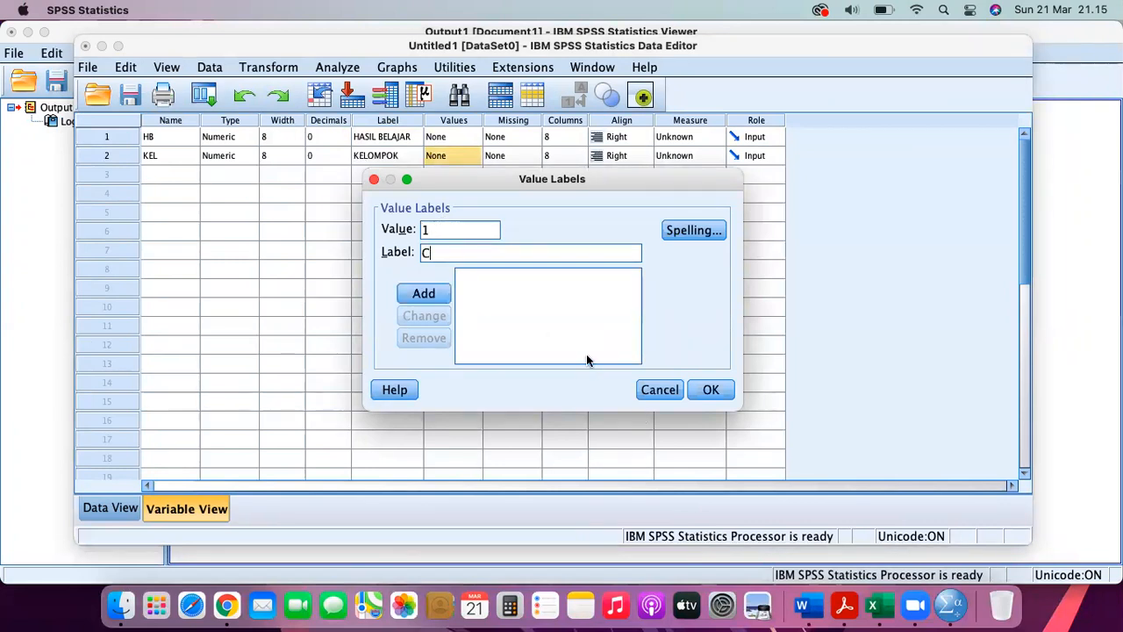
text(urah Pendapat)
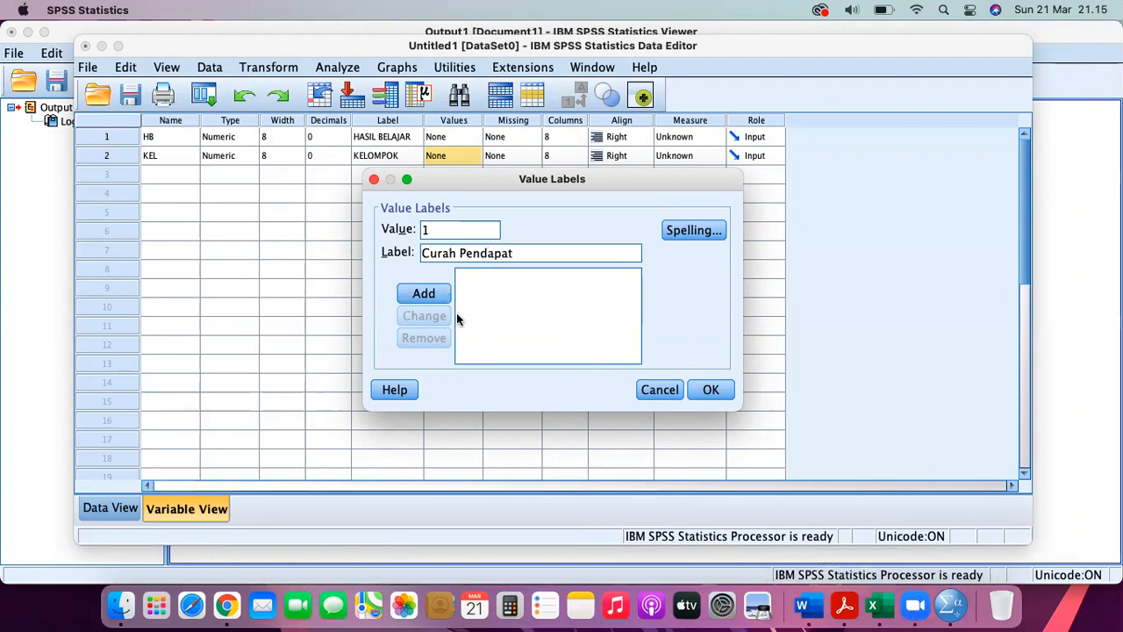
click(433, 294)
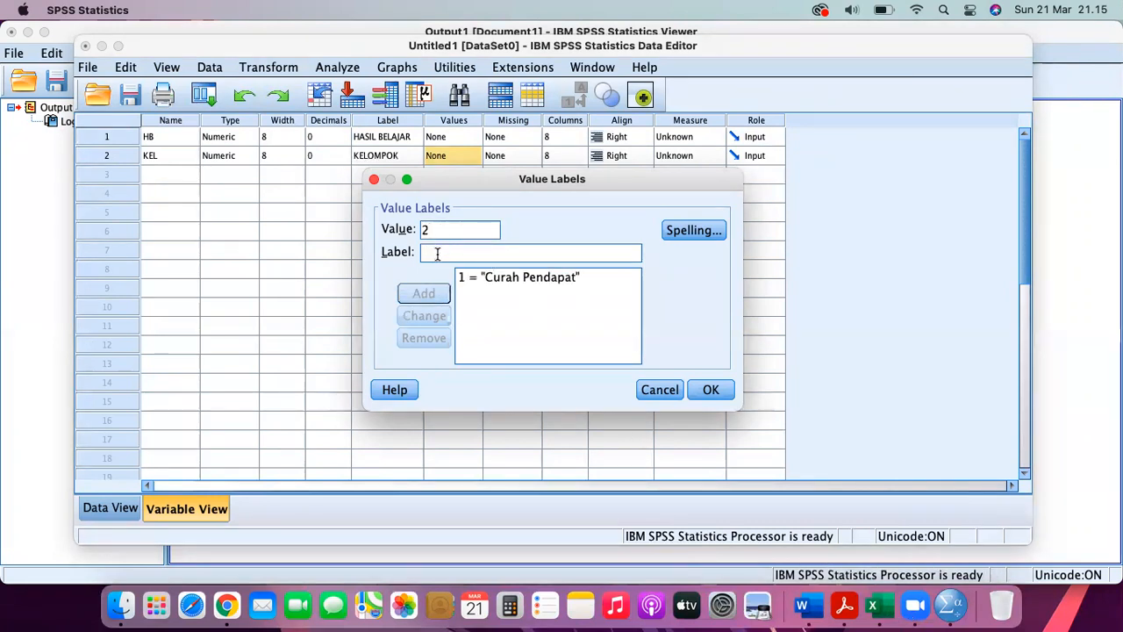
Add the value label Diskusi for value 2 of KEL and apply the value labels.
text(Diskusi)
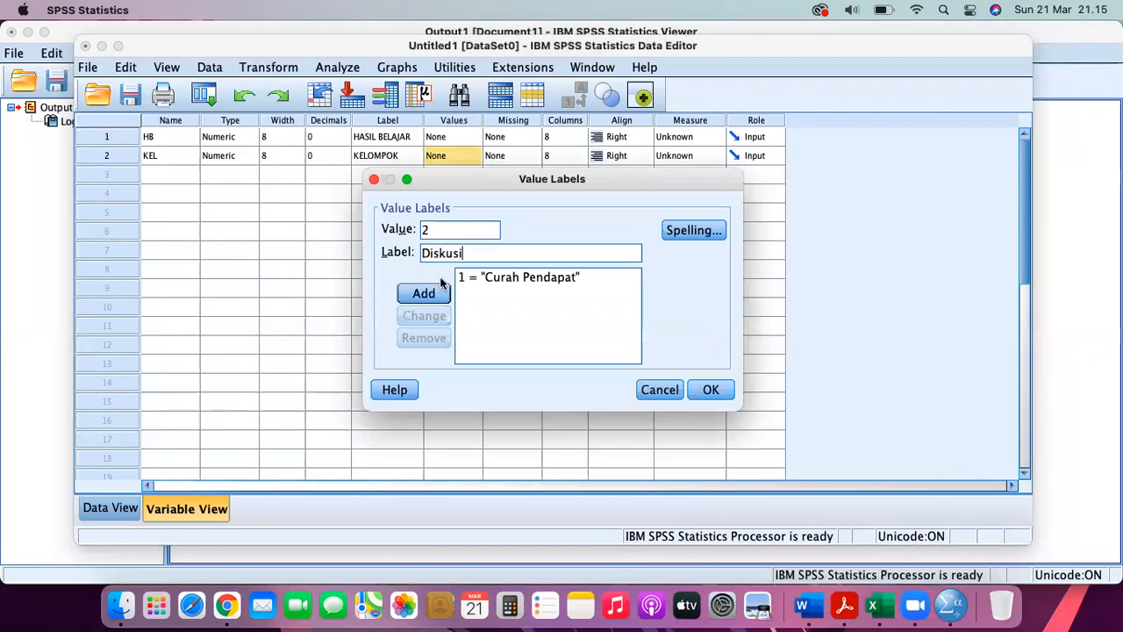
click(434, 295)
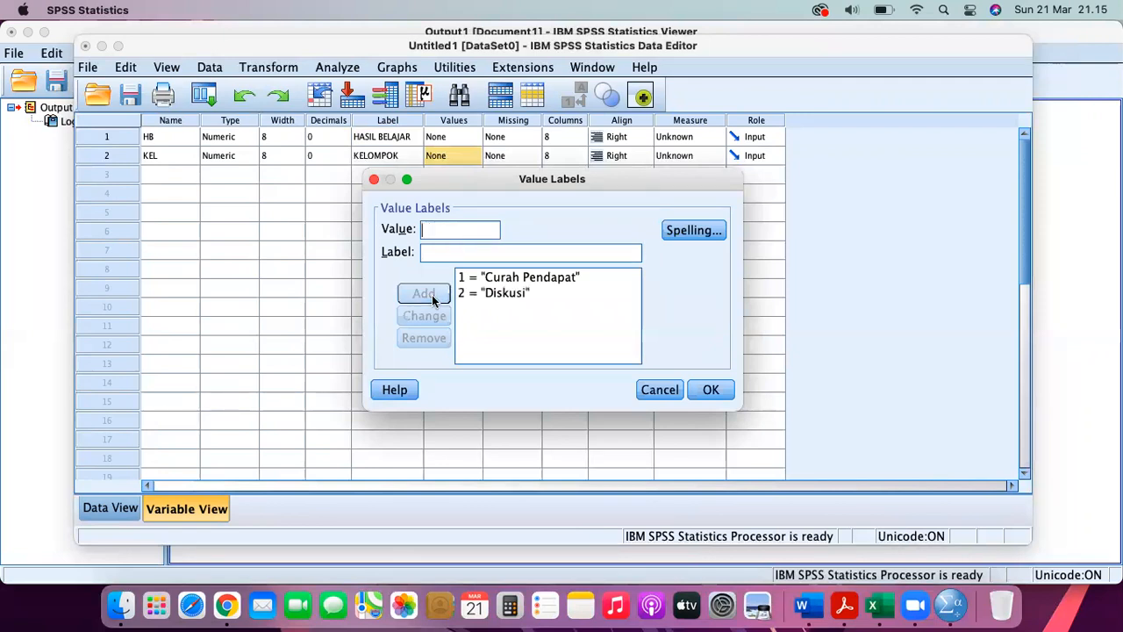
click(711, 390)
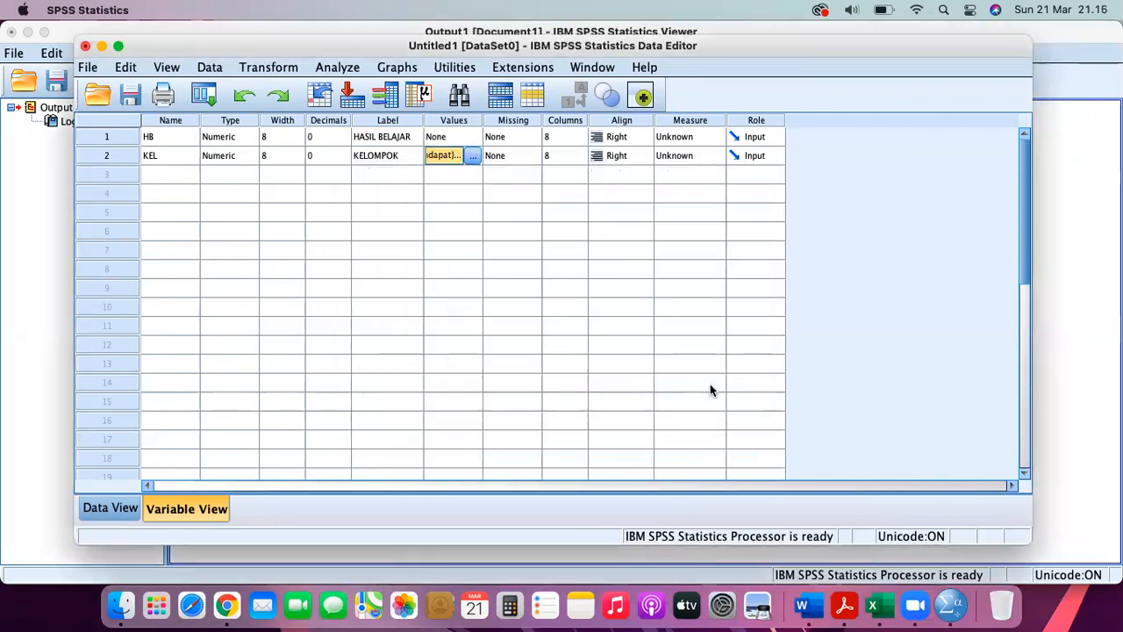
Switch to the Excel workbook and compare the KELOMPOK codes 1 and 2 with their METODE entries.
click(876, 617)
click(425, 292)
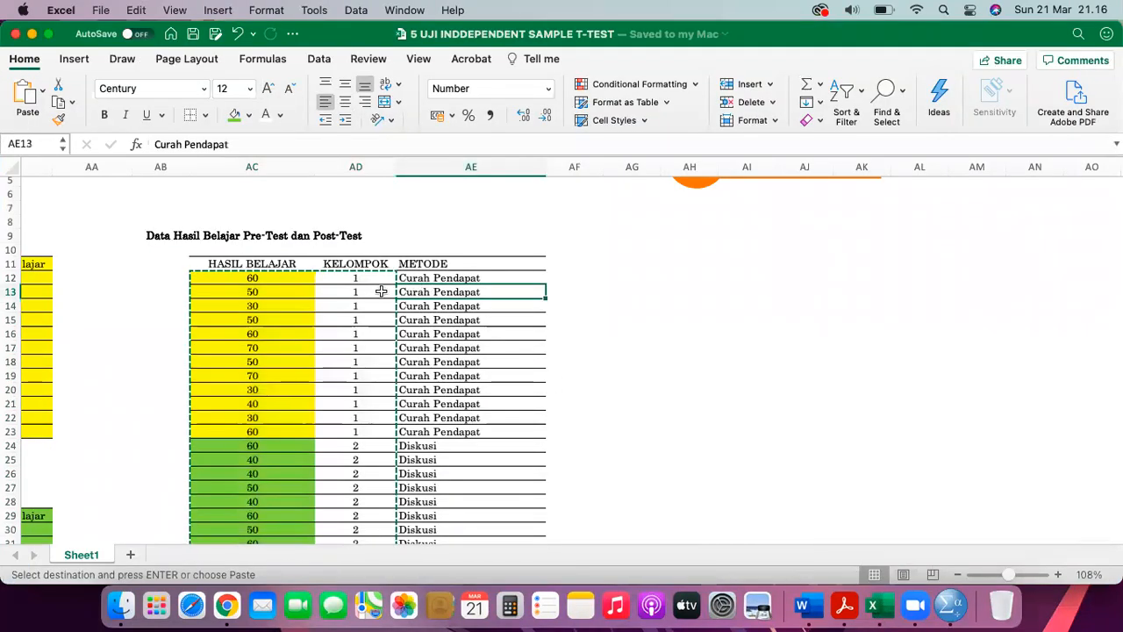
click(361, 279)
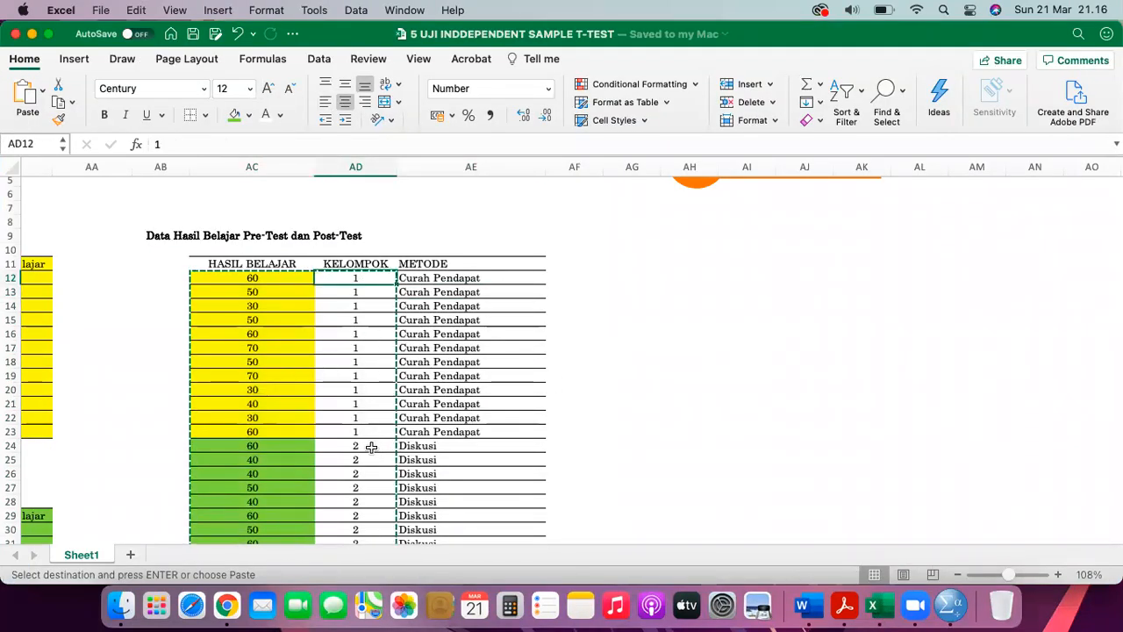
click(371, 446)
click(409, 450)
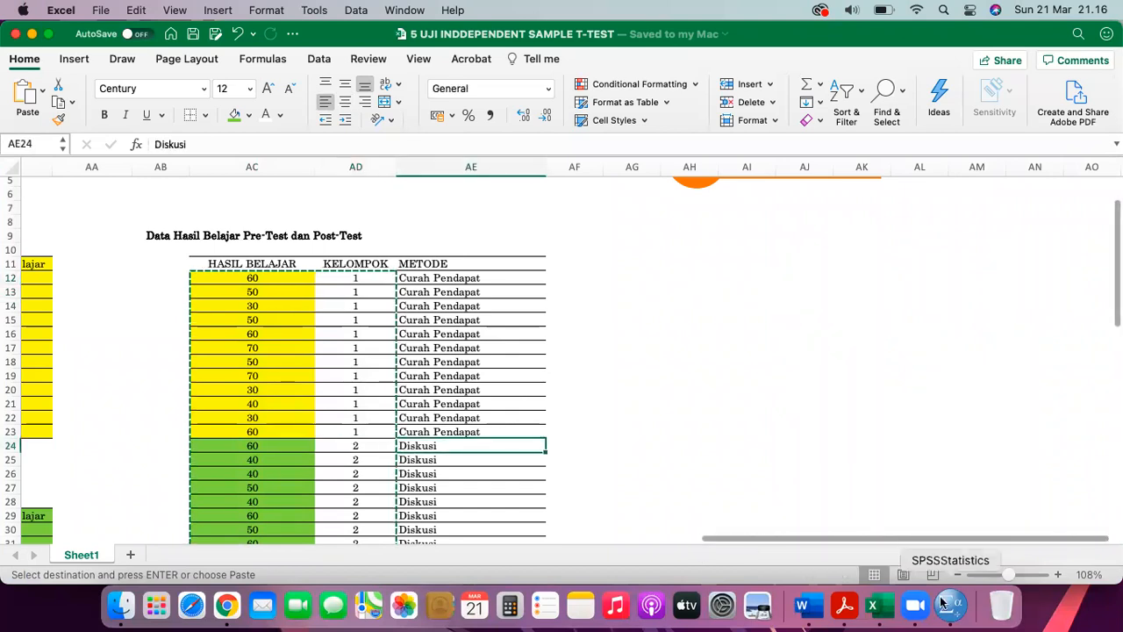
Return to the SPSS data editor and review the value labels defined for KEL.
click(944, 604)
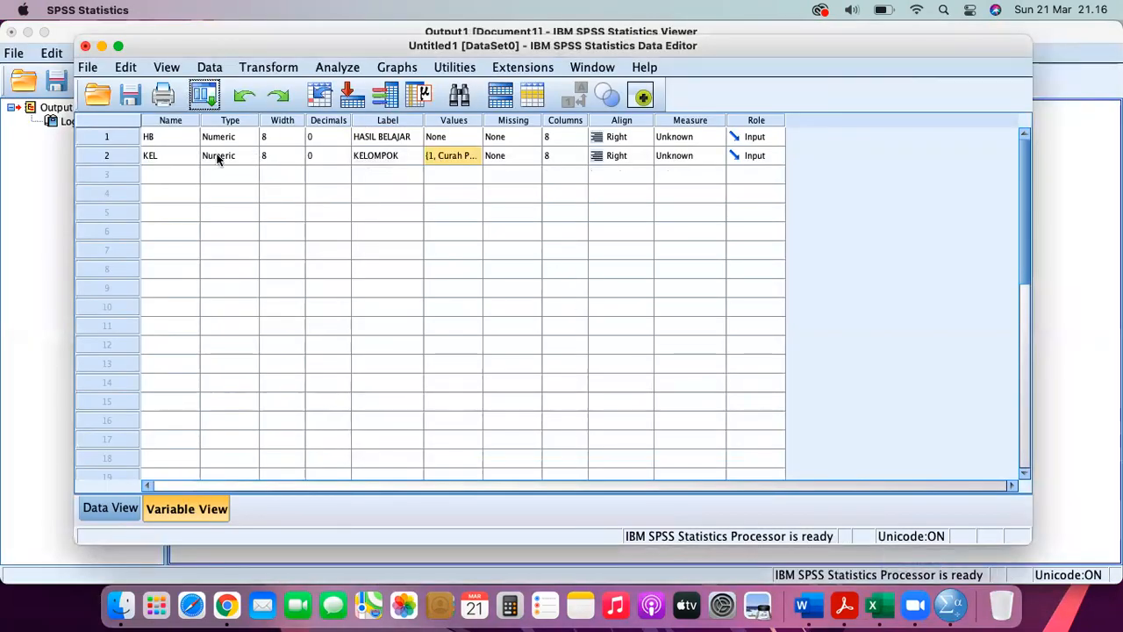
click(117, 156)
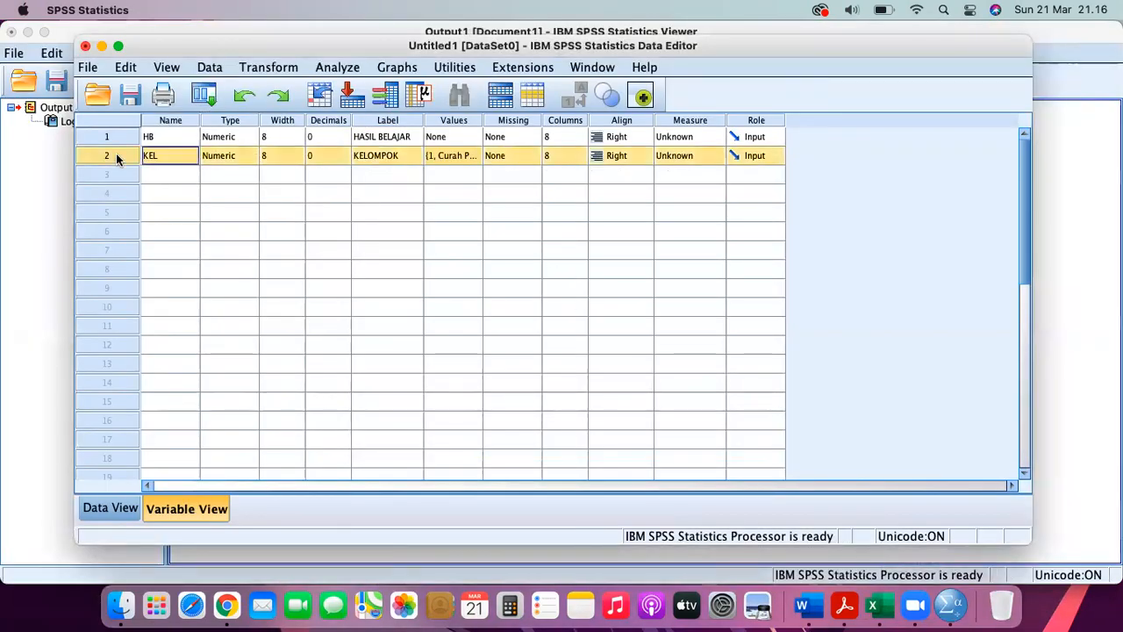
click(465, 121)
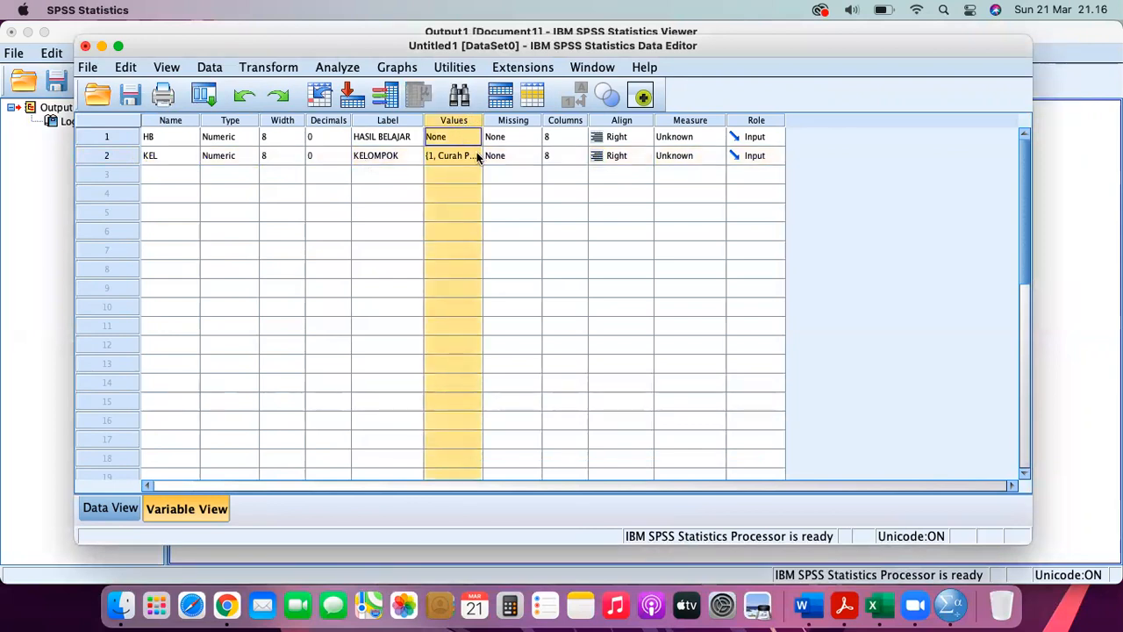
click(460, 156)
click(472, 157)
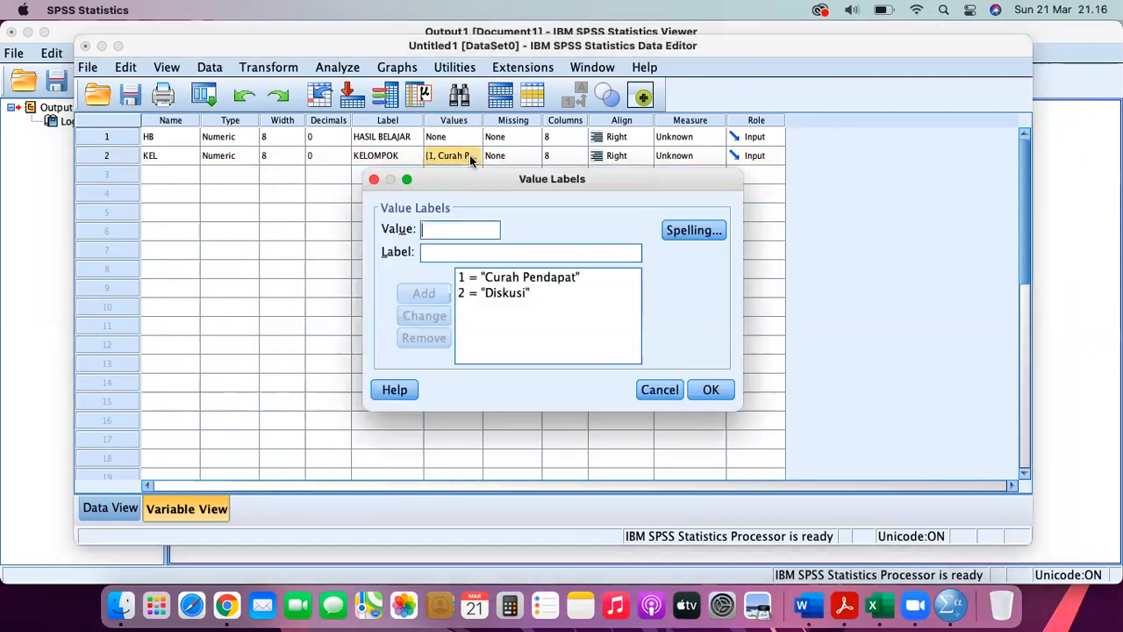
click(496, 279)
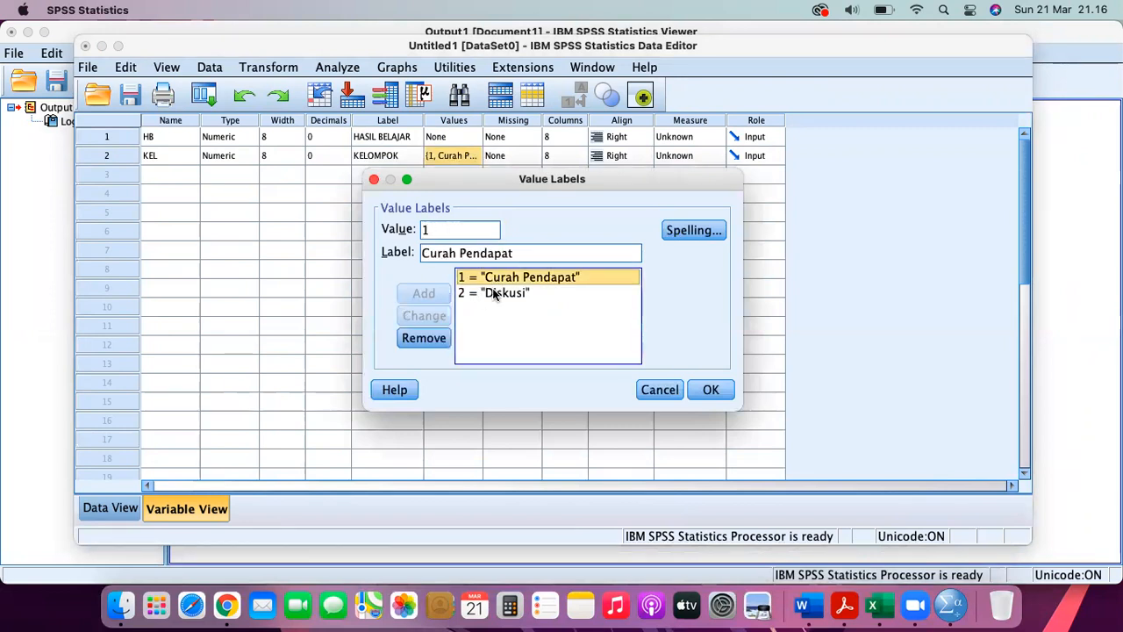
click(496, 293)
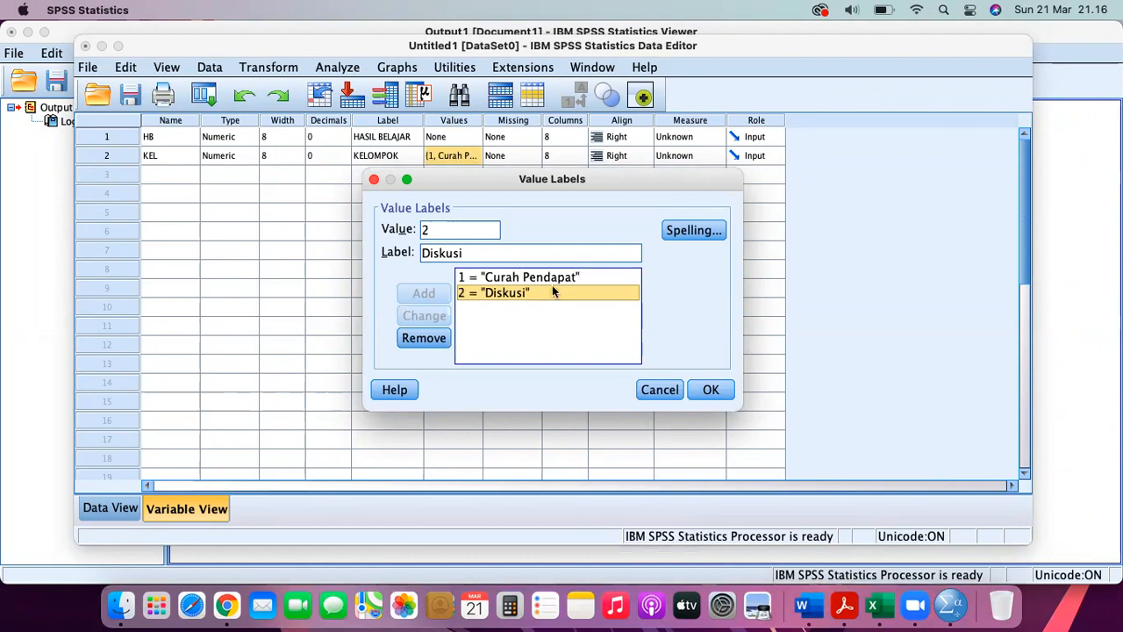
click(707, 390)
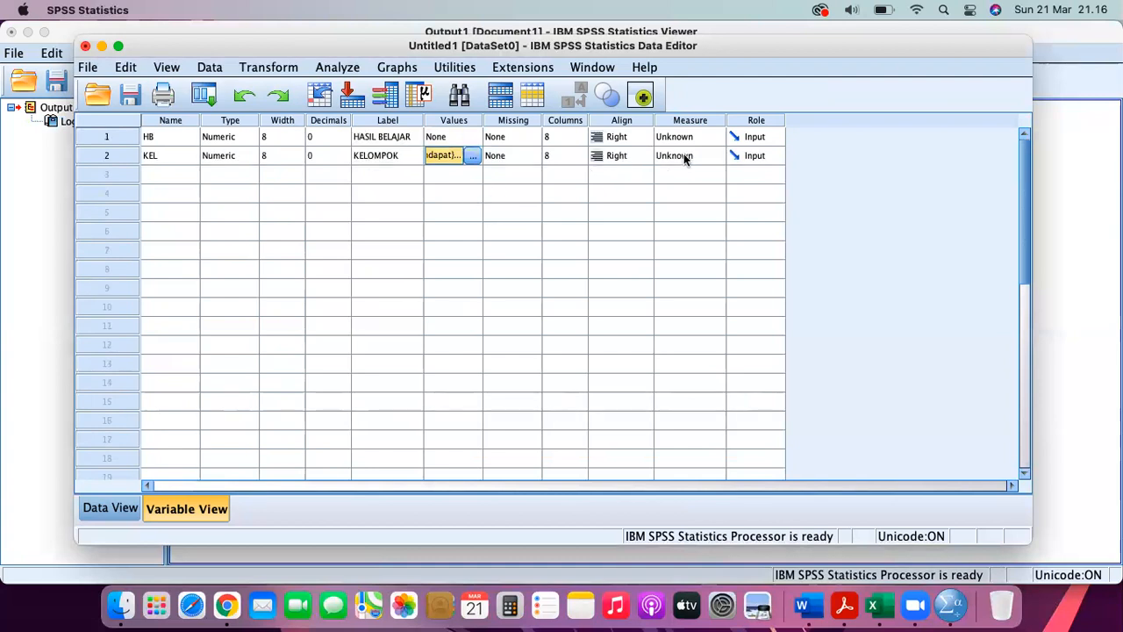
Set the measurement level of the variable HB to Scale.
click(143, 137)
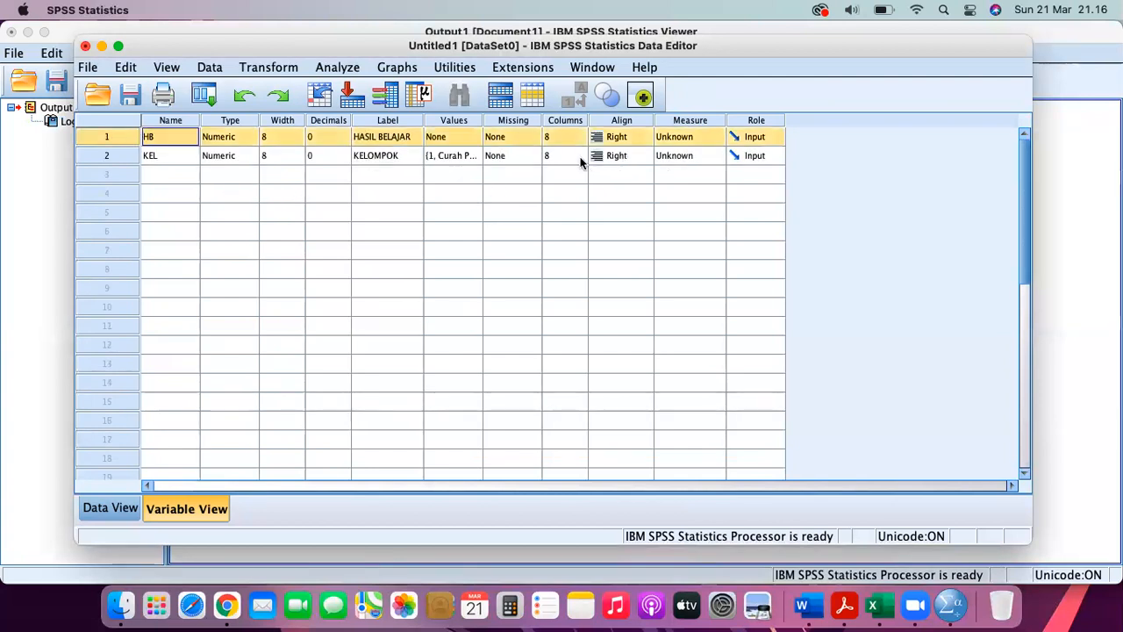
click(673, 137)
click(679, 153)
Set the measurement level of the variable KEL to Nominal.
click(126, 156)
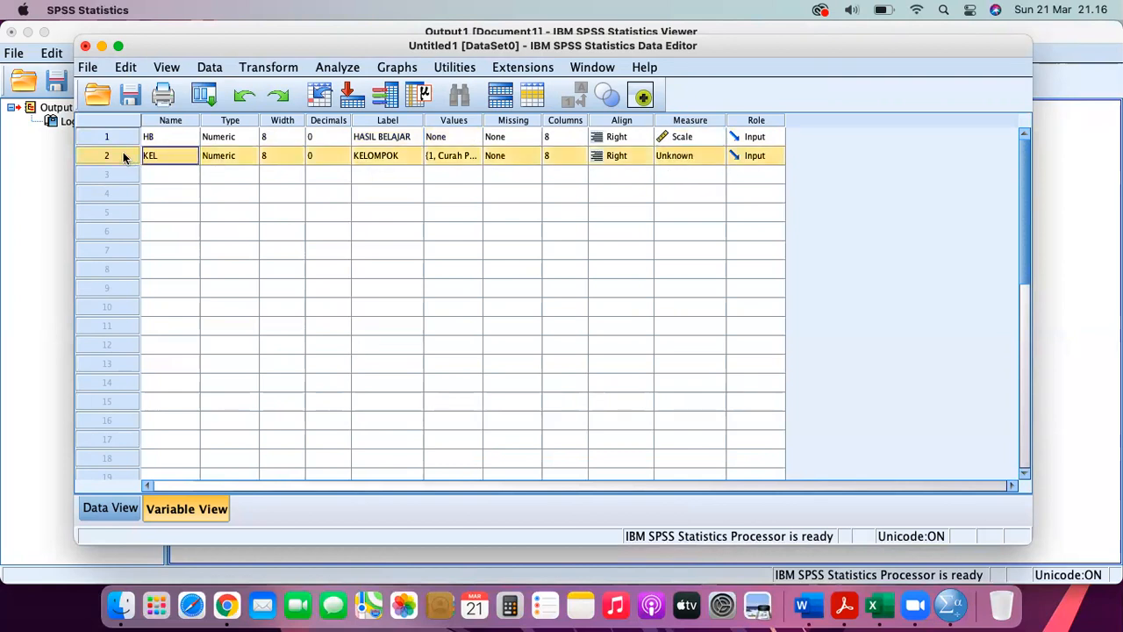
click(676, 156)
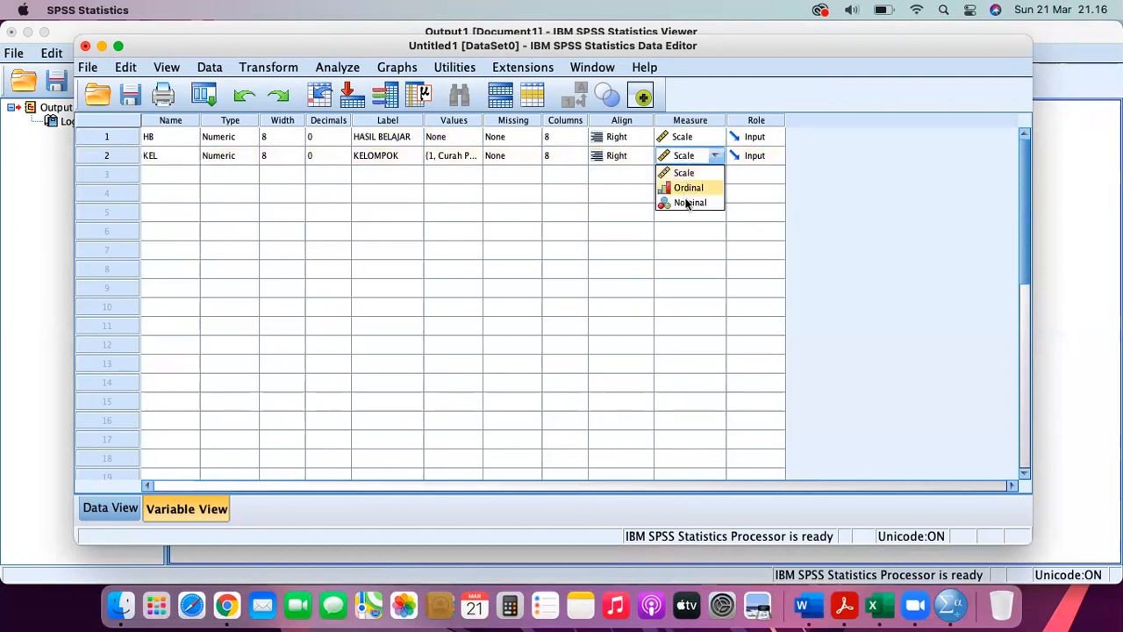
click(687, 203)
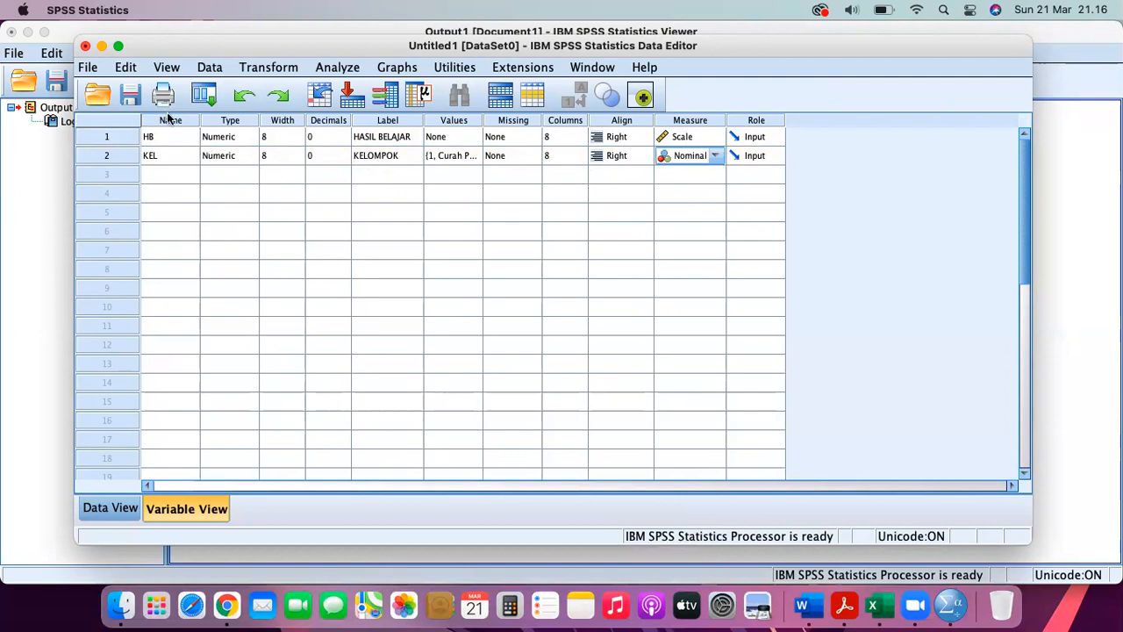
Save the dataset in Documents as Data Uji Independent Sample T Test Tugas Proyek, replacing the existing file.
click(130, 95)
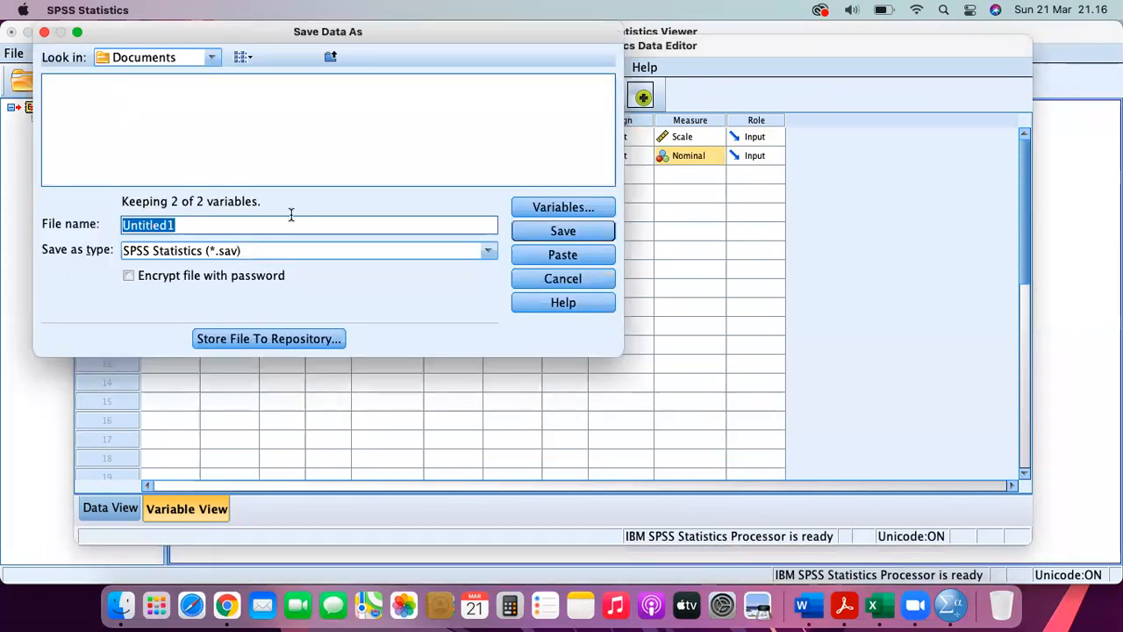
text(Data U)
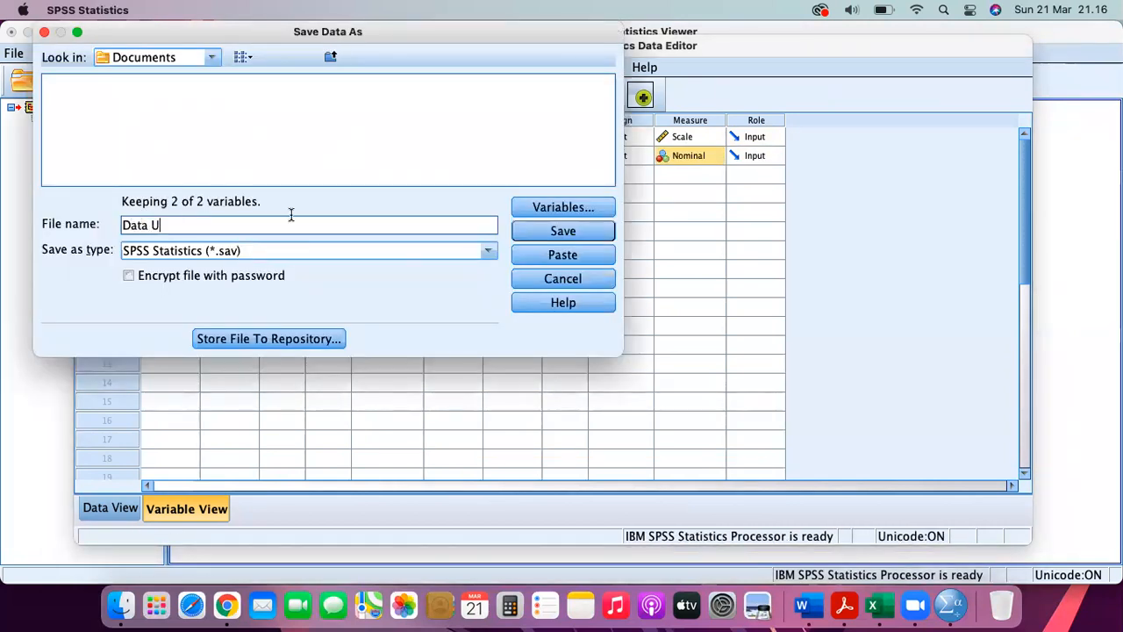
text(j)
key(BackSpace)
text(i Independent Sample T-)
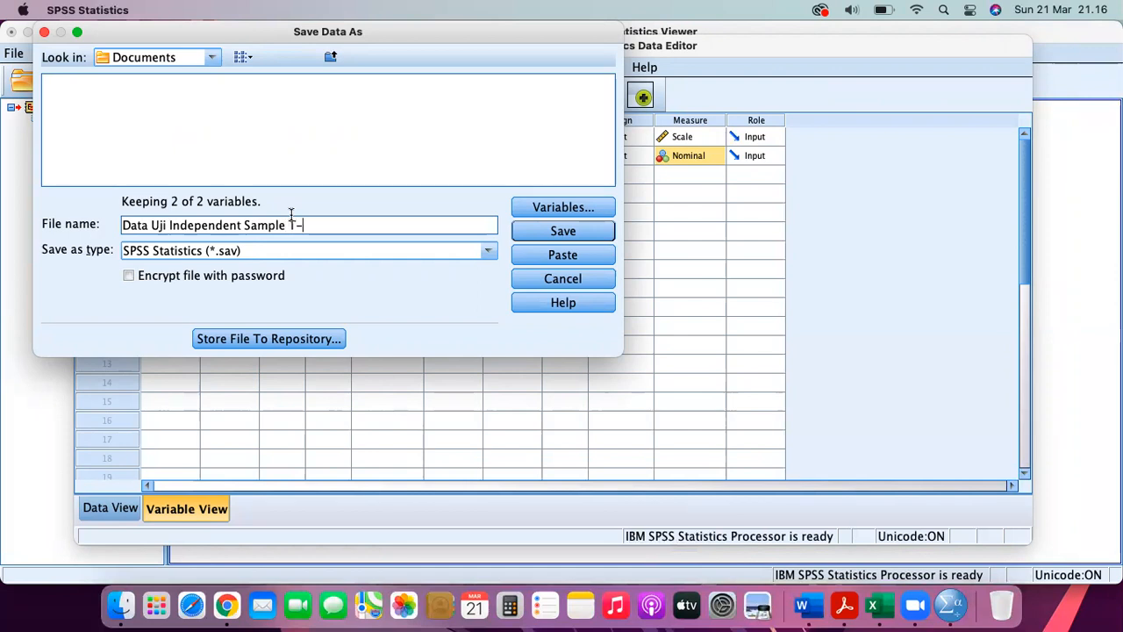
text(Tugas Proyek)
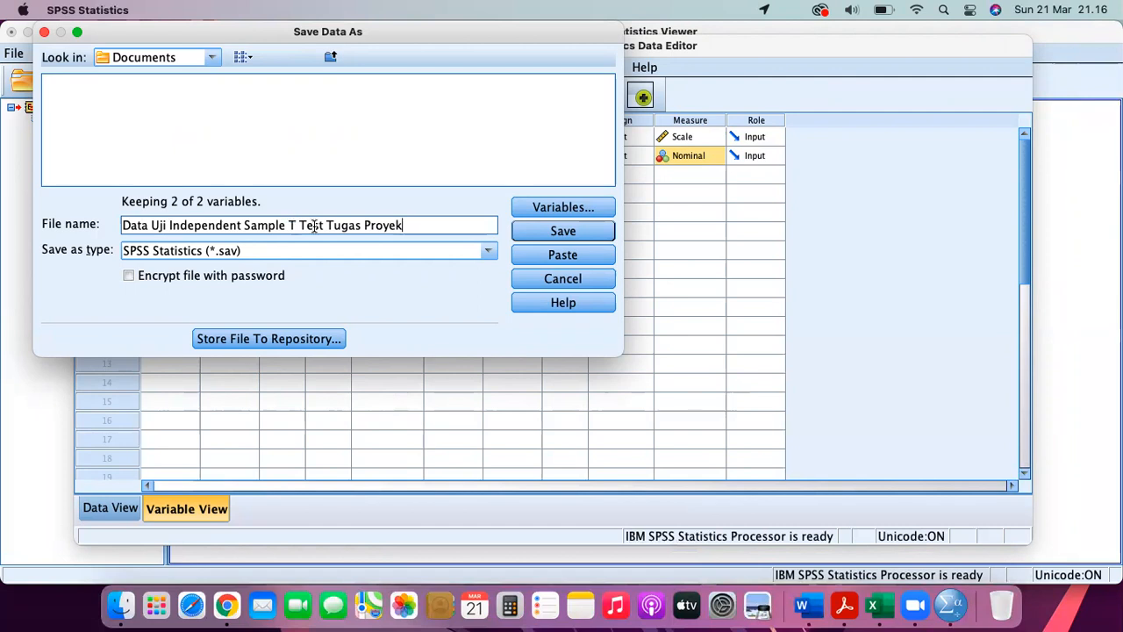
click(537, 233)
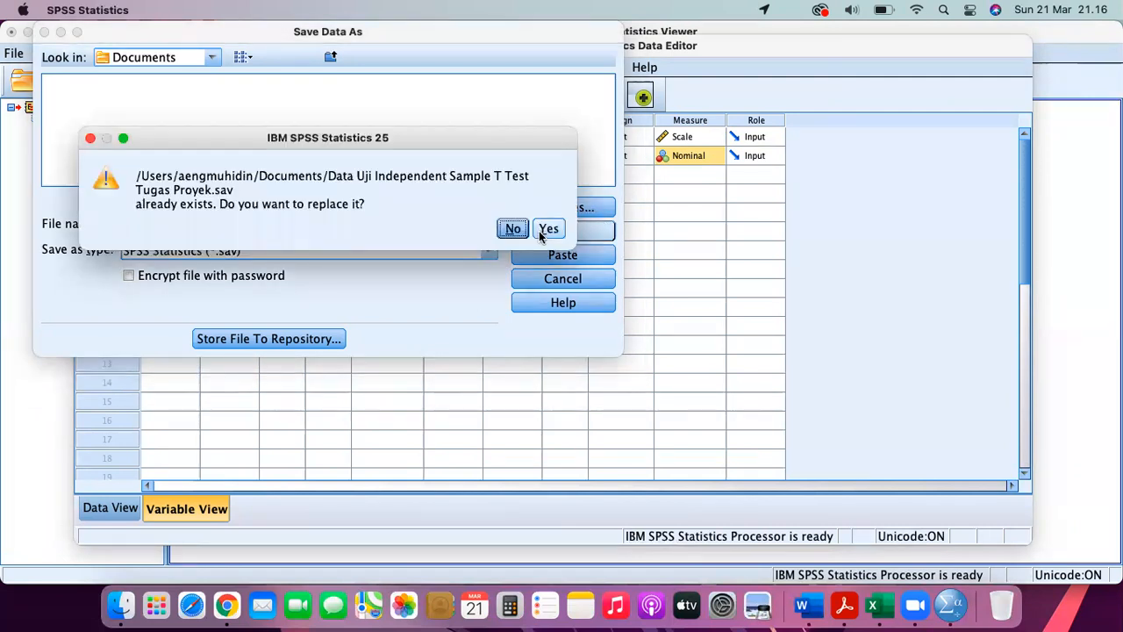
click(549, 230)
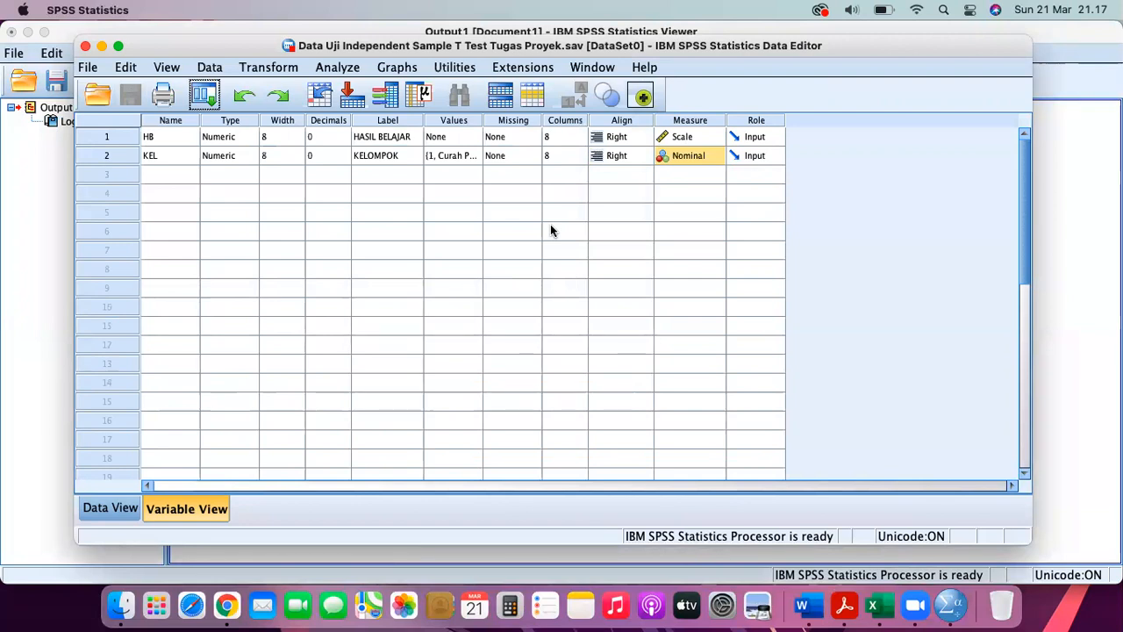
Set up an Explore analysis of the data with HB as the dependent variable and KEL as the factor.
click(119, 508)
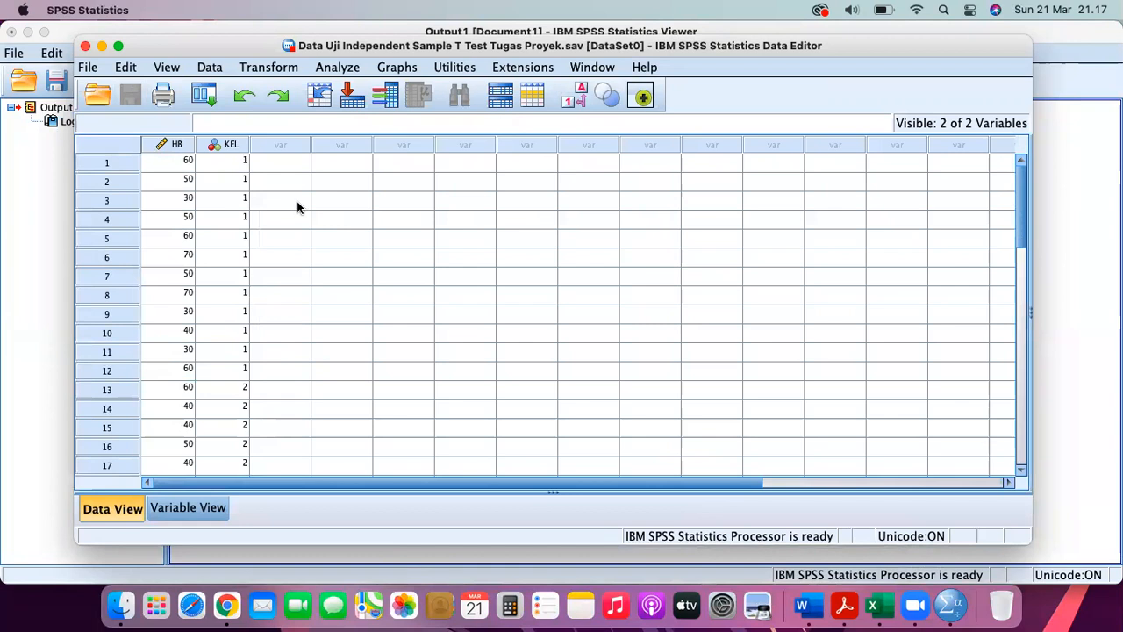
click(331, 66)
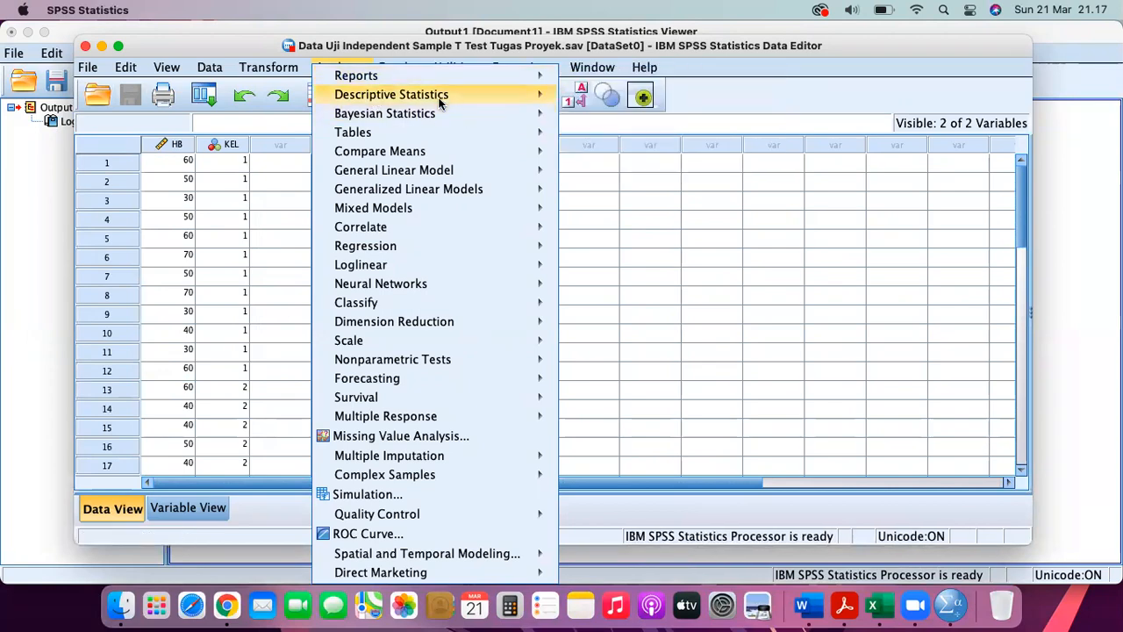
mouse_move(439, 98)
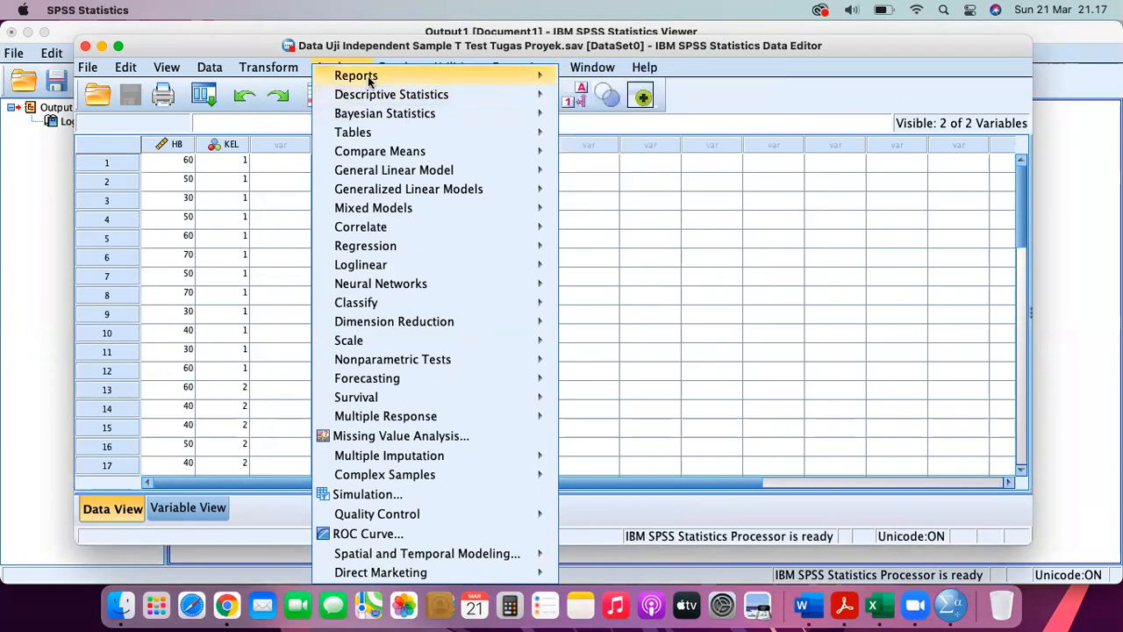
click(117, 46)
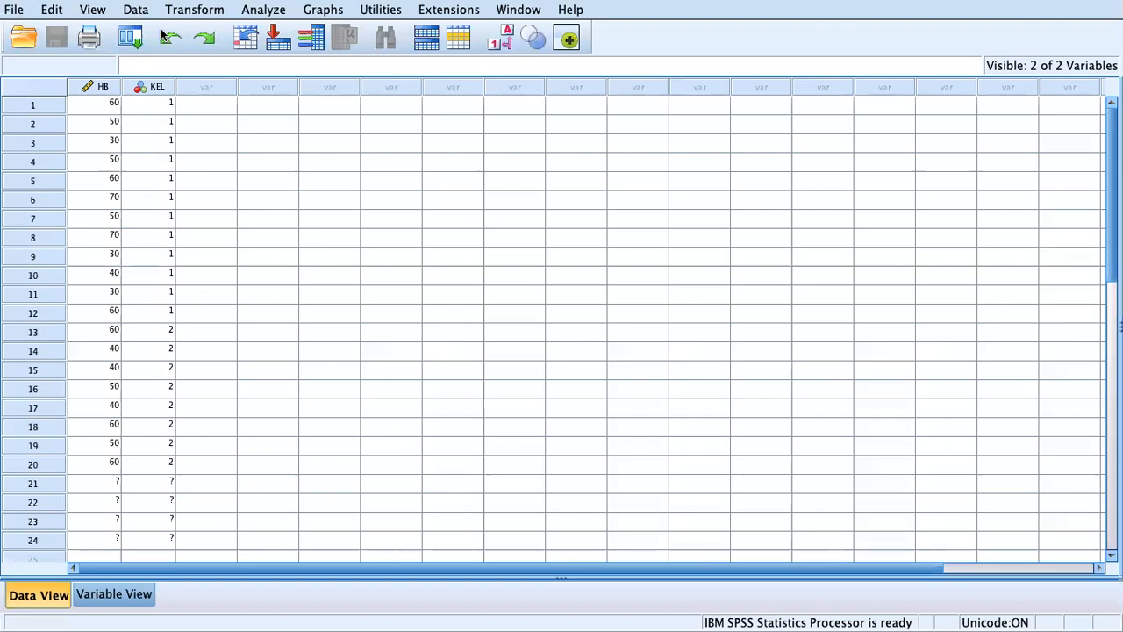
click(263, 10)
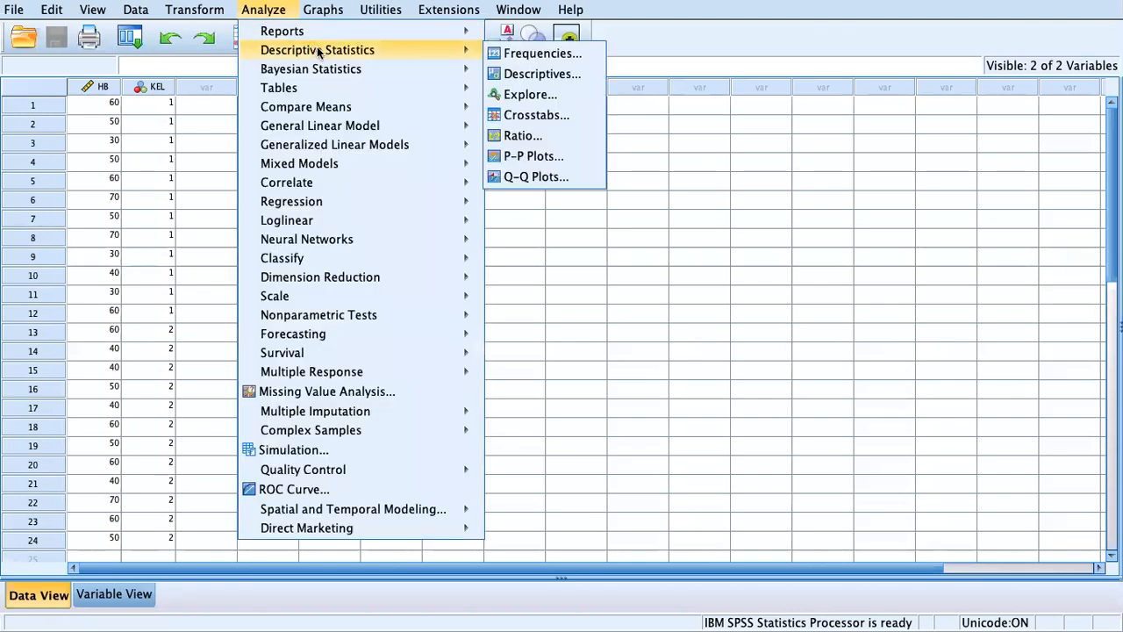
mouse_move(465, 52)
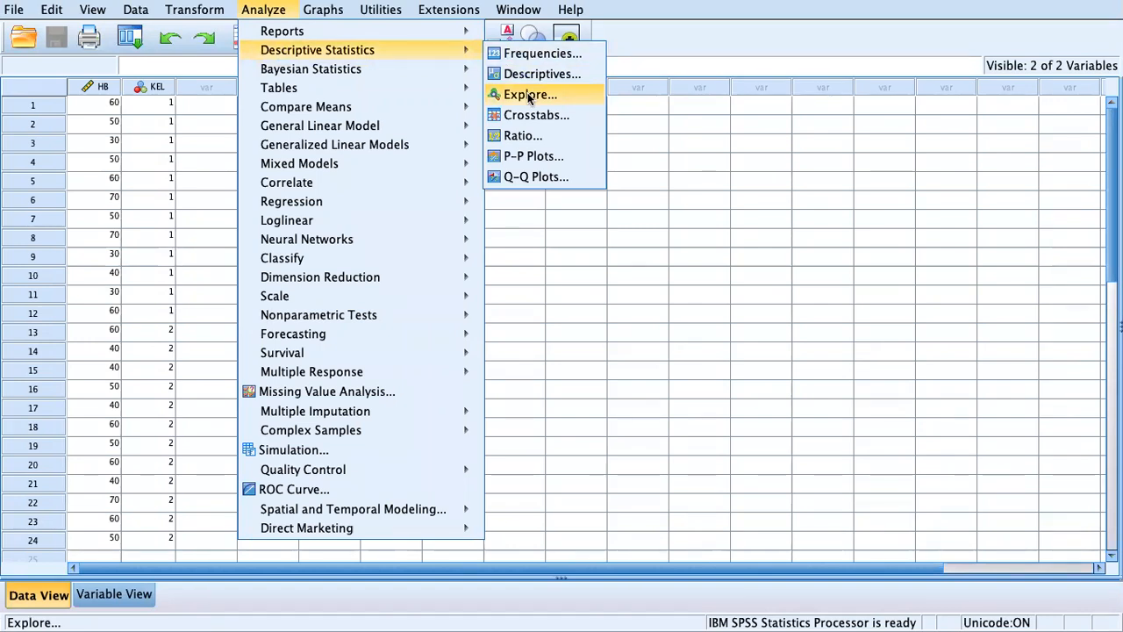
click(530, 94)
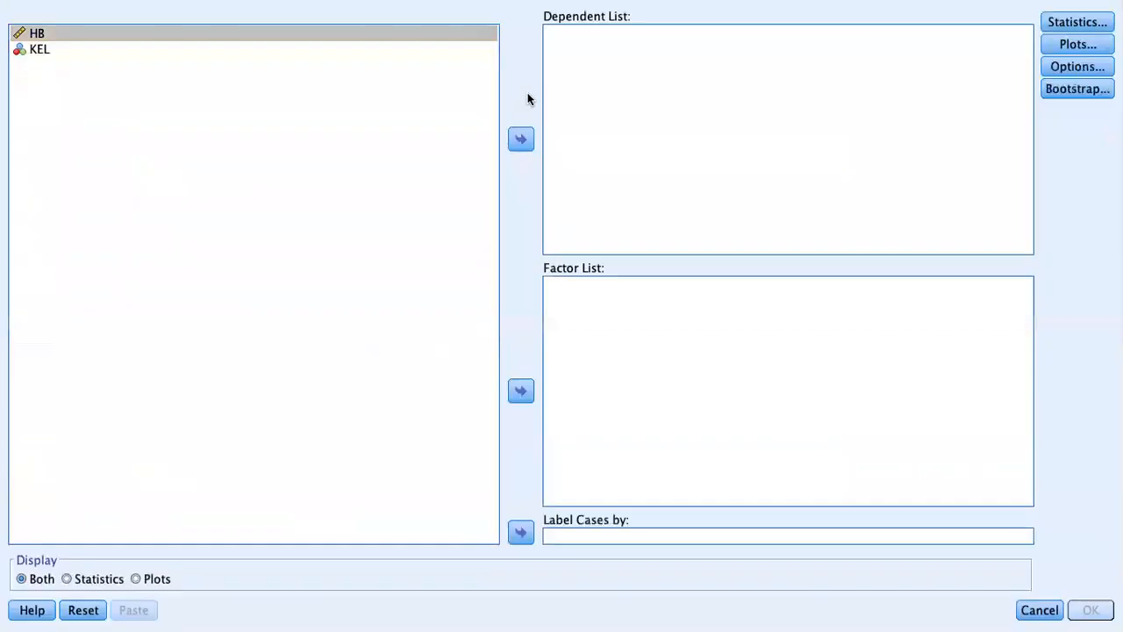
click(529, 138)
click(26, 34)
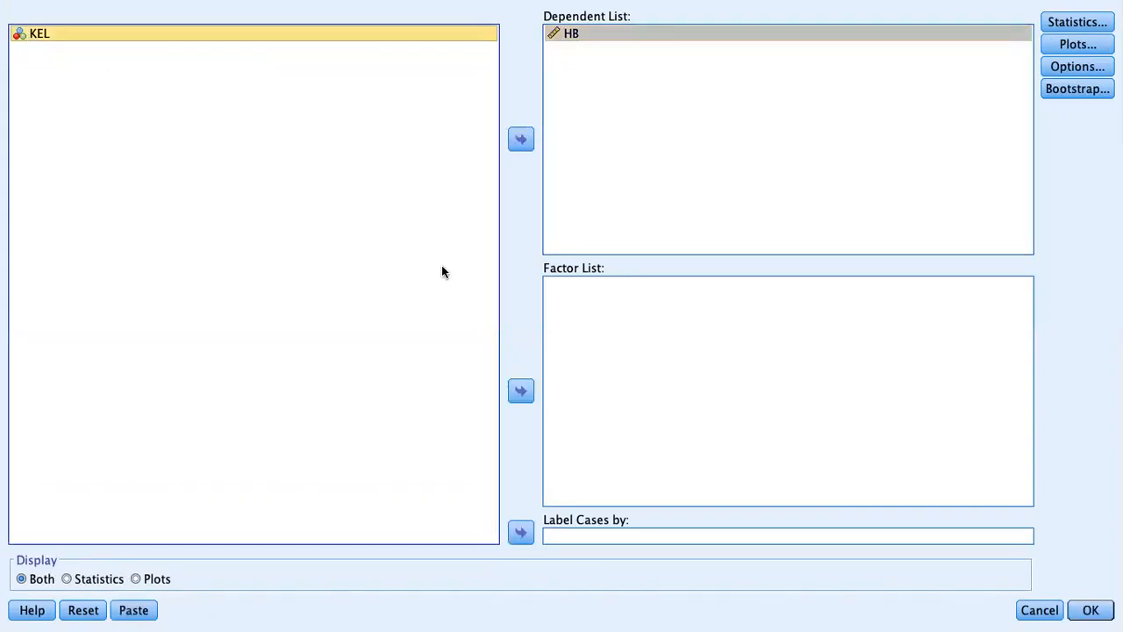
click(521, 391)
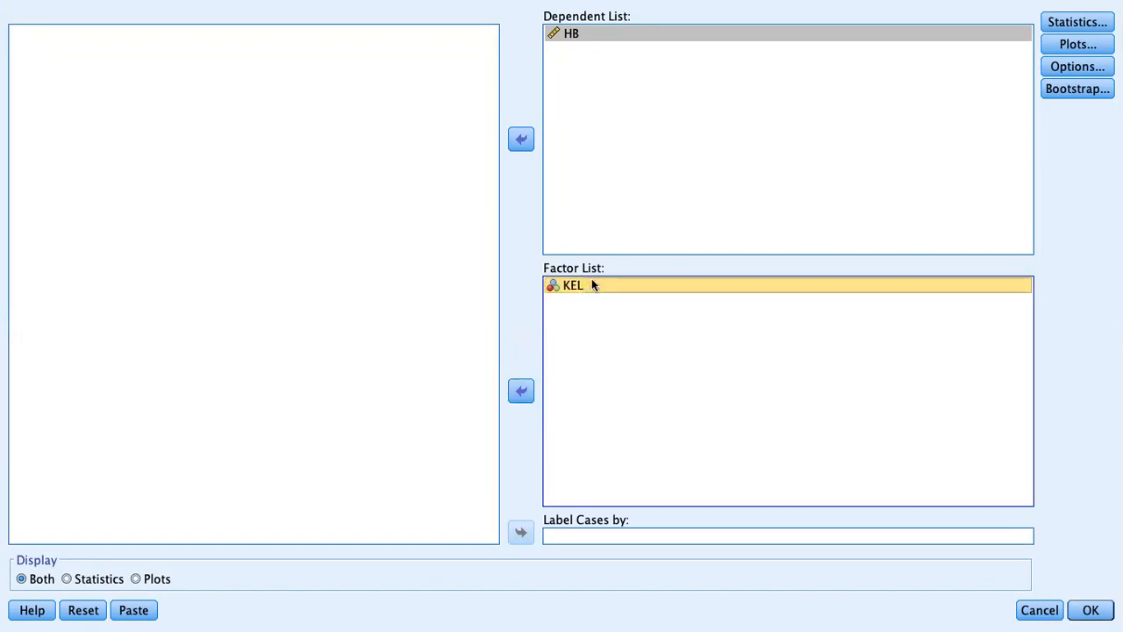
Add histograms and normality plots with tests to the Explore plots and run the analysis.
click(1067, 45)
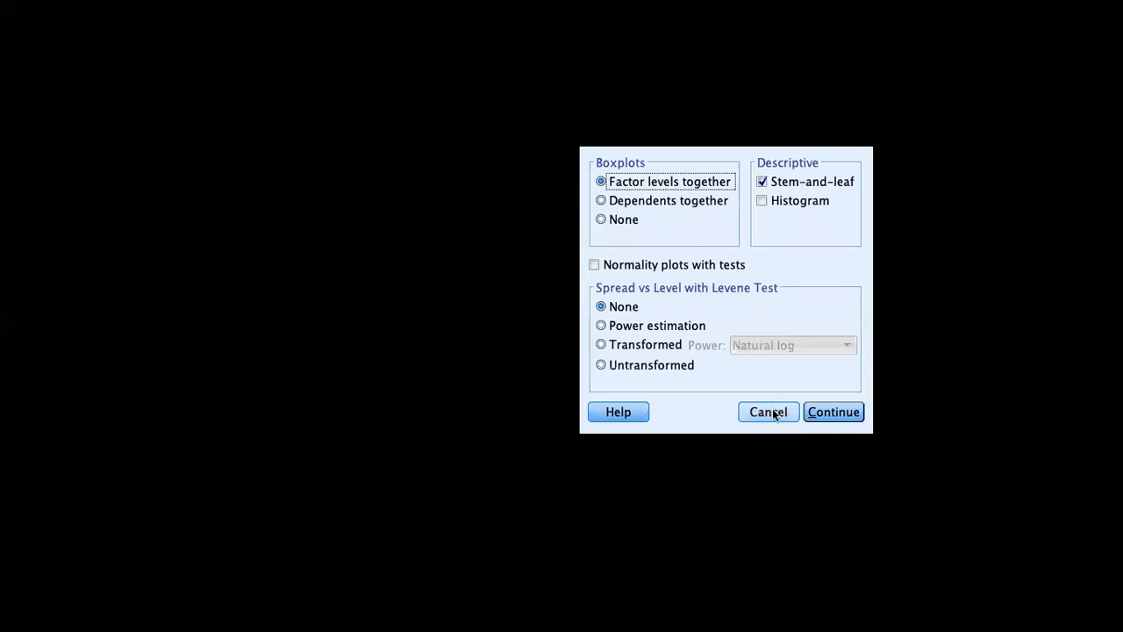
click(785, 199)
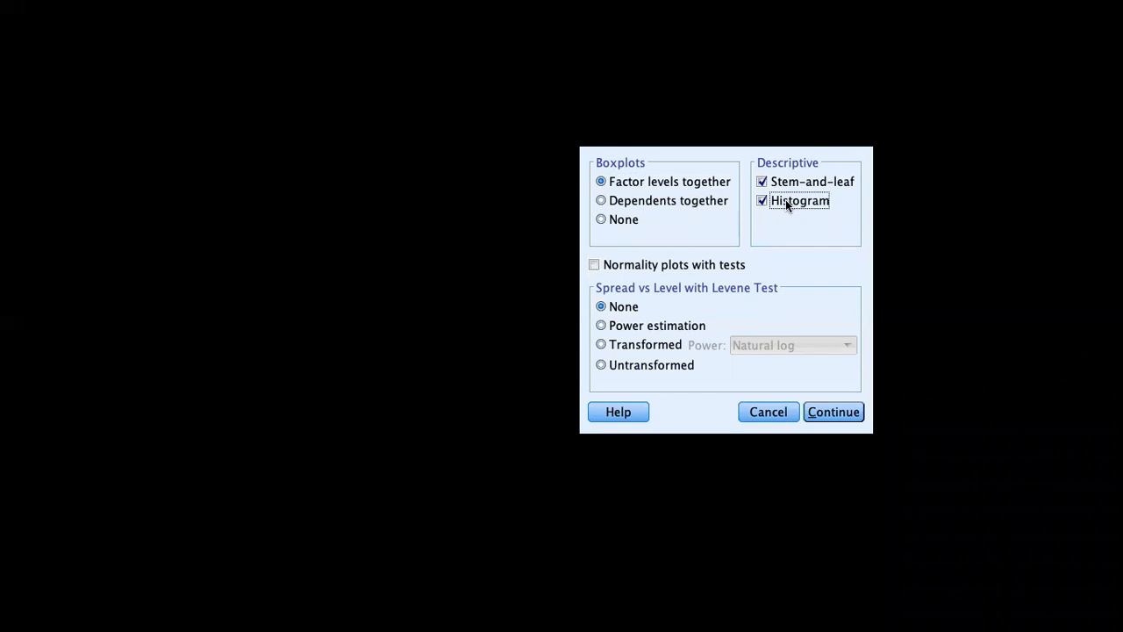
key(Return)
click(1060, 45)
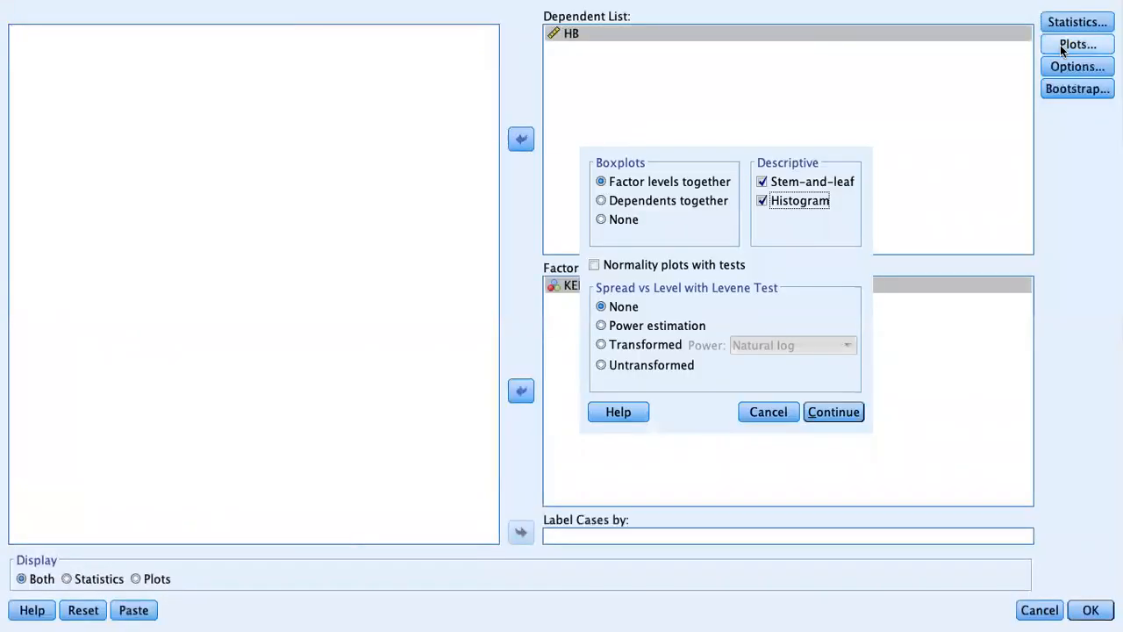
click(641, 266)
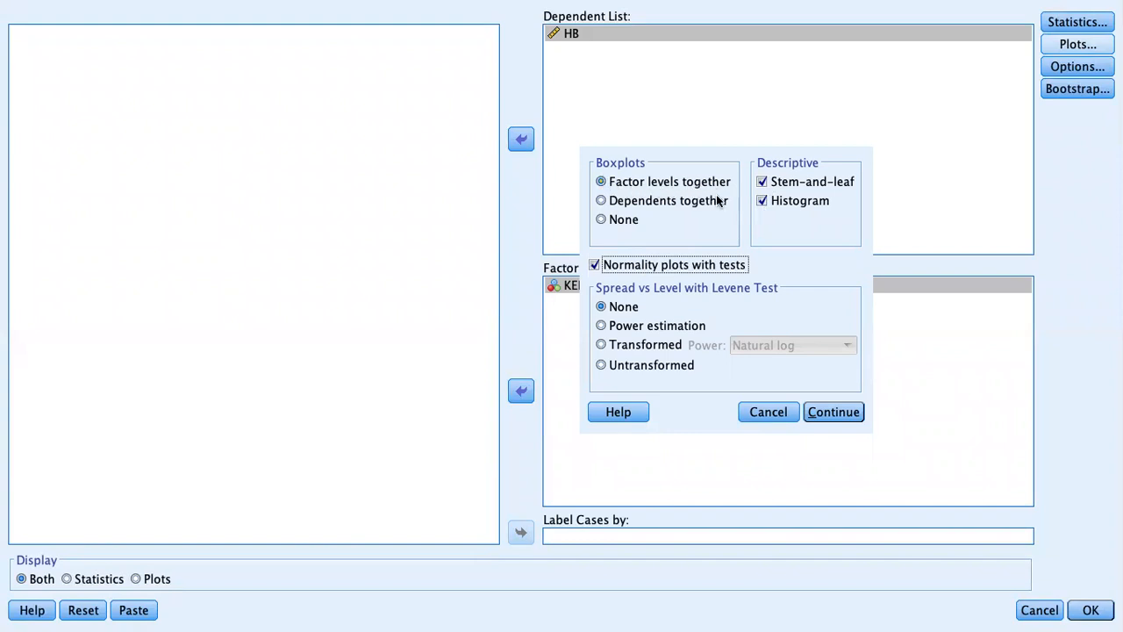
click(834, 411)
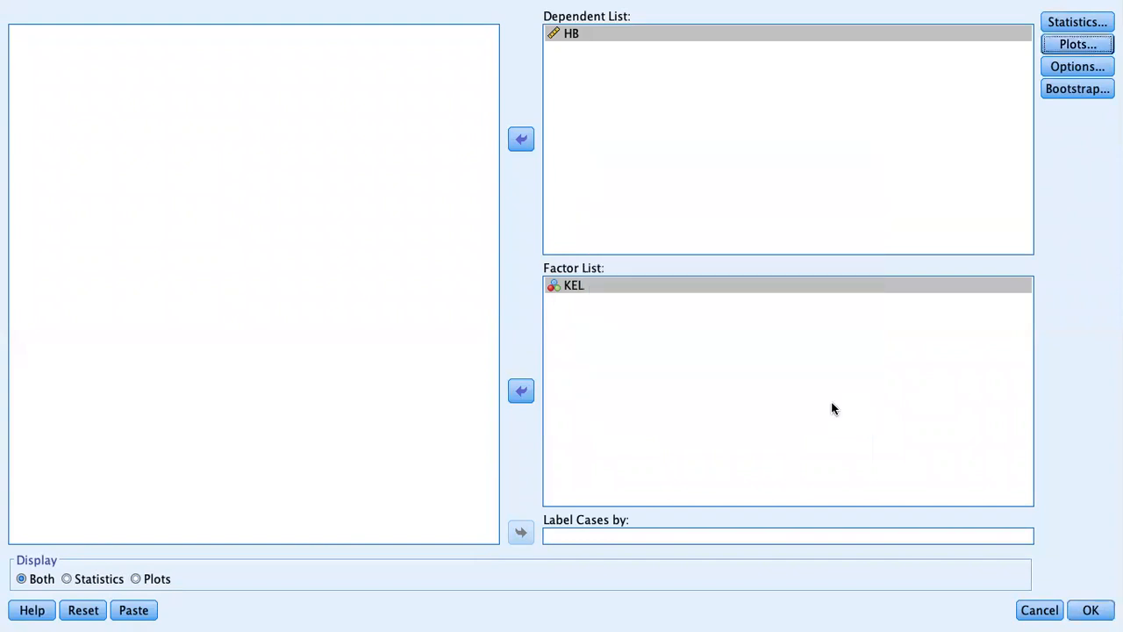
click(1086, 608)
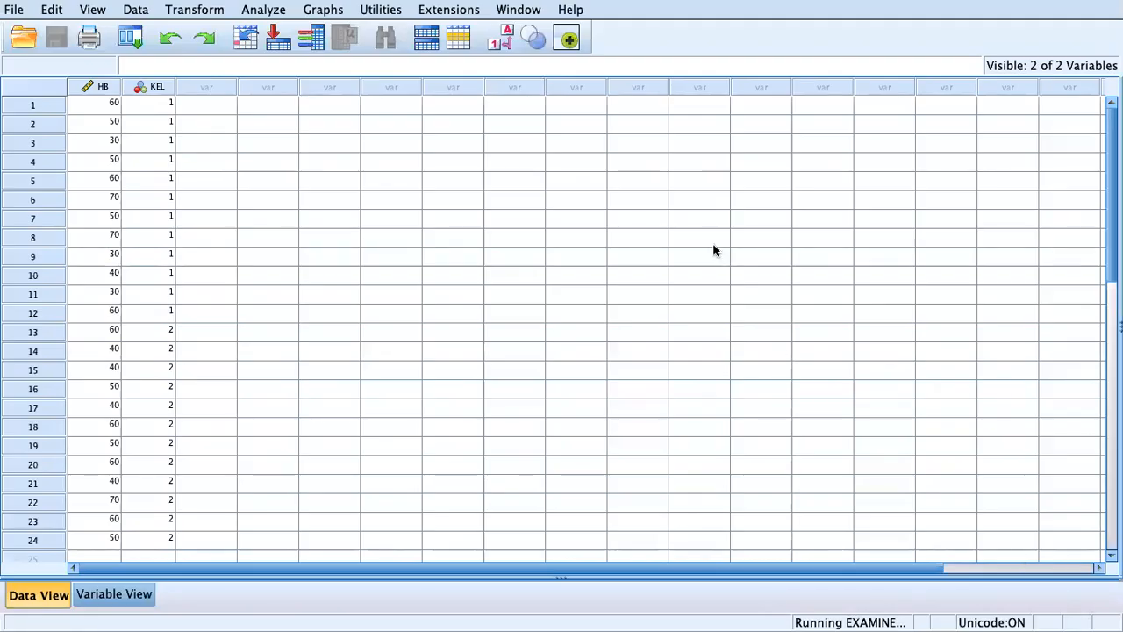
Copy the Tests of Normality table from the Explore results in the output viewer.
click(521, 11)
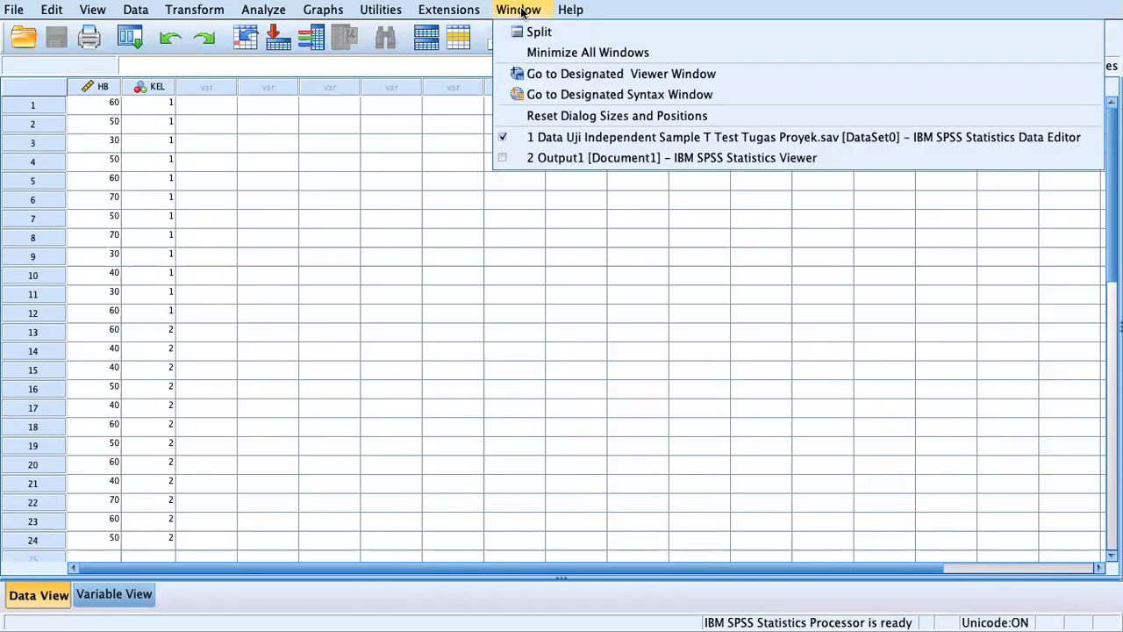
click(553, 160)
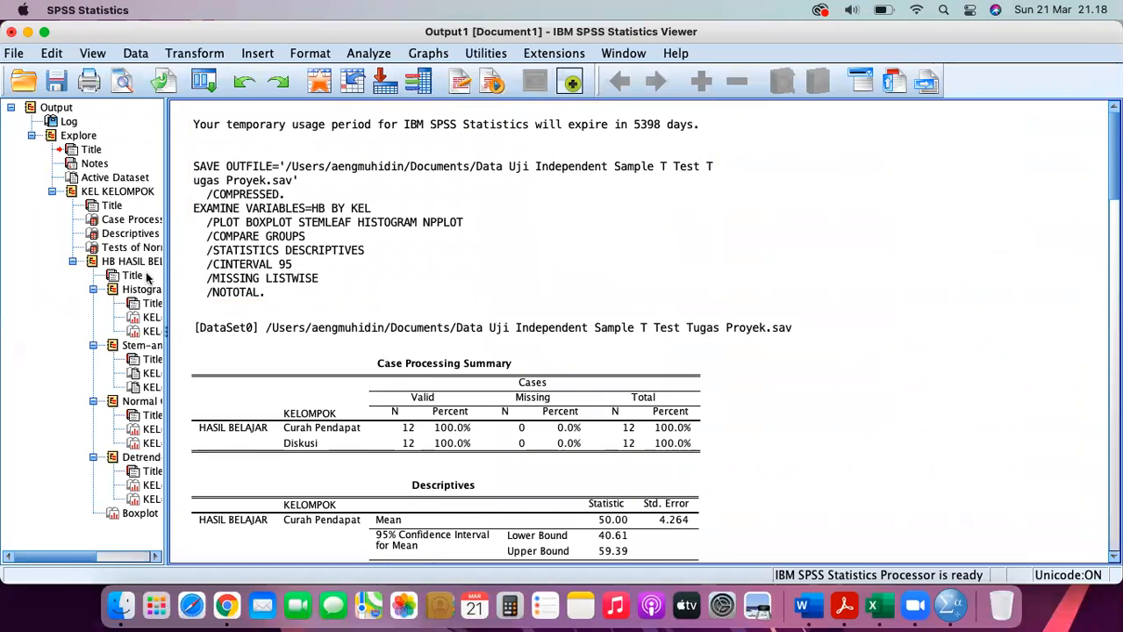
scroll(147, 278, right, 3)
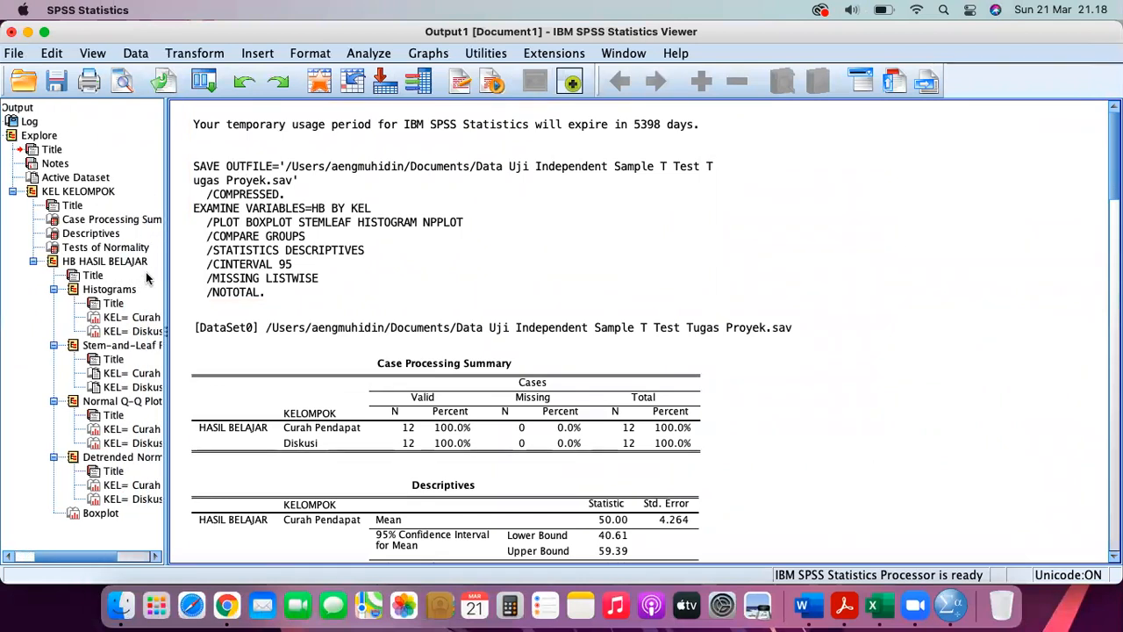
scroll(146, 277, right, 1)
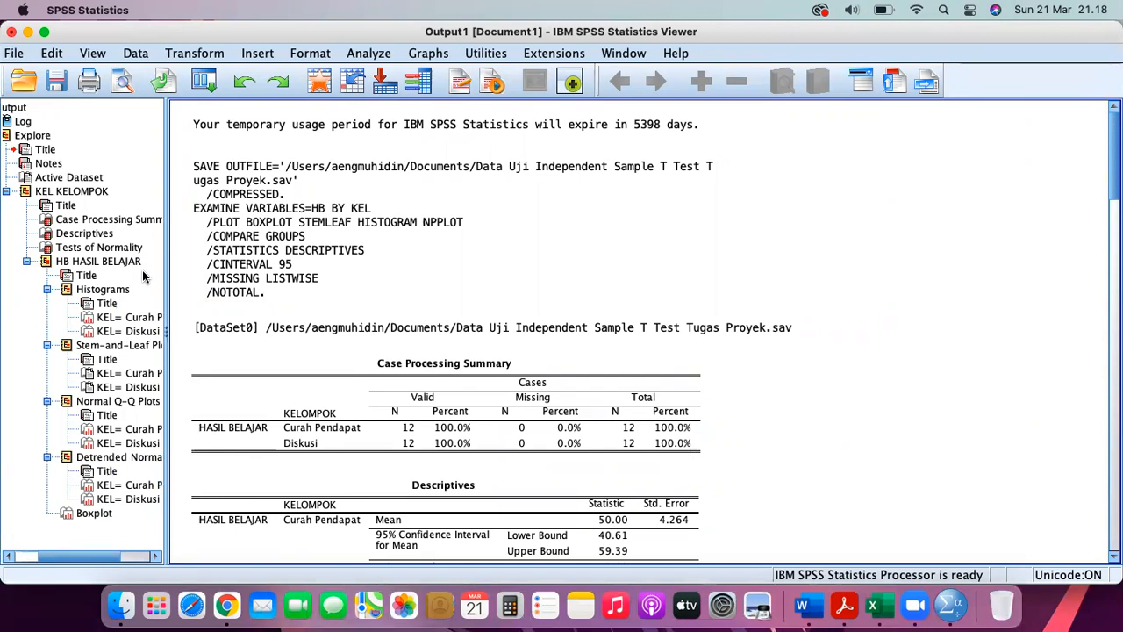
click(103, 248)
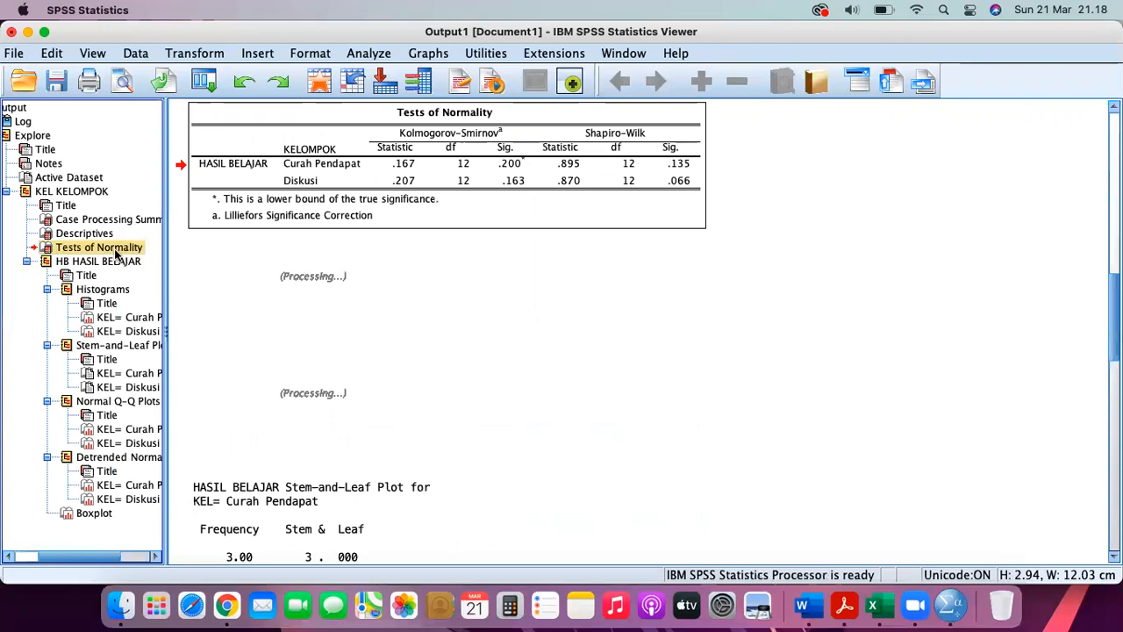
click(235, 180)
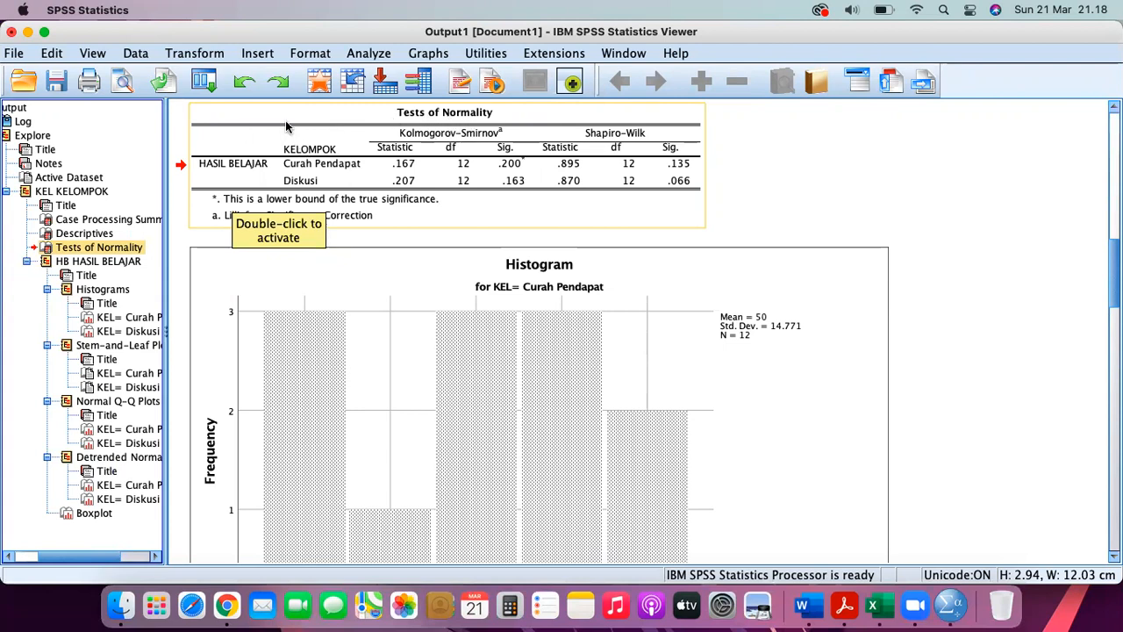
right_click(109, 251)
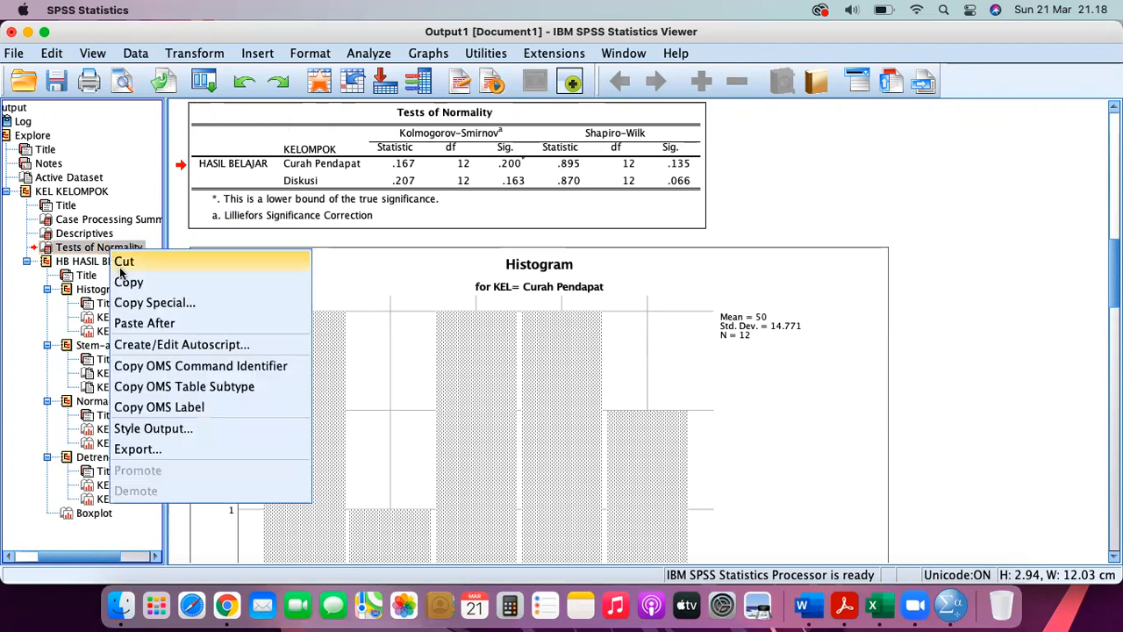
click(127, 279)
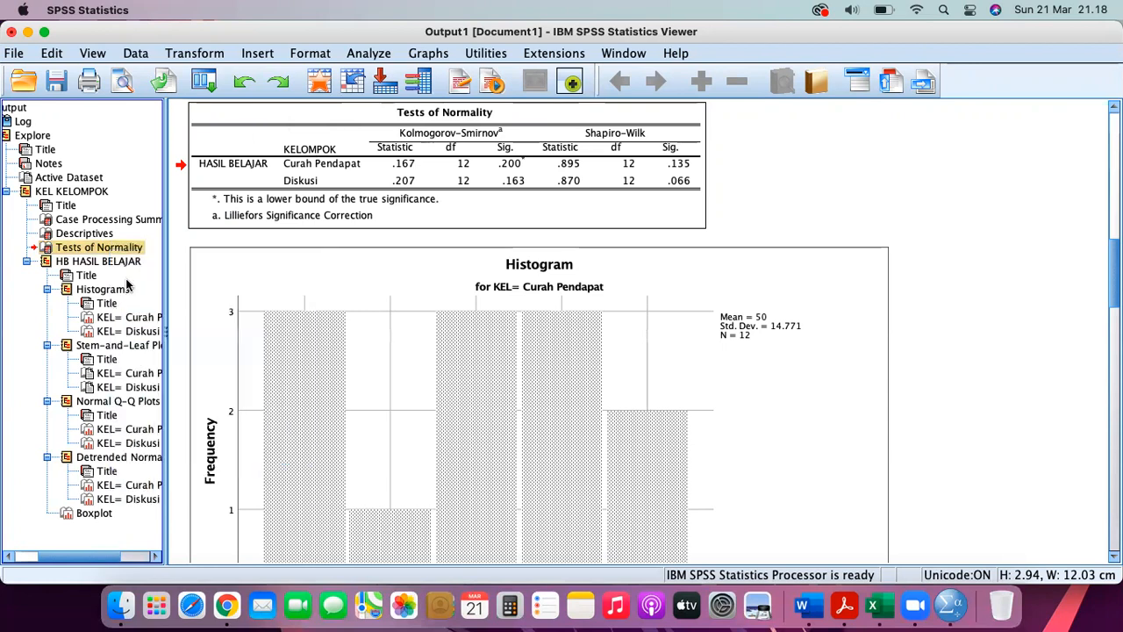
Switch to the Word report and paste the normality table below the caption Tabel 2. Output SPSS Pada Uji Normalitas.
click(805, 611)
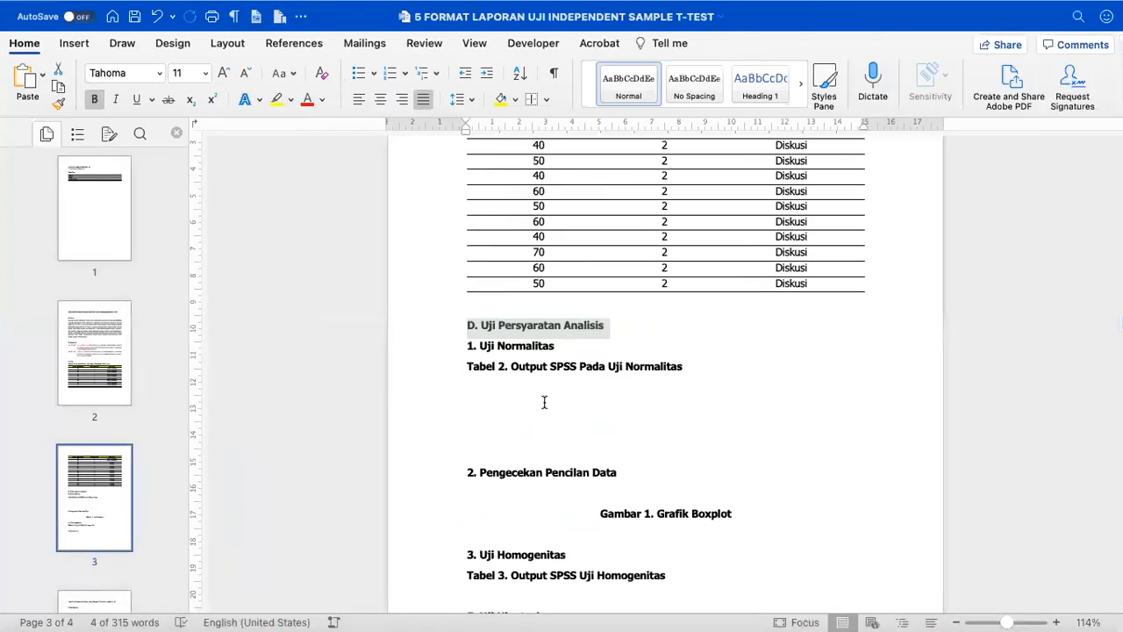
click(544, 402)
click(449, 355)
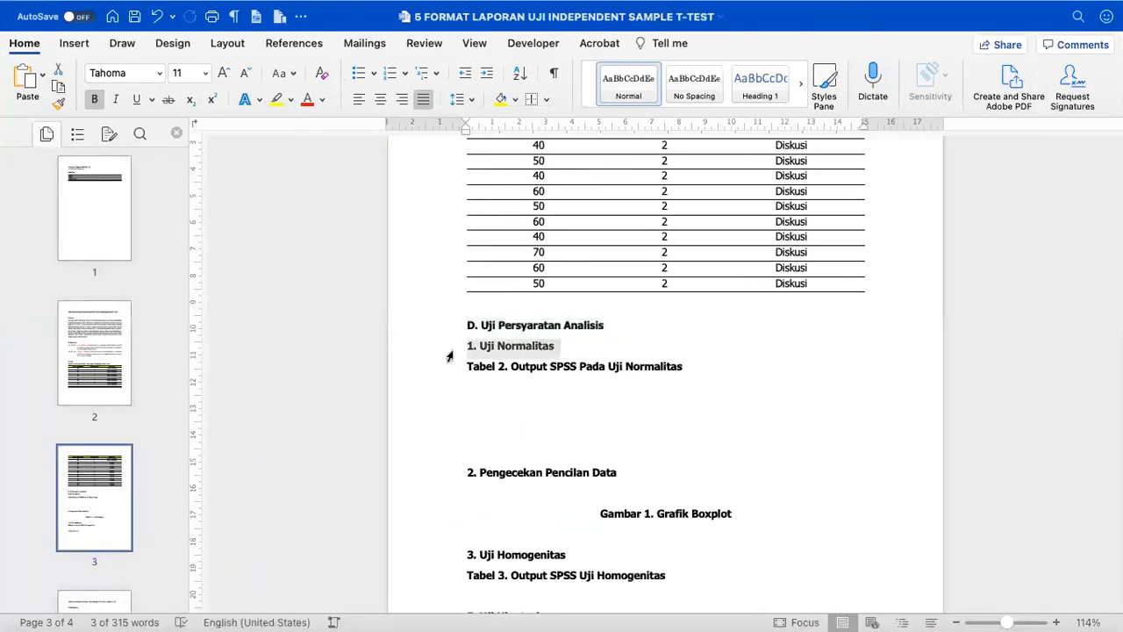
click(446, 368)
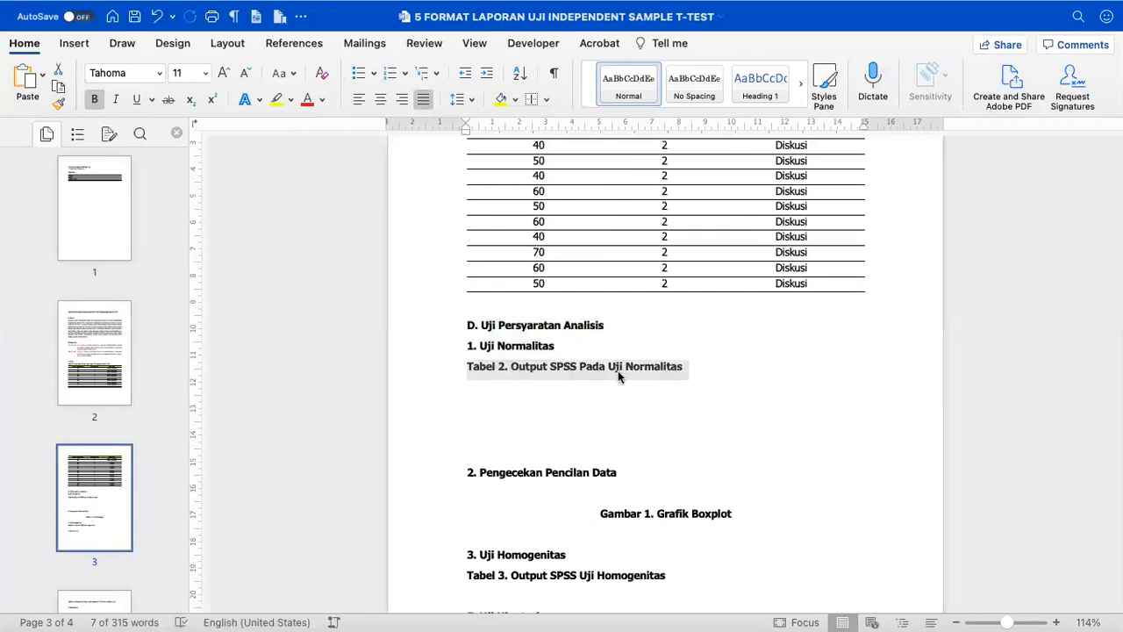
click(509, 400)
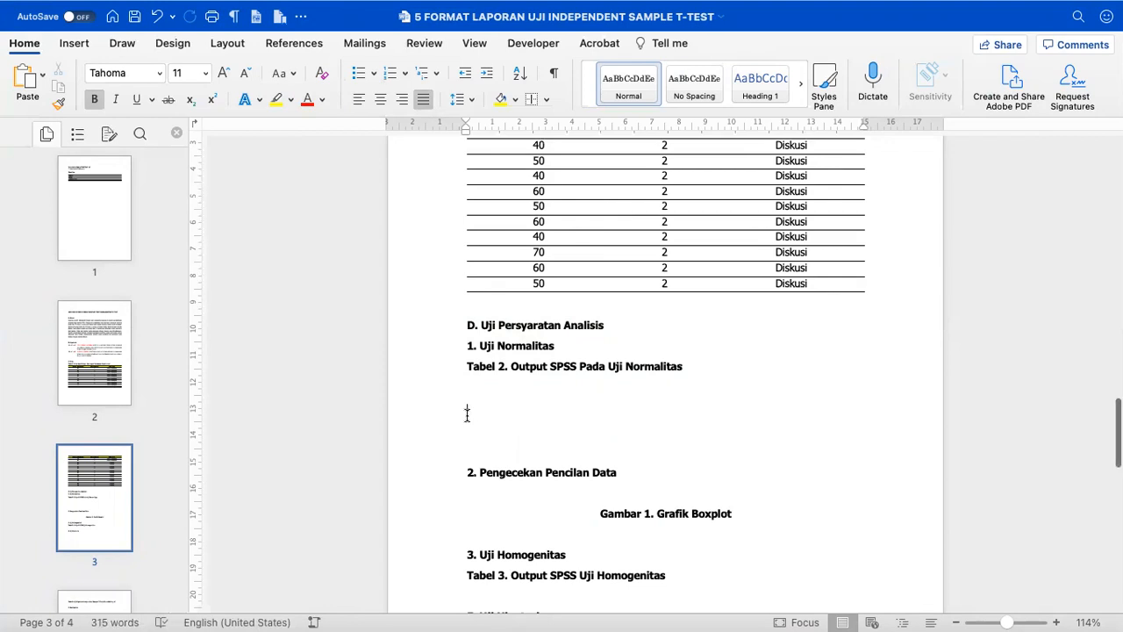
right_click(467, 413)
click(493, 379)
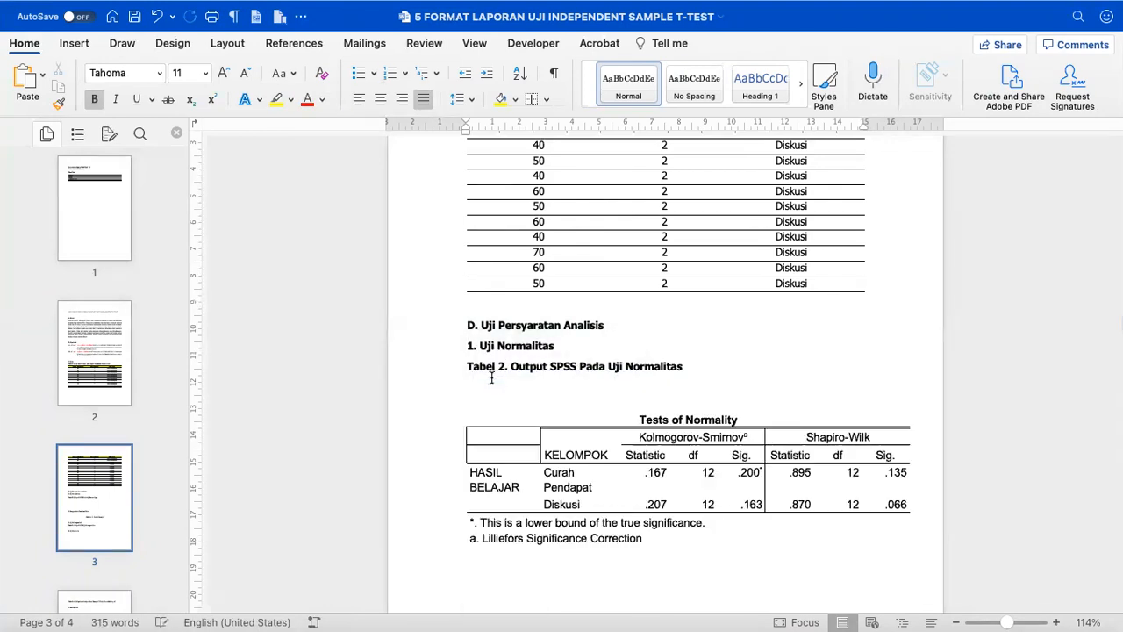
Remove the blank lines between the Tabel 2 caption and the pasted normality table.
scroll(491, 378, down, 1)
click(493, 357)
key(BackSpace)
key(BackSpace)
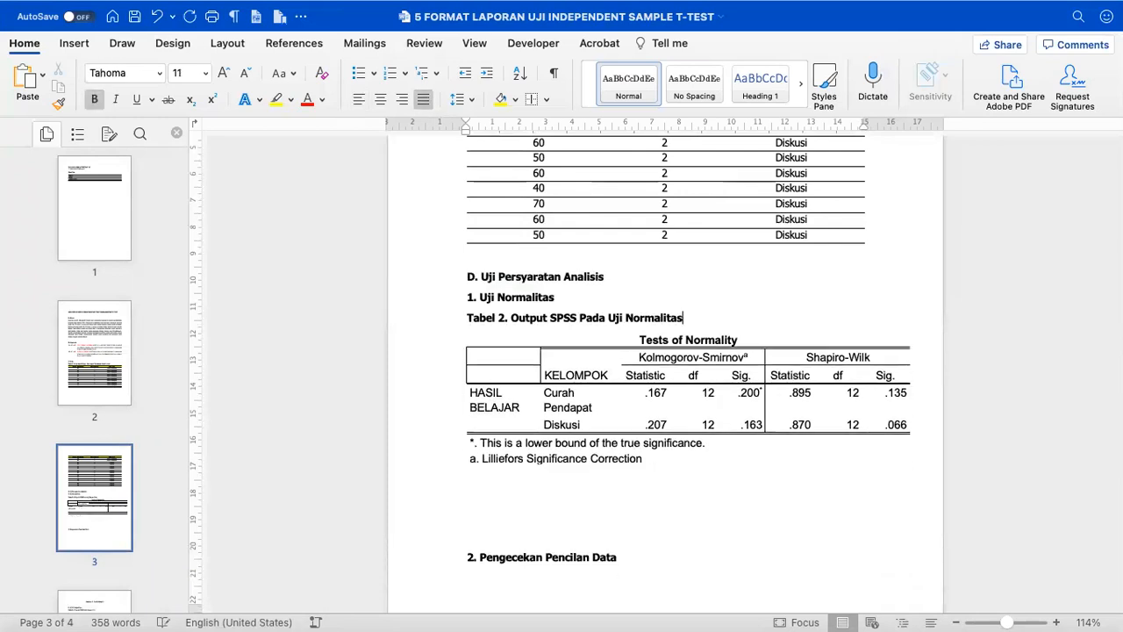
Autofit the whole Tests of Normality table to its contents and to the window width.
click(462, 329)
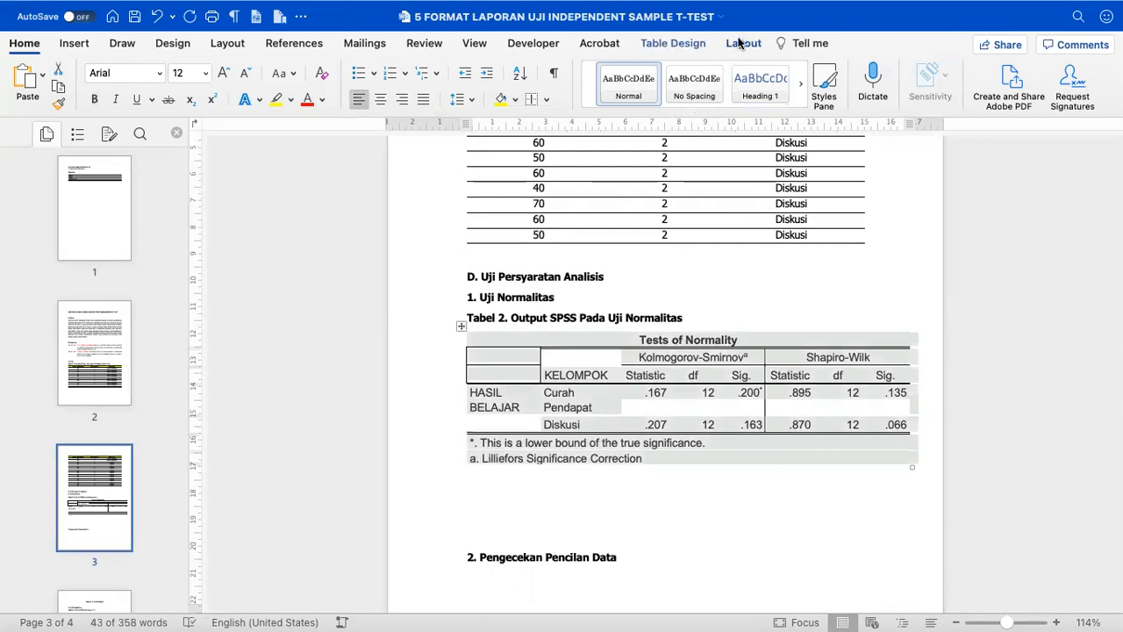
click(738, 43)
click(534, 76)
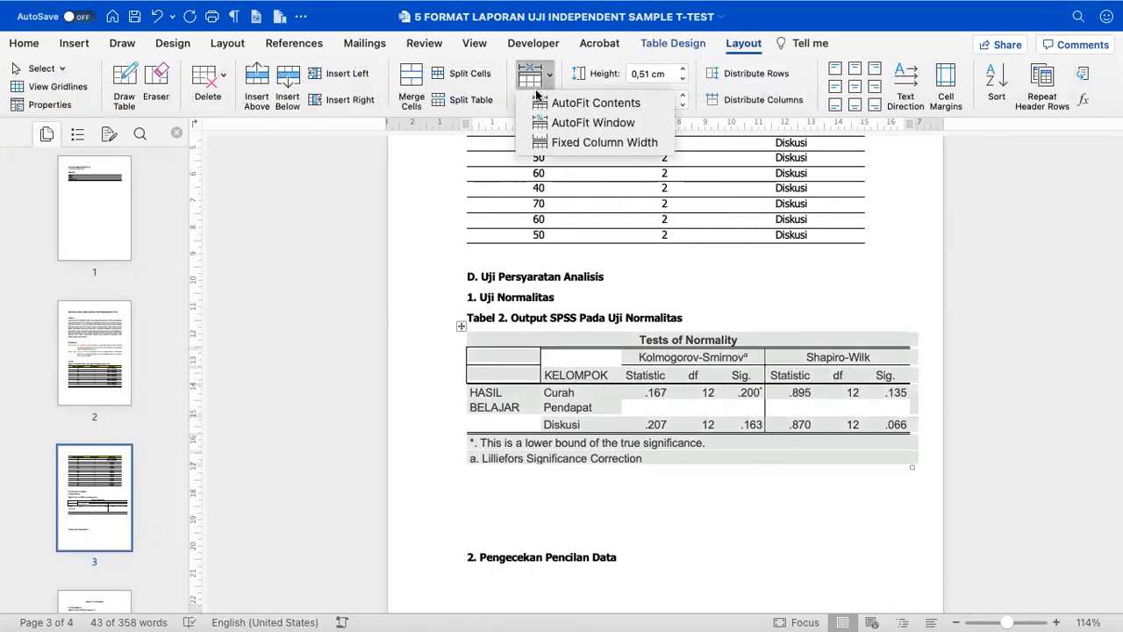
click(552, 103)
click(533, 81)
click(558, 125)
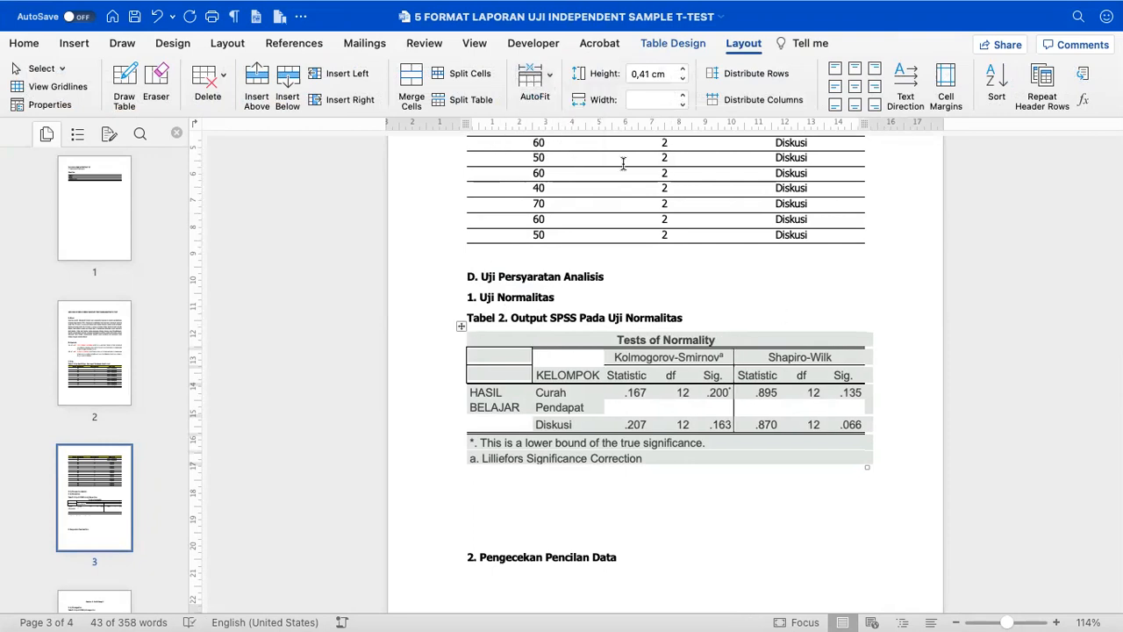
Remove all borders from the Tests of Normality table and add a bottom border.
click(685, 48)
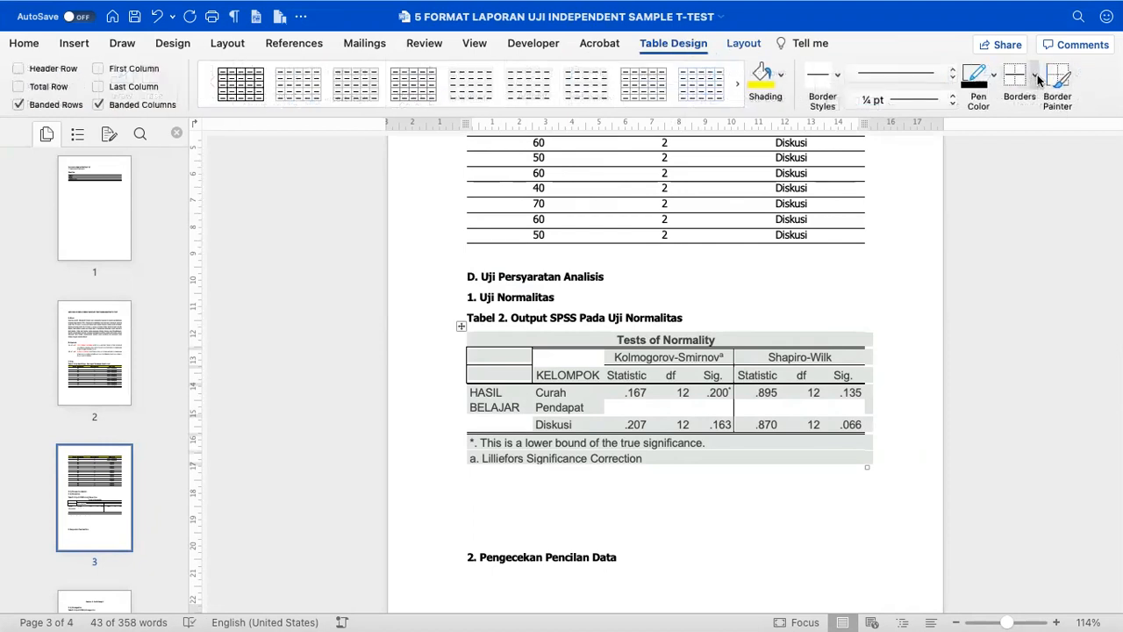
click(1036, 78)
click(1011, 186)
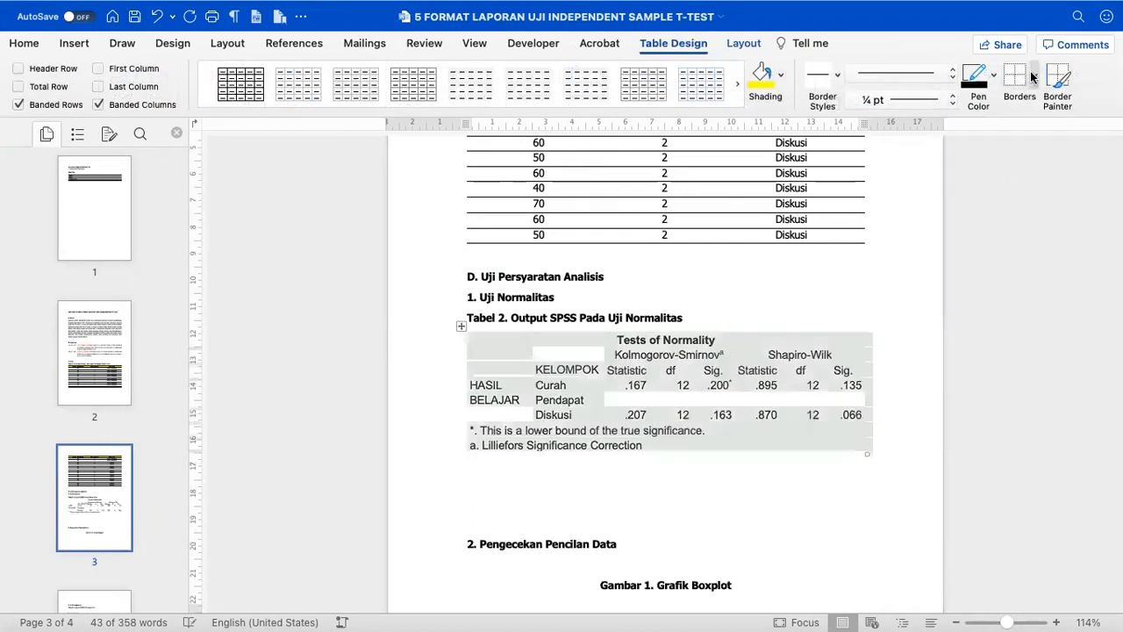
click(1034, 78)
click(1026, 73)
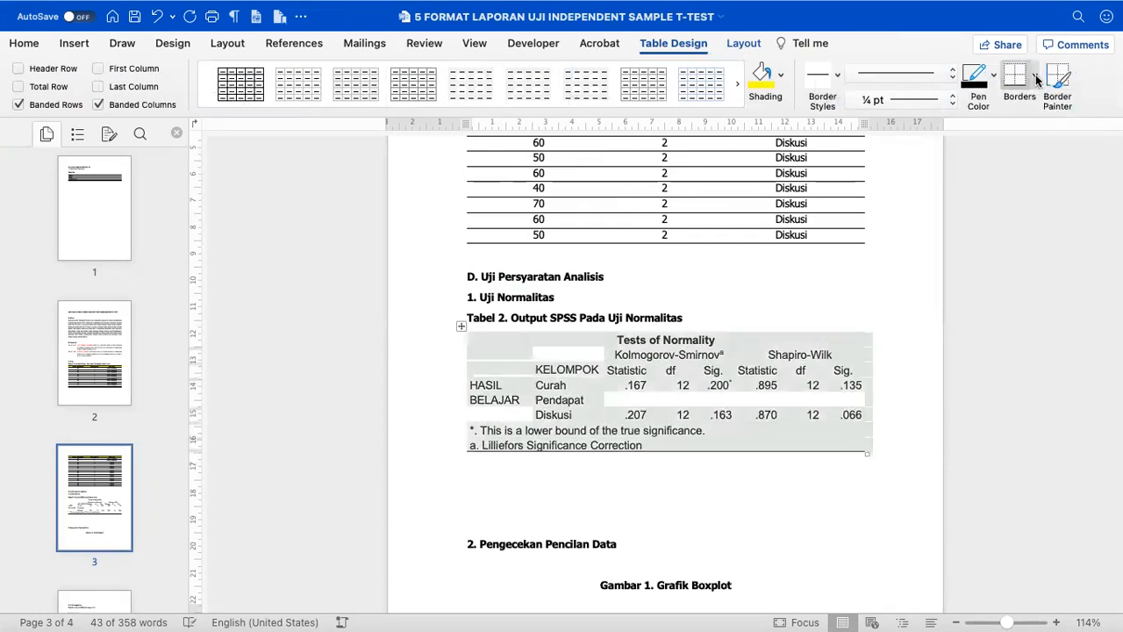
Add a top border and inside horizontal borders to the Tests of Normality table.
click(1036, 78)
click(1009, 118)
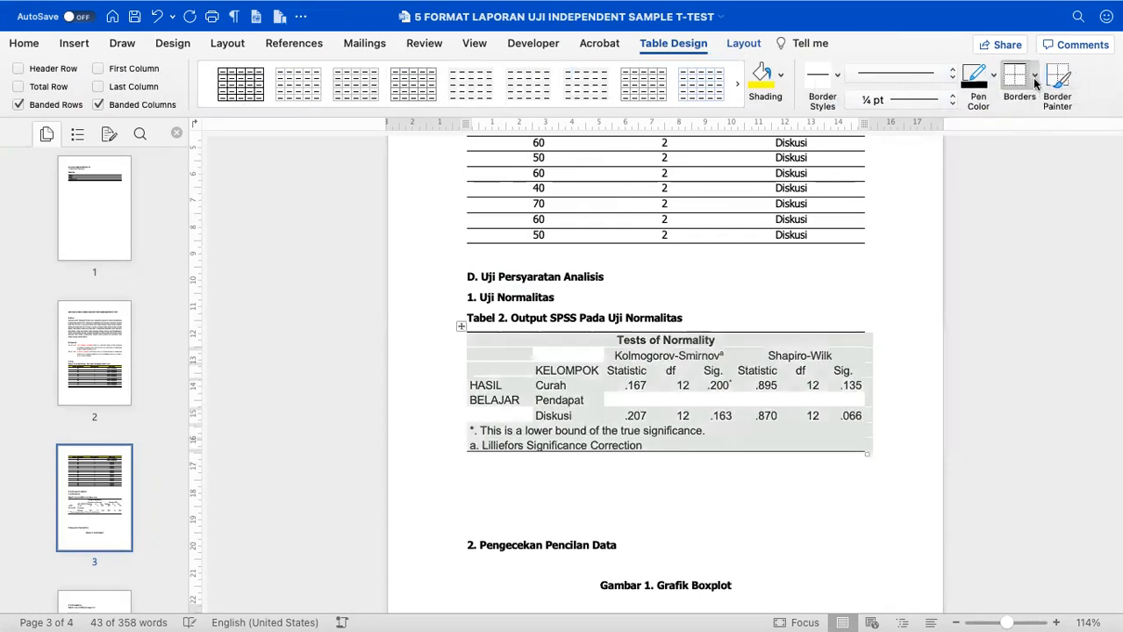
click(1037, 78)
click(997, 268)
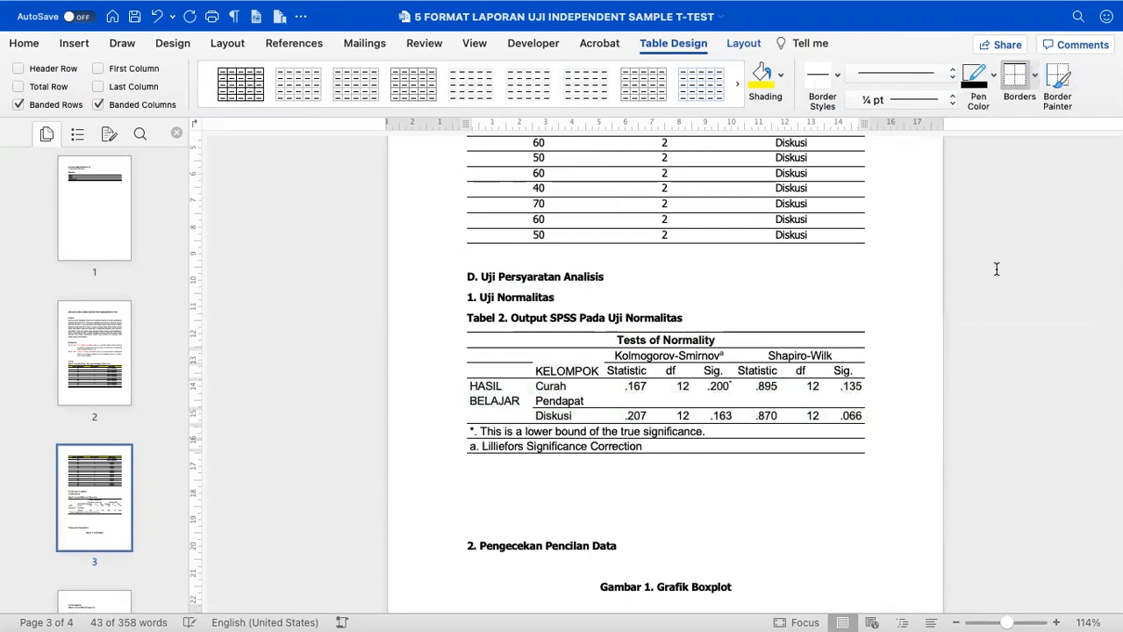
click(1037, 78)
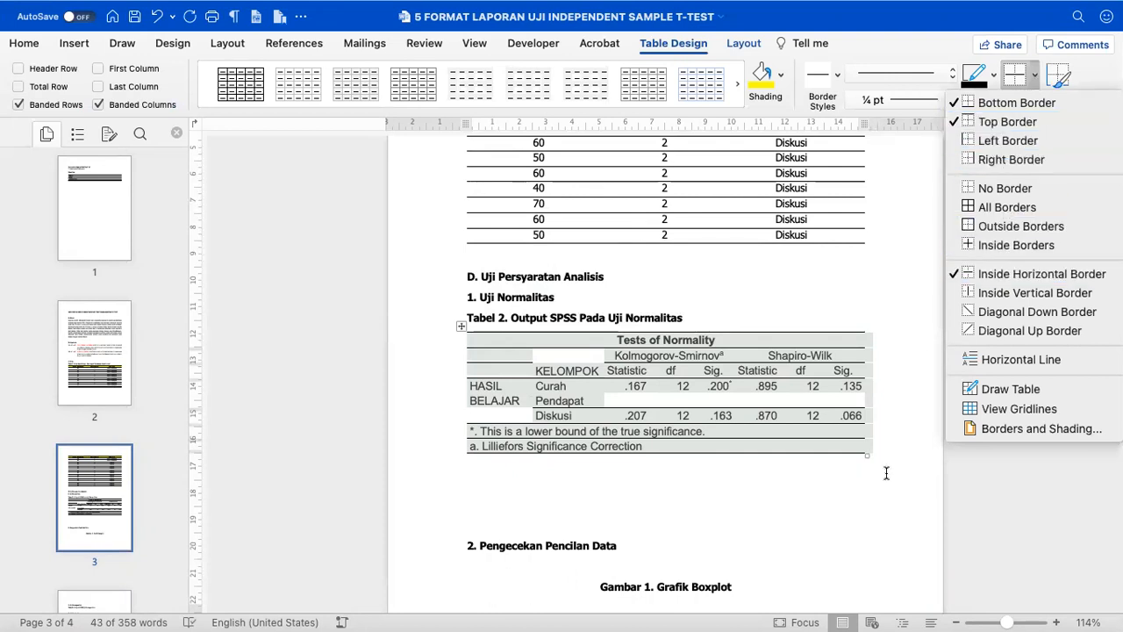
click(848, 486)
click(732, 486)
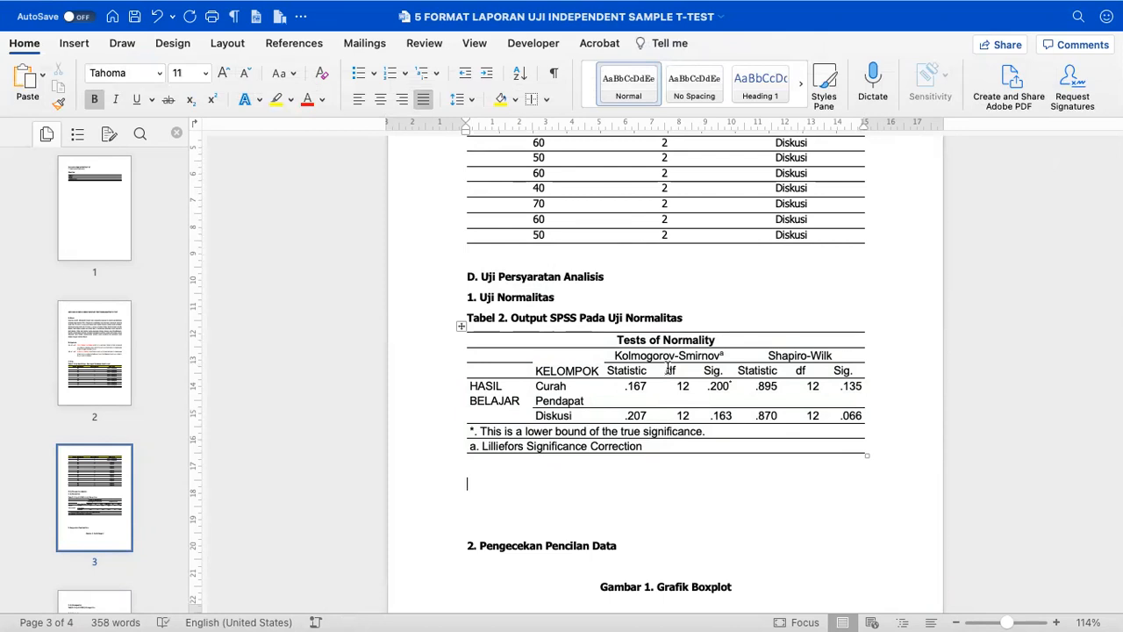
Colour the Shapiro-Wilk heading and its Sig. and df columns red in the normality table.
scroll(669, 371, up, 5)
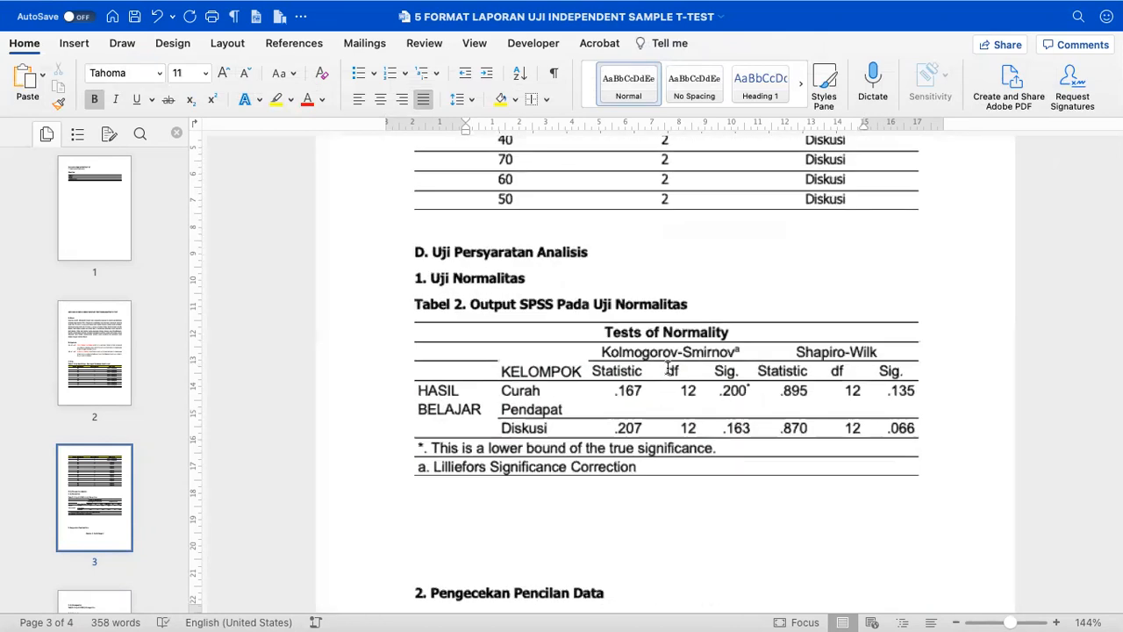
scroll(722, 406, down, 1)
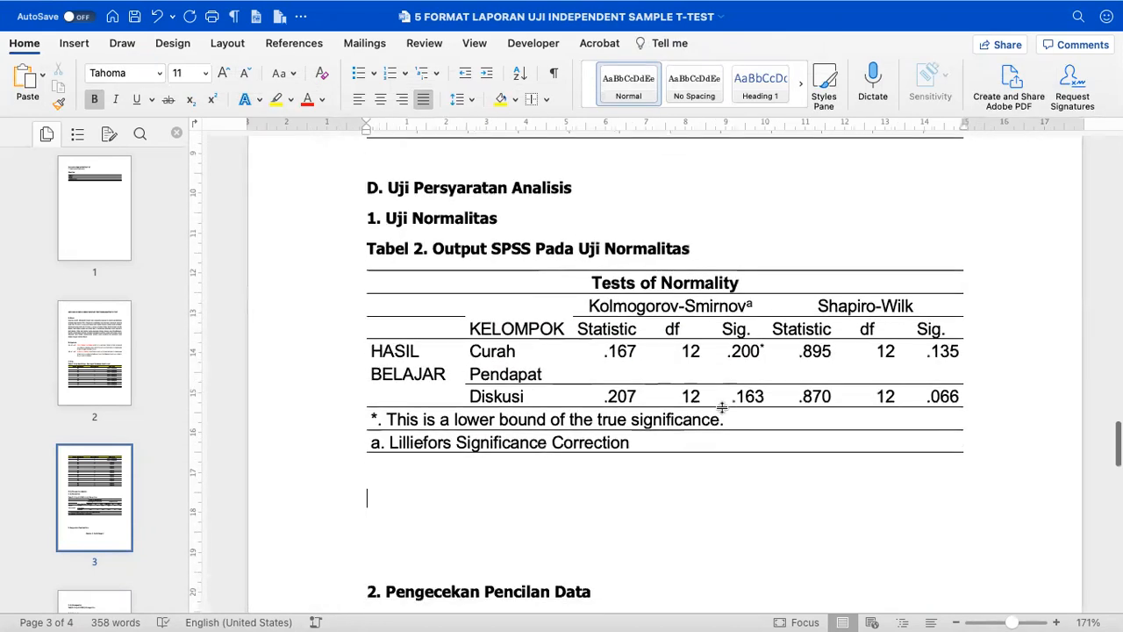
drag(815, 304, 915, 304)
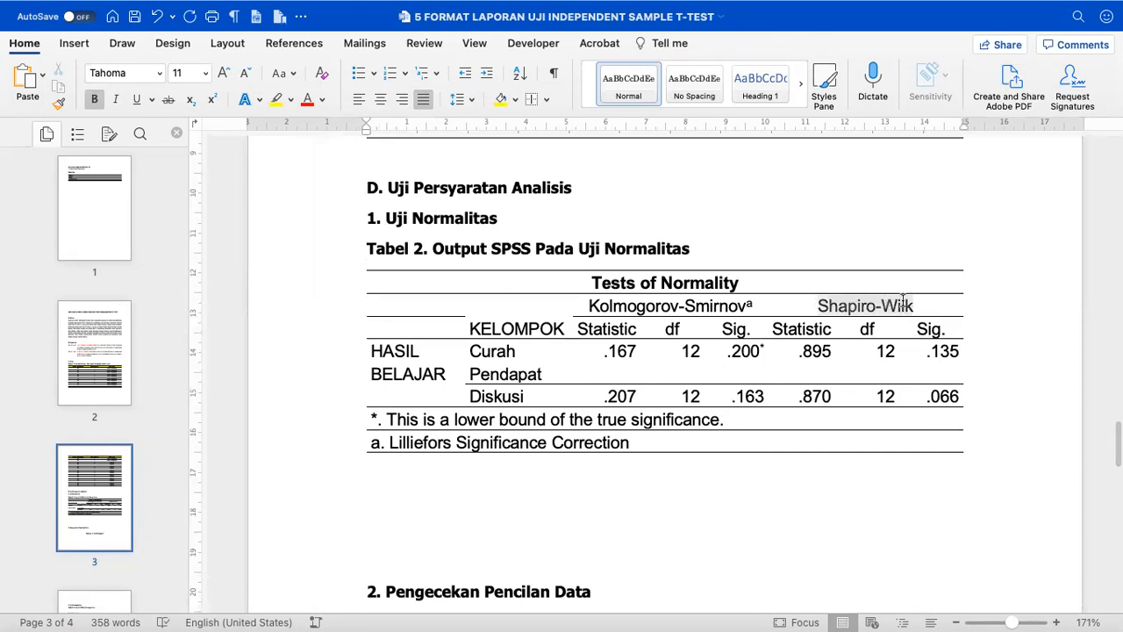
click(309, 99)
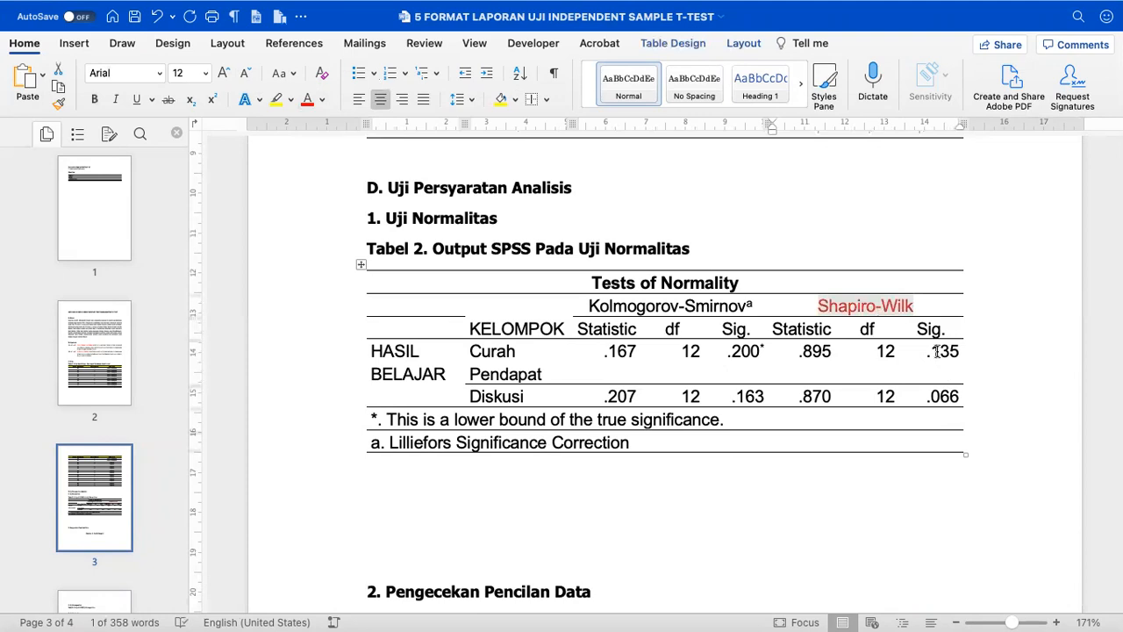
drag(924, 328, 934, 399)
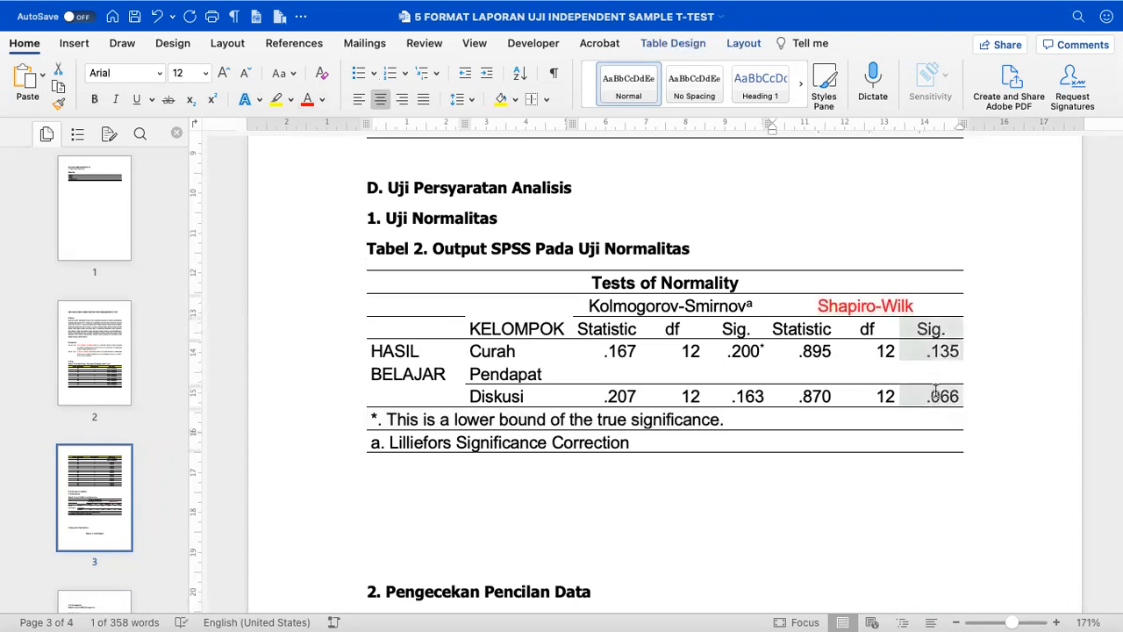
click(309, 99)
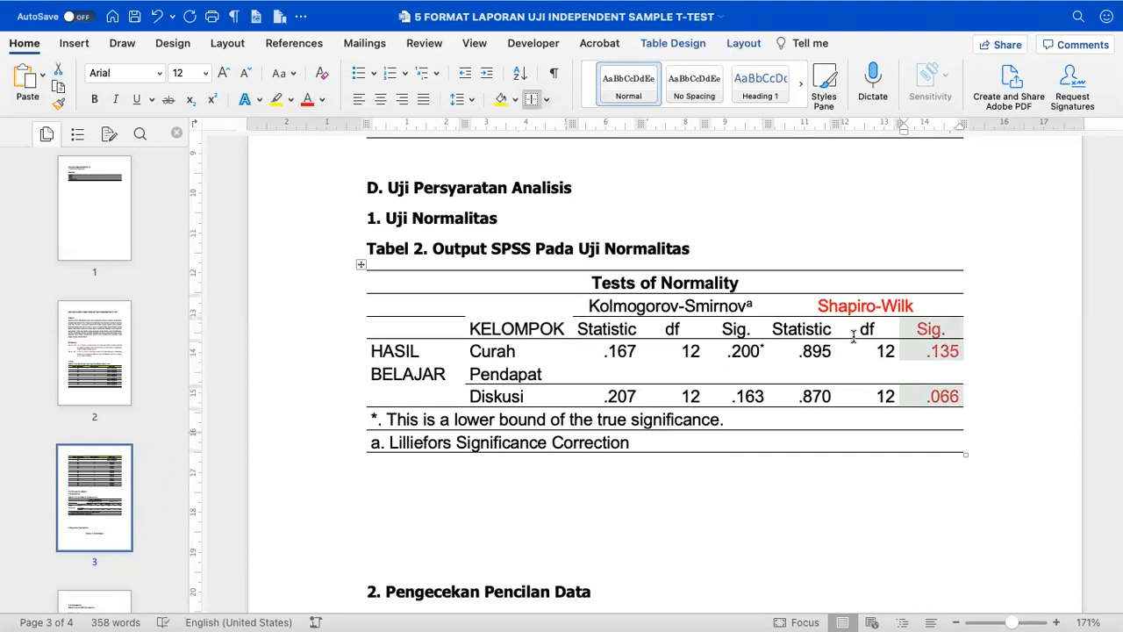
drag(853, 337, 877, 399)
click(309, 100)
Colour the Curah Pendapat and Diskusi group names and the HASIL BELAJAR label red.
click(507, 358)
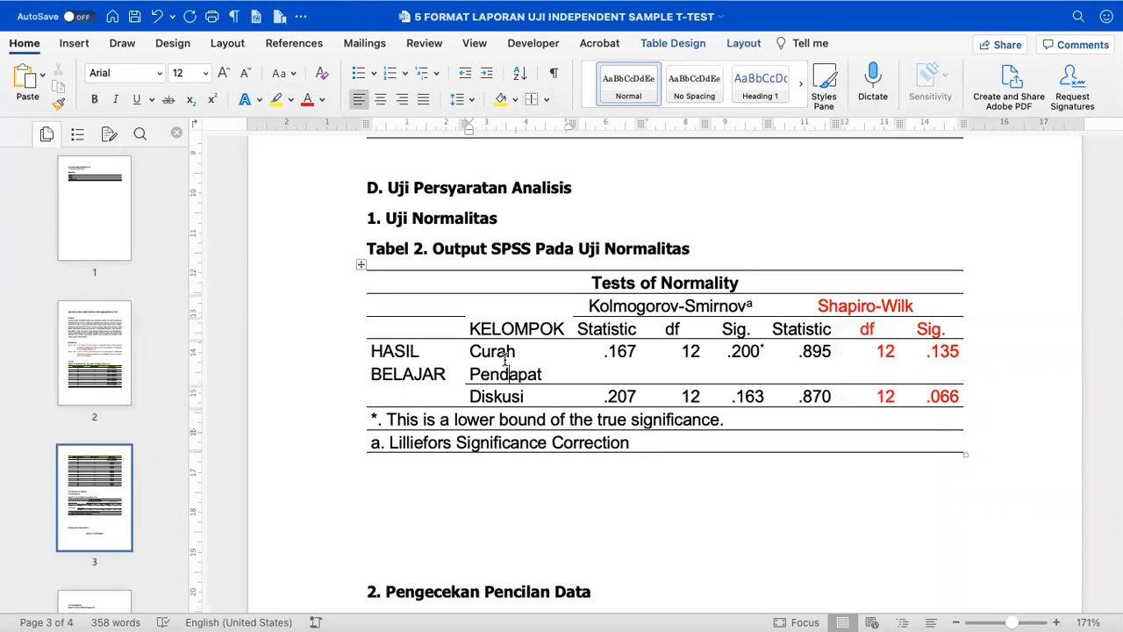
drag(476, 350, 533, 397)
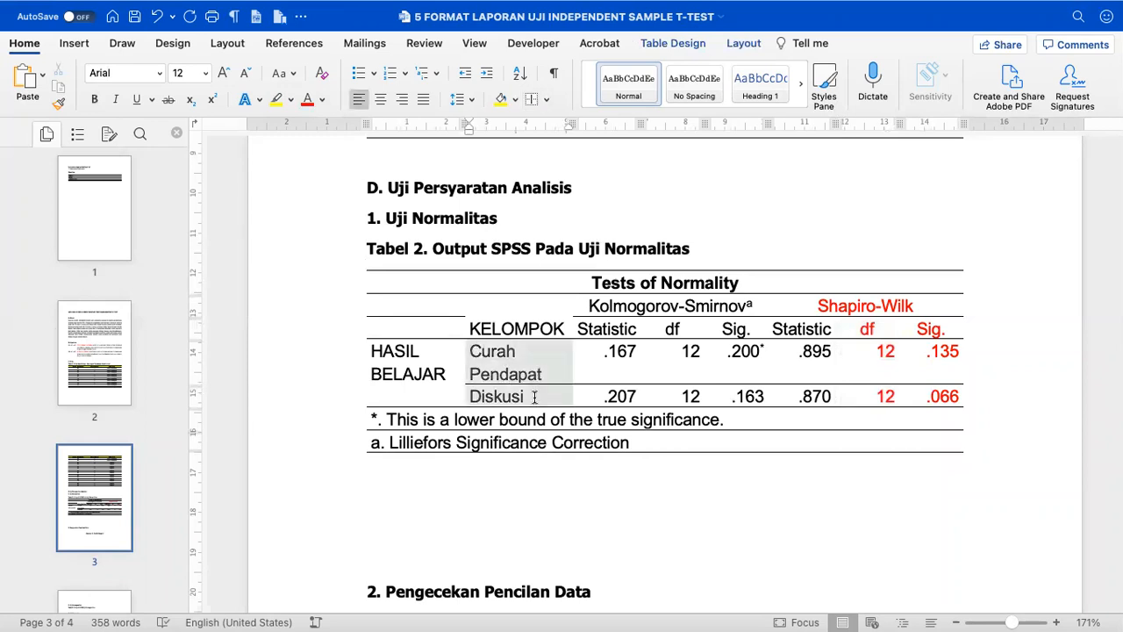
click(308, 102)
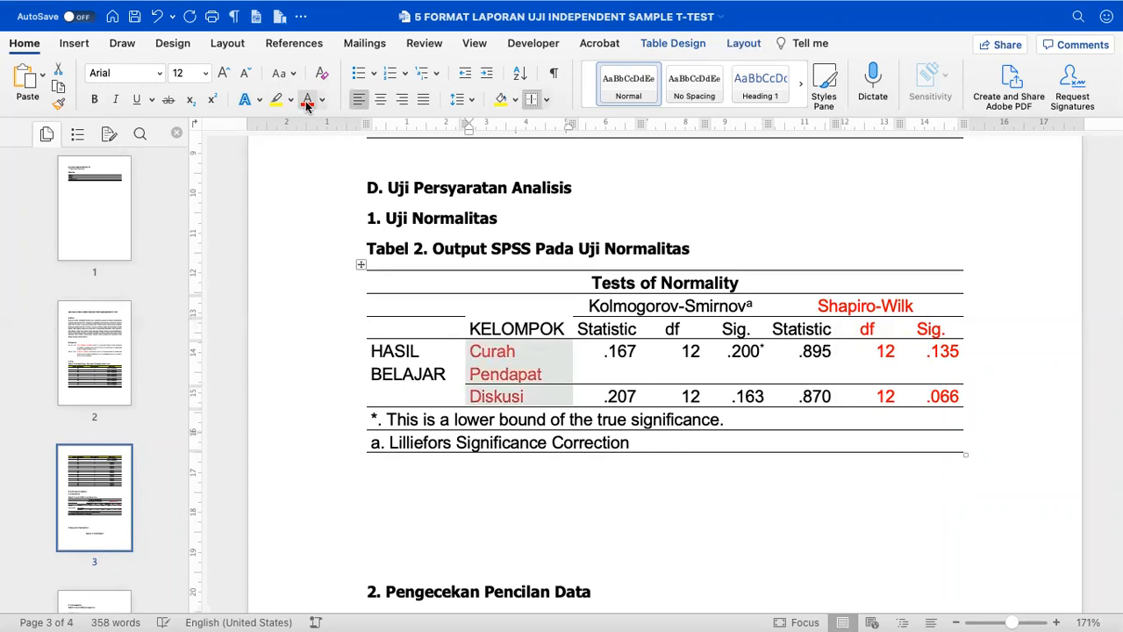
click(372, 352)
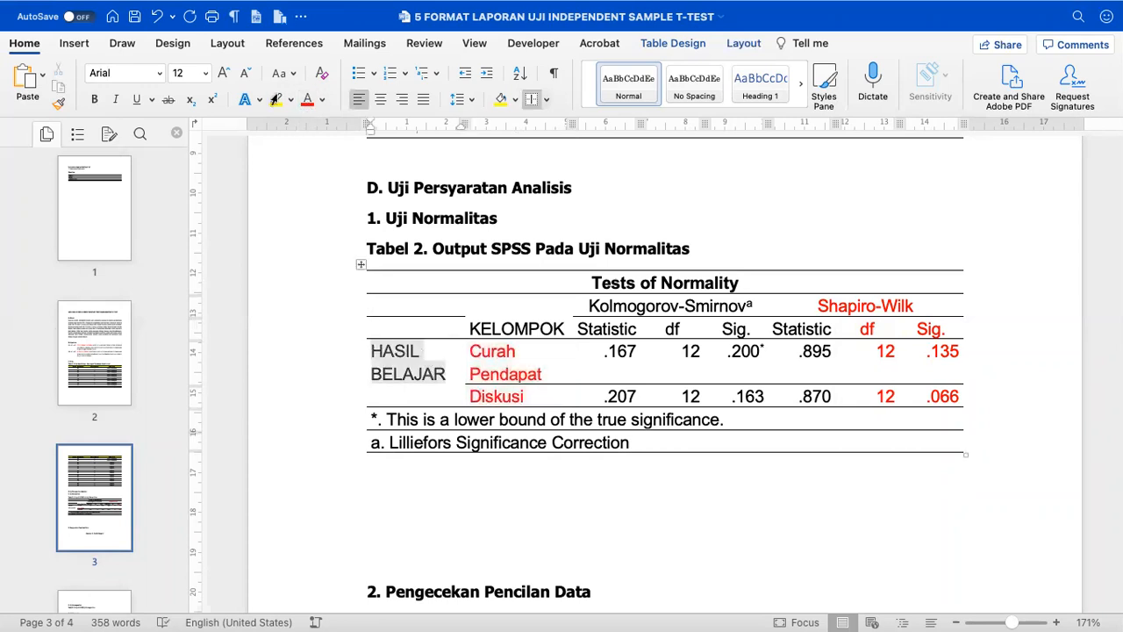
click(307, 100)
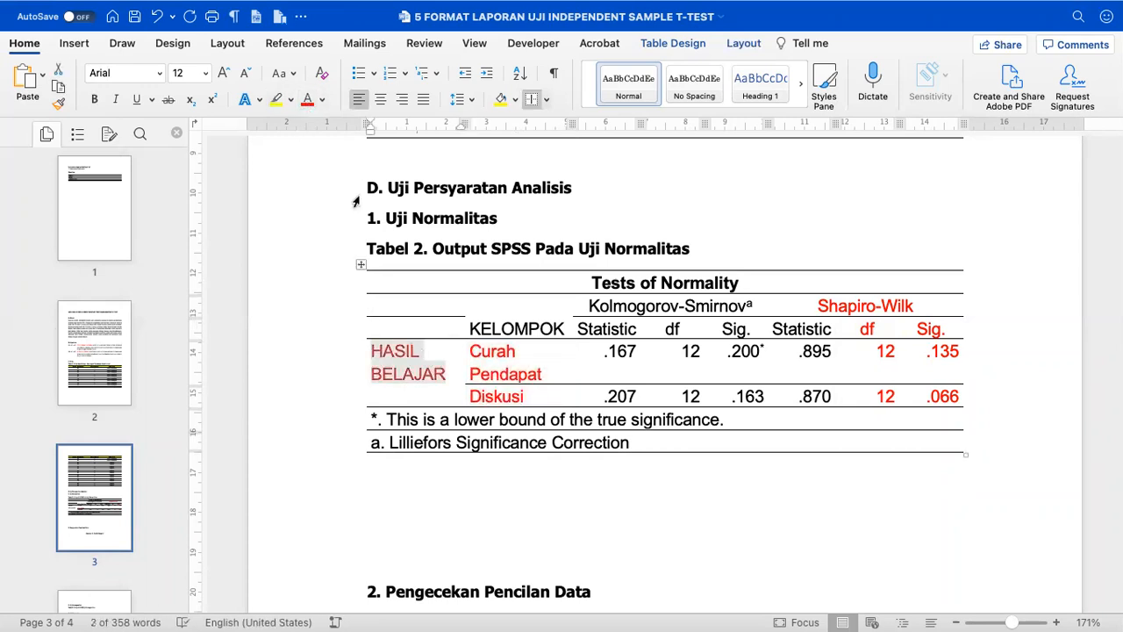
Enter two lines below the normality table: "Normal" and "Tidak Normal".
click(412, 497)
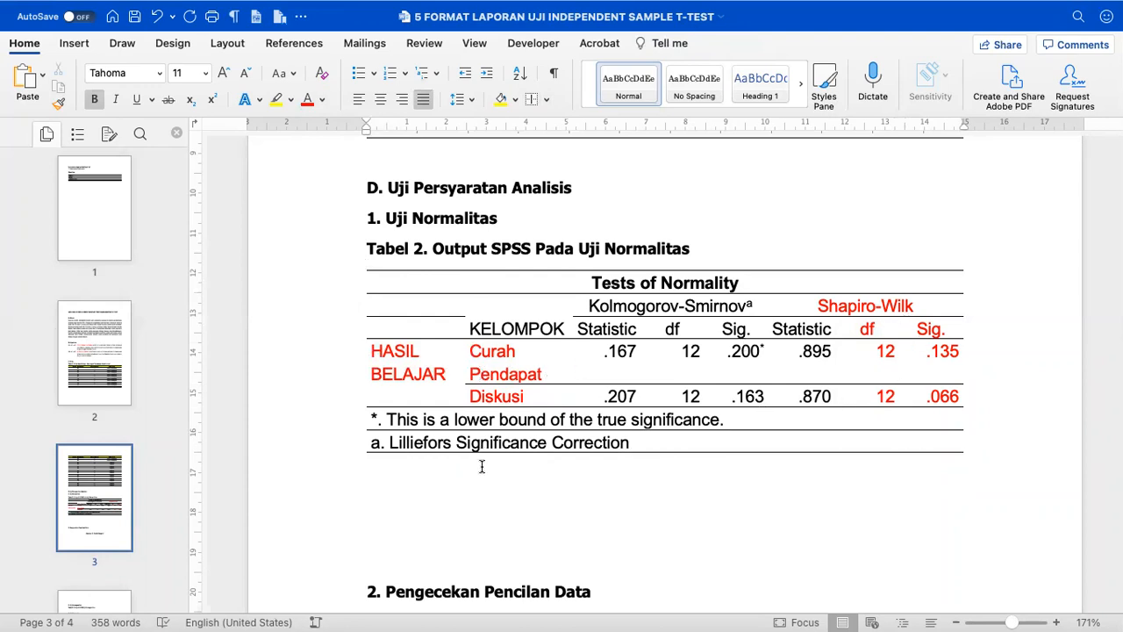
text(Normal)
key(Return)
text(Tidak Normal)
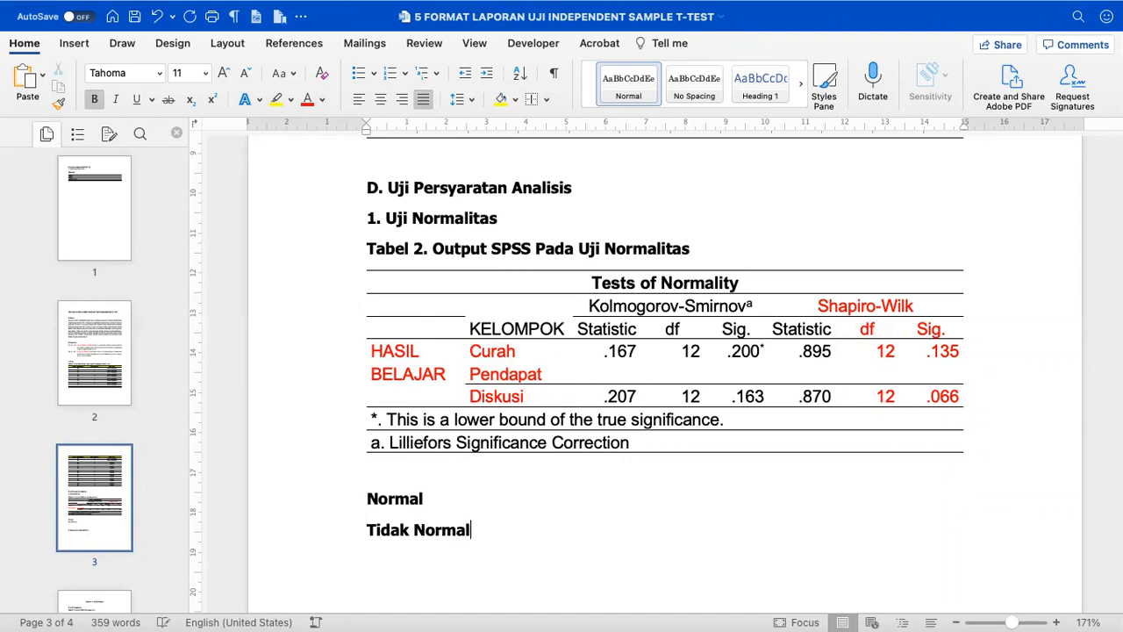
Complete the criteria as "Normal → Sig. SW > p-value" and "Tidak Normal → Sig. SW < p-value".
scroll(491, 454, down, 3)
click(514, 377)
text(--> )
text(Sig. SW)
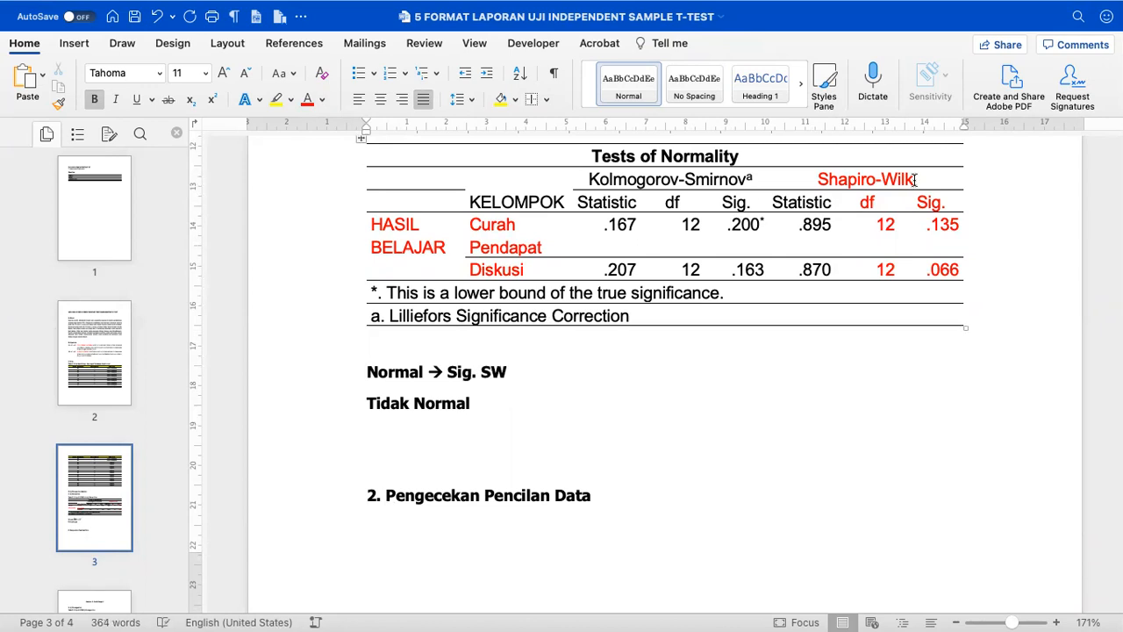
text( > p-value)
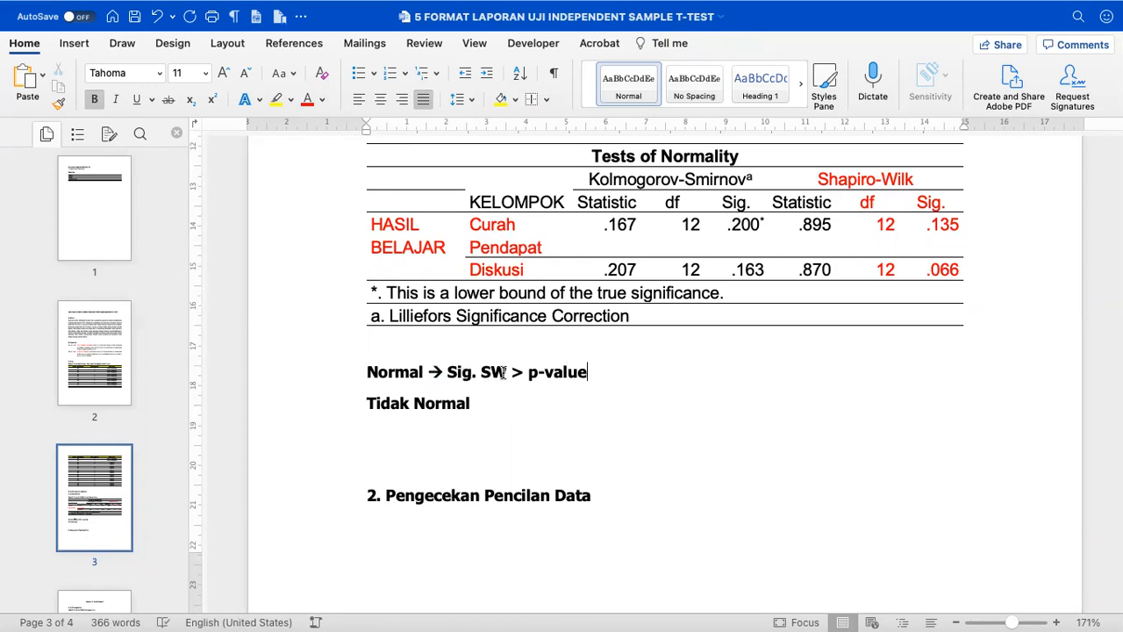
click(502, 395)
text(--> Sig.)
text( SW < p-val)
text(ue)
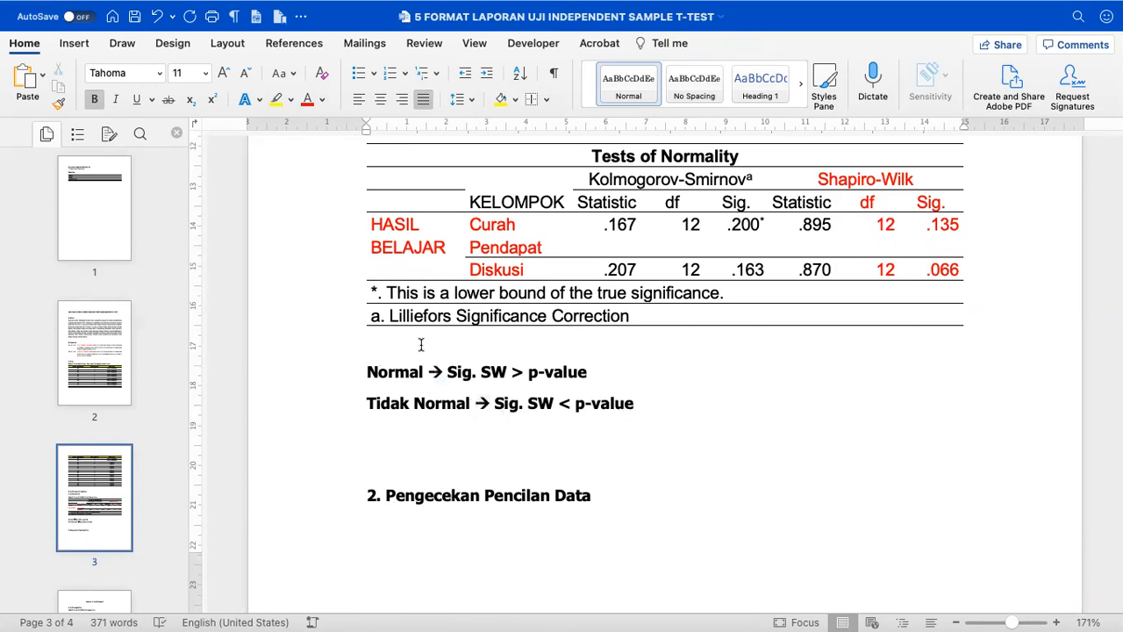
Start a non-bold paragraph below the criteria: "Berdasarkan hasil pengujian sebagaimana ditunjukkan pada Tabel 2 diketahui bahwa data hasil belajar kelompok curah pendapat".
scroll(567, 268, up, 2)
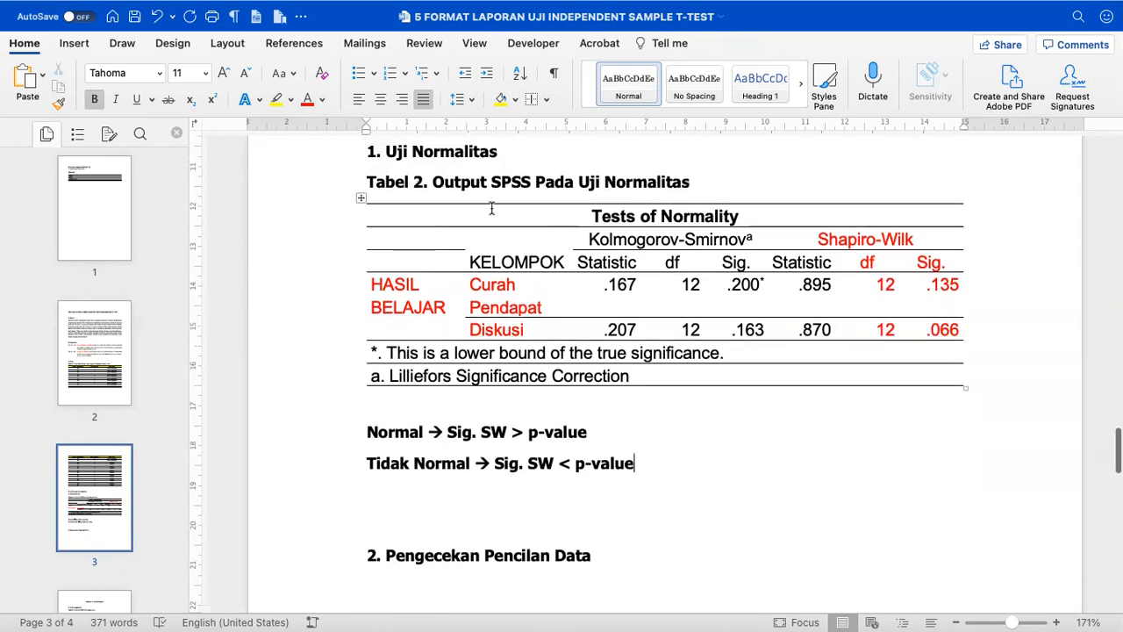
key(Return)
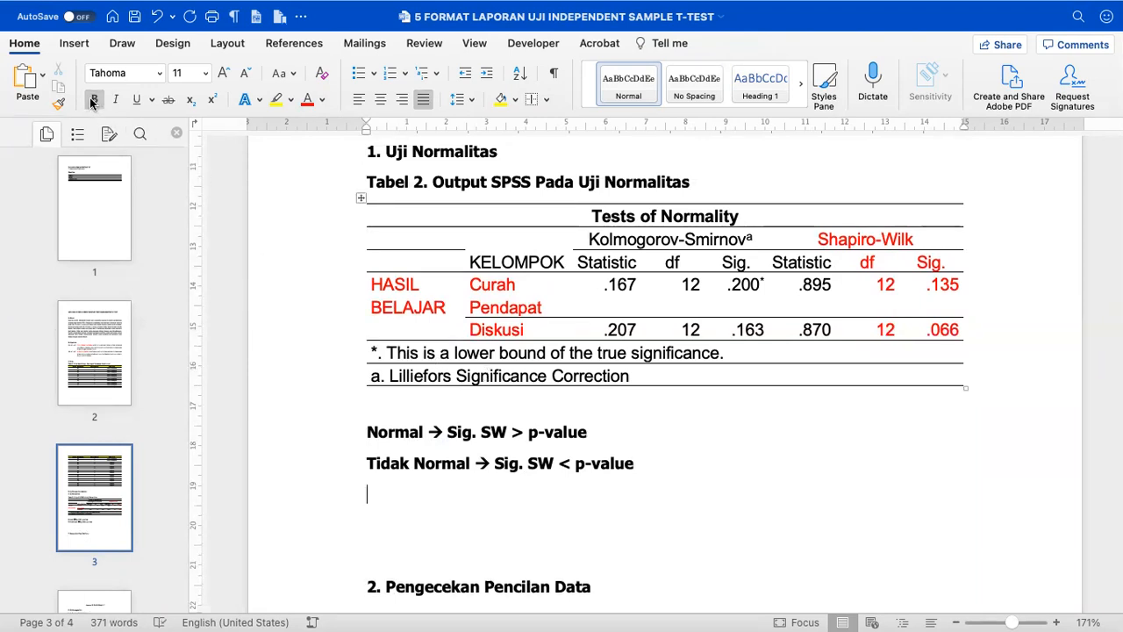
drag(365, 430, 634, 463)
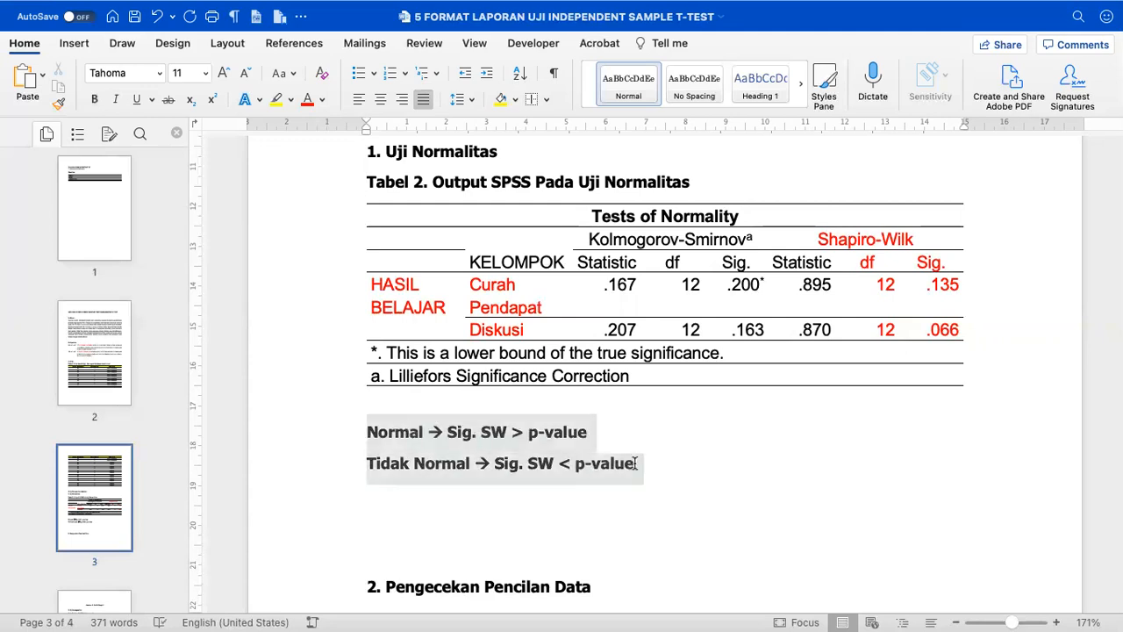
click(451, 491)
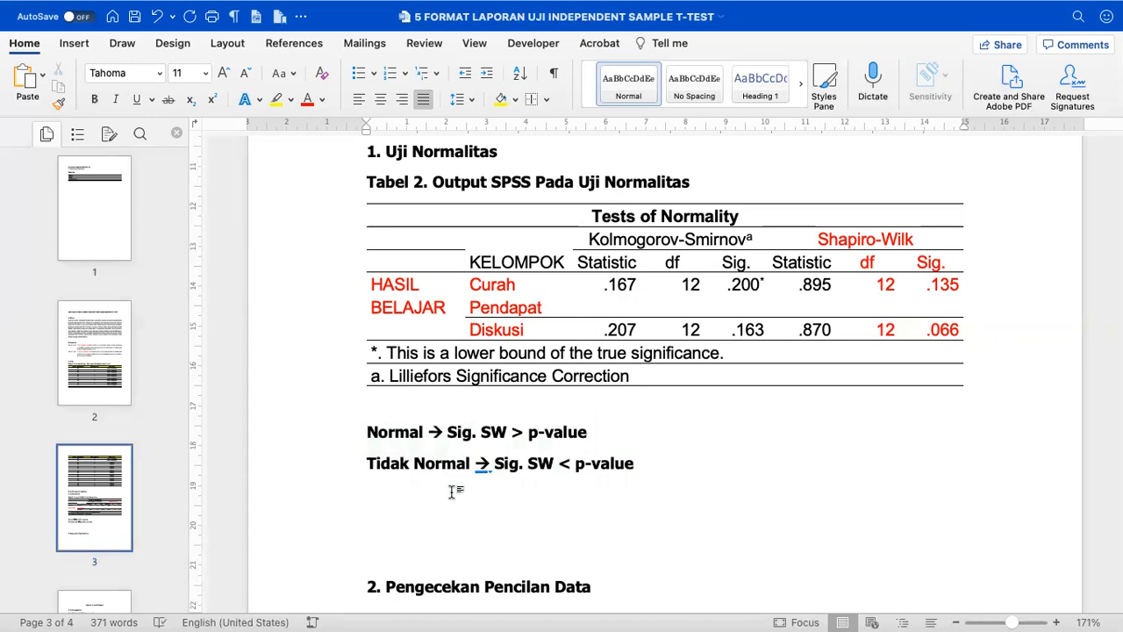
text(Berdasark)
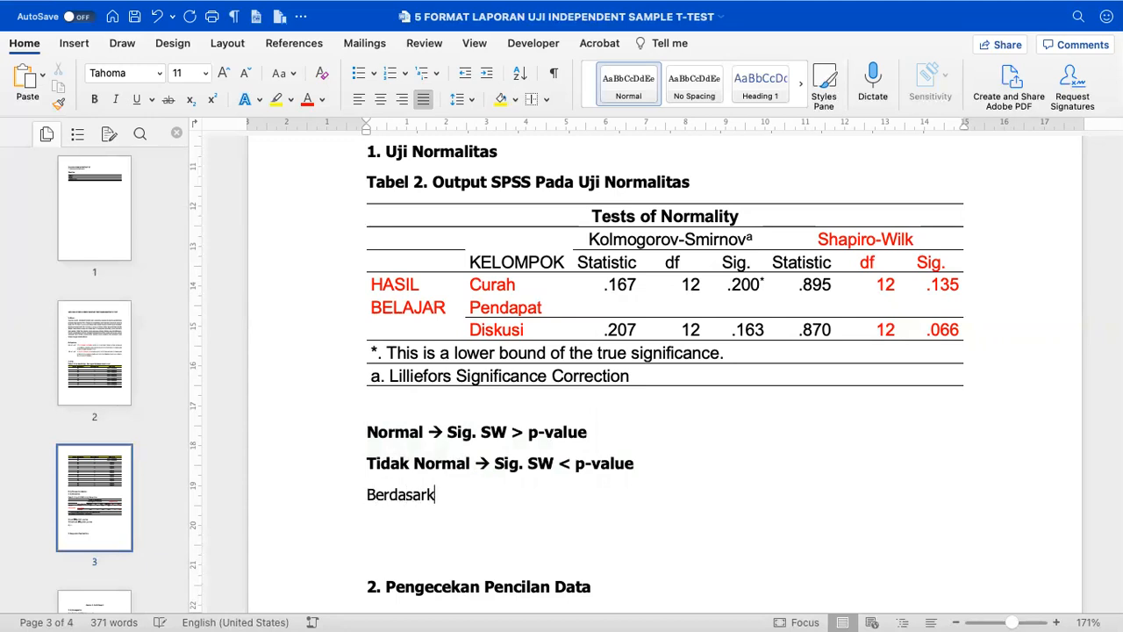
text(an hasil penguj)
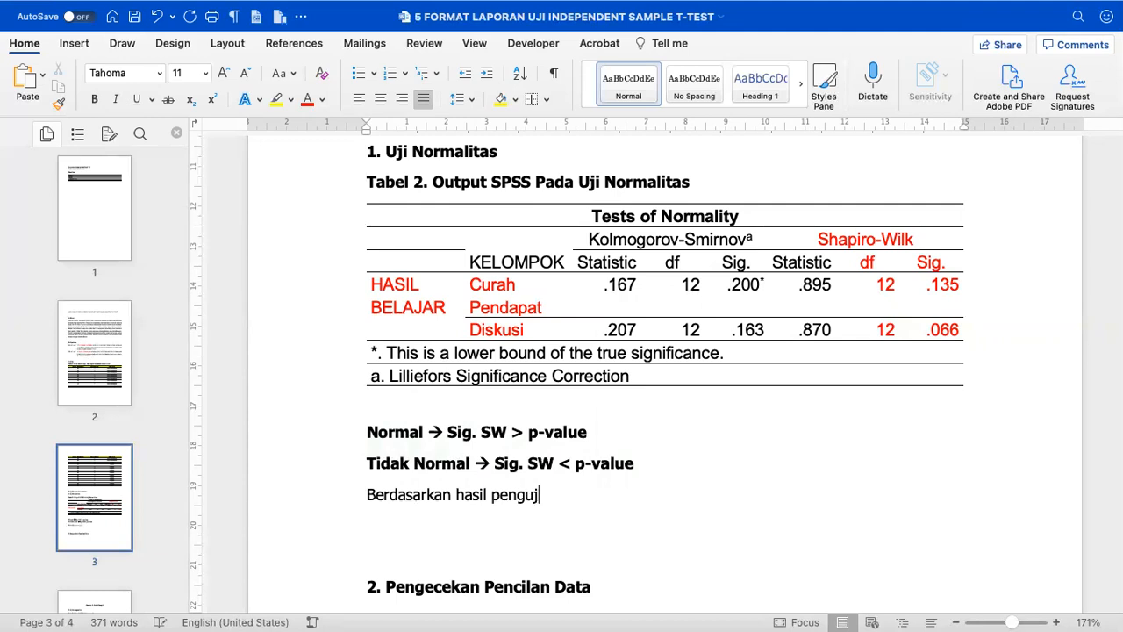
text(ian sebagaimana d)
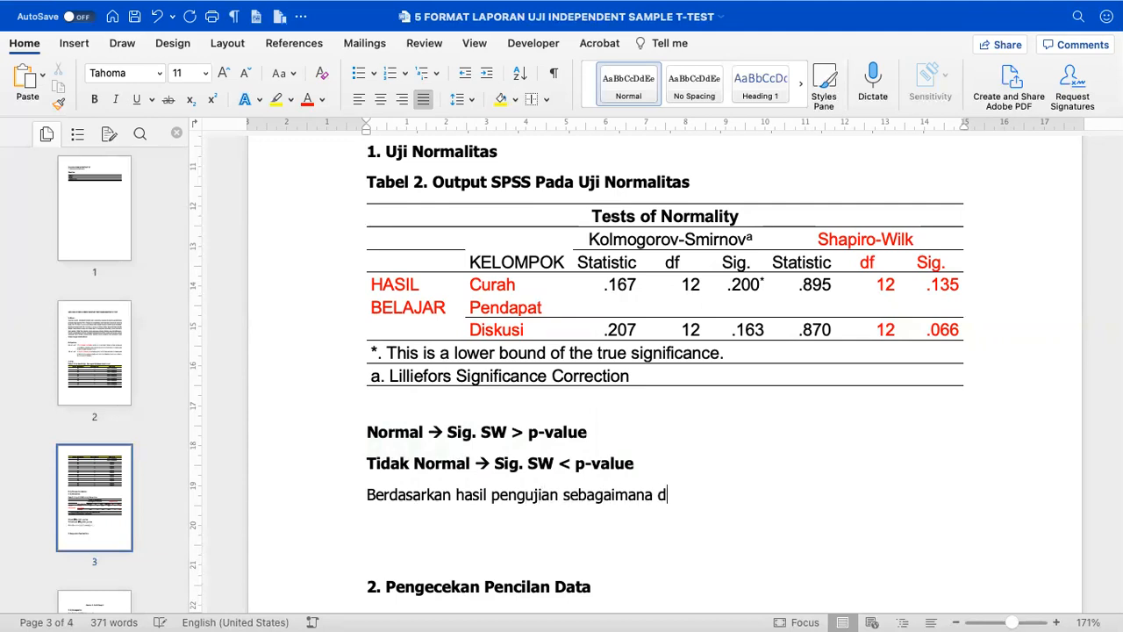
text(itunjukkan)
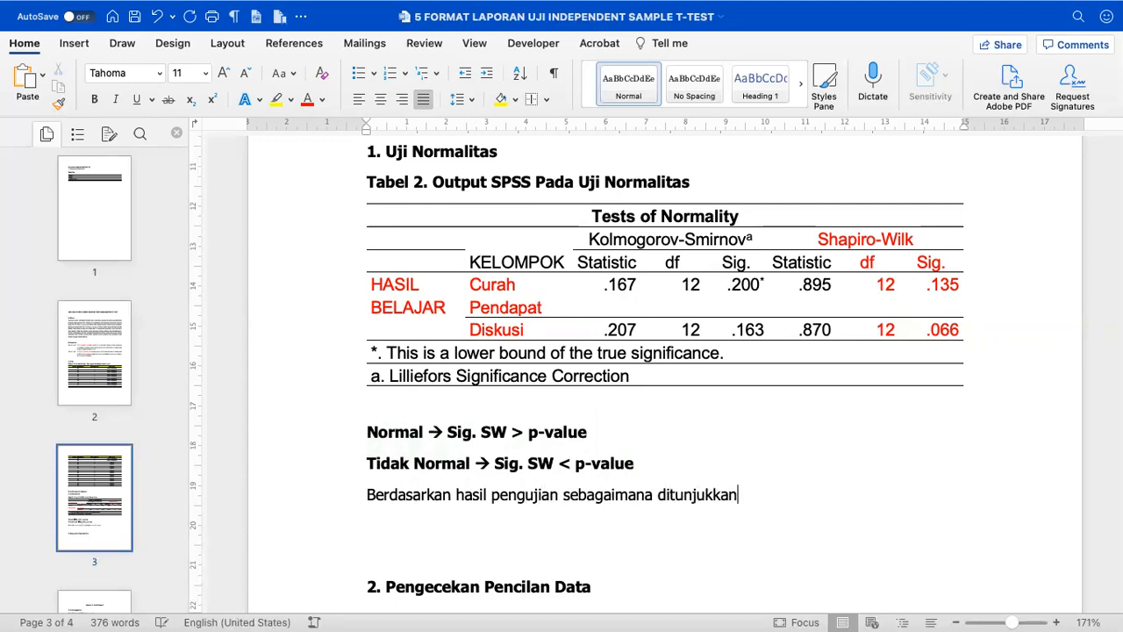
text( pada Tabel 2 di)
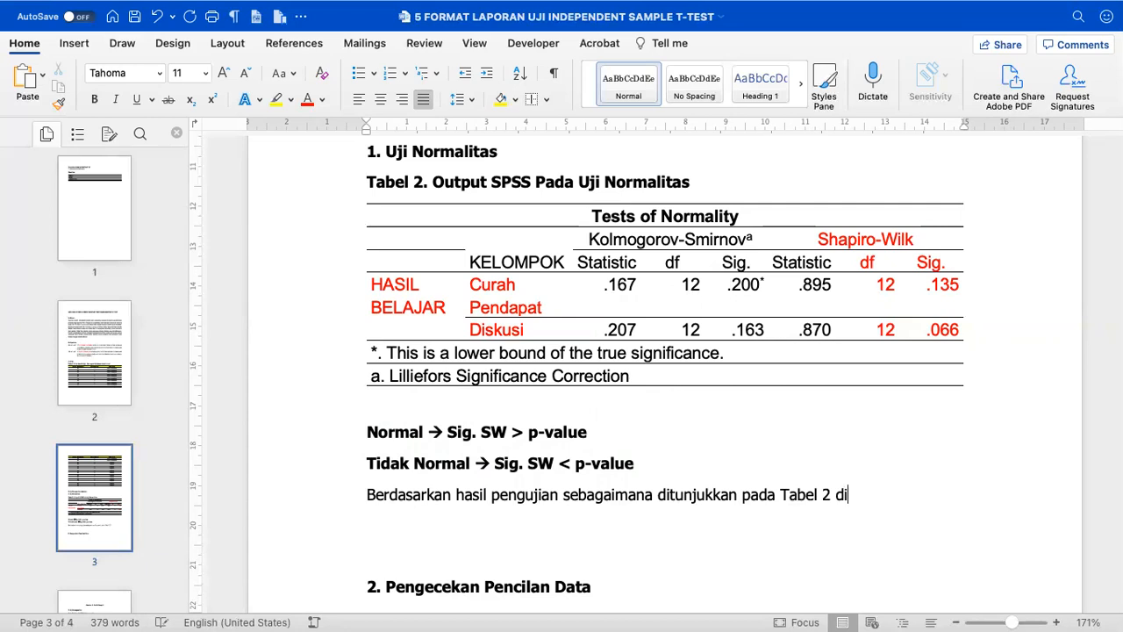
text(ketahui)
key(BackSpace)
text(ui bahwa data hasi)
text(l belajar kelo)
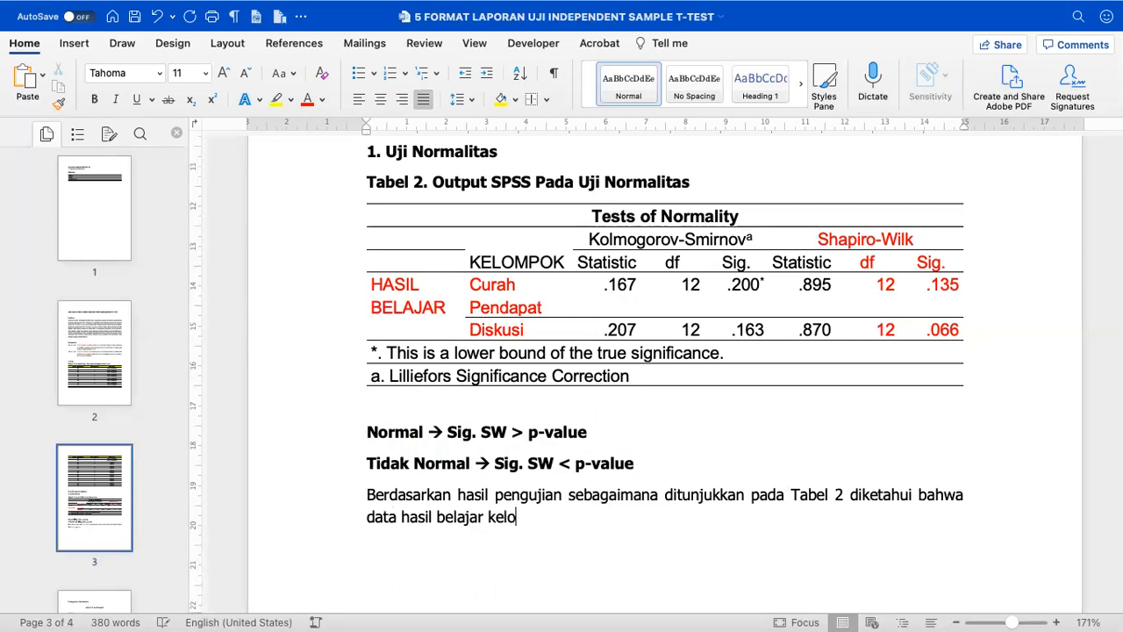
text(mpok )
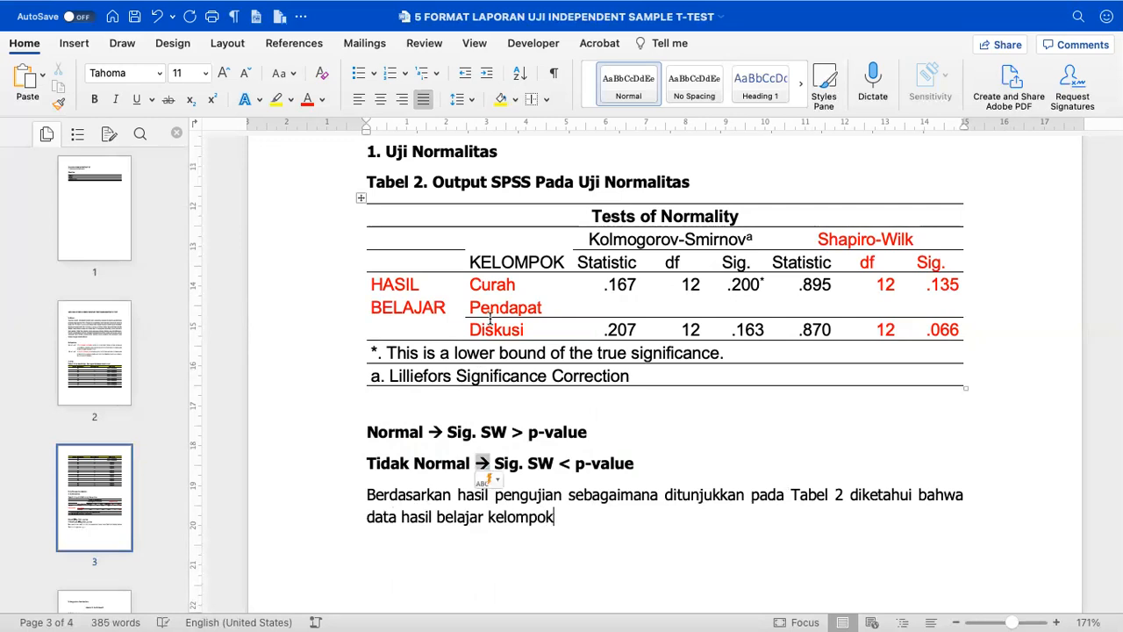
text(curah pendapat)
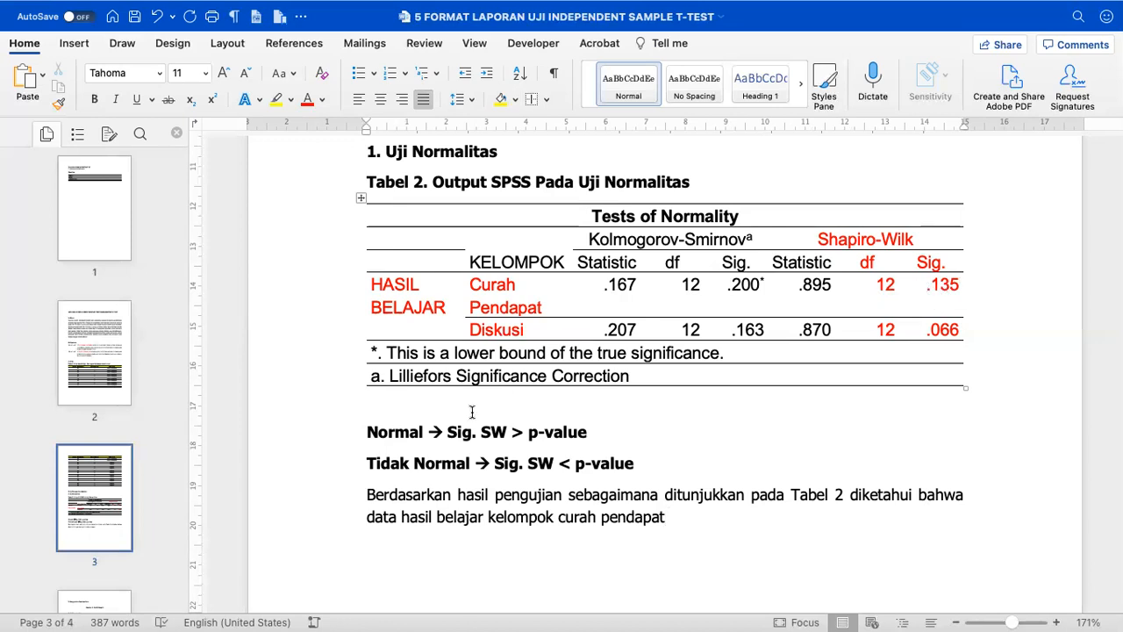
Append "= 0.05 atau 0.01" to the p-value in both the Normal and Tidak Normal criteria lines.
click(600, 434)
text(= )
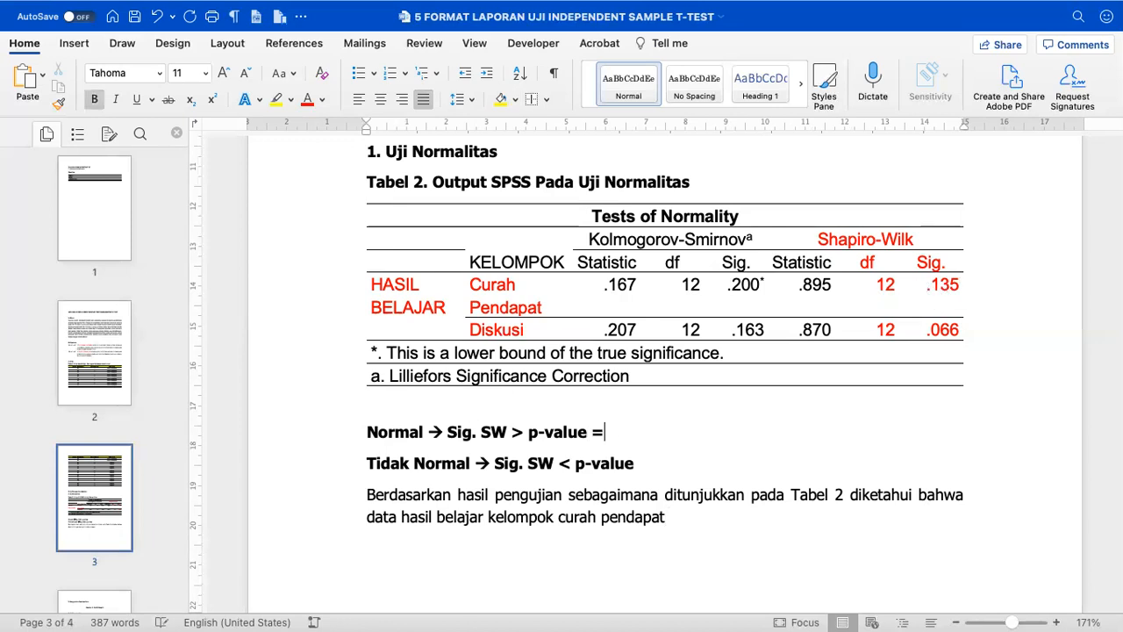
text(0.05)
key(Down)
text(= 0.05)
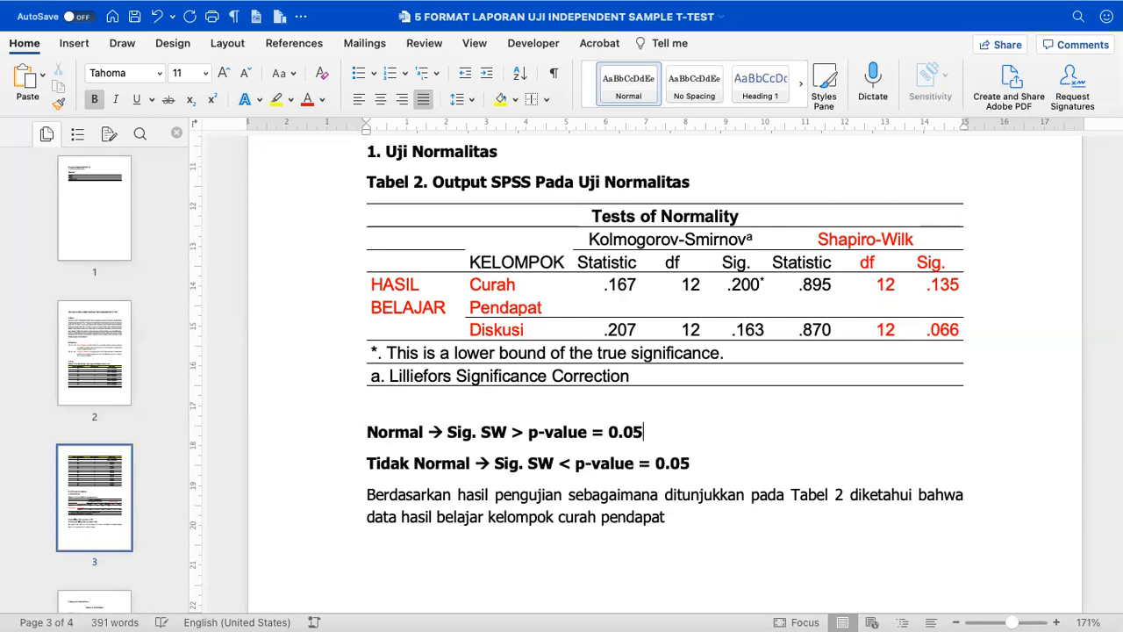
text(atau 0.01atau 0.02)
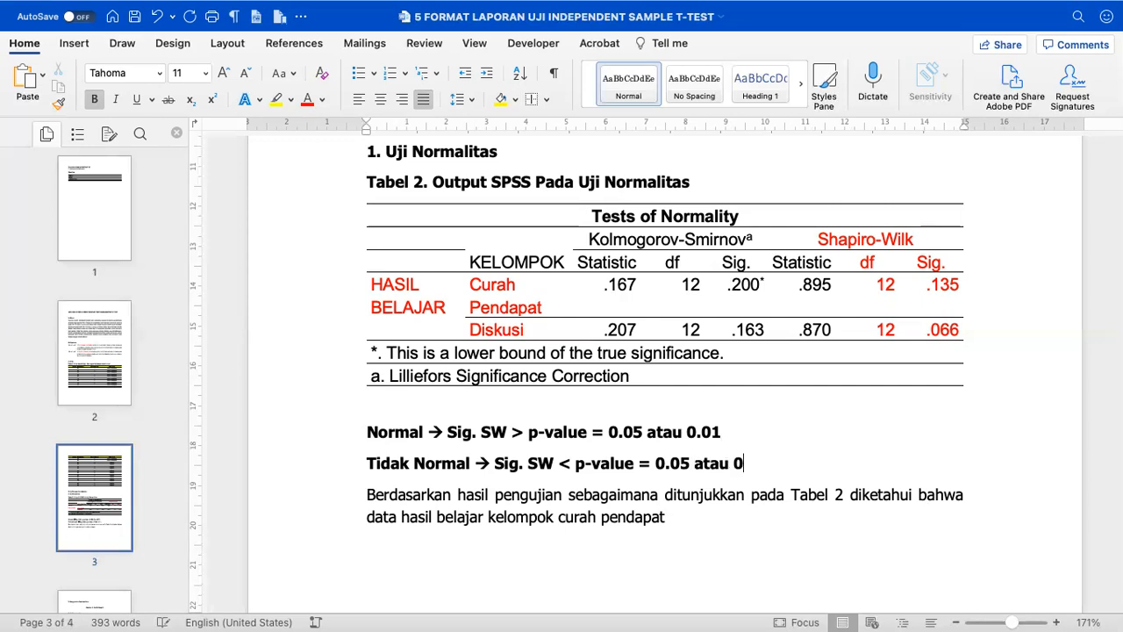
key(BackSpace)
text(1)
Complete the interpretation sentence after "curah pendapat" with "terdistribusi normal.".
scroll(704, 510, down, 1)
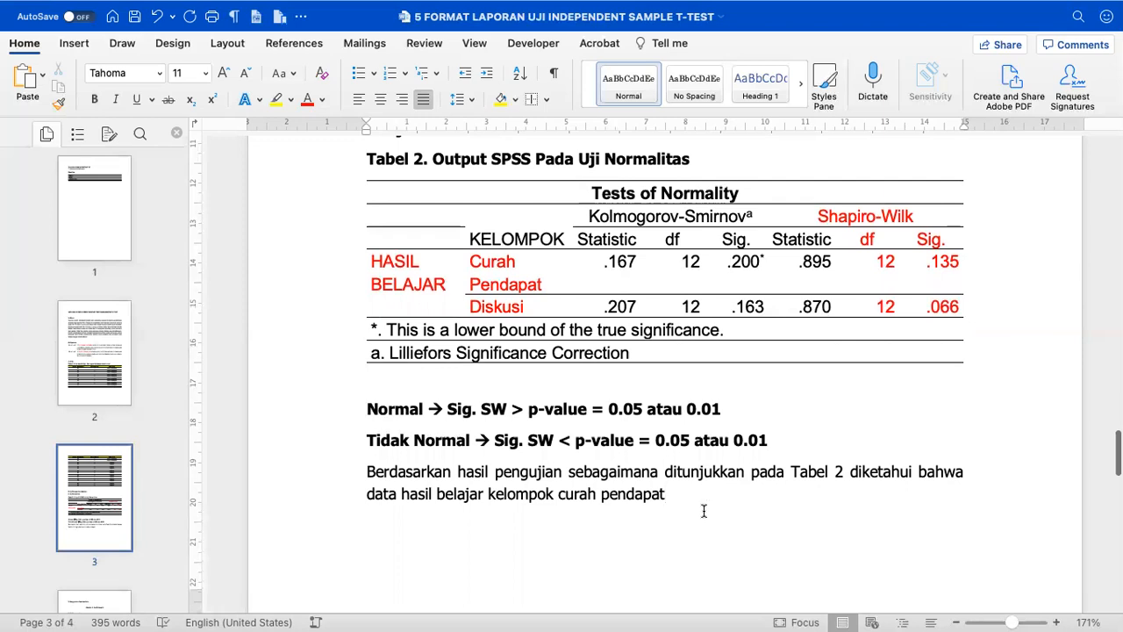
click(704, 511)
text(terid)
key(BackSpace)
text(distribu)
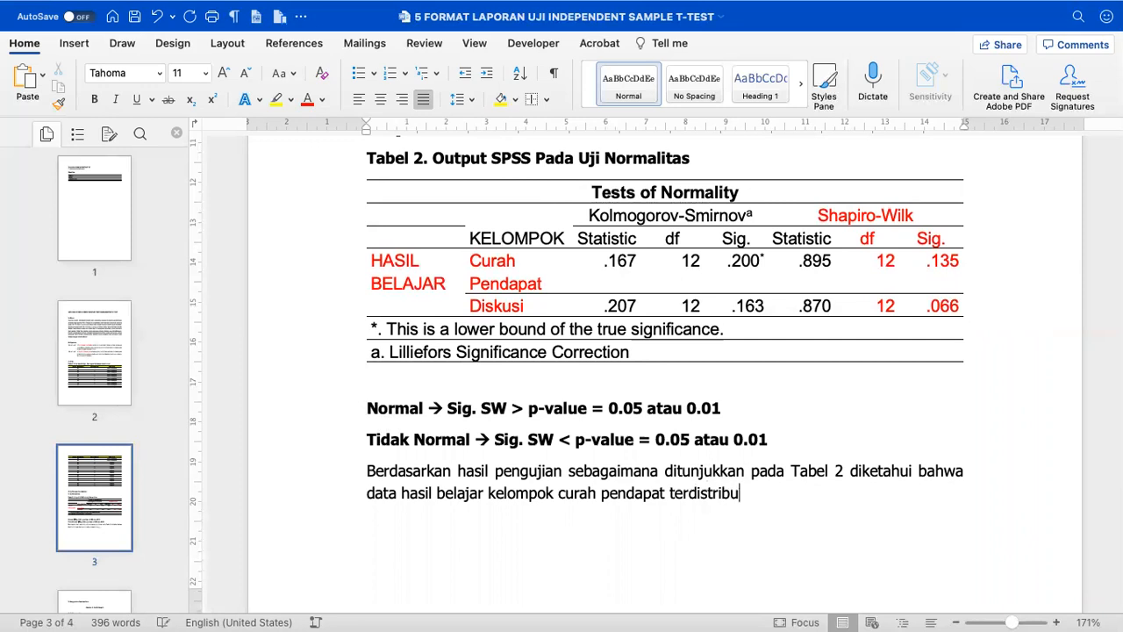
text(si normal.)
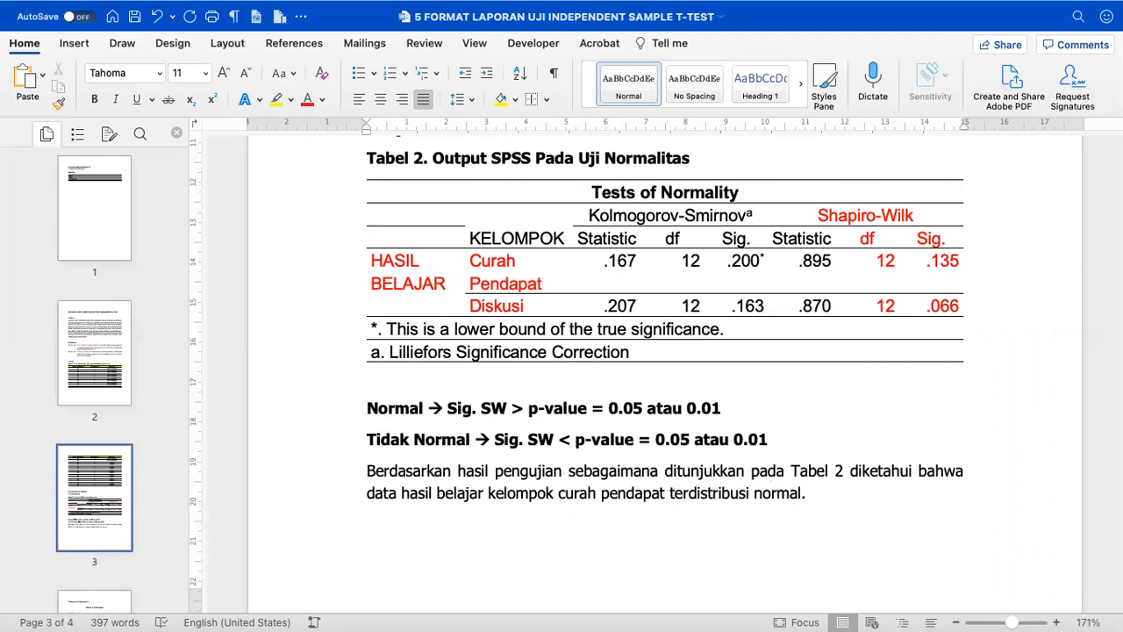
Insert "dan diskusi" between "curah pendapat" and "terdistribusi normal" in the interpretation sentence.
click(523, 304)
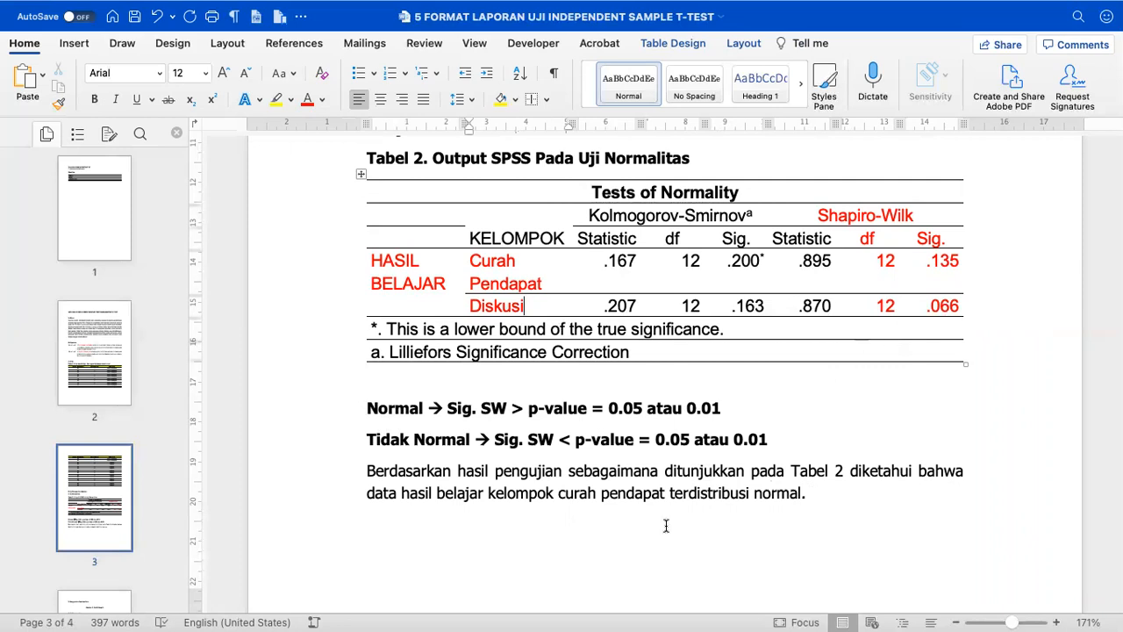
scroll(634, 572, down, 1)
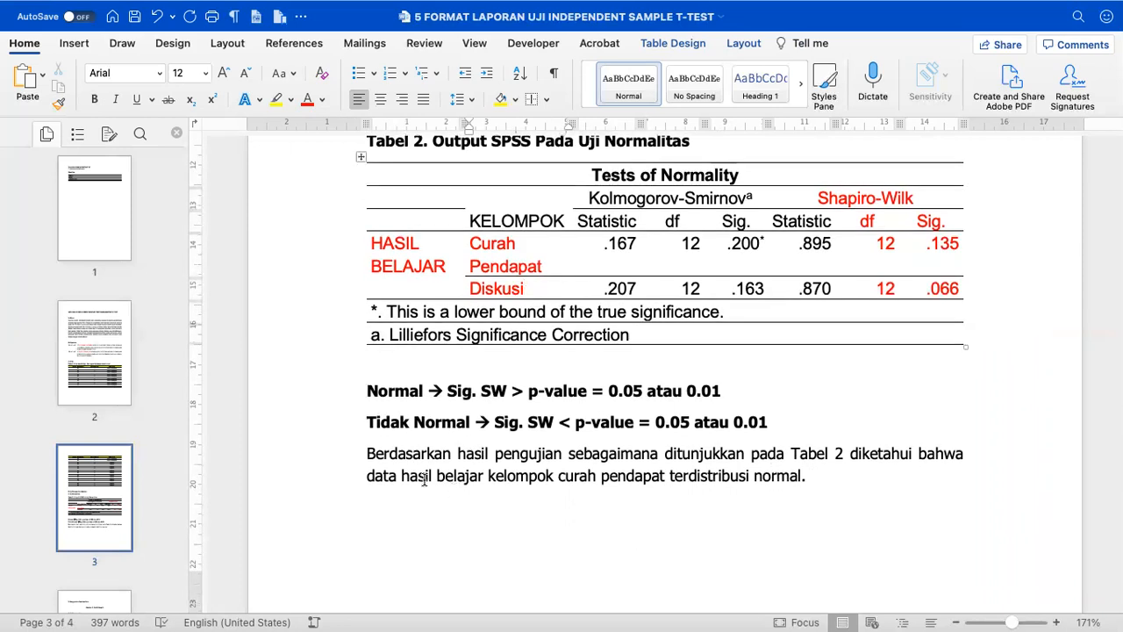
click(454, 482)
scroll(456, 424, down, 3)
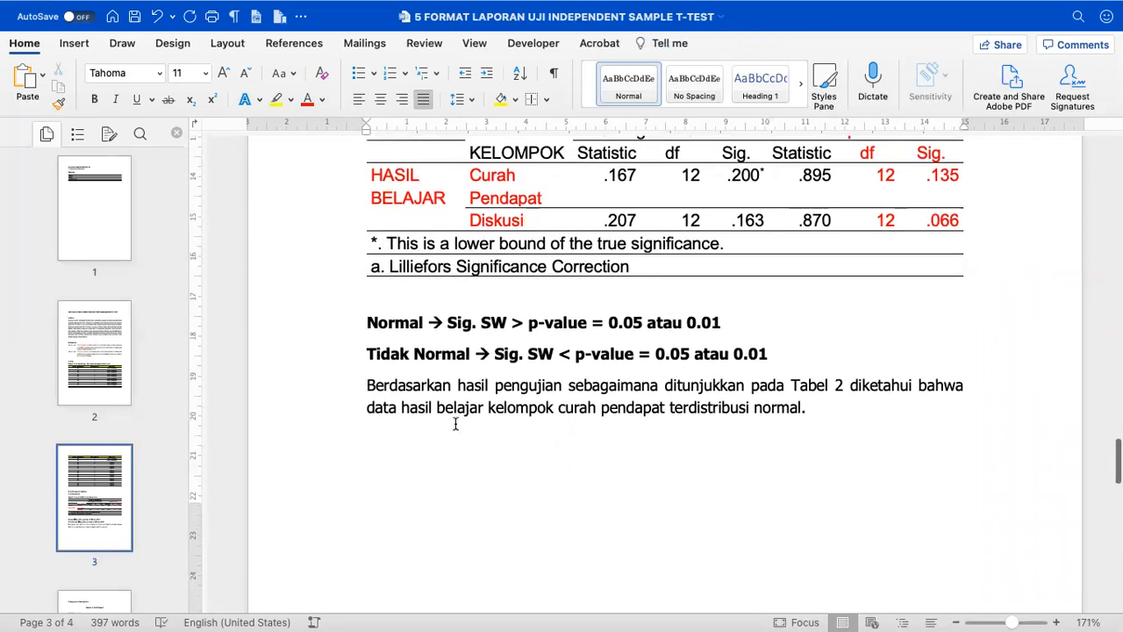
click(671, 407)
text(dan)
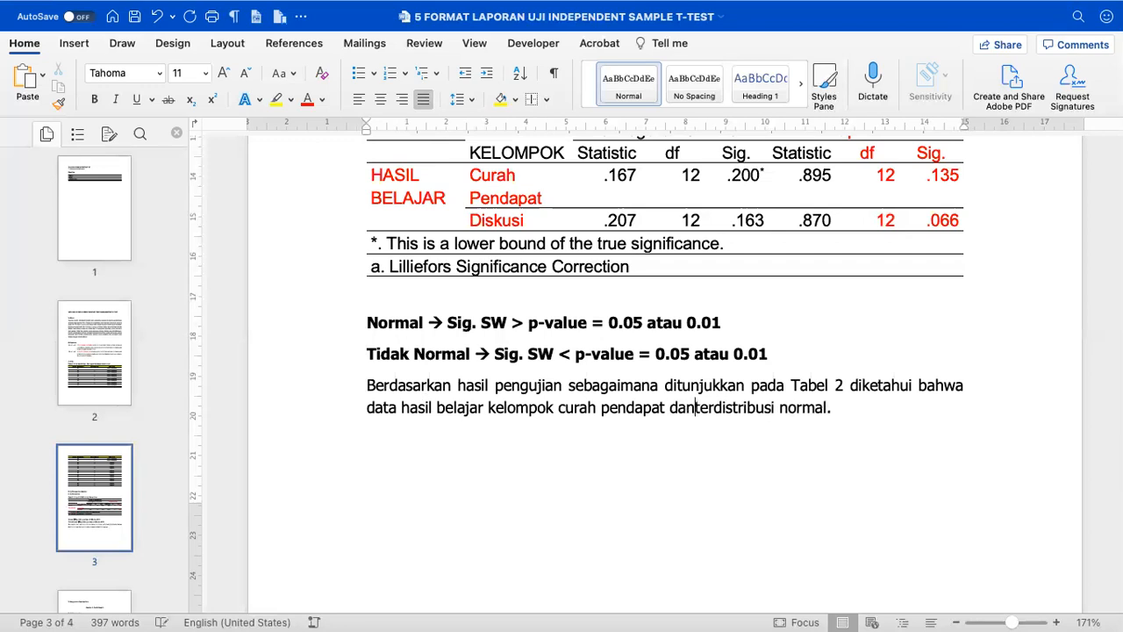
text( diskusi)
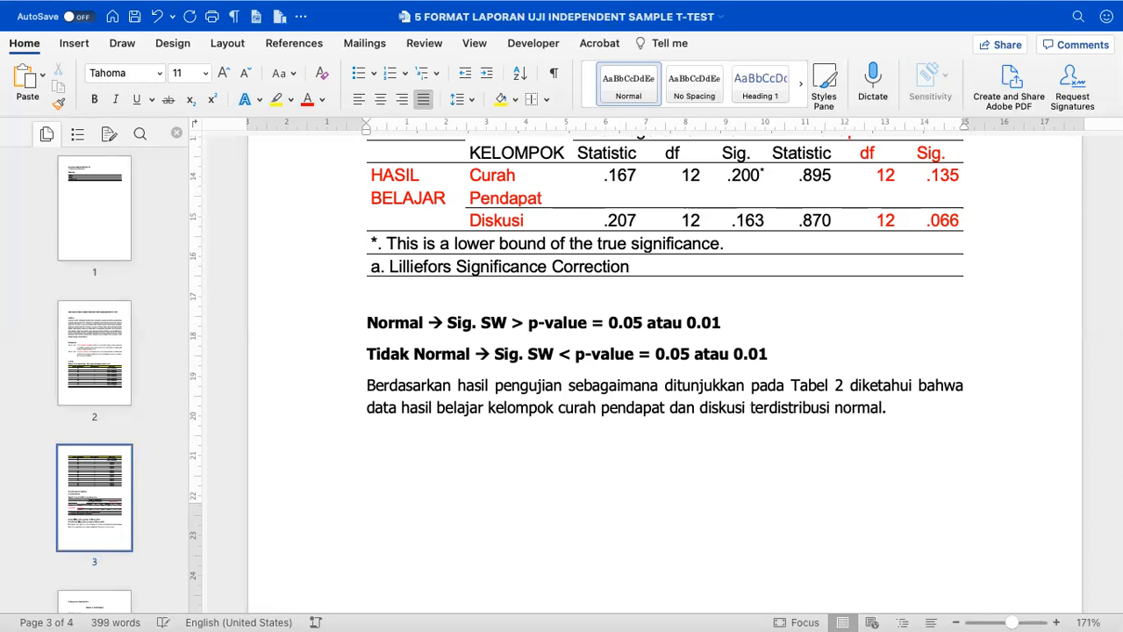
Insert "(df=12, Sig. = 0.135, p-value=0.05)" after "curah pendapat" in the interpretation sentence.
click(665, 408)
scroll(665, 409, up, 1)
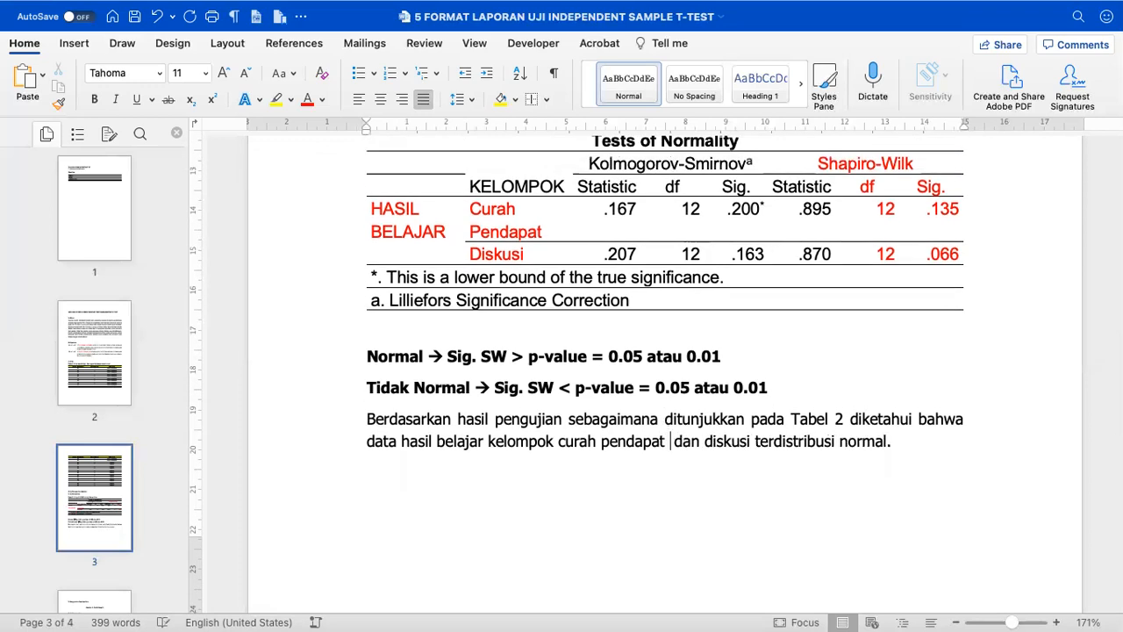
text(( )
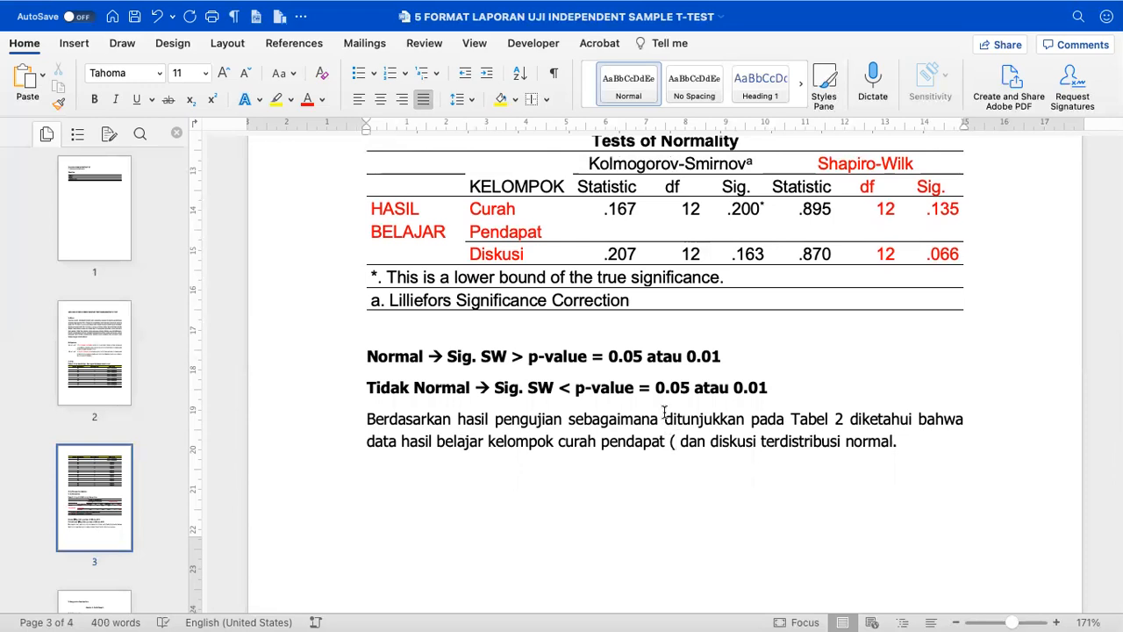
text(df=12)
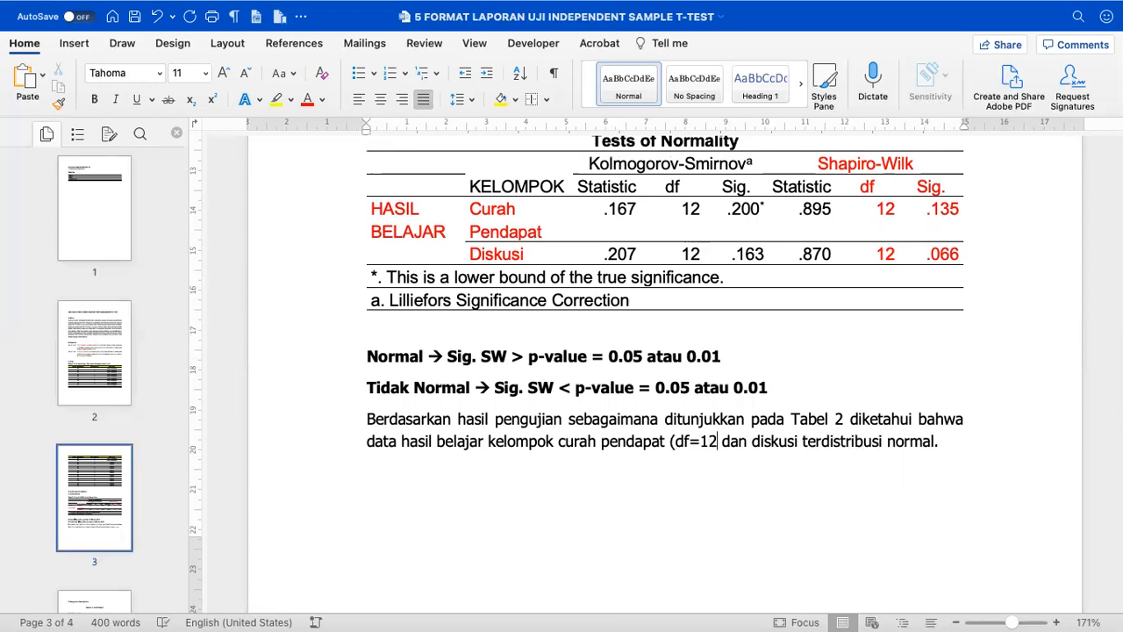
text(,)
text( Sig. =)
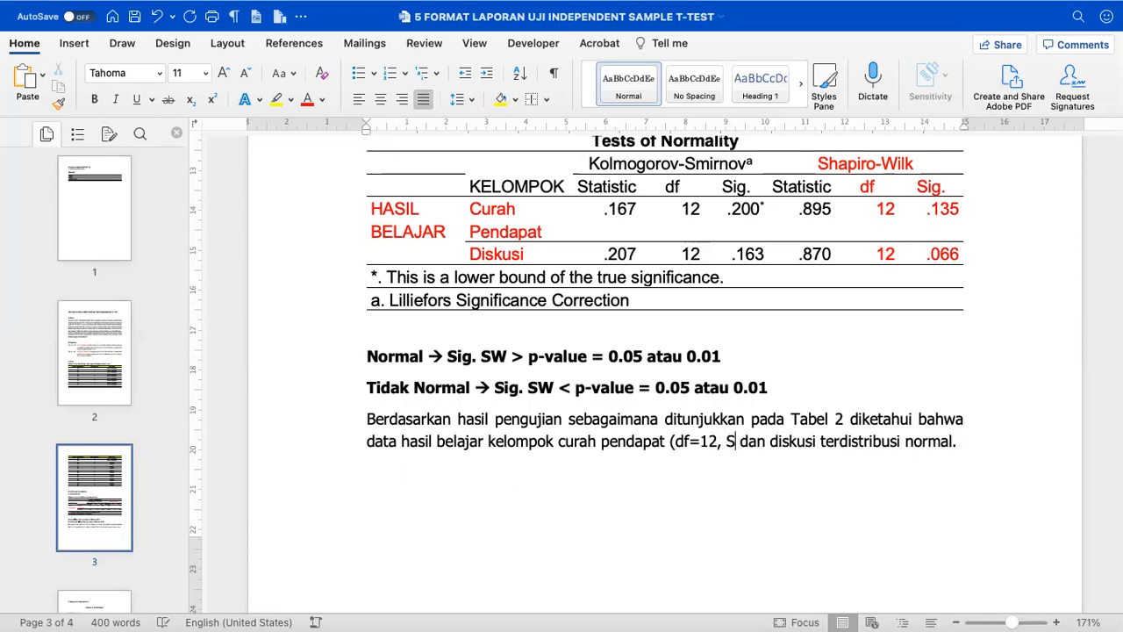
text( 0.13)
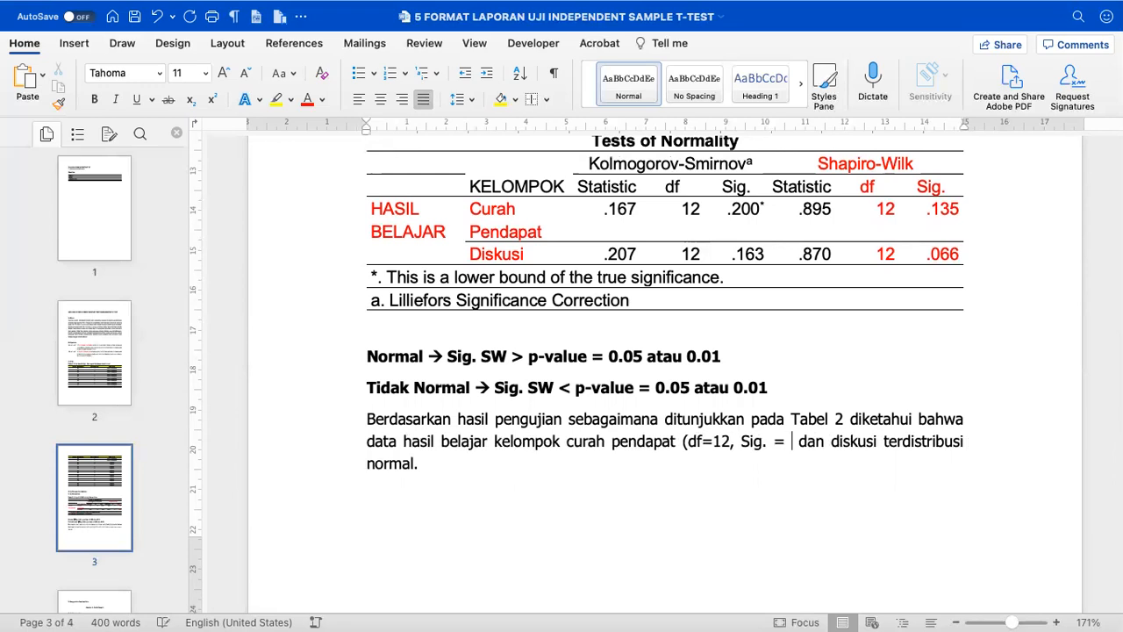
text(5 )
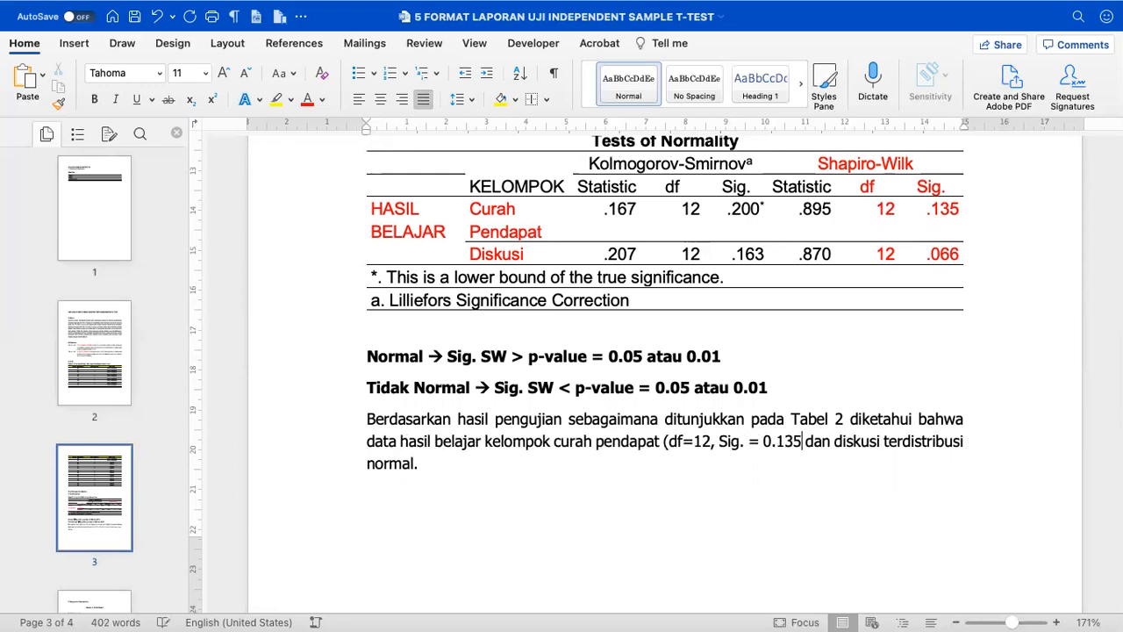
text(, p-va)
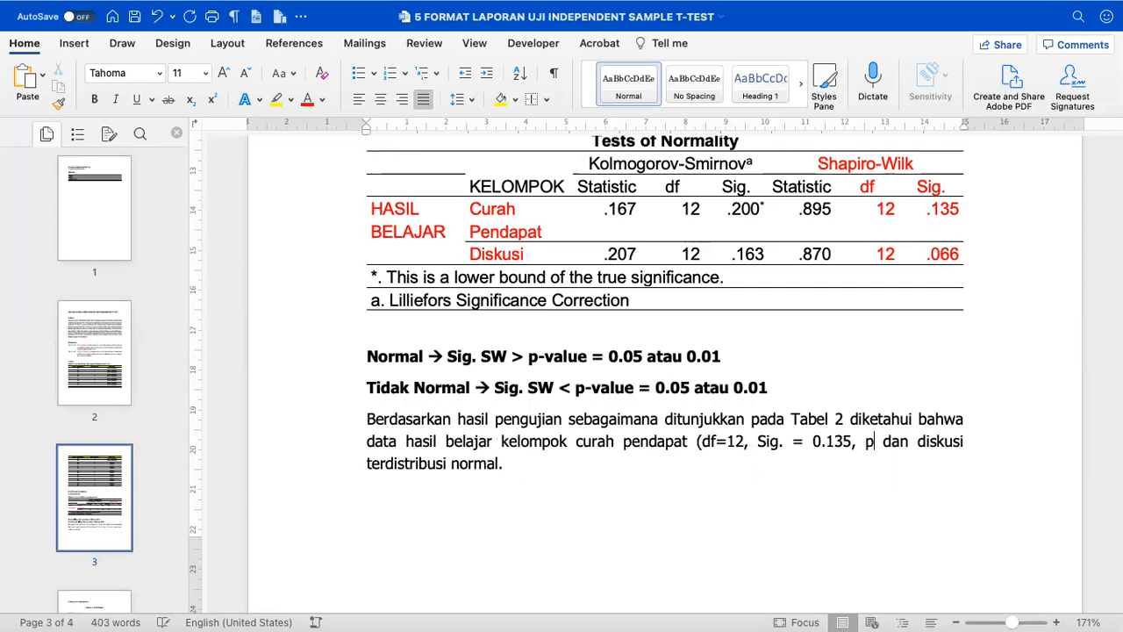
text(lue=0.)
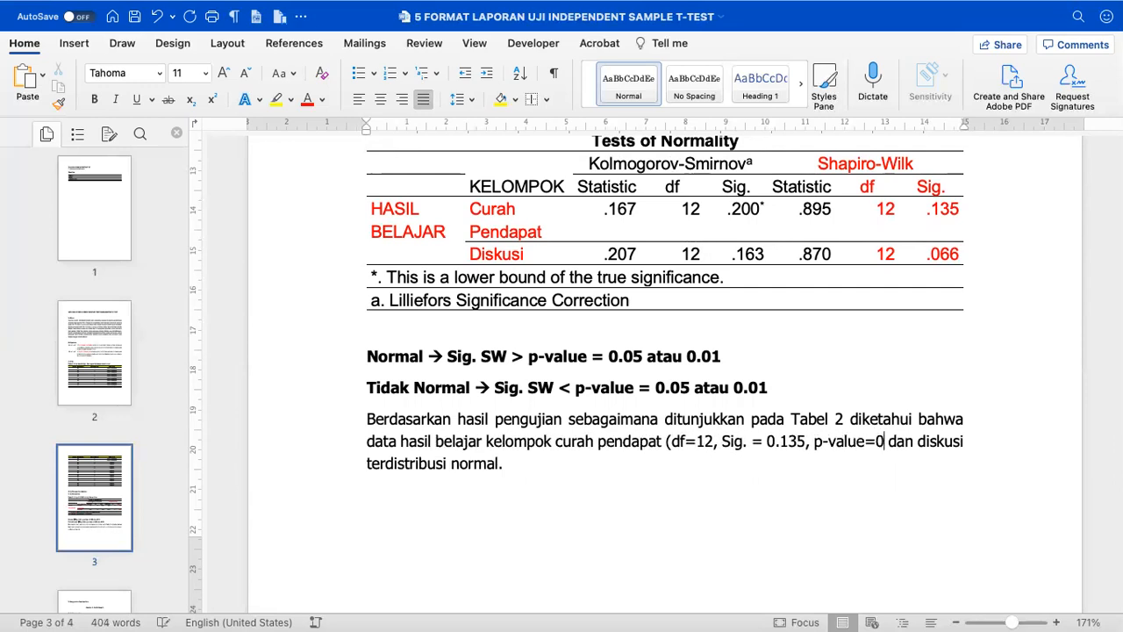
text(05))
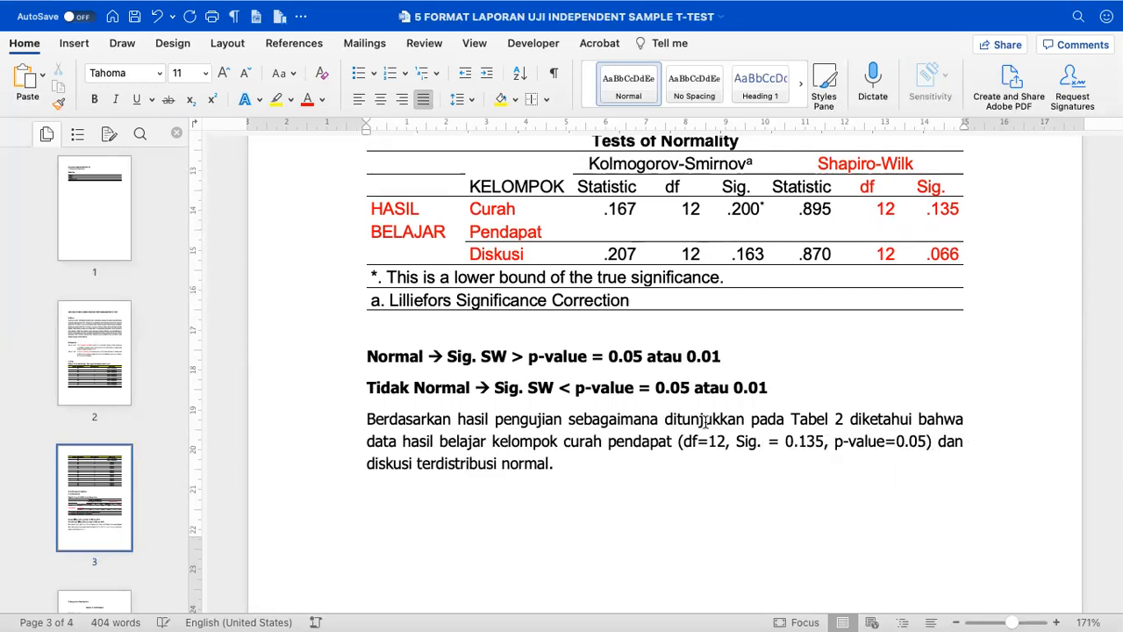
Colour the statistics inside the parentheses after "curah pendapat" red.
drag(683, 441, 925, 441)
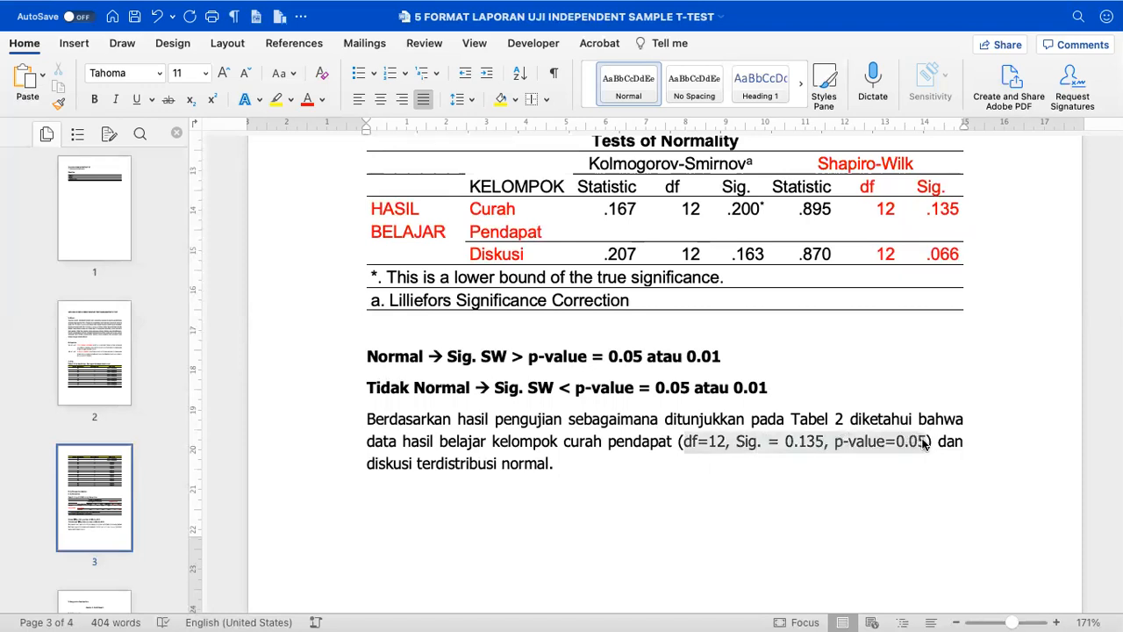
click(307, 100)
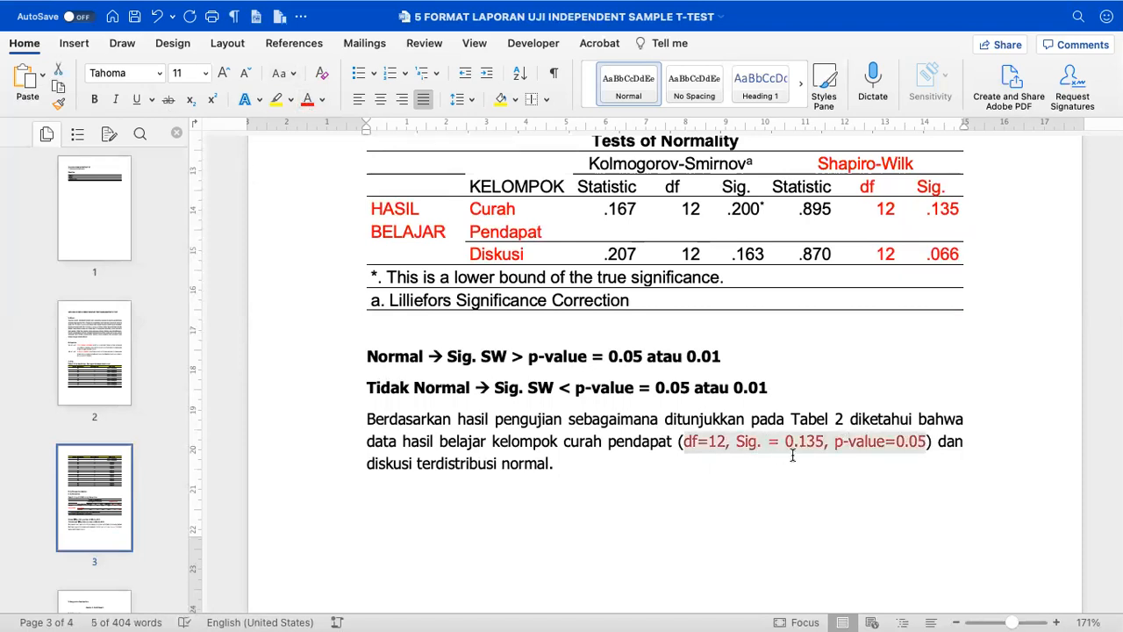
click(747, 458)
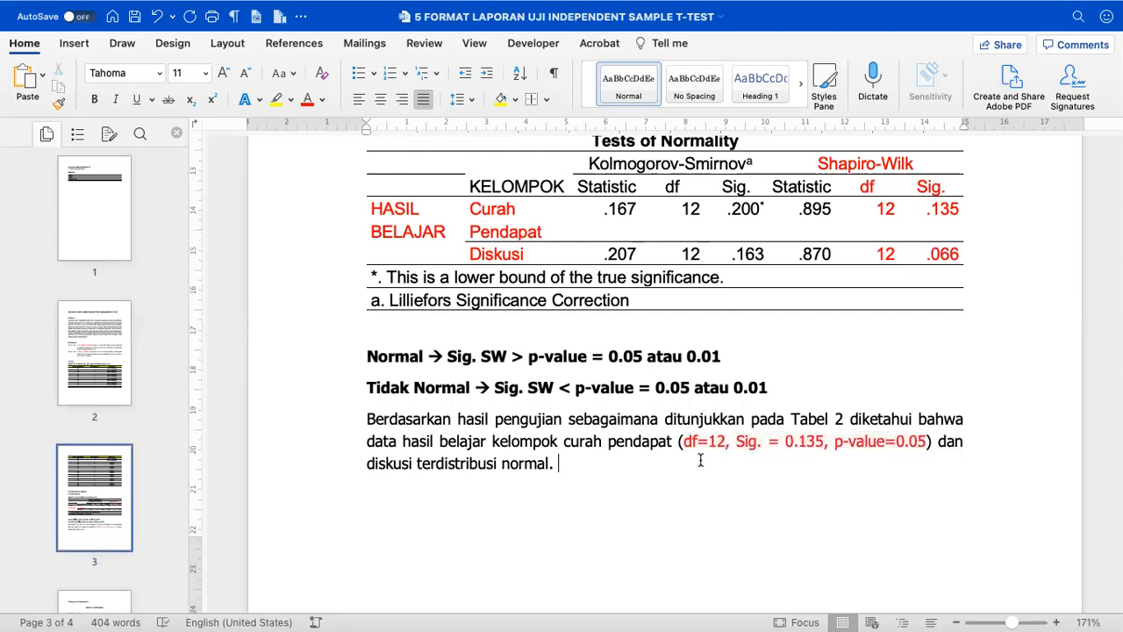
Insert "(df=12, Sig. SW=0.066, p-value=0.05)" after "diskusi" in the interpretation sentence.
click(417, 463)
text(()
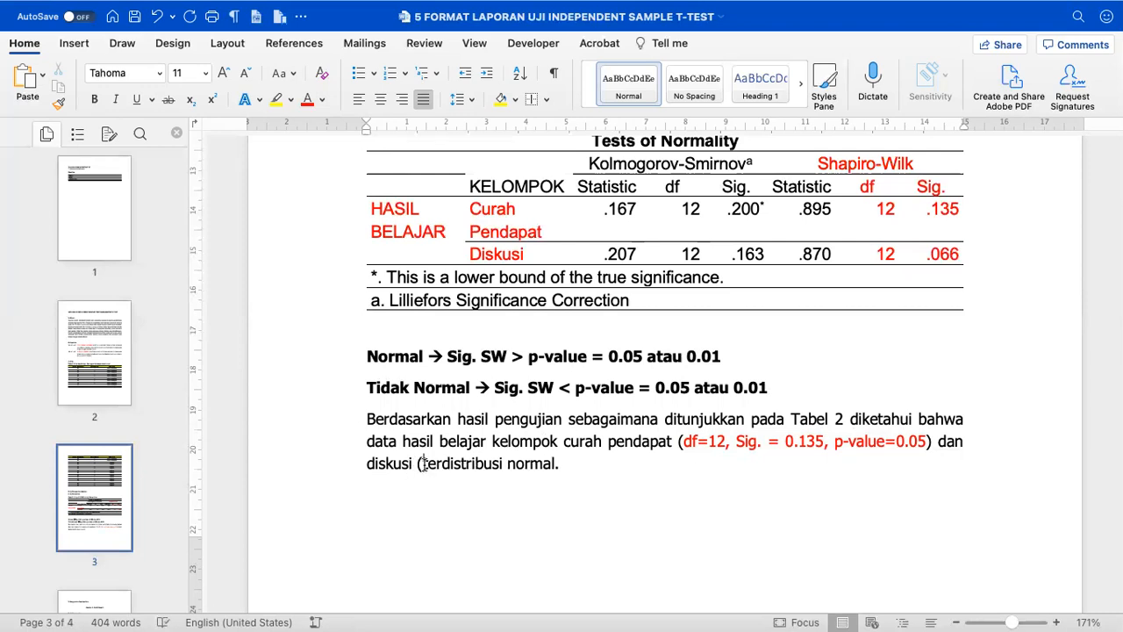
text(df=12,)
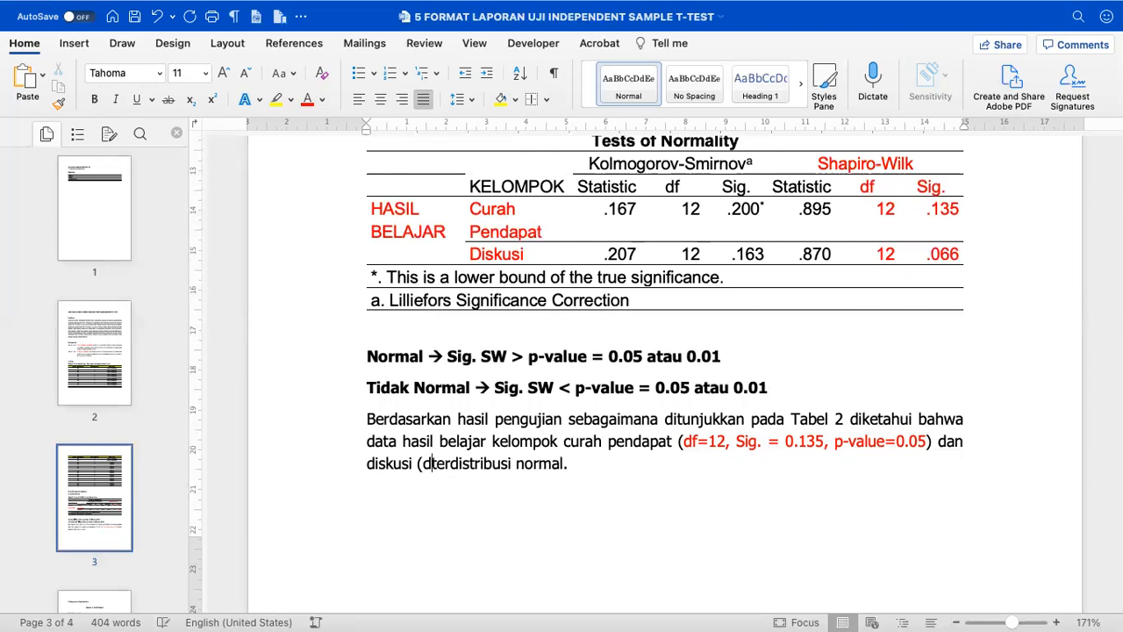
text( Sig.)
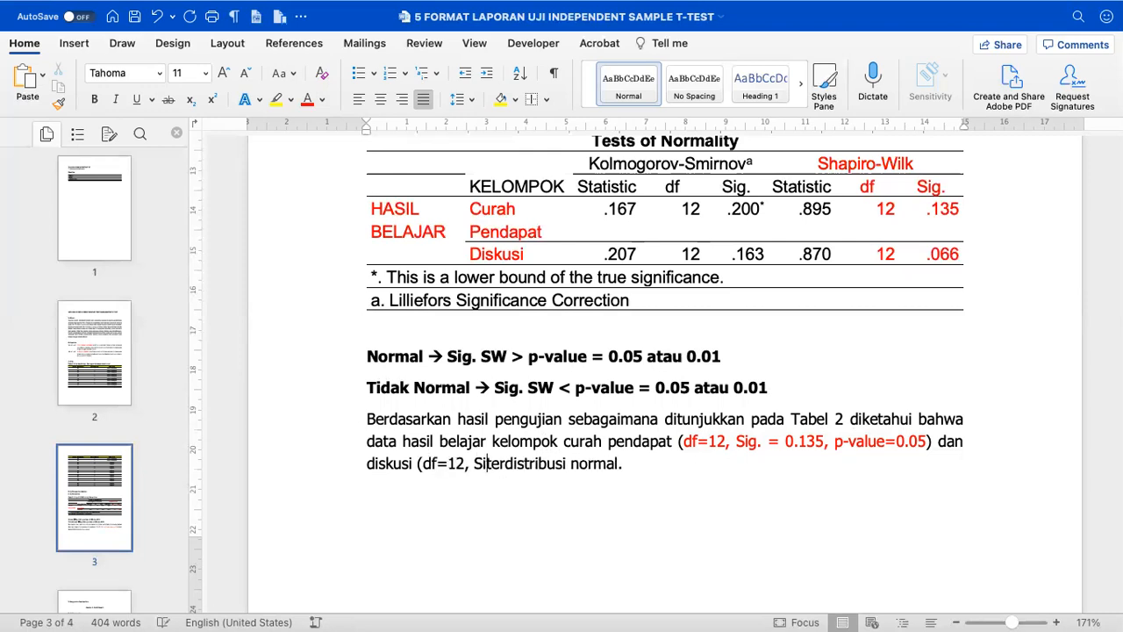
text( SW)
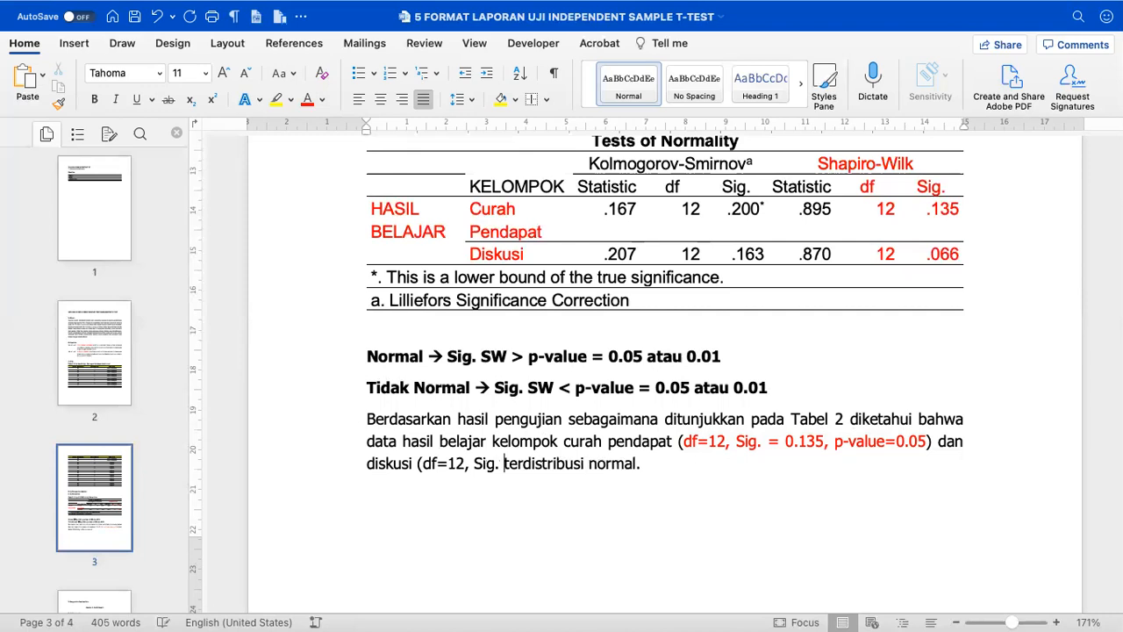
text(=0.06)
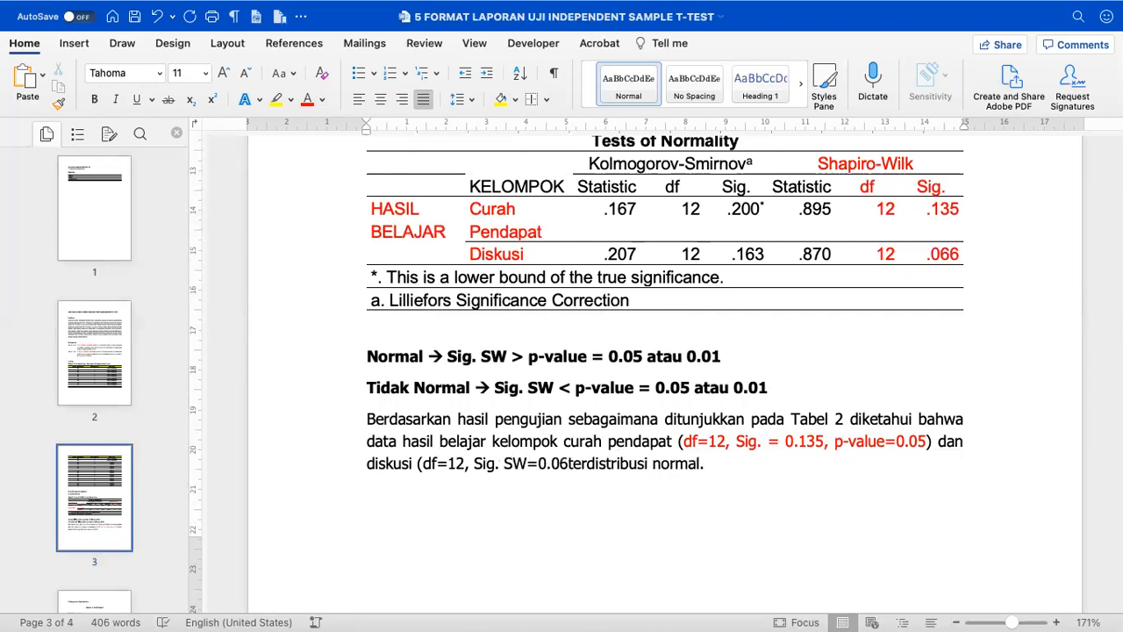
text(6, p-)
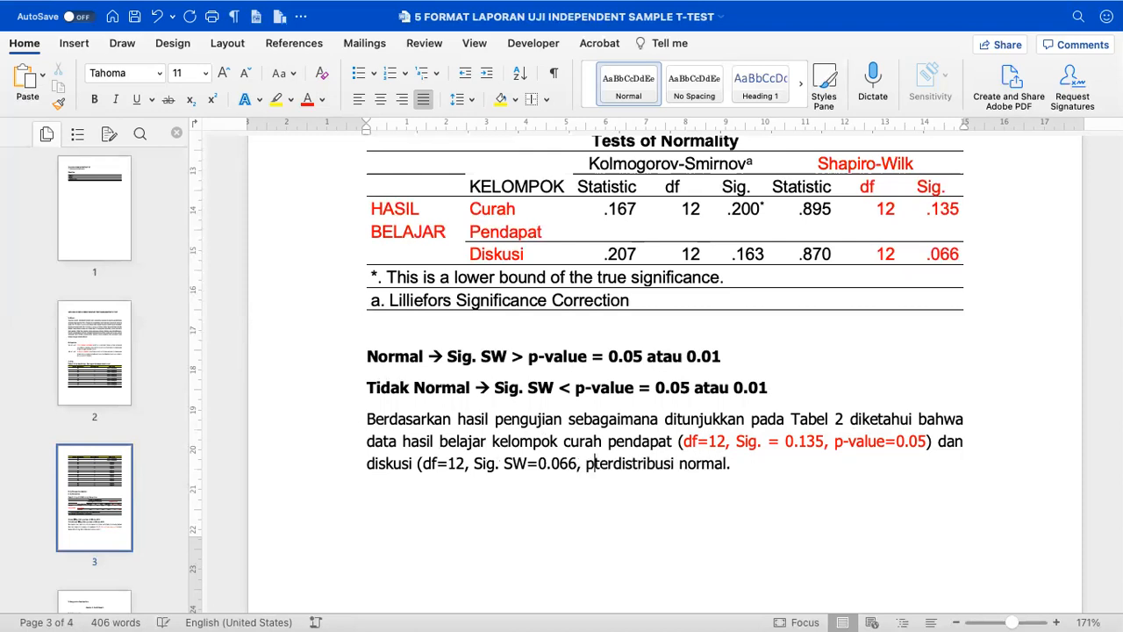
text(val)
text(=0.05)
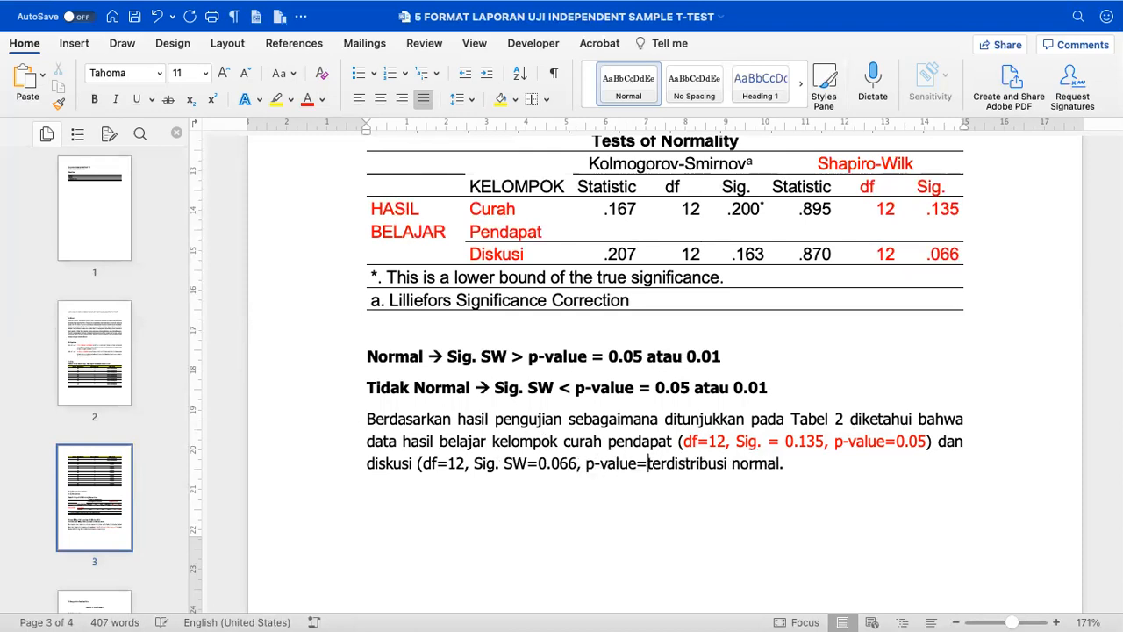
text())
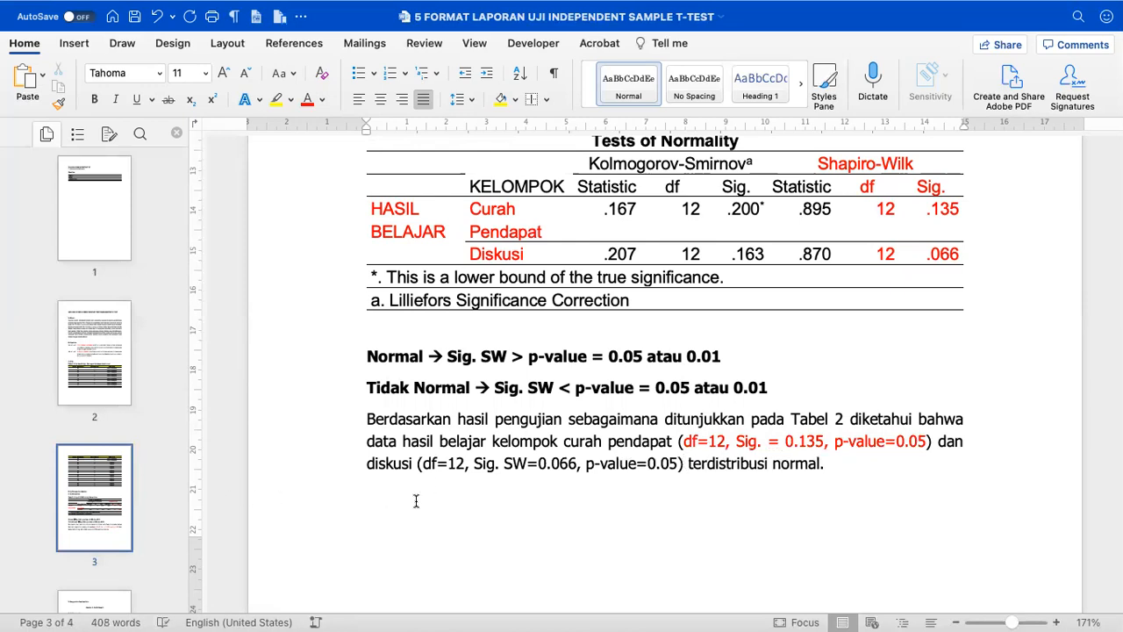
Colour the statistics inside the parentheses after "diskusi" red.
drag(420, 464, 676, 461)
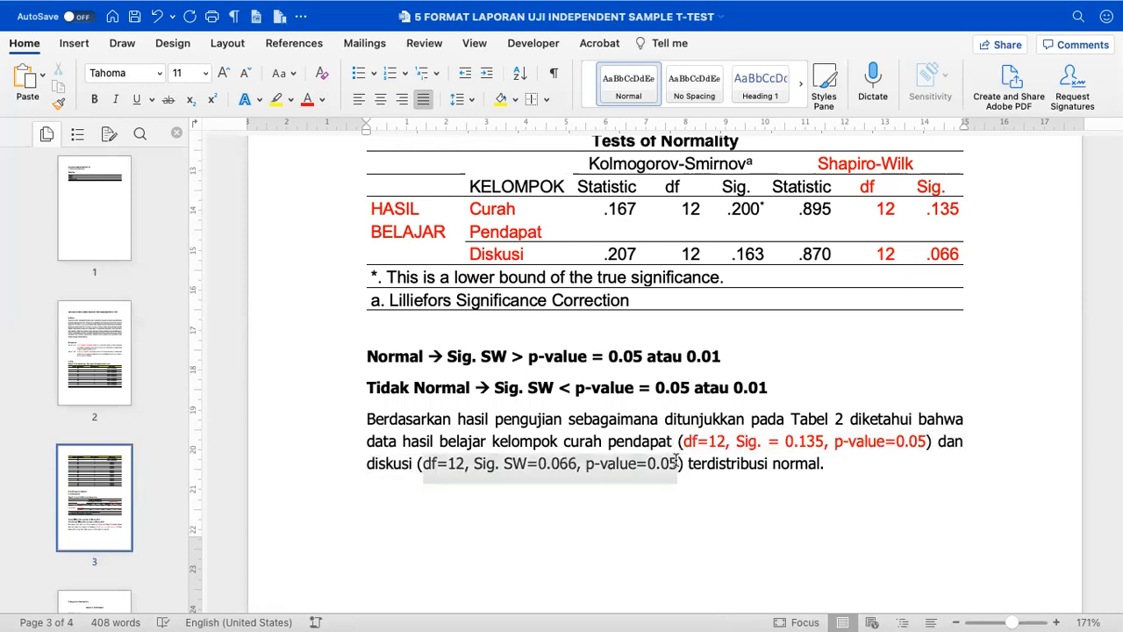
click(307, 99)
click(650, 402)
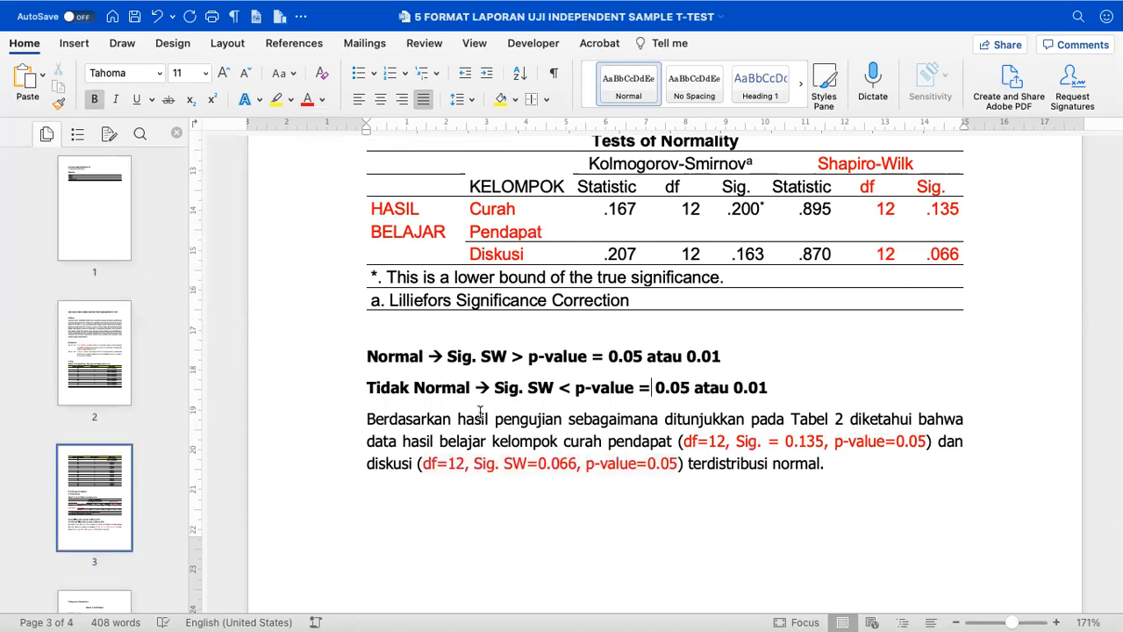
drag(365, 421, 816, 462)
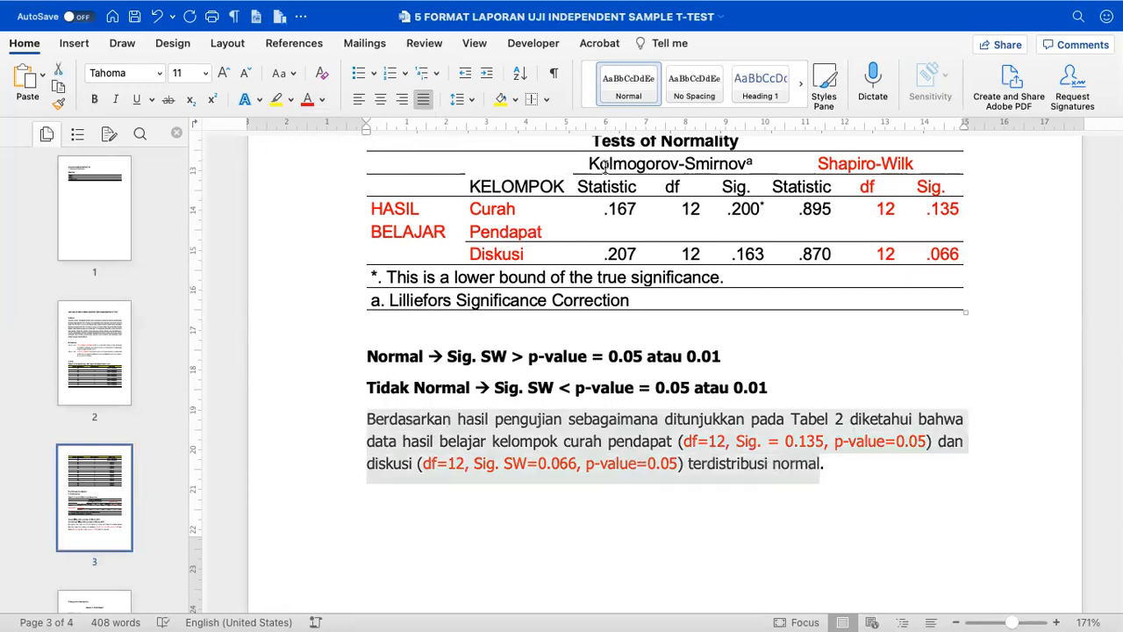
drag(964, 129, 966, 130)
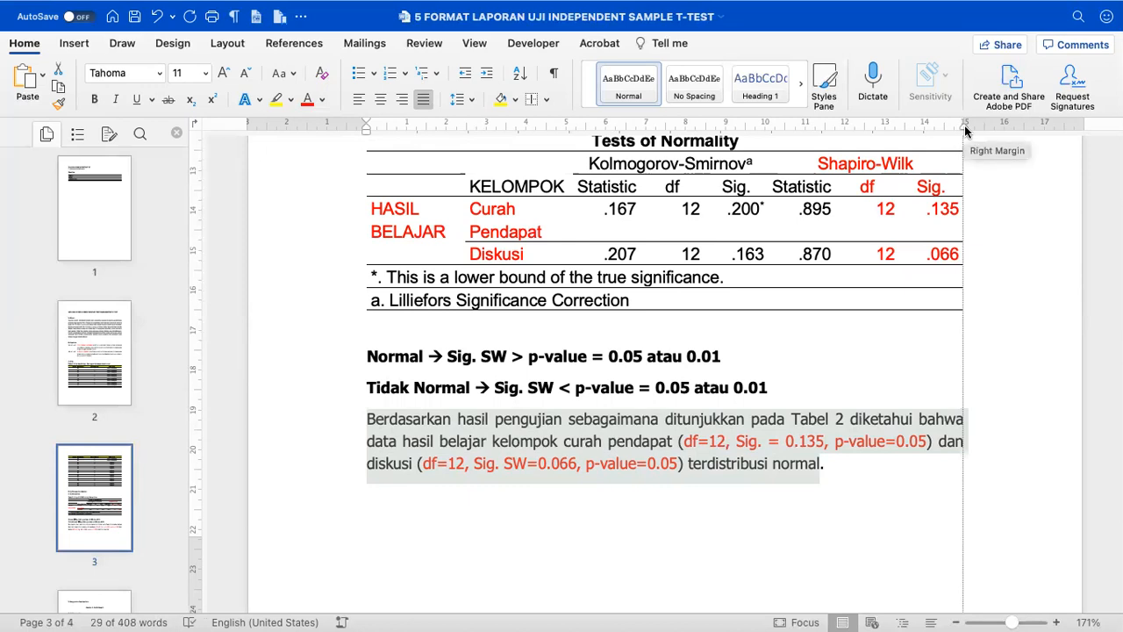
drag(367, 137, 367, 137)
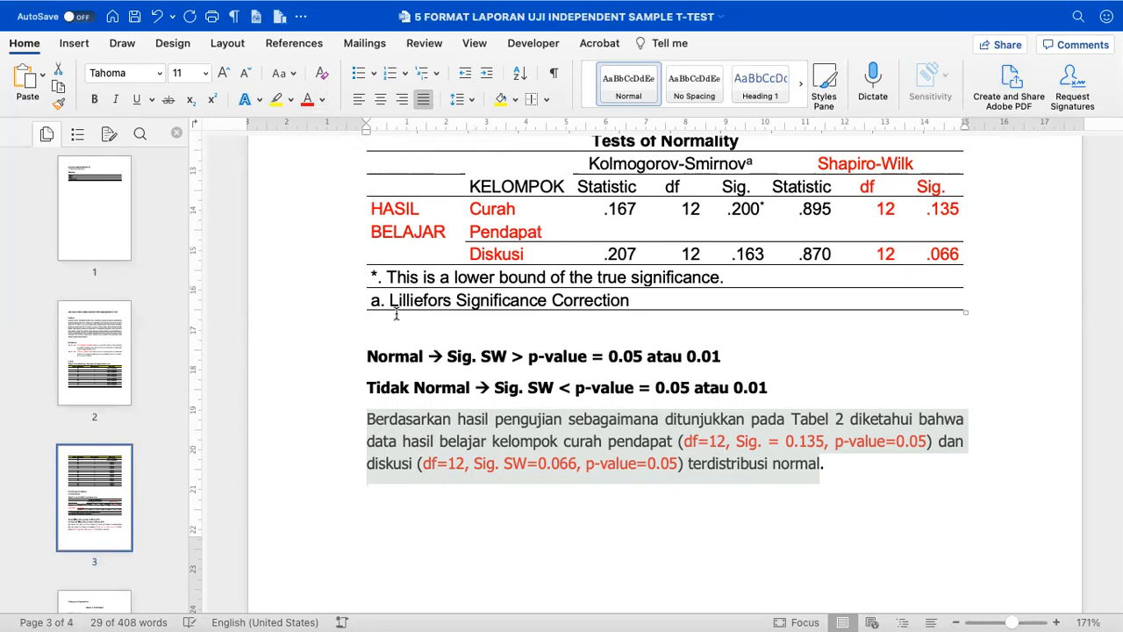
Delete the two decision-rule lines, "Normal" and "Tidak Normal", above the normality interpretation paragraph.
click(351, 360)
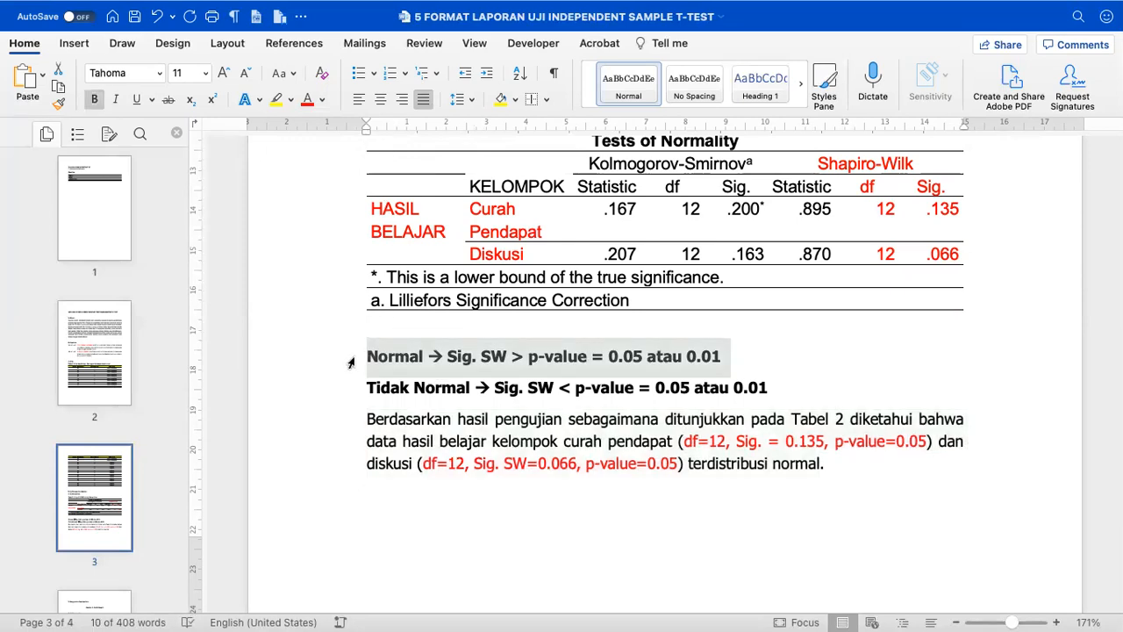
key(shift+Down)
key(Delete)
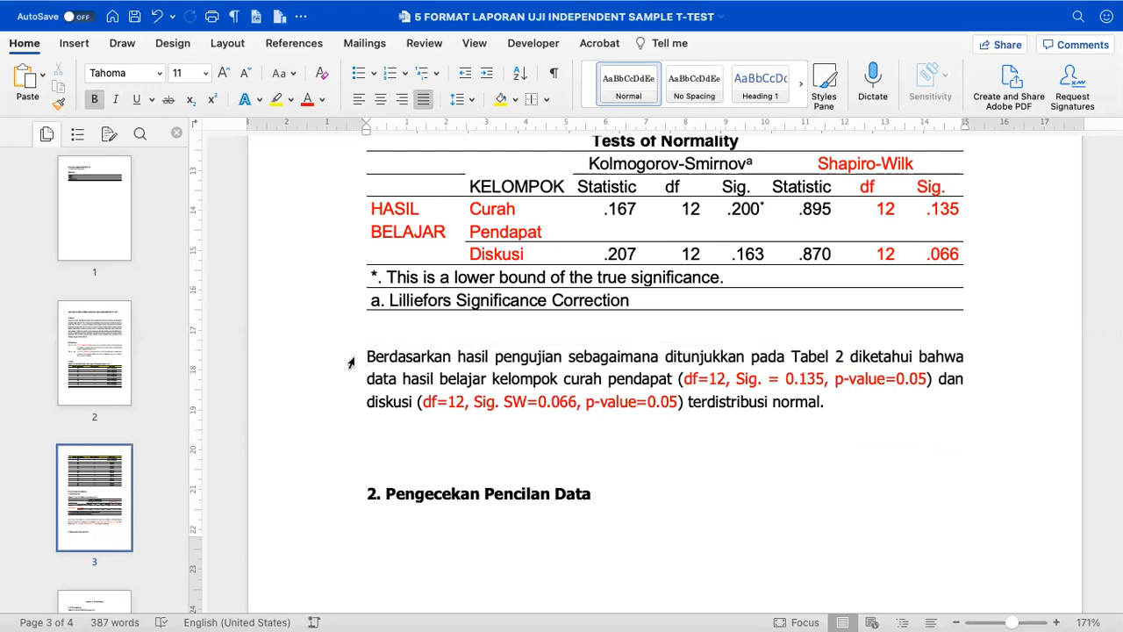
Review the normality interpretation paragraph against the Shapiro-Wilk values for both groups in Tabel 2.
scroll(351, 361, up, 3)
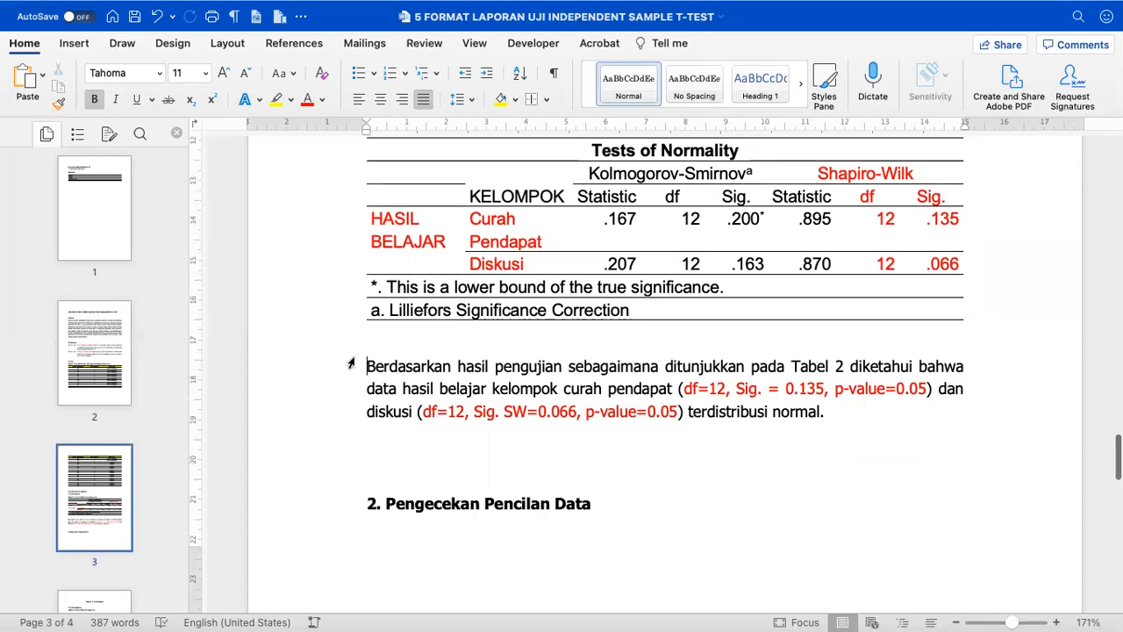
scroll(351, 361, down, 1)
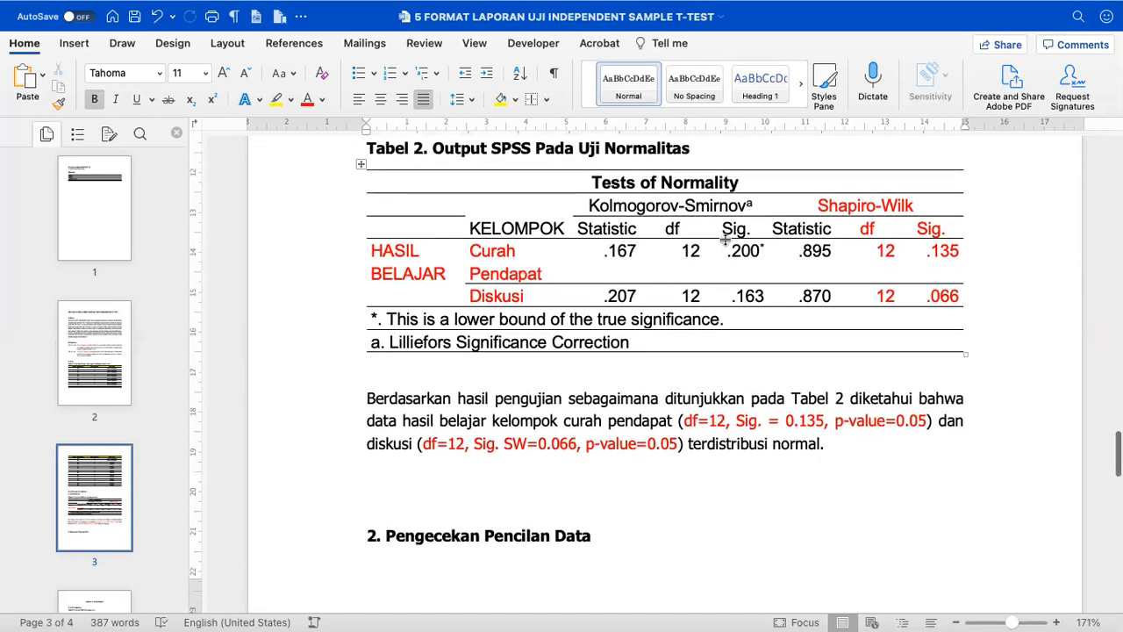
click(947, 253)
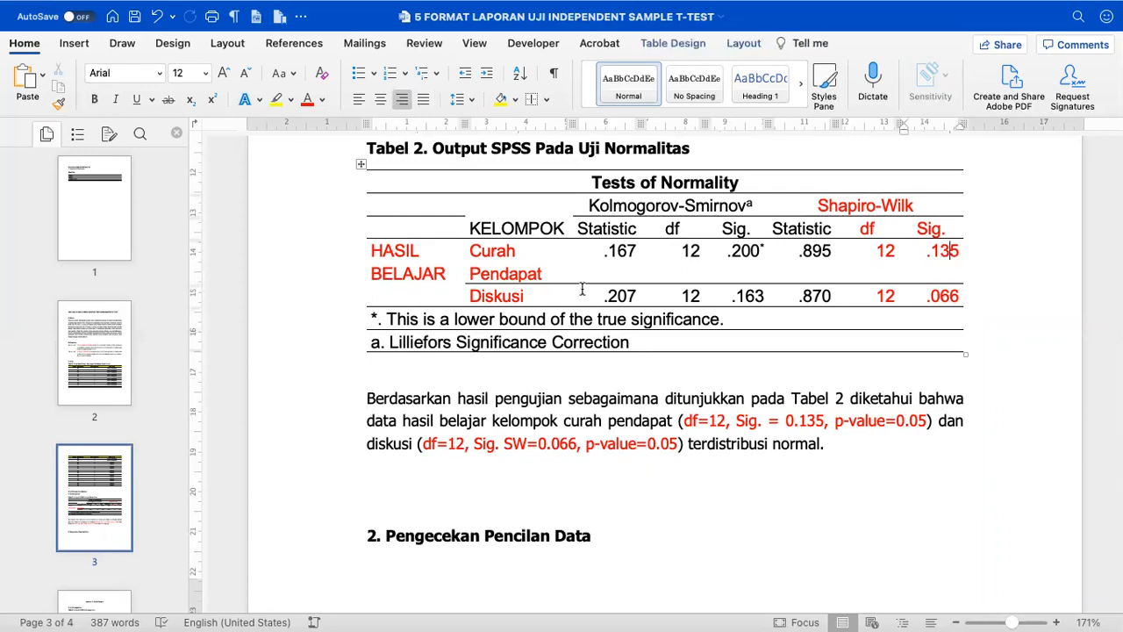
click(521, 300)
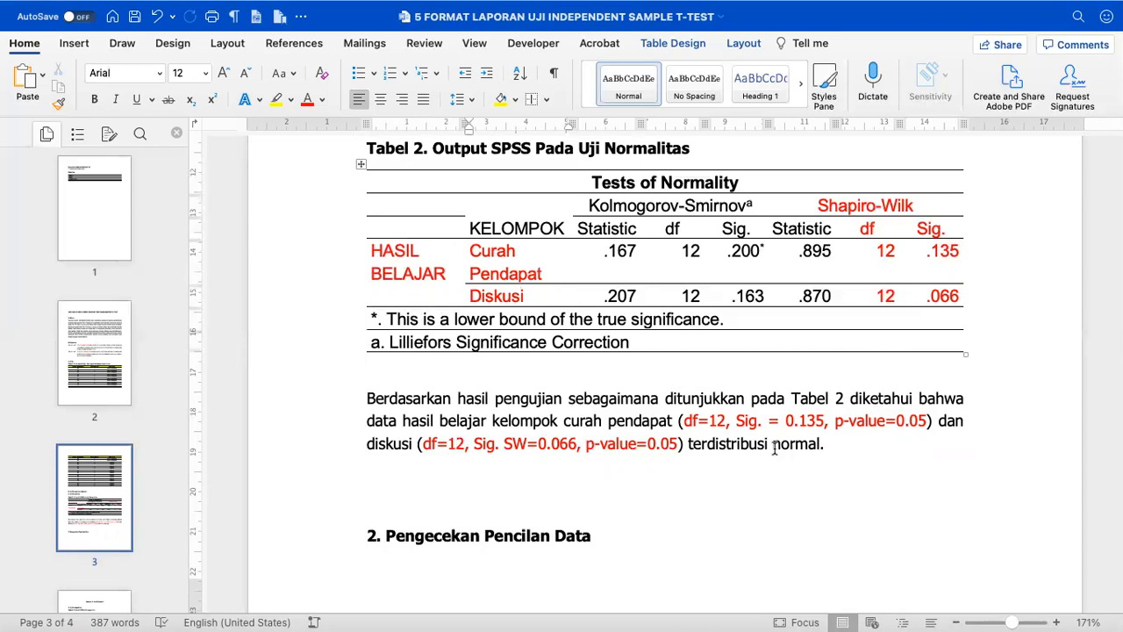
scroll(775, 448, down, 3)
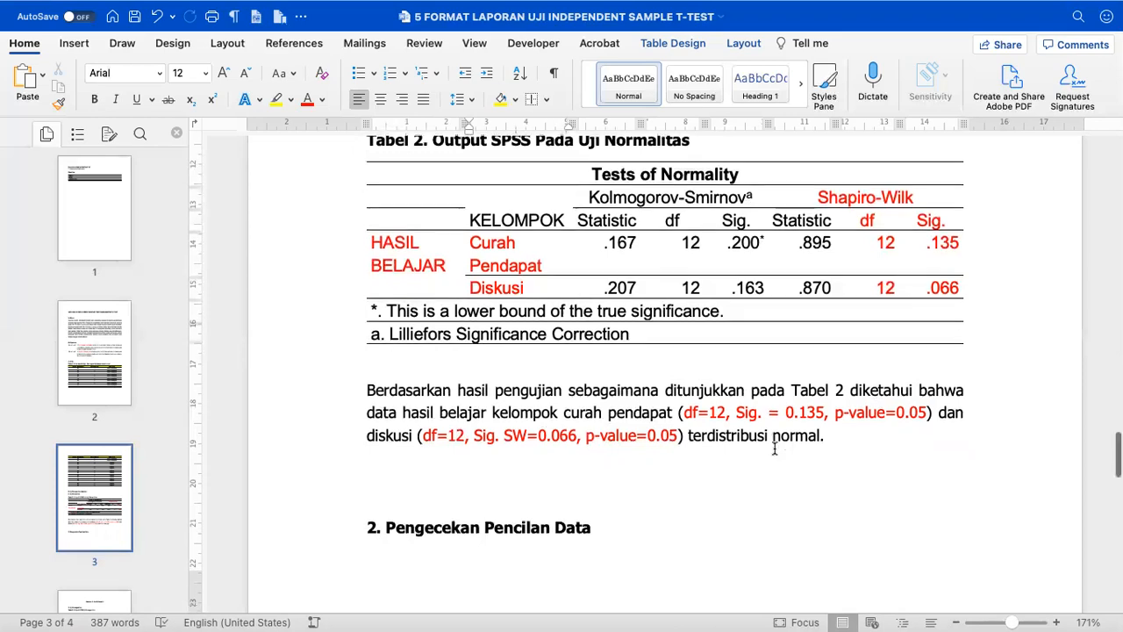
click(548, 442)
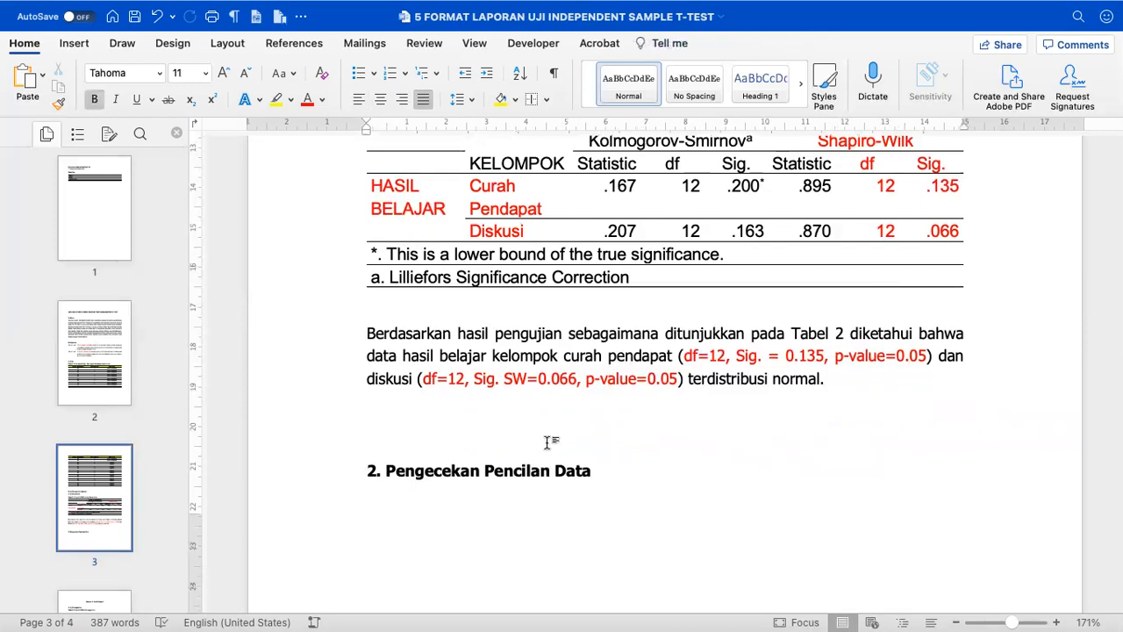
drag(366, 339, 852, 373)
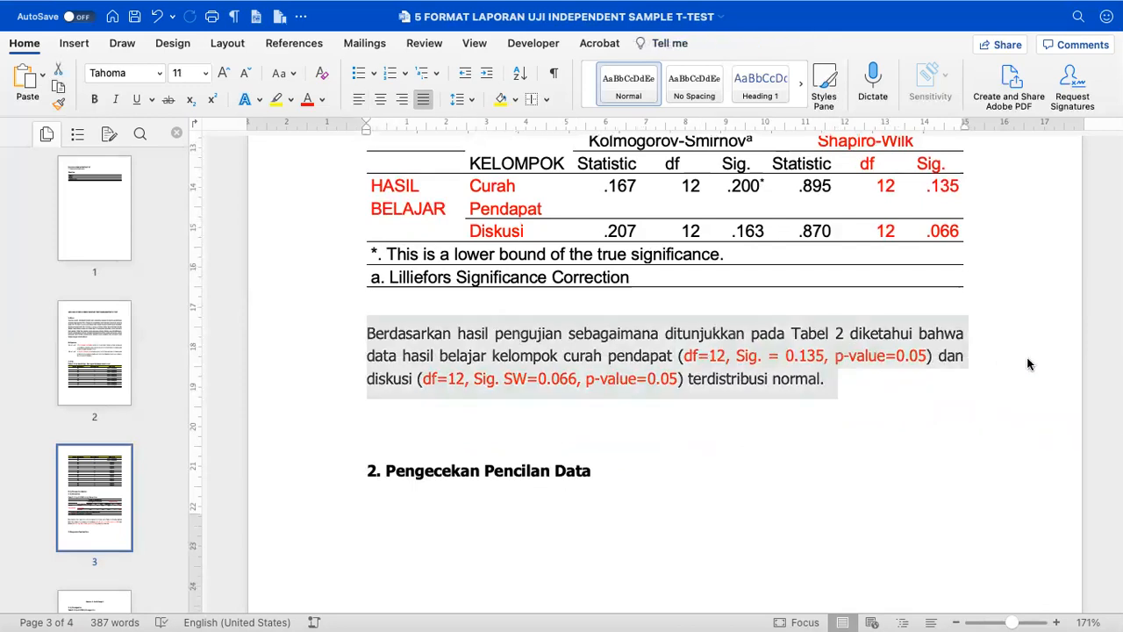
click(946, 355)
double_click(946, 355)
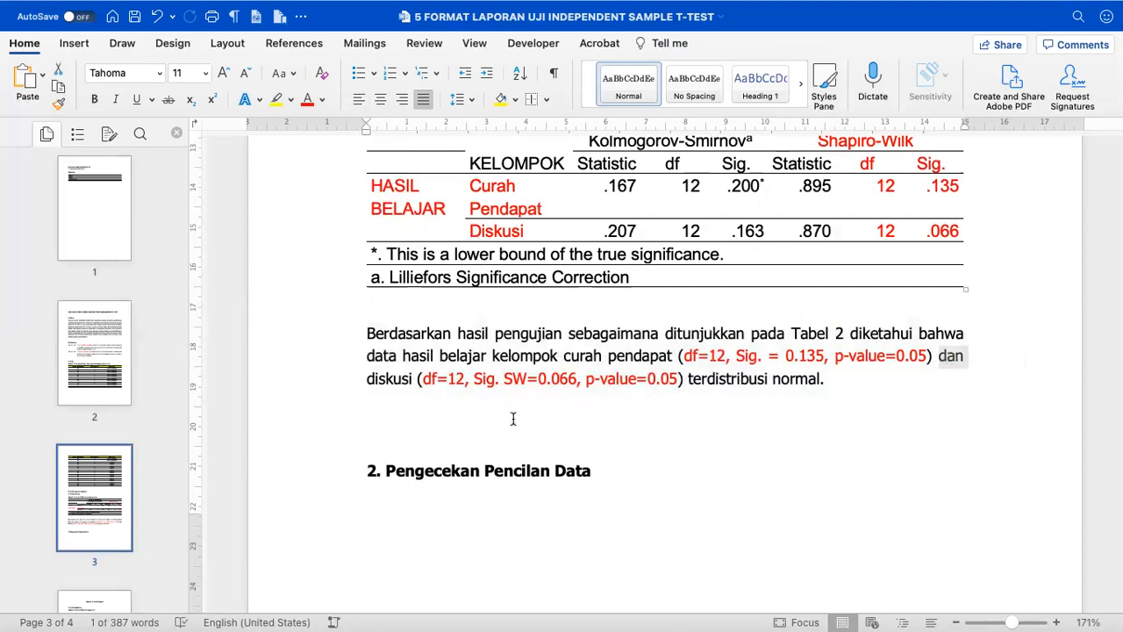
Remove the extra blank line above the heading "2. Pengecekan Pencilan Data".
click(430, 451)
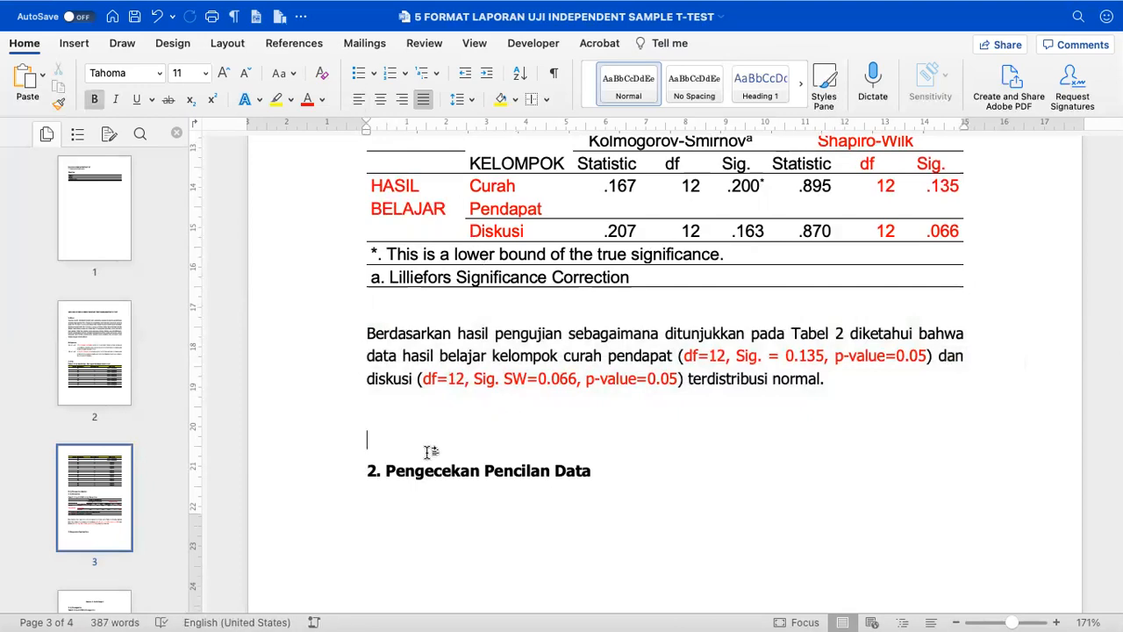
key(BackSpace)
key(BackSpace)
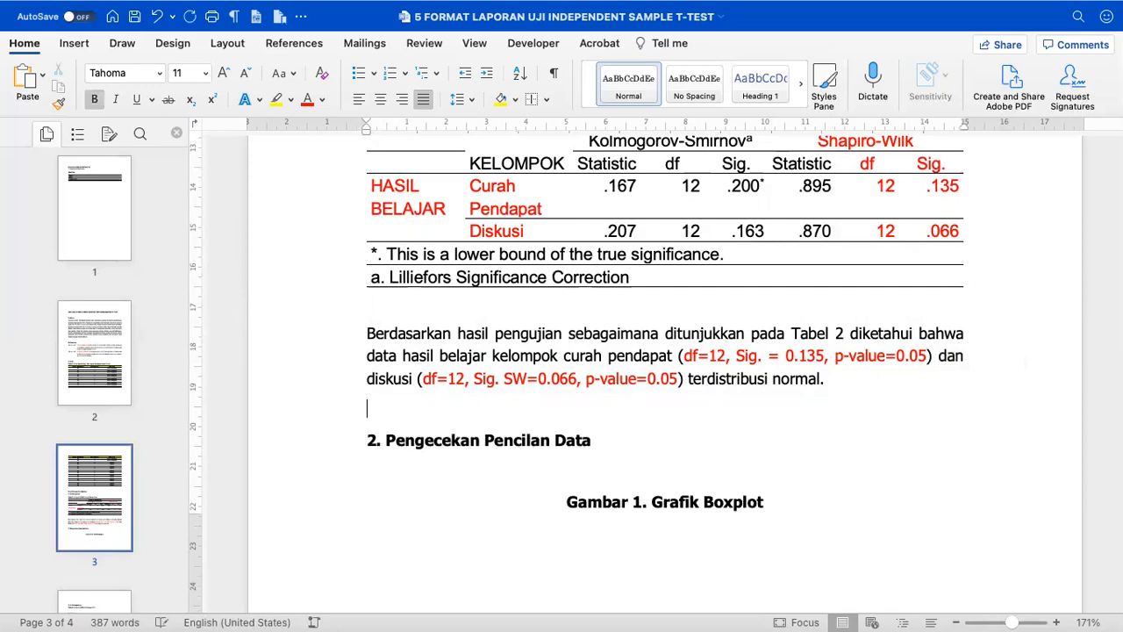
key(Return)
key(Down)
key(Up)
key(shift+Down)
key(Up)
key(Down)
key(Down)
key(Up)
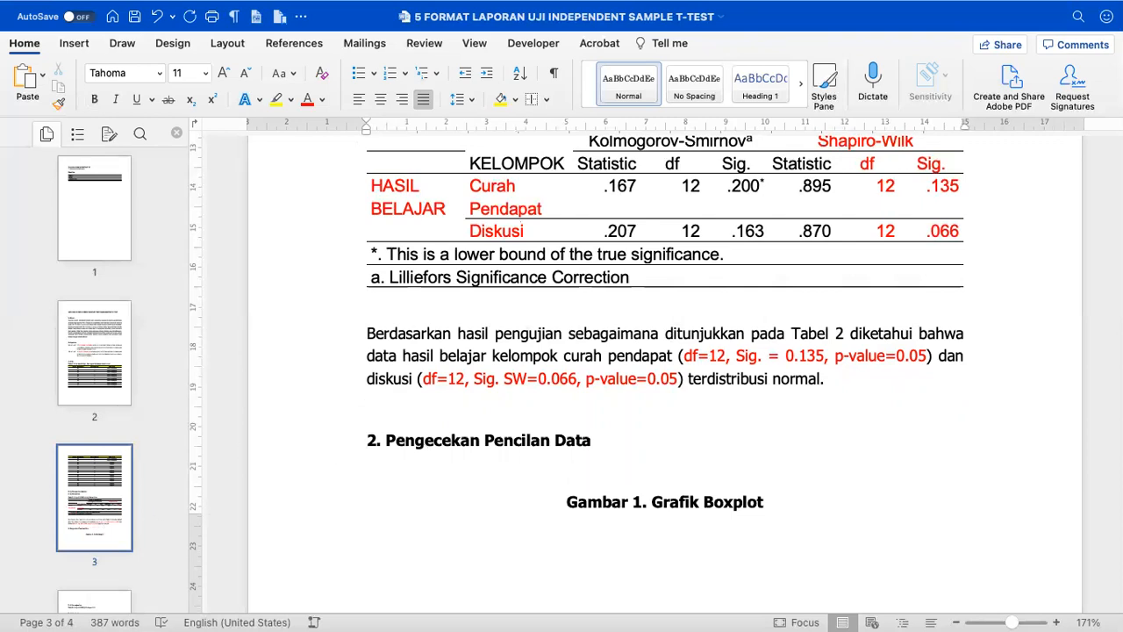
key(Return)
key(BackSpace)
Try red on the word "Pencilan" in the heading "2. Pengecekan Pencilan Data" and set it back to black.
scroll(350, 430, down, 2)
click(453, 383)
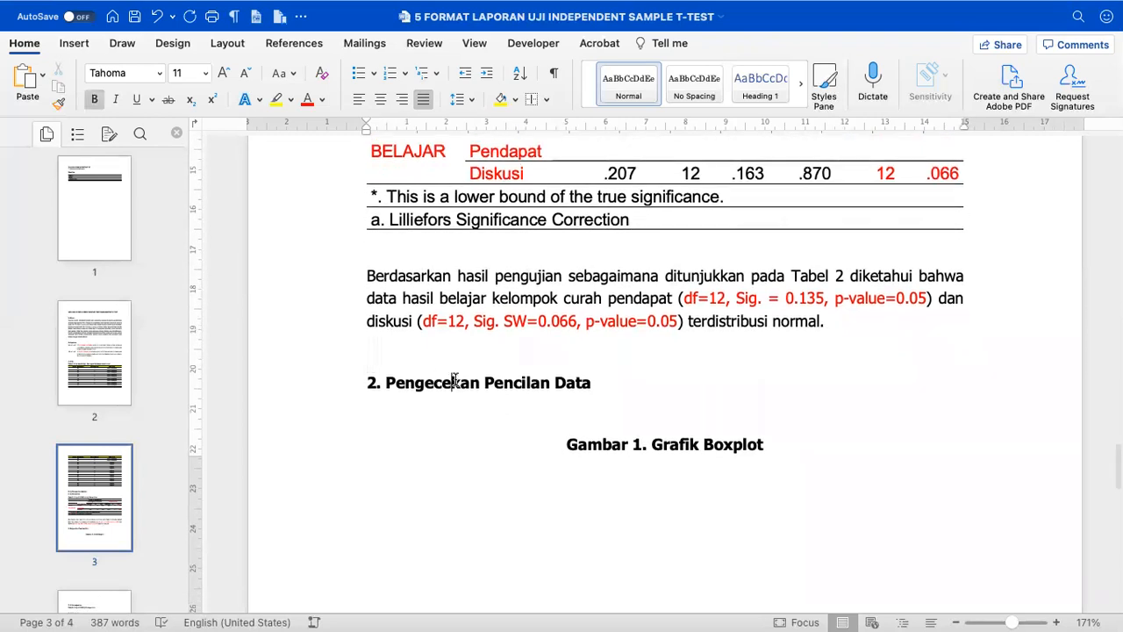
click(631, 375)
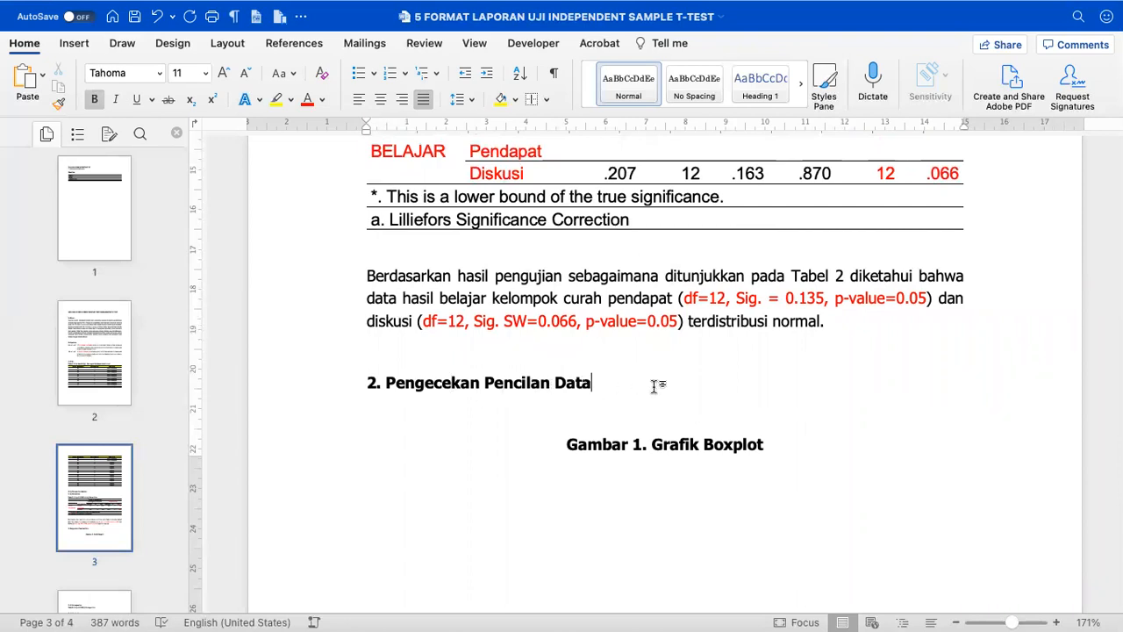
double_click(496, 384)
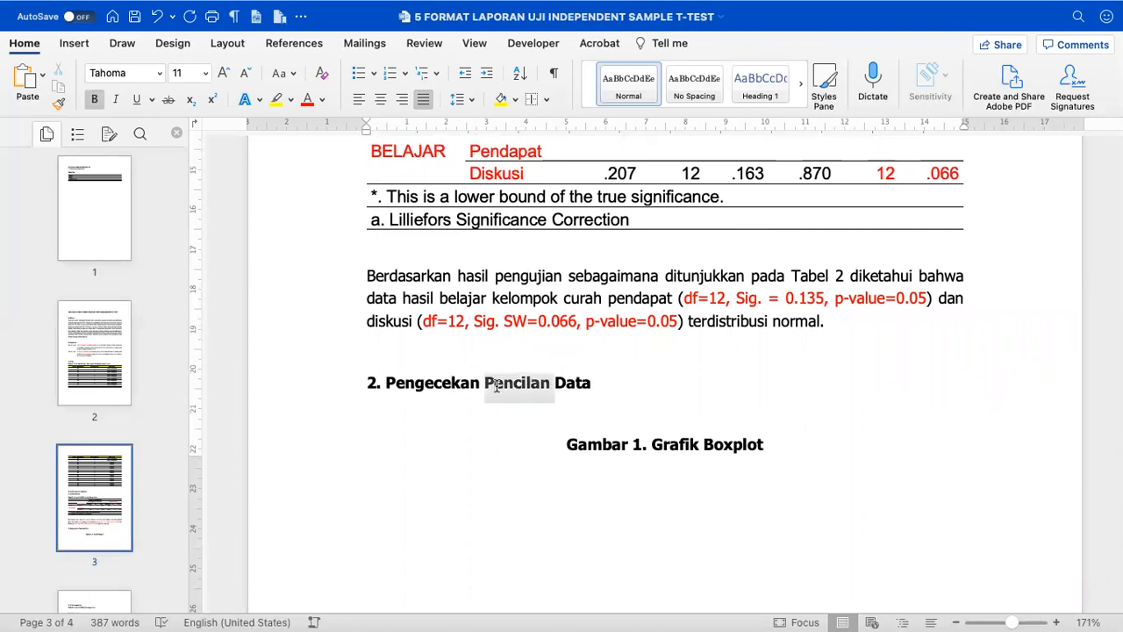
click(307, 100)
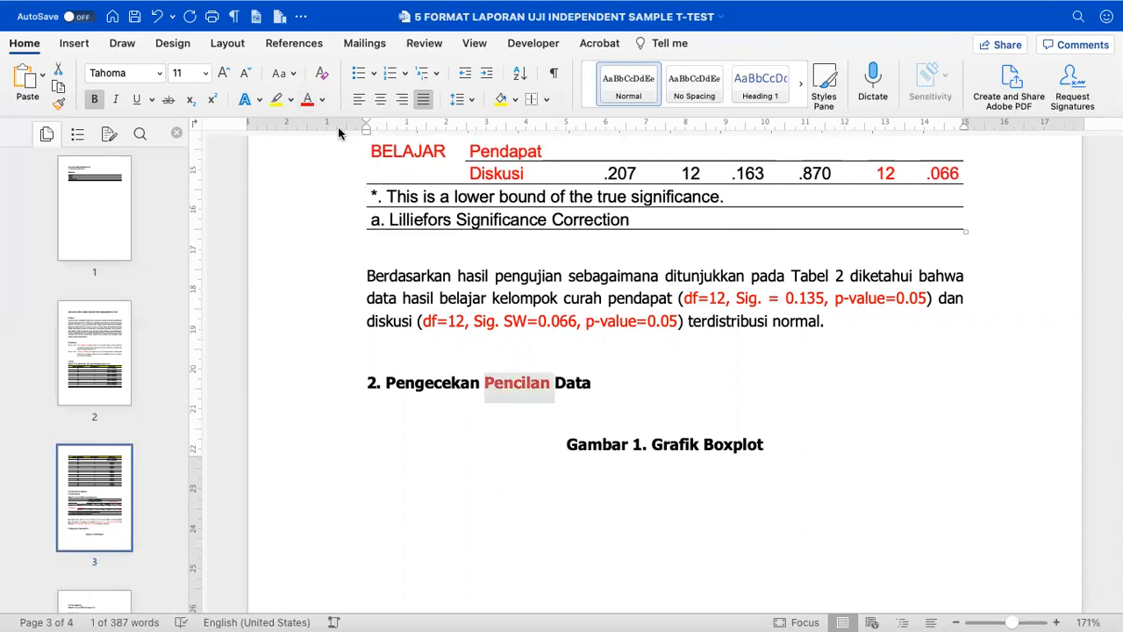
click(322, 99)
click(326, 174)
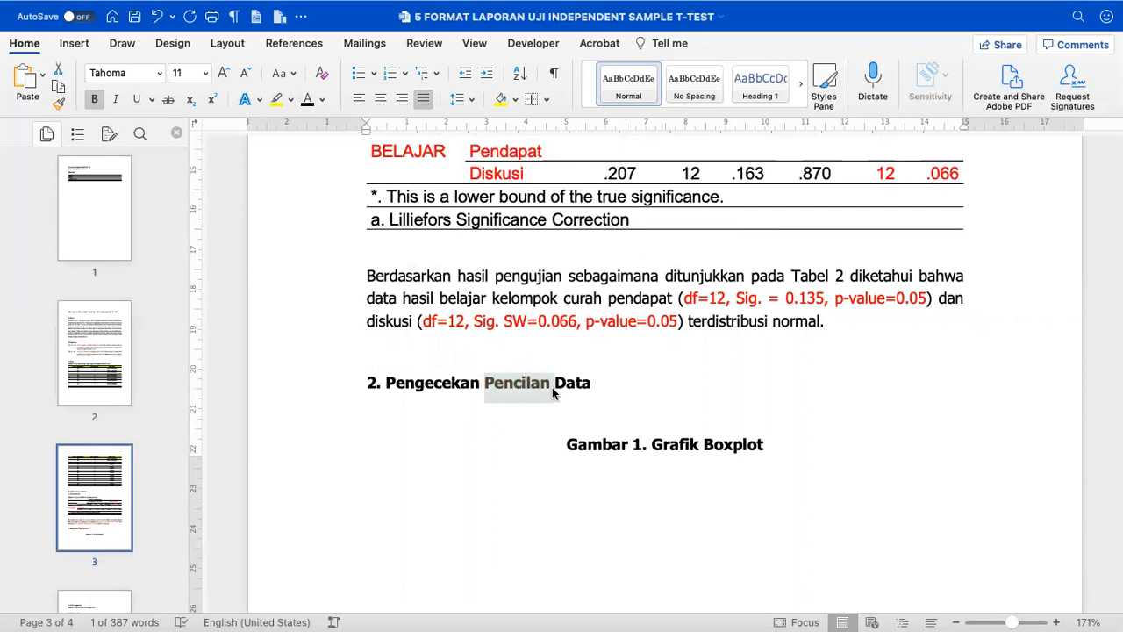
click(520, 296)
scroll(520, 263, up, 5)
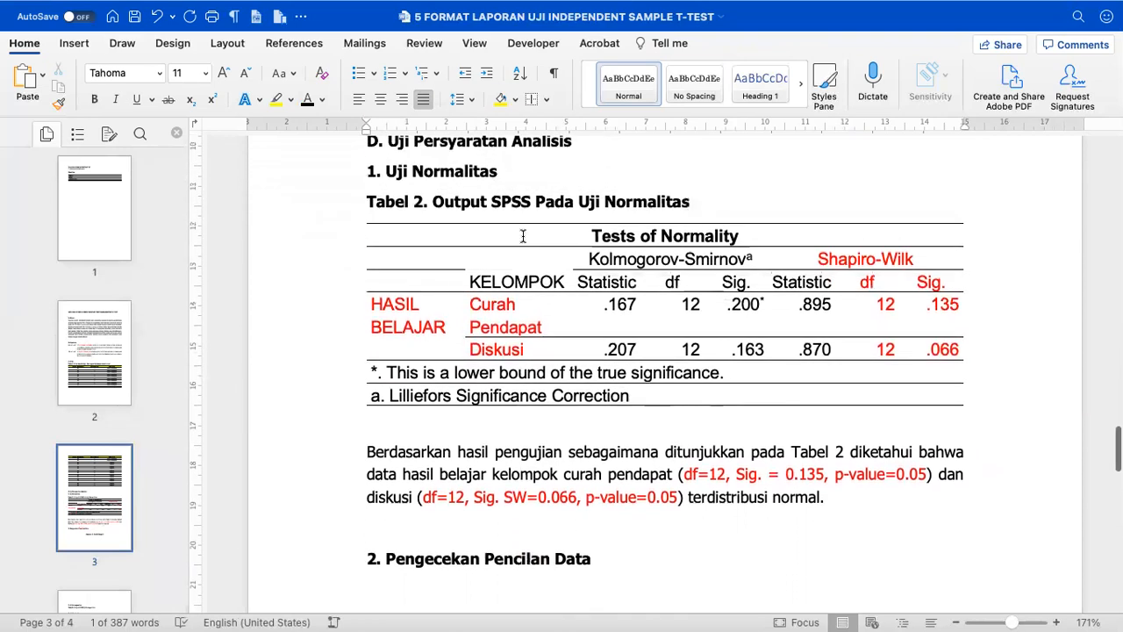
scroll(523, 236, down, 5)
drag(757, 429, 703, 428)
click(764, 429)
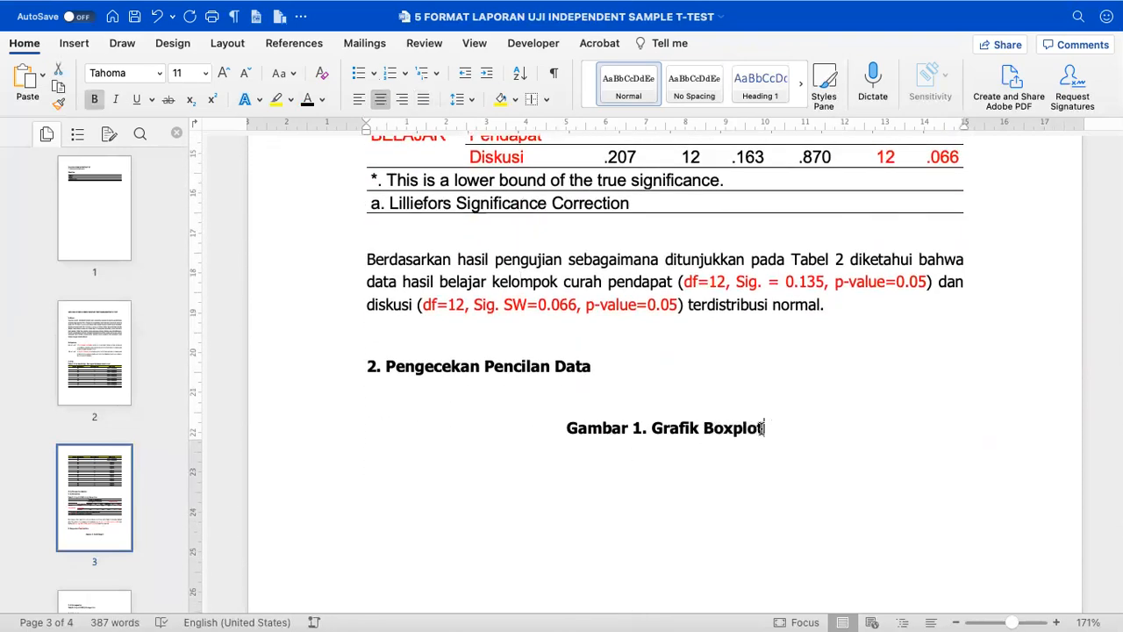
double_click(705, 429)
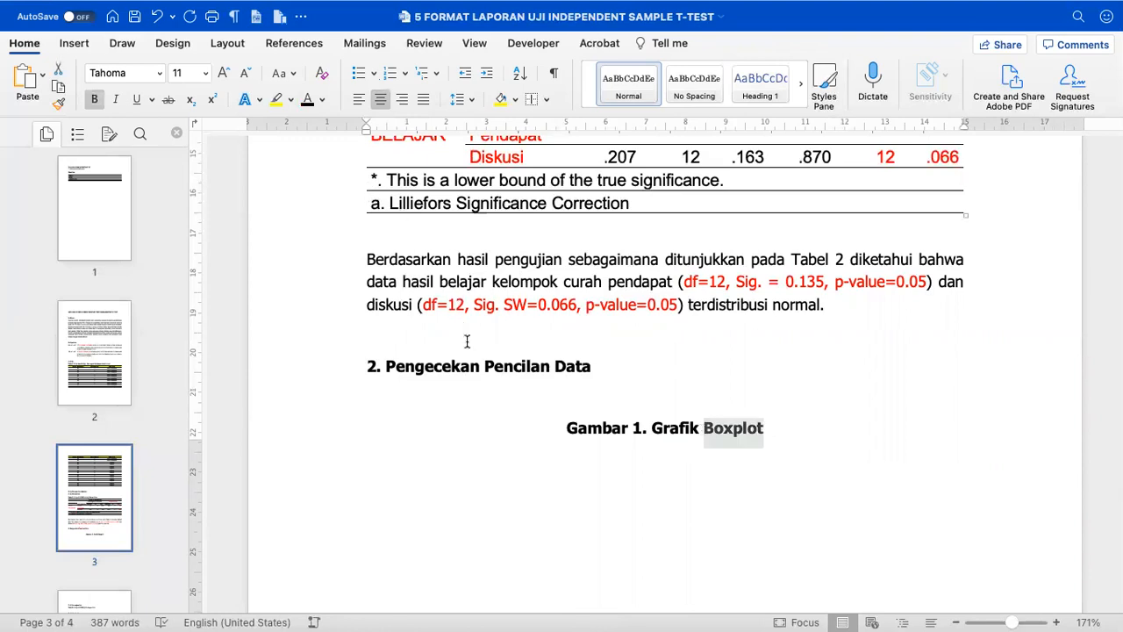
Switch to the SPSS output viewer and copy the boxplot of HASIL BELAJAR by KELOMPOK.
key(super+Tab)
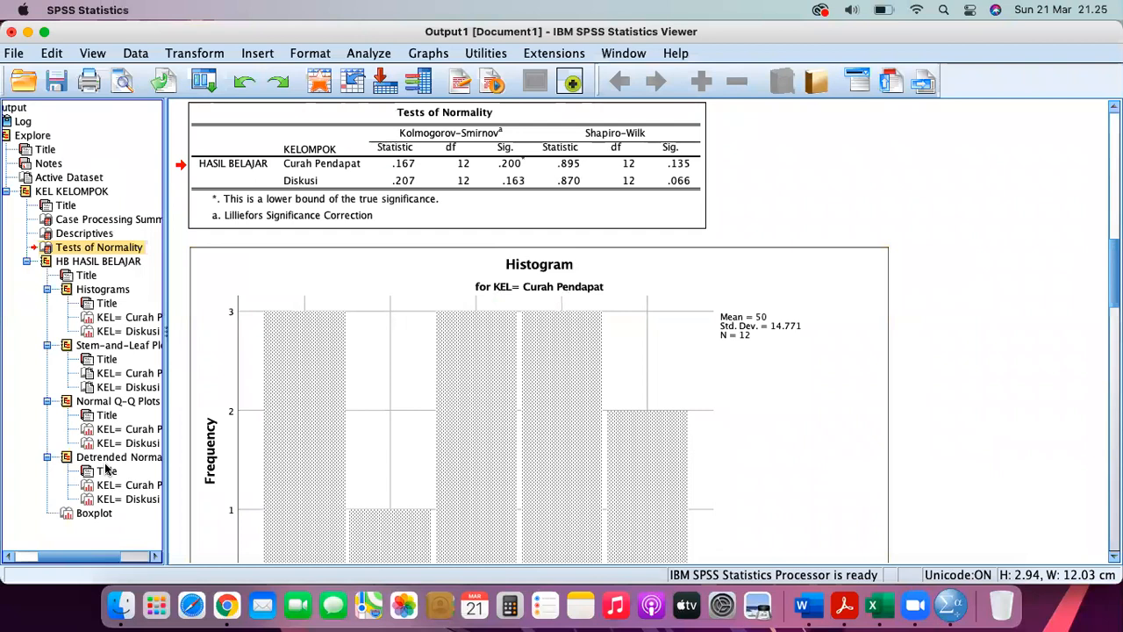
click(93, 513)
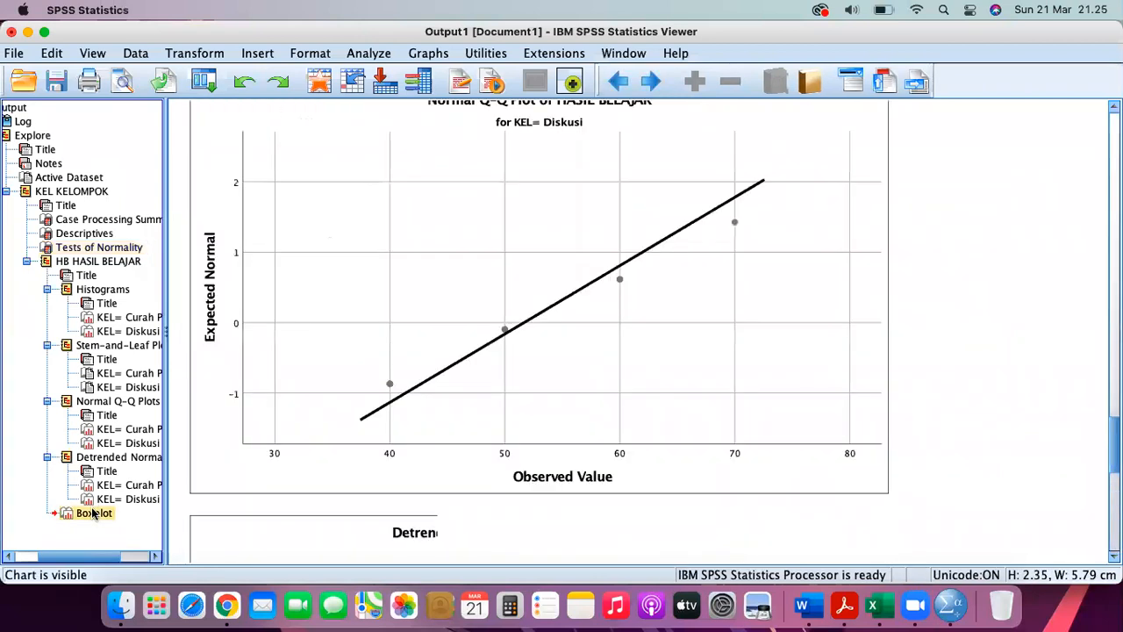
scroll(367, 409, down, 10)
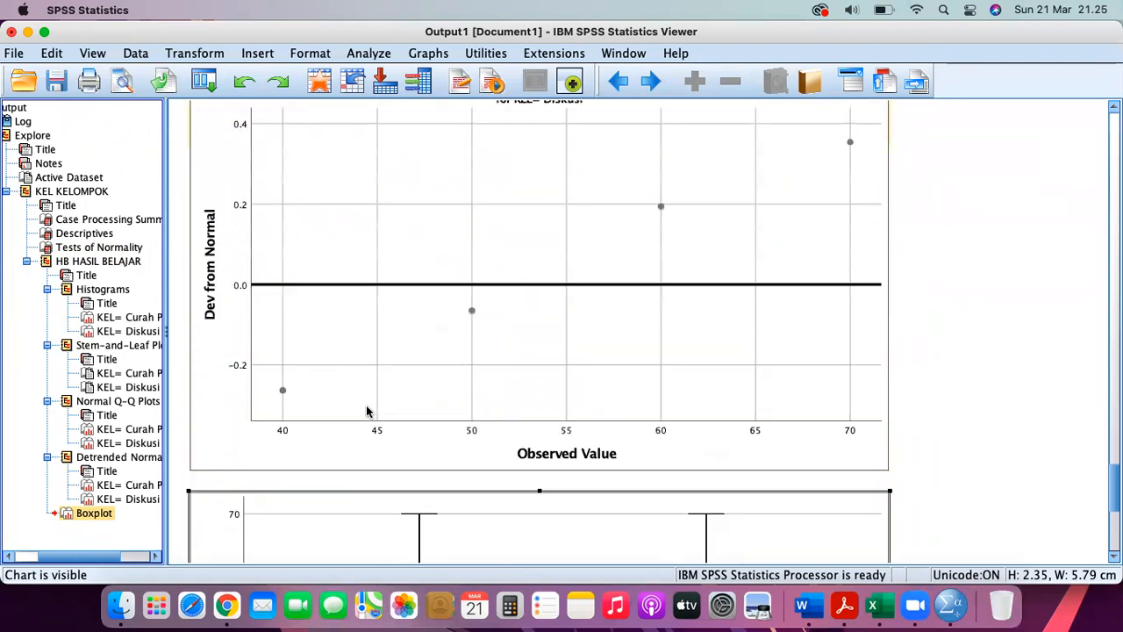
scroll(367, 410, down, 5)
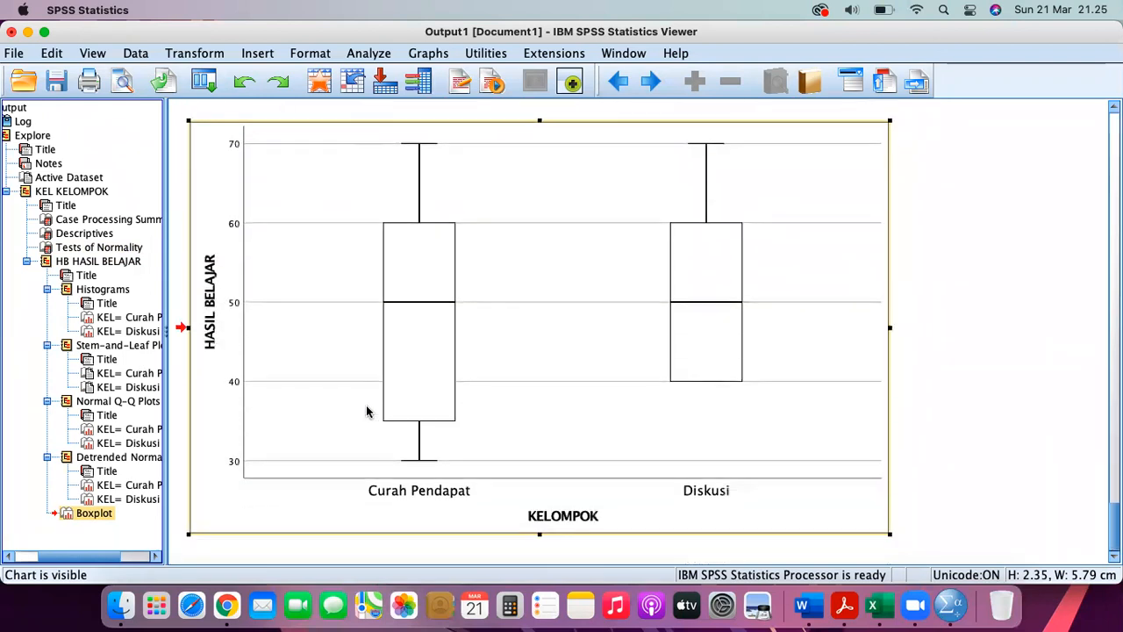
scroll(368, 412, up, 1)
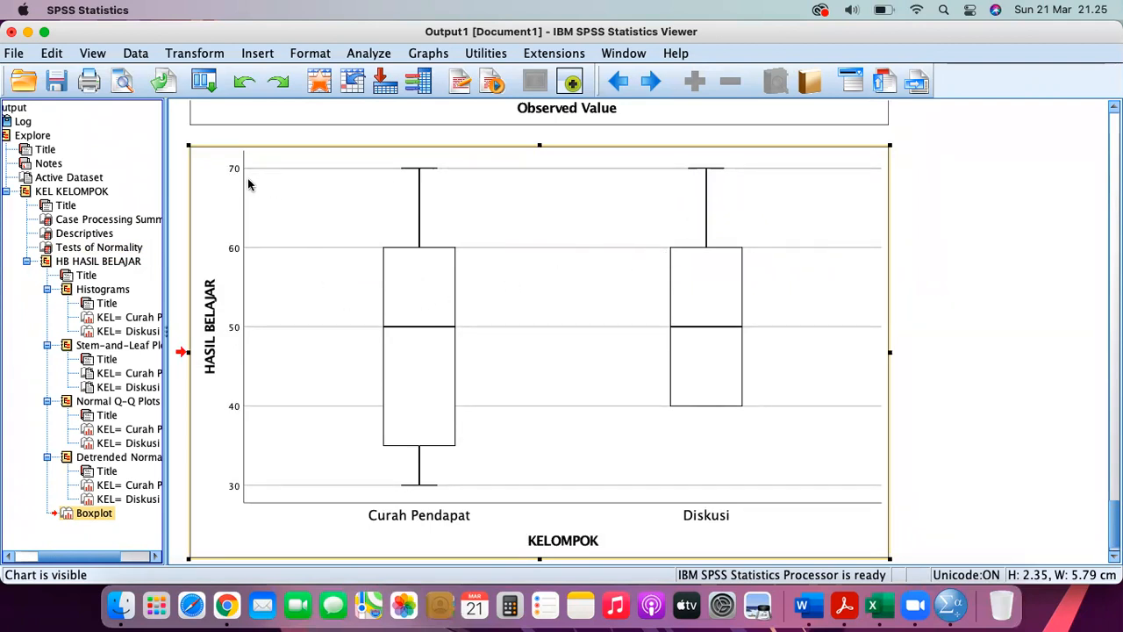
right_click(83, 515)
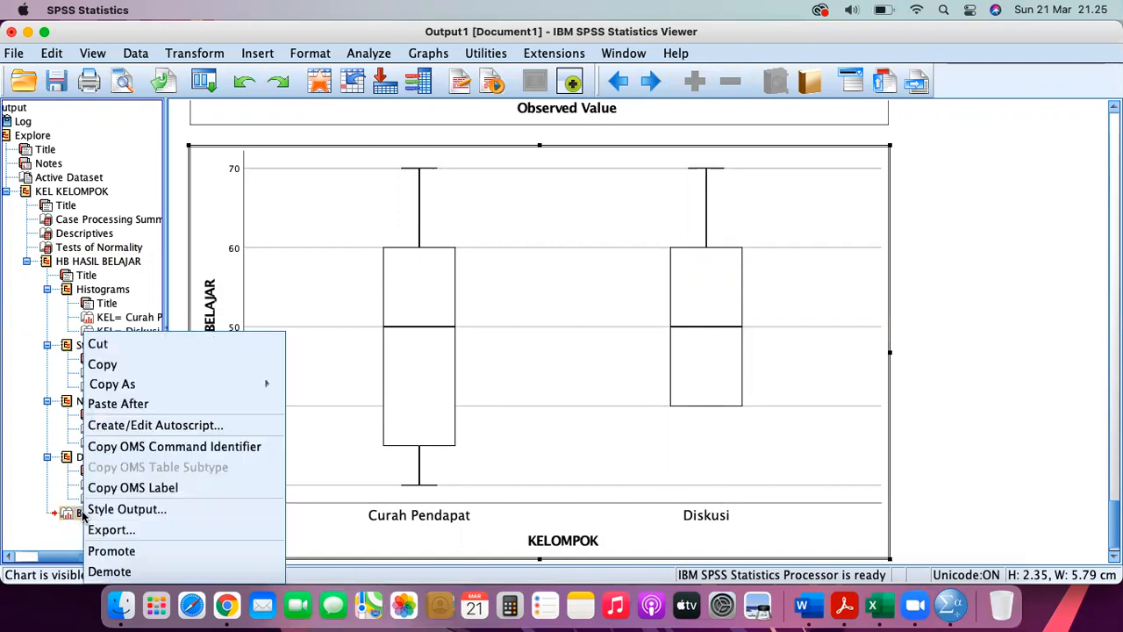
click(134, 367)
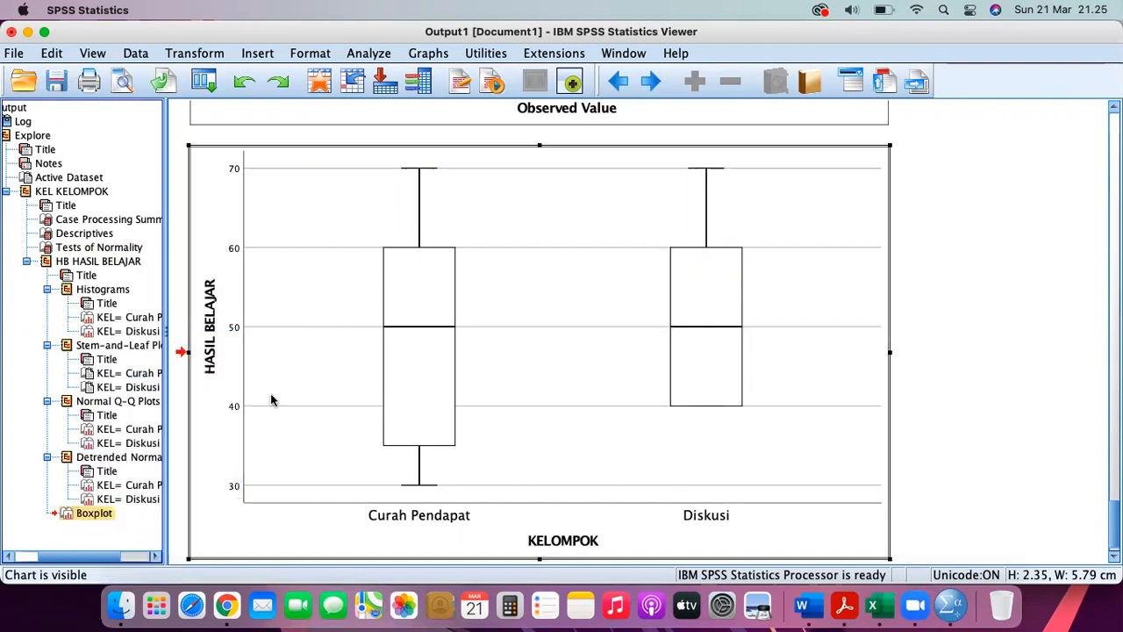
Switch back to the Word report and paste the boxplot between the heading "2. Pengecekan Pencilan Data" and the "Gambar 1. Grafik Boxplot" caption.
click(802, 606)
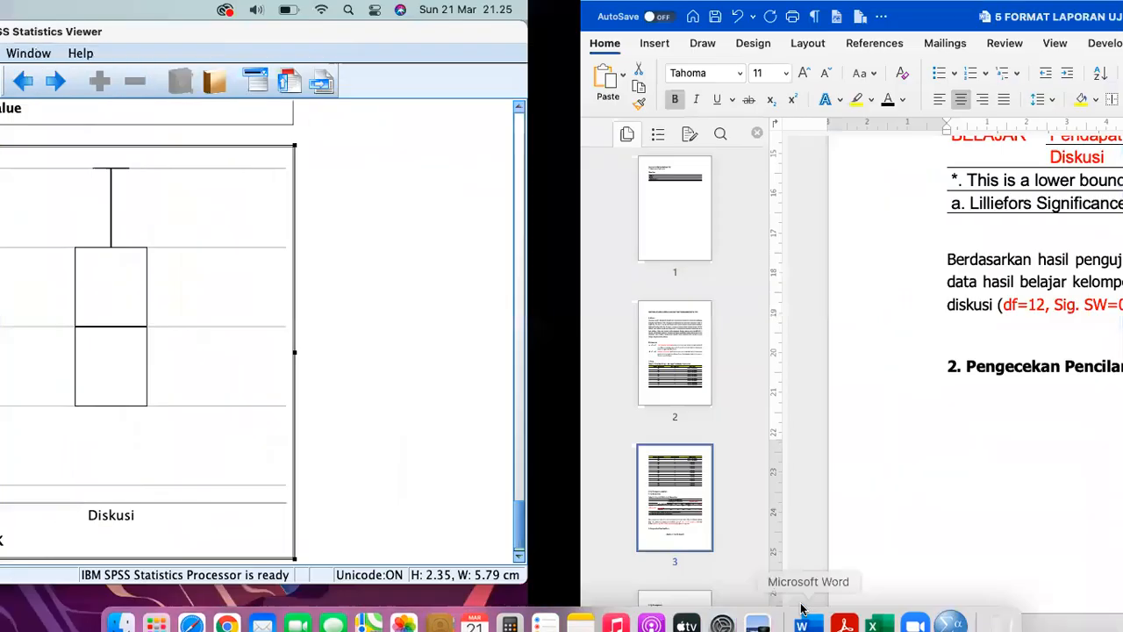
scroll(585, 482, down, 2)
click(631, 367)
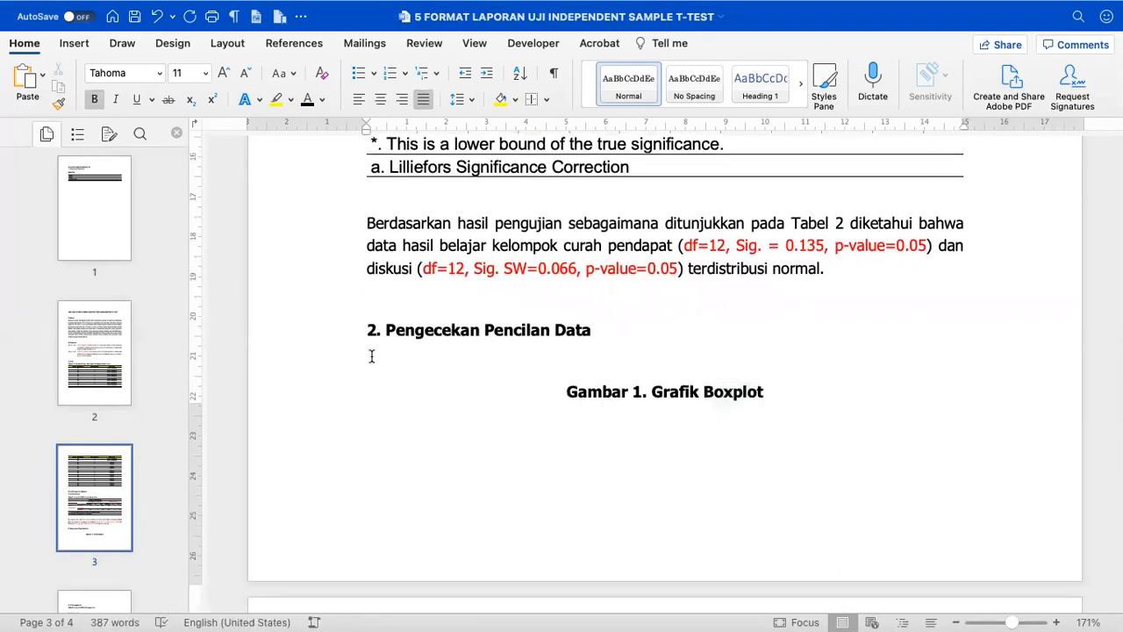
right_click(371, 356)
click(391, 379)
click(564, 328)
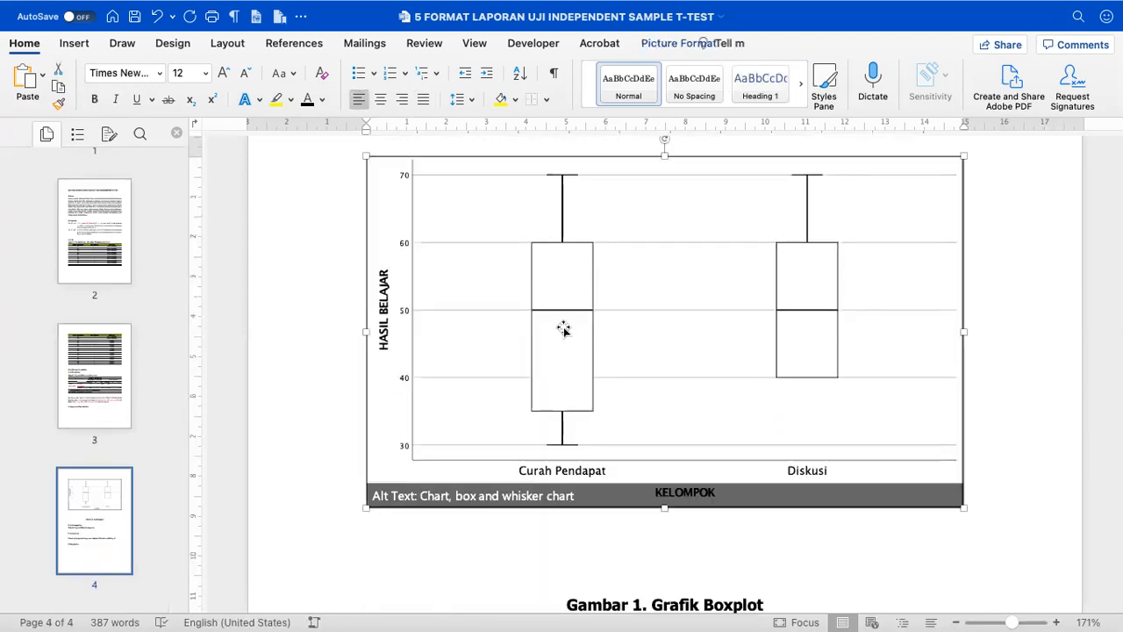
scroll(563, 328, down, 5)
click(531, 379)
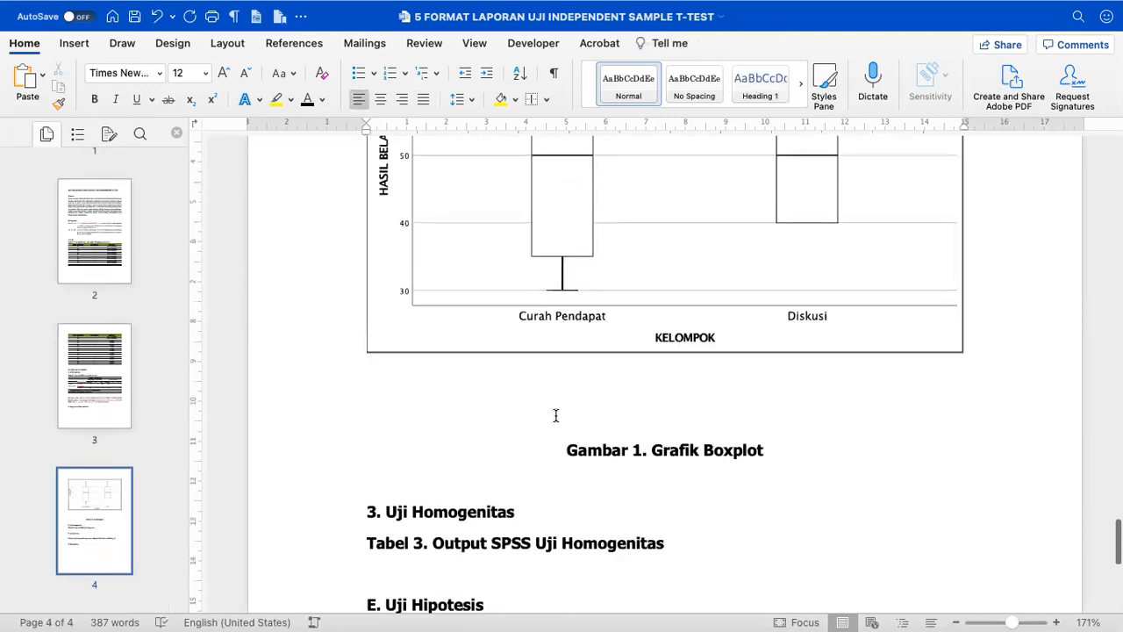
Delete the selected extra blank lines between the boxplot and the "Gambar 1. Grafik Boxplot" caption.
key(shift+Down)
key(shift+Down)
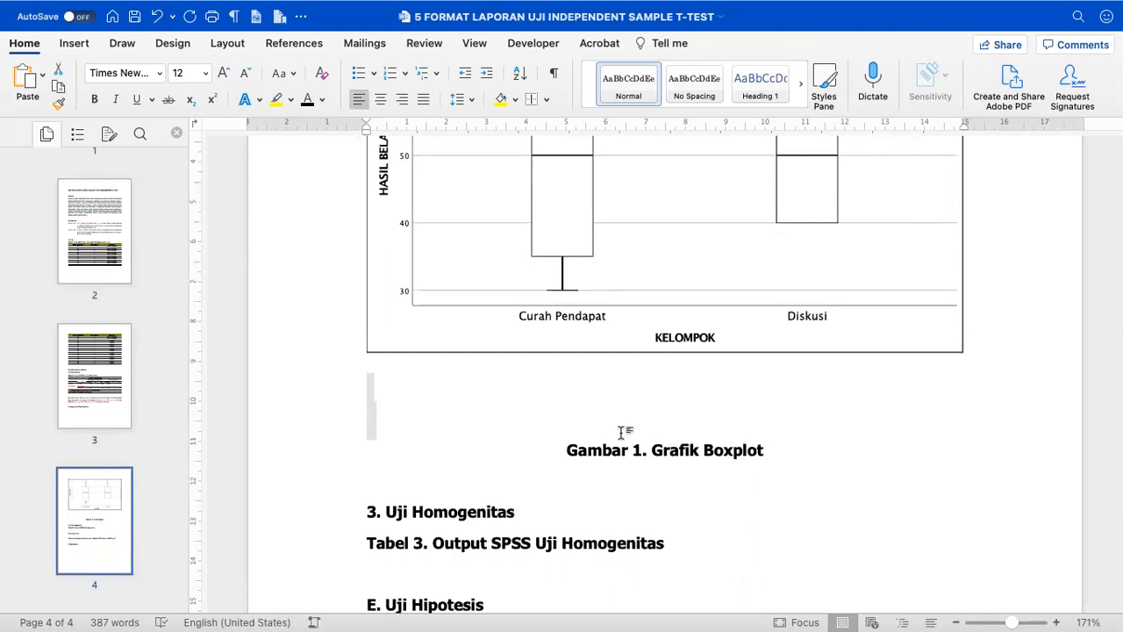
key(Delete)
Shrink the boxplot picture to about 9 cm wide and centre it on the page.
scroll(622, 434, up, 5)
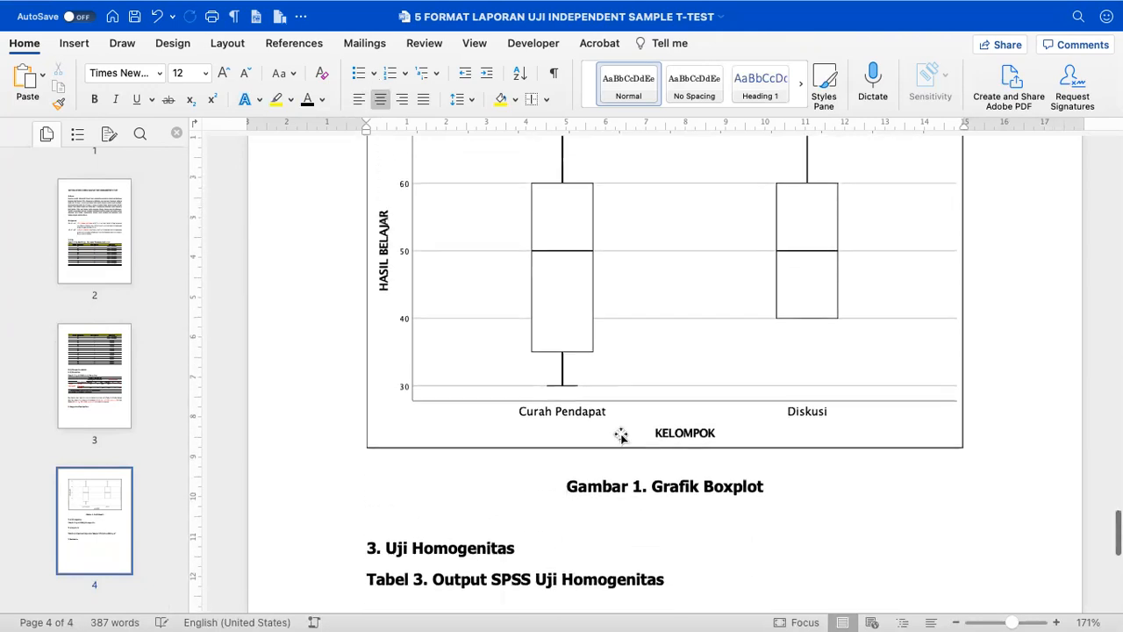
click(609, 346)
drag(369, 174, 603, 351)
click(380, 99)
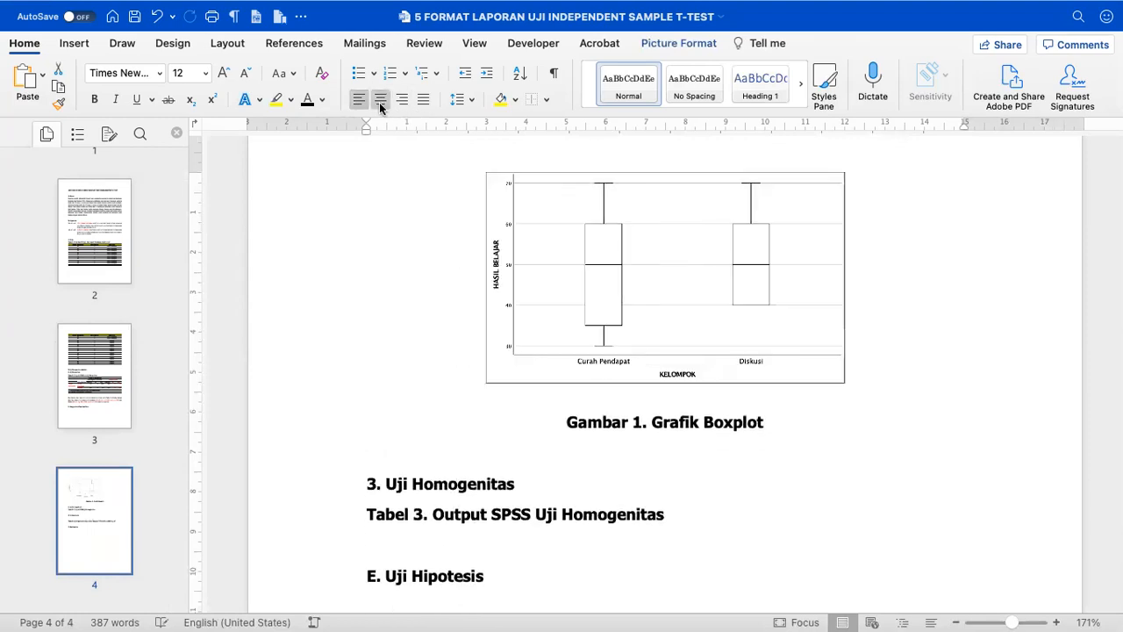
Remove the remaining blank line so the "Gambar 1. Grafik Boxplot" caption sits directly below the picture.
click(578, 404)
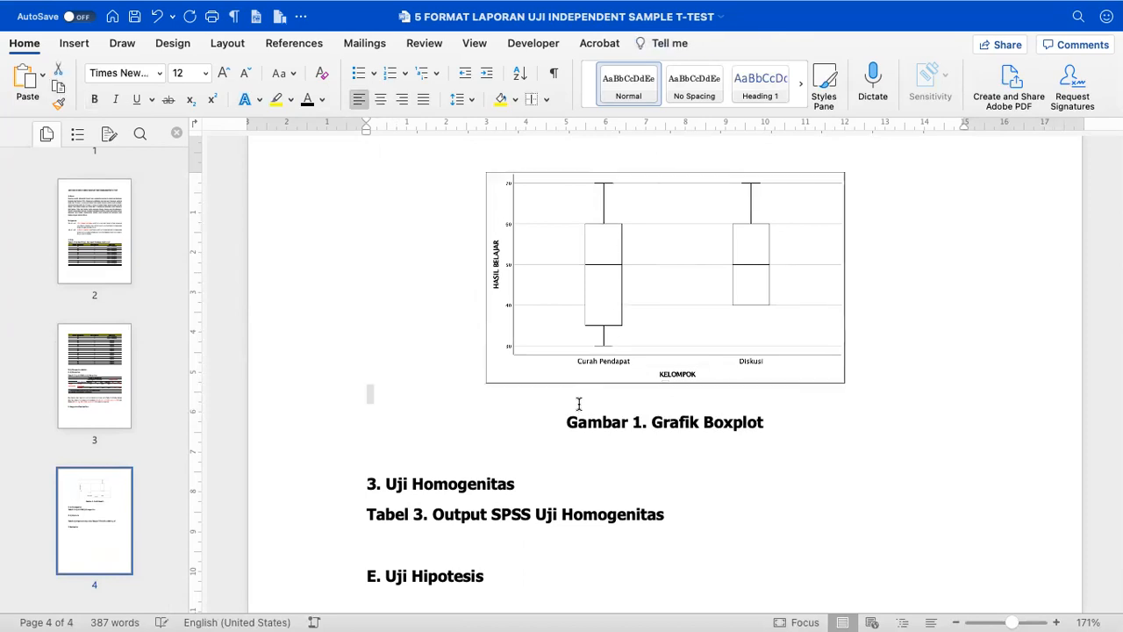
key(BackSpace)
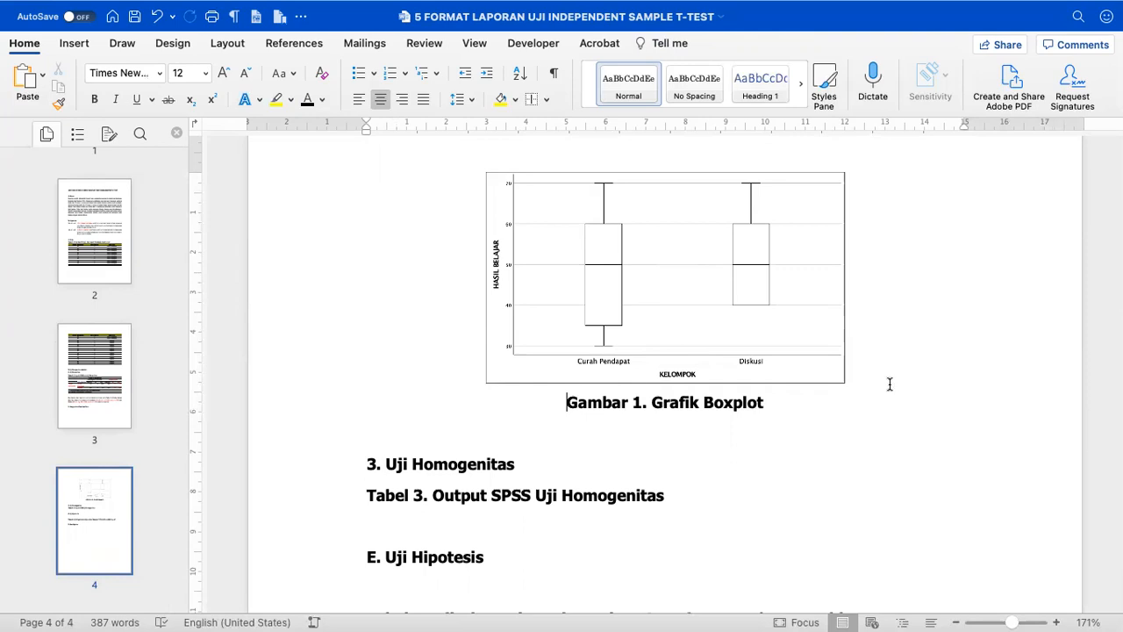
key(ctrl+z)
key(Up)
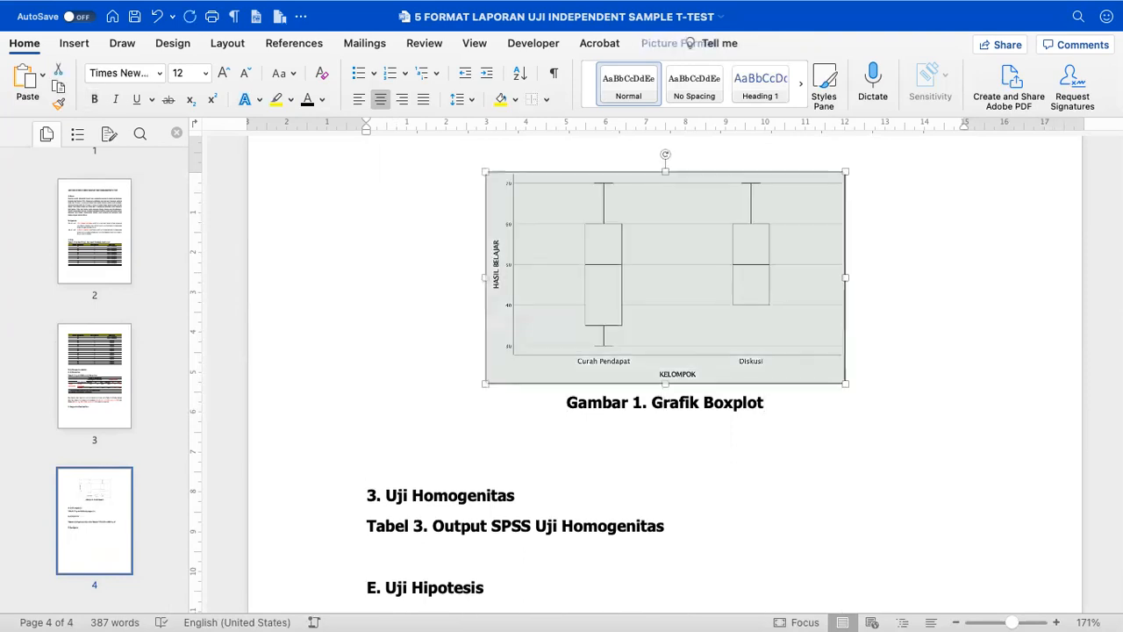
click(913, 359)
key(Return)
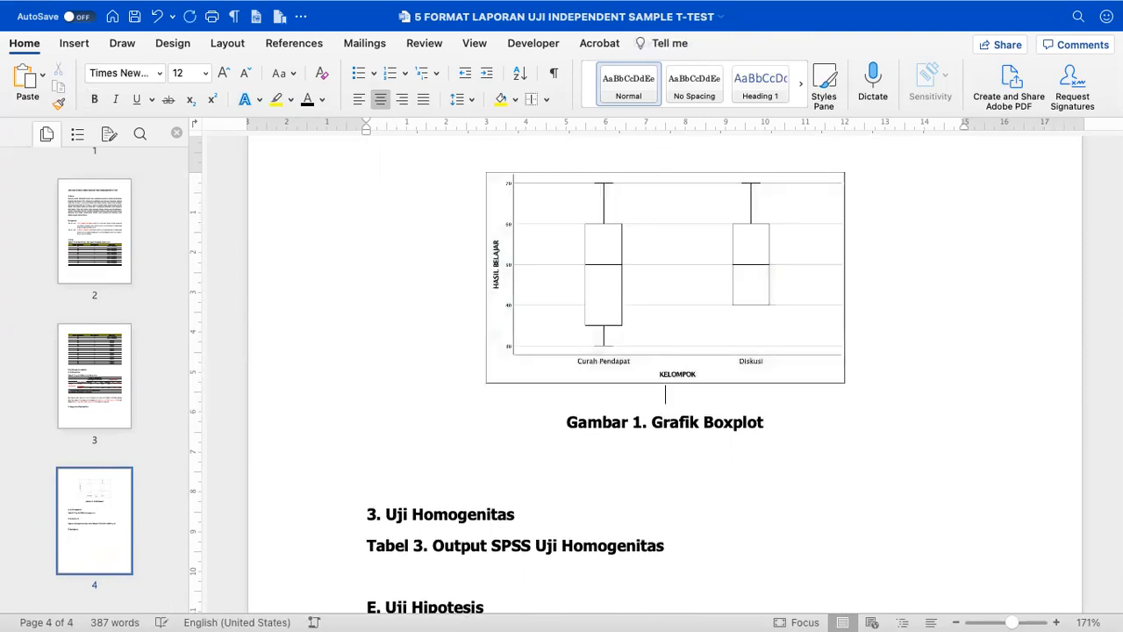
key(BackSpace)
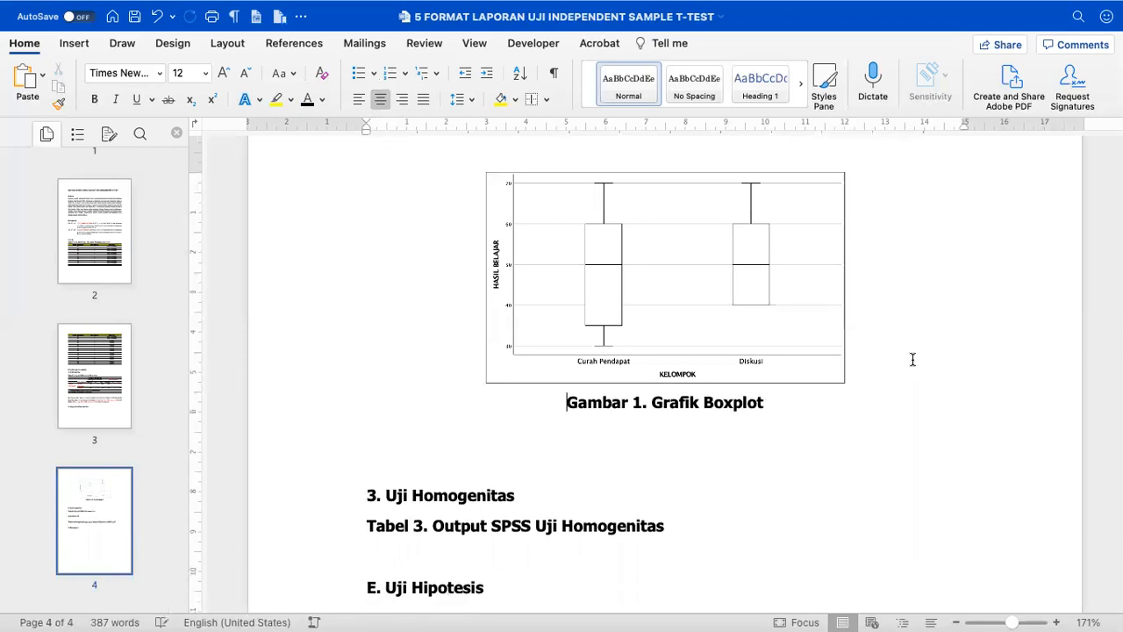
Push the heading "2. Pengecekan Pencilan Data" onto the boxplot's page by inserting blank lines above it.
scroll(913, 359, up, 3)
scroll(913, 359, up, 5)
click(469, 274)
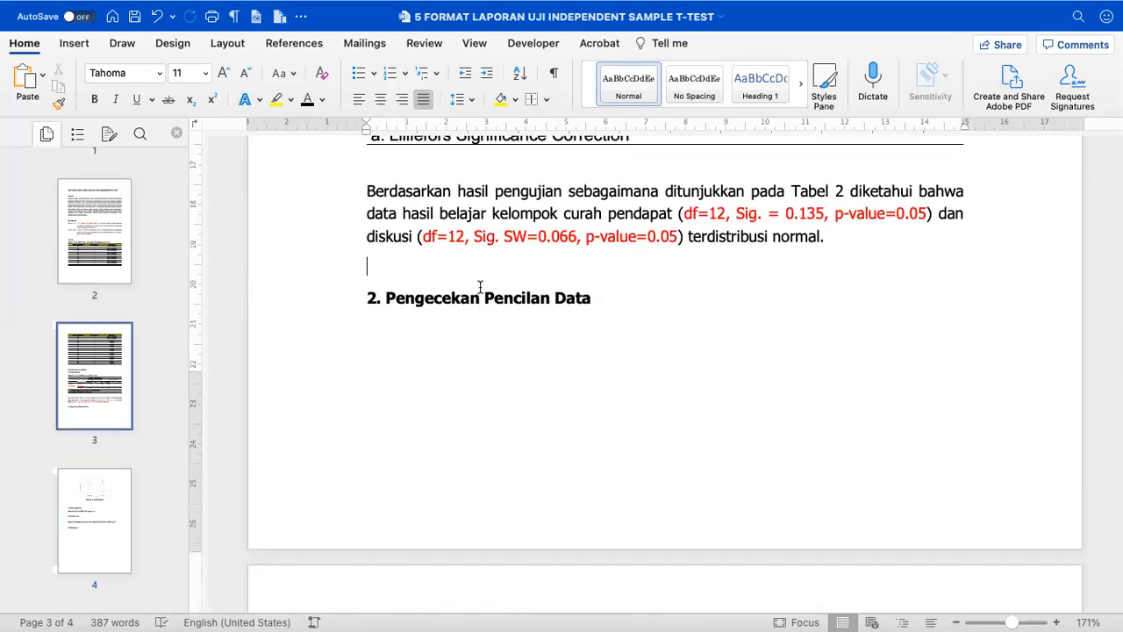
scroll(480, 288, down, 8)
scroll(588, 341, up, 5)
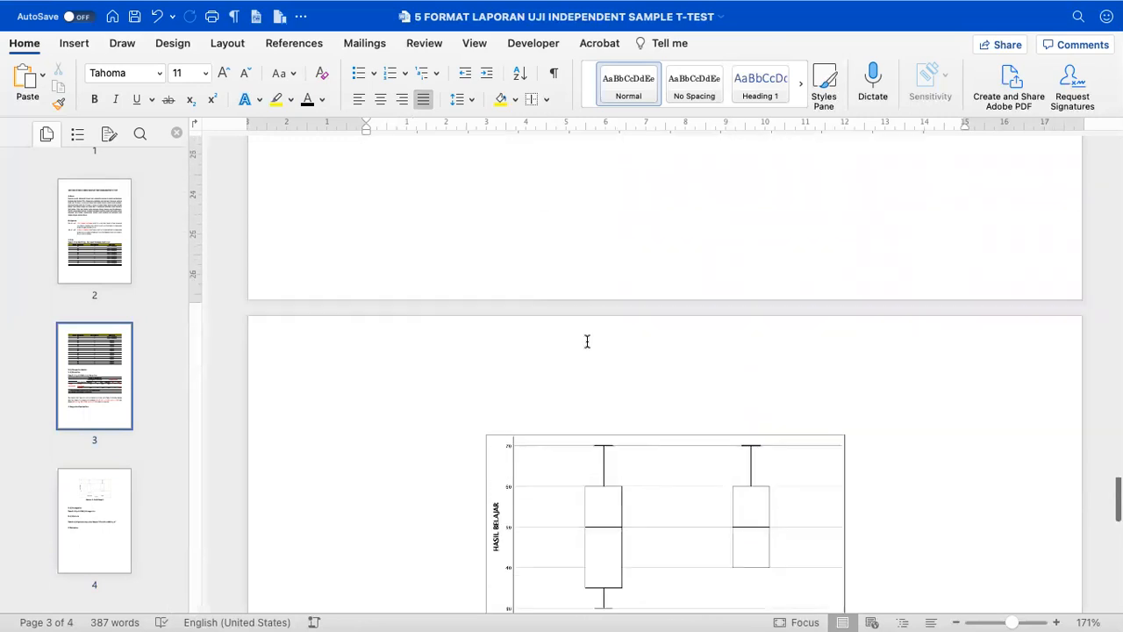
scroll(587, 342, up, 3)
key(Return)
key(Return)
key(Return)
key(Return)
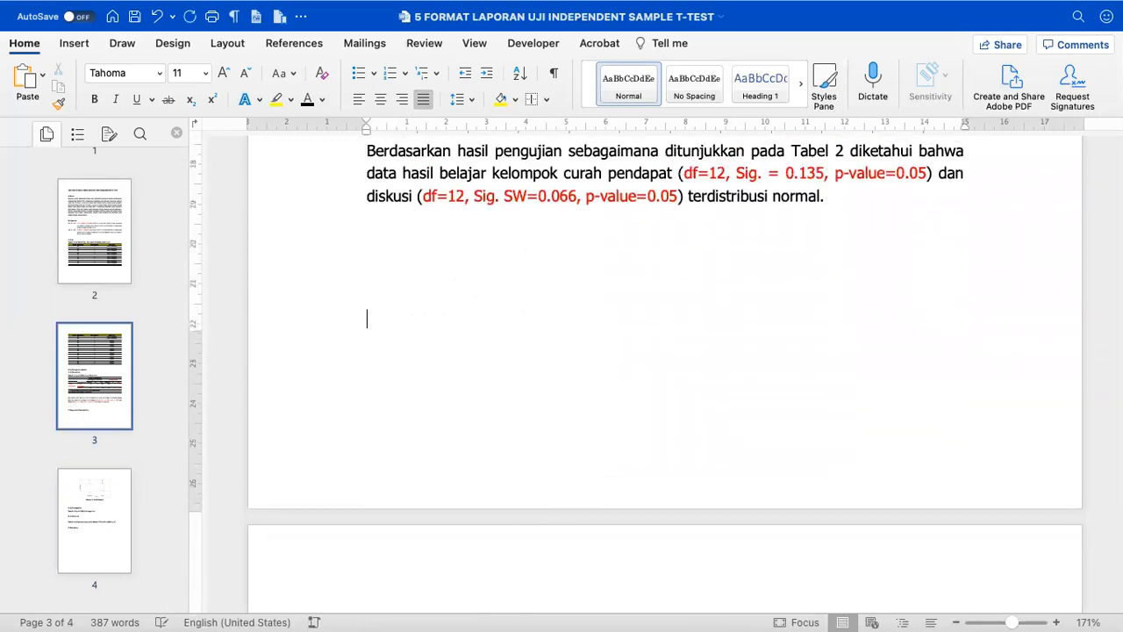
scroll(588, 342, down, 4)
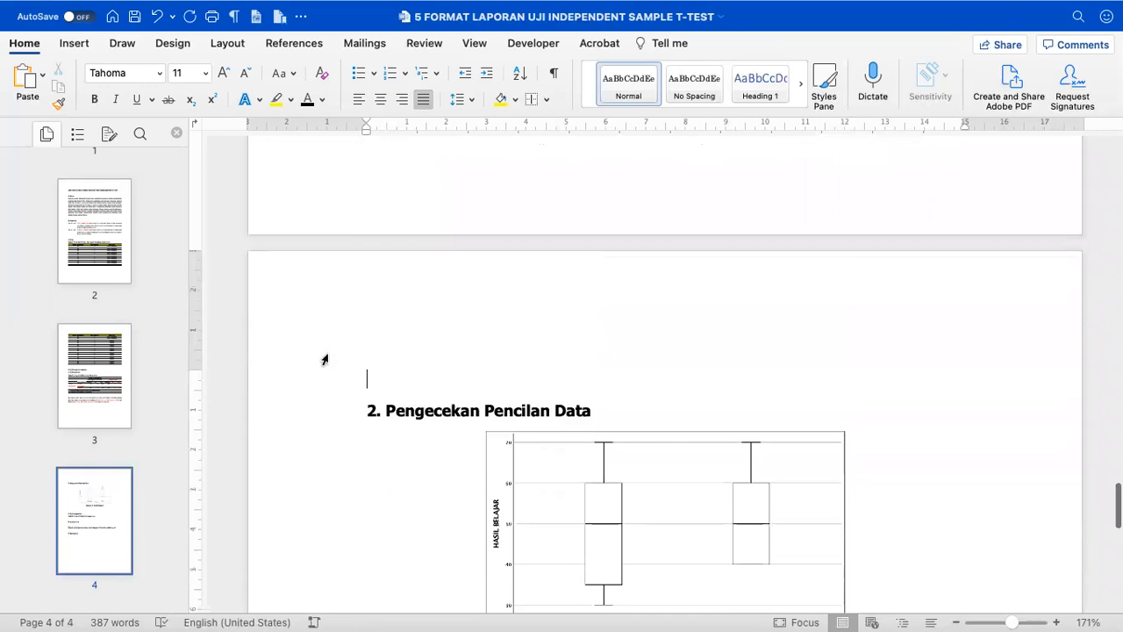
key(BackSpace)
Insert an empty line between the heading "2. Pengecekan Pencilan Data" and the boxplot.
click(314, 345)
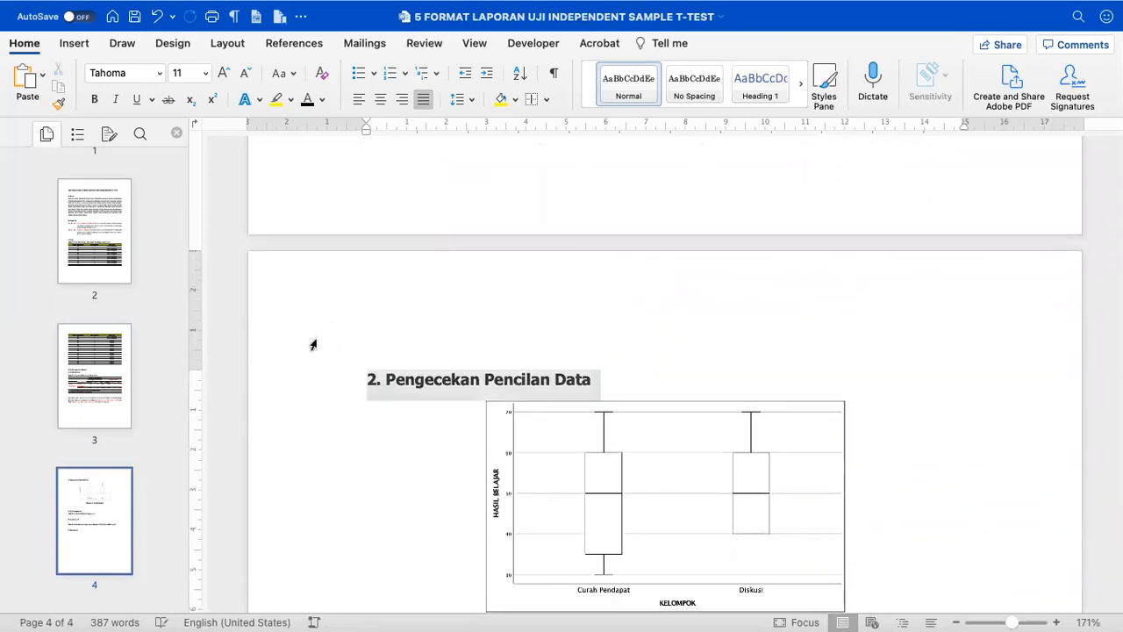
click(397, 341)
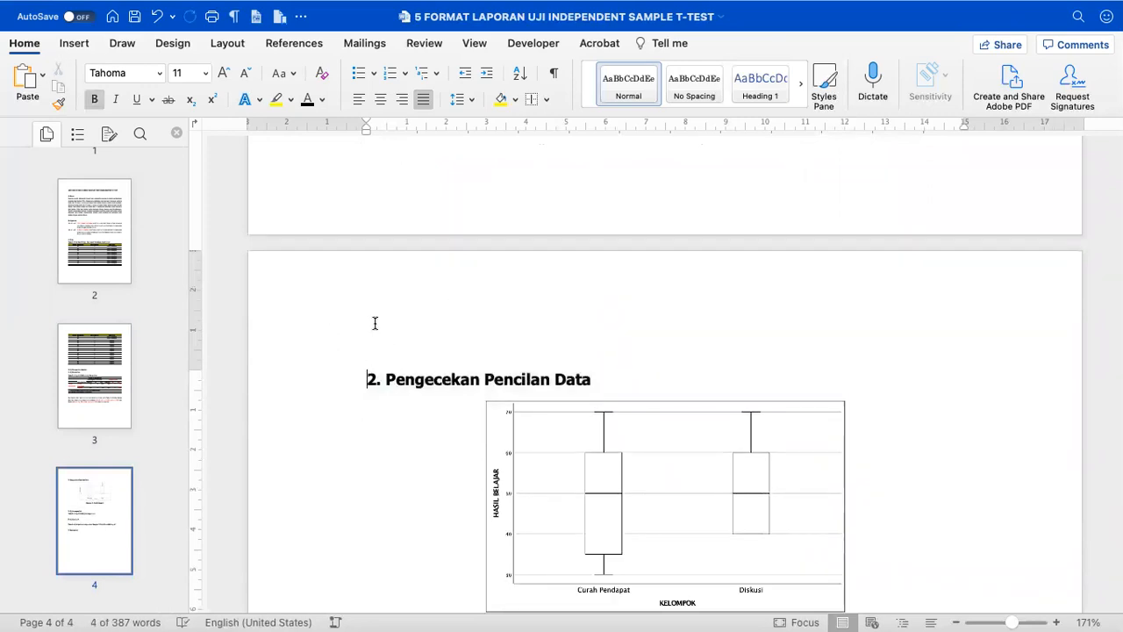
click(347, 348)
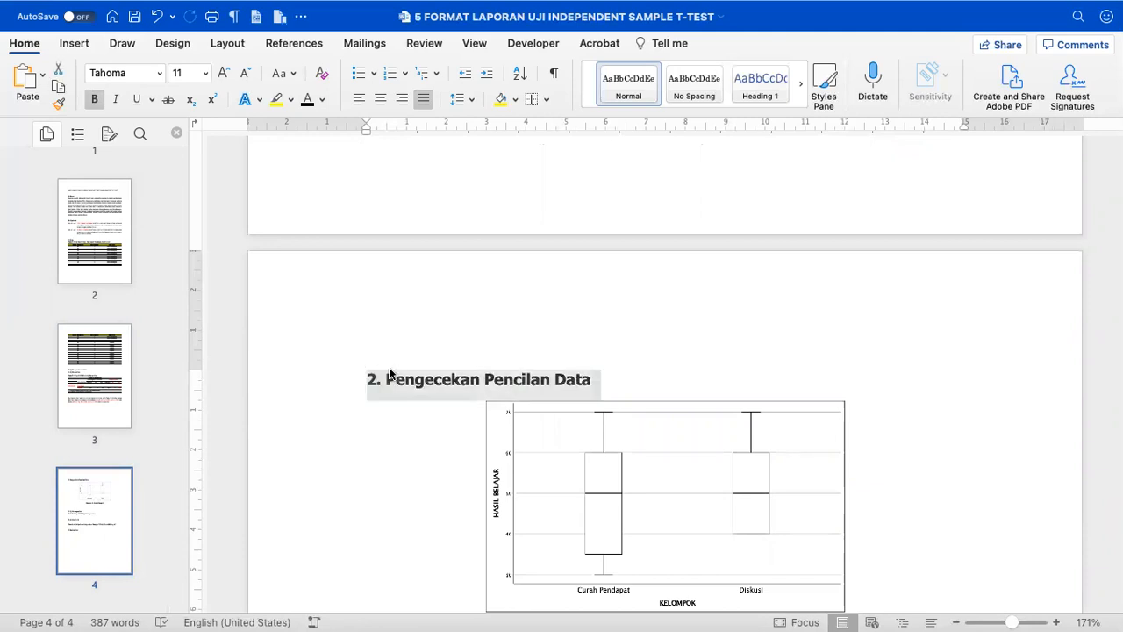
scroll(392, 362, down, 1)
scroll(393, 364, down, 3)
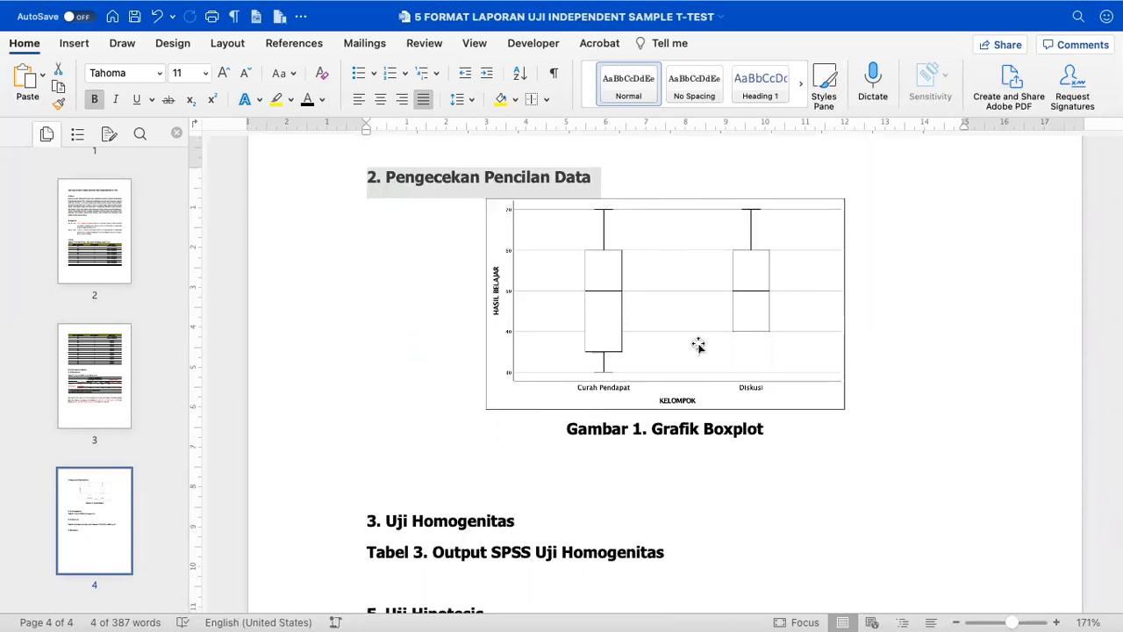
click(603, 180)
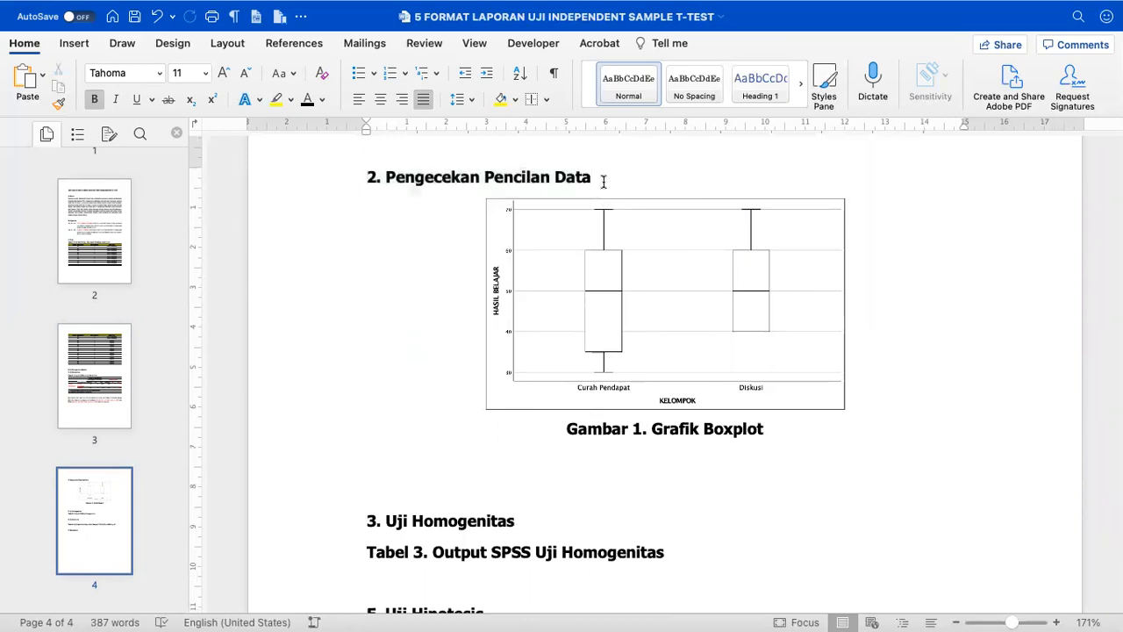
key(Return)
click(570, 479)
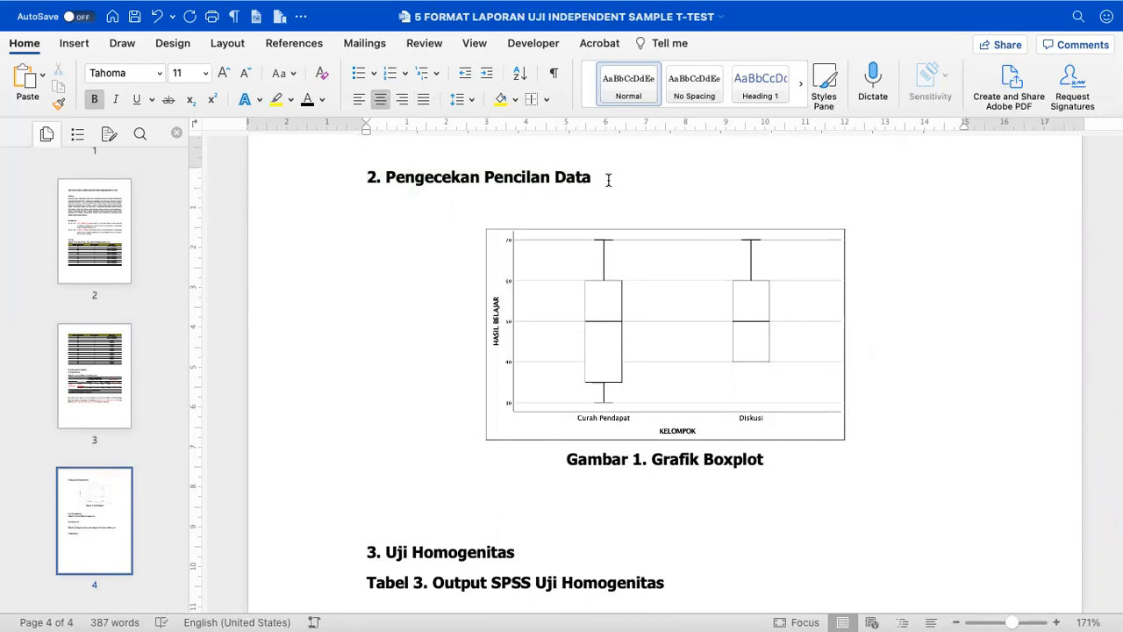
Begin the interpretation below the outlier heading in non-bold text with "Berdasarkan hasil pengecekan terhadap grafik Boxplot (Gambar 1)".
click(526, 206)
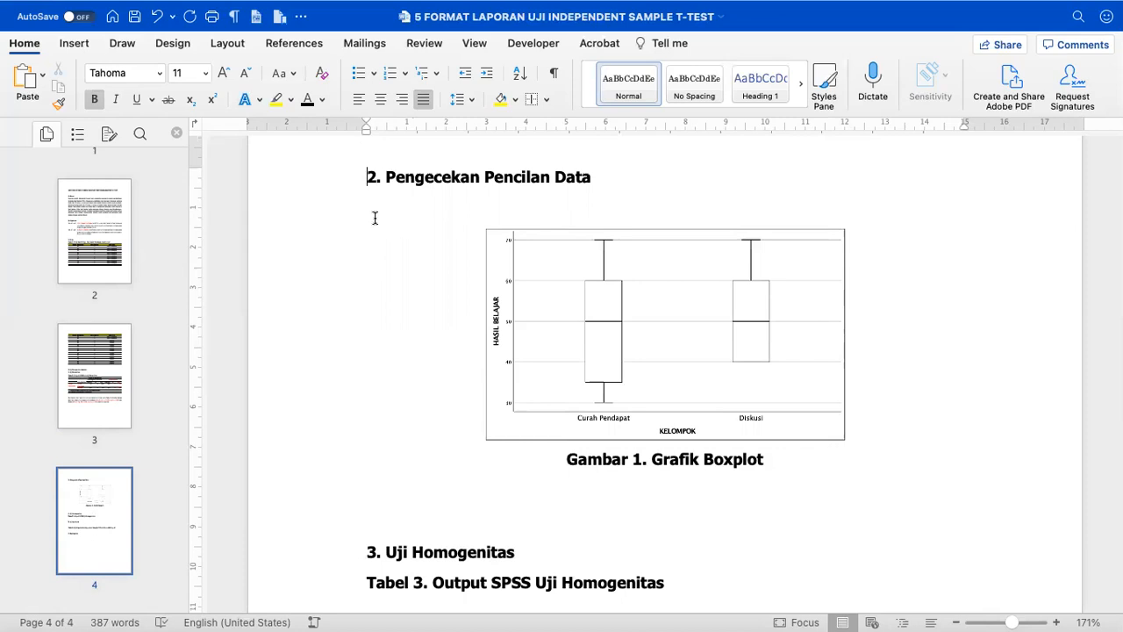
text(Ber)
key(BackSpace)
key(BackSpace)
key(BackSpace)
click(97, 101)
text(Berdasarkan hasil pengecekan terhadap grafik Boxplot)
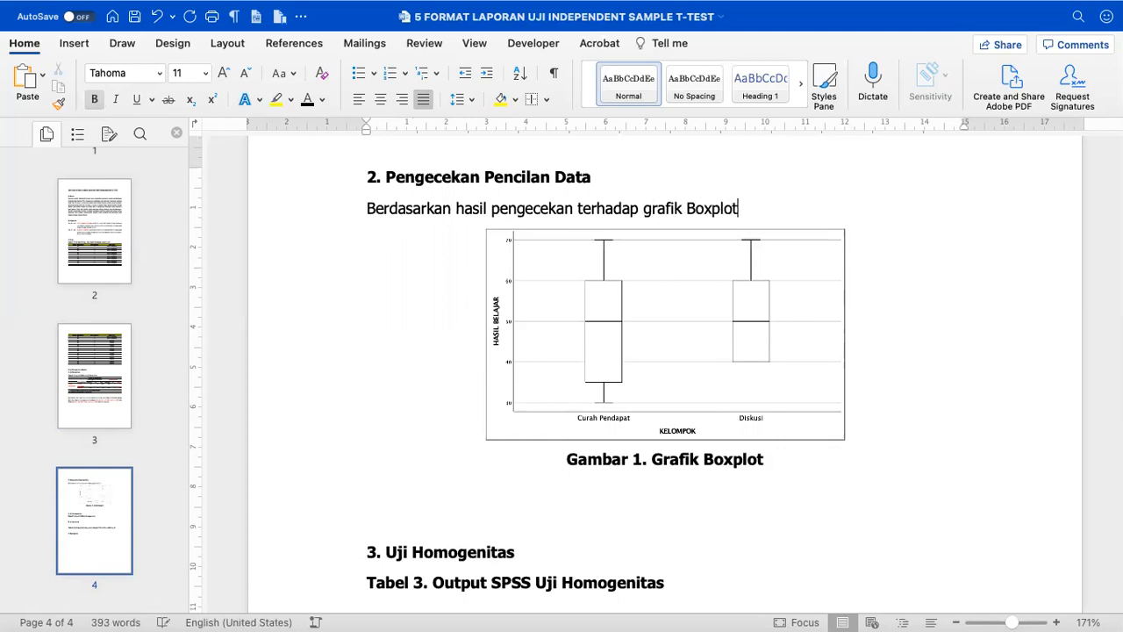
text( (Gambar 1))
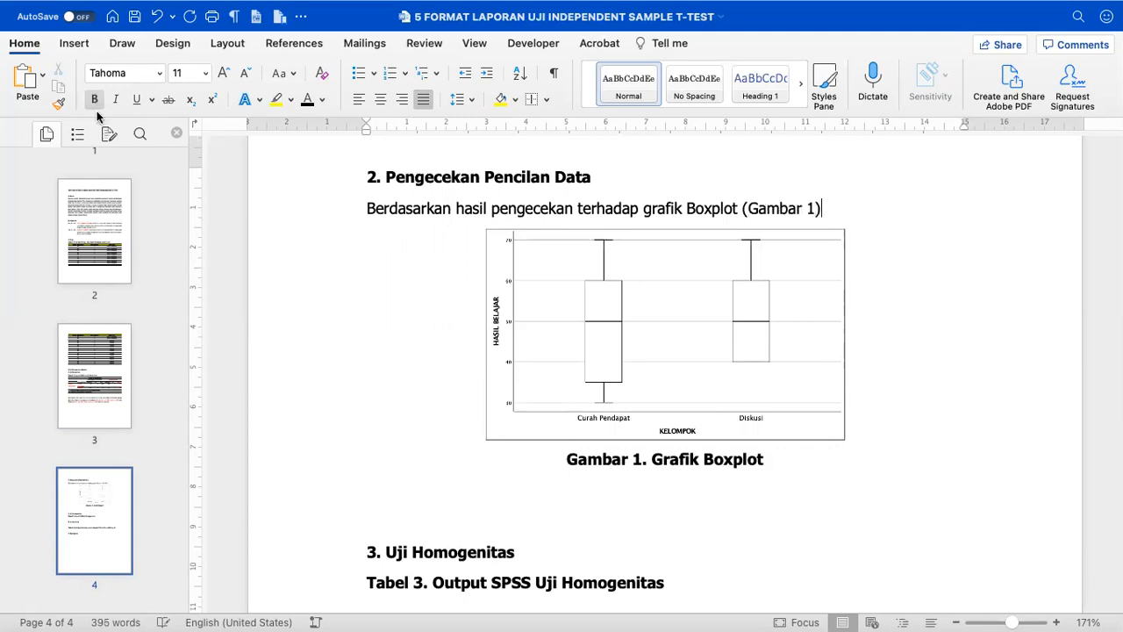
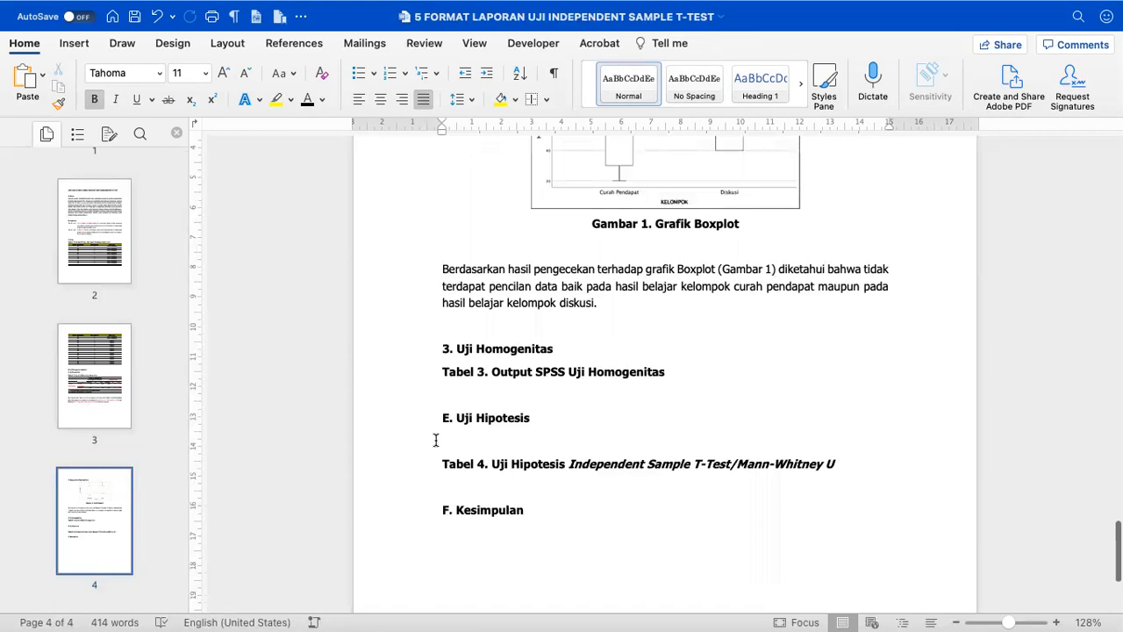
Insert two blank lines below the caption "Tabel 3. Output SPSS Uji Homogenitas".
scroll(435, 440, up, 2)
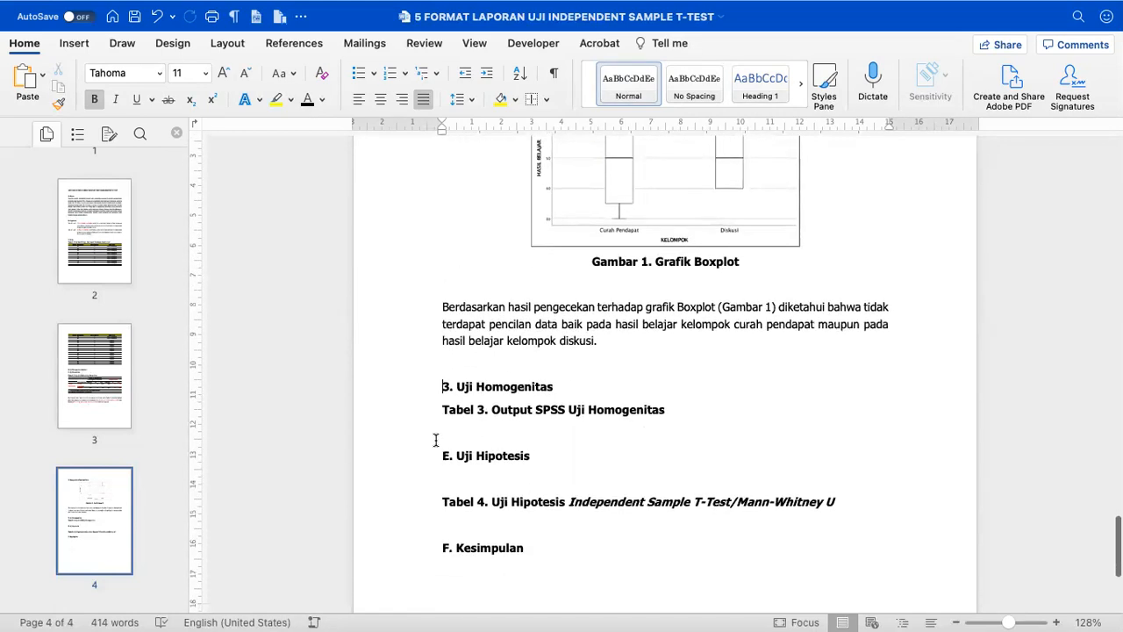
scroll(436, 440, up, 2)
scroll(435, 440, down, 2)
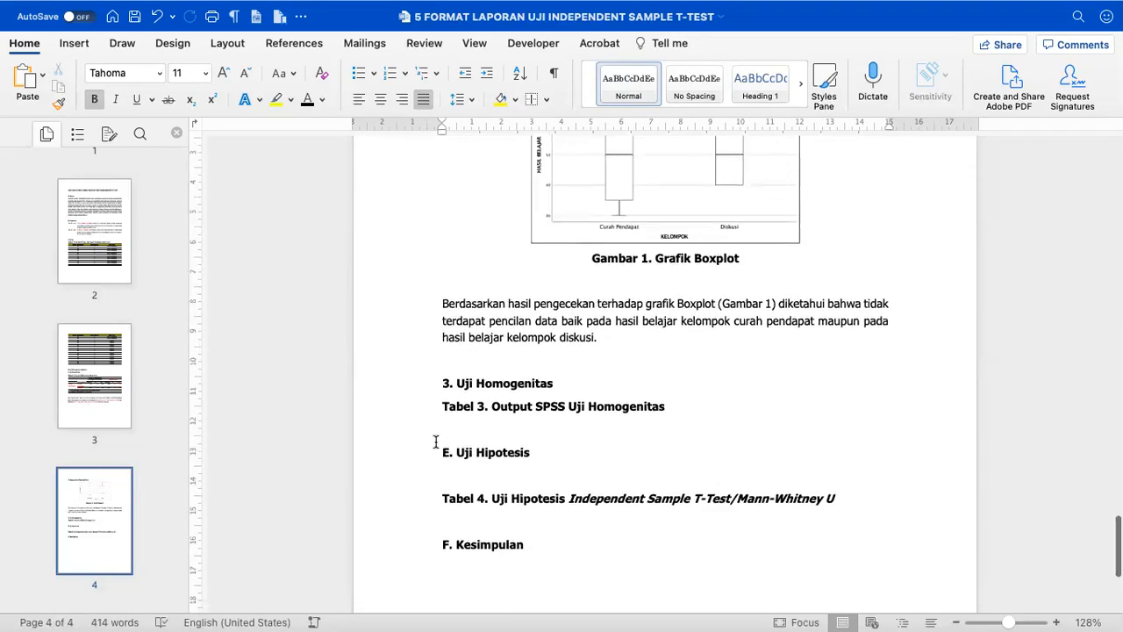
click(680, 402)
key(Return)
key(Return)
key(Up)
key(Up)
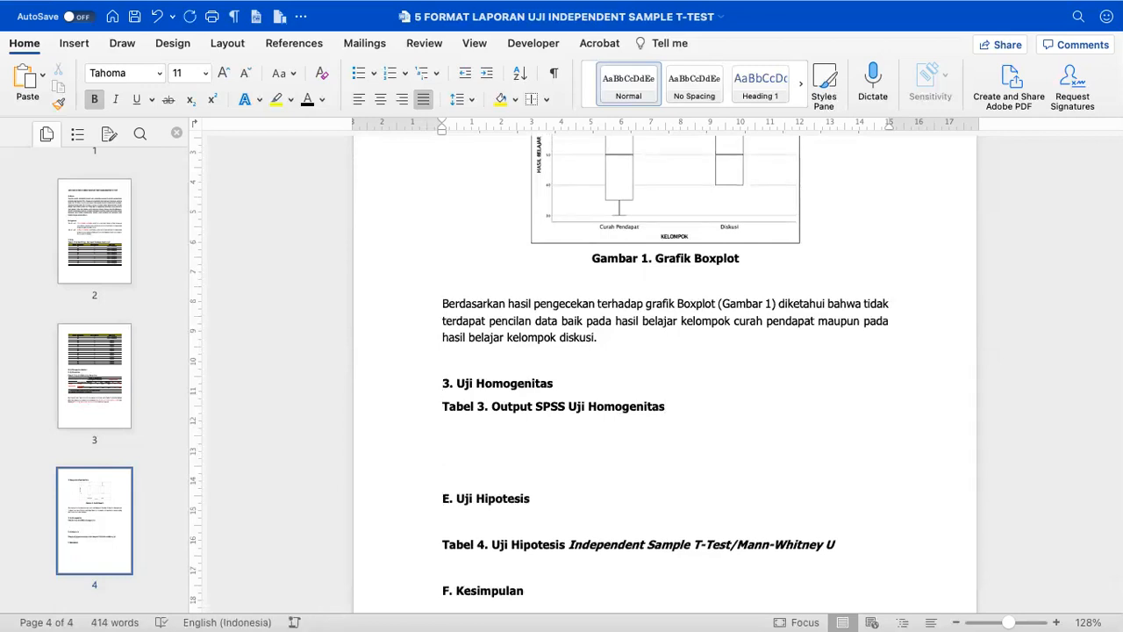
Switch to the SPSS output viewer and save the output on the Desktop as "Output Uji Independent Sample T Test Tugas Proyek".
key(ctrl+Left)
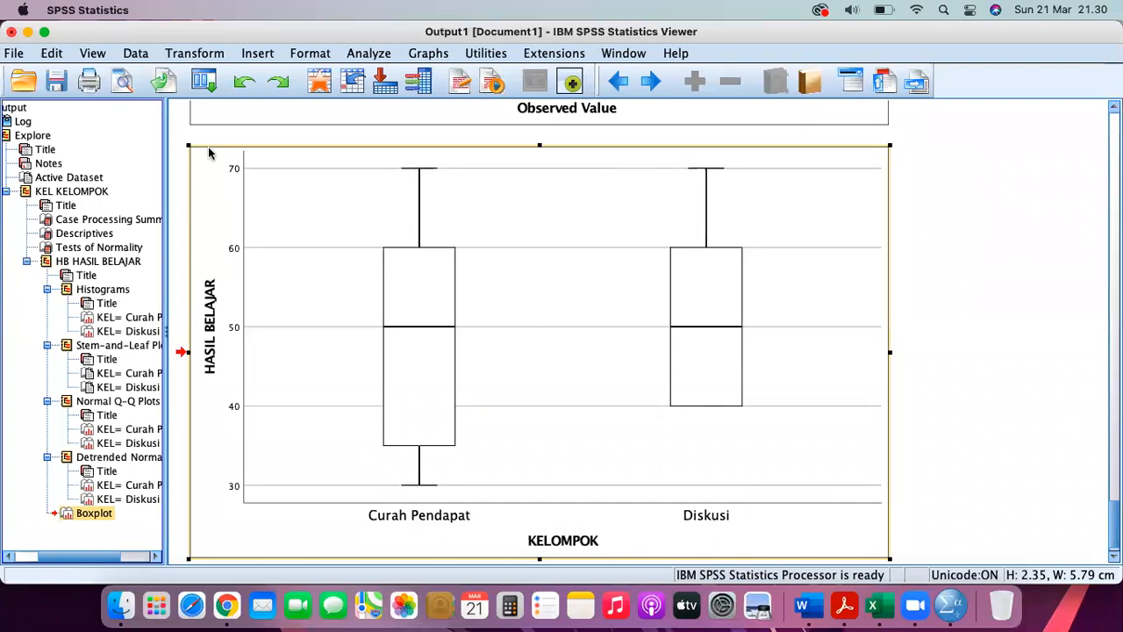
click(55, 82)
text(Output)
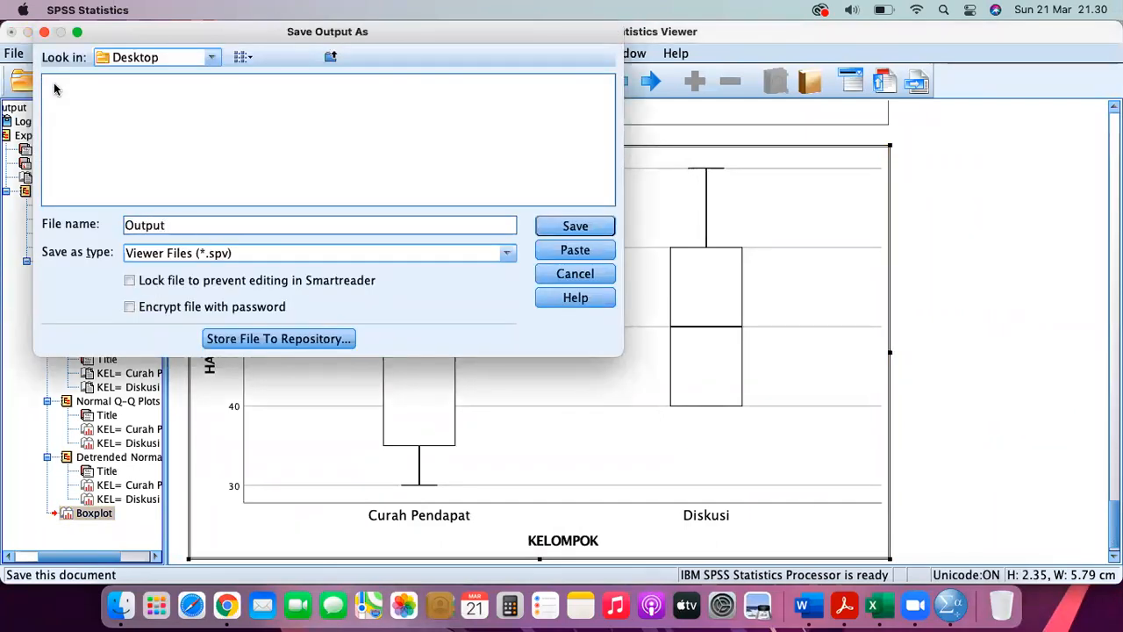
text( Uji Indeependent Sample T Test Tugas Proyek)
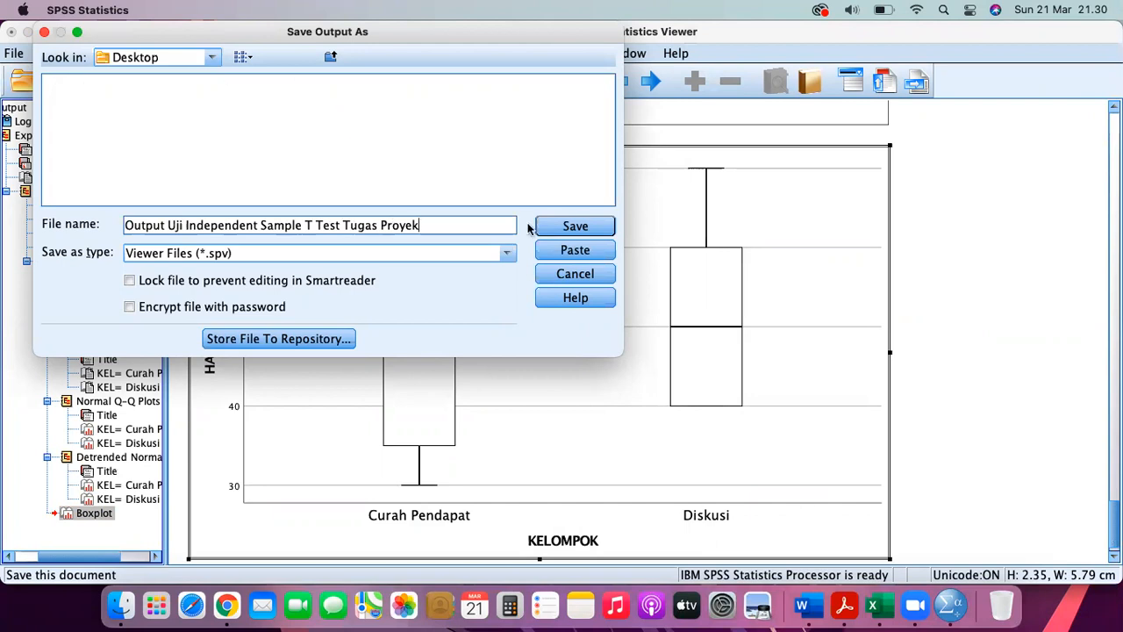
click(574, 229)
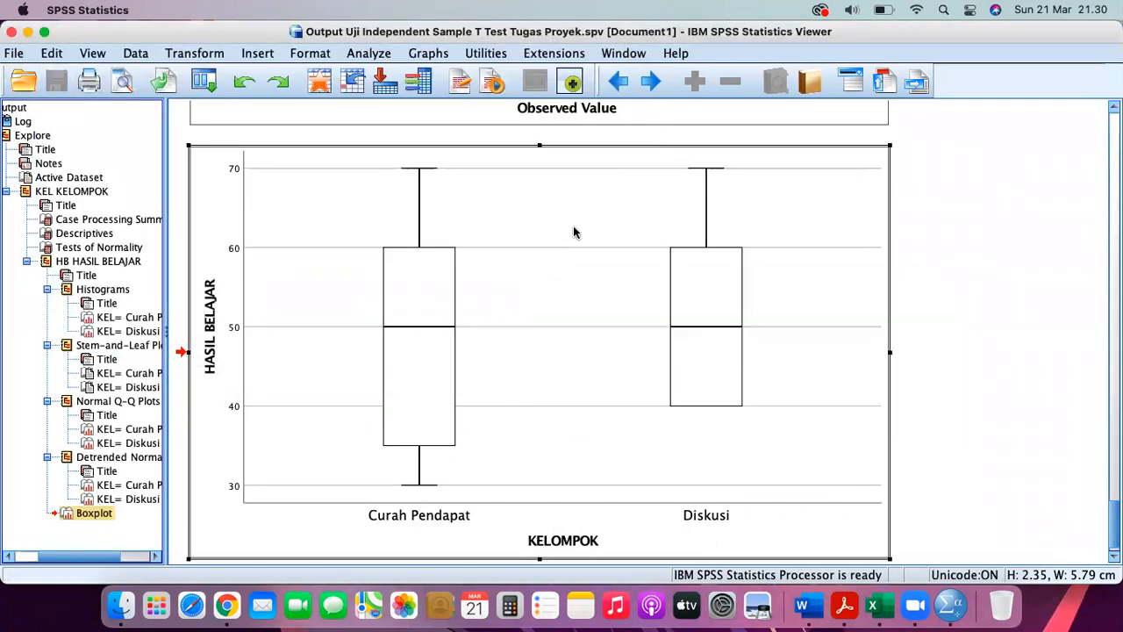
Switch to the SPSS data editor and set up an Independent-Samples T Test with HB as test variable and KEL as grouping variable.
click(624, 53)
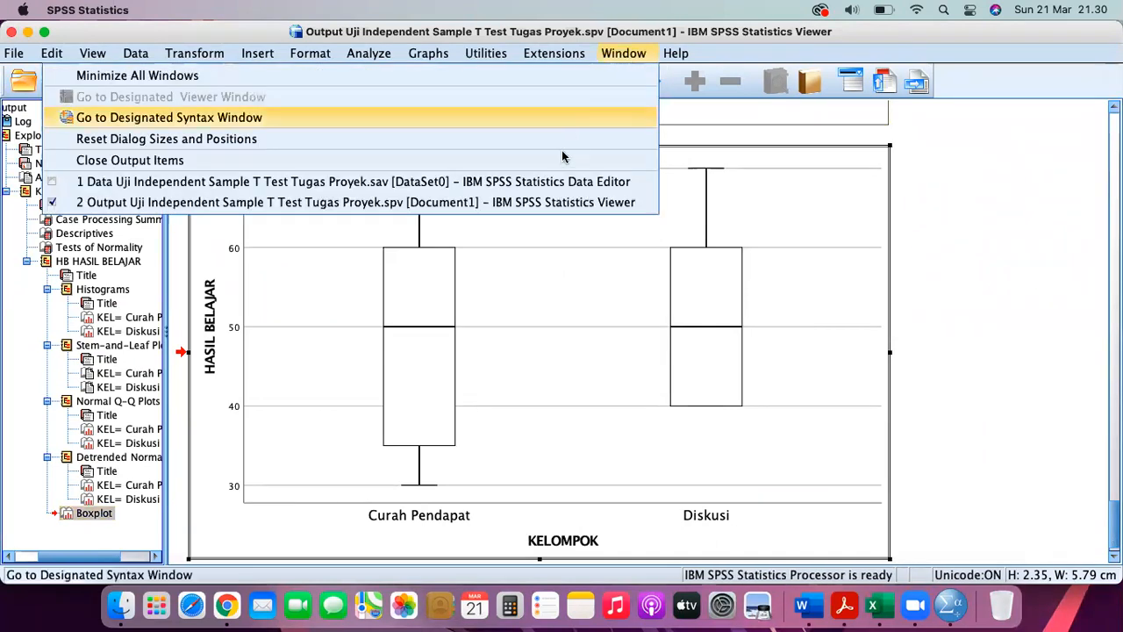
click(544, 182)
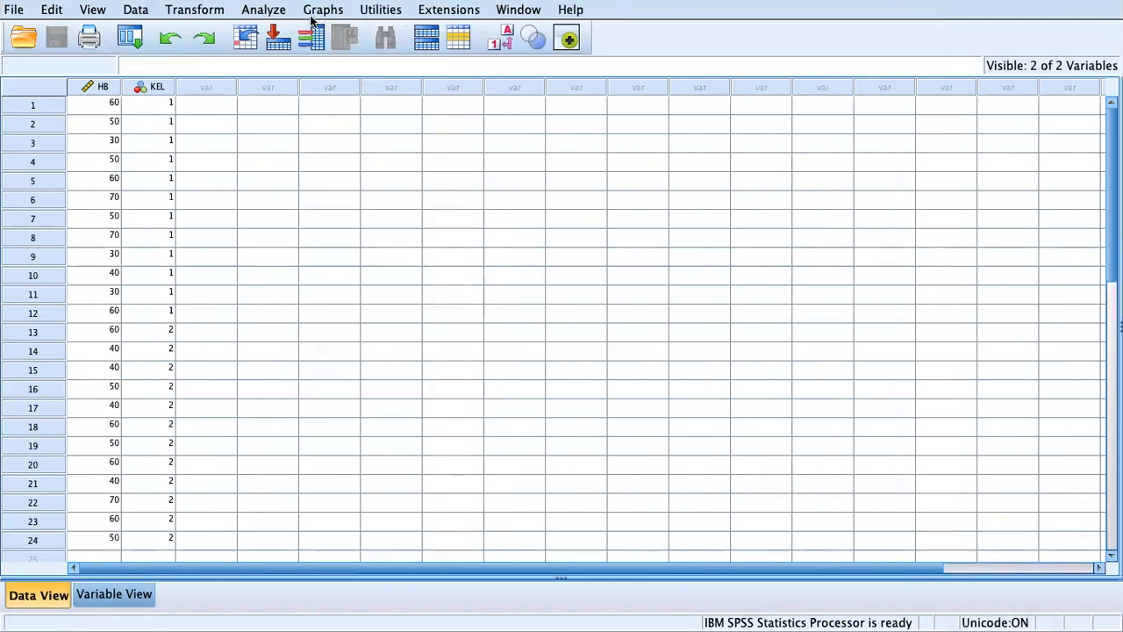
click(269, 11)
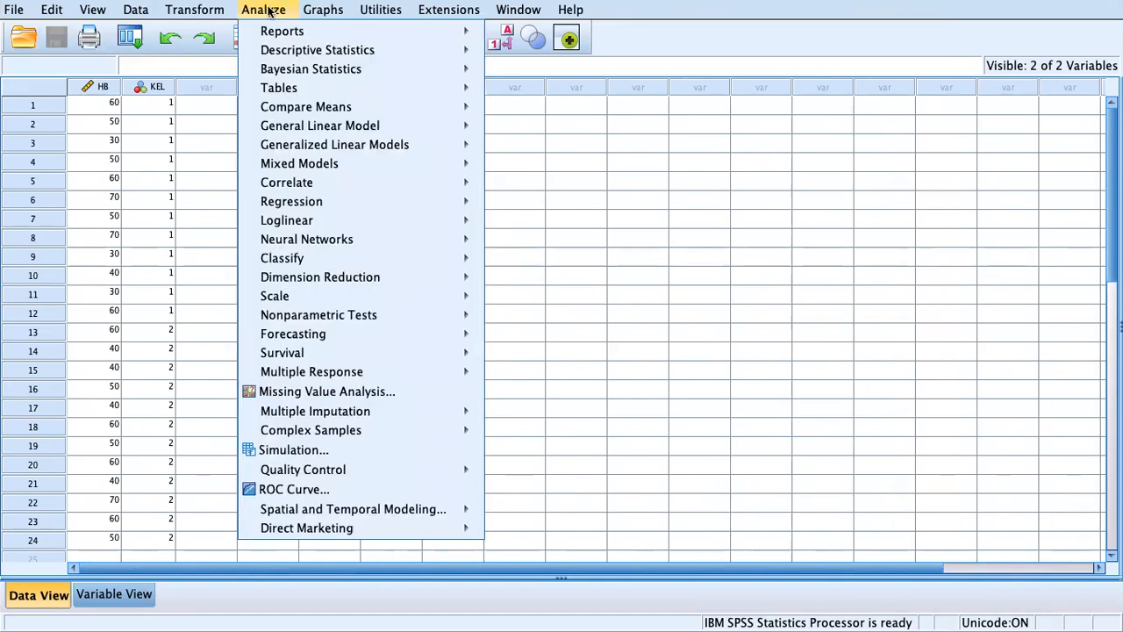
mouse_move(325, 108)
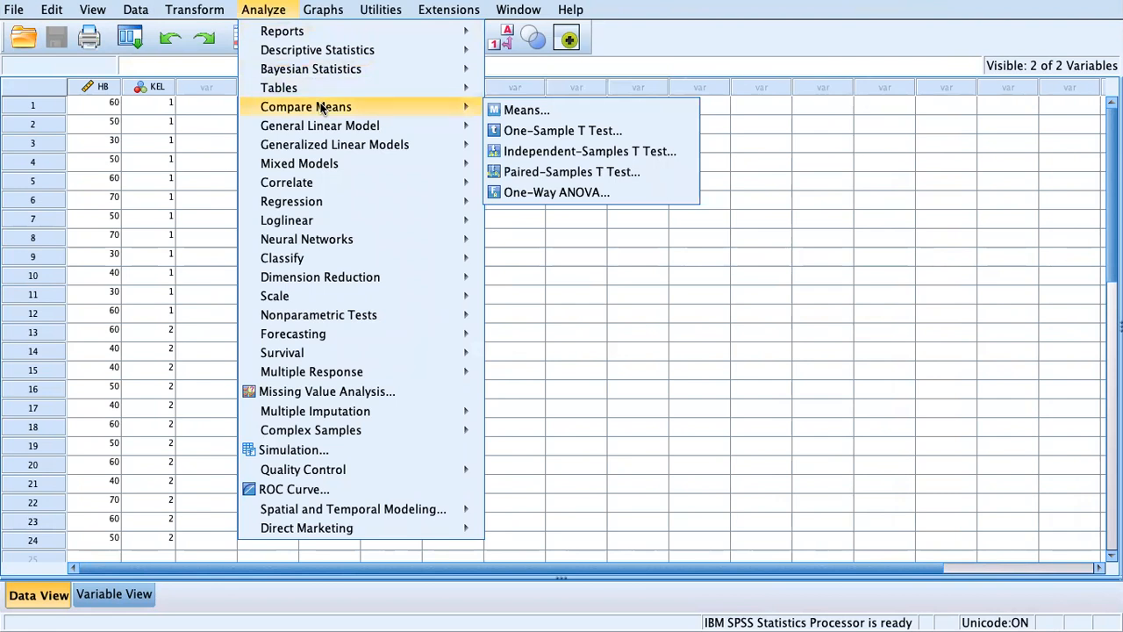
click(580, 153)
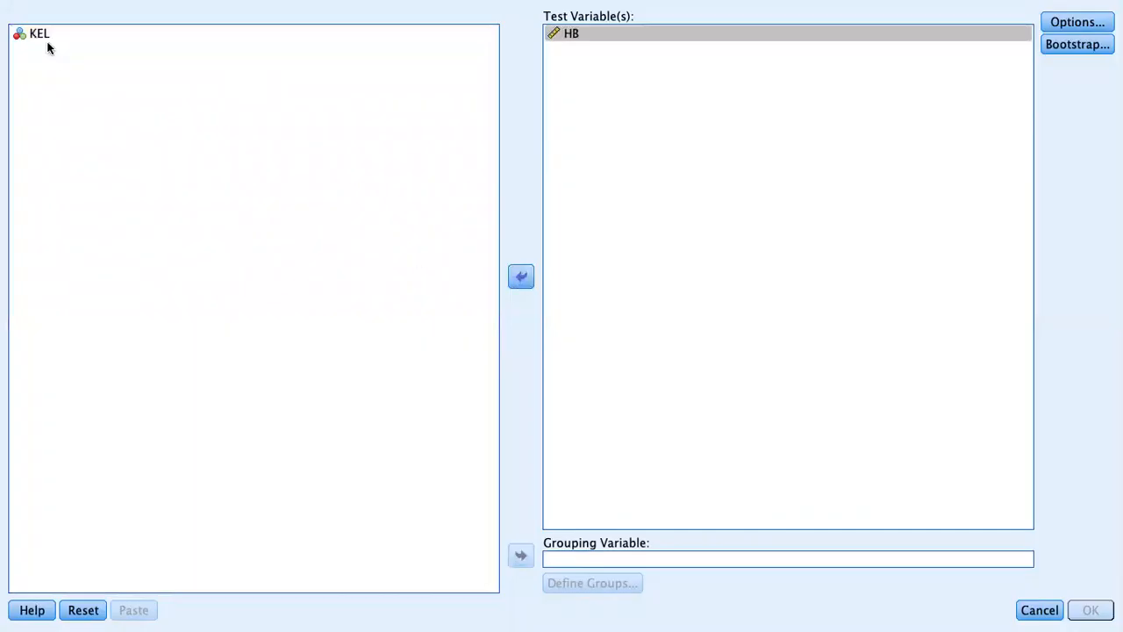
click(40, 34)
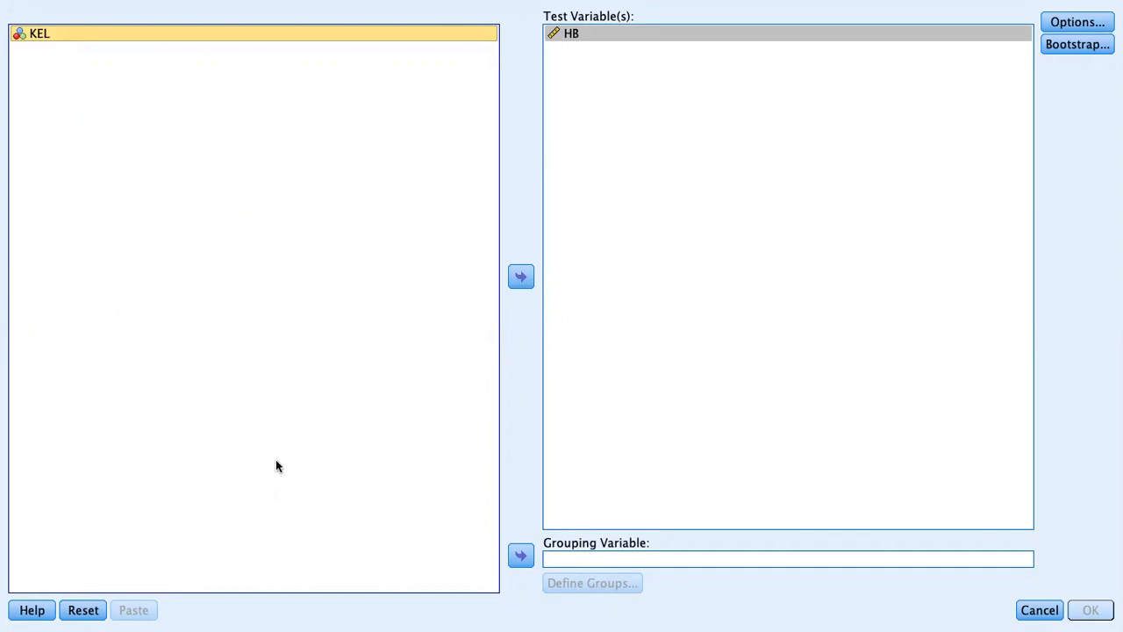
click(521, 556)
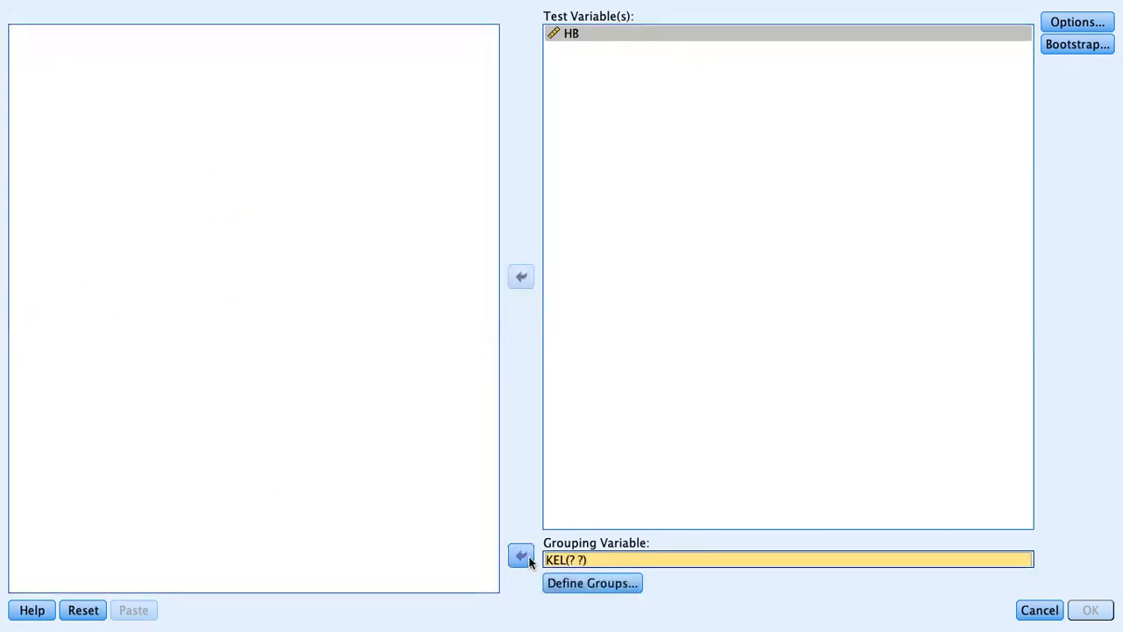
Define the groups of the grouping variable KEL with the specified values 1 and 2.
click(579, 584)
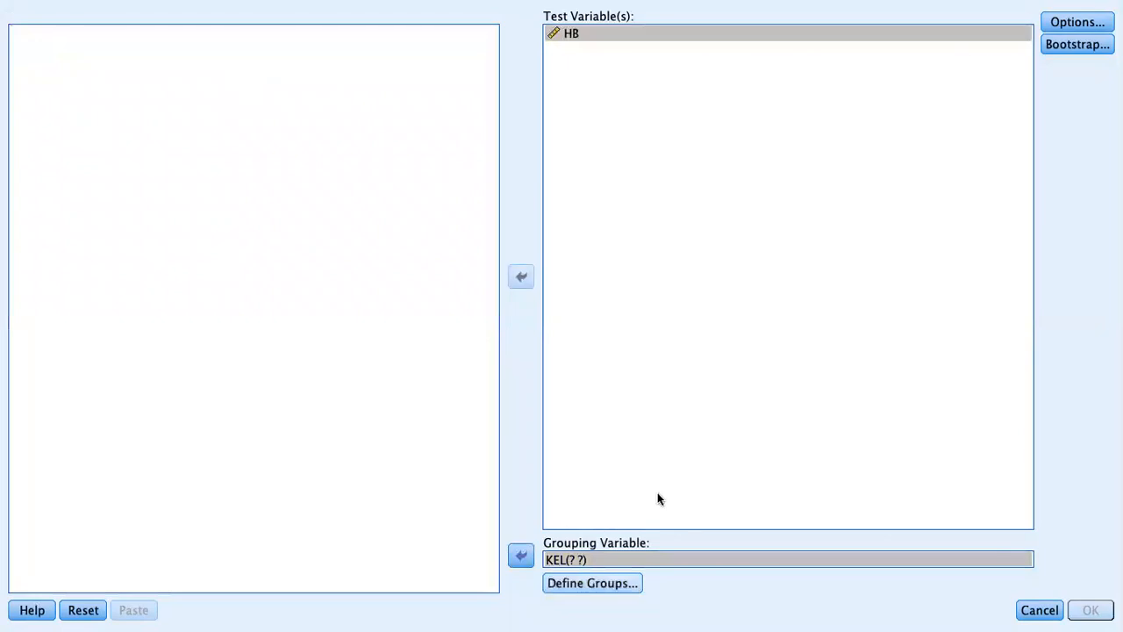
click(615, 583)
click(460, 180)
text(1)
click(452, 205)
text(2)
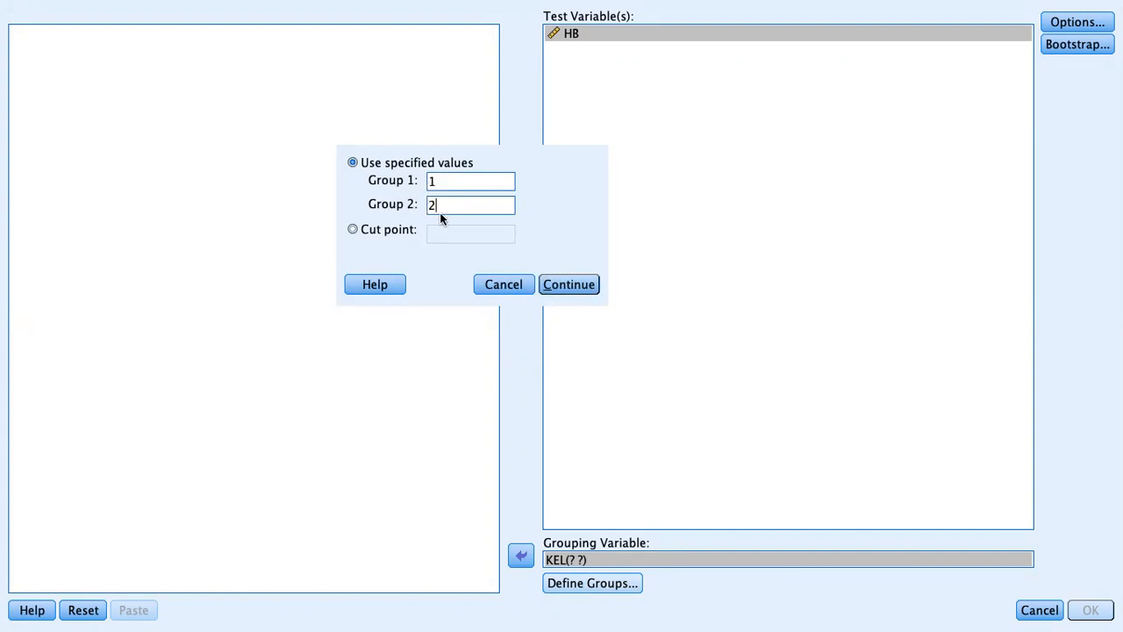
click(568, 286)
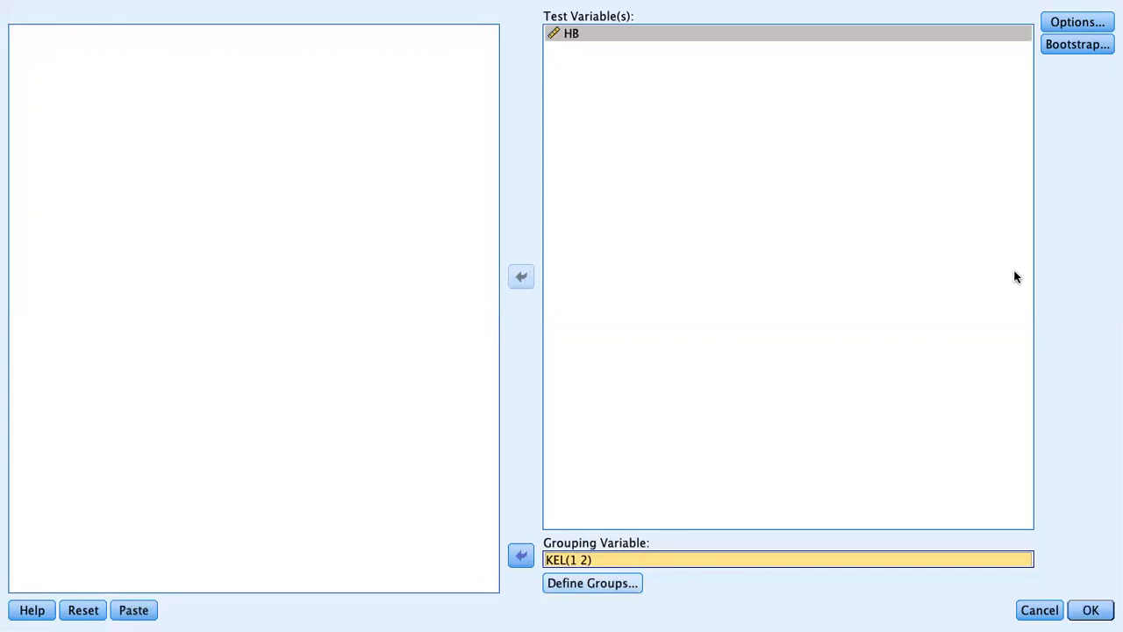
Accept the 95% confidence interval and analysis-by-analysis exclusion in the test options, and run the independent-samples t-test.
click(1060, 24)
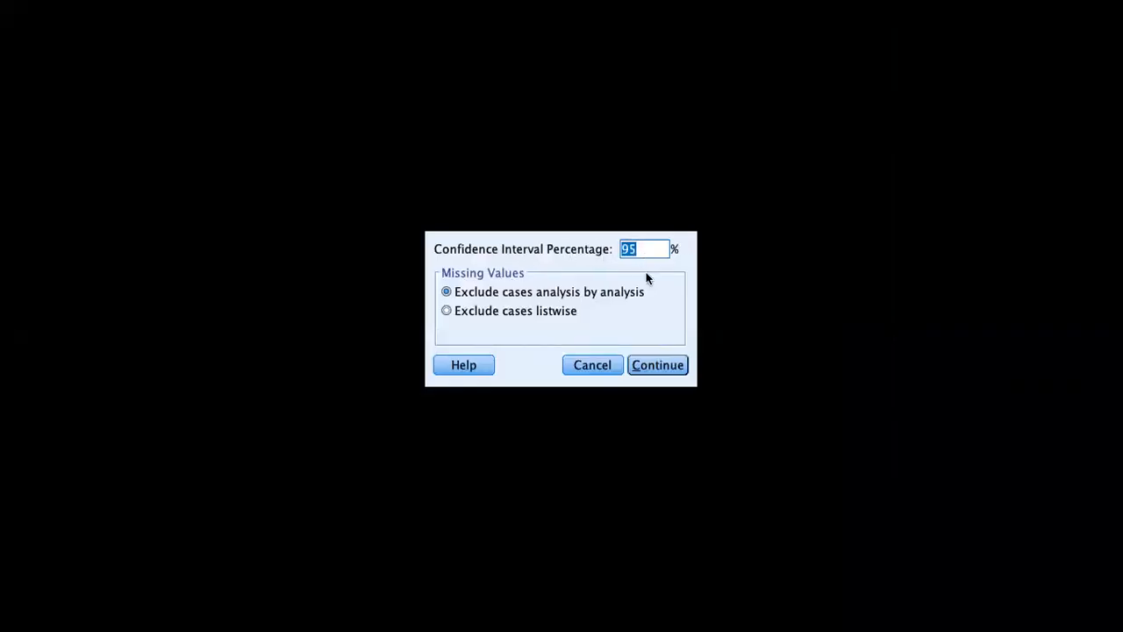
click(663, 363)
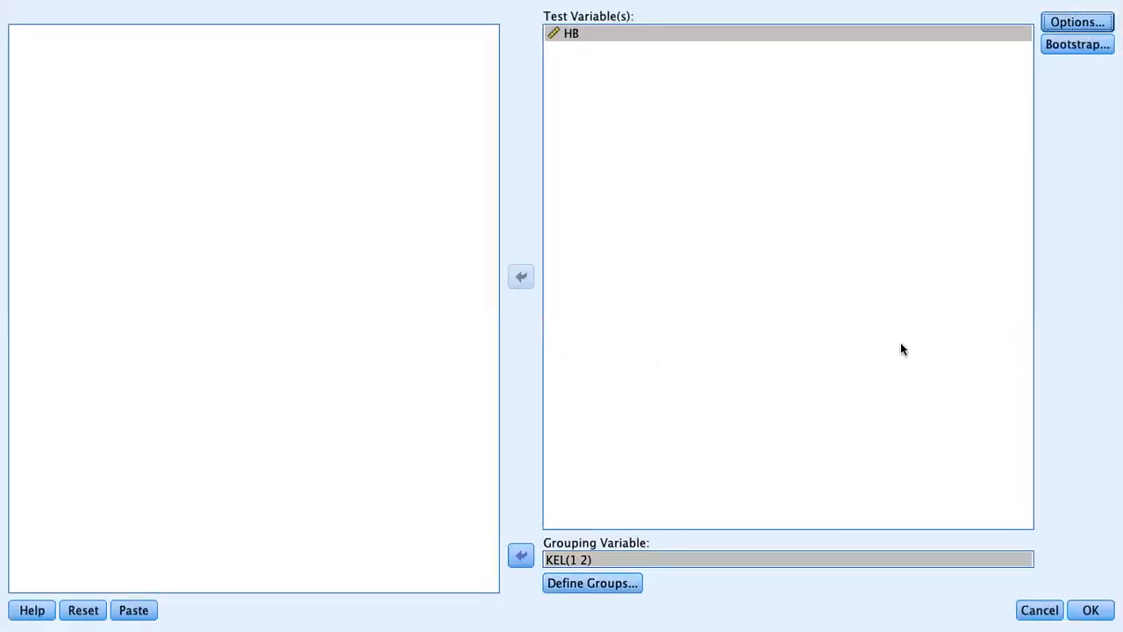
click(1091, 610)
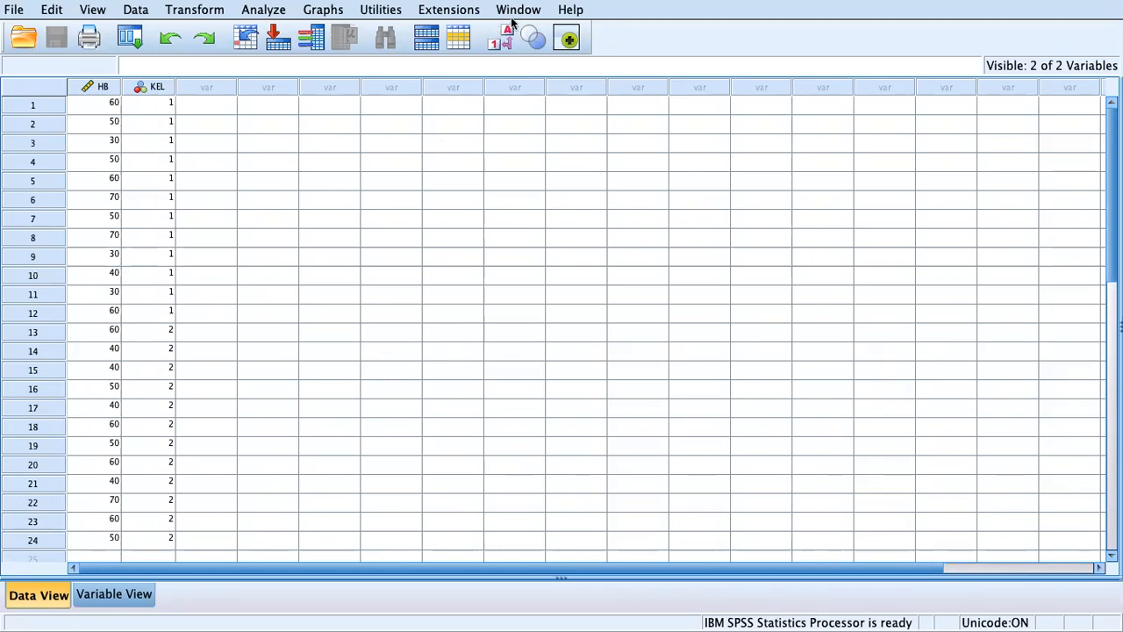
Switch to the SPSS output viewer and go to the Independent Samples Test table under the T-Test results.
click(519, 10)
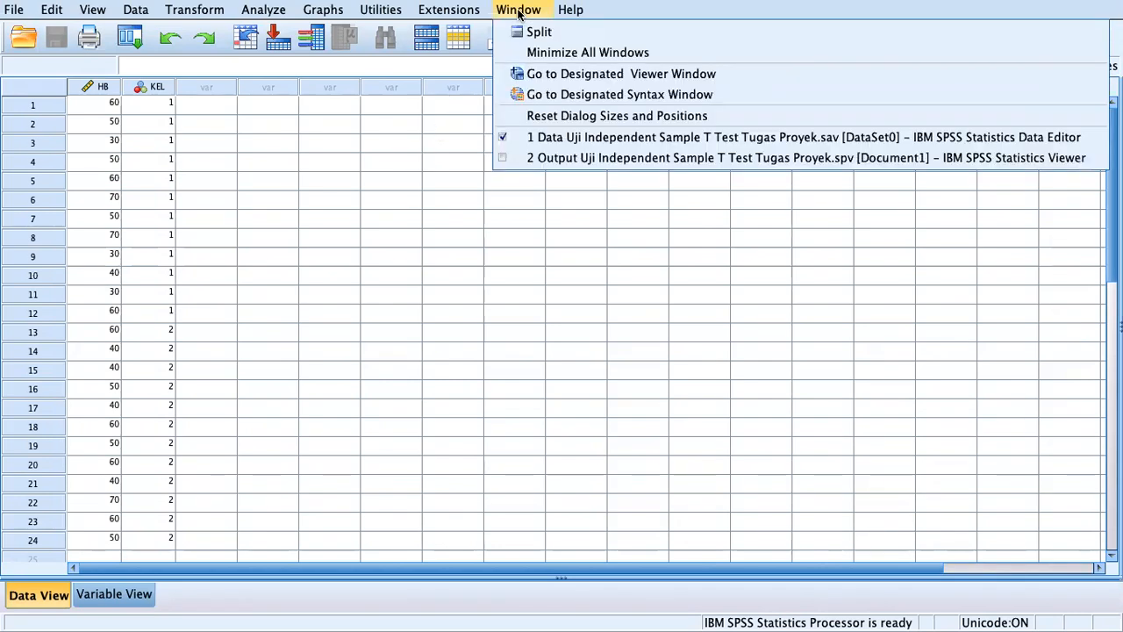
click(557, 159)
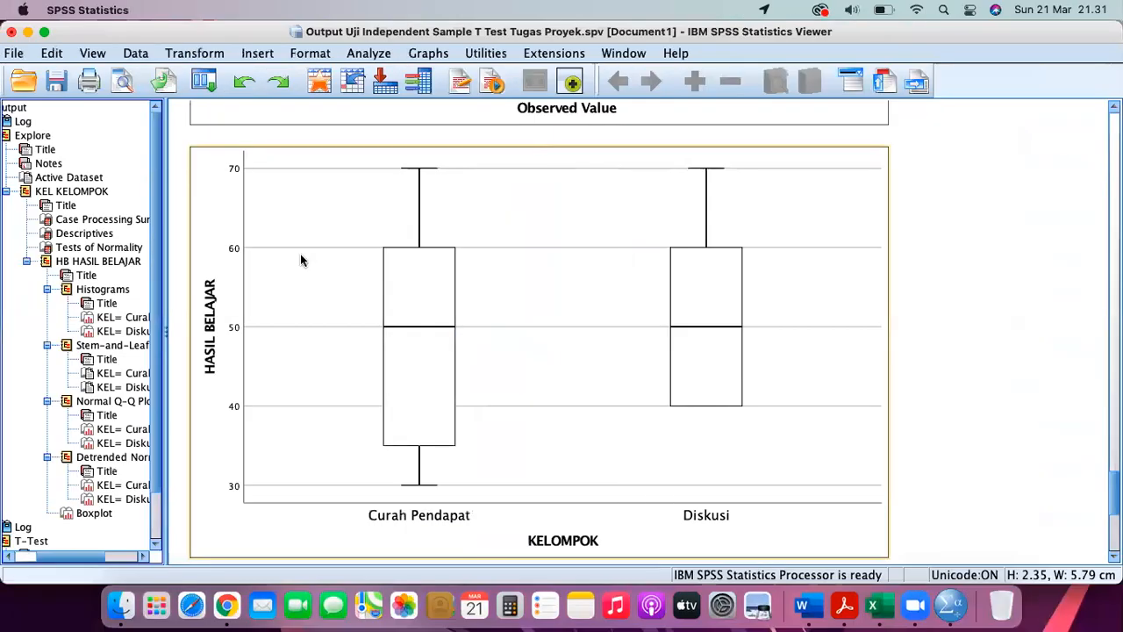
scroll(112, 372, down, 3)
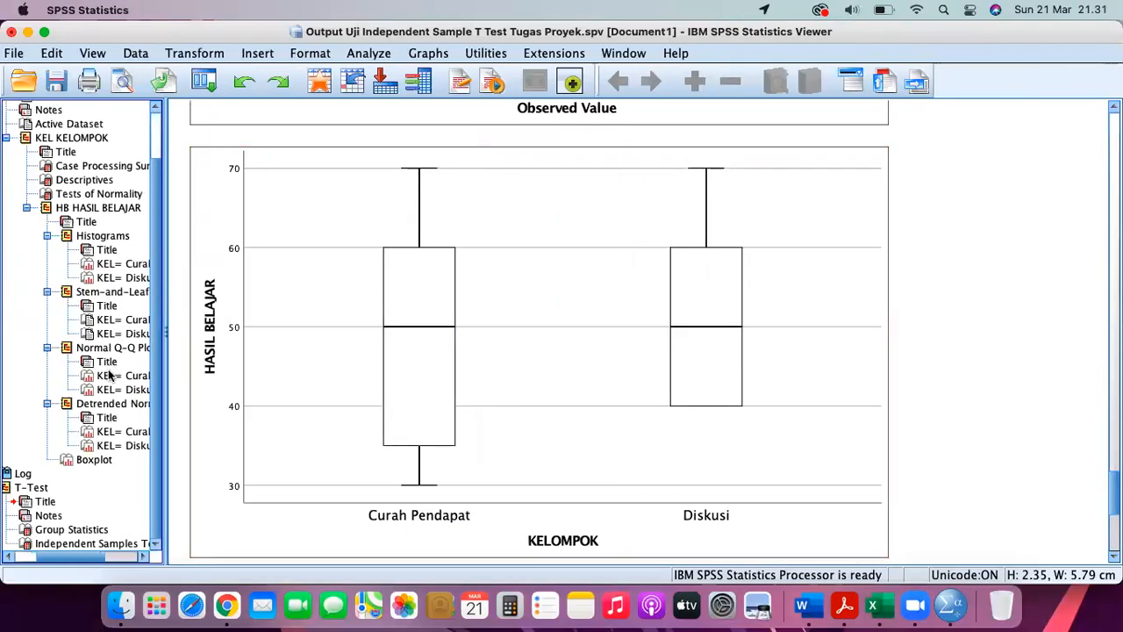
scroll(71, 438, up, 1)
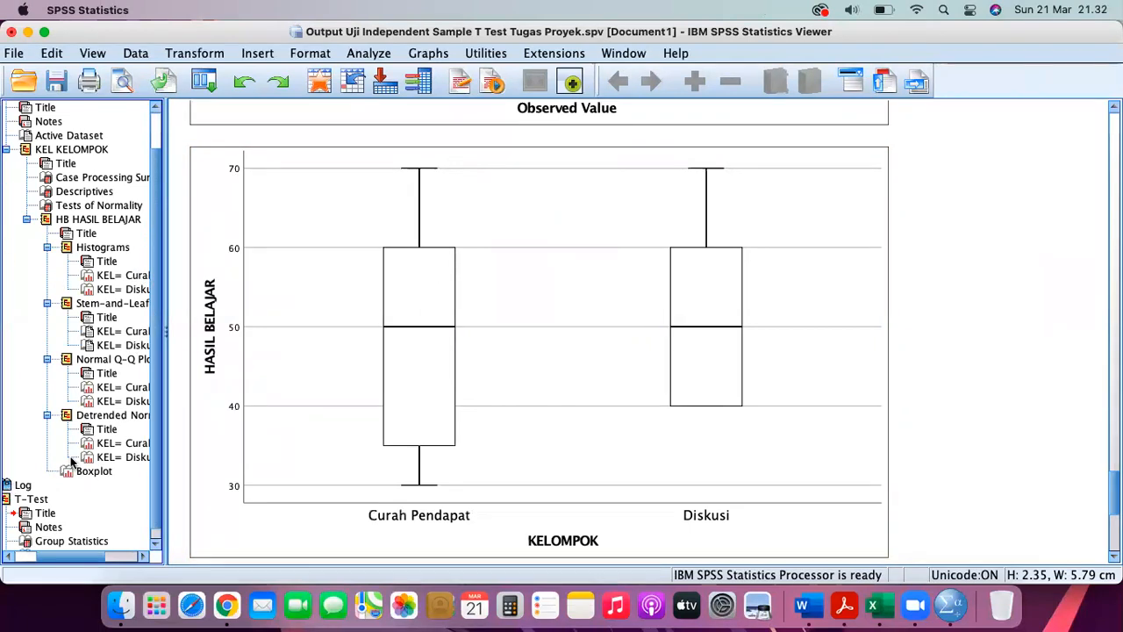
scroll(64, 445, down, 1)
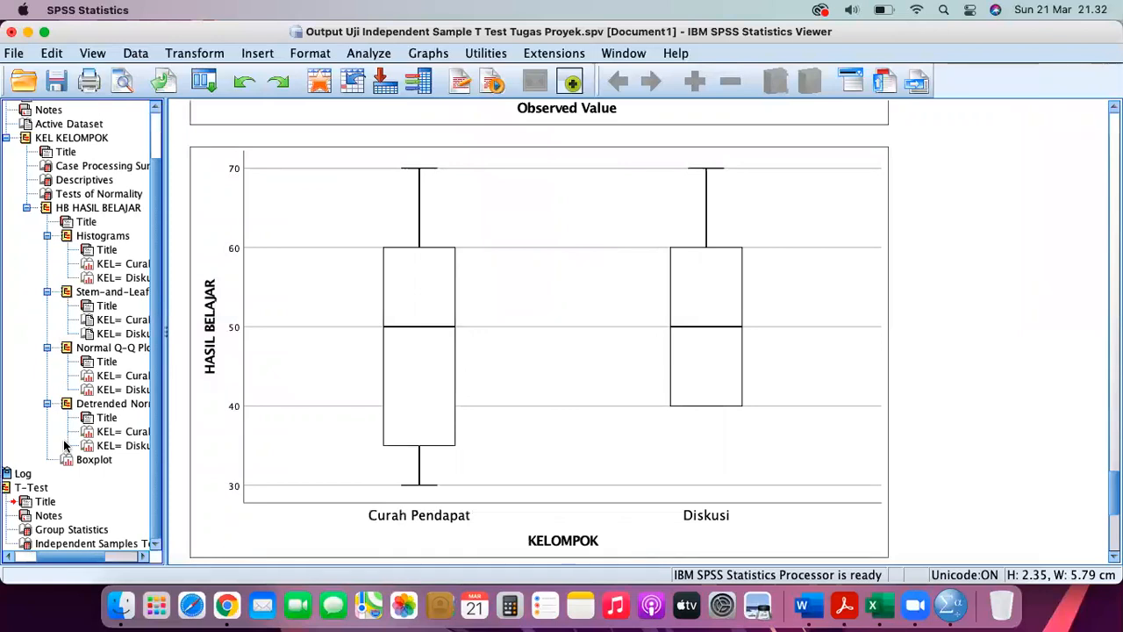
click(57, 543)
scroll(92, 432, up, 2)
scroll(158, 173, down, 1)
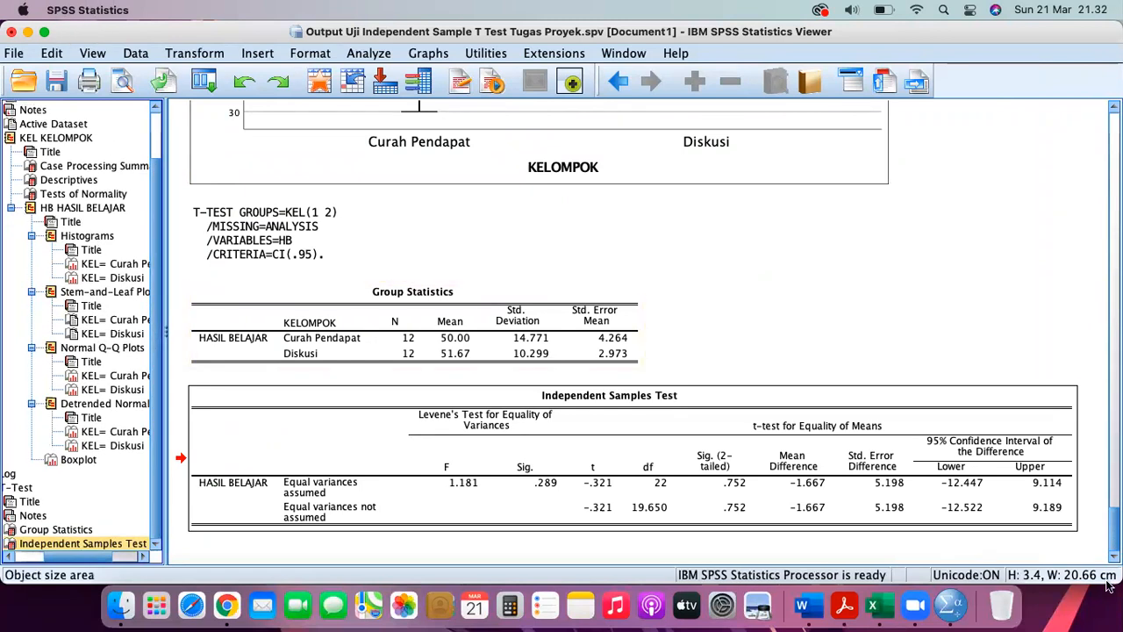
Shrink the output viewer window and copy the Independent Samples Test table.
drag(1120, 582, 937, 520)
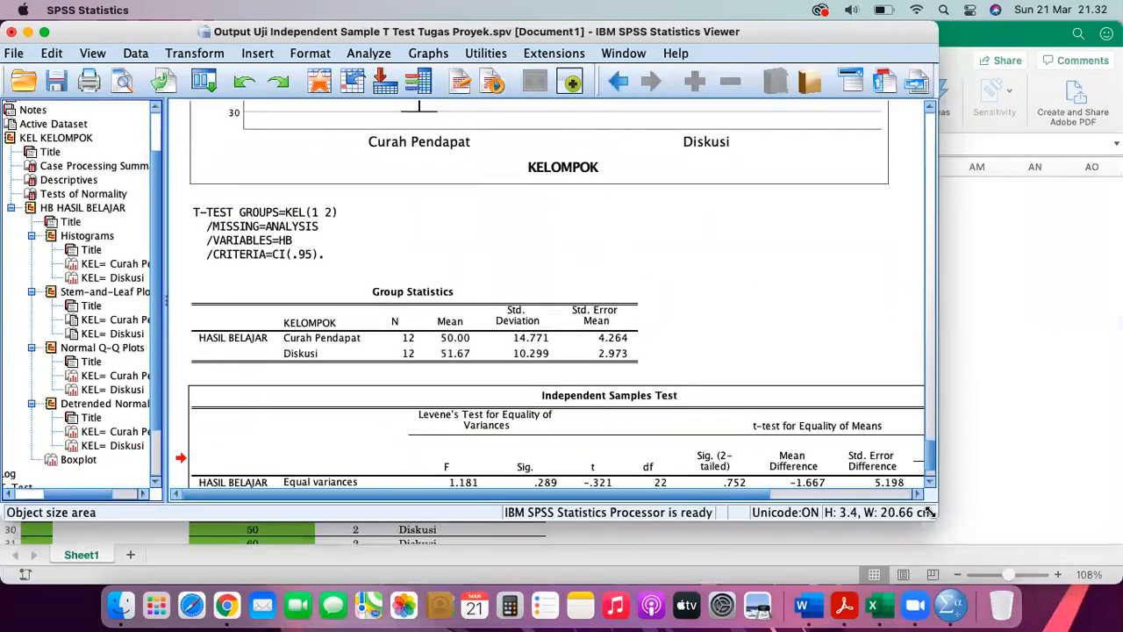
scroll(81, 438, down, 4)
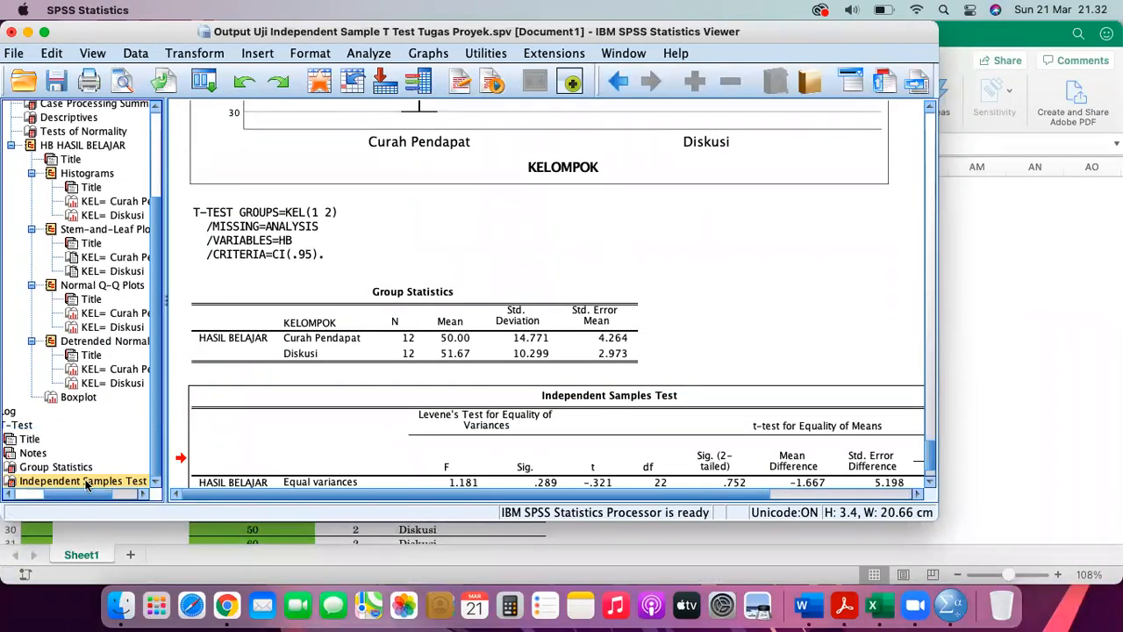
scroll(77, 497, left, 2)
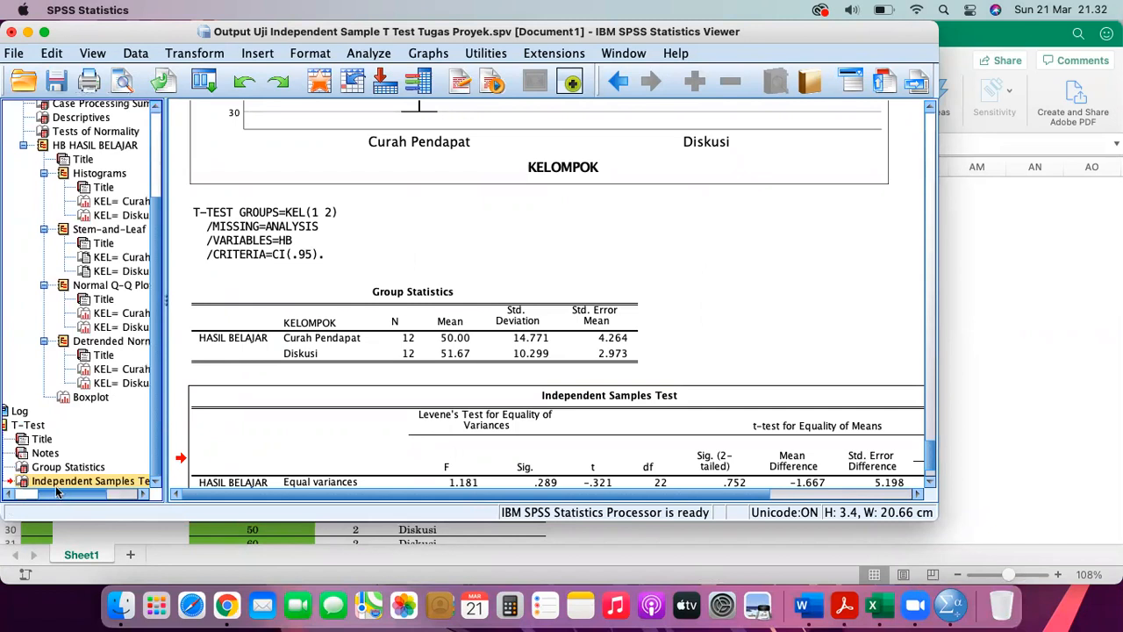
click(52, 483)
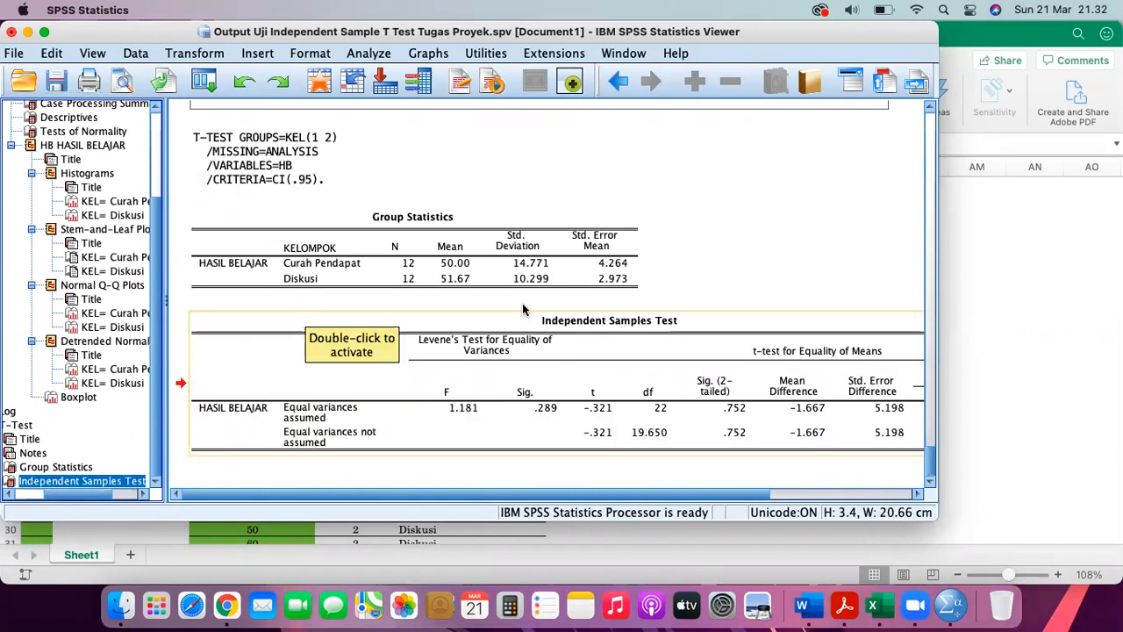
right_click(389, 318)
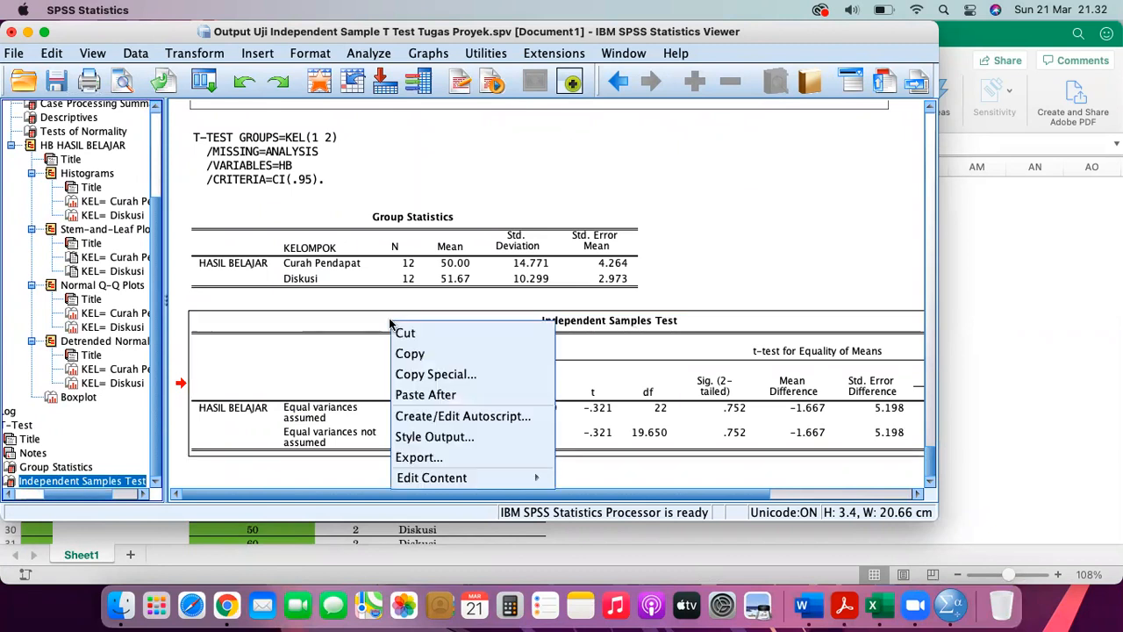
click(403, 347)
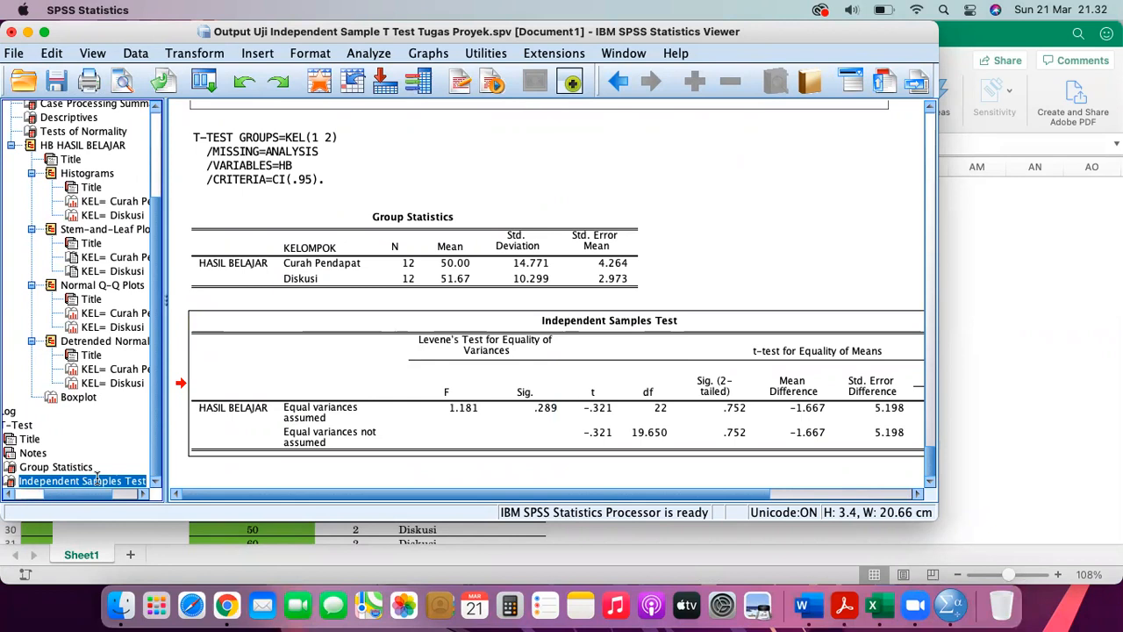
click(34, 483)
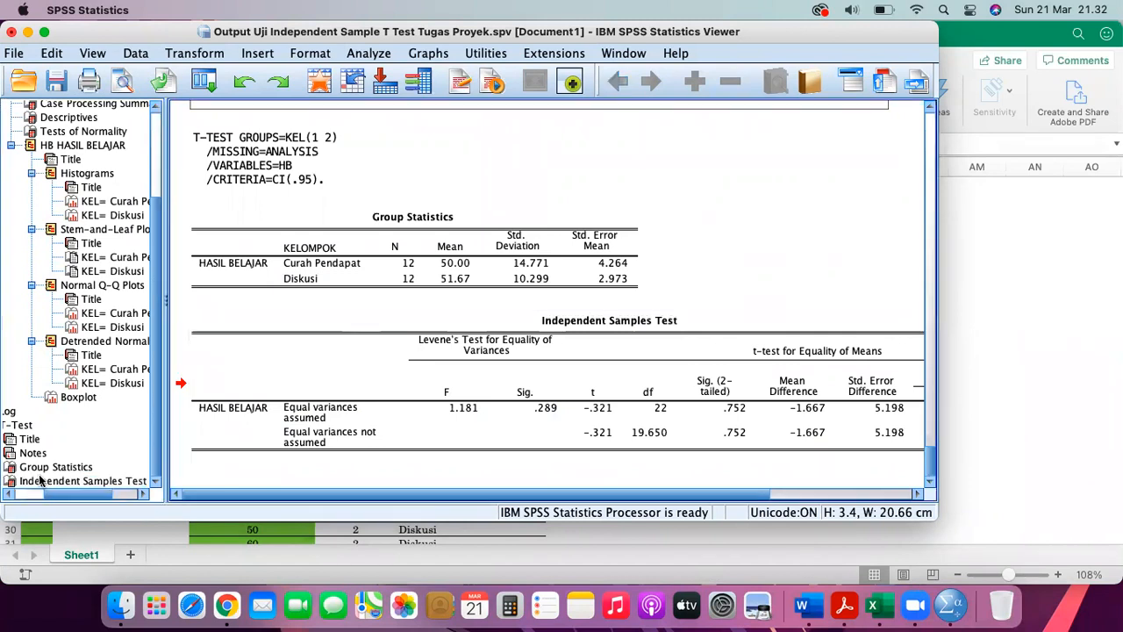
click(32, 482)
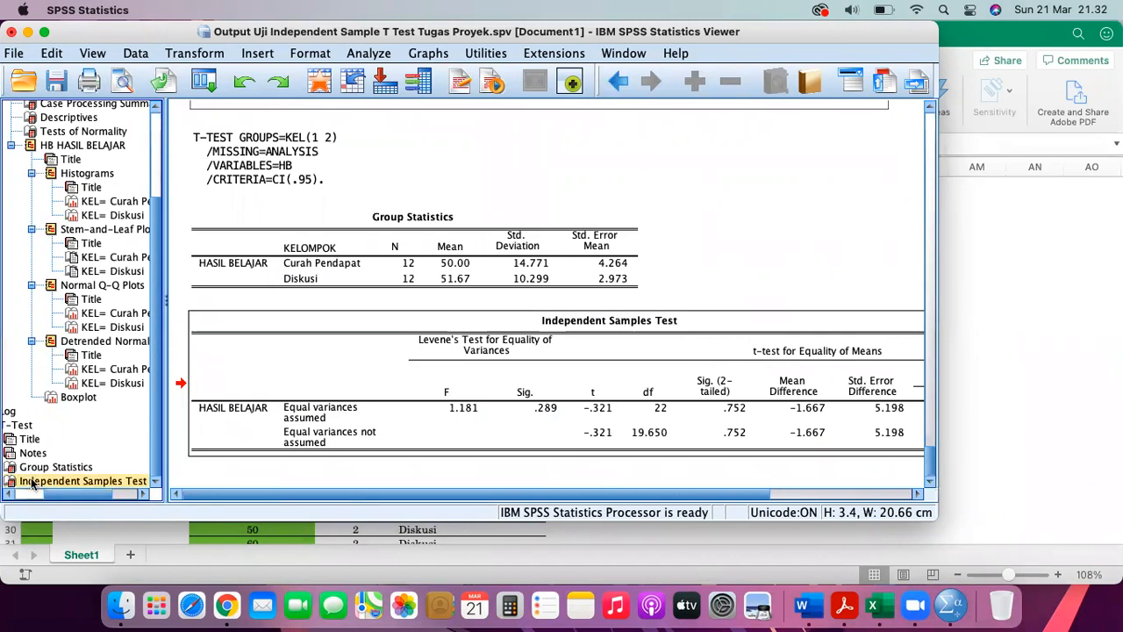
right_click(32, 483)
click(69, 366)
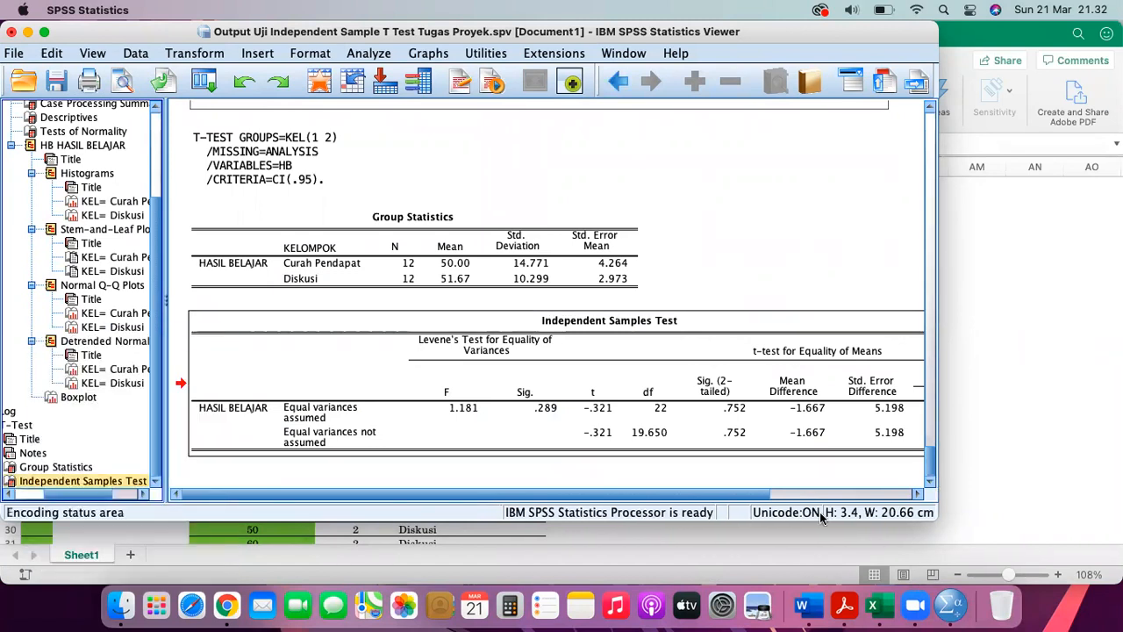
Switch to the Word report, add two blank lines below the caption "Tabel 3. Output SPSS Uji Homogenitas", and paste the copied table there.
click(804, 614)
click(662, 466)
scroll(662, 466, down, 2)
key(Return)
key(Return)
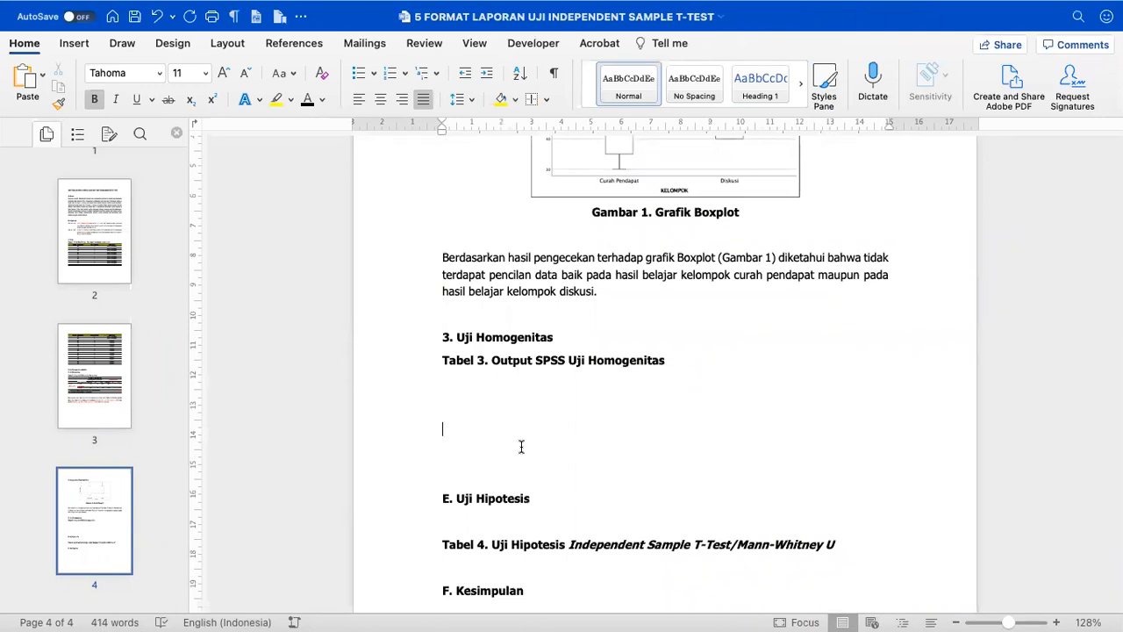
key(super+v)
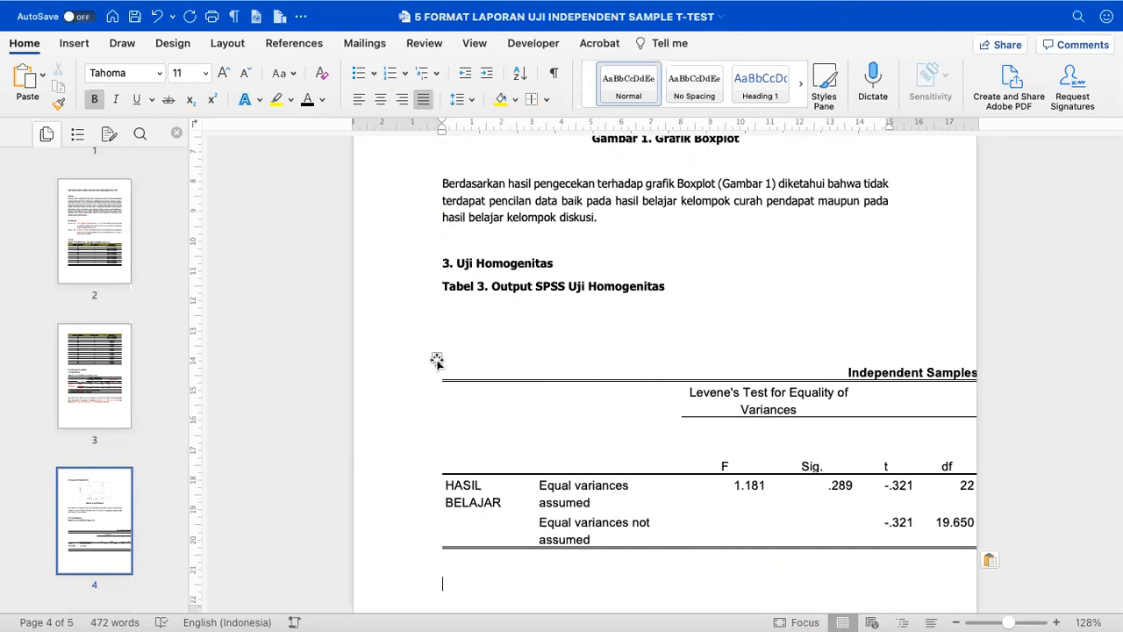
Select the whole pasted Independent Samples Test table and autofit it to the window width.
scroll(436, 360, up, 5)
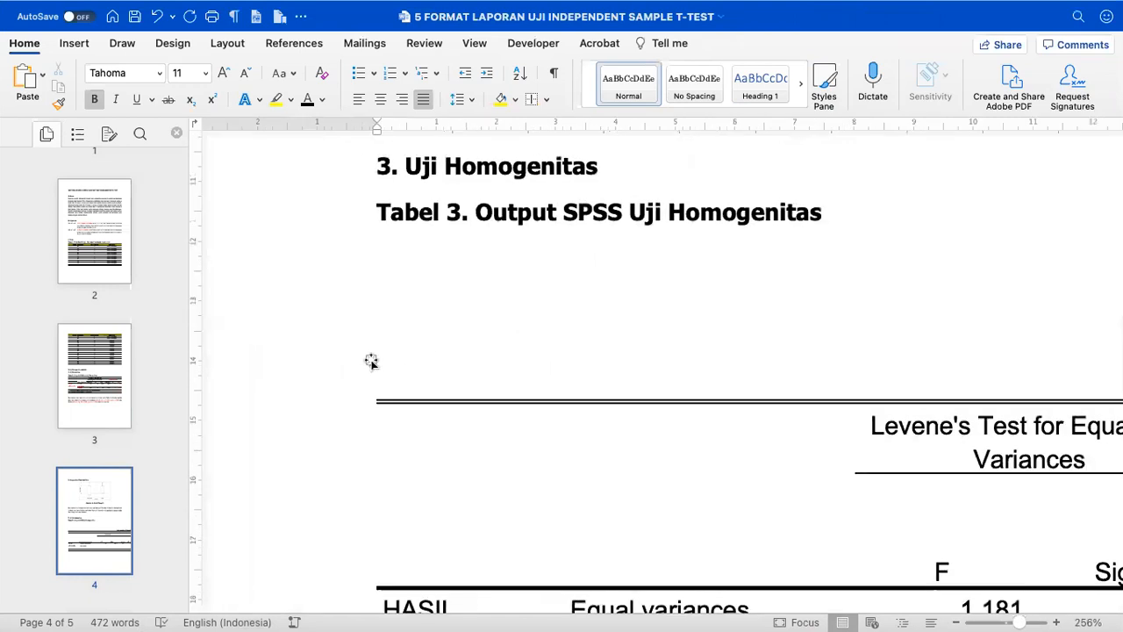
click(371, 361)
scroll(422, 254, down, 5)
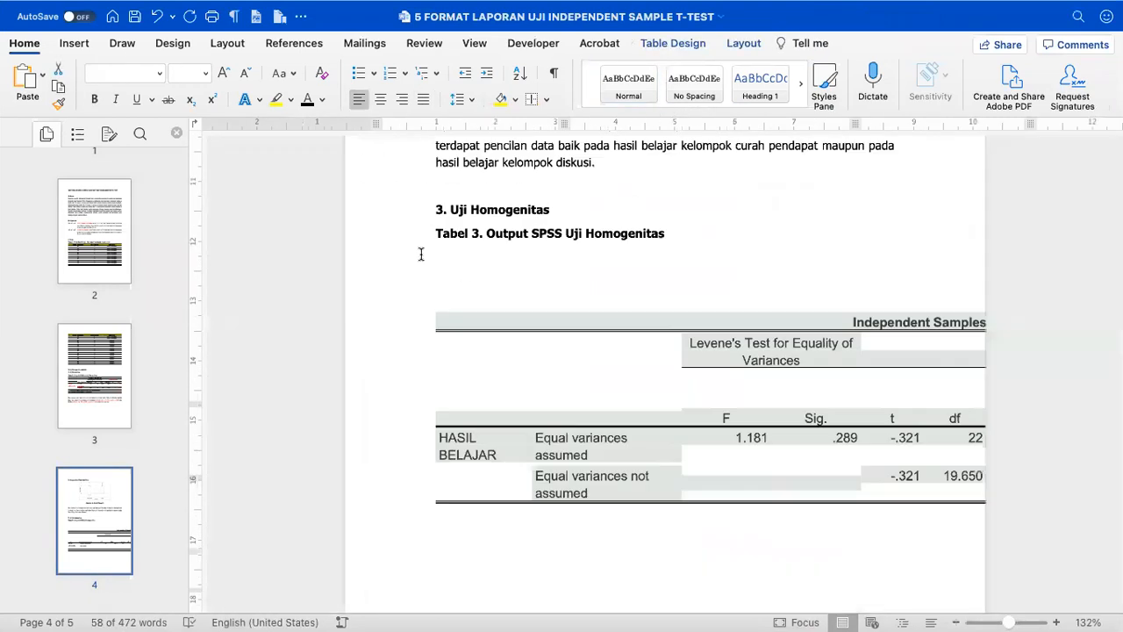
click(744, 43)
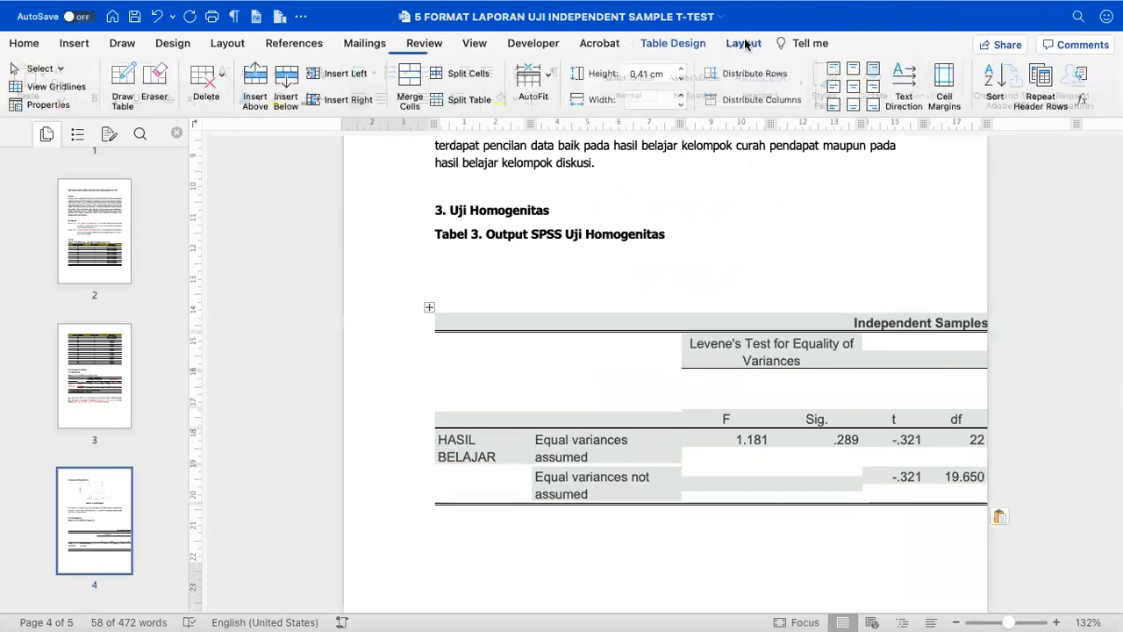
click(531, 88)
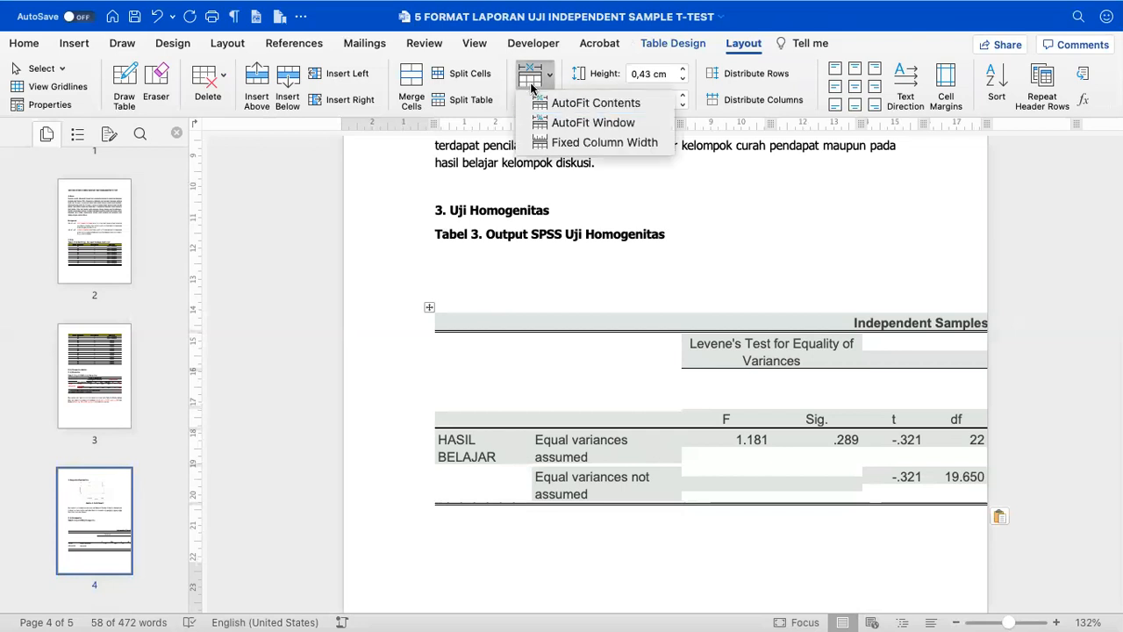
click(544, 102)
click(535, 81)
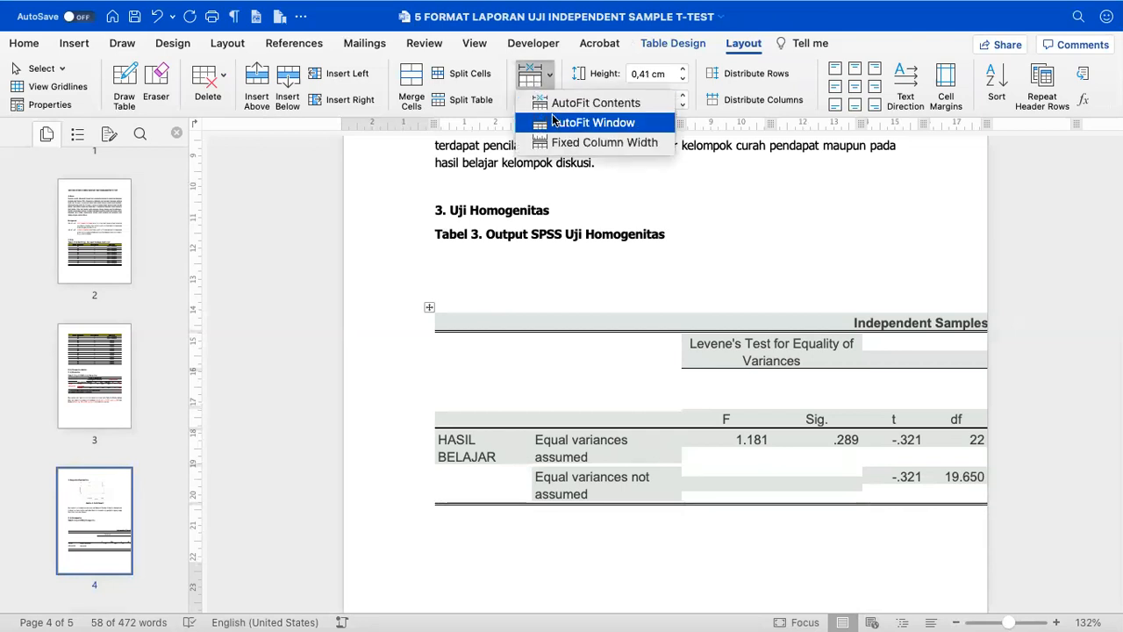
click(554, 122)
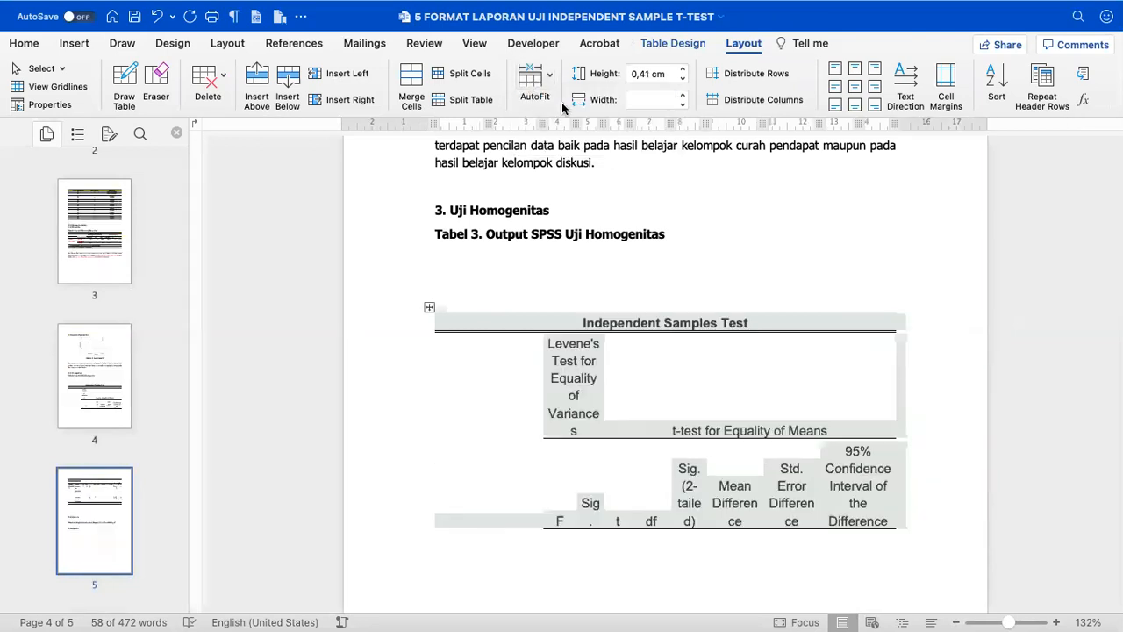
Set the font size of the entire Independent Samples Test table to 8.
click(27, 44)
click(206, 74)
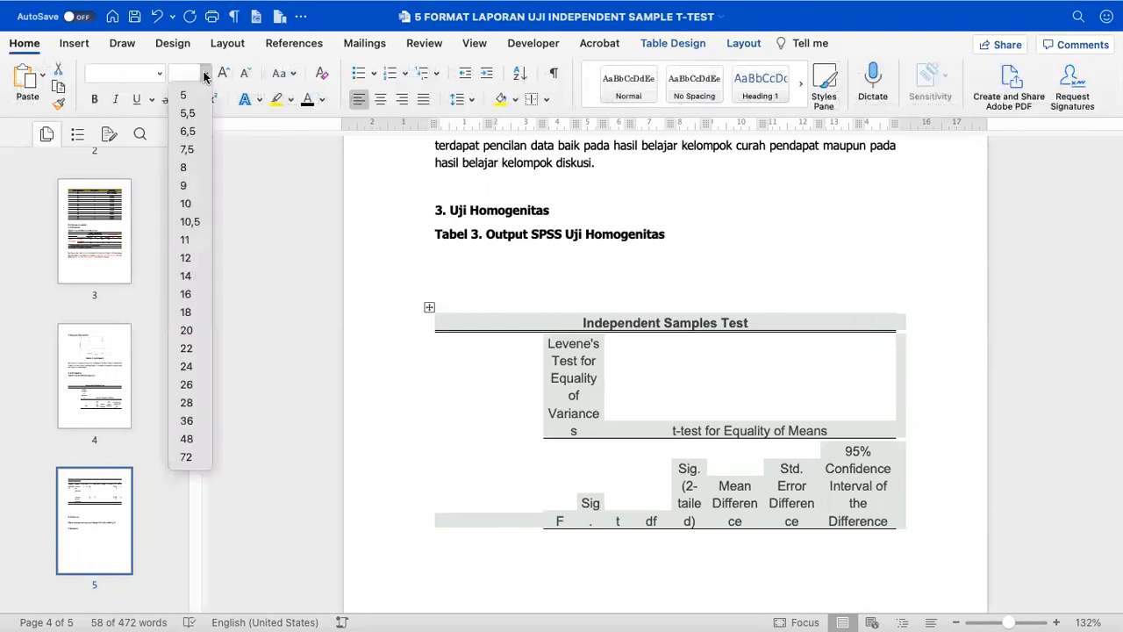
click(186, 167)
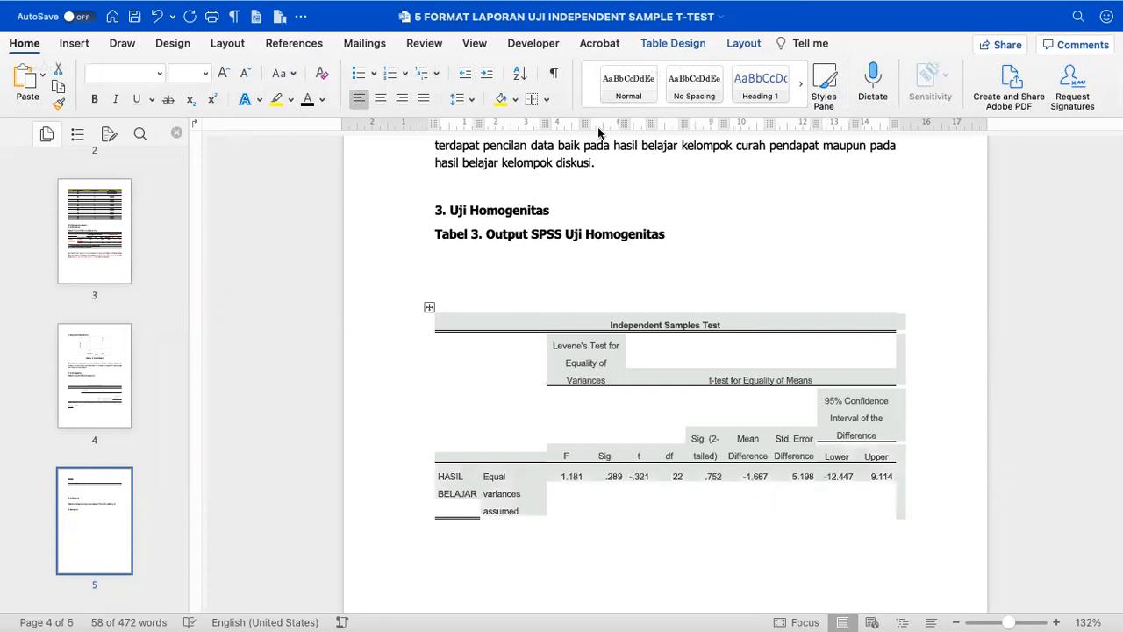
Remove all borders from the Independent Samples Test table, leaving only newly applied bottom, top and inside horizontal borders.
click(667, 47)
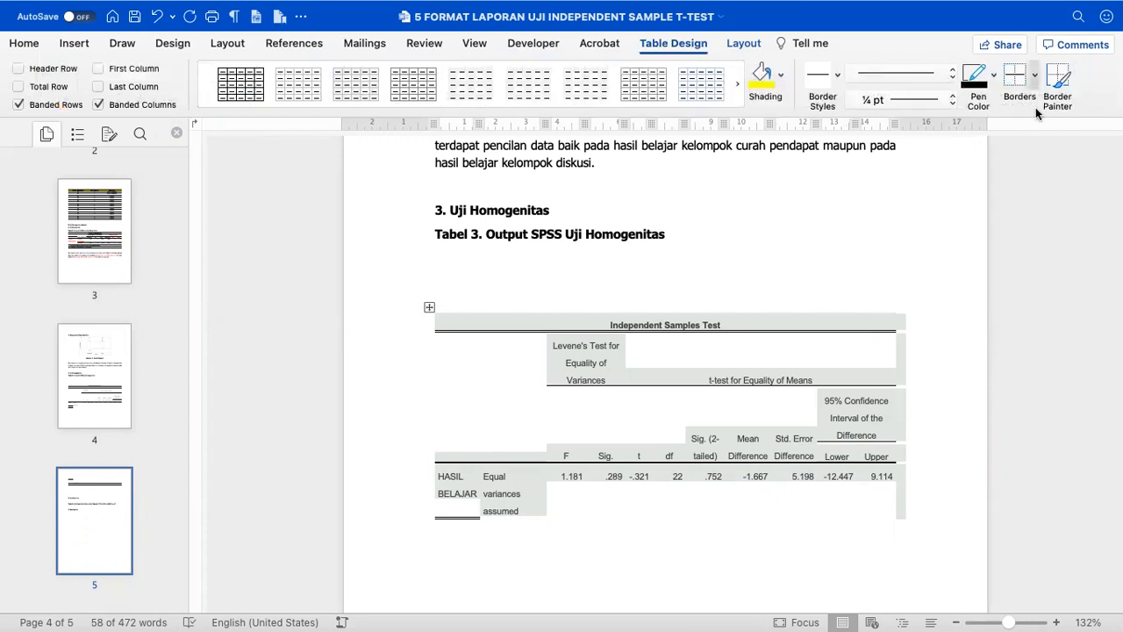
click(1033, 79)
click(1005, 181)
click(1033, 79)
click(1029, 103)
click(1025, 99)
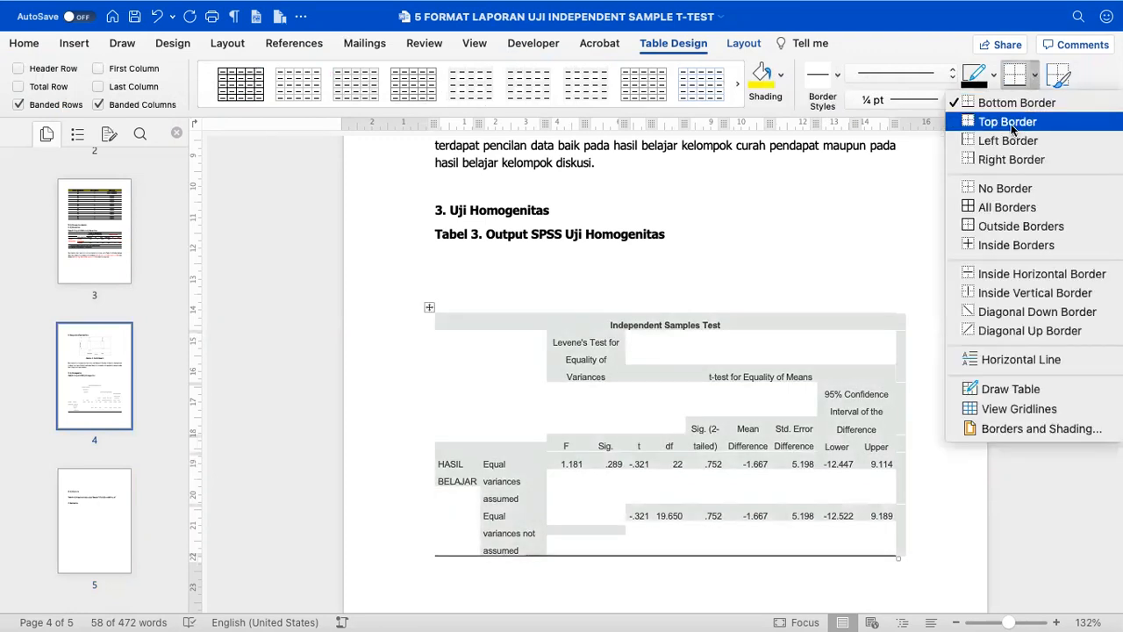
click(1011, 124)
click(1035, 79)
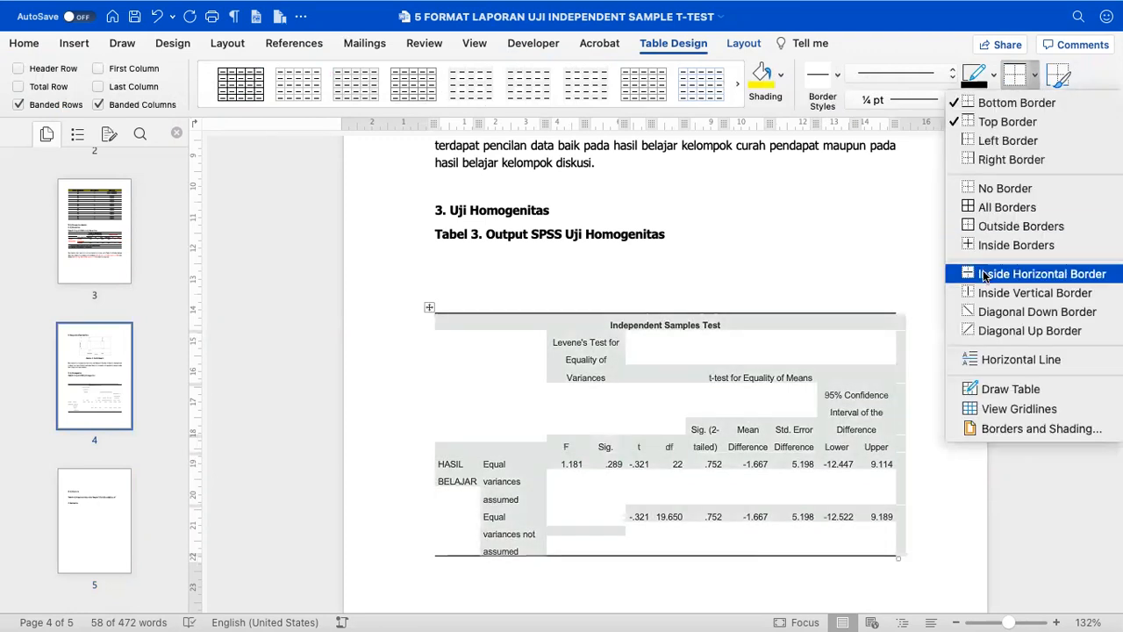
click(983, 272)
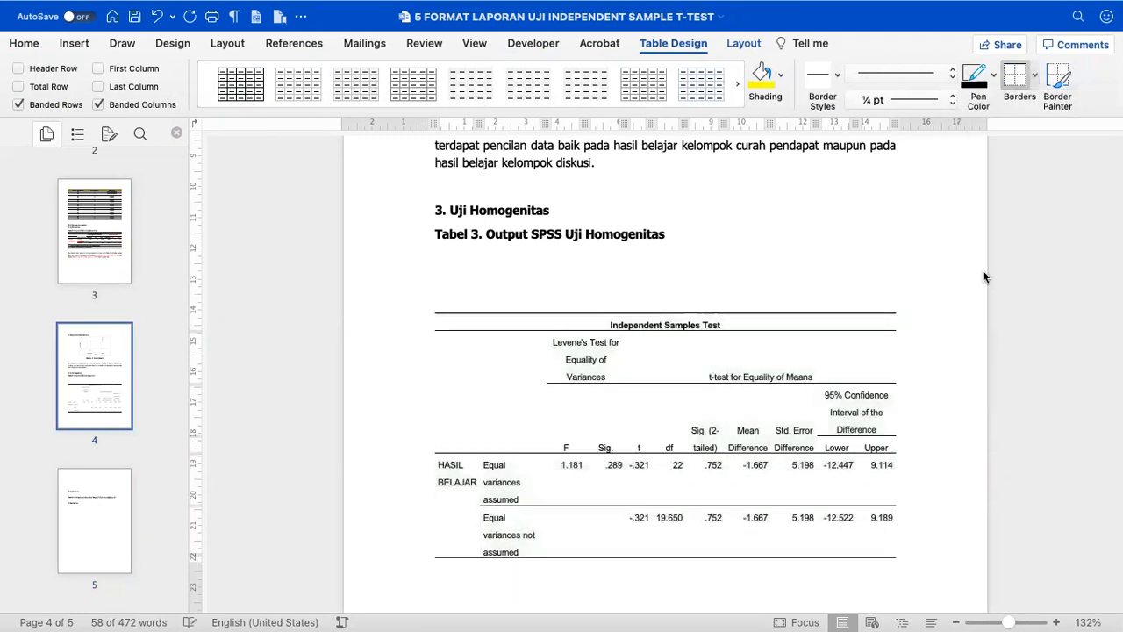
Delete the blank lines between the caption "Tabel 3. Output SPSS Uji Homogenitas" and the table.
click(523, 284)
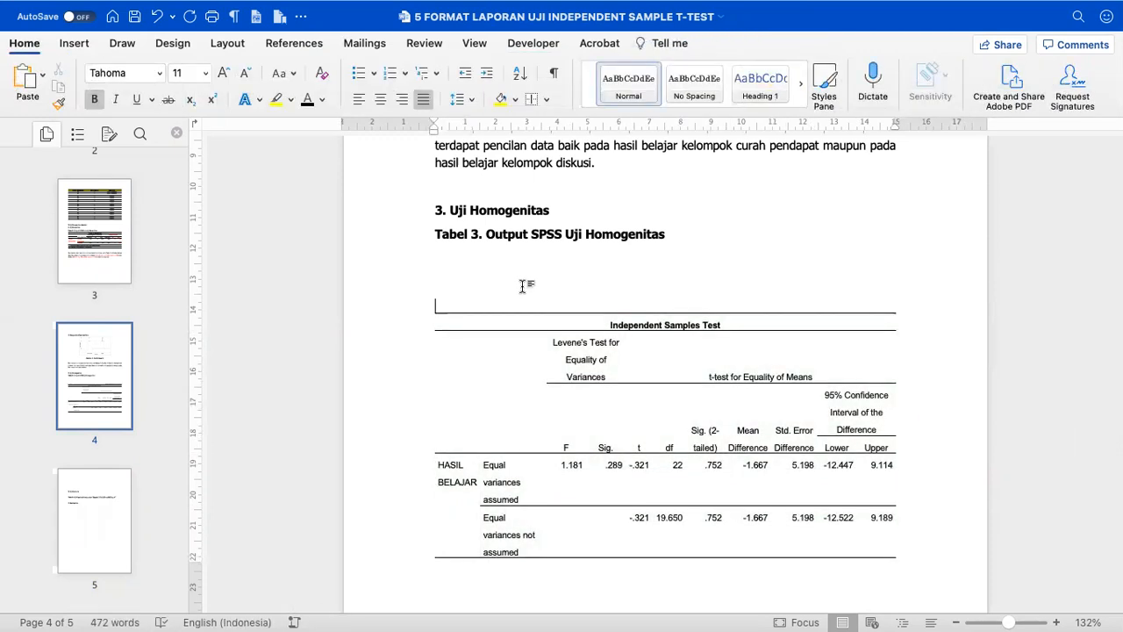
key(Delete)
key(BackSpace)
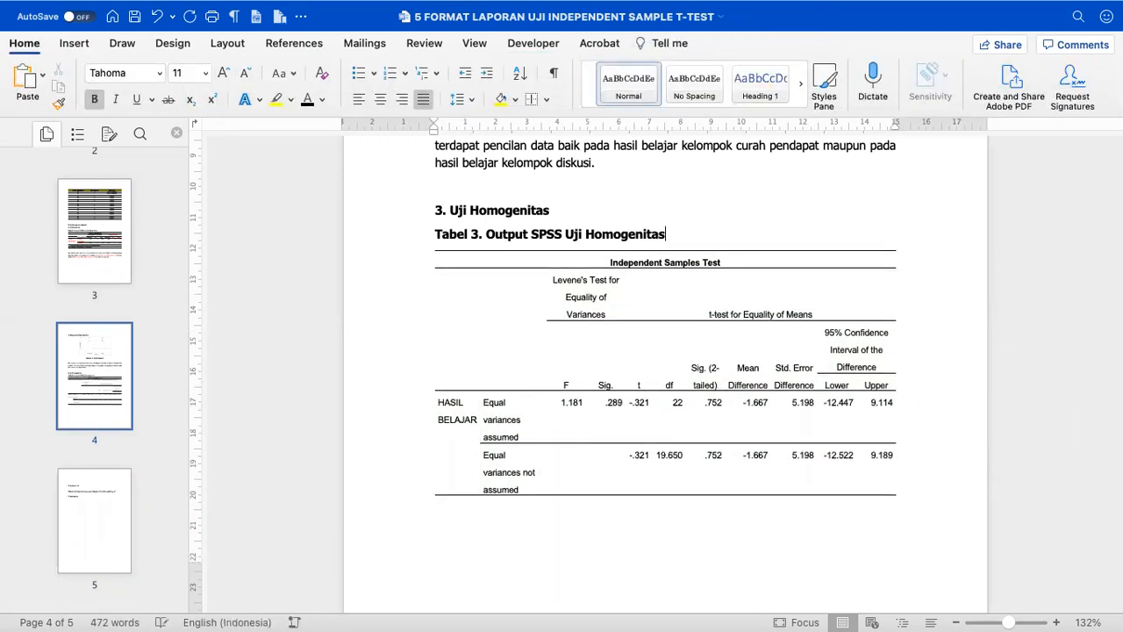
Color the table heading "Levene's Test for Equality of Variances" red.
scroll(522, 286, up, 5)
scroll(510, 243, up, 5)
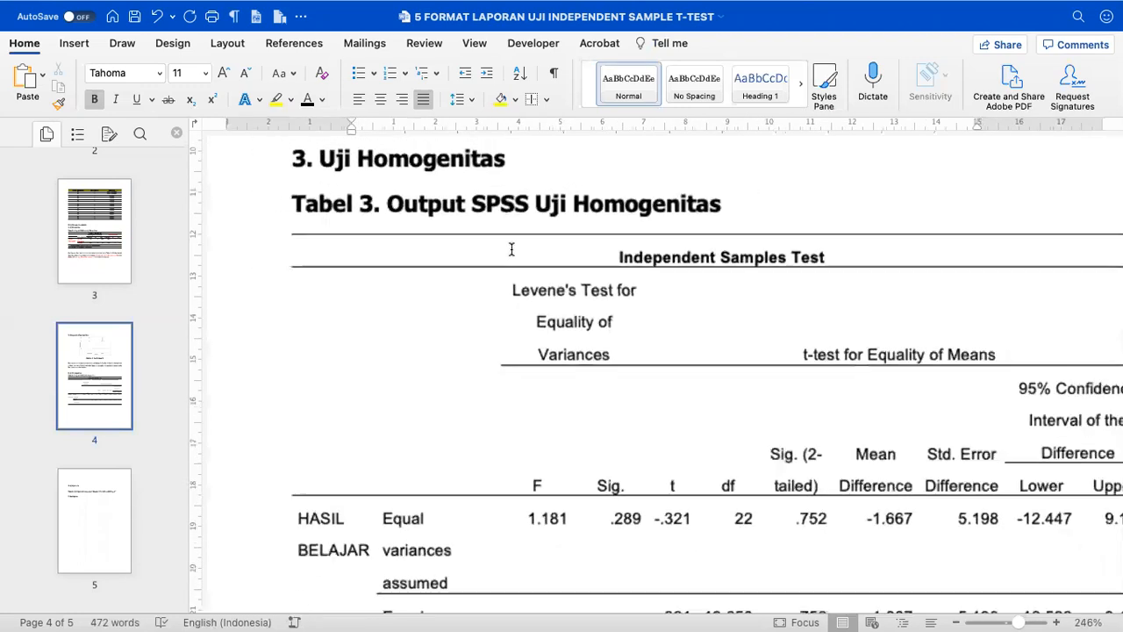
scroll(515, 287, down, 2)
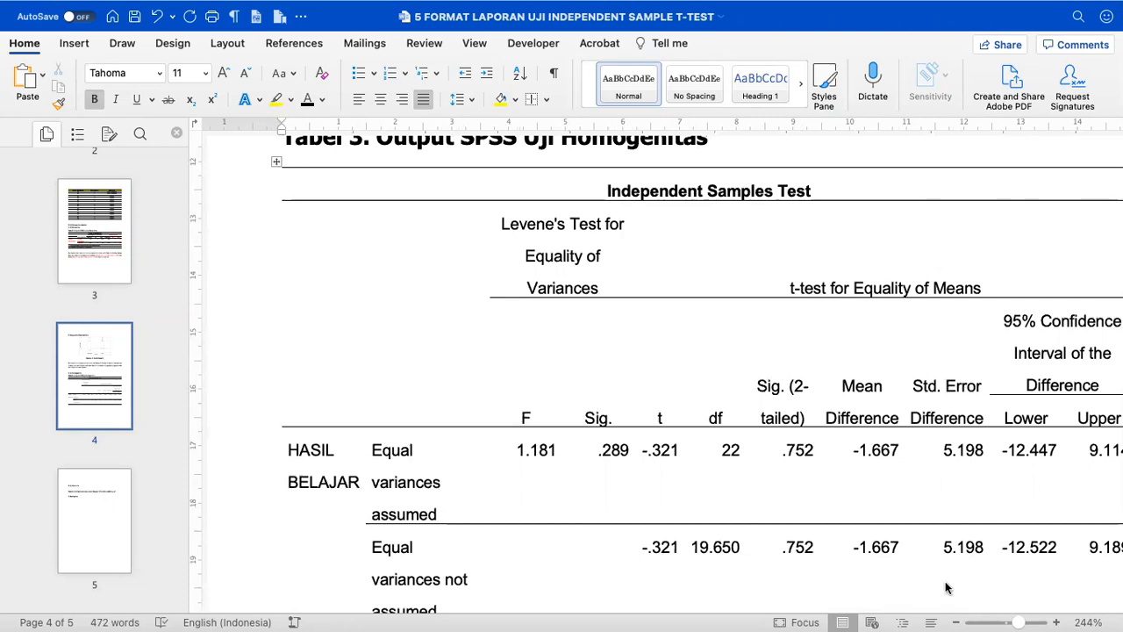
drag(504, 227, 602, 283)
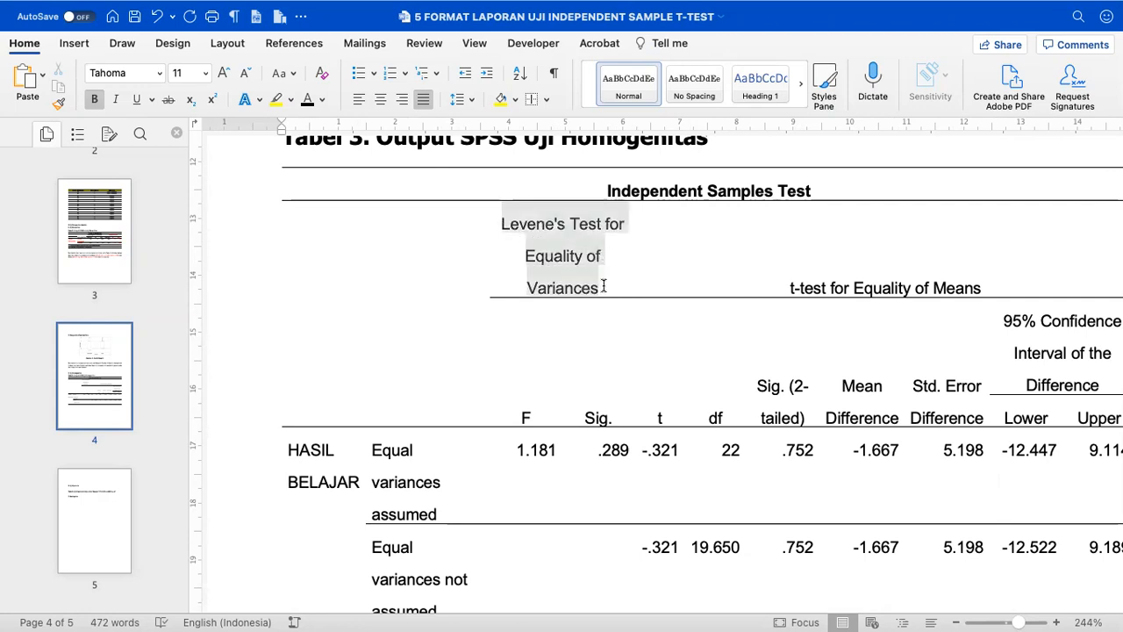
click(323, 104)
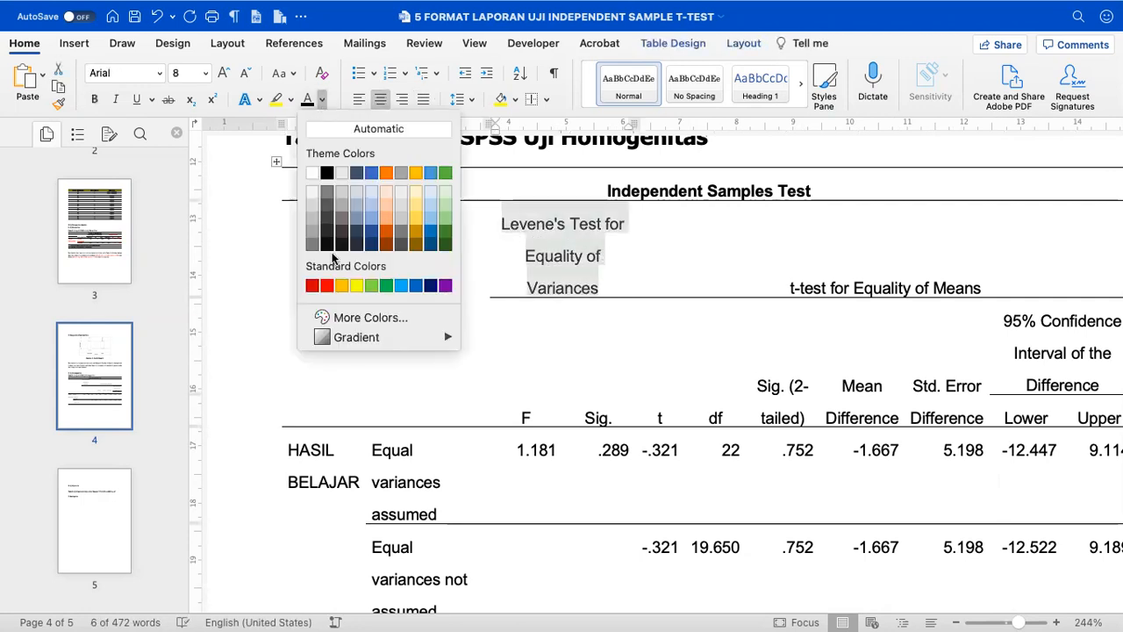
click(324, 284)
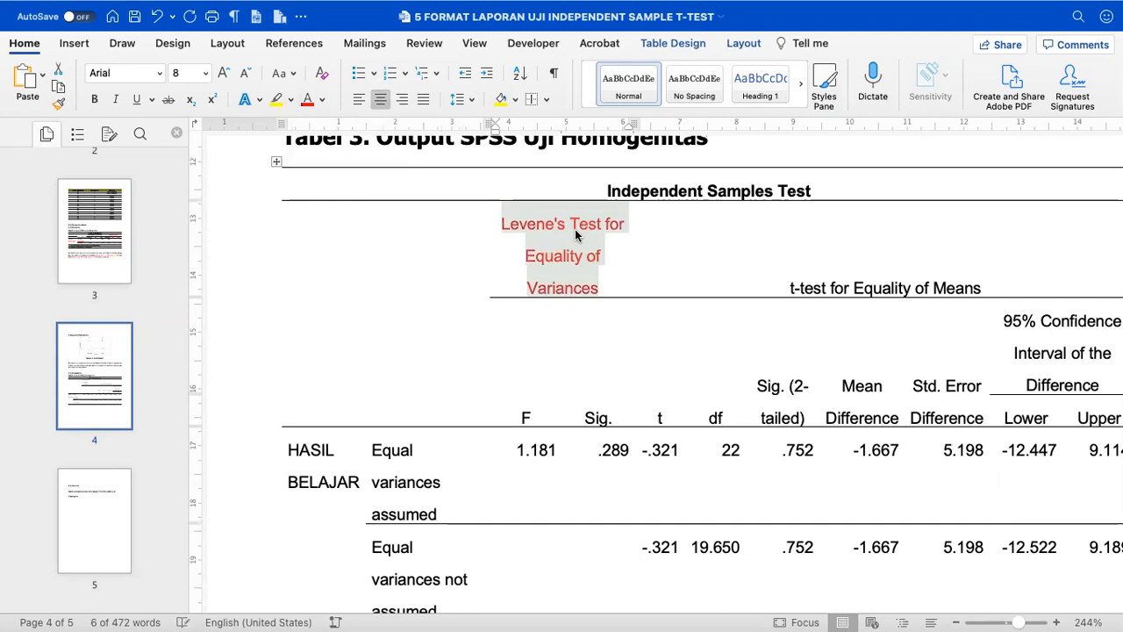
Select the words "Equal variances" in the "Equal variances assumed" row label of the table.
scroll(575, 230, down, 4)
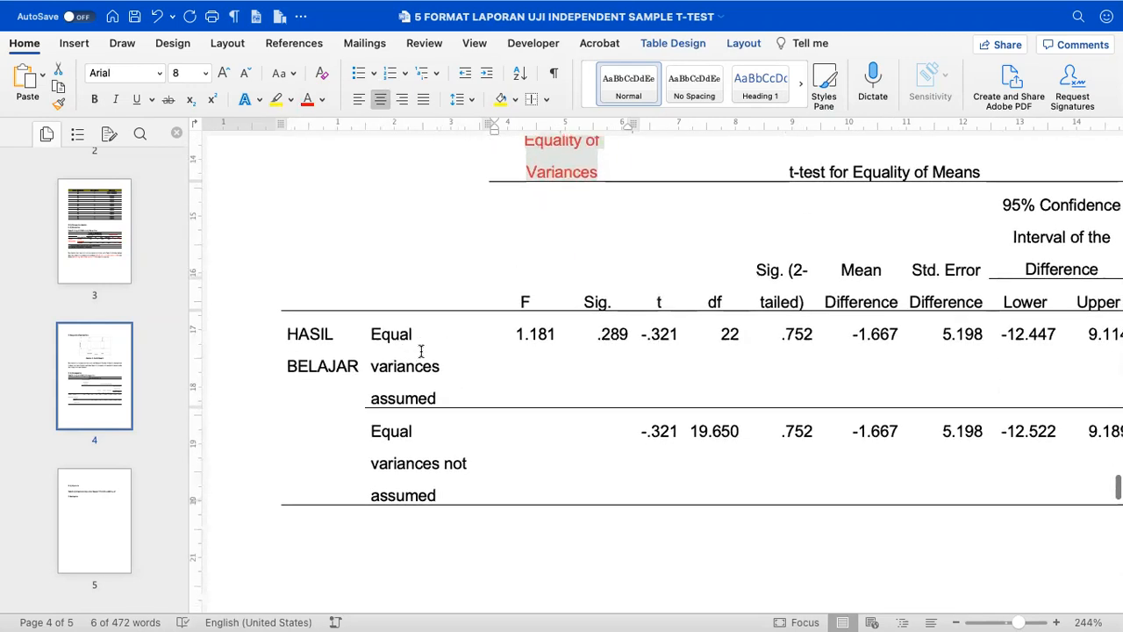
drag(377, 325, 426, 361)
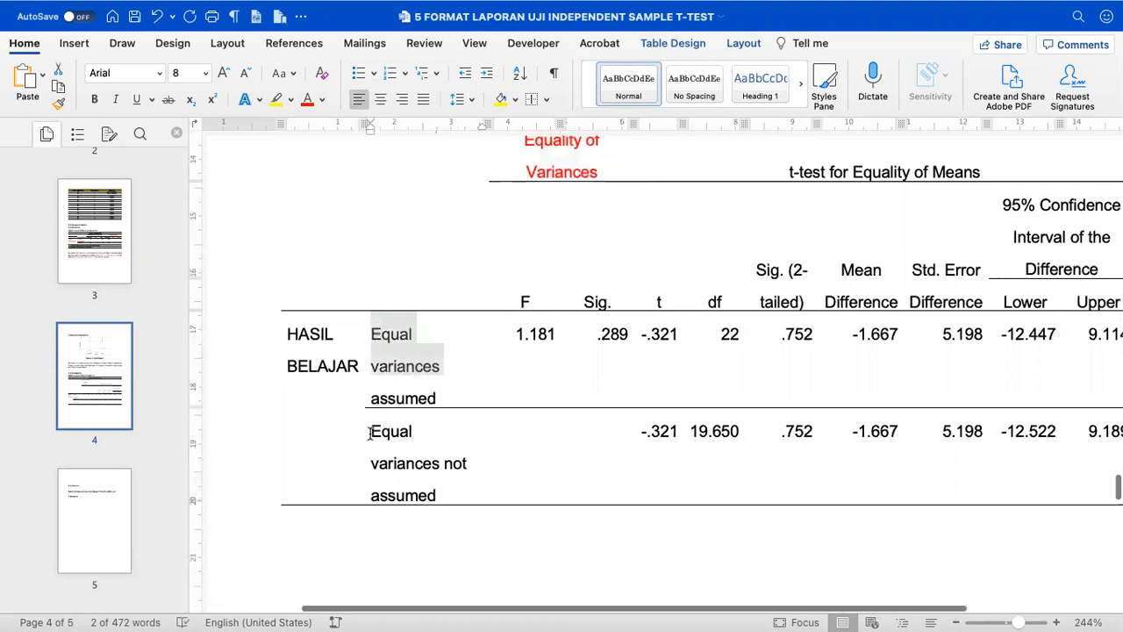
Color the "Equal variances assumed" label and its F and Sig. values red in the Independent Samples Test table.
drag(369, 434, 450, 486)
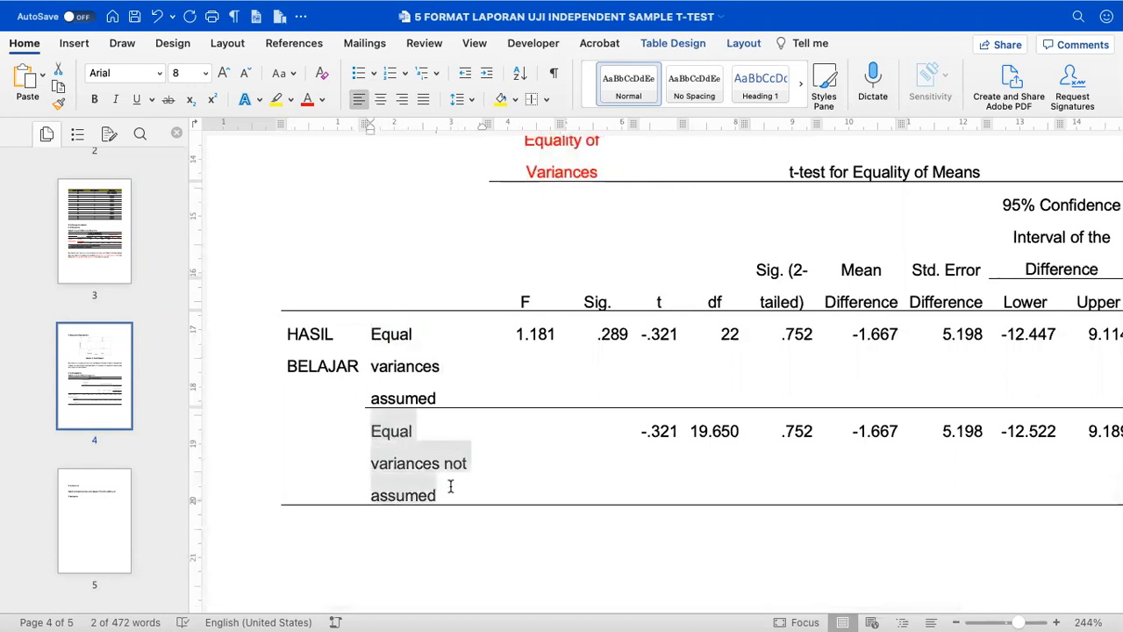
drag(372, 337, 442, 386)
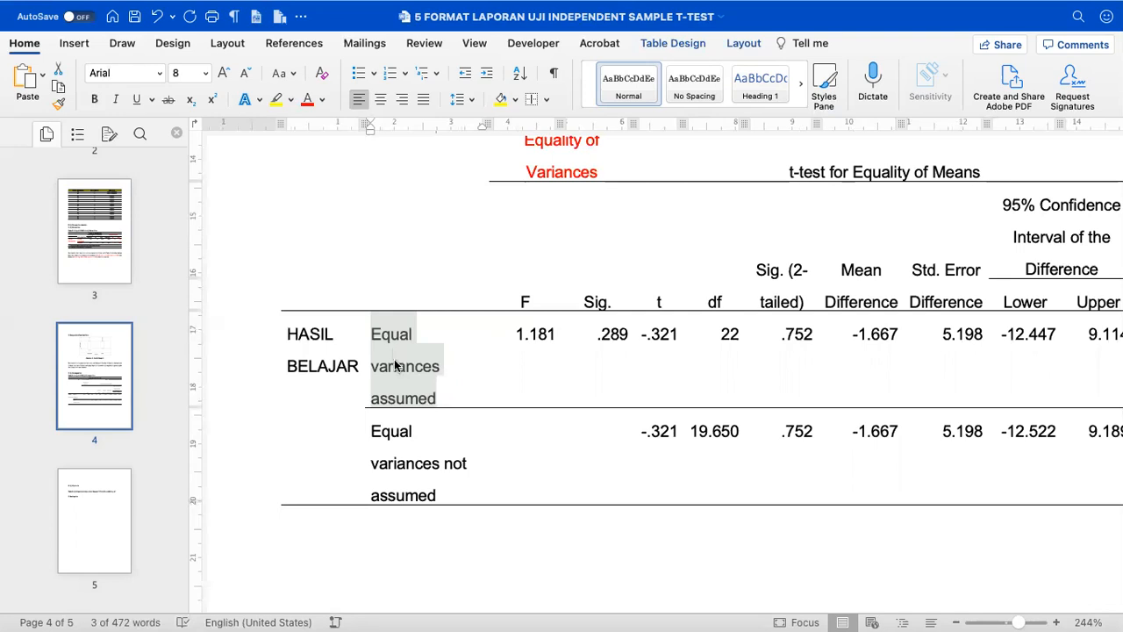
drag(371, 431, 459, 484)
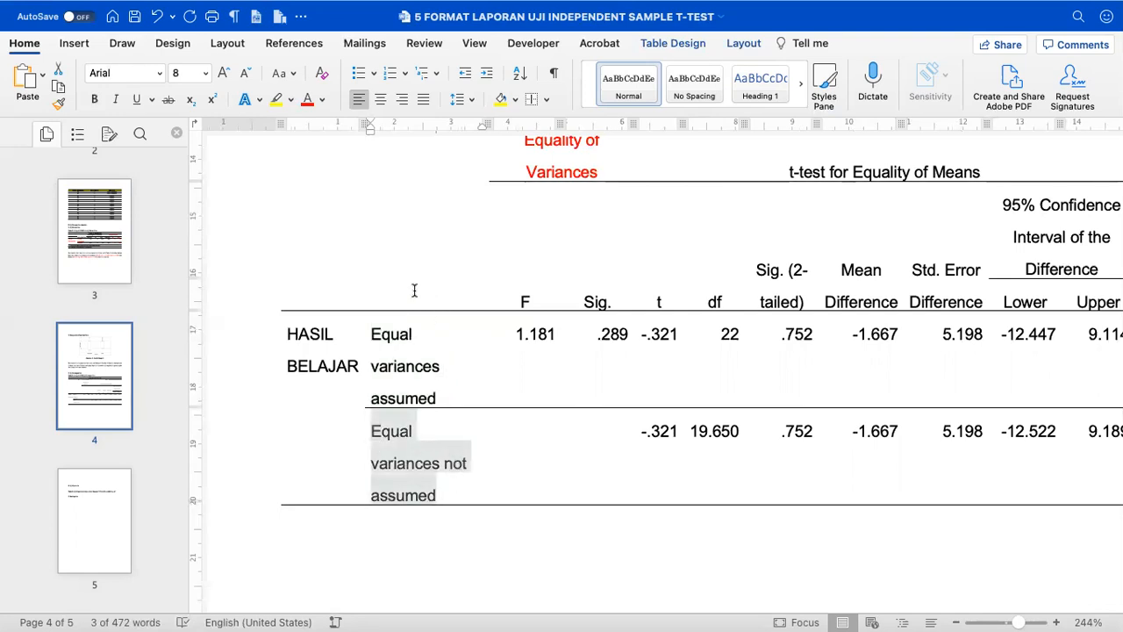
drag(394, 332, 619, 326)
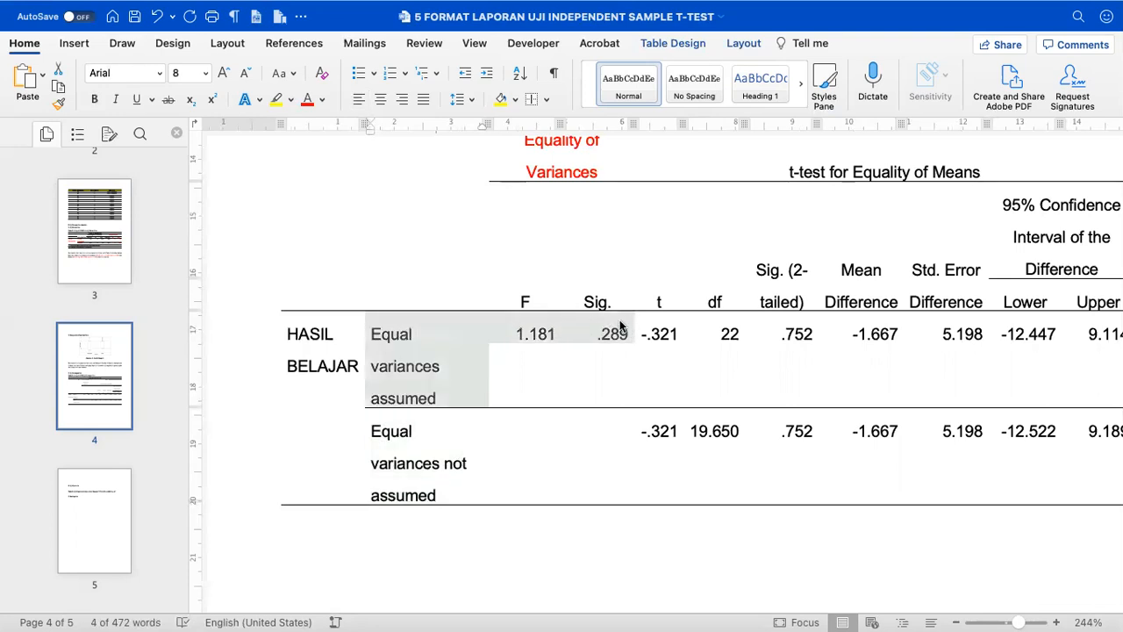
click(308, 99)
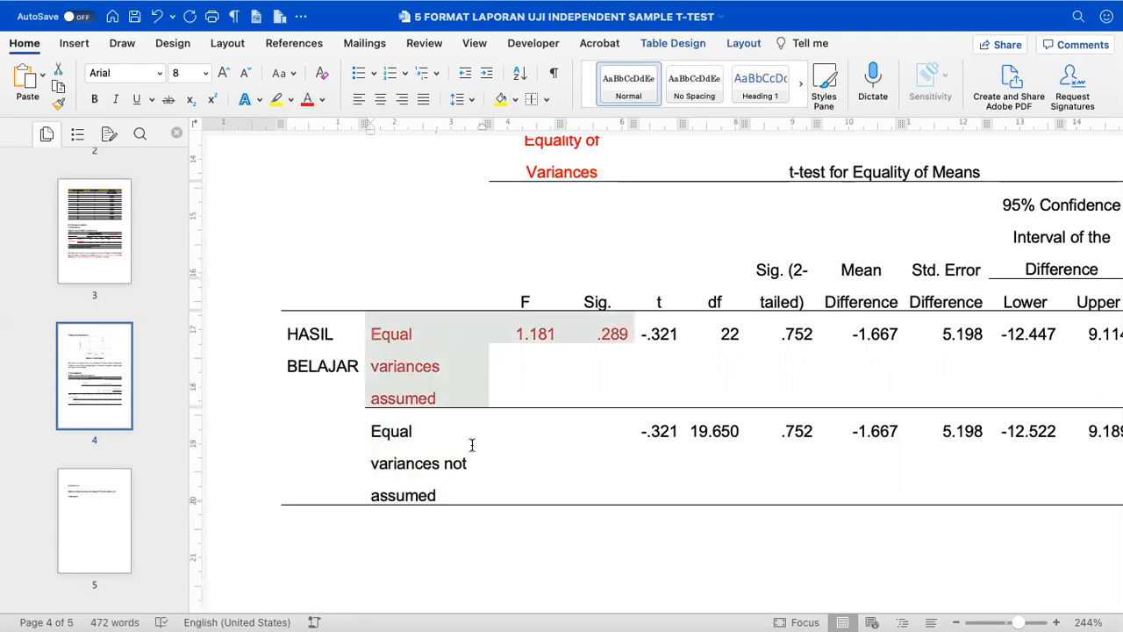
Shade the empty F and Sig. cells of the "Equal variances not assumed" row yellow.
click(529, 333)
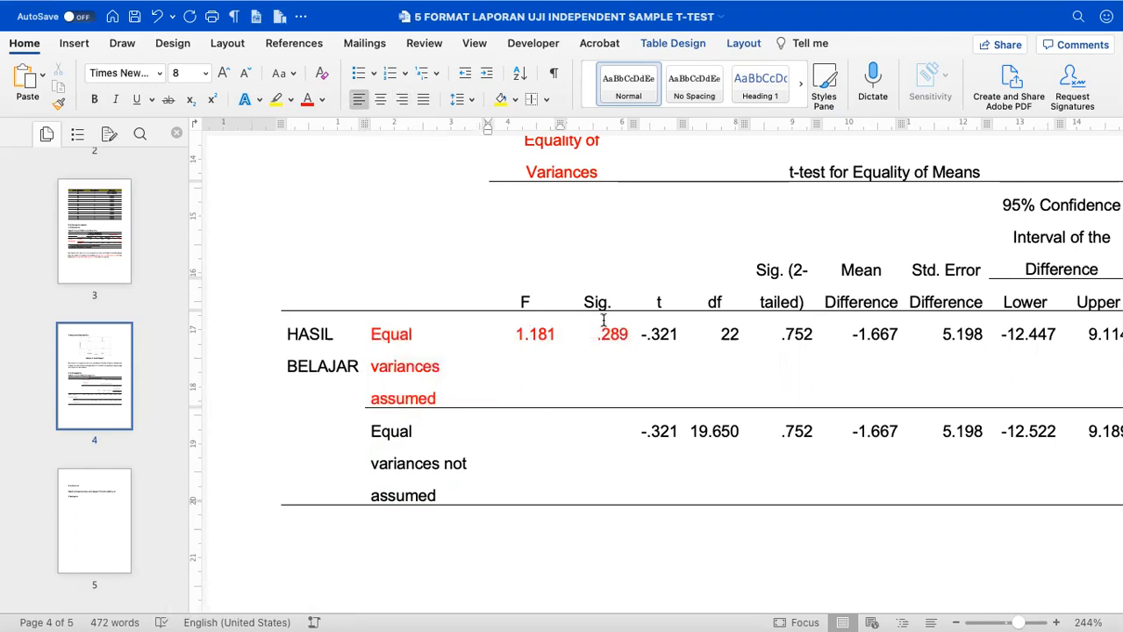
drag(520, 417, 608, 419)
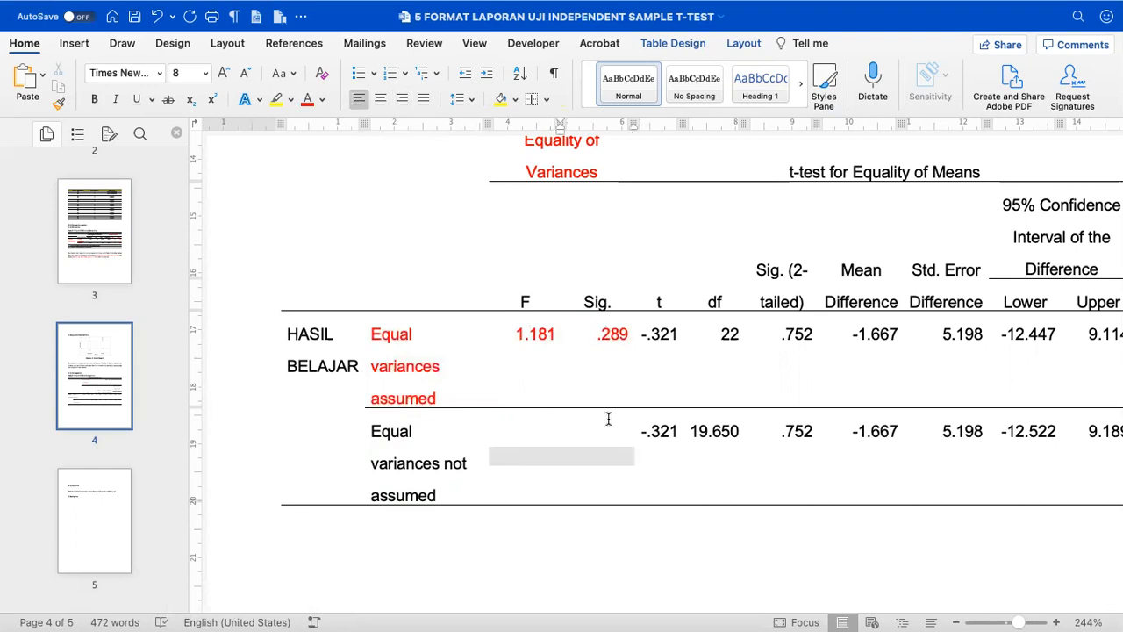
click(501, 99)
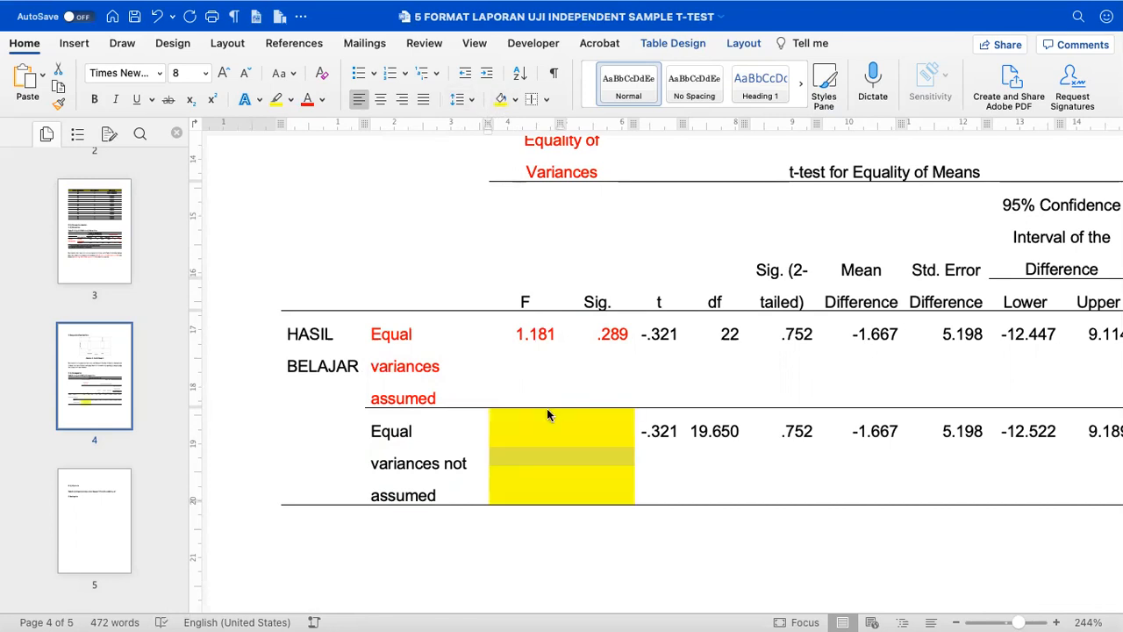
Color the F and Sig. column headings red in the Independent Samples Test table.
click(399, 336)
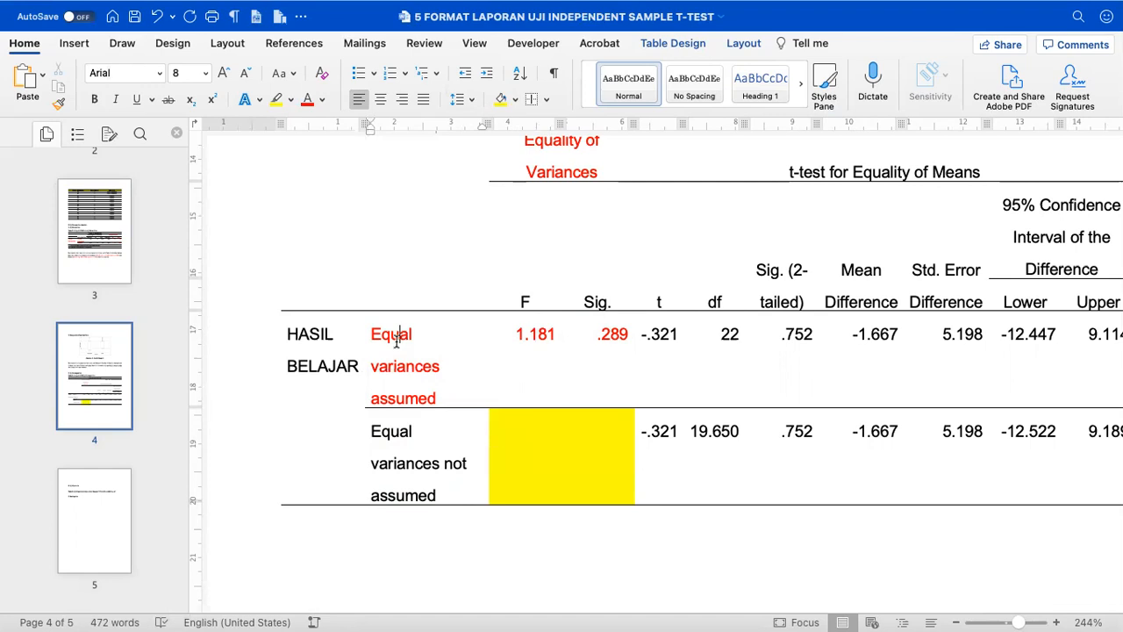
click(395, 443)
scroll(394, 442, down, 5)
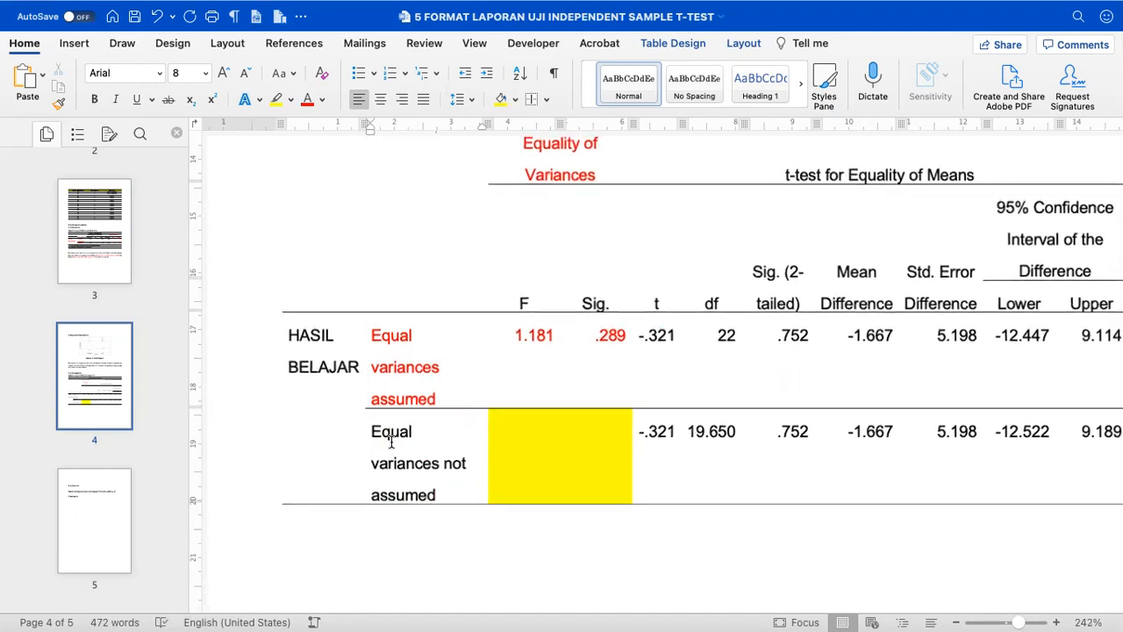
scroll(392, 443, down, 3)
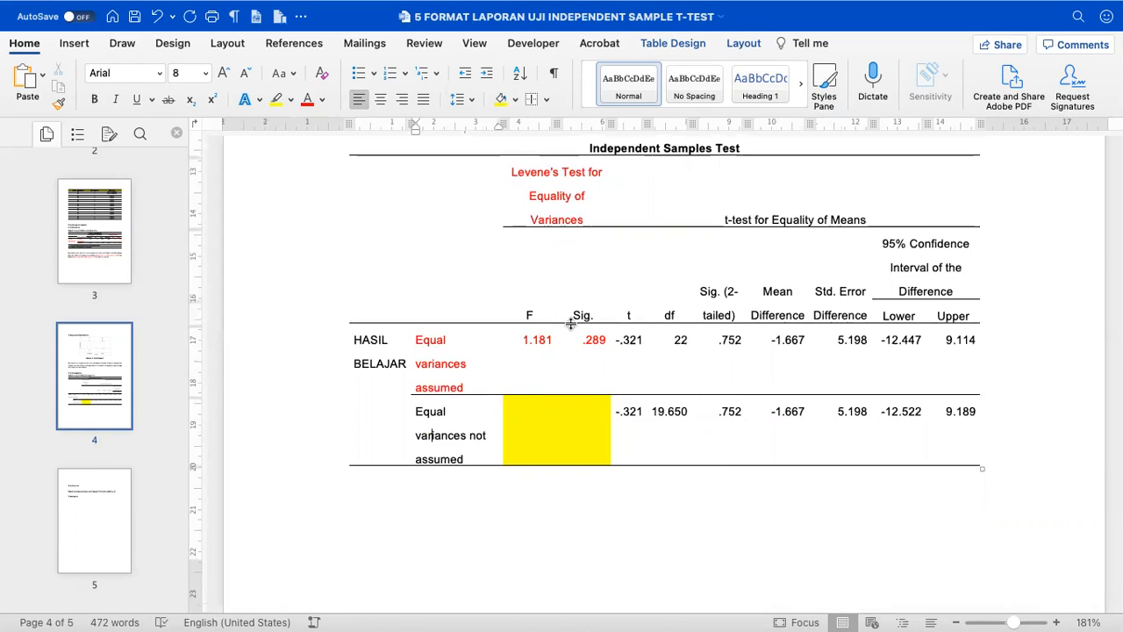
drag(542, 315, 585, 319)
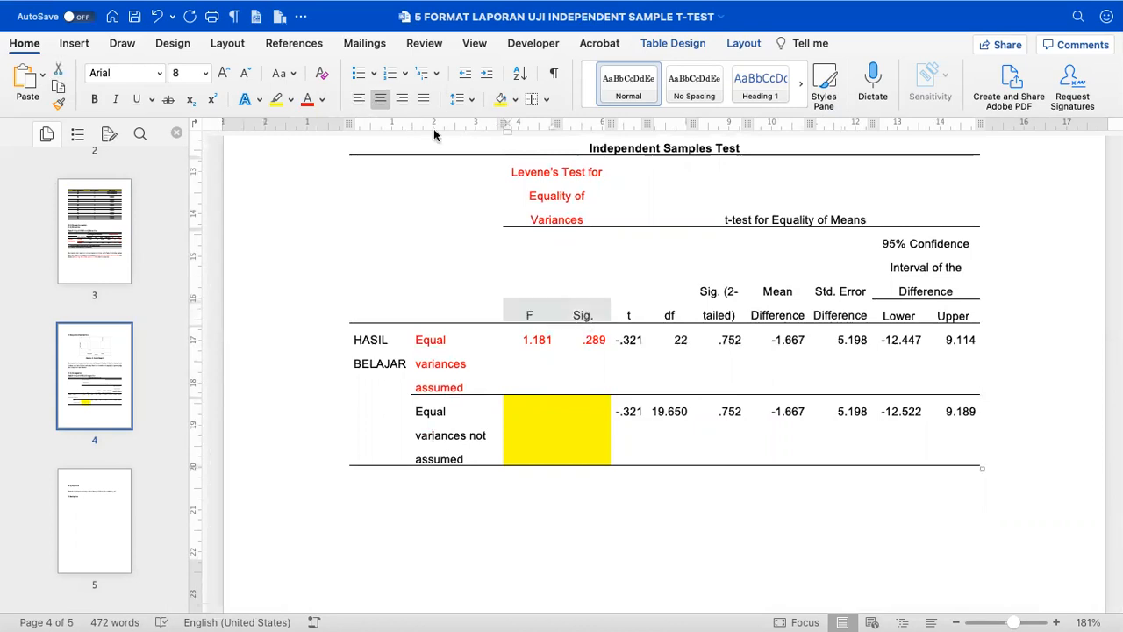
click(307, 100)
scroll(424, 304, down, 2)
scroll(424, 304, up, 2)
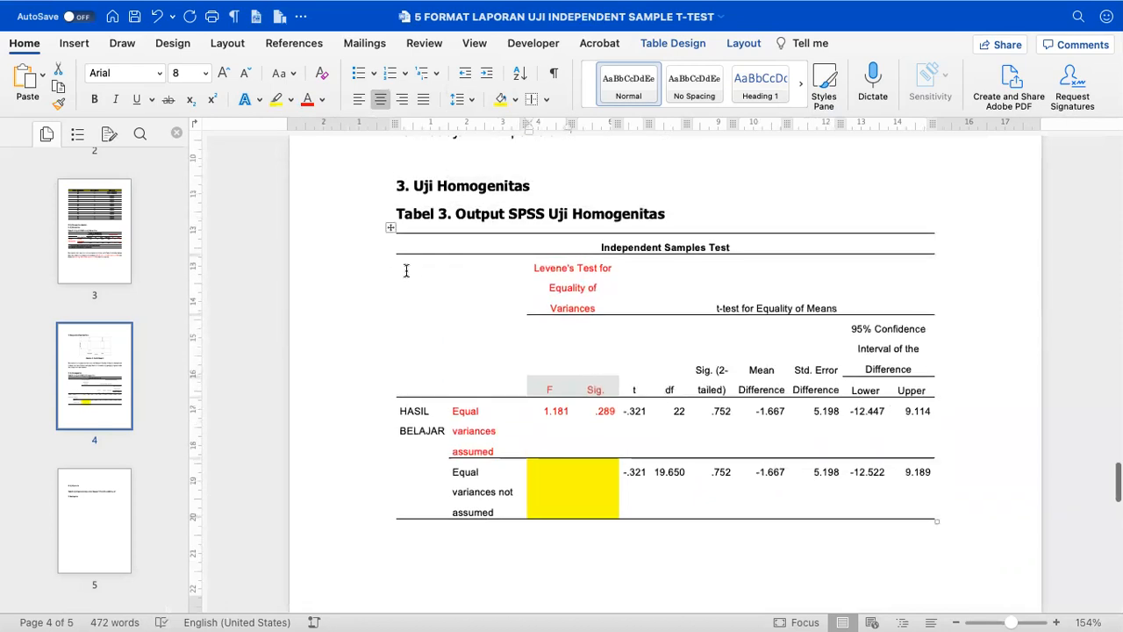
Try to reduce the paragraph spacing before and after for the whole Independent Samples Test table.
click(393, 228)
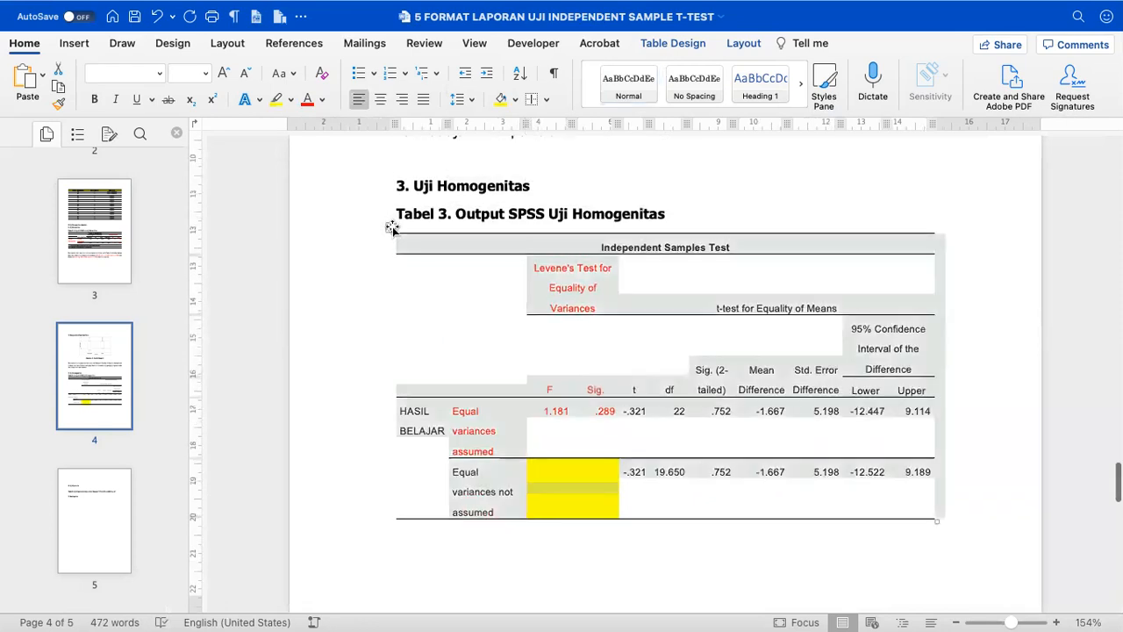
click(237, 43)
click(562, 90)
click(565, 106)
click(527, 88)
click(528, 103)
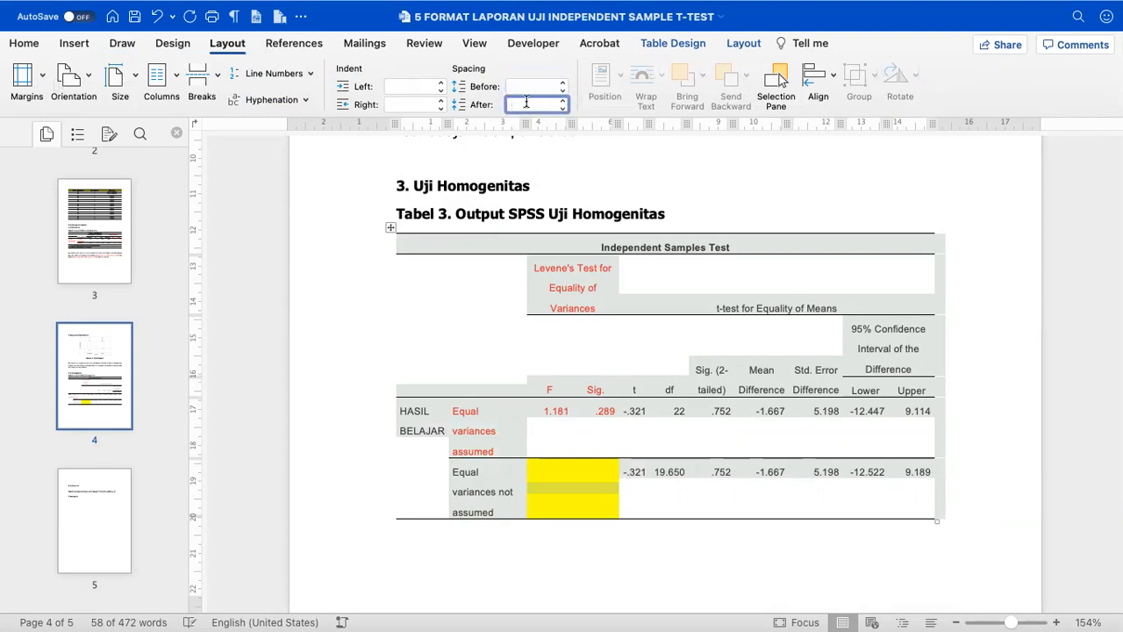
click(530, 255)
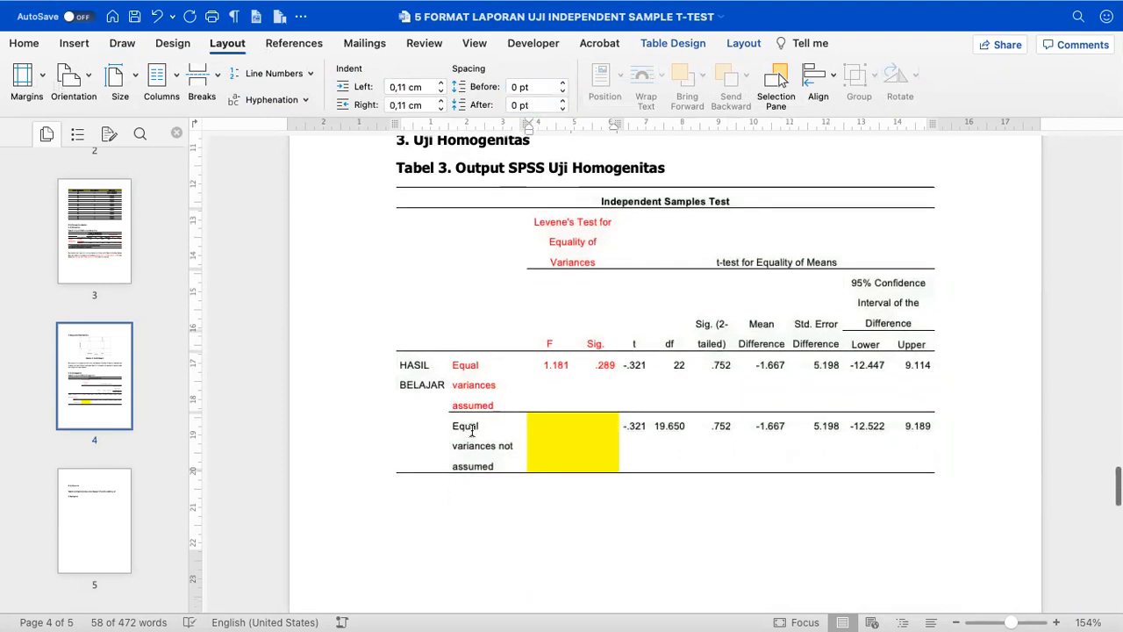
Start a paragraph below Table 3 with "Berdasarkan hasil pengujian sebagaimana ditunjukkan pada Tabel 3 diketahui bahwa varian data hasil belajar kedua kelompok".
click(454, 502)
text(Ber)
key(BackSpace)
key(BackSpace)
key(BackSpace)
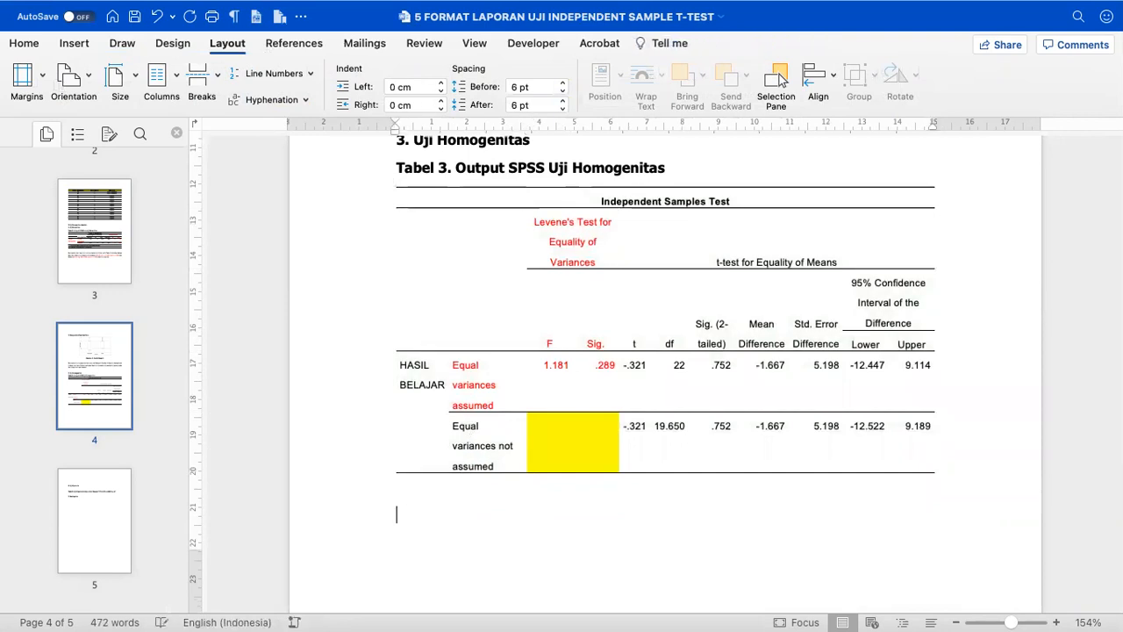
text(Berdasarkan has)
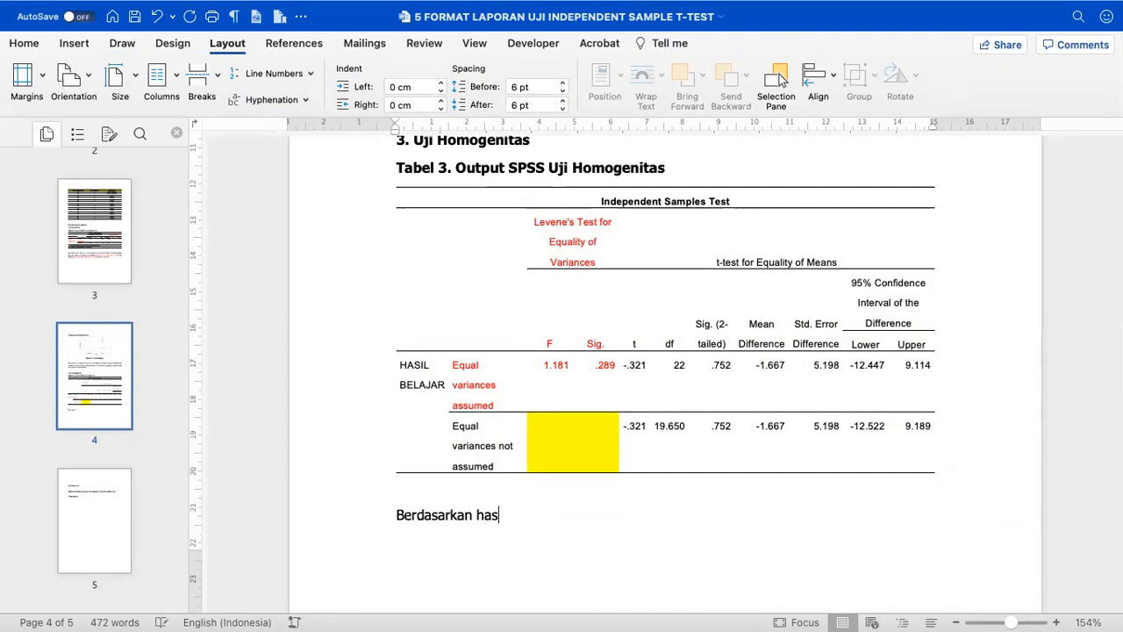
text(il pengujian sebagaimana ditunjukkan pada )
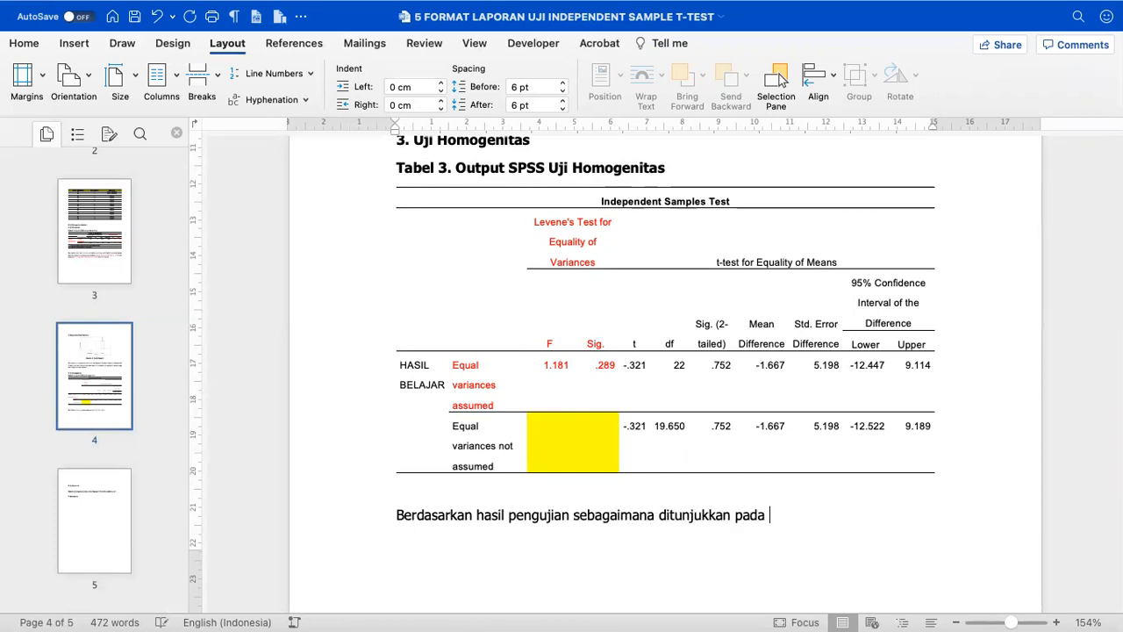
text(Tabel 3 dik)
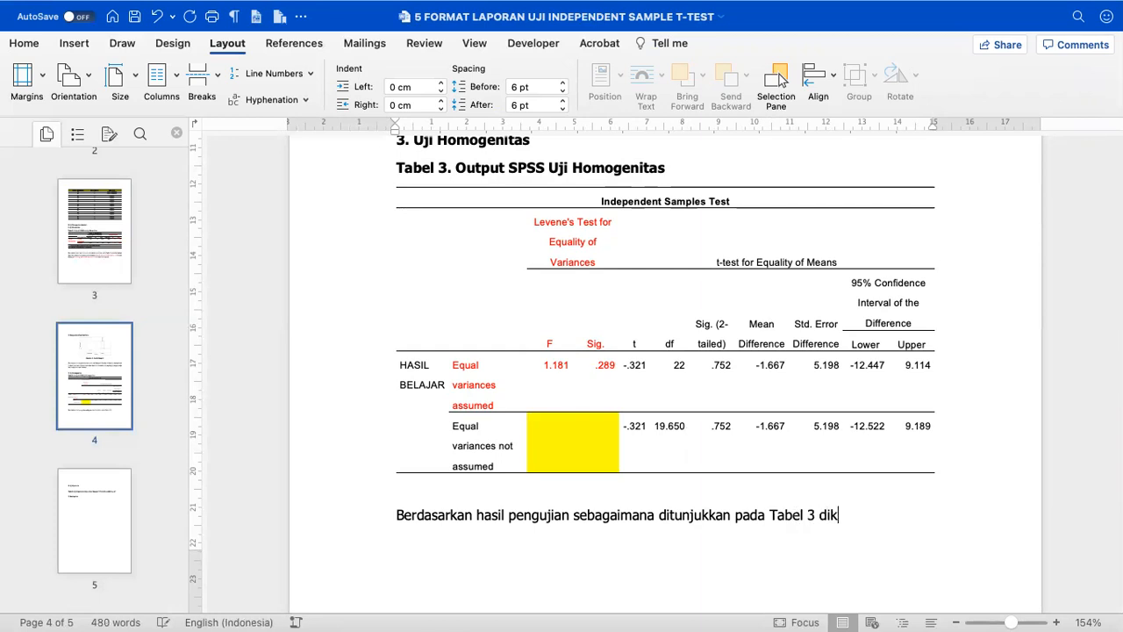
text(etahui bahwa va)
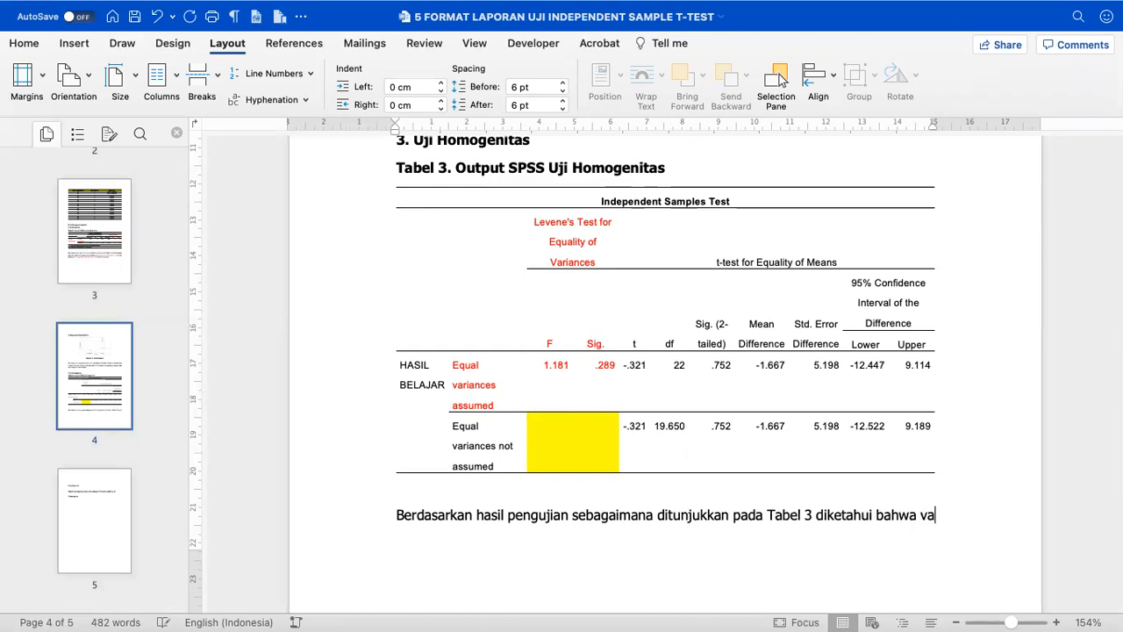
text(rian data hasil bela)
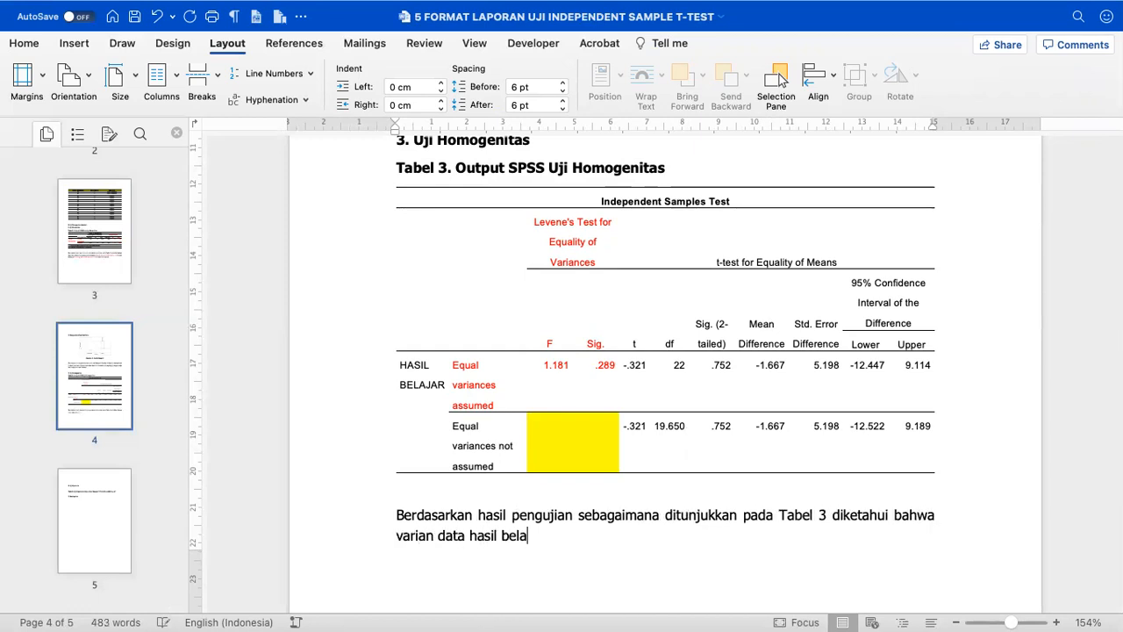
text(jar kedua kelompok)
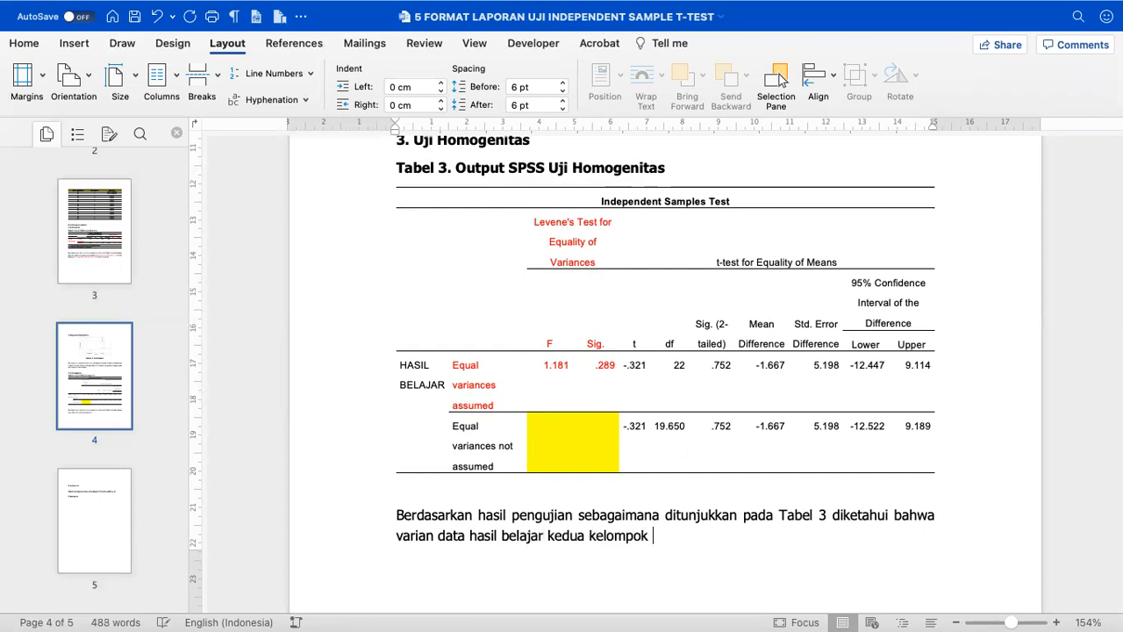
Continue the sentence with "(curah pendapat dan diskusi) bersifat homogen" and open a bracket for the test statistics.
text( (disk)
key(BackSpace)
key(BackSpace)
text(curah pendapat dan diskusi) bre)
key(BackSpace)
key(BackSpace)
text(ersifat homo)
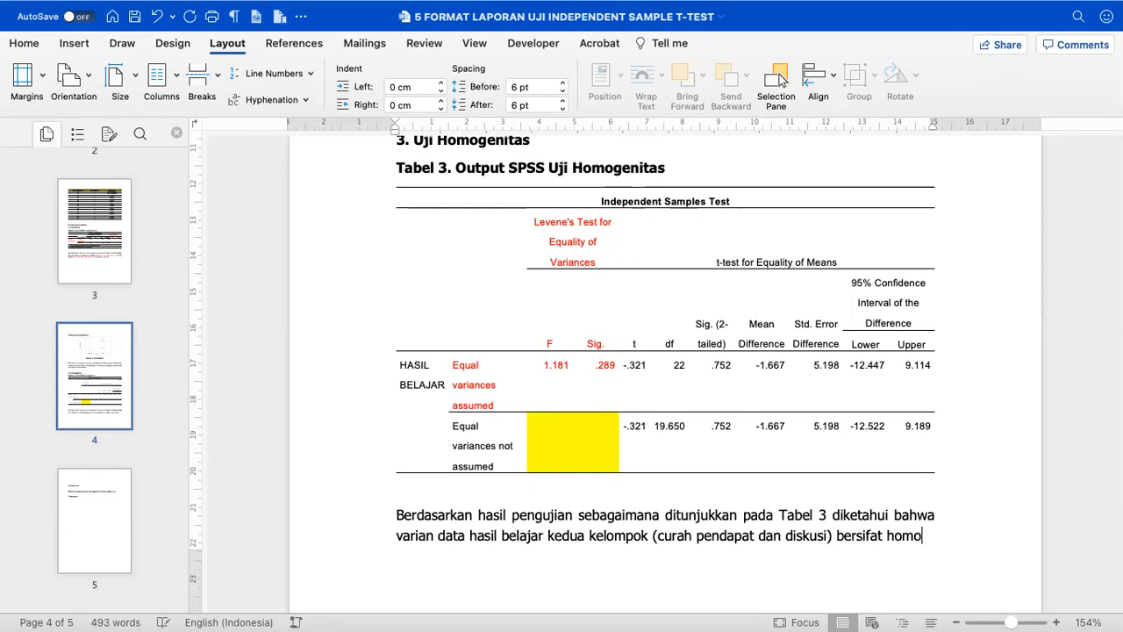
text(gen ()
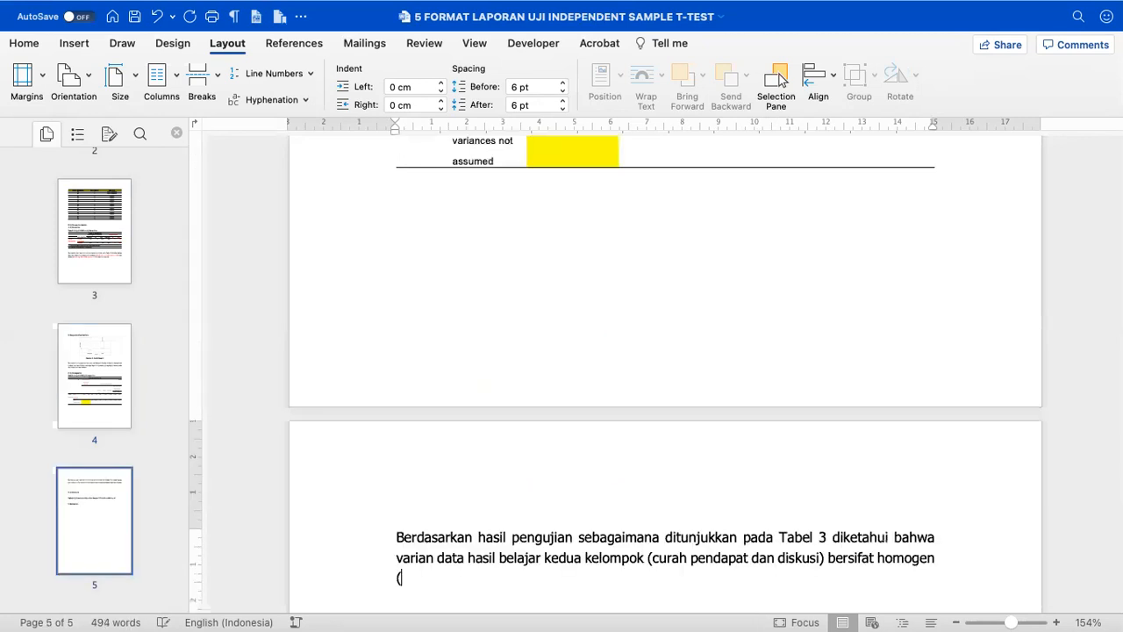
Check the F and Sig. values in Table 3 and add "F=" after the open bracket in the paragraph.
scroll(429, 275, up, 10)
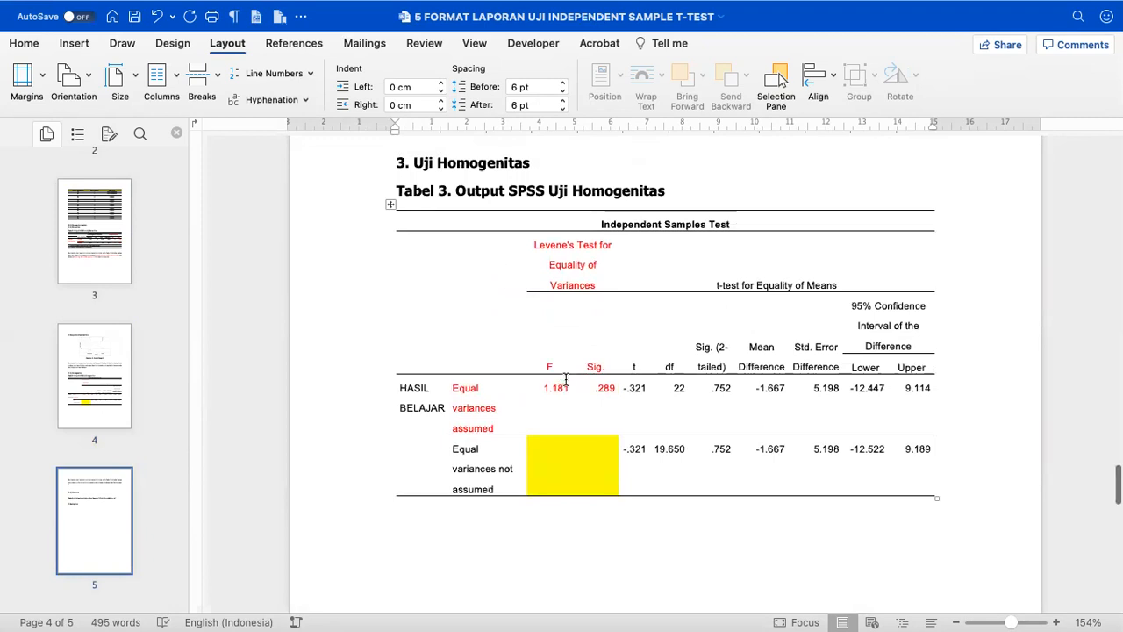
click(479, 391)
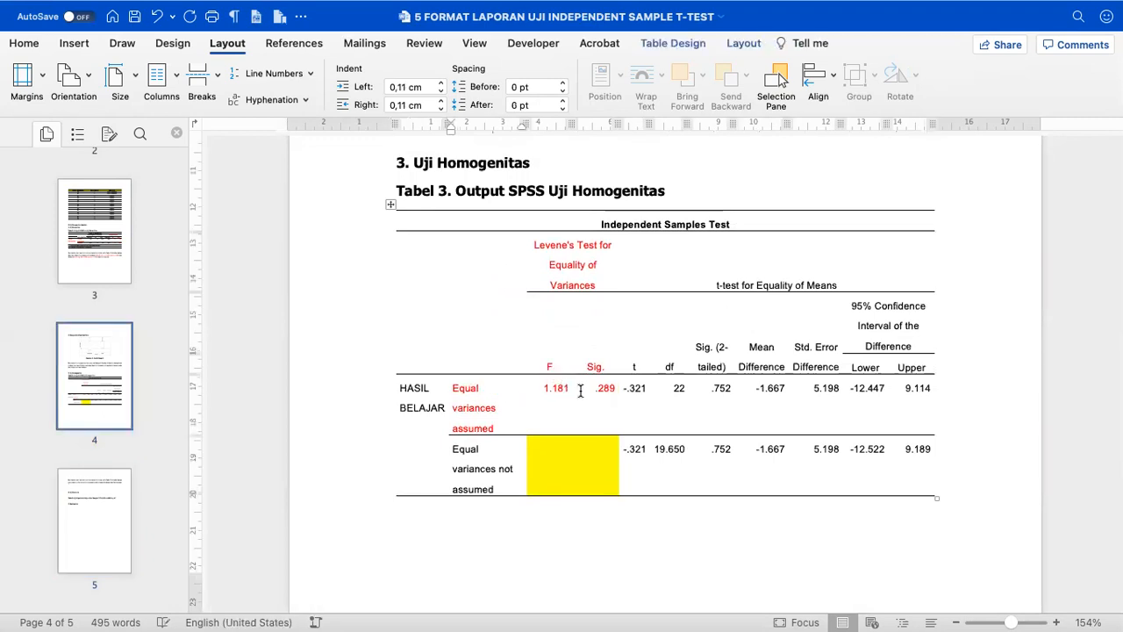
scroll(580, 391, down, 10)
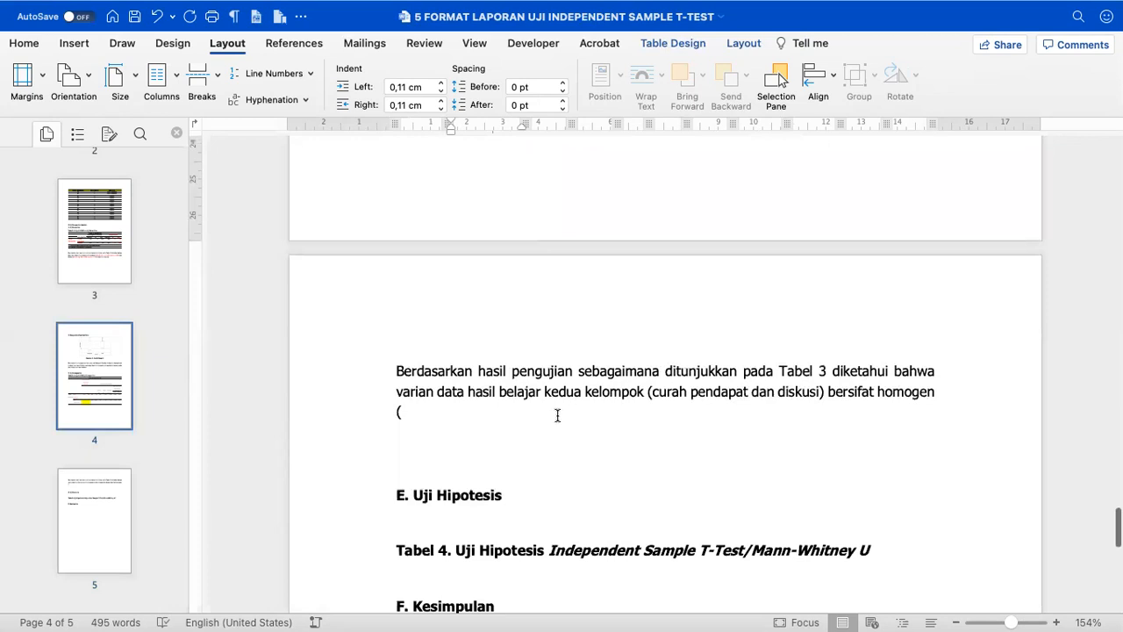
click(456, 415)
text(Si)
key(BackSpace)
key(BackSpace)
text(F=)
Hide the white space between pages 4 and 5 so the table and paragraph sit close together.
click(416, 249)
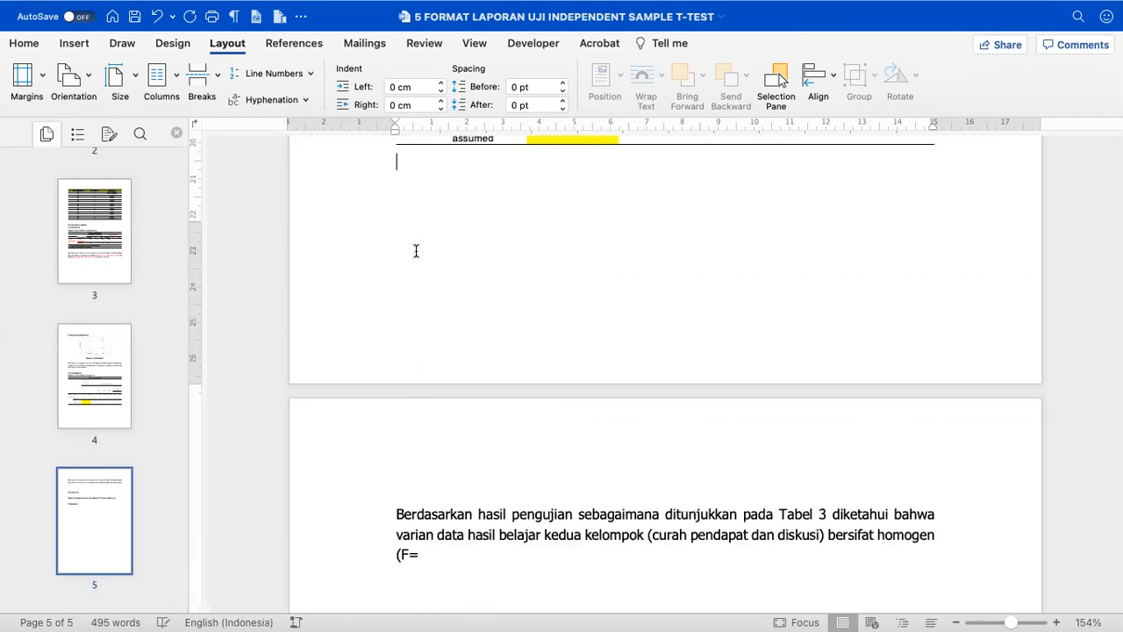
double_click(416, 251)
click(838, 88)
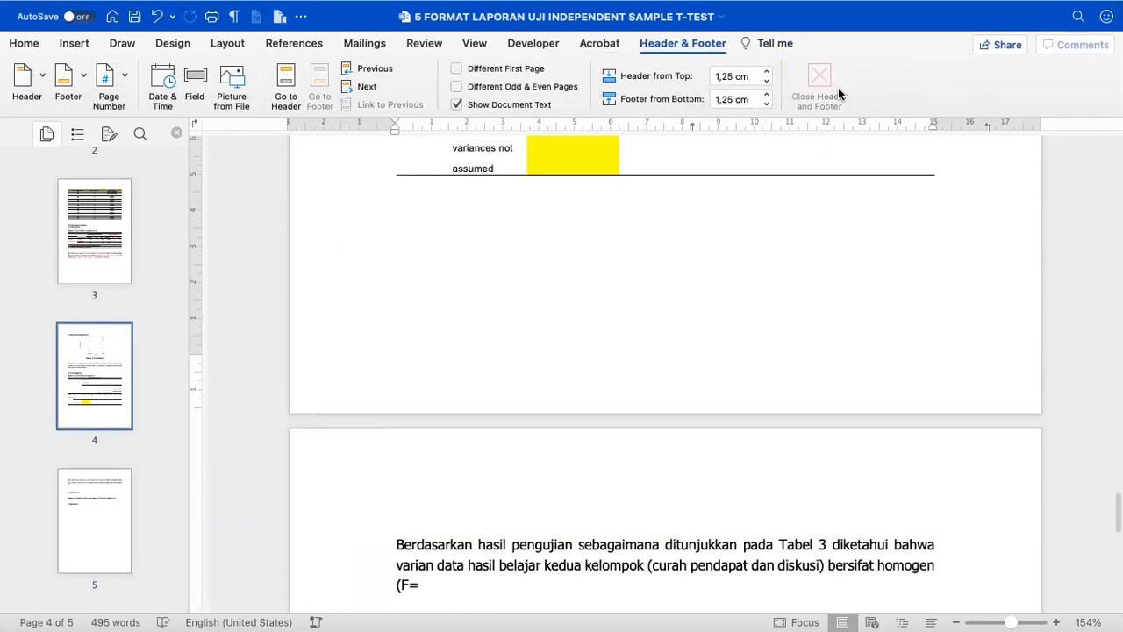
double_click(515, 419)
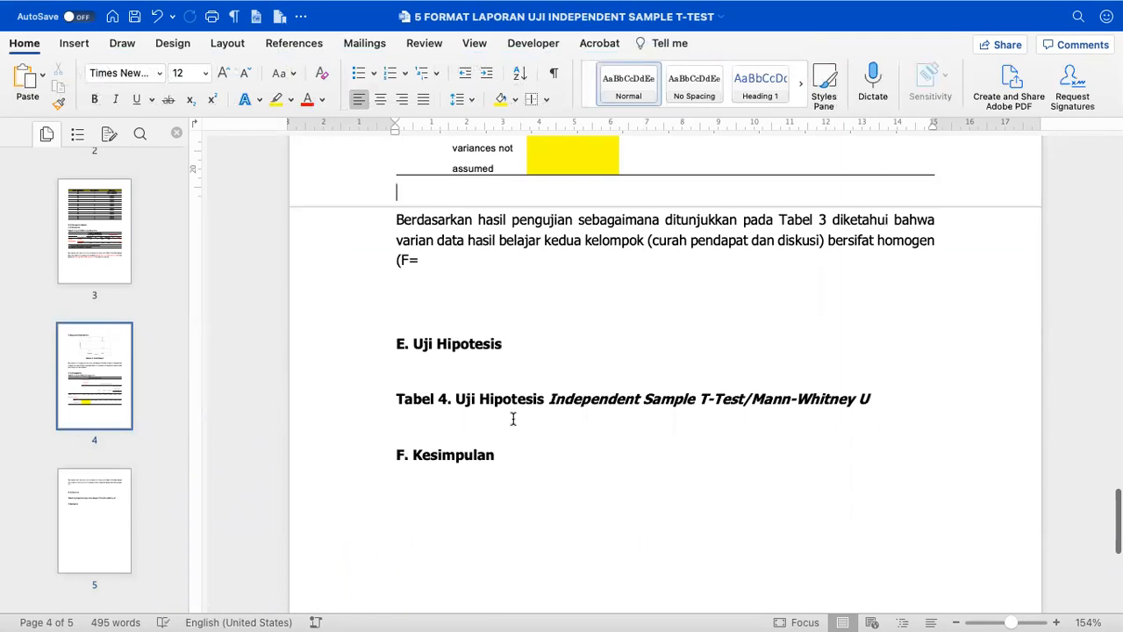
Complete the test statistics after "F=" with "1.181, Sig. = 0.289" and check the Sig. value against the table.
scroll(514, 419, up, 5)
click(472, 417)
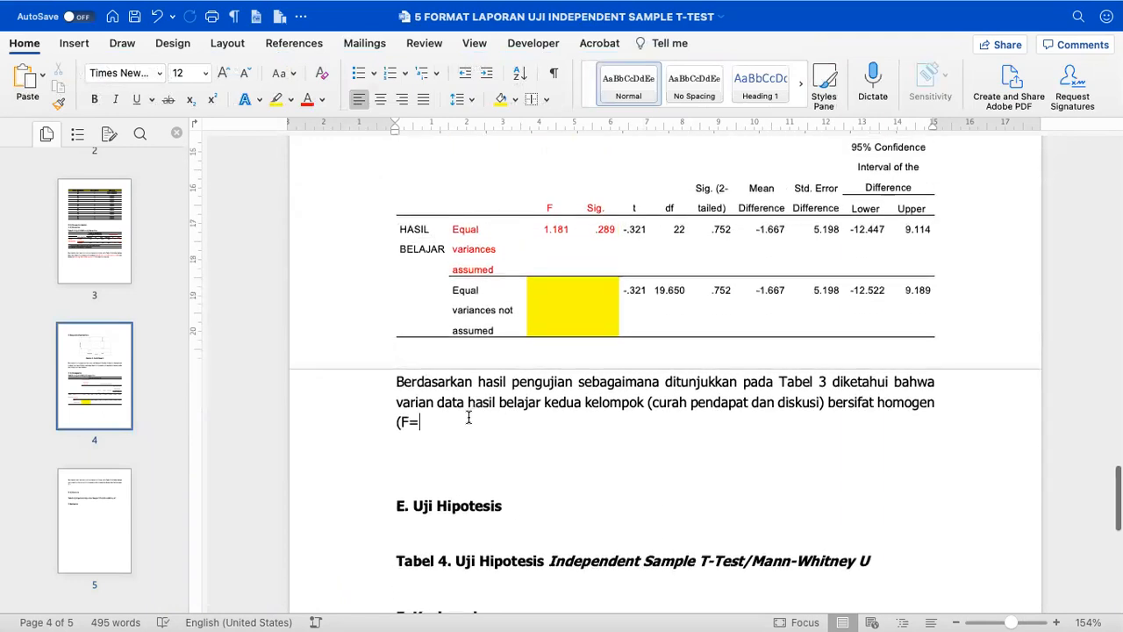
text(1)
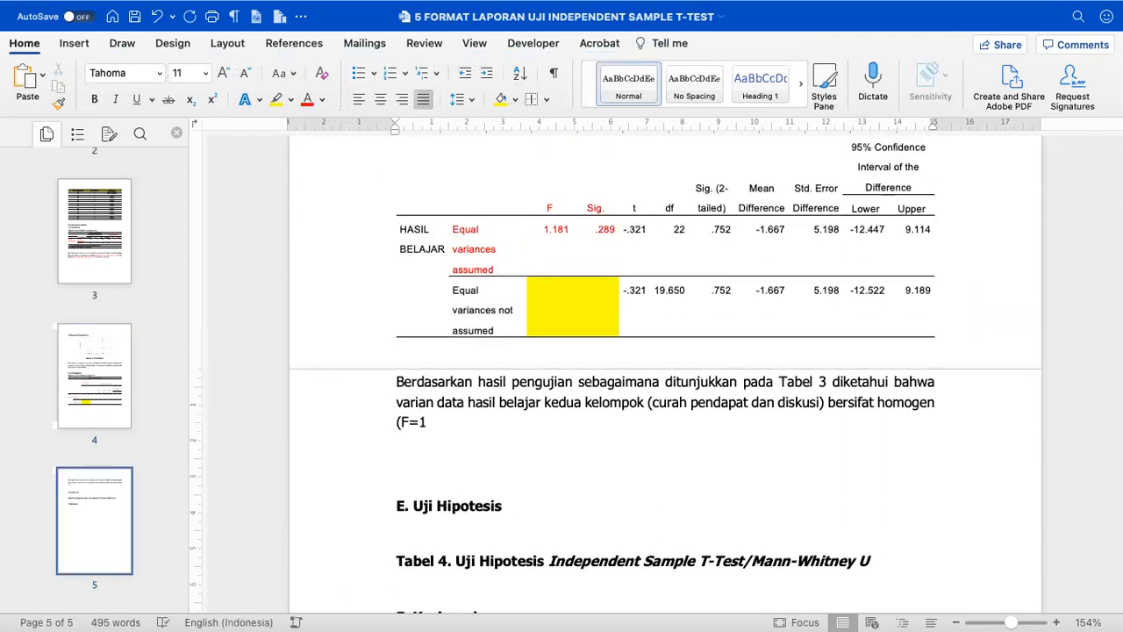
text(.181, Sig. = 0.289)
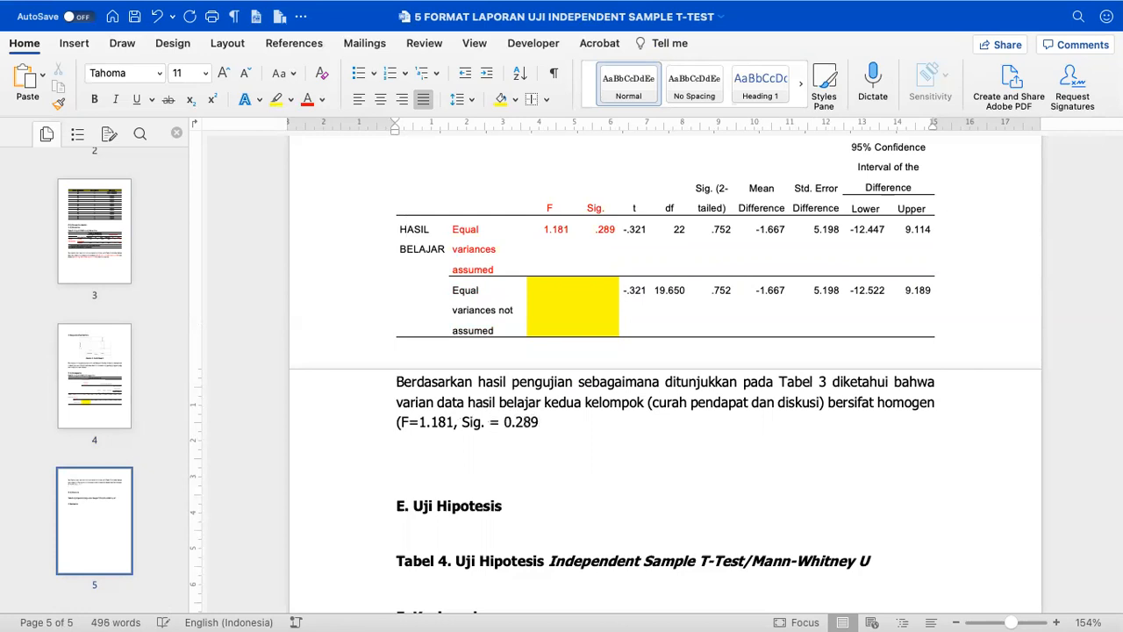
click(596, 231)
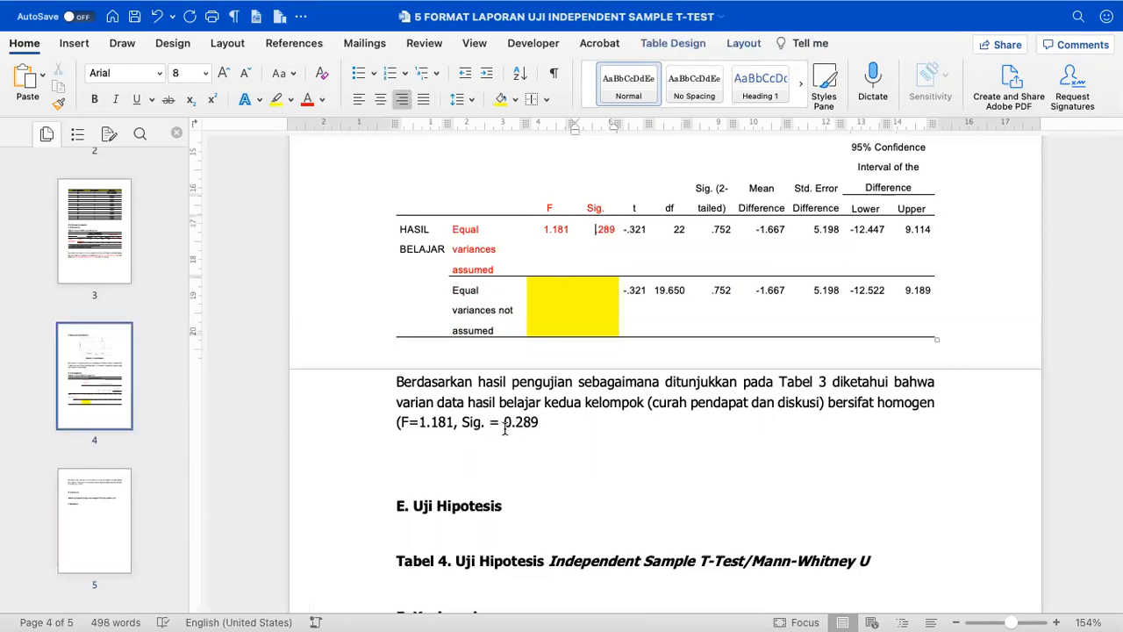
Complete the bracketed test statistics after "Sig. = 0.289" with ", p-value=0.05).".
click(551, 425)
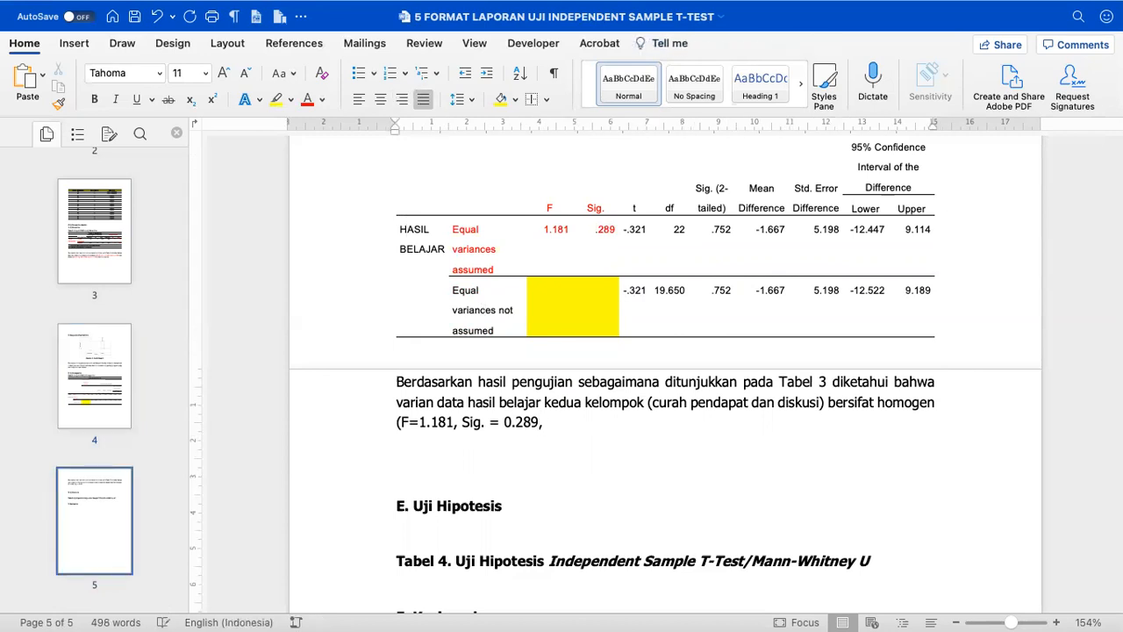
text(, p-value=0.05).)
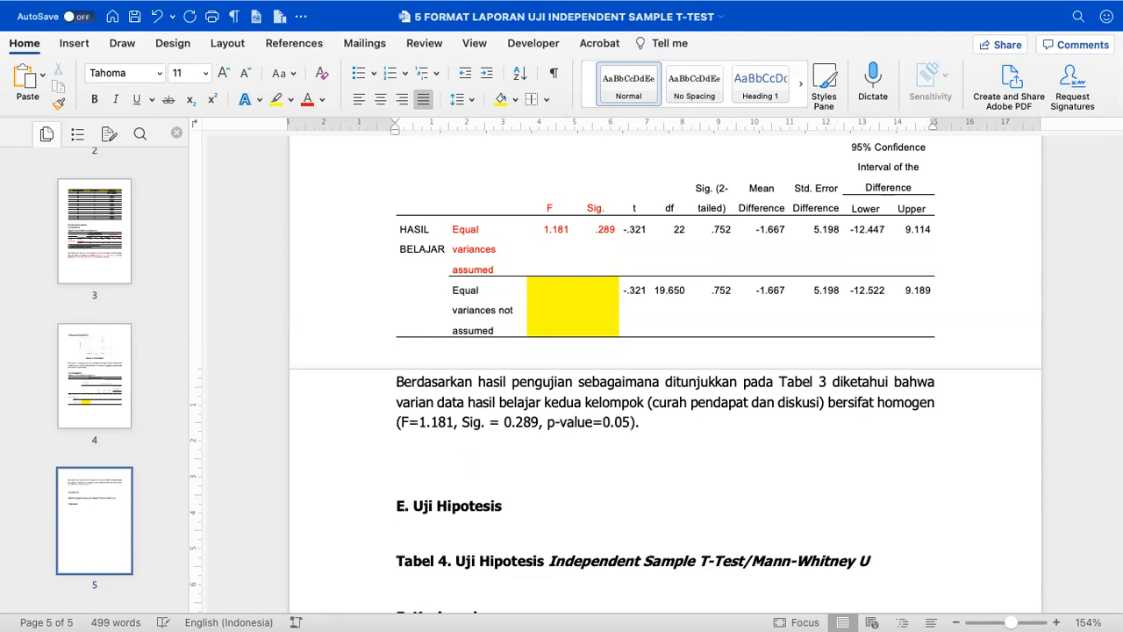
Add two rule lines below the paragraph: "Homogen itu, jika Sig. > p-value" and "Tidak homogen, jika Sig. < p-value".
key(Return)
text(Homogen itu)
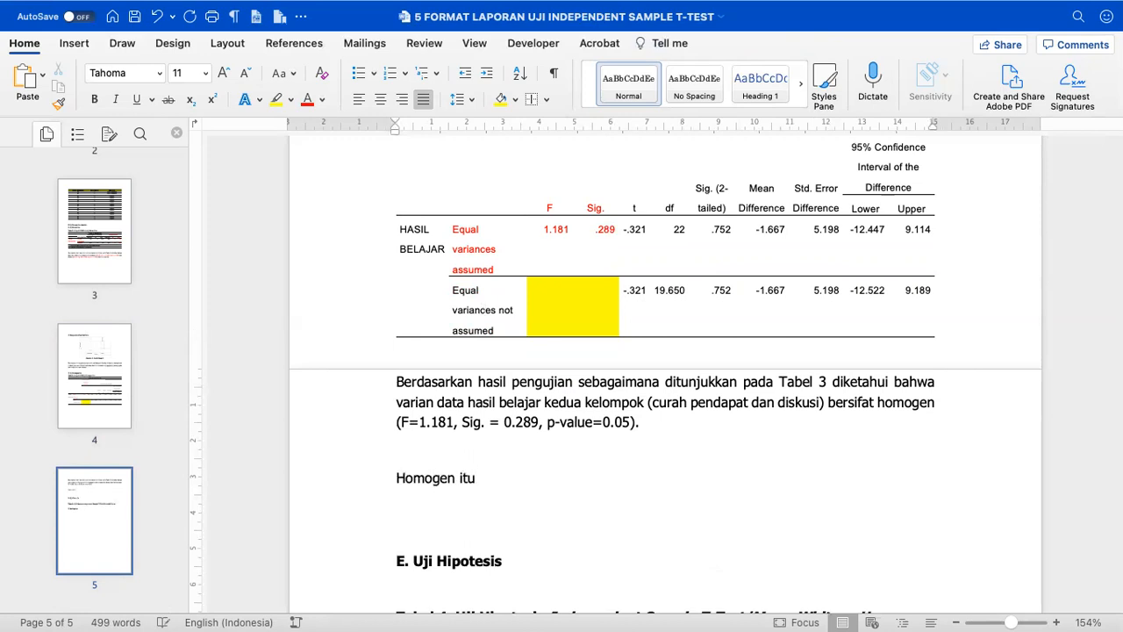
text(, jika Sig. > p-value)
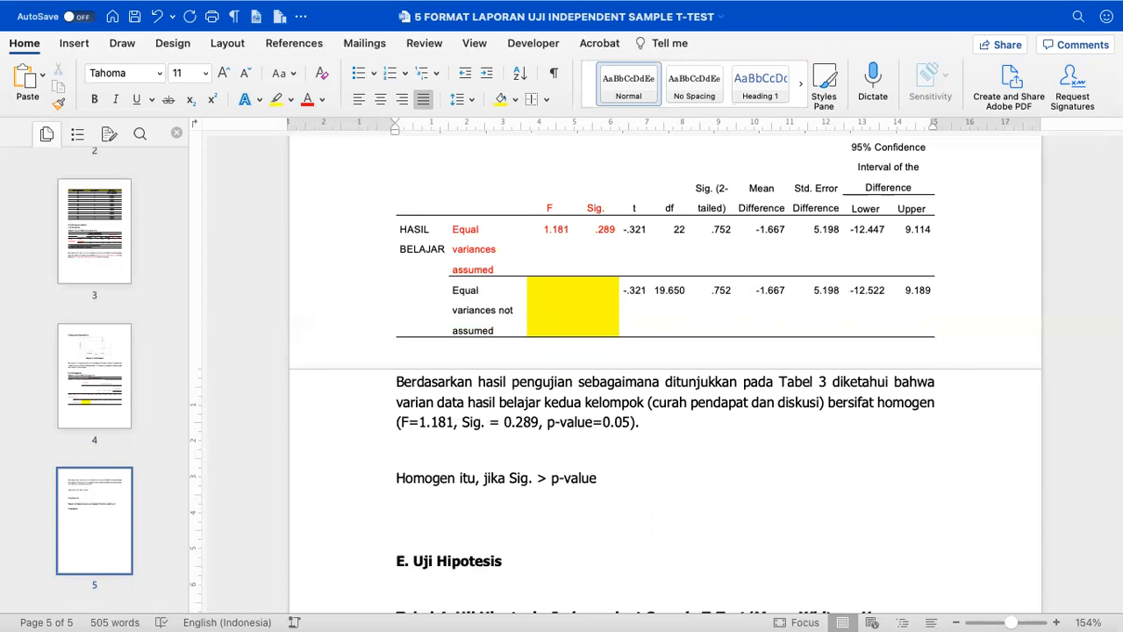
key(Return)
text(Tidak homge)
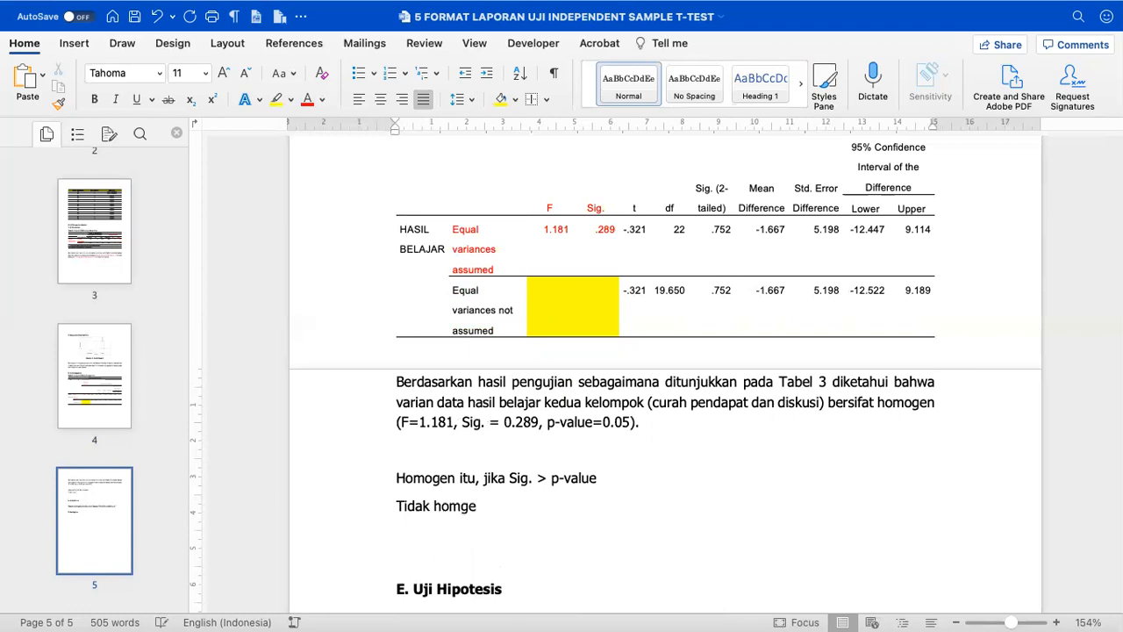
key(BackSpace)
key(BackSpace)
text(ogen, jika S)
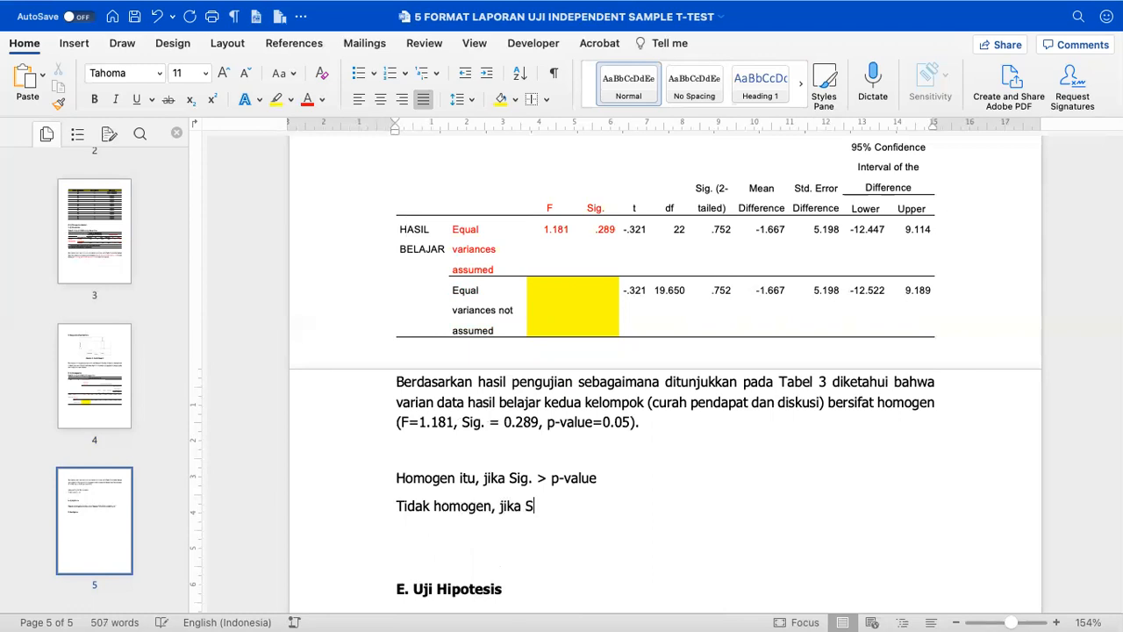
text(ig. < p-value)
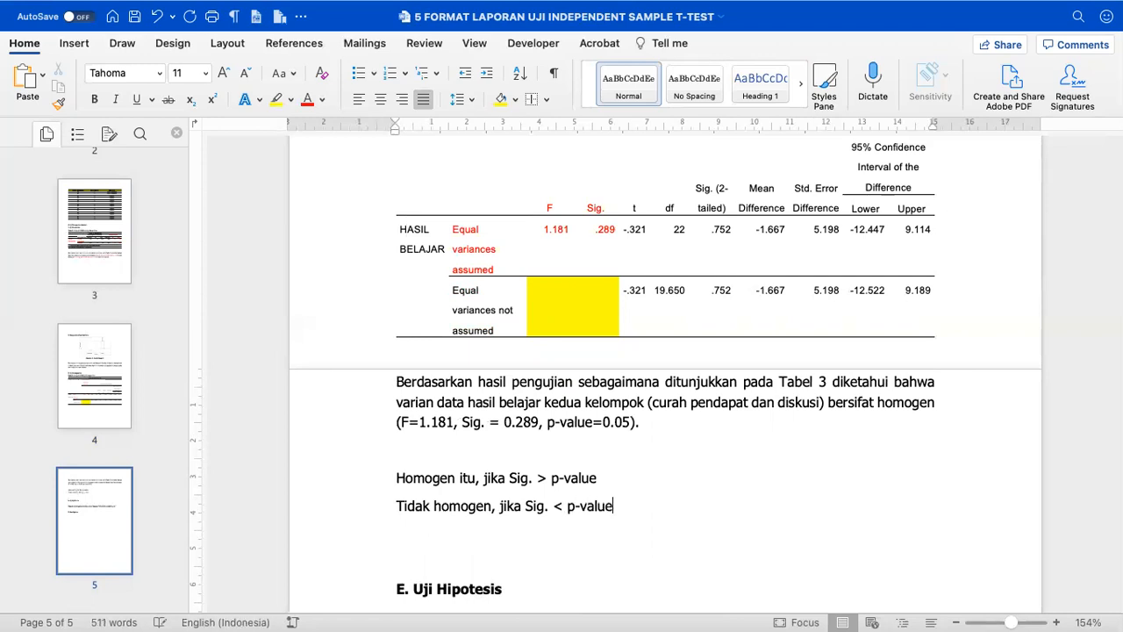
Color the values 0.289 and 0.05 in the homogeneity paragraph red.
drag(504, 424, 539, 425)
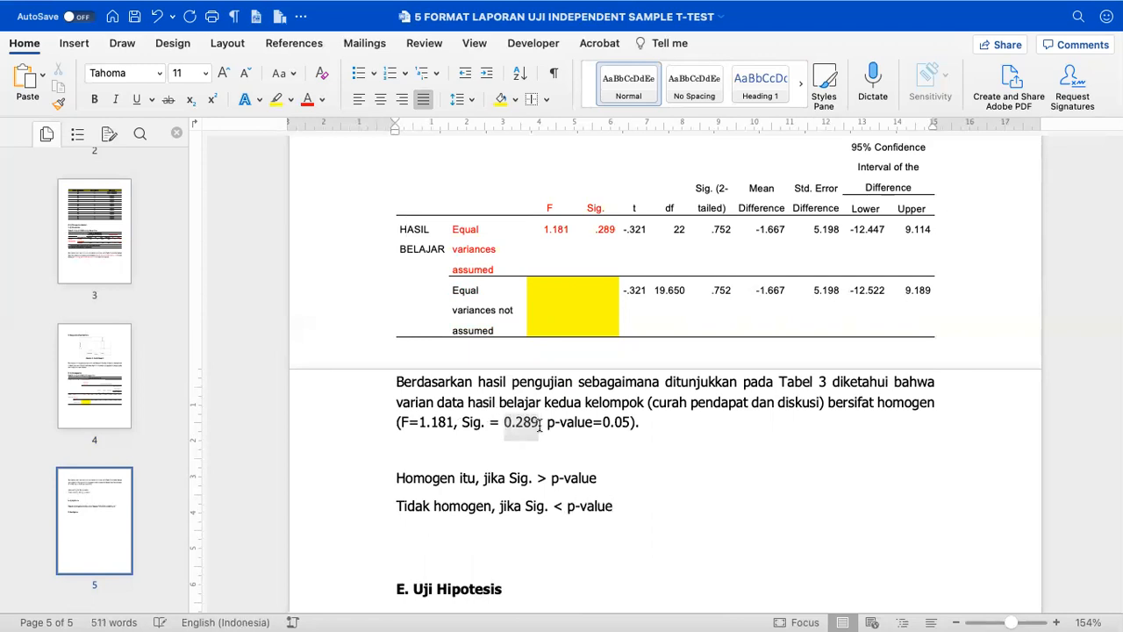
click(307, 100)
drag(603, 424, 634, 424)
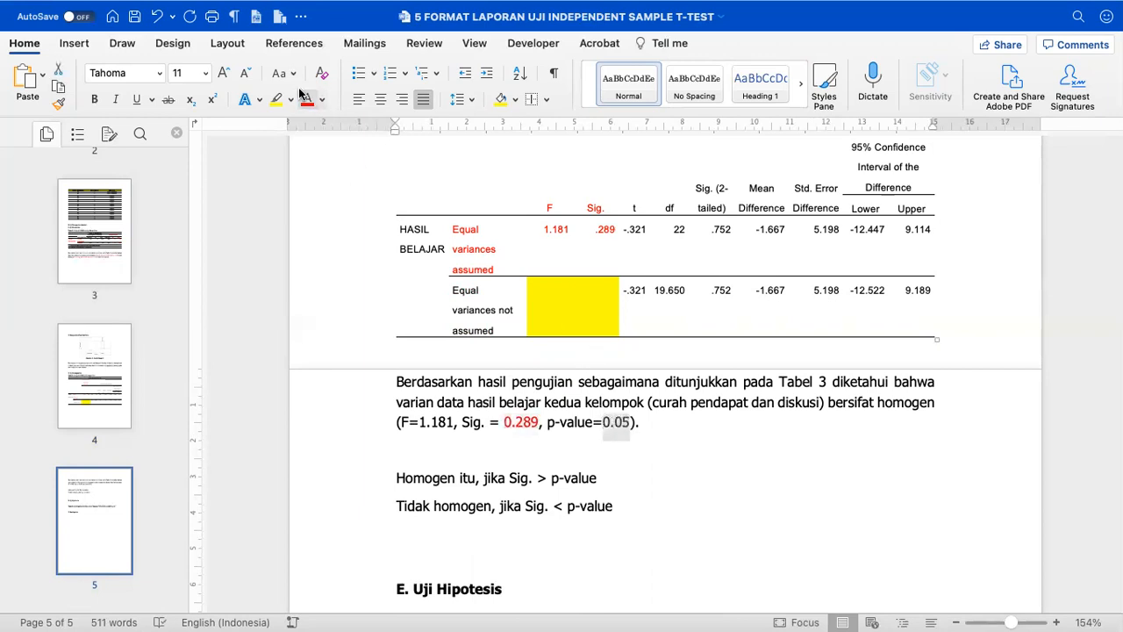
click(314, 101)
Examine the "Equal variances assumed" row of Table 3 alongside the paragraph's homogeneity conclusion.
scroll(450, 266, up, 1)
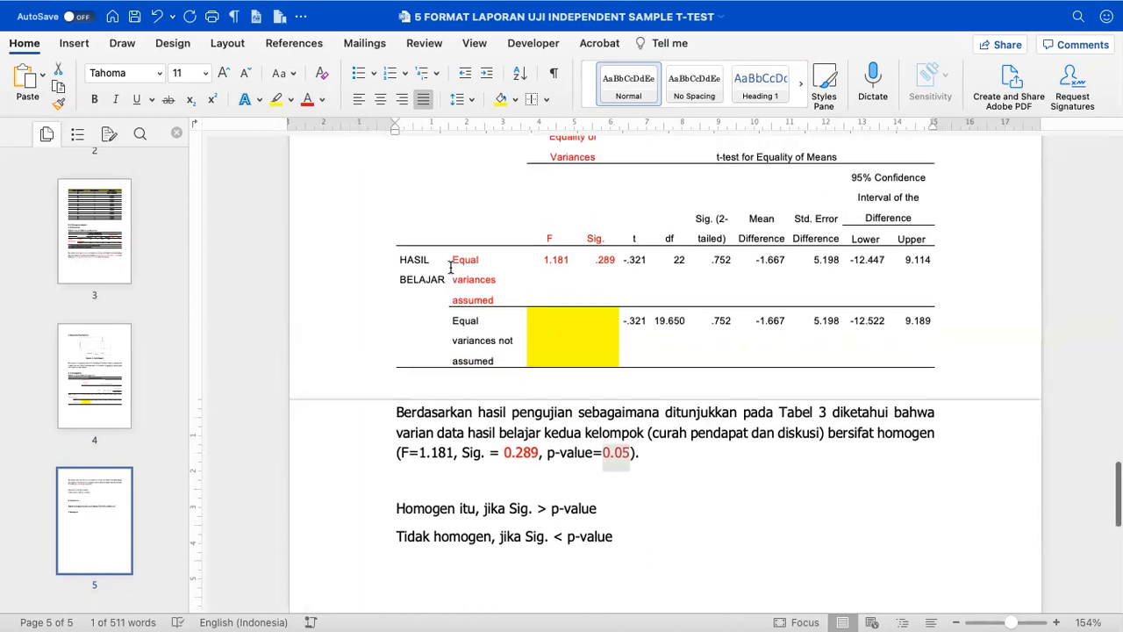
drag(455, 258, 491, 301)
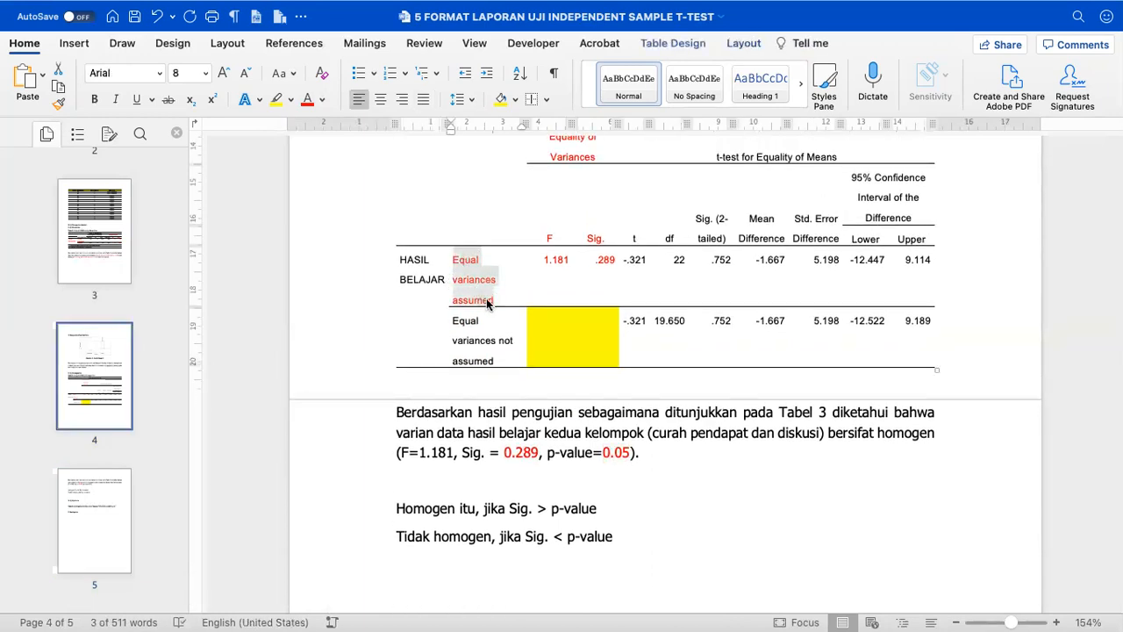
click(478, 273)
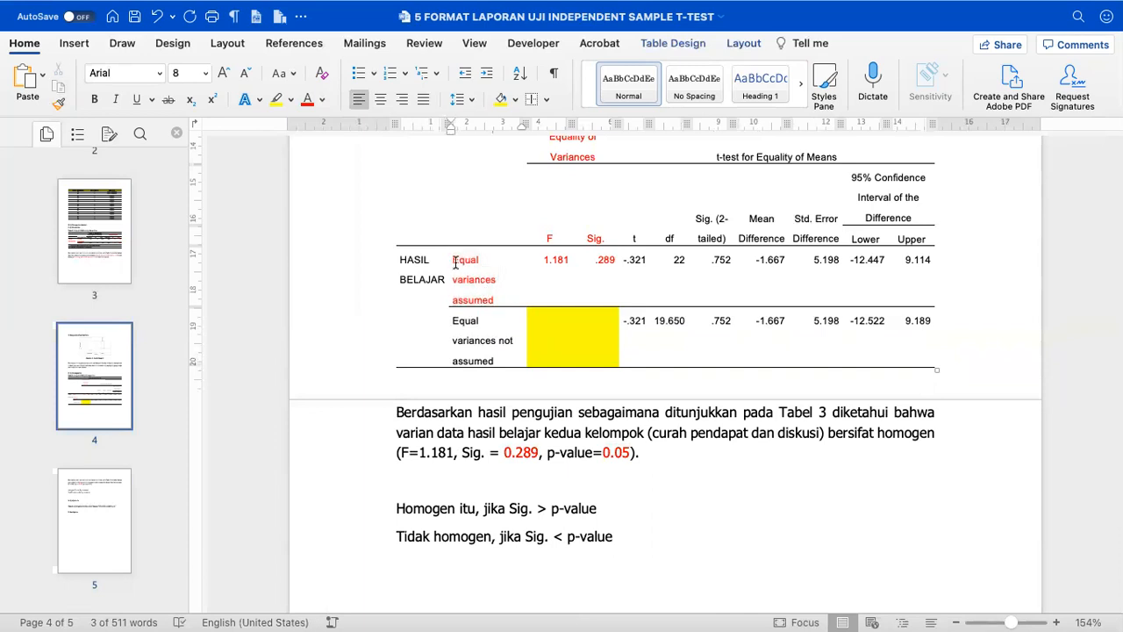
drag(453, 260, 477, 265)
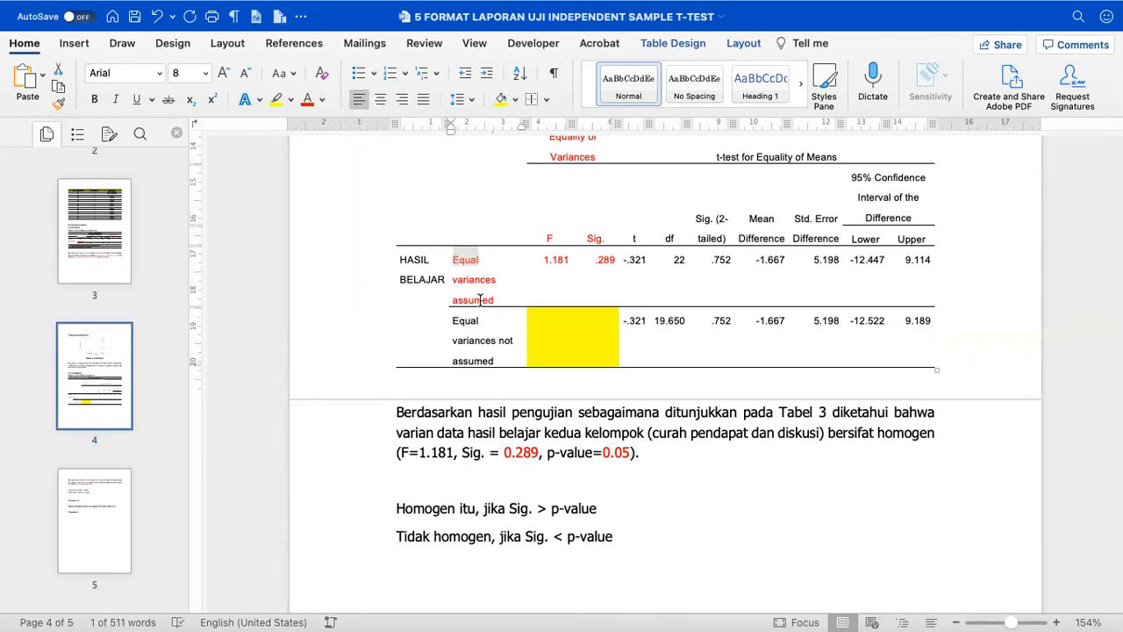
click(466, 262)
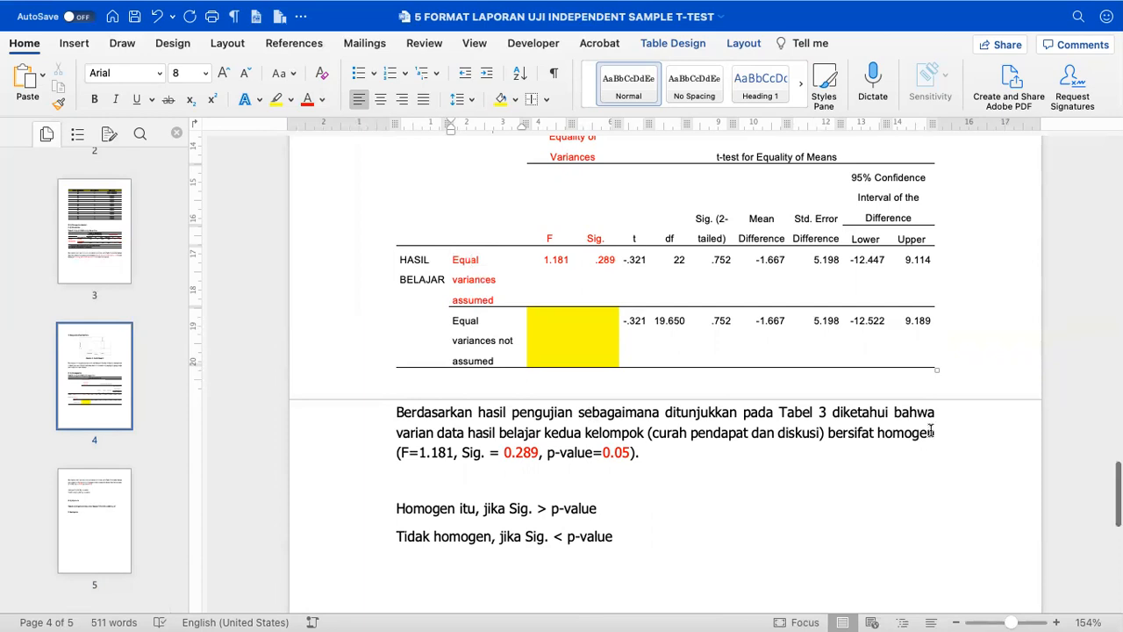
click(932, 431)
scroll(931, 432, down, 1)
click(733, 477)
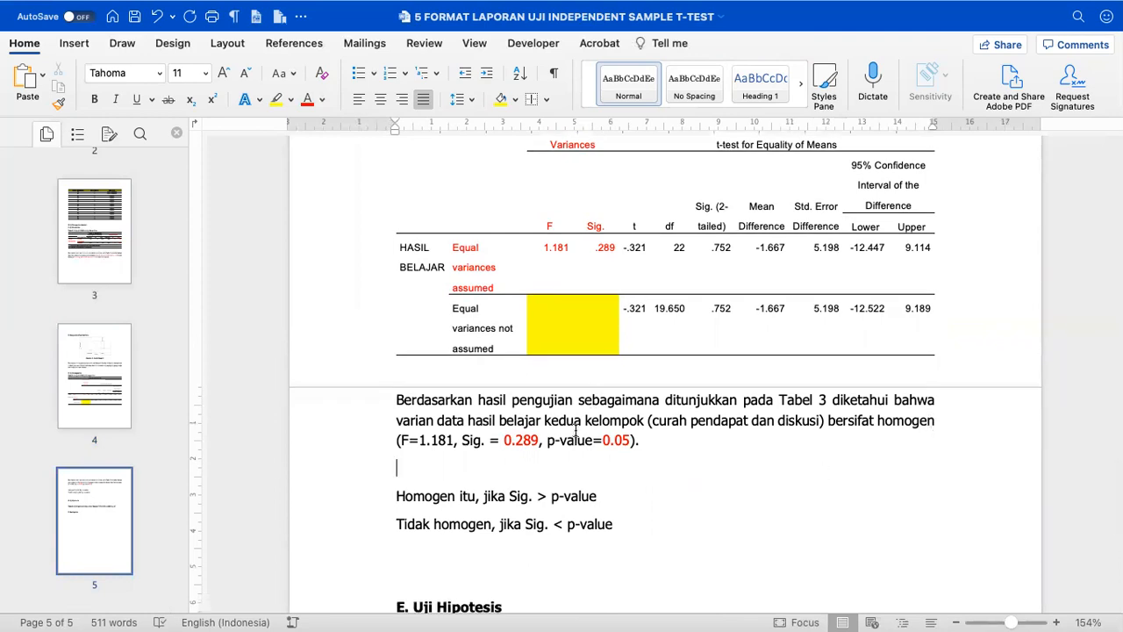
scroll(575, 430, up, 5)
scroll(522, 471, down, 3)
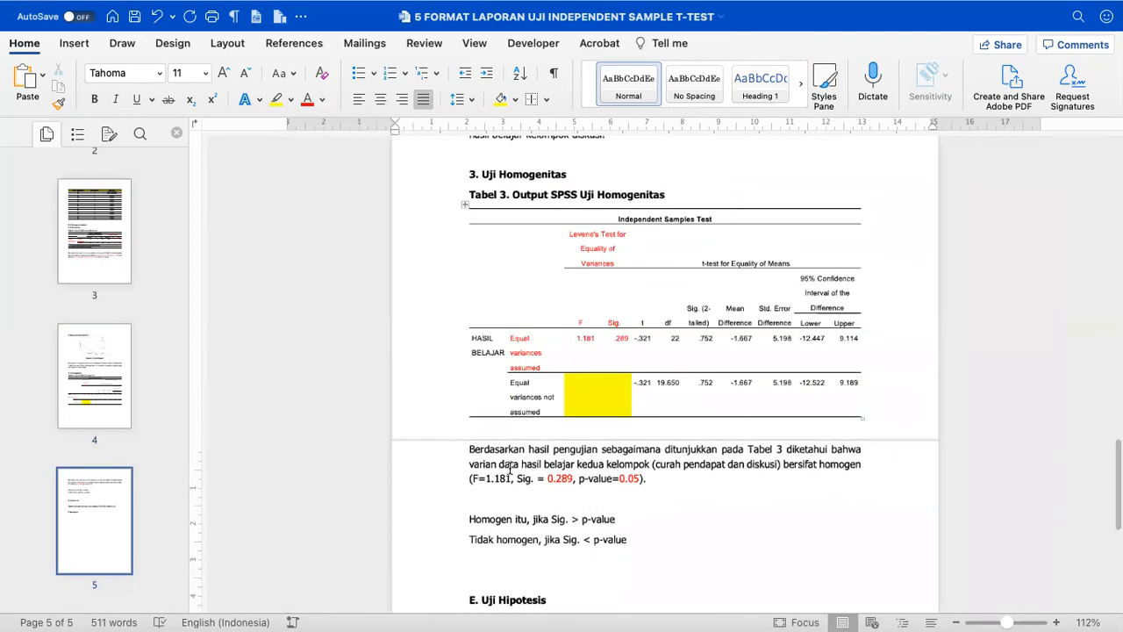
Delete the two homogeneity rule lines below the interpretation paragraph along with their leftover line.
drag(468, 522, 637, 540)
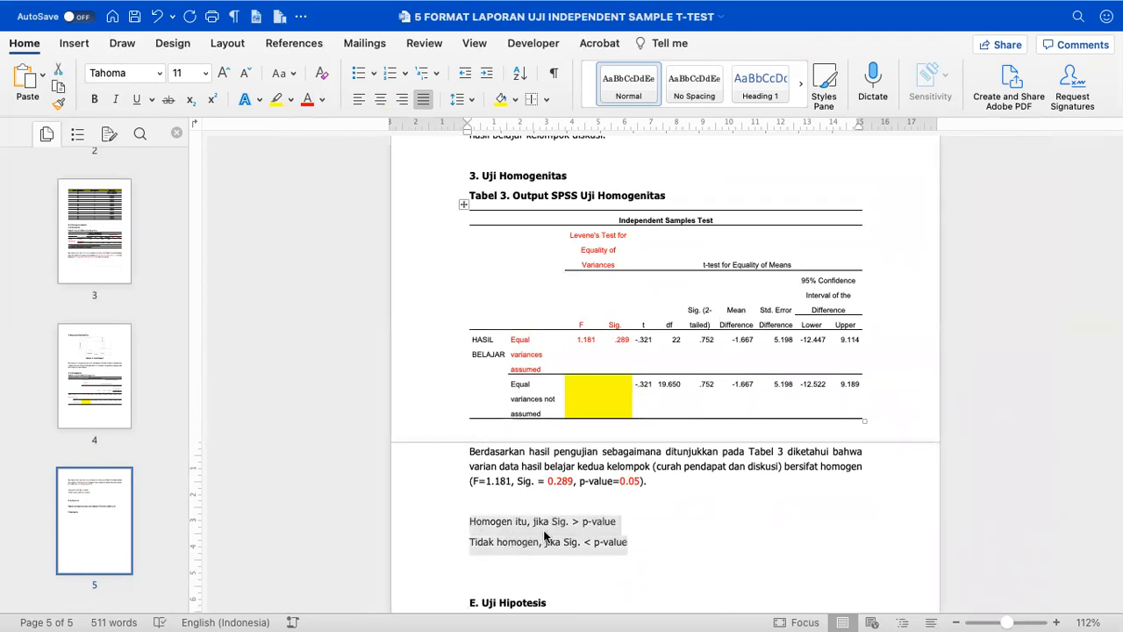
drag(546, 536, 575, 531)
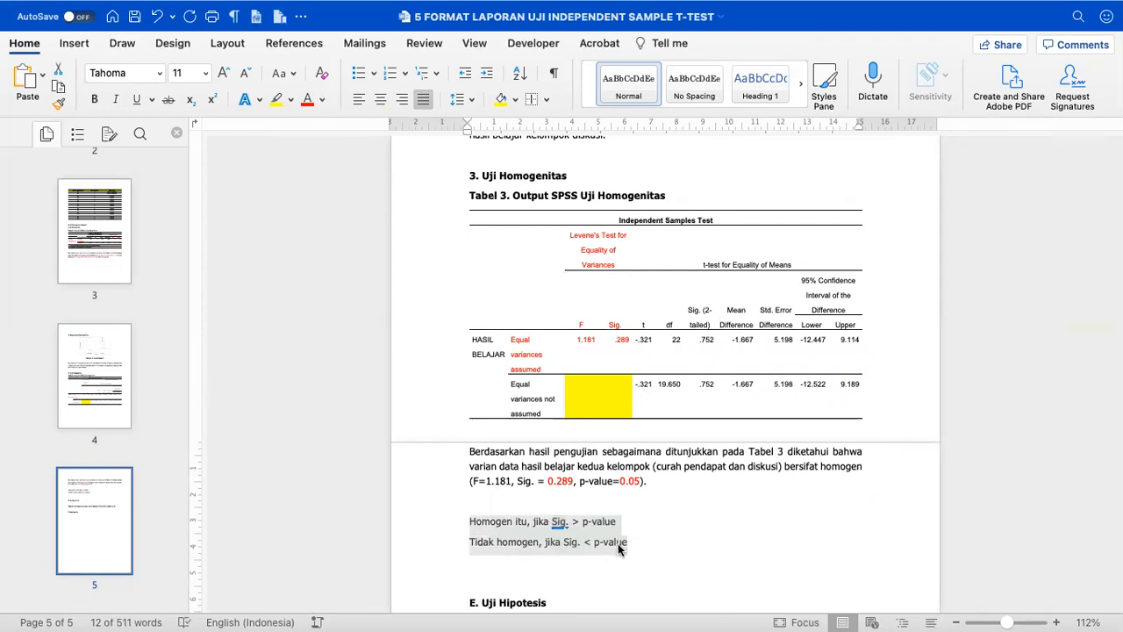
key(BackSpace)
key(BackSpace)
key(BackSpace)
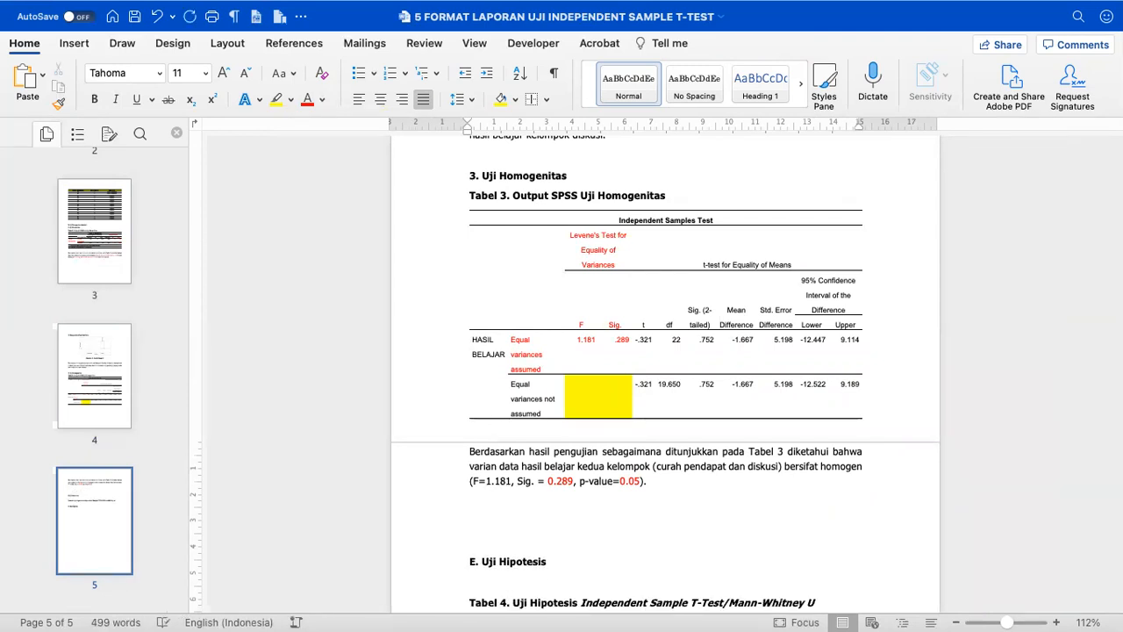
Insert "SW" after "Sig." in the curah pendapat statistics of the normality paragraph under Table 2.
scroll(665, 375, up, 10)
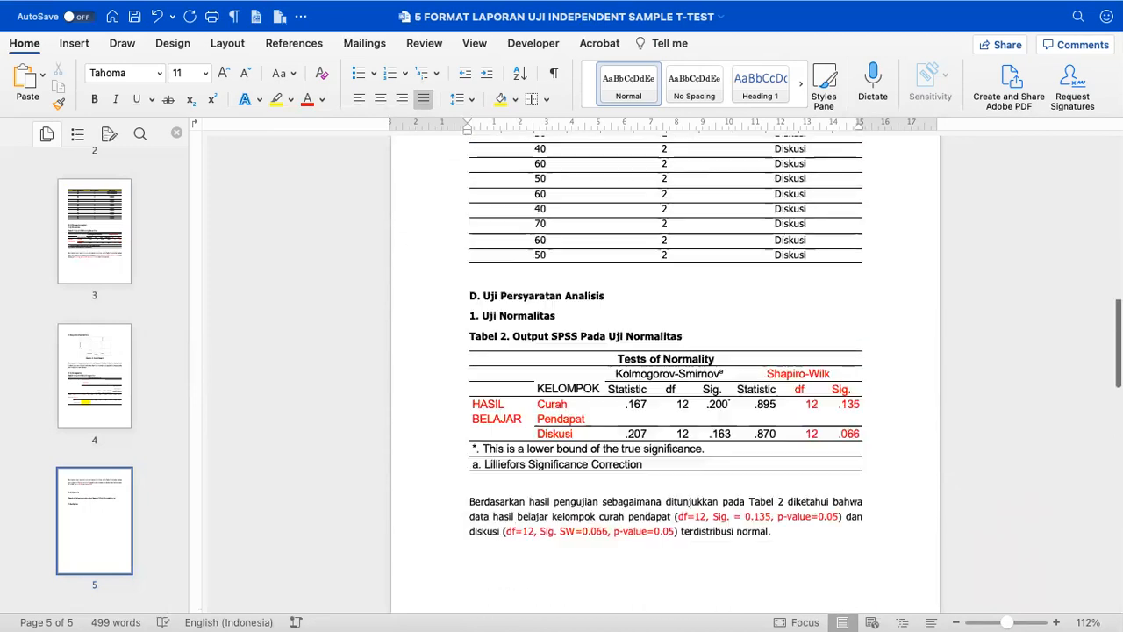
scroll(618, 533, up, 6)
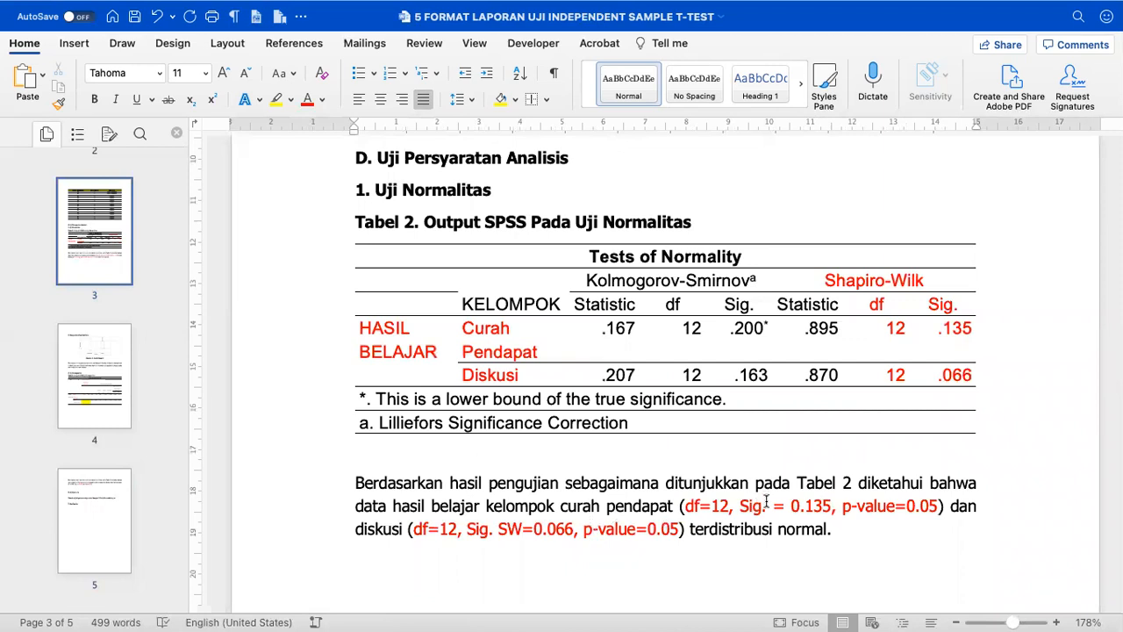
scroll(766, 498, down, 1)
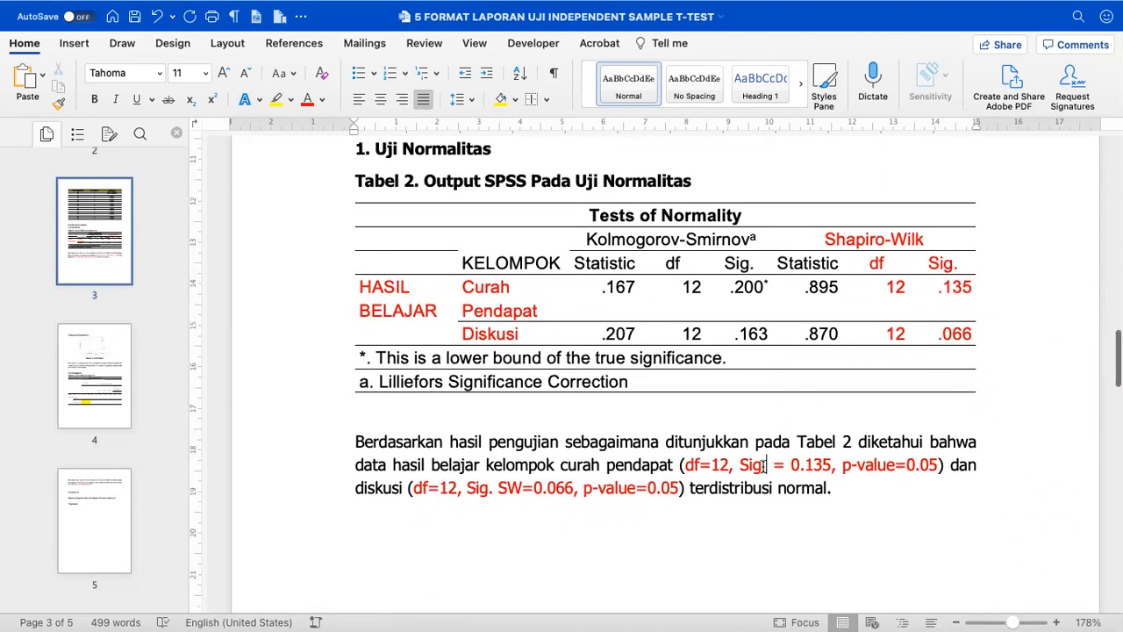
text(SW)
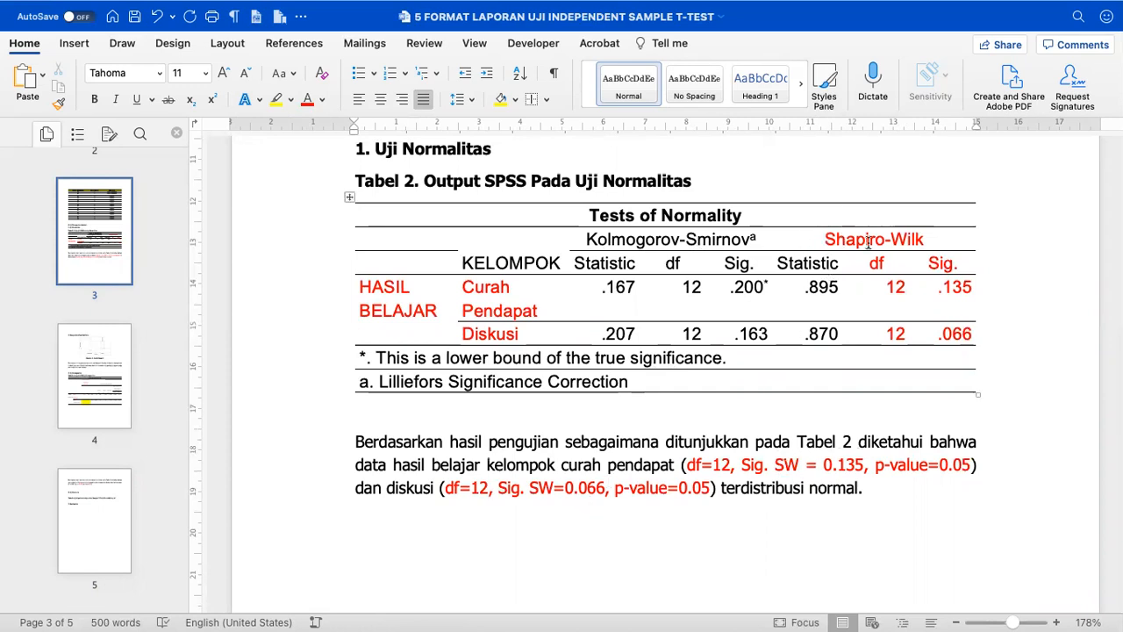
Try moving the homogeneity interpretation paragraph above Table 3, directly under the "3. Uji Homogenitas" heading, without a blank line after it.
scroll(617, 409, down, 5)
ctrl+scroll(617, 419, down, 5)
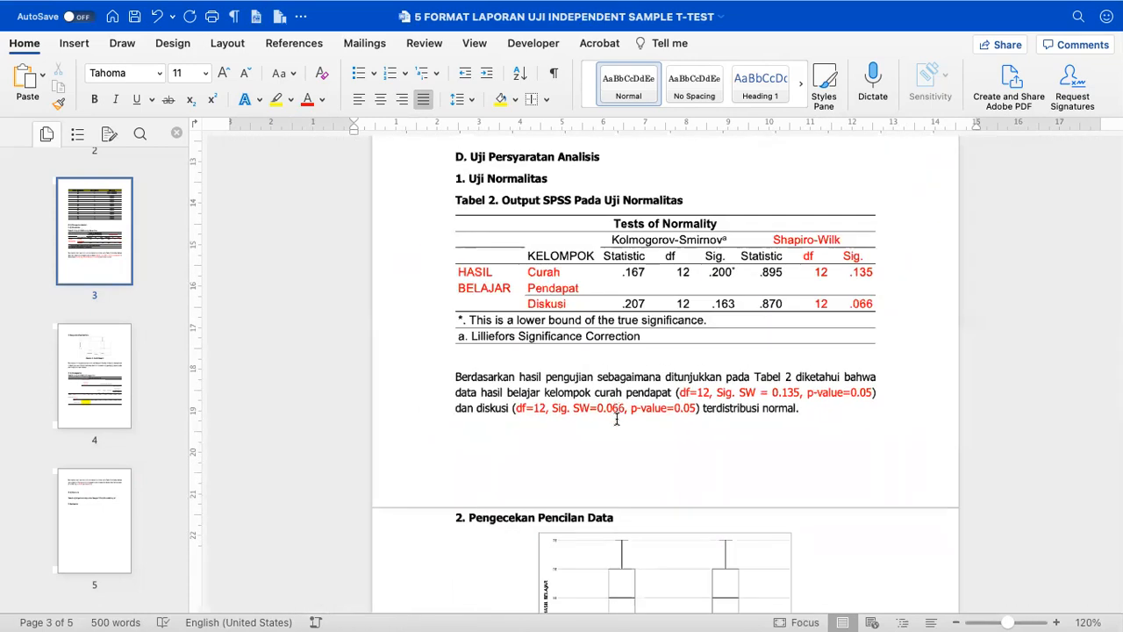
scroll(612, 448, down, 15)
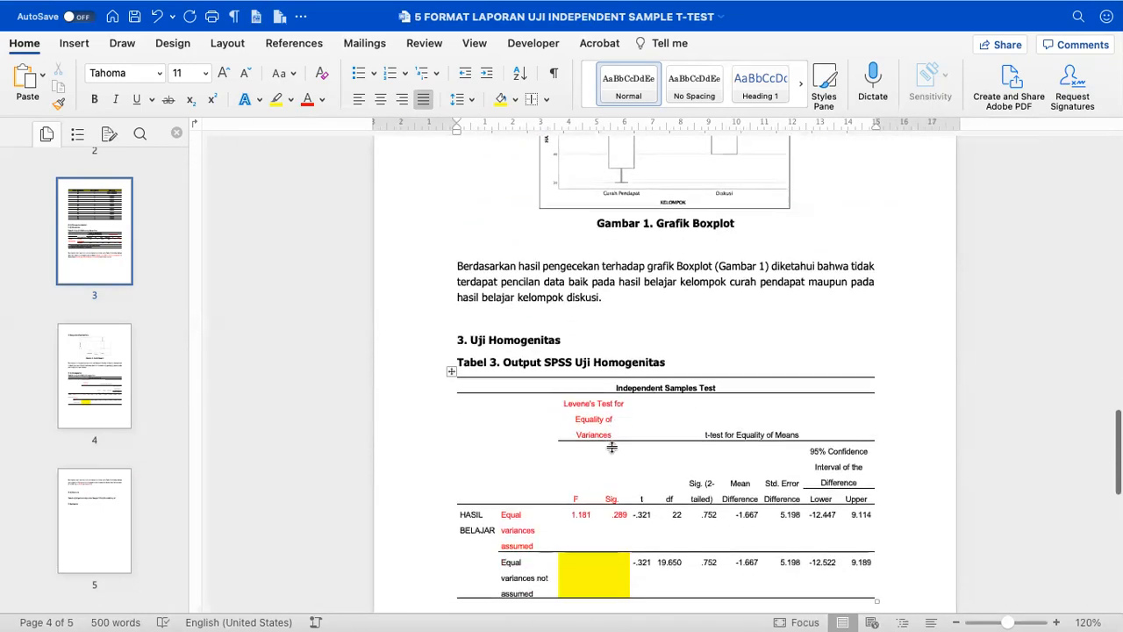
scroll(611, 449, down, 1)
scroll(611, 449, up, 5)
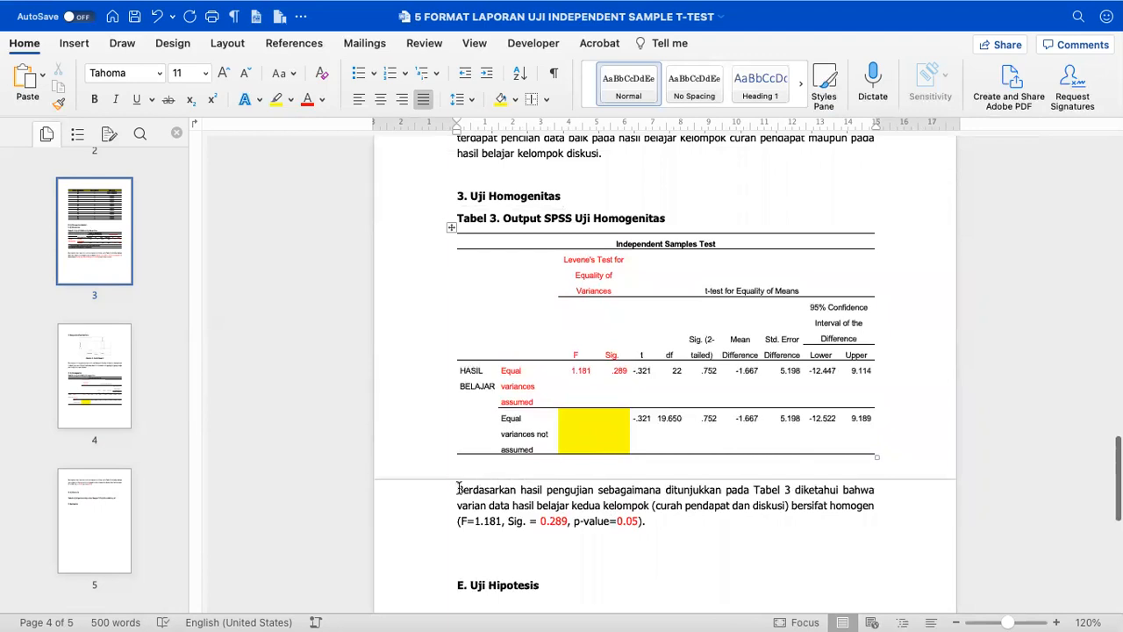
drag(455, 491, 653, 523)
key(super+c)
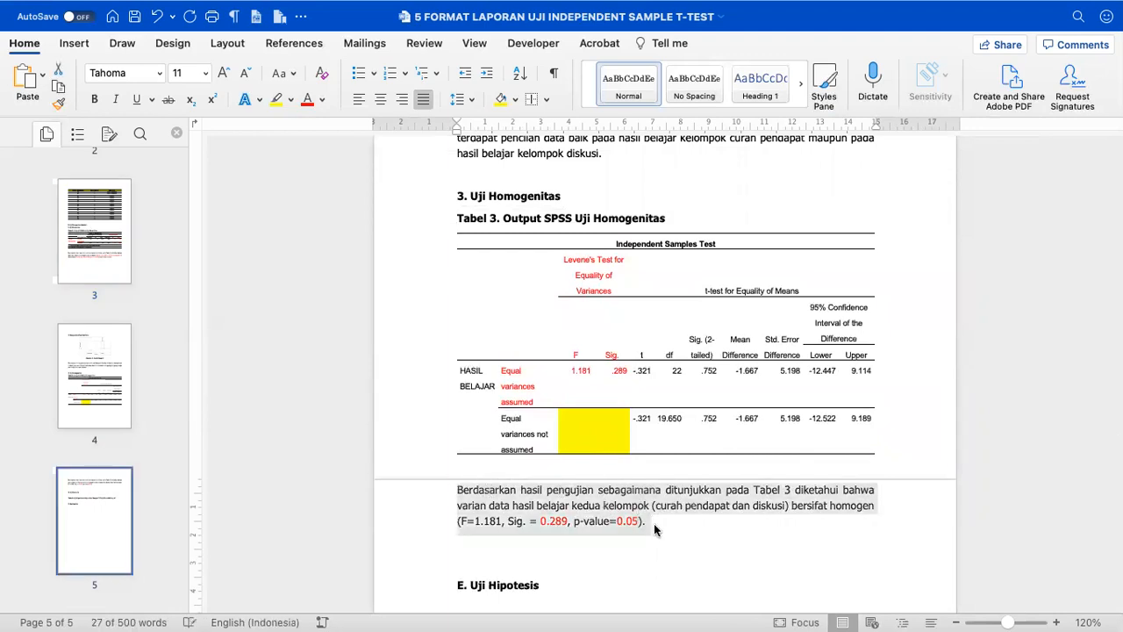
key(BackSpace)
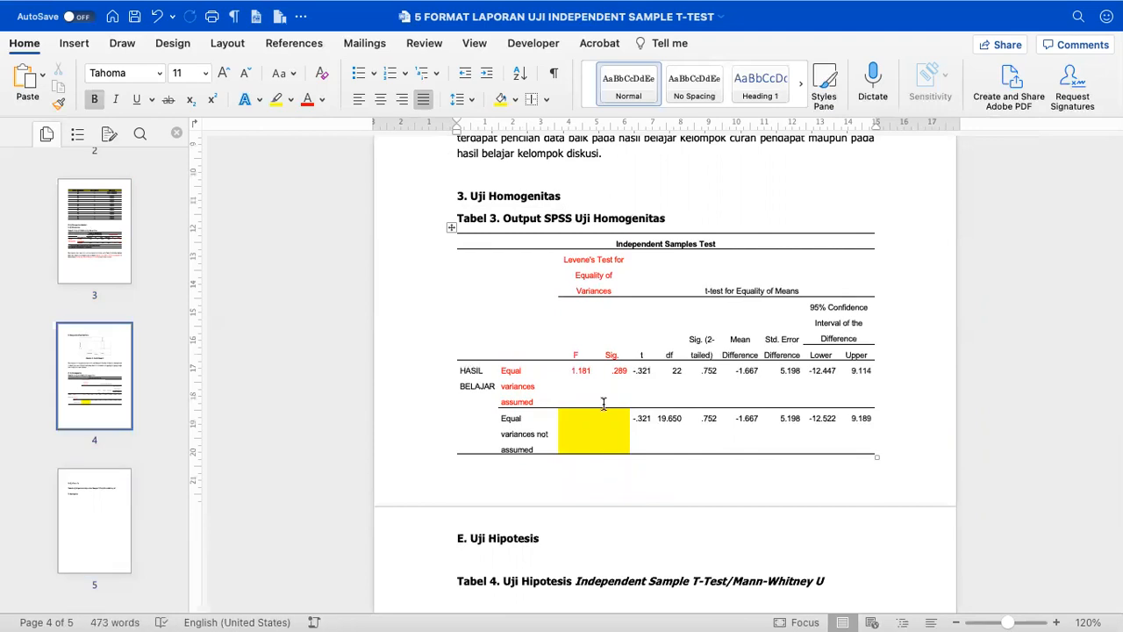
key(super+z)
key(BackSpace)
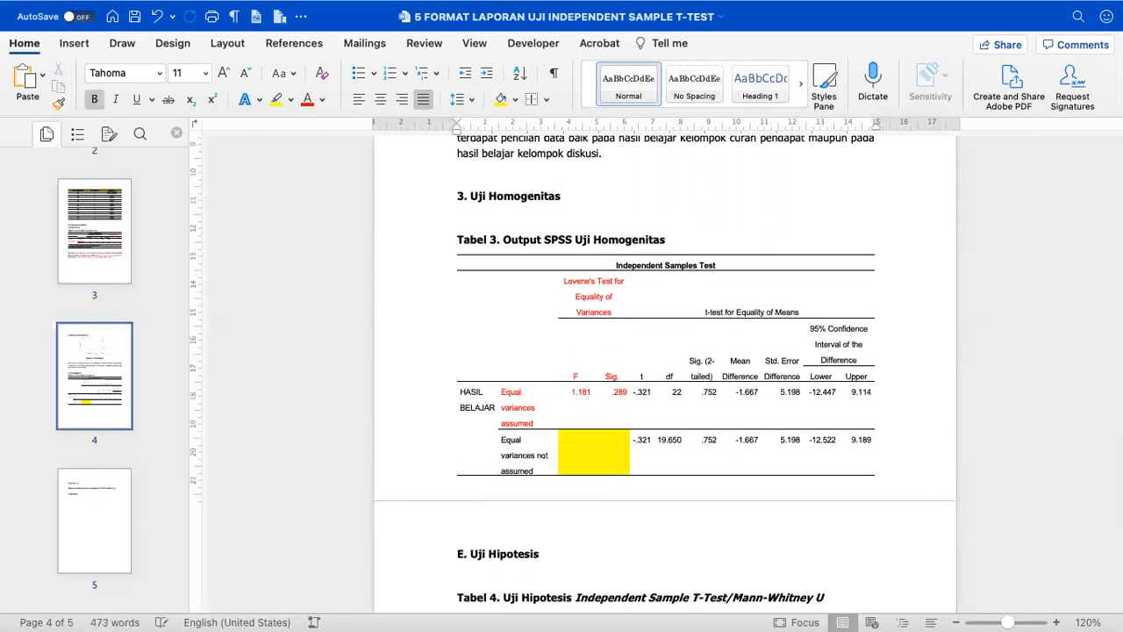
click(561, 196)
key(super+v)
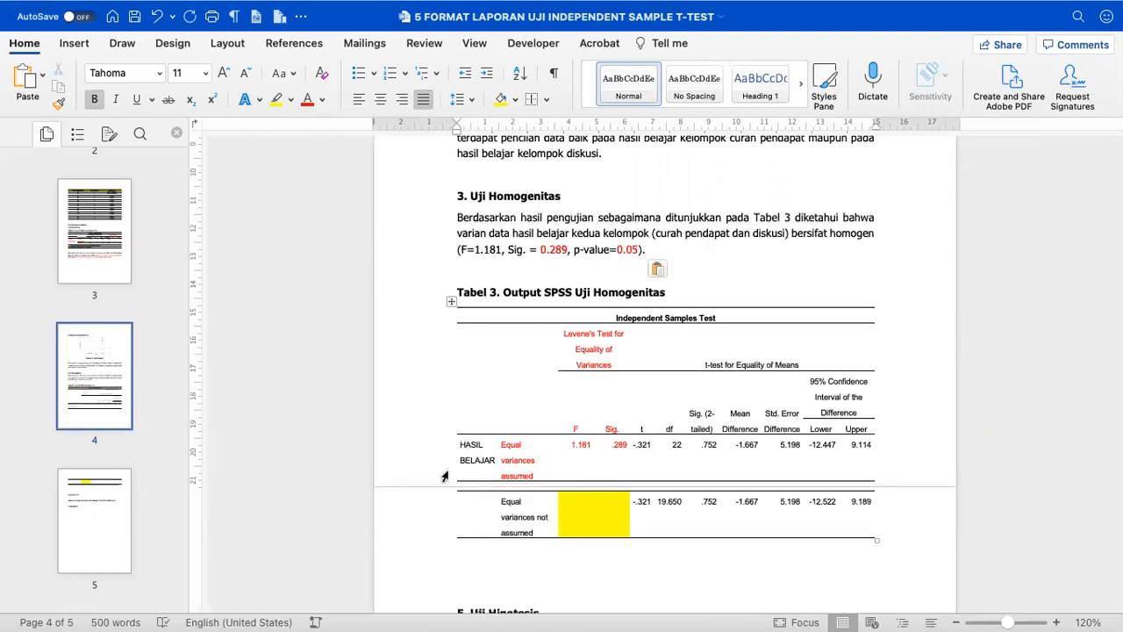
key(BackSpace)
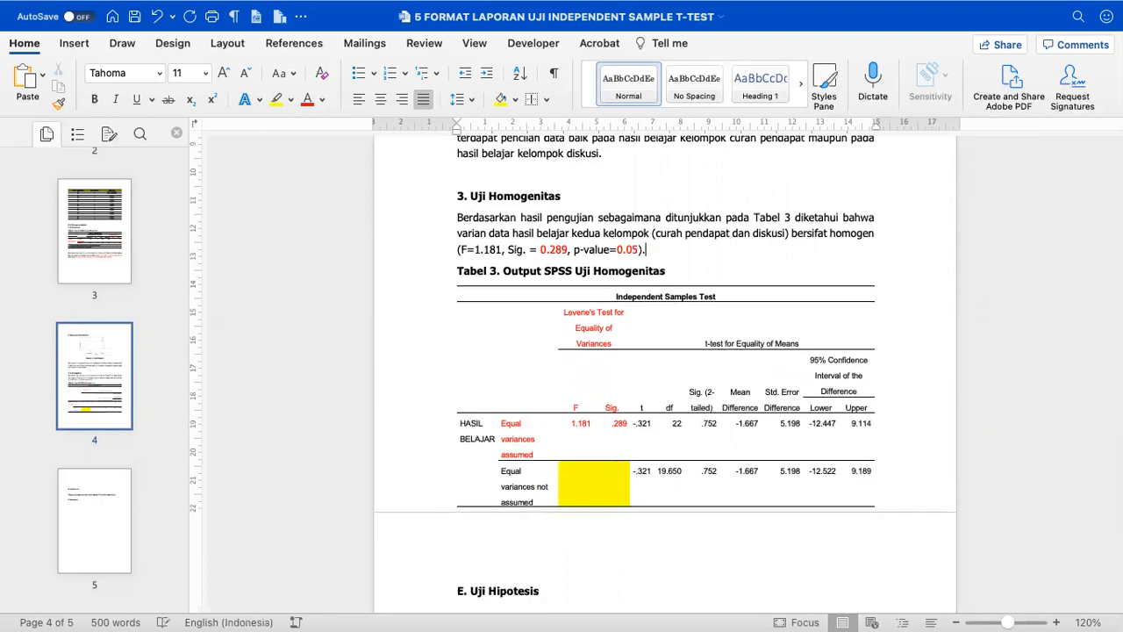
Move the homogeneity interpretation paragraph back below Table 3, before the "E. Uji Hipotesis" heading.
triple_click(455, 220)
key(super+c)
key(BackSpace)
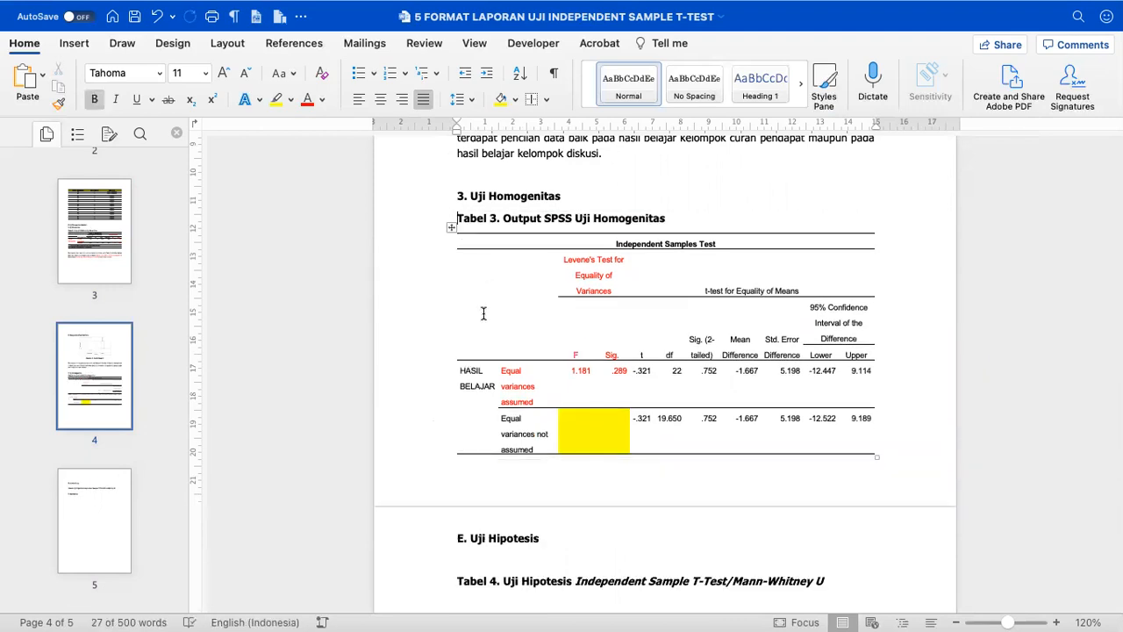
click(477, 479)
key(super+v)
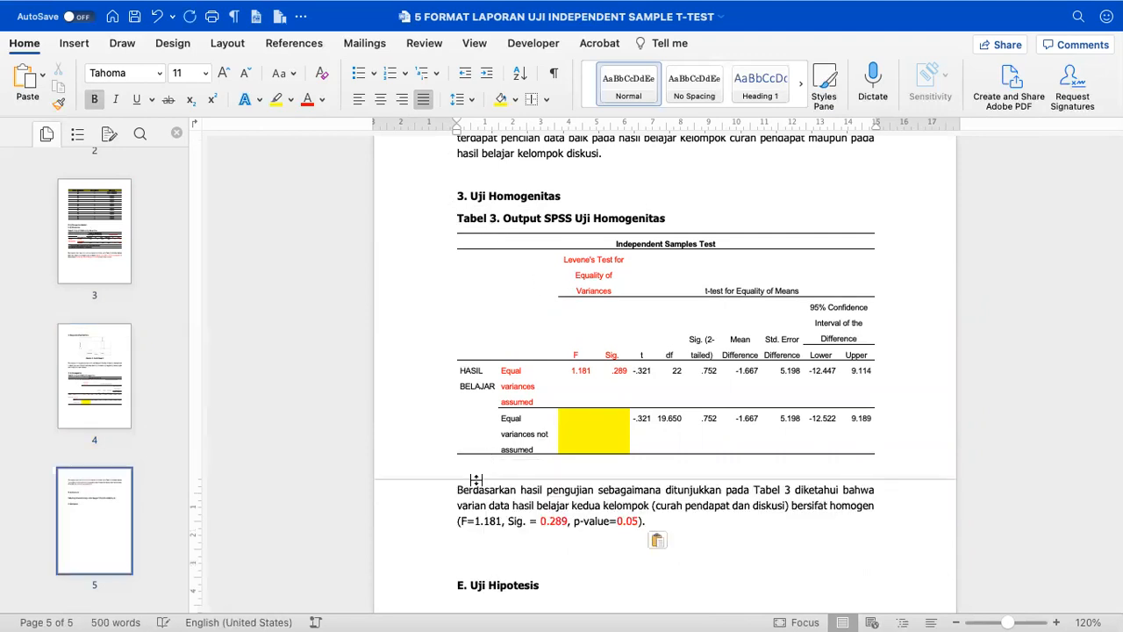
Show the white space between pages 4 and 5 and check the layout around Table 3.
scroll(476, 479, down, 2)
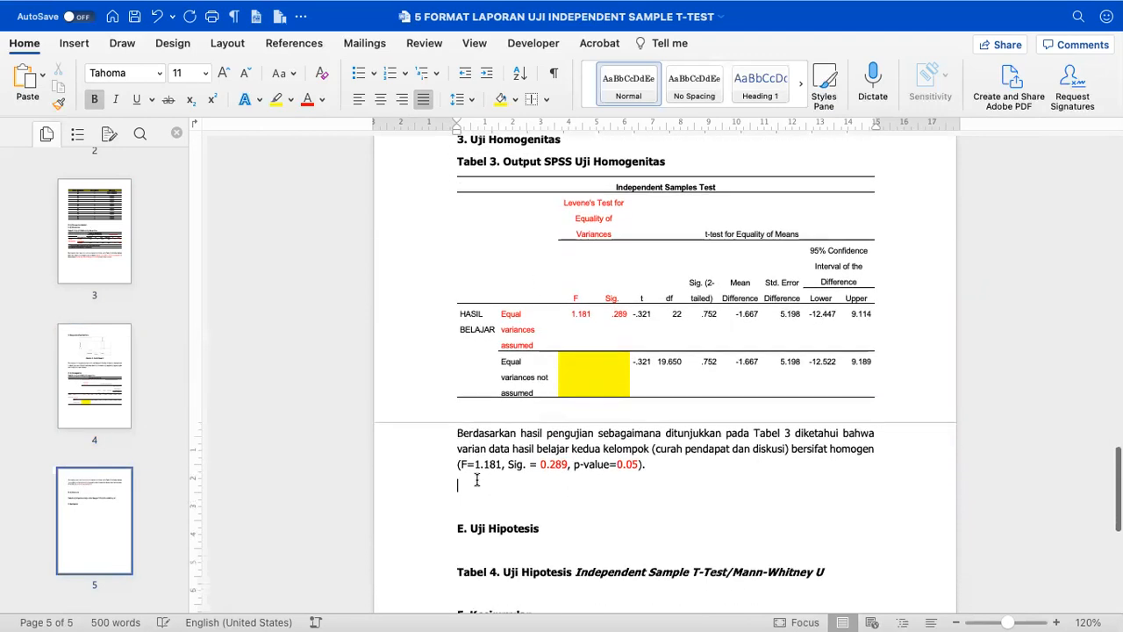
double_click(428, 422)
scroll(427, 426, up, 5)
double_click(427, 428)
scroll(477, 324, down, 2)
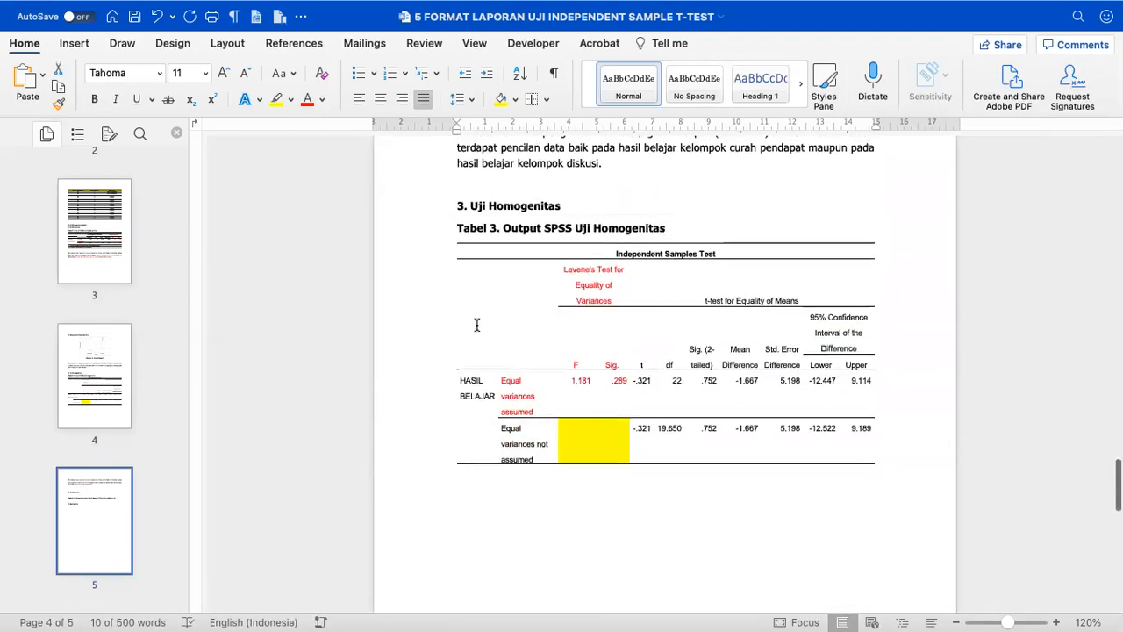
Remove the blank line between the "E. Uji Hipotesis" heading and the Table 4 caption.
scroll(476, 326, down, 10)
scroll(452, 491, down, 3)
click(440, 375)
key(BackSpace)
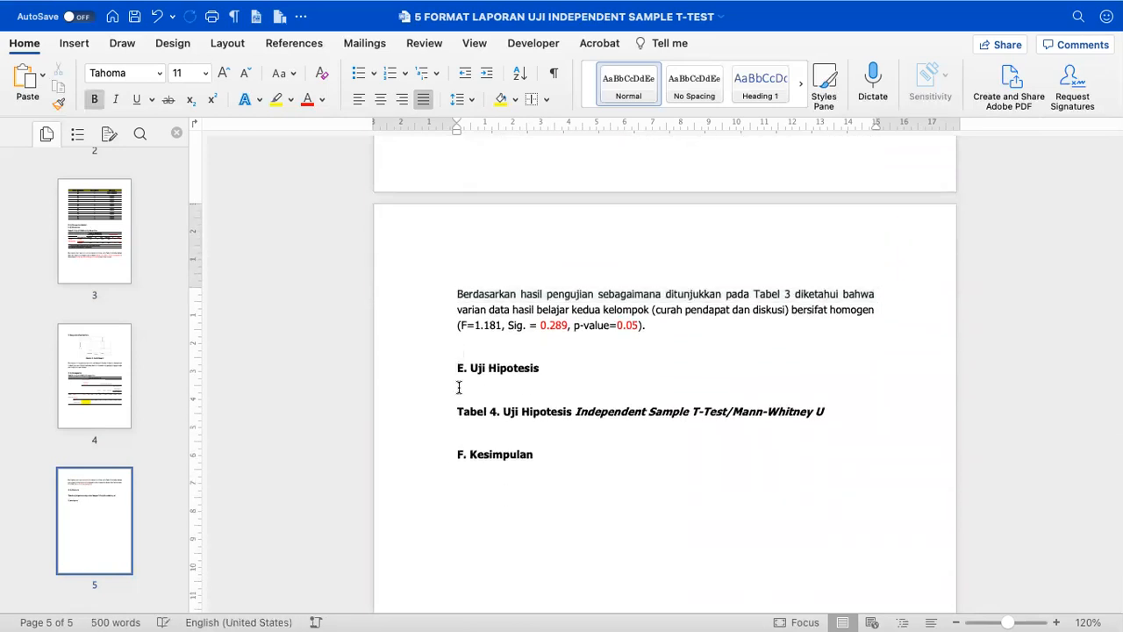
scroll(483, 376, up, 5)
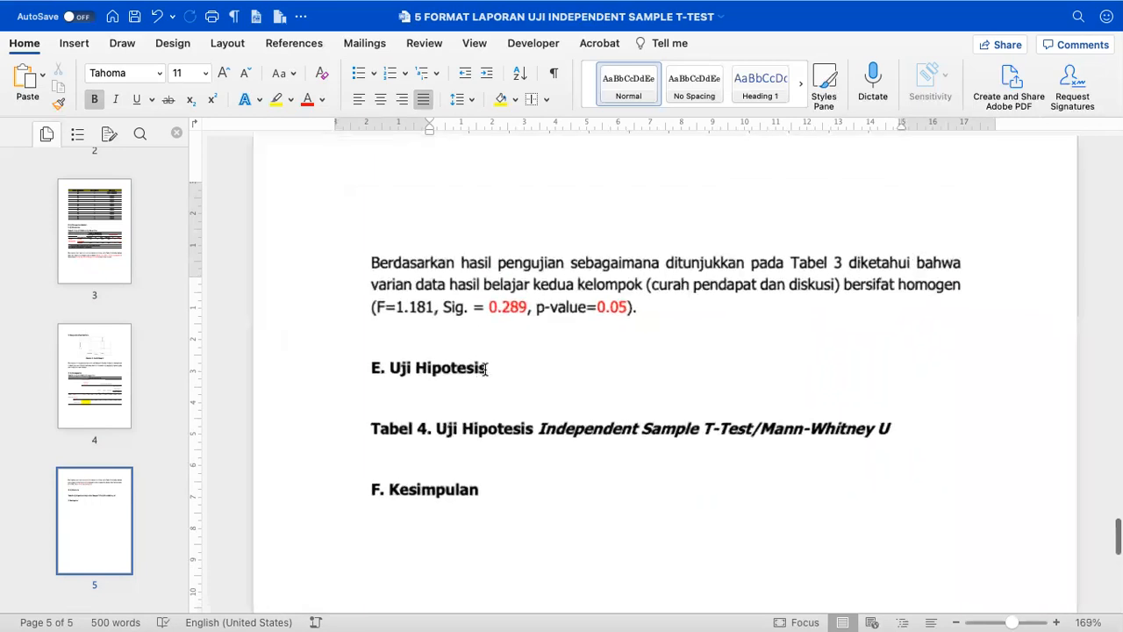
click(431, 402)
key(BackSpace)
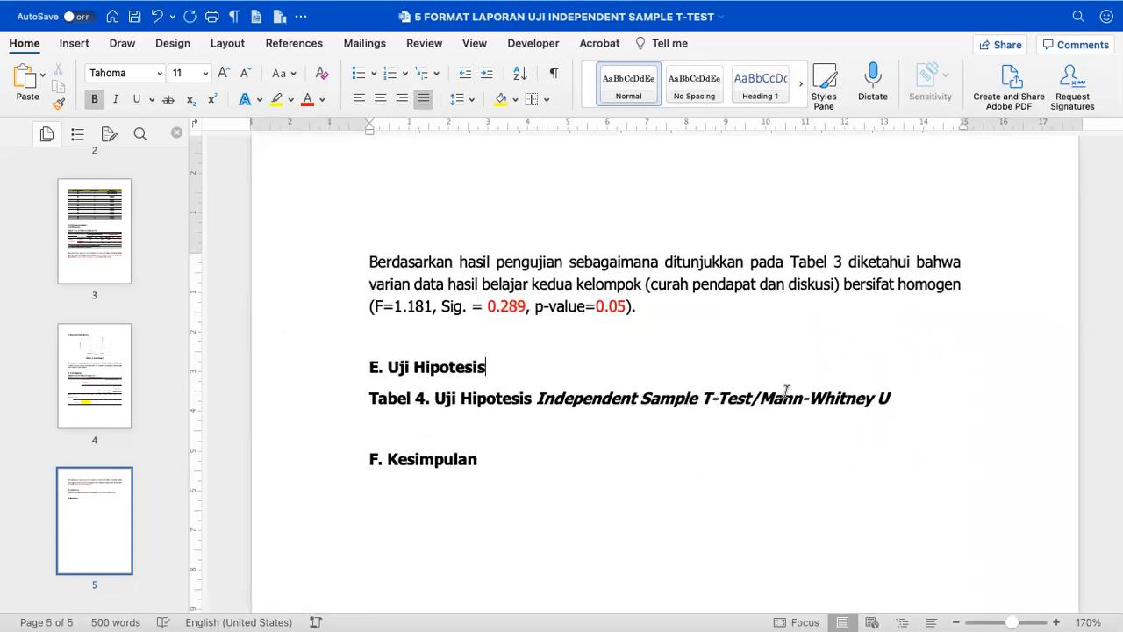
Add the line "Independent Sample T-Test – jika data terdistribusi normal" below the Table 4 caption, leaving one blank line between them.
click(914, 398)
key(Return)
key(Return)
key(super+i)
text(Independent )
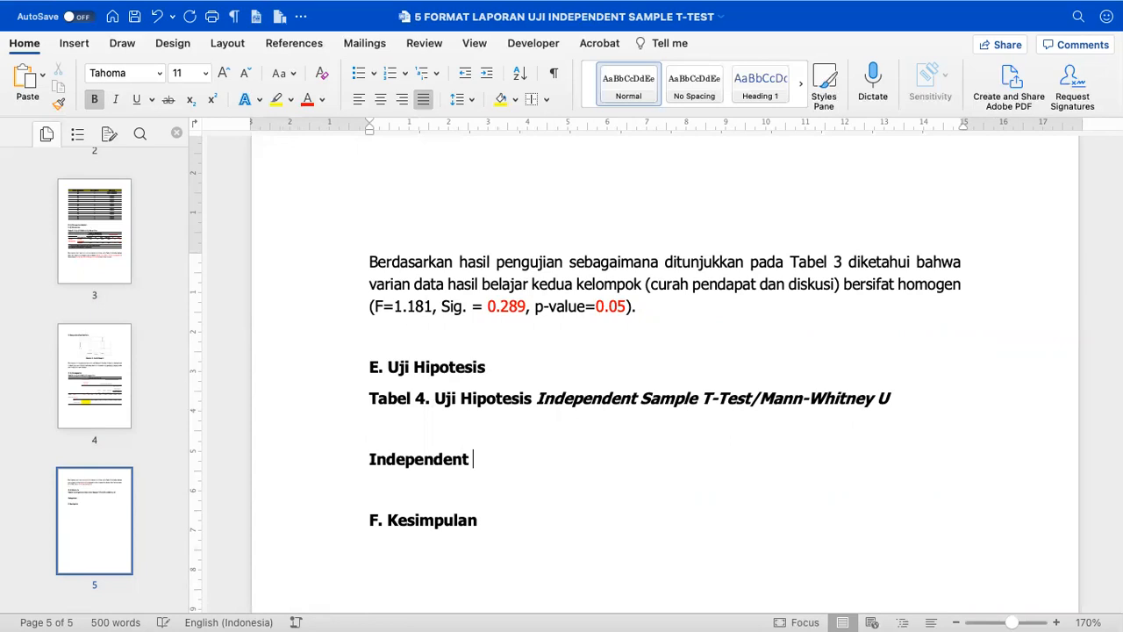
text(Sample T-Test -- jika data terdistribusi normal)
Add the line "Mann-Whitney U Test – jika data terdistribusi tidak normal" below the Independent Sample T-Test line, with "tidak" placed directly before "normal".
key(Return)
key(Return)
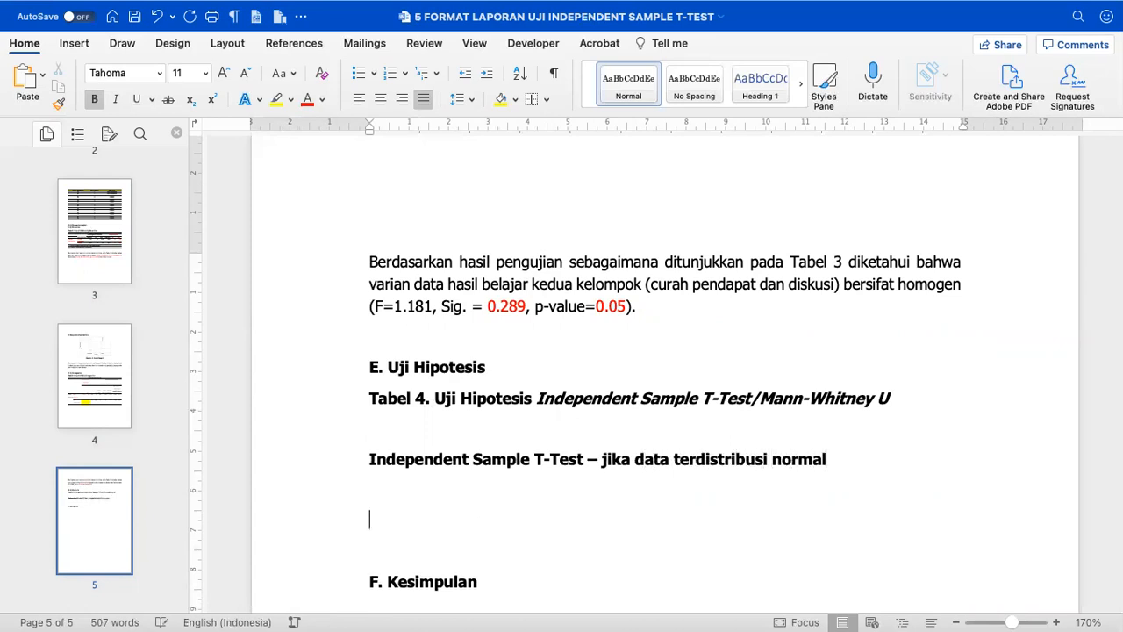
text(Mann-Whitney U Test - jika data tidak terdistribus)
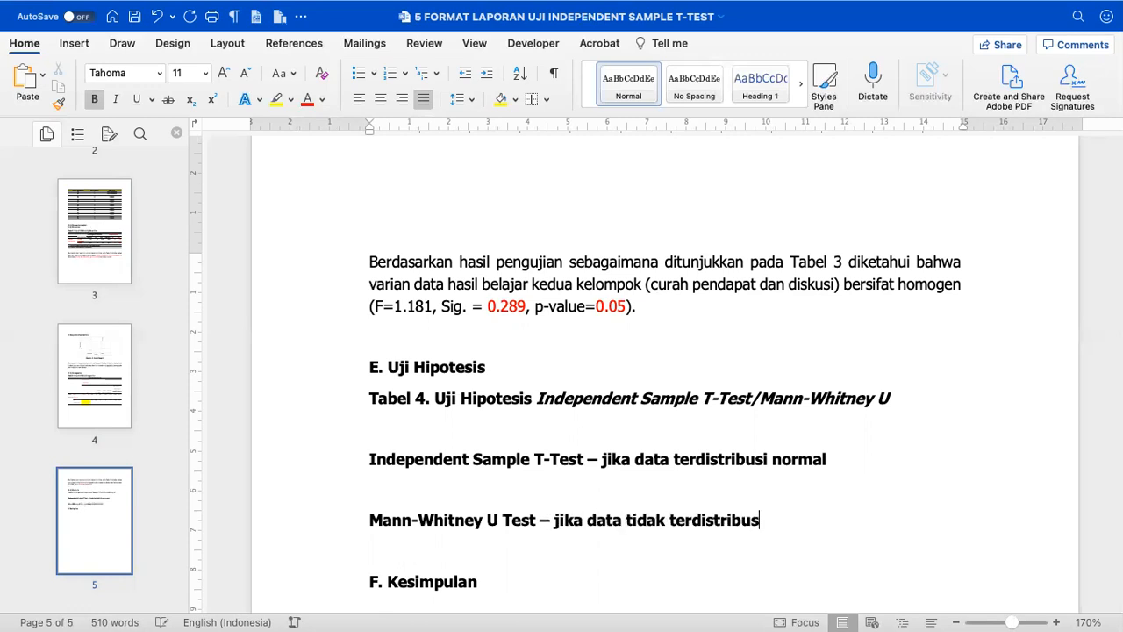
text(i norma)
double_click(654, 518)
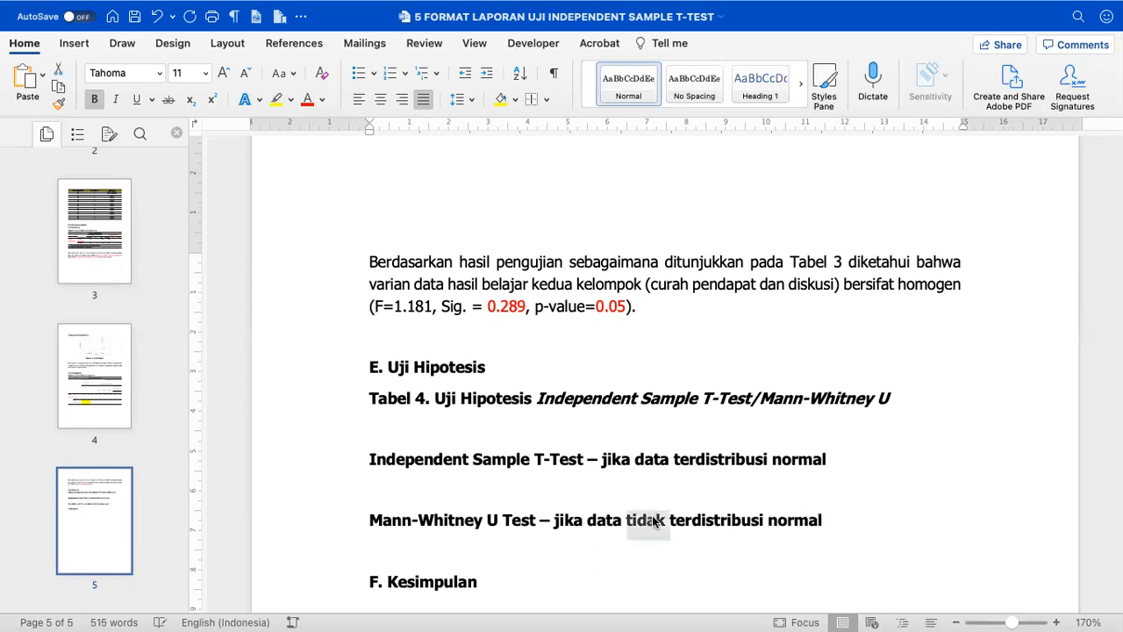
key(BackSpace)
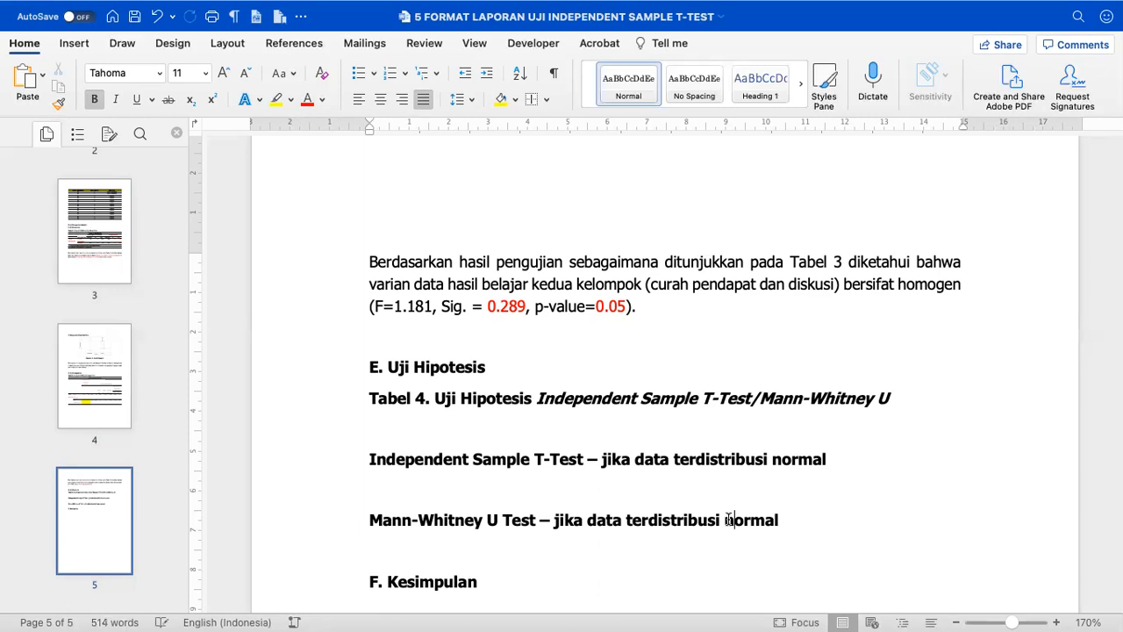
text(tidak)
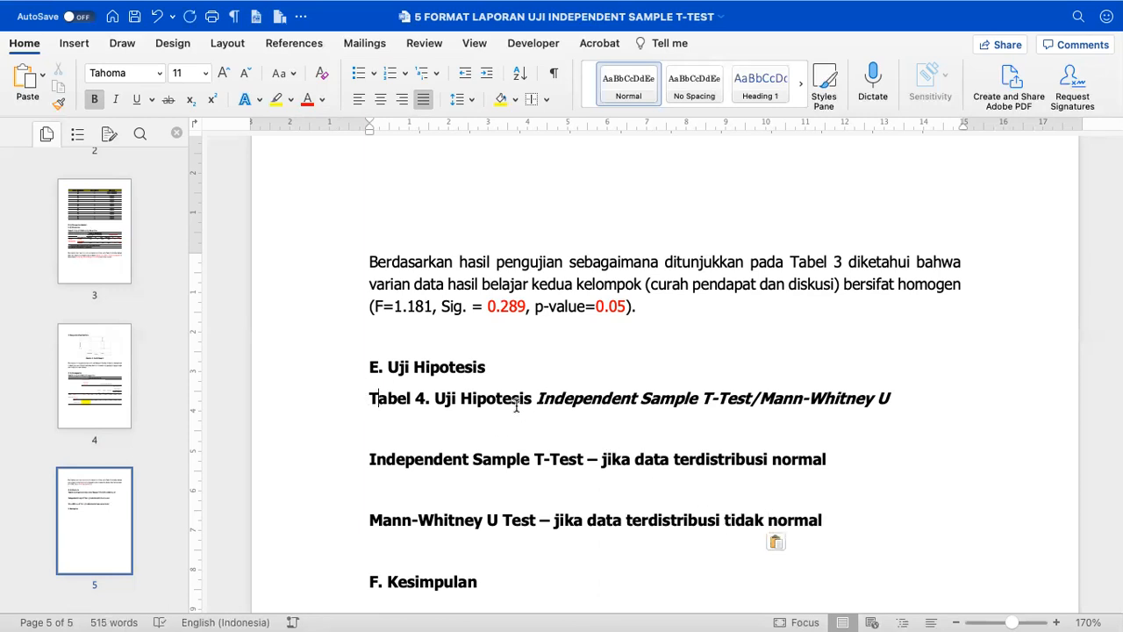
Examine the two test conditions under the Table 4 caption and the Shapiro-Wilk Sig. values of both groups in Table 2.
drag(540, 399, 751, 397)
click(770, 399)
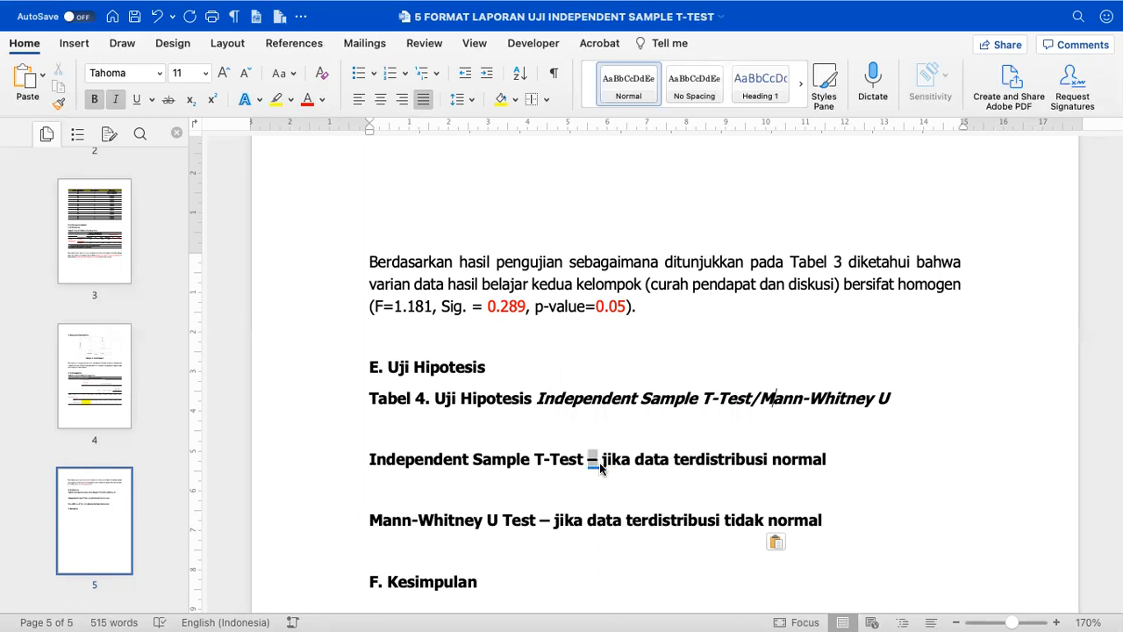
drag(590, 463, 696, 467)
click(627, 520)
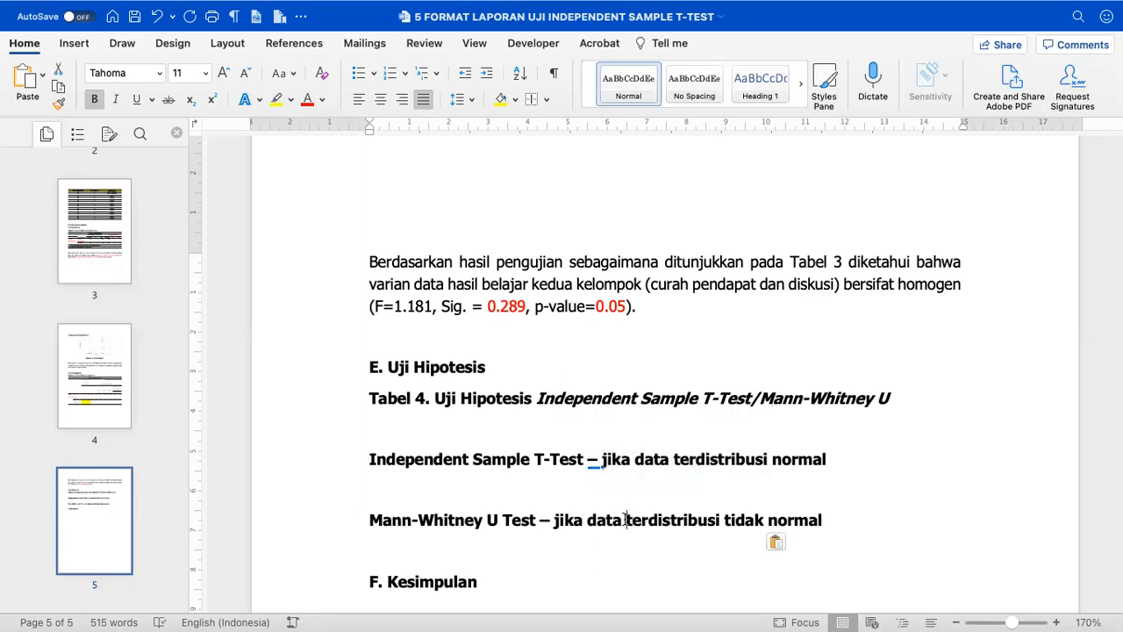
scroll(625, 520, up, 5)
scroll(625, 519, up, 10)
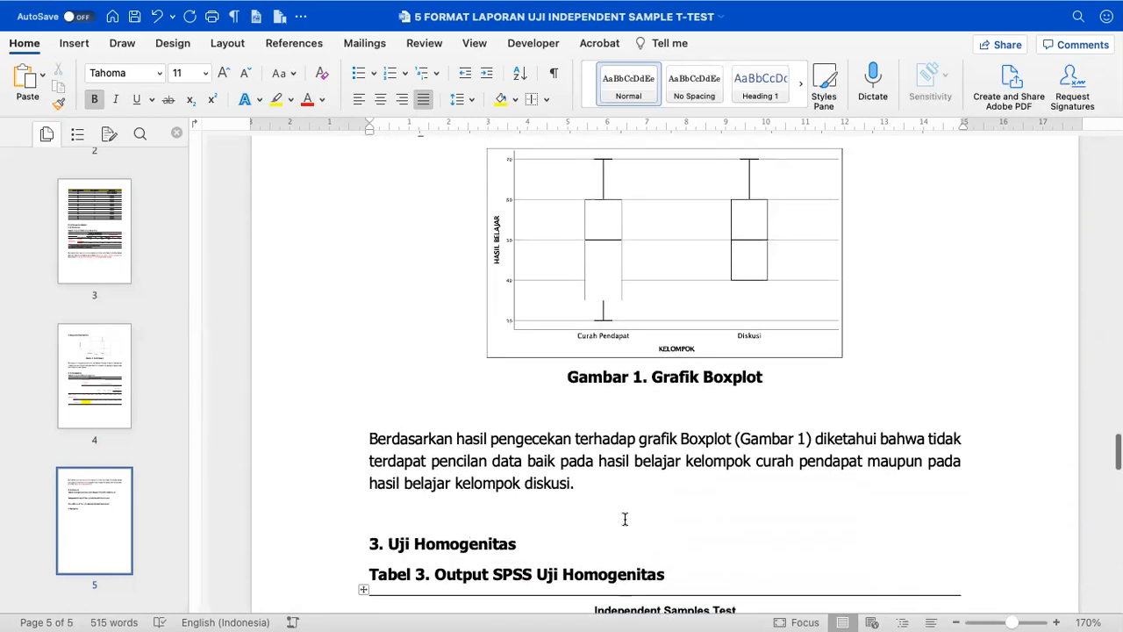
scroll(625, 519, up, 5)
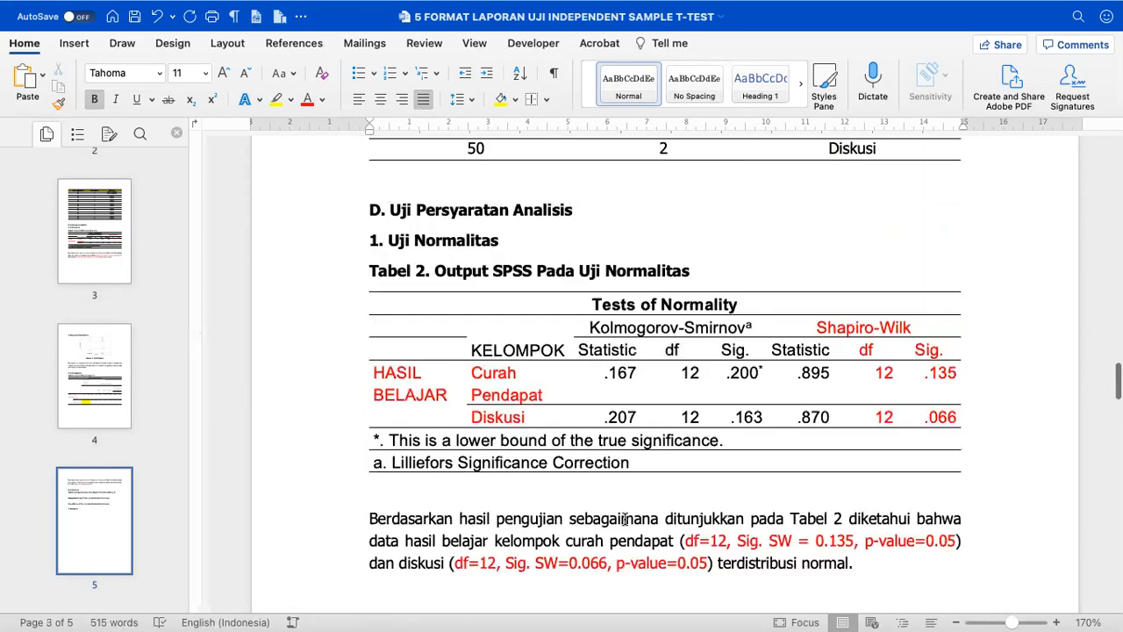
click(921, 374)
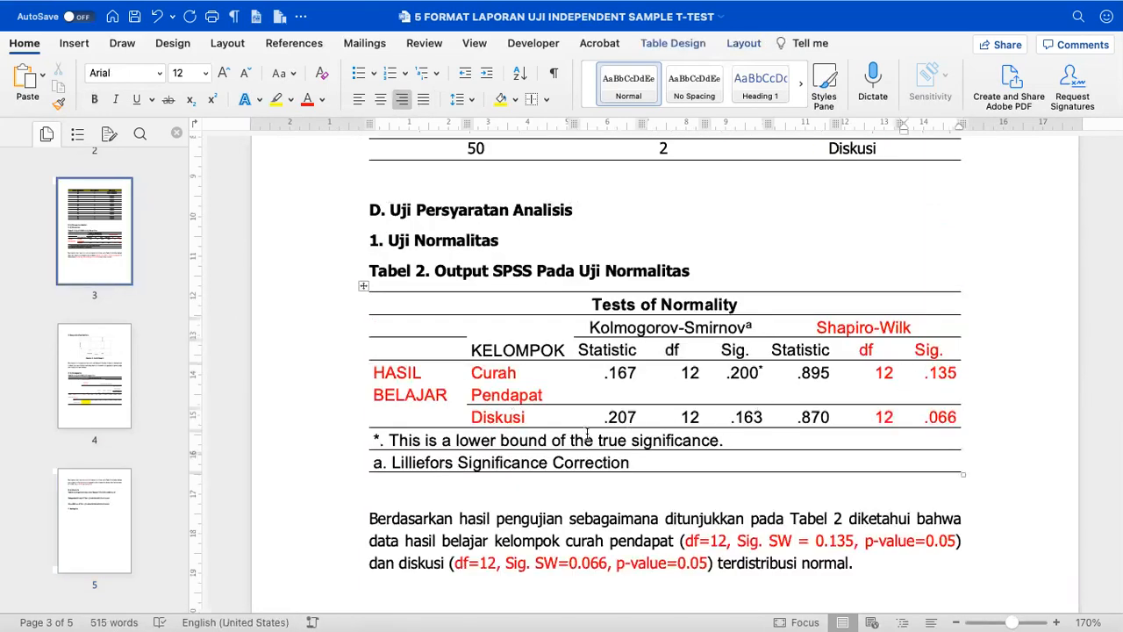
click(556, 418)
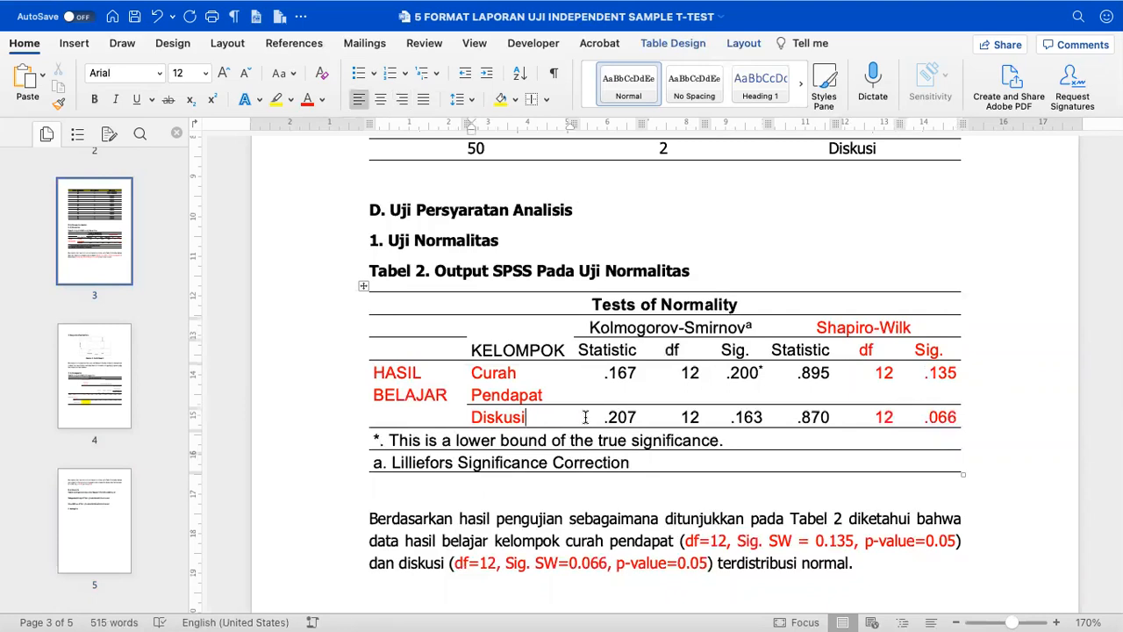
click(908, 416)
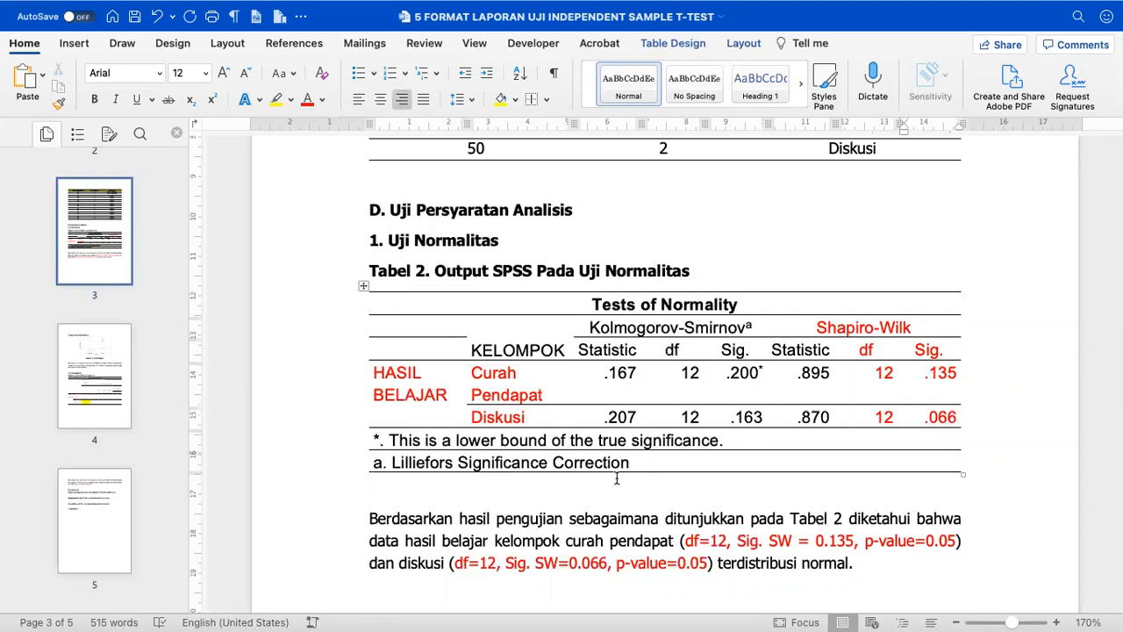
scroll(617, 478, down, 1)
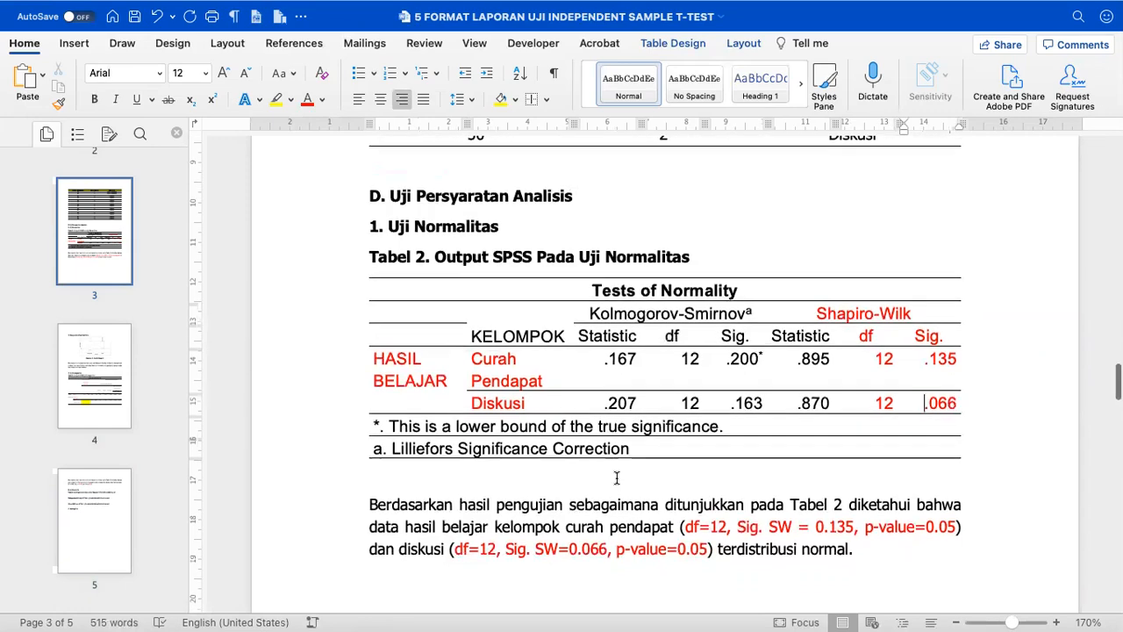
scroll(617, 478, down, 20)
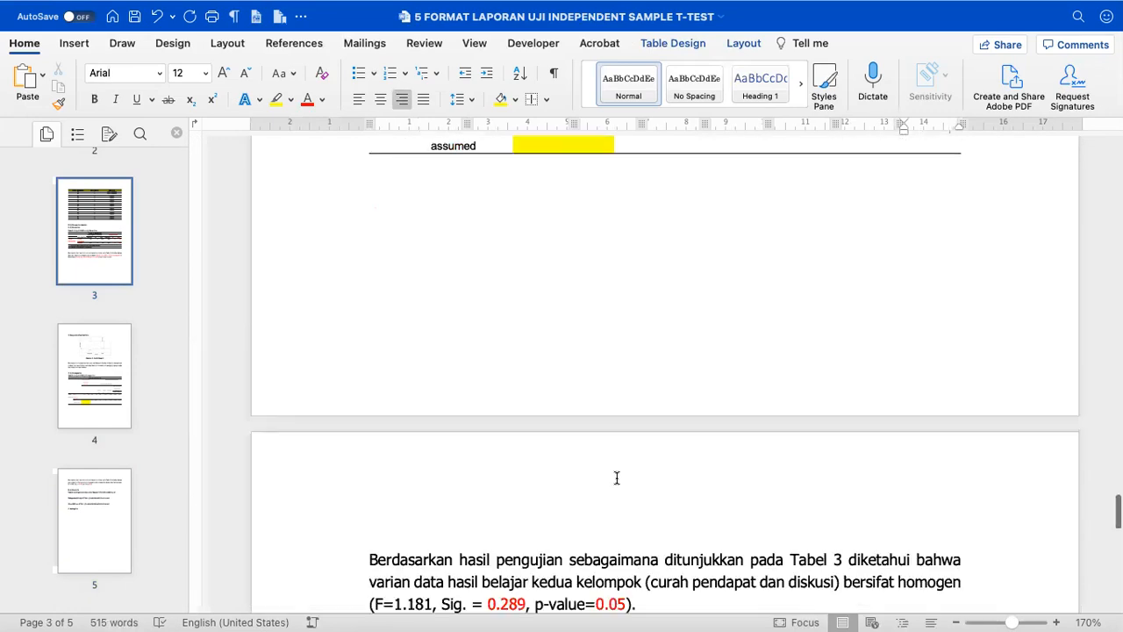
scroll(617, 478, down, 4)
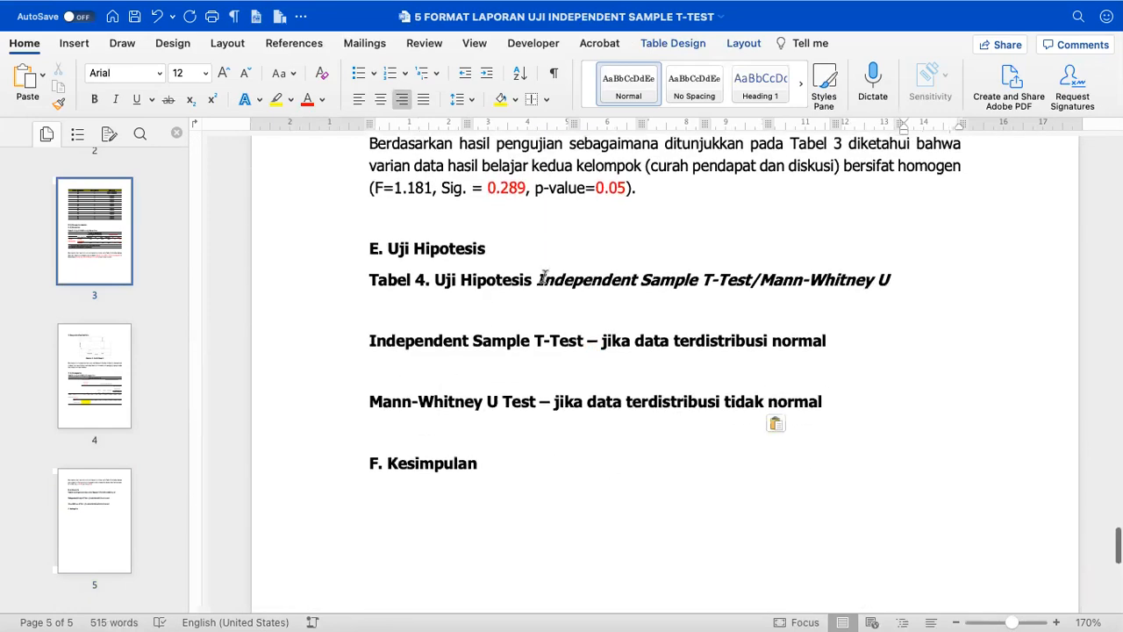
Compare the test options named in the Table 4 caption with the curah pendapat and diskusi significance values in Table 2.
drag(539, 279, 882, 274)
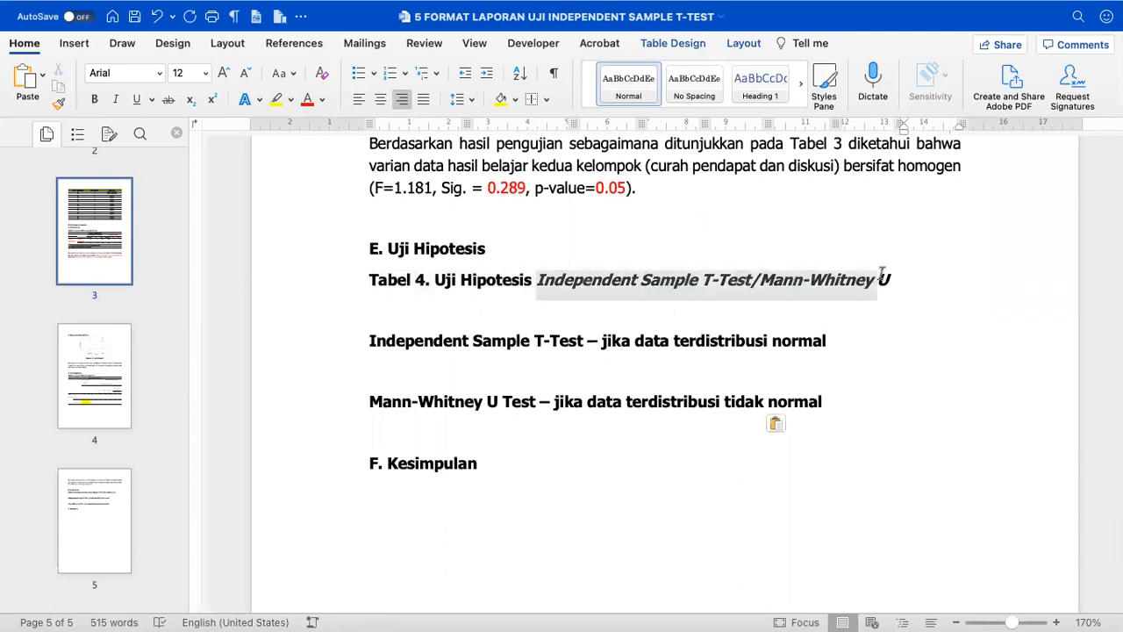
scroll(882, 275, up, 12)
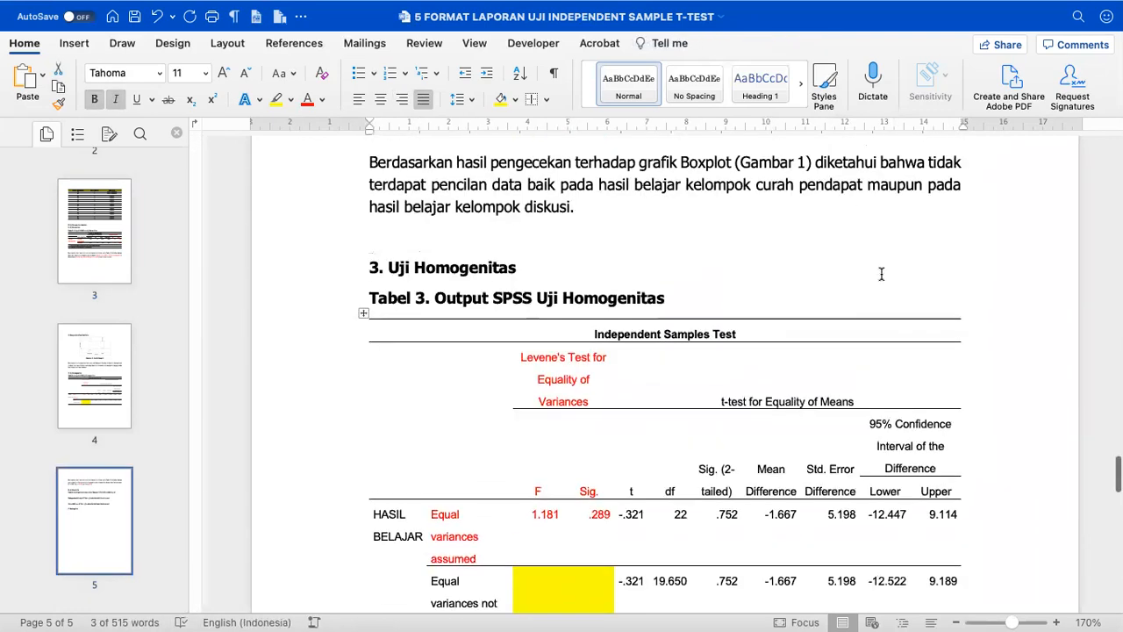
scroll(882, 275, up, 10)
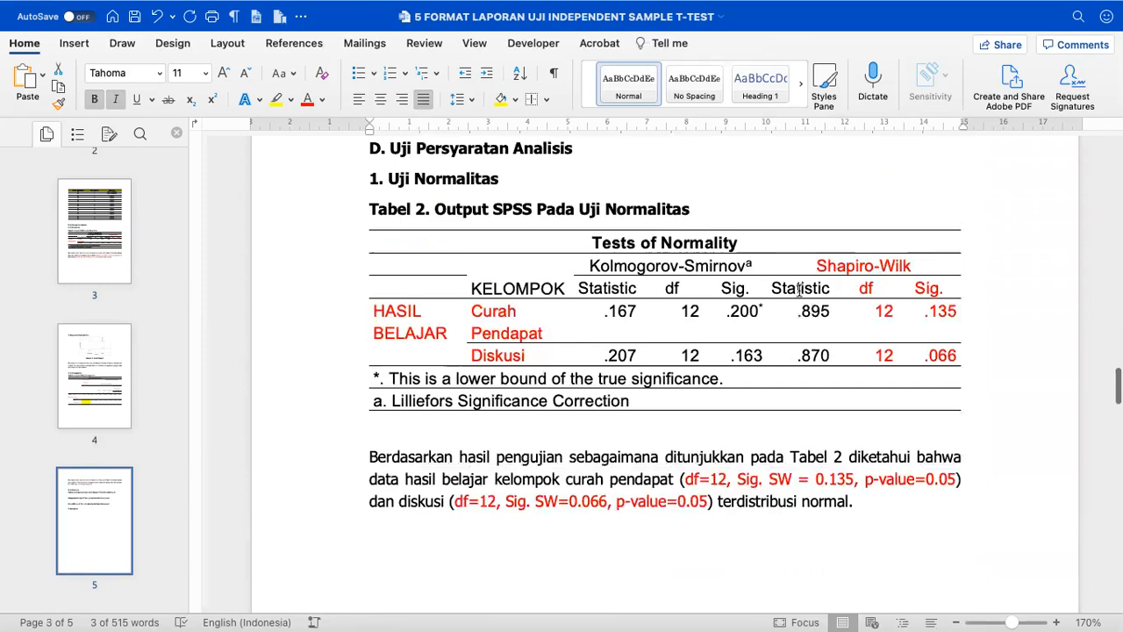
click(921, 313)
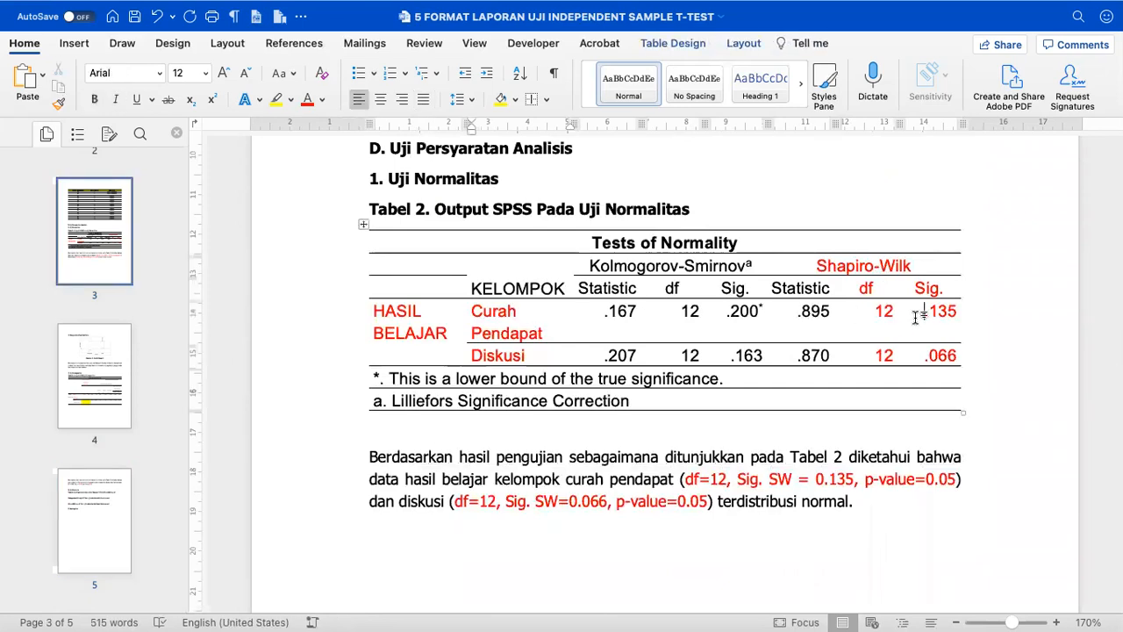
click(508, 354)
click(940, 356)
scroll(939, 356, down, 5)
scroll(939, 355, down, 20)
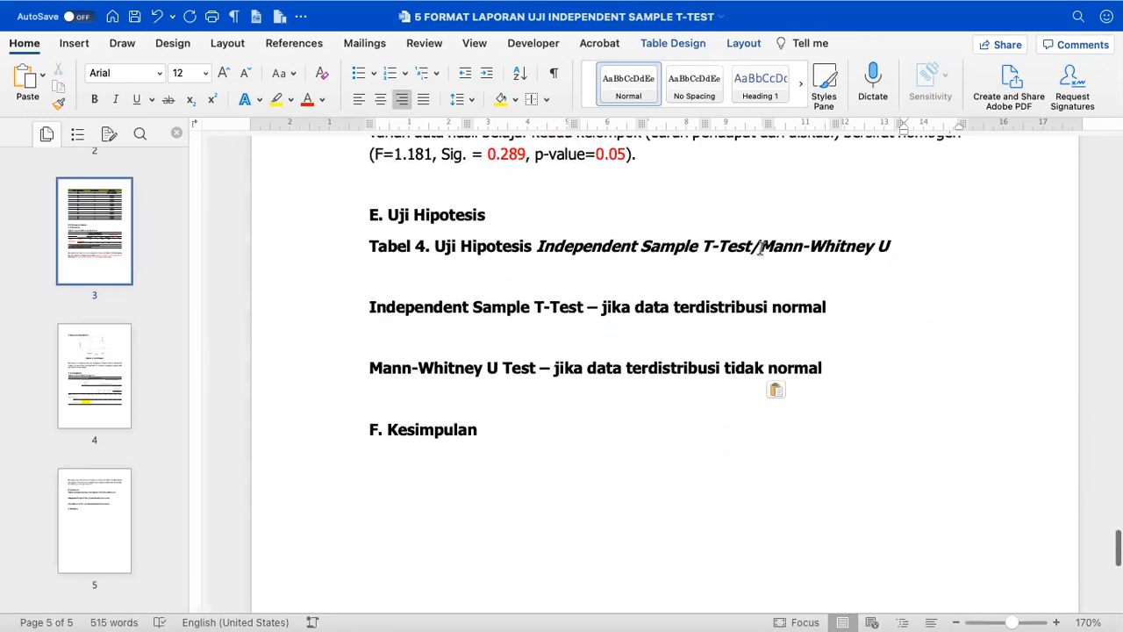
drag(760, 247, 890, 248)
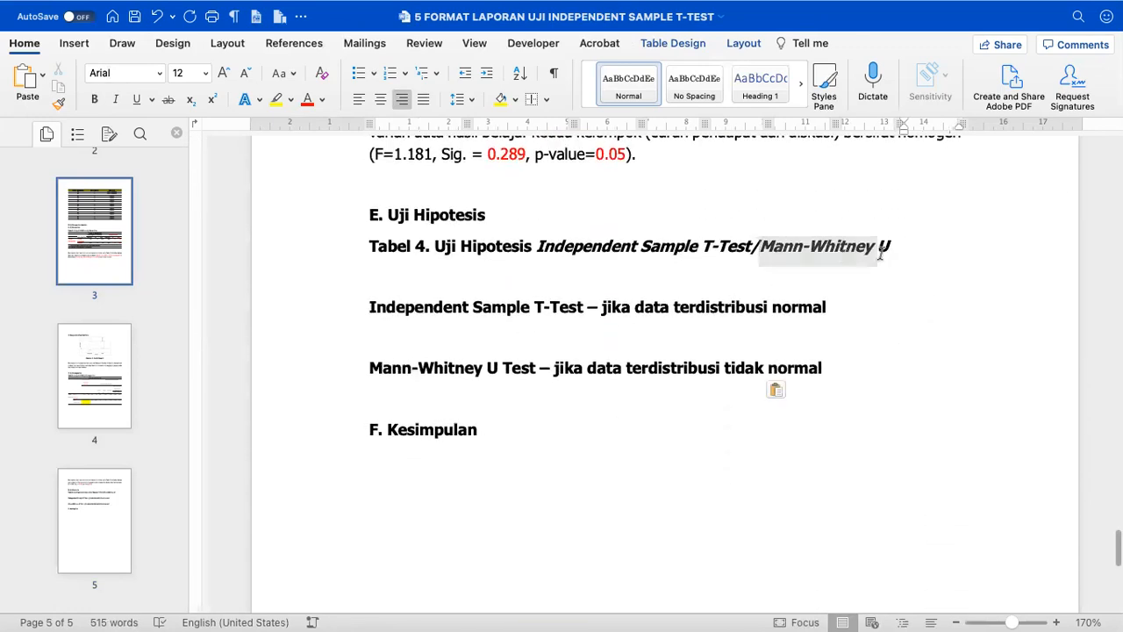
click(538, 245)
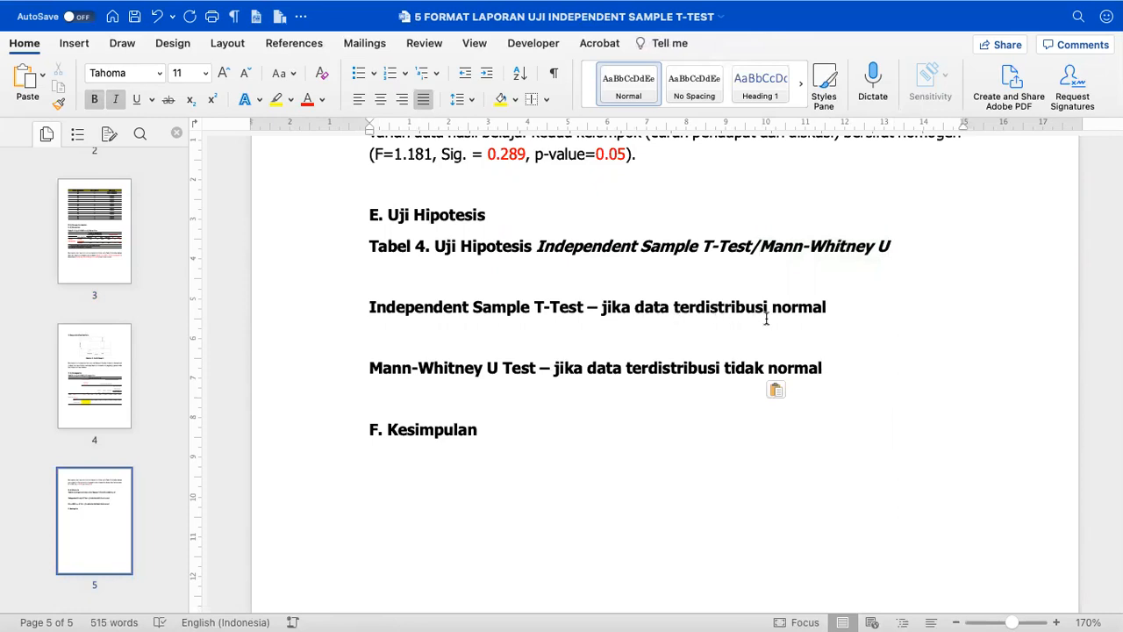
Review the group rows of the normality table against the Mann-Whitney U Test condition in the "E. Uji Hipotesis" section.
scroll(766, 319, up, 15)
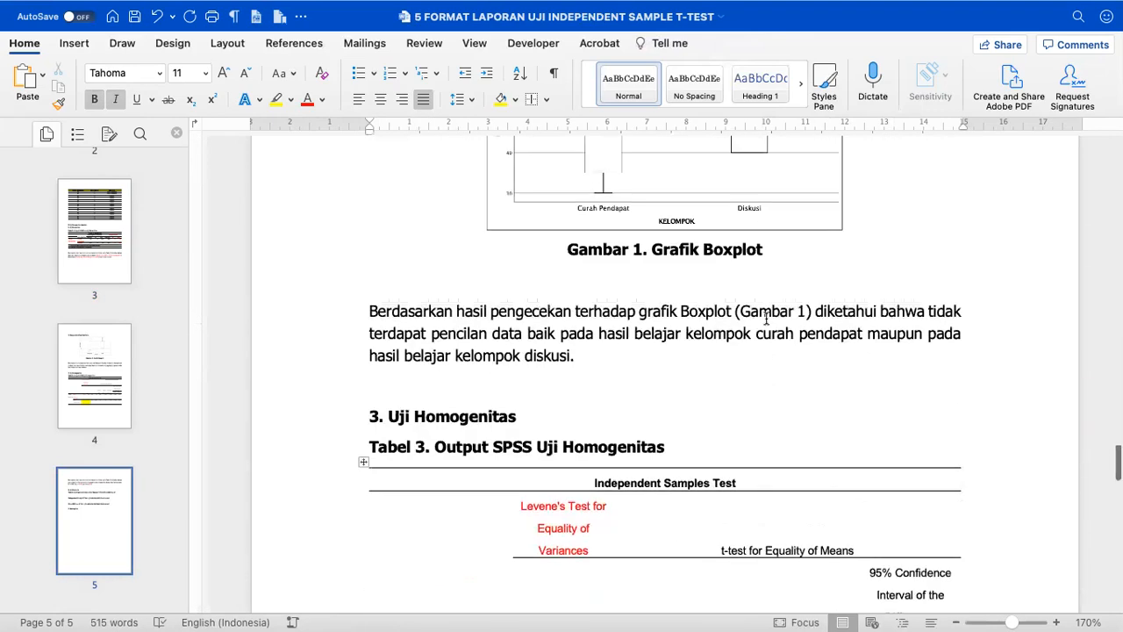
scroll(767, 318, up, 10)
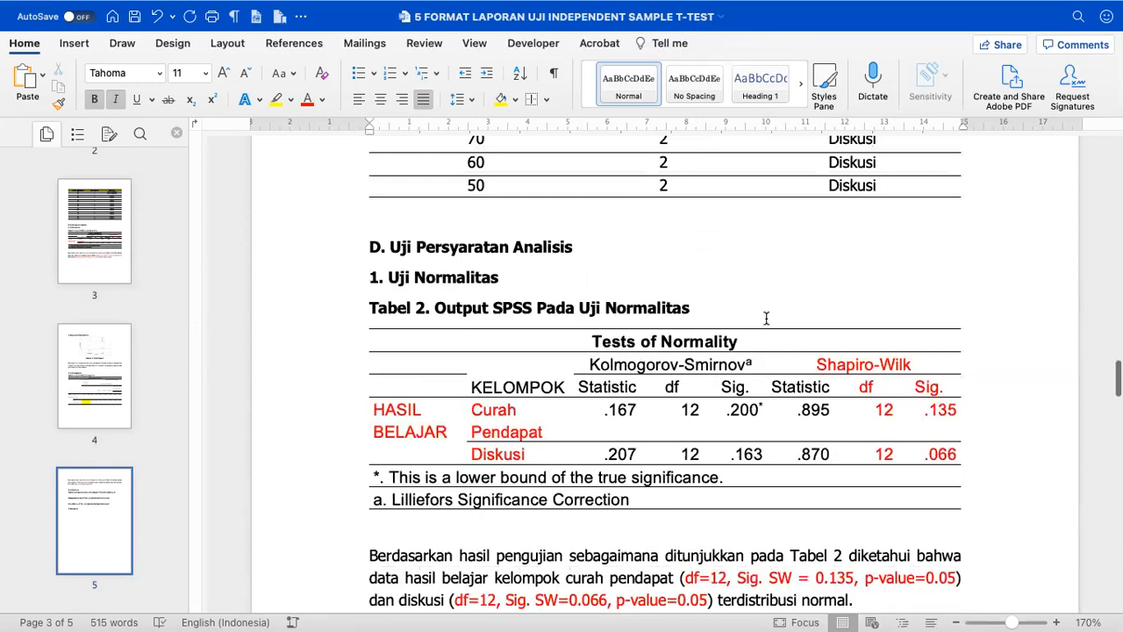
click(525, 418)
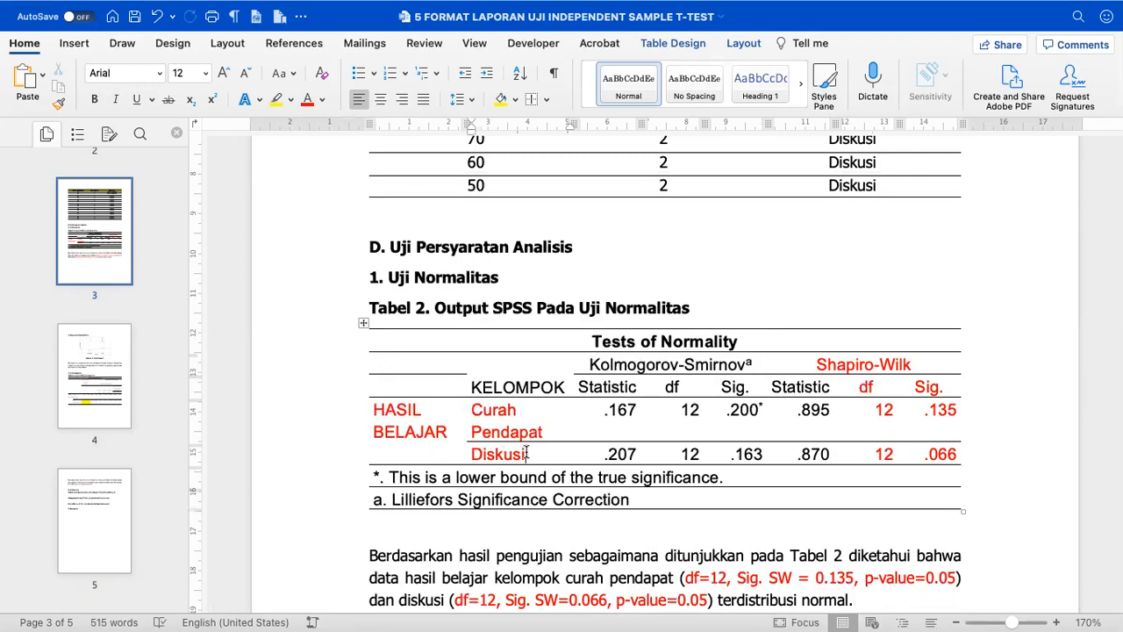
scroll(527, 452, down, 3)
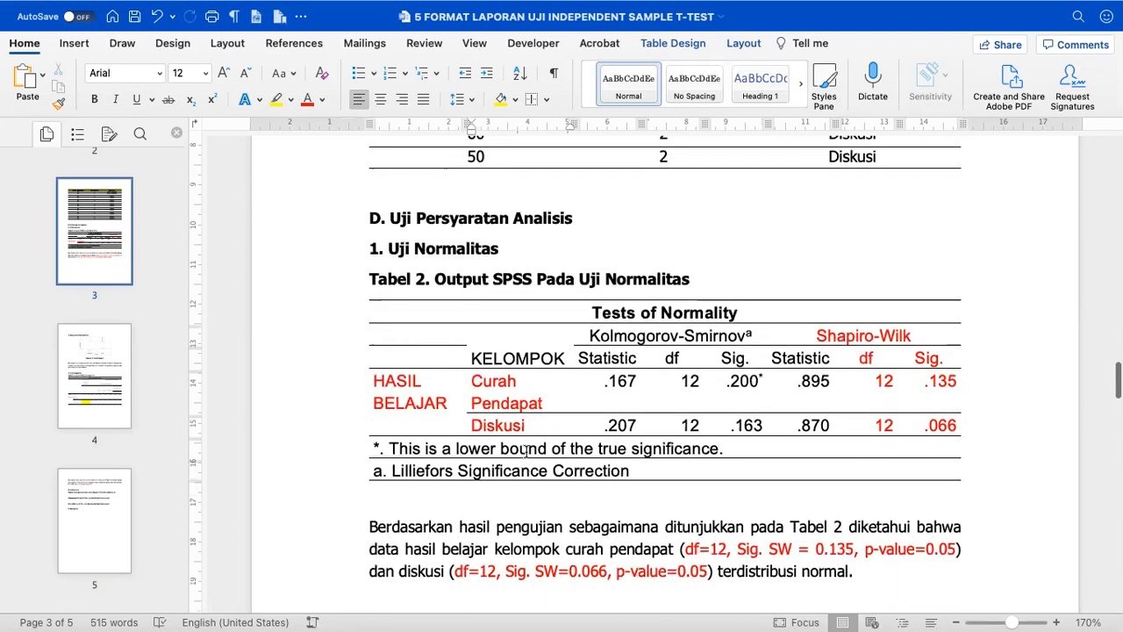
scroll(527, 452, down, 20)
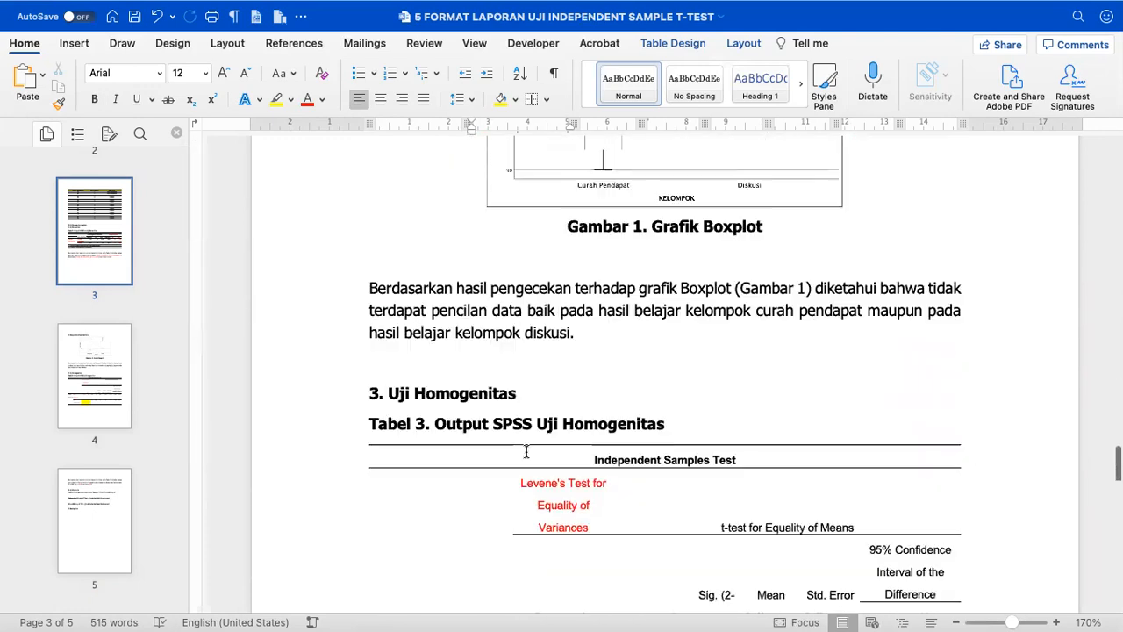
scroll(527, 452, down, 2)
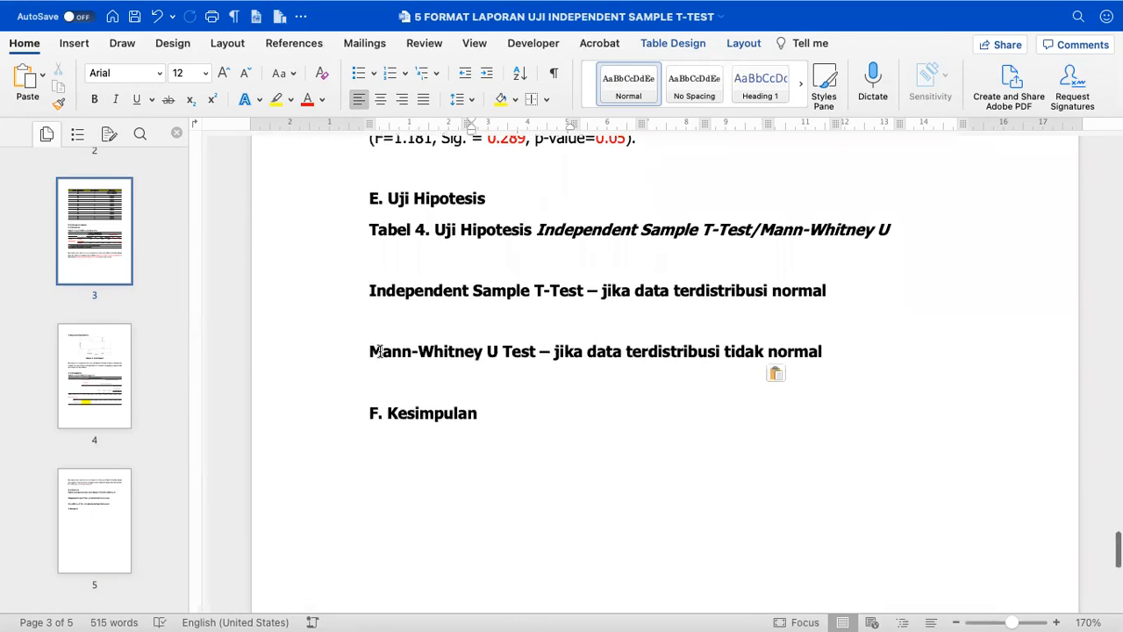
click(333, 354)
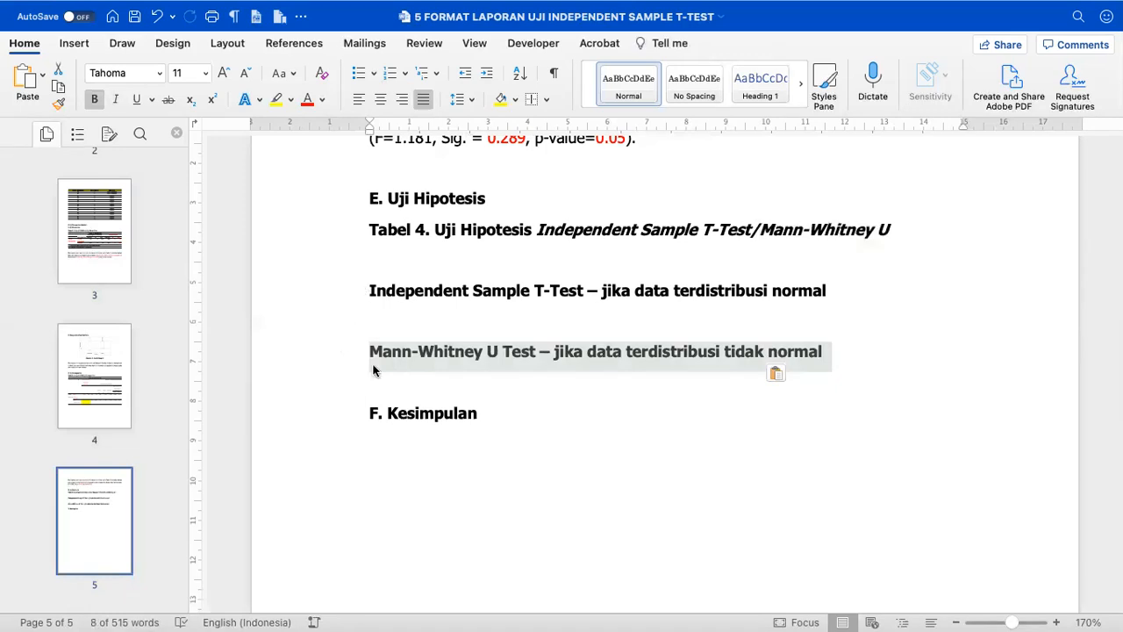
click(474, 352)
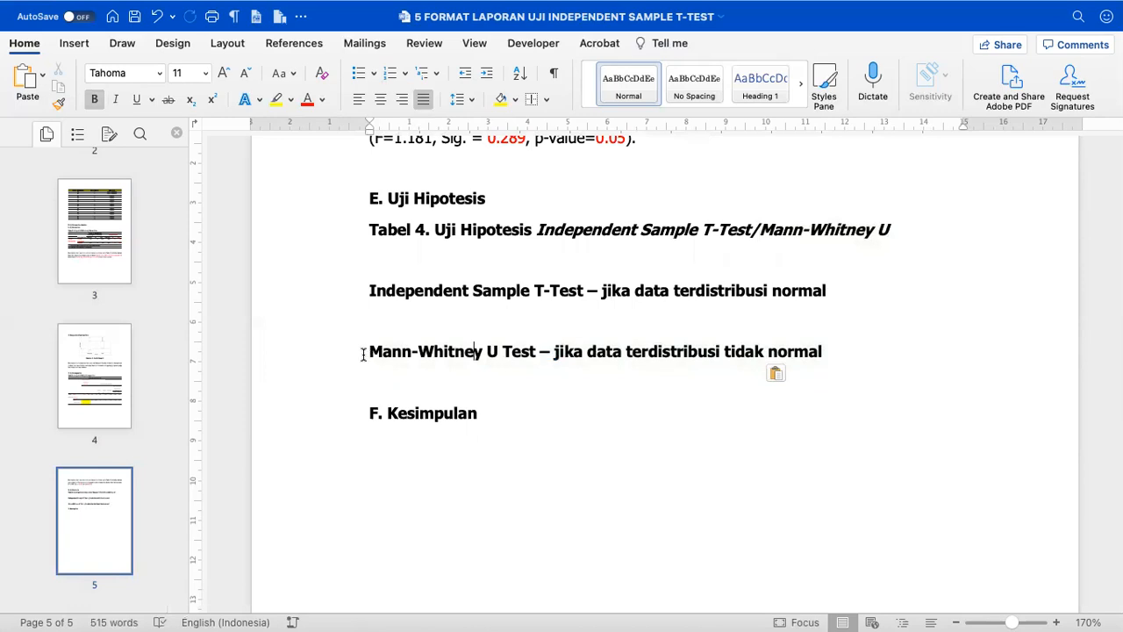
drag(364, 354, 530, 351)
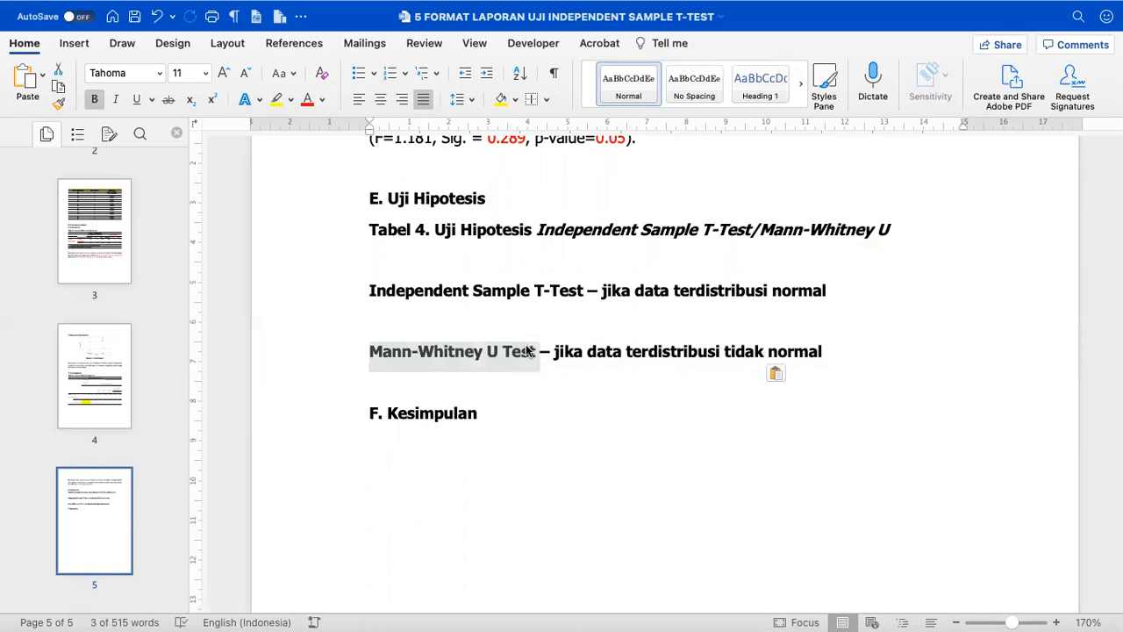
Colour the words "Mann-Whitney U Test" red in the condition line under the Table 4 caption.
scroll(527, 349, up, 10)
scroll(526, 350, down, 10)
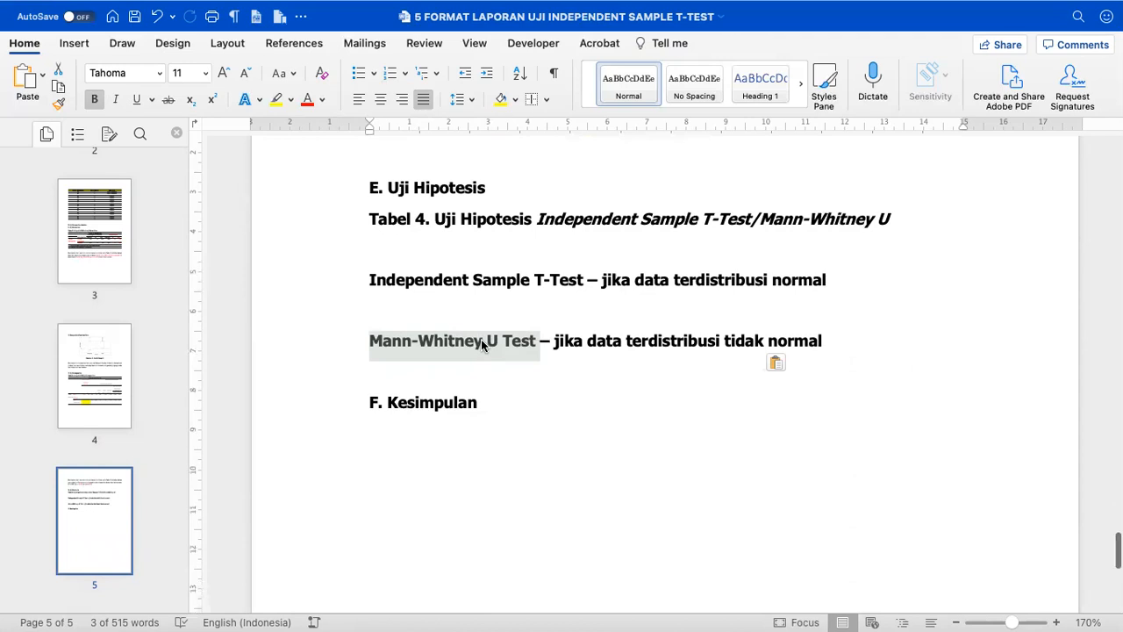
scroll(481, 341, up, 3)
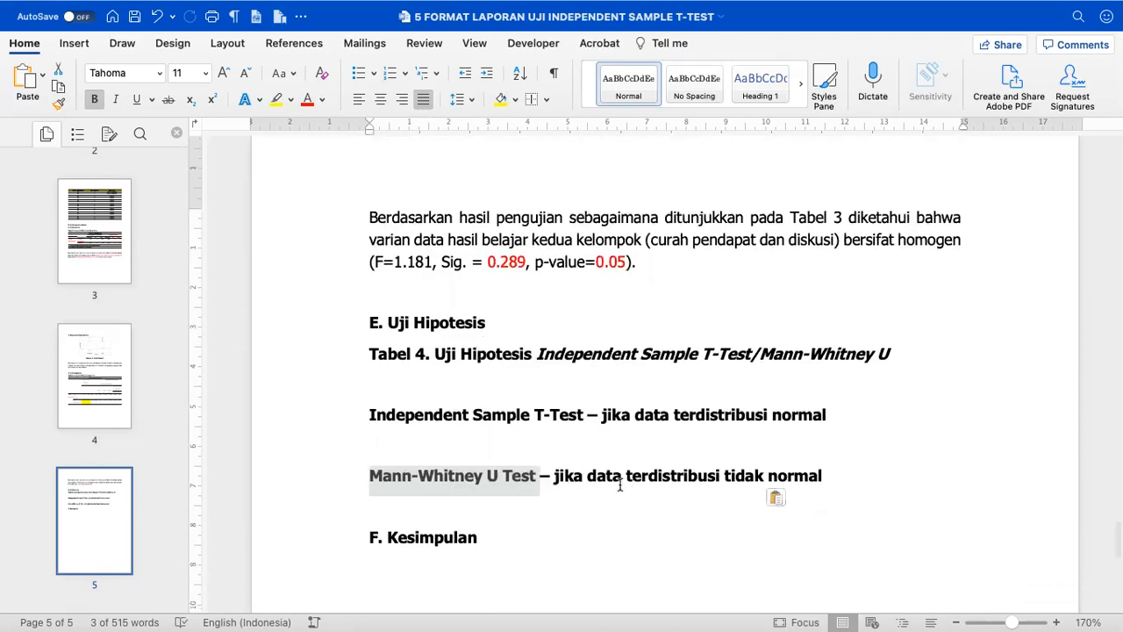
click(513, 475)
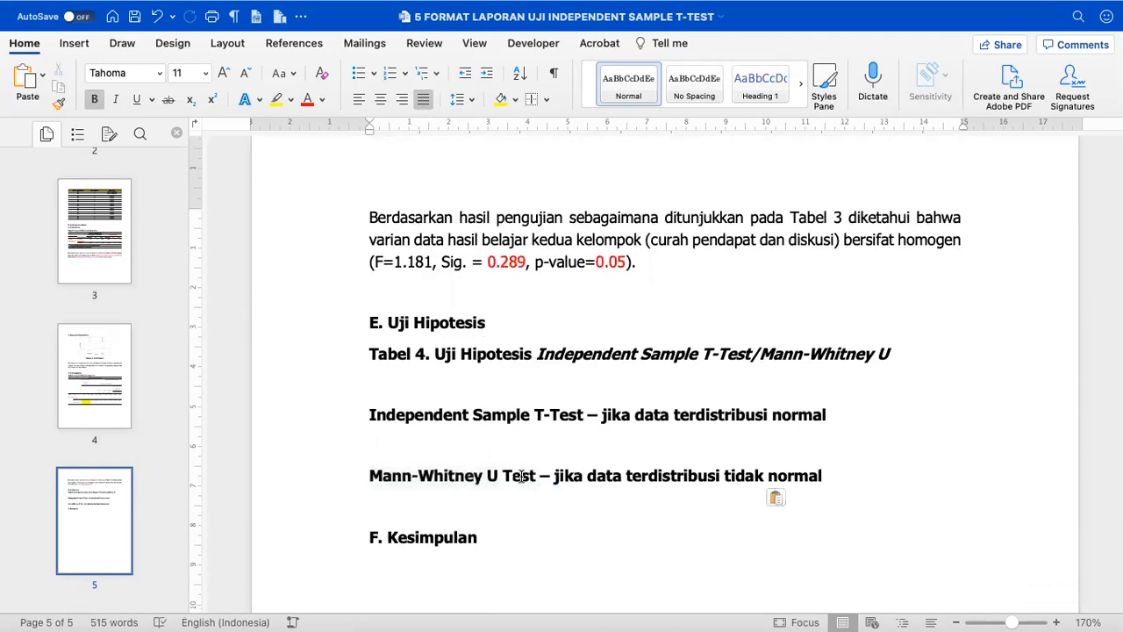
drag(369, 476, 535, 476)
click(307, 99)
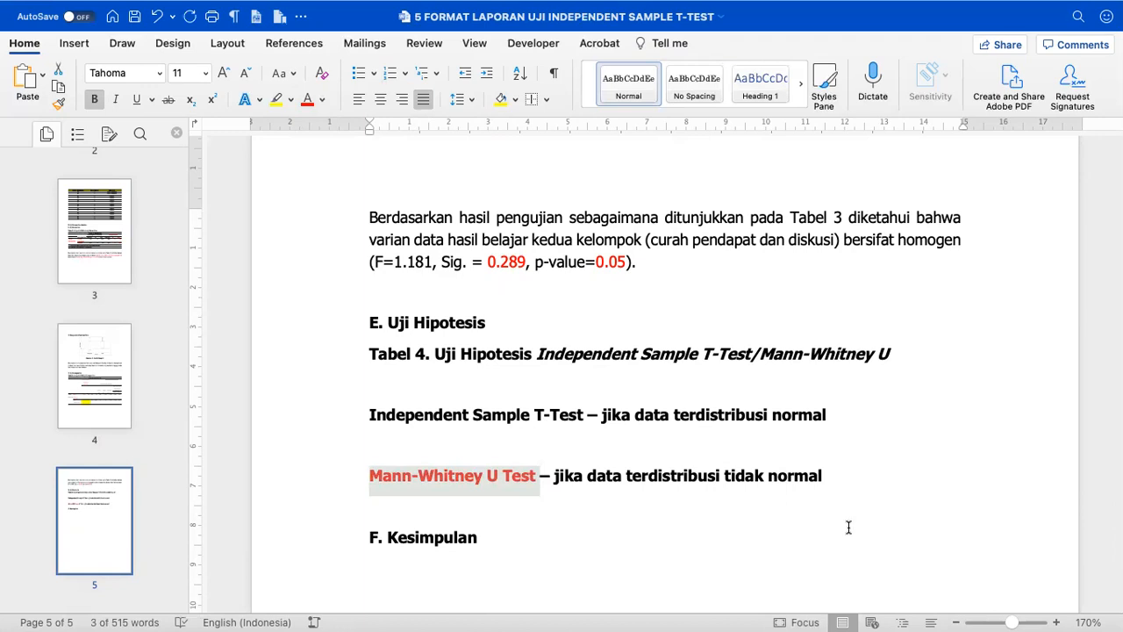
click(840, 472)
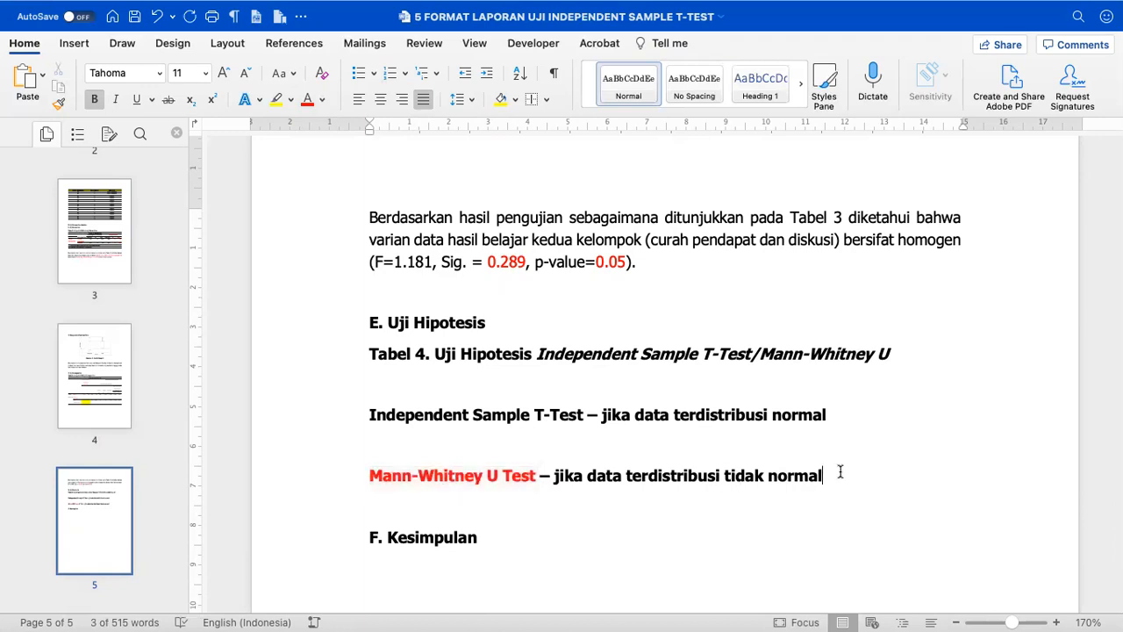
text((baik)
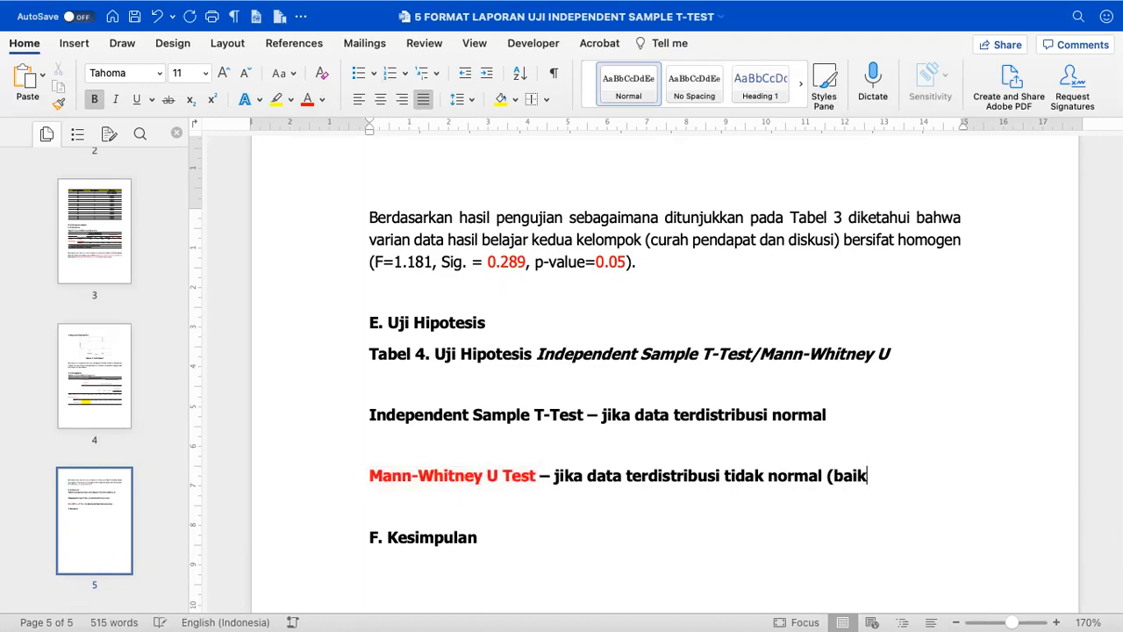
text( untuk)
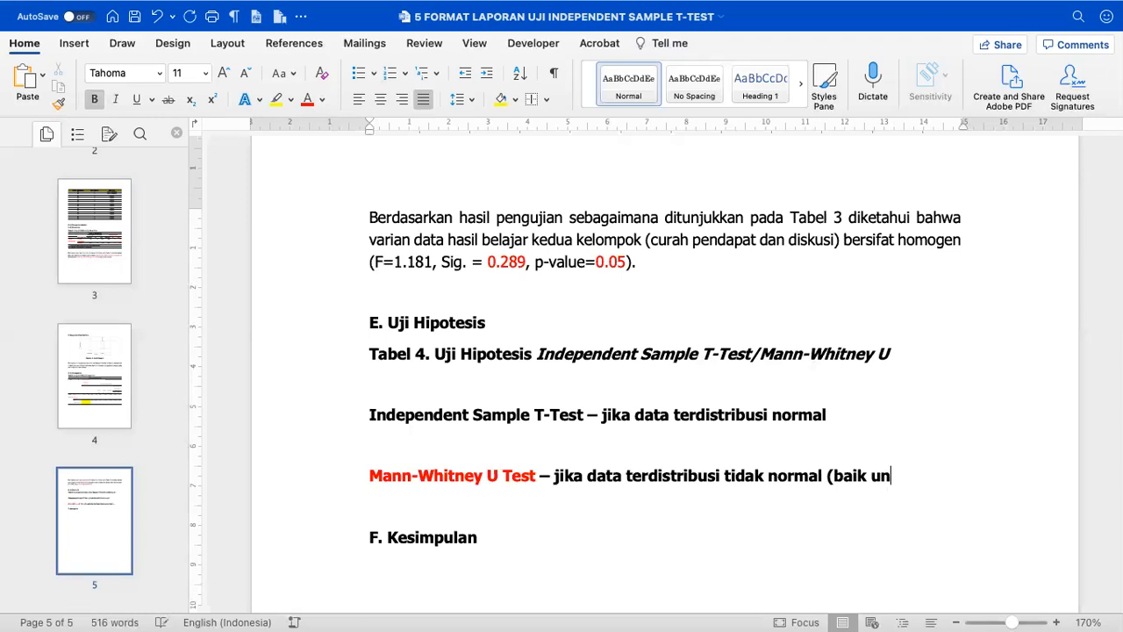
key(BackSpace)
key(BackSpace)
key(BackSpace)
key(BackSpace)
key(BackSpace)
key(BackSpace)
key(BackSpace)
key(BackSpace)
key(BackSpace)
key(BackSpace)
key(BackSpace)
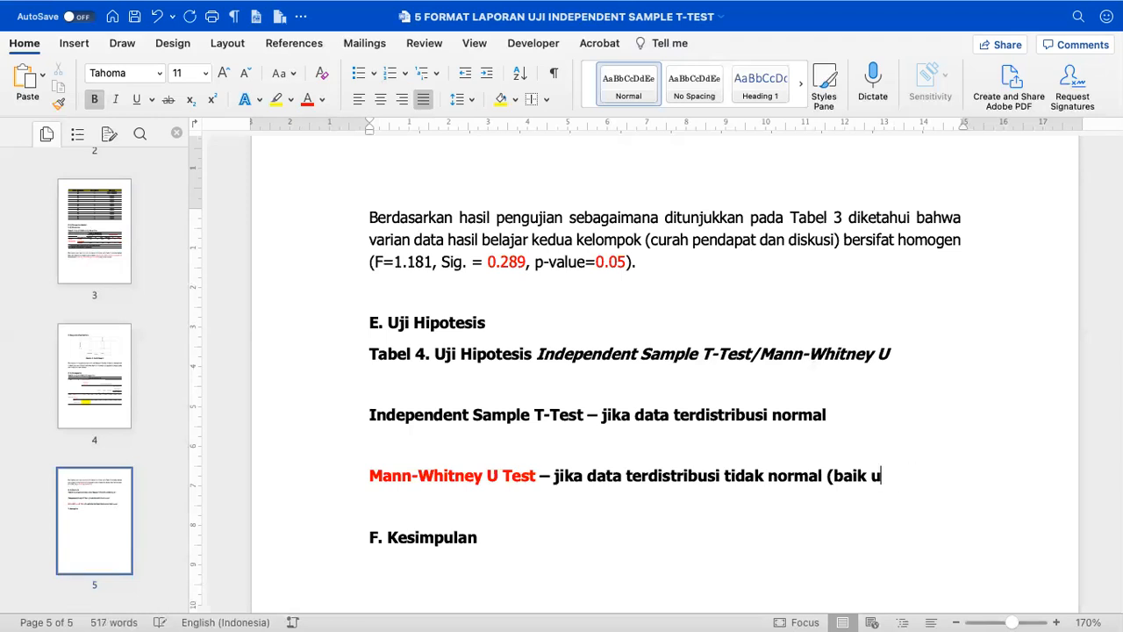
Add "(salah satu kelompok tidak normal)" at the end of the Mann-Whitney U Test condition line.
text((sat)
key(BackSpace)
text(ala)
key(BackSpace)
key(BackSpace)
key(BackSpace)
text(lah satu kelompok tidak normal)
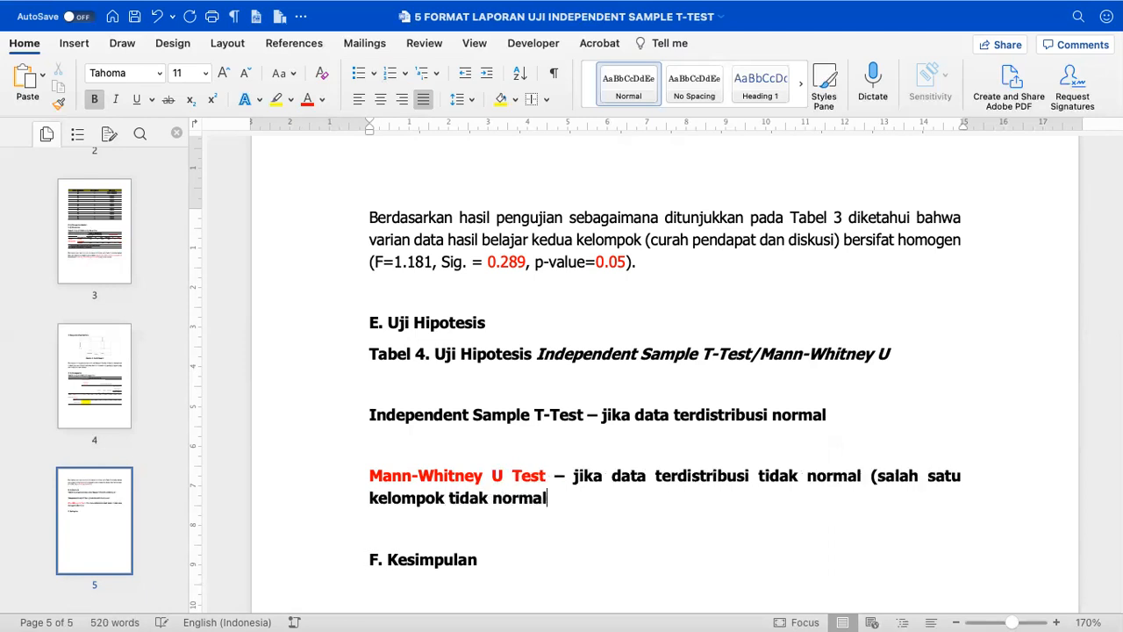
Check the Shapiro-Wilk Sig. values of both groups in Table 2 against the two test conditions in "E. Uji Hipotesis".
scroll(665, 368, up, 15)
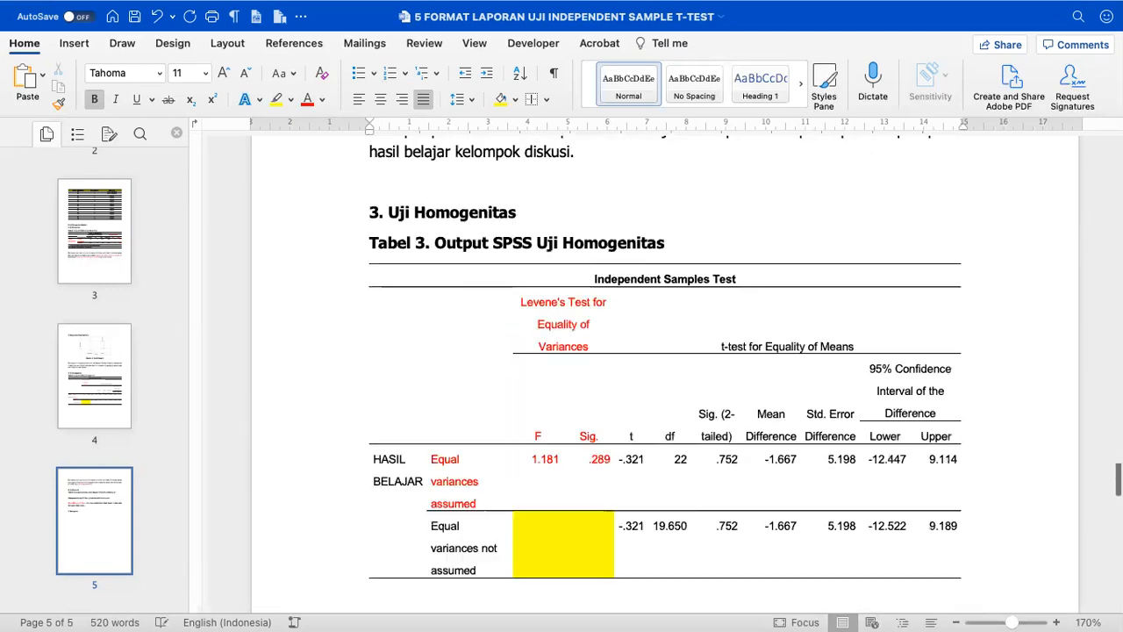
scroll(666, 369, up, 4)
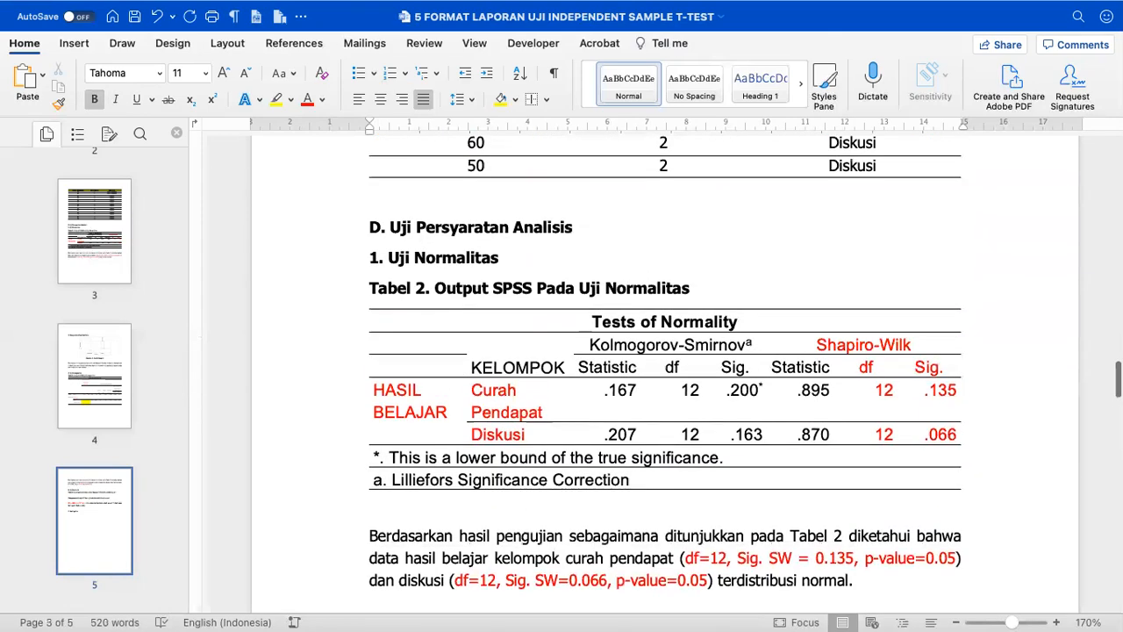
scroll(666, 369, down, 12)
scroll(810, 422, down, 10)
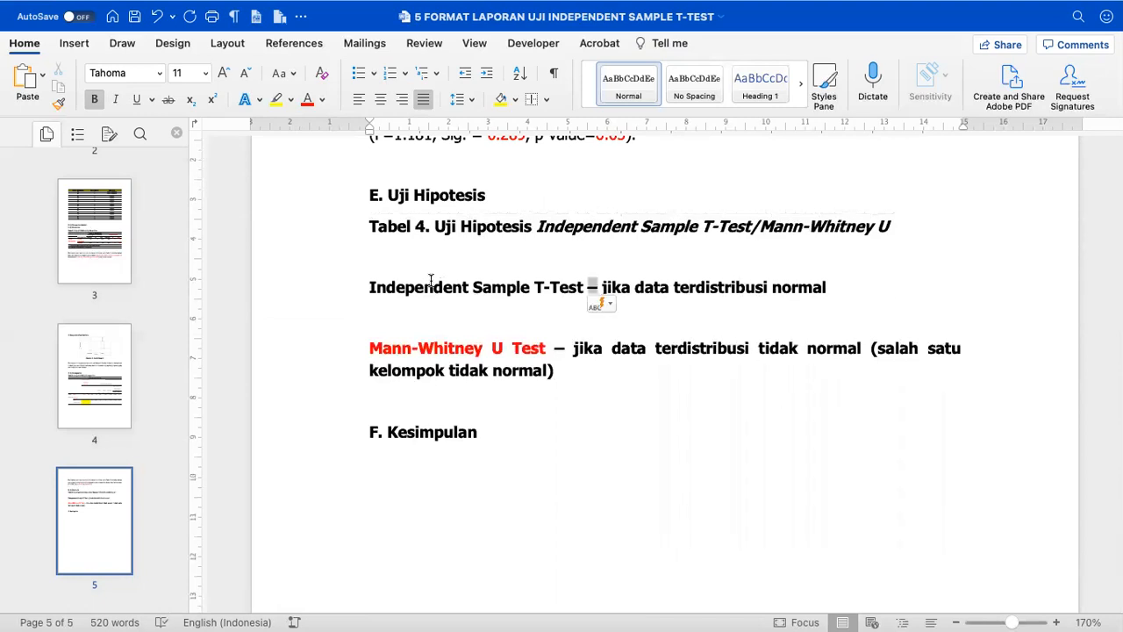
scroll(429, 281, up, 10)
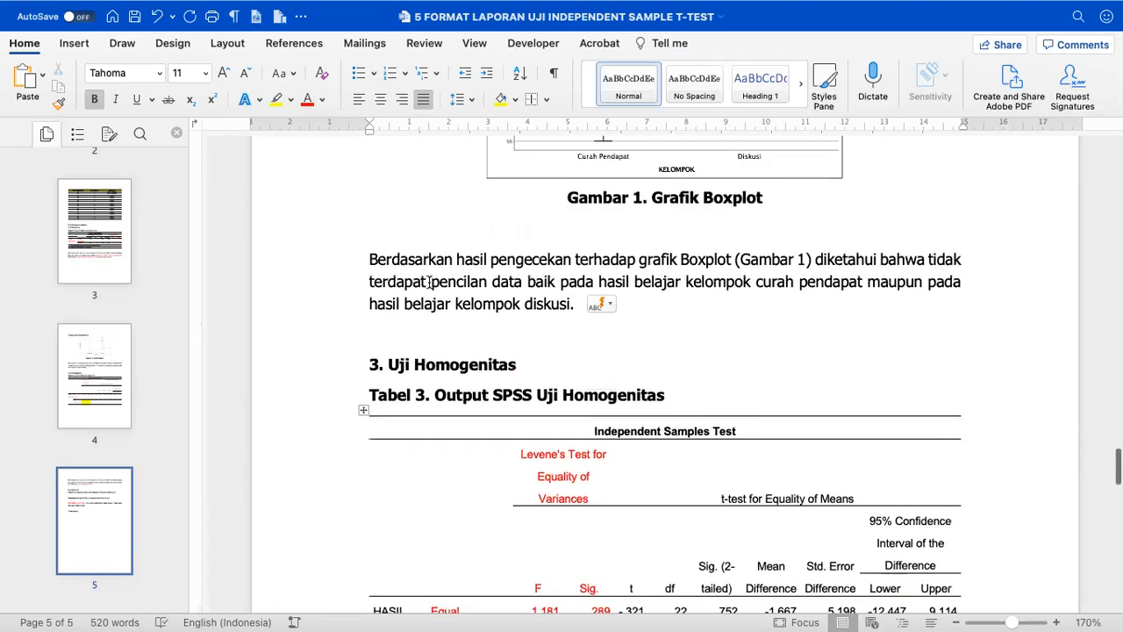
scroll(429, 281, up, 10)
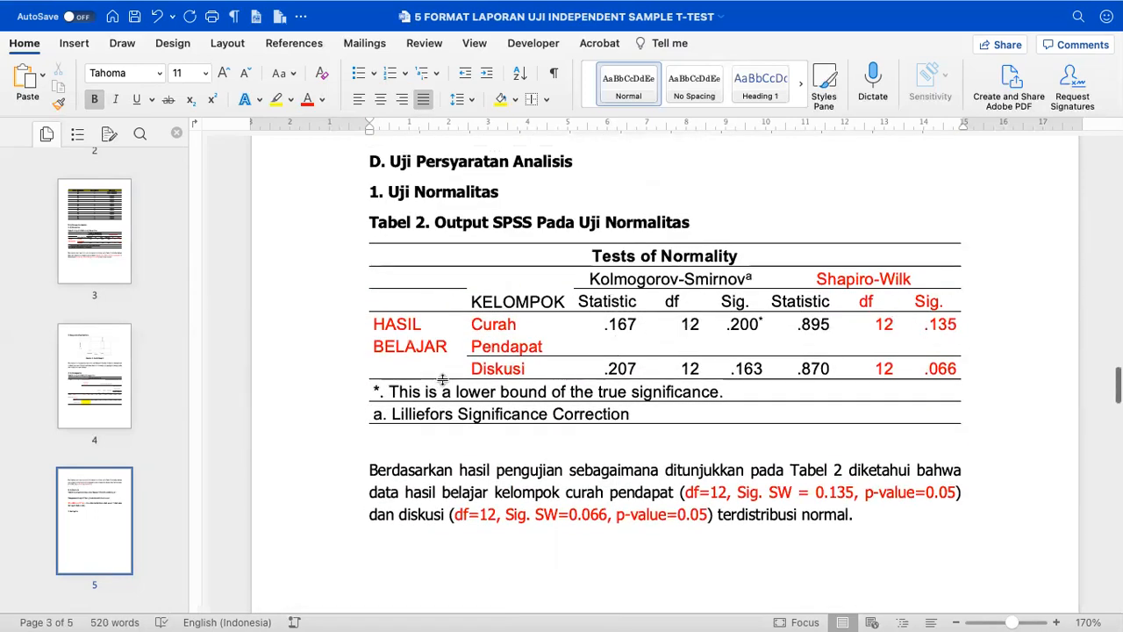
click(936, 324)
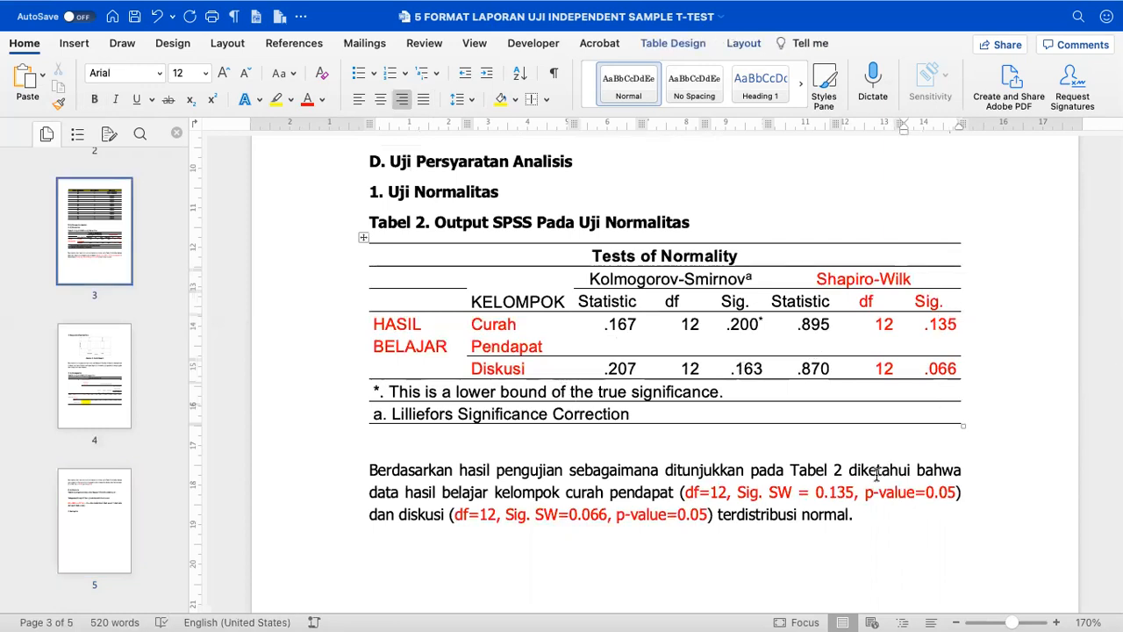
scroll(876, 473, down, 10)
scroll(875, 473, down, 15)
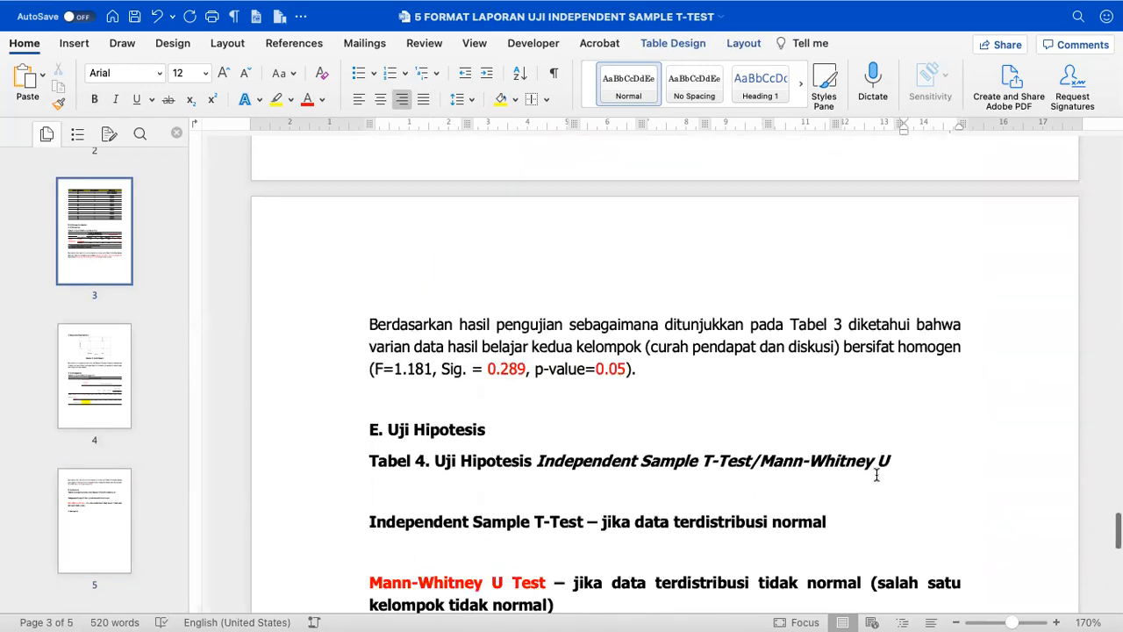
scroll(876, 474, down, 2)
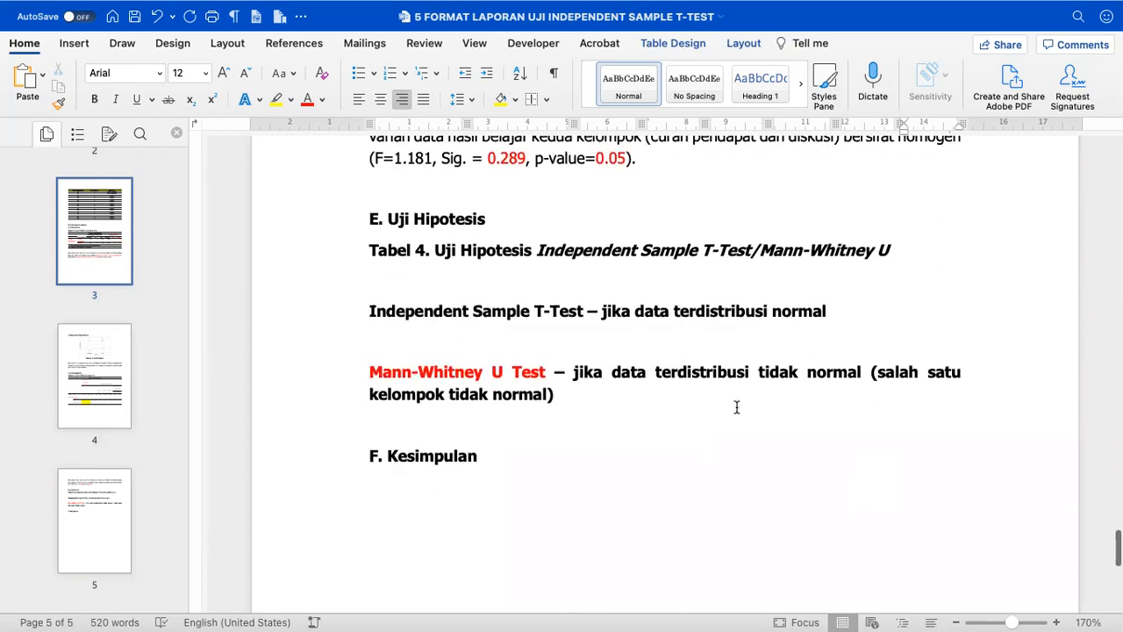
Delete "/Mann-Whitney U" from the Table 4 caption so it names only the Independent Sample T-Test.
drag(894, 251, 762, 256)
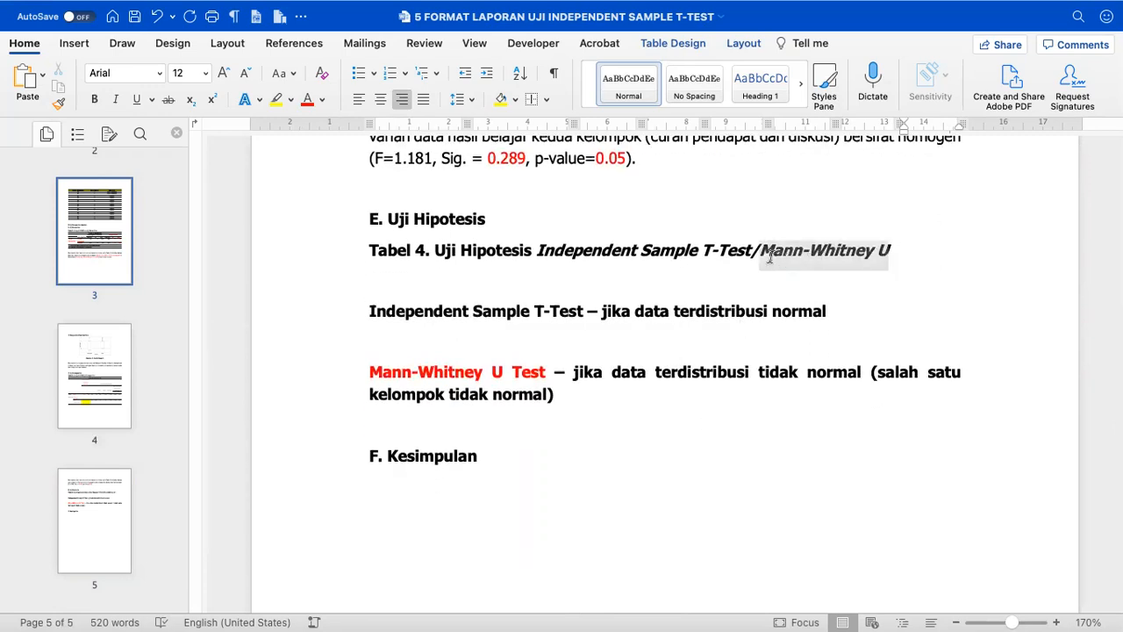
key(BackSpace)
key(BackSpace)
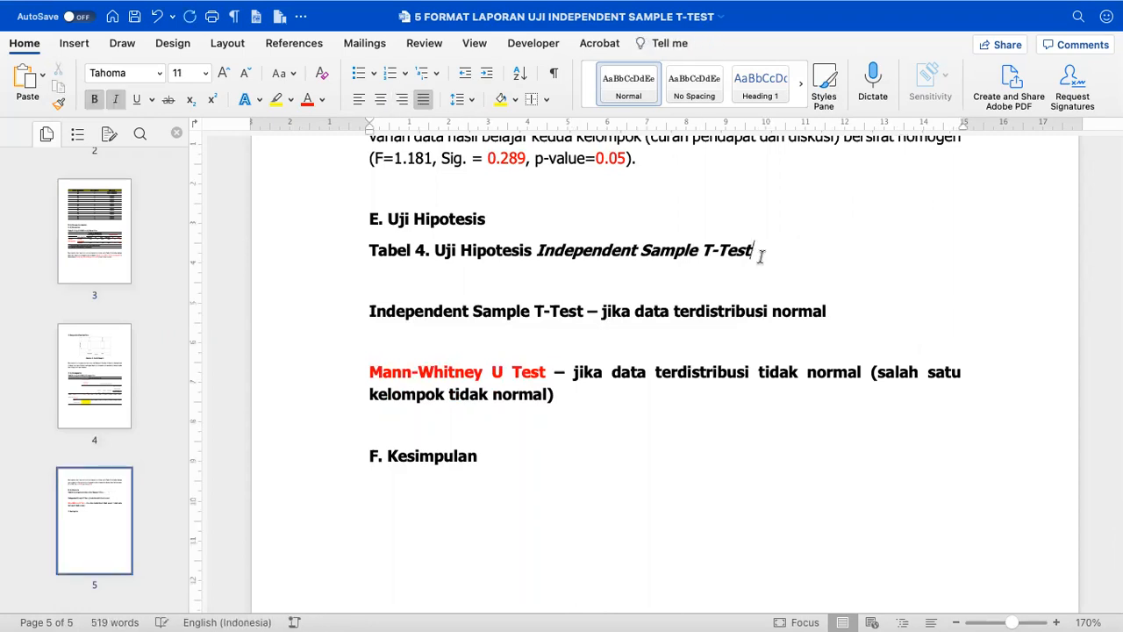
shift+click(538, 248)
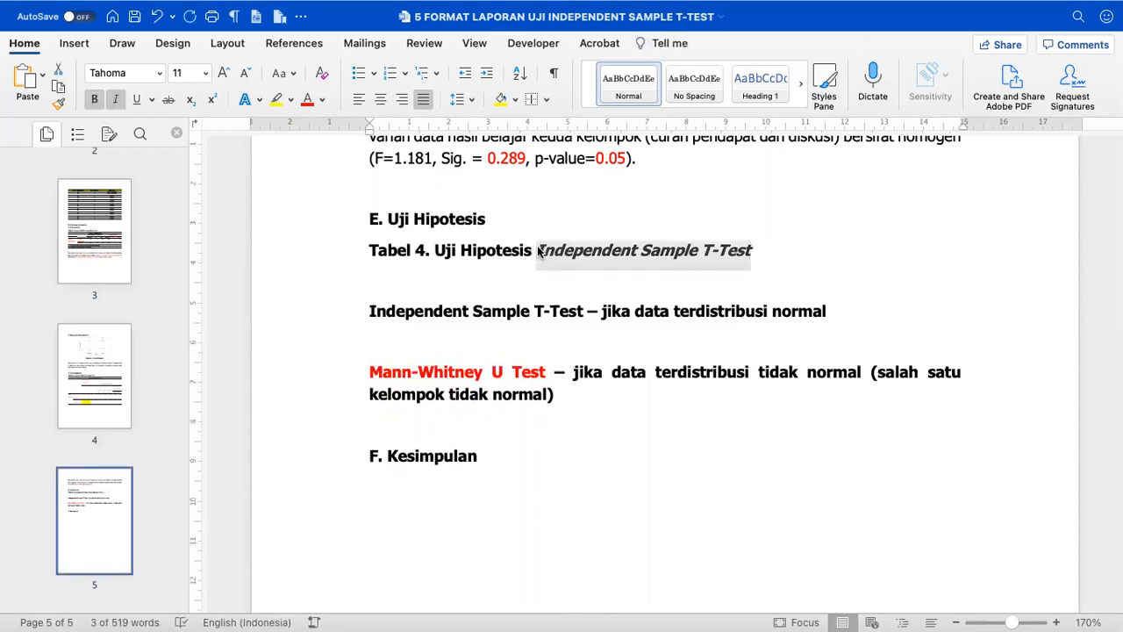
click(503, 270)
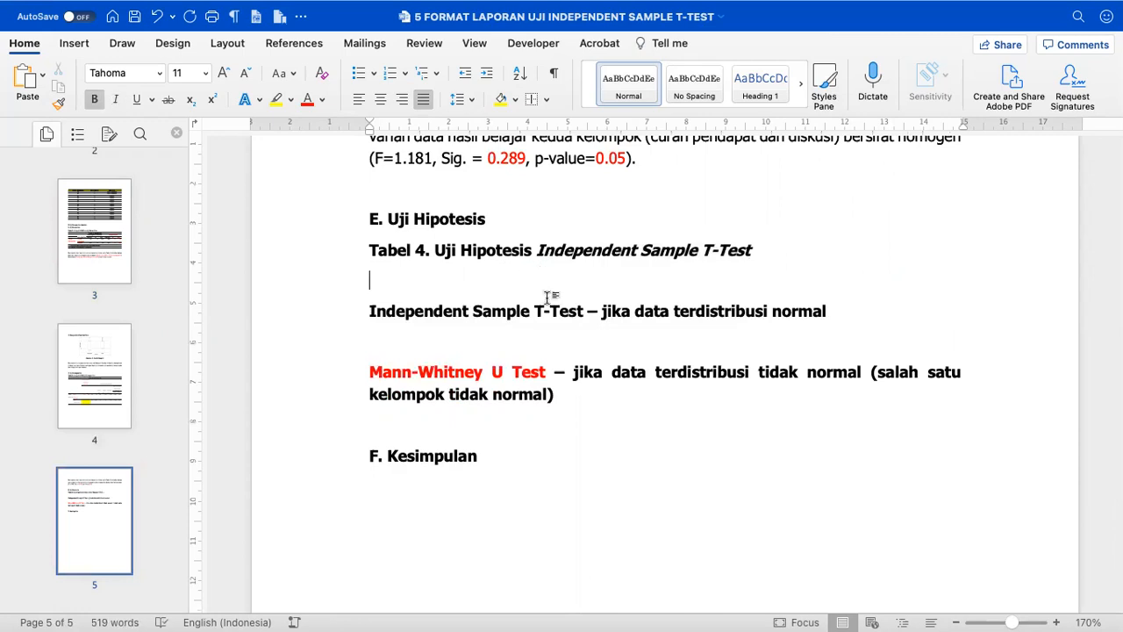
Switch to the SPSS Statistics output viewer and select the Independent Samples Test table.
key(super+Tab)
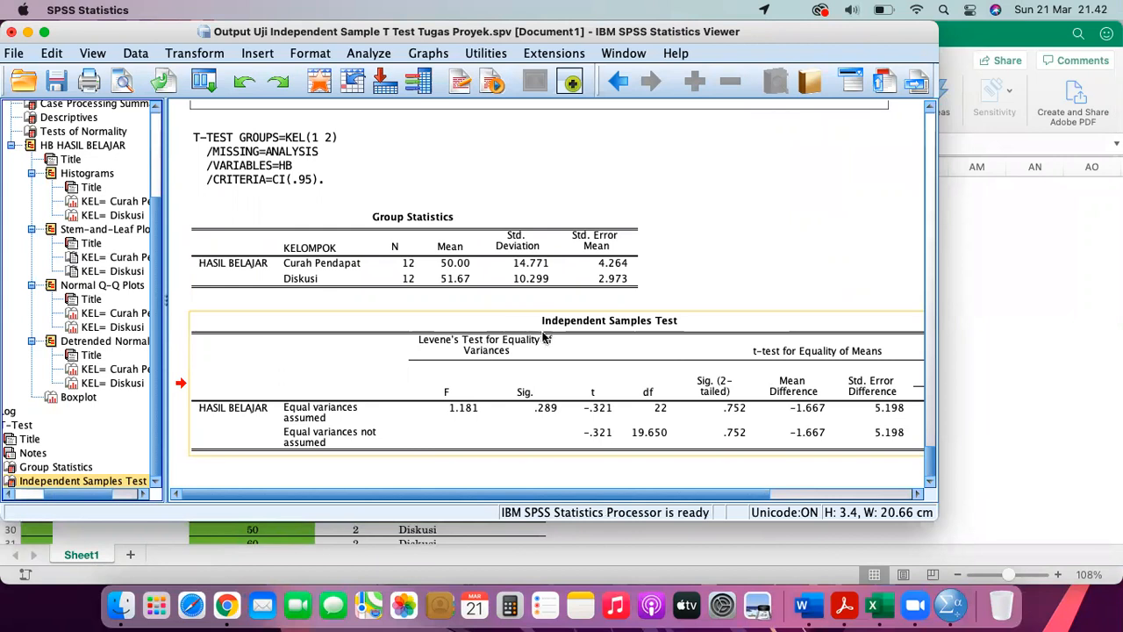
click(101, 481)
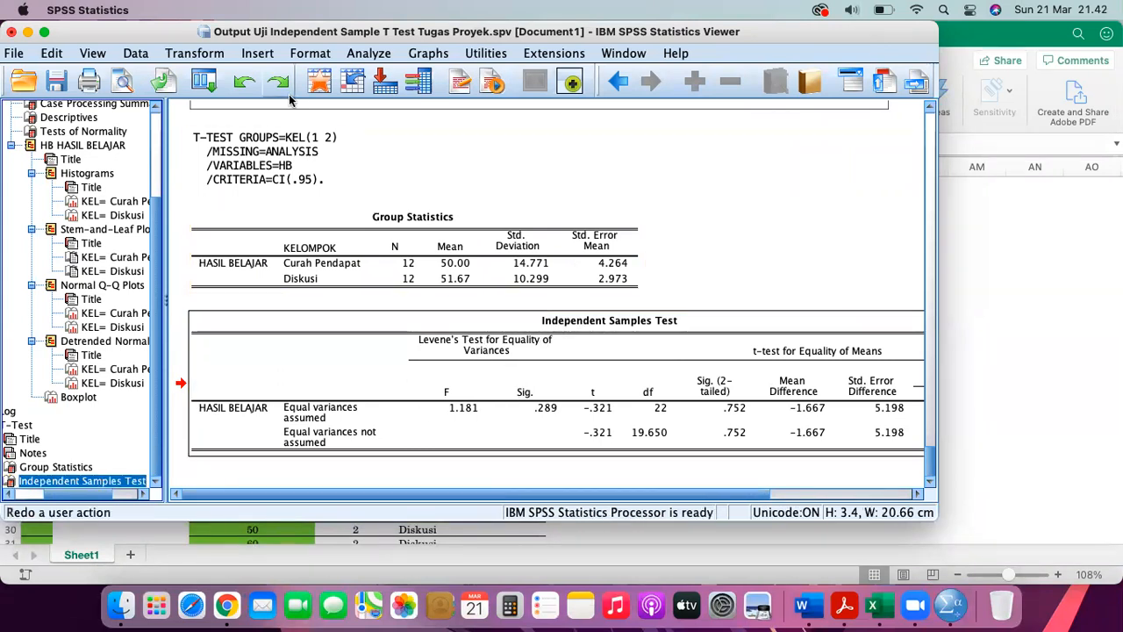
right_click(292, 332)
click(299, 365)
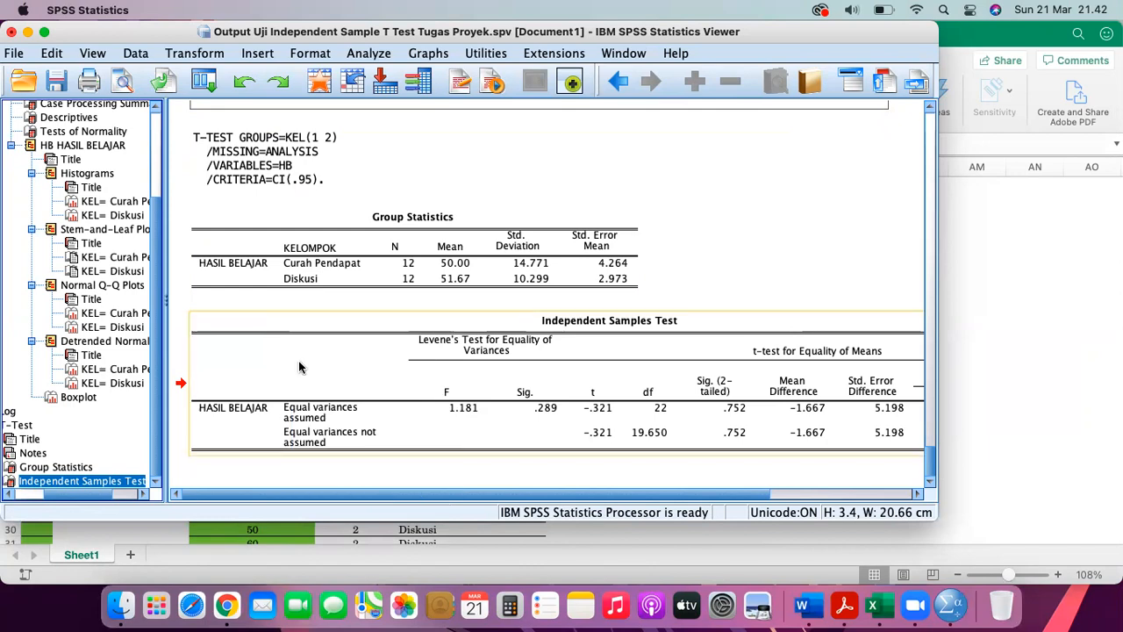
Switch back to the Word report and copy the entire Independent Samples Test table under the Table 3 caption.
click(813, 601)
scroll(753, 494, up, 5)
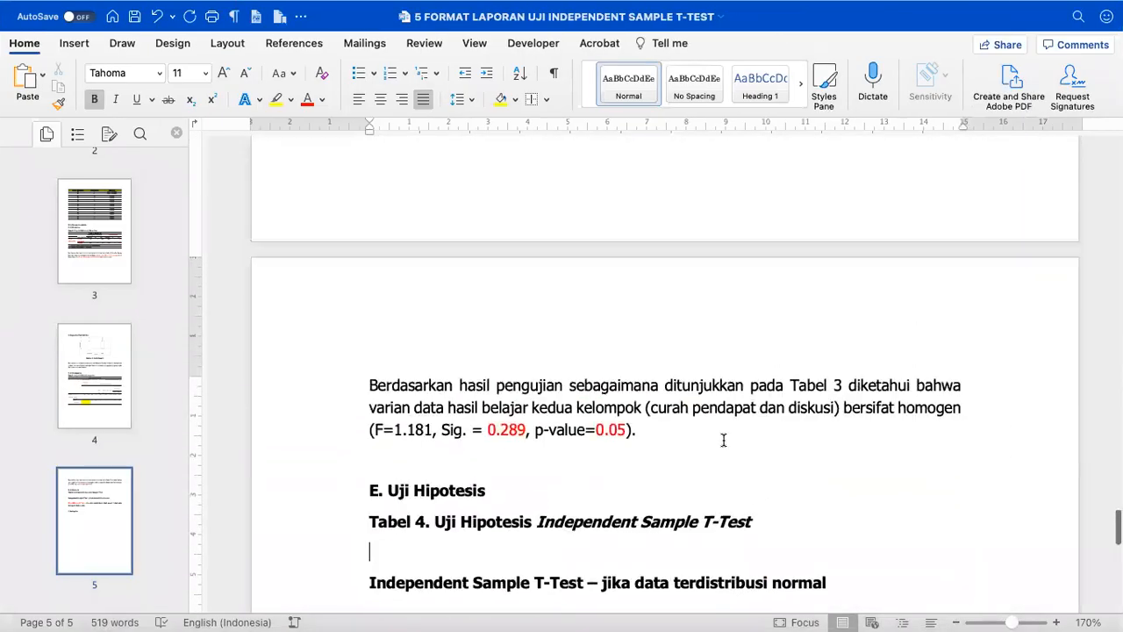
scroll(724, 440, up, 5)
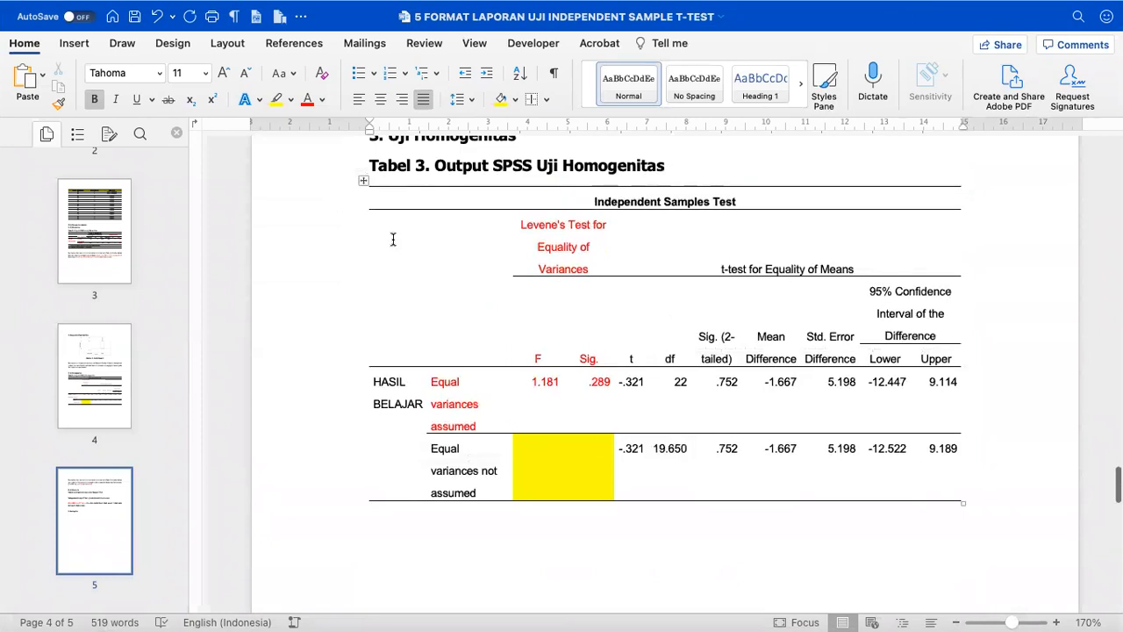
scroll(395, 241, up, 1)
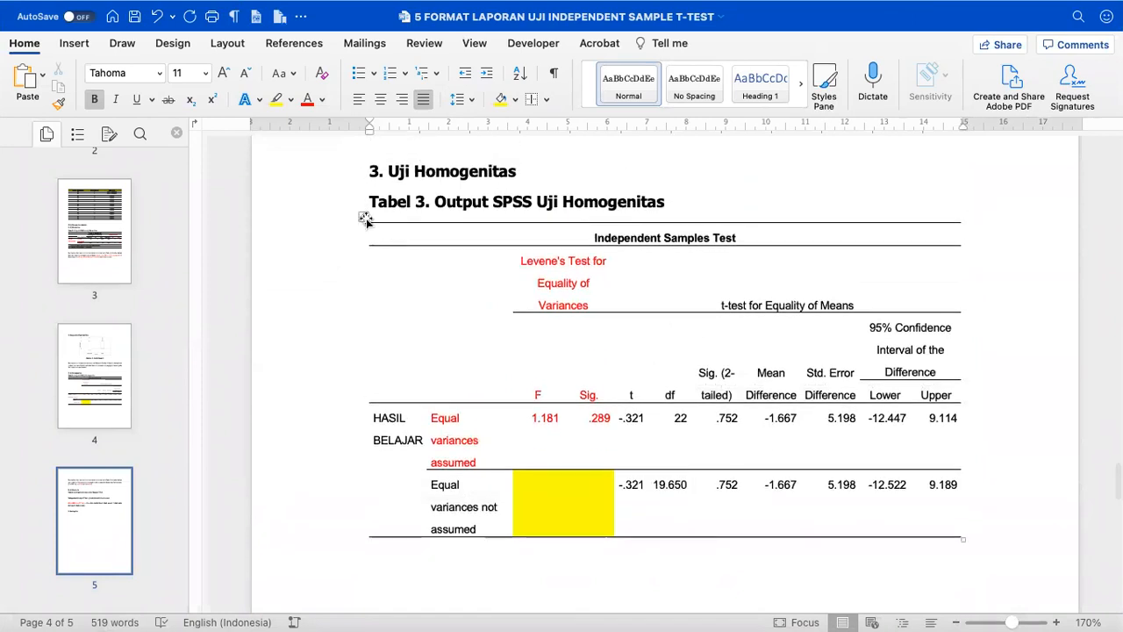
click(363, 217)
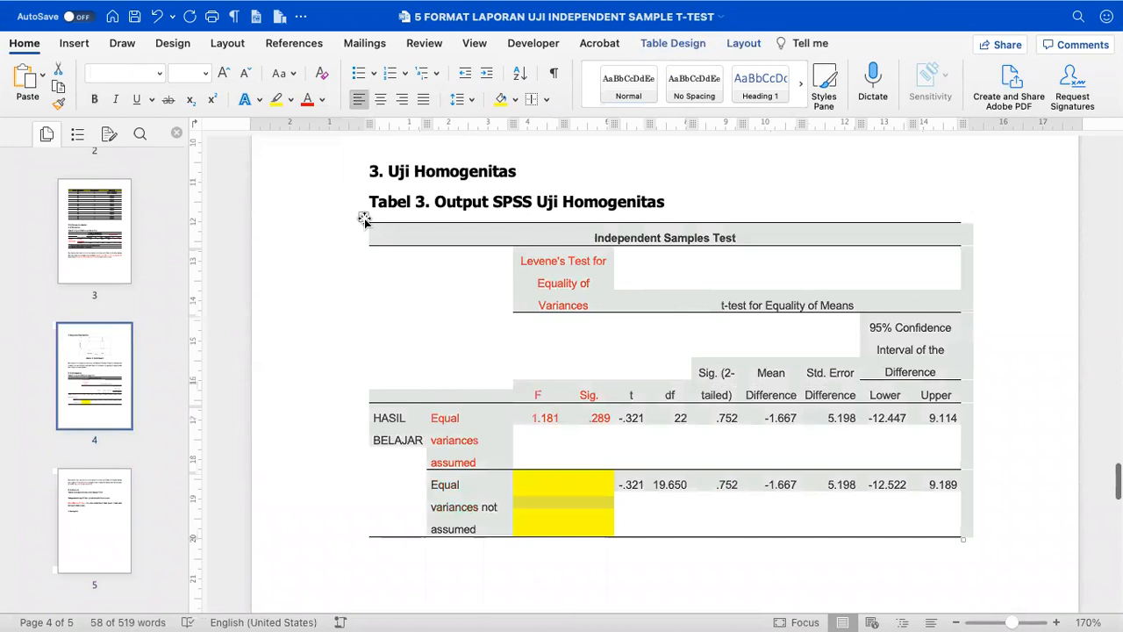
right_click(363, 218)
click(386, 244)
Paste the copied Independent Samples Test table below the Table 4 caption and remove the empty line between them.
scroll(382, 243, down, 10)
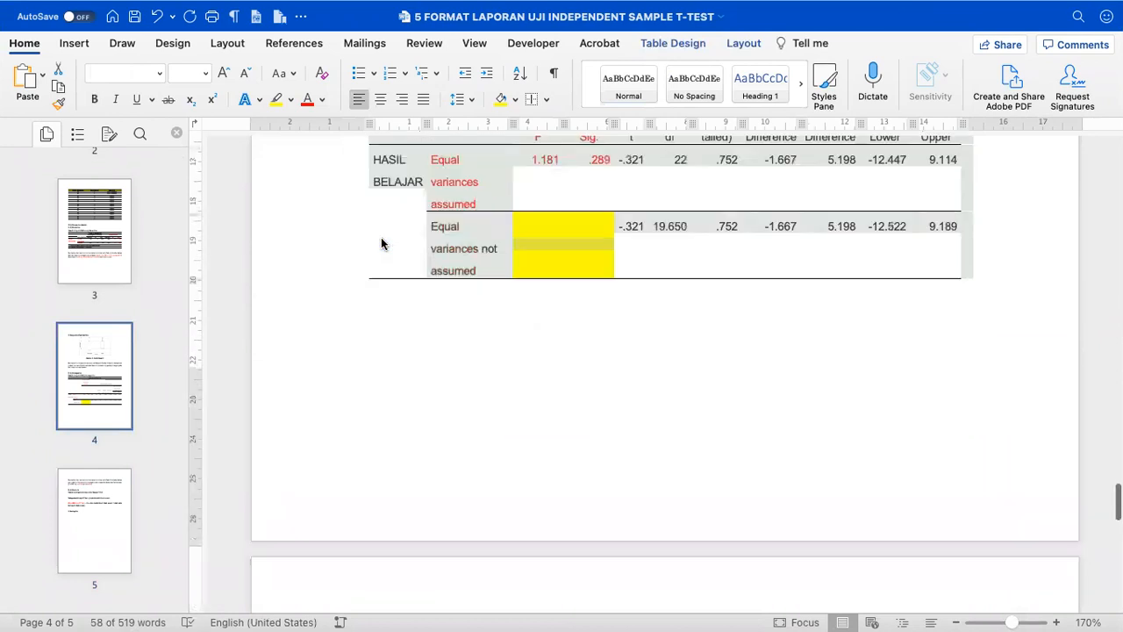
scroll(383, 246, down, 2)
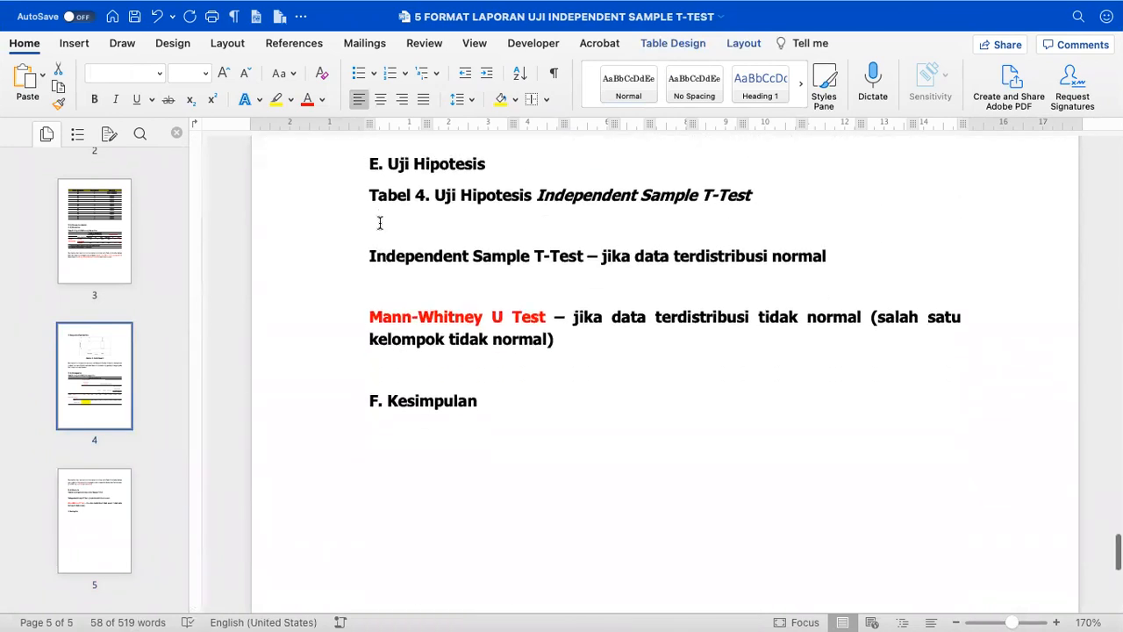
click(380, 223)
key(Return)
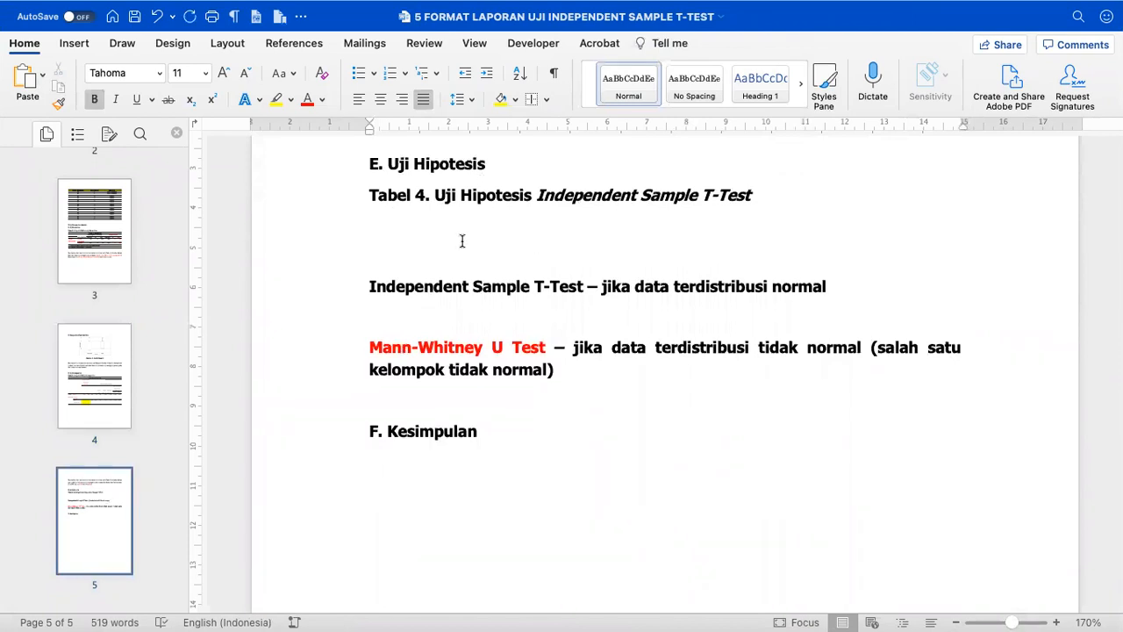
key(super+v)
click(381, 226)
key(BackSpace)
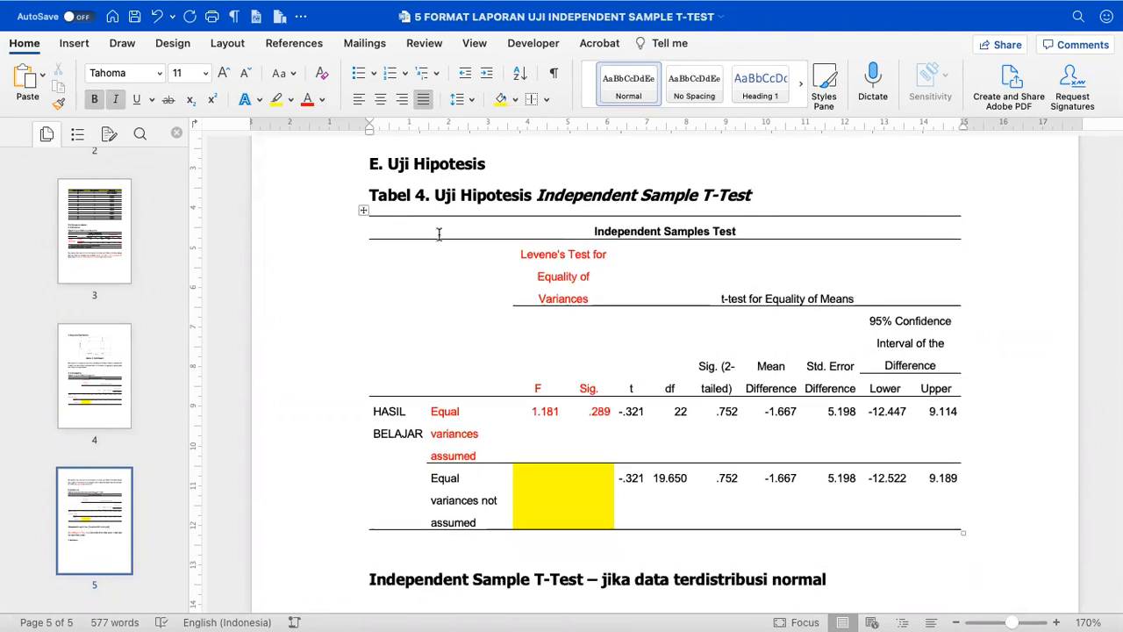
Insert two blank lines between the Table 4 output and the "Independent Sample T-Test – jika data terdistribusi normal" line.
scroll(435, 235, down, 1)
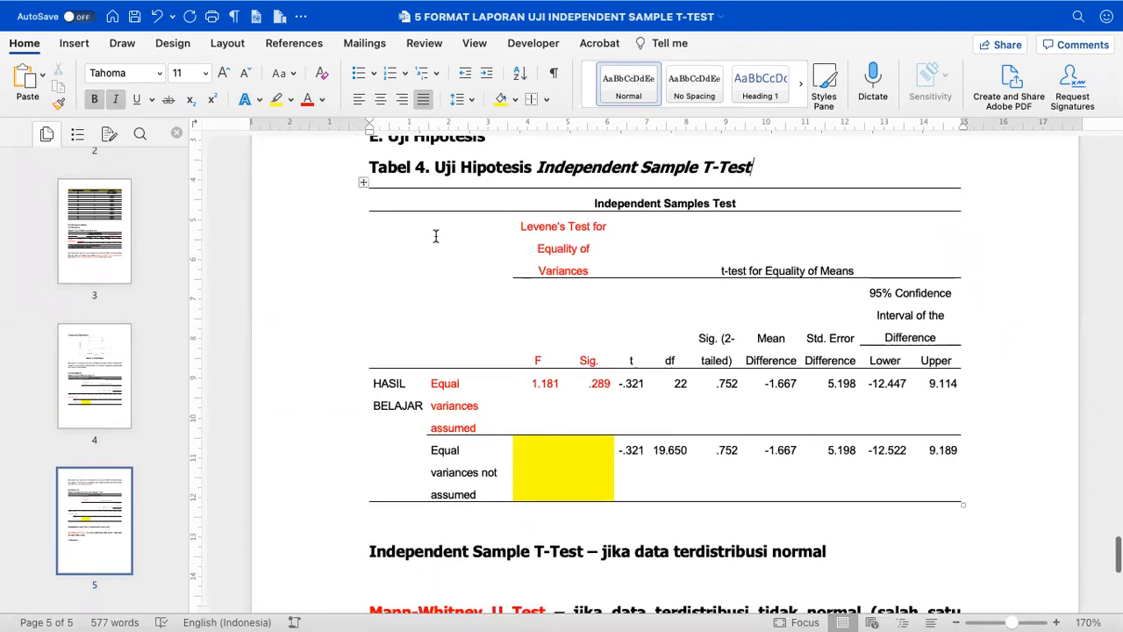
scroll(435, 235, down, 8)
click(408, 287)
key(Return)
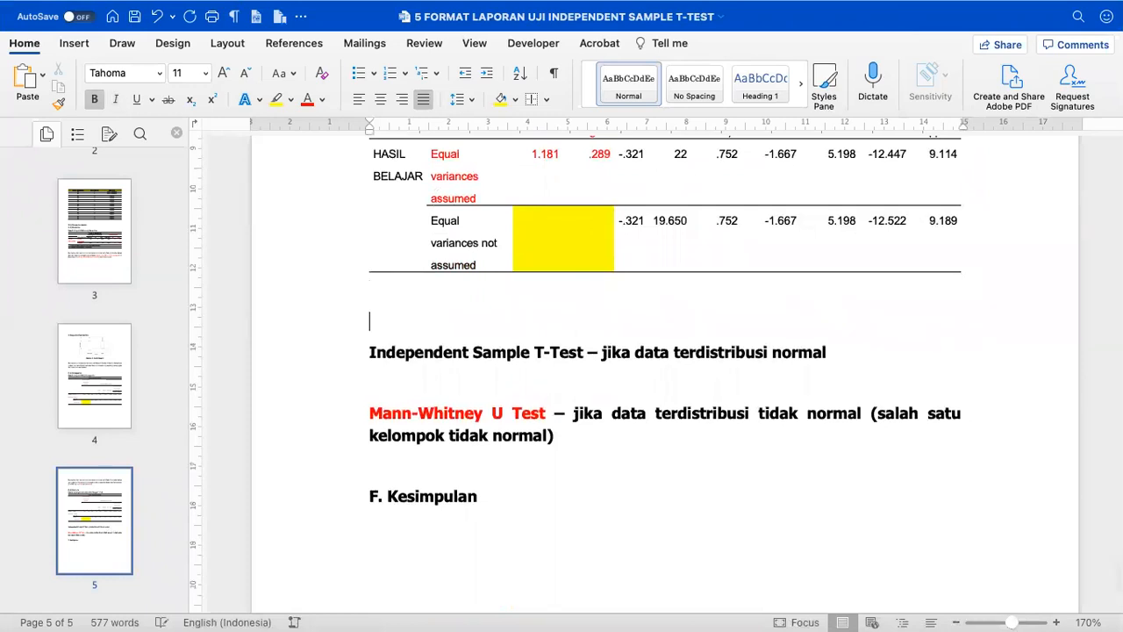
key(Return)
key(Up)
scroll(576, 375, up, 4)
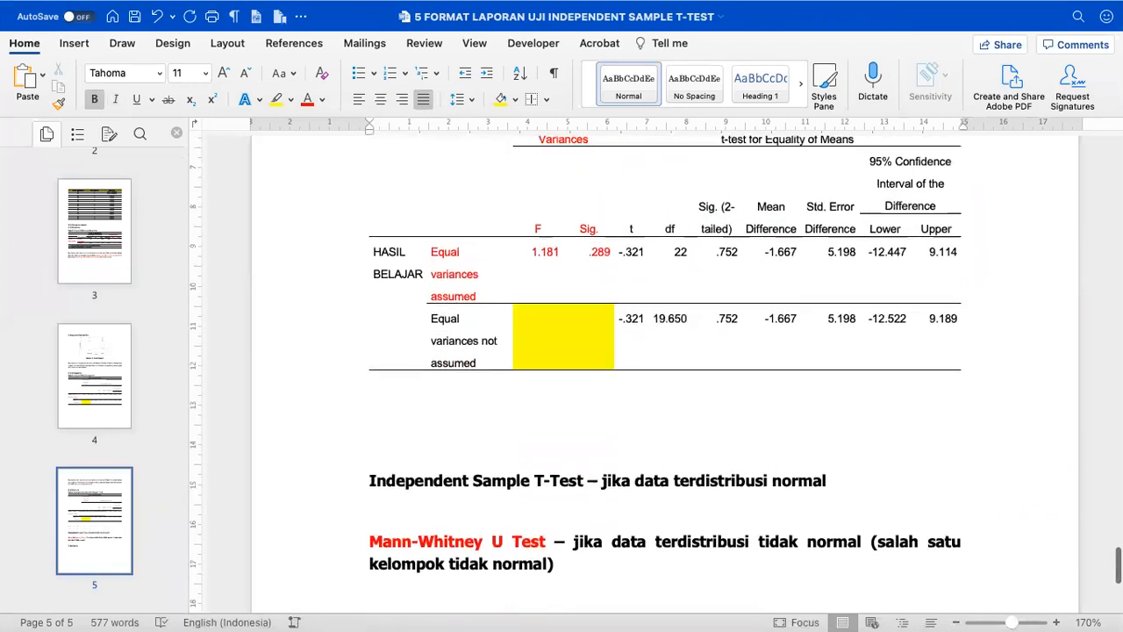
Color the Sig. (2-tailed) column and the Lower and Upper confidence interval columns of the Table 4 output red.
scroll(474, 286, up, 1)
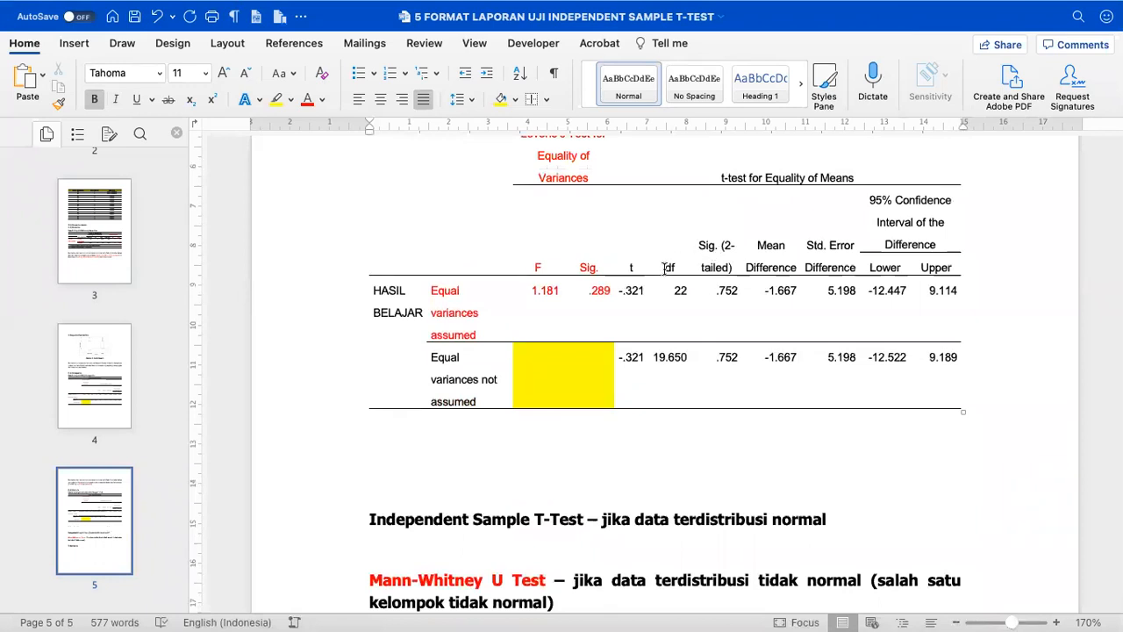
drag(708, 248, 725, 356)
click(308, 104)
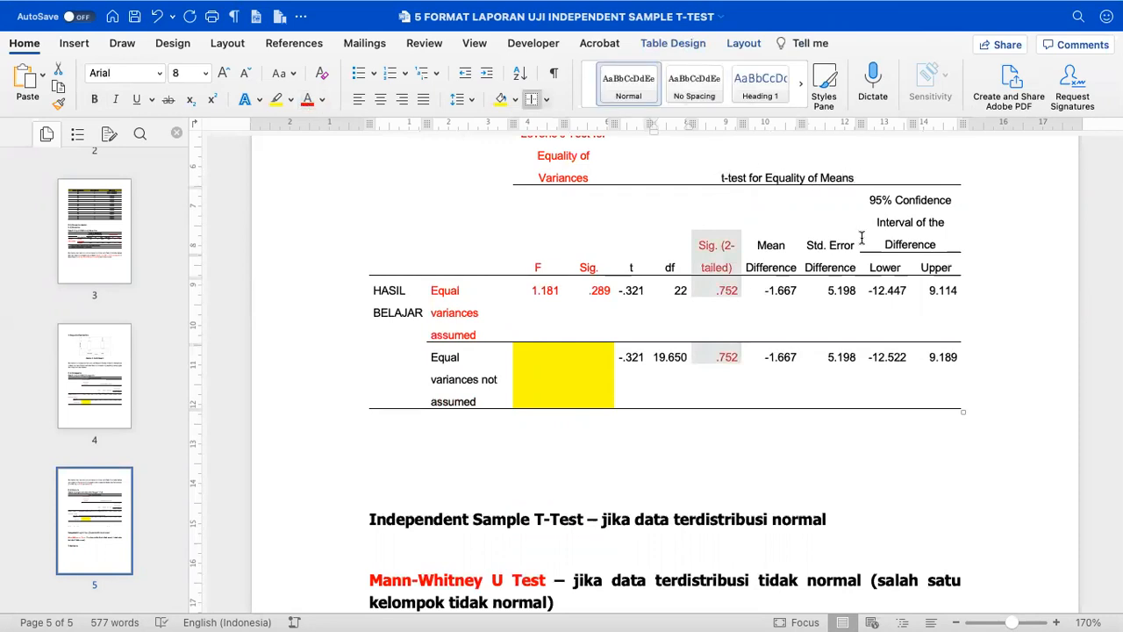
drag(885, 268, 945, 356)
click(308, 99)
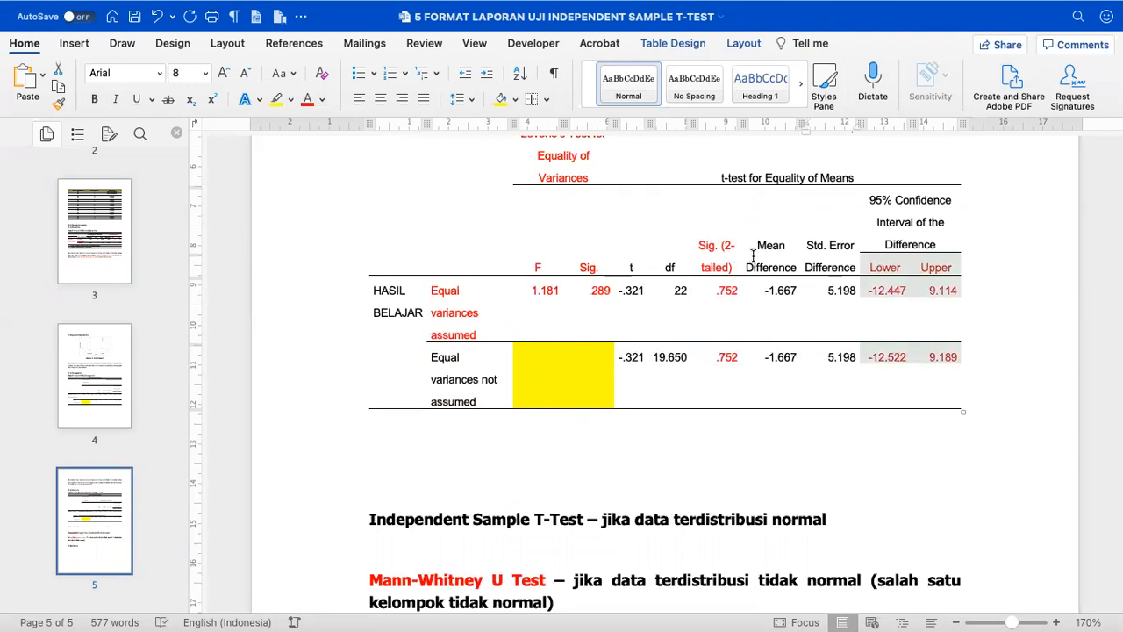
Color the Mean Difference column red, along with the df heading and its value in the "Equal variances assumed" row.
drag(762, 254, 790, 361)
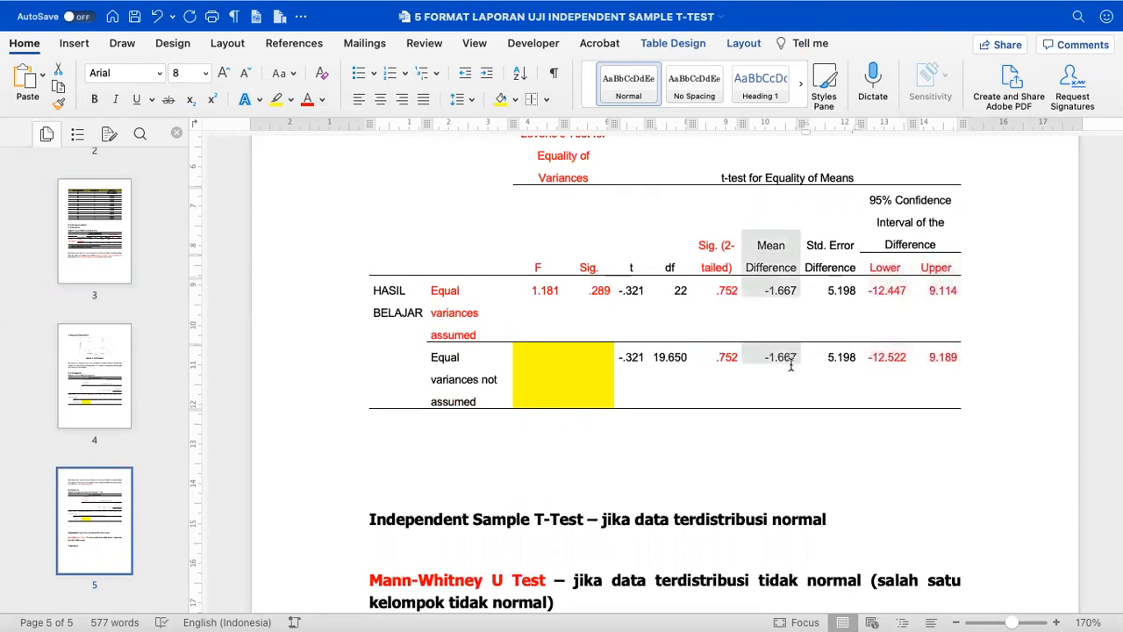
click(308, 99)
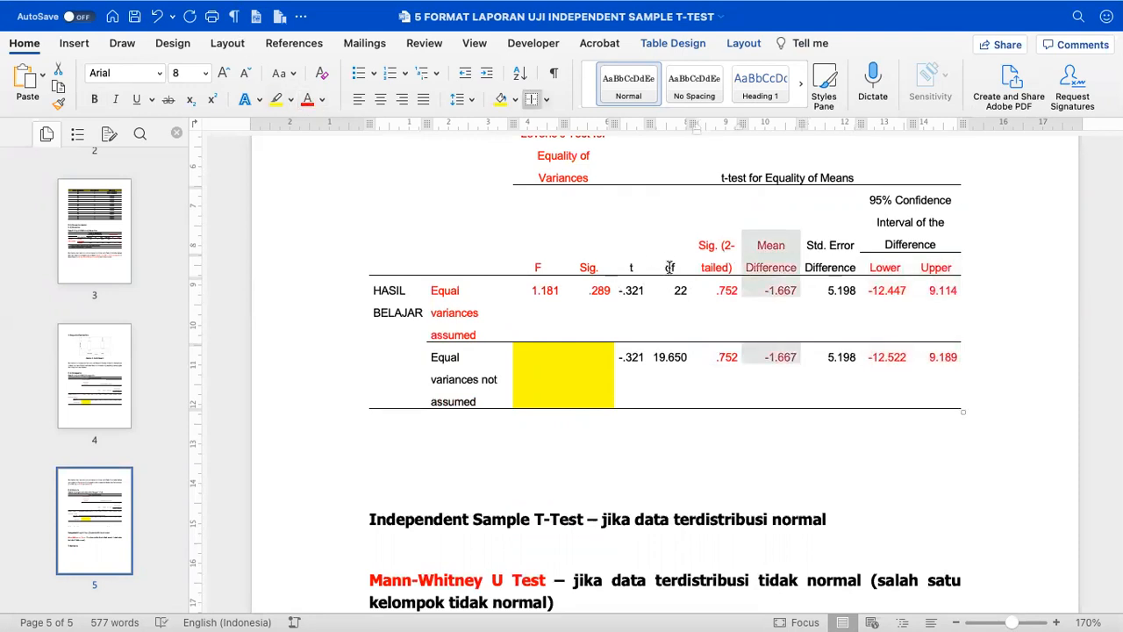
drag(669, 262, 684, 292)
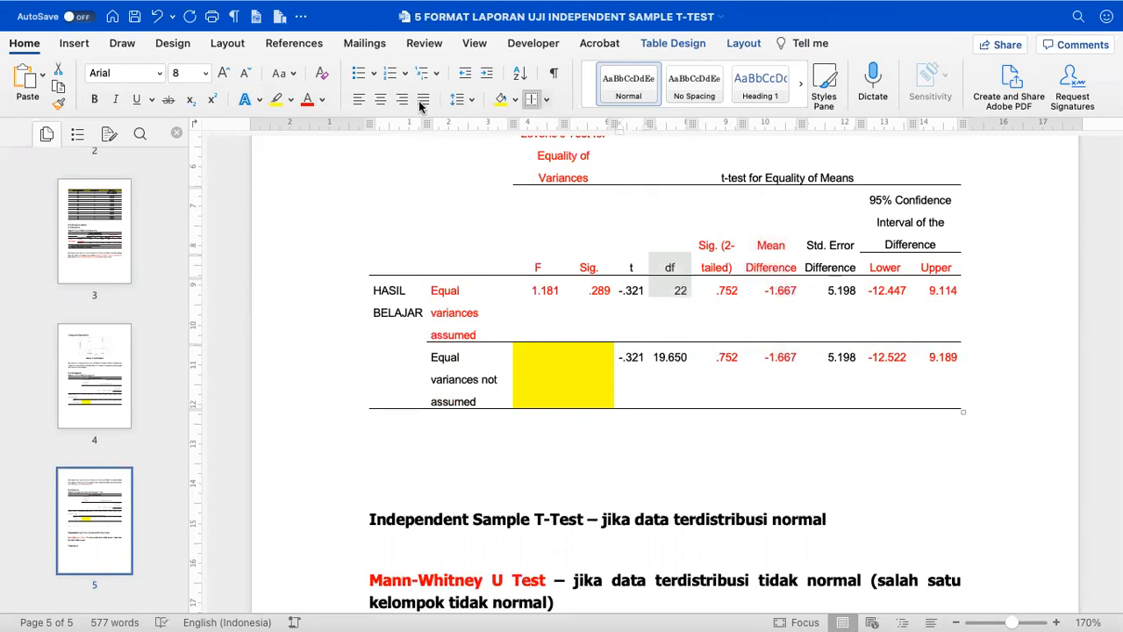
click(309, 101)
Set the values from Sig. (2-tailed) through Upper in the "Equal variances not assumed" row to black text.
click(741, 360)
drag(722, 358, 969, 360)
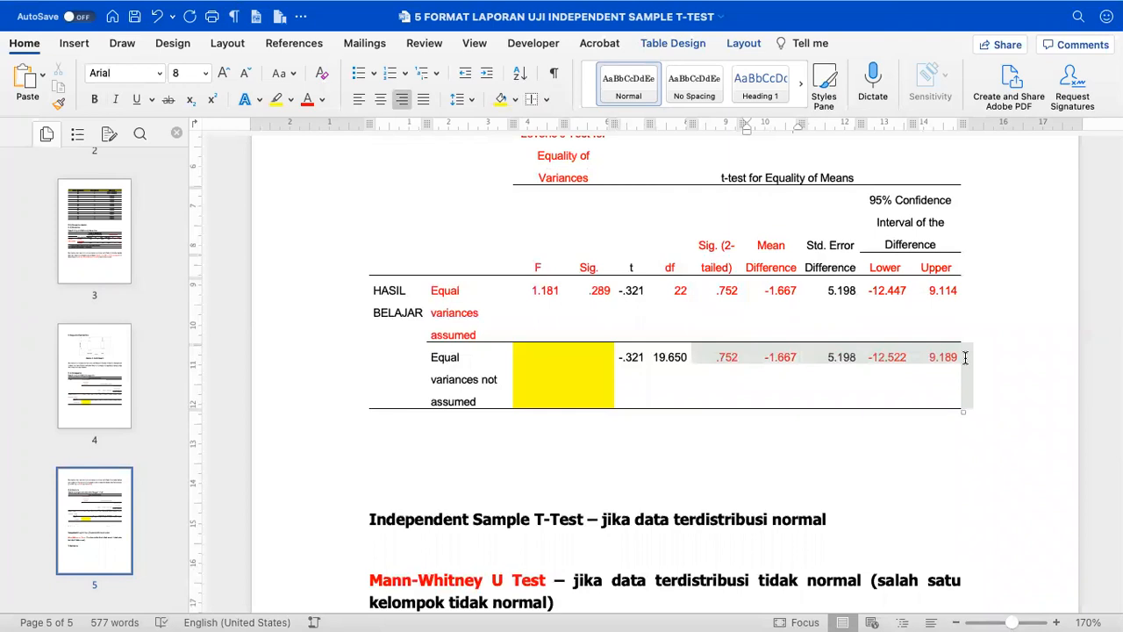
click(322, 100)
click(325, 177)
click(697, 352)
click(463, 290)
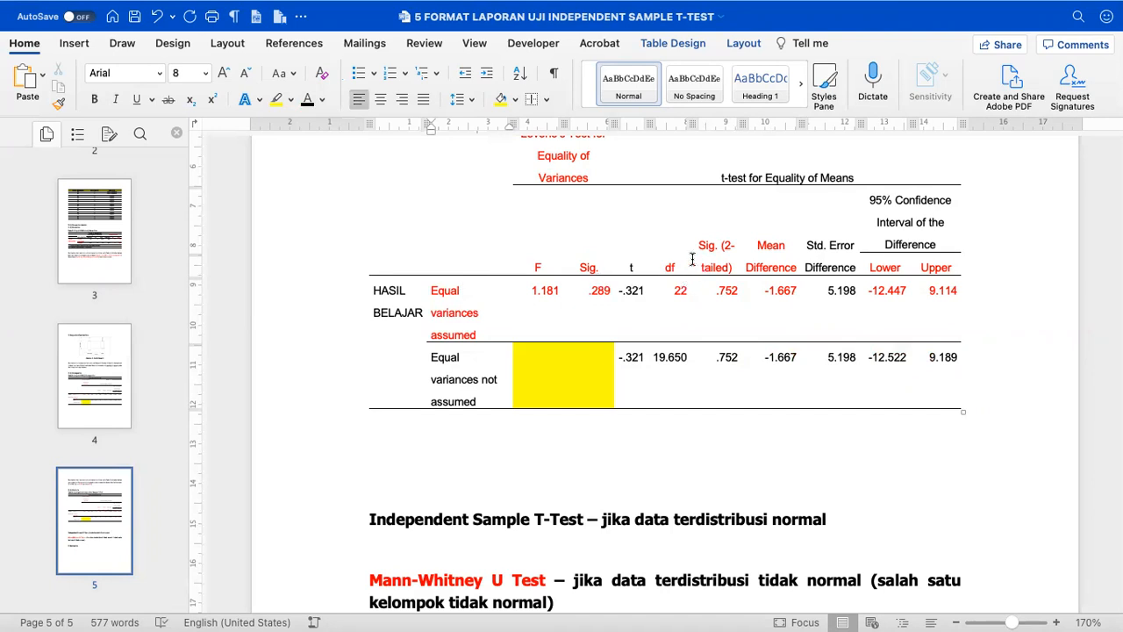
Remove the yellow shading from the empty F and Sig. cells in the "Equal variances not assumed" row.
drag(670, 256, 781, 291)
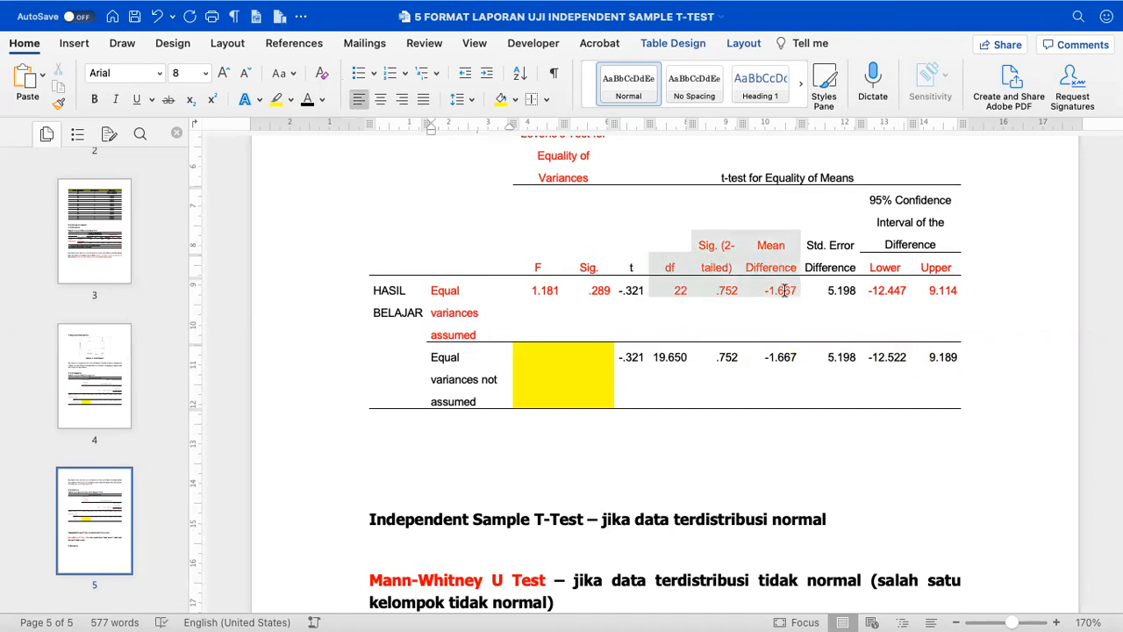
click(536, 389)
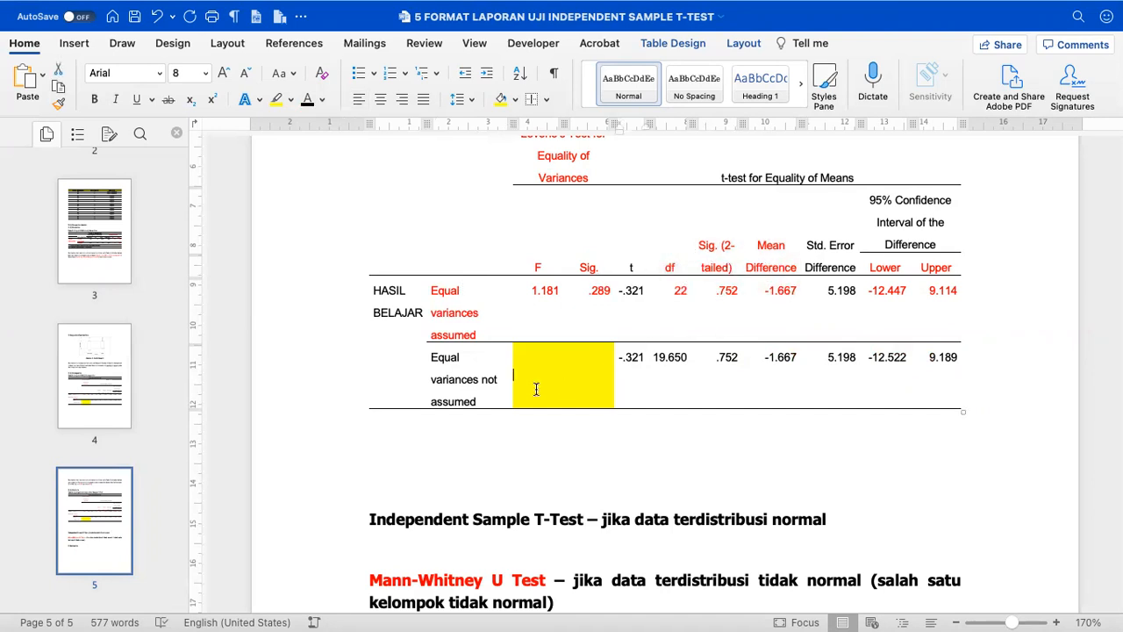
click(516, 100)
click(533, 130)
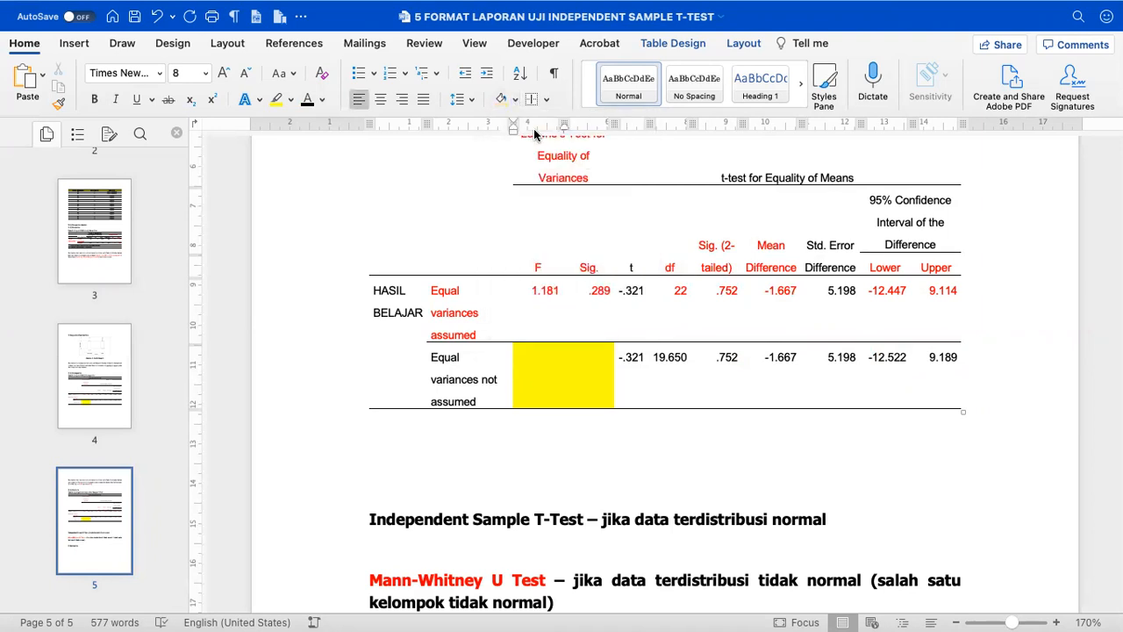
drag(542, 373, 595, 372)
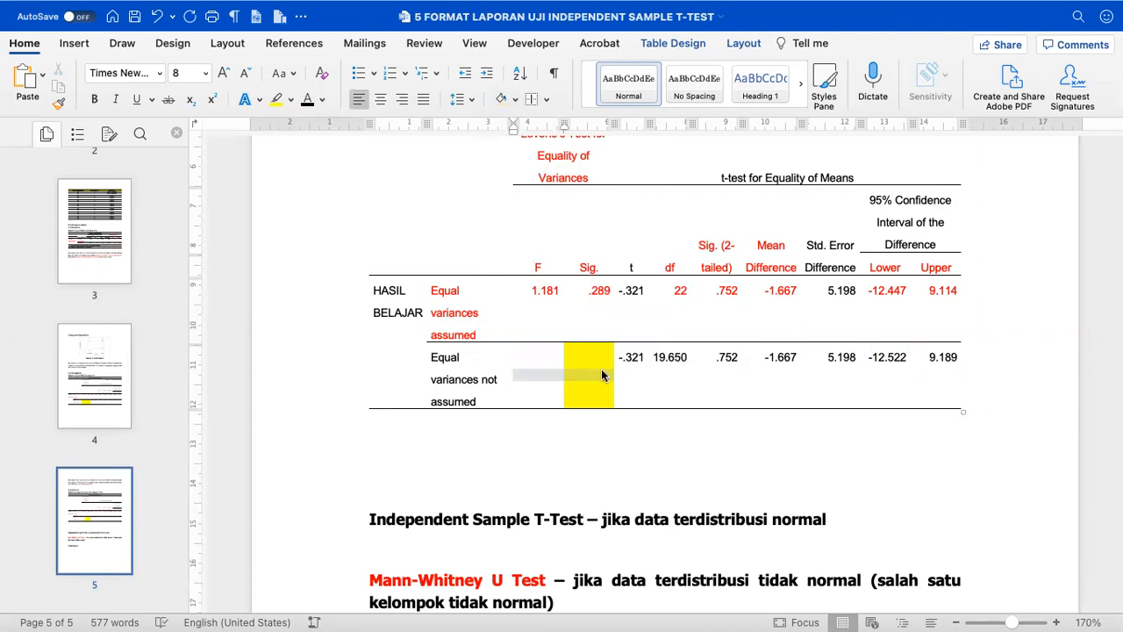
click(515, 101)
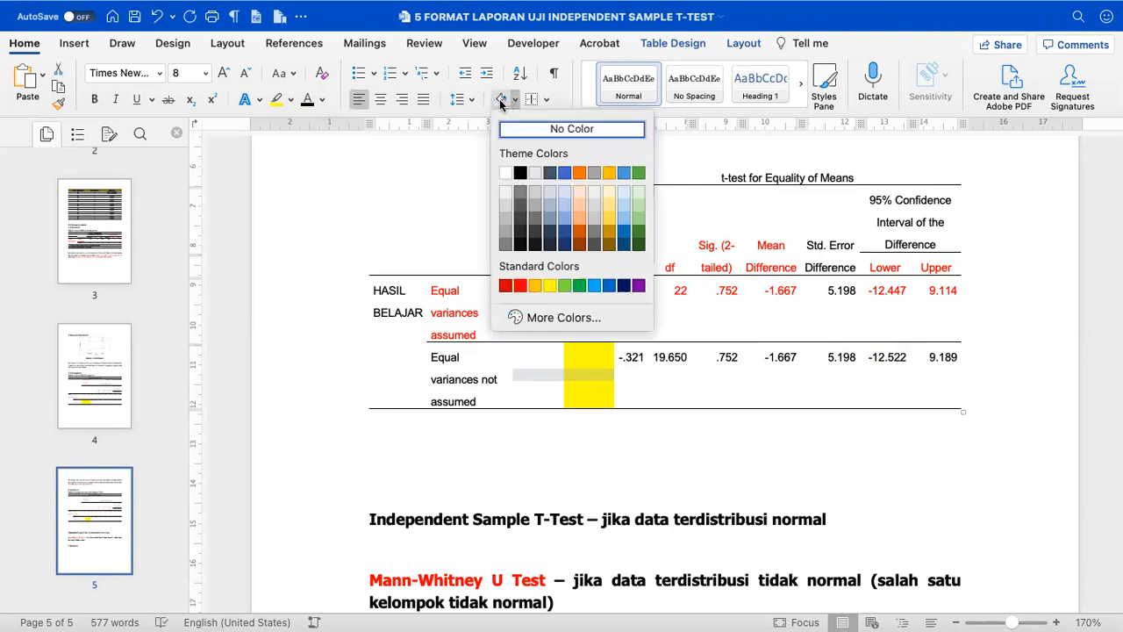
click(558, 130)
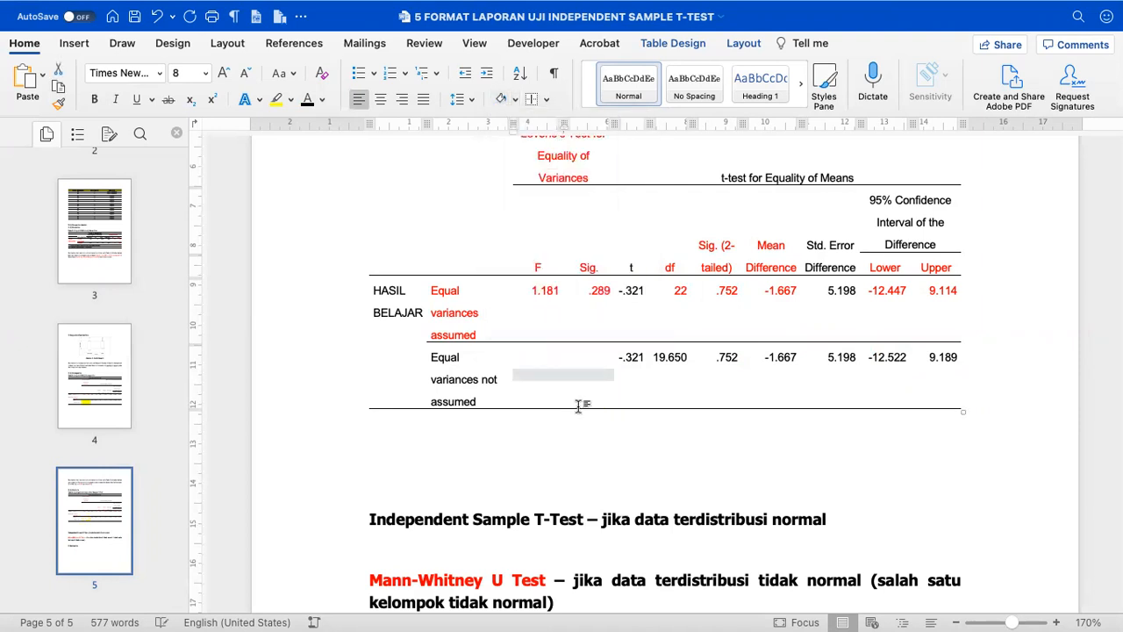
Start a non-bold interpretation paragraph below the Table 4 output with the words "Berdasarkan hasil".
click(570, 481)
scroll(570, 481, up, 2)
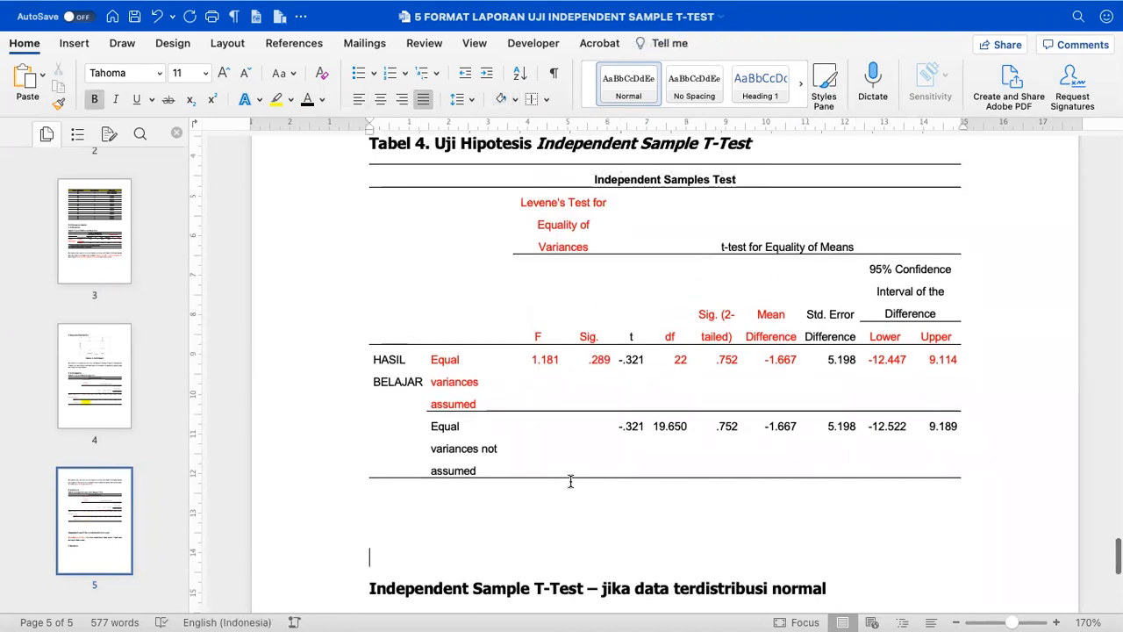
scroll(570, 480, down, 1)
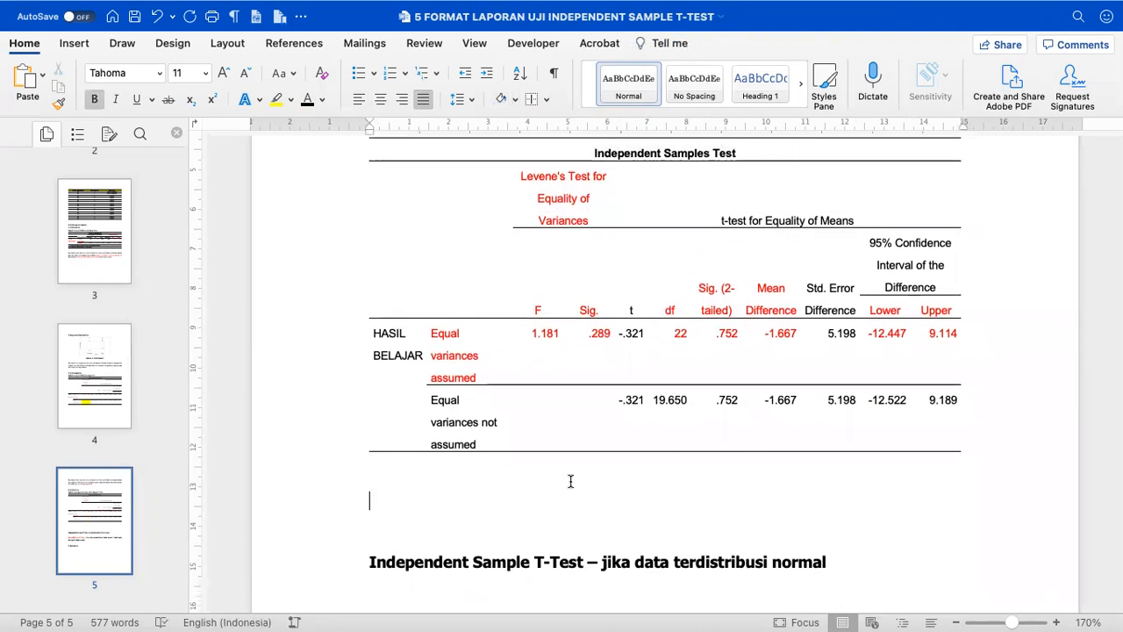
text(Ber)
key(BackSpace)
key(BackSpace)
key(BackSpace)
key(super+b)
text(Berdasarkan)
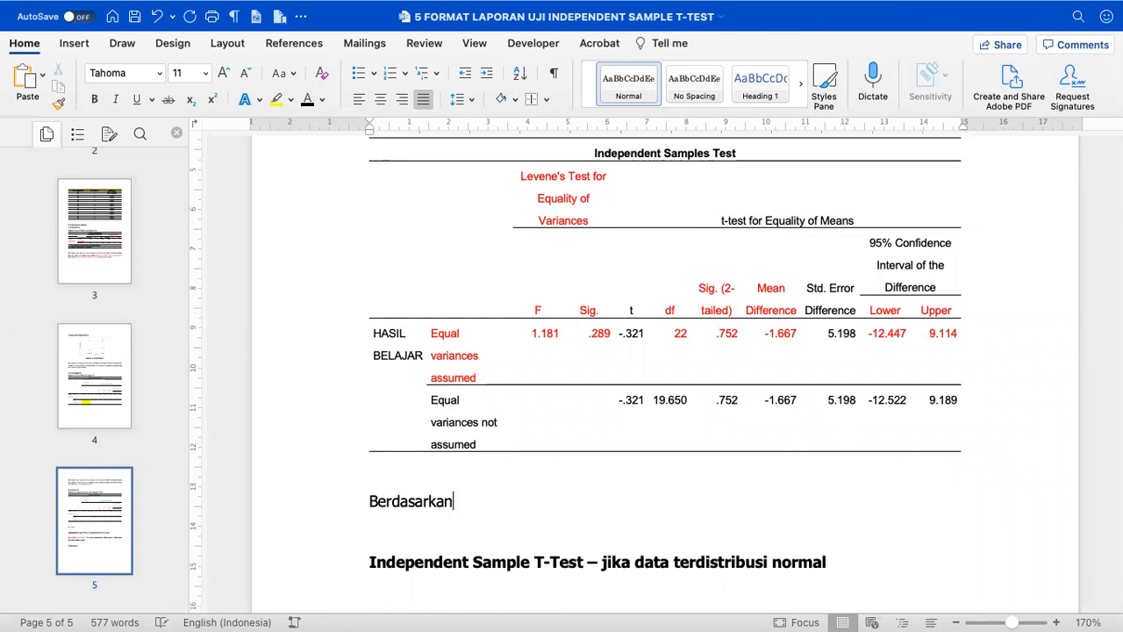
text( hasil)
Add a non-bold paragraph under the "E. Uji Hipotesis" heading reading "Hasil uji persyaratan analisis diketahui bahwa data terdistribusi normal".
scroll(571, 418, up, 10)
scroll(570, 419, down, 2)
click(544, 303)
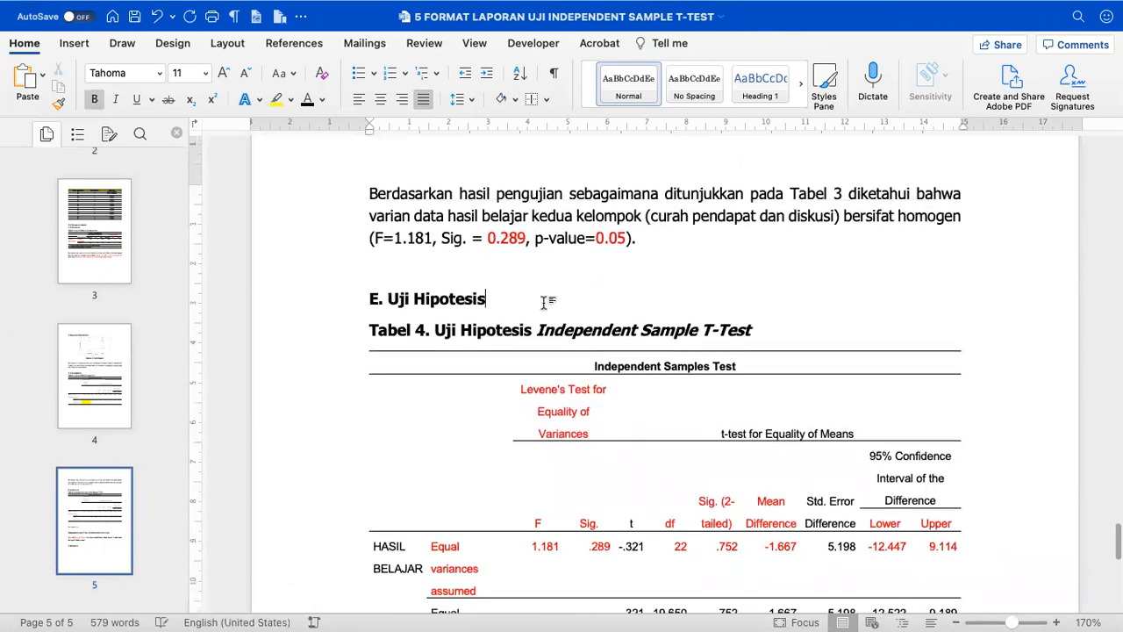
key(Return)
scroll(544, 302, down, 1)
key(super+b)
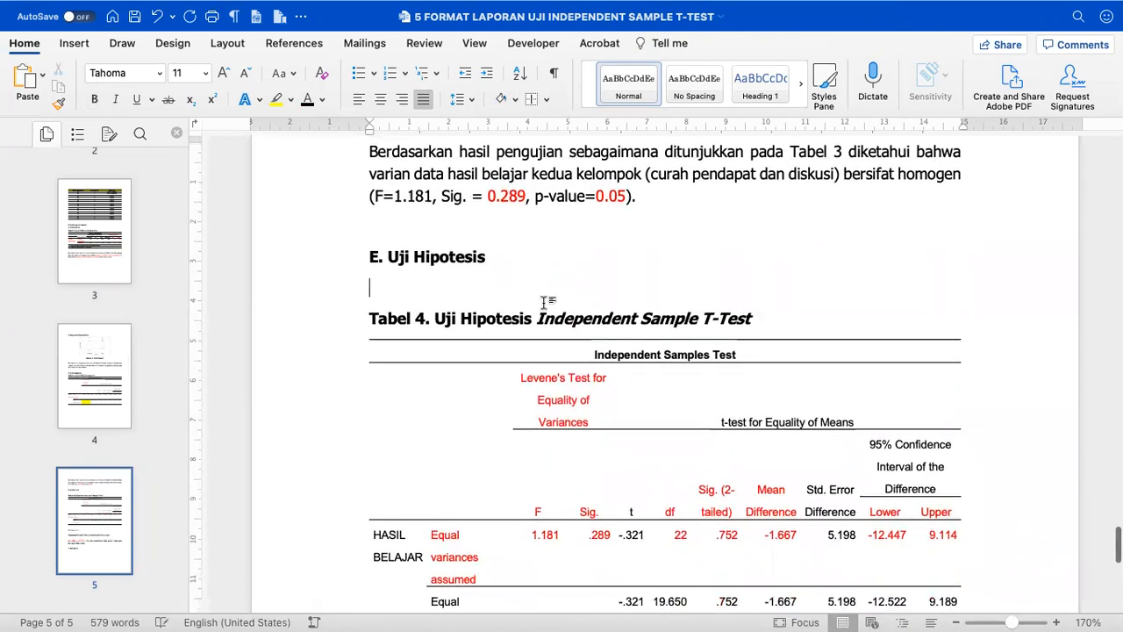
text(Hasil uji )
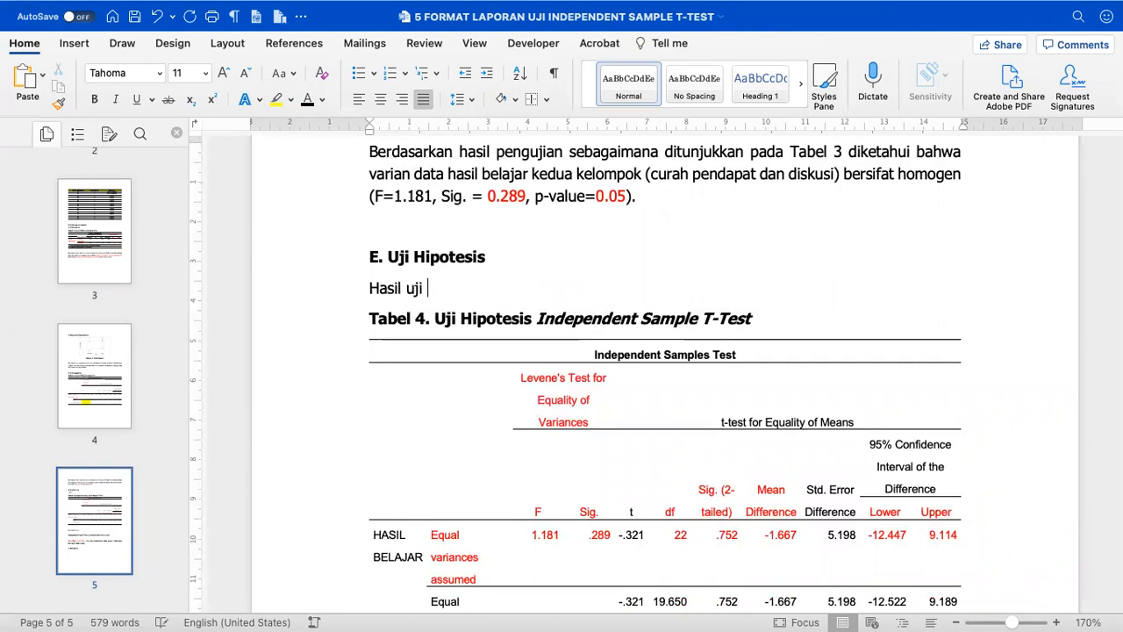
text(persyaratan a)
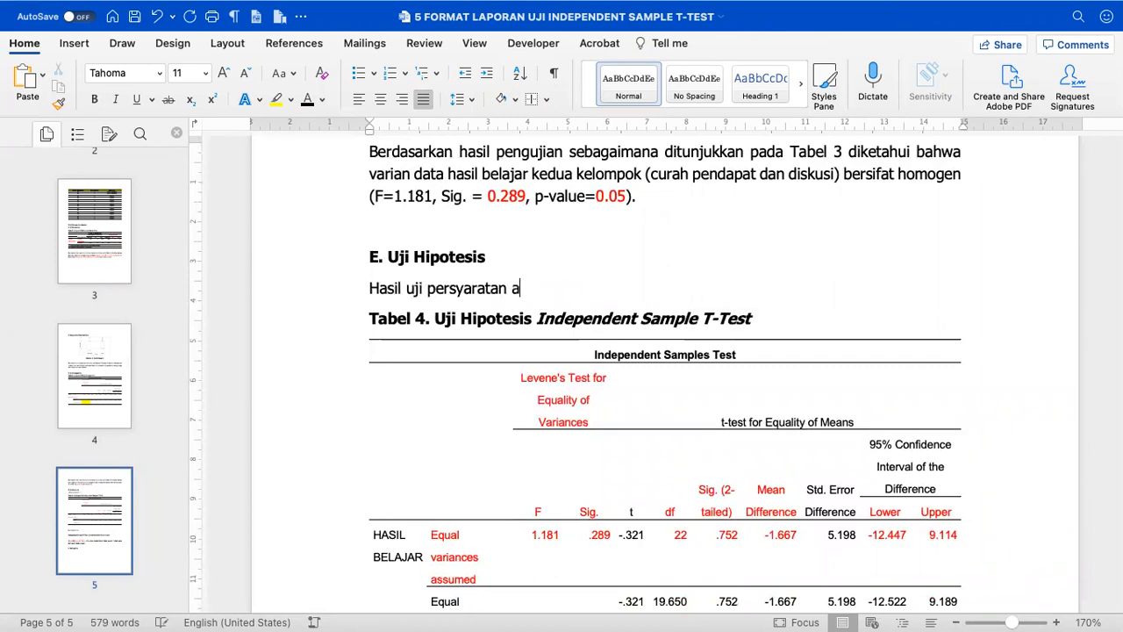
text(nalisis diketahui bhawa)
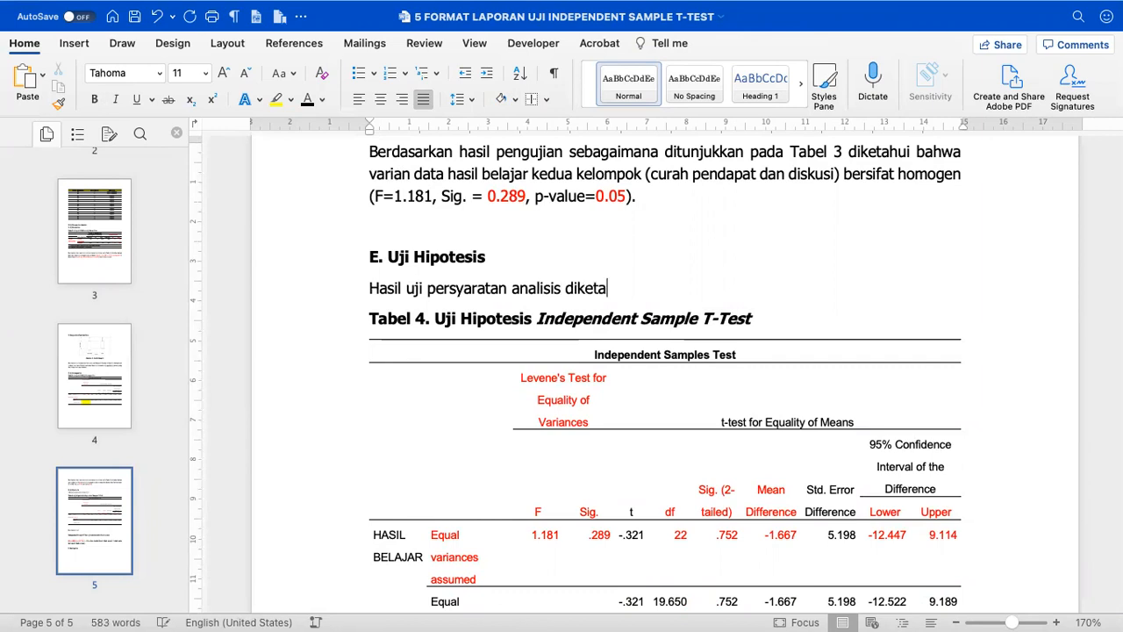
key(BackSpace)
key(BackSpace)
key(BackSpace)
text(ahwa d)
key(BackSpace)
text(dat)
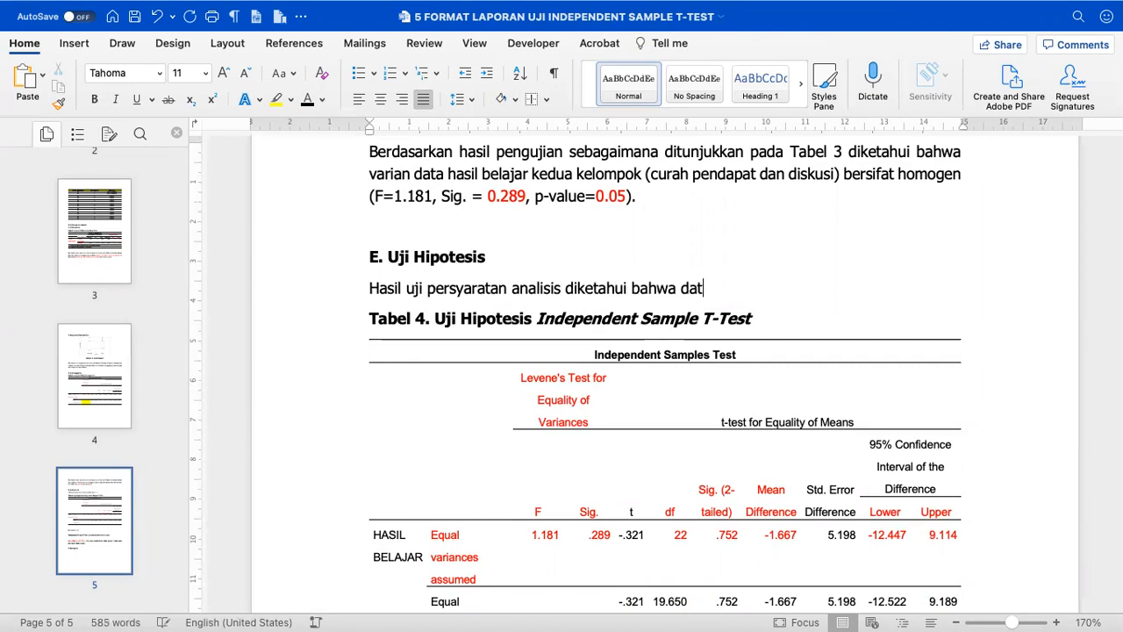
text(a terdistri)
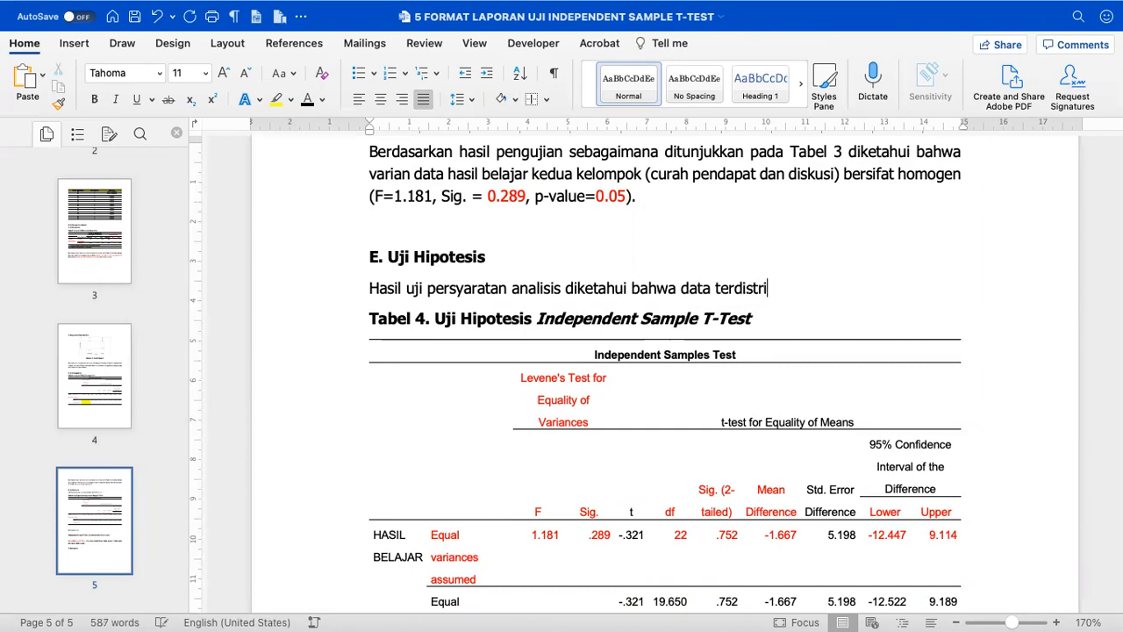
text(busi normal)
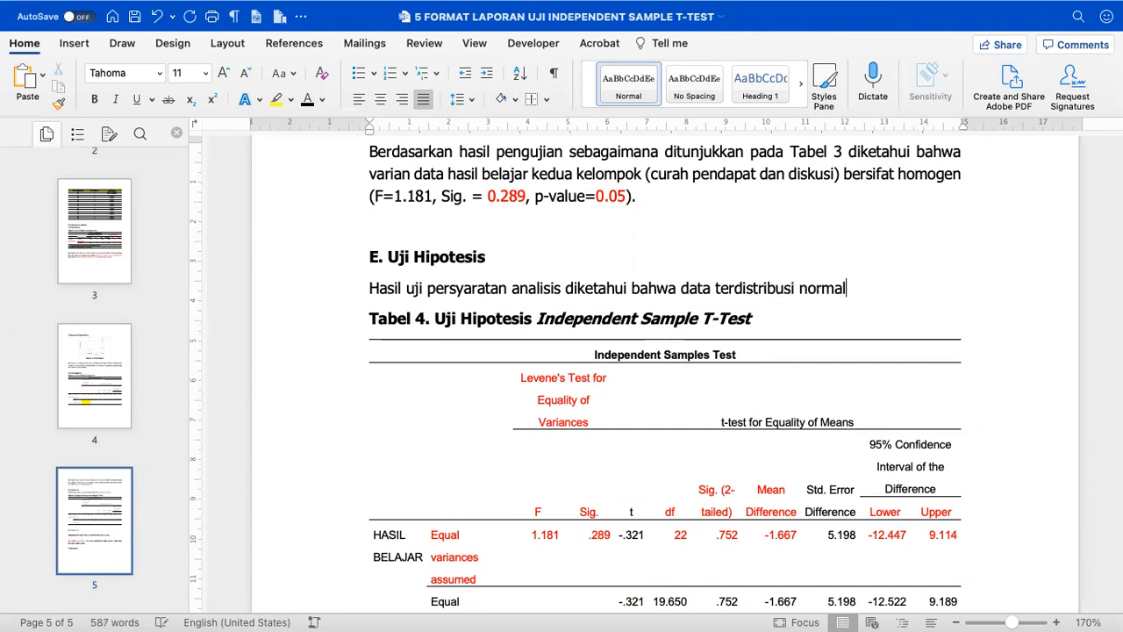
Continue the paragraph with ". Oleh karena itu, uji hipotesis menggunakan uji independent sample t-test. Hasil pengujian dapat dilihat pada Tabel 4.".
text(, Oleh karena itu)
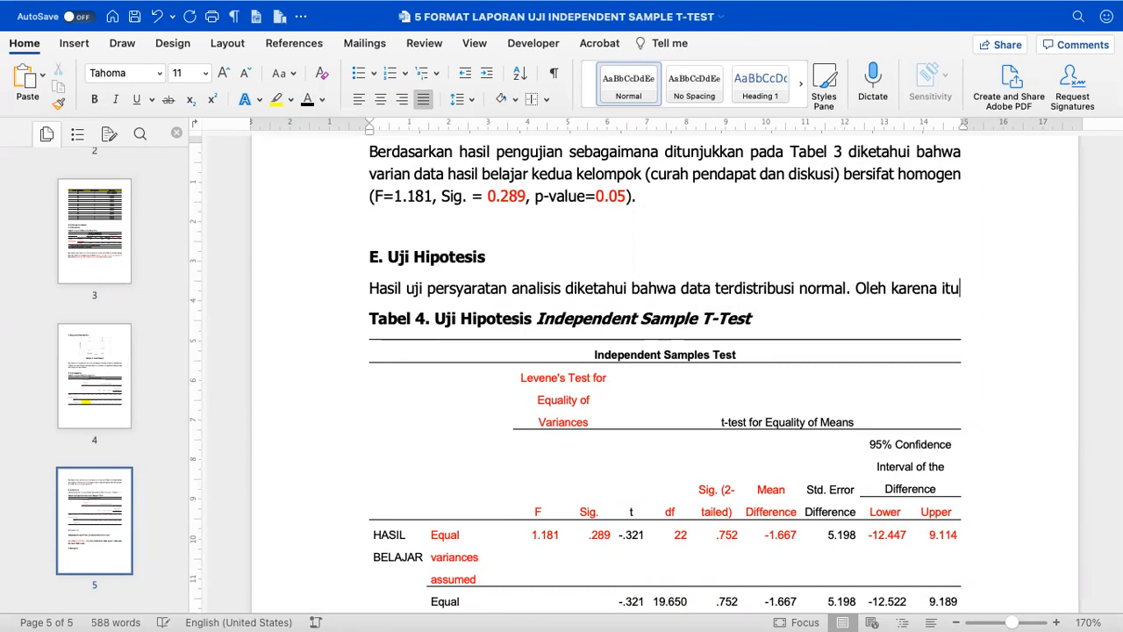
text(, uj)
text(i hipotesis meng)
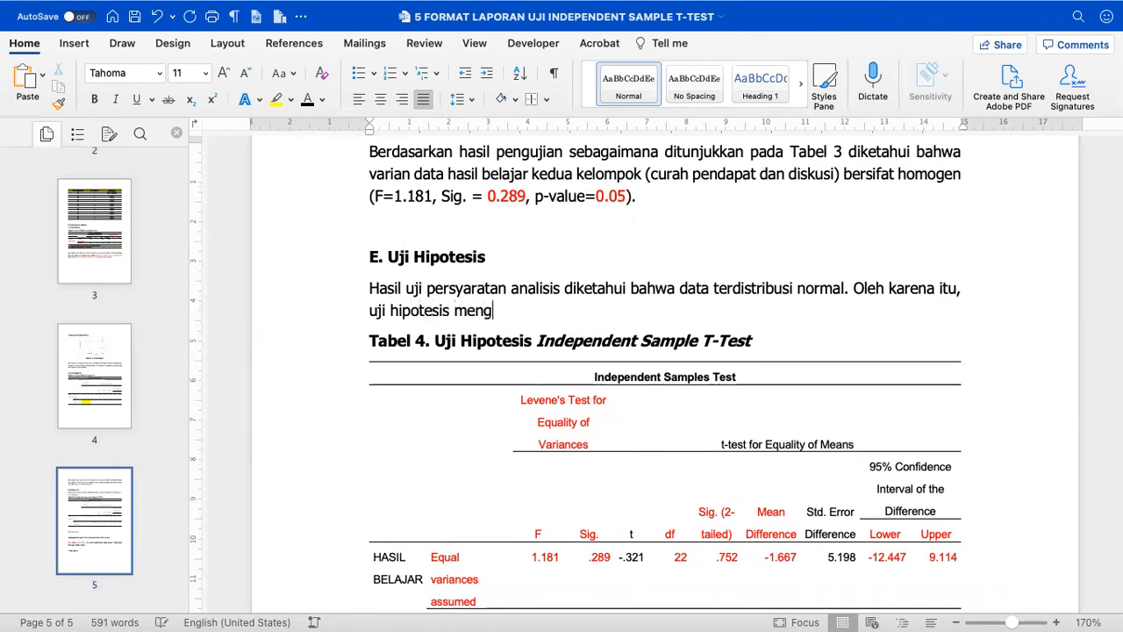
text(gunakan uji independent )
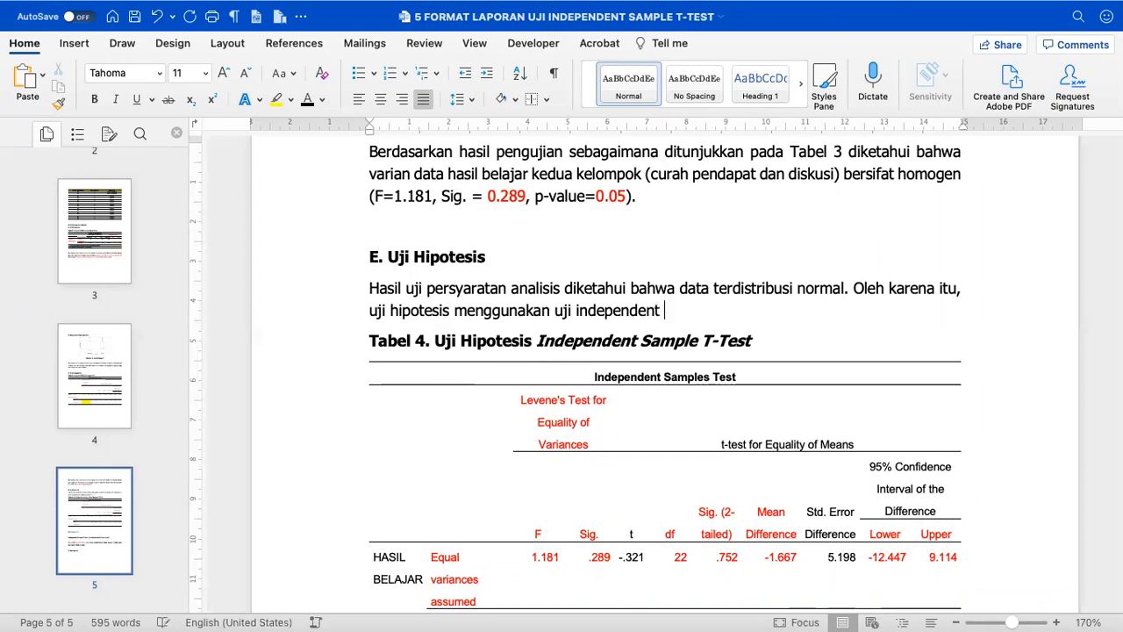
text(sample t-st)
key(BackSpace)
key(BackSpace)
text(te)
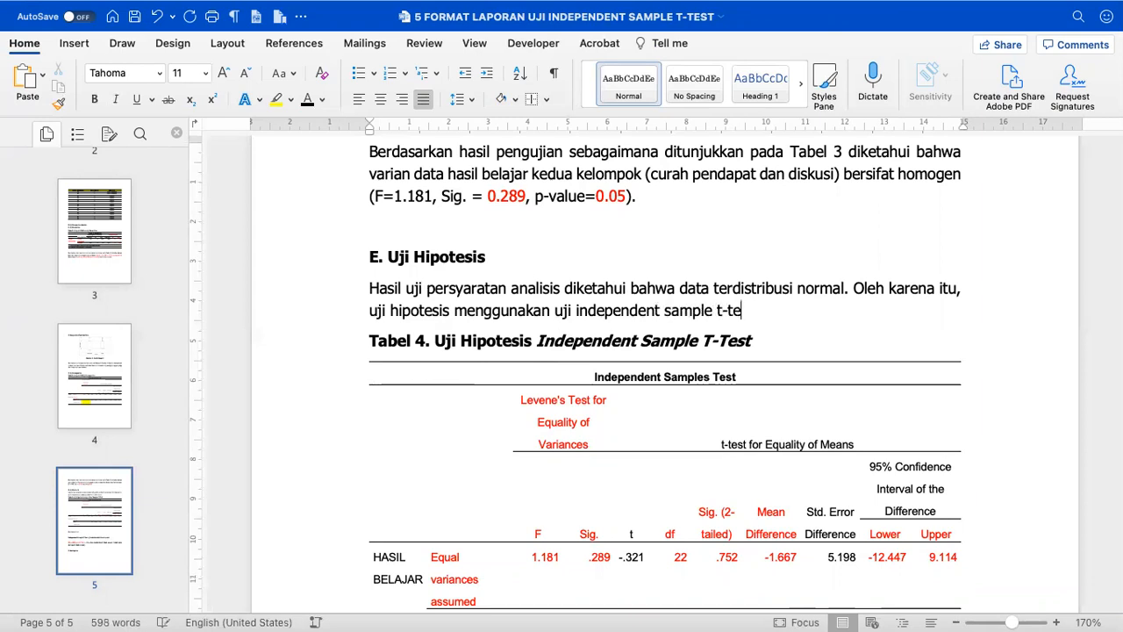
text(st. Hasil pengujian dapat dilihat)
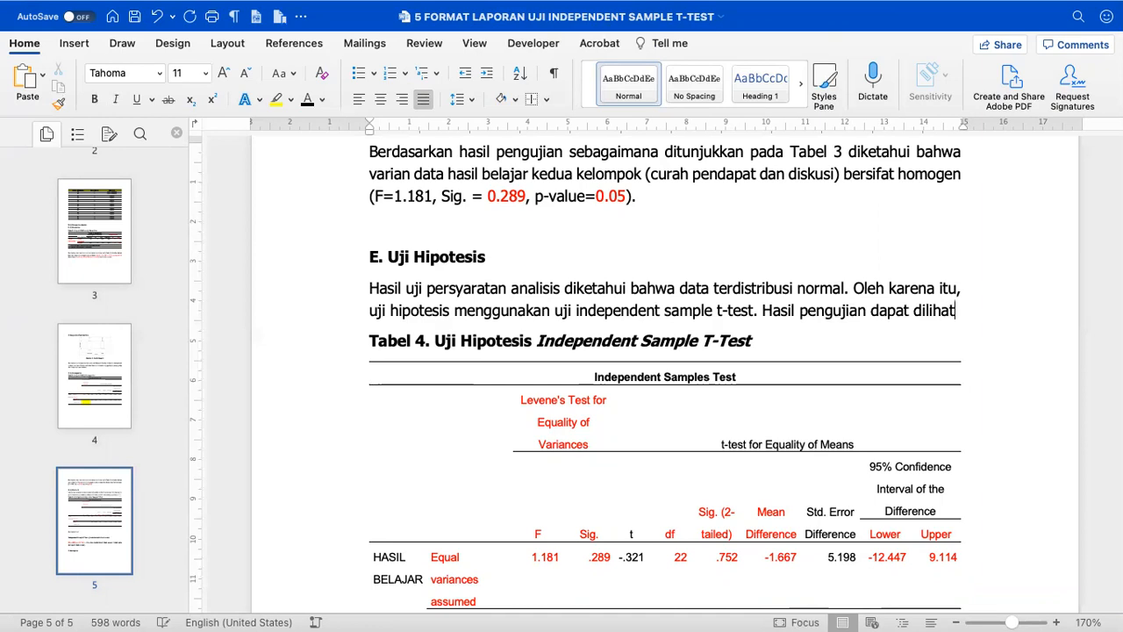
text( pada Tabel 4.)
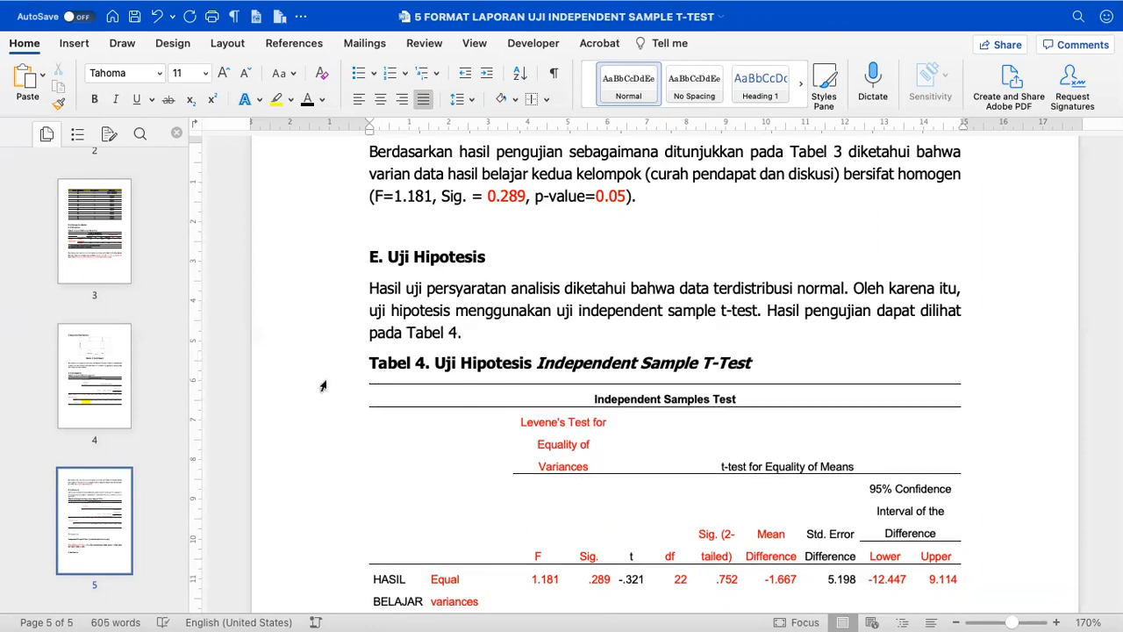
click(332, 351)
click(342, 371)
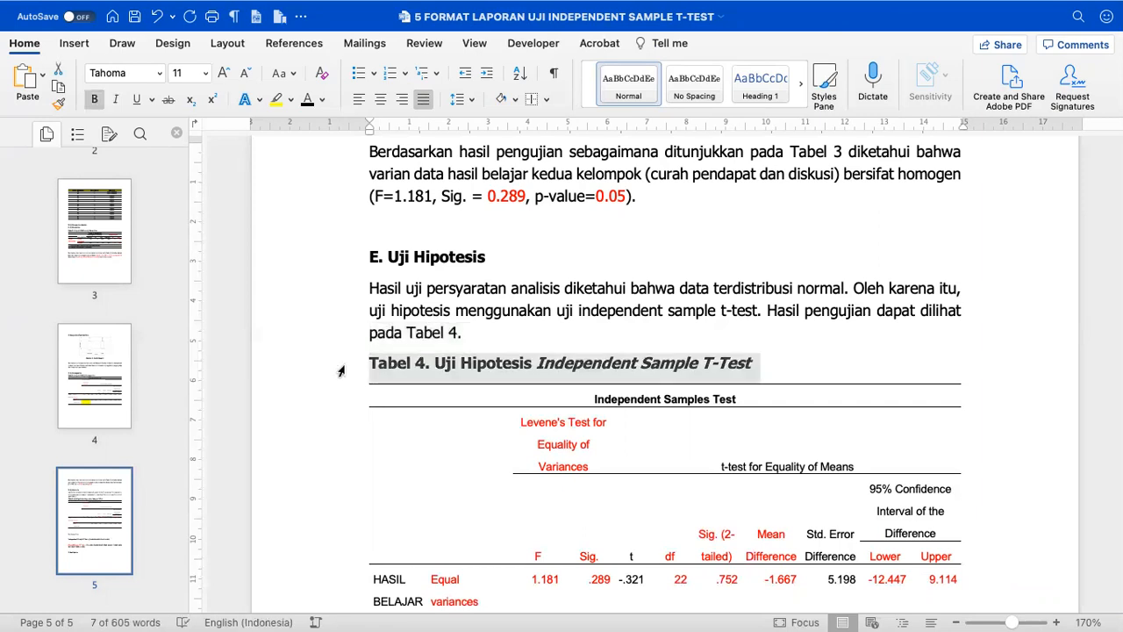
click(414, 332)
Continue the "Berdasarkan hasil" paragraph below Table 4 with "pengujian sebagaimana ditunjukkan pada Tabel 4 diketahui bahwa".
scroll(412, 333, down, 1)
scroll(413, 333, down, 8)
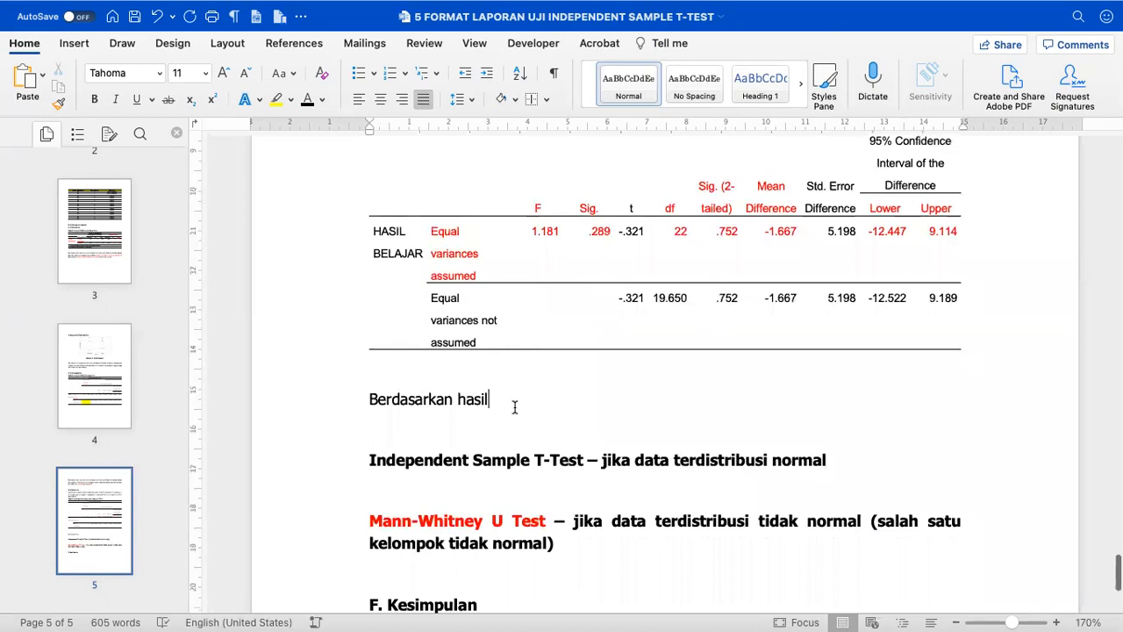
text(pengujian sebagaimana ditunjukkan pada Tabel)
key(BackSpace)
key(BackSpace)
key(BackSpace)
text(el )
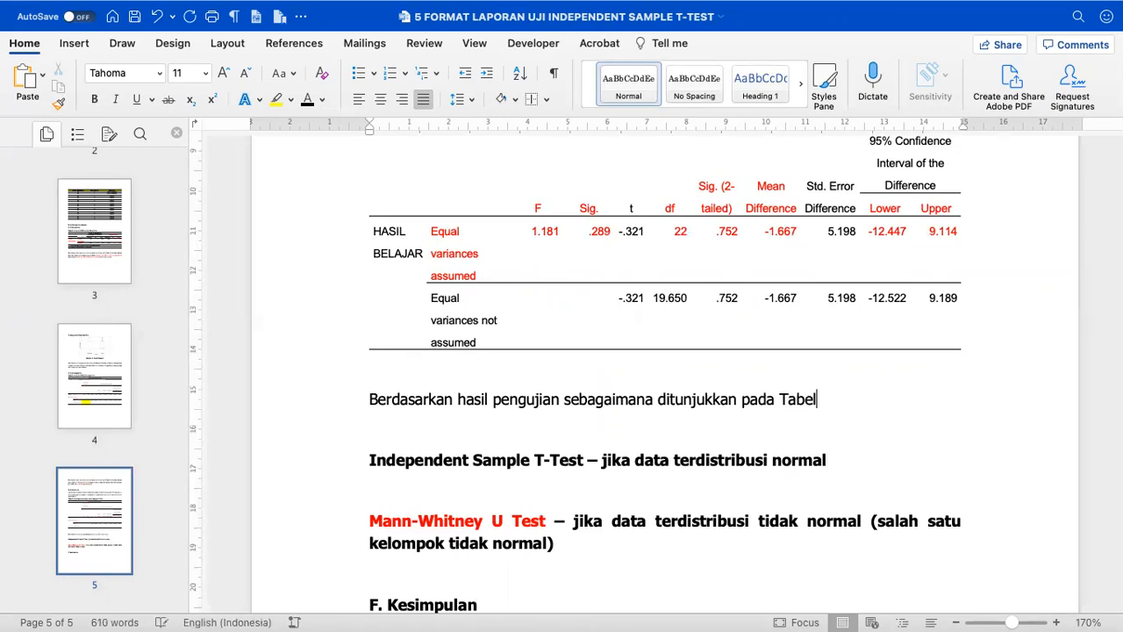
text(4 diketahui bahwa)
Add "perbedaan rerata hasil belajar sebesar 1.667" to the interpretation paragraph, taking the mean difference from Table 4.
scroll(513, 424, up, 1)
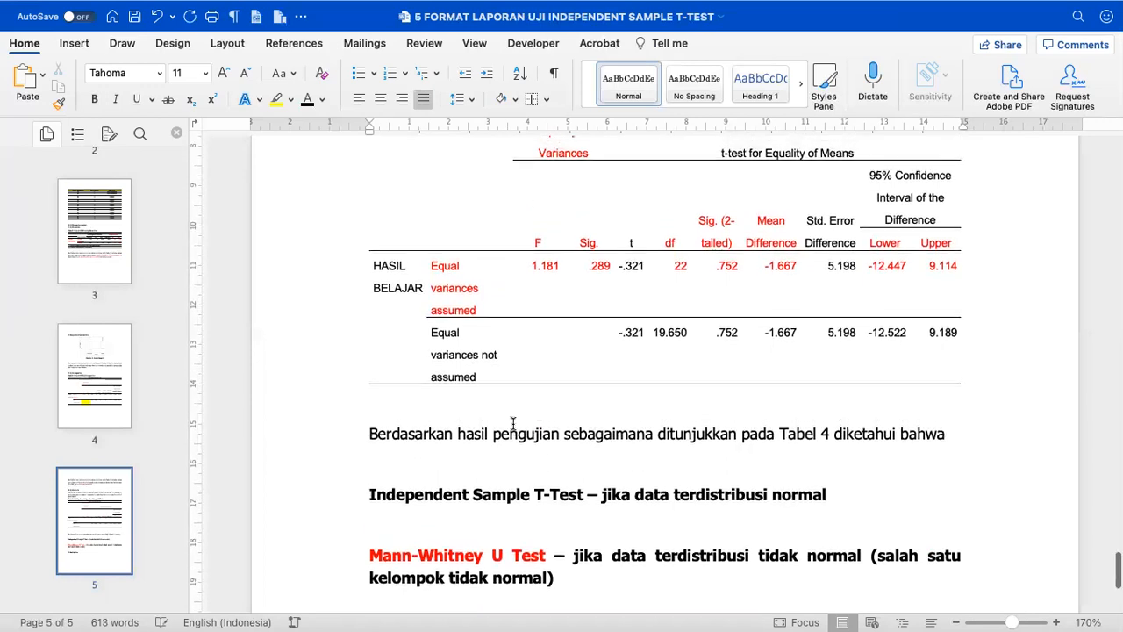
text(perbedaan )
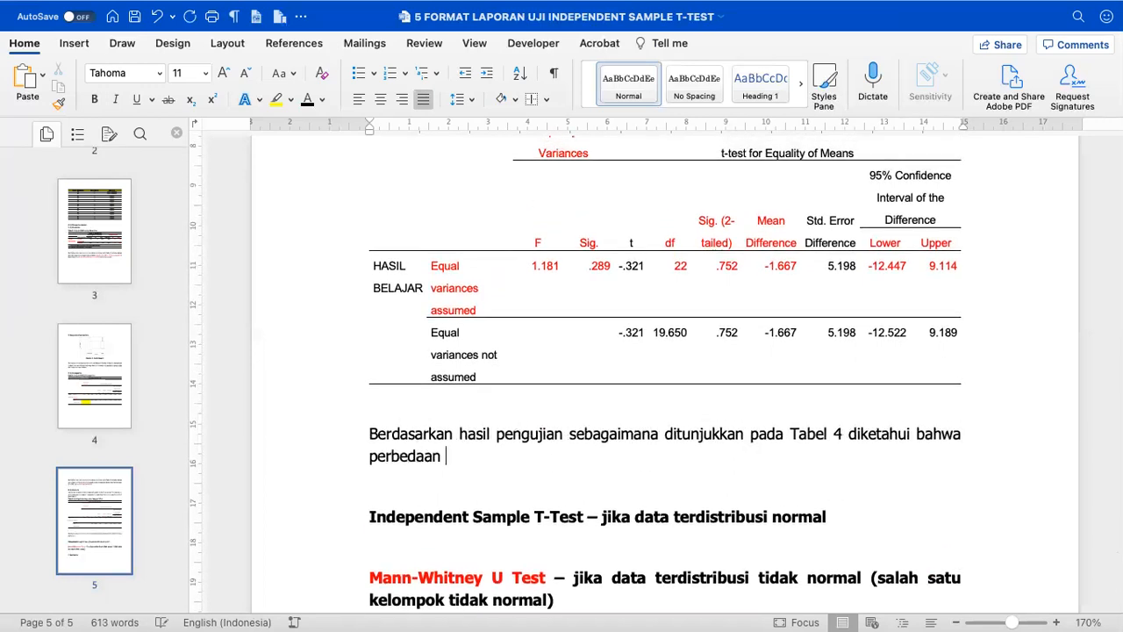
text(sebesar)
drag(761, 220, 781, 243)
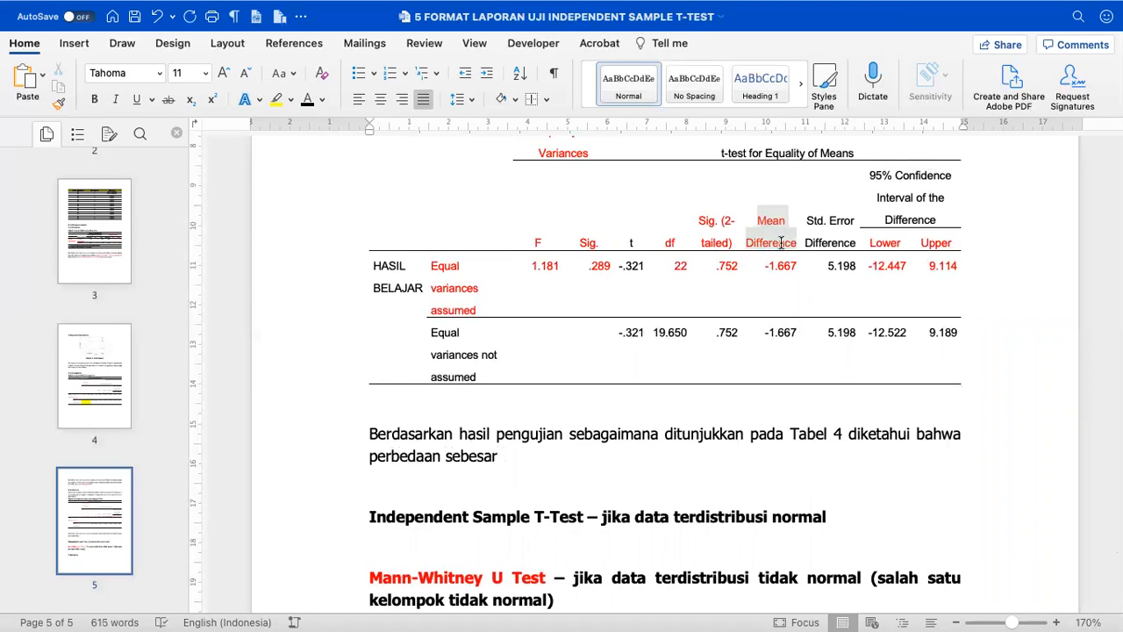
click(533, 460)
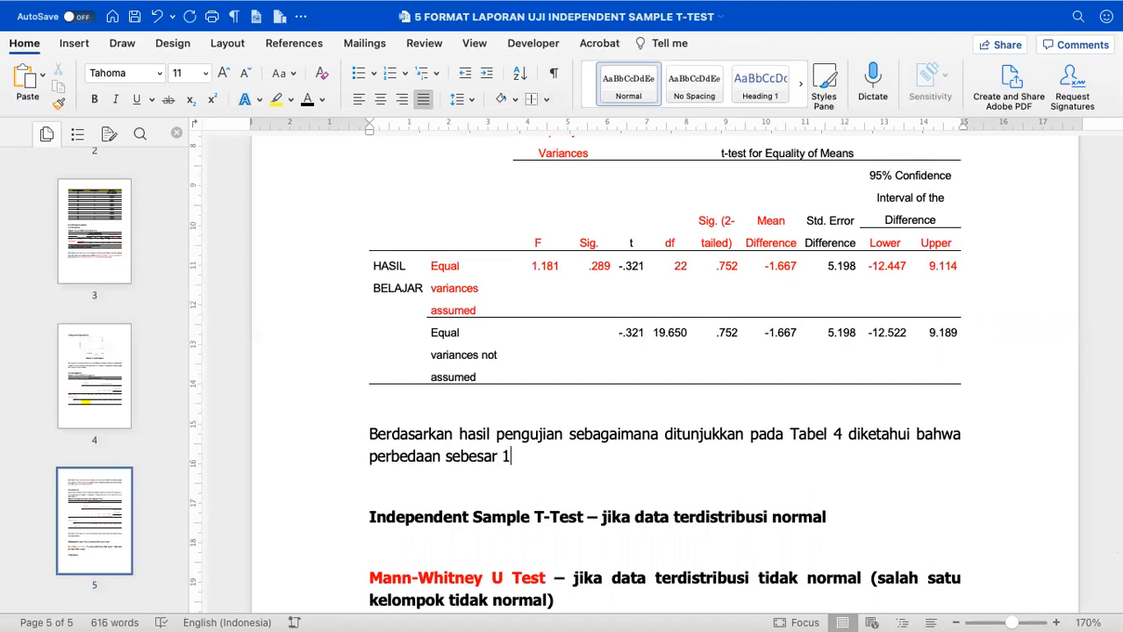
text(1.667)
click(445, 456)
text(rerata hasil belajar)
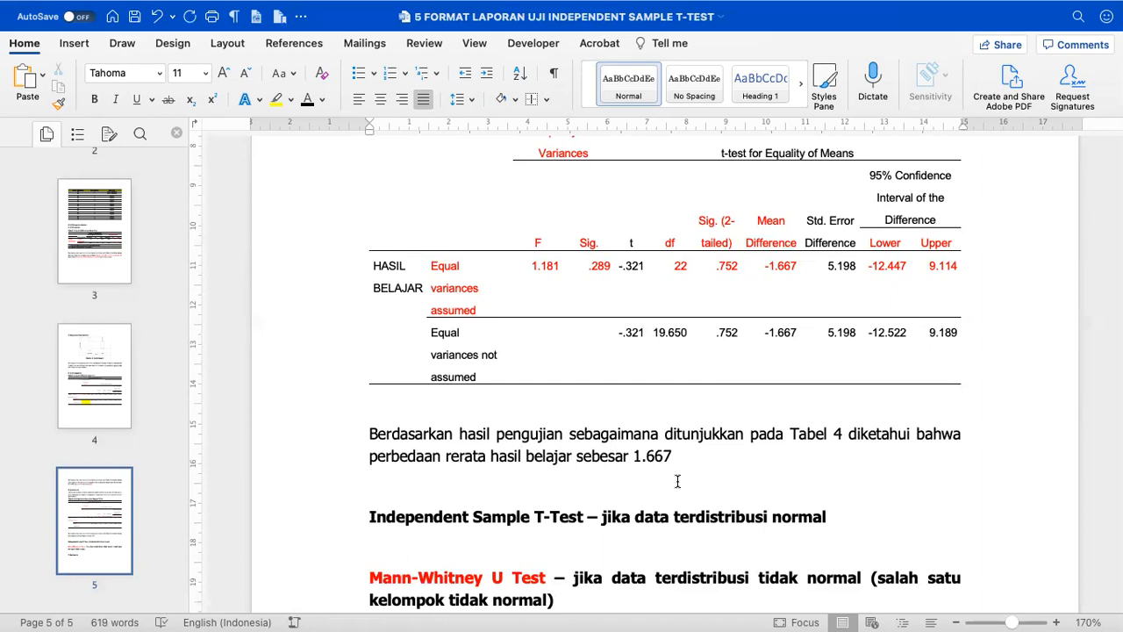
Continue the interpretation sentence with "antara kelompok metode curah pendapat dan metode diskusi bersifat".
text(antara kel)
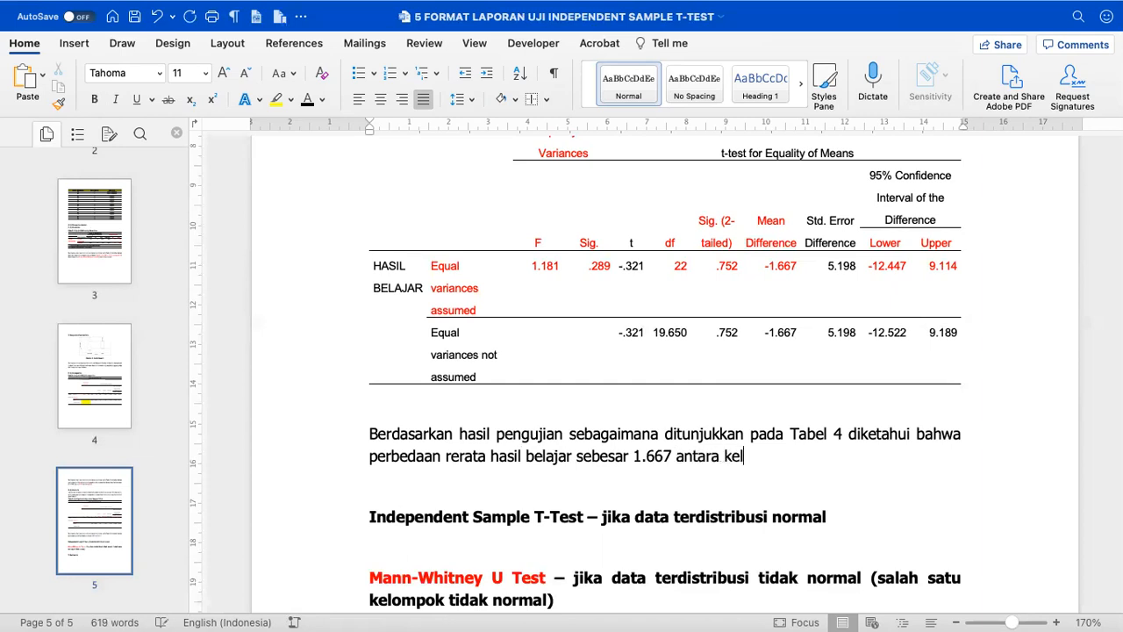
text(ompok metode)
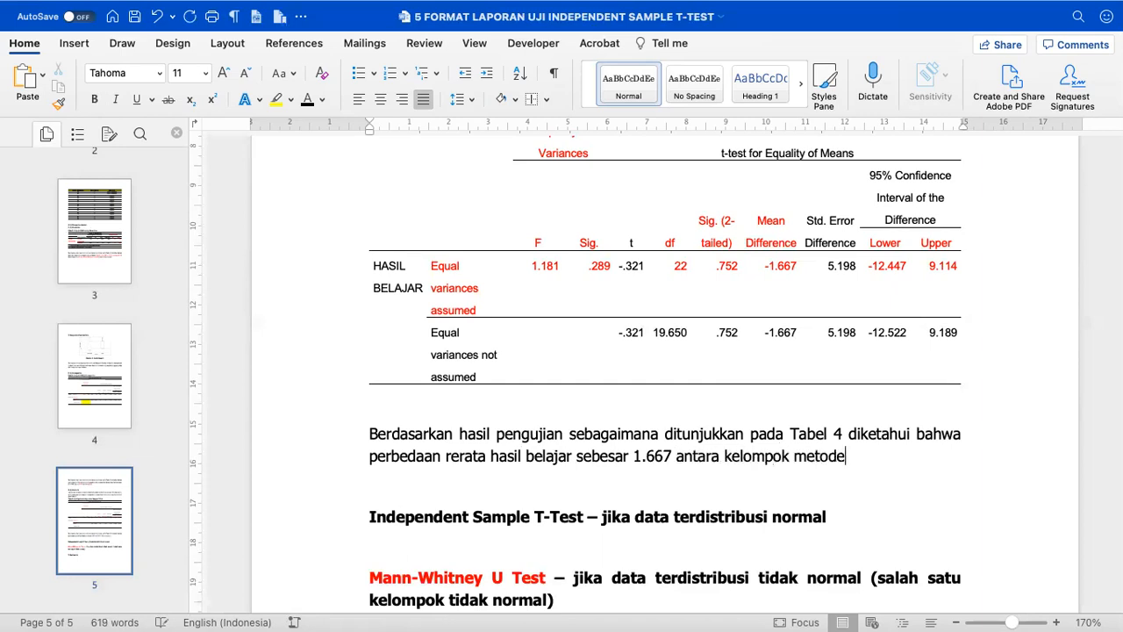
text( curah pendapa)
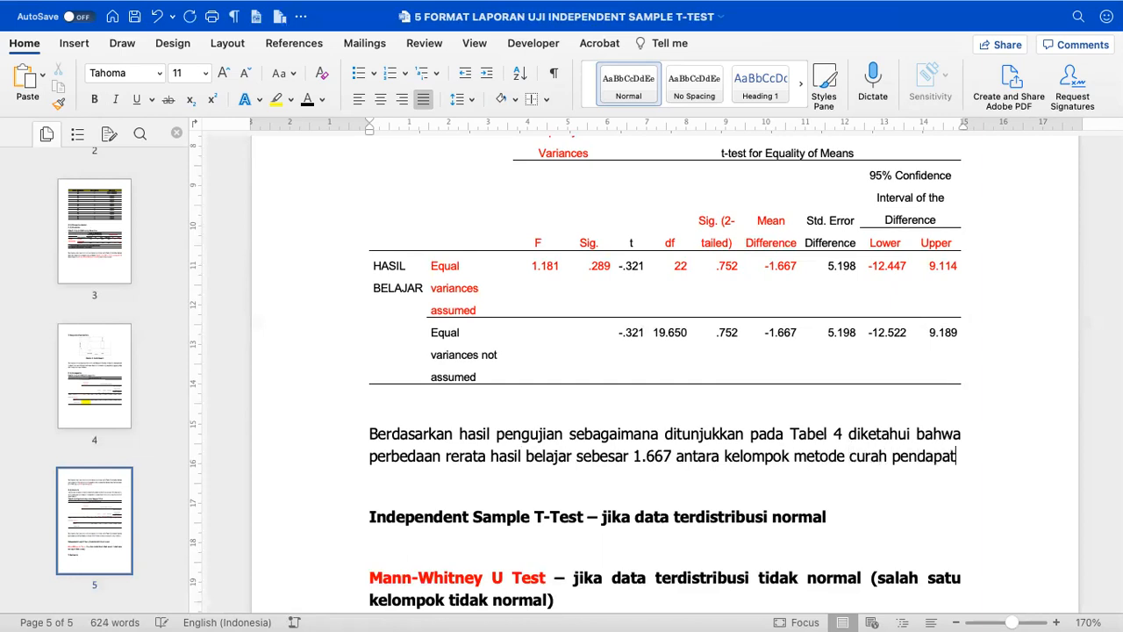
text(t dan metd)
text(de diskusi)
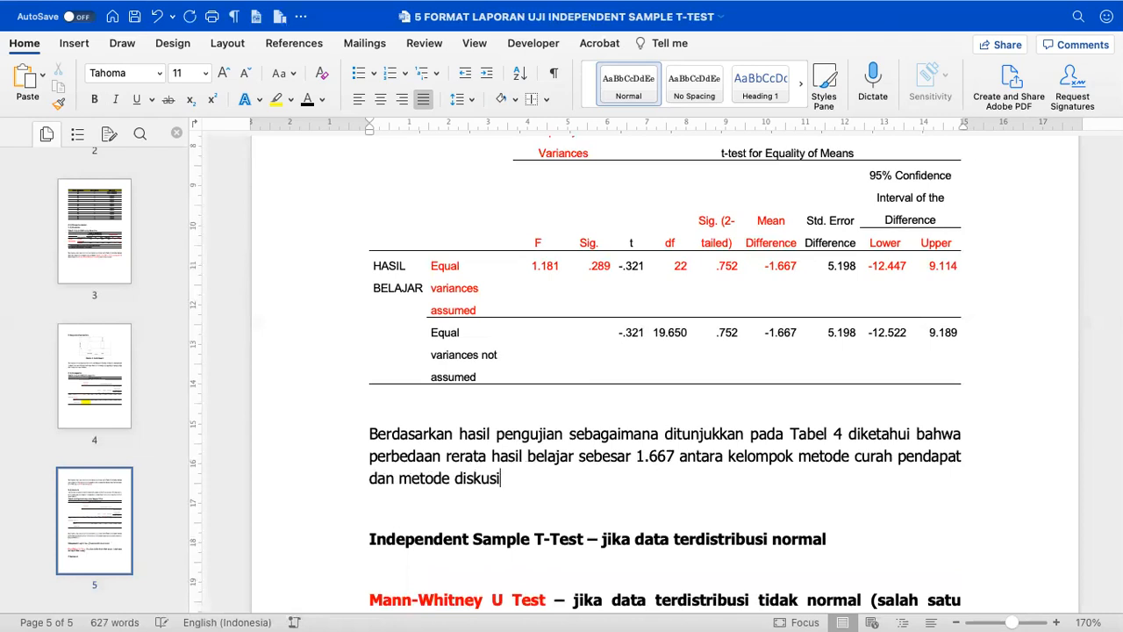
text( bersifat)
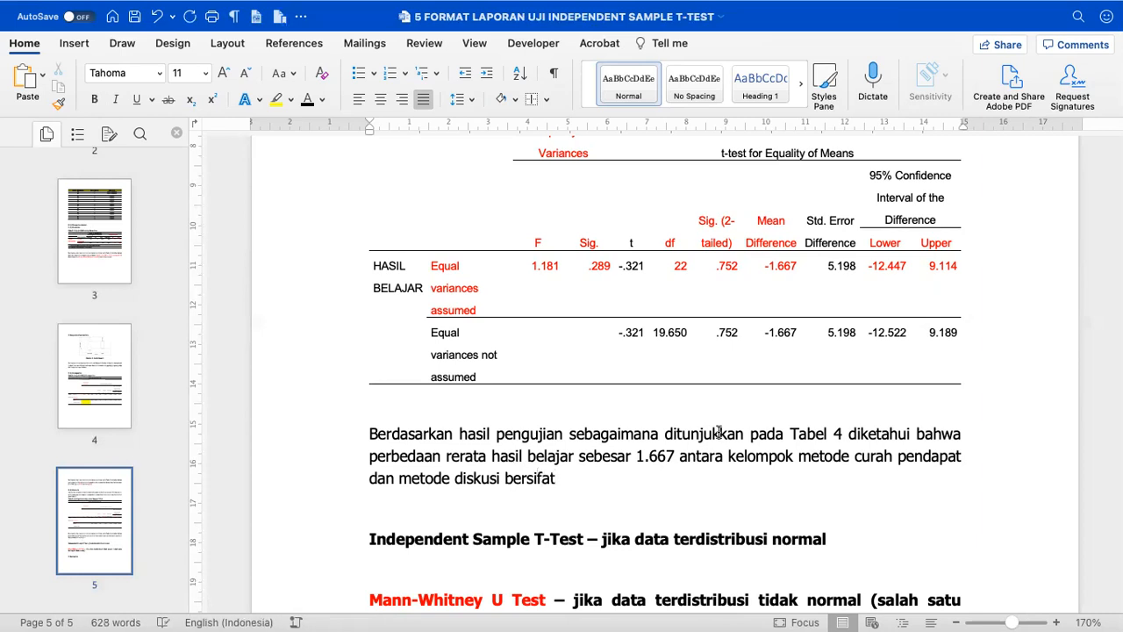
Leave an empty line below the interpretation paragraph and add the note "Signifikan itu, jika Sig. < p-value".
key(Return)
key(Return)
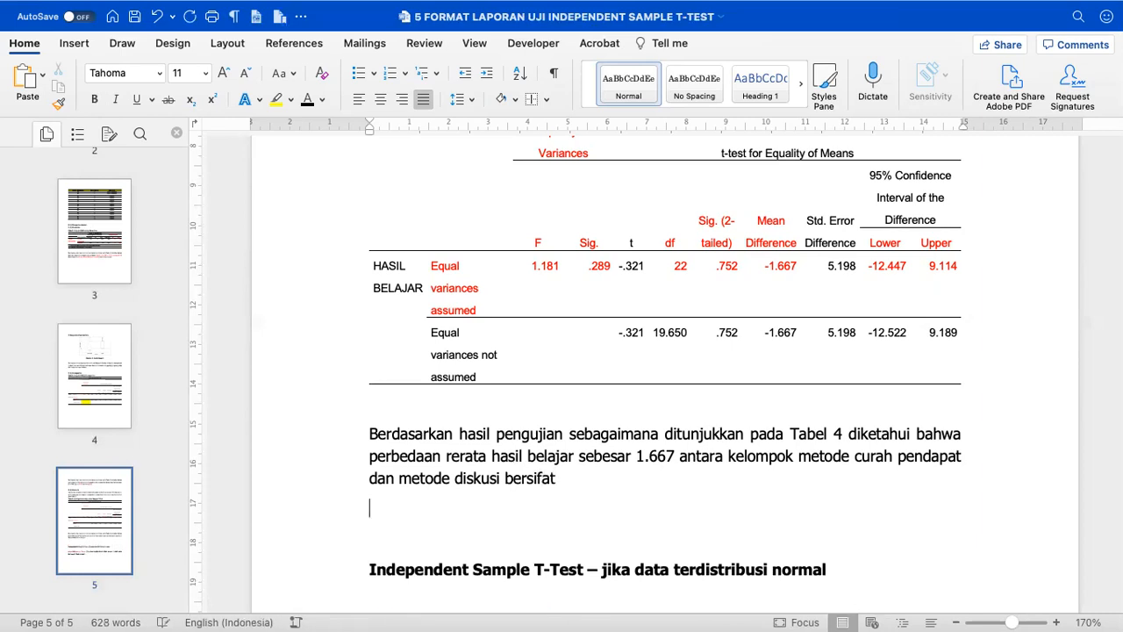
text(Signifikan itu )
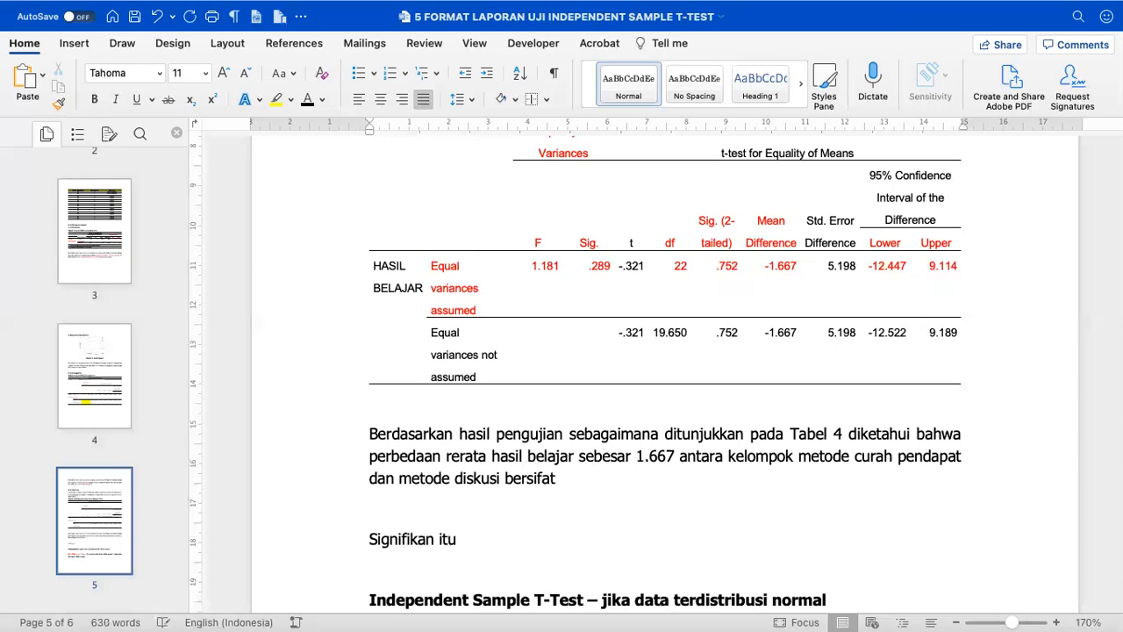
text(, jika Sig. < p-)
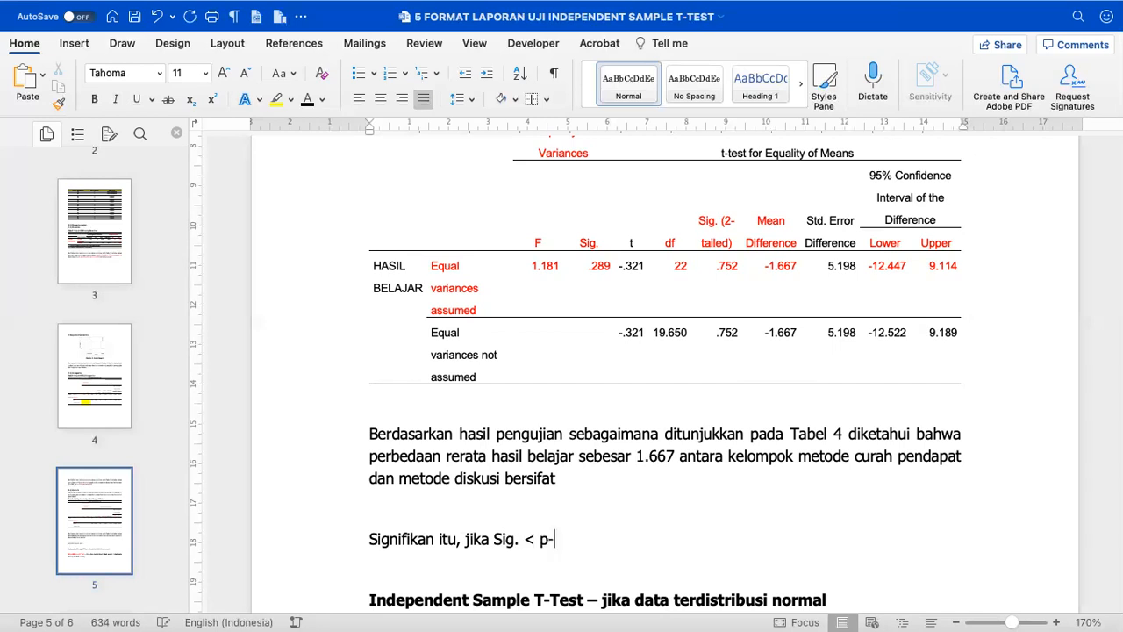
text(value)
Add a second note line reading "Tidak signifikan itu, jika Sig. > p-value".
key(Return)
text(Tidak signif)
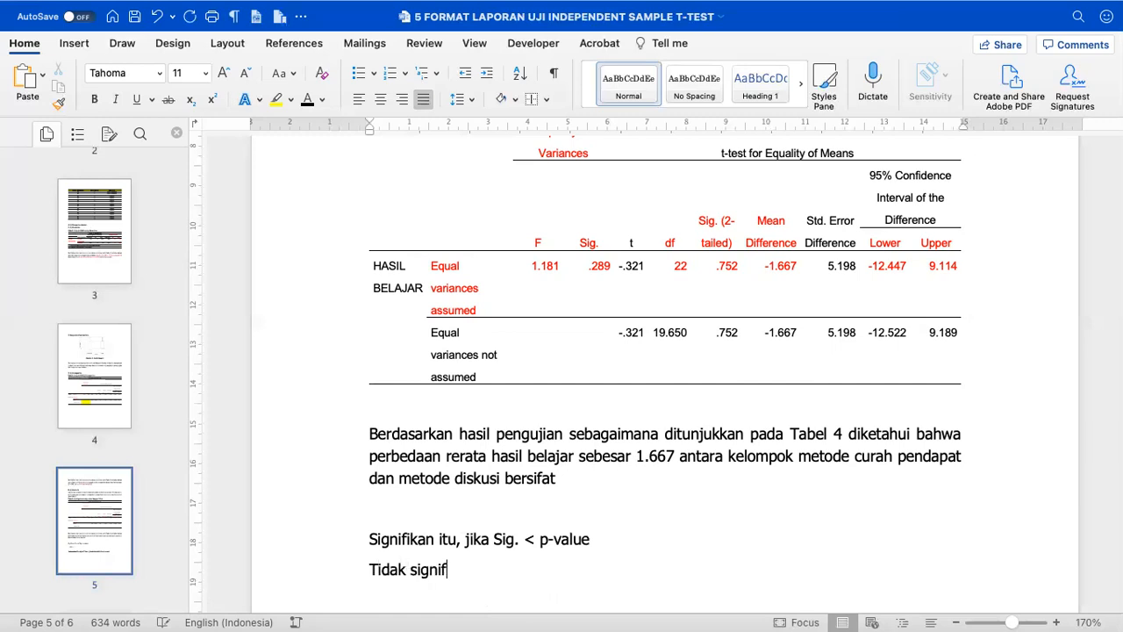
text(ikan itu, jika SIg)
text( >)
key(BackSpace)
key(BackSpace)
text(. > p-al)
key(BackSpace)
key(BackSpace)
key(BackSpace)
text(a)
key(BackSpace)
text(value)
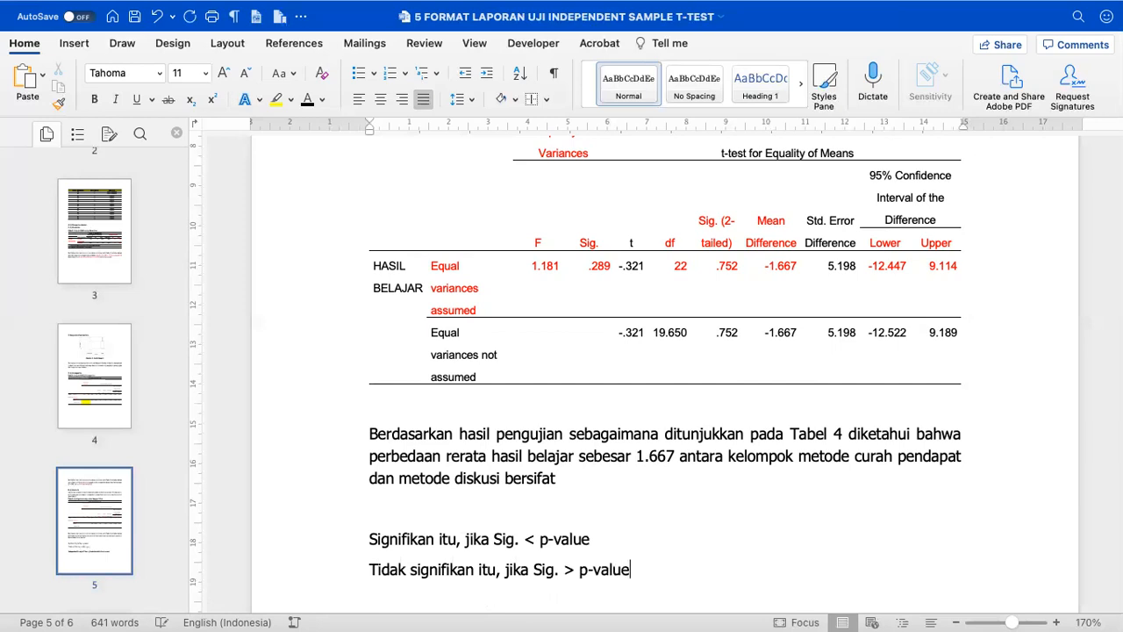
Insert the line "Sig. =0.752 > p-value = 0.05, tidak signifikan" between the interpretation paragraph and the significance notes.
click(609, 475)
key(Return)
key(Return)
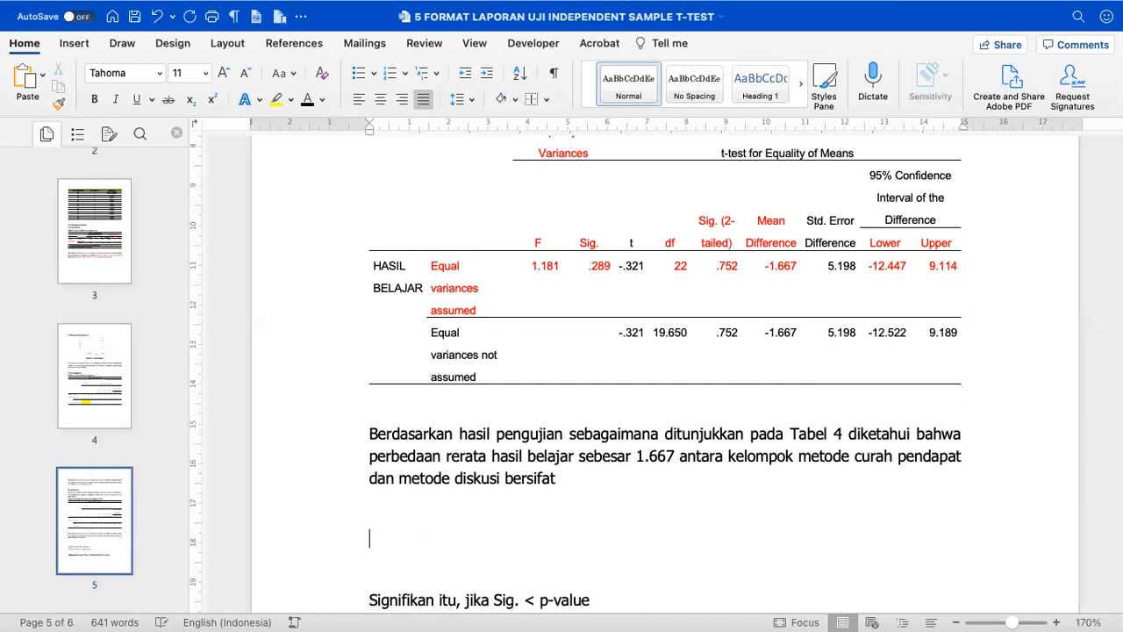
text(Sig. -)
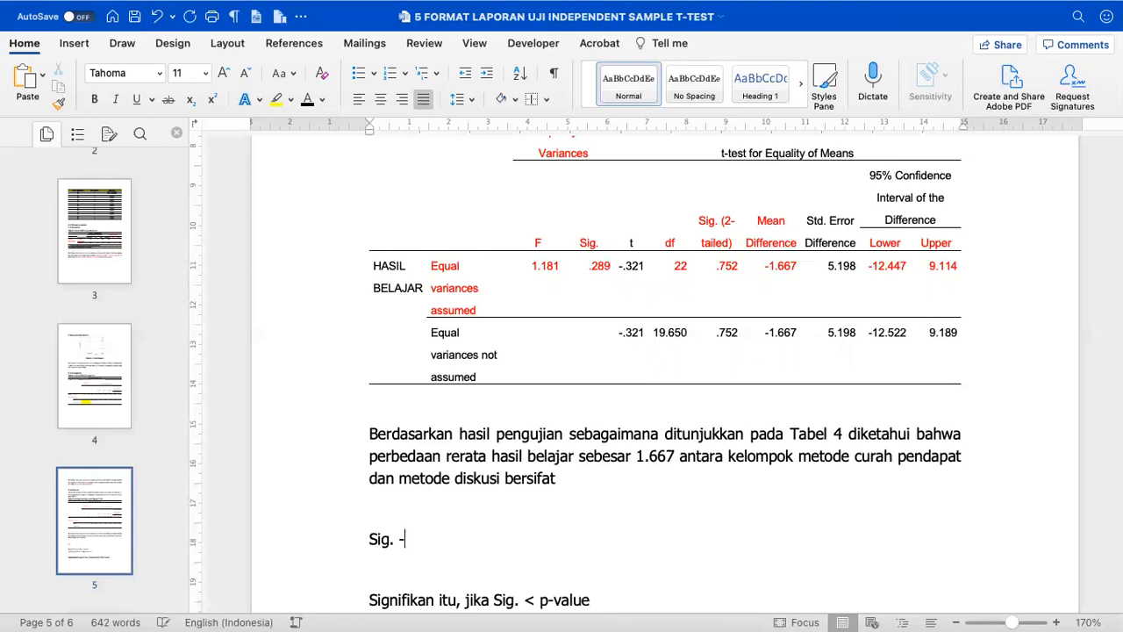
key(BackSpace)
text(0.752 > p-value)
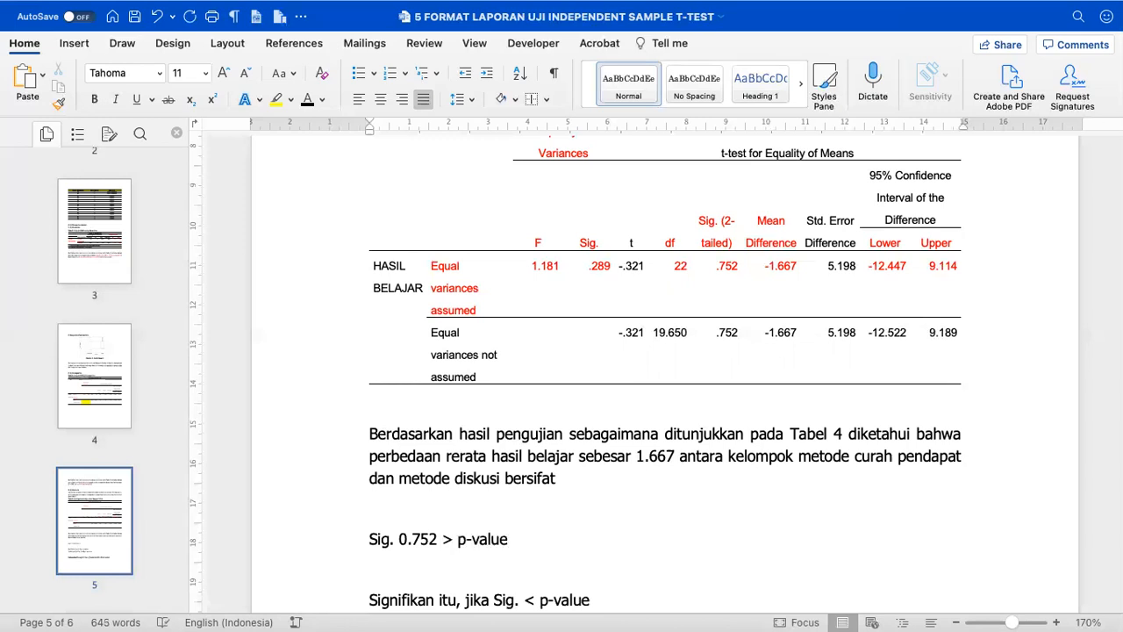
text( = 0.05)
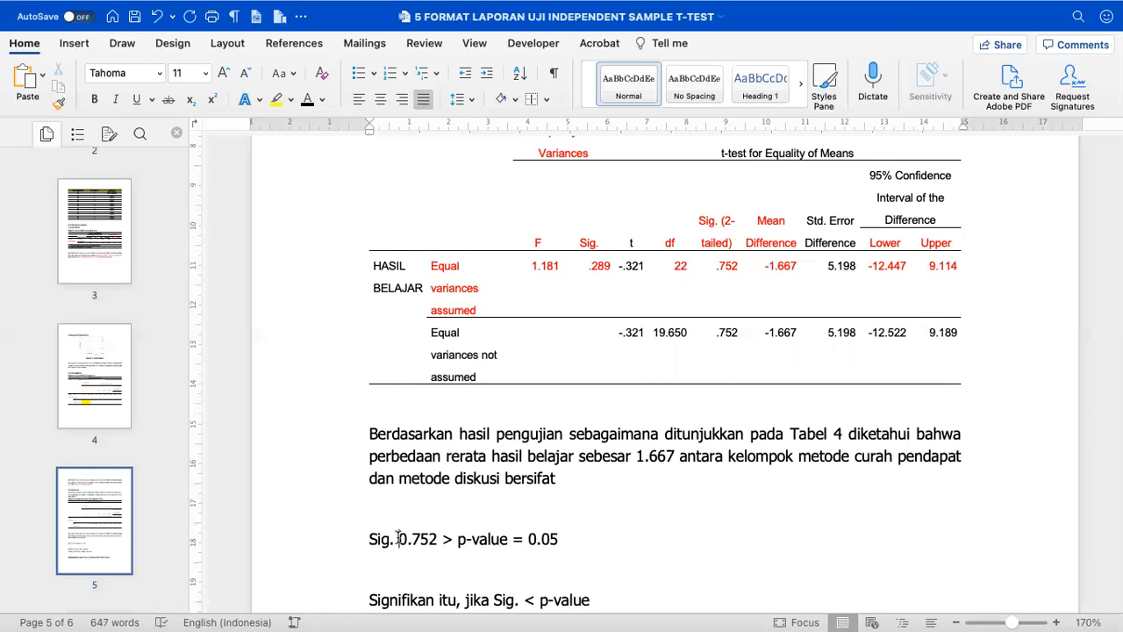
click(398, 538)
text(=)
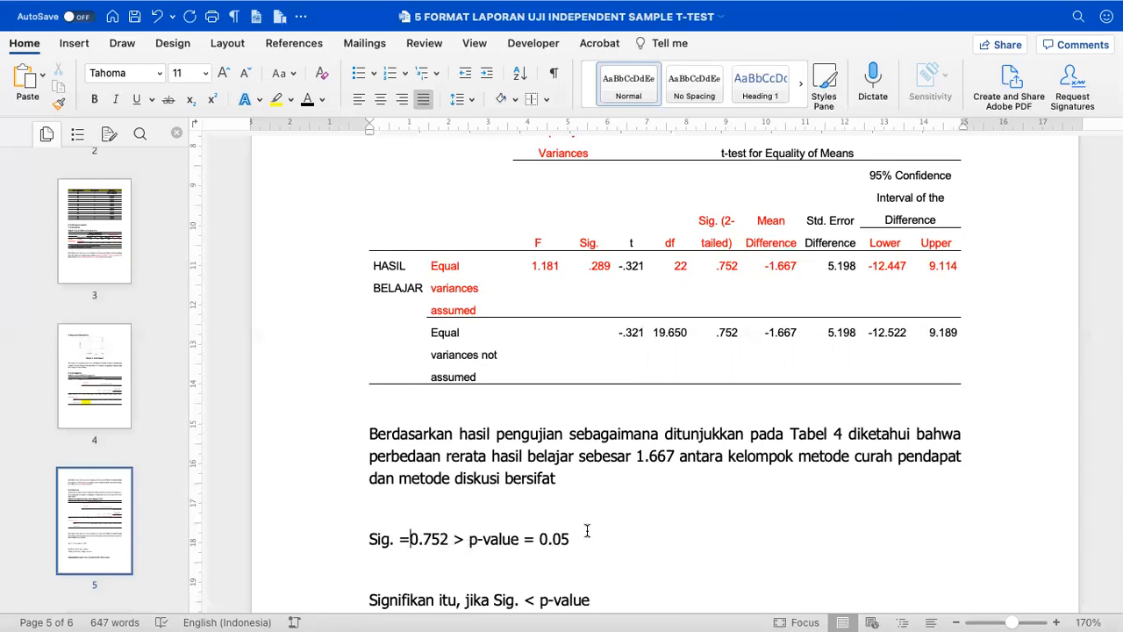
click(615, 531)
text(, tidak signifikan)
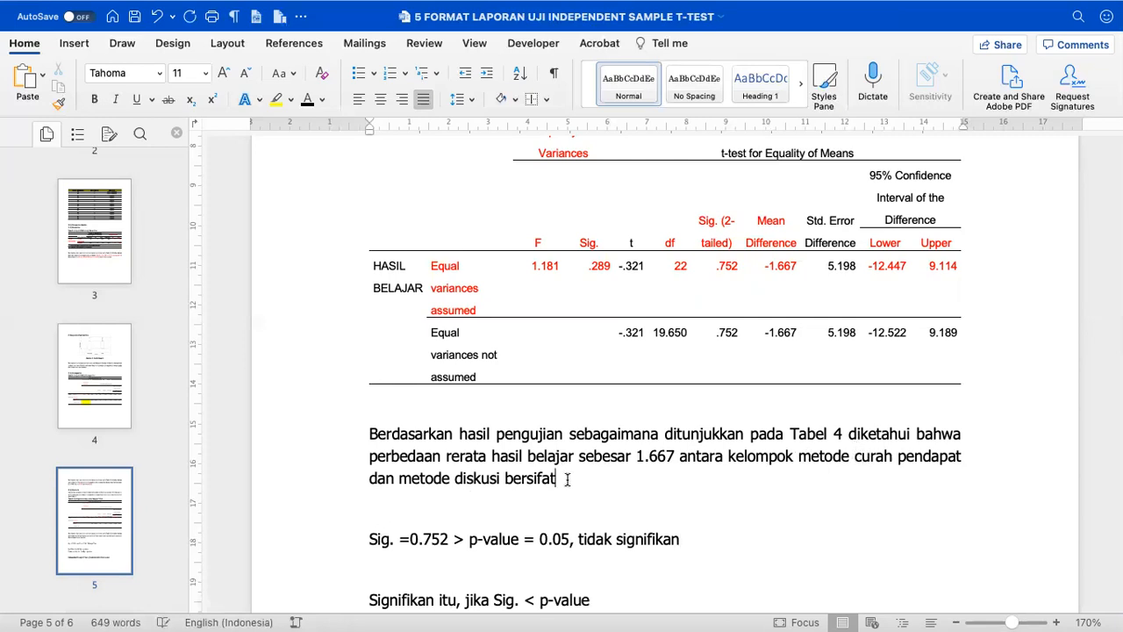
Continue the interpretation paragraph after "bersifat" with "tidak signifikan (df=22".
text(tidak signiikan)
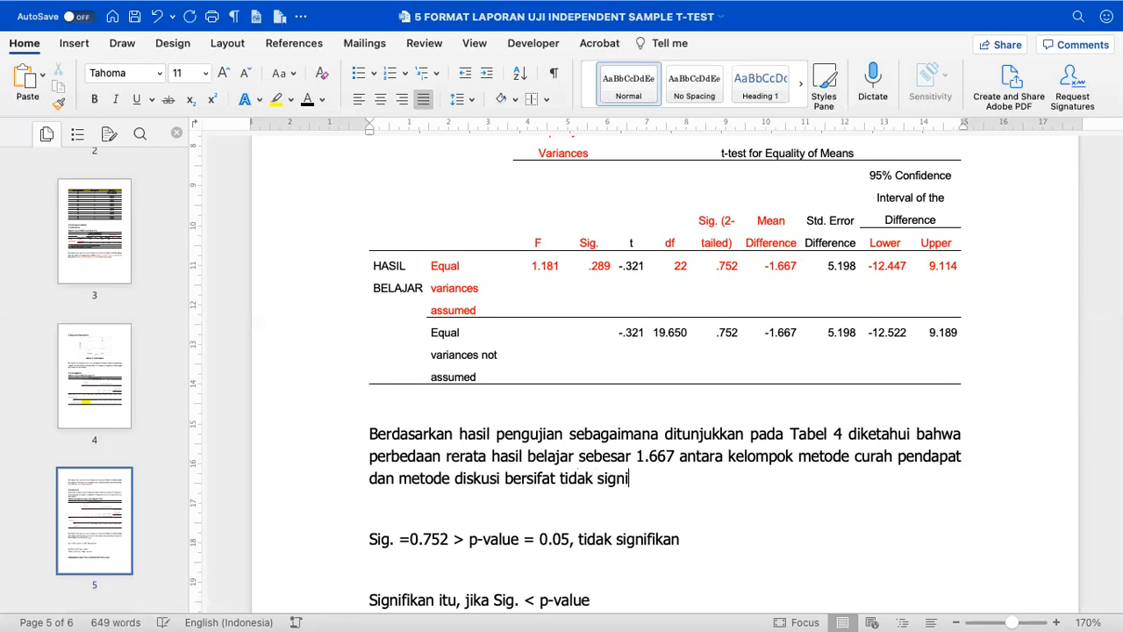
key(BackSpace)
key(BackSpace)
key(BackSpace)
key(BackSpace)
text(f)
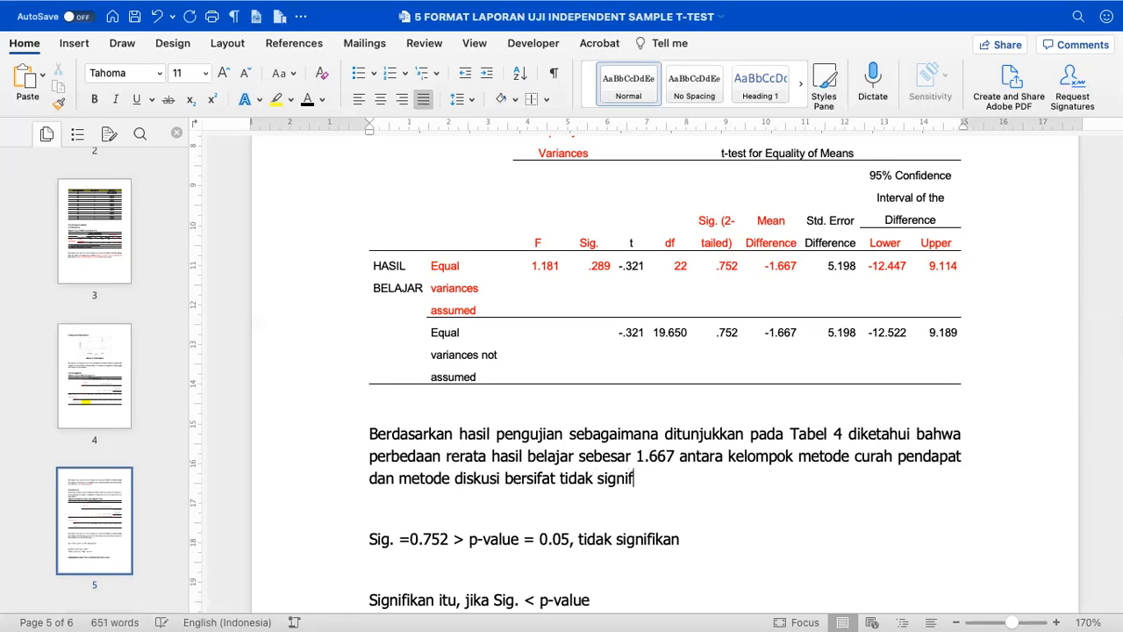
text(ikan (df=22)
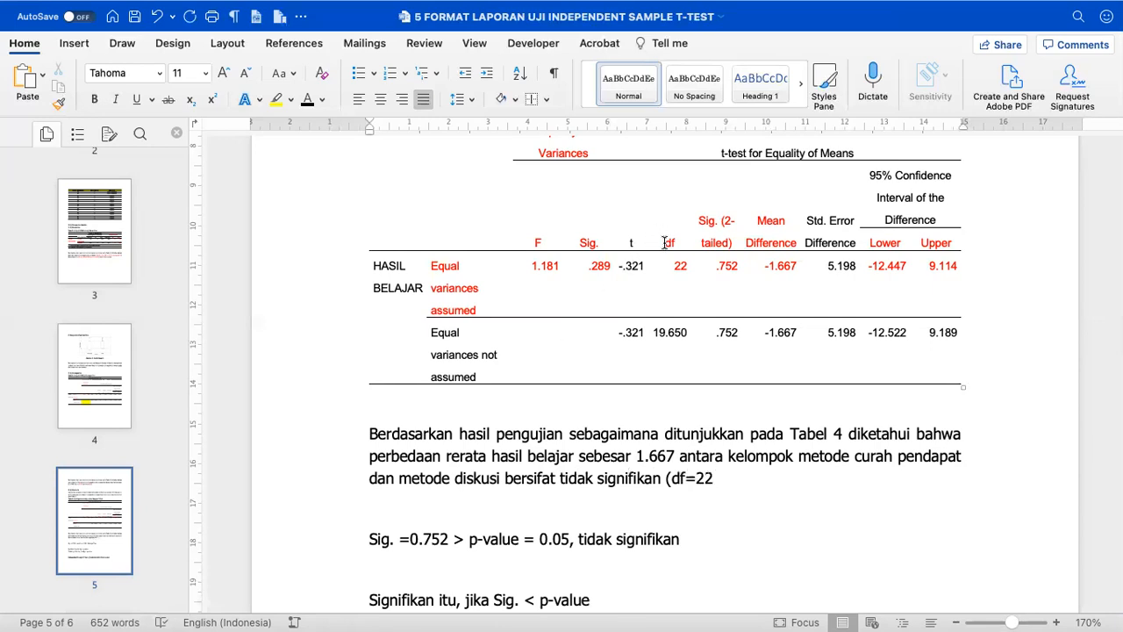
Check the df value in Table 4 and extend the parenthesis with ", MD=1.667, Sig".
drag(665, 243, 674, 260)
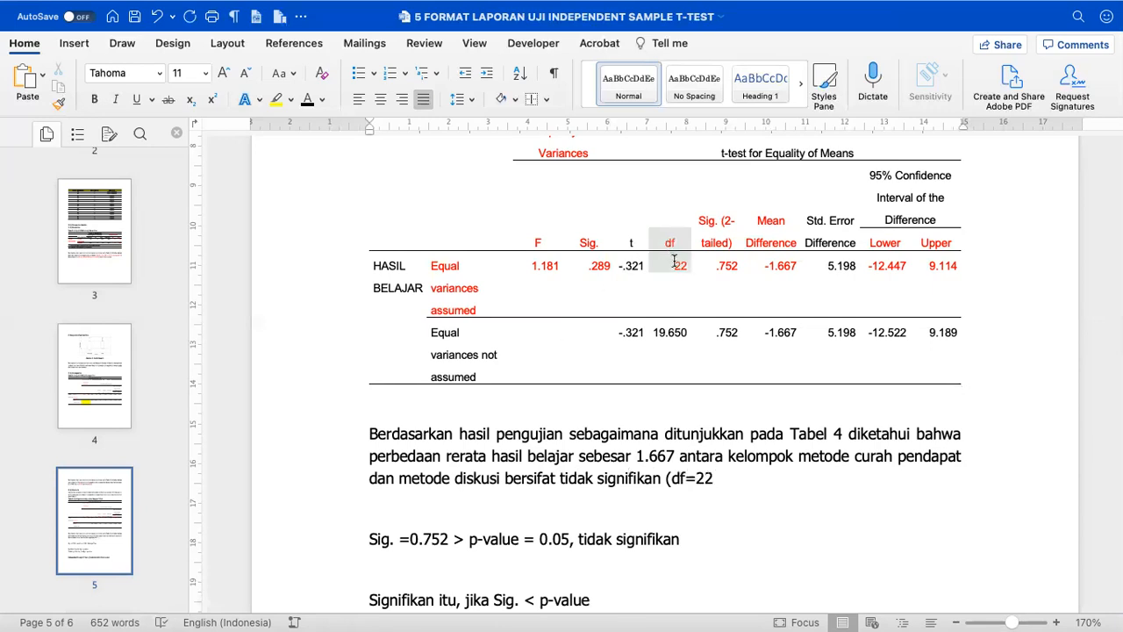
click(724, 479)
text(, )
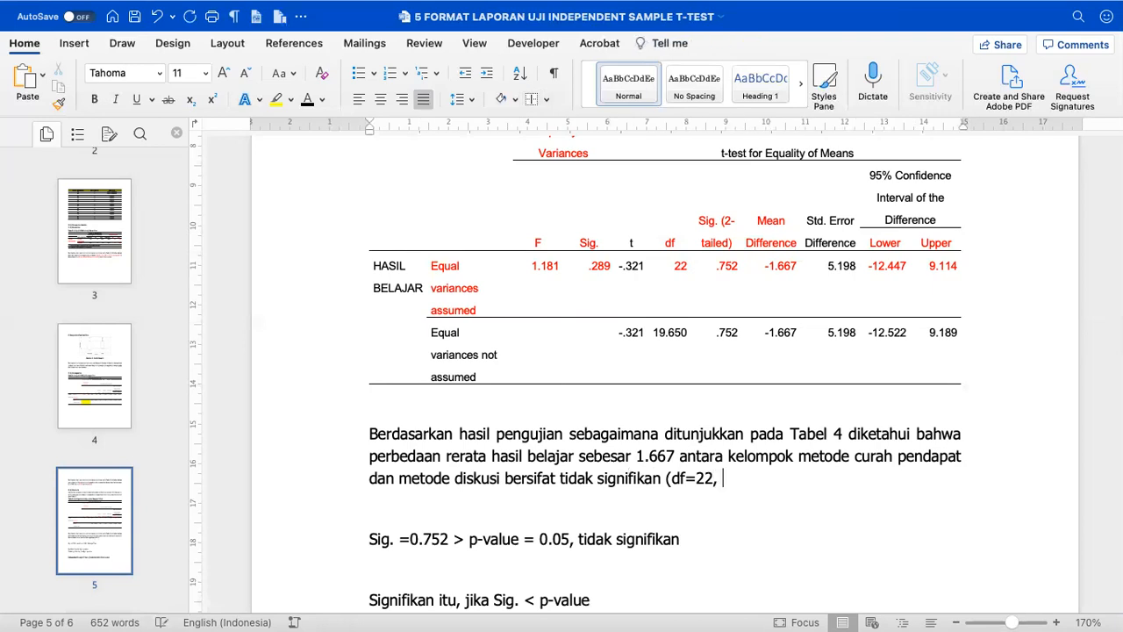
text(MD=)
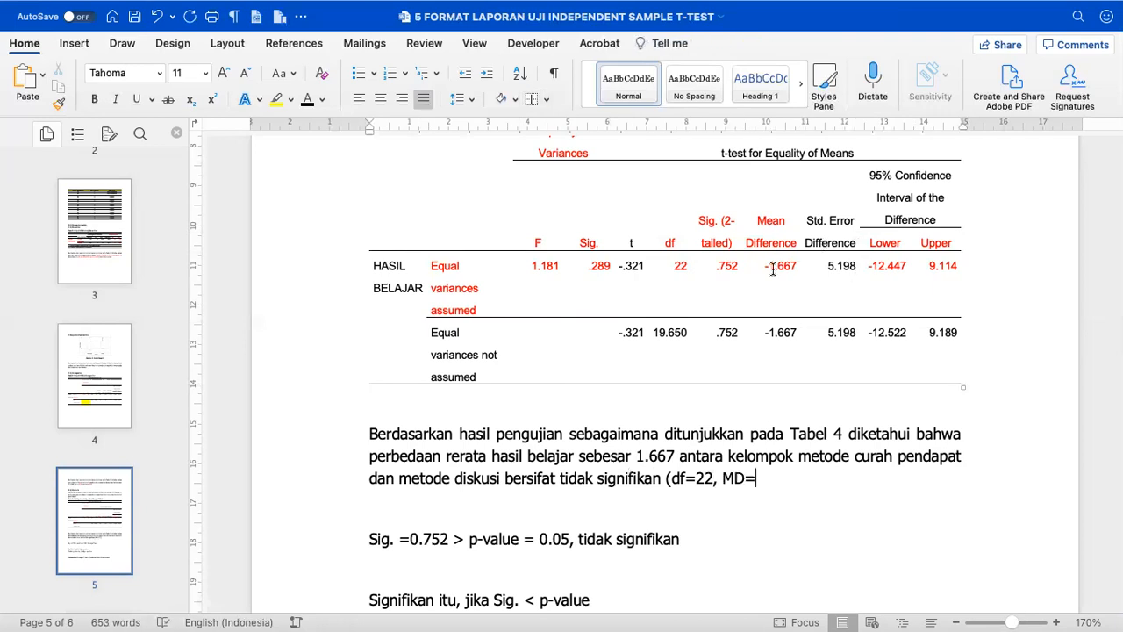
text(1.667, Sig)
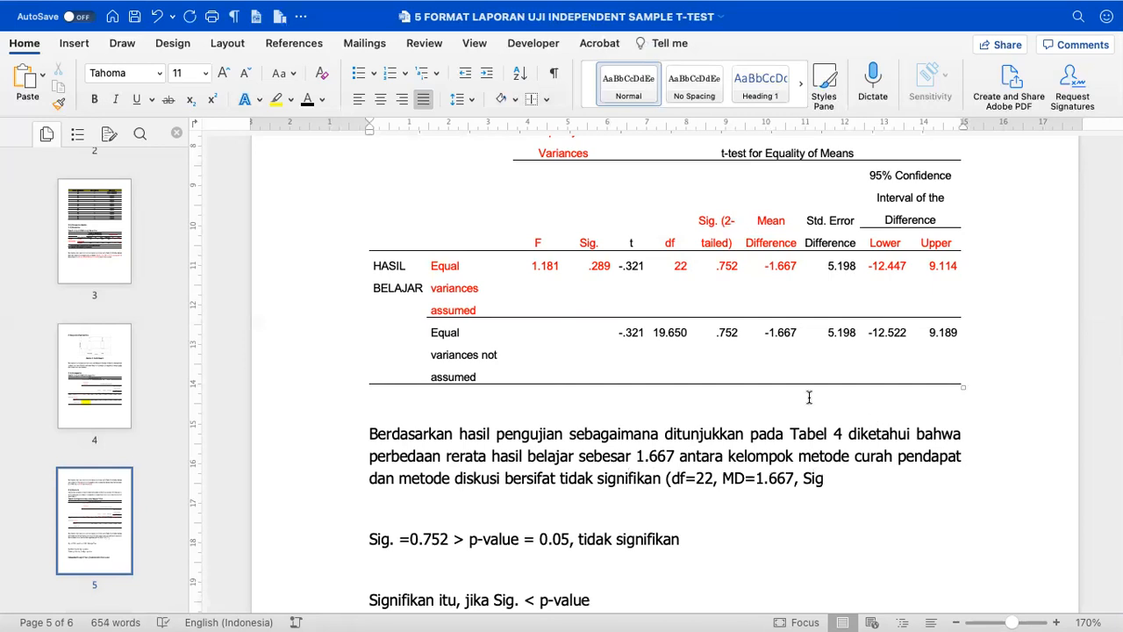
Complete the parenthesis so it ends with "Sig. (2-tailed)=0.752)." and close the sentence.
text(. 9)
key(BackSpace)
text((df=2)
key(BackSpace)
key(BackSpace)
key(BackSpace)
text((2-tailed))
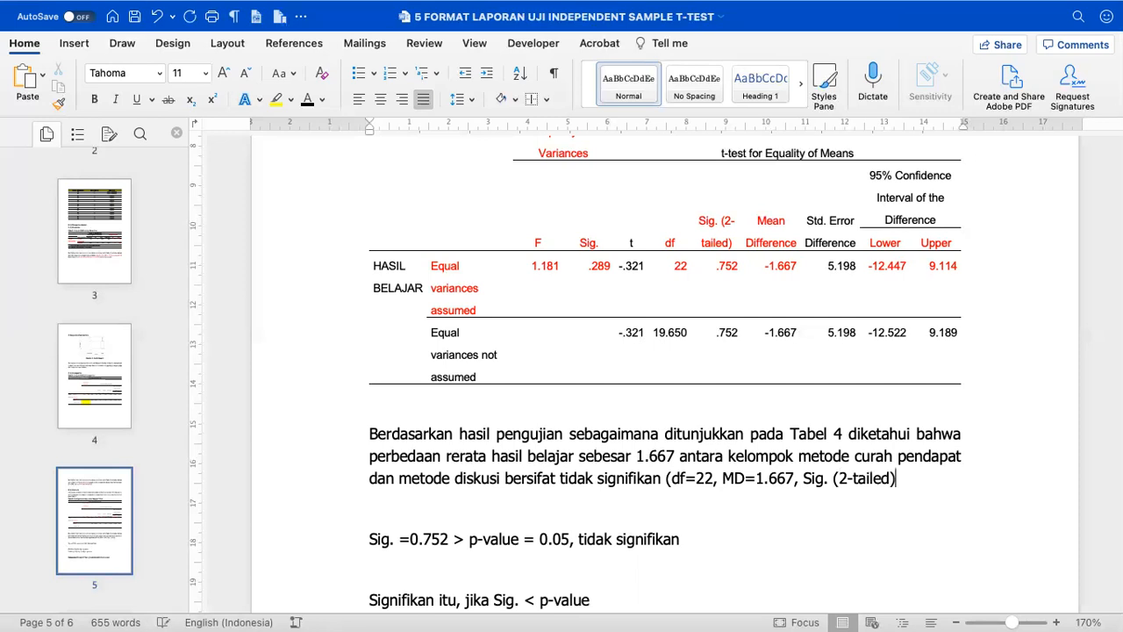
text(=0.752))
text(.)
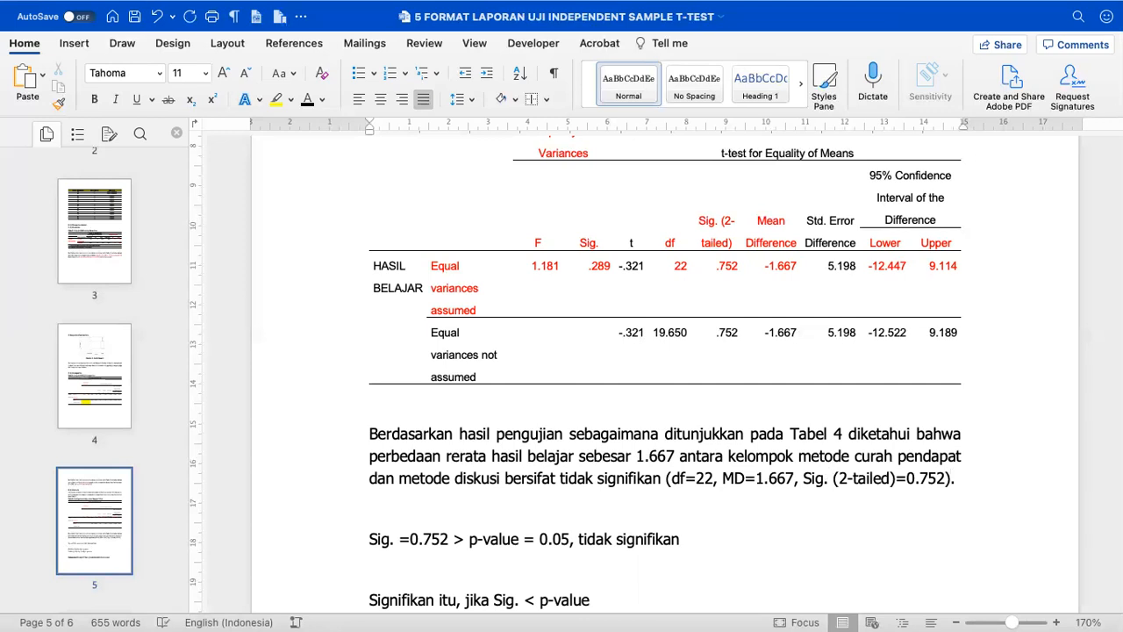
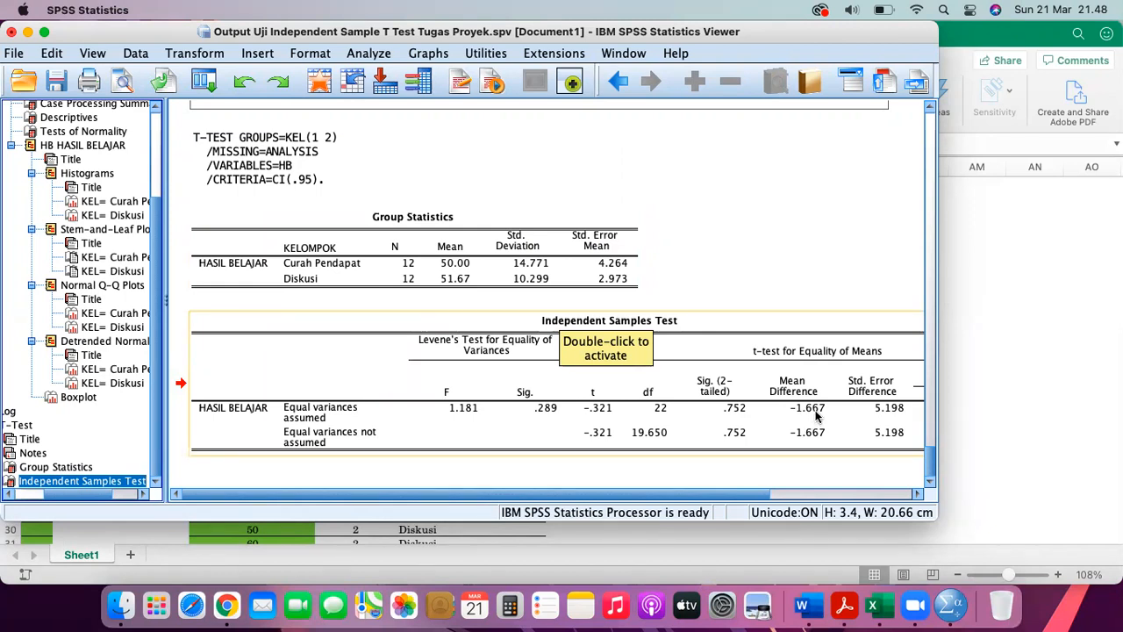
Switch from the SPSS output back to the Word report at the interpretation text and notes below Table 4.
click(806, 606)
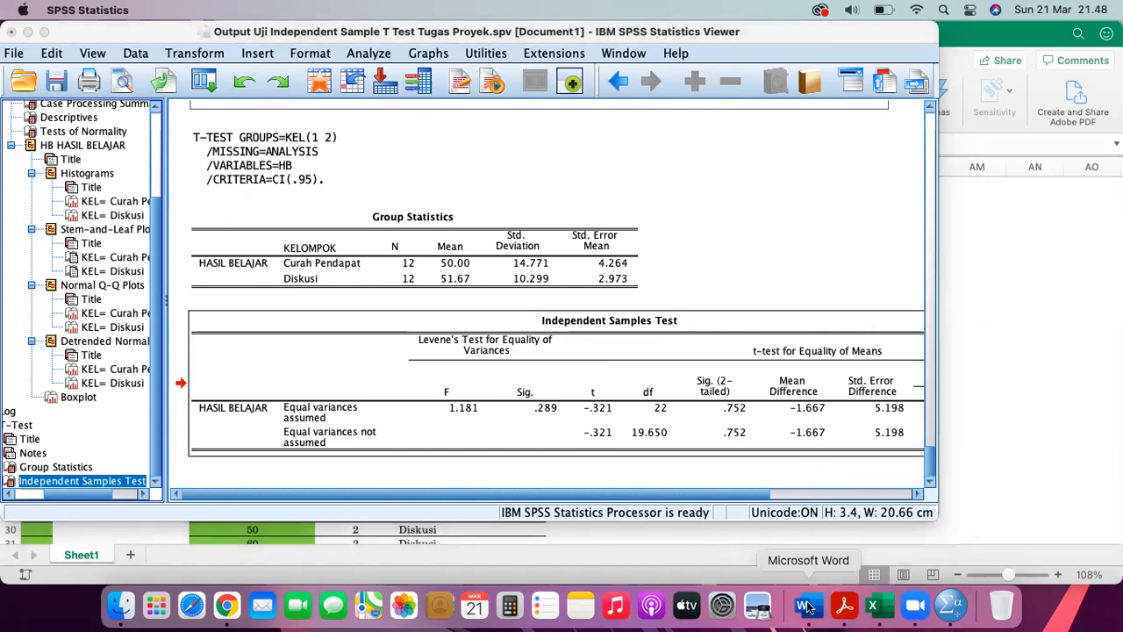
scroll(762, 441, down, 5)
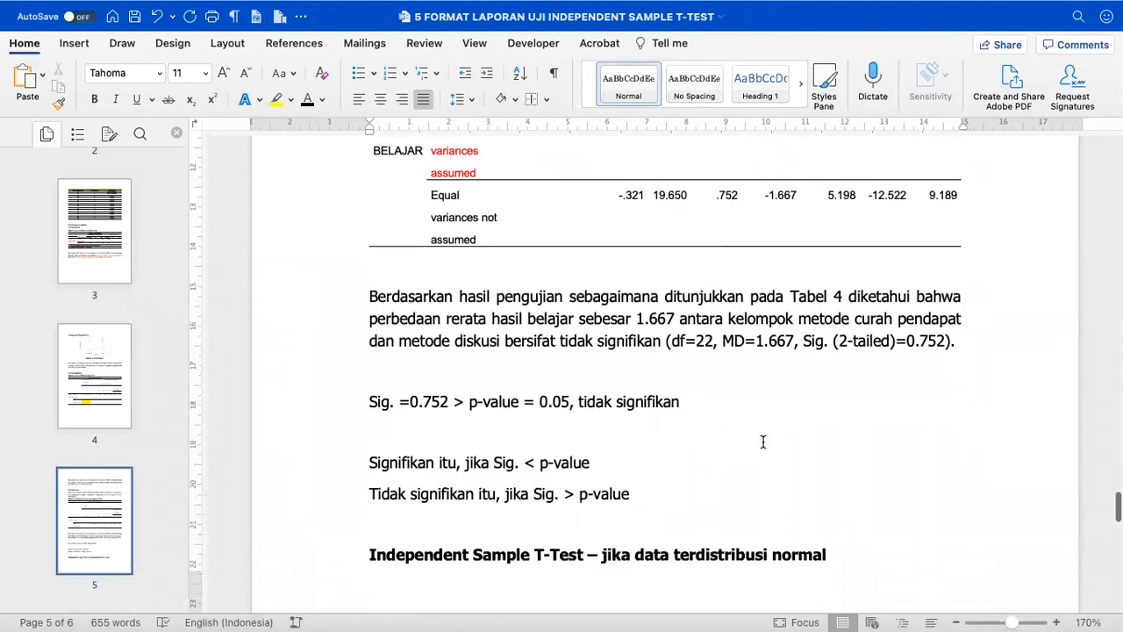
Delete the significance notes and the "Independent Sample T-Test – jika data terdistribusi normal" heading below the Table 4 interpretation.
scroll(763, 442, down, 2)
drag(398, 407, 787, 545)
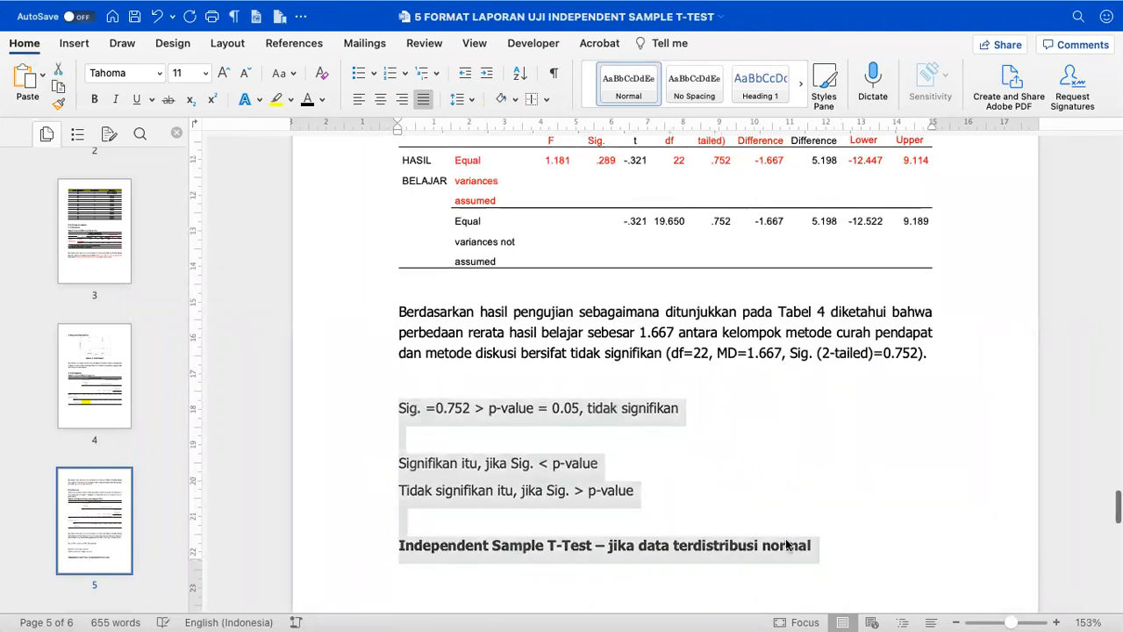
scroll(787, 545, down, 5)
key(BackSpace)
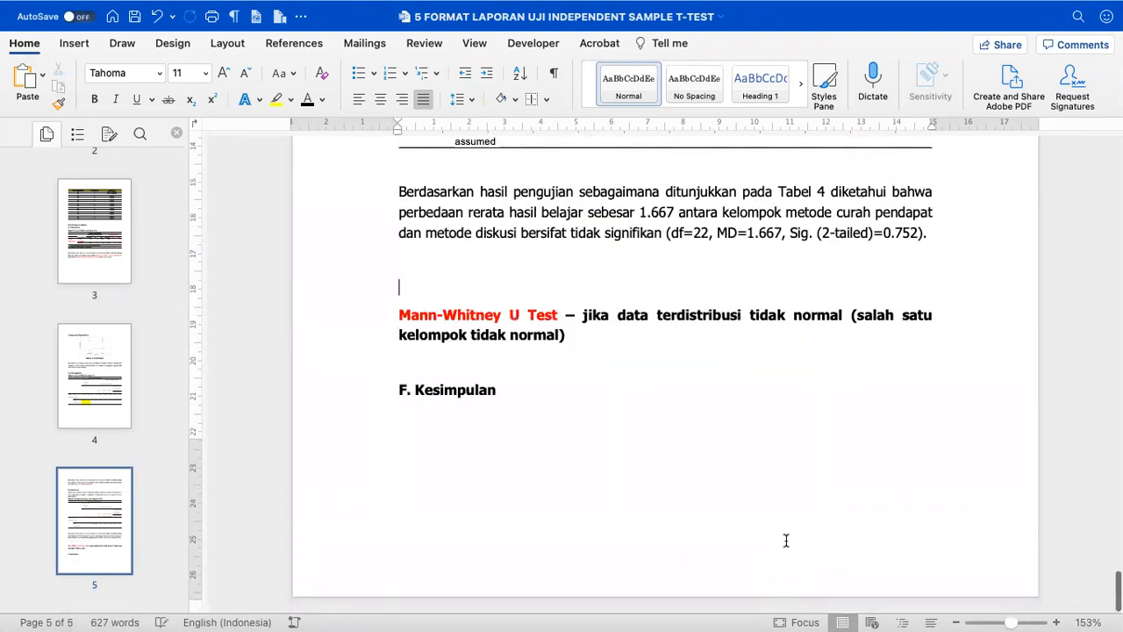
Delete the Mann-Whitney U Test heading and the extra blank line above "F. Kesimpulan".
shift+click(640, 337)
key(BackSpace)
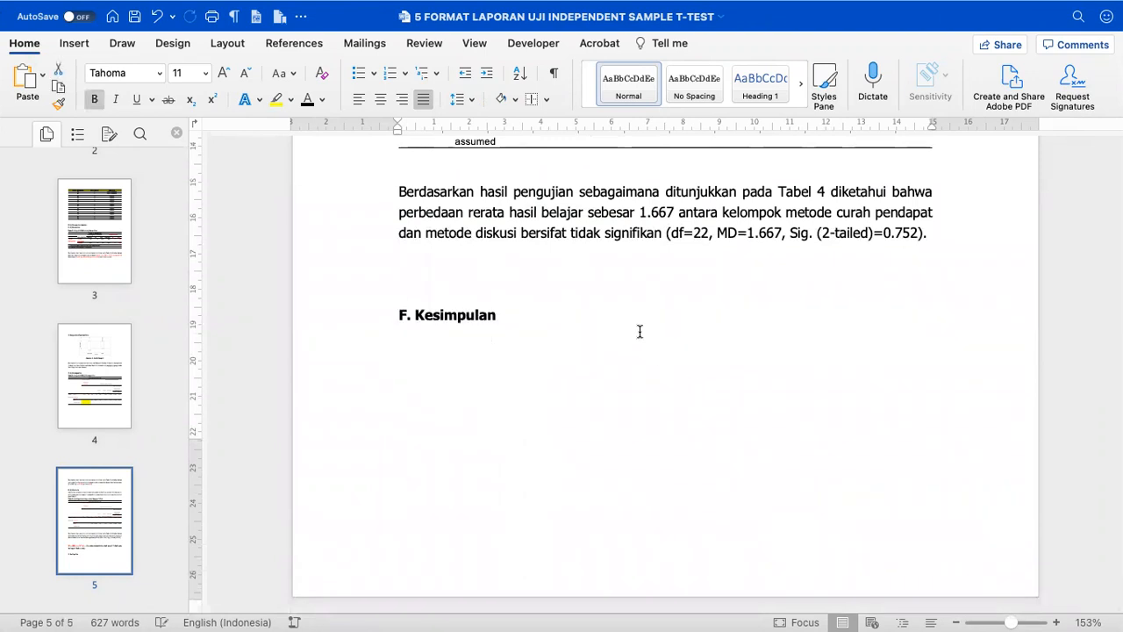
scroll(640, 333, up, 3)
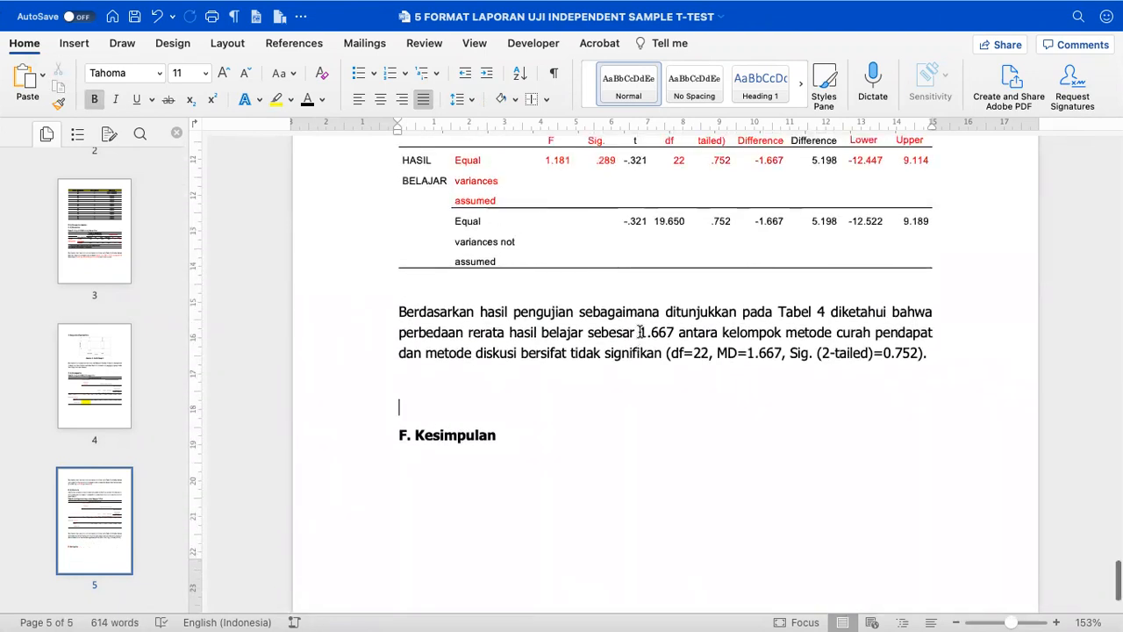
key(Delete)
scroll(640, 332, up, 1)
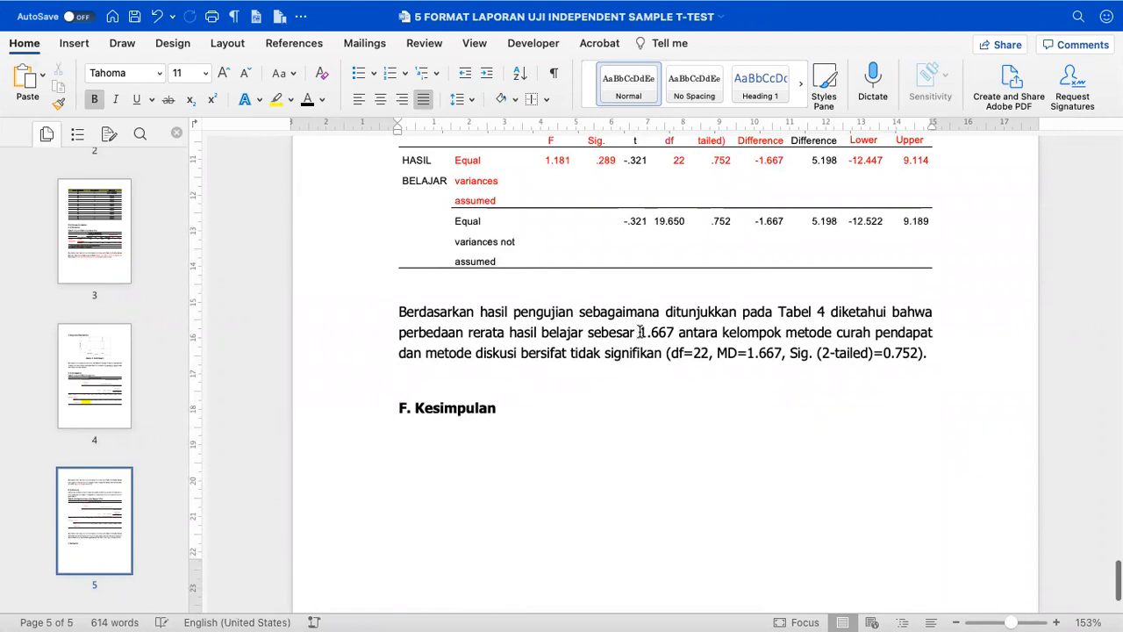
Add a line reading "MISAL/KALAU-KALAU" between the Table 4 interpretation and "F. Kesimpulan", followed by a new line.
scroll(611, 302, up, 5)
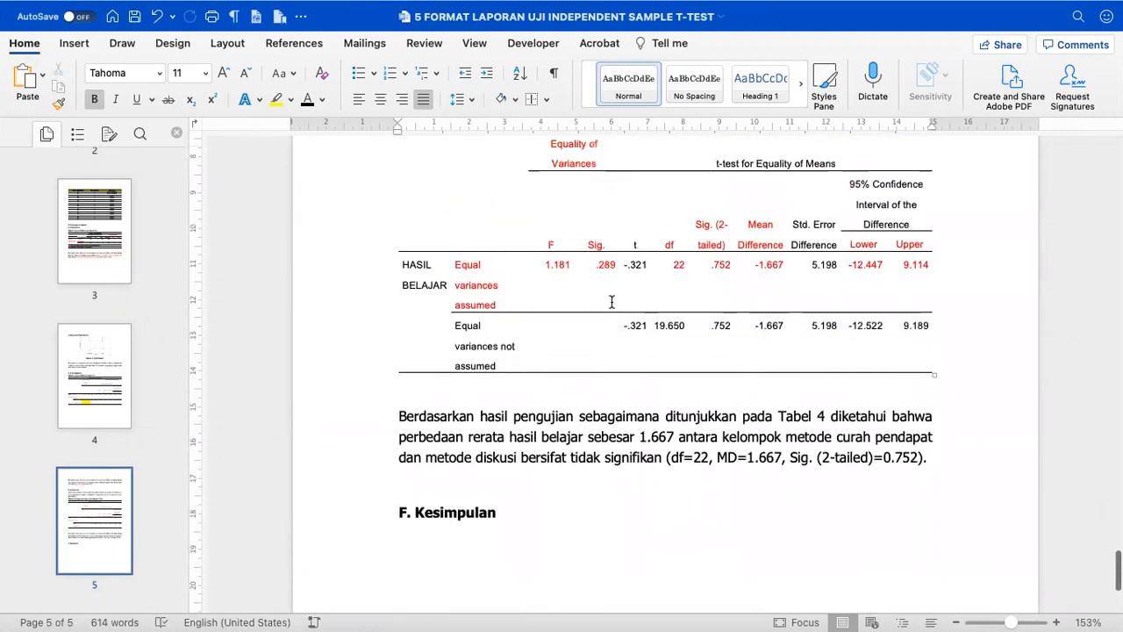
scroll(612, 302, up, 5)
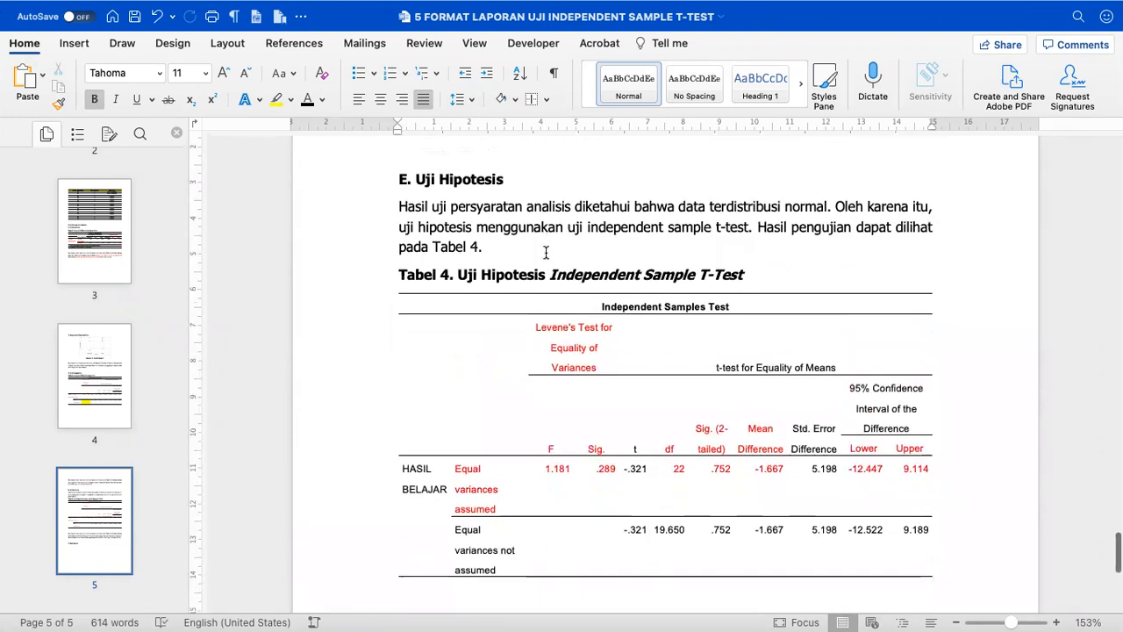
scroll(544, 251, down, 3)
scroll(502, 301, down, 6)
click(485, 281)
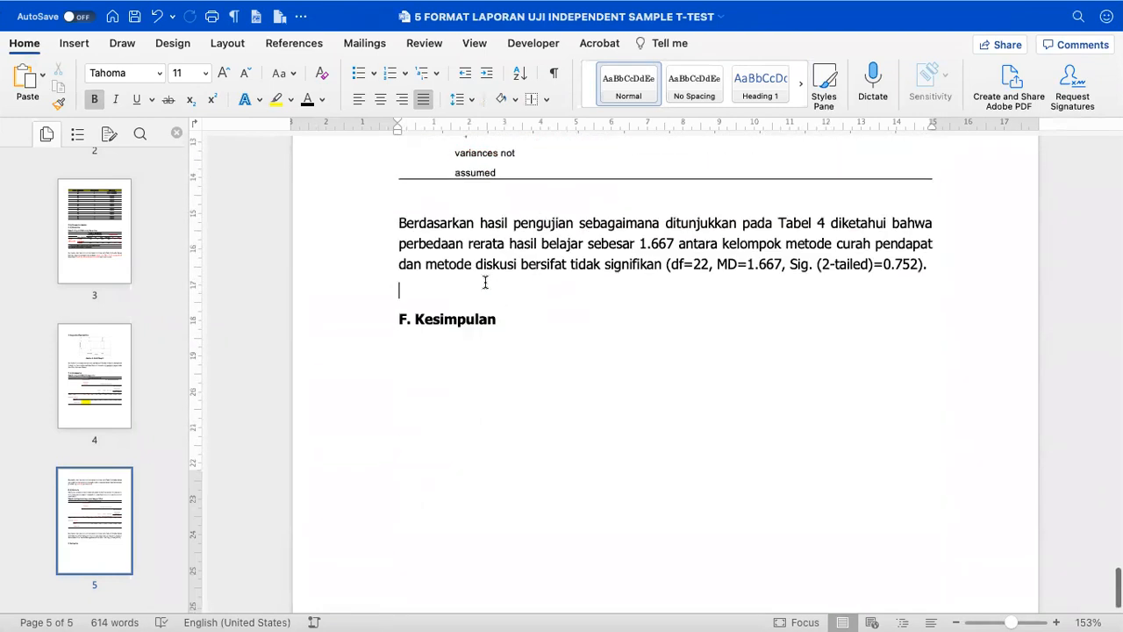
key(Return)
key(Return)
key(Up)
text(MISAL)
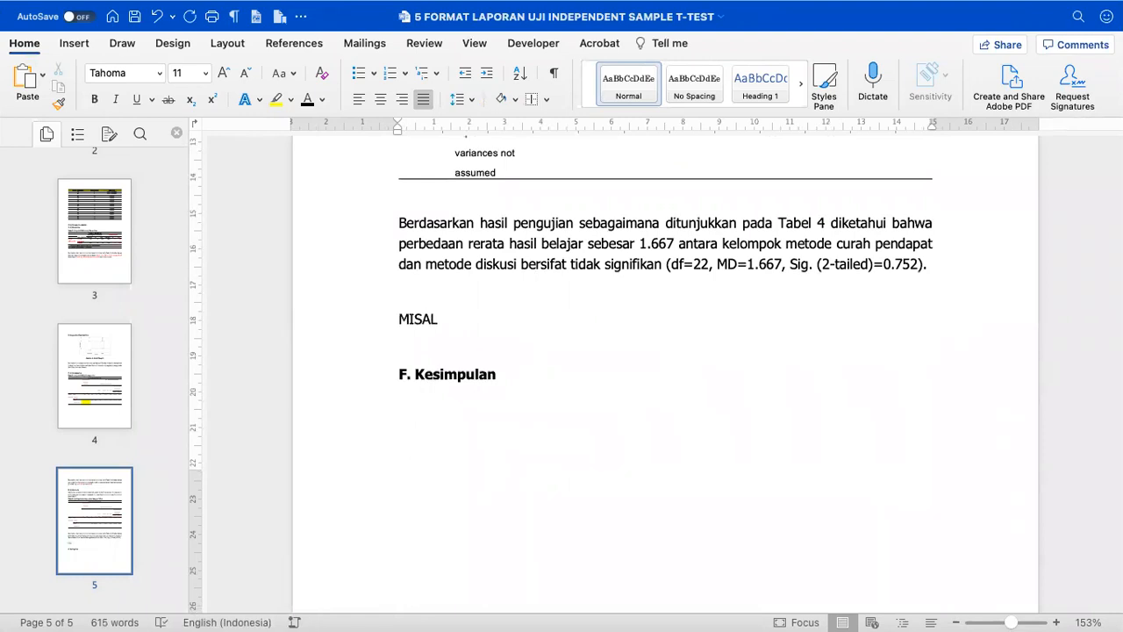
text(/KALAU-KALAU)
key(Return)
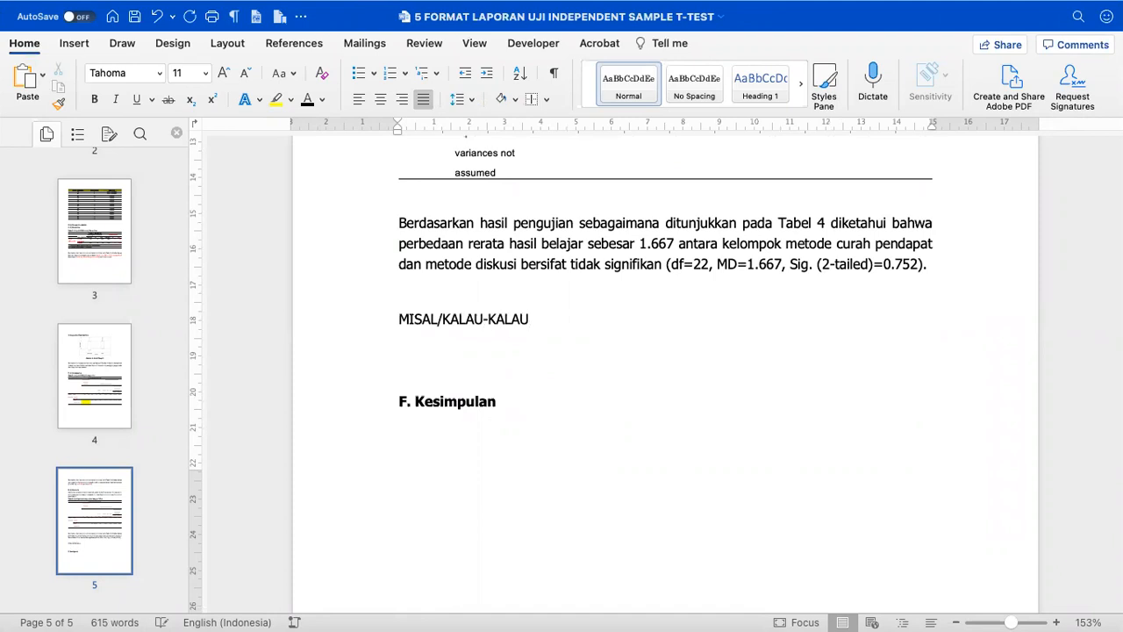
Review the normality results in Table 2 and add another blank line below "MISAL/KALAU-KALAU".
scroll(665, 369, up, 15)
scroll(521, 195, up, 12)
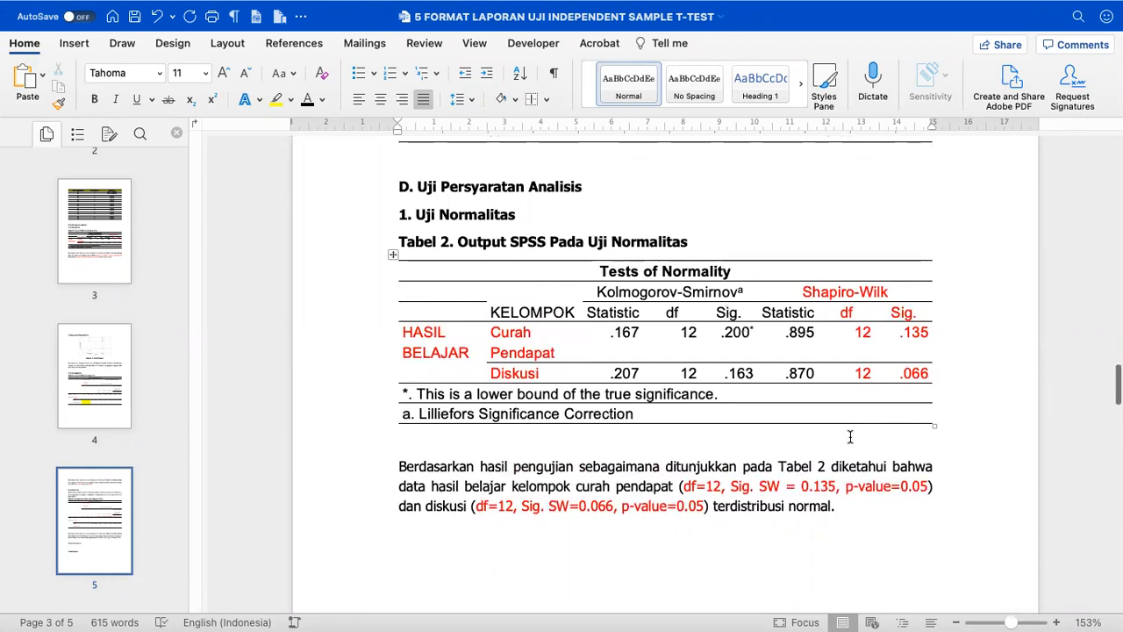
scroll(851, 436, down, 15)
scroll(851, 409, down, 10)
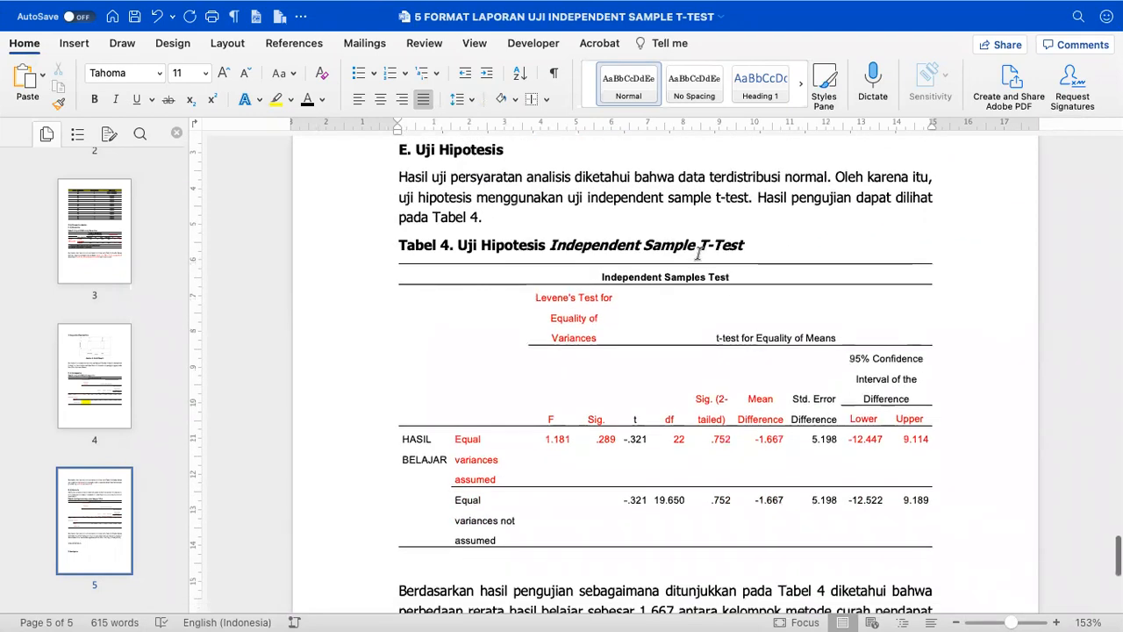
scroll(705, 287, down, 5)
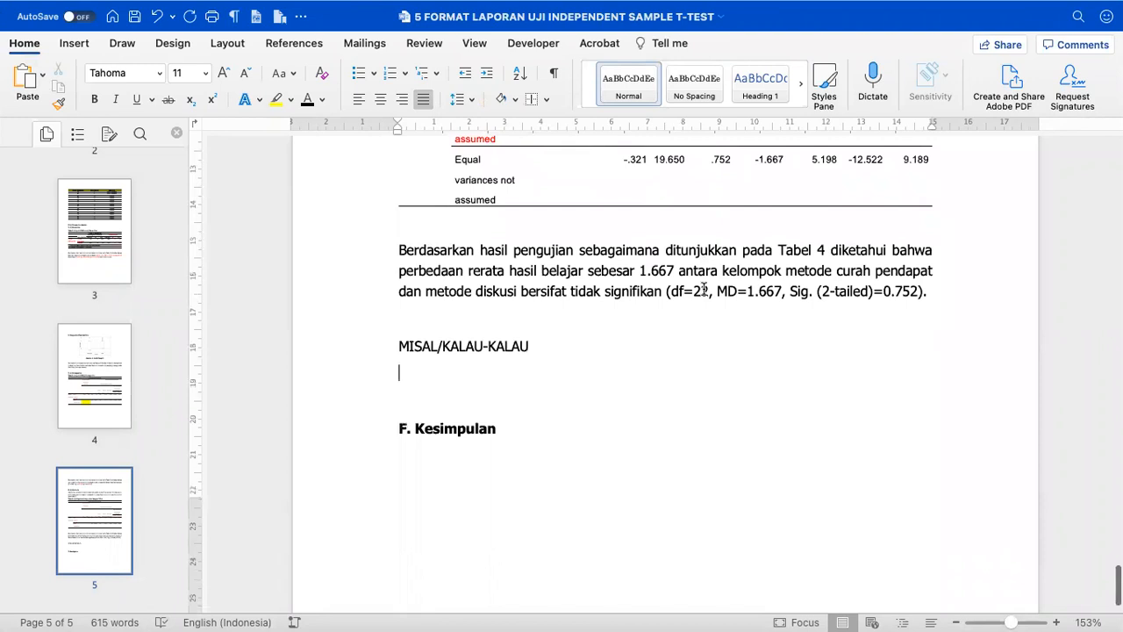
key(Return)
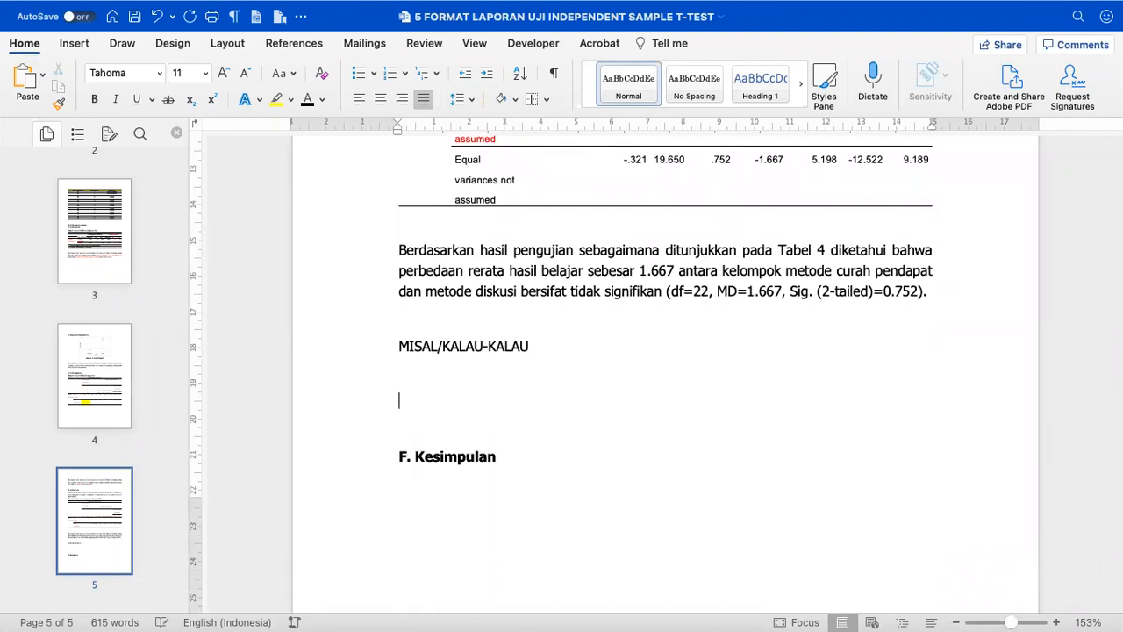
Switch to the SPSS data editor and open the legacy nonparametric test for 2 Independent Samples.
key(super+Tab)
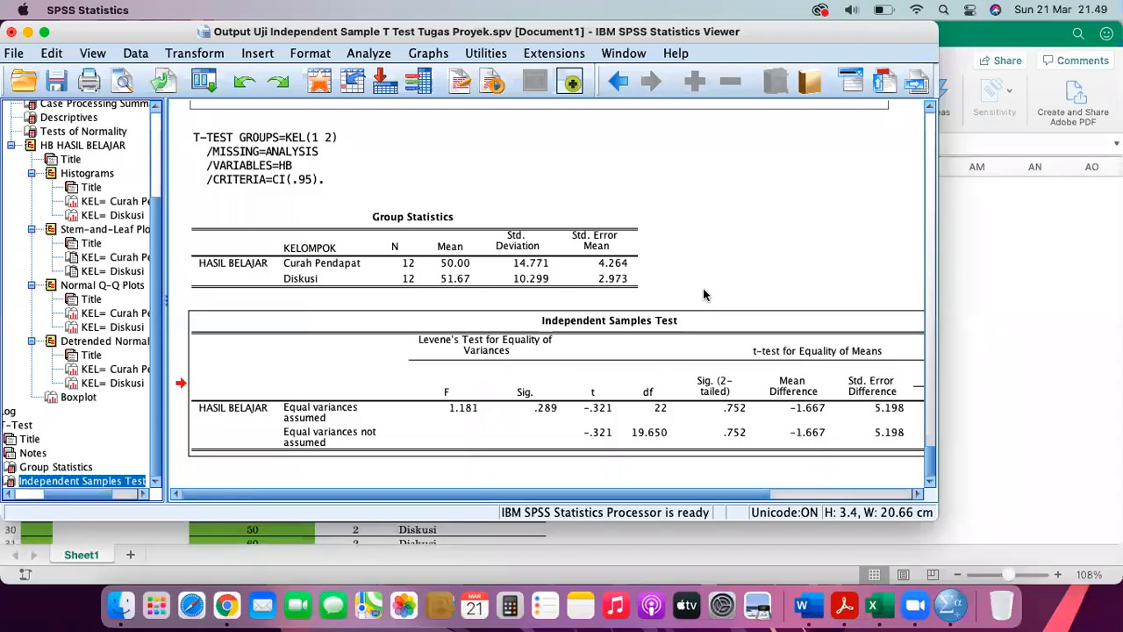
click(624, 54)
click(569, 181)
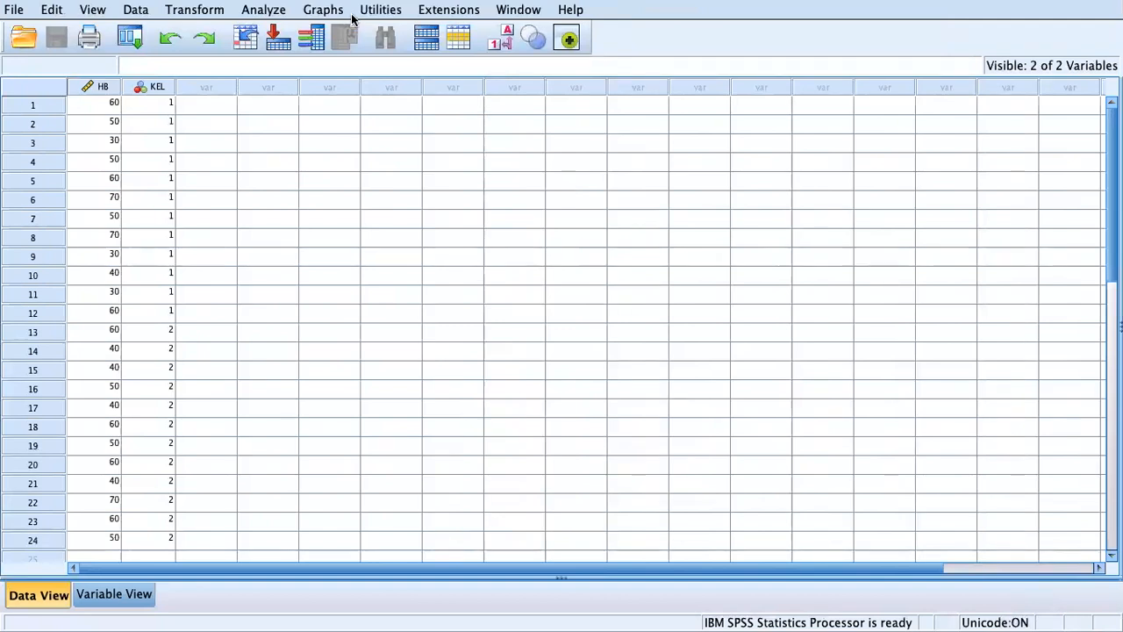
click(274, 9)
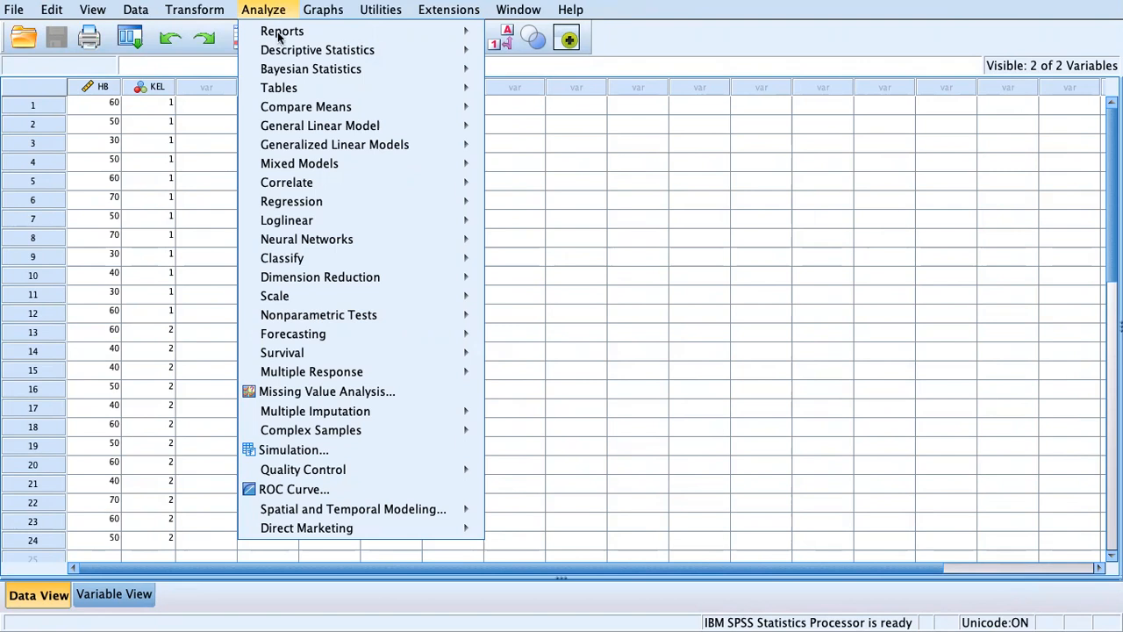
mouse_move(387, 316)
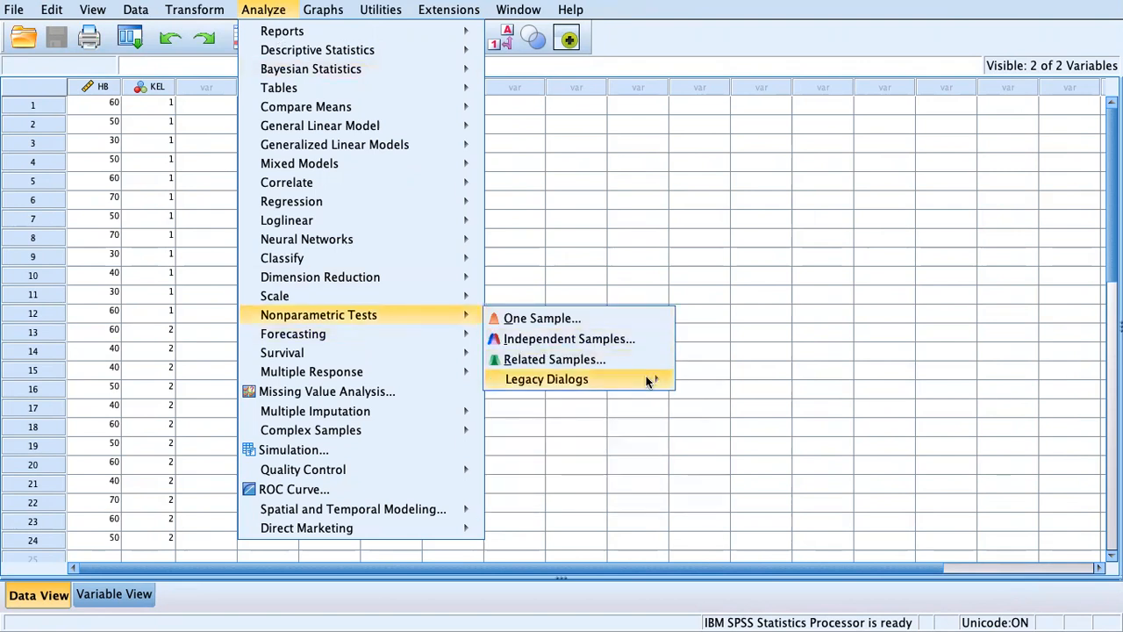
mouse_move(642, 379)
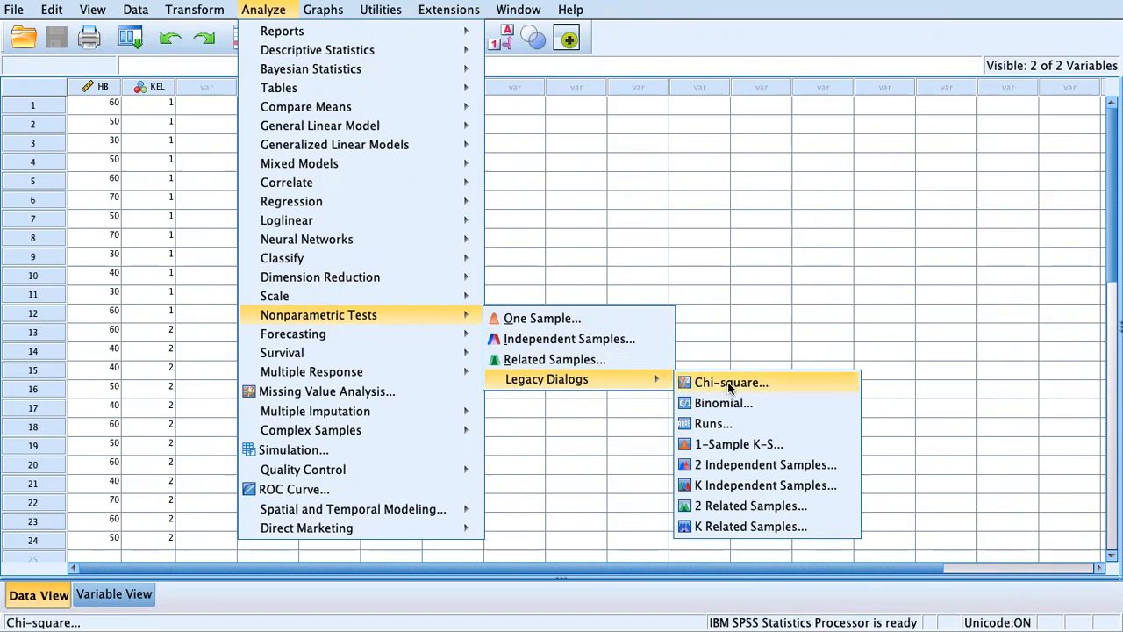
click(721, 468)
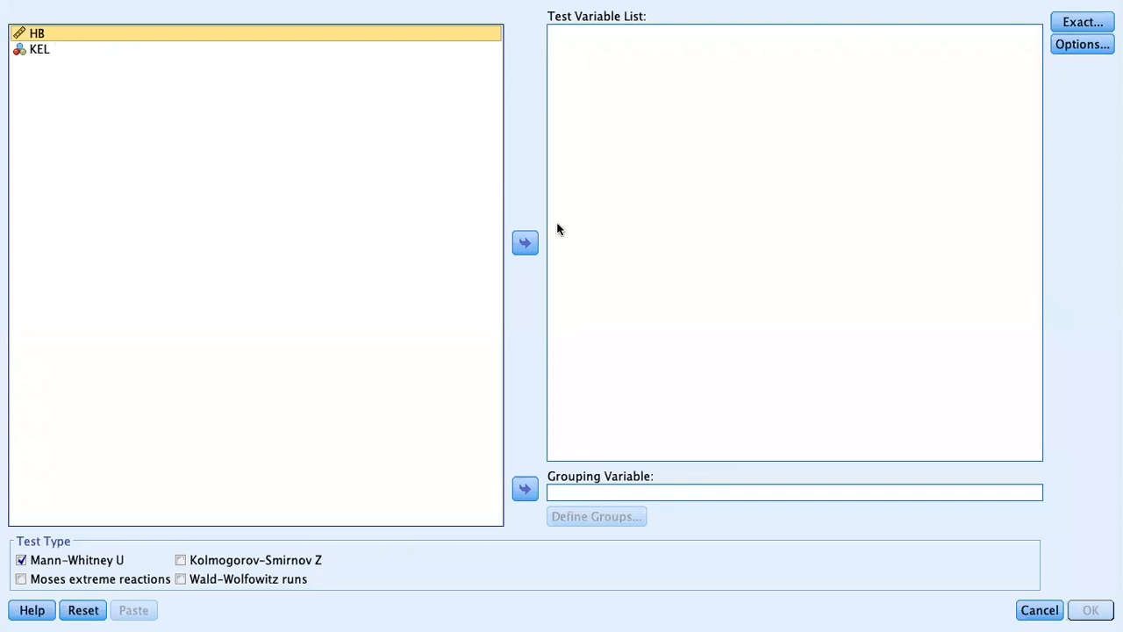
Assign HB as the test variable and KEL as the grouping variable.
click(526, 243)
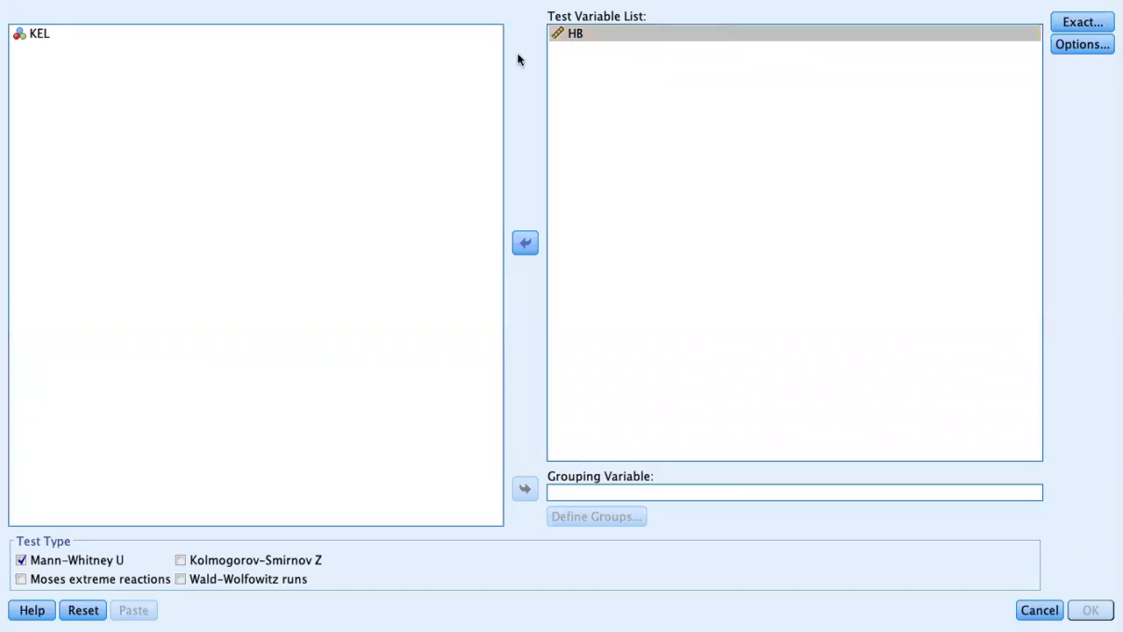
click(40, 33)
click(525, 489)
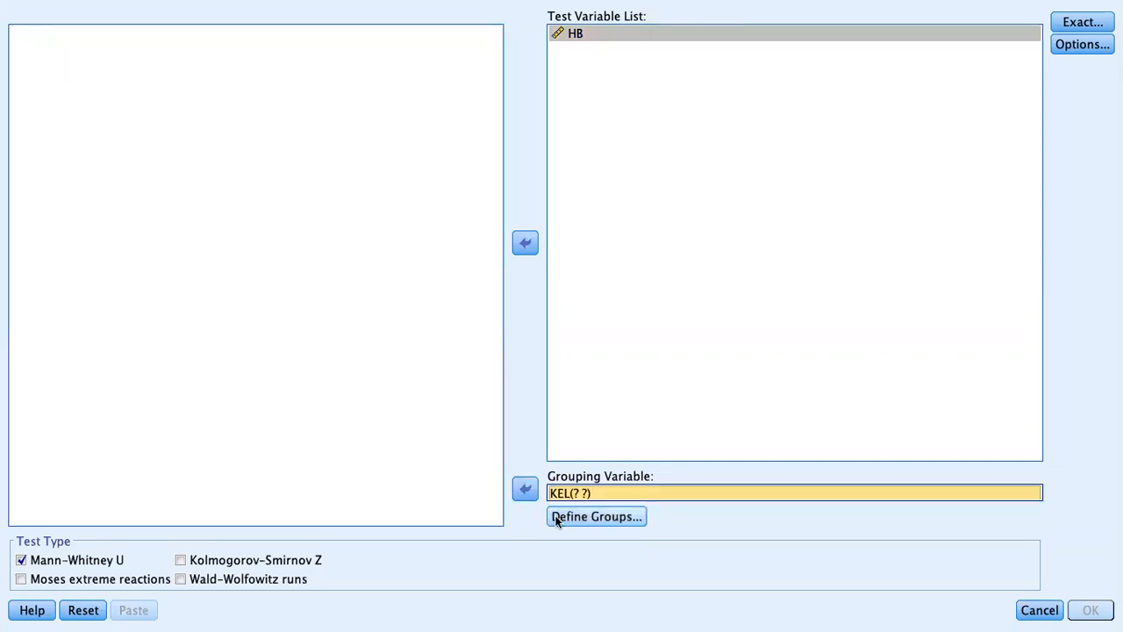
Define the KEL groups as 1 and 2 and run the Mann-Whitney U test.
click(567, 517)
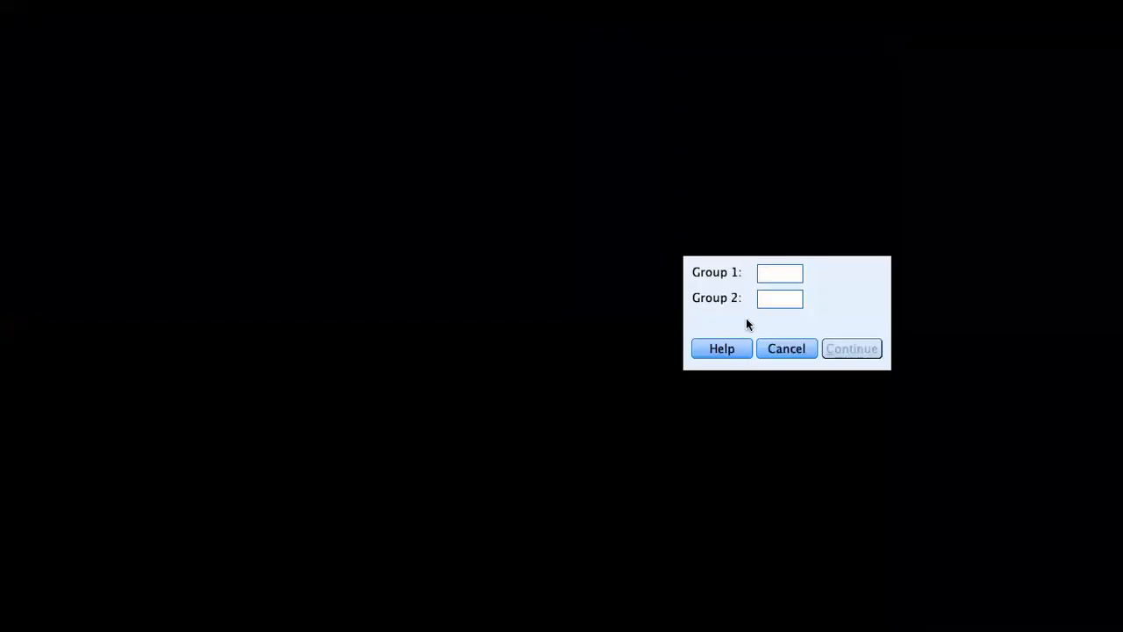
text(1)
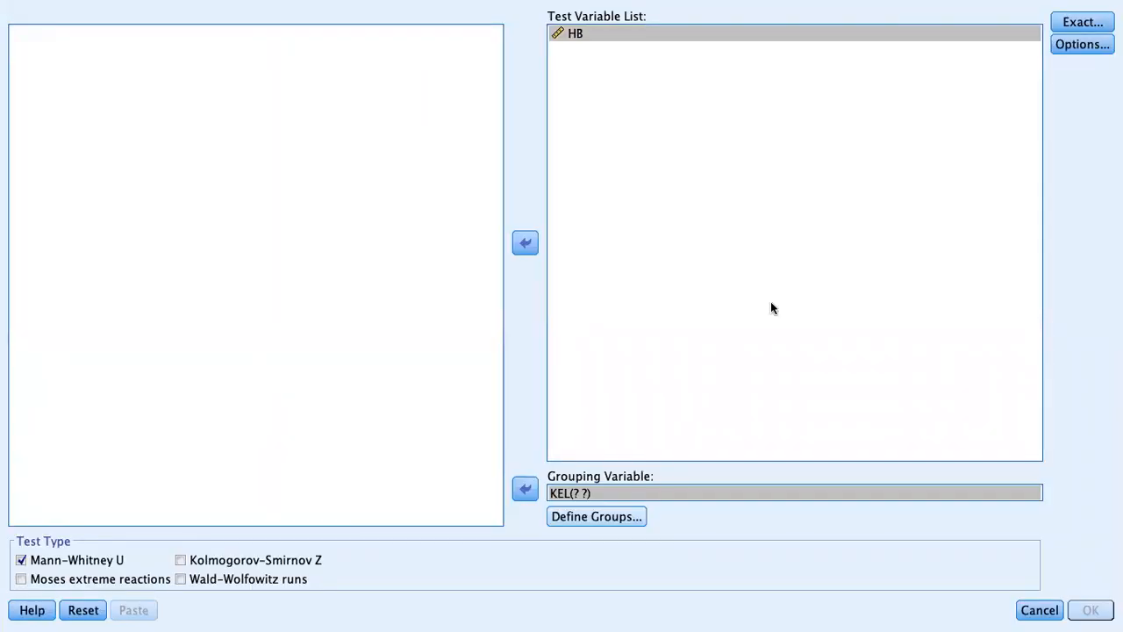
click(607, 519)
click(772, 299)
text(2)
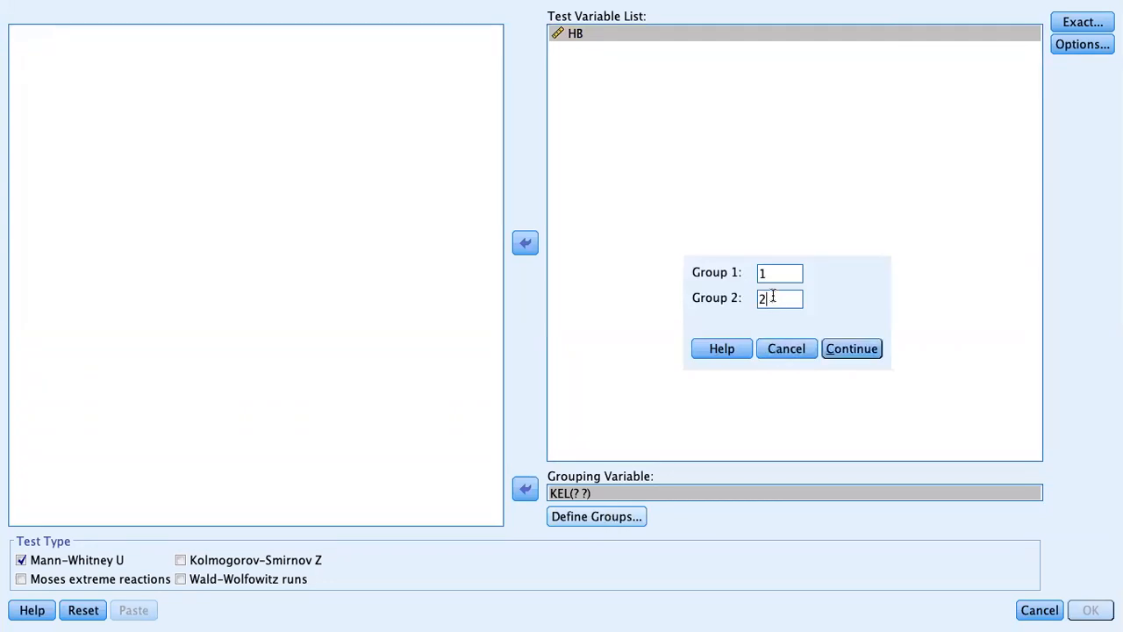
click(848, 349)
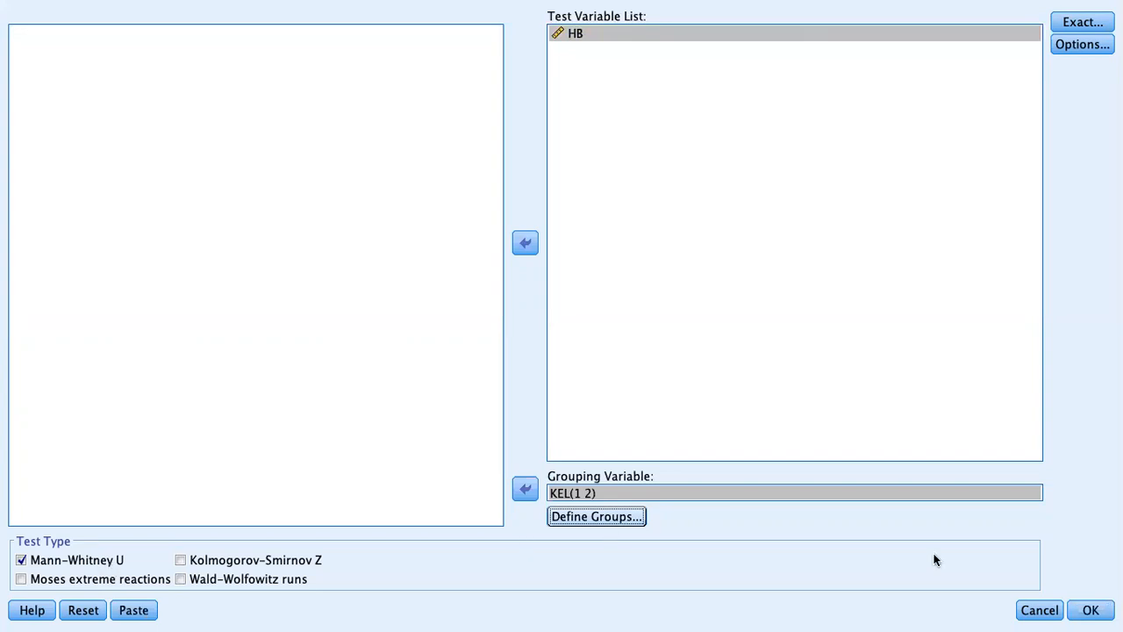
click(1091, 610)
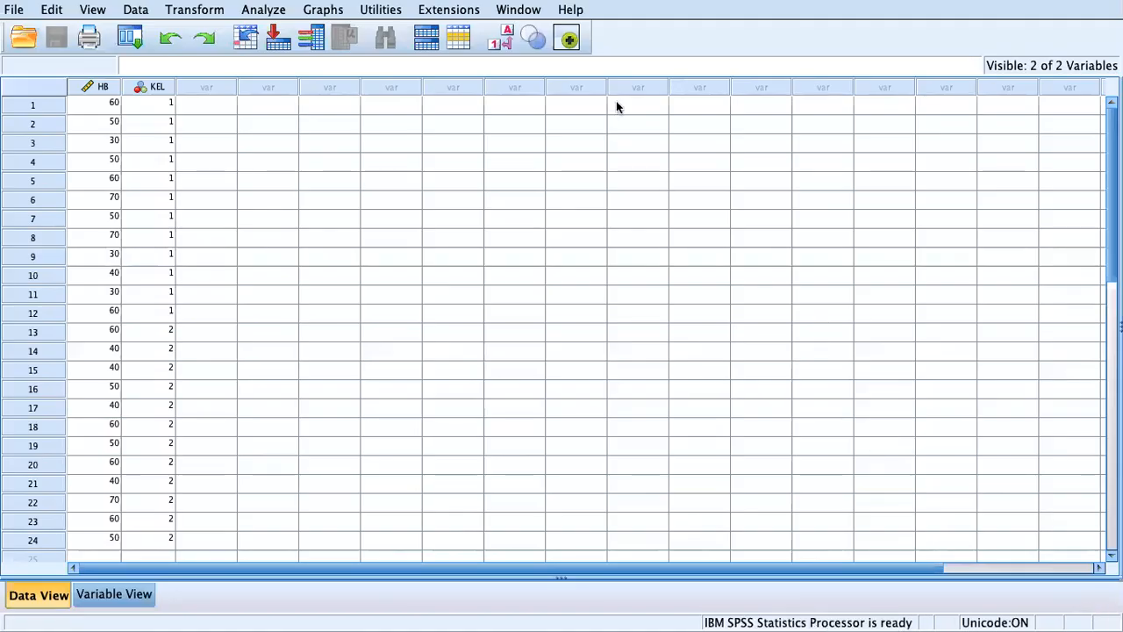
Switch to the SPSS output viewer and go to the Mann-Whitney Test results.
click(521, 10)
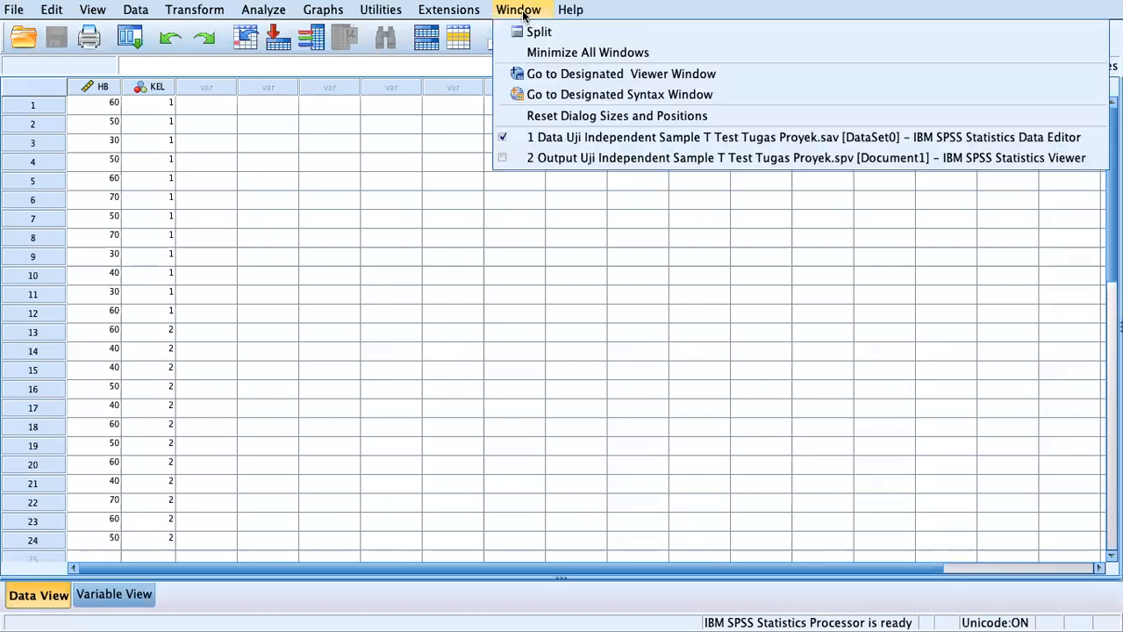
click(559, 159)
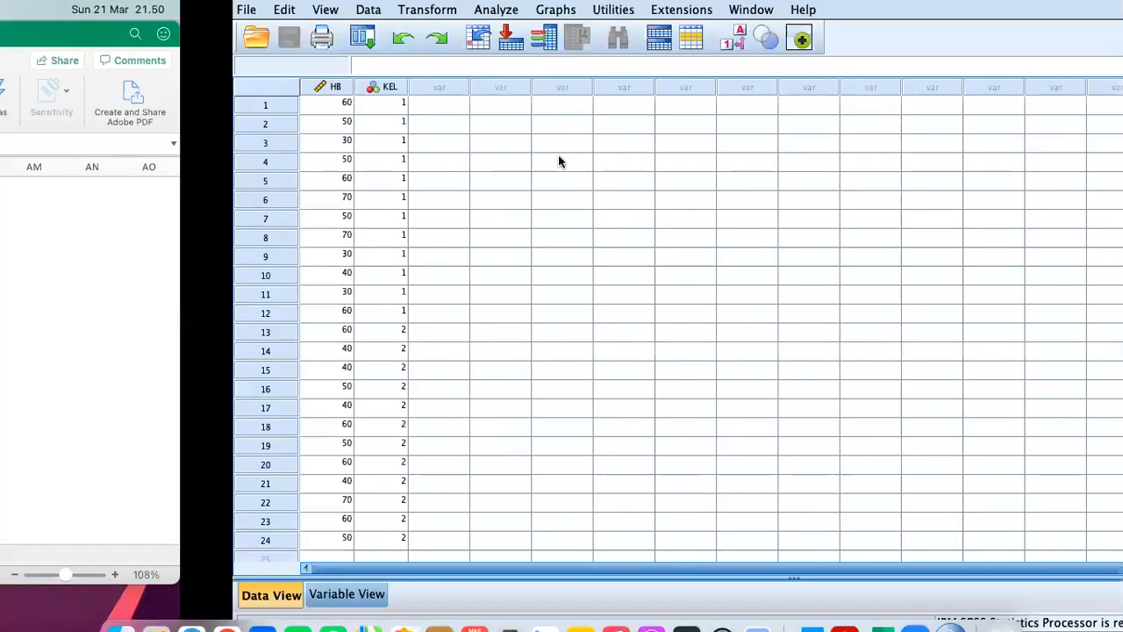
scroll(70, 404, down, 4)
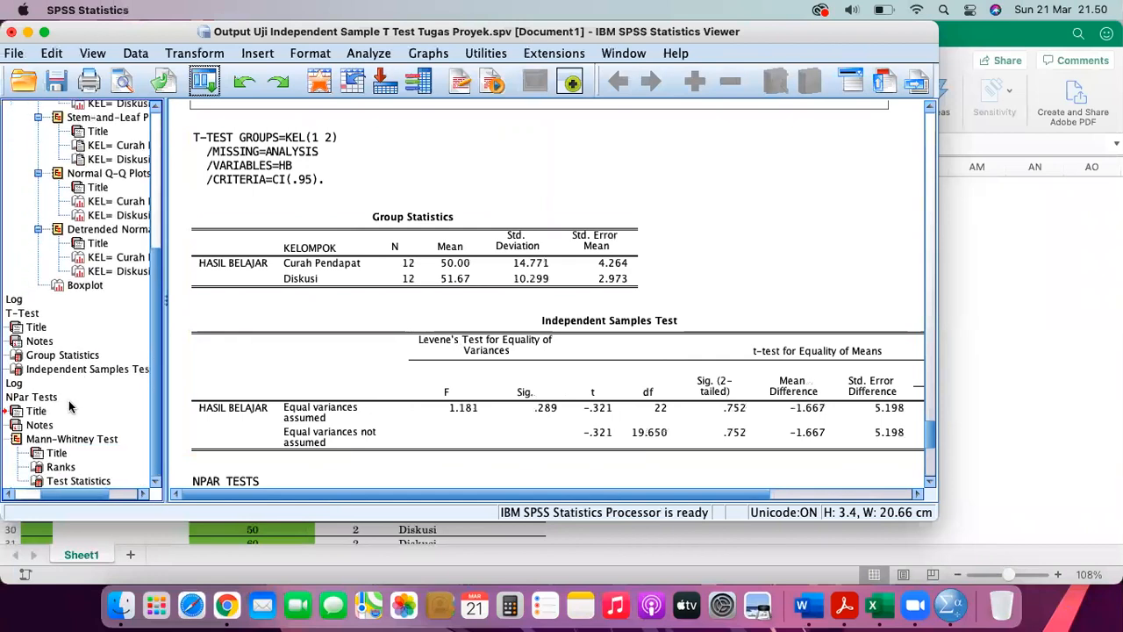
click(69, 440)
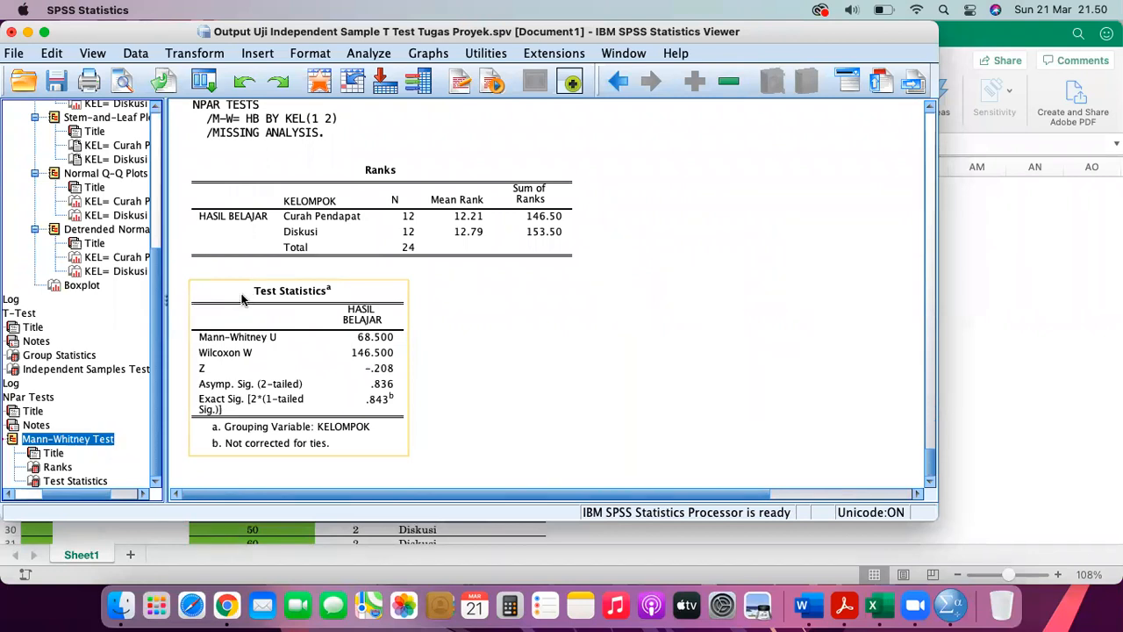
Copy the Mann-Whitney Test Statistics table and switch back to the Word report at Table 4.
right_click(266, 306)
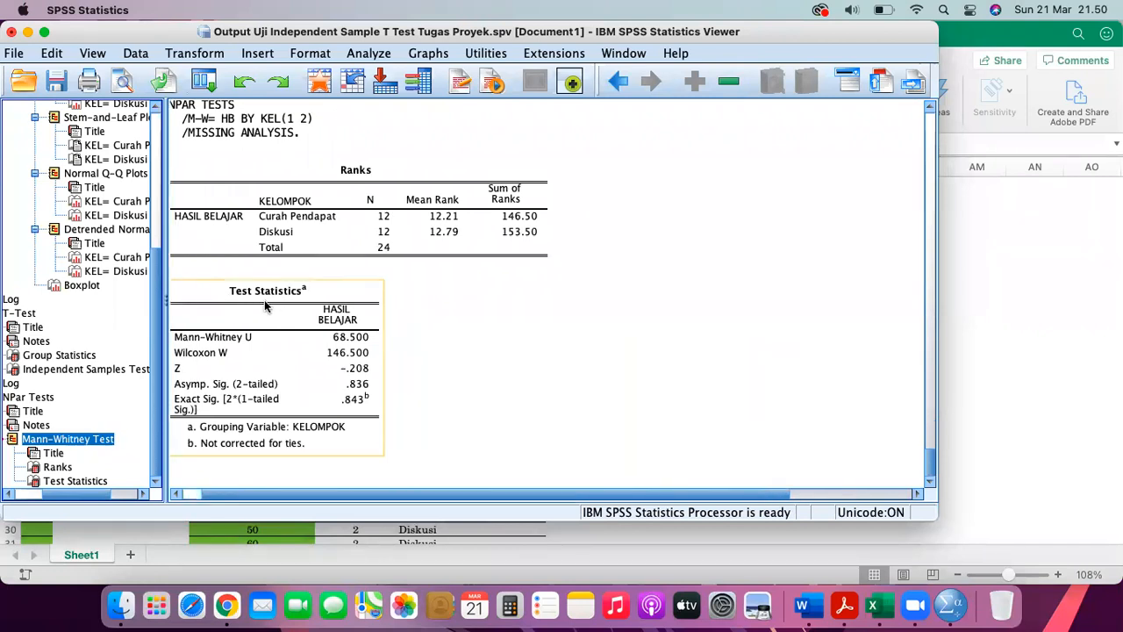
click(286, 336)
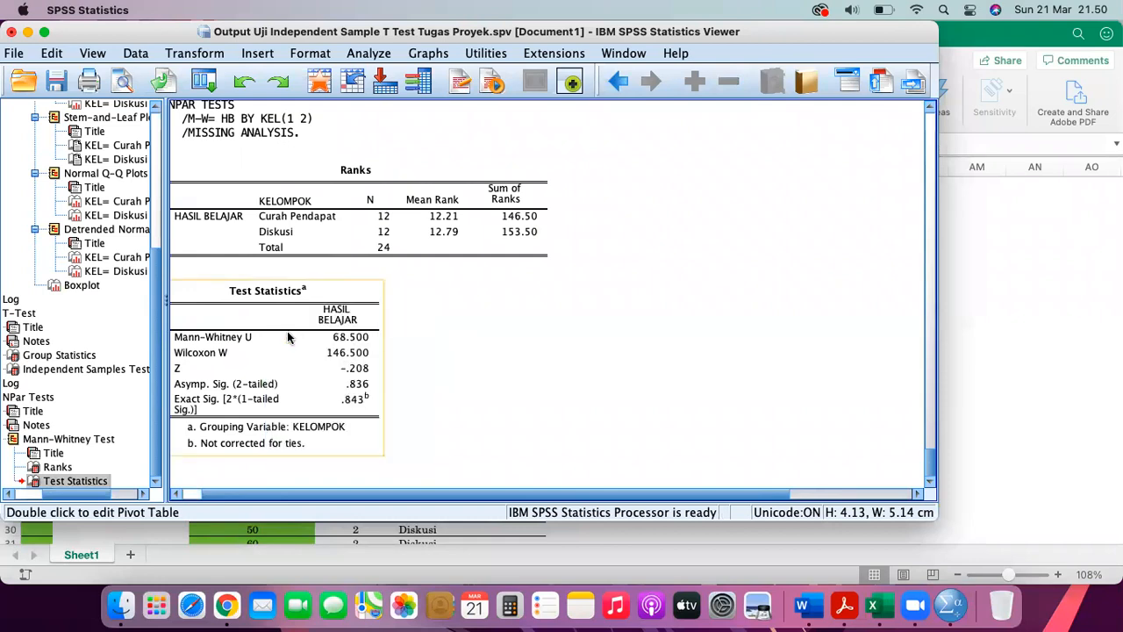
click(806, 605)
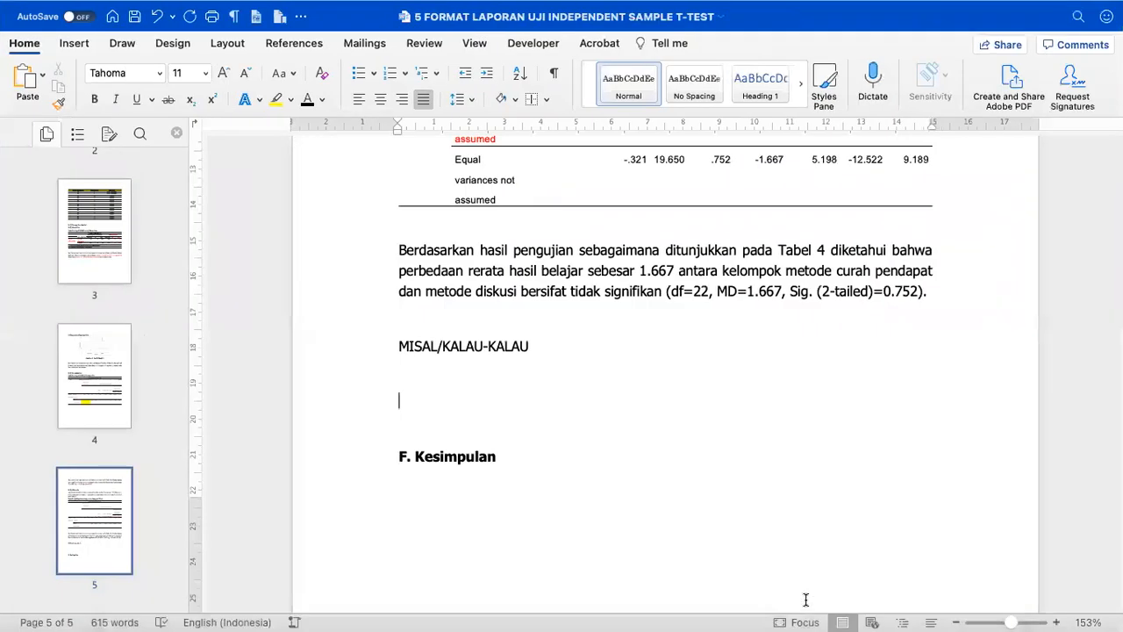
scroll(702, 501, down, 1)
scroll(702, 501, up, 10)
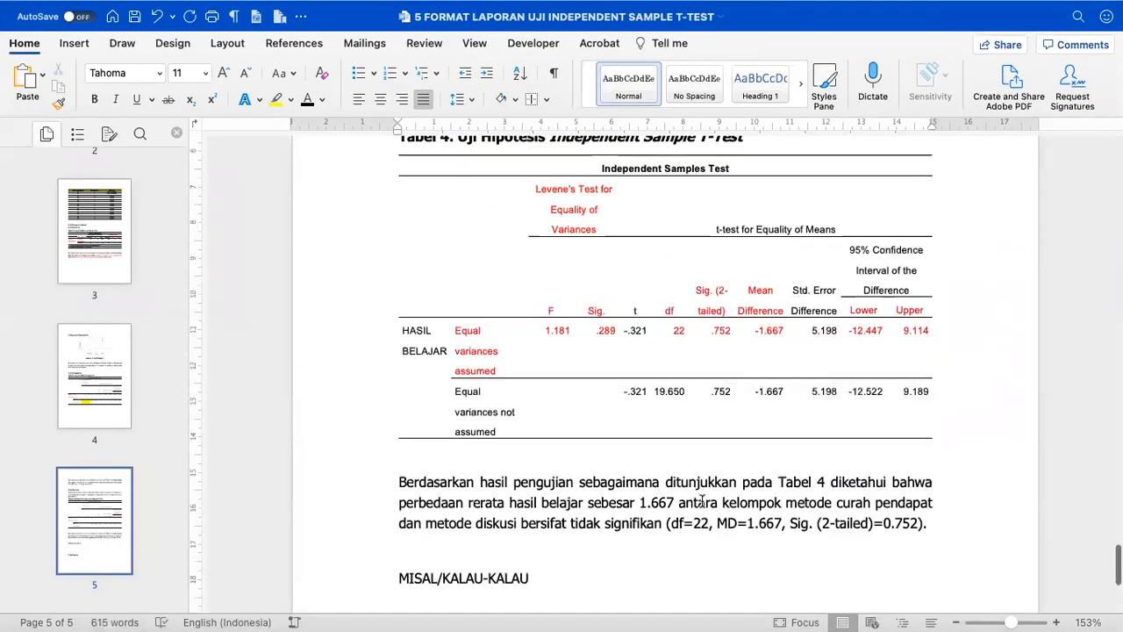
Copy the Table 4 caption "Tabel 4. Uji Hipotesis Independent Sample T-Test" to directly below the MISAL/KALAU-KALAU line, without a blank line between.
scroll(702, 501, down, 1)
click(380, 279)
scroll(380, 279, down, 5)
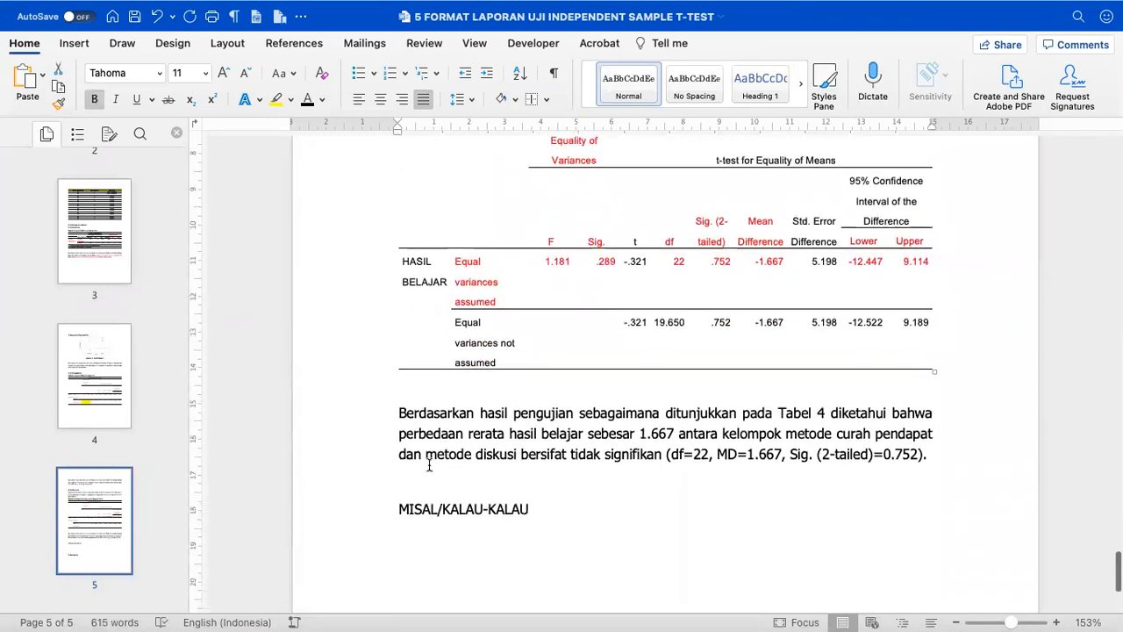
scroll(554, 341, up, 4)
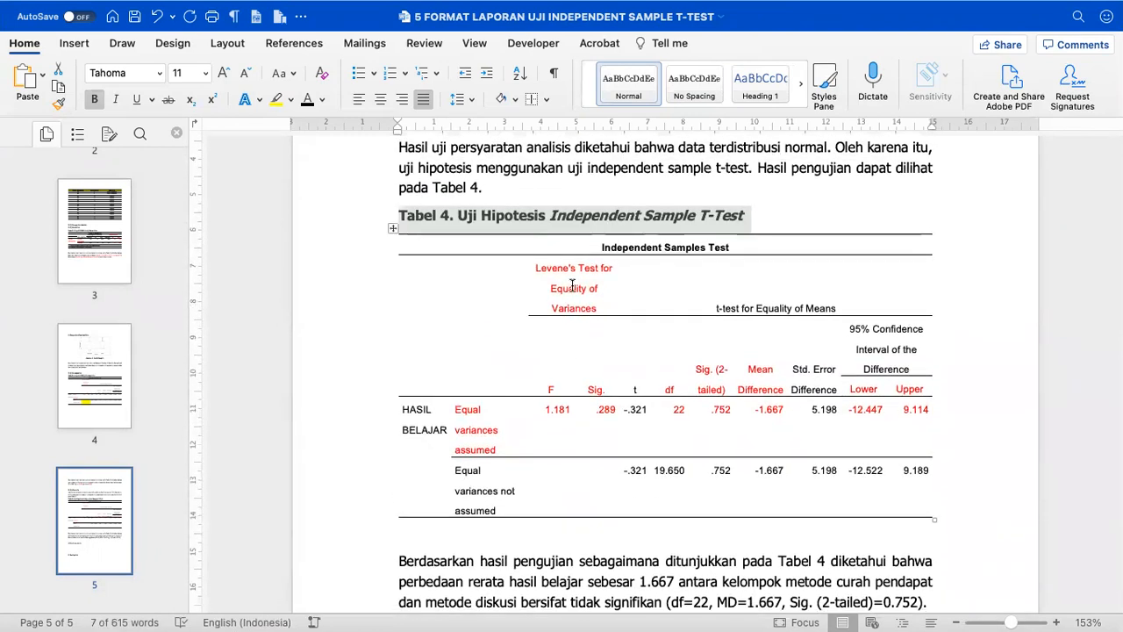
scroll(572, 285, down, 10)
click(510, 324)
key(super+v)
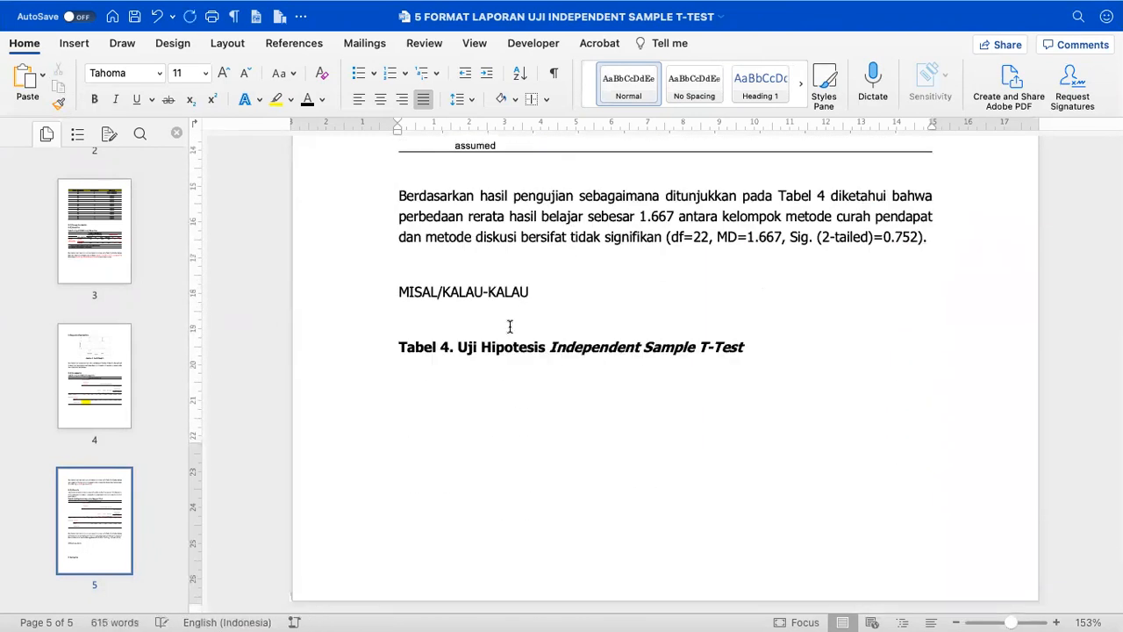
key(BackSpace)
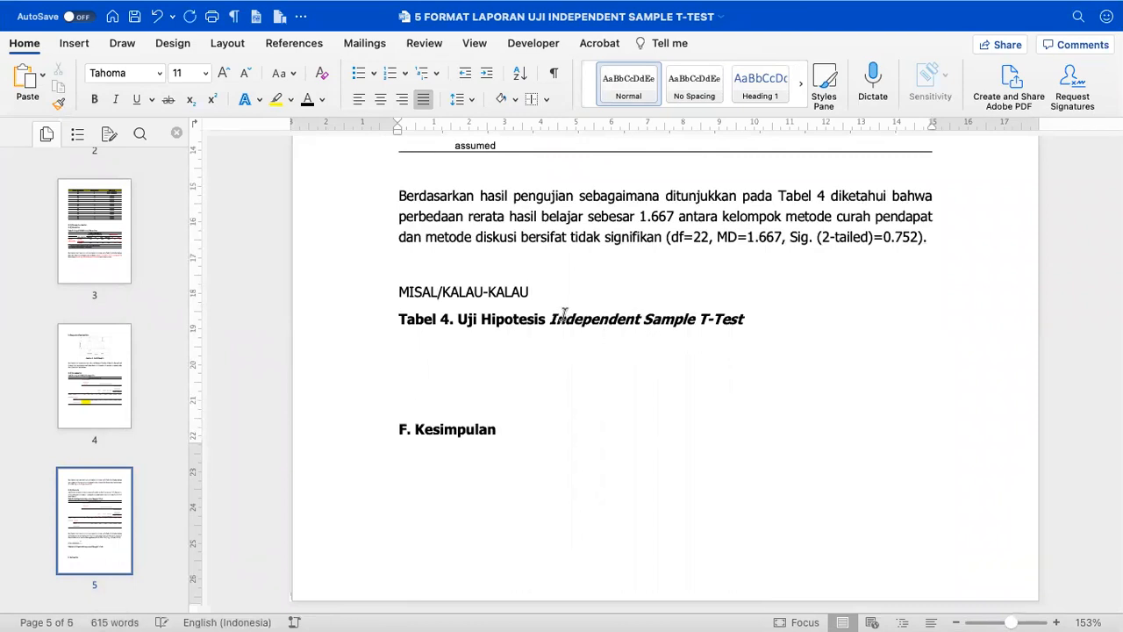
Replace "Independent Sample T-Test" in the copied caption with "Mann-Whitney U-Test" and start a new line below it.
drag(553, 319, 747, 313)
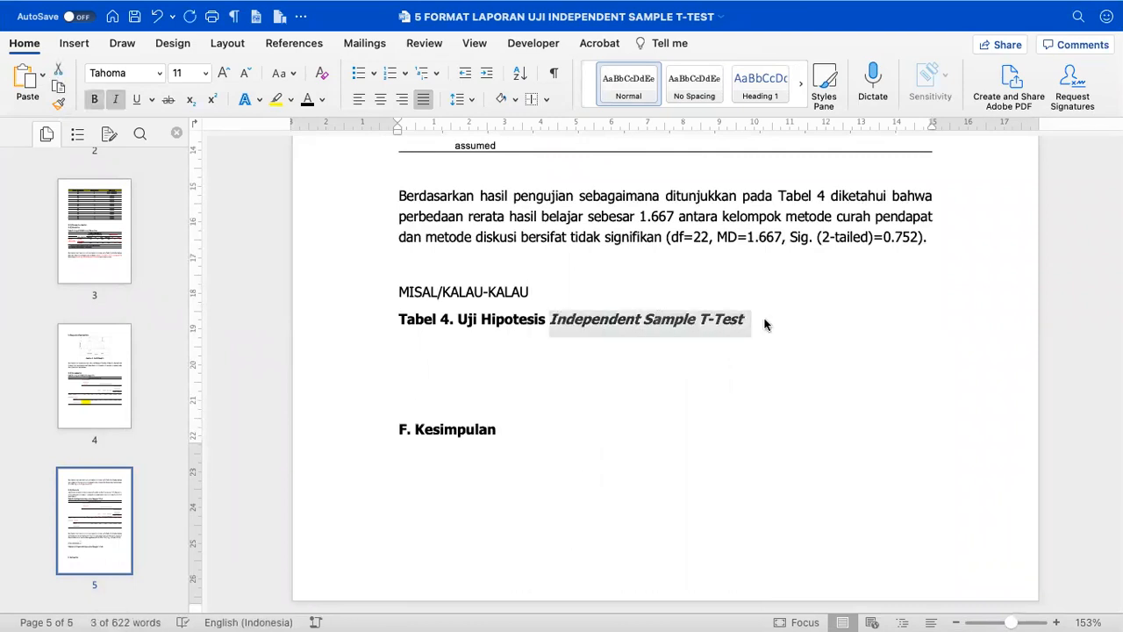
text(Mann-Wm)
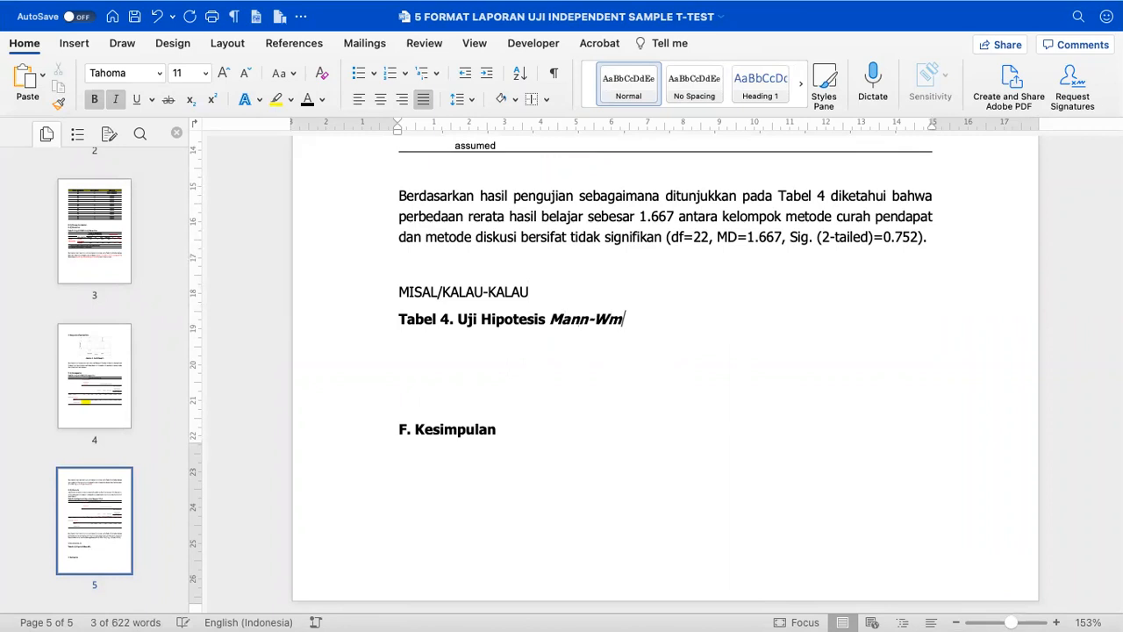
key(BackSpace)
text(hitney)
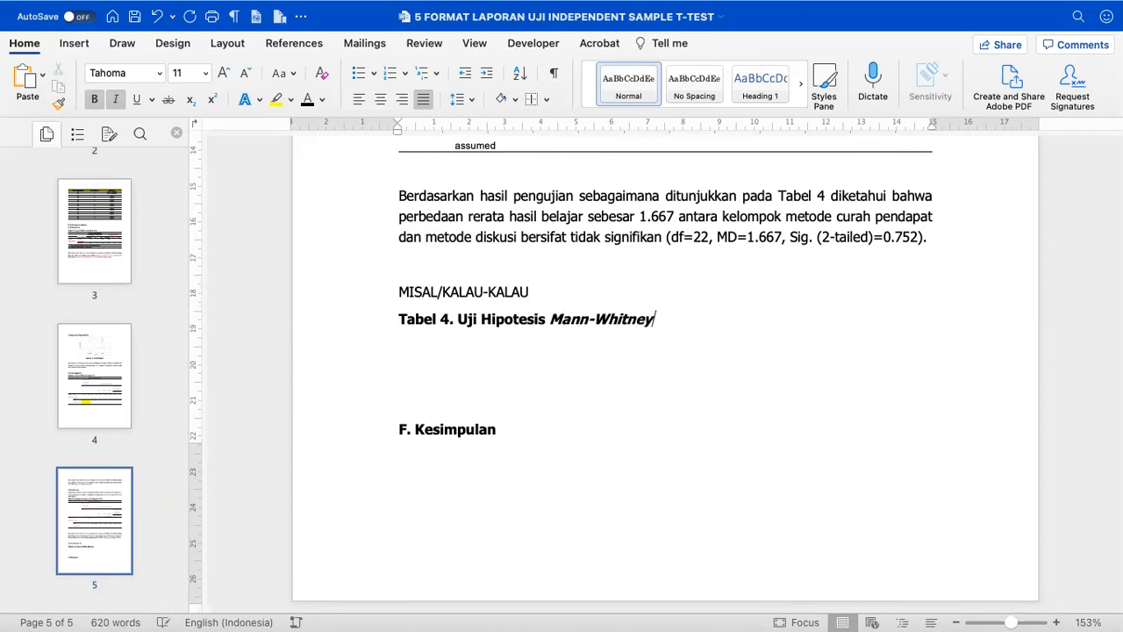
text( U-Test)
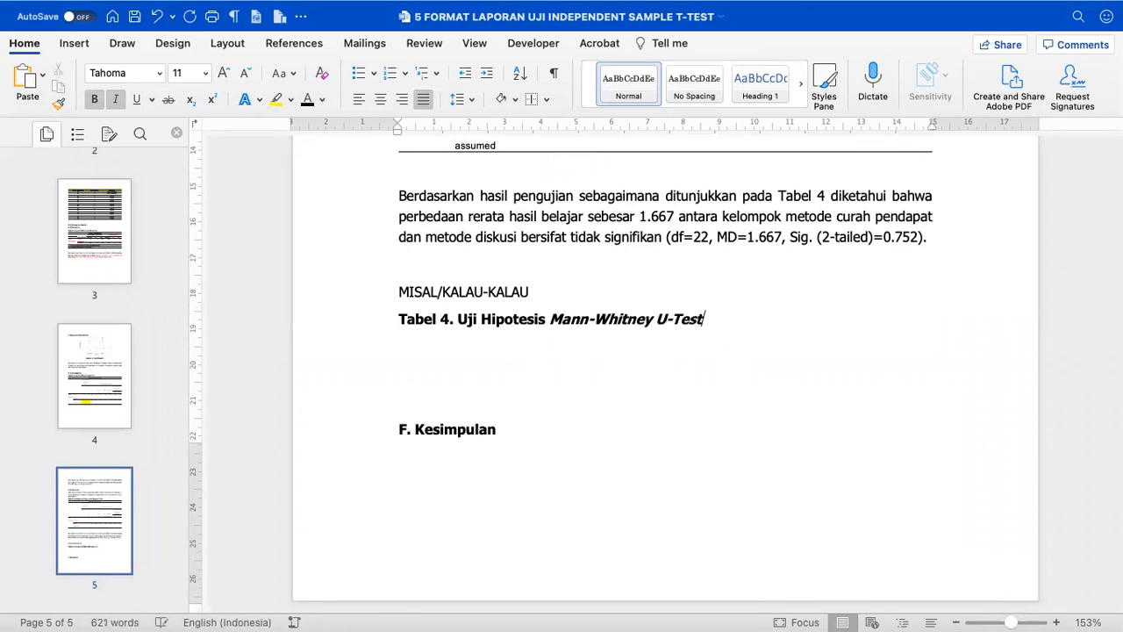
key(Return)
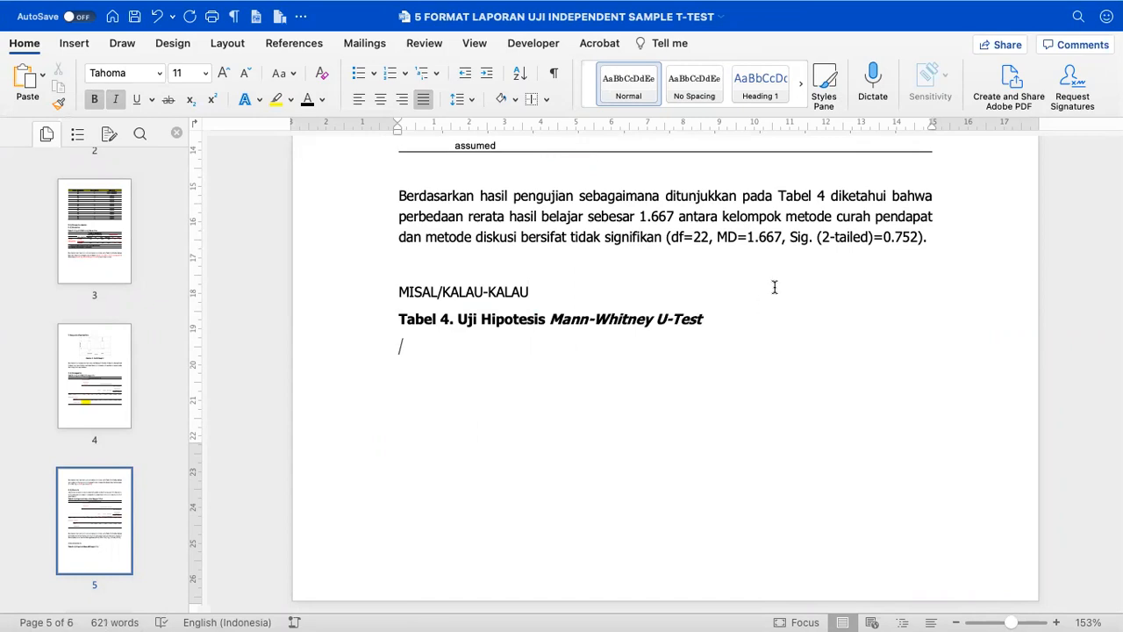
Append "– DATANYA TIDAK TERDISTRIBUSI NORMAL" to the MISAL/KALAU-KALAU line.
click(639, 283)
text(-- DATANYA TID)
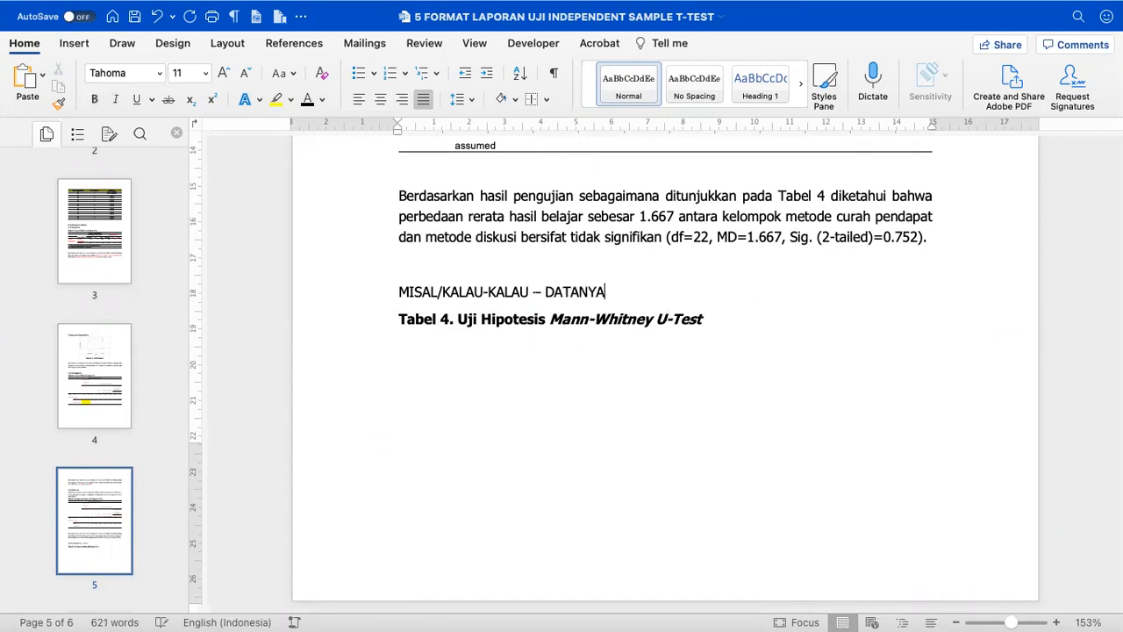
text(AK TERDI)
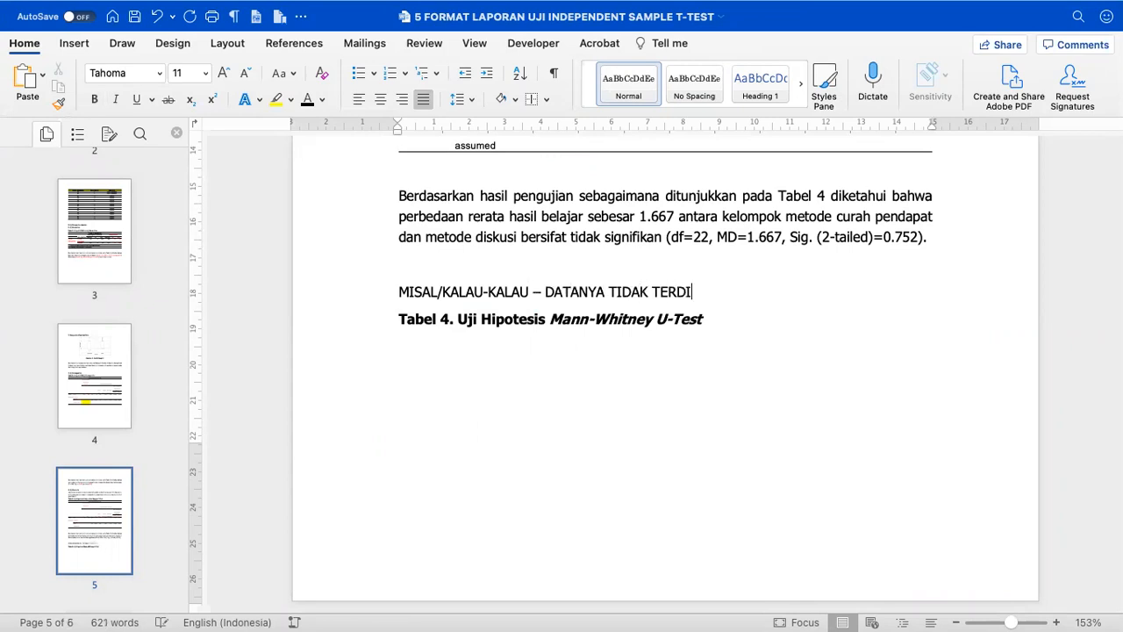
text(STRIBUSI)
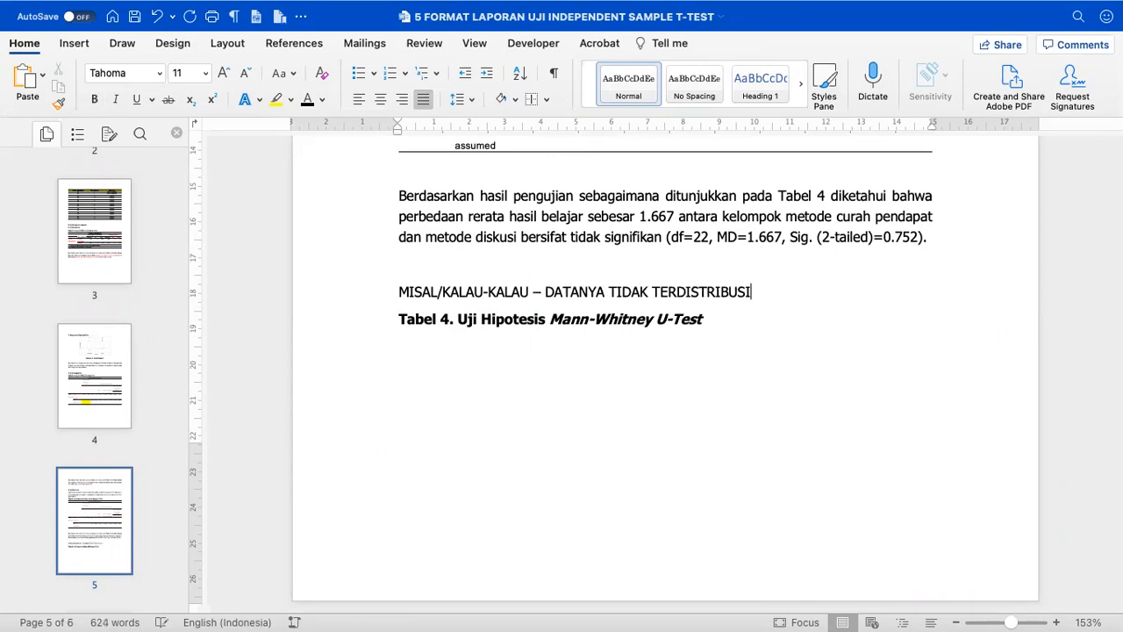
text( NORMAL)
Move the word TIDAK in front of NORMAL and colour the phrase "DATANYA TERDISTRIBUSI TIDAK NORMAL" red.
double_click(631, 291)
key(BackSpace)
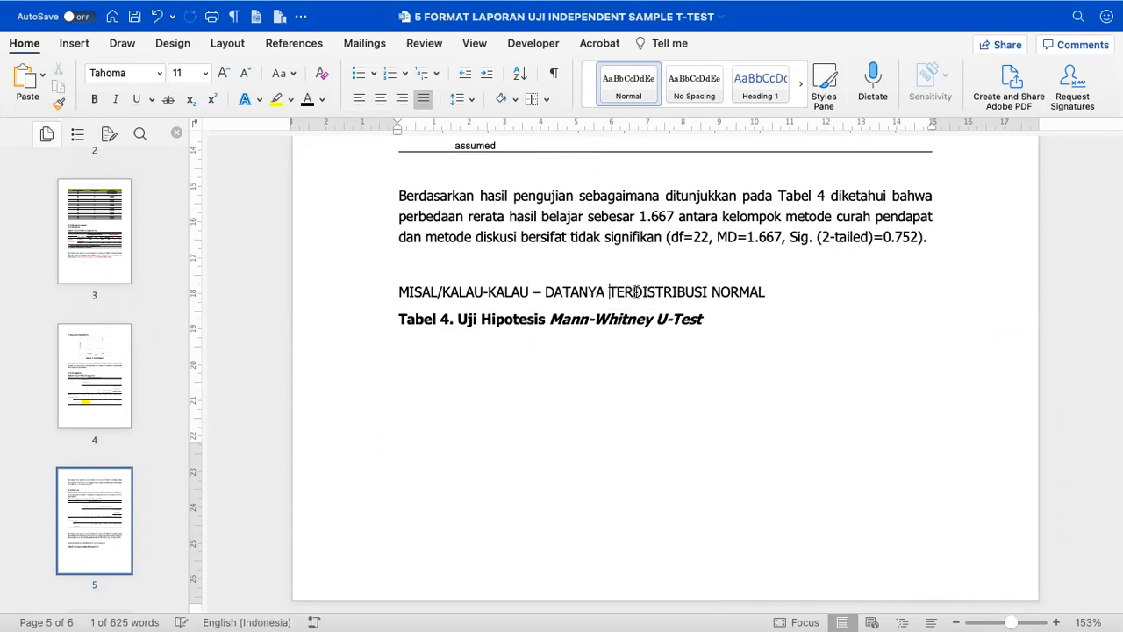
click(713, 292)
key(super+v)
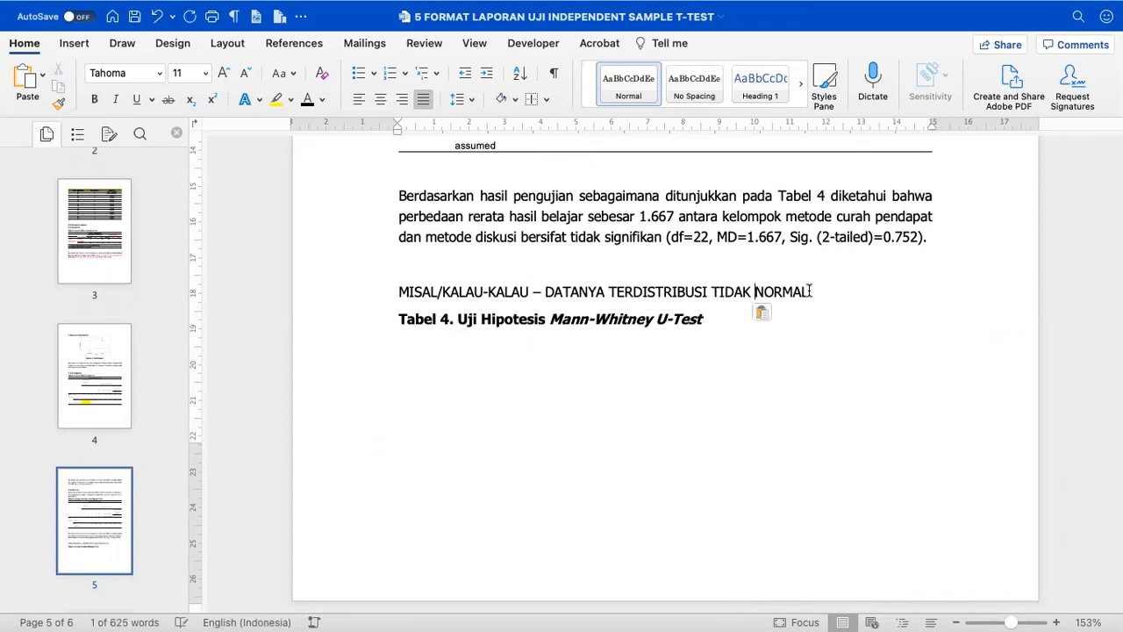
drag(815, 291, 596, 295)
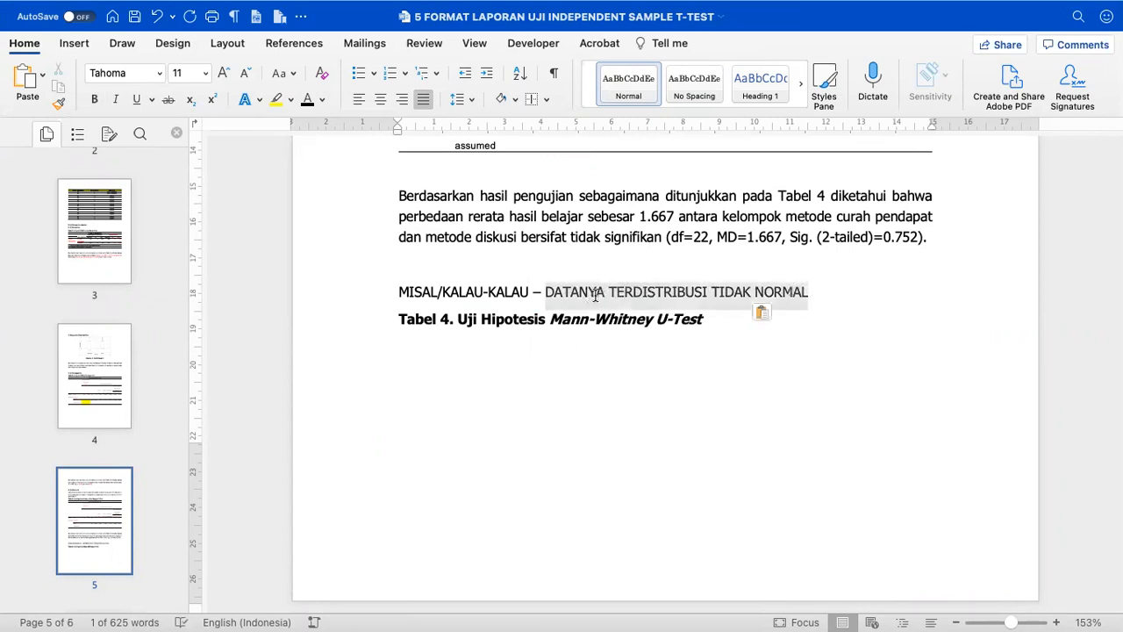
click(322, 99)
click(326, 285)
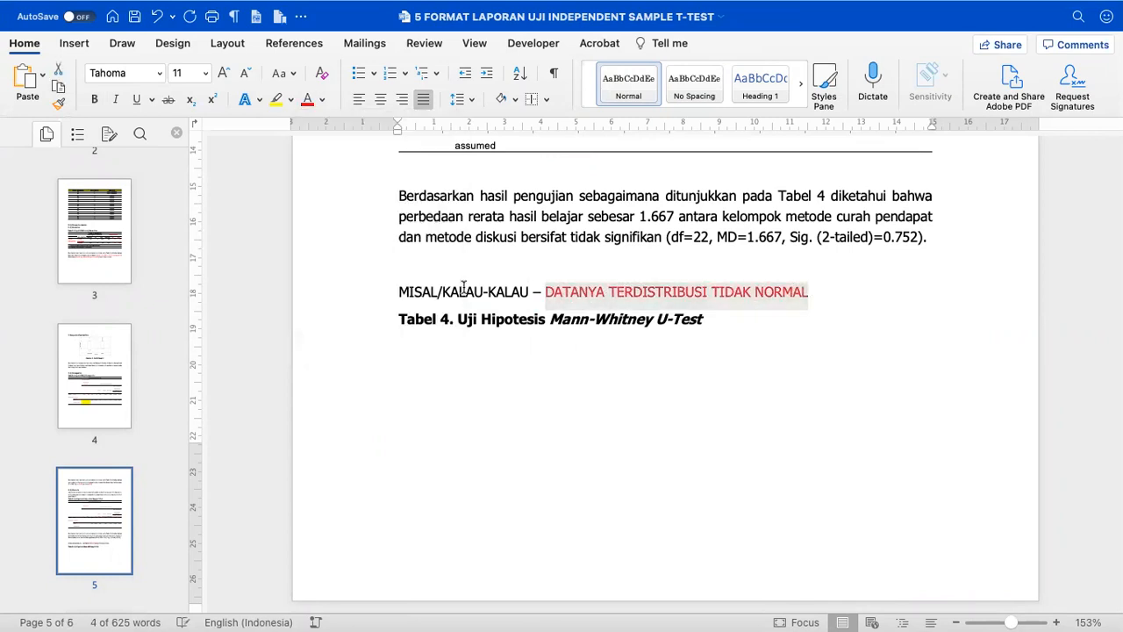
Examine the Table 2 normality test results and their interpretation, and return to the Mann-Whitney U-Test caption.
scroll(500, 283, up, 10)
scroll(500, 283, up, 15)
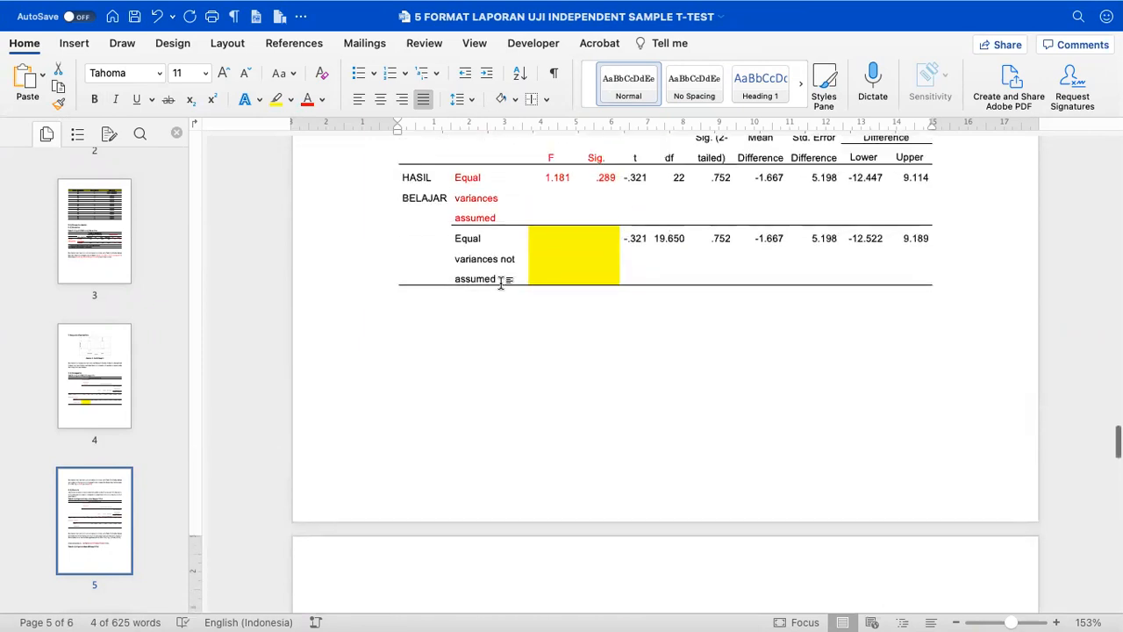
scroll(500, 284, up, 8)
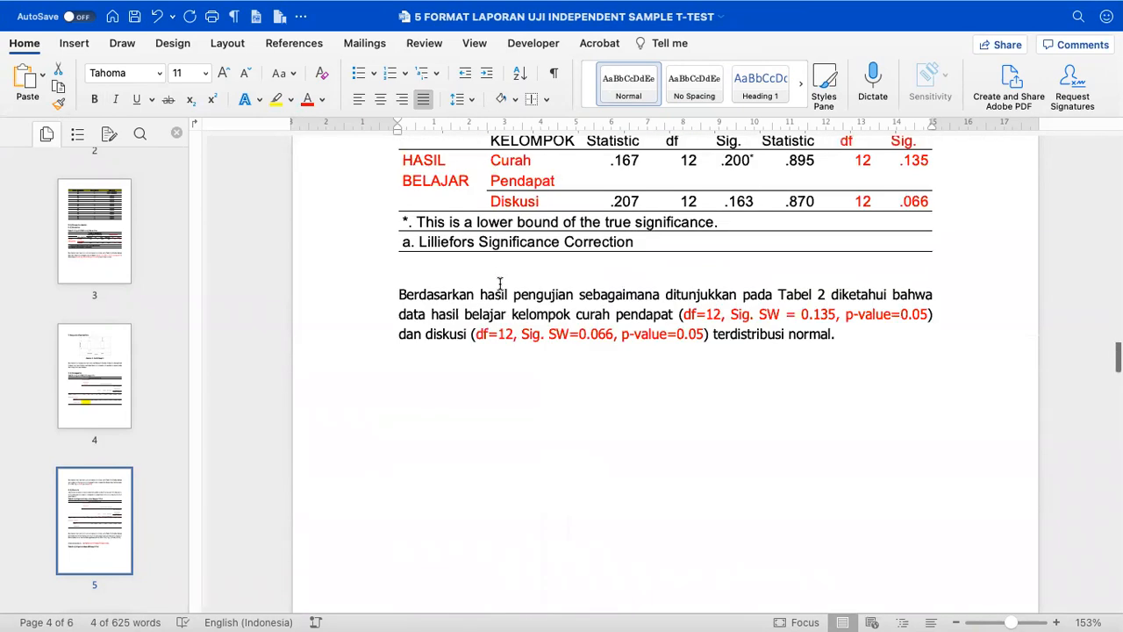
click(664, 222)
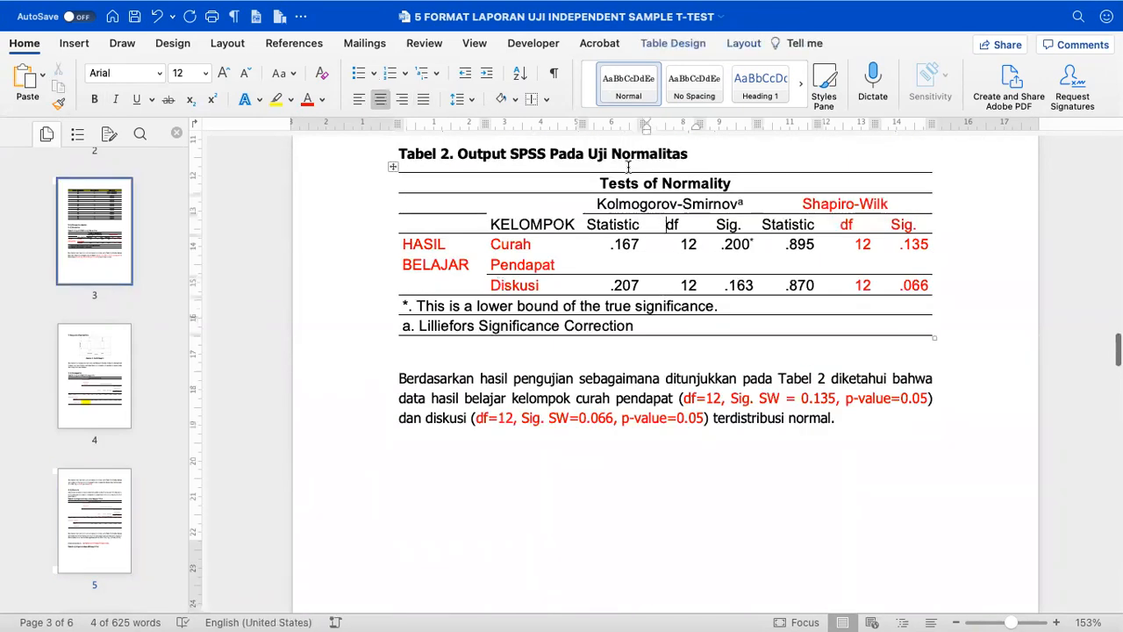
scroll(649, 329, down, 15)
scroll(650, 328, down, 10)
scroll(650, 329, up, 1)
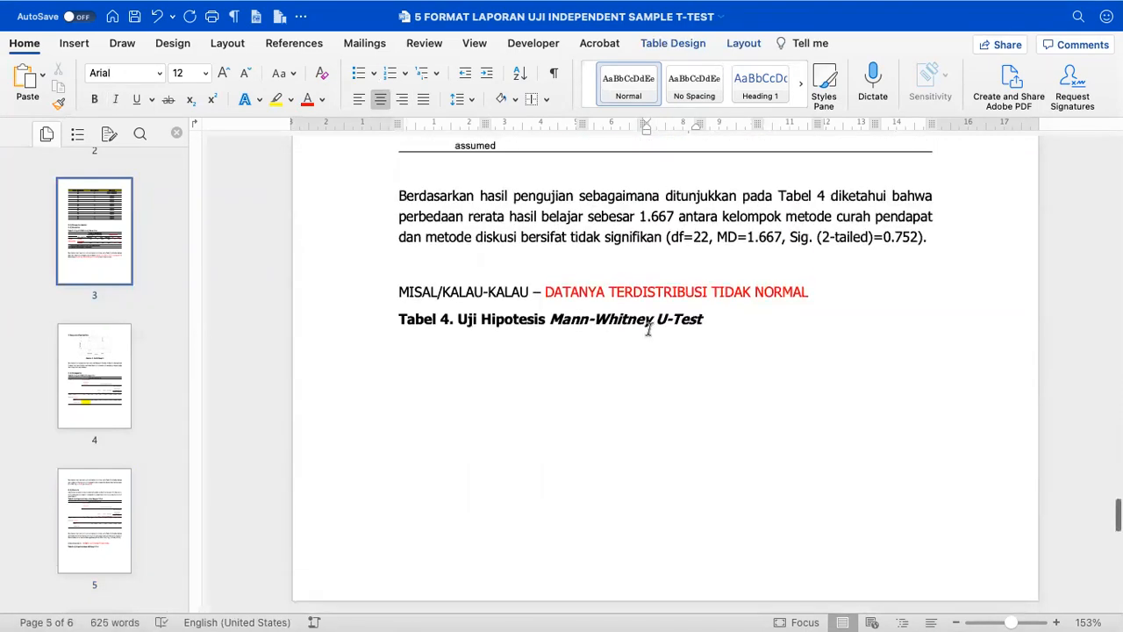
Switch to the SPSS output viewer, copy the Mann-Whitney Test Statistics table, and paste it below the Mann-Whitney caption in the Word report.
click(650, 323)
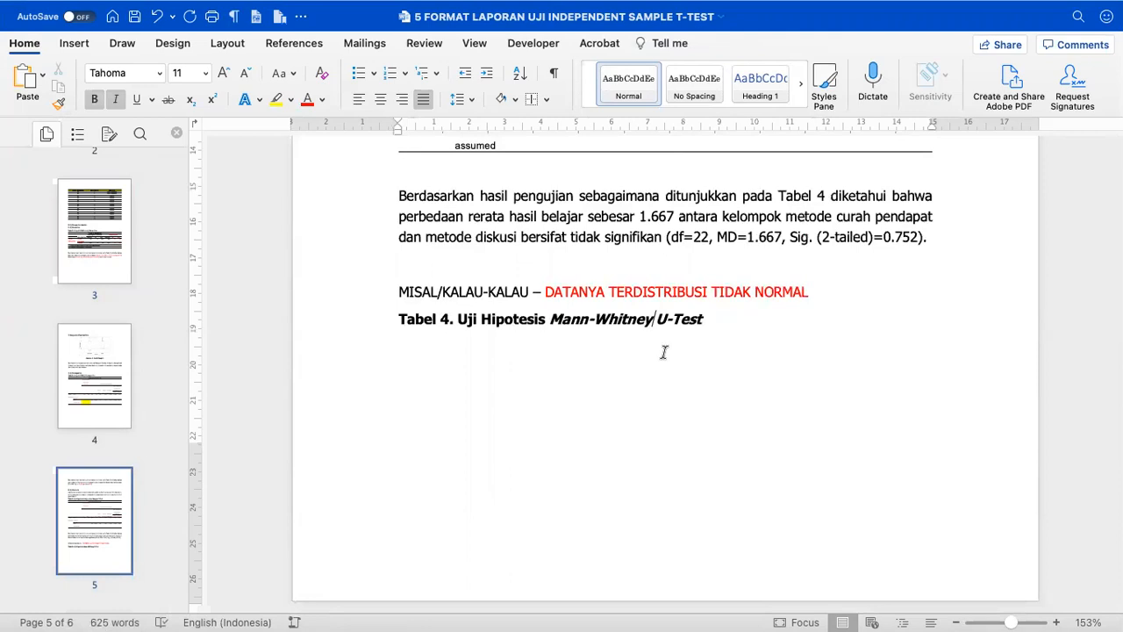
key(super+Tab)
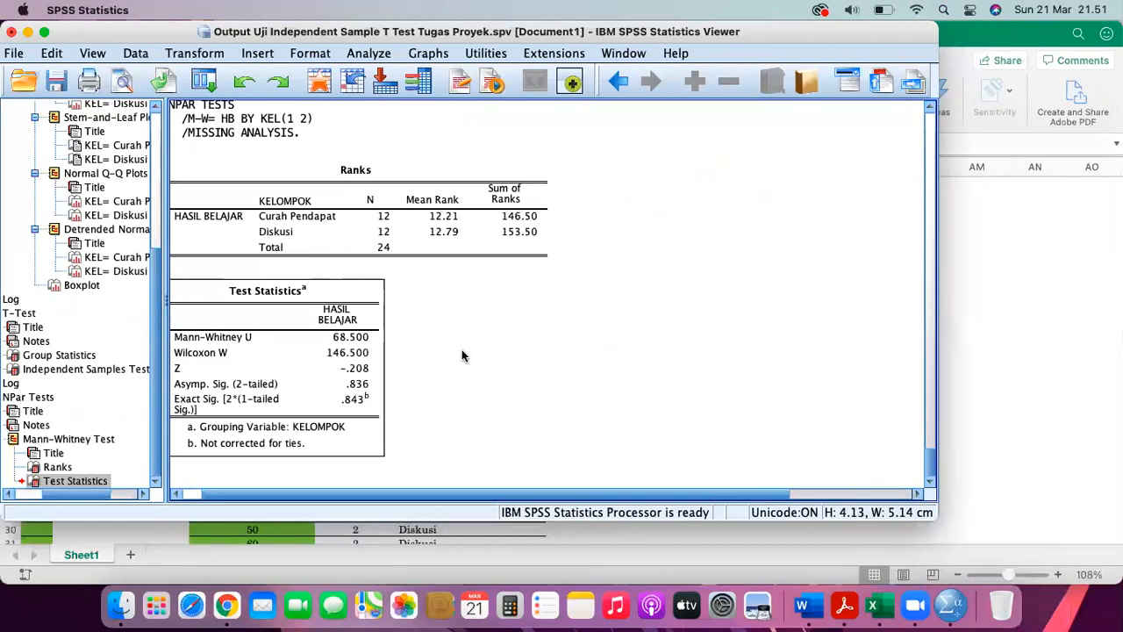
scroll(243, 310, right, 1)
right_click(243, 309)
click(253, 342)
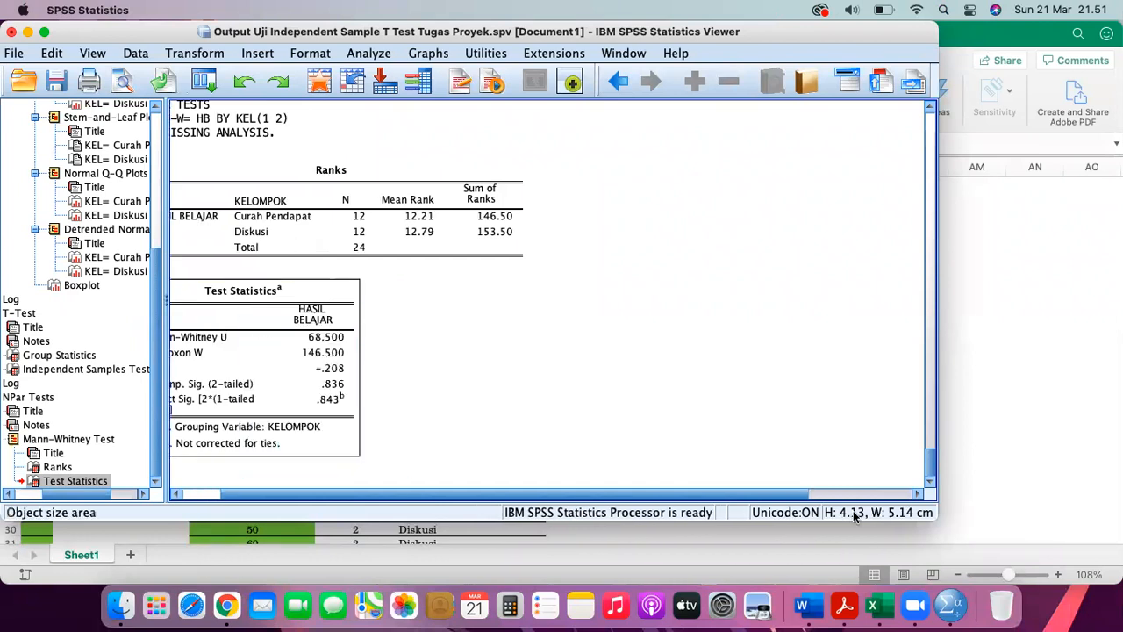
click(811, 602)
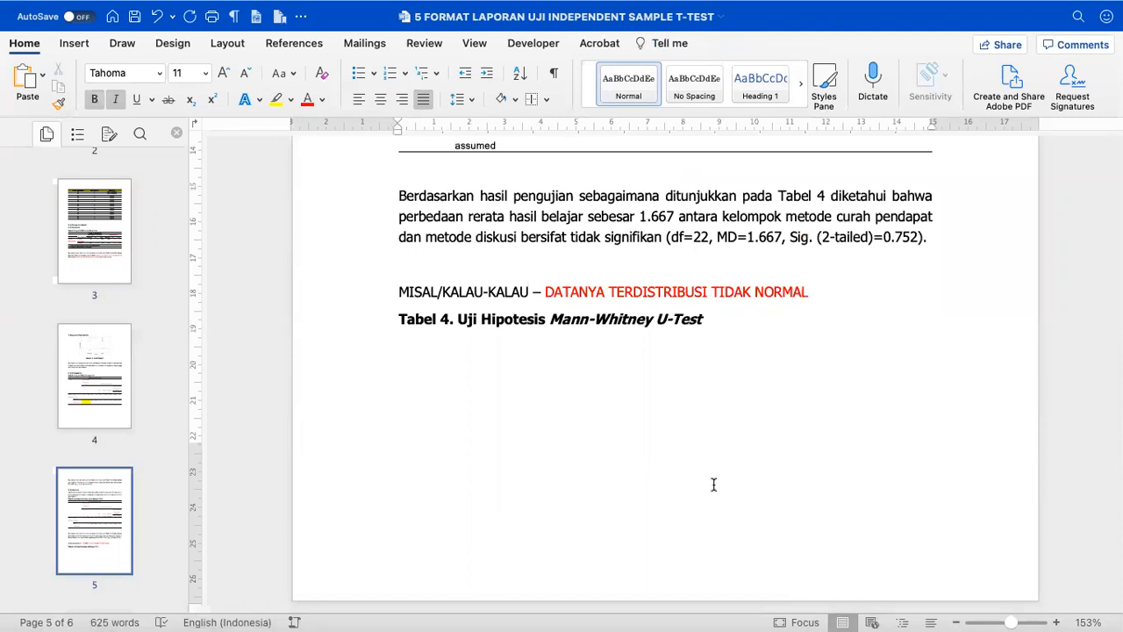
key(super+v)
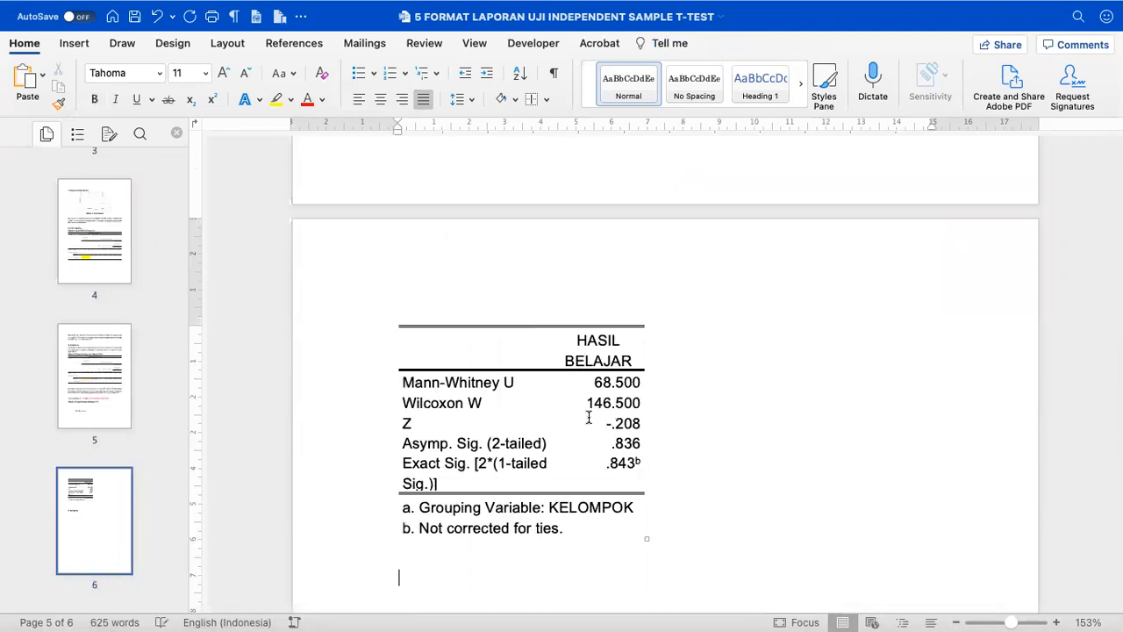
Select the whole pasted Test Statistics table and autofit it to the window width.
scroll(589, 418, up, 5)
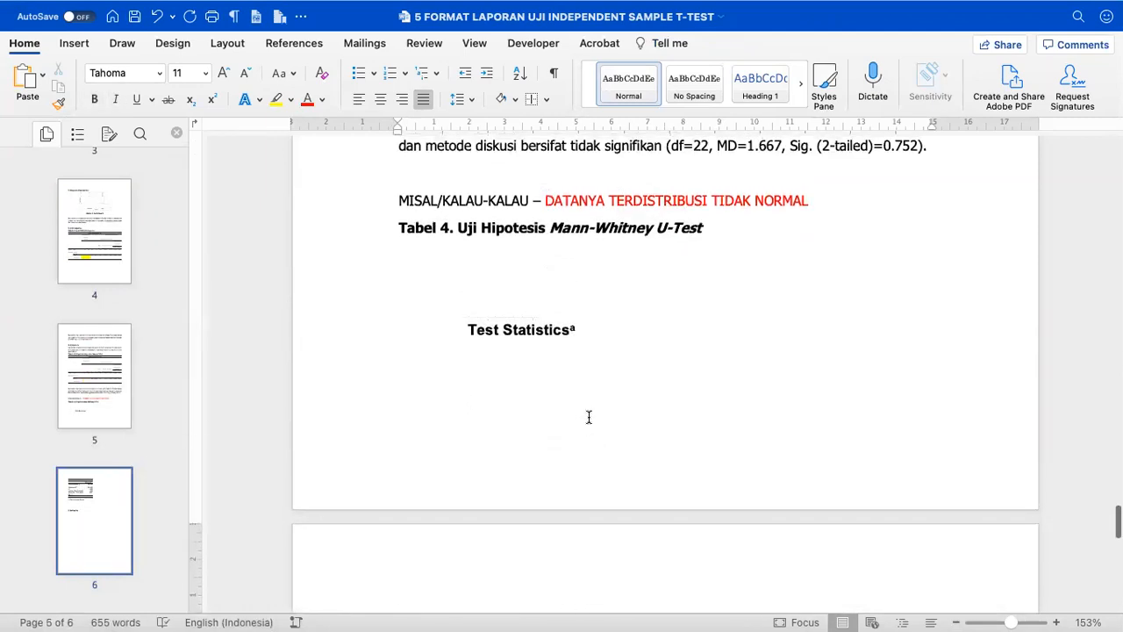
scroll(589, 417, down, 6)
scroll(588, 418, up, 5)
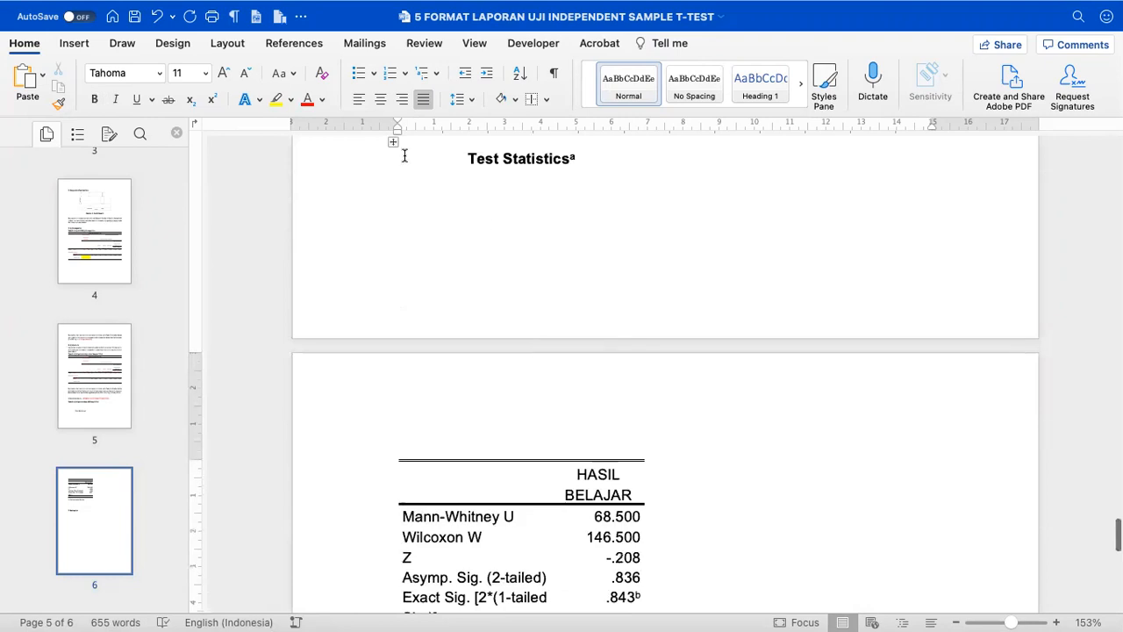
click(394, 140)
scroll(509, 246, up, 3)
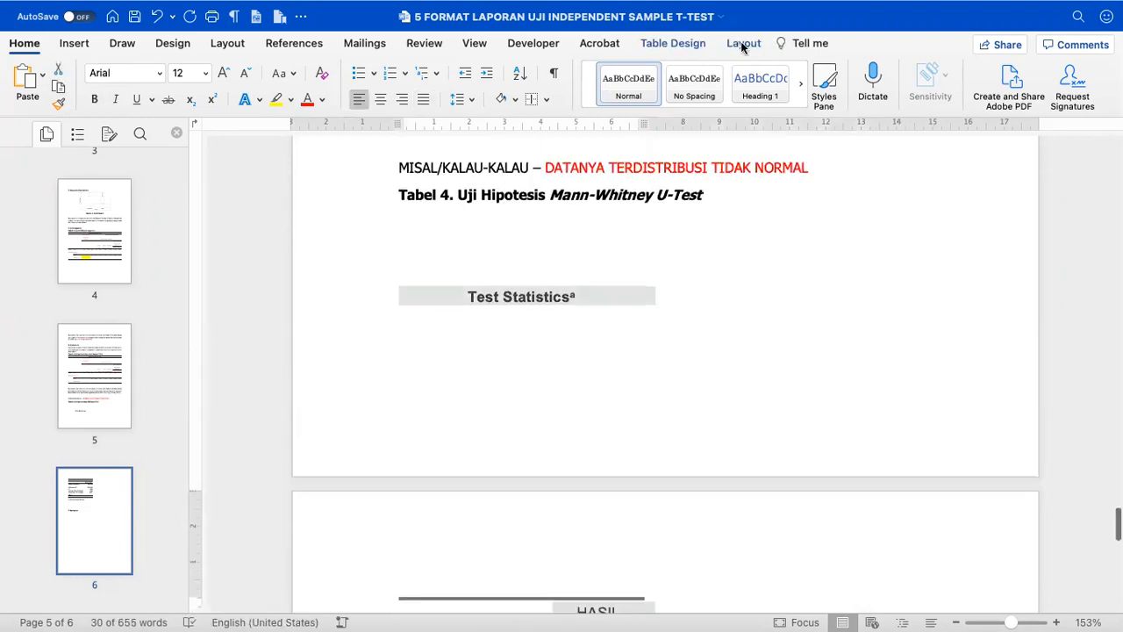
click(746, 45)
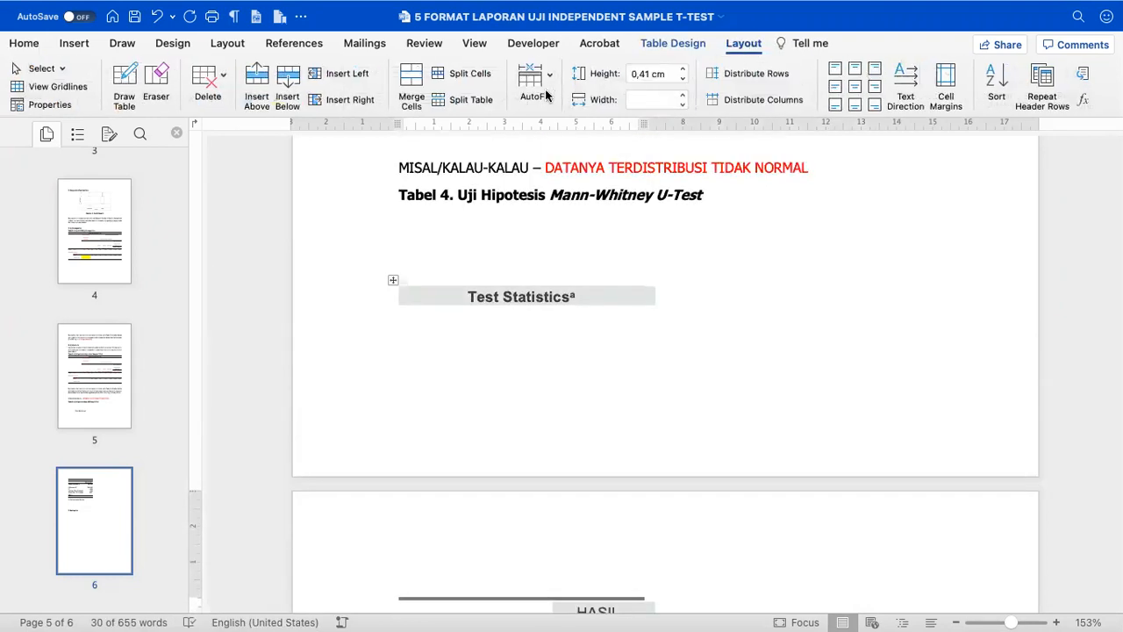
click(533, 88)
click(561, 102)
click(533, 83)
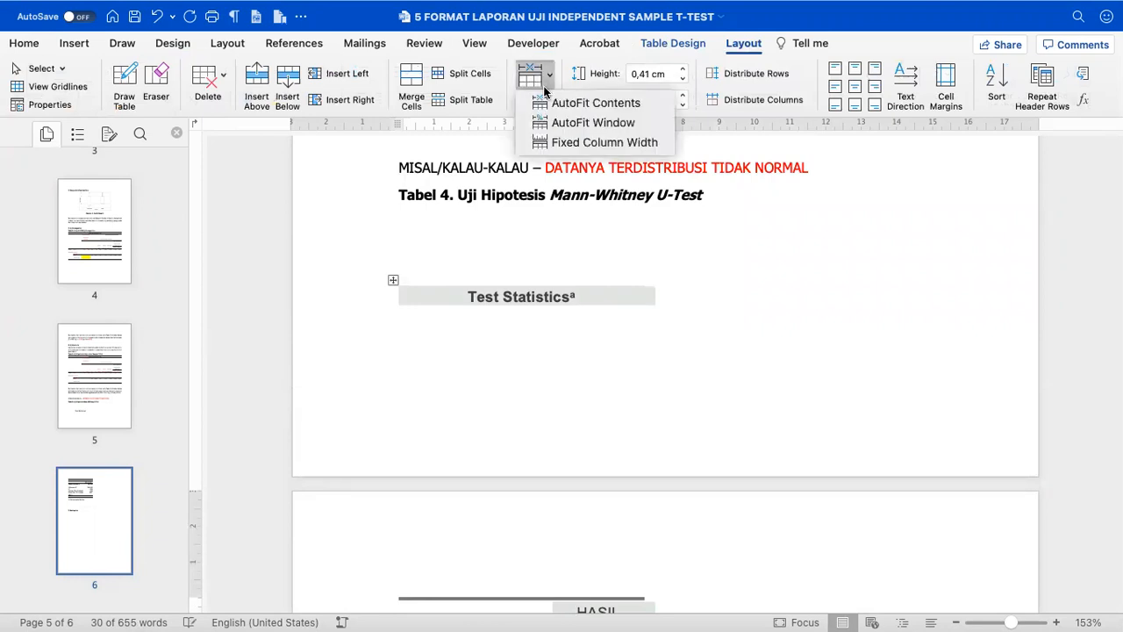
click(564, 123)
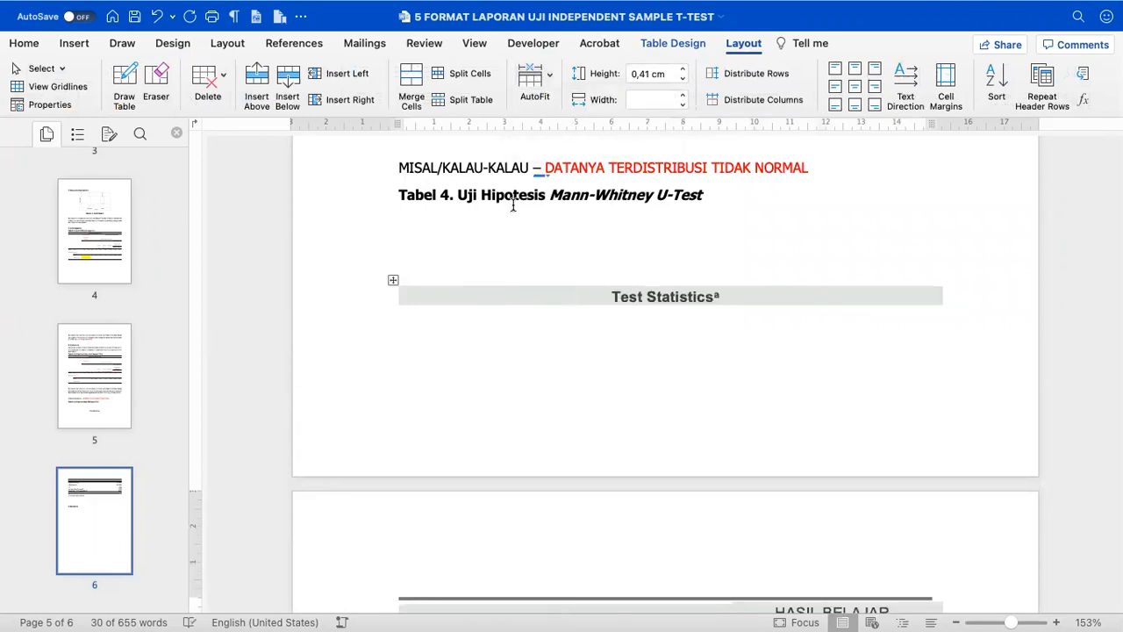
Remove the blank lines between the Mann-Whitney U-Test caption and the Test Statistics table.
click(486, 260)
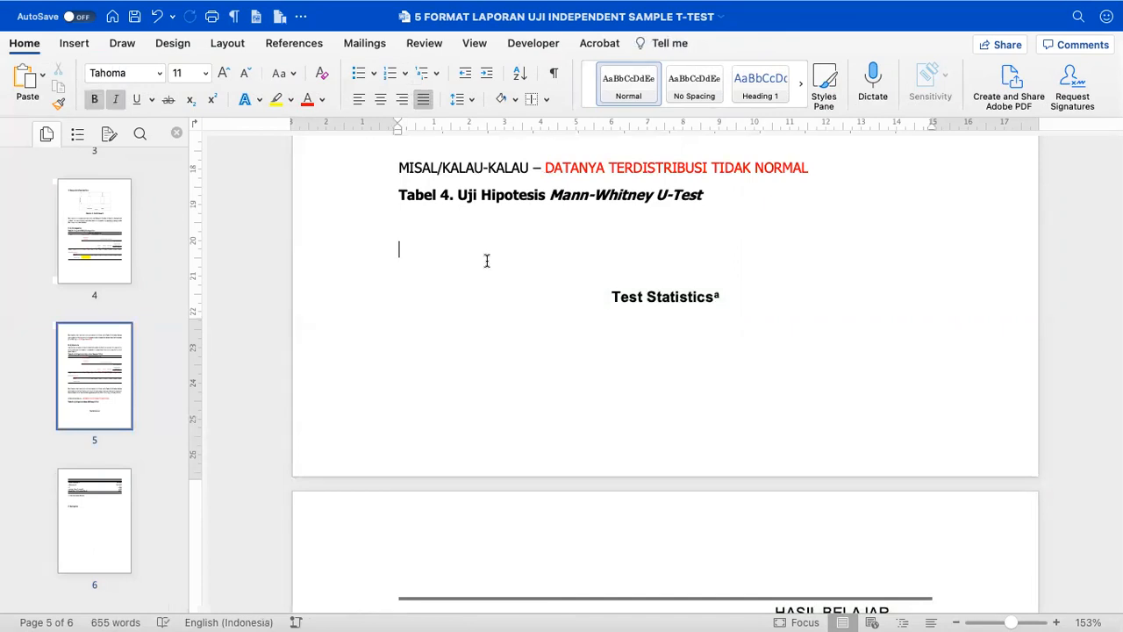
key(Delete)
key(BackSpace)
key(BackSpace)
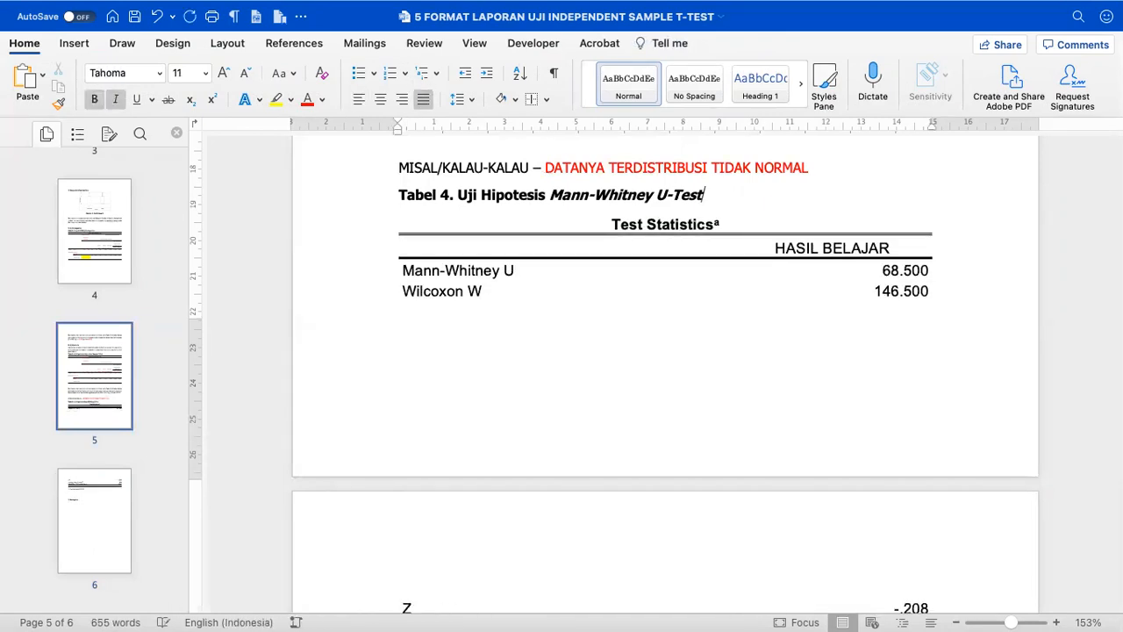
Clear all borders of the Mann-Whitney Test Statistics table and apply bottom, top and inside horizontal borders to the whole table.
click(393, 208)
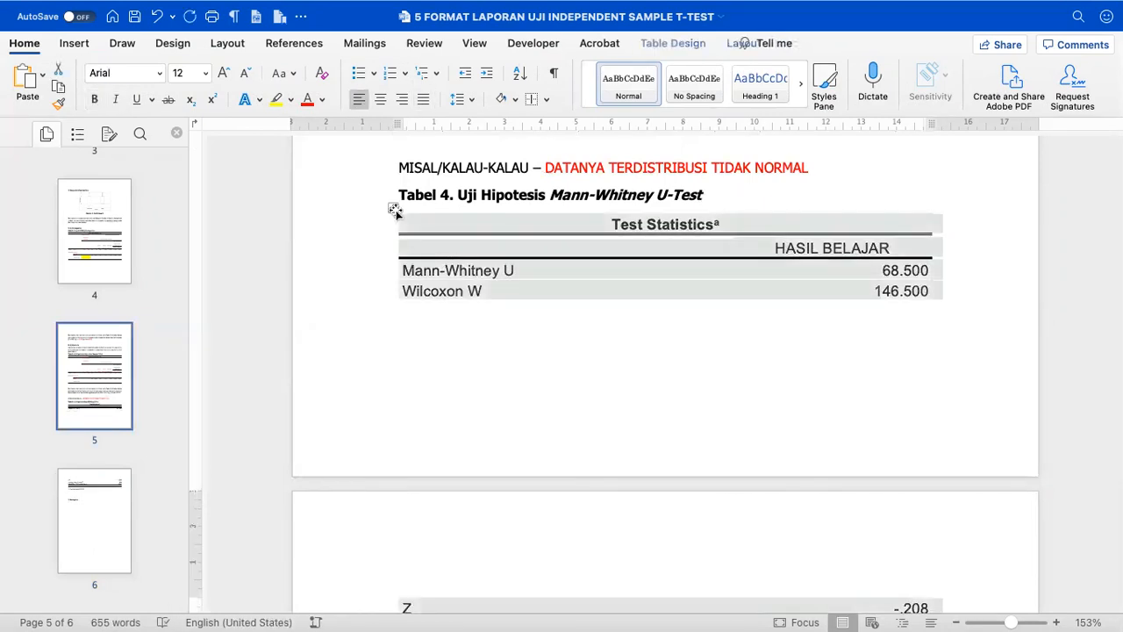
click(545, 103)
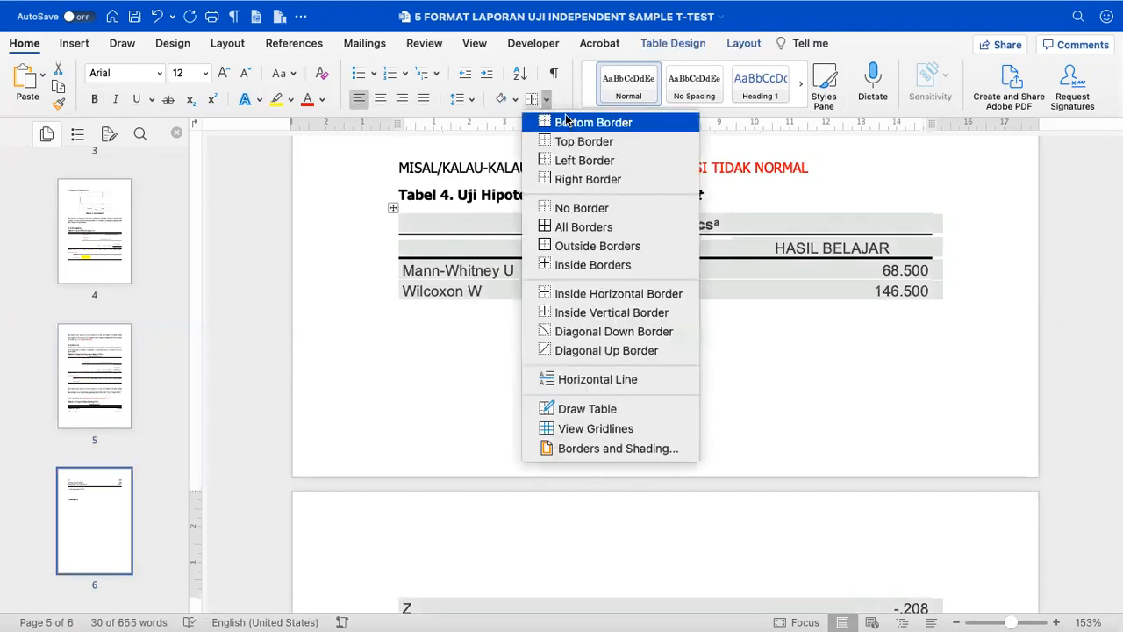
click(579, 208)
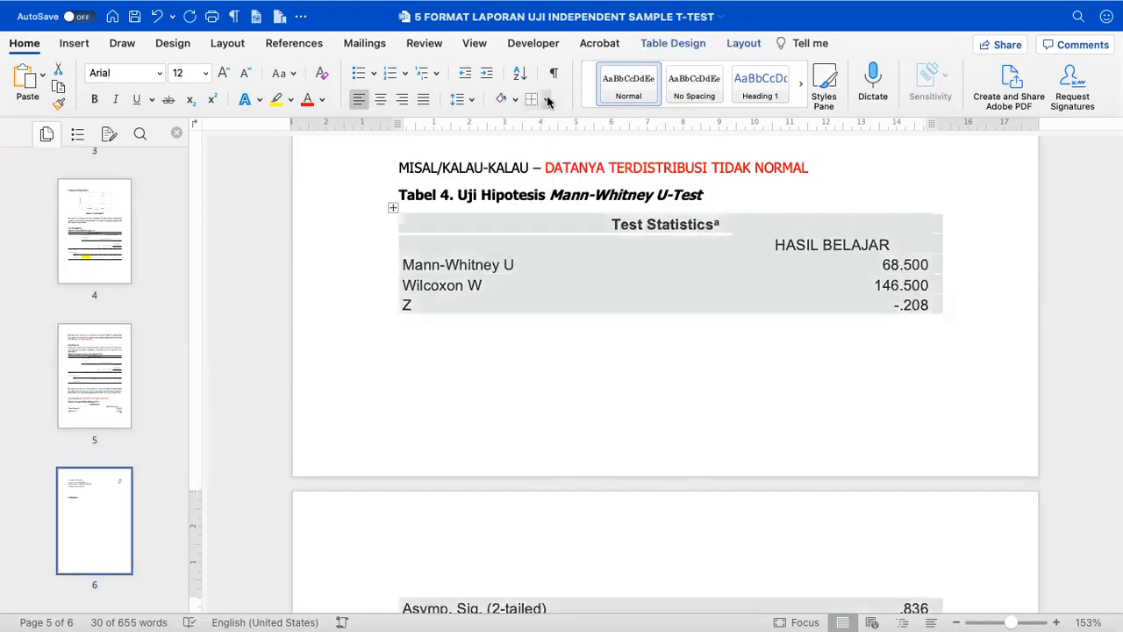
click(548, 101)
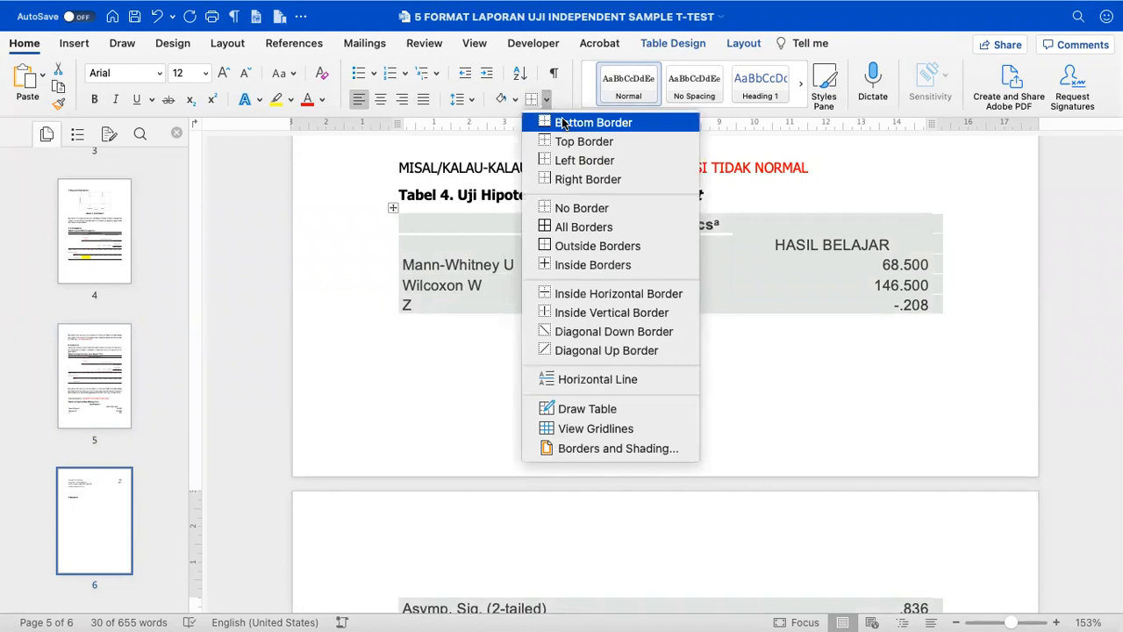
click(561, 122)
click(546, 100)
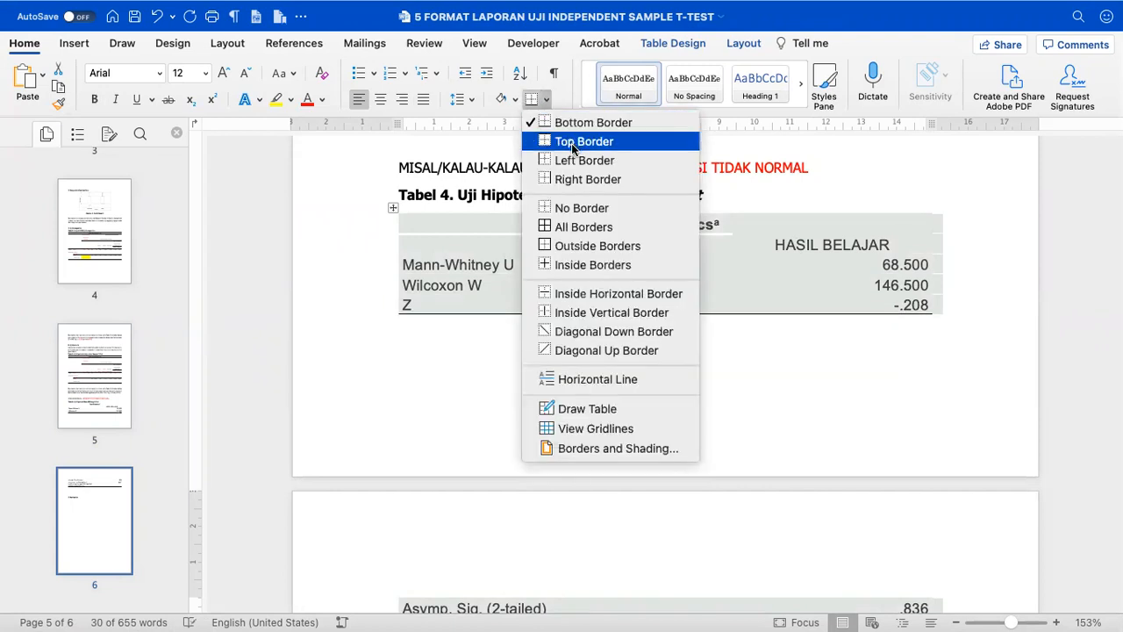
click(571, 141)
click(547, 102)
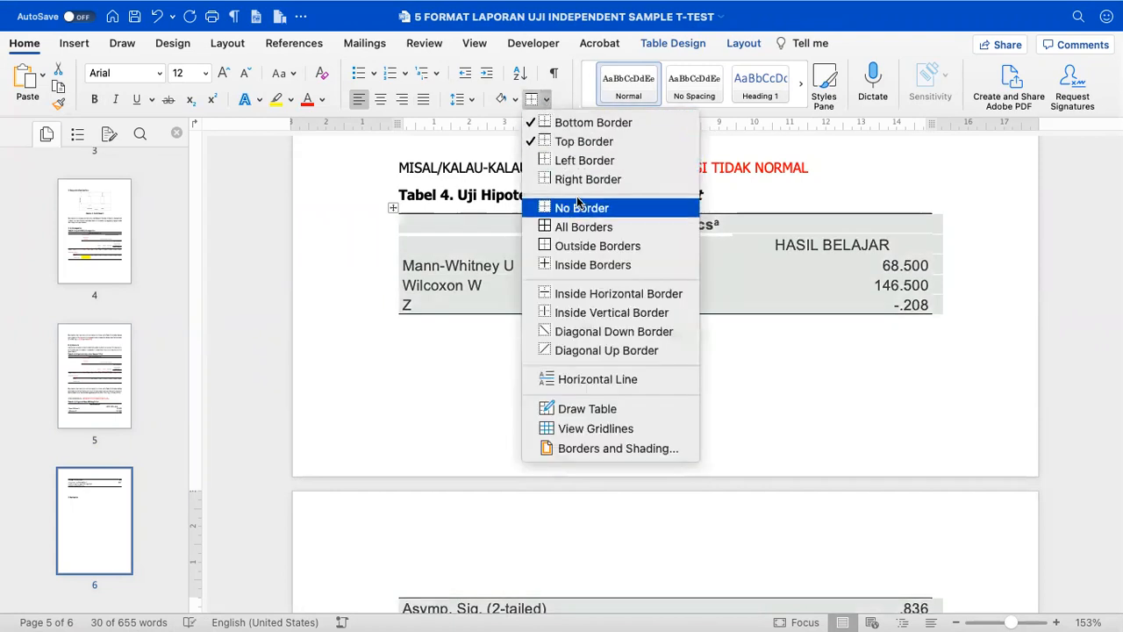
click(582, 296)
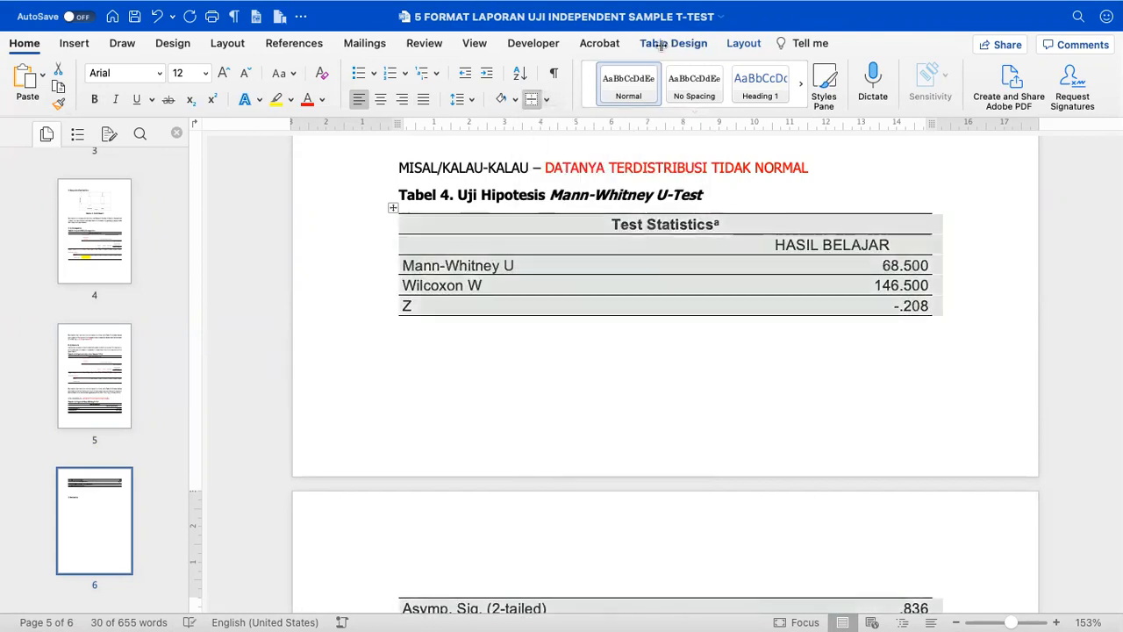
click(662, 46)
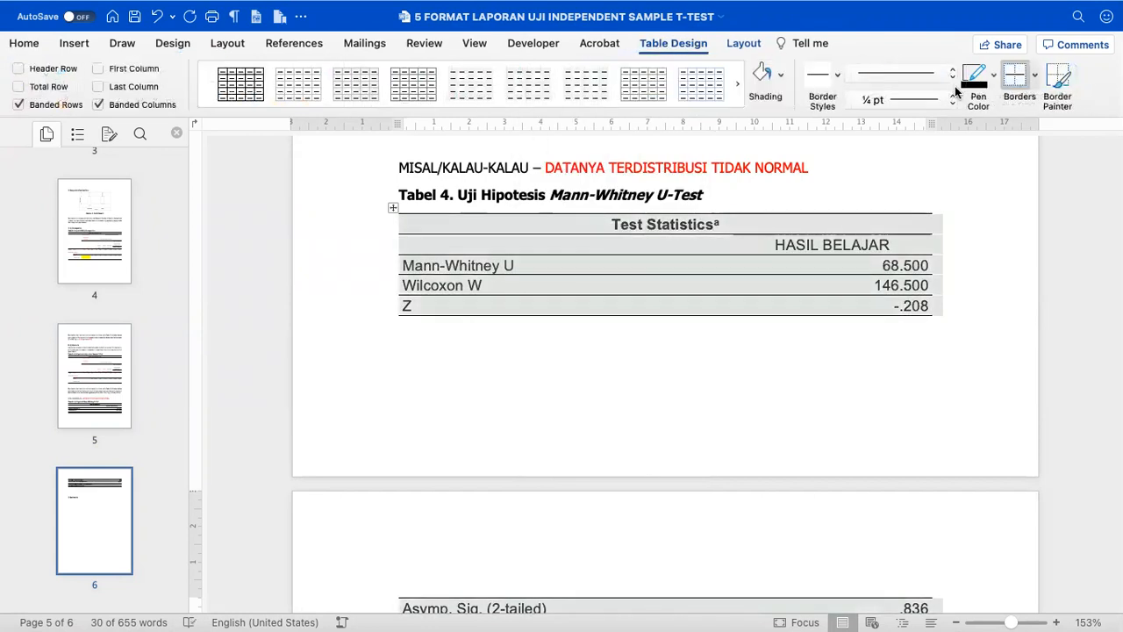
click(1036, 78)
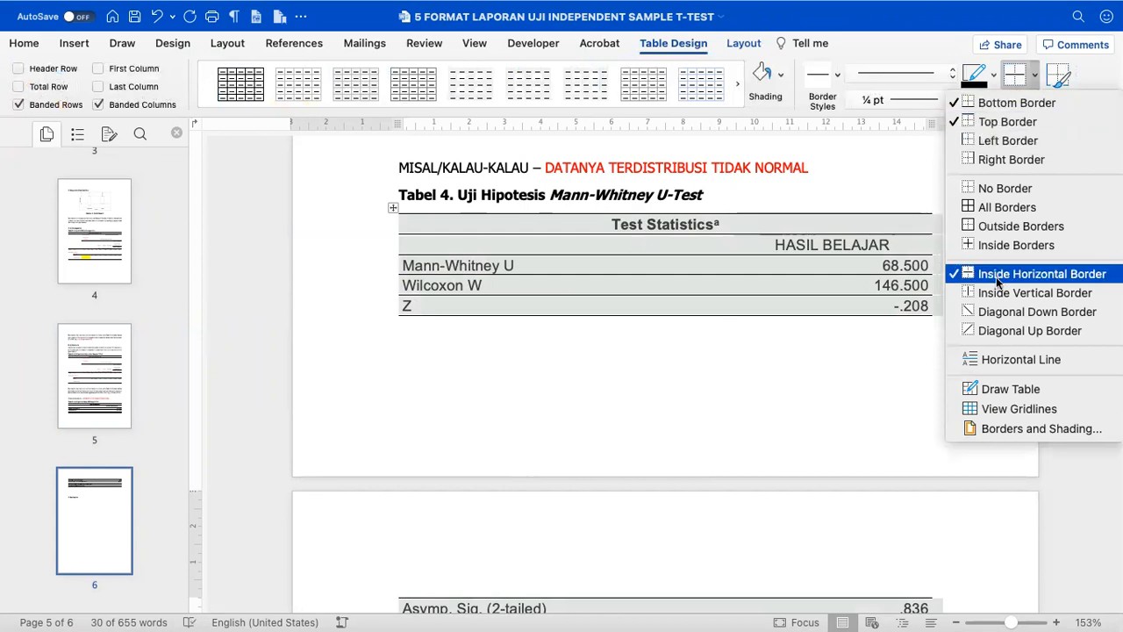
click(825, 340)
click(666, 359)
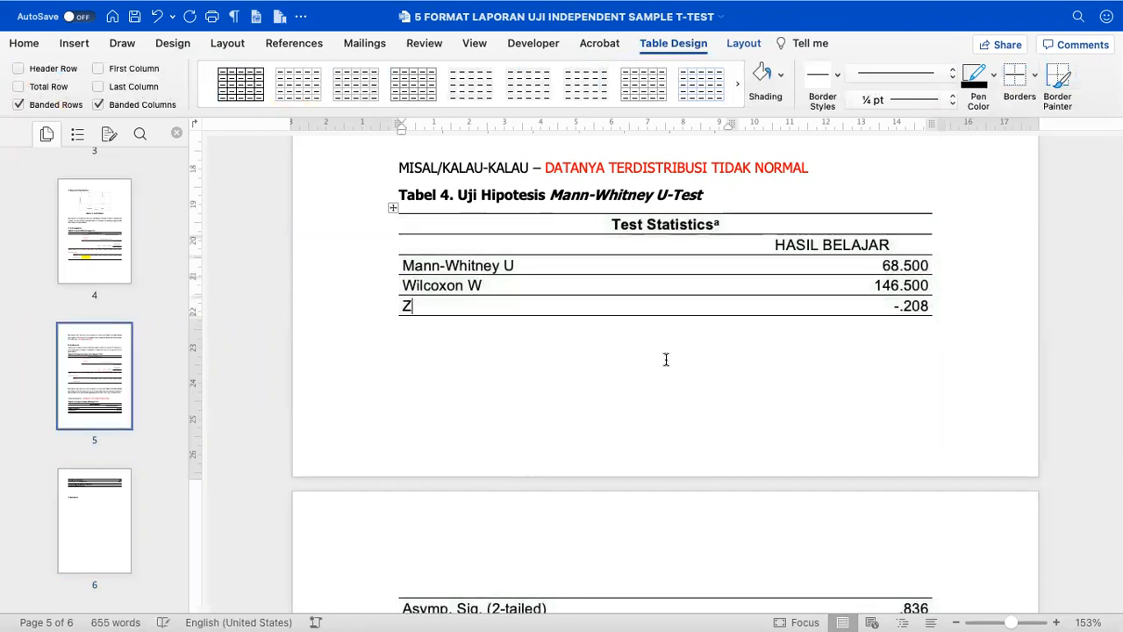
Insert blank lines above the "MISAL/KALAU-KALAU" line to push it and the Mann-Whitney table together onto page 6.
scroll(666, 360, down, 1)
scroll(666, 360, down, 1)
scroll(666, 360, up, 4)
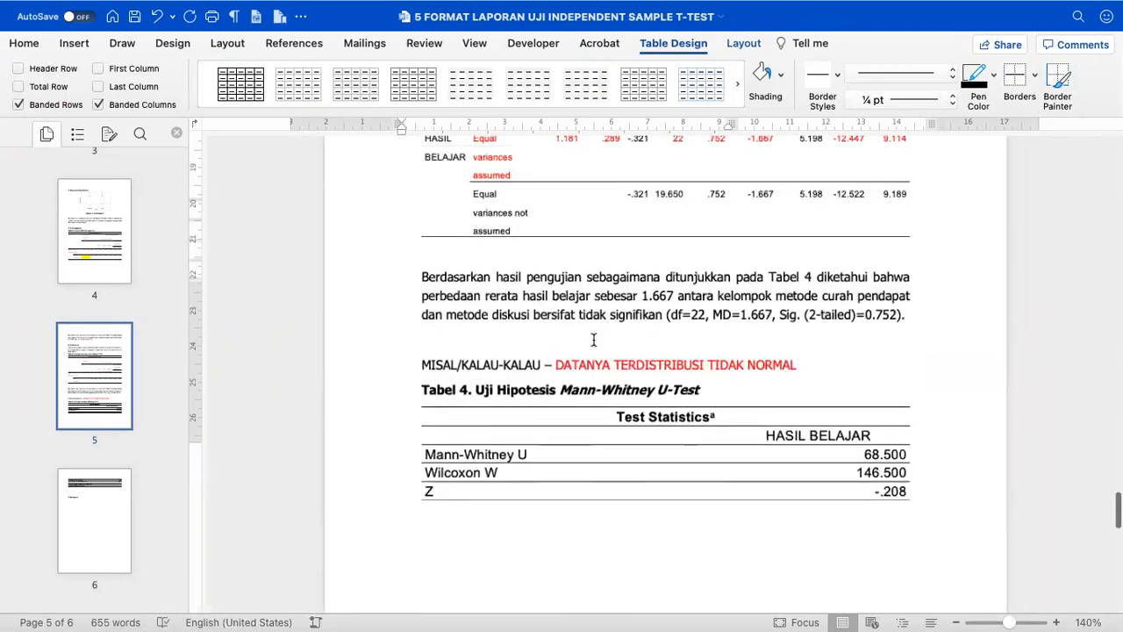
click(584, 343)
key(Return)
key(Return)
key(Return)
key(Return)
key(Return)
key(Return)
key(Return)
key(Return)
key(Return)
key(Return)
key(Return)
key(Return)
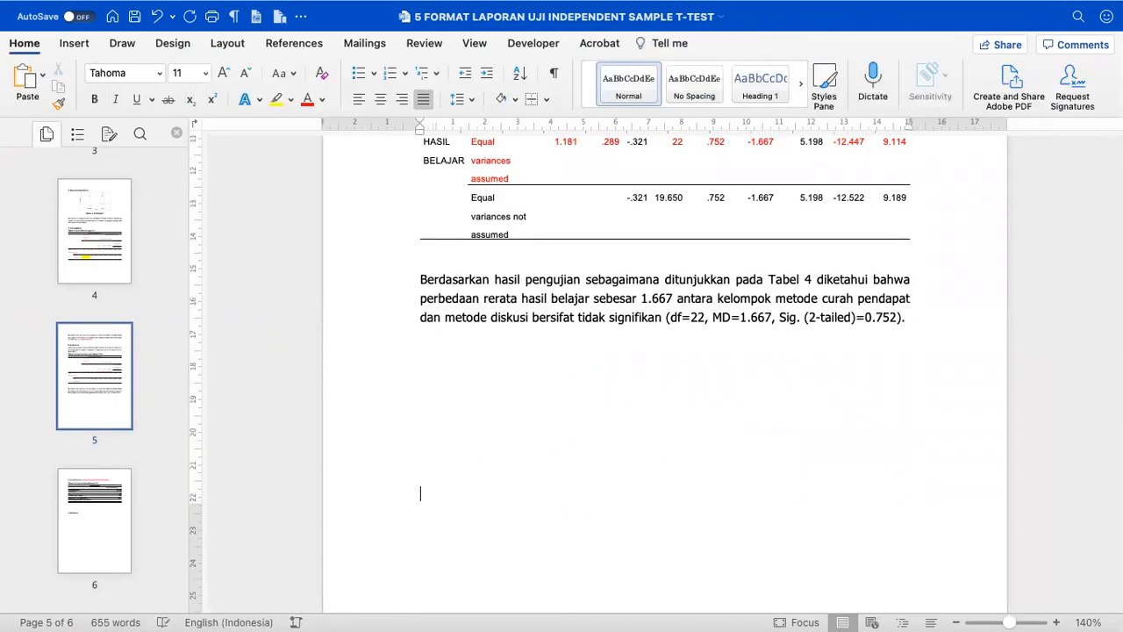
scroll(665, 369, down, 2)
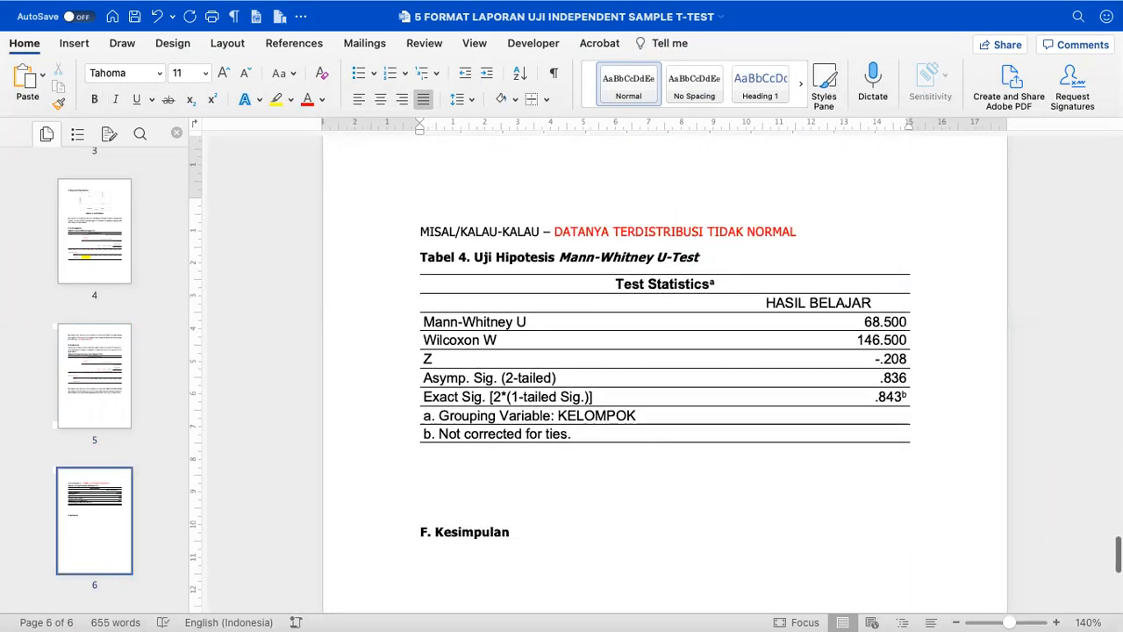
Copy the "E. Uji Hipotesis" heading with its introductory paragraph and paste them below the "MISAL/KALAU-KALAU" line.
scroll(666, 369, up, 5)
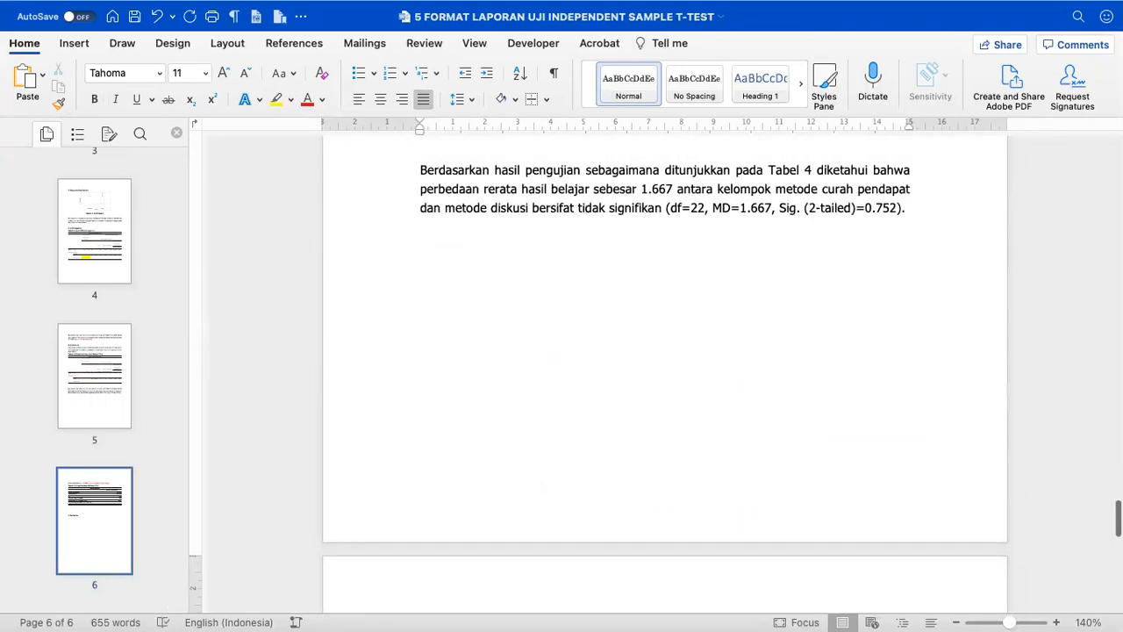
scroll(666, 369, up, 6)
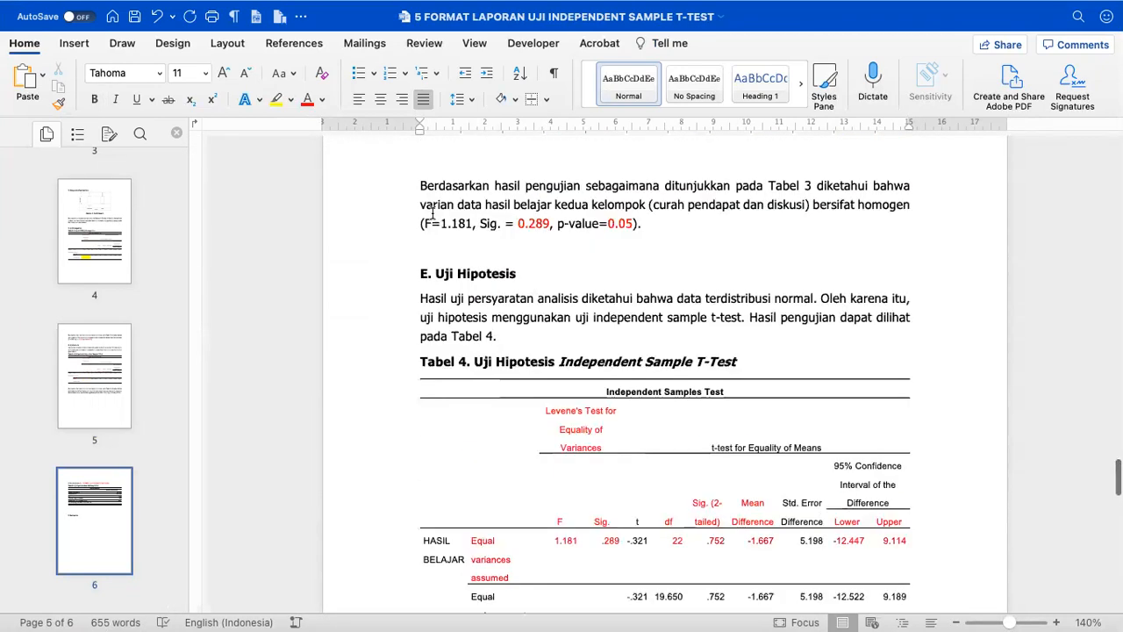
drag(420, 298, 502, 336)
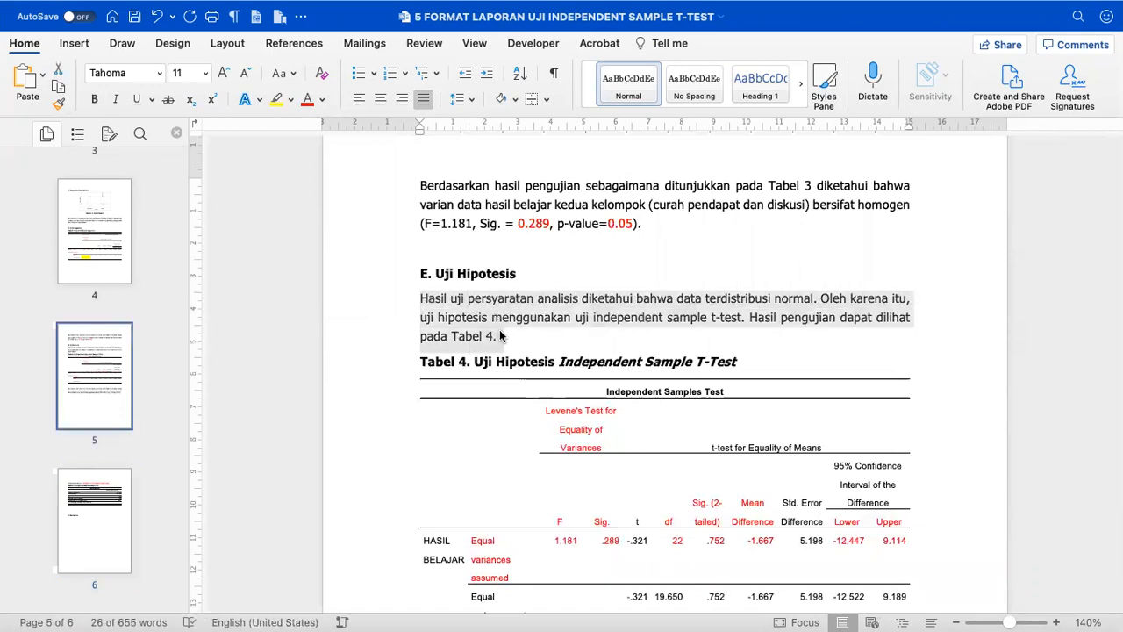
click(402, 278)
shift+click(516, 335)
key(super+c)
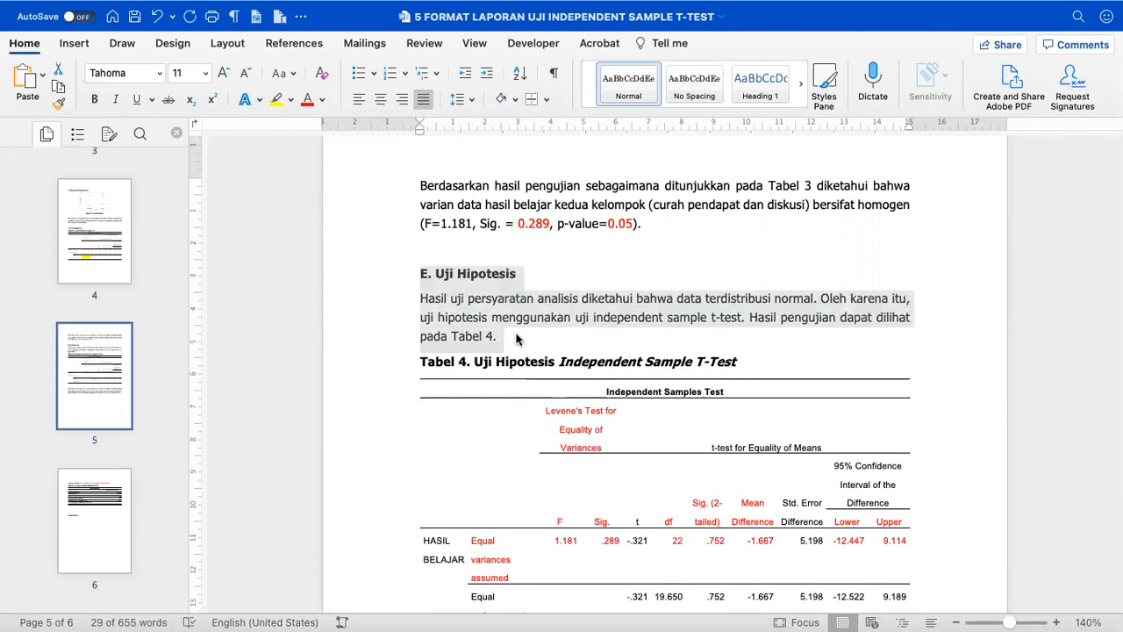
scroll(516, 338, down, 15)
click(459, 219)
click(804, 261)
key(Return)
key(super+v)
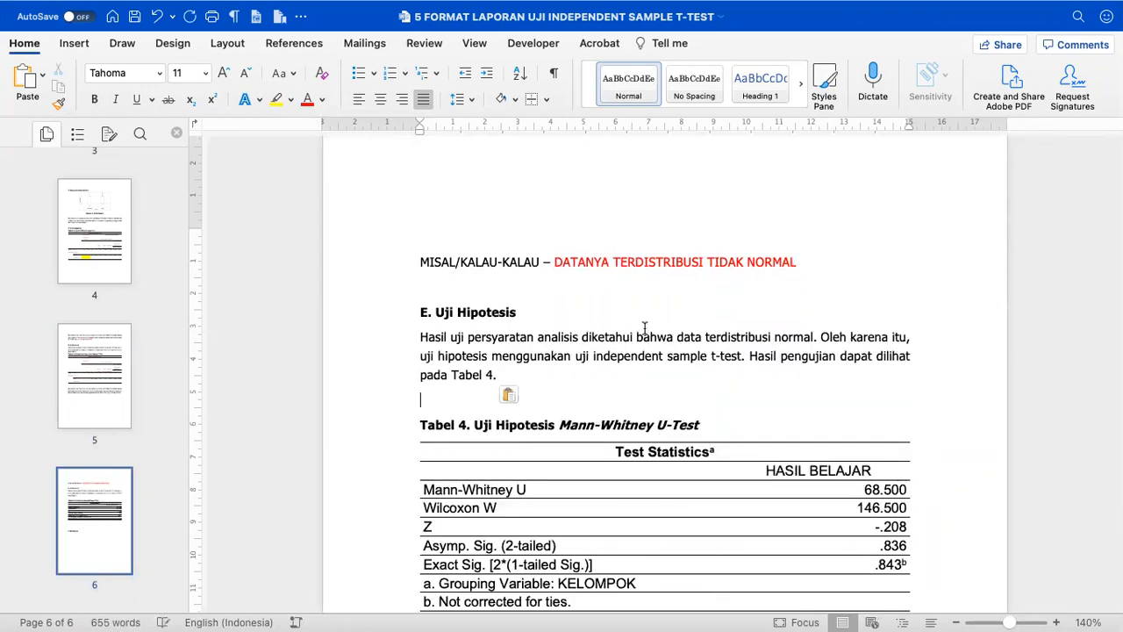
In the pasted paragraph, insert "tidak" before "normal" and replace "independent sample t-test" with "Mann-Whitney U-Test".
click(778, 337)
text(tidak)
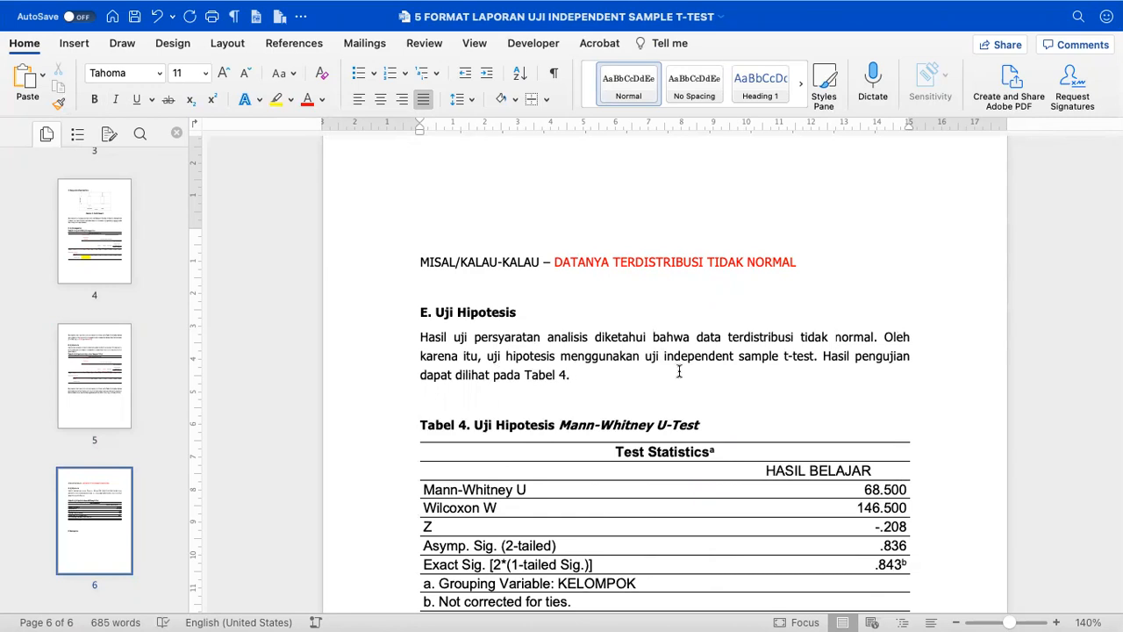
drag(664, 357, 815, 357)
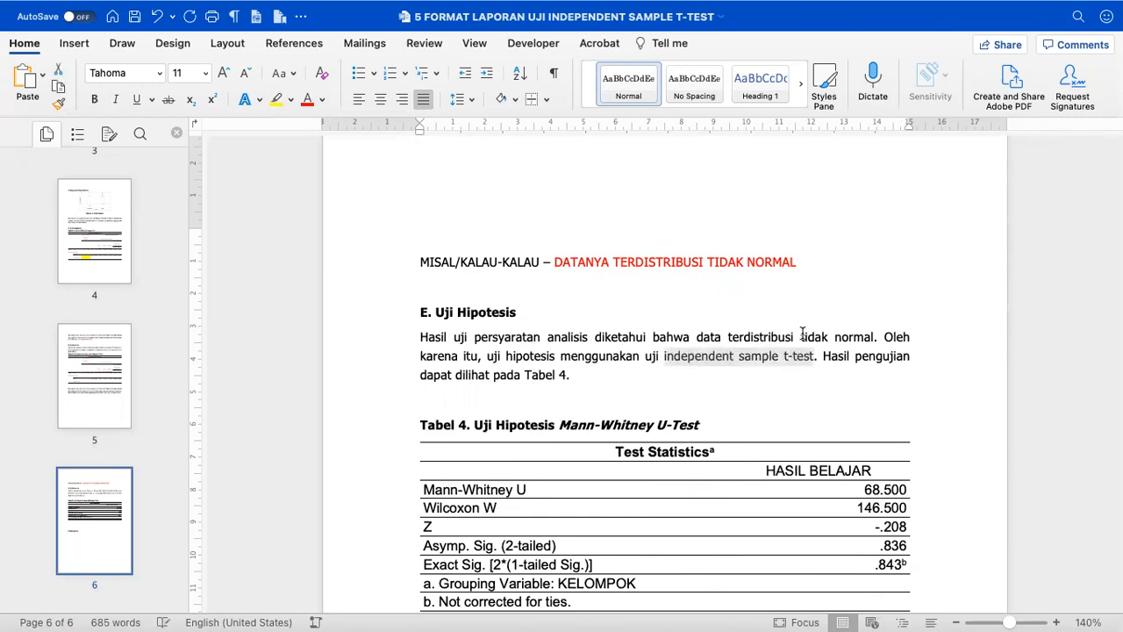
text(mann)
key(BackSpace)
key(BackSpace)
key(BackSpace)
key(BackSpace)
text(Mann)
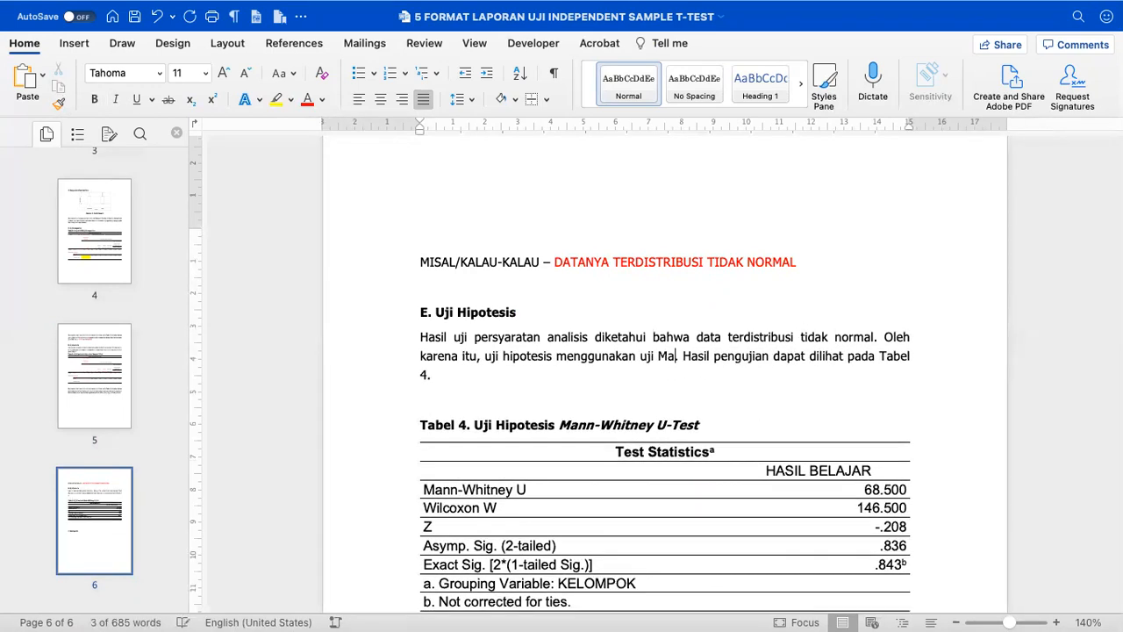
text(-Whitney)
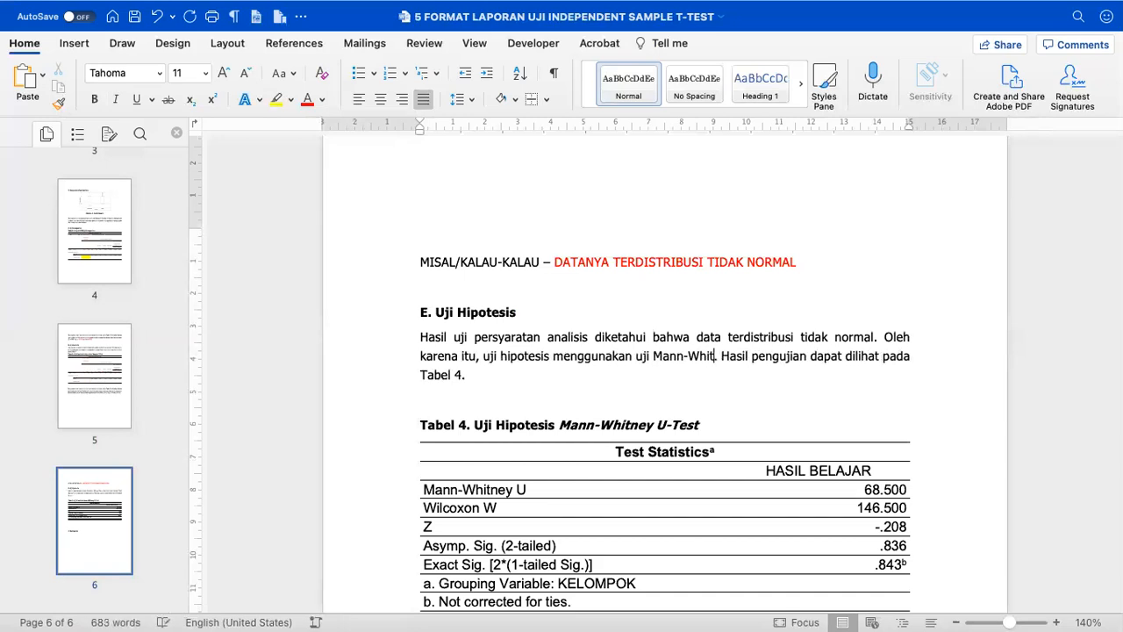
text( U0)
key(BackSpace)
text(-Test)
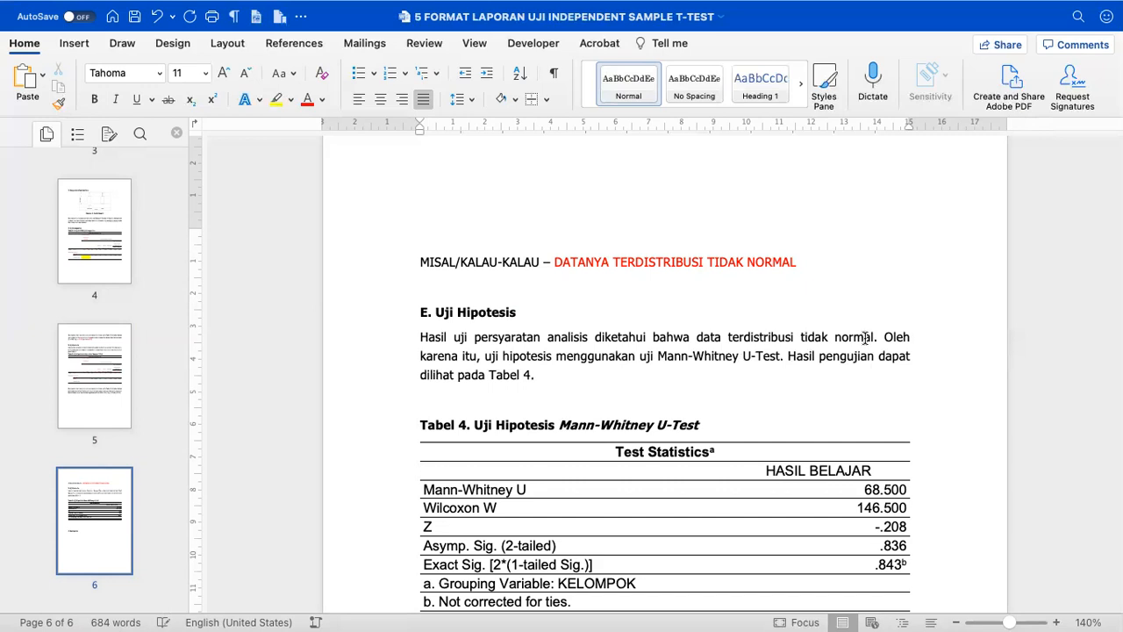
Color the Mann-Whitney U and Asymp. Sig. (2-tailed) rows of the Test Statistics table red.
scroll(527, 386, down, 2)
click(484, 355)
scroll(485, 360, down, 3)
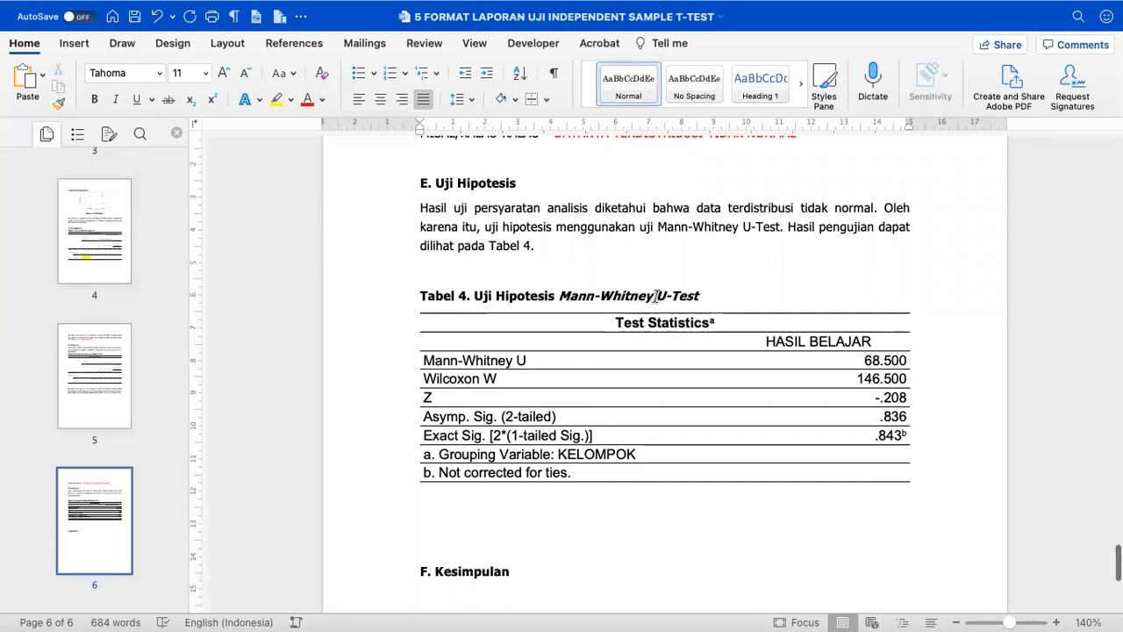
scroll(656, 297, down, 2)
click(512, 510)
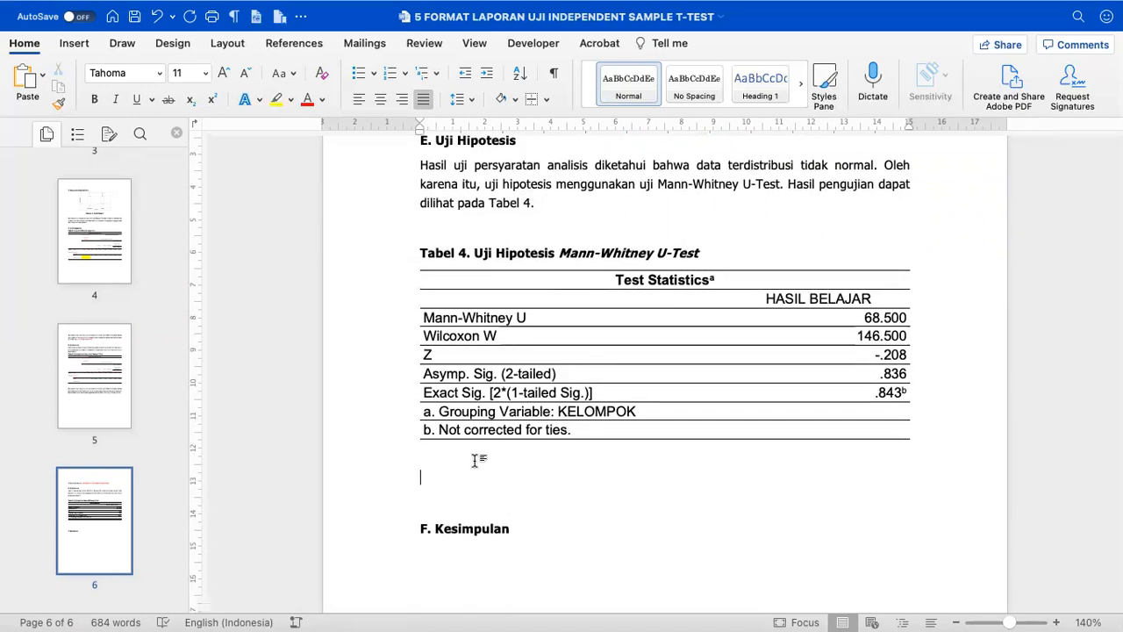
click(409, 325)
click(308, 99)
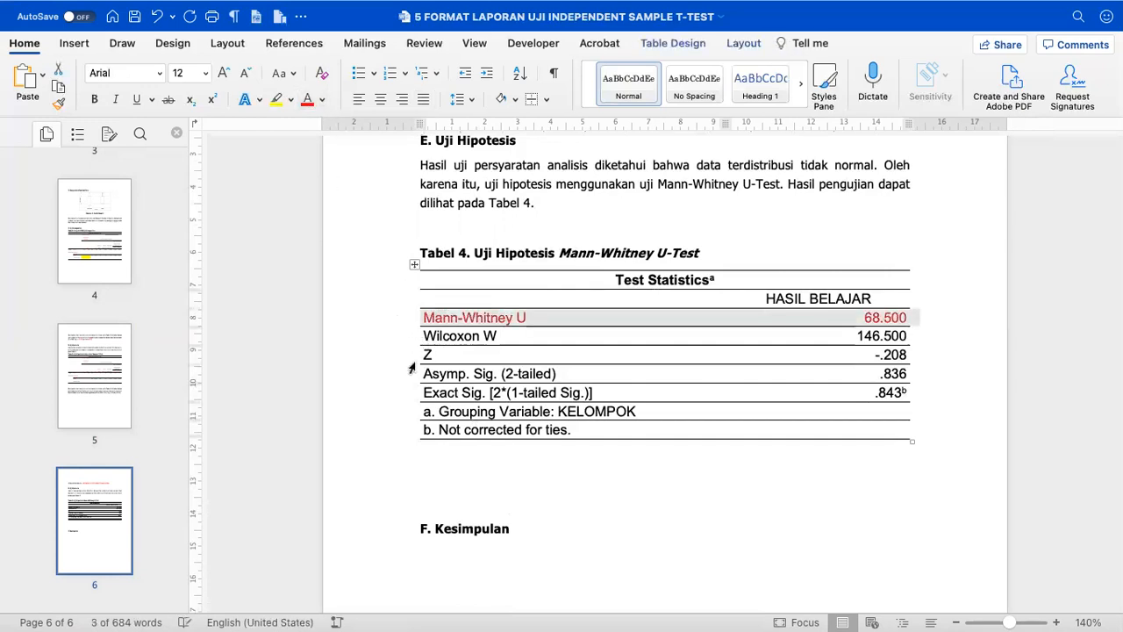
click(411, 369)
click(309, 102)
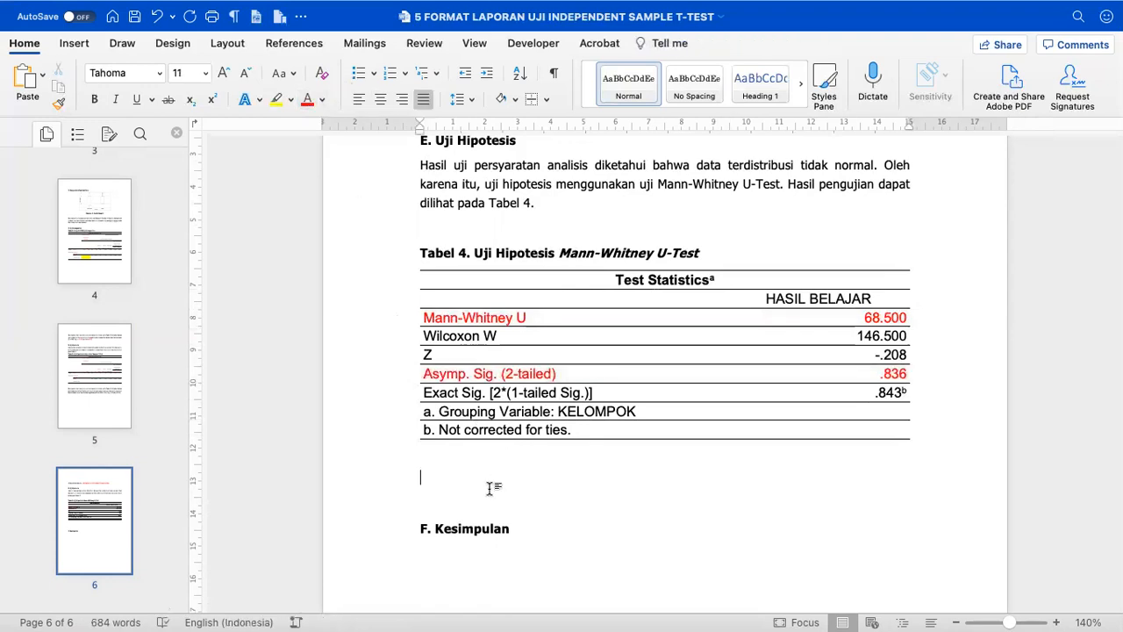
Start the interpretation below the Mann-Whitney table with "Berdasarkan hasil pengujian sebagaimana ditunjukkan pada Tabel 4".
text(Berdasarkan hasil pengujian diketahui bahwa)
key(BackSpace)
key(BackSpace)
key(BackSpace)
key(BackSpace)
key(BackSpace)
key(BackSpace)
key(BackSpace)
key(BackSpace)
key(BackSpace)
key(BackSpace)
key(BackSpace)
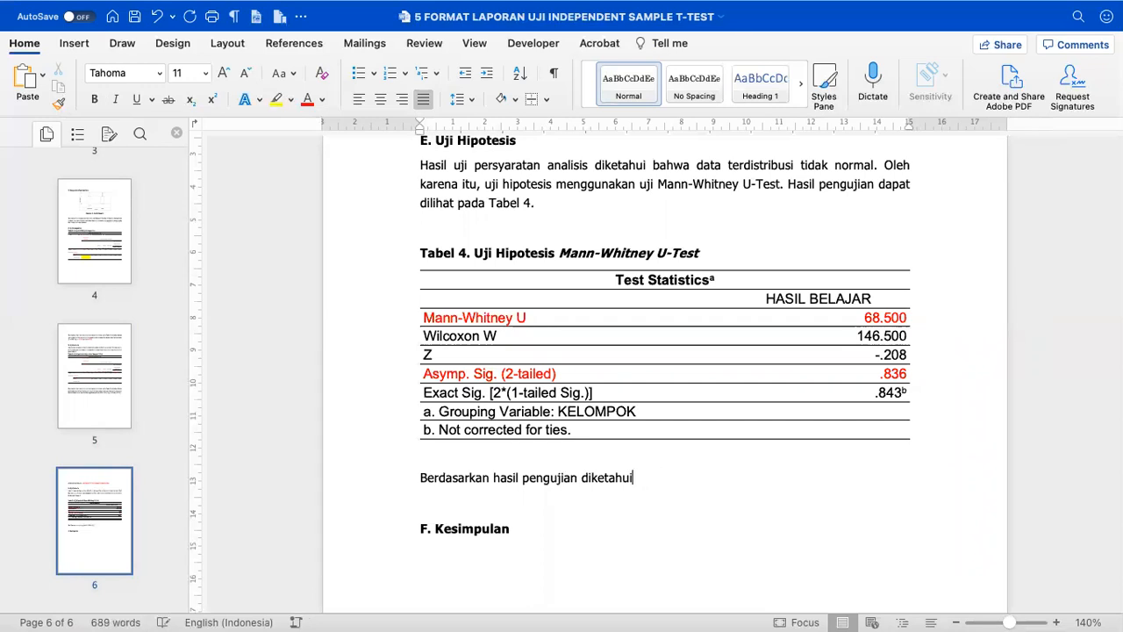
text(sebagaimaan ditunju)
key(BackSpace)
key(BackSpace)
key(BackSpace)
key(BackSpace)
key(BackSpace)
key(BackSpace)
text(ditunjukkan pada Tabel 4)
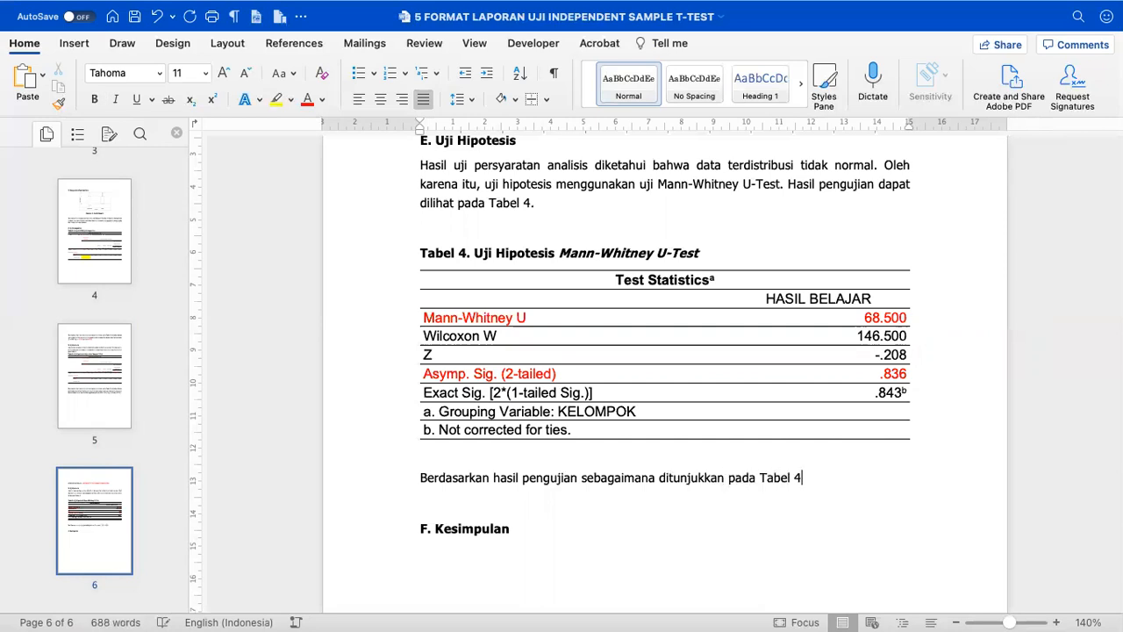
Continue the interpretation sentence with "diketahui bahwa terdapat perbedaan tidak signifikan".
text( diketahui bahwa tidak te)
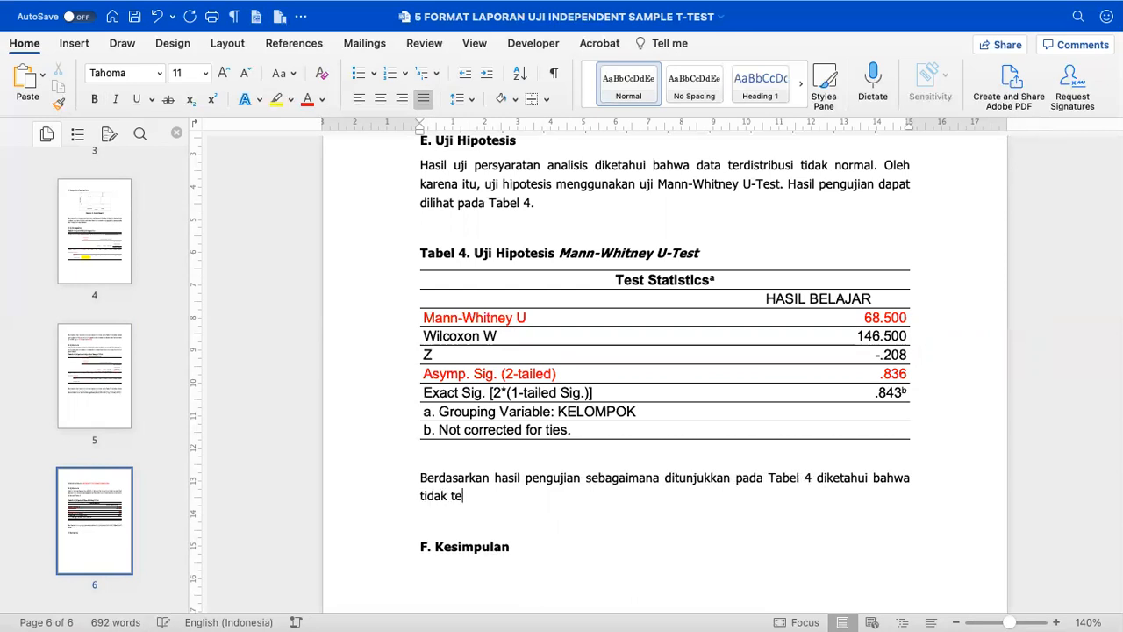
text(rdapat perbedaan signi)
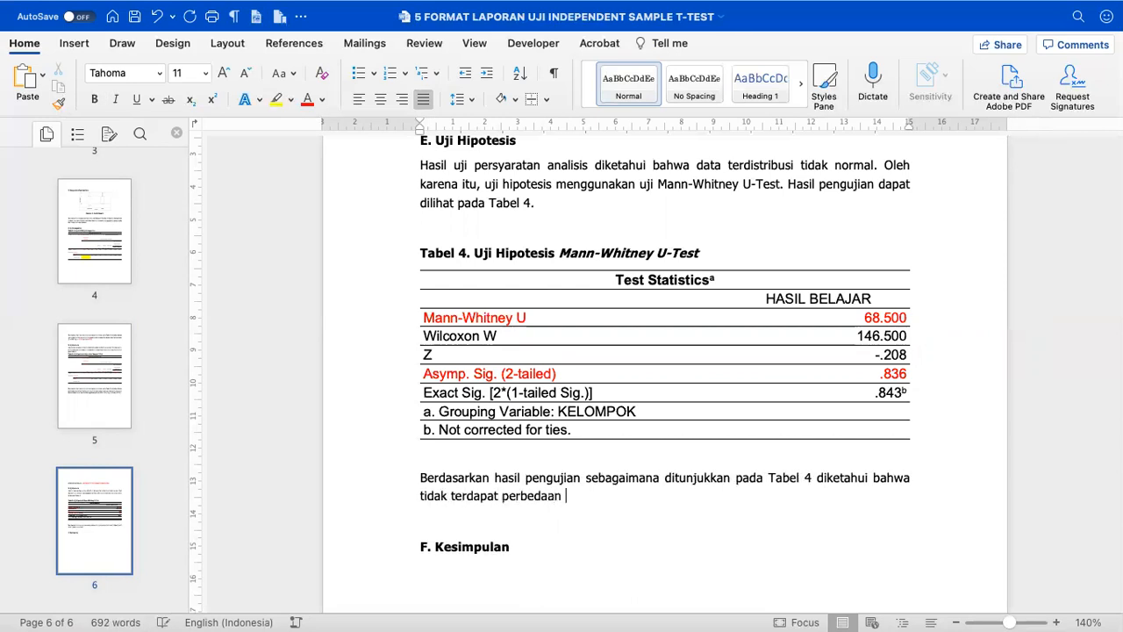
double_click(451, 497)
key(BackSpace)
key(super+Right)
key(BackSpace)
key(BackSpace)
text(tidak signi)
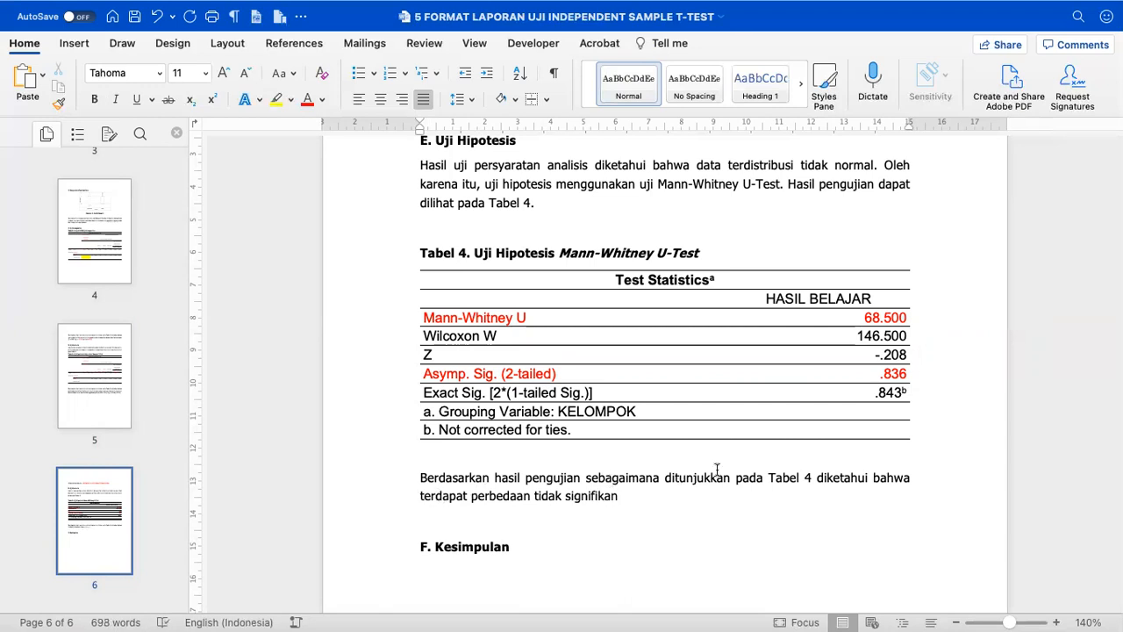
Remove "terdapat" from the interpretation sentence and insert "rea" directly after "perbedaan".
double_click(452, 496)
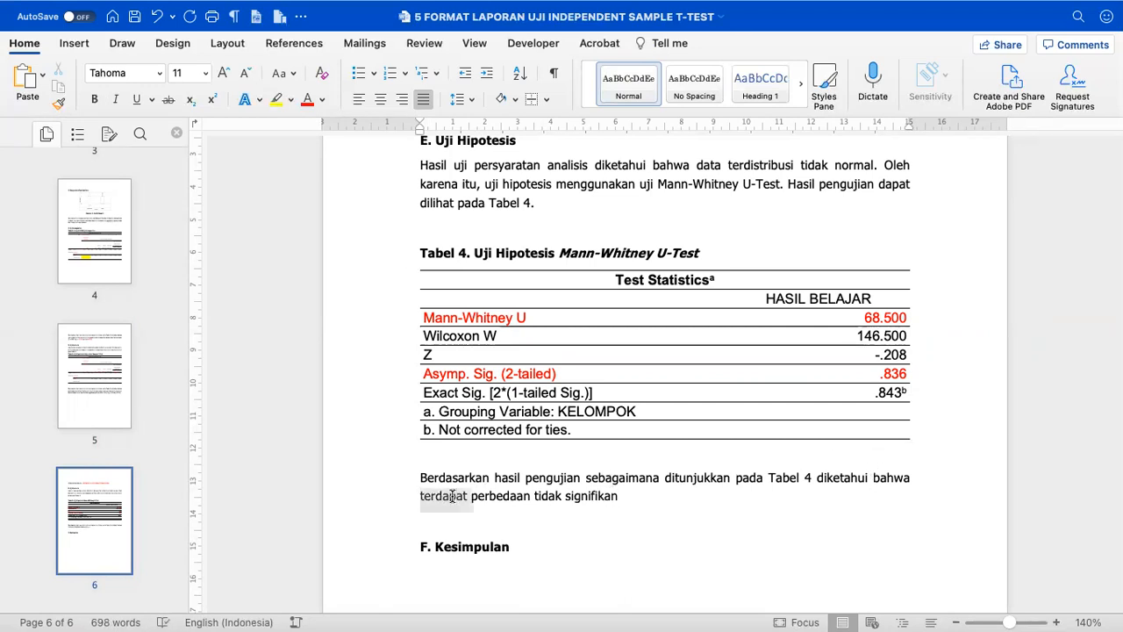
key(BackSpace)
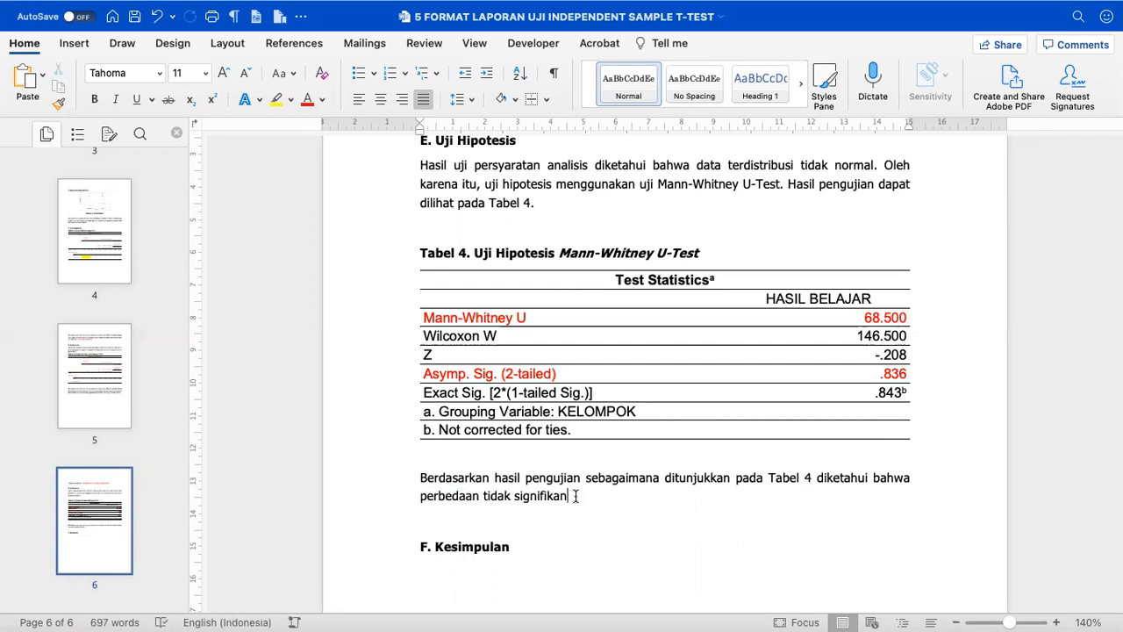
text(rea)
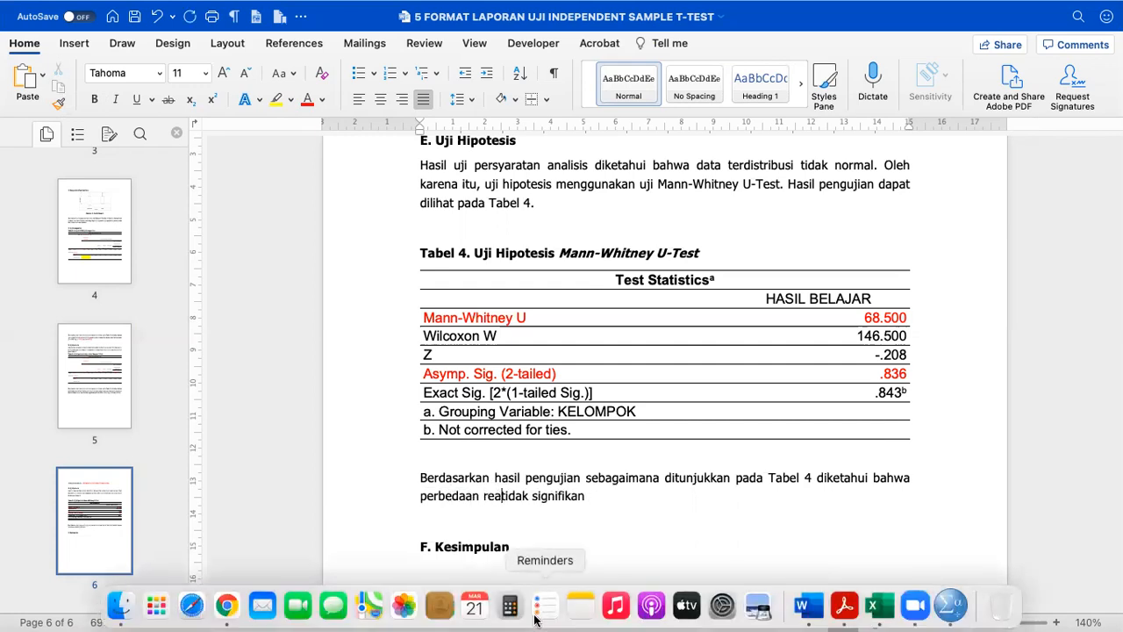
Insert "rerata hasil belajar" after "perbedaan" in the interpretation paragraph below Tabel 4.
key(BackSpace)
text(rata as)
key(BackSpace)
key(BackSpace)
text(hasil belajar)
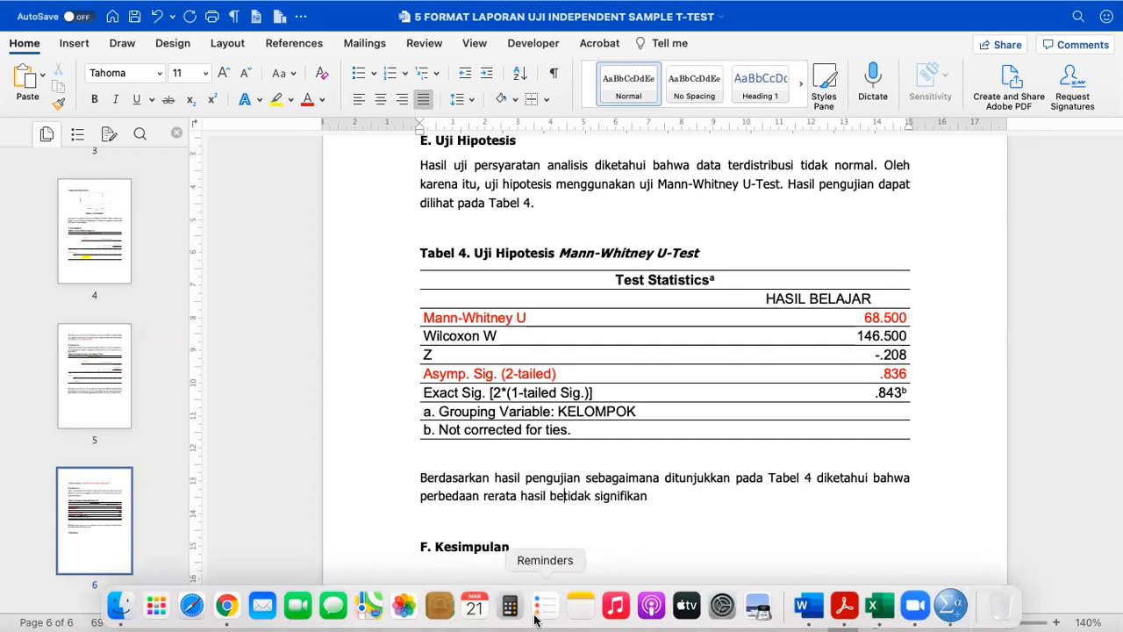
Continue the sentence with "antara kelompok curah pendapat dan kelompok diskusi" before "tidak signifikan".
text( antara kelompo)
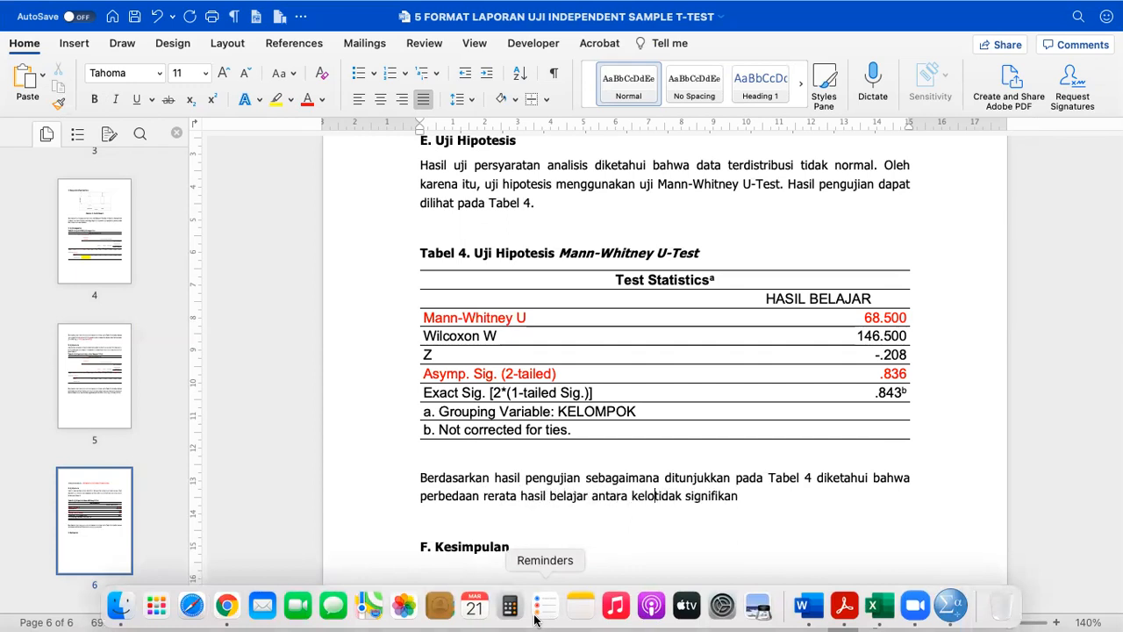
text(k d)
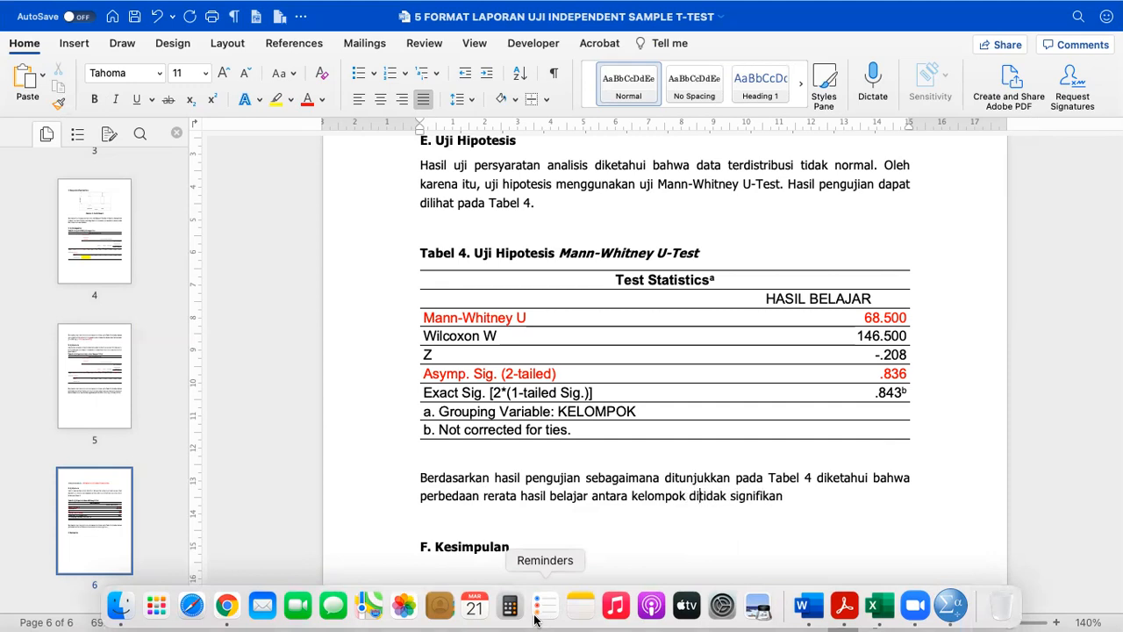
key(BackSpace)
text(curah )
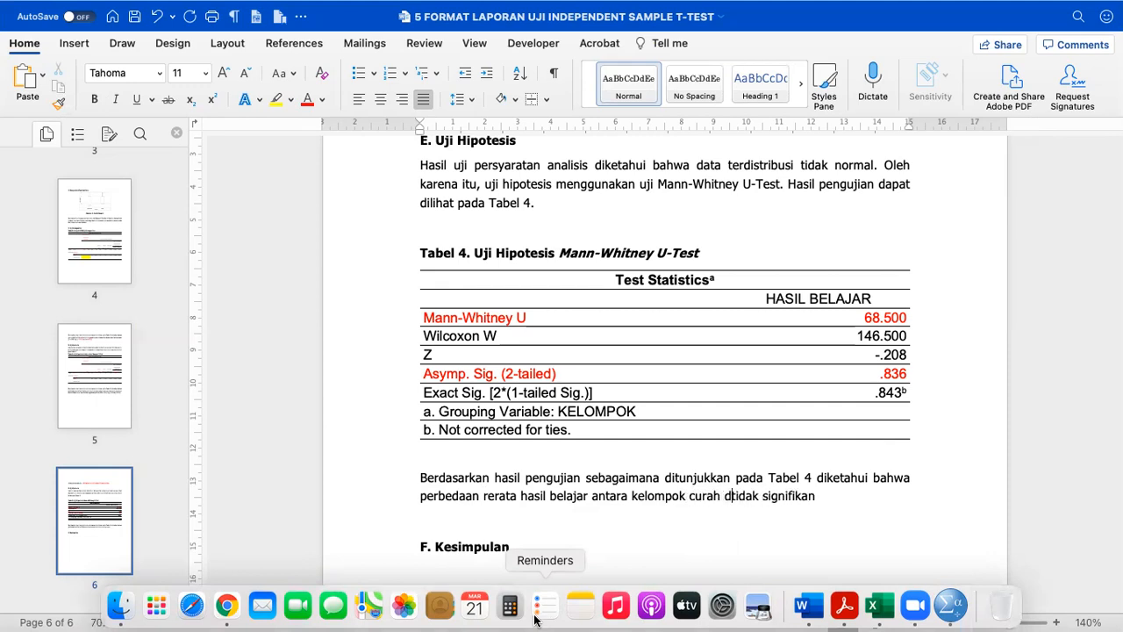
text(pendap)
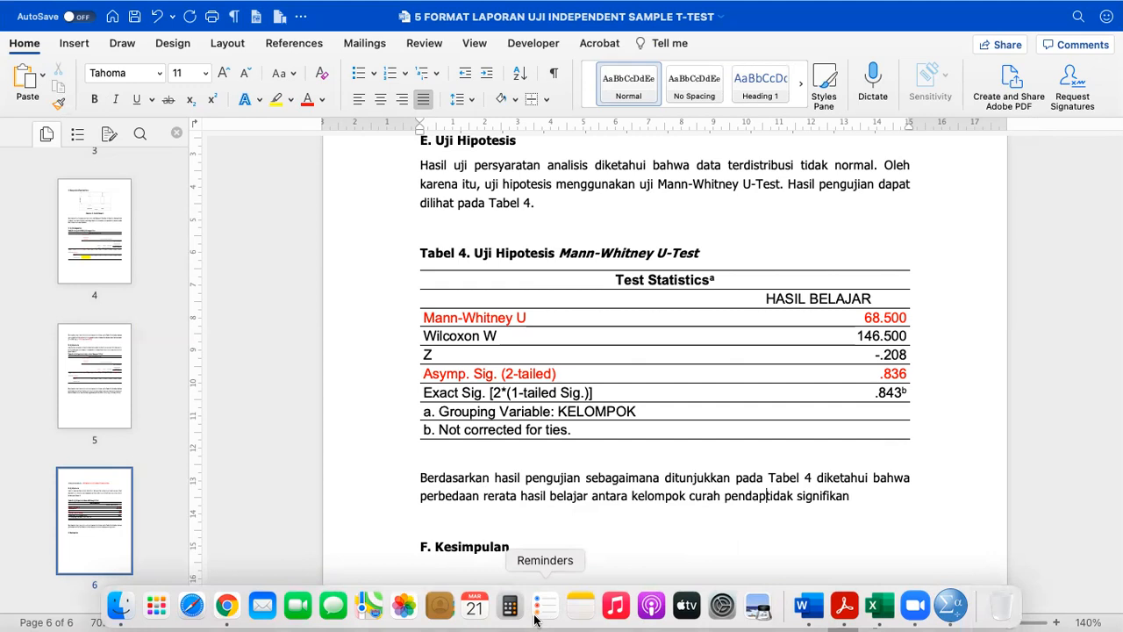
text(at dan k)
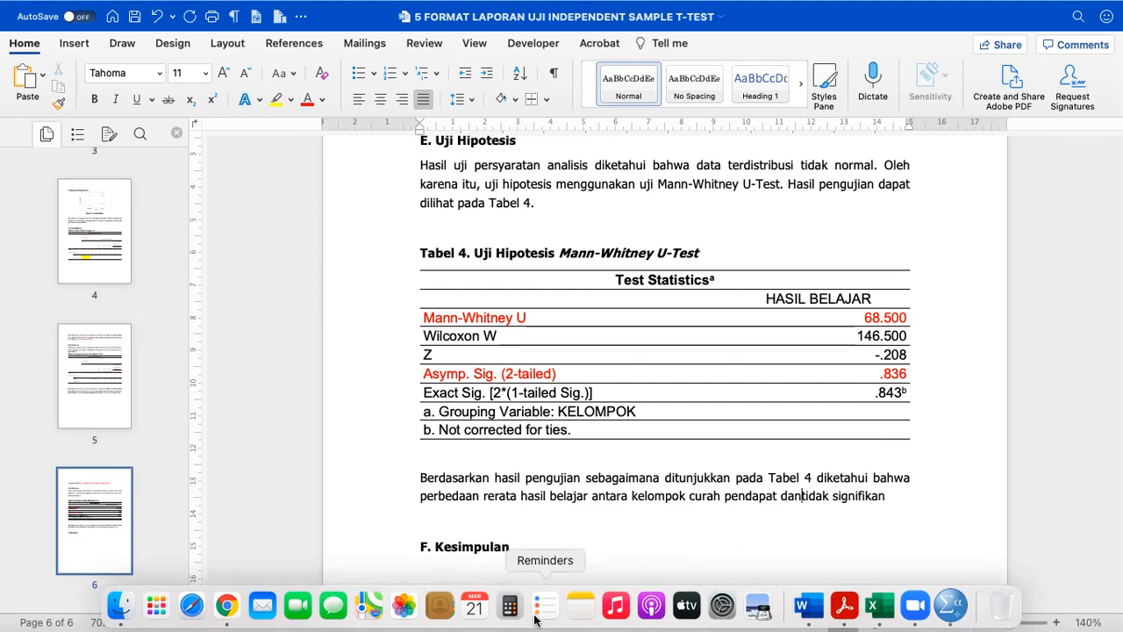
text(elompok disku)
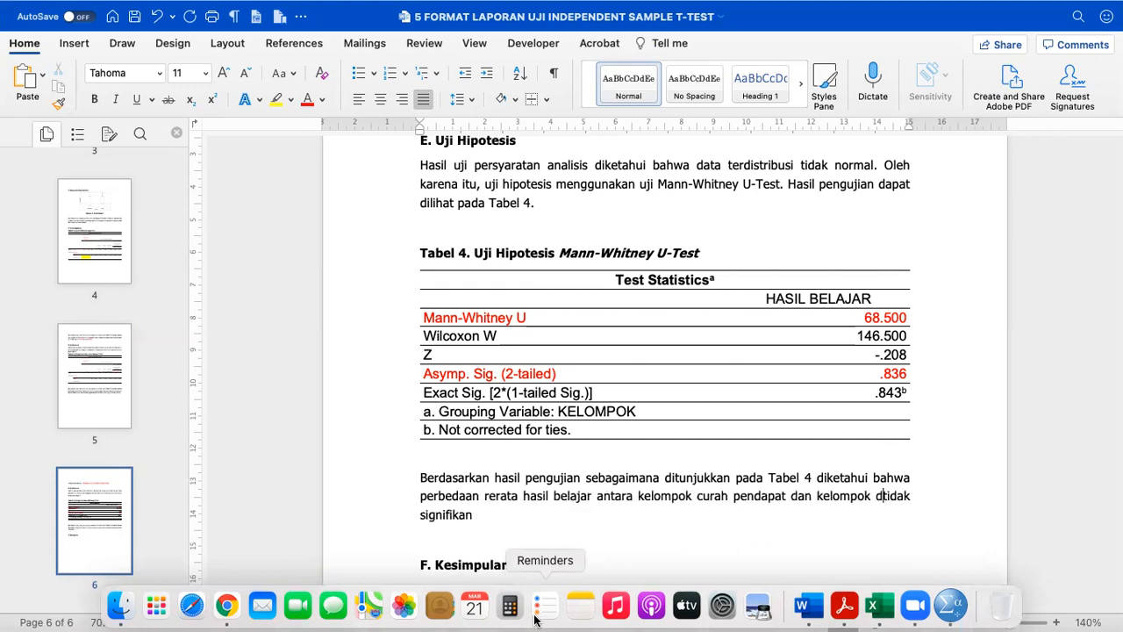
text(si)
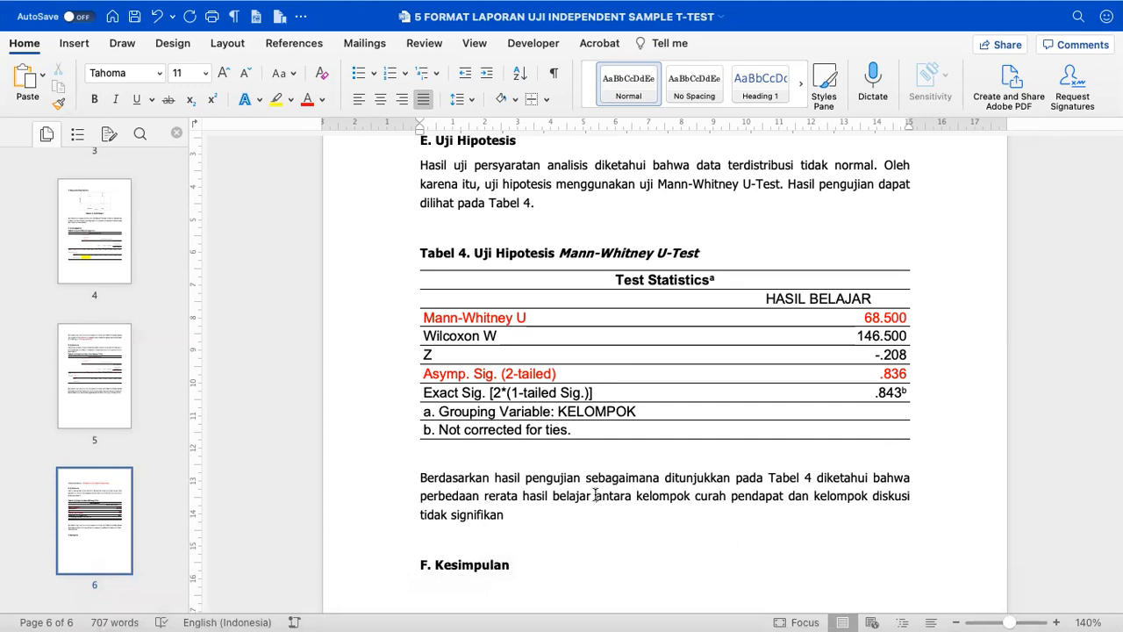
Insert "sebesar 1.667" before "tidak signifikan" in the Tabel 4 interpretation sentence.
click(596, 496)
click(424, 517)
text(sebesar)
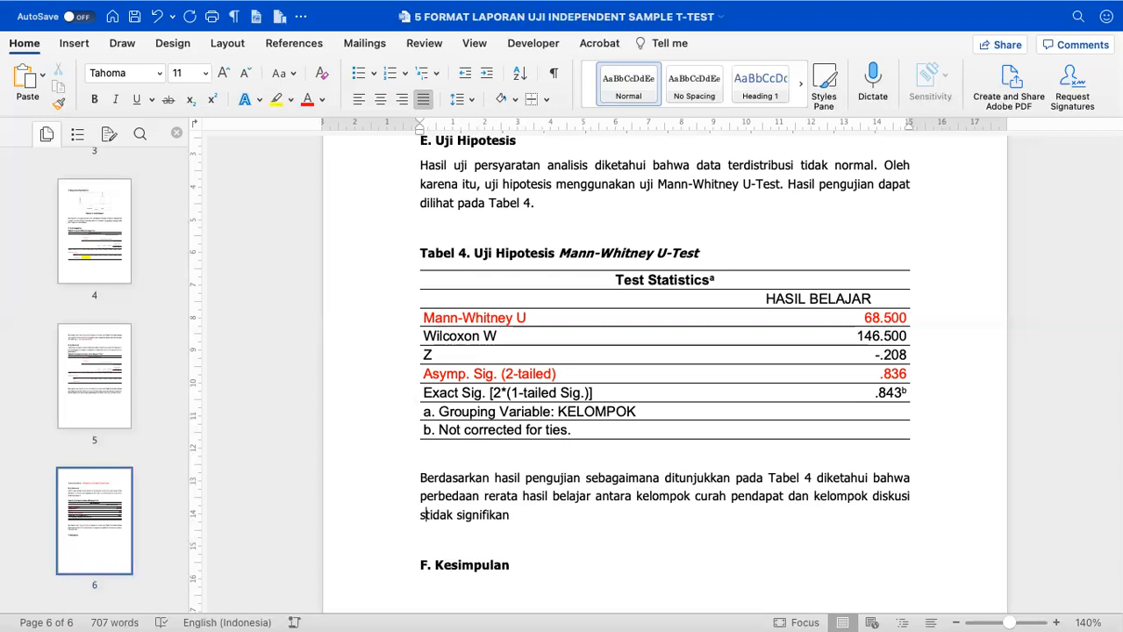
text( 1.66)
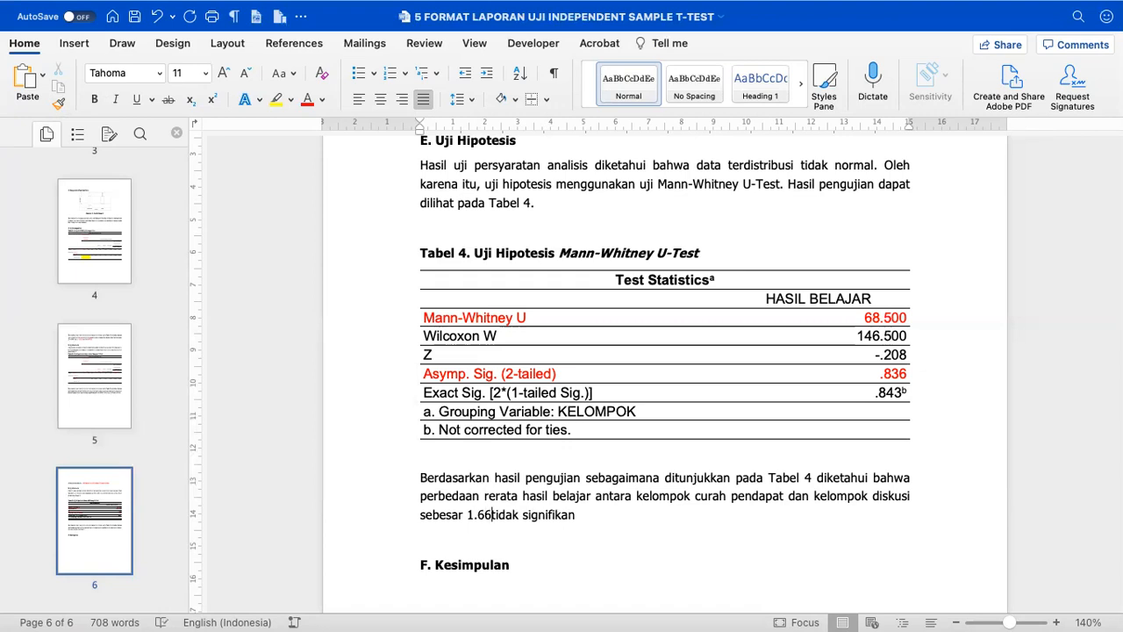
text(7)
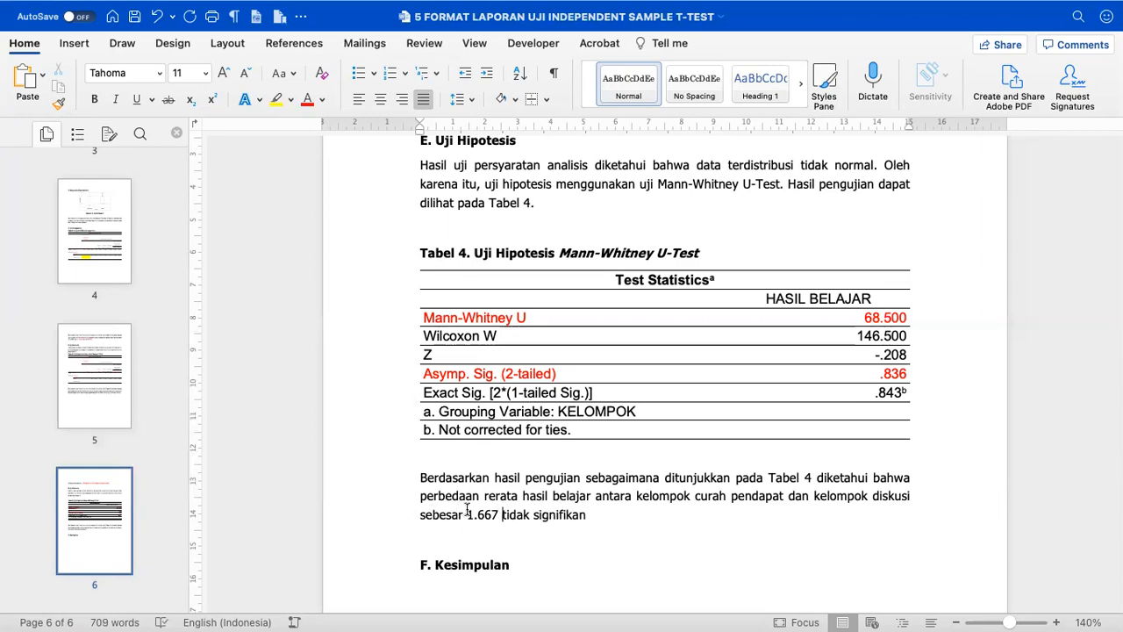
Switch to the SPSS output, examine the Mann-Whitney ranks, Group Statistics and Mean Difference values, and return to the Word report.
scroll(467, 511, down, 1)
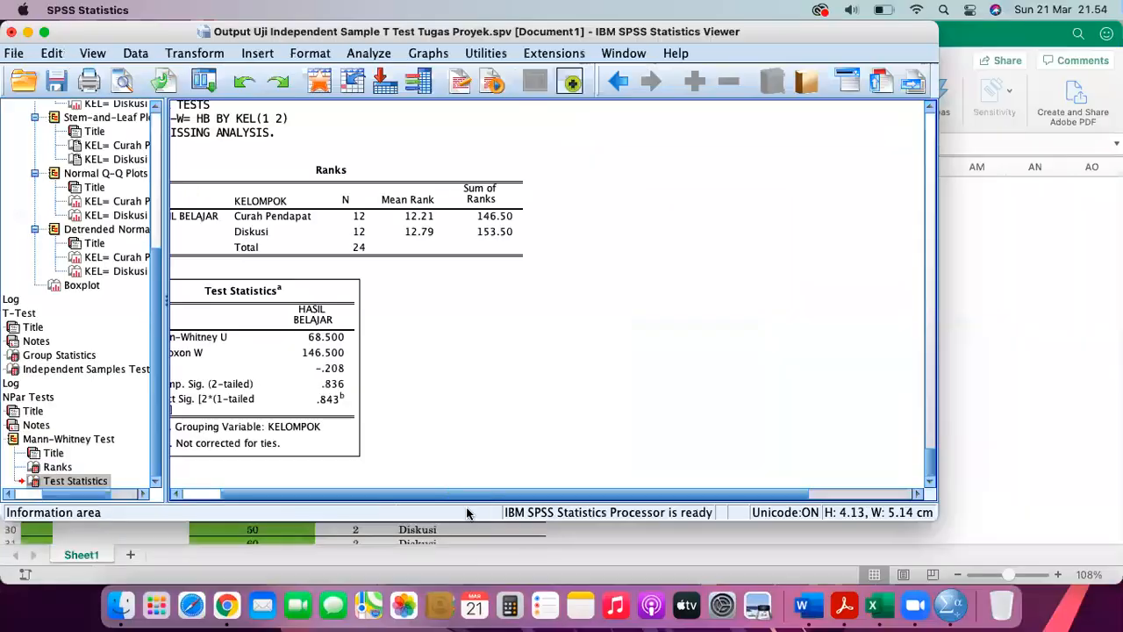
scroll(427, 438, left, 2)
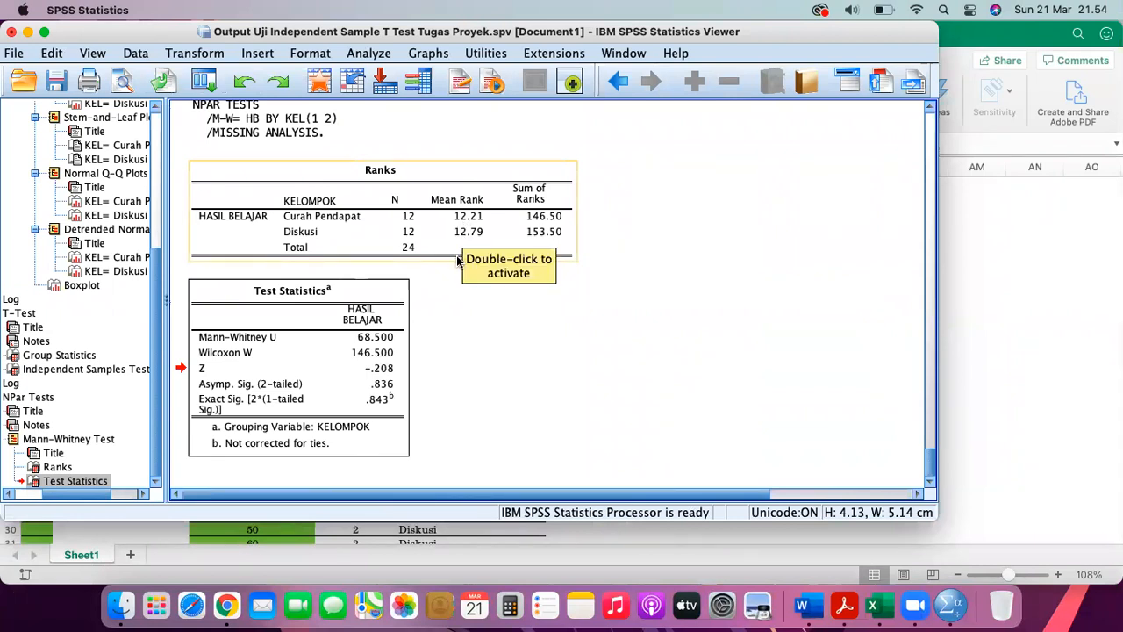
scroll(456, 260, up, 8)
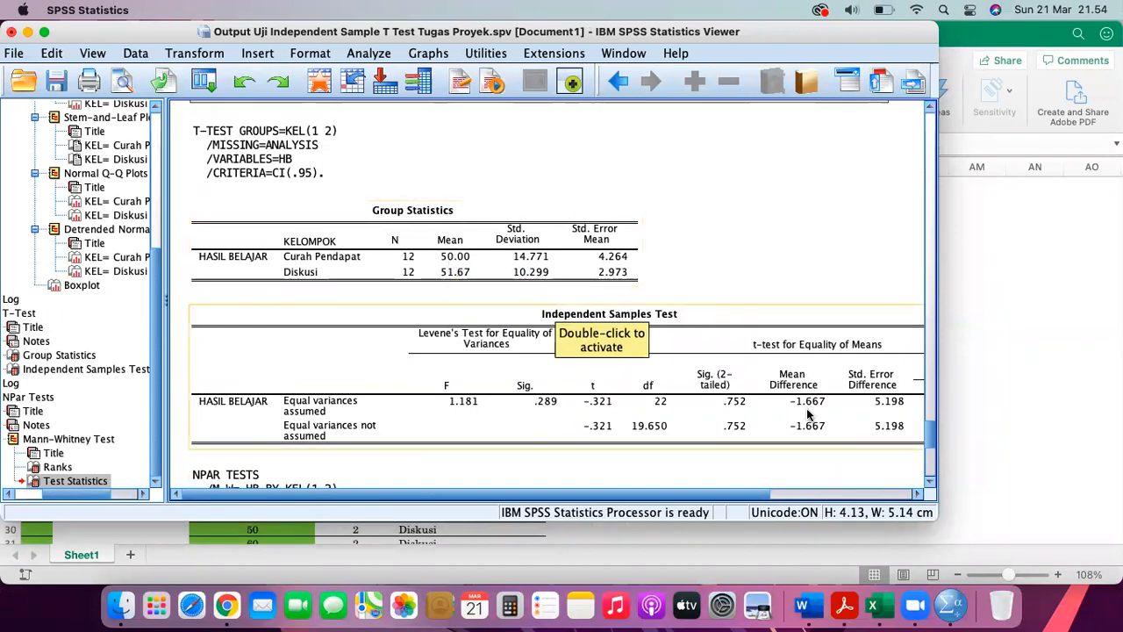
scroll(817, 410, down, 8)
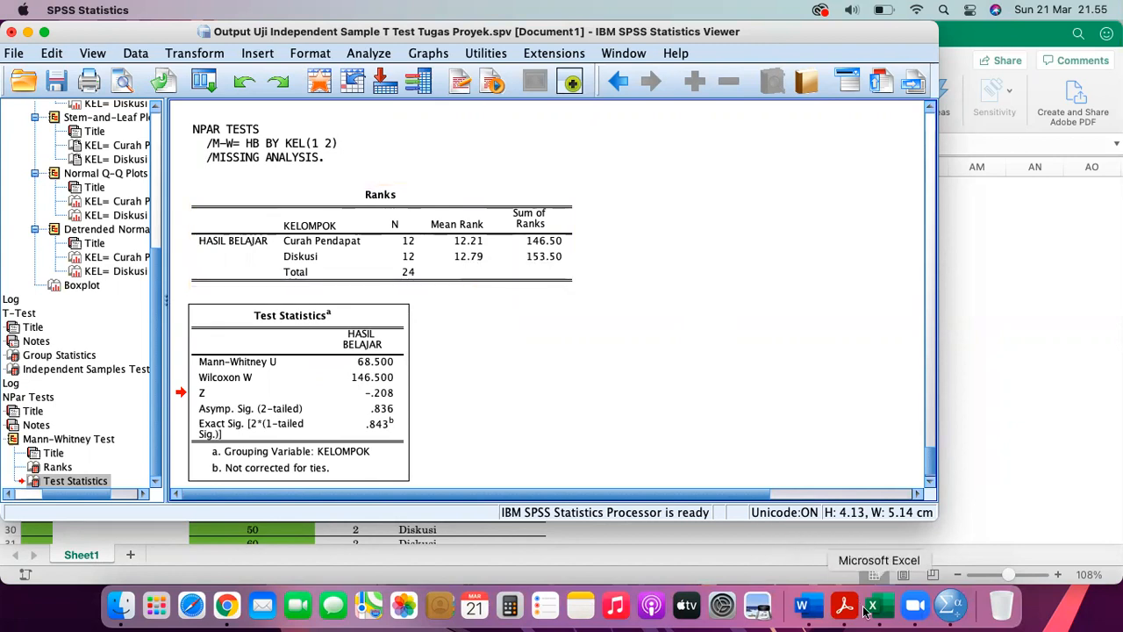
click(808, 605)
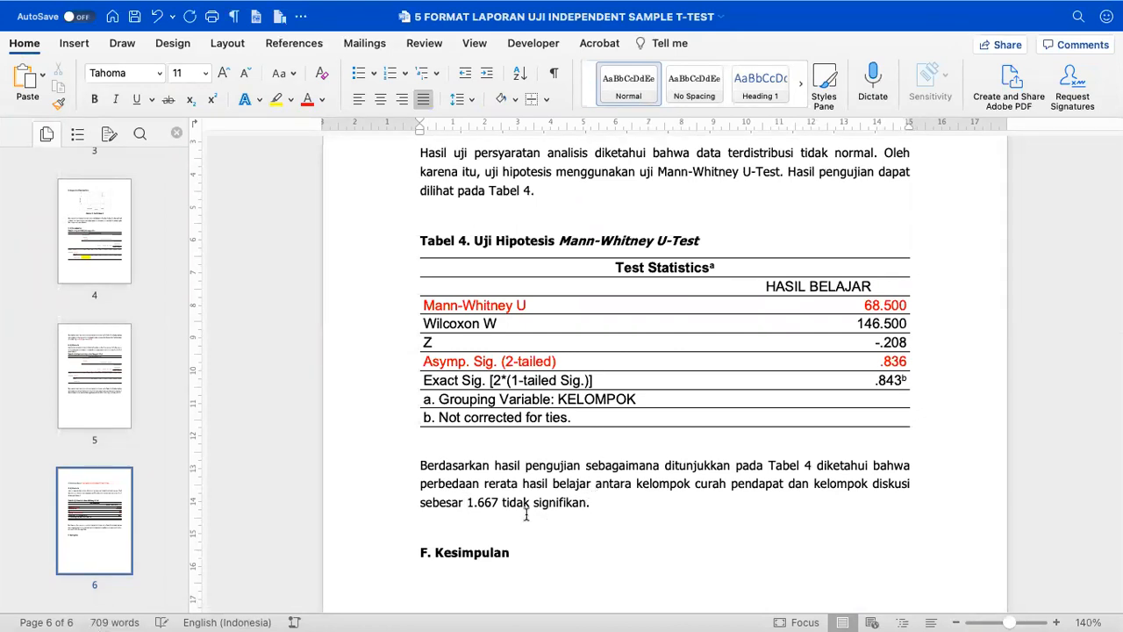
key(ctrl+Left)
scroll(431, 397, up, 10)
click(430, 375)
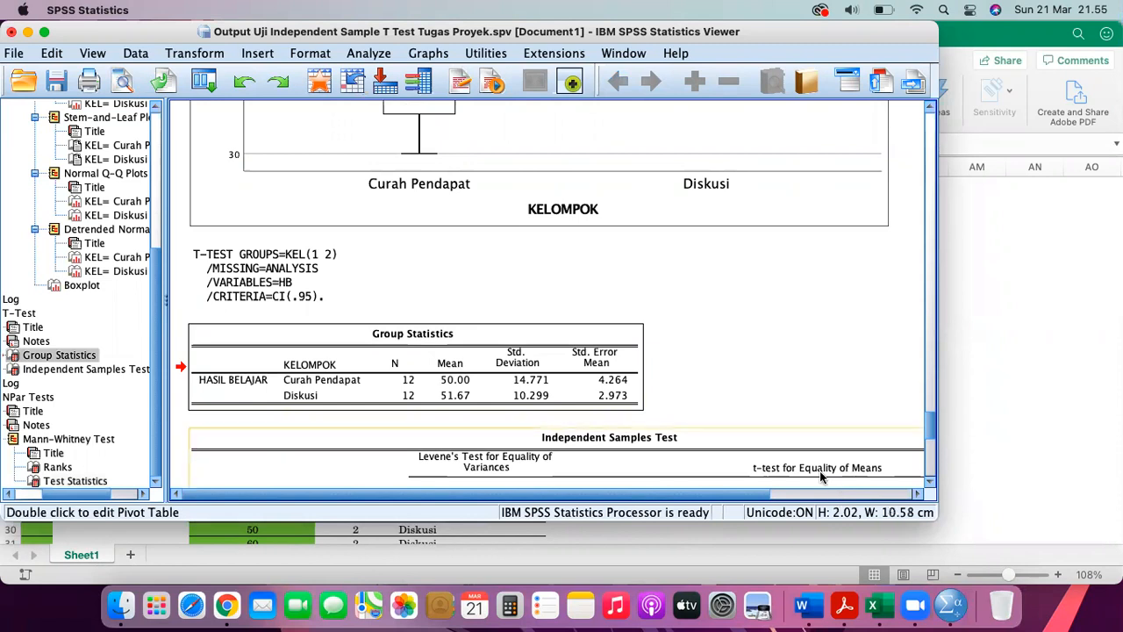
scroll(786, 385, down, 5)
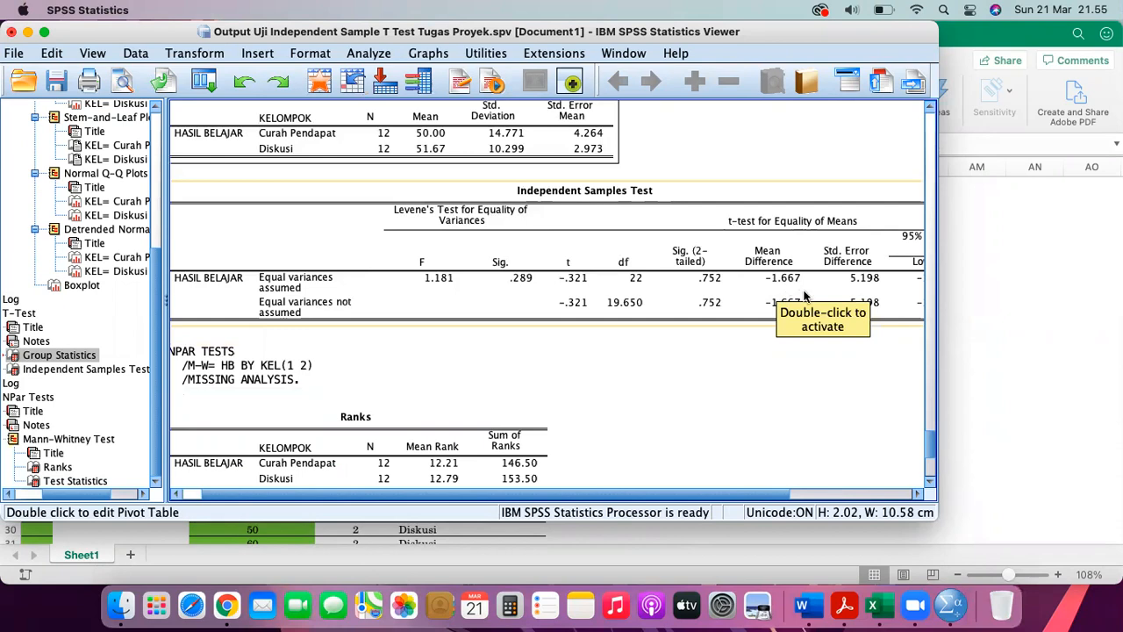
click(809, 604)
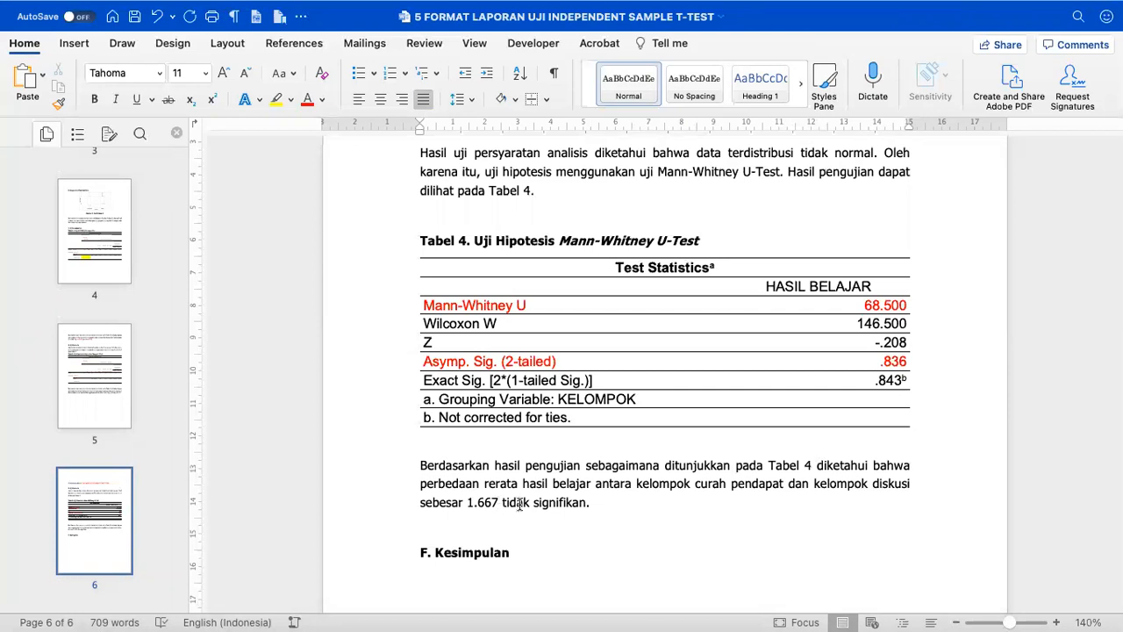
Add a new line below the "F. Kesimpulan" heading on the report's last page.
drag(527, 506, 530, 468)
click(517, 474)
scroll(517, 475, down, 3)
scroll(517, 475, down, 2)
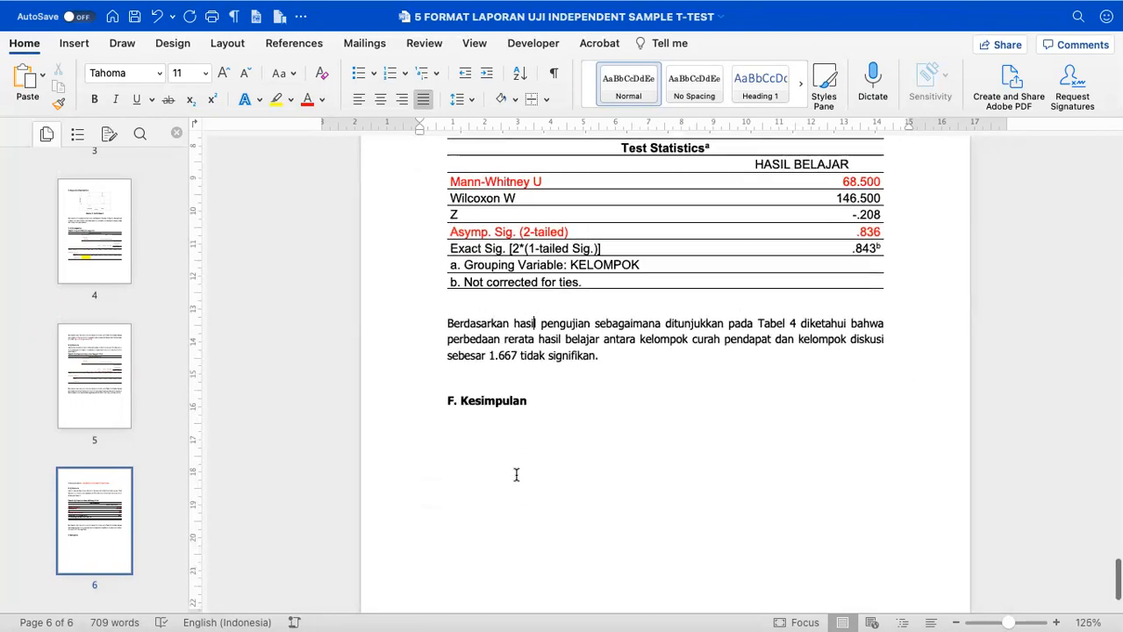
scroll(517, 475, up, 5)
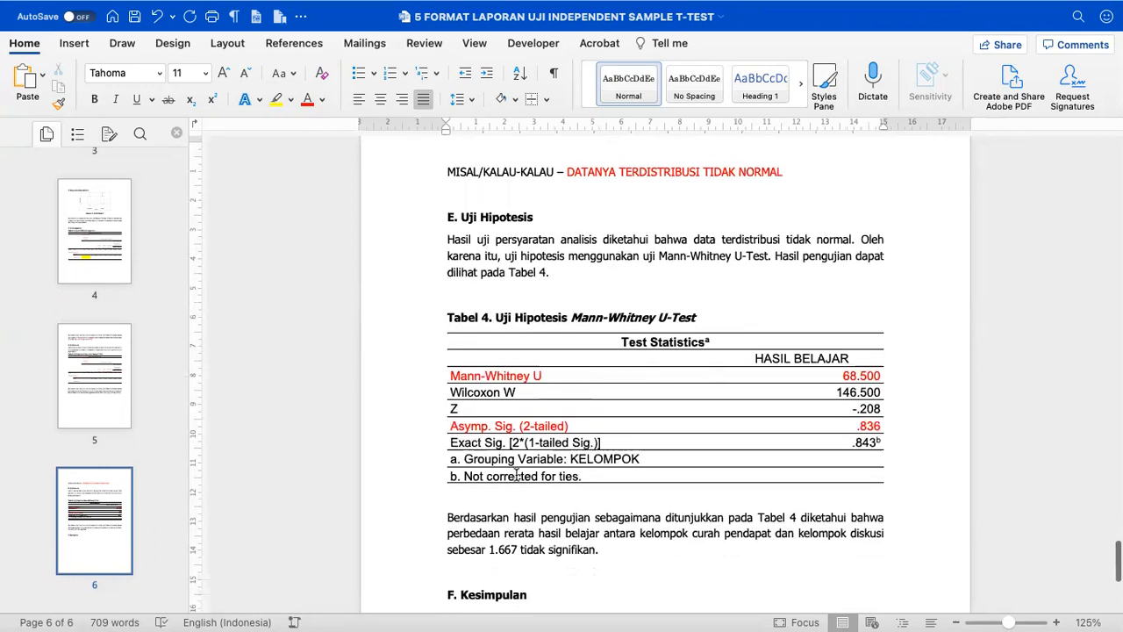
scroll(517, 475, down, 2)
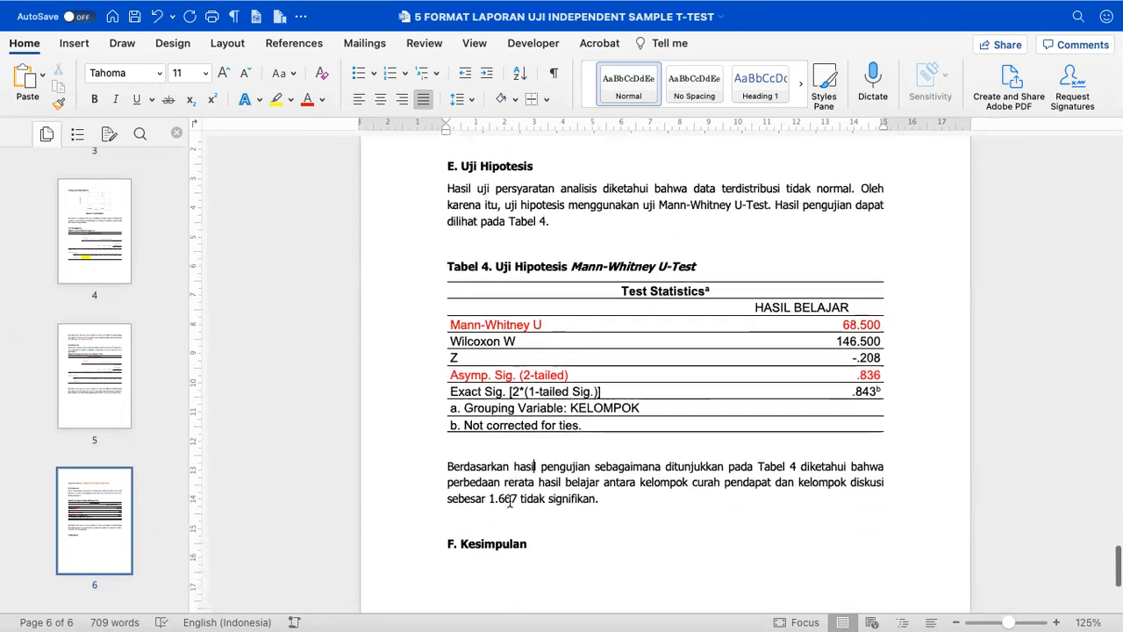
click(490, 567)
click(524, 546)
key(Return)
Select the normality interpretation paragraph under Tabel 2 and split the document window into two panes.
scroll(665, 369, down, 2)
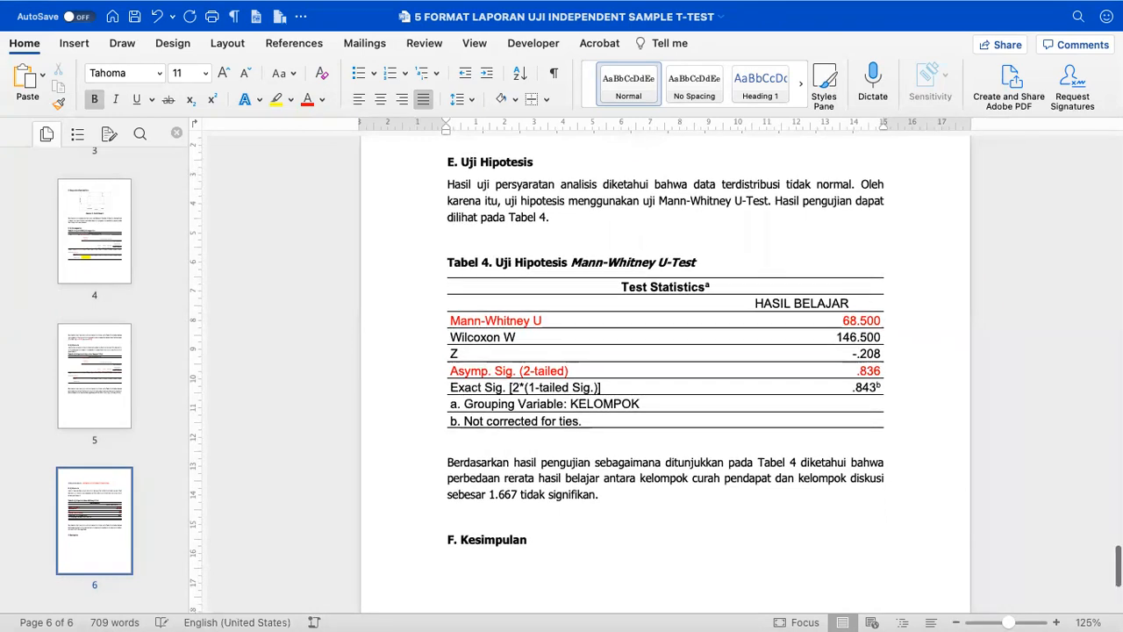
scroll(665, 368, up, 5)
scroll(666, 368, up, 15)
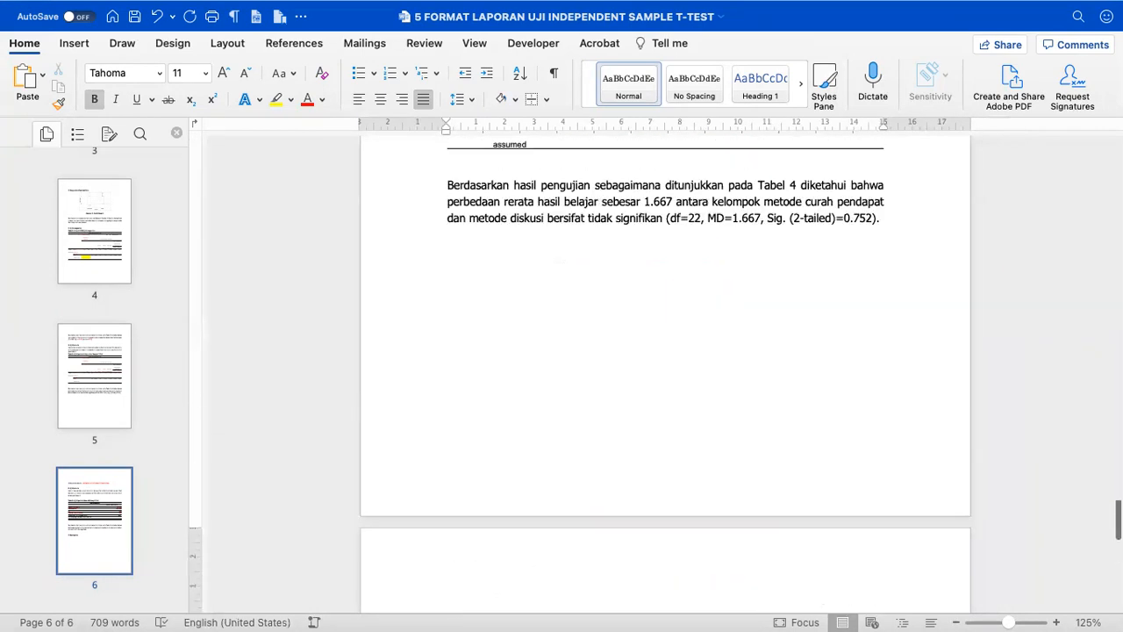
scroll(665, 368, up, 15)
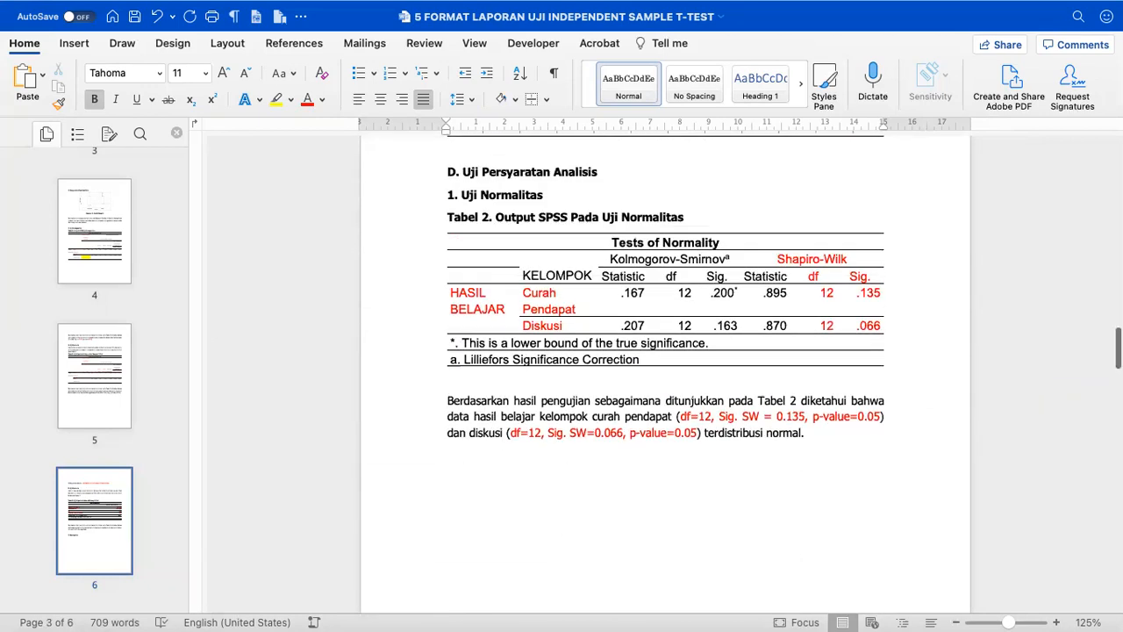
scroll(375, 558, up, 1)
drag(446, 444, 822, 472)
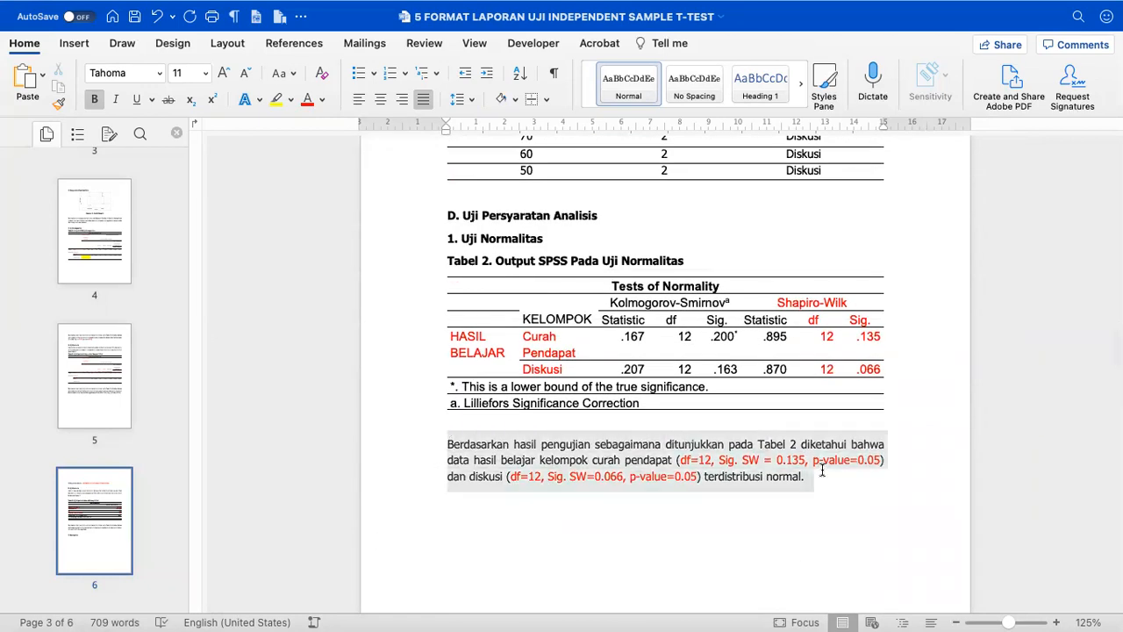
click(488, 45)
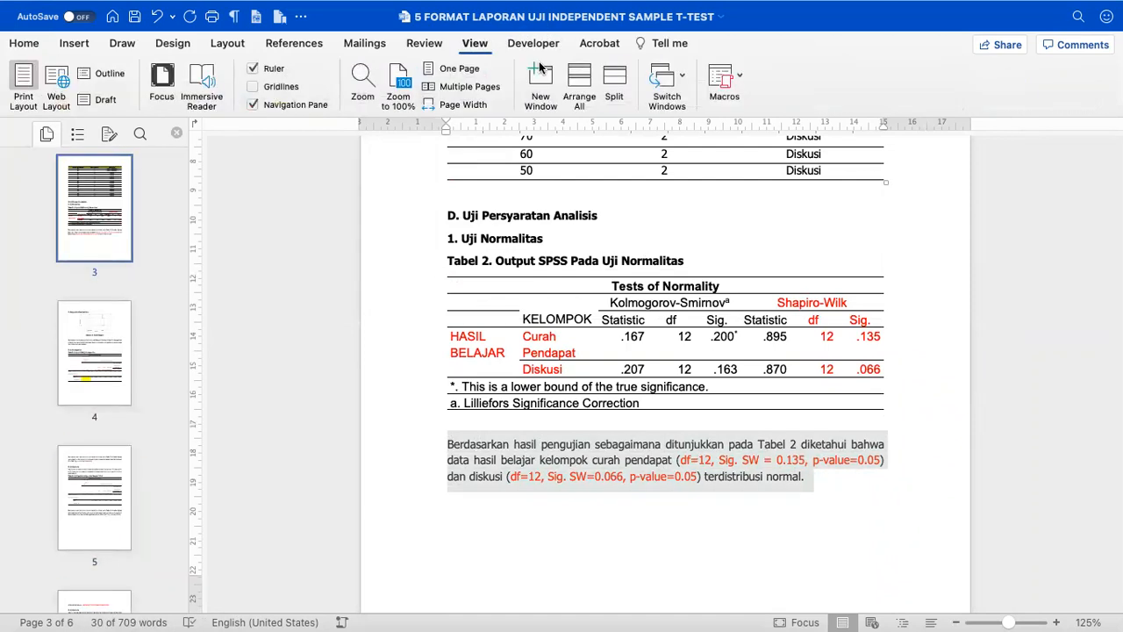
click(618, 83)
scroll(534, 268, down, 4)
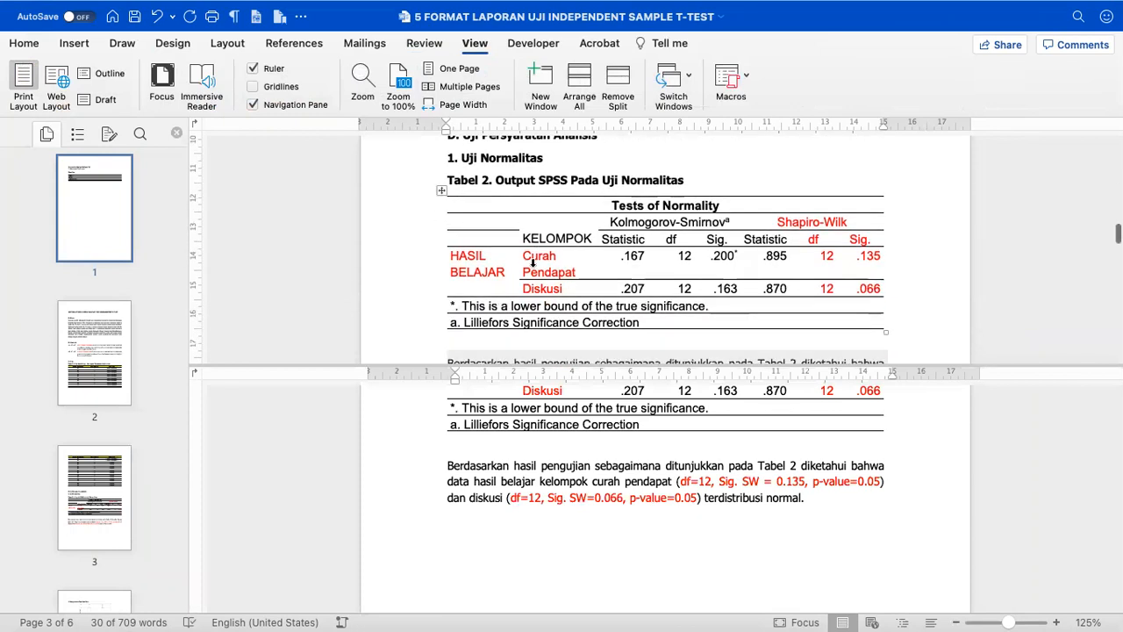
scroll(534, 267, down, 2)
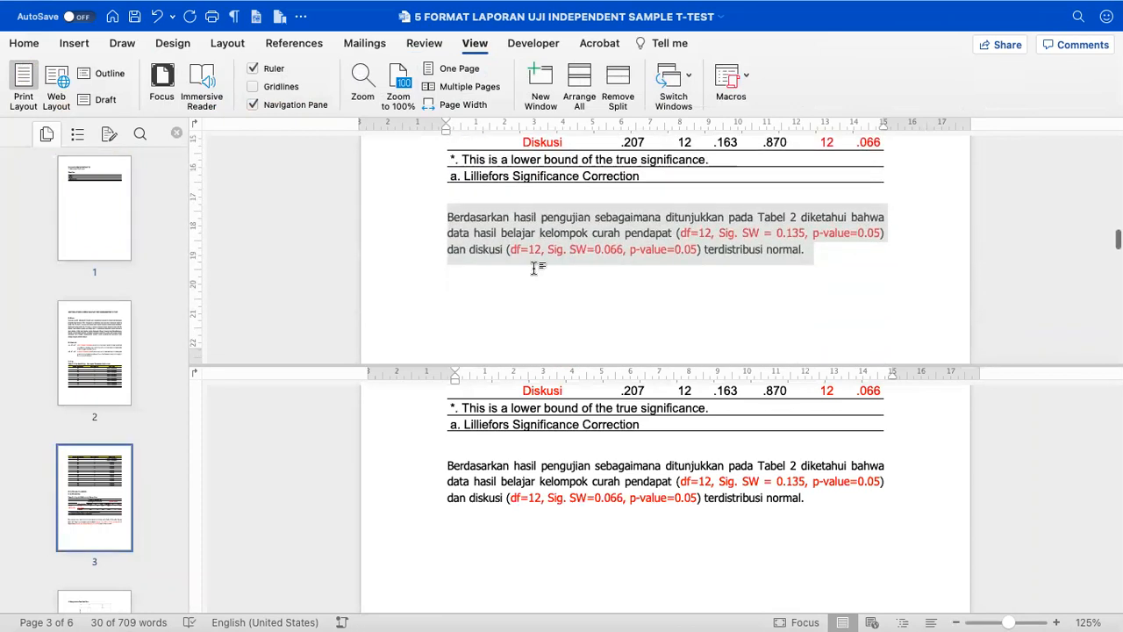
Copy the selected normality paragraph and paste it under the "F. Kesimpulan" heading using the second pane.
right_click(506, 218)
click(522, 245)
click(537, 491)
scroll(536, 488, down, 10)
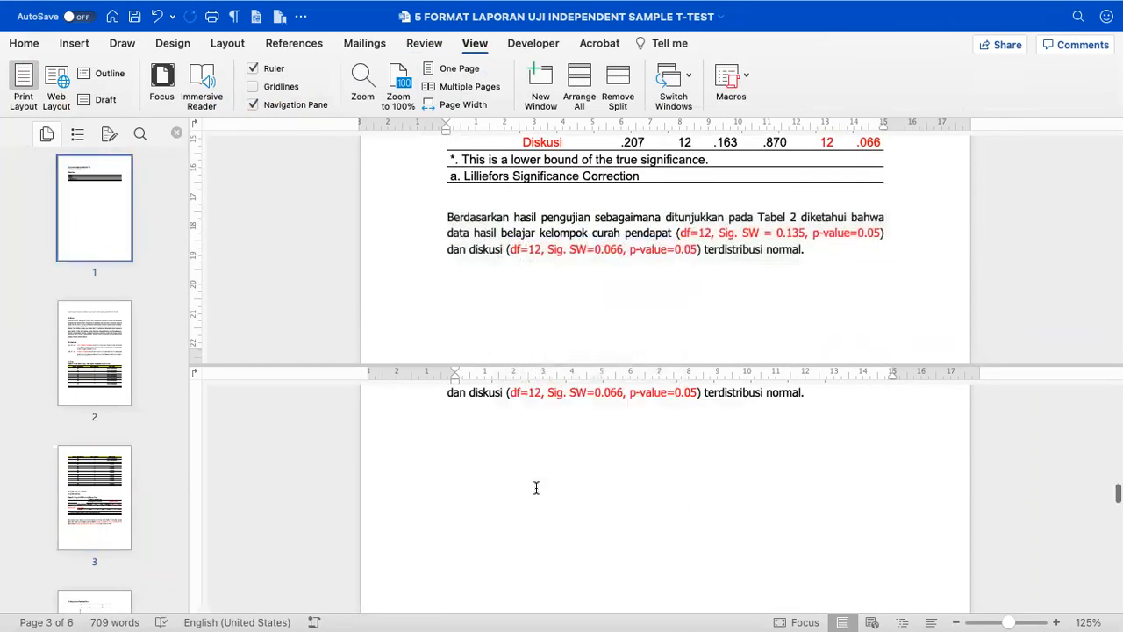
scroll(536, 488, down, 15)
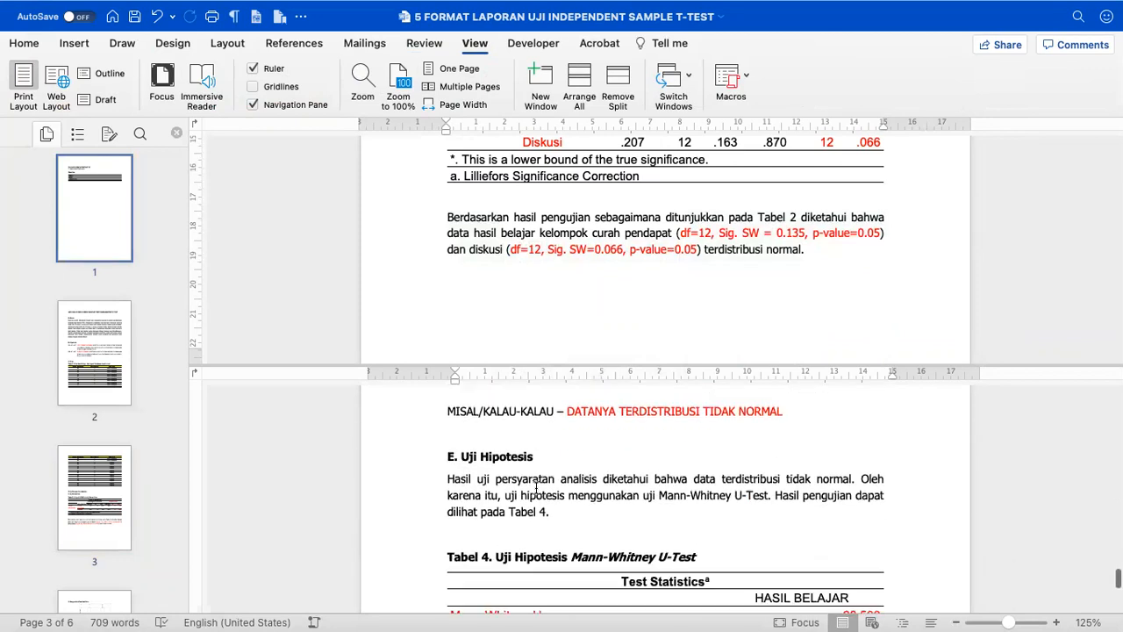
click(499, 456)
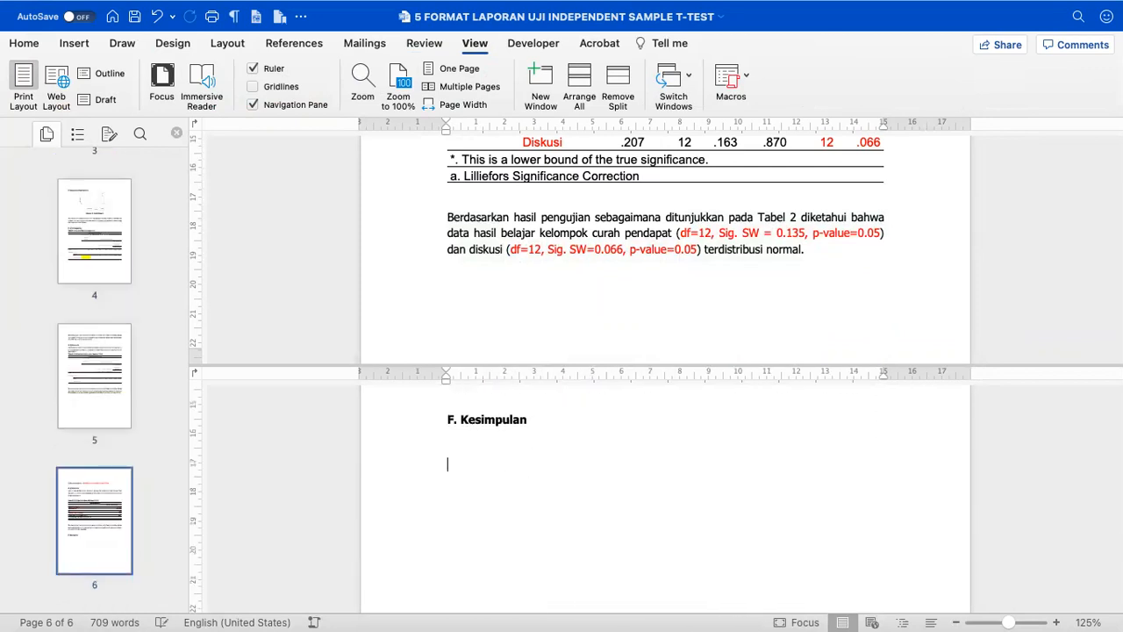
key(super+v)
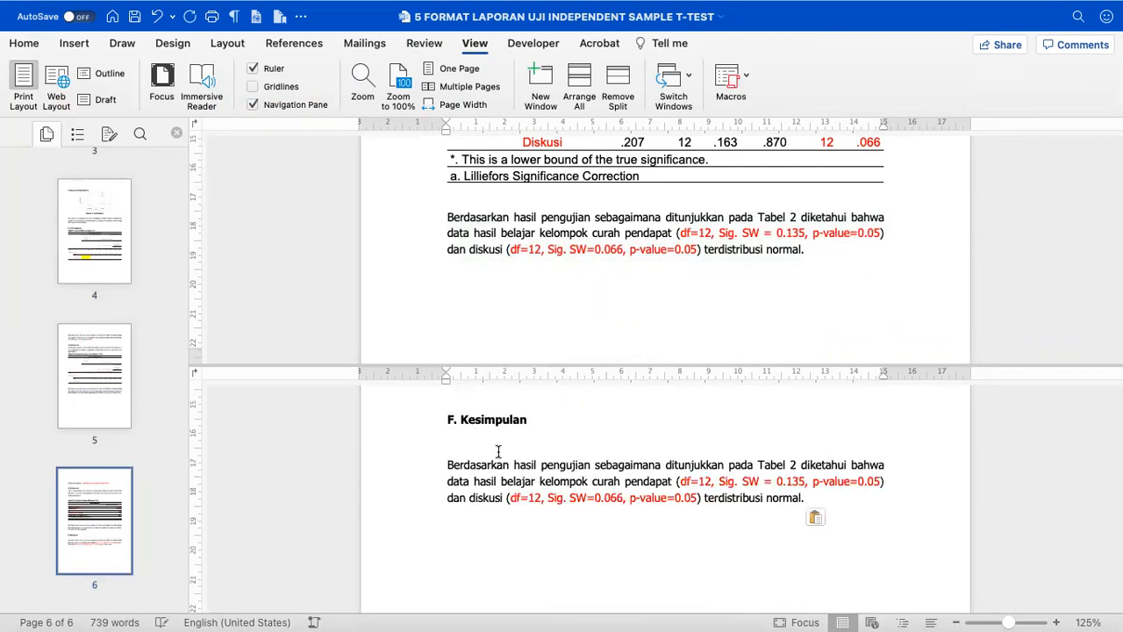
Copy the boxplot outlier paragraph below Gambar 1 and paste it under the normality paragraph in the "F. Kesimpulan" section.
click(517, 278)
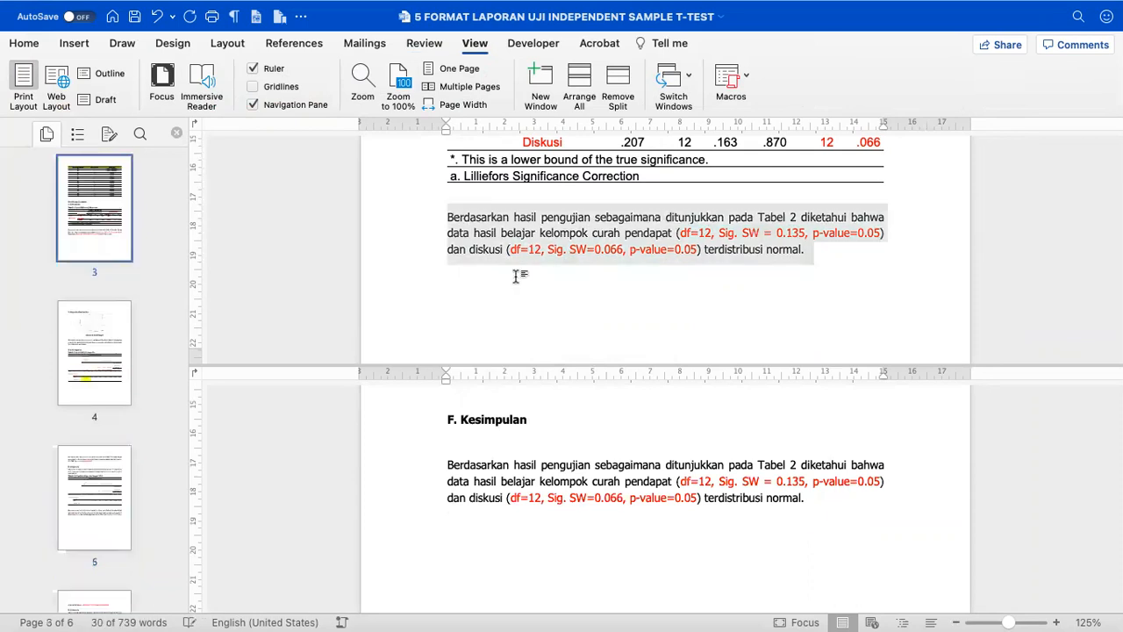
click(505, 224)
scroll(502, 223, down, 8)
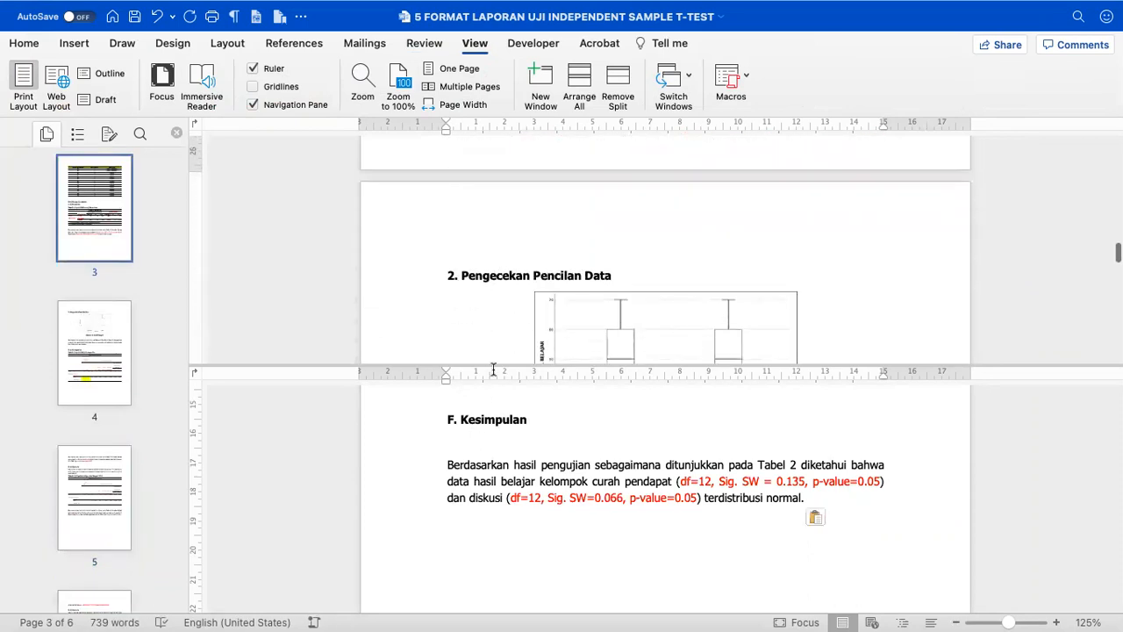
scroll(515, 297, down, 8)
drag(450, 221, 597, 254)
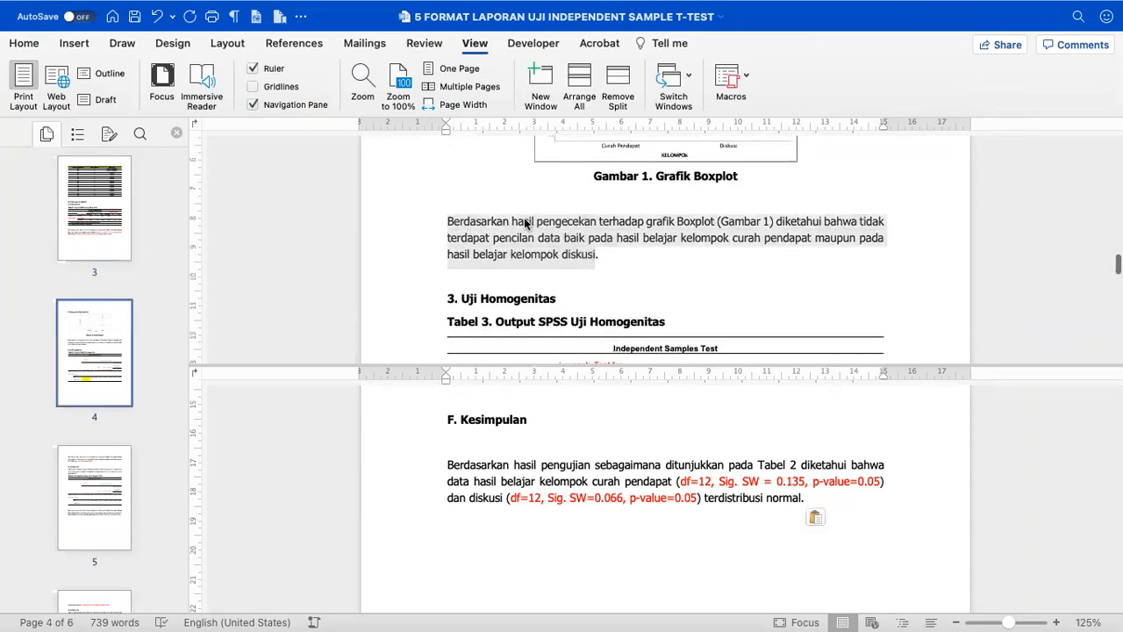
right_click(524, 223)
click(546, 247)
click(540, 509)
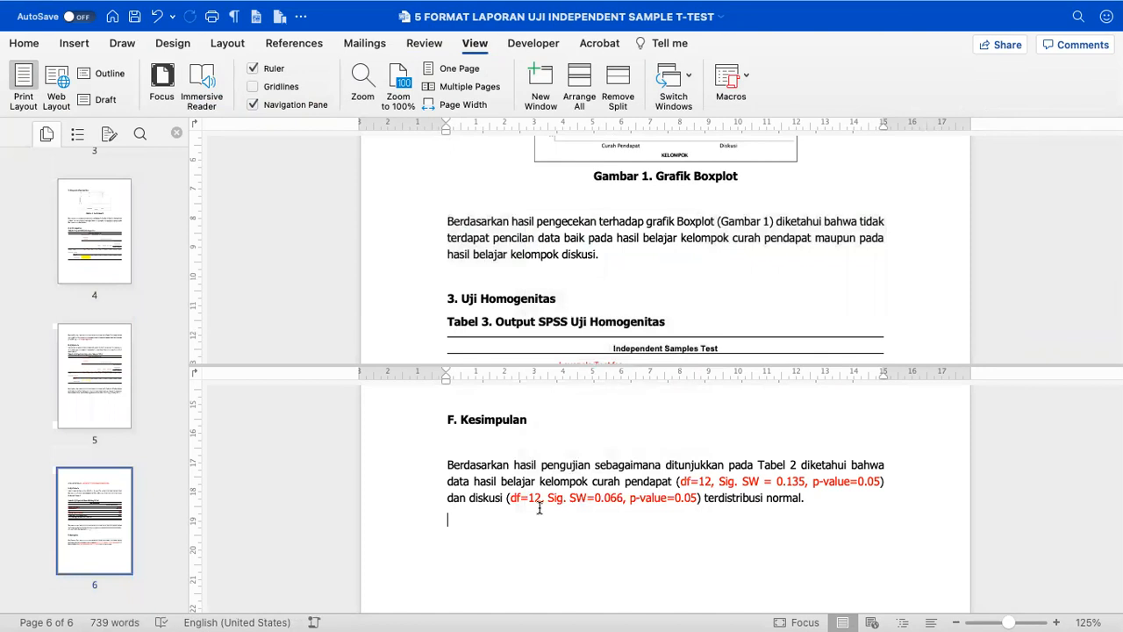
key(super+v)
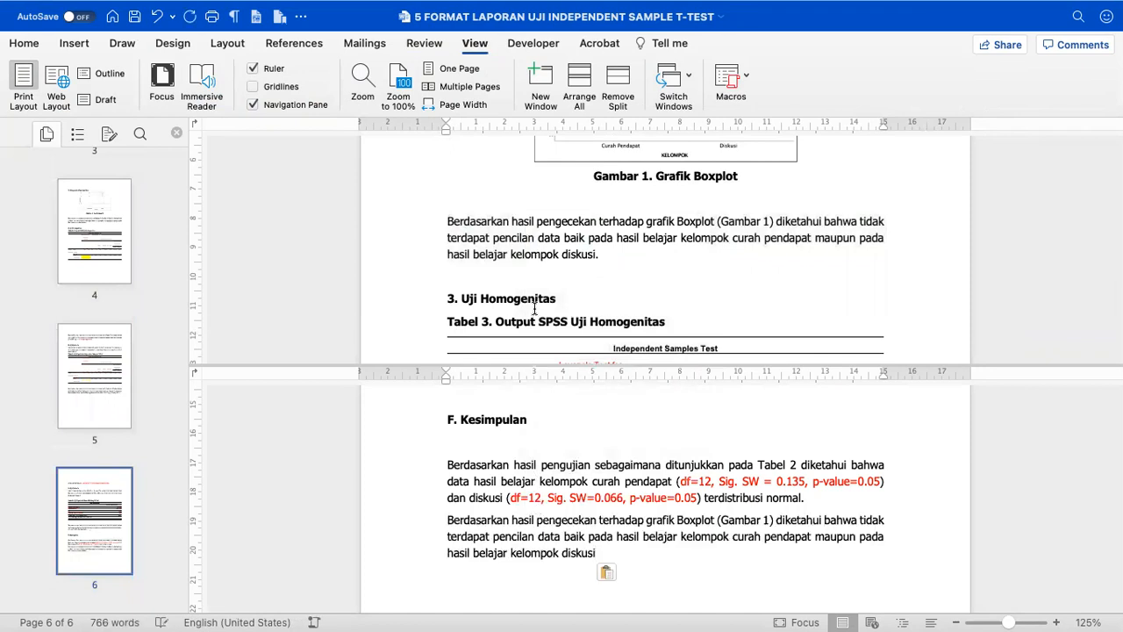
Copy the Tabel 3 homogeneity paragraph, end the pasted boxplot paragraph with a period, and paste the homogeneity paragraph below it.
scroll(535, 308, down, 3)
scroll(535, 308, down, 8)
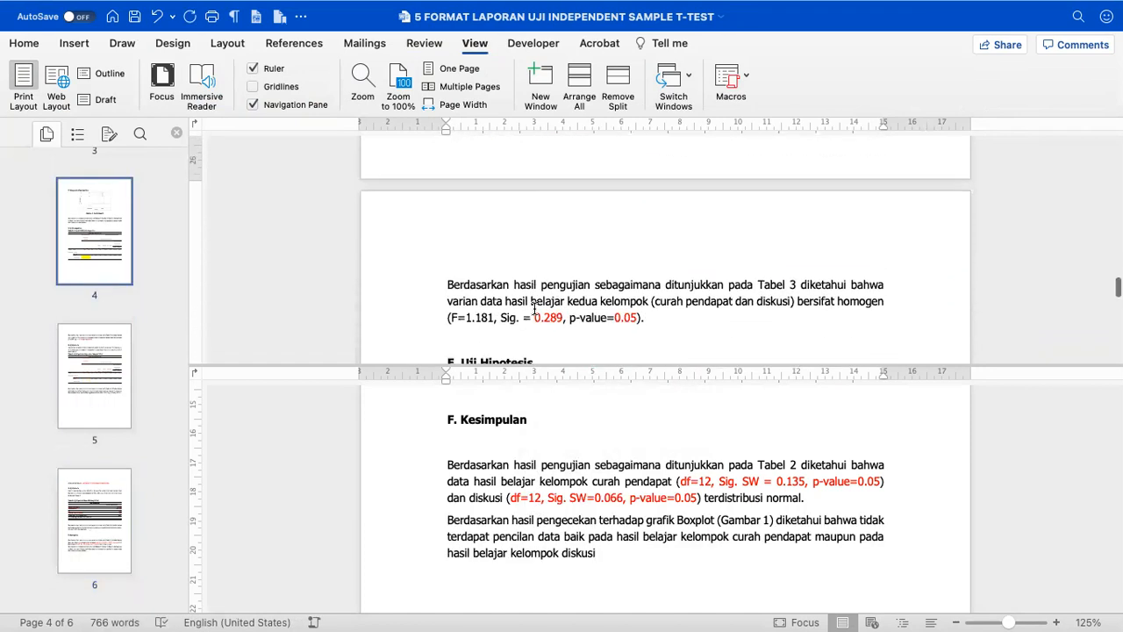
drag(447, 253, 654, 285)
click(595, 554)
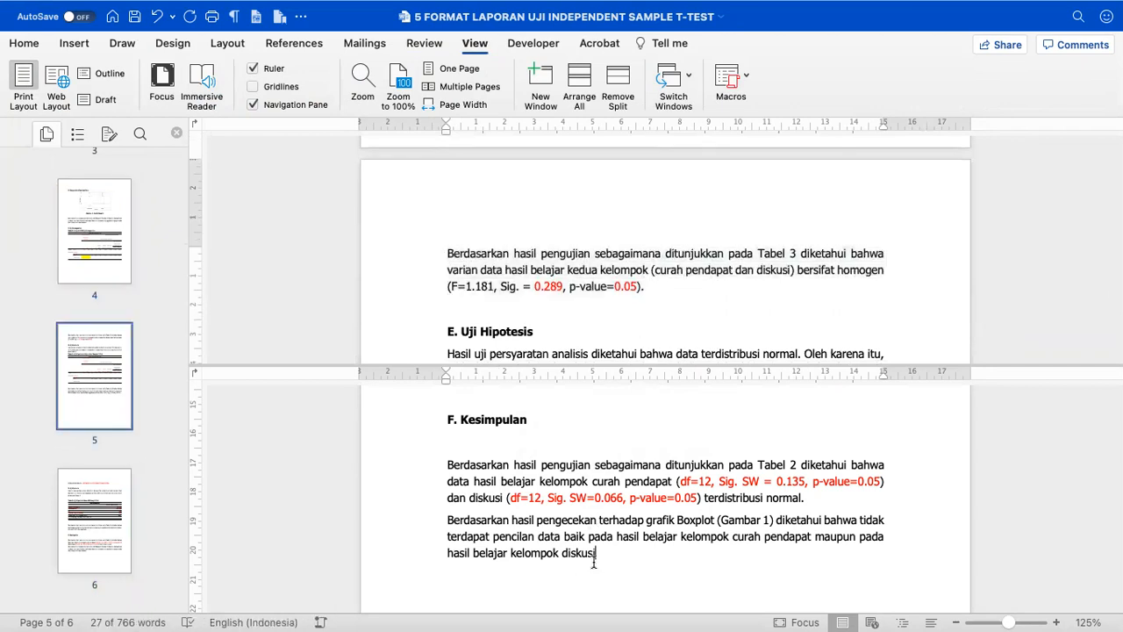
text(.)
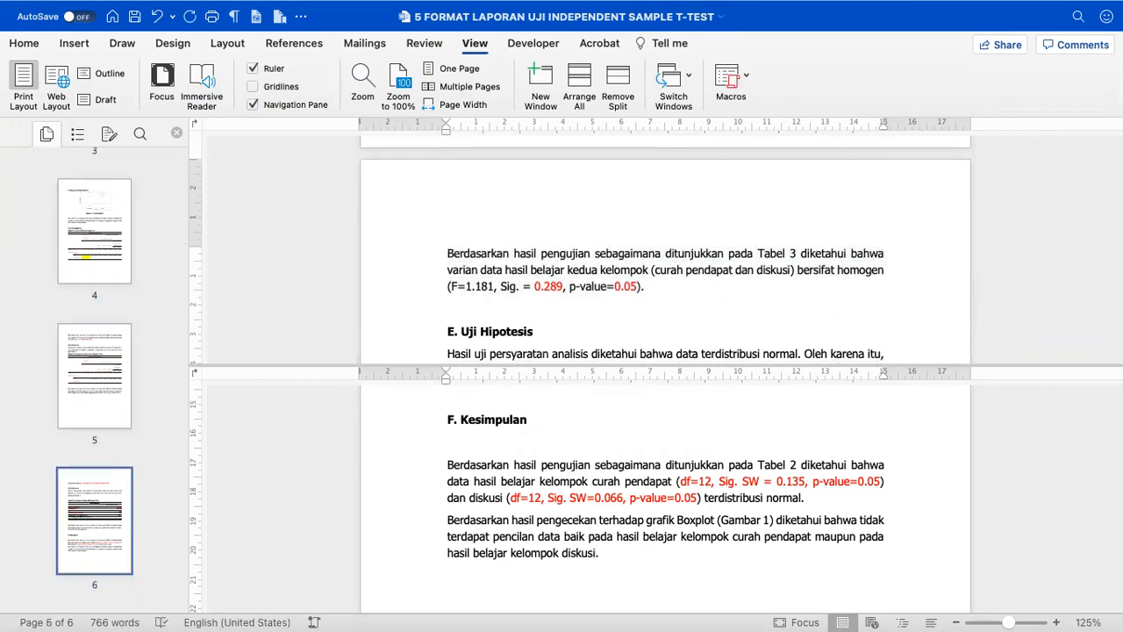
key(super+v)
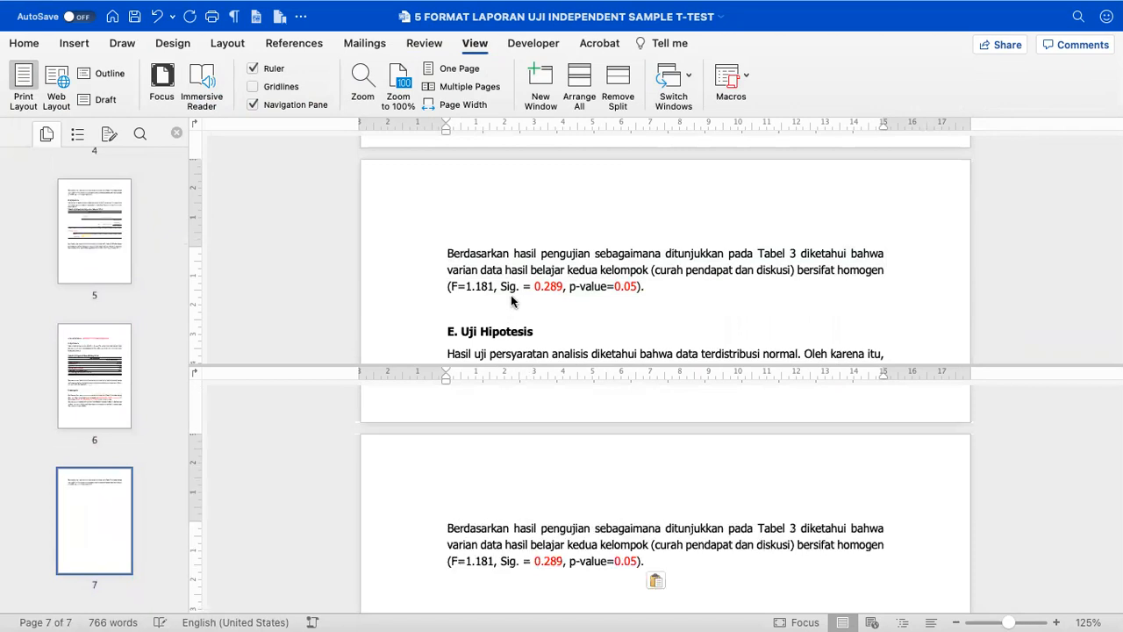
Copy the introductory paragraph under "E. Uji Hipotesis" about the independent sample t-test and paste it below the homogeneity paragraph in the conclusion.
triple_click(513, 300)
scroll(512, 295, down, 1)
scroll(514, 295, down, 1)
click(490, 288)
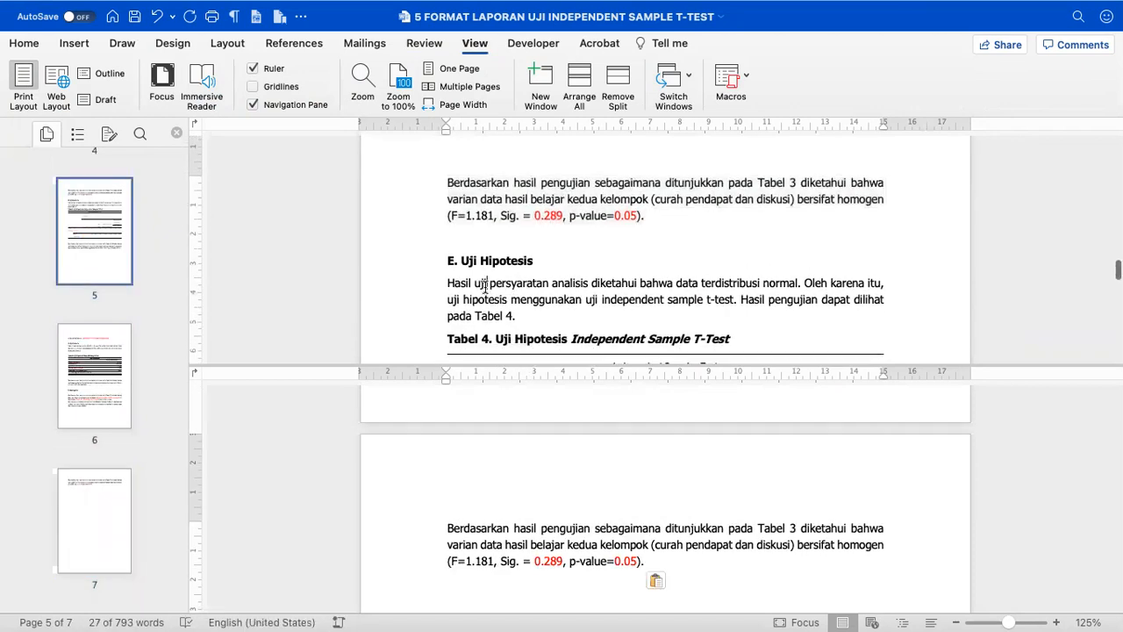
scroll(443, 283, down, 2)
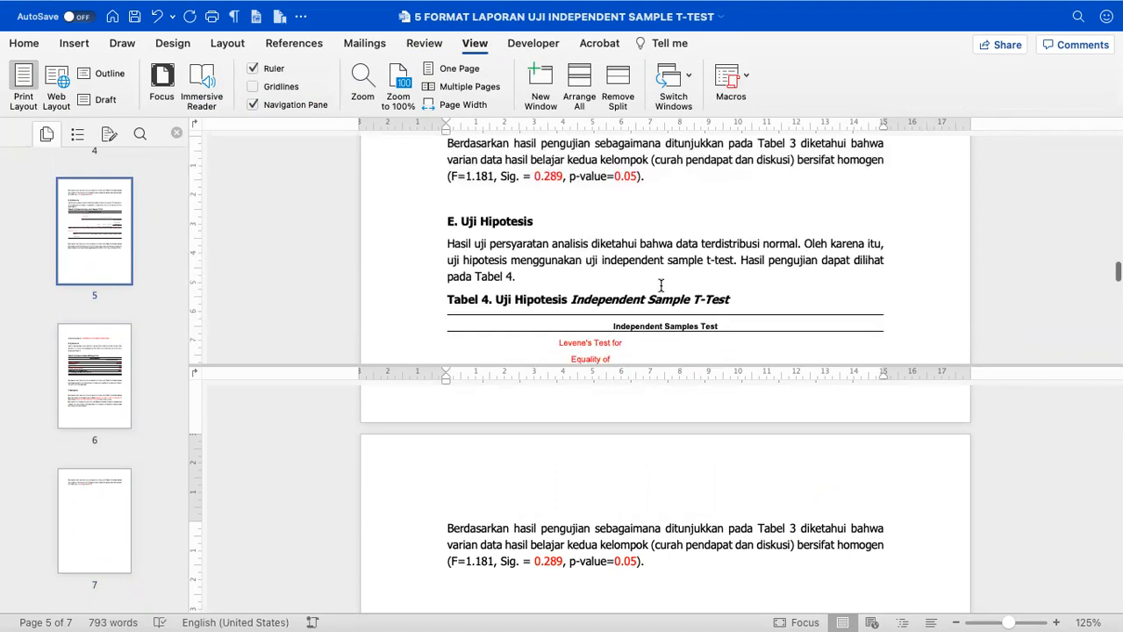
drag(446, 243, 525, 273)
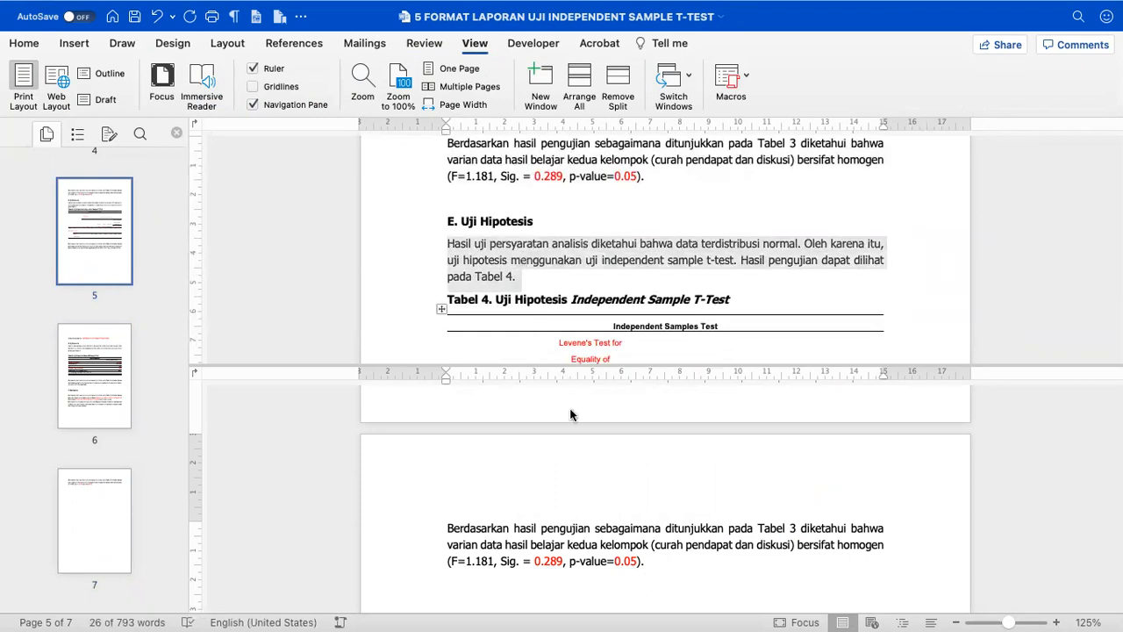
scroll(572, 414, down, 2)
click(578, 554)
key(super+v)
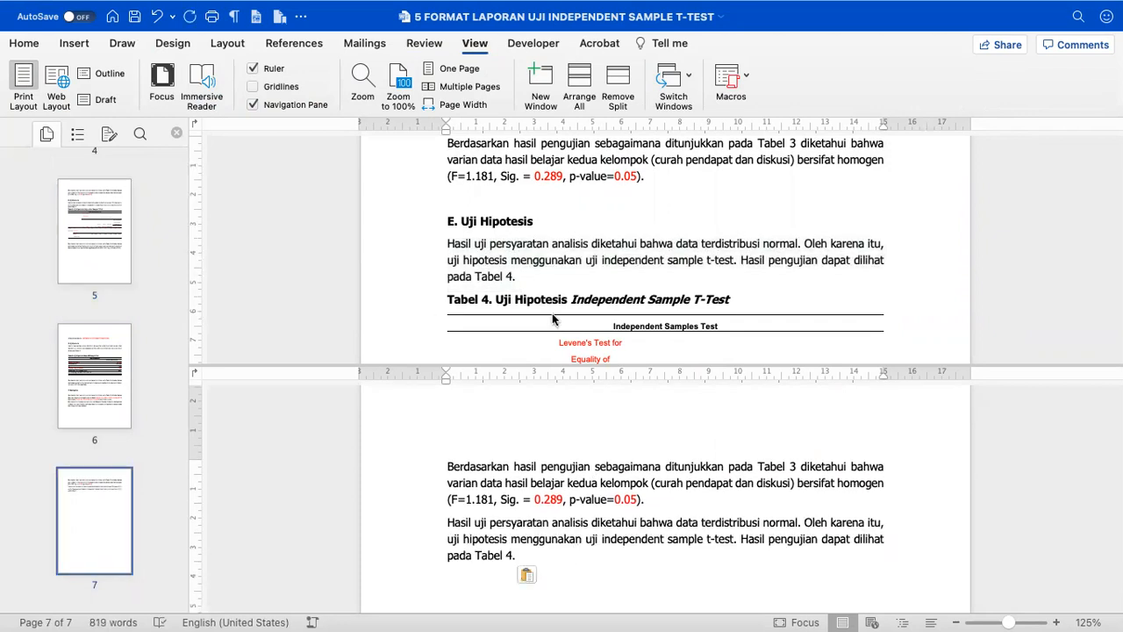
Copy the interpretation paragraph below the Tabel 4 t-test results and paste it at the end of the conclusion.
triple_click(555, 280)
scroll(556, 280, down, 5)
scroll(555, 280, down, 6)
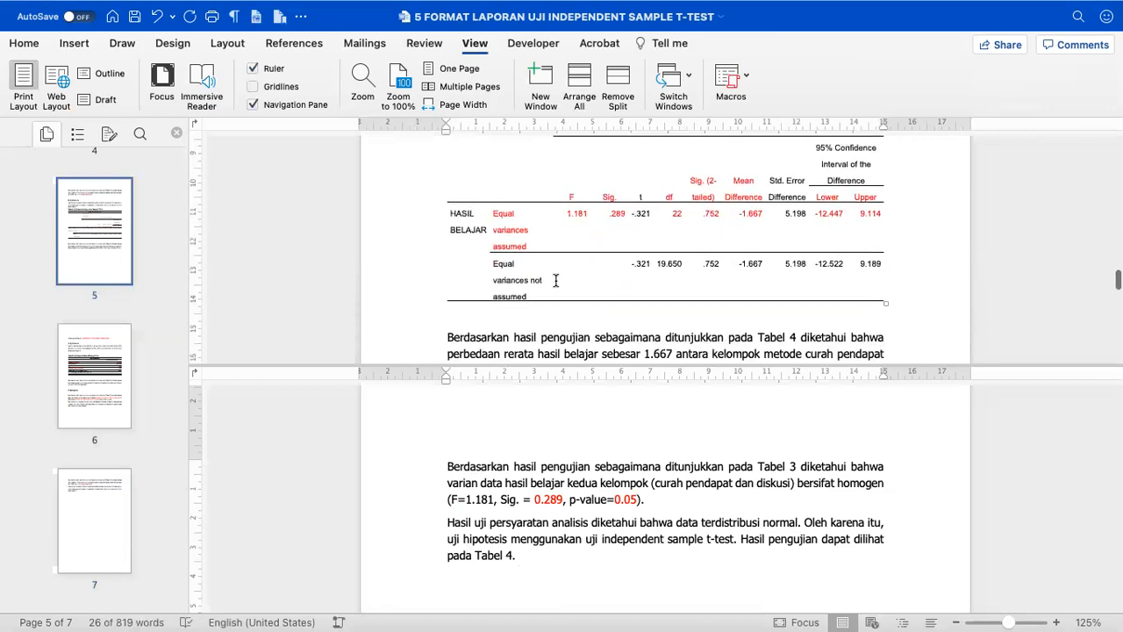
drag(451, 220, 908, 257)
scroll(697, 235, up, 3)
scroll(691, 230, up, 2)
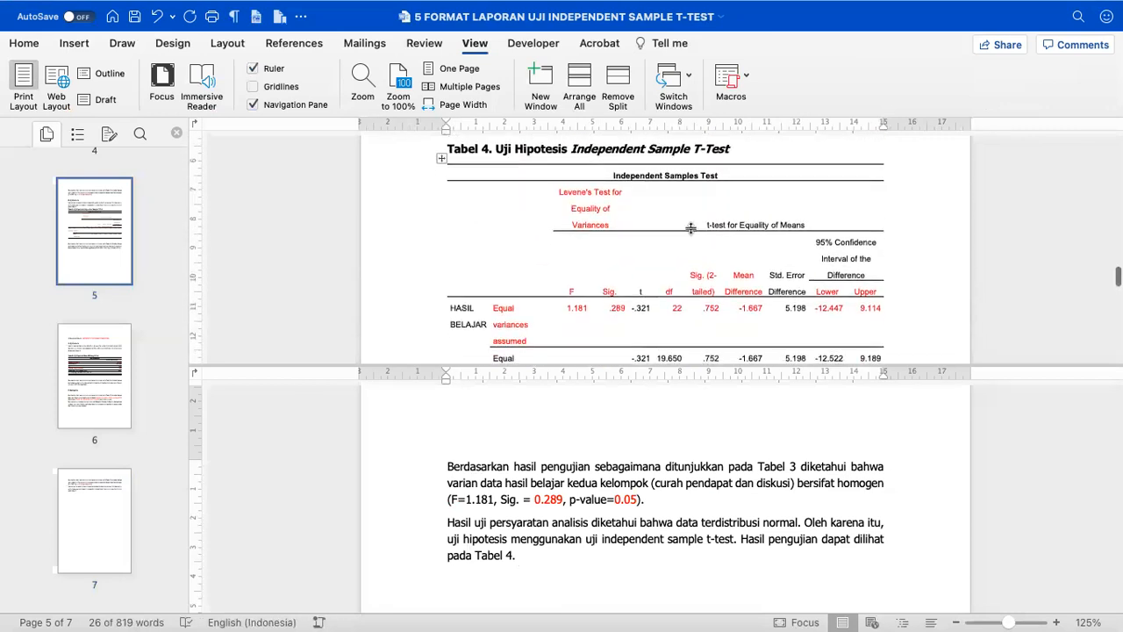
scroll(691, 230, down, 5)
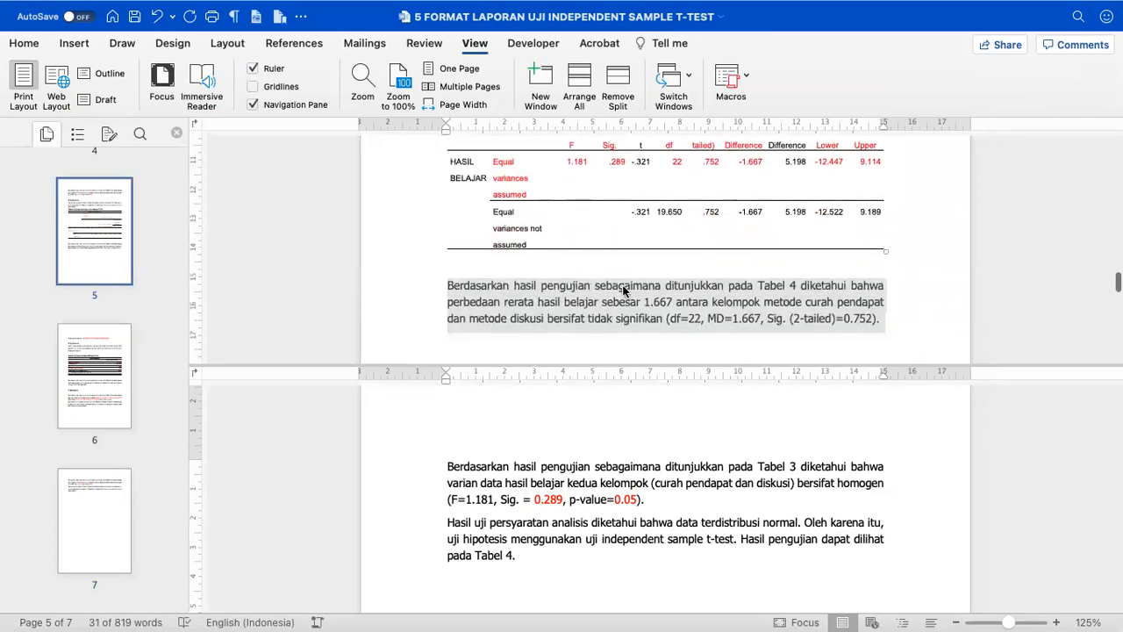
right_click(574, 300)
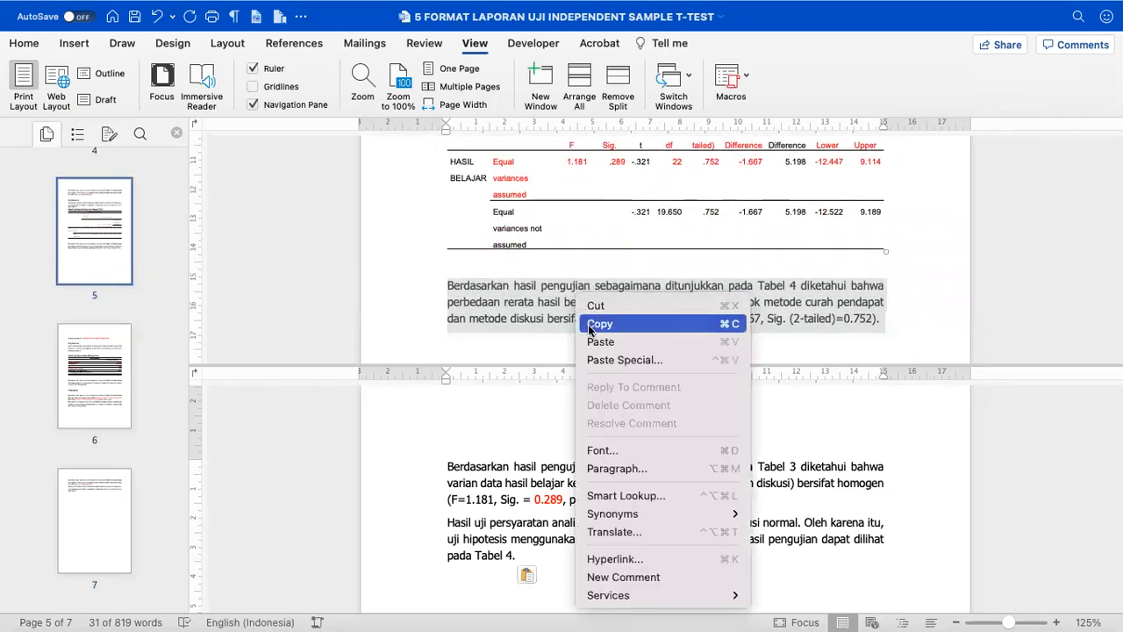
click(588, 323)
click(530, 569)
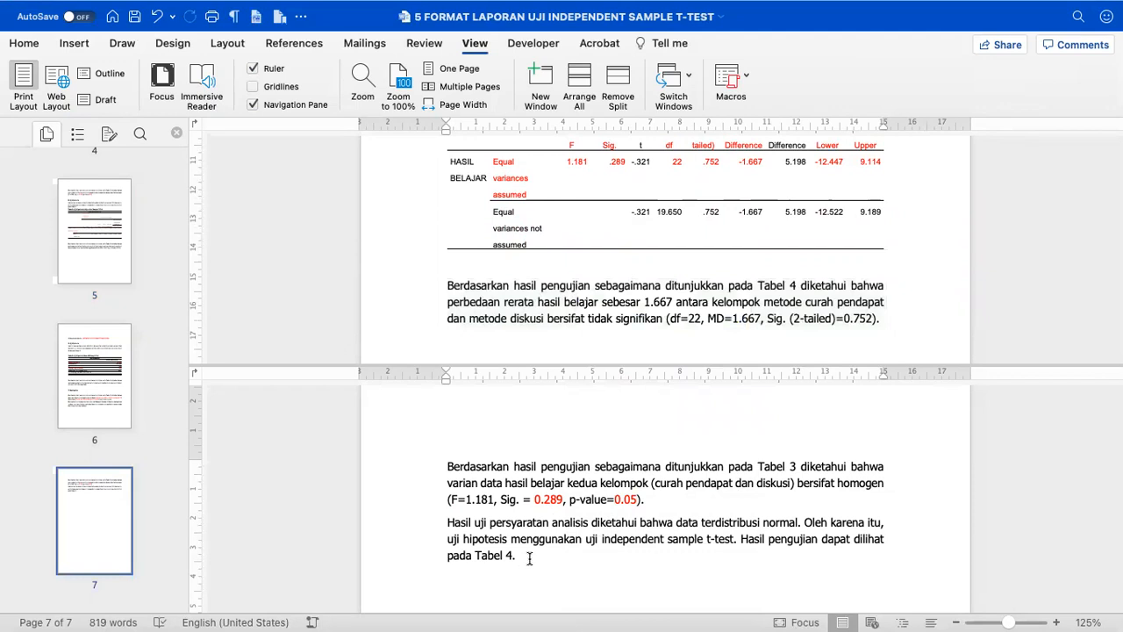
key(super+v)
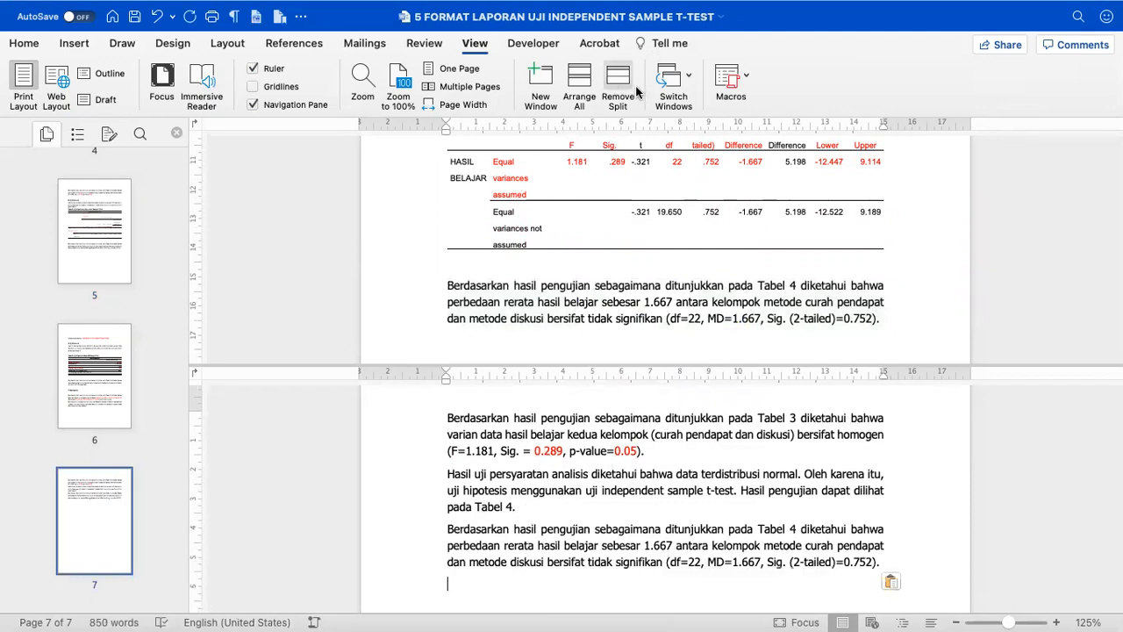
Remove the window split and delete "sebagaimana ditunjukkan pada Tabel 2" from the first paragraph under "F. Kesimpulan".
click(614, 79)
scroll(568, 265, down, 15)
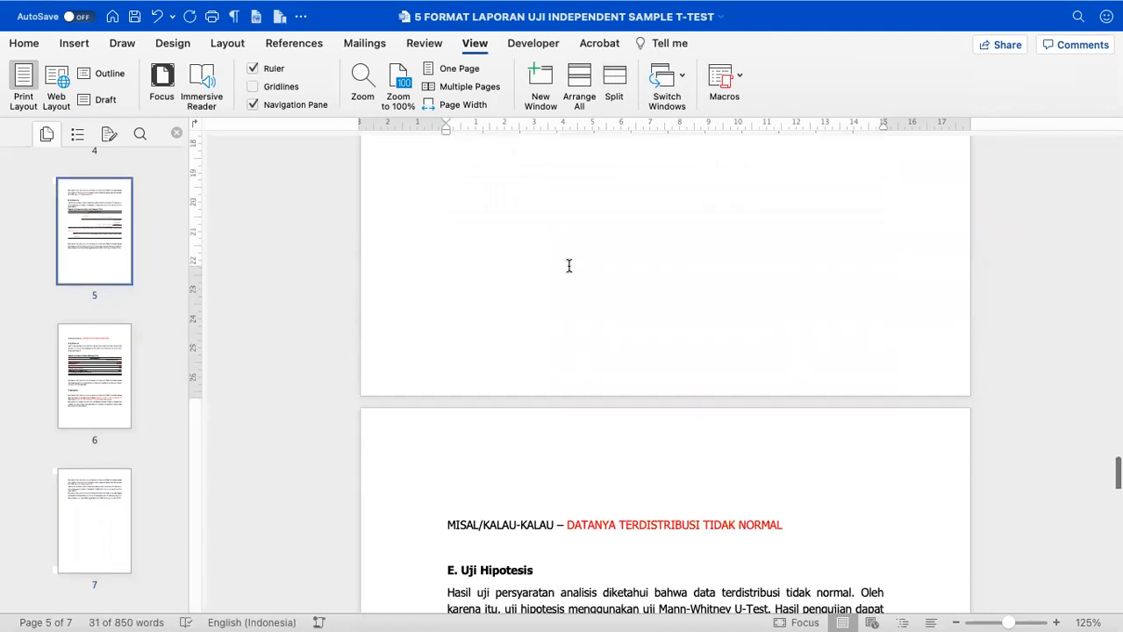
scroll(568, 265, up, 5)
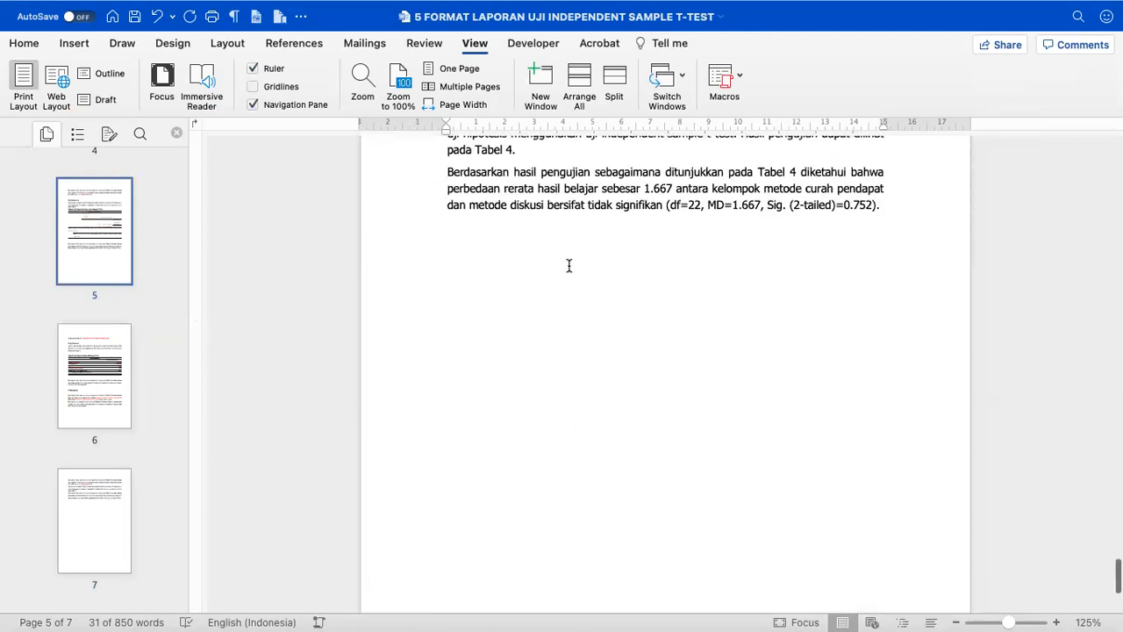
scroll(569, 265, up, 2)
scroll(569, 265, up, 1)
scroll(569, 265, down, 10)
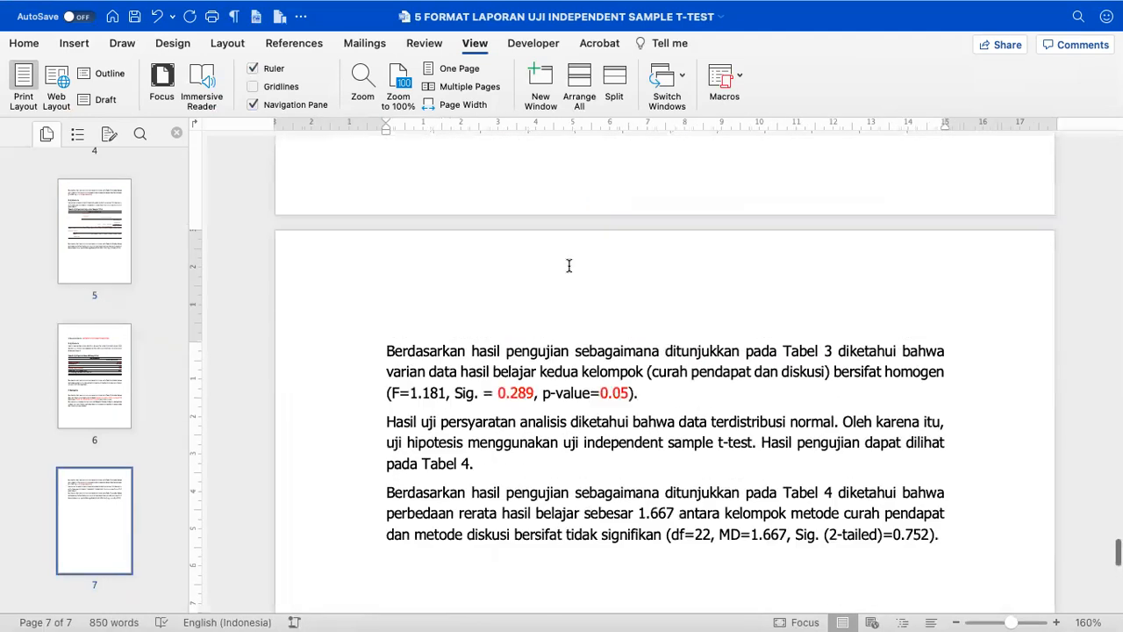
scroll(569, 265, up, 2)
scroll(569, 265, down, 5)
scroll(568, 265, up, 10)
scroll(569, 265, down, 9)
scroll(569, 265, up, 3)
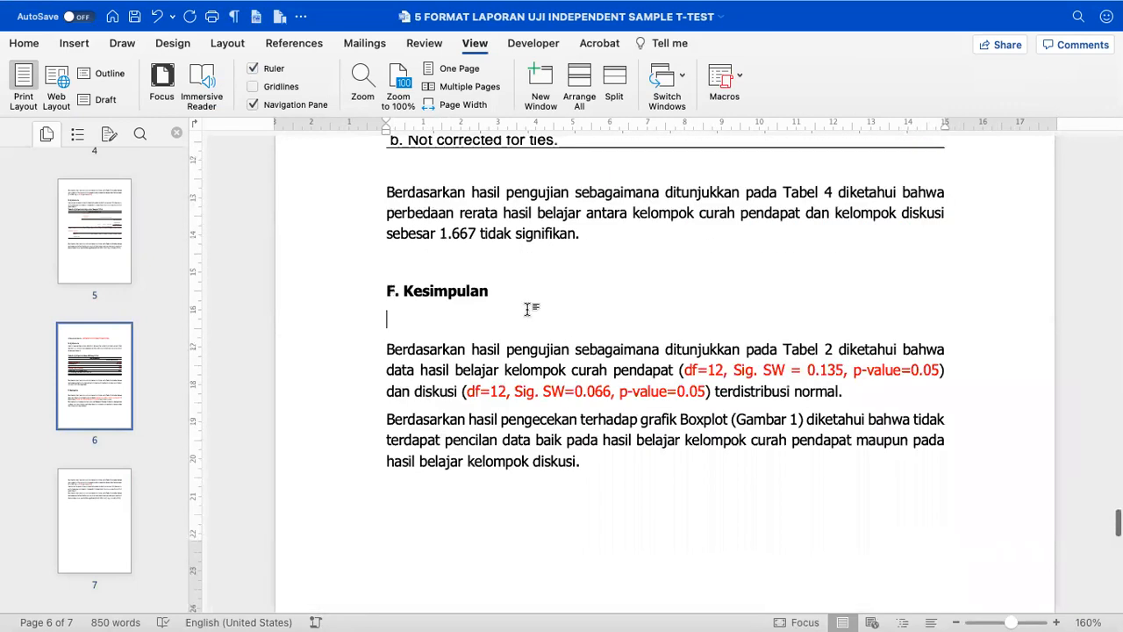
drag(577, 350, 836, 345)
key(BackSpace)
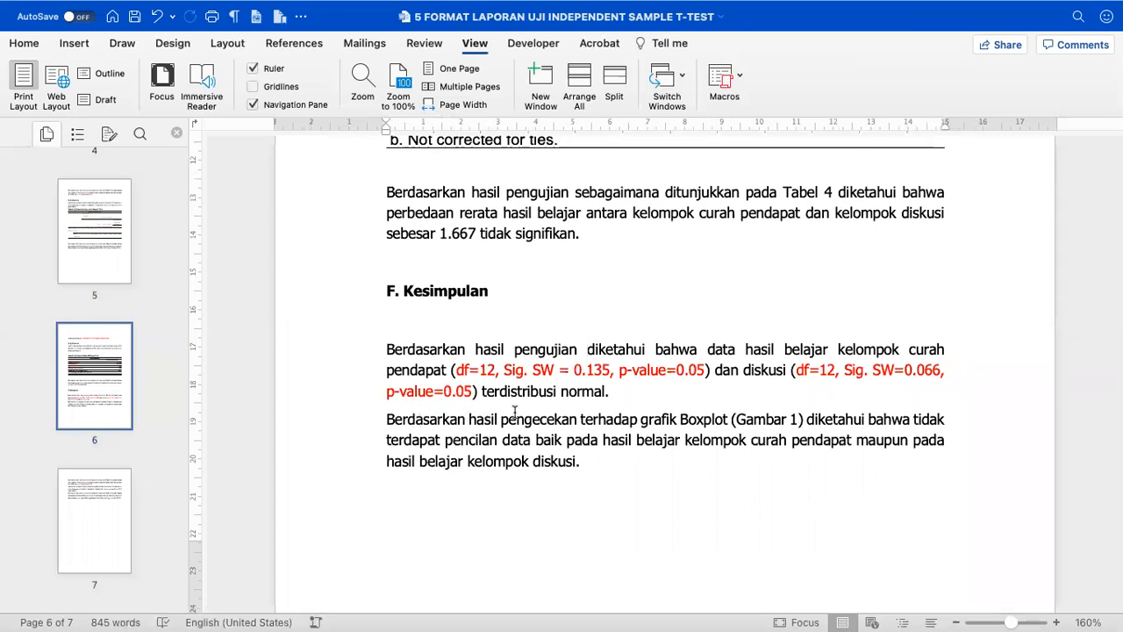
Delete "(Gambar 1)" from the conclusion's boxplot paragraph and join that paragraph to the end of the normality paragraph.
click(732, 419)
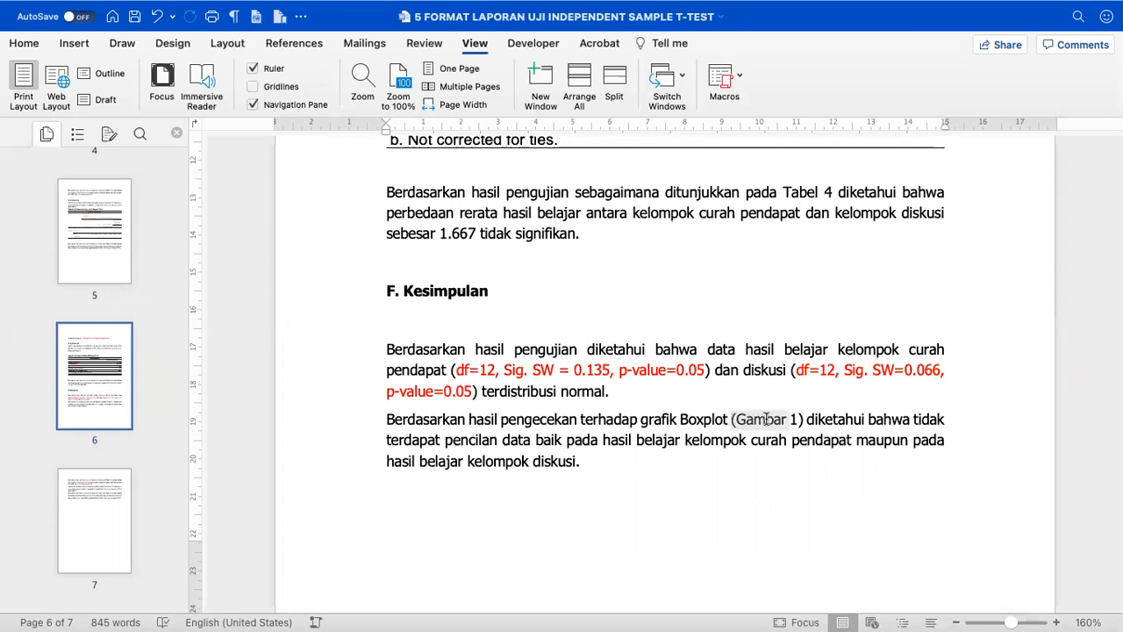
key(BackSpace)
key(BackSpace)
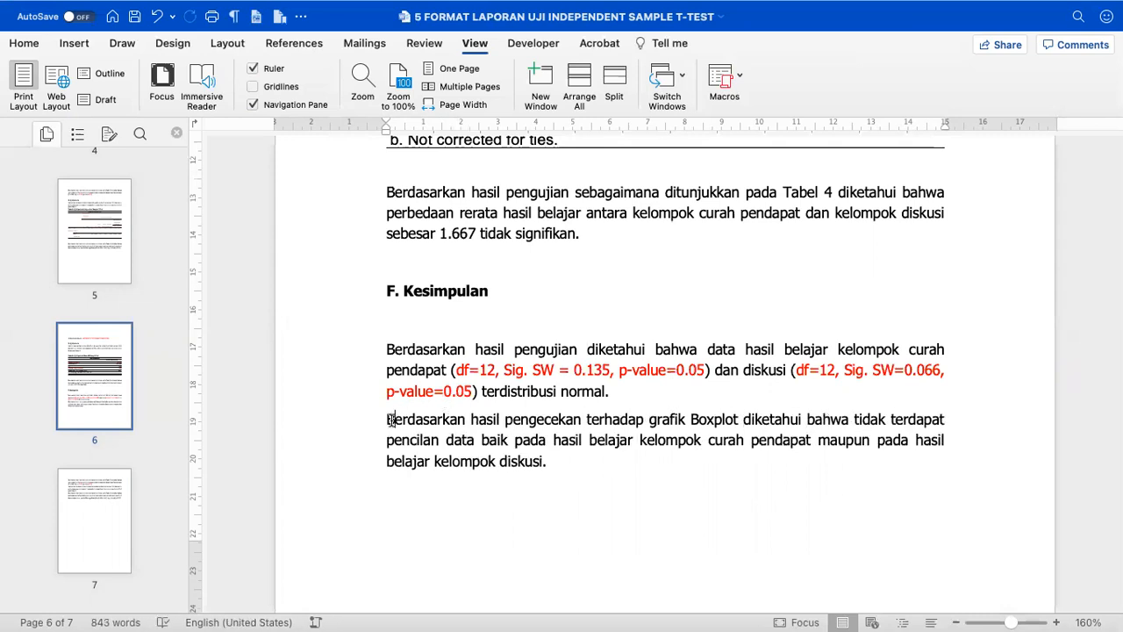
key(BackSpace)
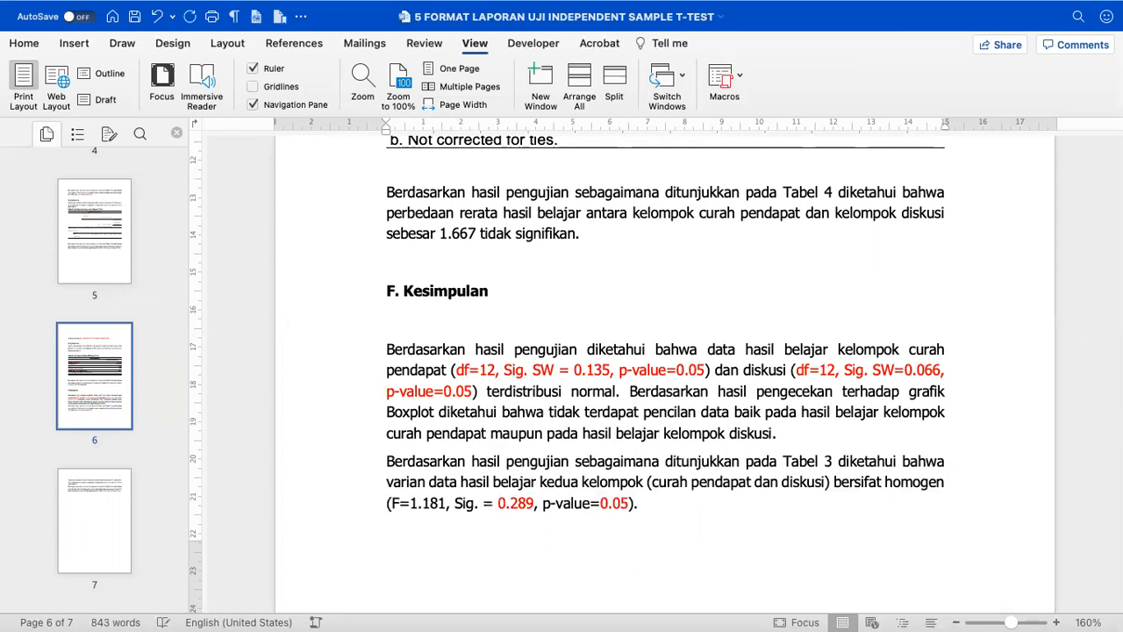
Delete "sebagaimana ditunjukkan pada Tabel 3" from the conclusion's homogeneity paragraph and join that paragraph to the boxplot text above.
scroll(422, 441, down, 2)
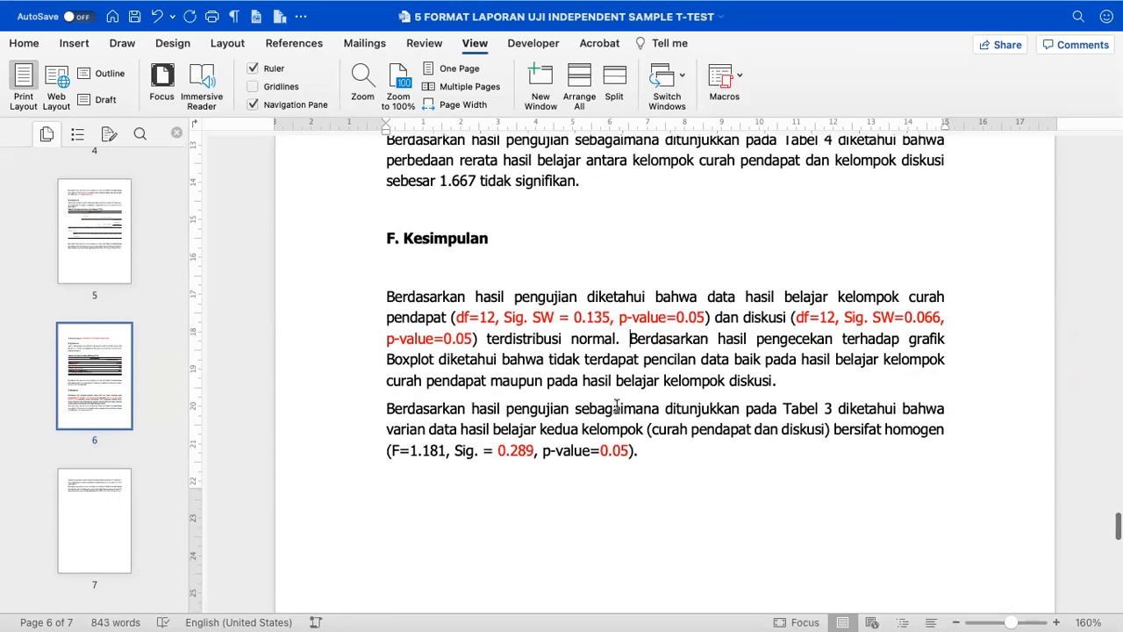
drag(670, 410, 386, 409)
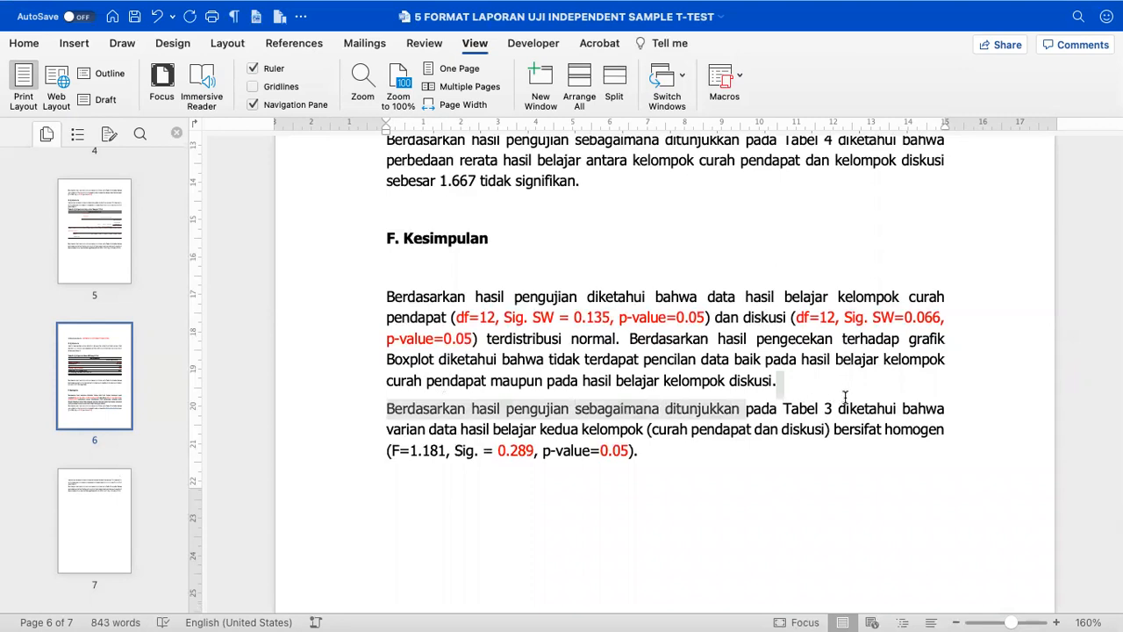
drag(665, 409, 845, 409)
drag(582, 408, 834, 405)
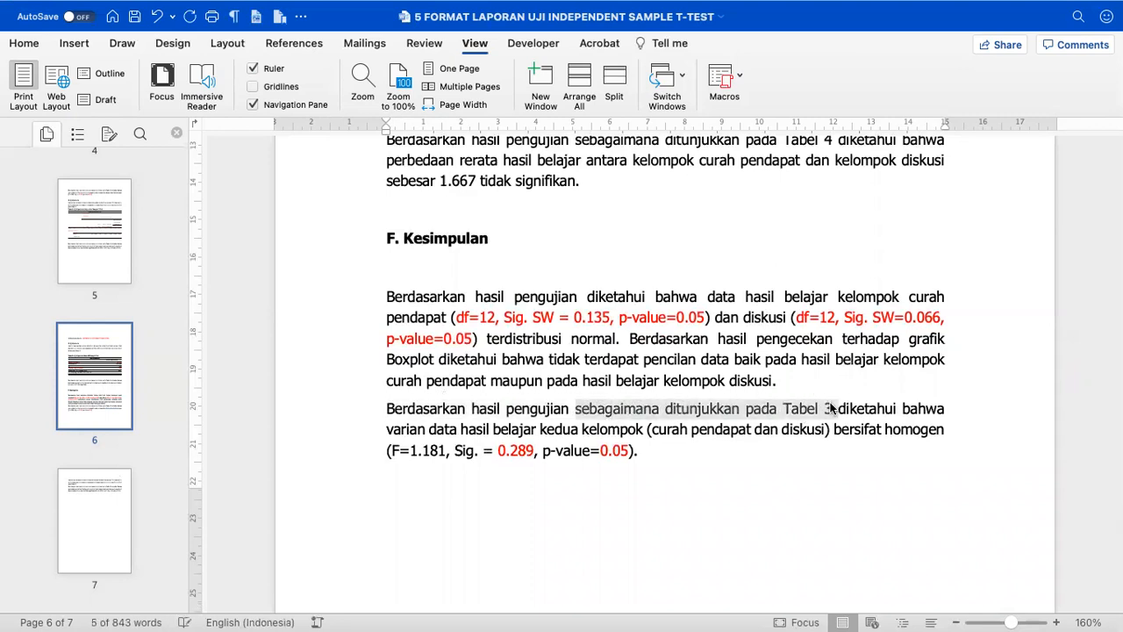
key(BackSpace)
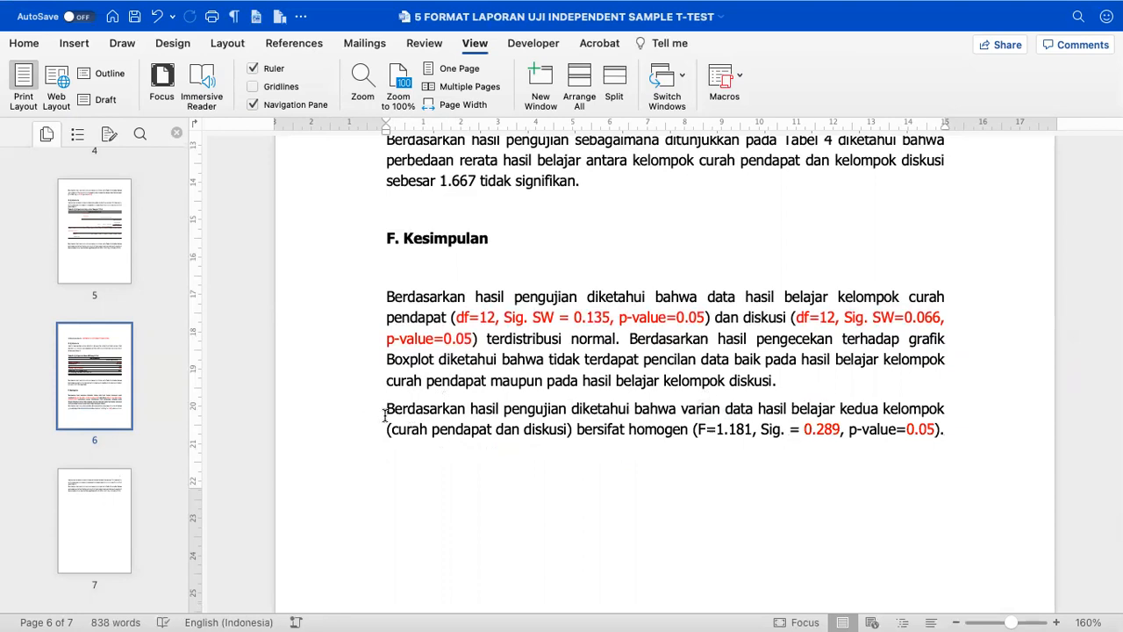
key(BackSpace)
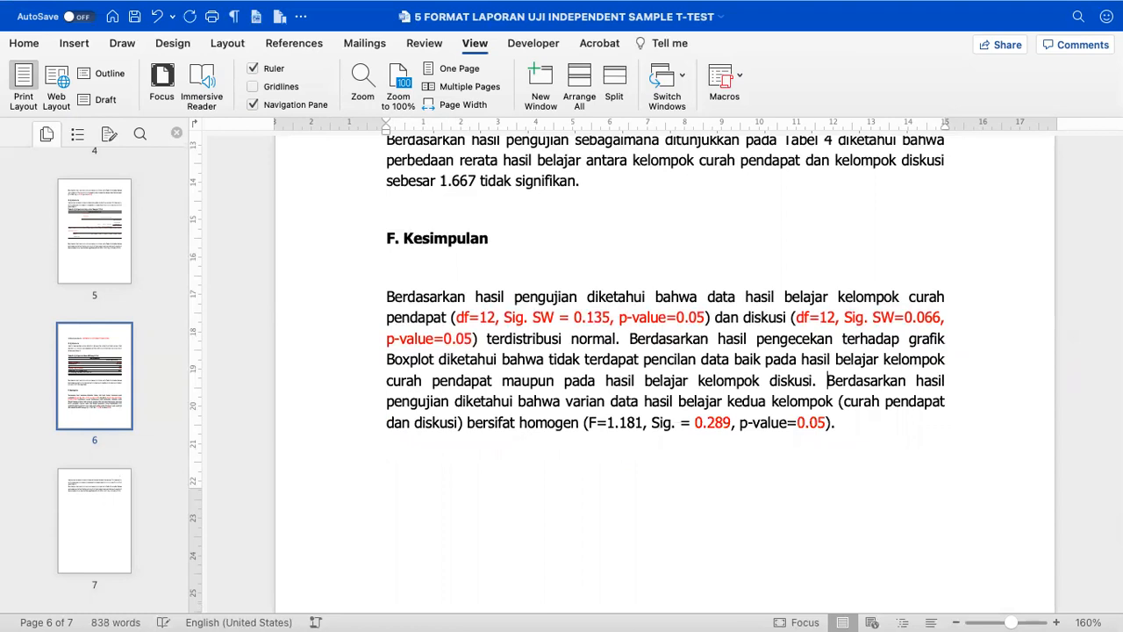
Join the "Hasil uji persyaratan analisis" paragraph on the last page to the end of the homogeneity text in the conclusion.
scroll(665, 395, up, 10)
scroll(665, 395, down, 2)
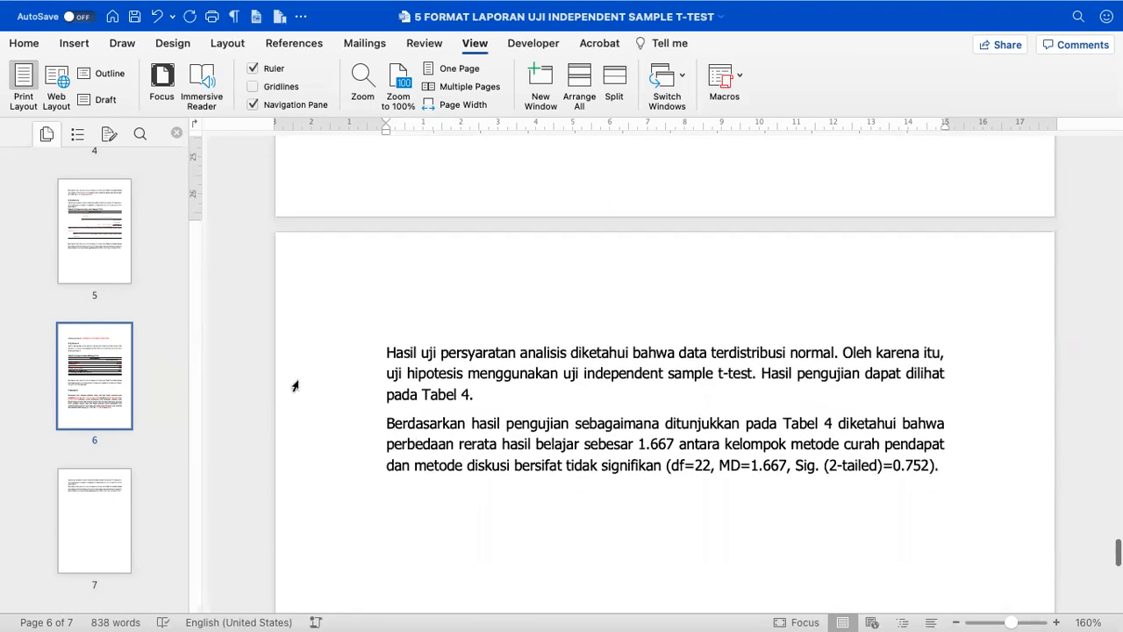
scroll(295, 386, up, 1)
click(383, 399)
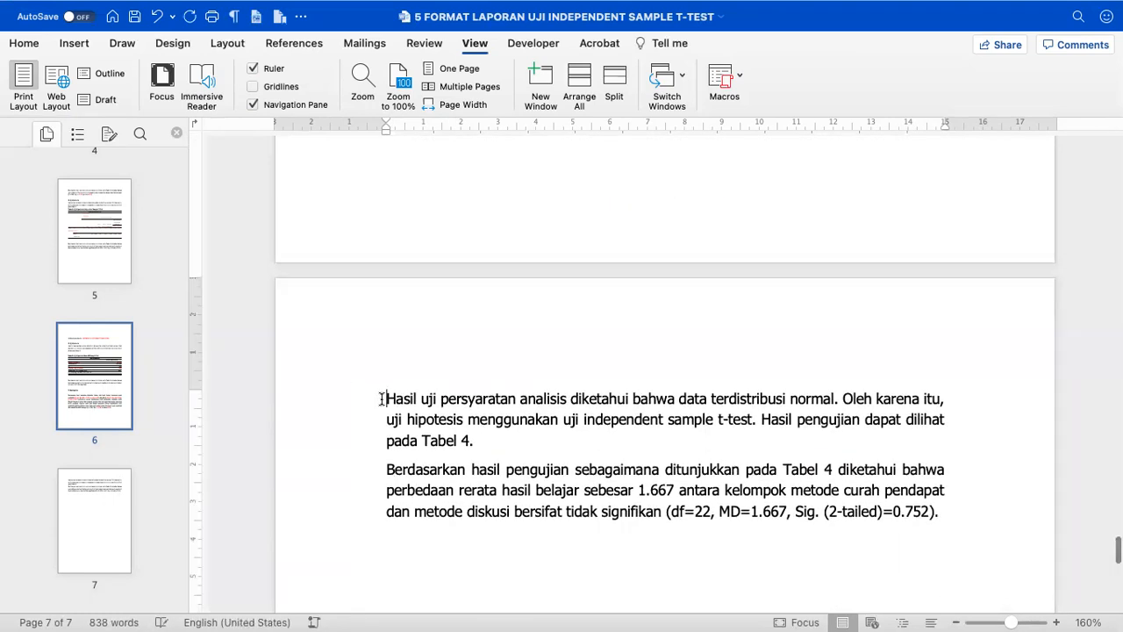
key(BackSpace)
text(.)
scroll(649, 285, up, 1)
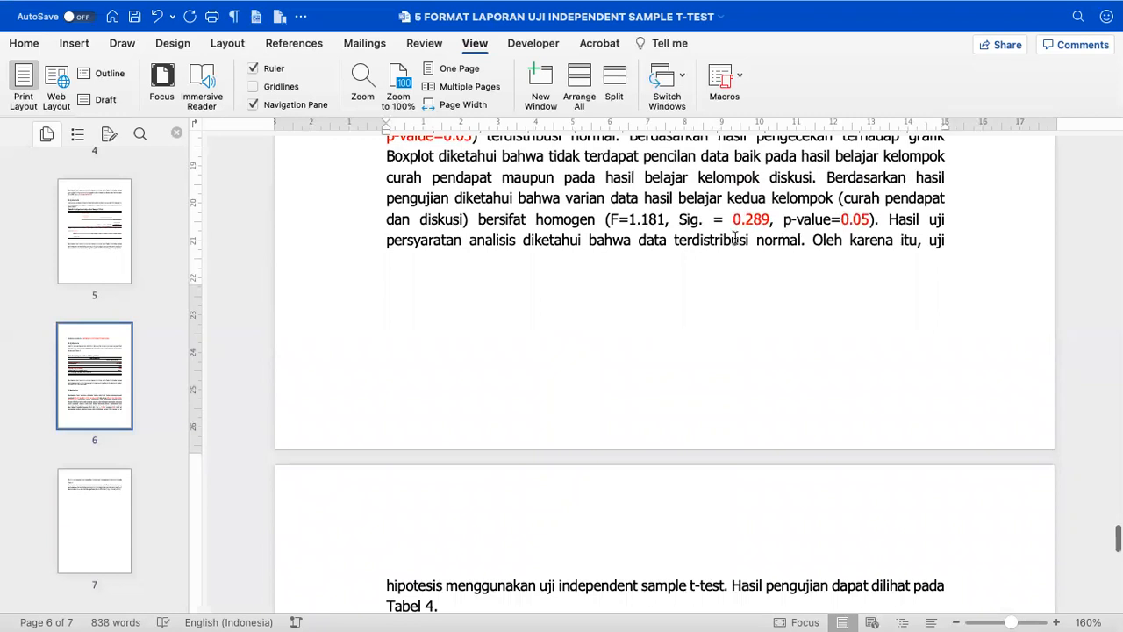
Italicize "independent sample t-test" in the sentence about the hypothesis test in the conclusion.
scroll(842, 229, down, 1)
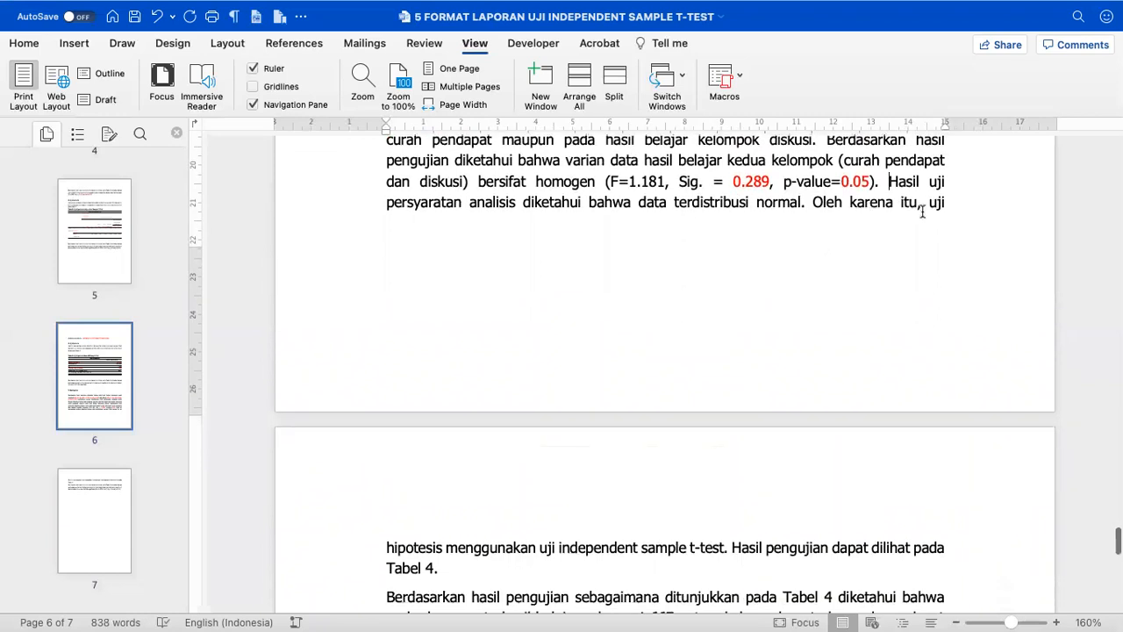
scroll(525, 534, down, 2)
scroll(524, 534, down, 1)
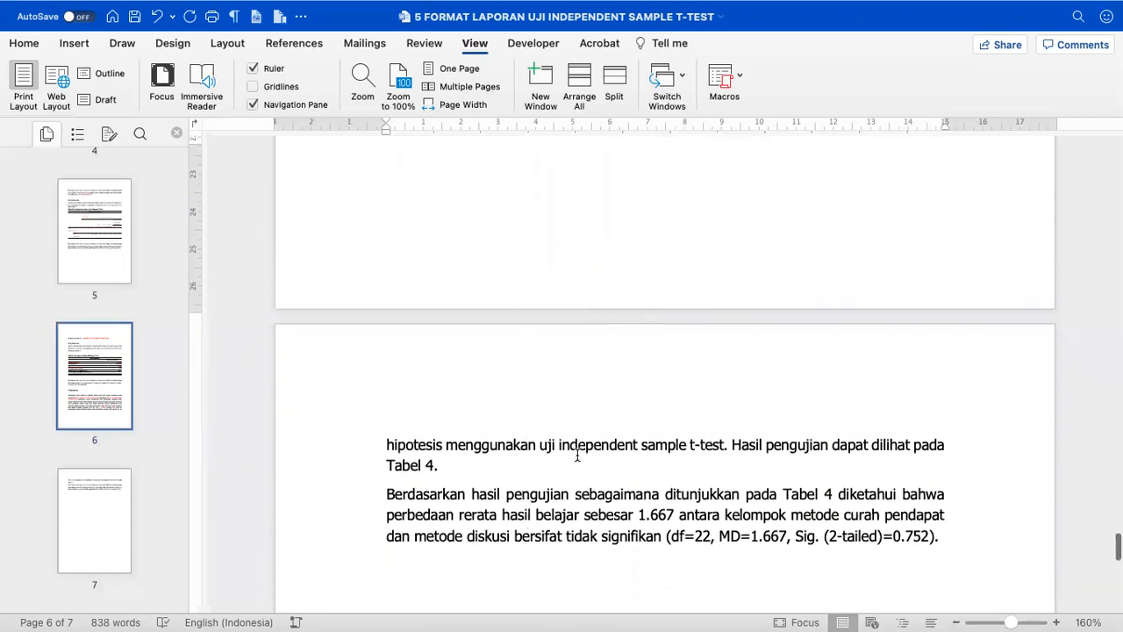
drag(559, 447, 719, 449)
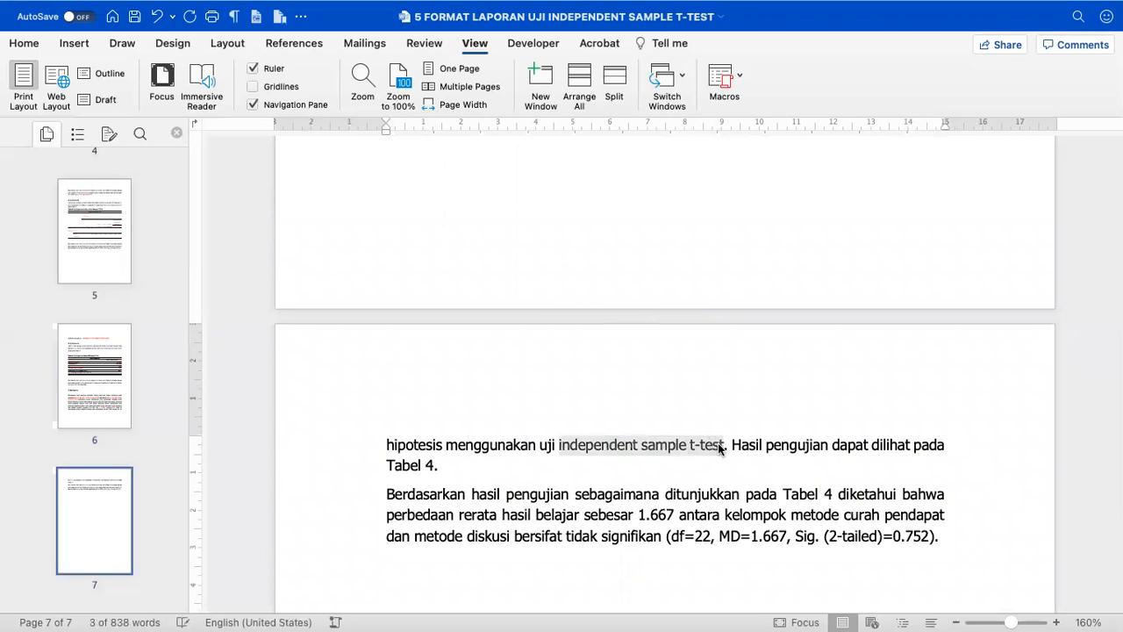
key(super+i)
click(702, 489)
Delete "Hasil pengujian dapat dilihat pada Tabel 4." from the conclusion and join the last paragraph to the text above.
scroll(702, 492, down, 3)
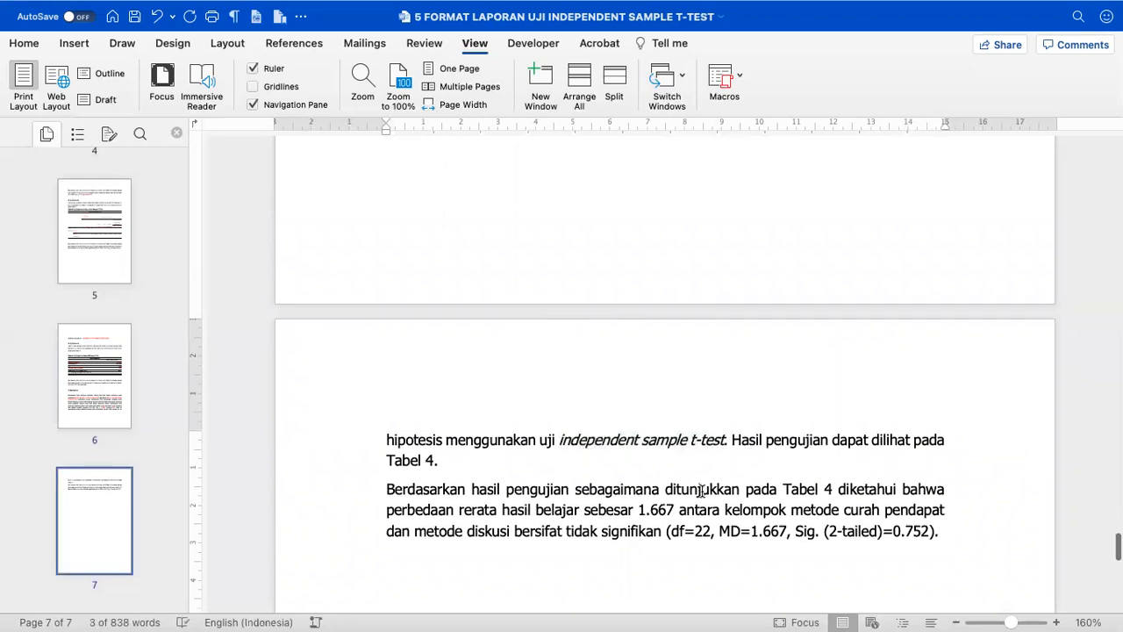
drag(731, 361, 747, 383)
key(BackSpace)
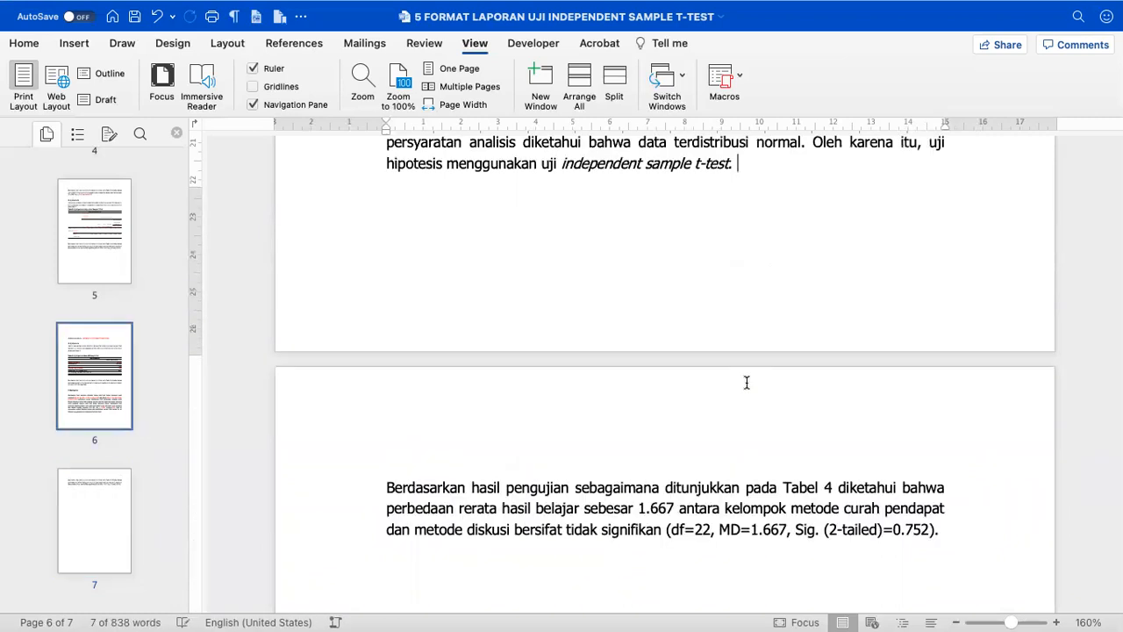
click(384, 494)
key(BackSpace)
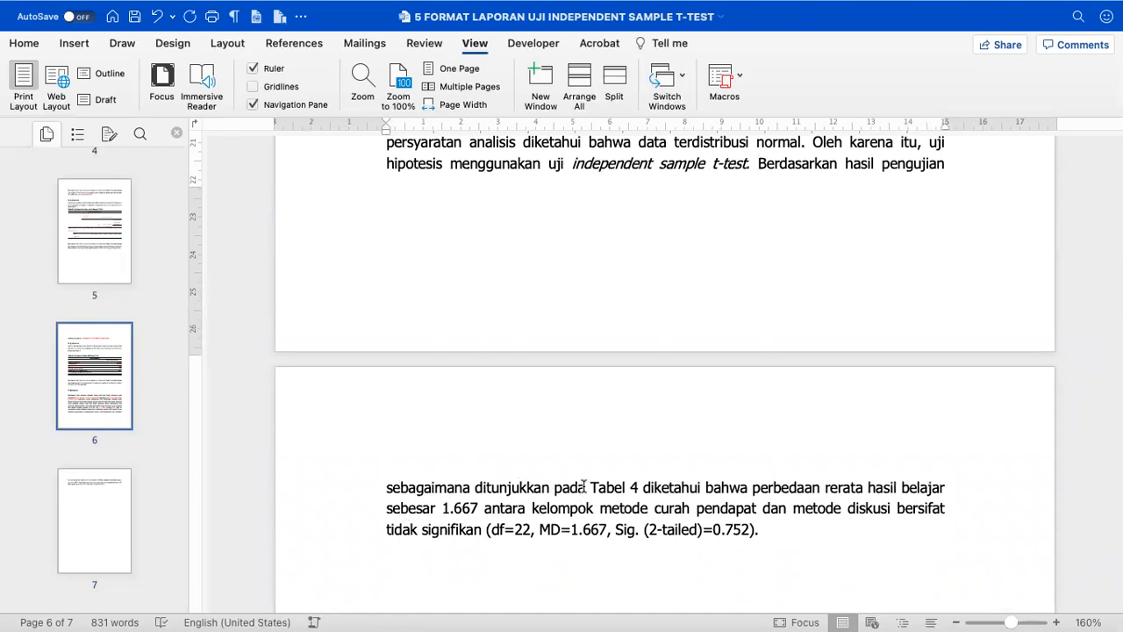
Delete "sebagaimana ditunjukkan pada Tabel 4" from the last sentence of the conclusion.
scroll(595, 485, down, 2)
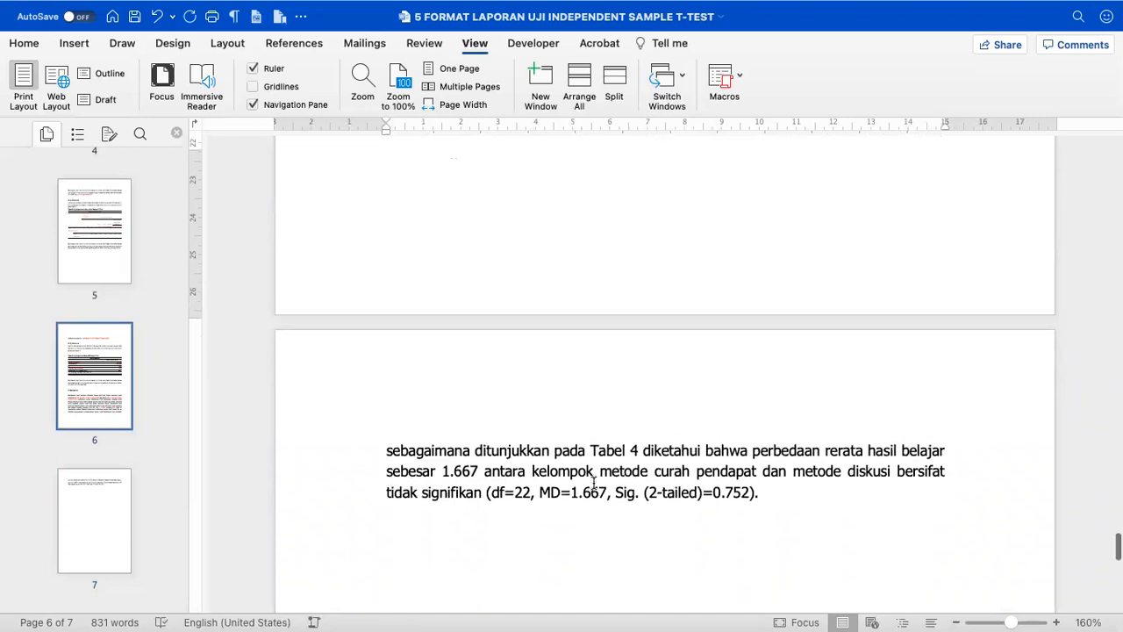
drag(386, 433, 638, 434)
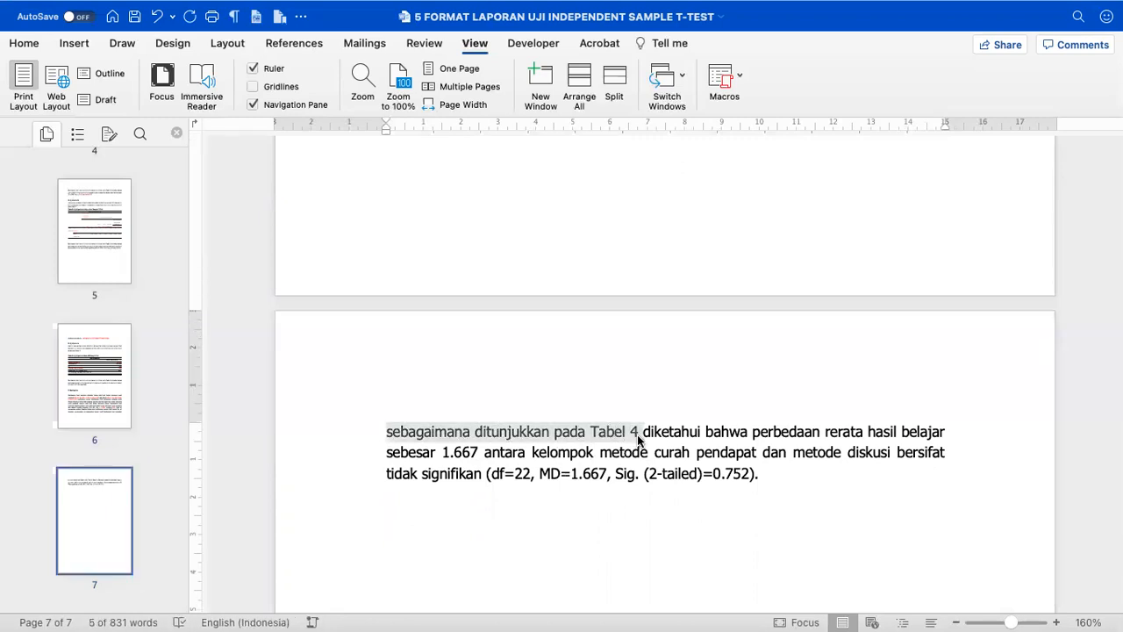
key(BackSpace)
scroll(627, 441, up, 3)
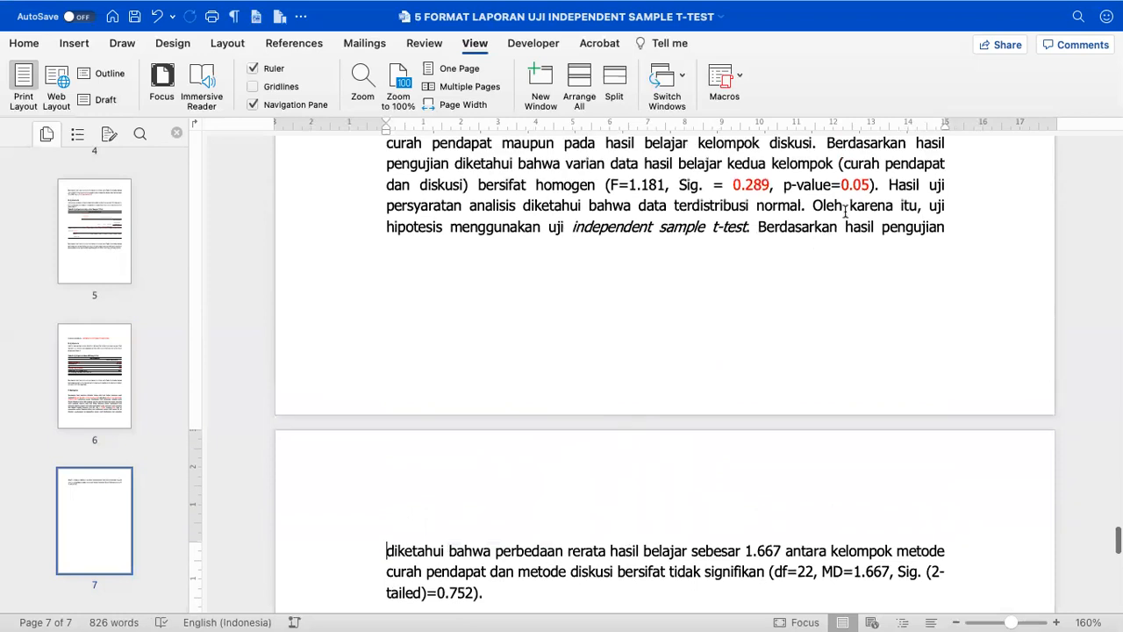
Remove the blank line under the "F. Kesimpulan" heading and append "(INDEPENDENT SAMPLE T-TEST)" to the heading.
scroll(437, 566, down, 2)
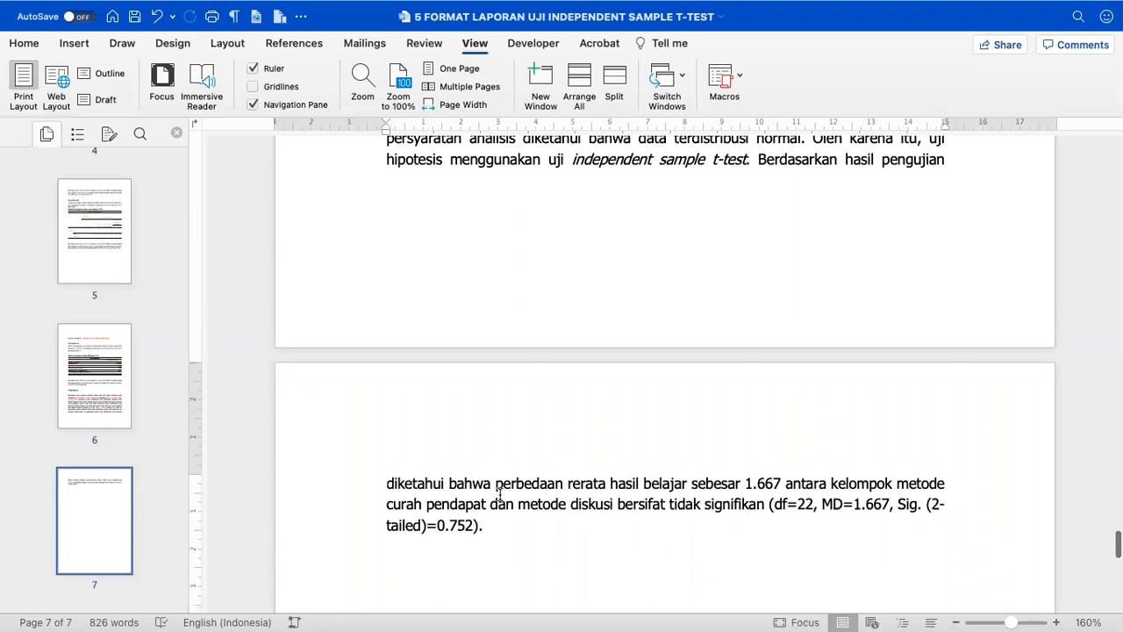
scroll(583, 514, down, 1)
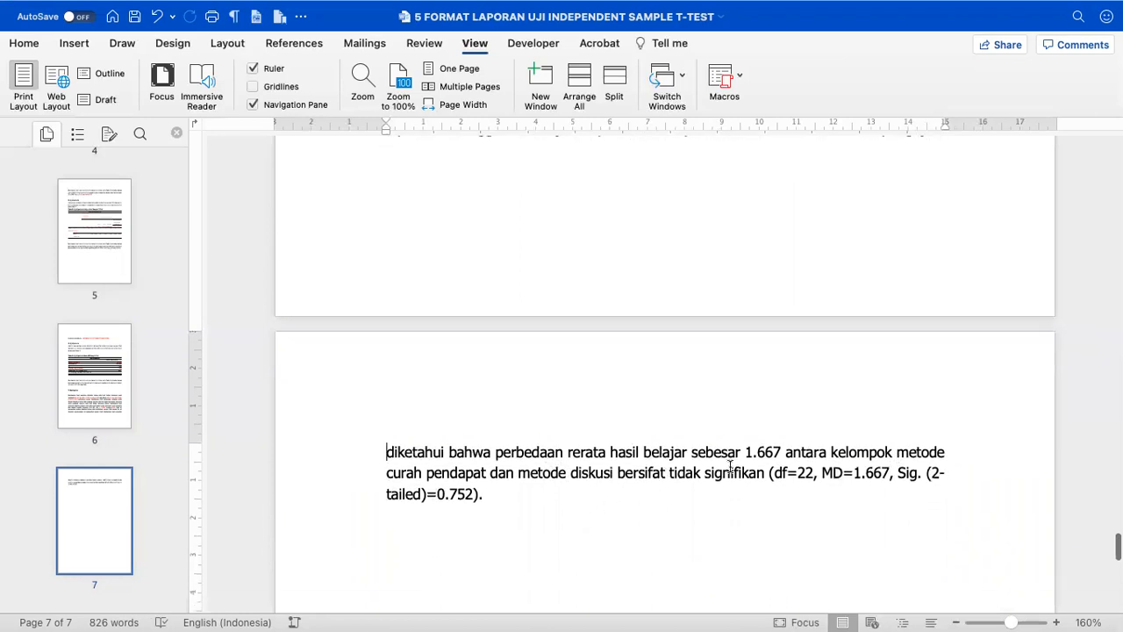
scroll(732, 466, down, 1)
scroll(625, 470, up, 10)
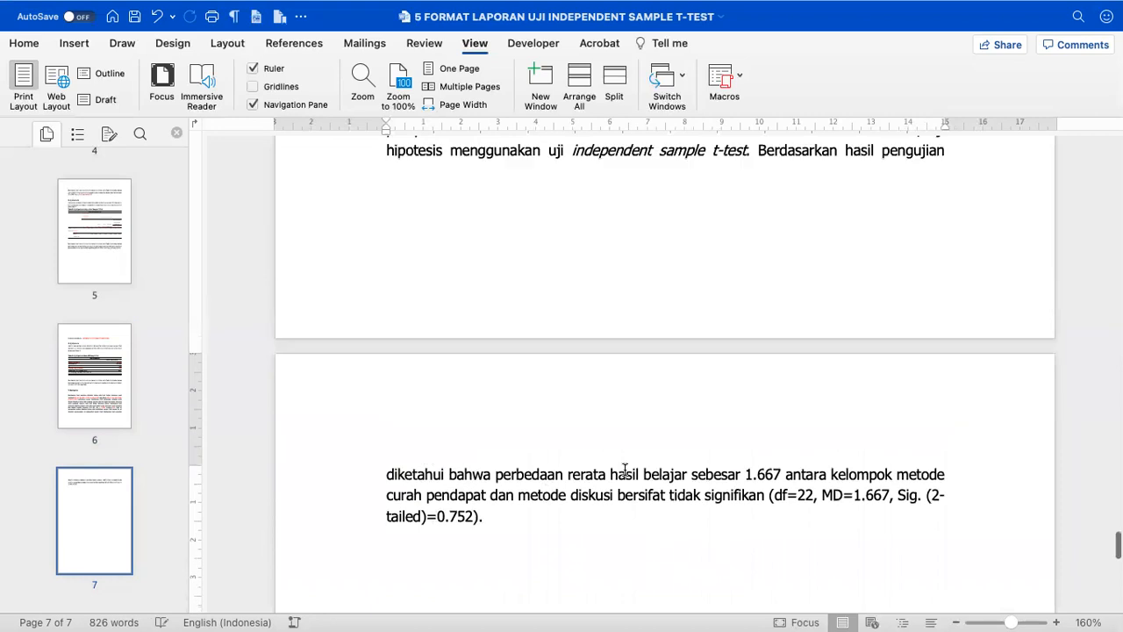
scroll(625, 469, down, 3)
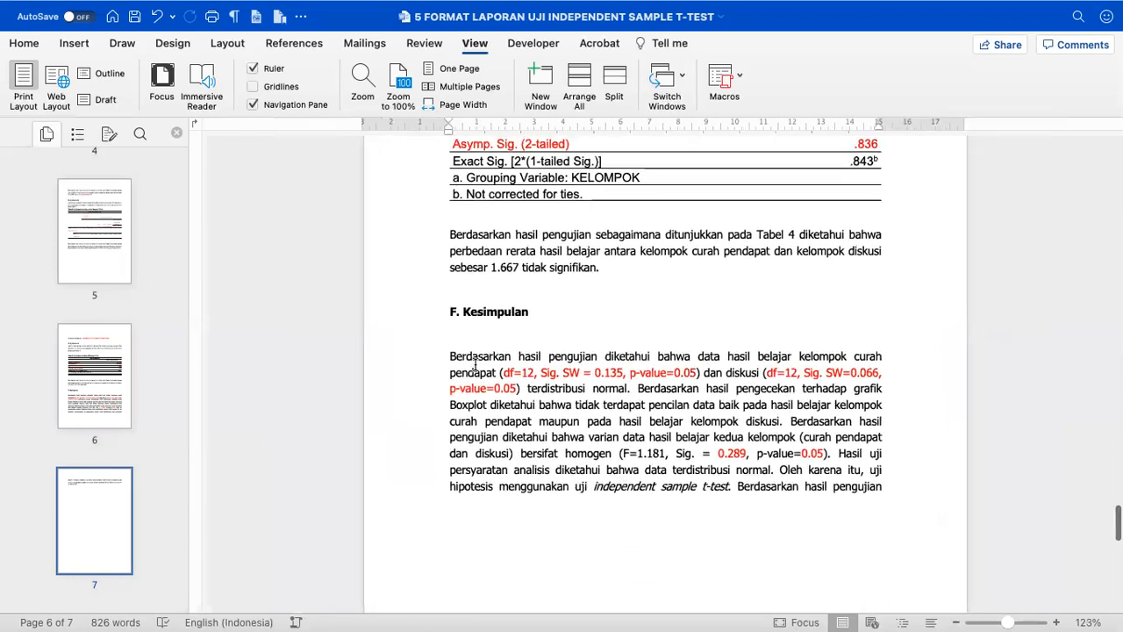
click(480, 351)
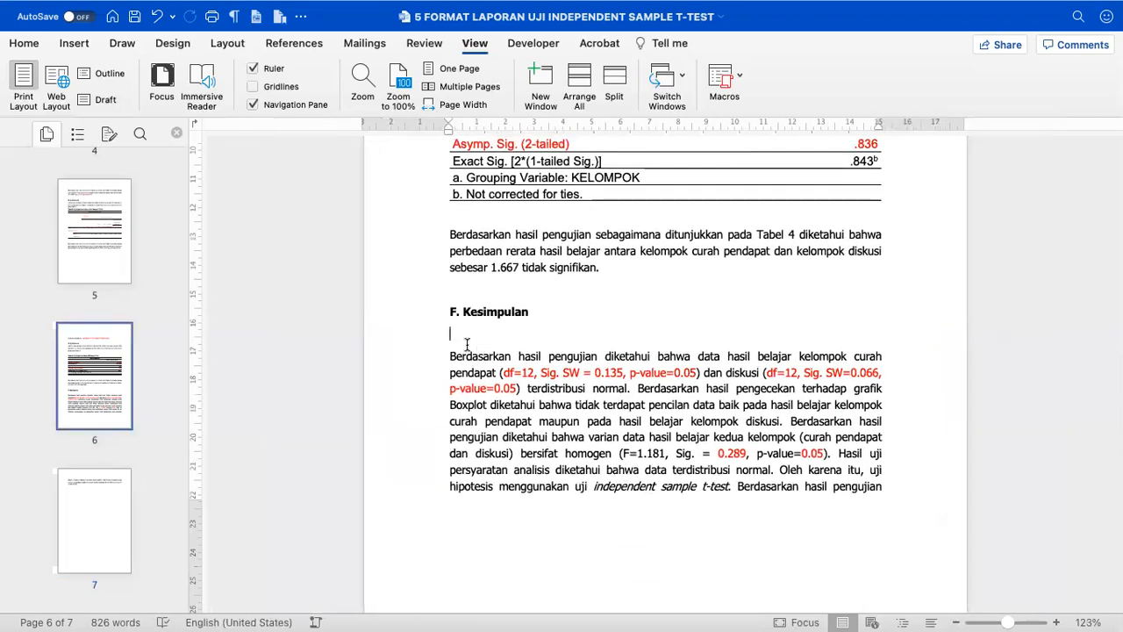
key(BackSpace)
text((INDEPENDENT)
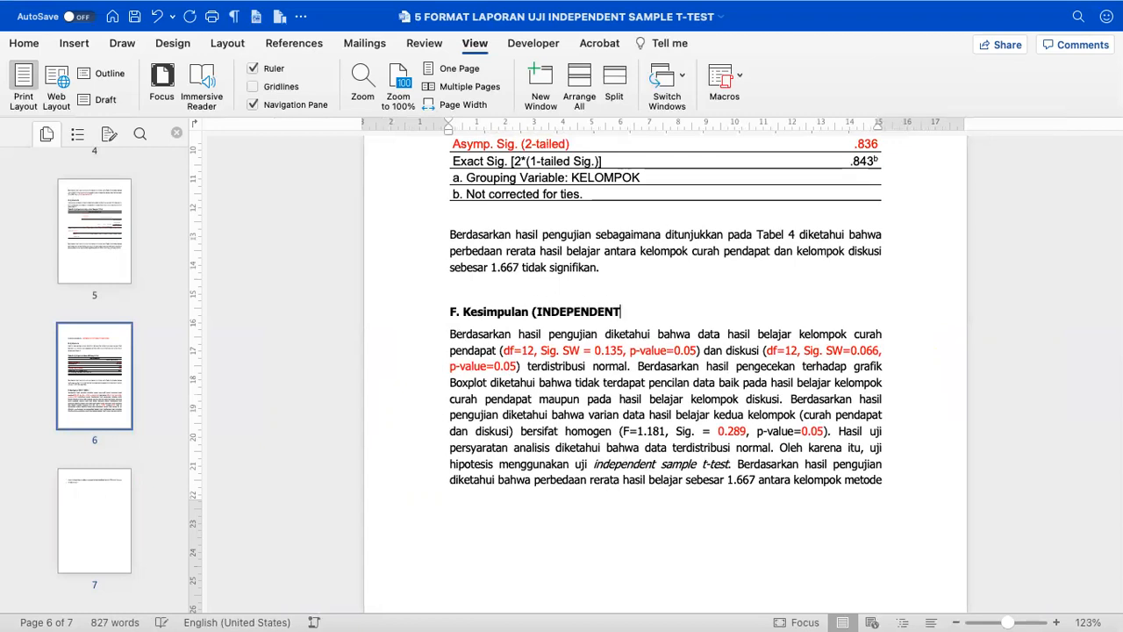
text( SAMPLE T-TEST)
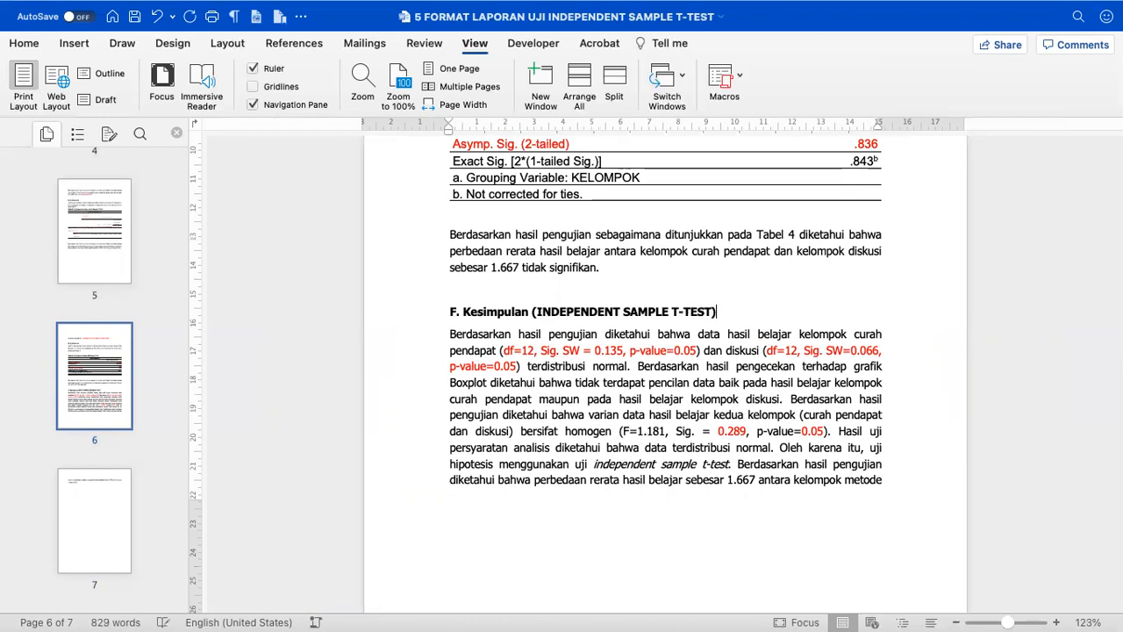
Duplicate the whole "F. Kesimpulan (INDEPENDENT SAMPLE T-TEST)" section, heading and paragraph, below the original at the end of the document.
click(417, 325)
scroll(732, 499, down, 5)
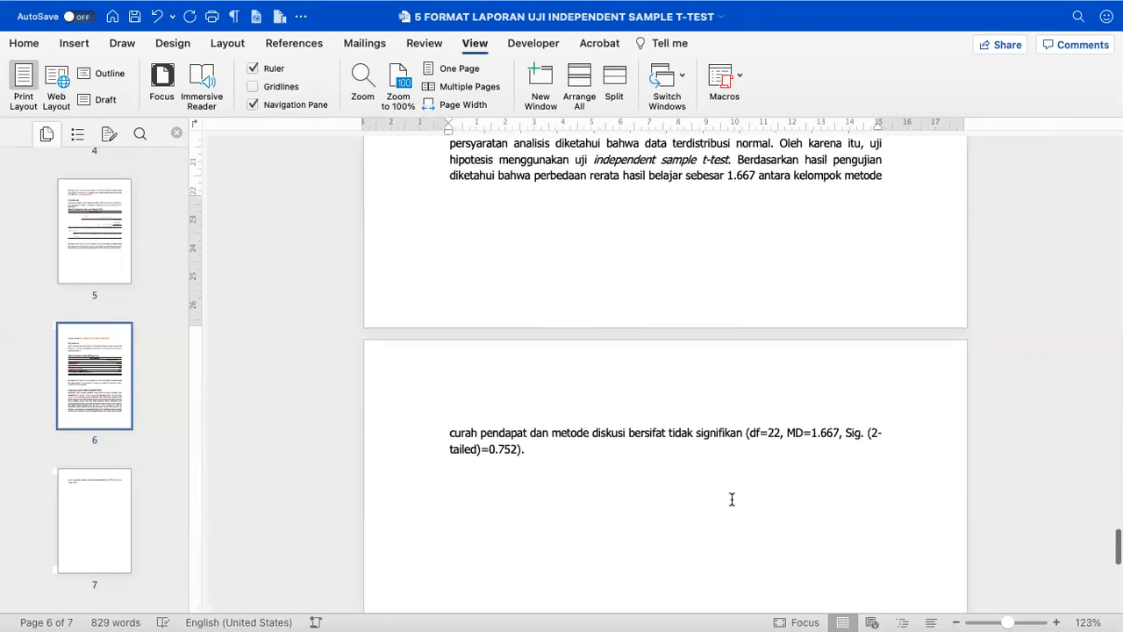
shift+click(594, 451)
key(super+c)
scroll(594, 451, down, 5)
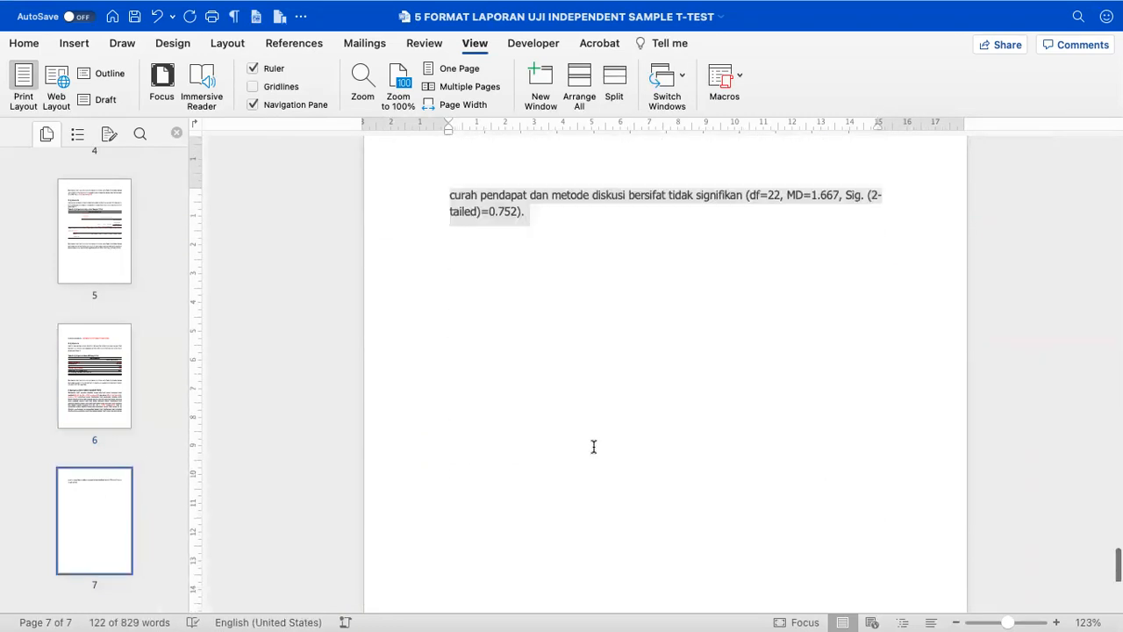
scroll(594, 447, up, 6)
scroll(594, 447, up, 7)
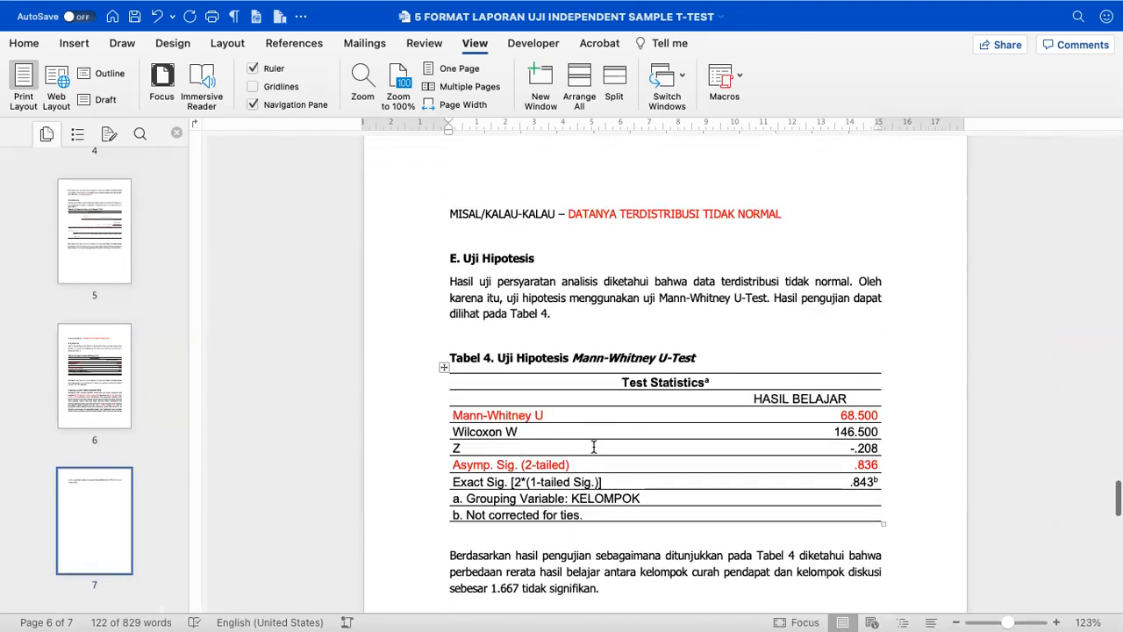
scroll(566, 334, down, 5)
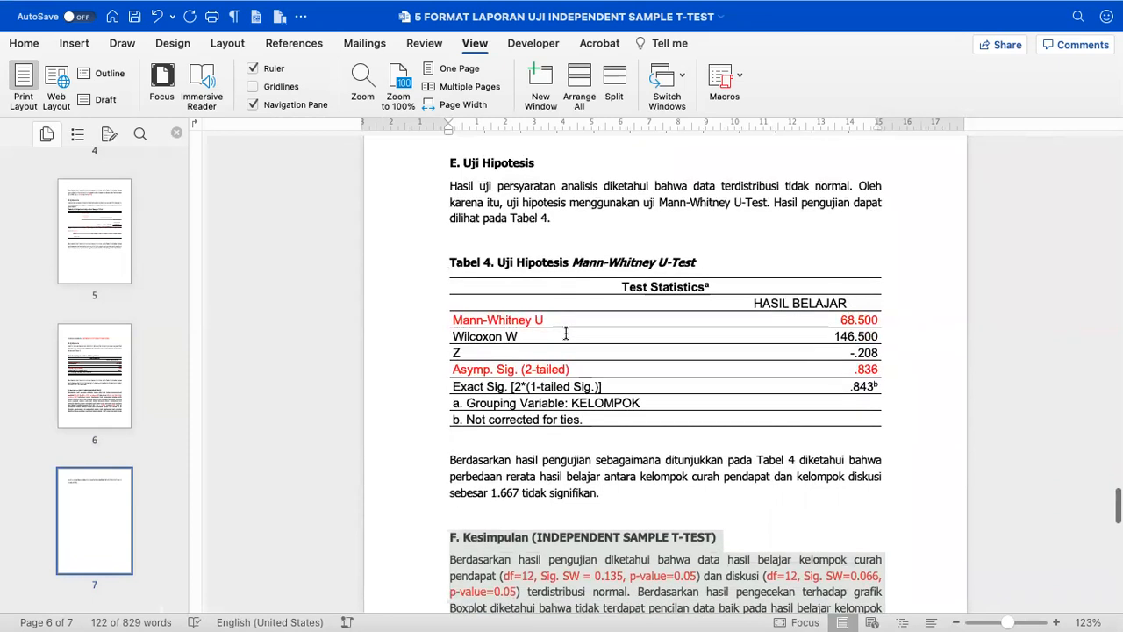
scroll(580, 395, down, 5)
click(539, 354)
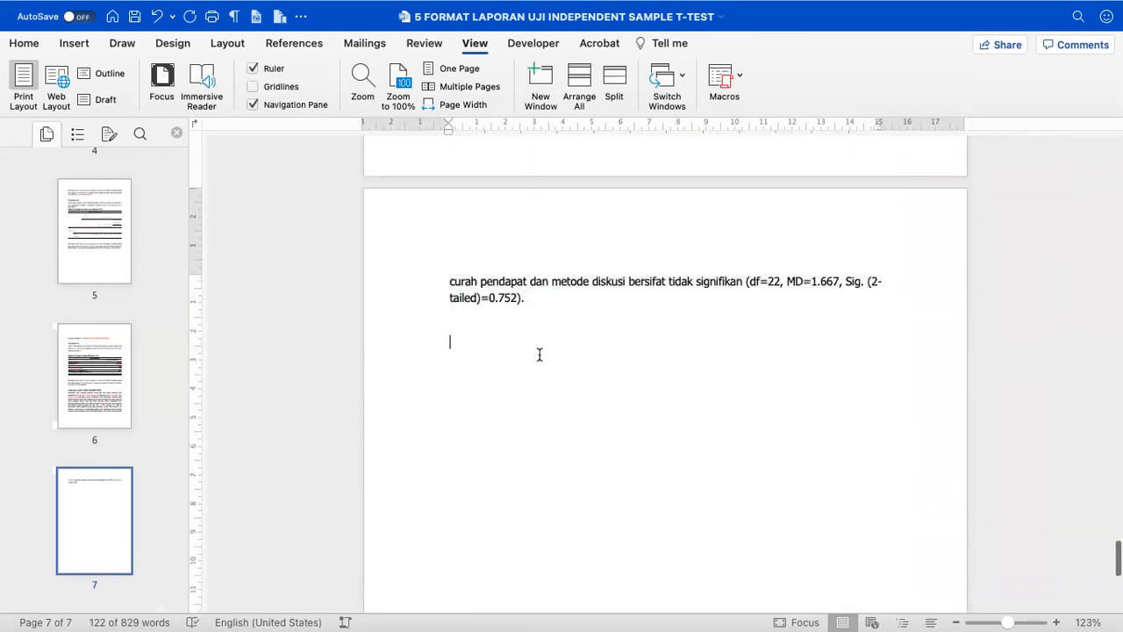
key(super+v)
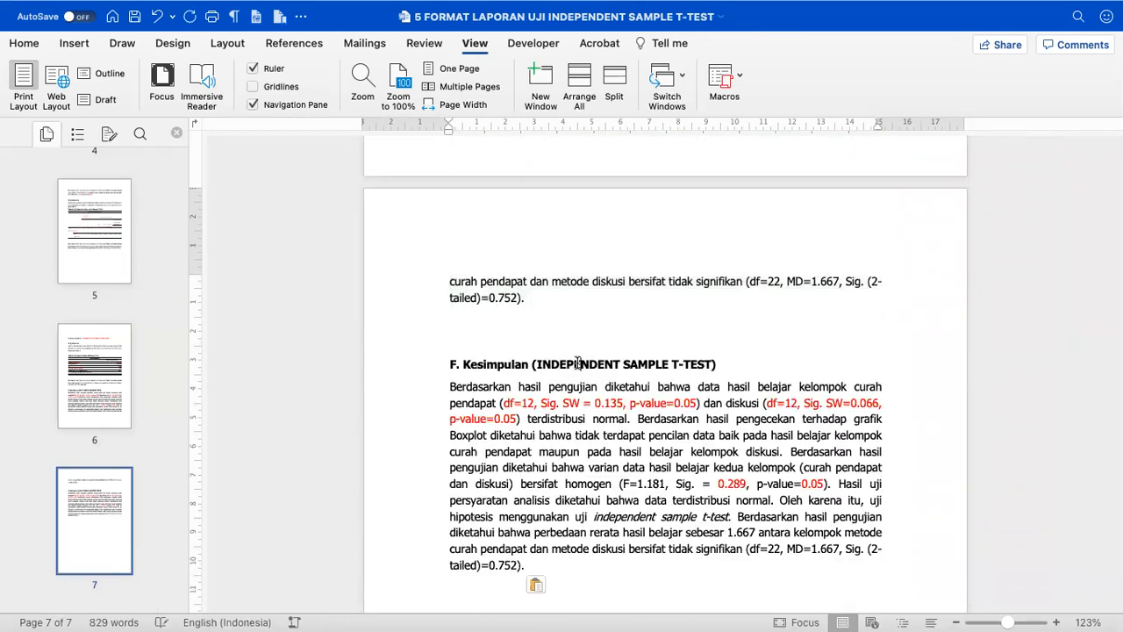
Replace "INDEPENDENT SAMPLE T-TEST" in the duplicated conclusion's heading with "MANN-WHITNEY U-TEST".
drag(742, 353, 556, 363)
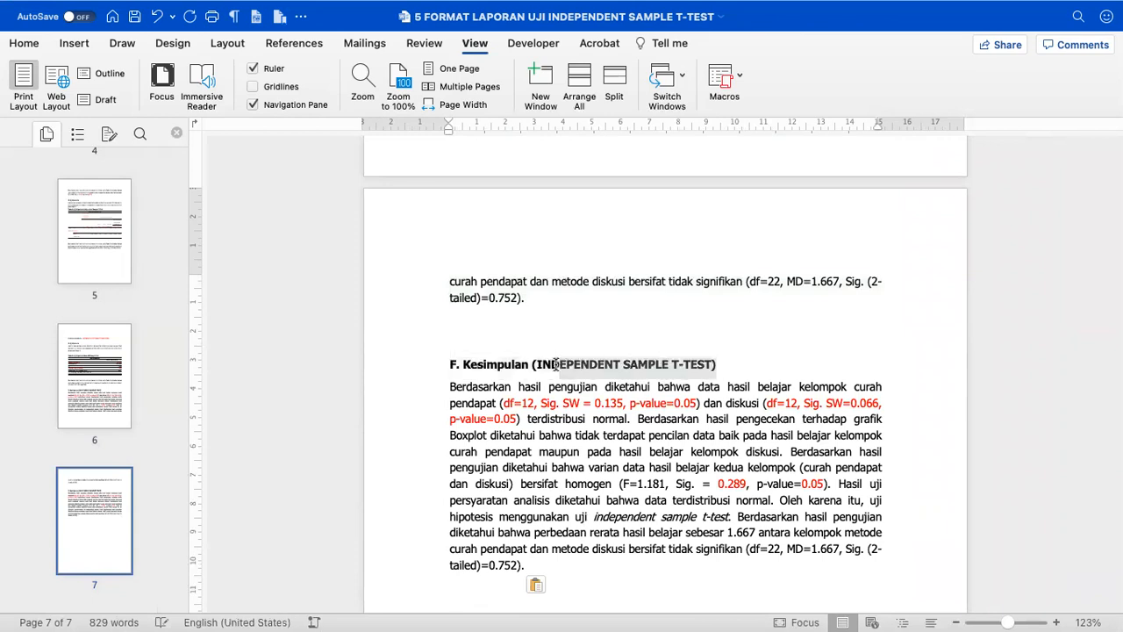
key(BackSpace)
key(BackSpace)
key(BackSpace)
key(BackSpace)
text(MAN)
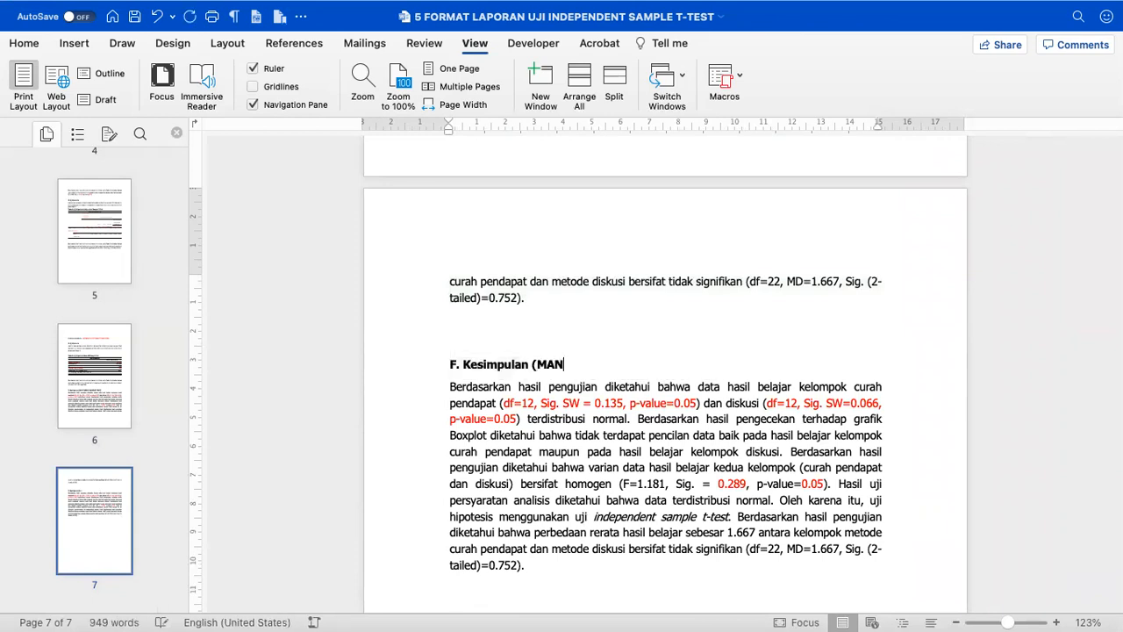
text(N-WHITNEY U-TEST_)
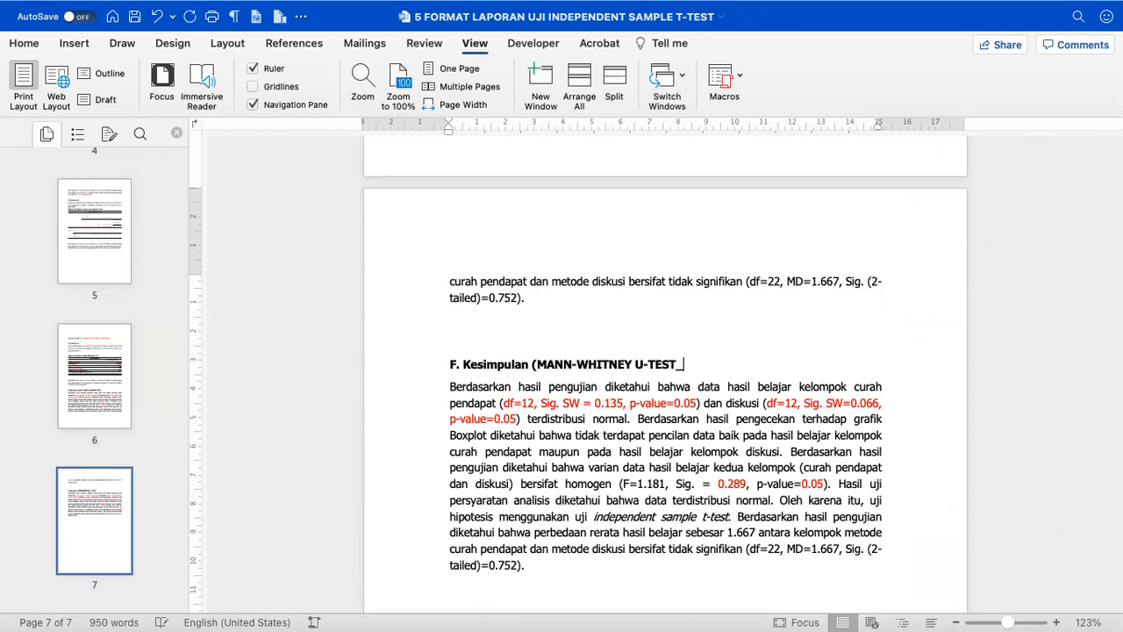
key(super+z)
key(super+z)
Copy the "Berdasarkan hasil pengujian" paragraph beneath the Mann-Whitney U-Test table.
scroll(507, 327, up, 5)
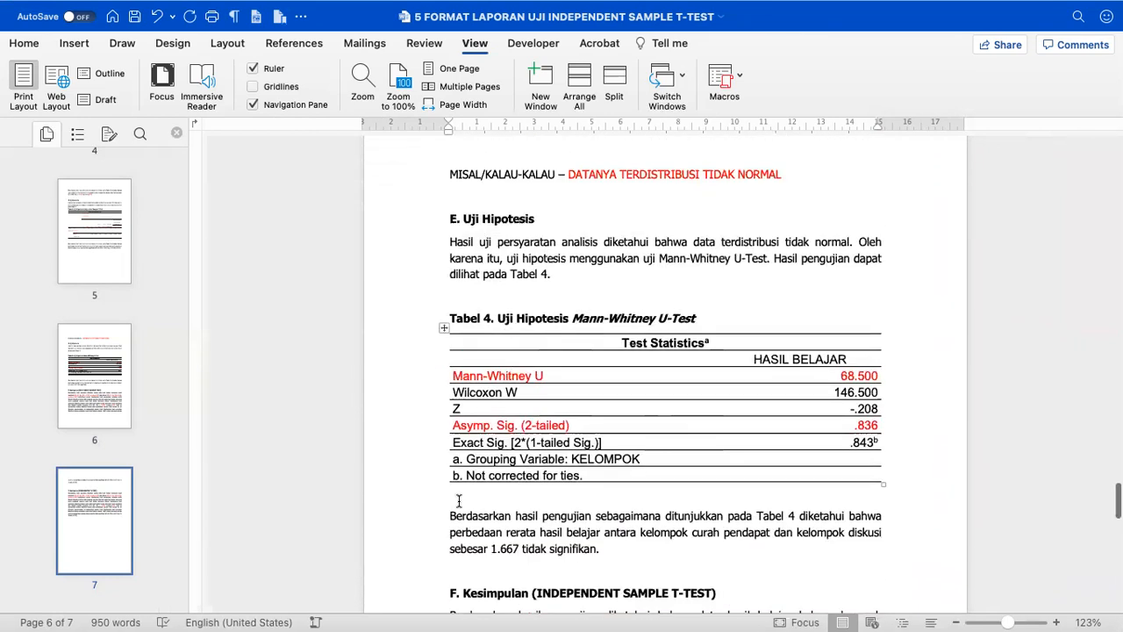
right_click(448, 507)
click(339, 465)
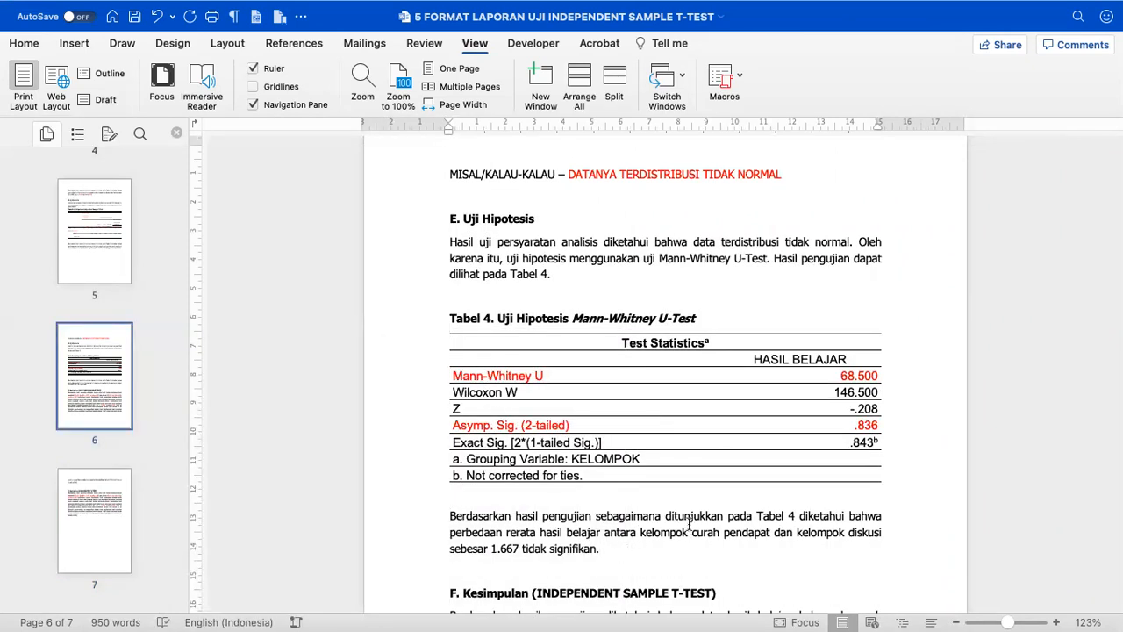
scroll(732, 477, up, 5)
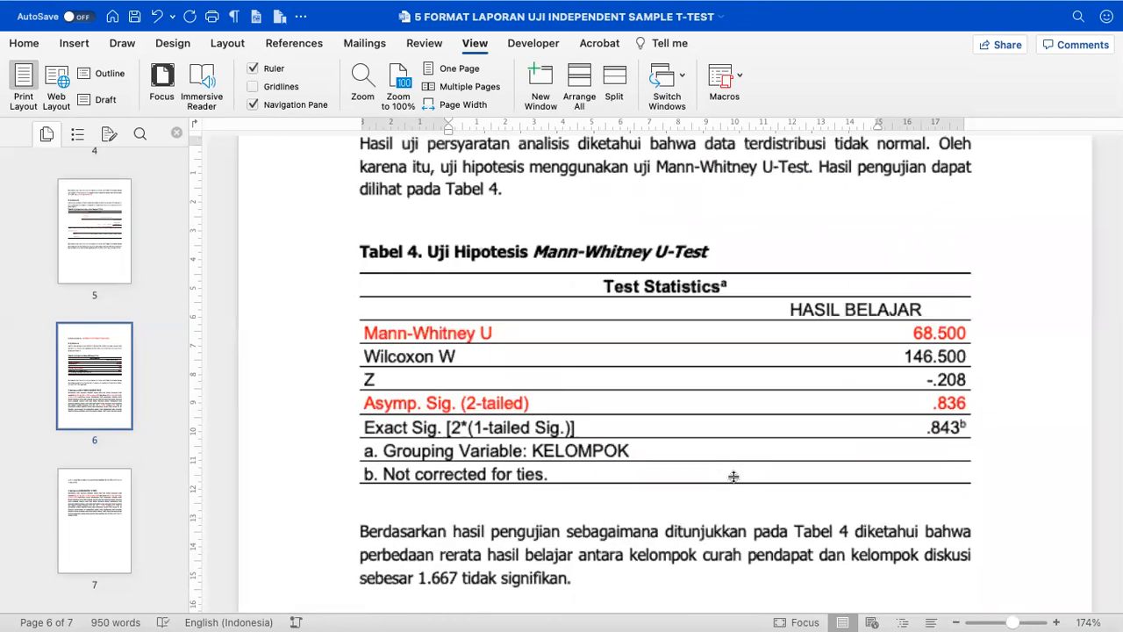
drag(584, 569, 361, 527)
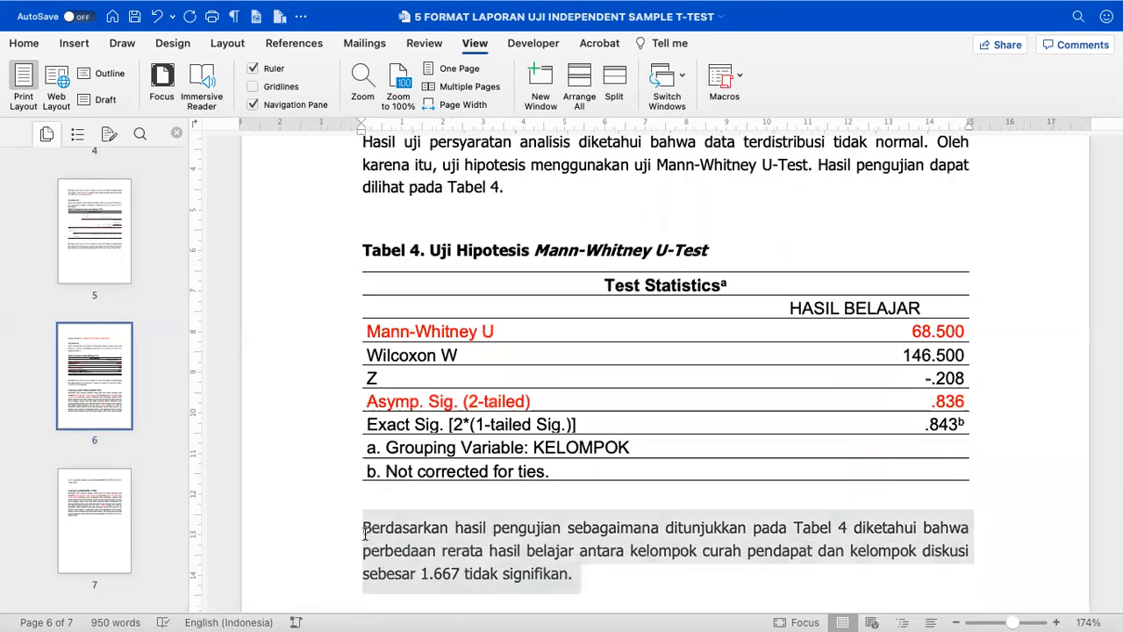
right_click(401, 533)
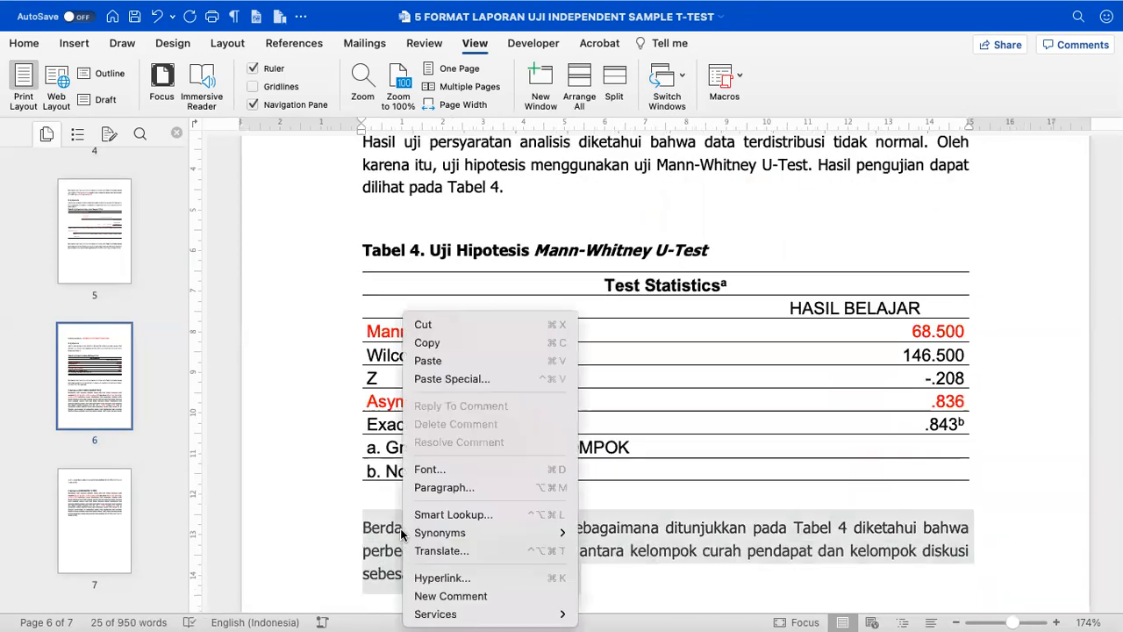
click(428, 344)
scroll(614, 491, down, 2)
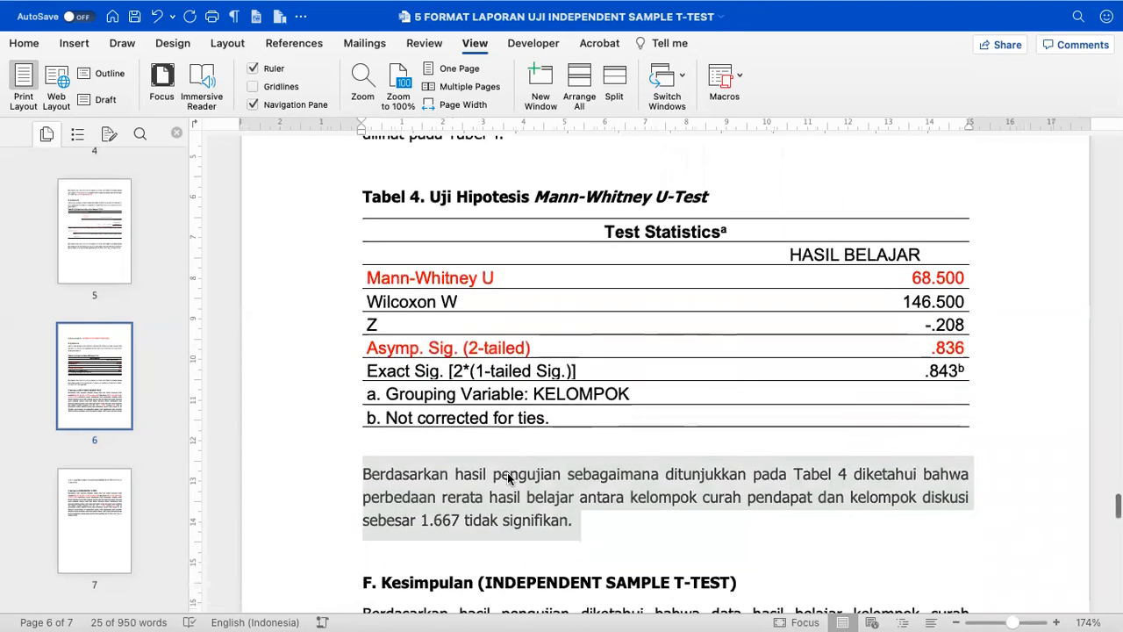
Append "(Asymp. Sig. 2-tailed=0.836, p-value=0.05)." after "tidak signifikan" in the paragraph beneath the Mann-Whitney U-Test table, replacing its closing full stop.
click(592, 530)
key(BackSpace)
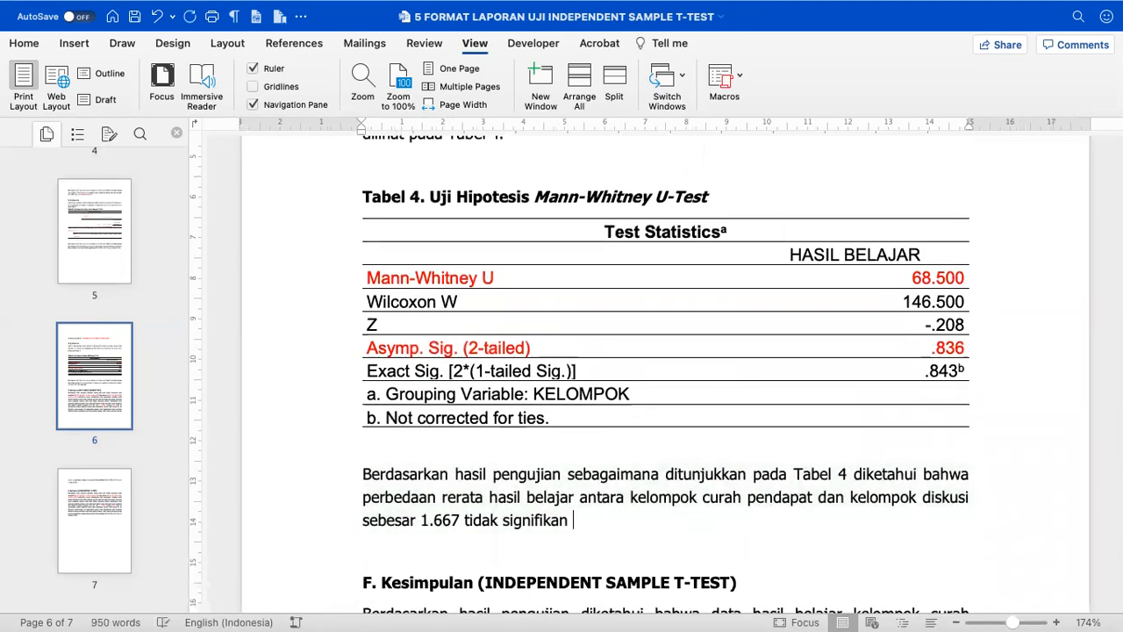
text((Asym)
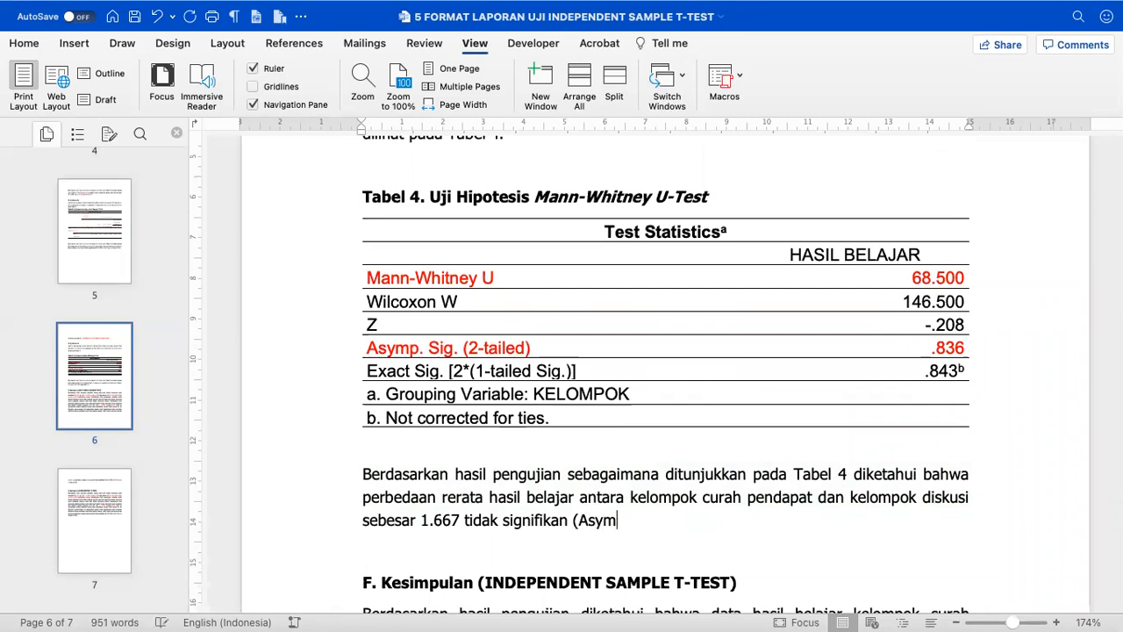
text(p. Sig)
key(BackSpace)
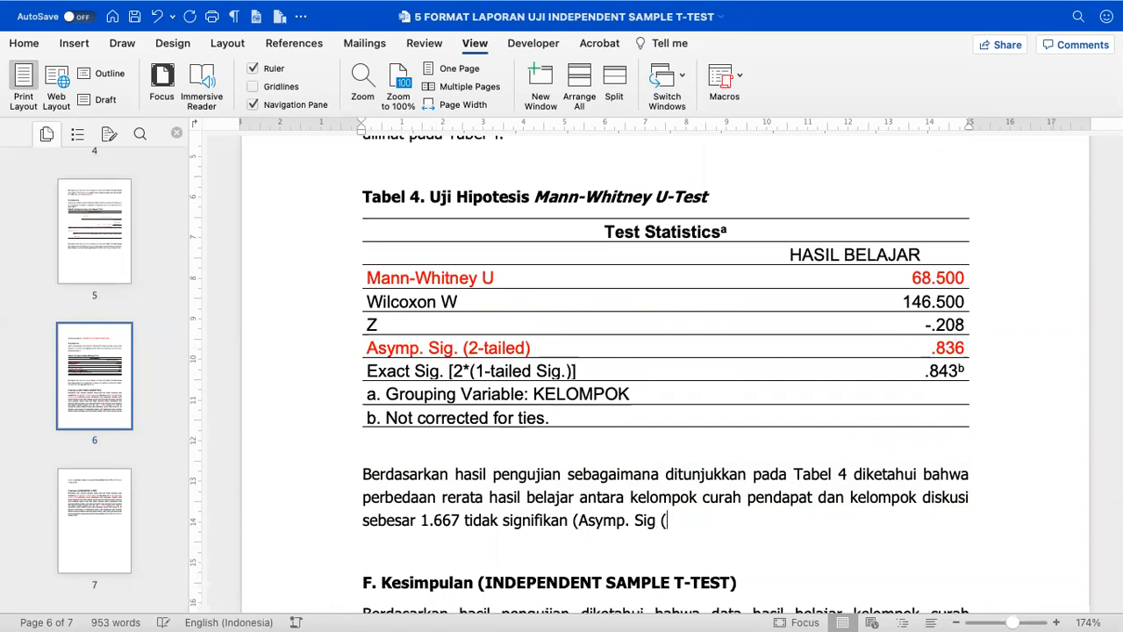
text(.)
text( 2-tailed=0.83)
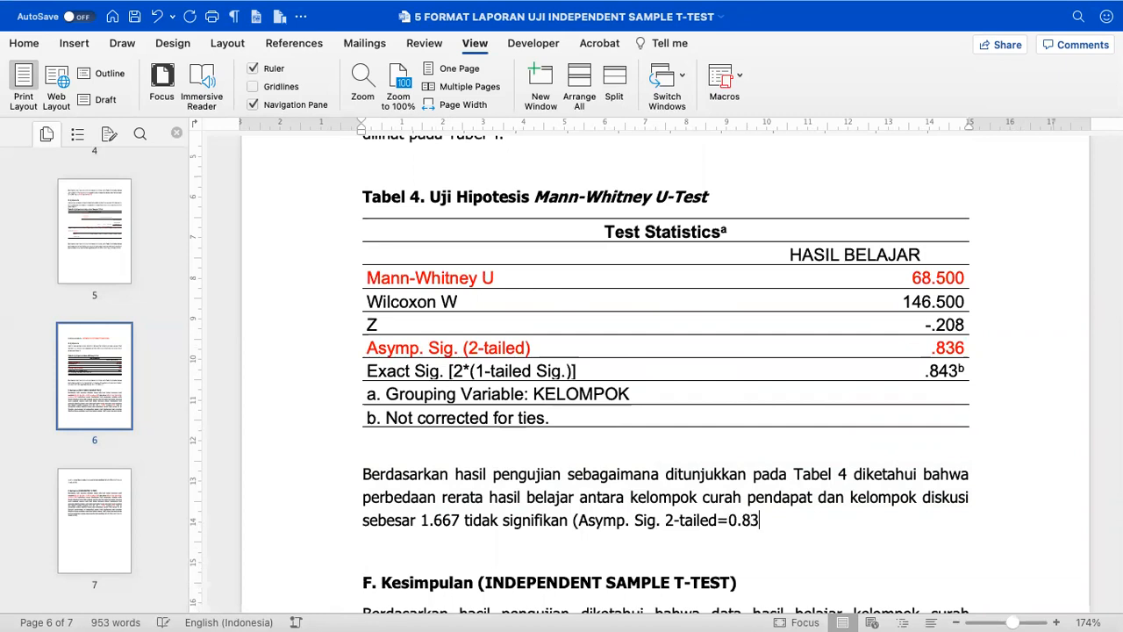
text(6, p-value=0.05).)
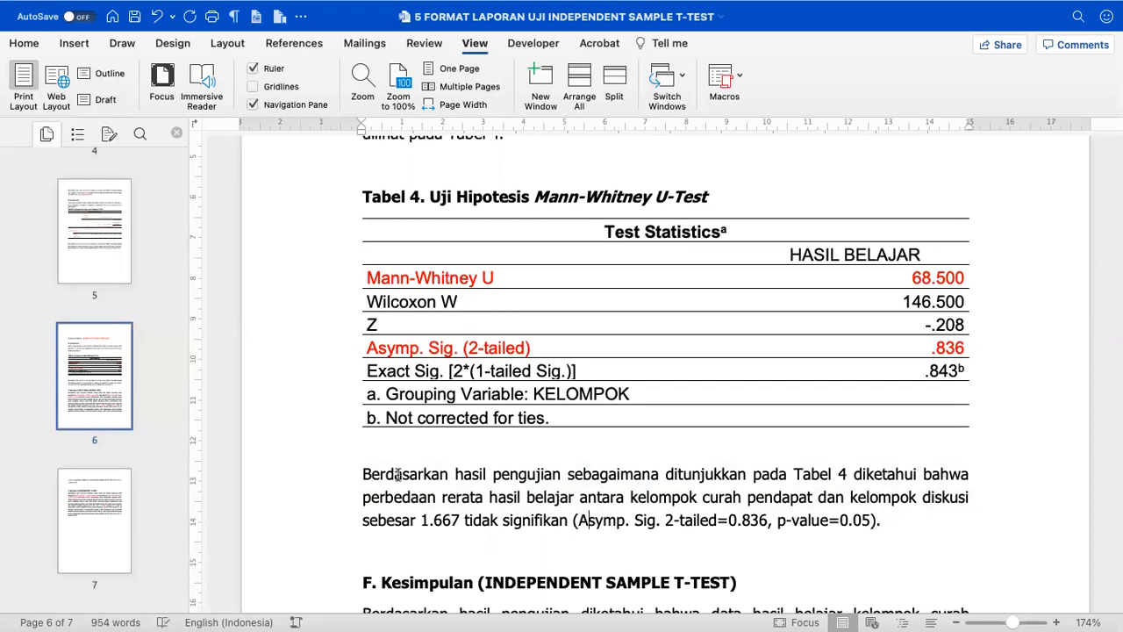
Color the bracketed text "Asymp. Sig. 2-tailed=0.836, p-value=0.05" beneath the Mann-Whitney U-Test table red.
drag(361, 474, 860, 529)
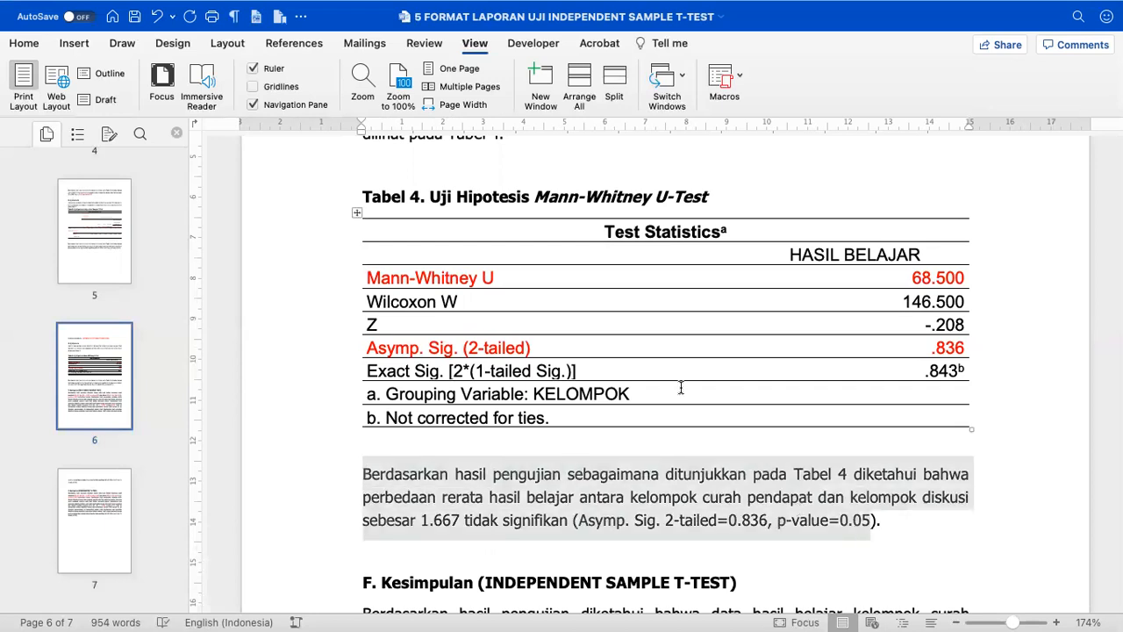
click(379, 202)
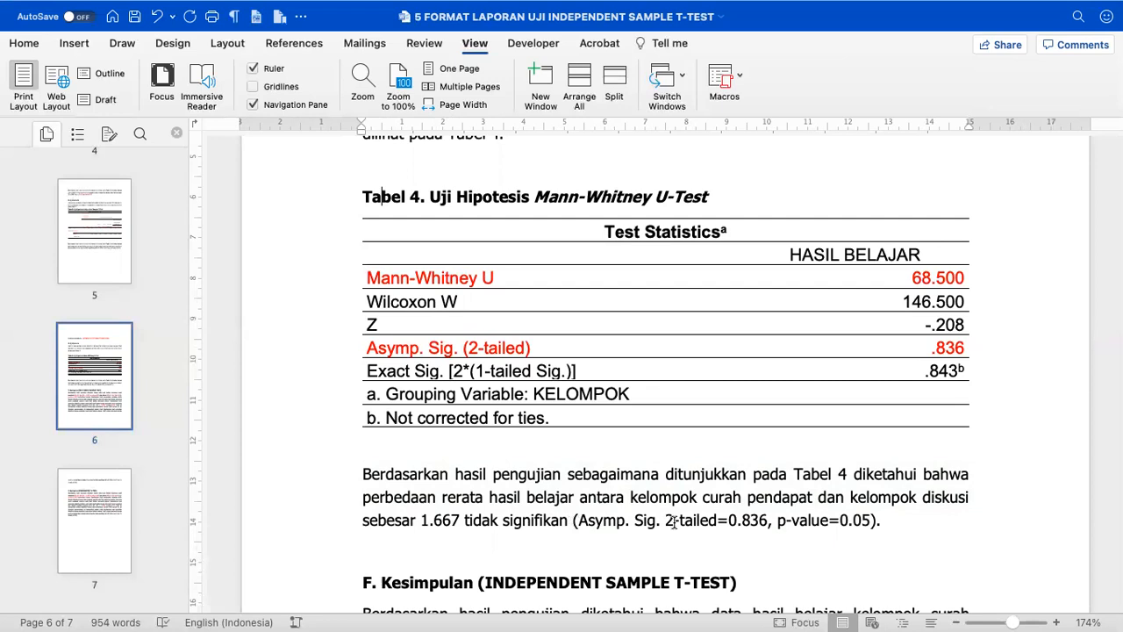
drag(574, 520, 900, 519)
click(604, 522)
drag(581, 521, 871, 521)
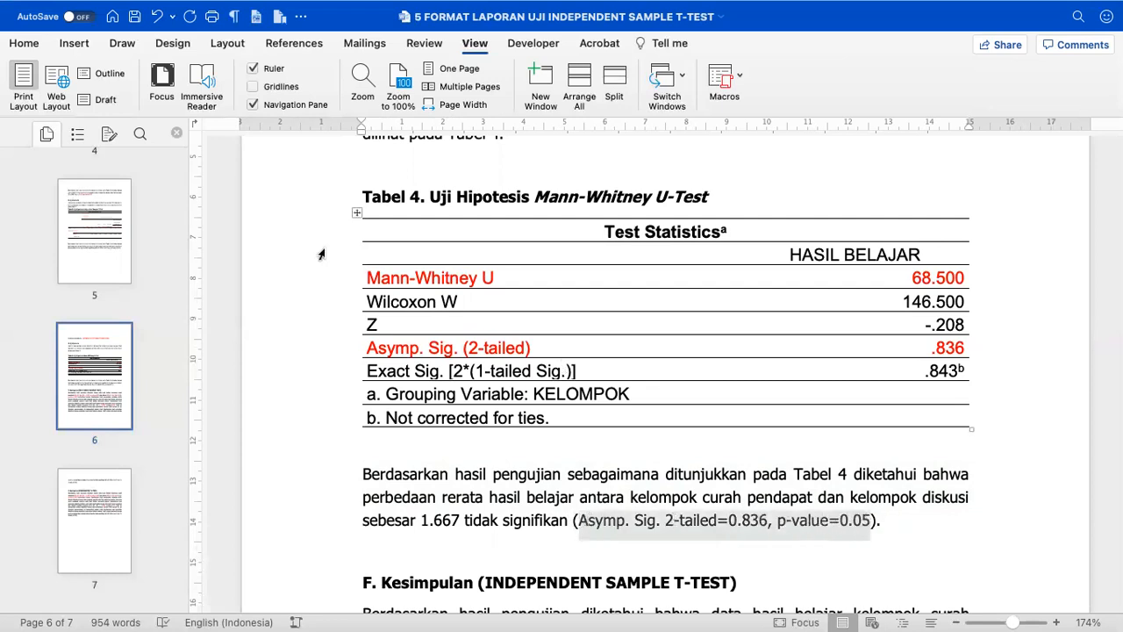
click(24, 43)
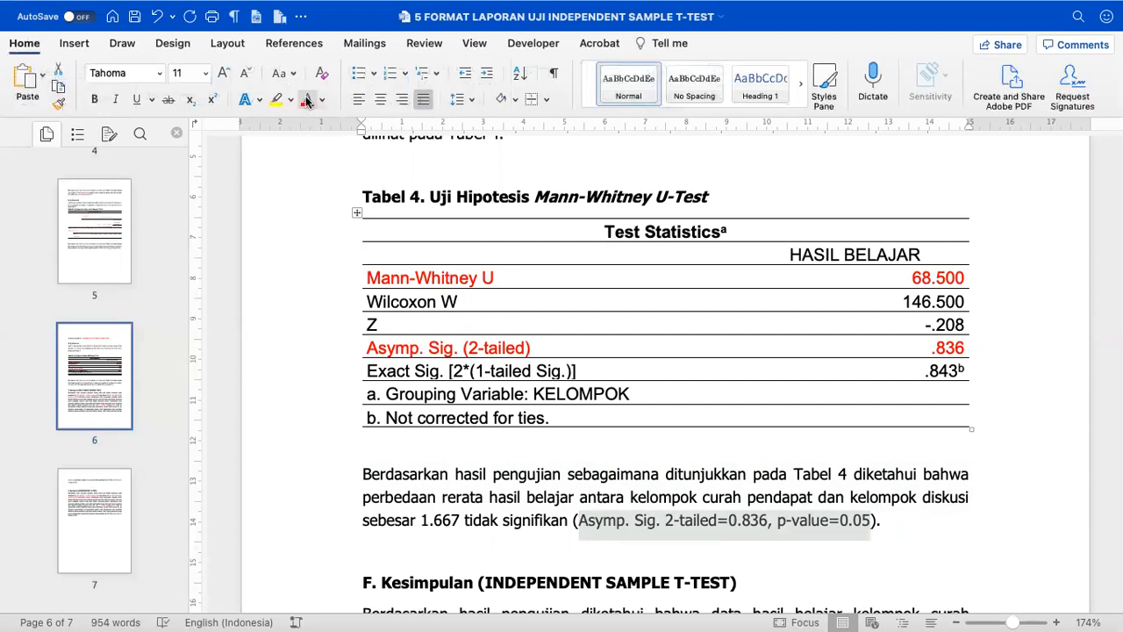
click(307, 101)
click(758, 497)
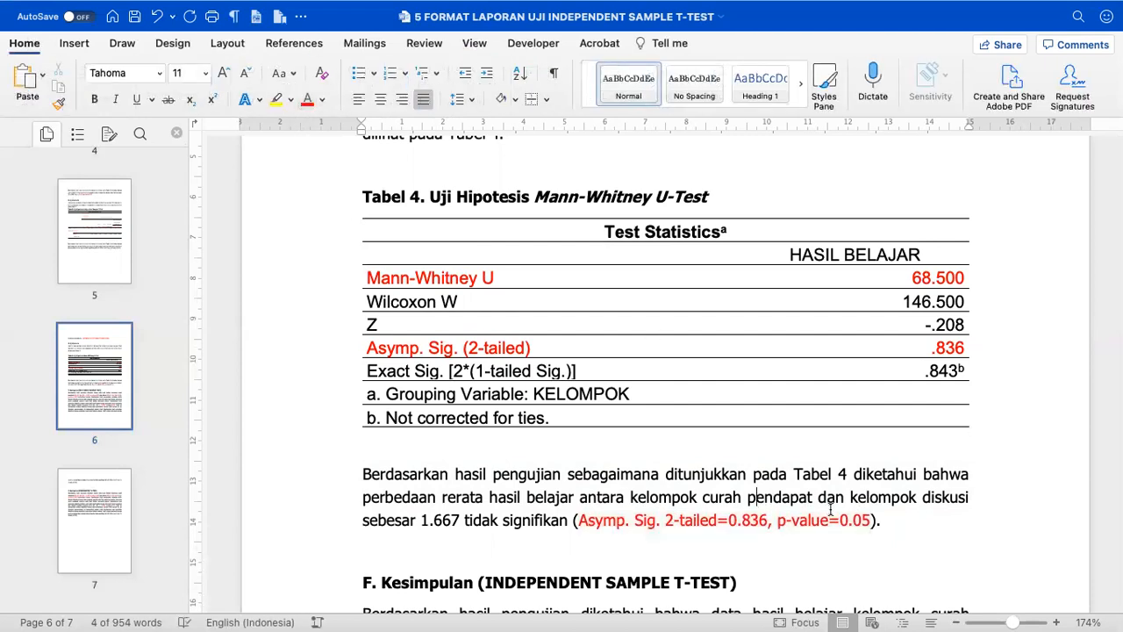
Replace the last sentence of the Mann-Whitney U-Test conclusion with a copy of the paragraph beneath the Mann-Whitney table, on a new line.
drag(887, 531, 377, 480)
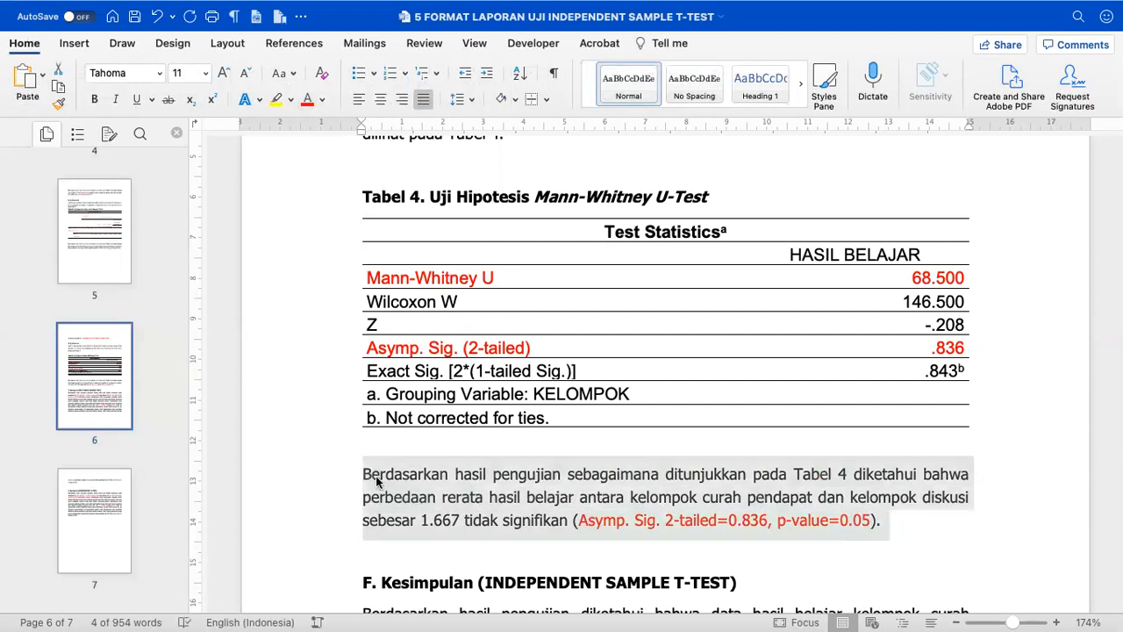
scroll(440, 538, down, 15)
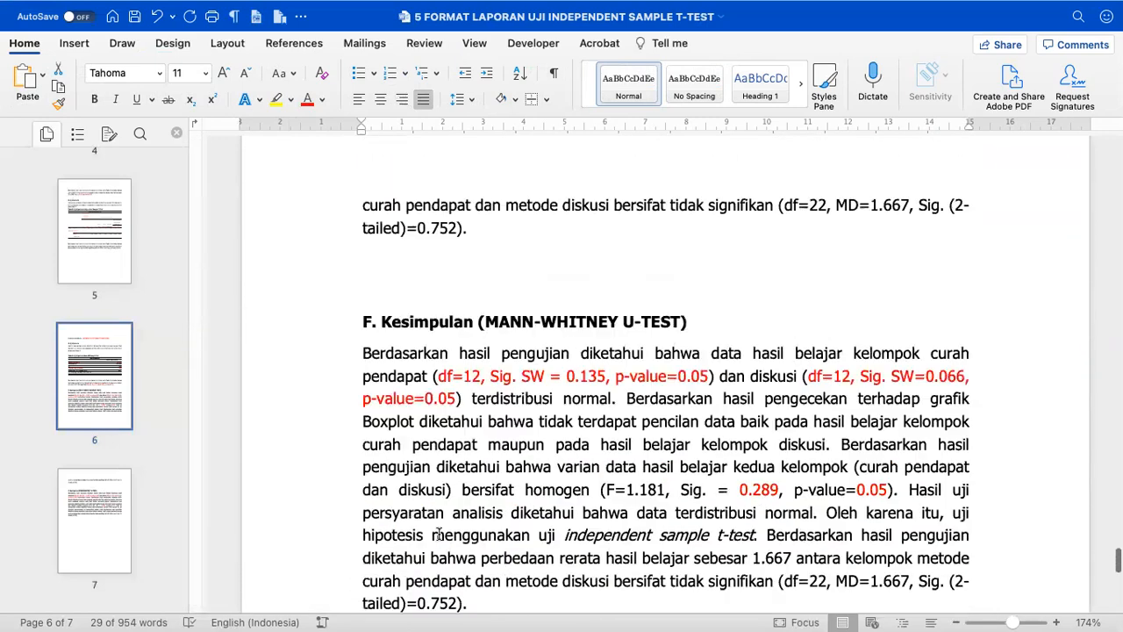
drag(527, 533, 778, 469)
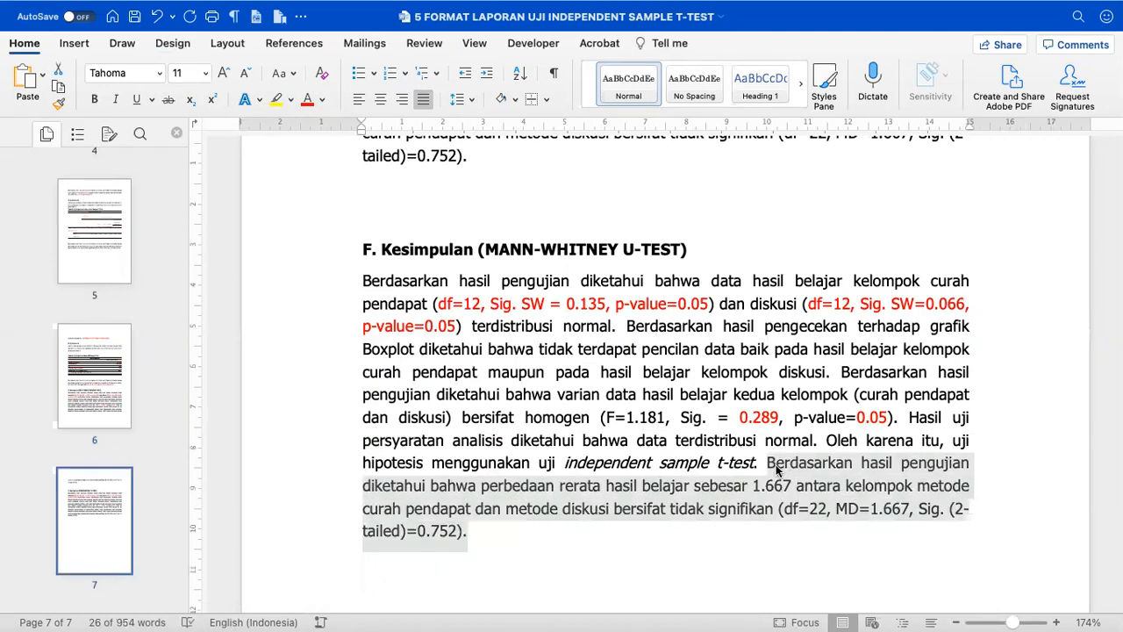
key(super+x)
key(Return)
key(super+v)
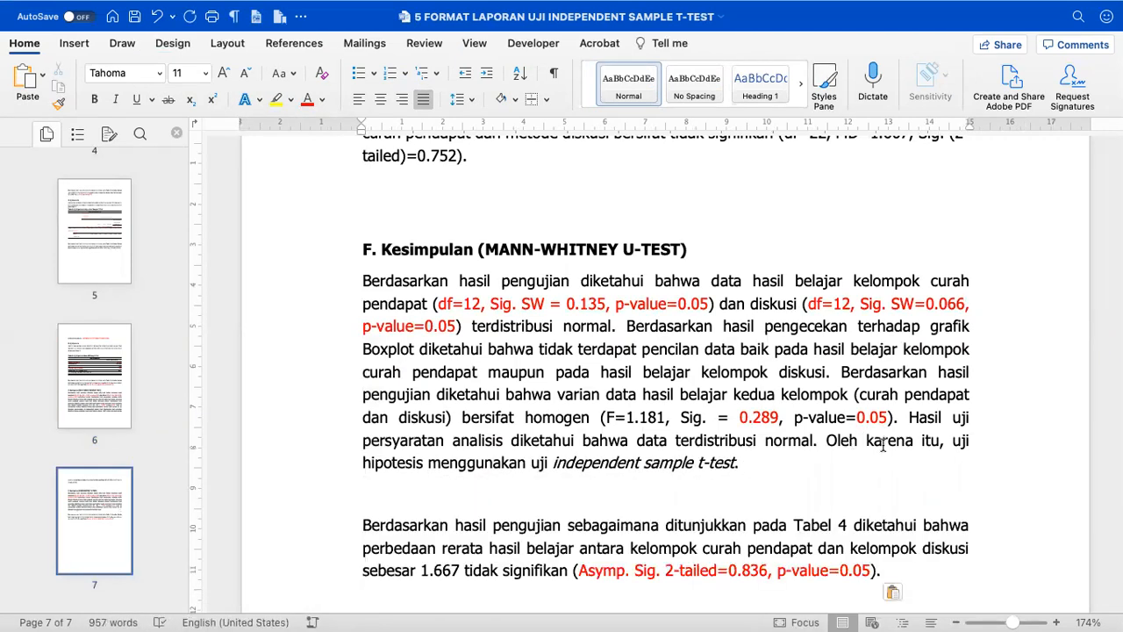
Replace "independent sample t-test" with "Mann-Whitney U-Test" in the Mann-Whitney conclusion's sentence about the hypothesis test used.
drag(553, 463, 715, 444)
text(Mann)
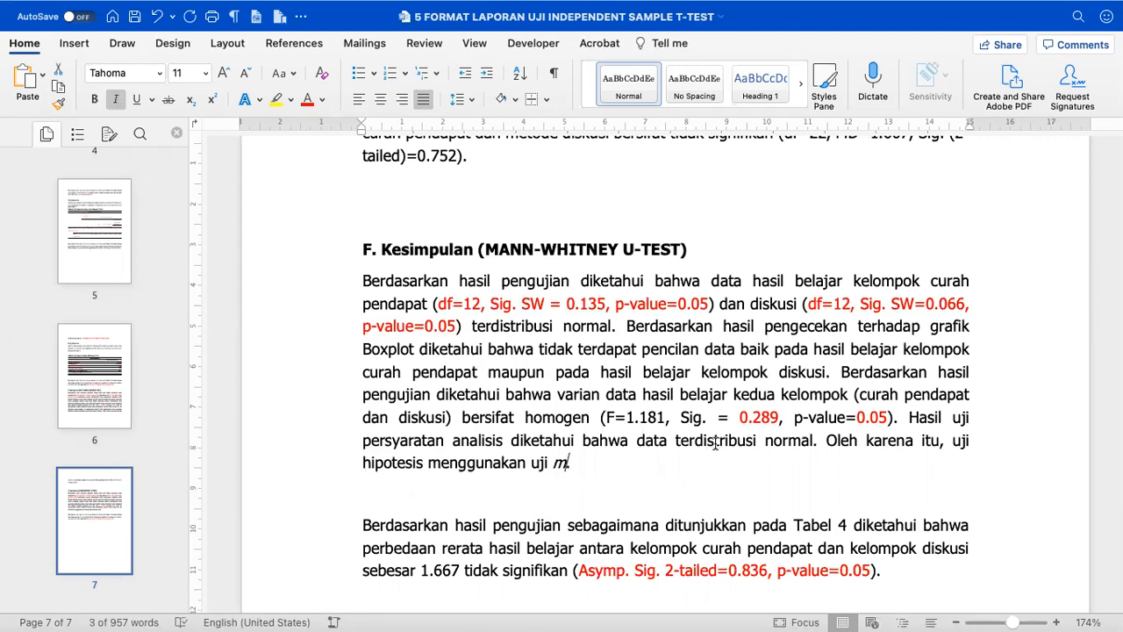
text(-Whitney U-Test.)
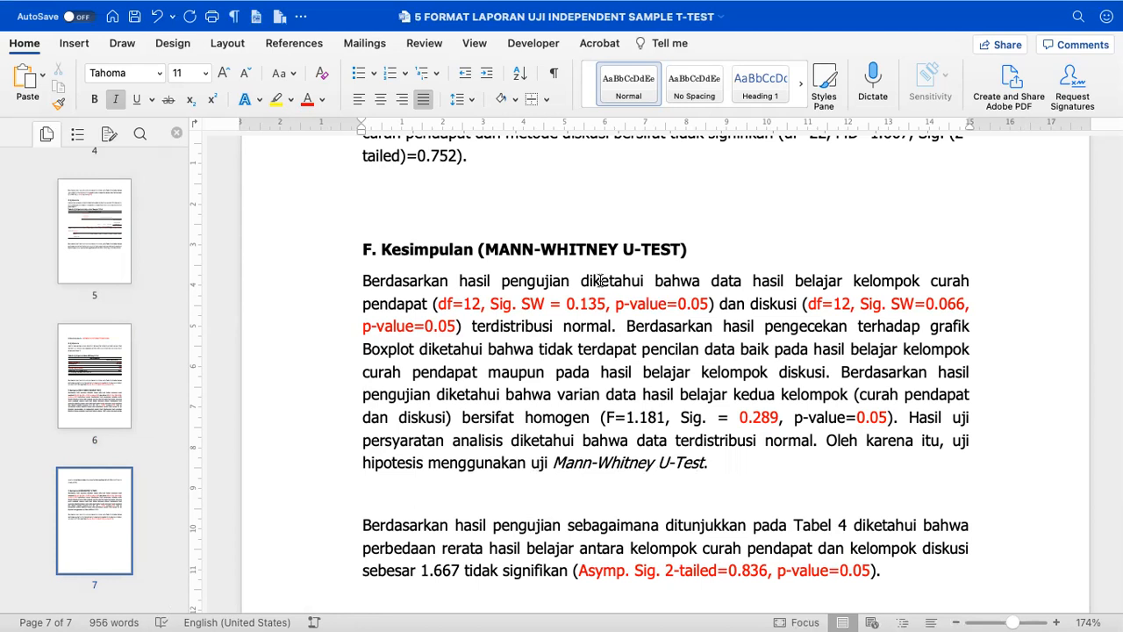
Join the pasted paragraph to the Mann-Whitney conclusion and delete "sebagaimana ditunjukkan pada Tabel 4" from it.
click(430, 507)
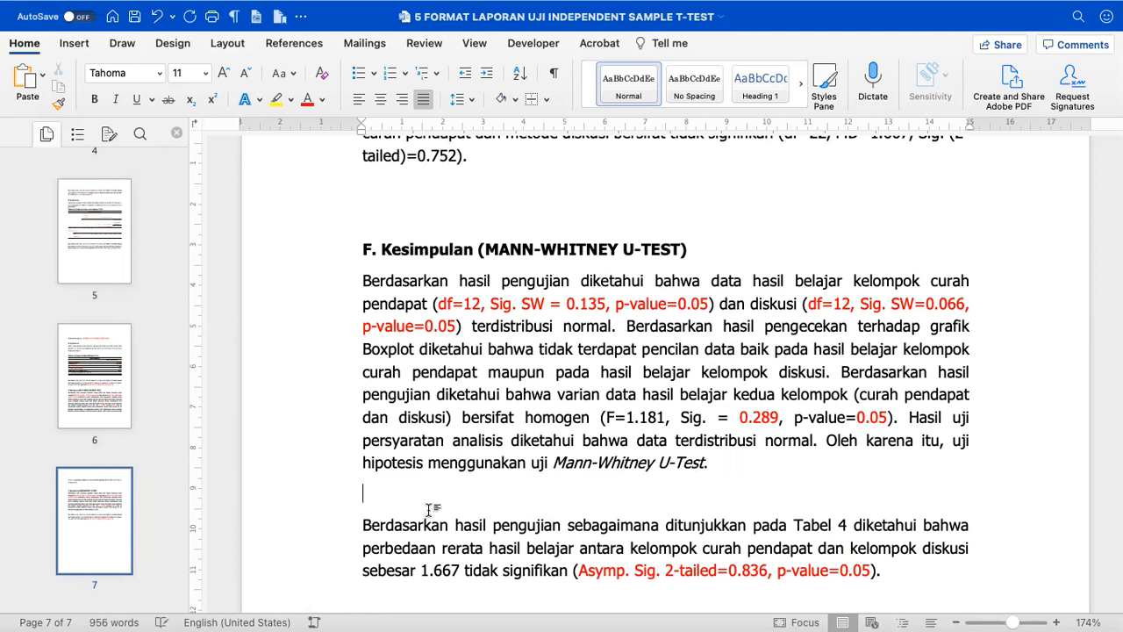
key(BackSpace)
key(BackSpace)
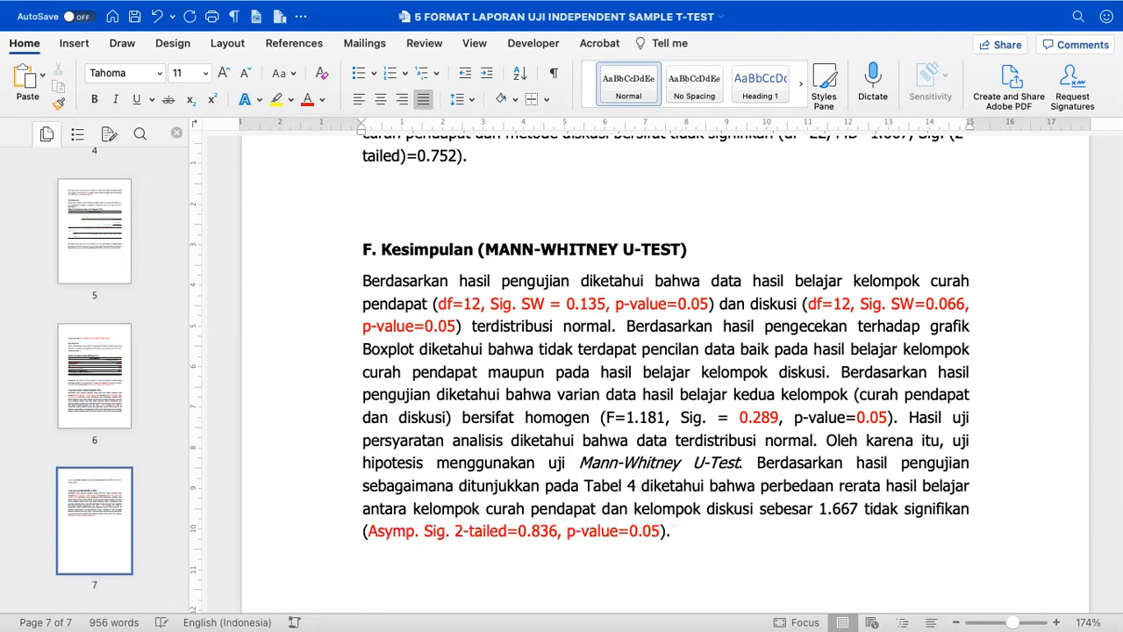
drag(384, 489, 641, 489)
key(BackSpace)
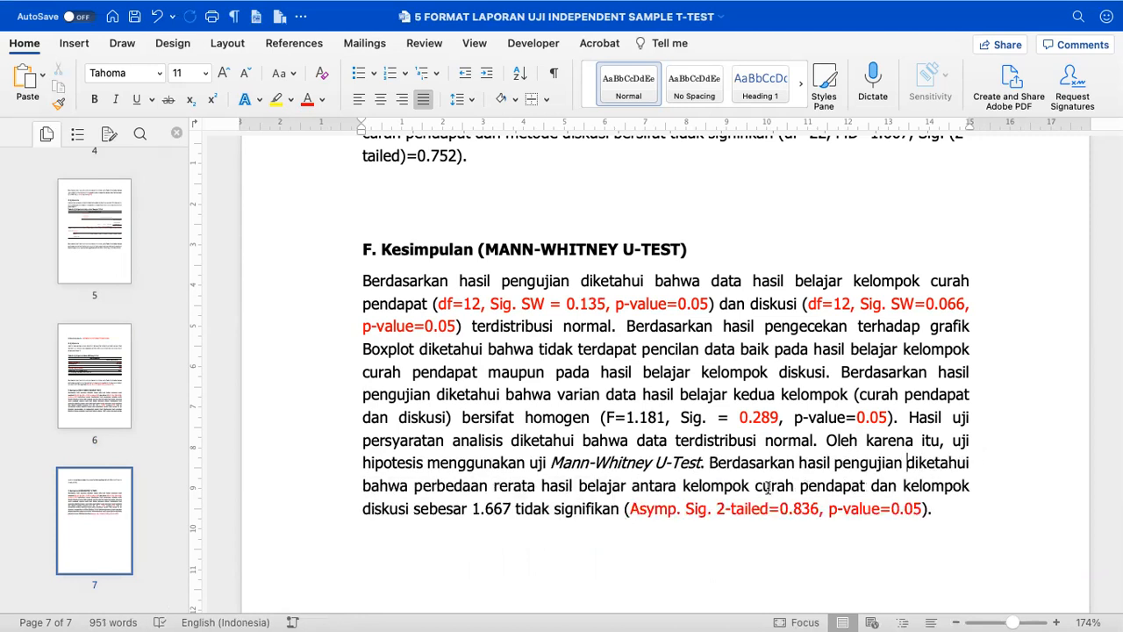
Cut the whole Mann-Whitney hypothesis block, from the "MISAL/KALAU-KALAU" line through the paragraph beneath its Tabel 4.
scroll(723, 484, down, 5)
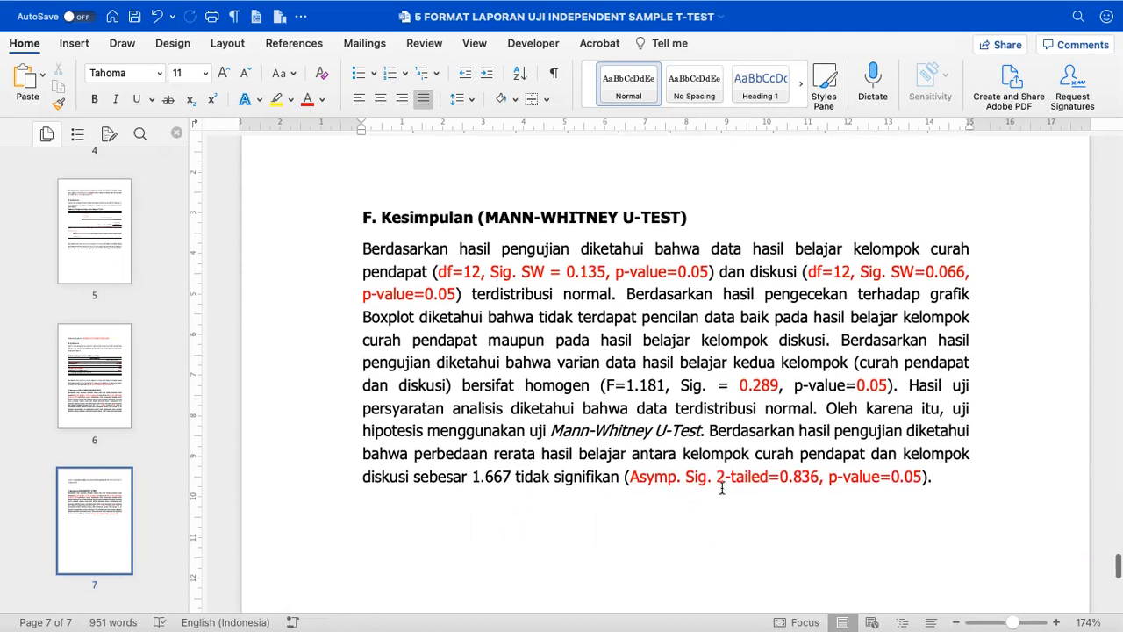
click(599, 409)
scroll(598, 409, up, 3)
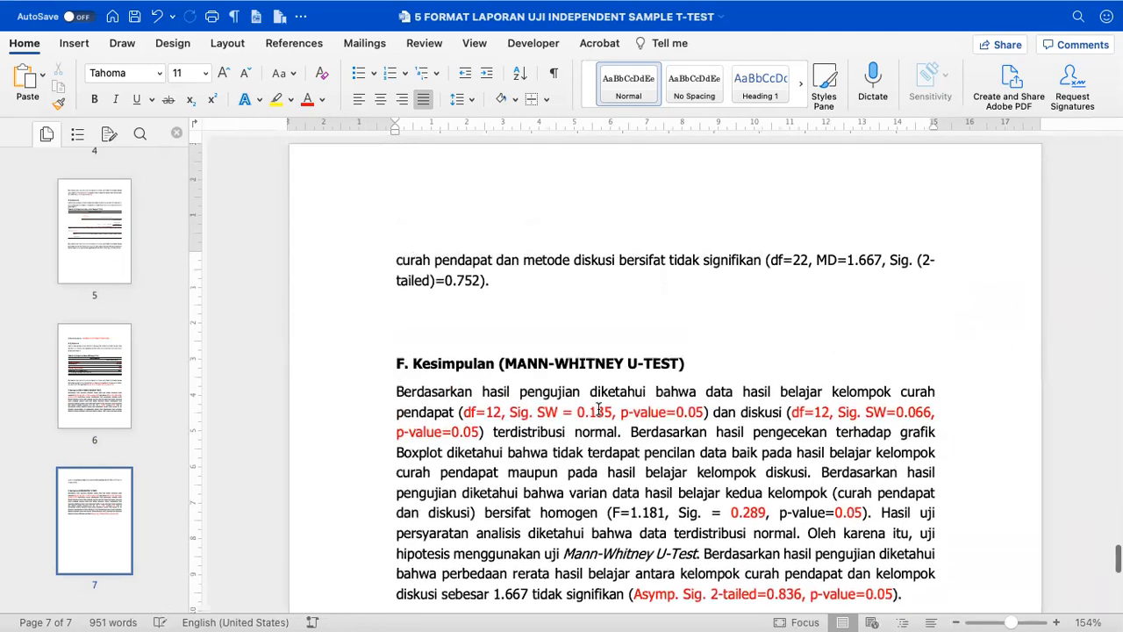
scroll(599, 411, up, 4)
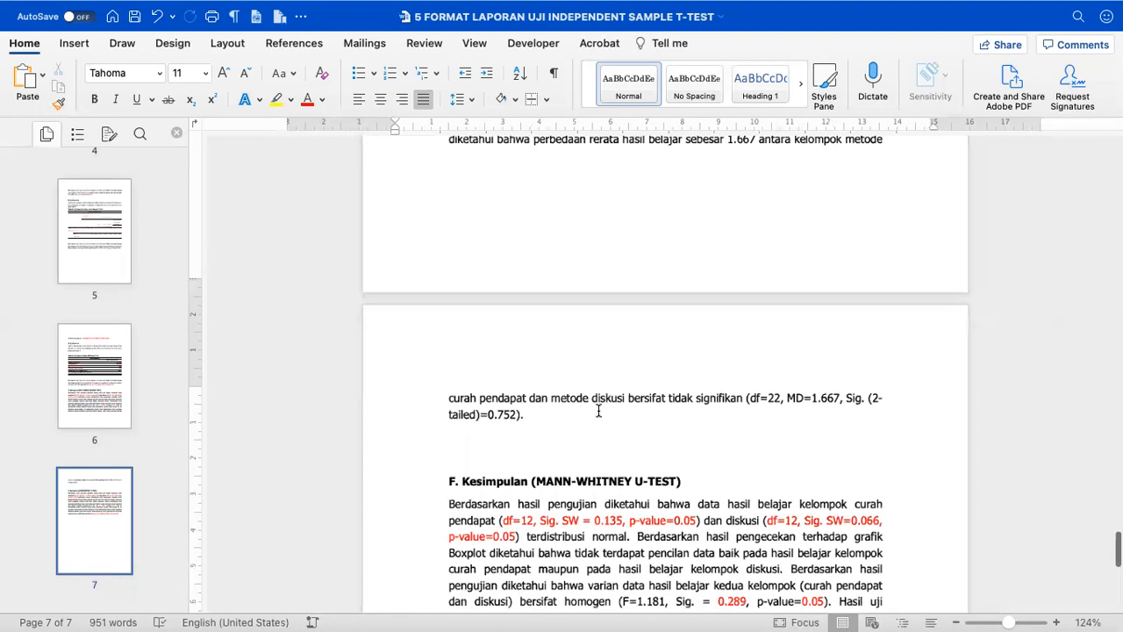
scroll(598, 411, down, 4)
scroll(599, 411, up, 8)
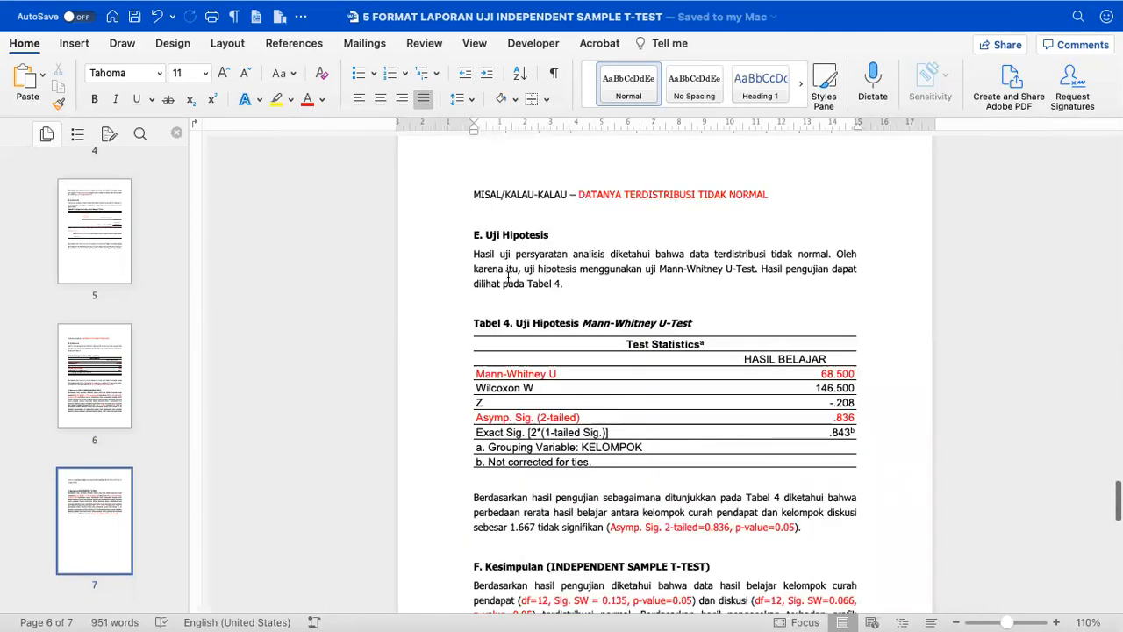
drag(473, 194, 835, 550)
key(BackSpace)
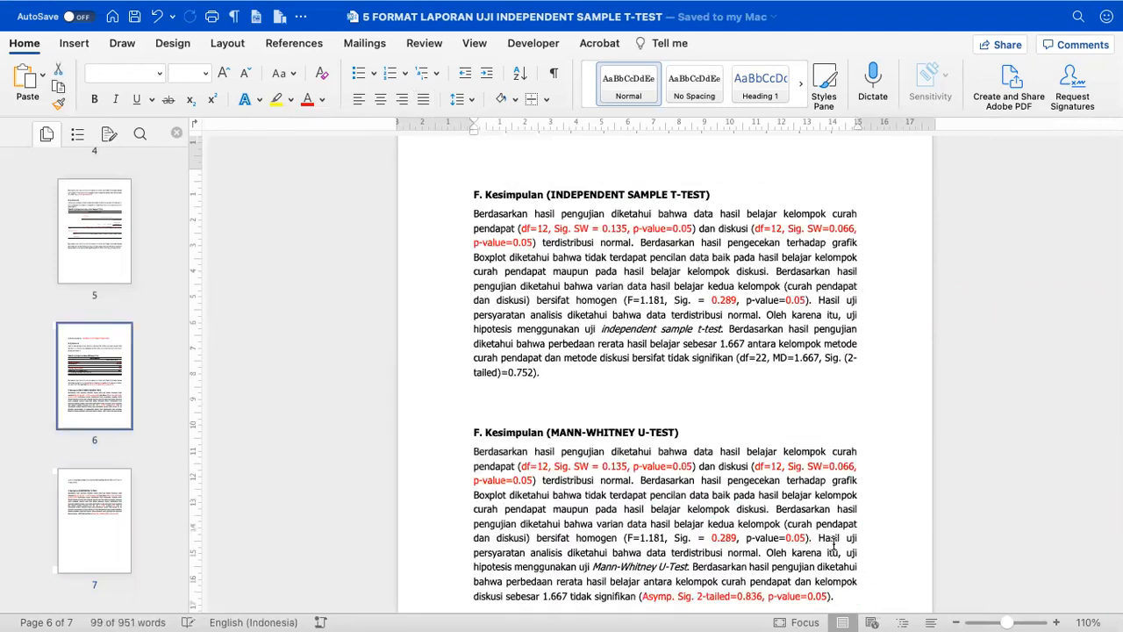
key(super+z)
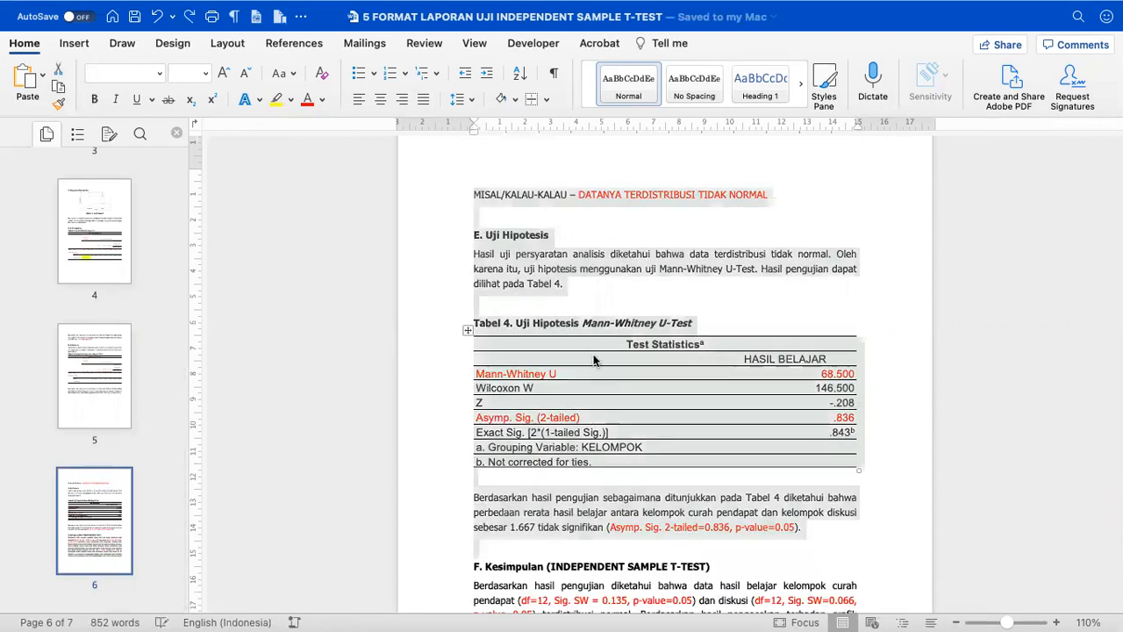
right_click(529, 195)
click(538, 201)
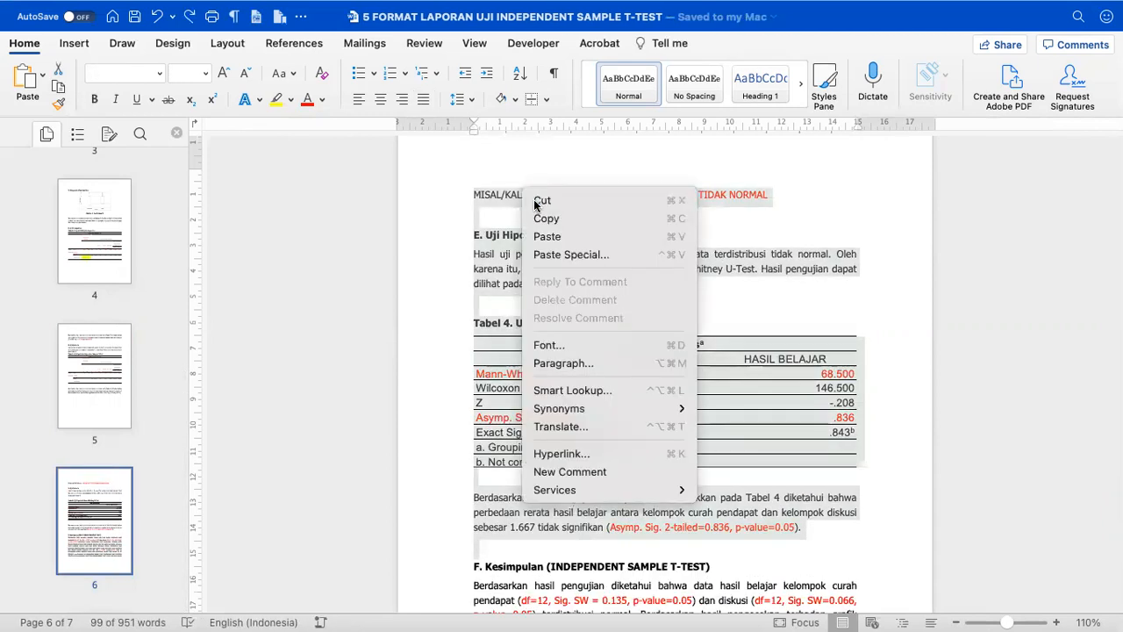
Paste the cut Mann-Whitney hypothesis block on a new line between the Independent Sample T-Test conclusion and the Mann-Whitney U-Test conclusion.
scroll(531, 279, down, 4)
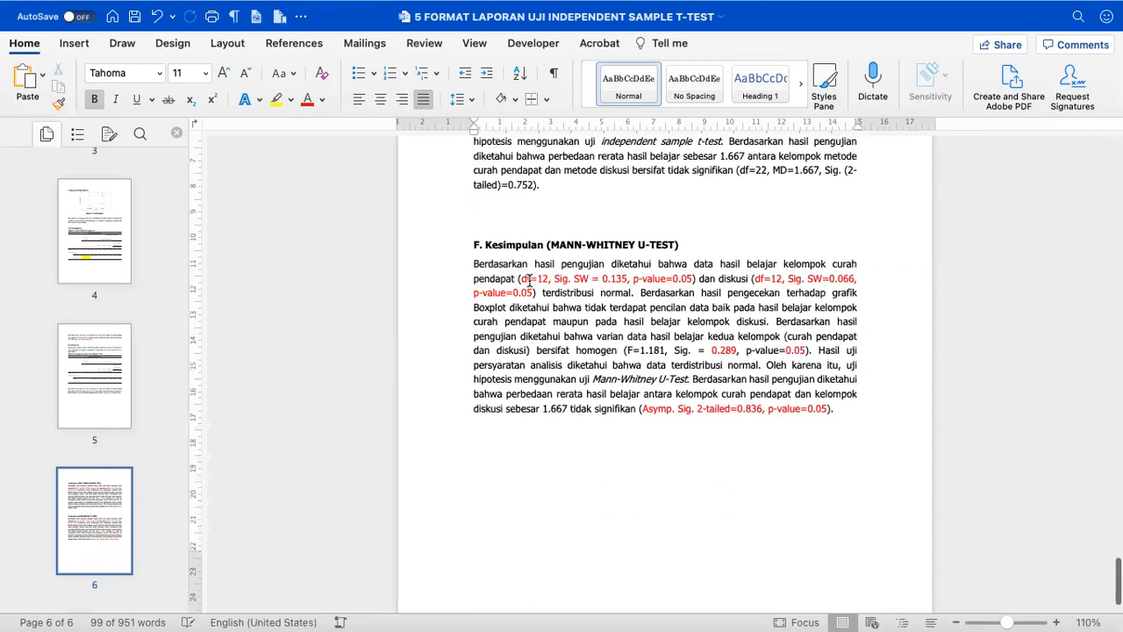
scroll(530, 279, up, 4)
scroll(529, 280, up, 2)
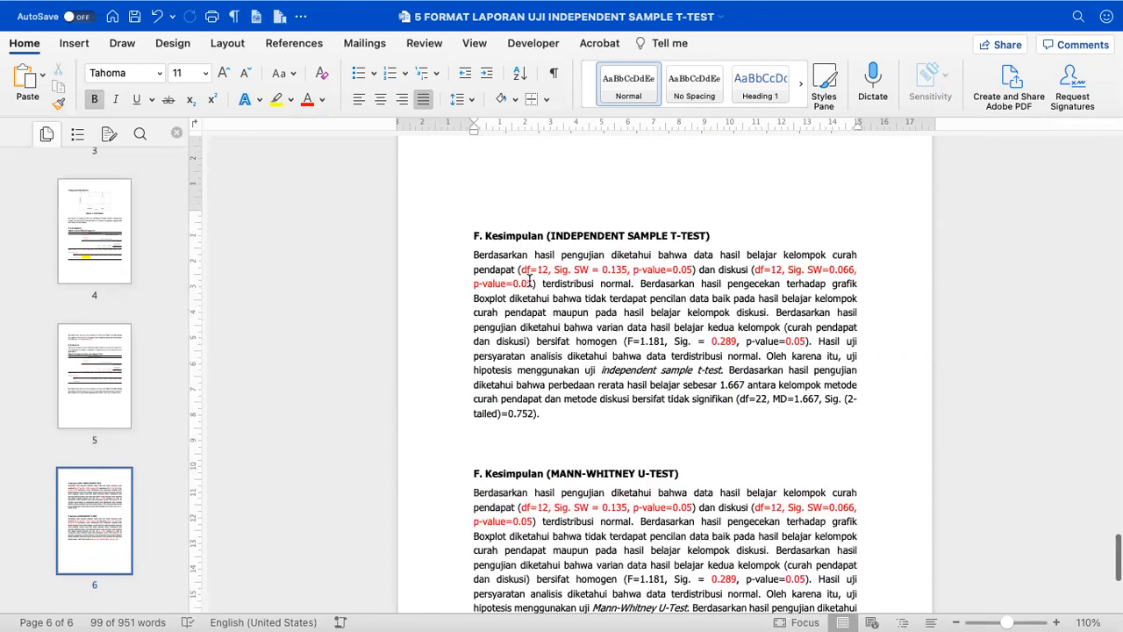
click(496, 436)
key(Return)
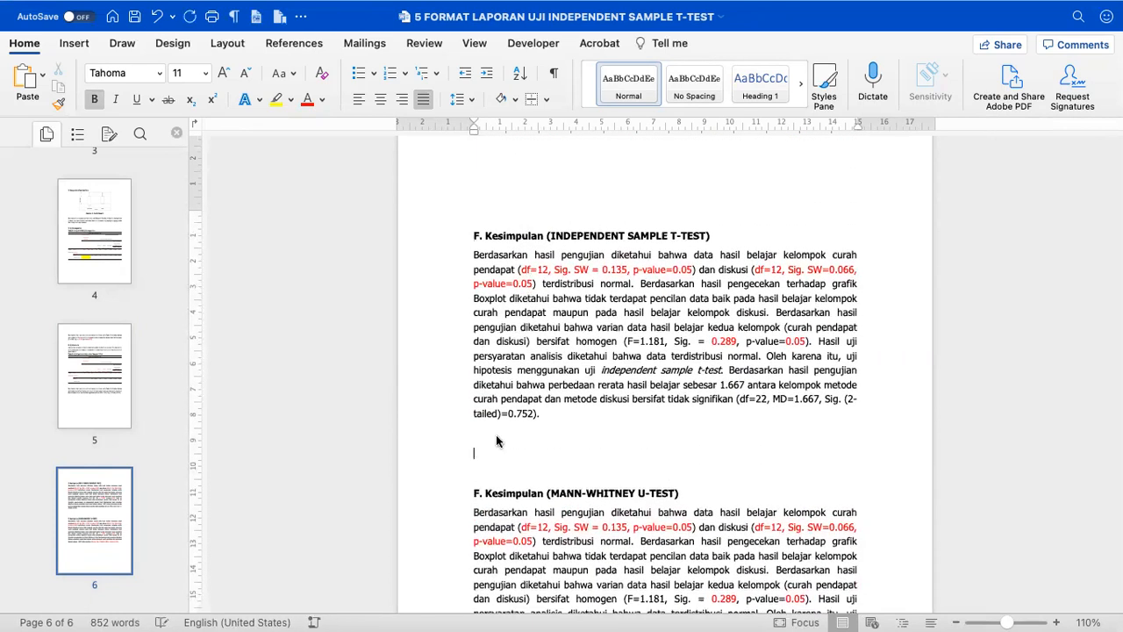
key(super+v)
Review the section order from the Independent Sample T-Test hypothesis table through its conclusion to the moved Mann-Whitney hypothesis block.
scroll(497, 436, up, 8)
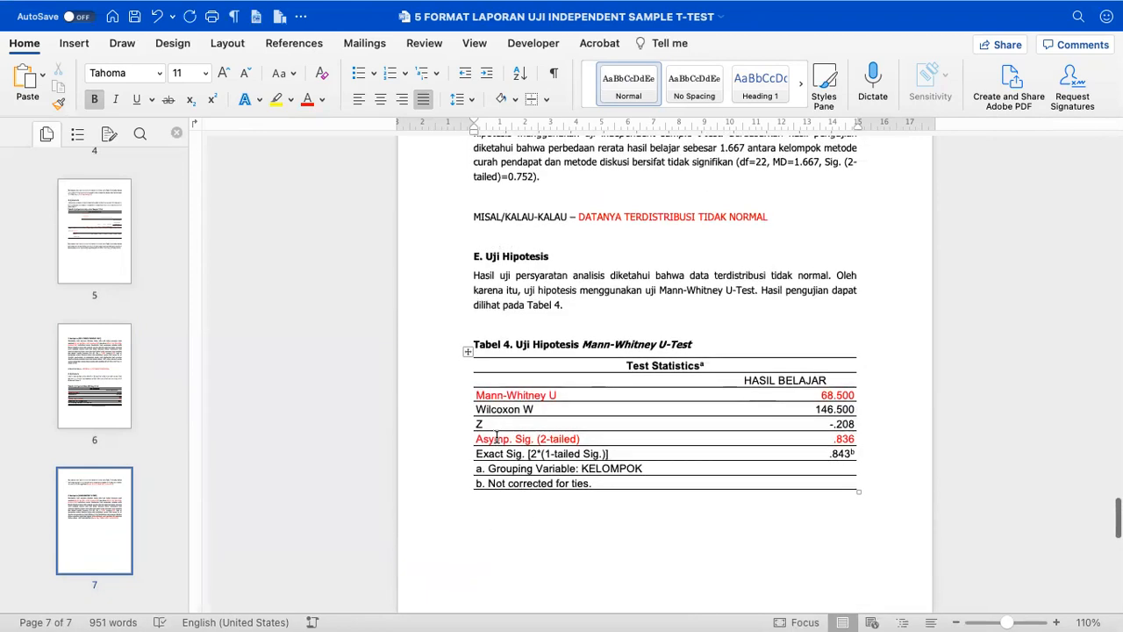
scroll(493, 419, up, 5)
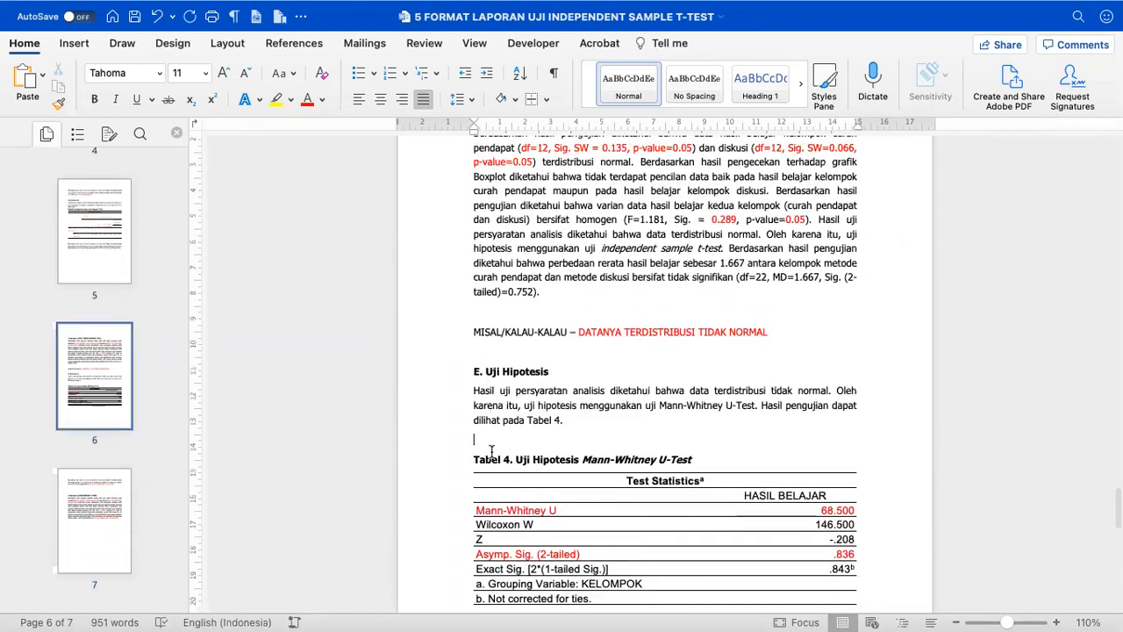
scroll(492, 452, up, 10)
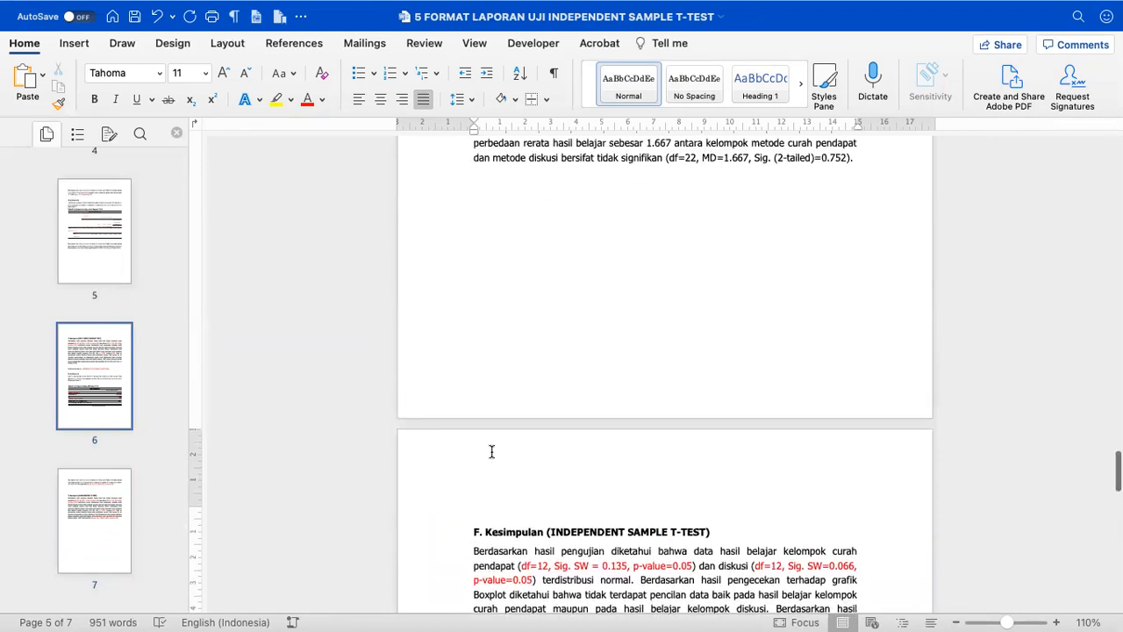
scroll(491, 452, up, 3)
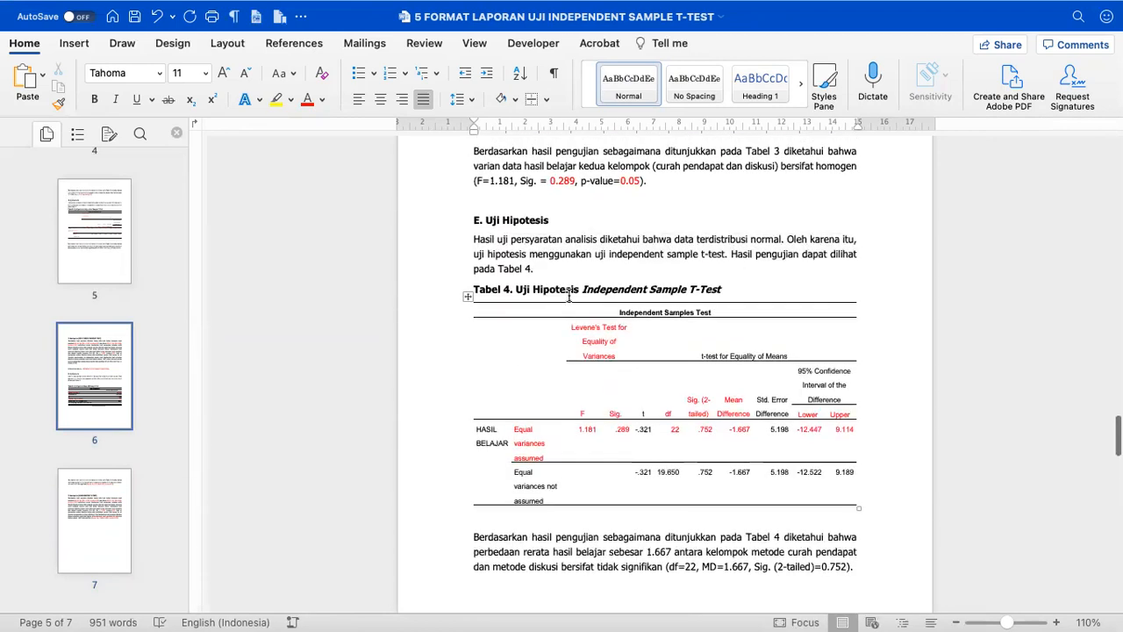
click(589, 296)
scroll(526, 317, down, 8)
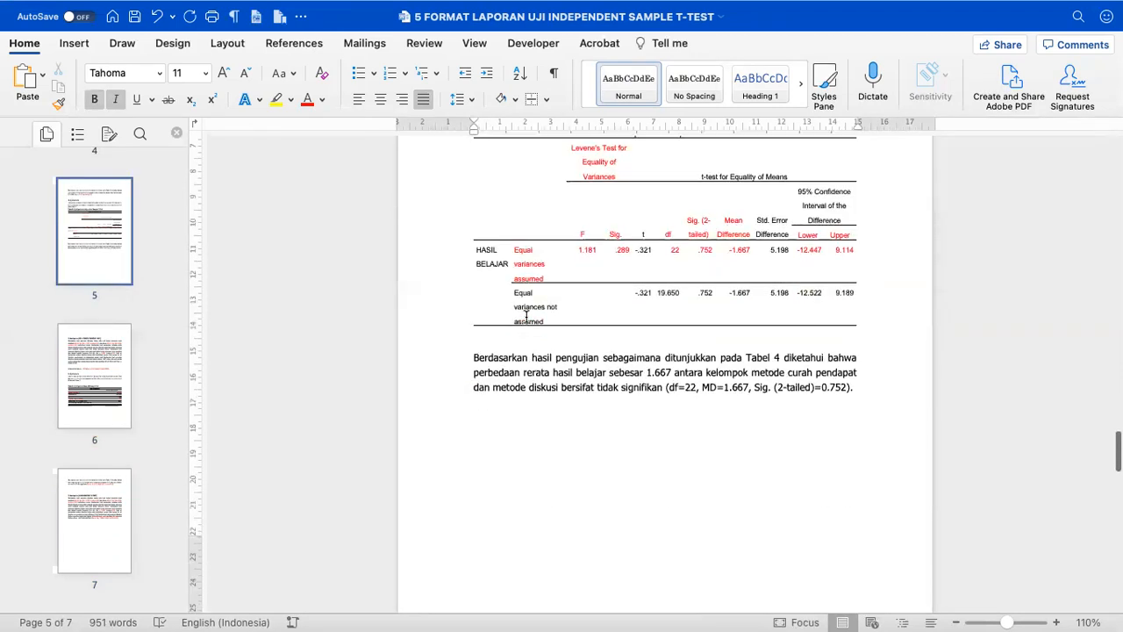
scroll(527, 317, down, 8)
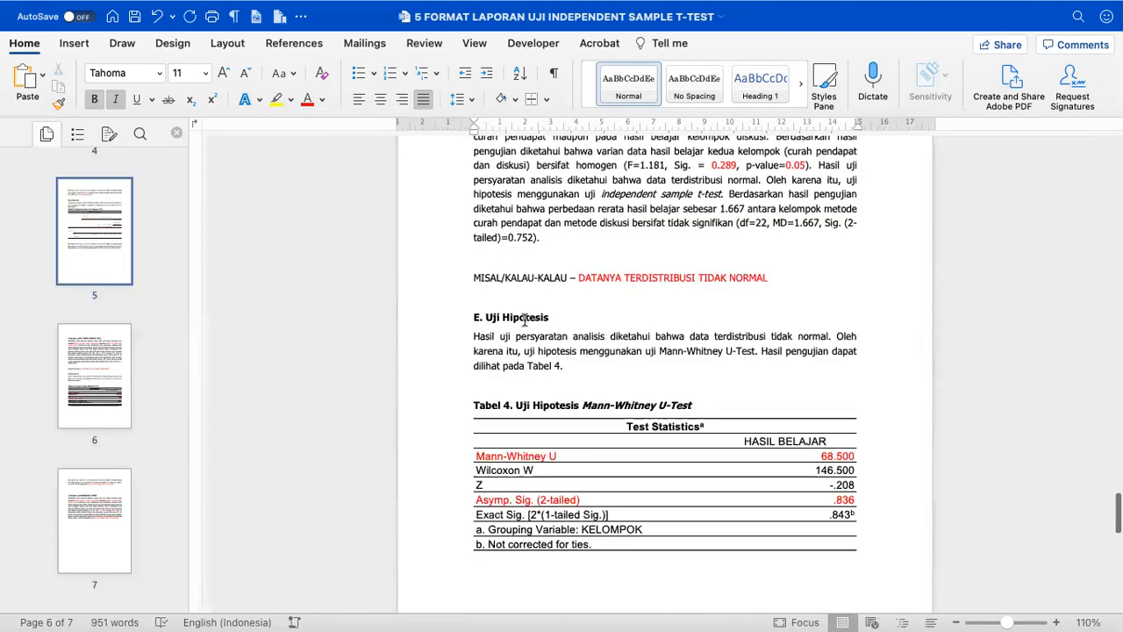
Insert a page break before the "MISAL/KALAU-KALAU – DATANYA TERDISTRIBUSI TIDAK NORMAL" line.
click(460, 408)
click(459, 284)
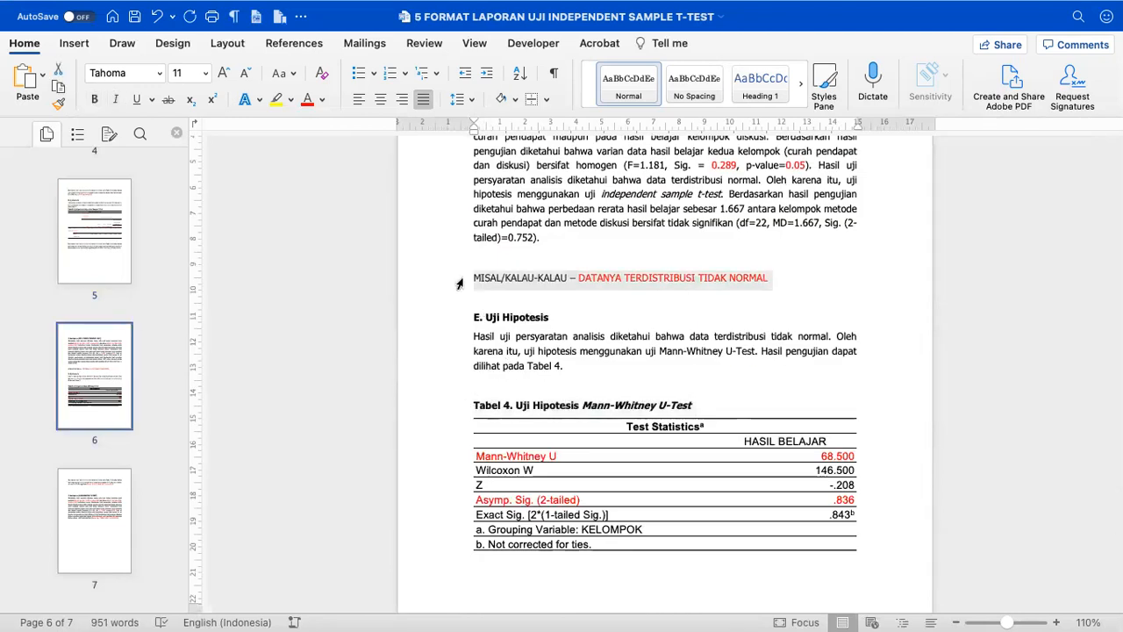
key(super+Return)
scroll(459, 283, down, 5)
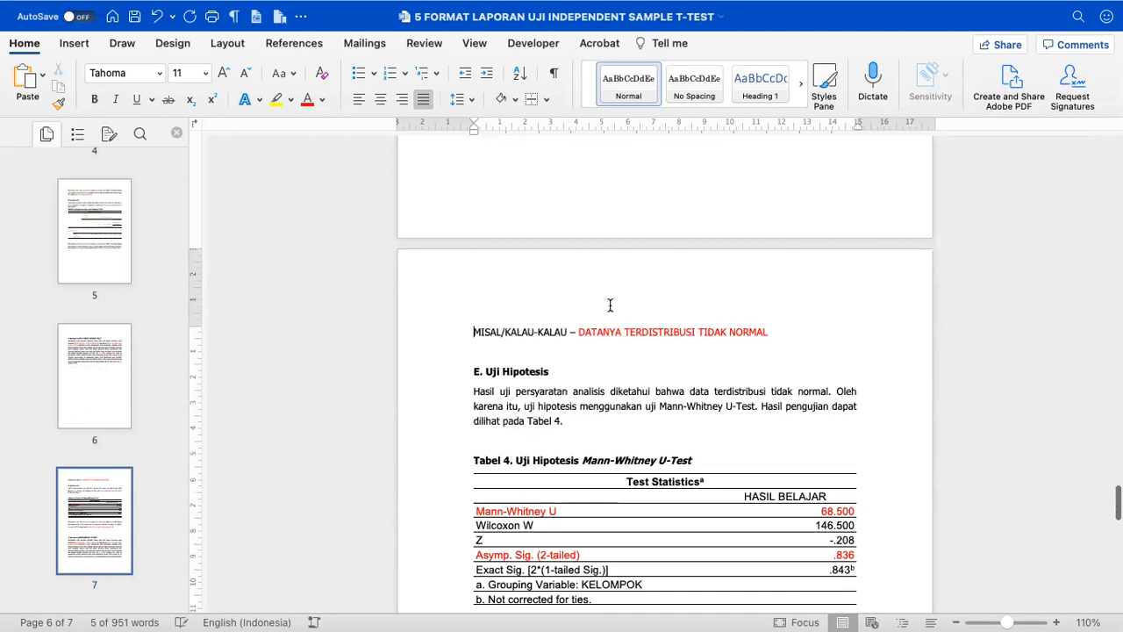
scroll(610, 303, up, 4)
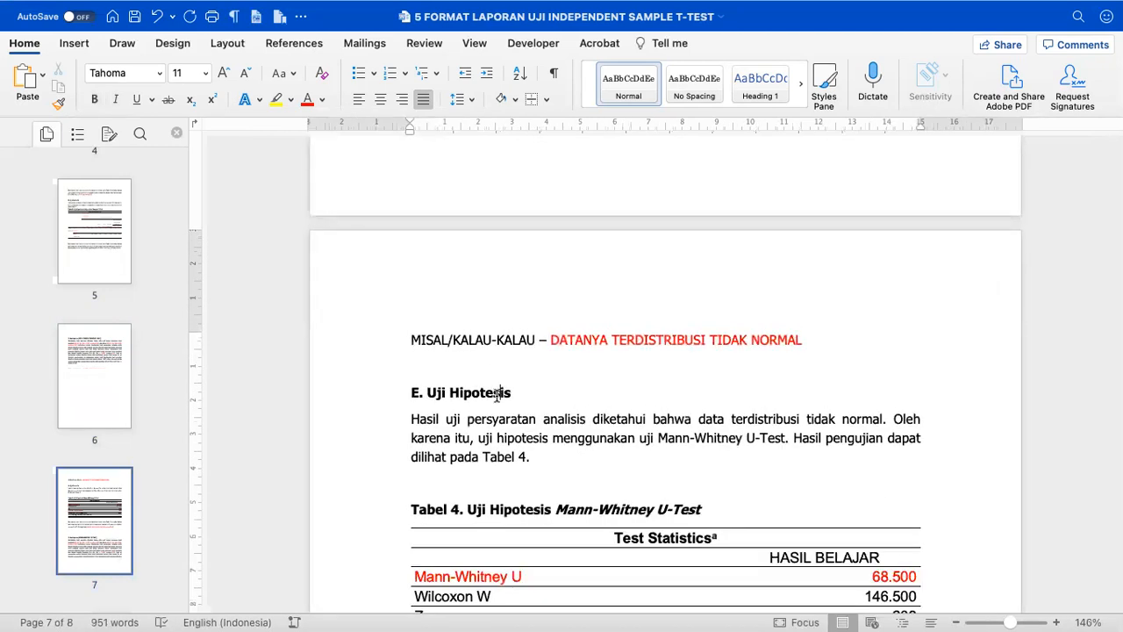
Remove the extra blank lines above the Mann-Whitney conclusion and delete "(MANN-WHITNEY U-TEST)" from its heading.
click(498, 394)
scroll(480, 403, down, 2)
click(407, 426)
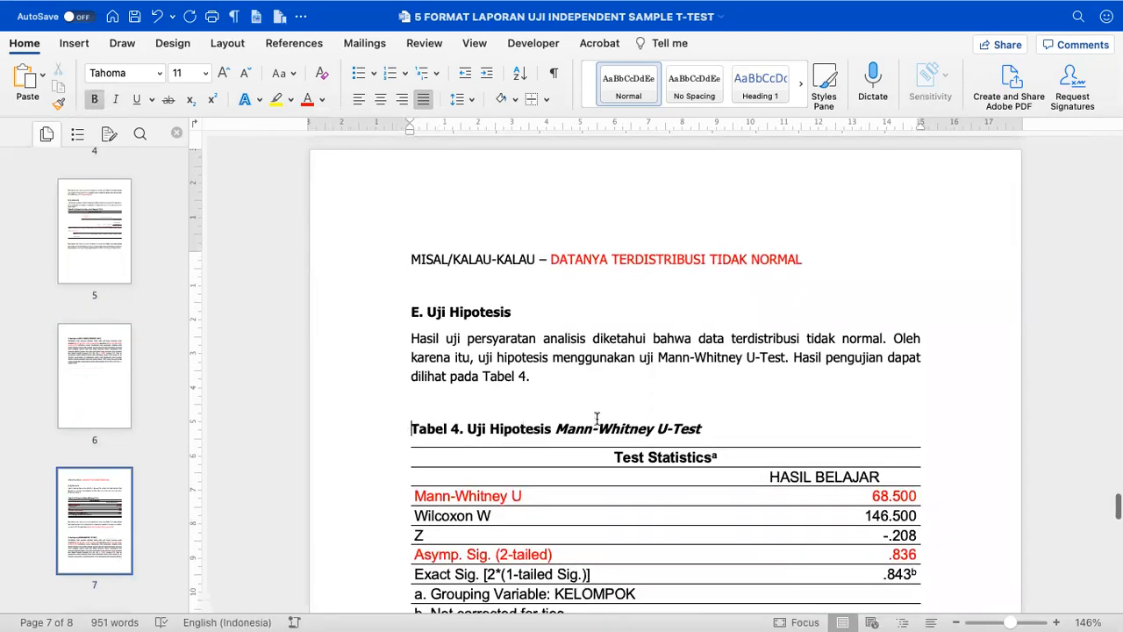
scroll(610, 418, down, 8)
click(492, 414)
key(BackSpace)
key(BackSpace)
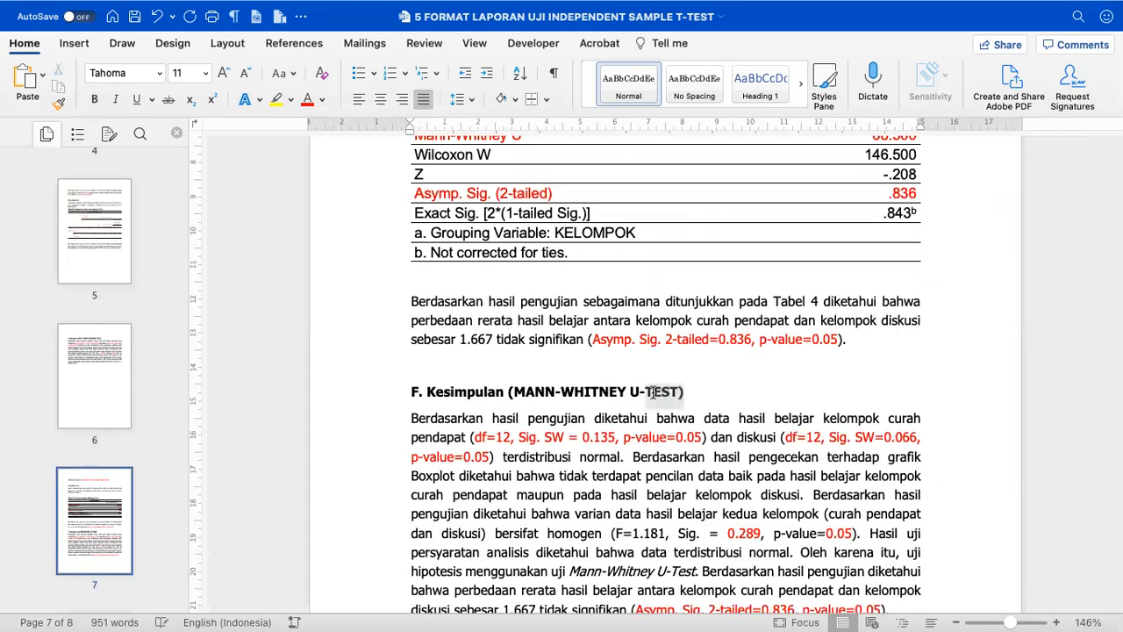
drag(682, 392, 513, 400)
key(BackSpace)
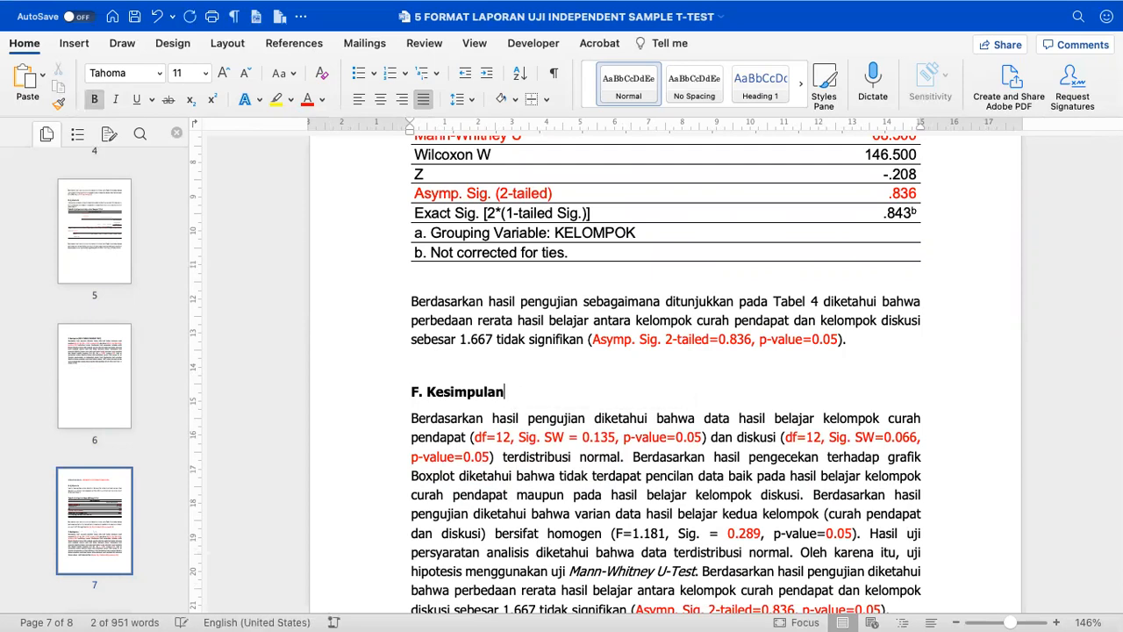
Delete "(INDEPENDENT SAMPLE T-TEST)" from the first conclusion heading so that it reads "F. Kesimpulan".
scroll(514, 395, up, 8)
scroll(611, 339, up, 20)
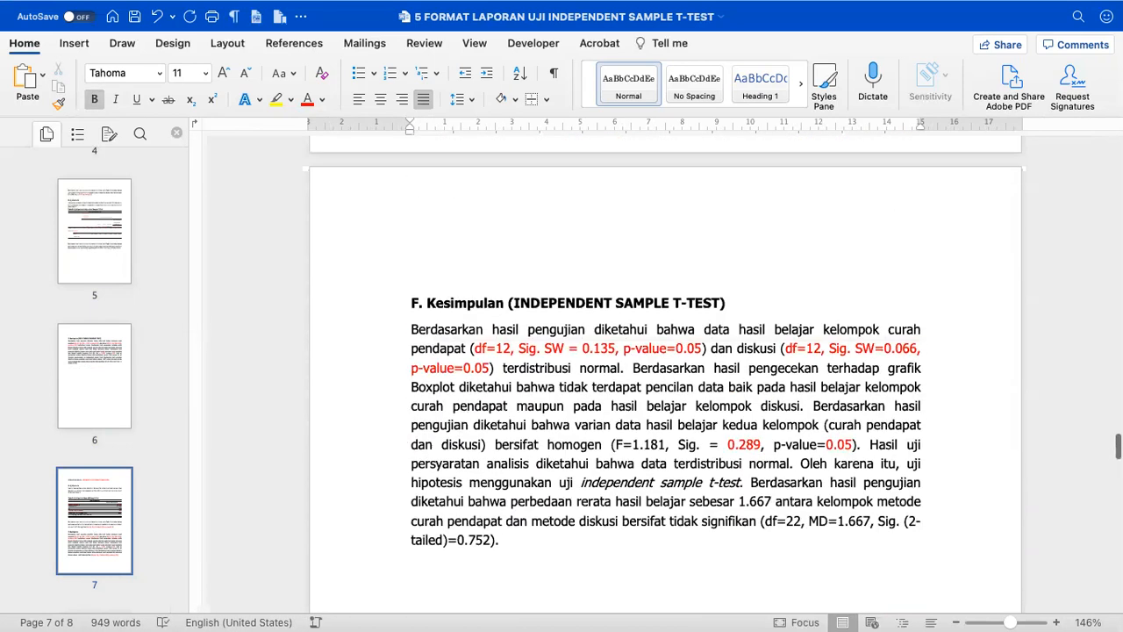
drag(726, 333, 514, 334)
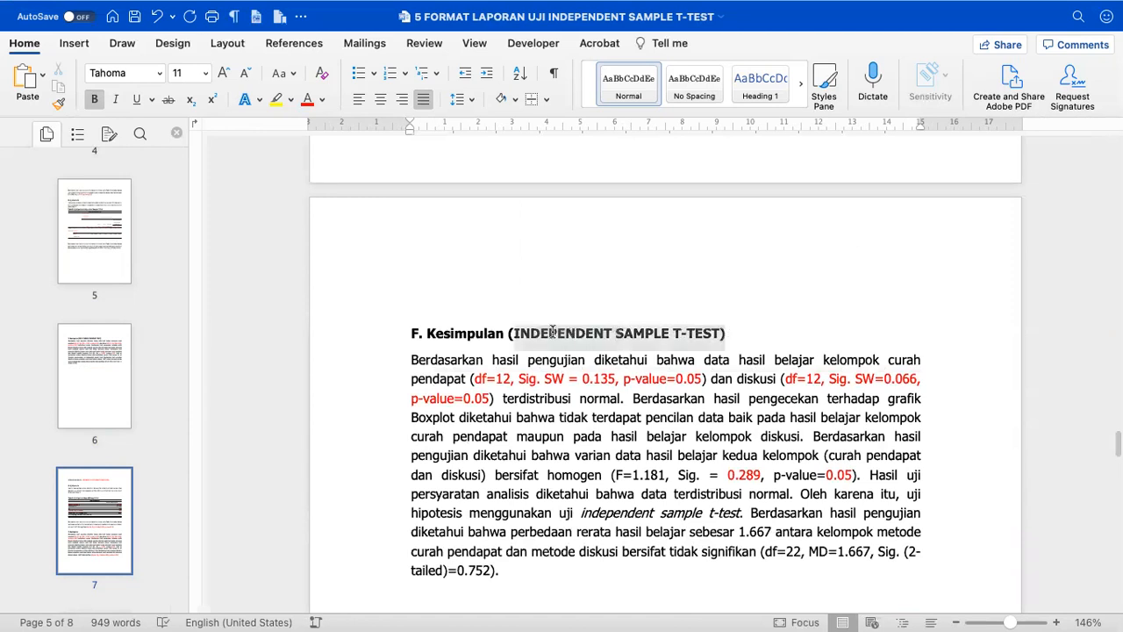
key(BackSpace)
key(BackSpace)
key(BackSpace)
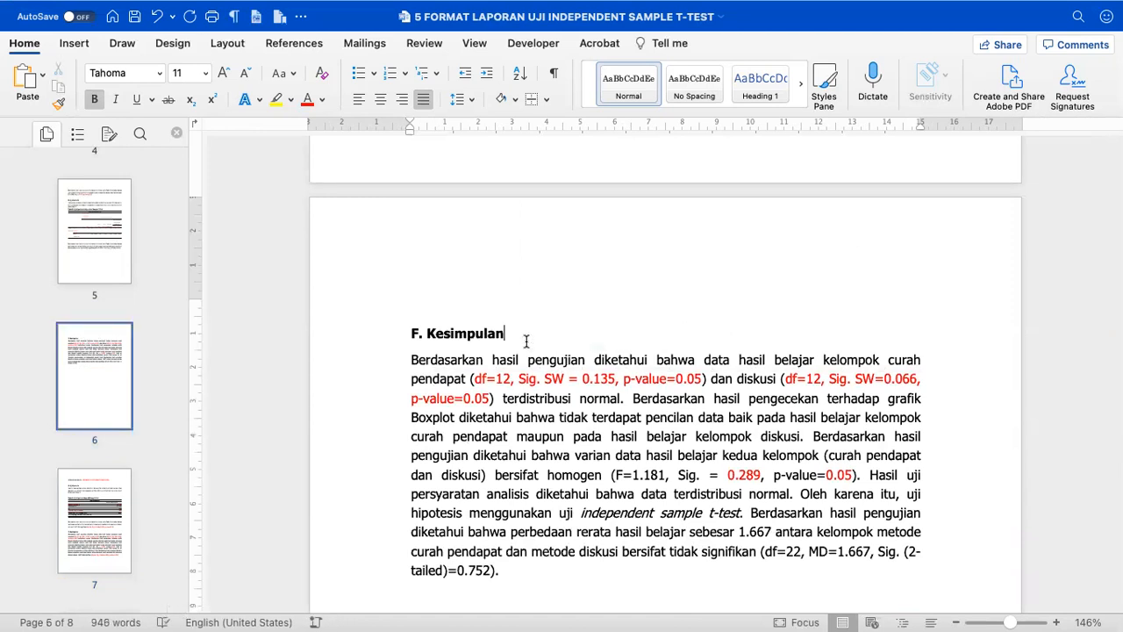
Review the Mann-Whitney hypothesis section with its Tabel 4 and the pages around it.
scroll(492, 394, down, 20)
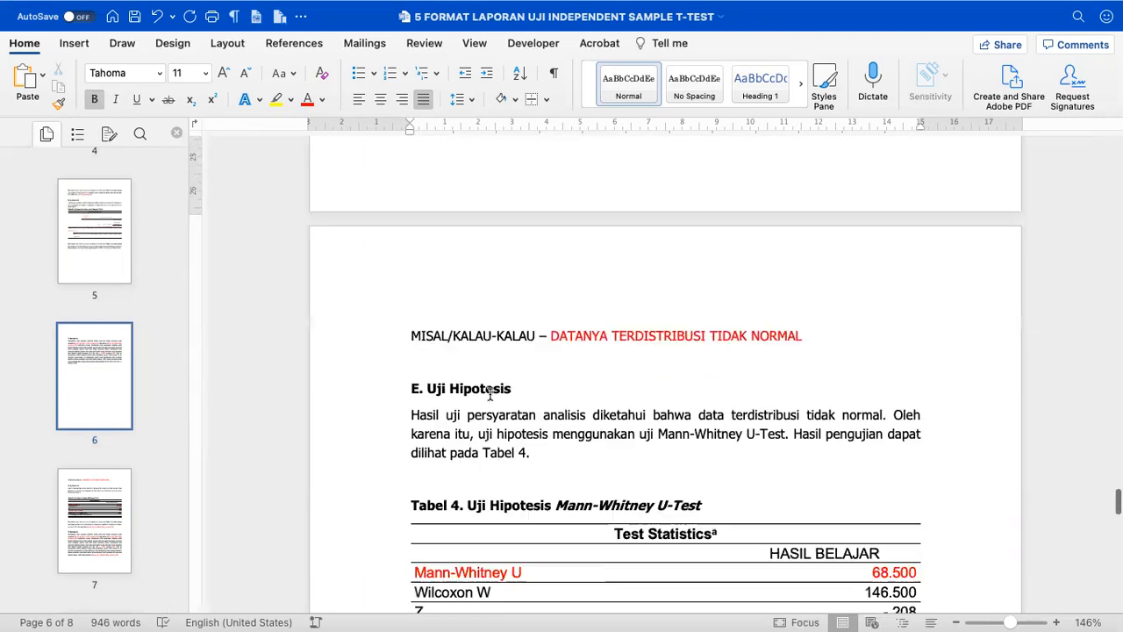
click(413, 272)
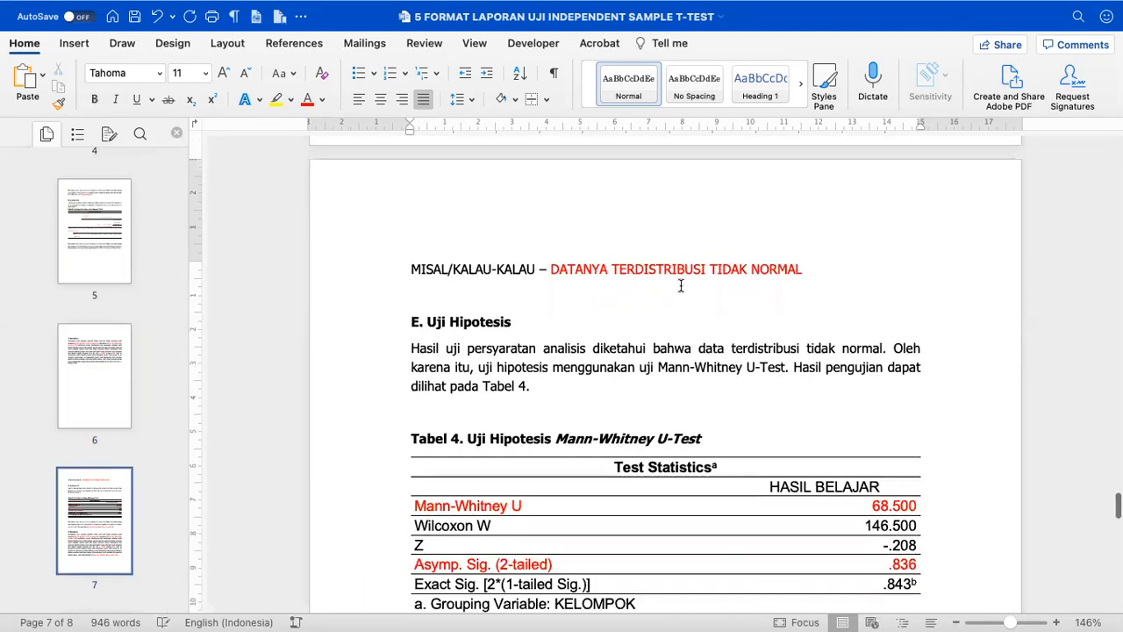
scroll(587, 348, down, 3)
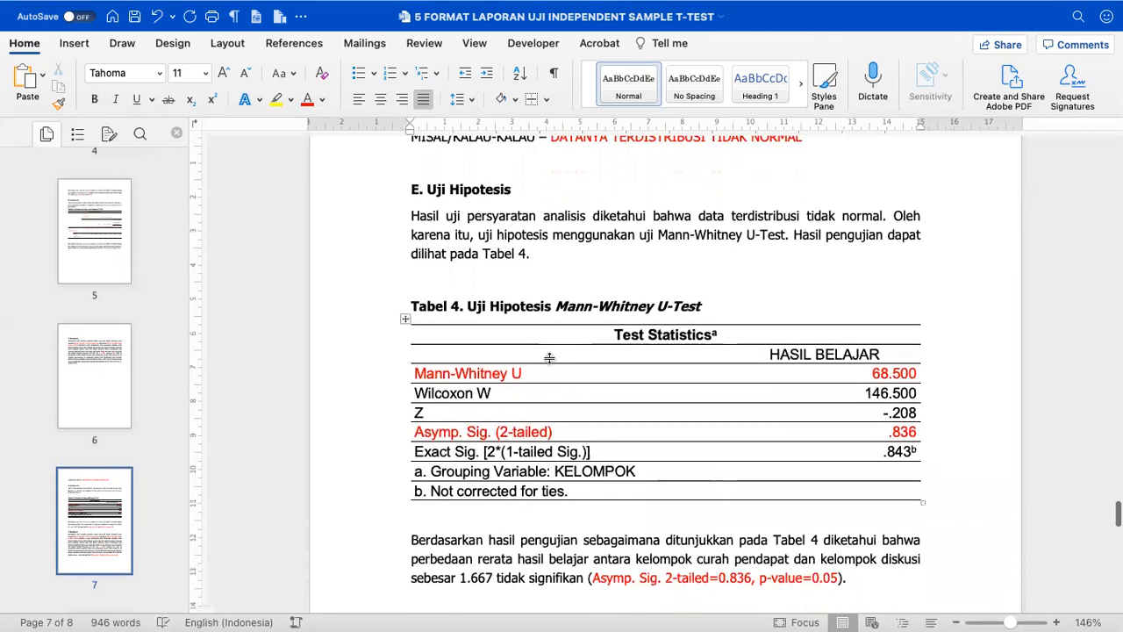
scroll(549, 359, down, 2)
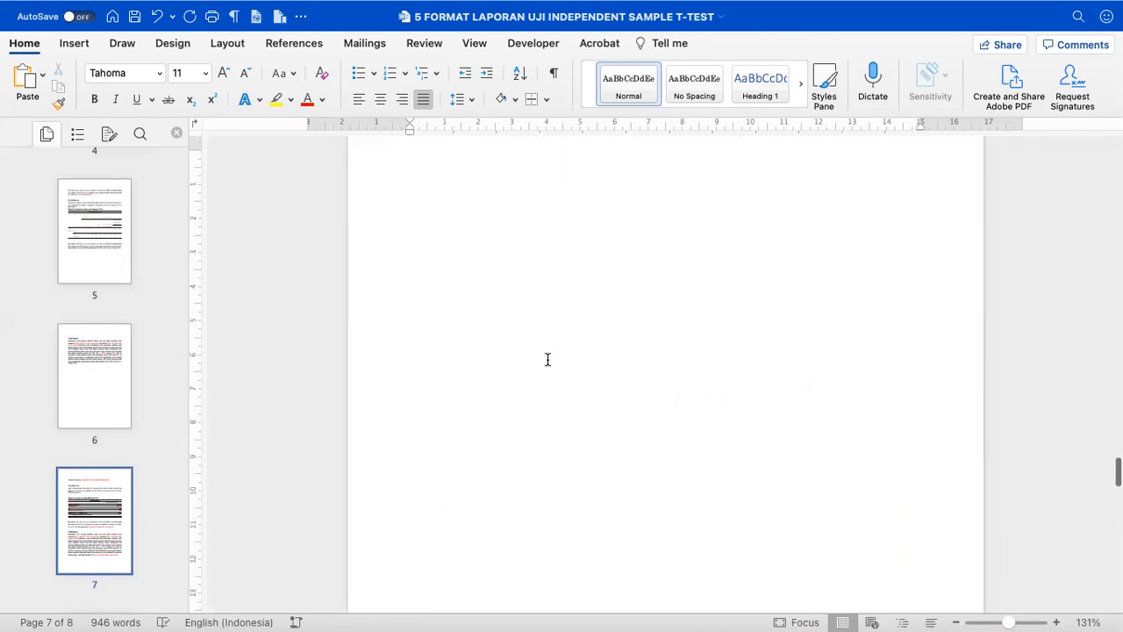
scroll(548, 359, up, 5)
scroll(548, 359, up, 5)
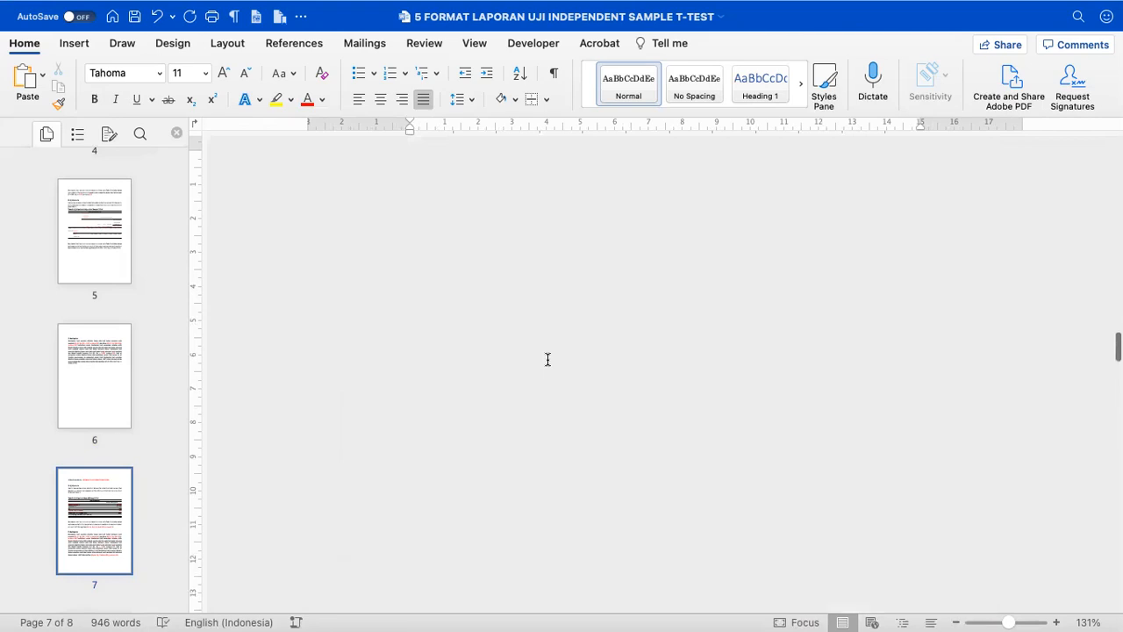
scroll(548, 359, down, 5)
scroll(548, 359, down, 5)
scroll(548, 359, down, 8)
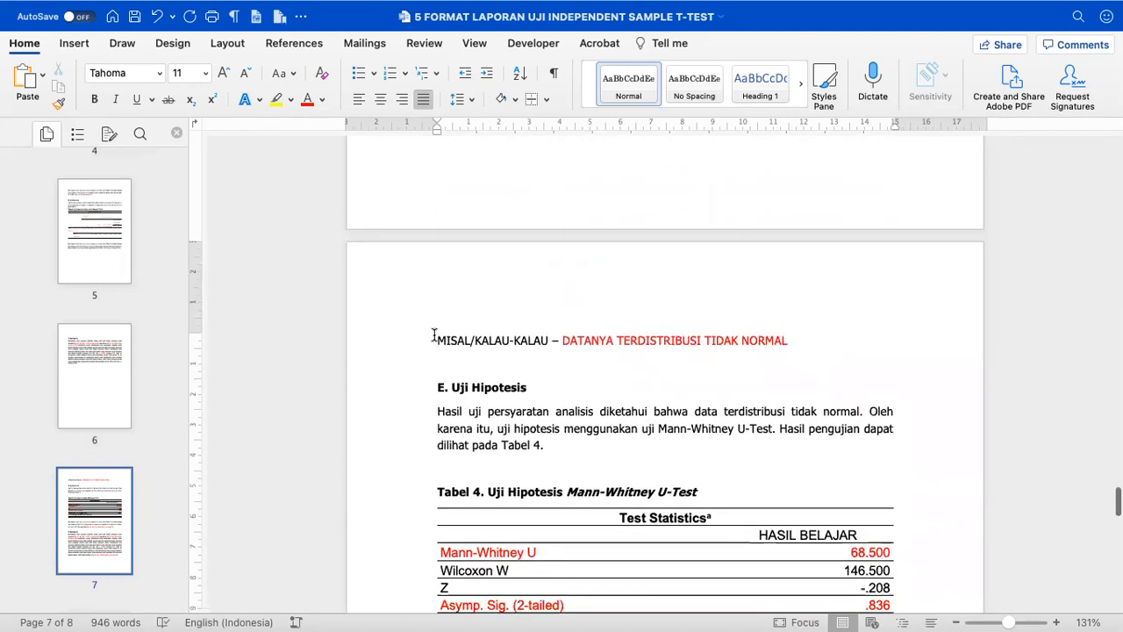
Examine the extent of the Mann-Whitney section, from the "MISAL/KALAU-KALAU" line through Tabel 4 to its conclusion.
drag(431, 341, 488, 471)
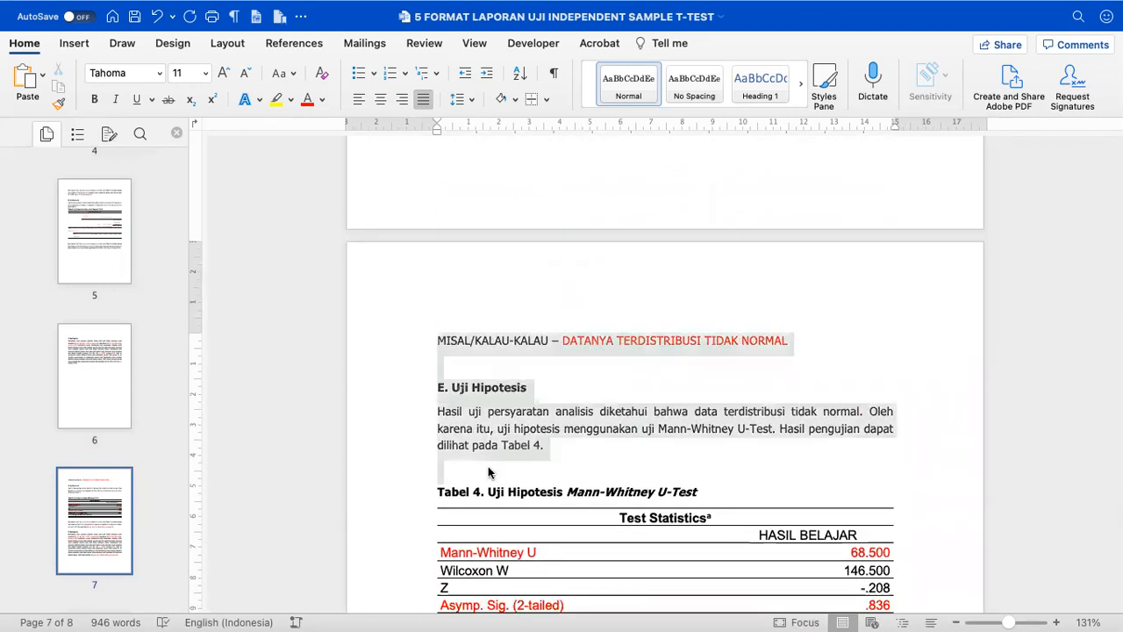
scroll(489, 472, down, 5)
scroll(489, 472, up, 6)
scroll(489, 471, down, 10)
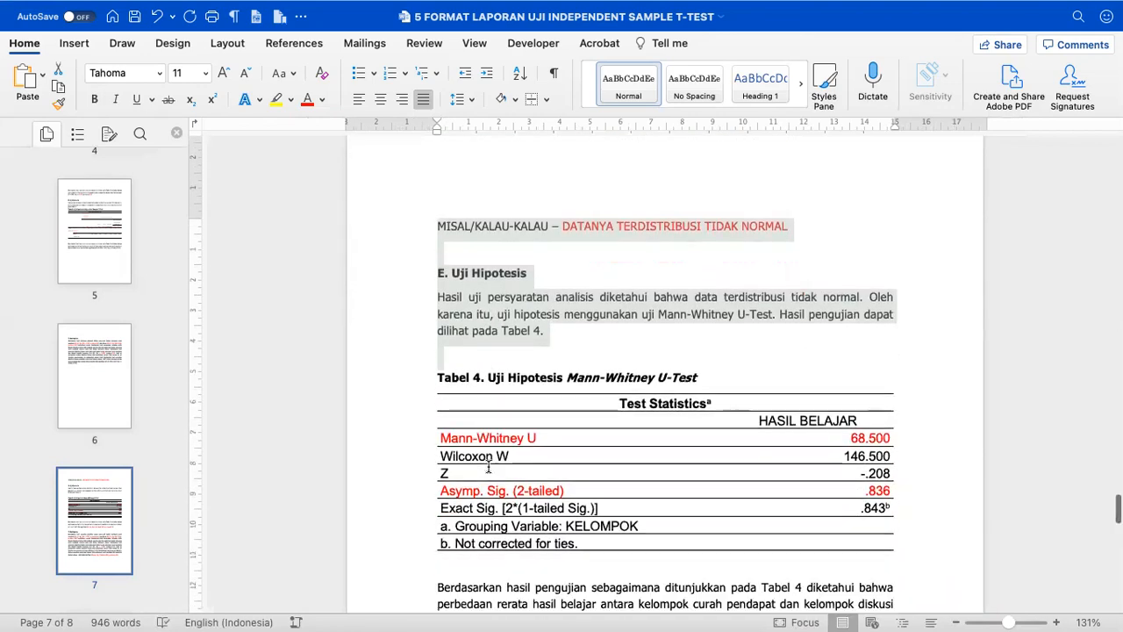
scroll(489, 467, down, 2)
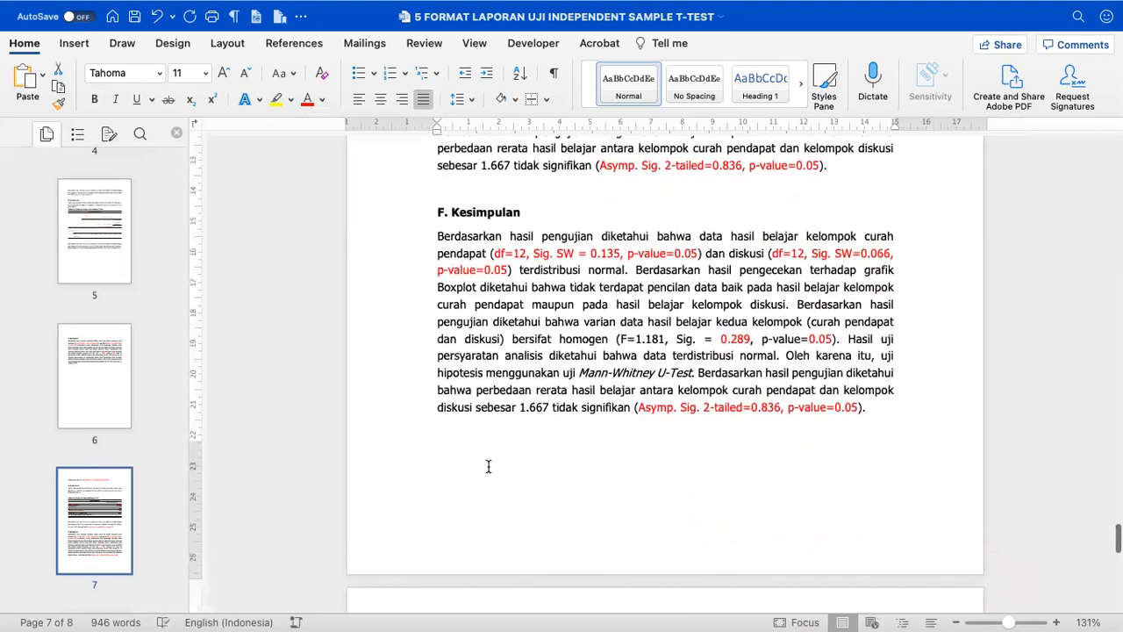
scroll(789, 458, up, 10)
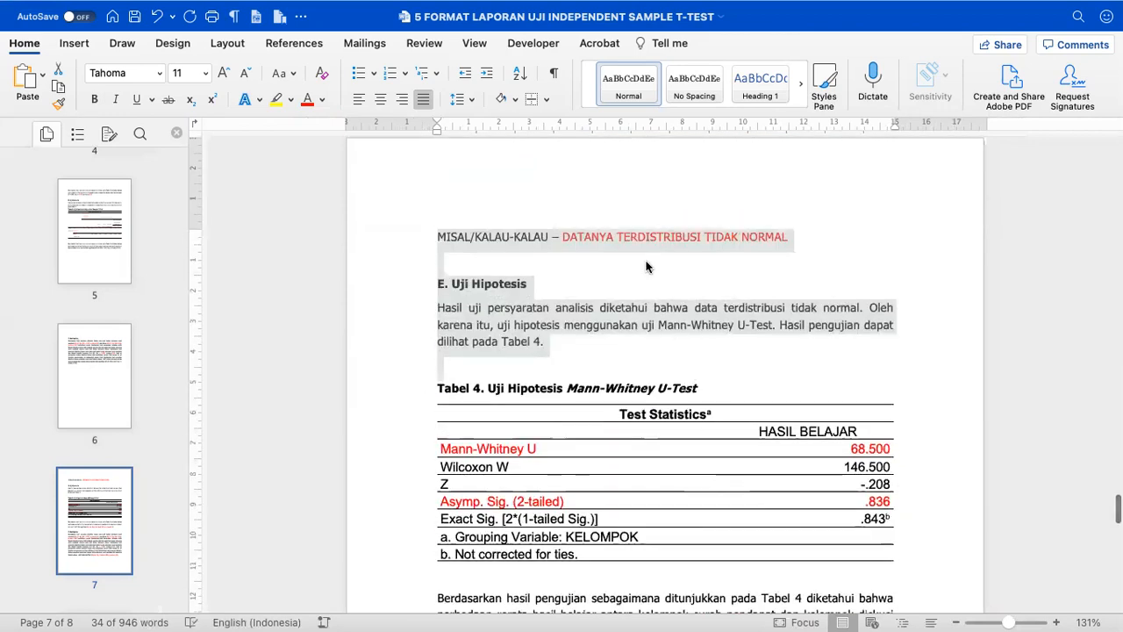
scroll(645, 280, down, 10)
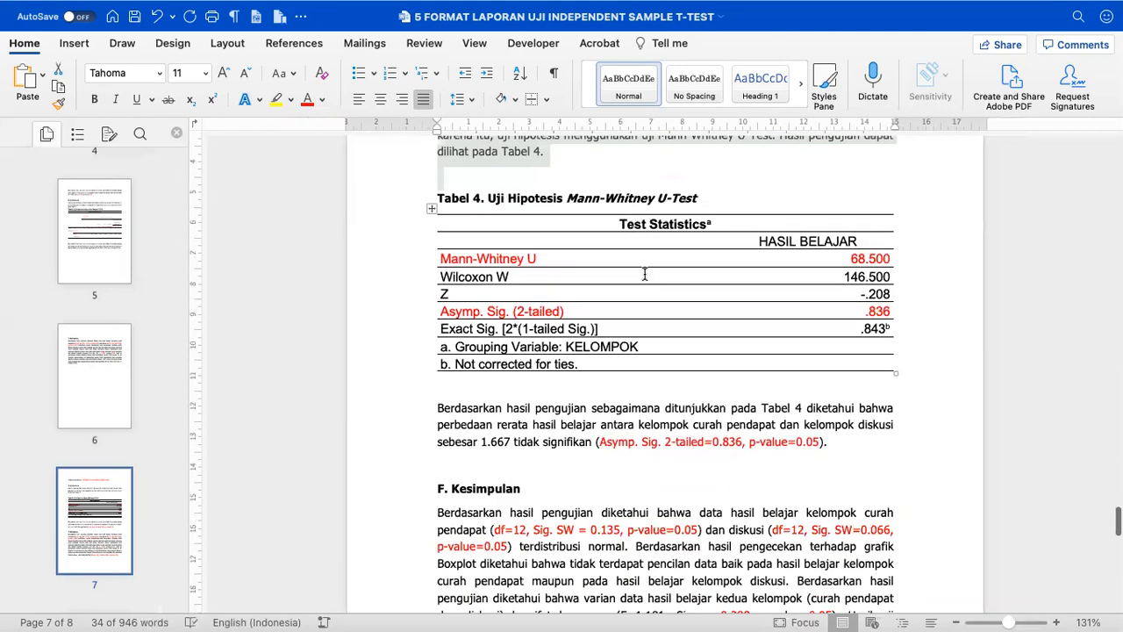
scroll(875, 425, up, 10)
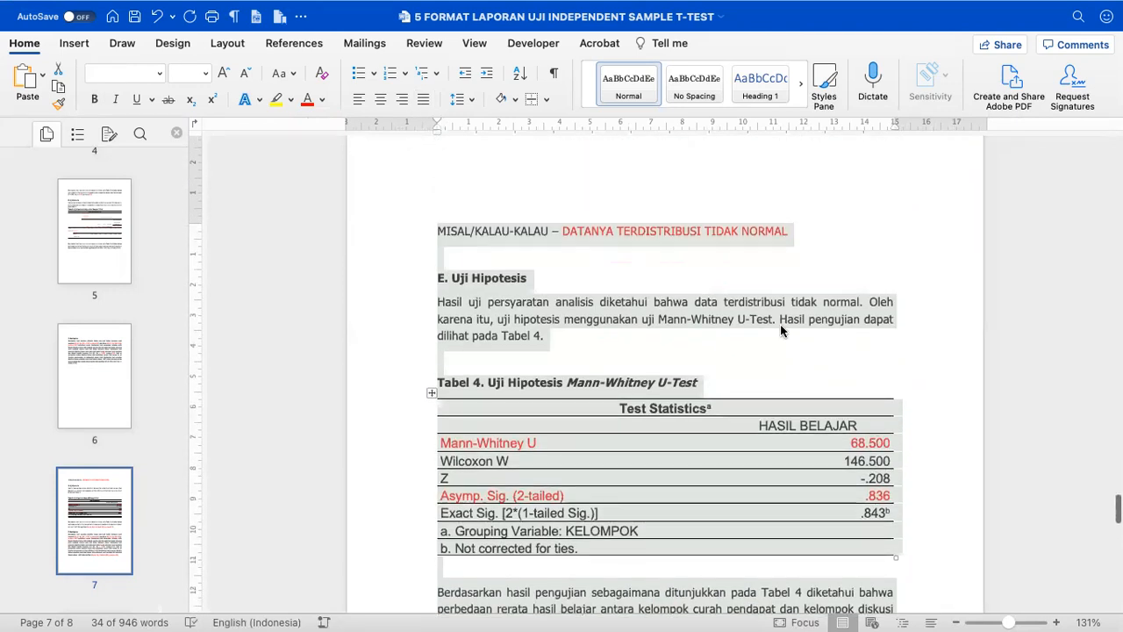
click(647, 343)
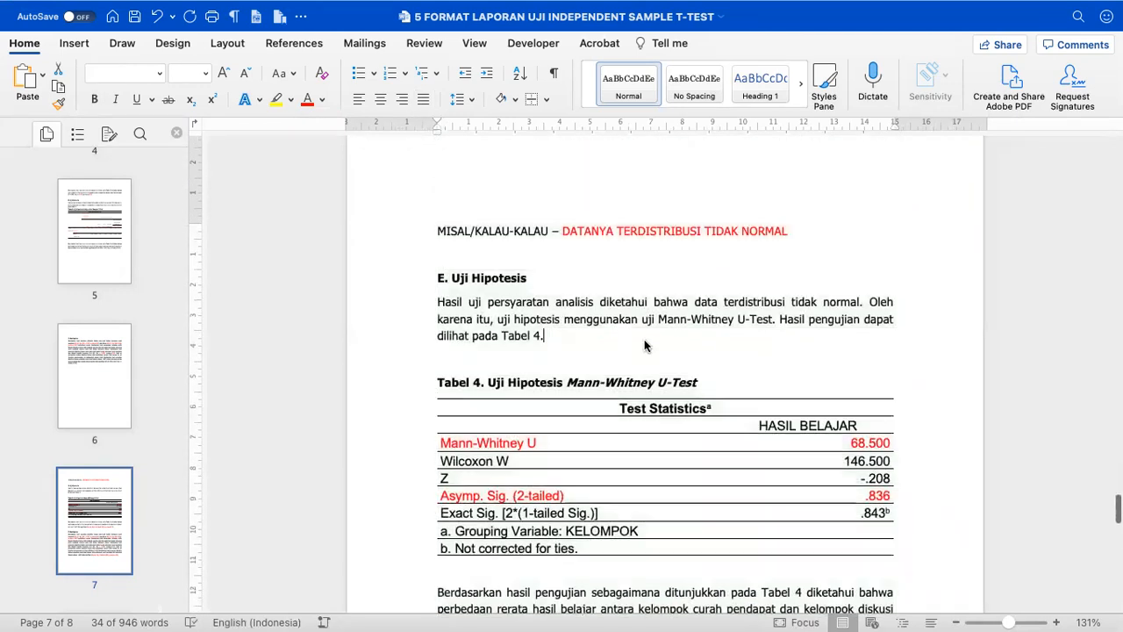
Delete the Mann-Whitney section from the "MISAL/KALAU-KALAU" line through its conclusion, including the leftover blank page, and save the report.
shift+click(437, 233)
scroll(517, 328, down, 17)
scroll(576, 343, up, 7)
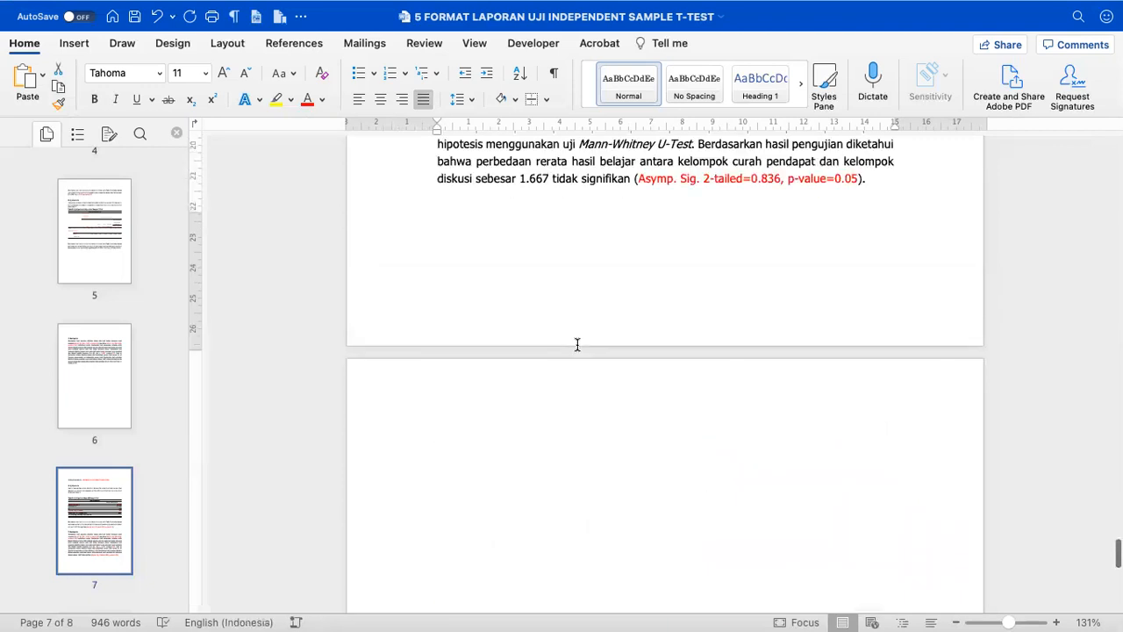
shift+click(896, 424)
key(BackSpace)
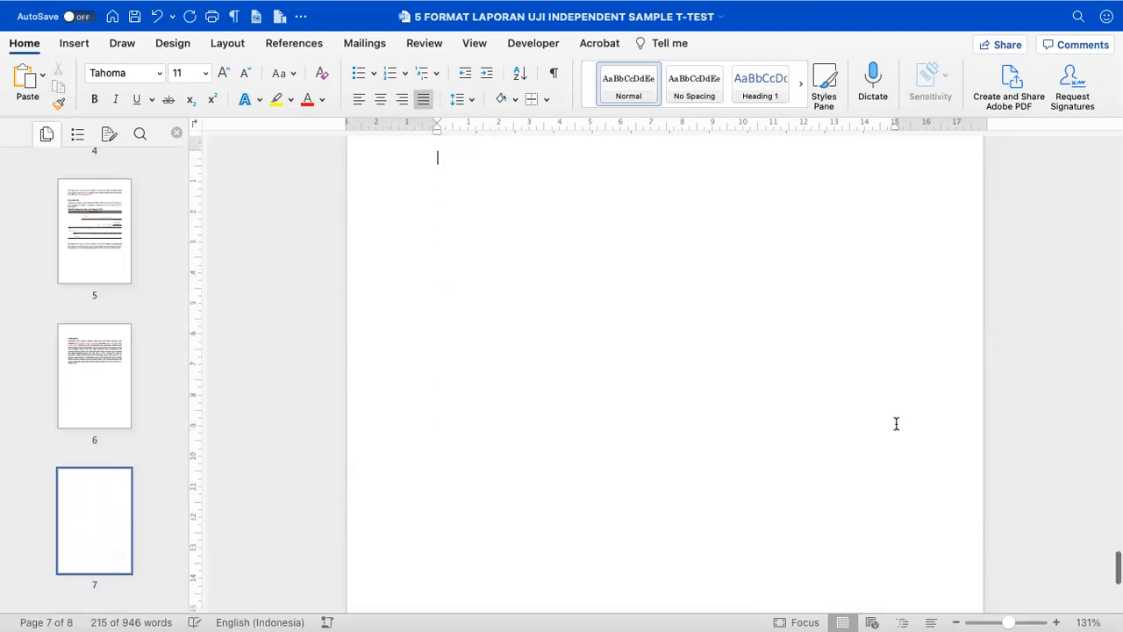
key(BackSpace)
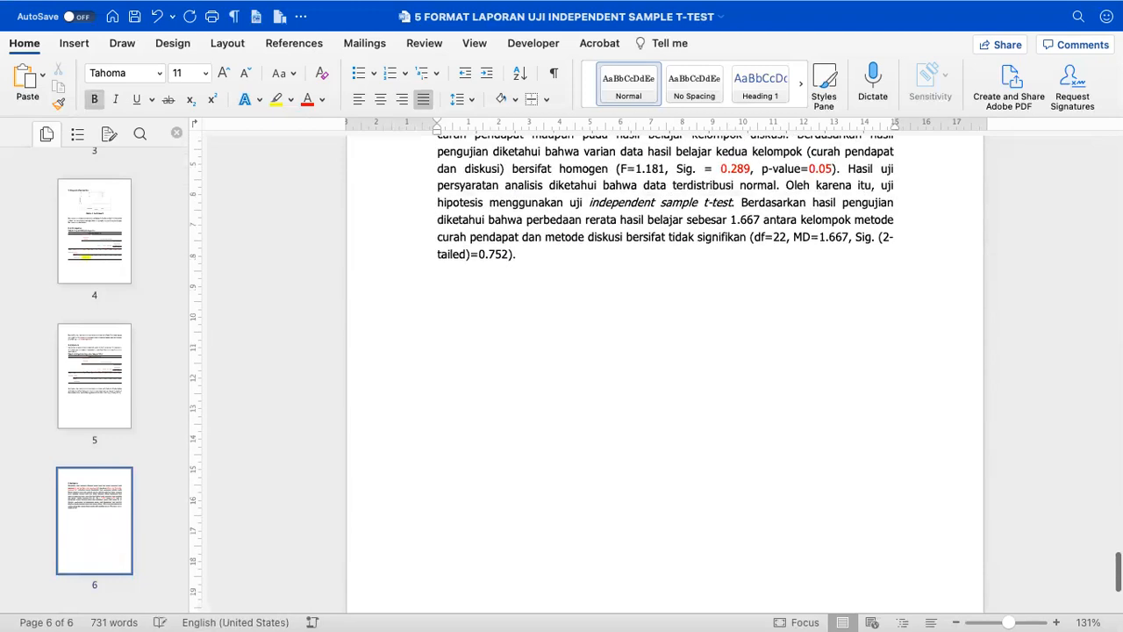
scroll(882, 404, up, 3)
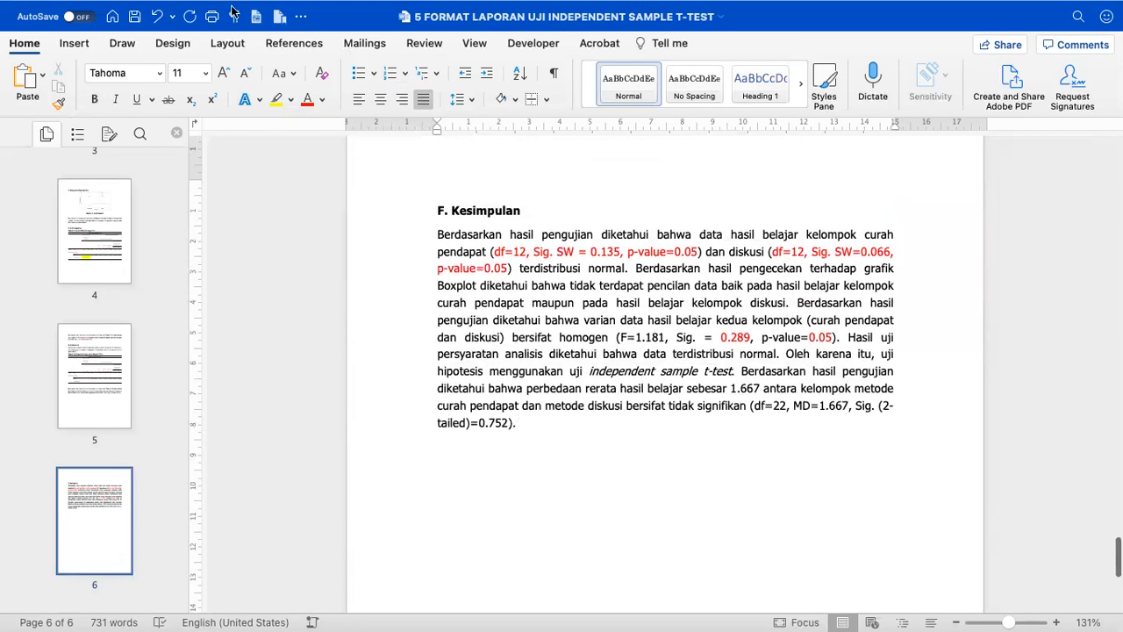
click(140, 18)
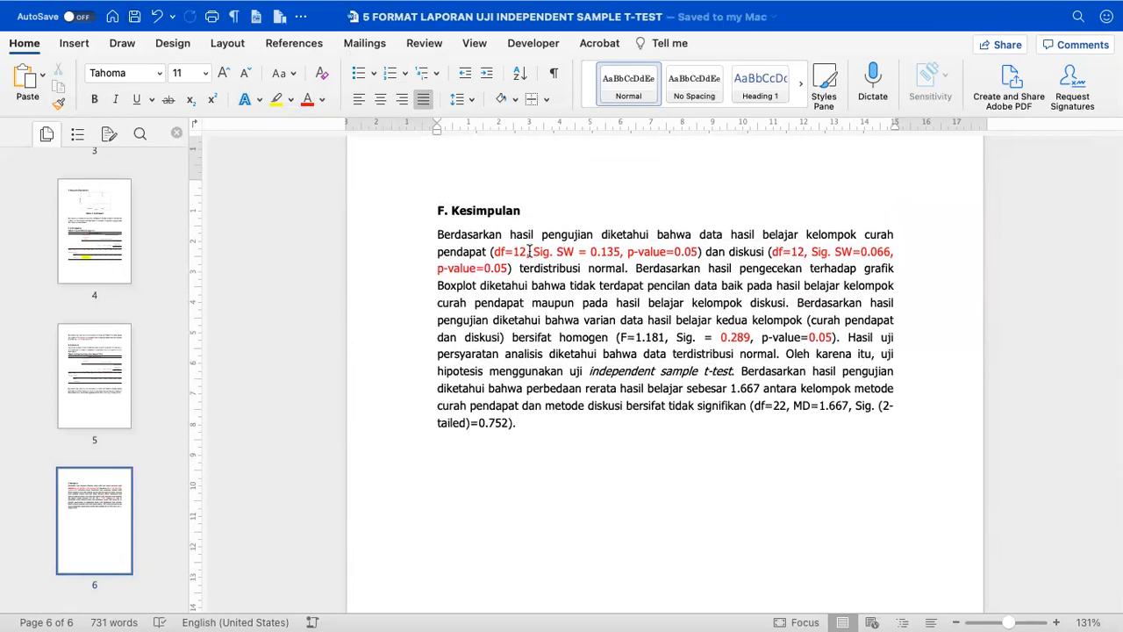
Review the remaining report from the homogeneity results through the Independent Sample T-Test hypothesis section to the conclusion.
scroll(529, 251, up, 10)
scroll(530, 251, up, 20)
scroll(530, 251, down, 7)
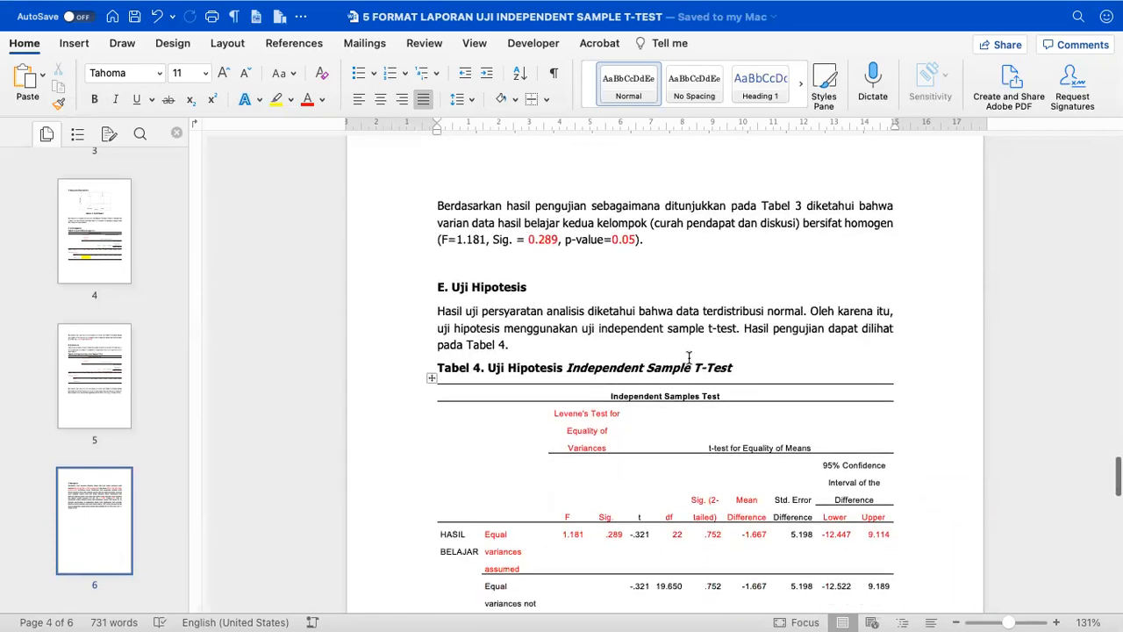
scroll(689, 357, up, 20)
scroll(689, 358, down, 20)
scroll(689, 357, down, 10)
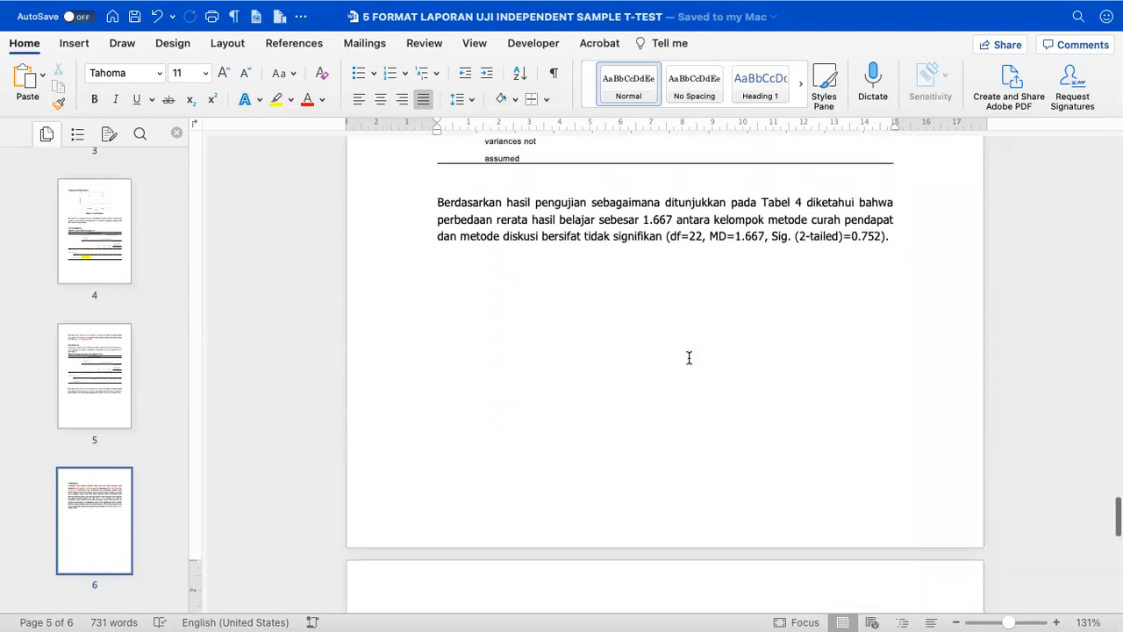
scroll(690, 356, down, 8)
scroll(699, 341, down, 8)
Start a new page after the Independent Sample T-Test conclusion and write "CONTOH TIDAK NORMAL" on it.
key(Return)
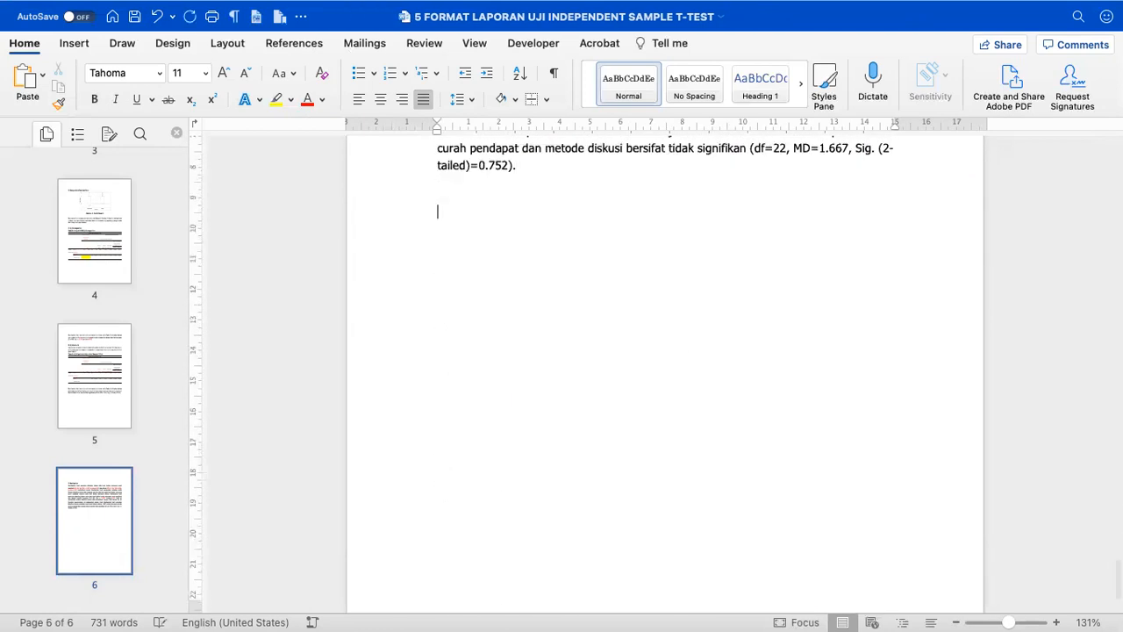
key(super+Return)
text(CONTOH TIDAK NROA)
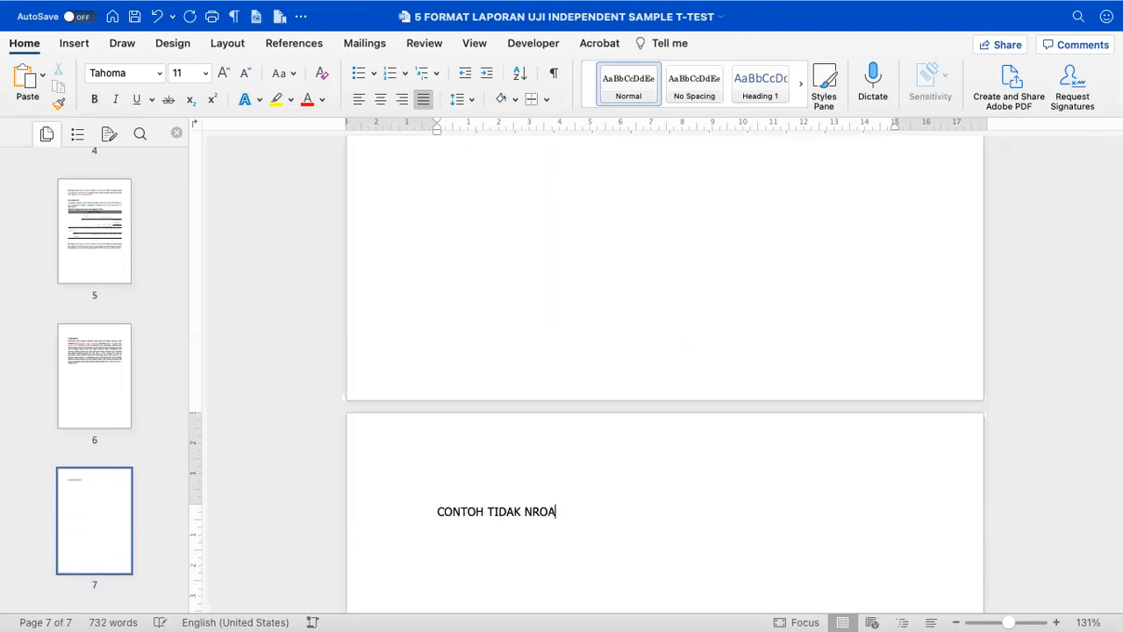
key(BackSpace)
key(BackSpace)
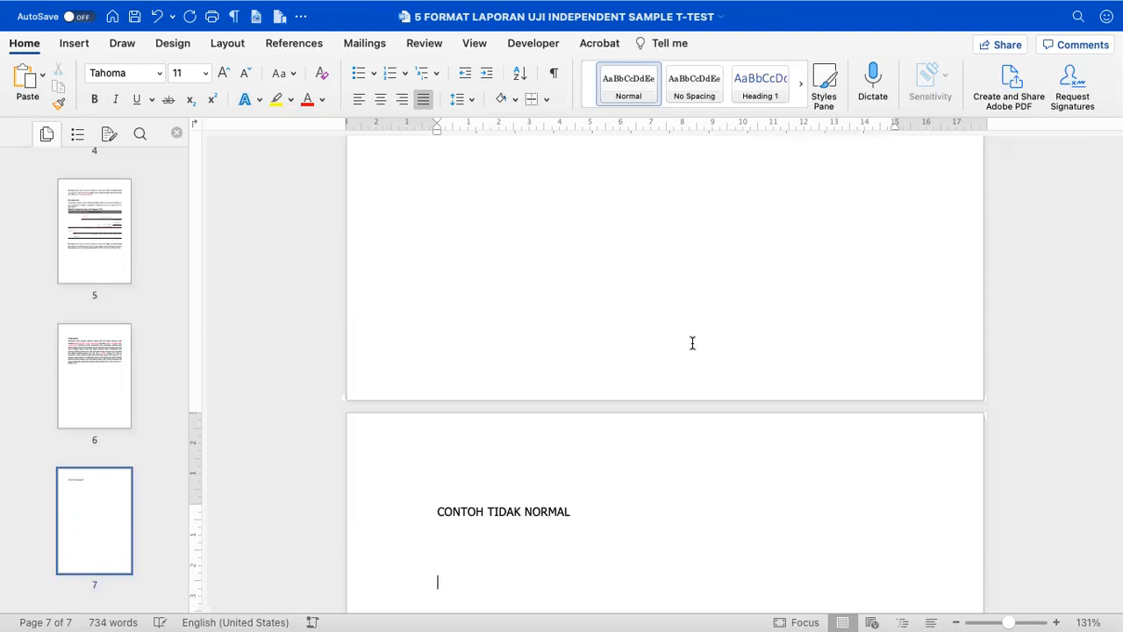
Paste the previously cut Mann-Whitney hypothesis block beneath the "CONTOH TIDAK NORMAL" line.
key(super+v)
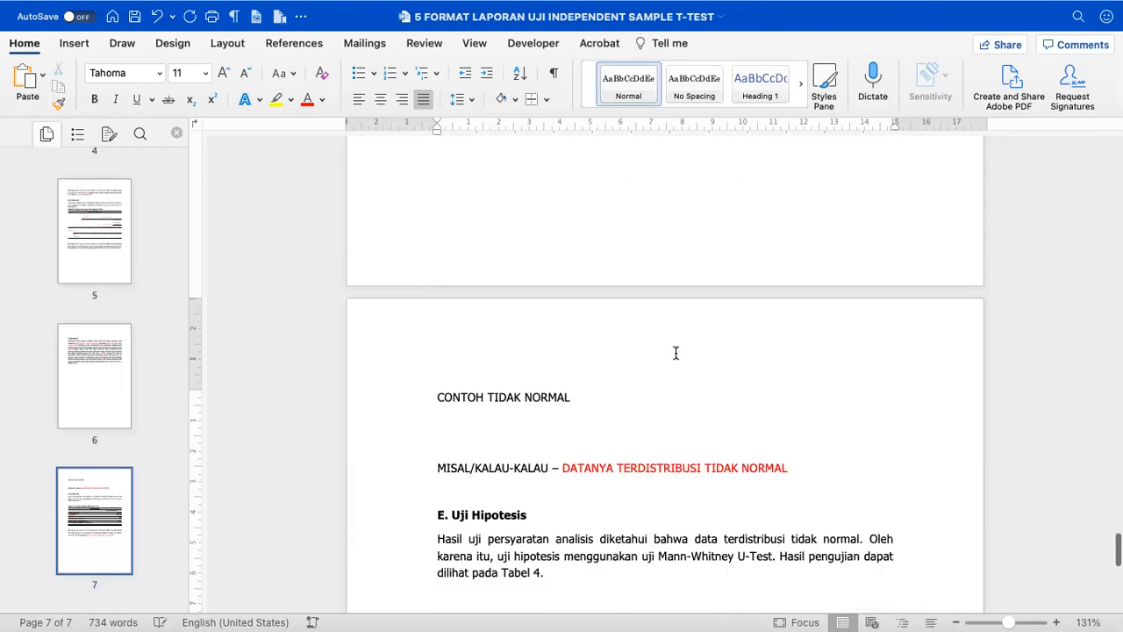
scroll(671, 351, up, 15)
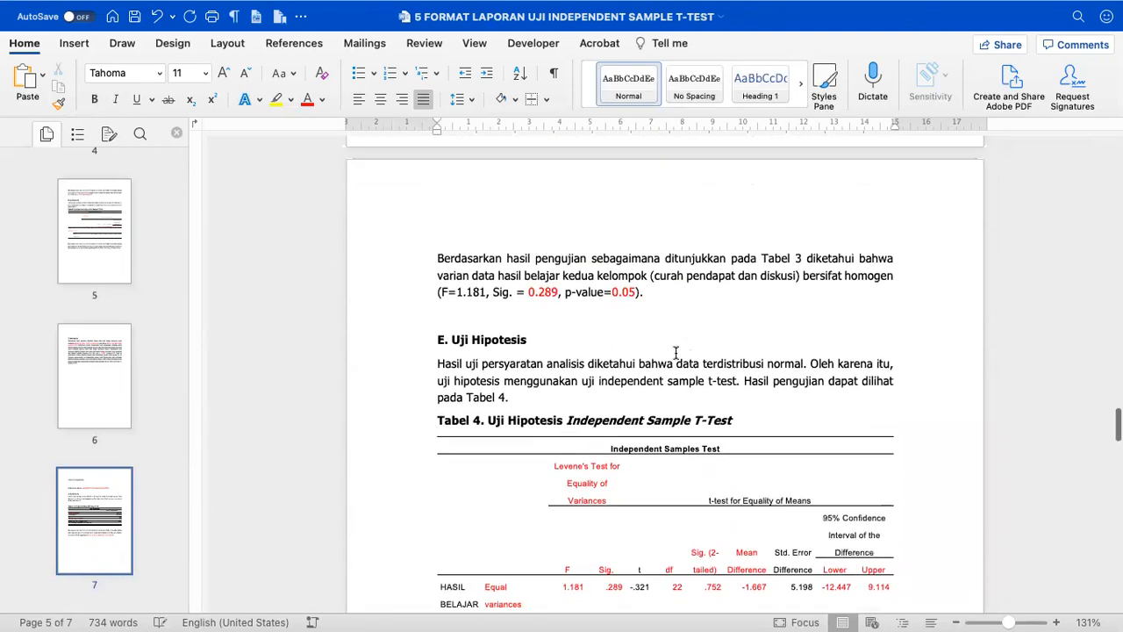
scroll(518, 349, up, 20)
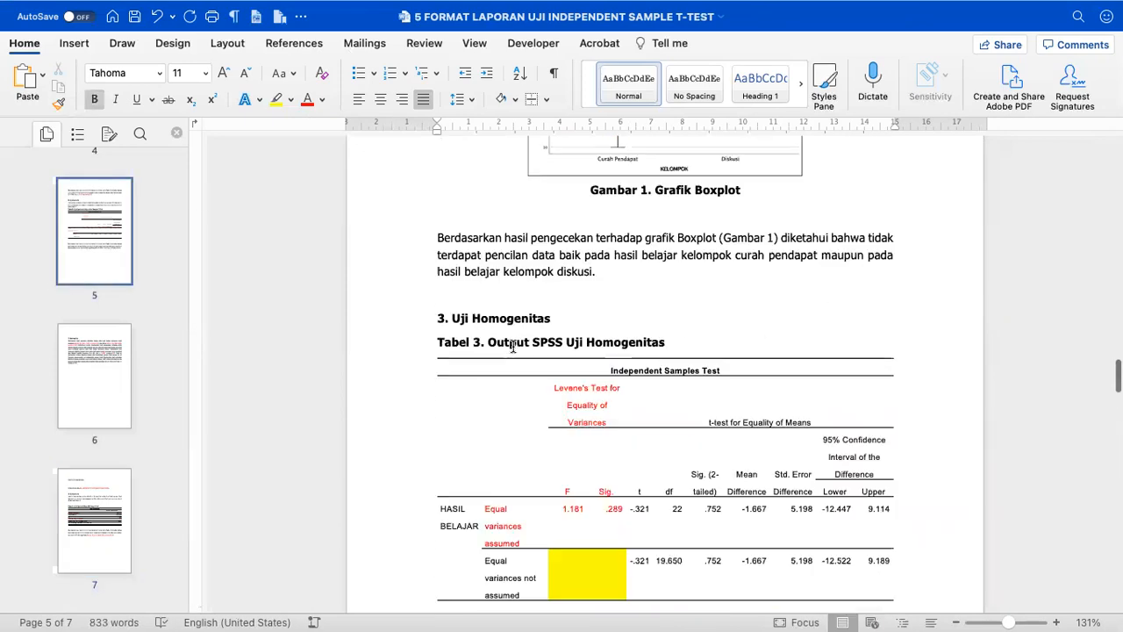
Copy the report content from the "LAPORAN UJI INDEPENDENT SAMPLE T-TEST/MANN-WHITNEY U TEST" title through the homogeneity test results.
scroll(513, 346, up, 20)
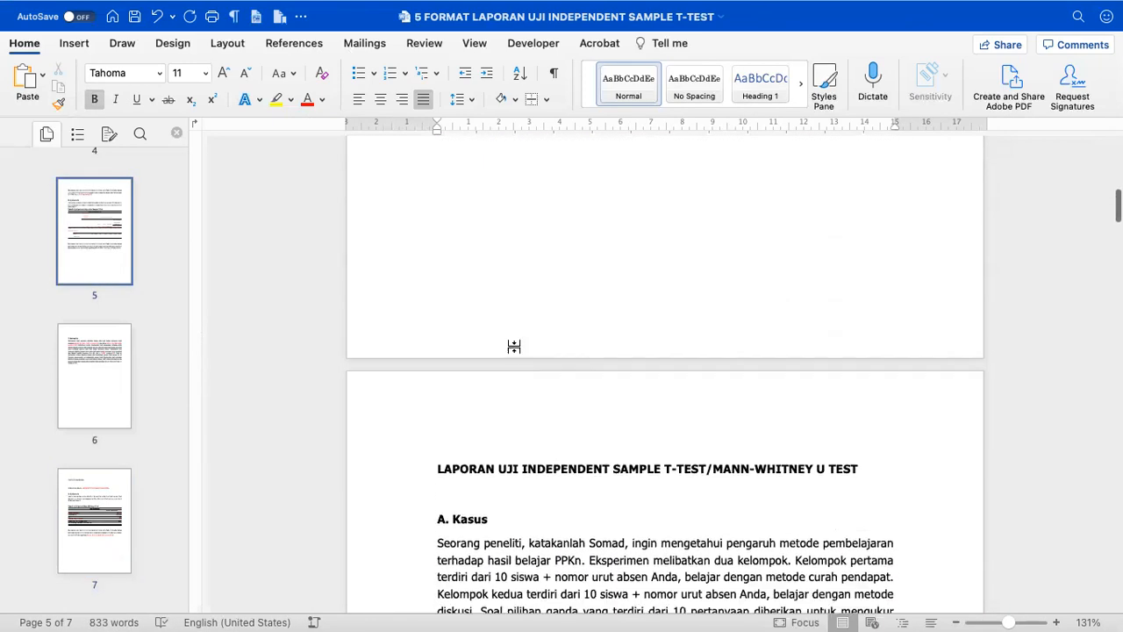
shift+click(431, 380)
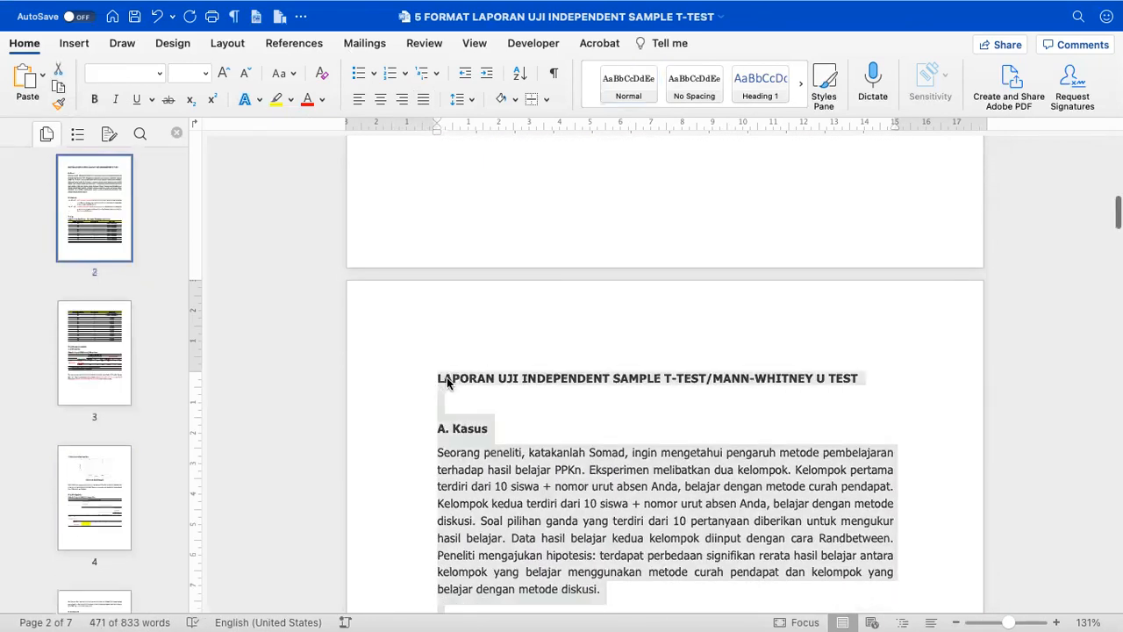
right_click(446, 377)
click(475, 342)
Paste the copied report content between the "MISAL/KALAU-KALAU" line and the "E. Uji Hipotesis" heading on the "CONTOH TIDAK NORMAL" page.
scroll(475, 343, down, 15)
scroll(475, 336, down, 20)
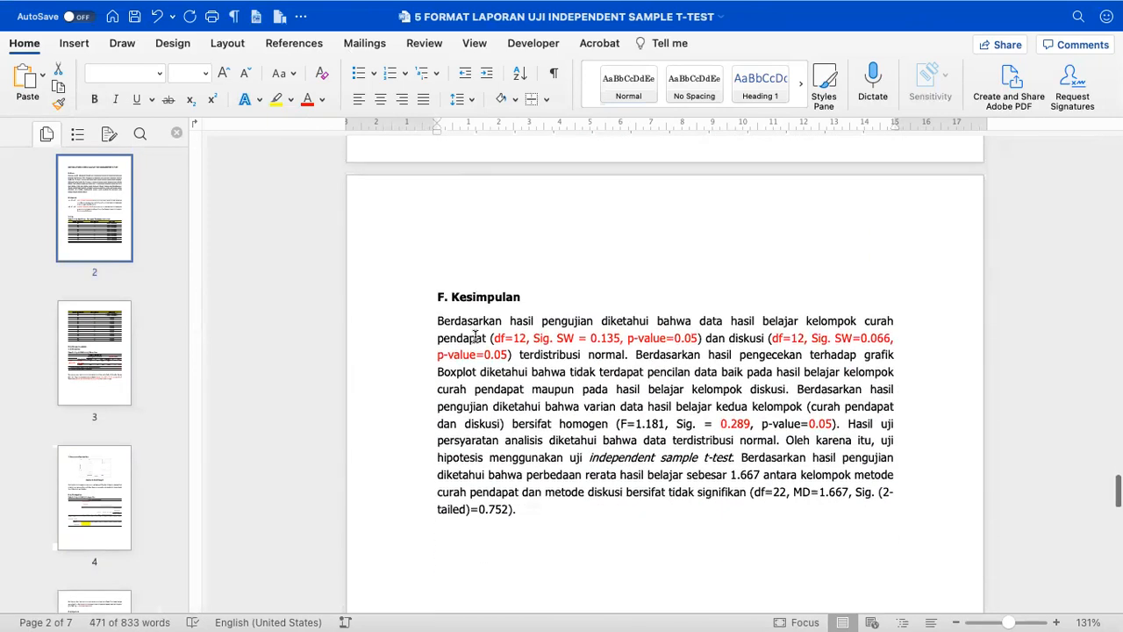
scroll(475, 336, down, 2)
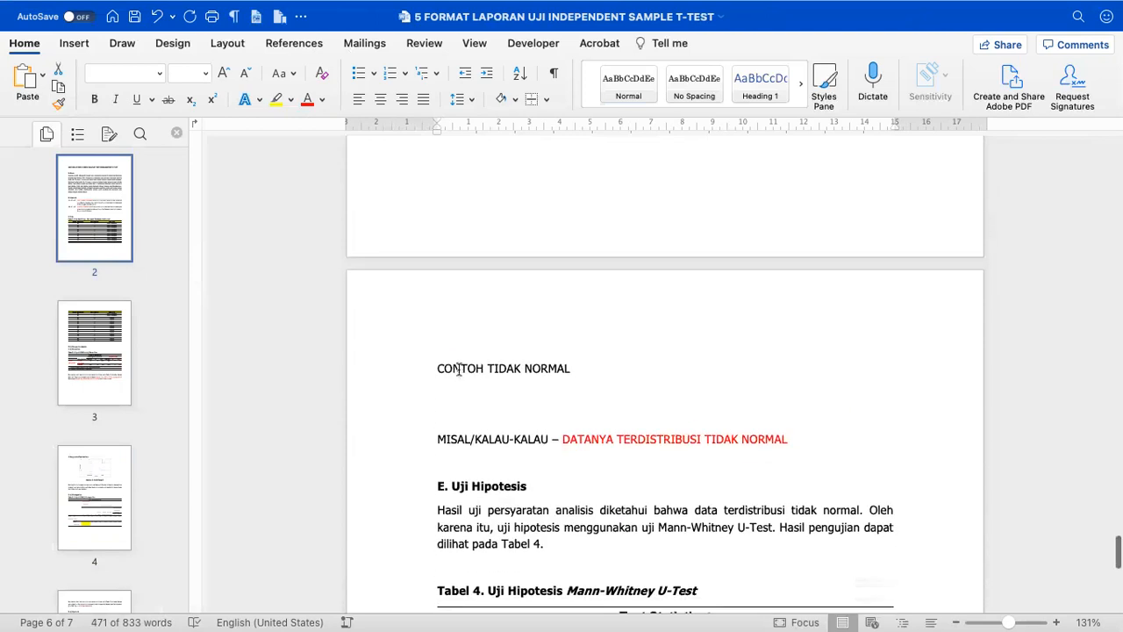
key(Return)
scroll(455, 395, down, 2)
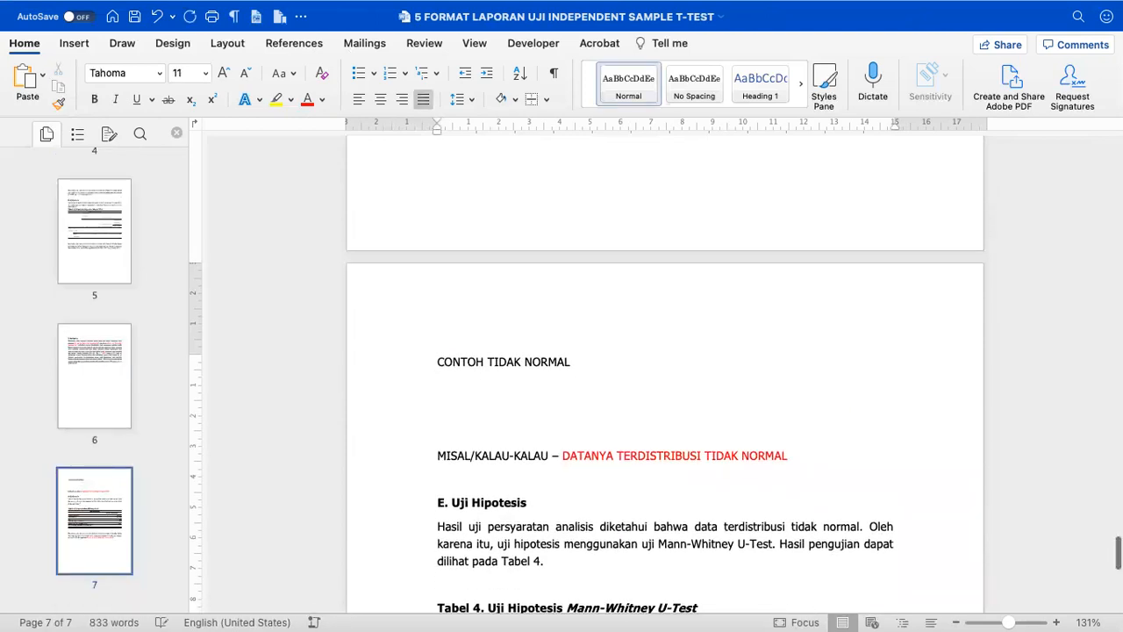
key(BackSpace)
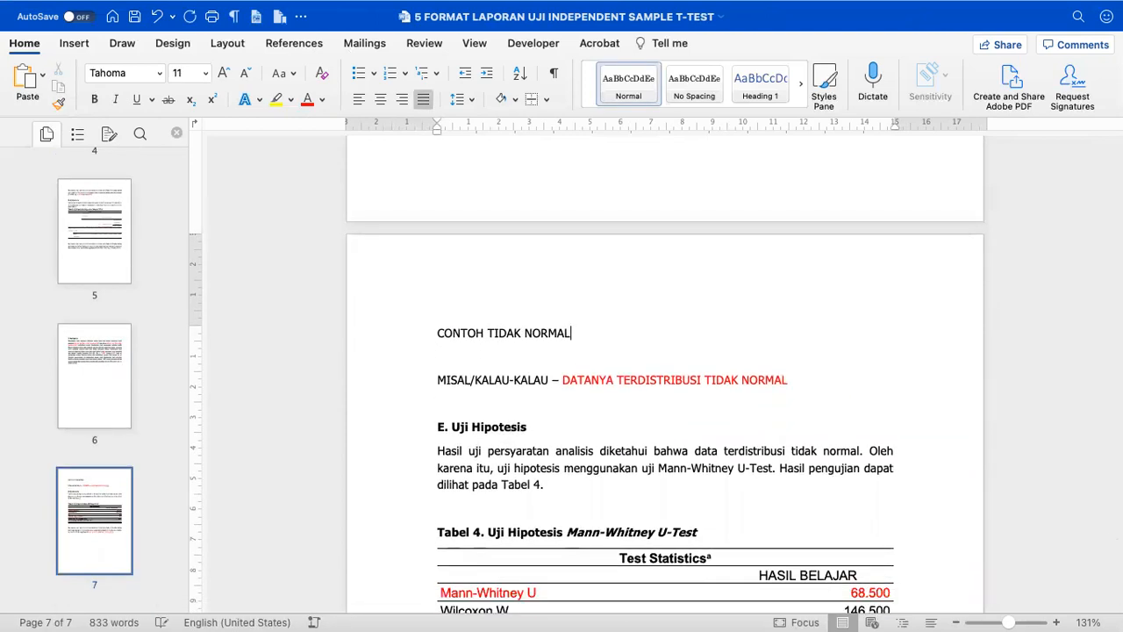
key(Down)
key(Return)
key(Return)
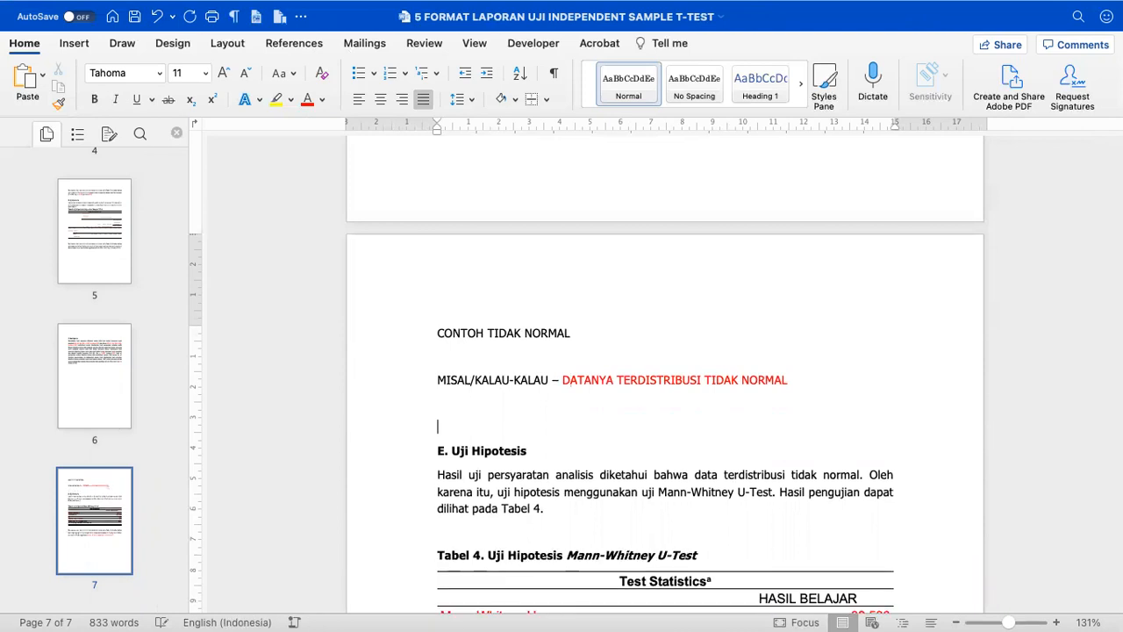
key(super+v)
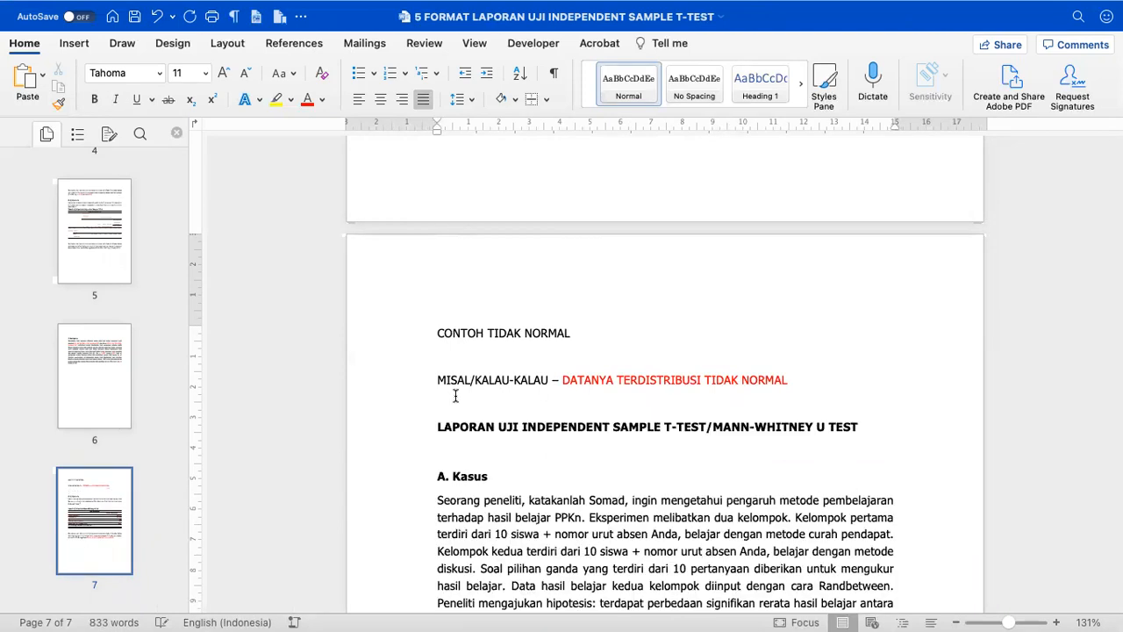
Format the "CONTOH TIDAK NORMAL" line as a bold, centered heading at 20 pt.
scroll(455, 396, up, 15)
scroll(456, 396, up, 20)
click(426, 353)
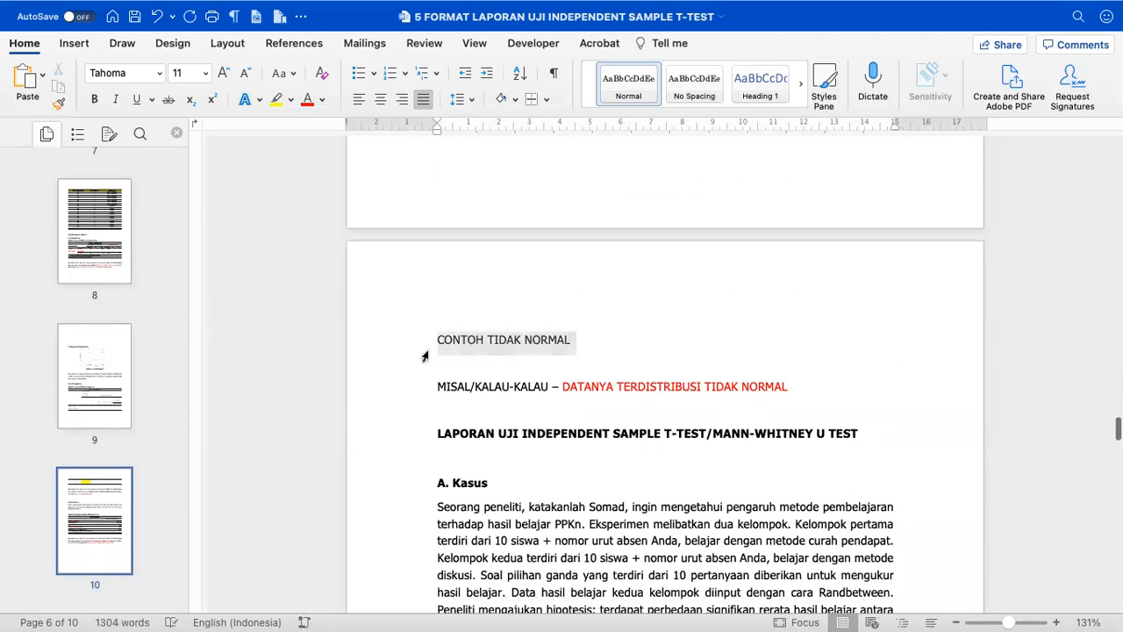
key(super+shift+period)
key(super+shift+period)
key(super+shift+period)
key(super+shift+period)
key(super+shift+period)
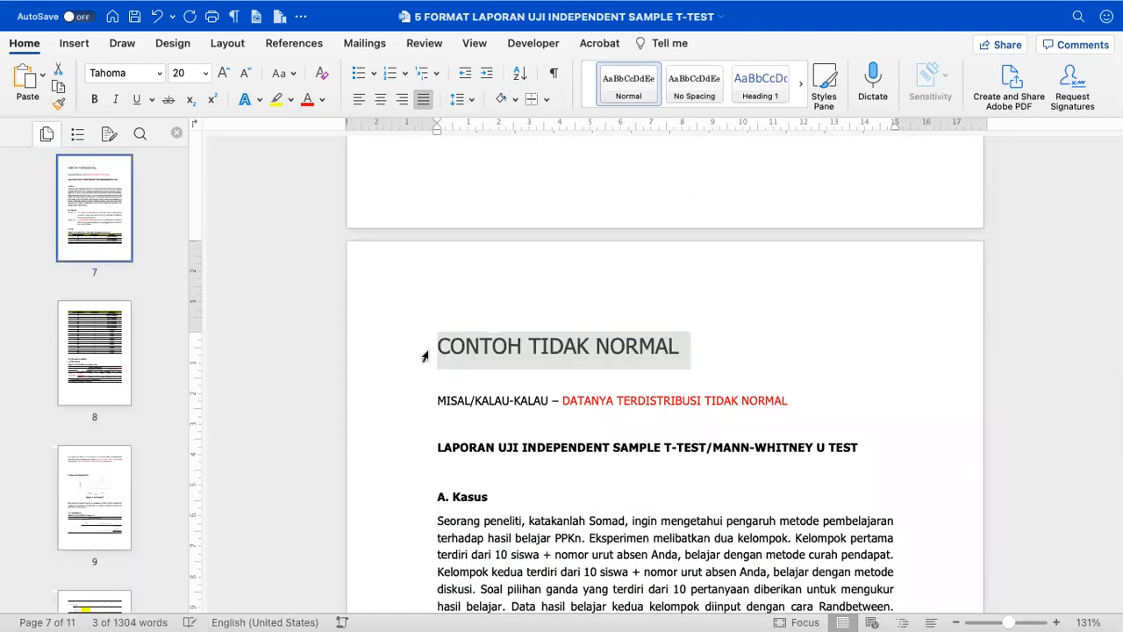
key(super+e)
key(super+b)
click(451, 381)
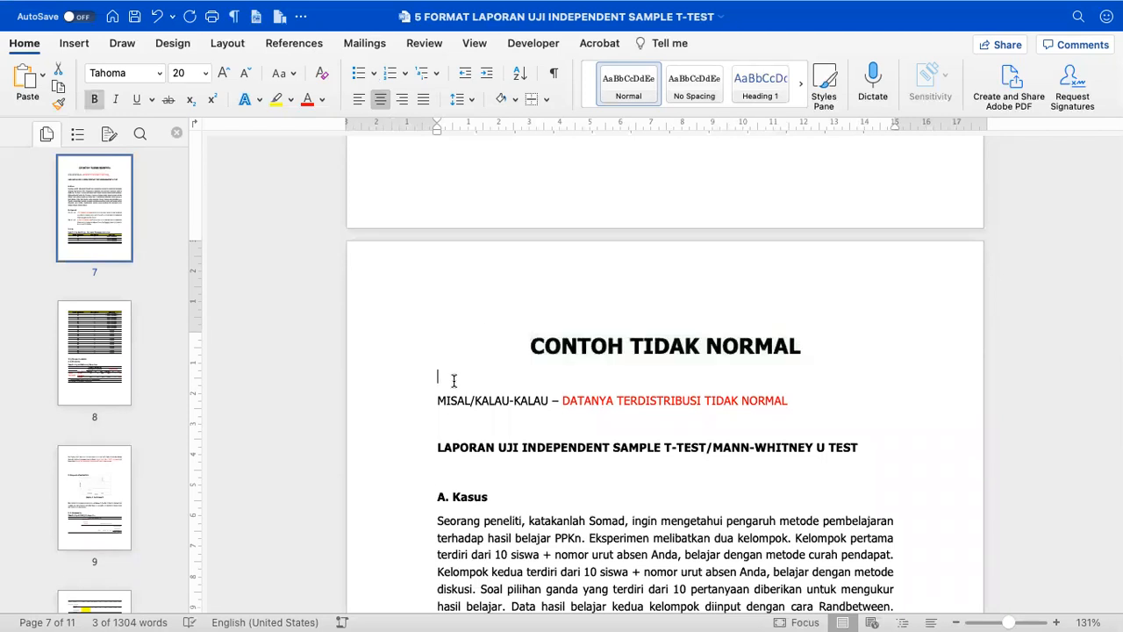
Delete the "MISAL/KALAU-KALAU – DATANYA TERDISTRIBUSI TIDAK NORMAL" line and the blank line below it.
click(409, 410)
key(shift+Down)
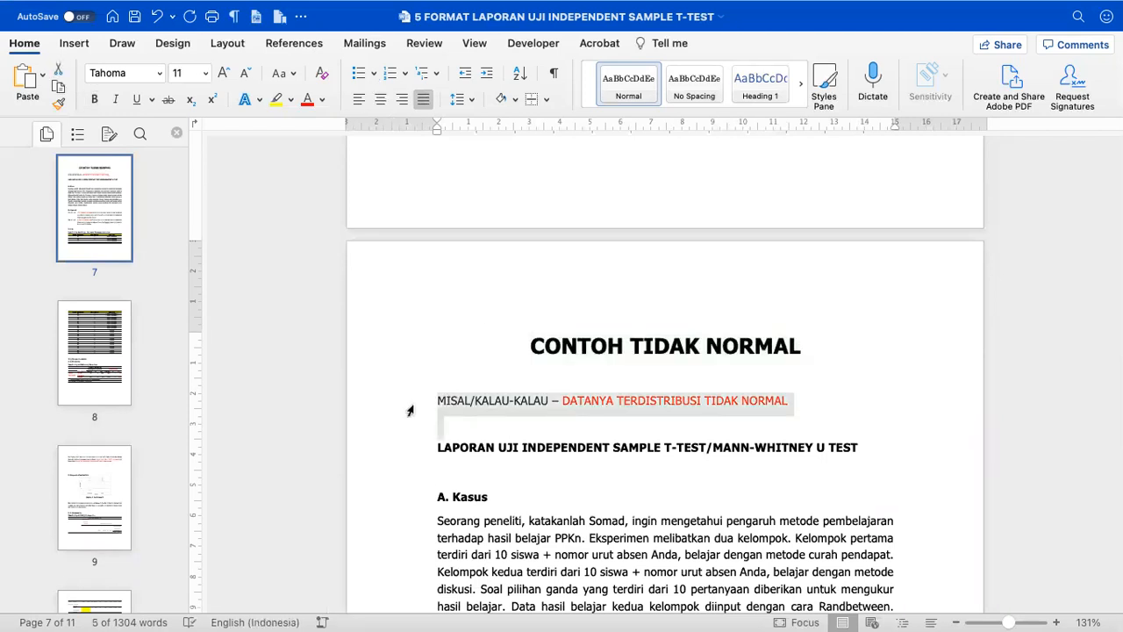
key(BackSpace)
click(422, 406)
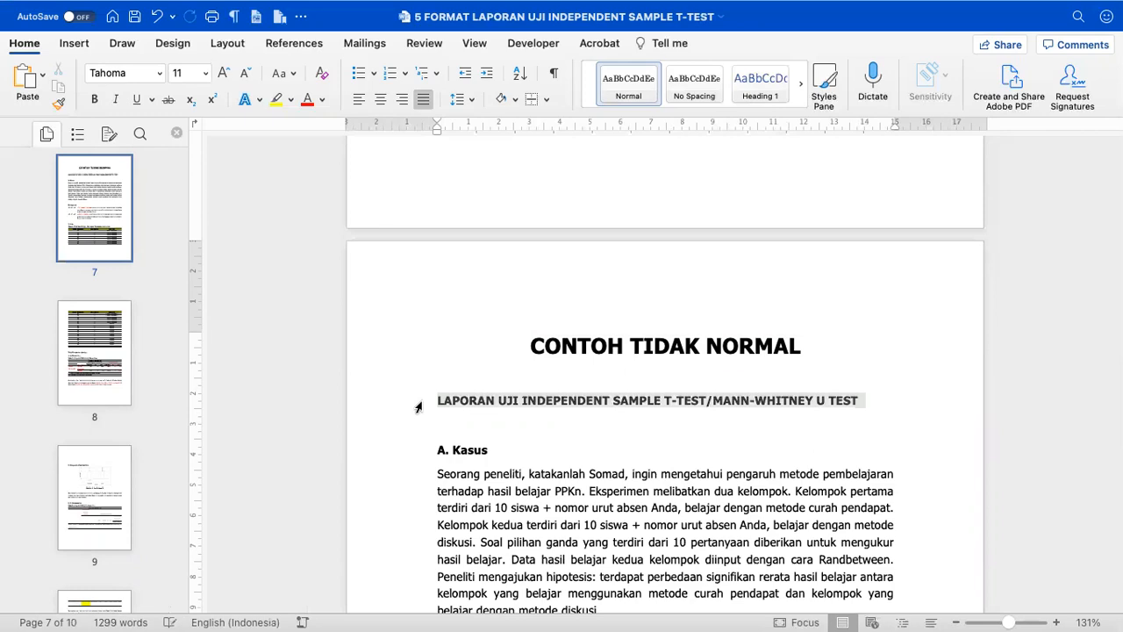
Remove the surplus blank line above the "E. Uji Hipotesis" heading in the non-normal example, undoing any excess deletion.
scroll(419, 406, down, 10)
scroll(418, 407, down, 15)
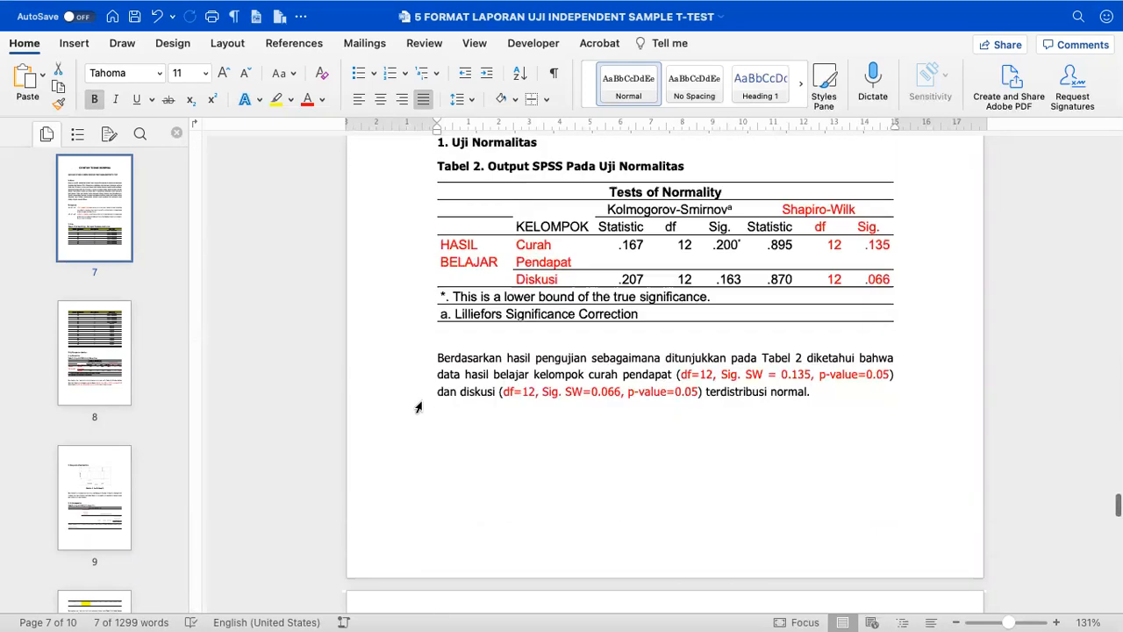
scroll(417, 404, up, 3)
scroll(419, 404, up, 1)
drag(467, 230, 467, 302)
key(BackSpace)
scroll(466, 320, down, 12)
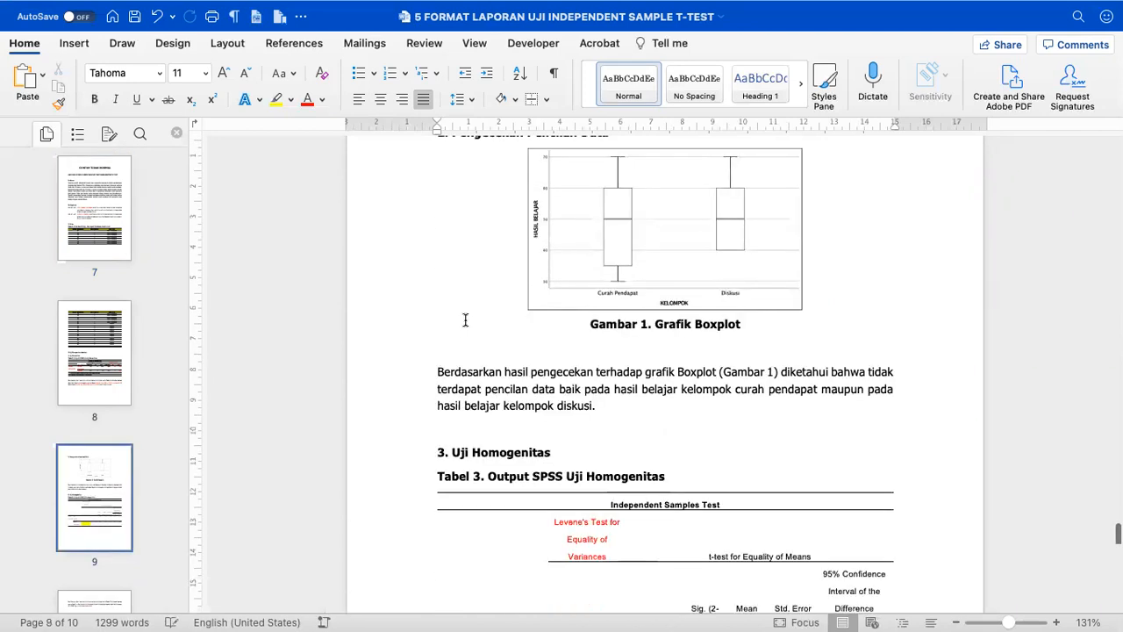
scroll(465, 320, down, 10)
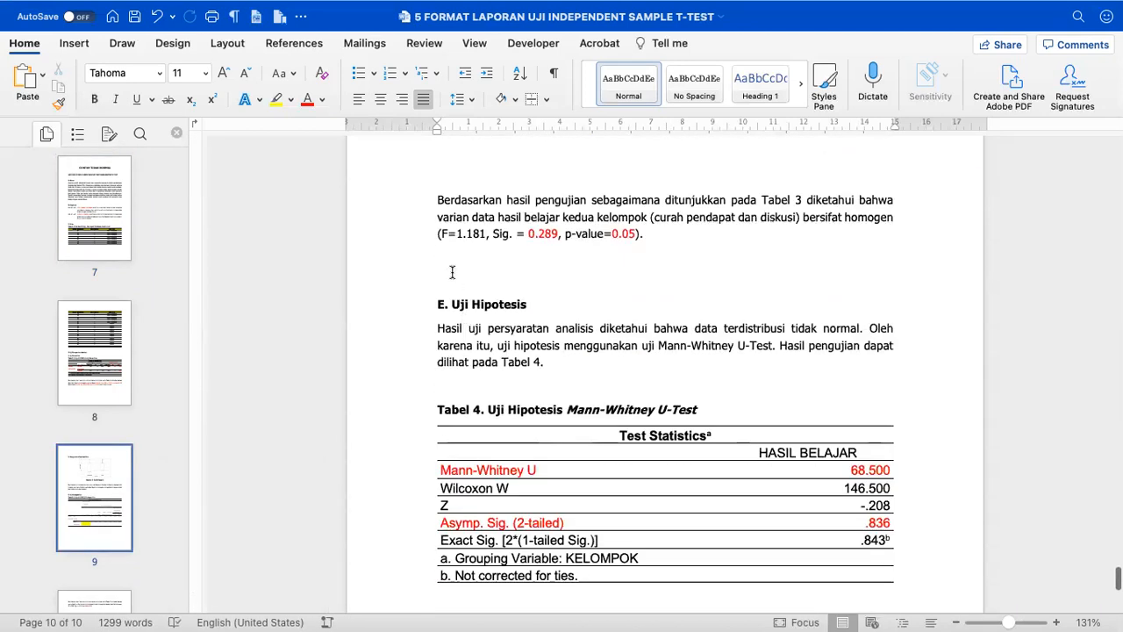
drag(451, 270, 452, 279)
key(BackSpace)
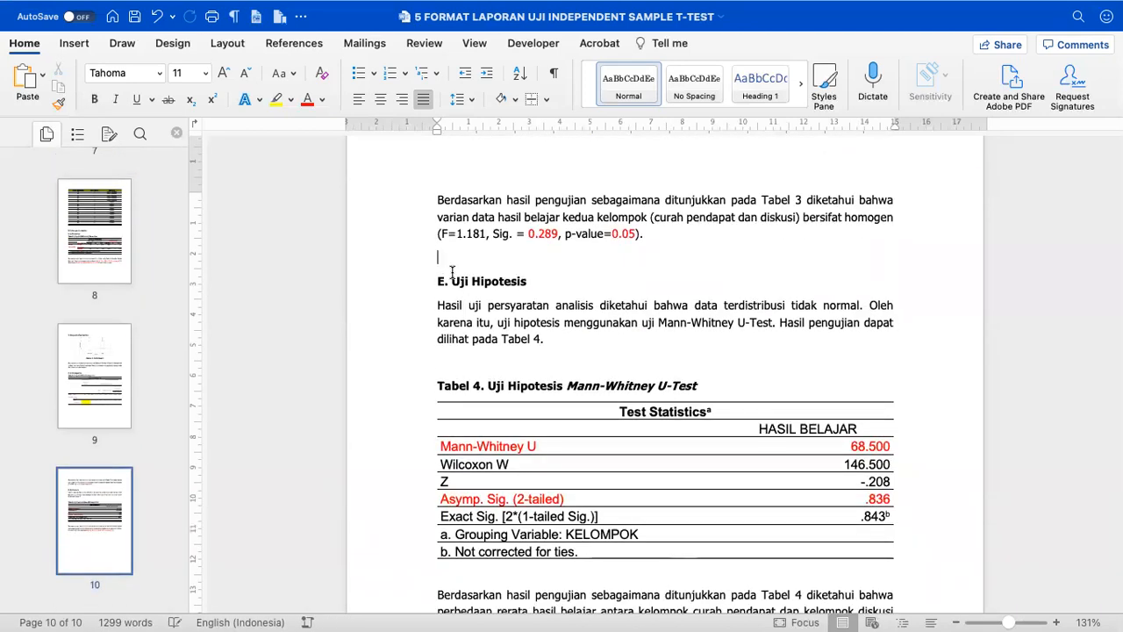
key(BackSpace)
key(super+z)
scroll(455, 272, down, 4)
click(461, 277)
scroll(474, 285, down, 3)
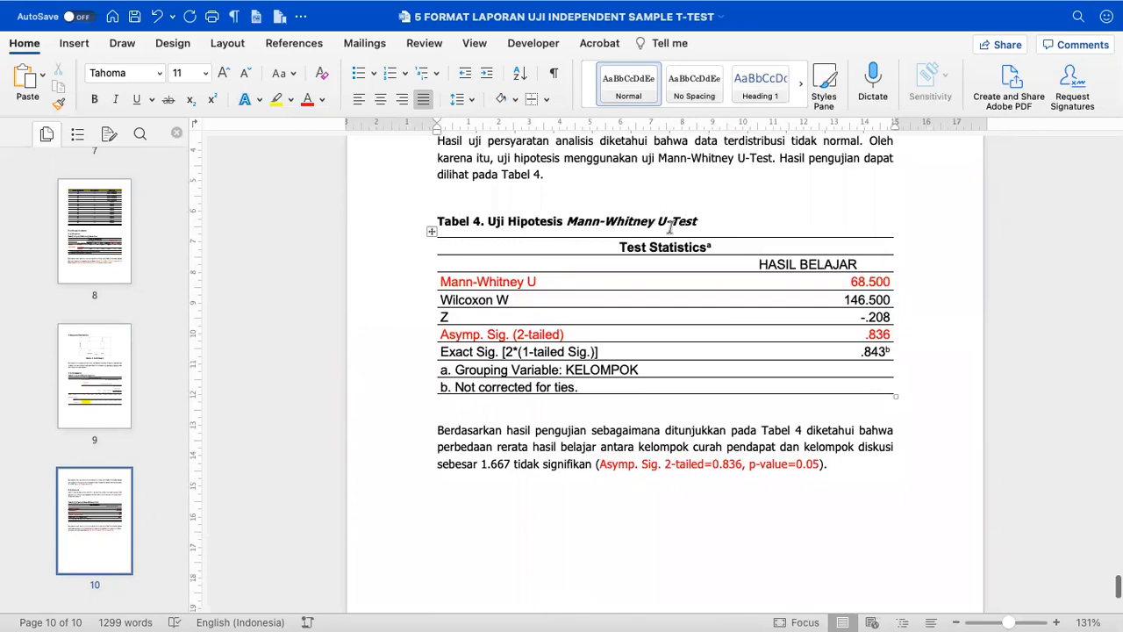
Review the non-normal example from its Mann-Whitney results back to the title and on to its data table.
scroll(536, 364, down, 10)
scroll(535, 363, up, 7)
scroll(535, 365, up, 10)
scroll(535, 364, up, 20)
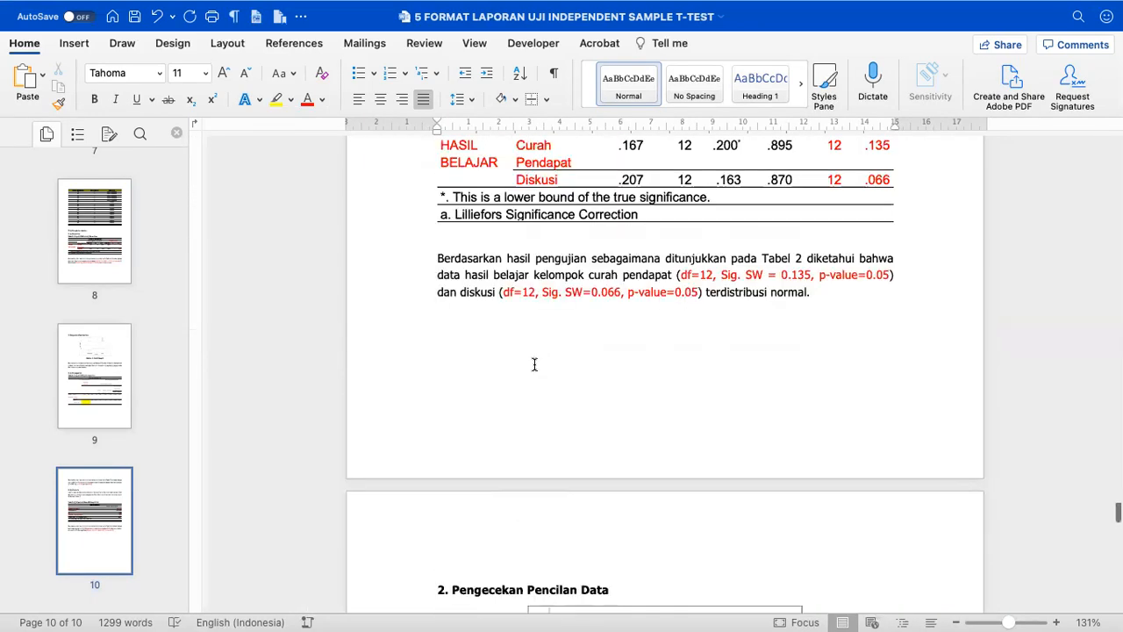
scroll(535, 364, up, 20)
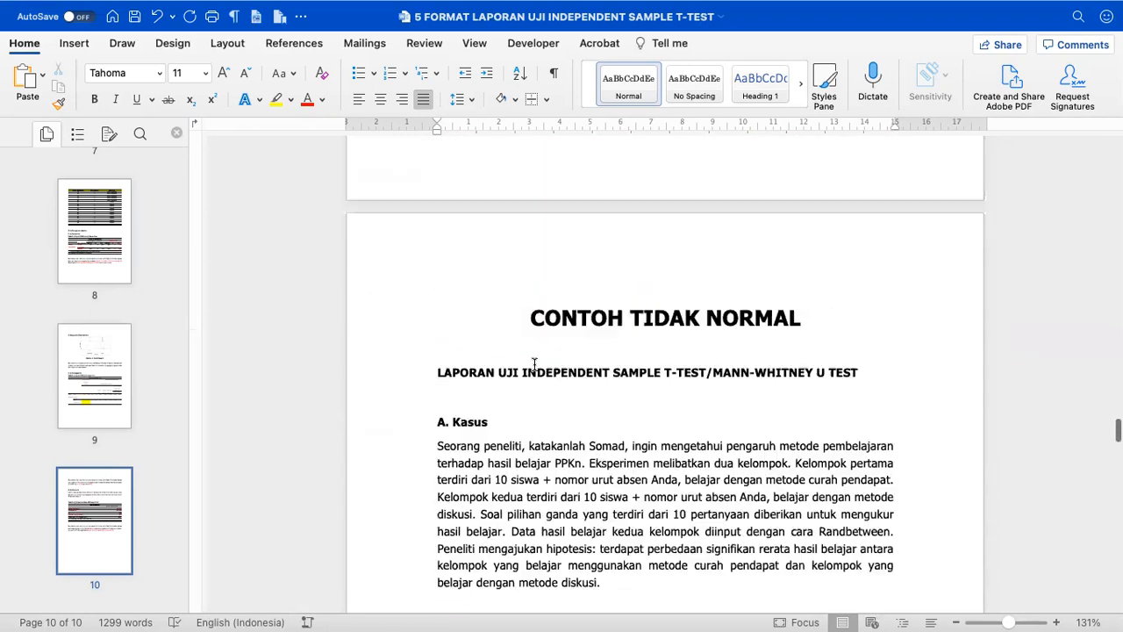
scroll(525, 373, down, 5)
scroll(525, 374, up, 10)
scroll(525, 374, down, 12)
scroll(525, 374, up, 8)
click(512, 367)
scroll(512, 367, down, 3)
scroll(513, 367, down, 20)
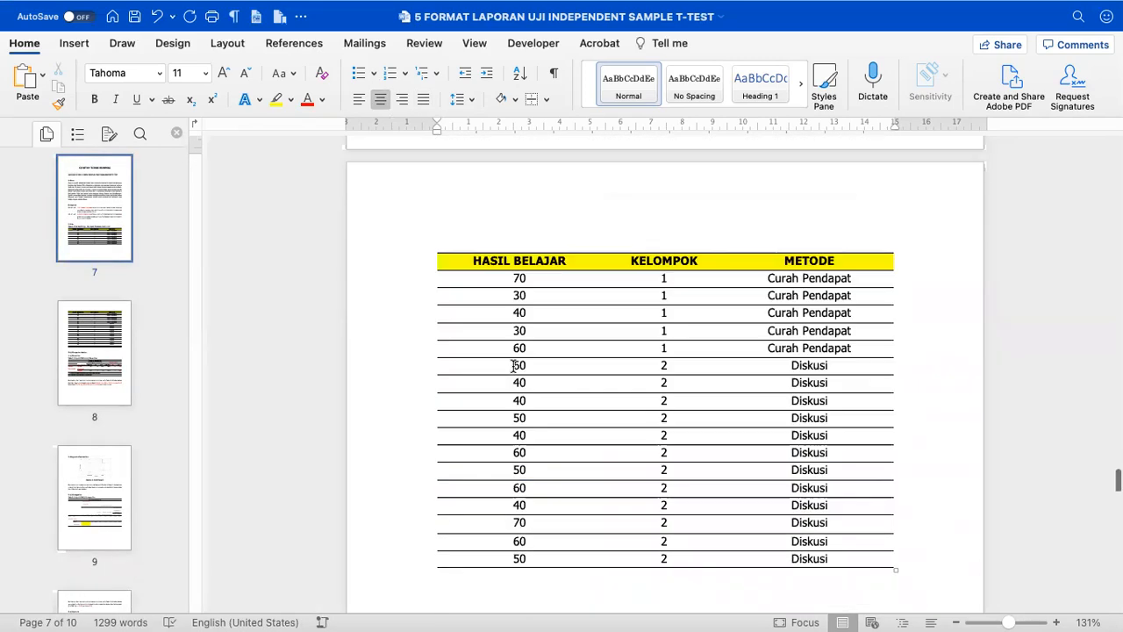
Set the Shapiro-Wilk Sig. values in the example's Tabel 2 to .035 for Curah Pendapat and .006 for Diskusi.
scroll(513, 367, up, 2)
scroll(514, 367, up, 3)
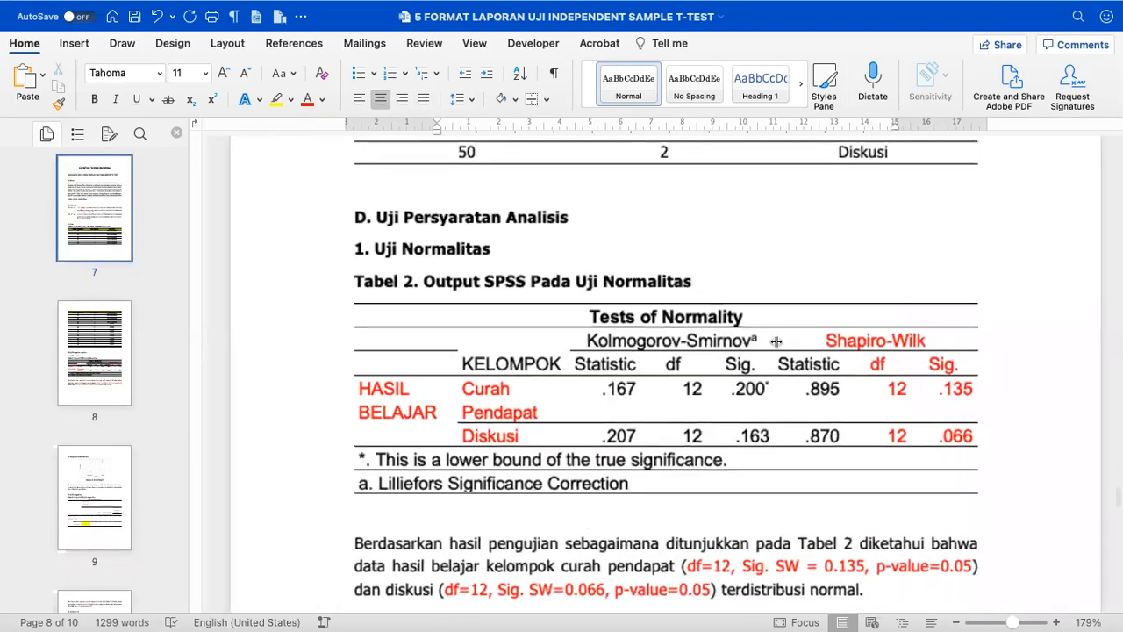
click(957, 398)
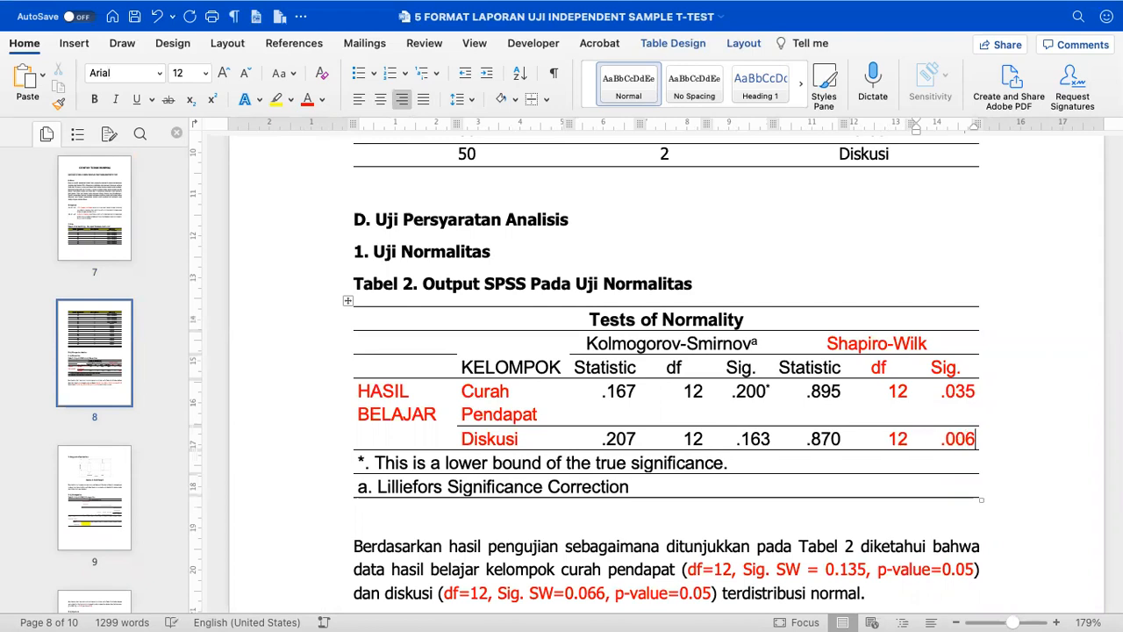
Update the Sig. SW values in the paragraph below Tabel 2 to 0.035 for curah pendapat and 0.006 for diskusi.
scroll(952, 448, down, 4)
click(840, 410)
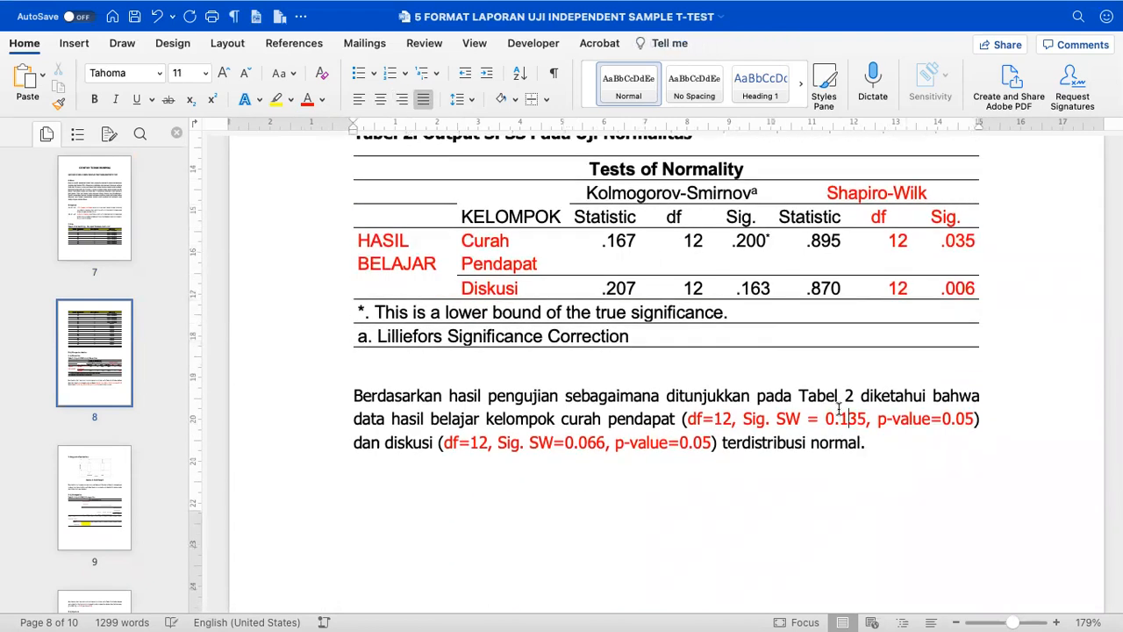
key(BackSpace)
key(Right)
key(BackSpace)
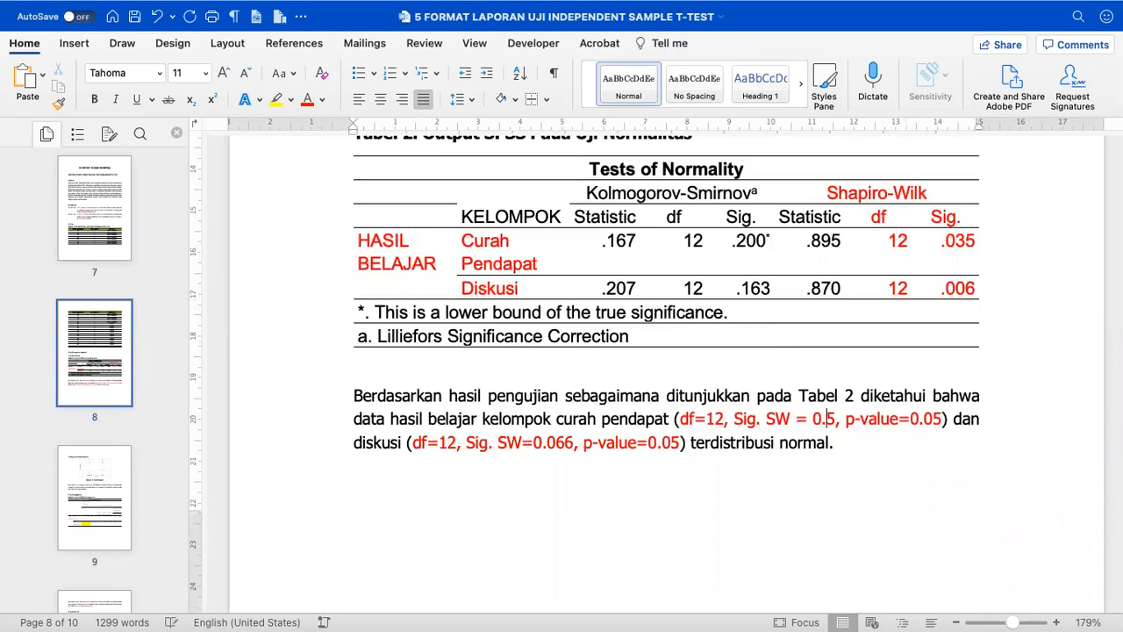
text(03)
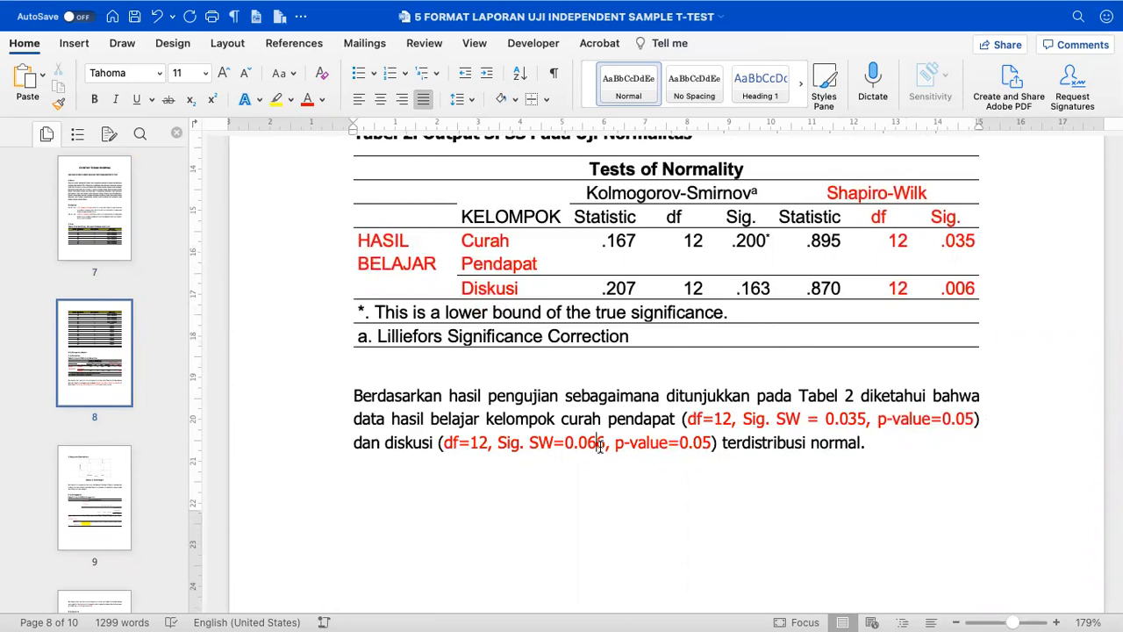
key(BackSpace)
key(BackSpace)
text(06)
Change the normality conclusion at the end of that paragraph to "terdistribusi tidak normal".
text(TIDAK)
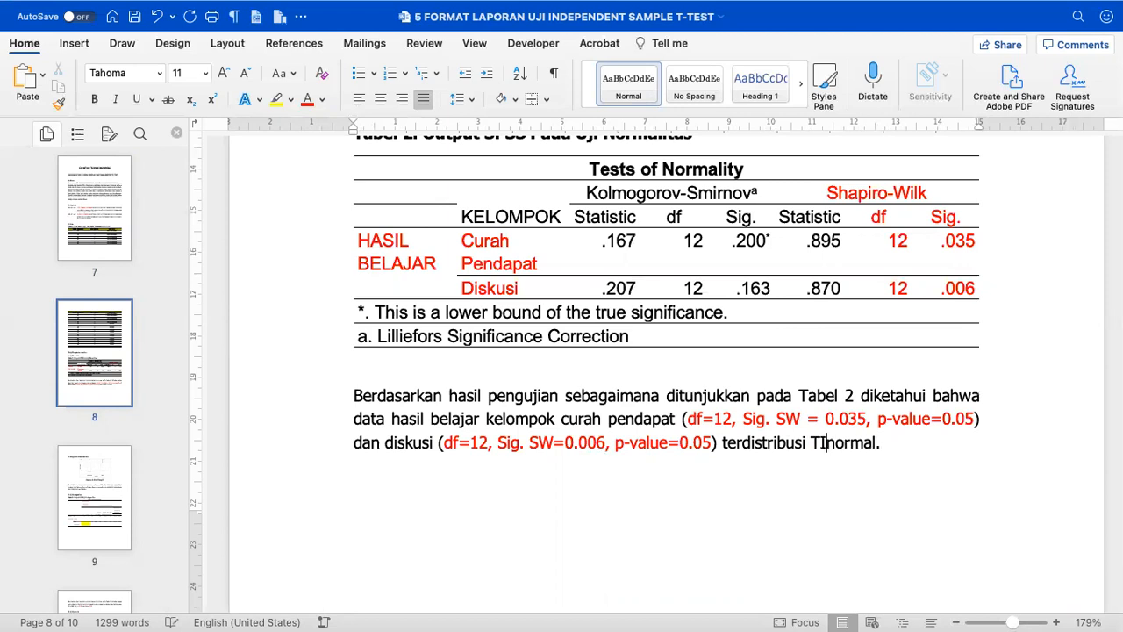
key(BackSpace)
key(BackSpace)
key(BackSpace)
key(BackSpace)
key(BackSpace)
text(tidak)
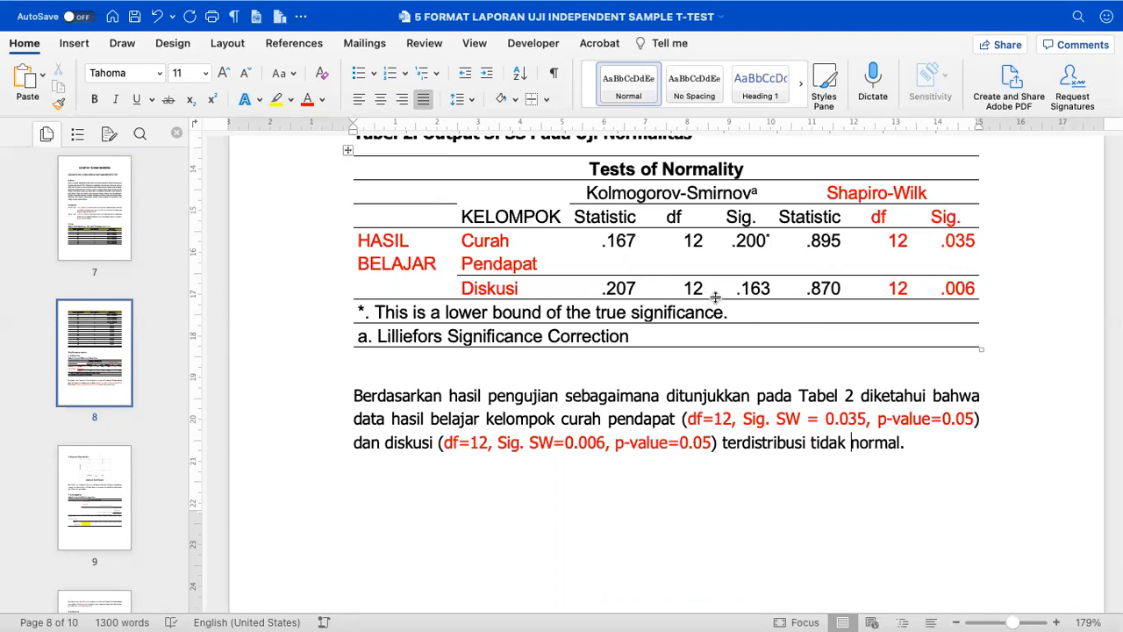
Compare the Shapiro-Wilk values in Tabel 2 with the paragraph below it and look on to the outlier check section.
click(948, 252)
click(505, 291)
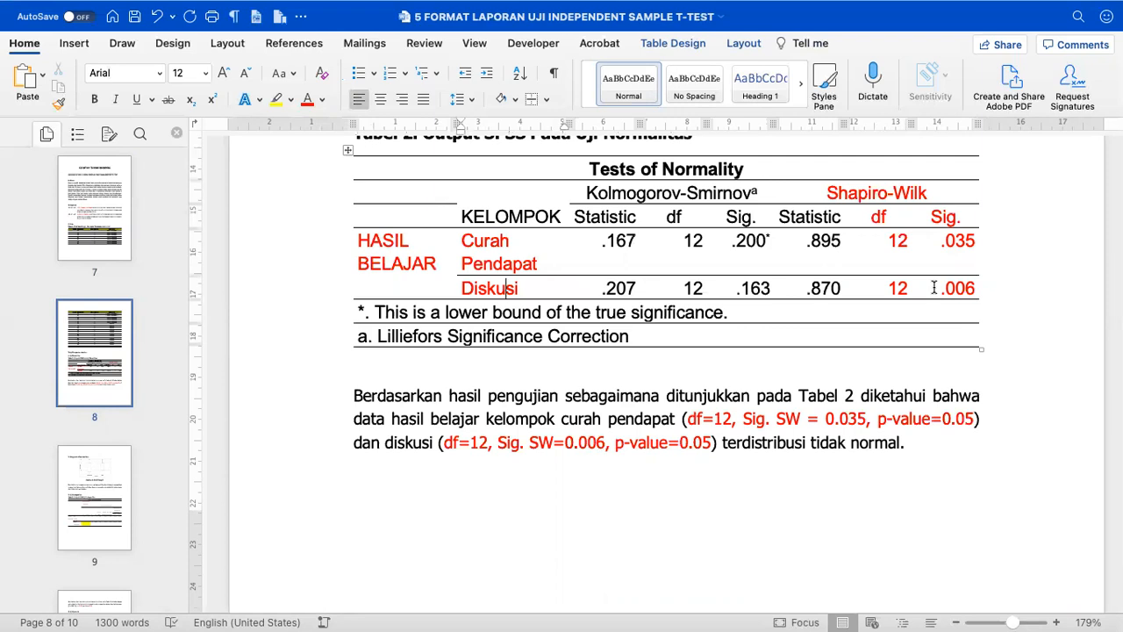
click(937, 288)
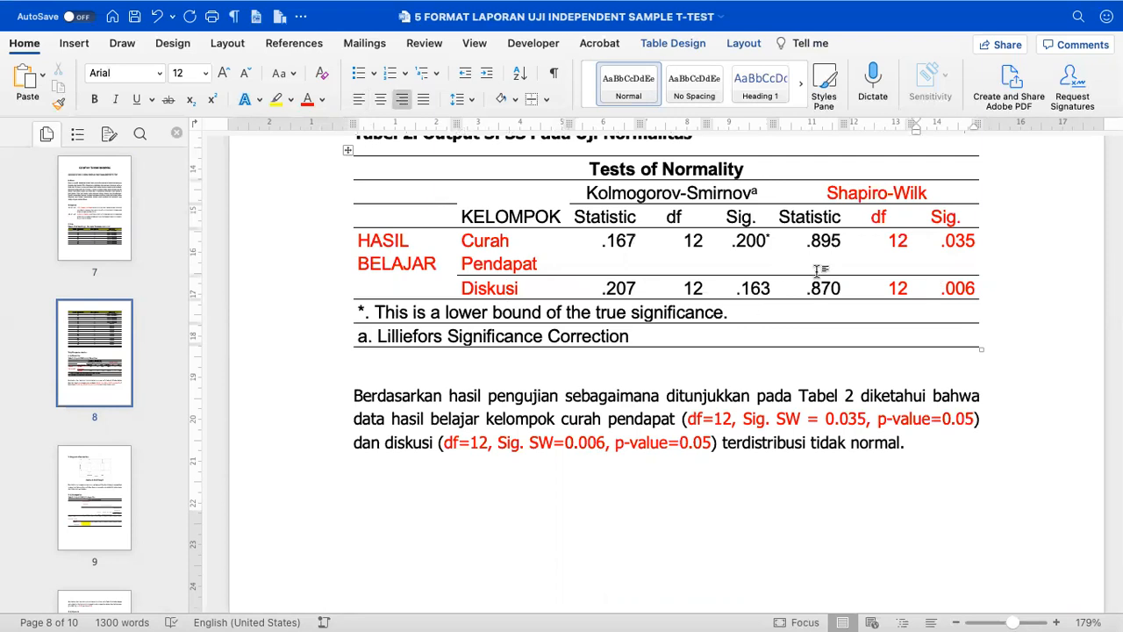
click(611, 418)
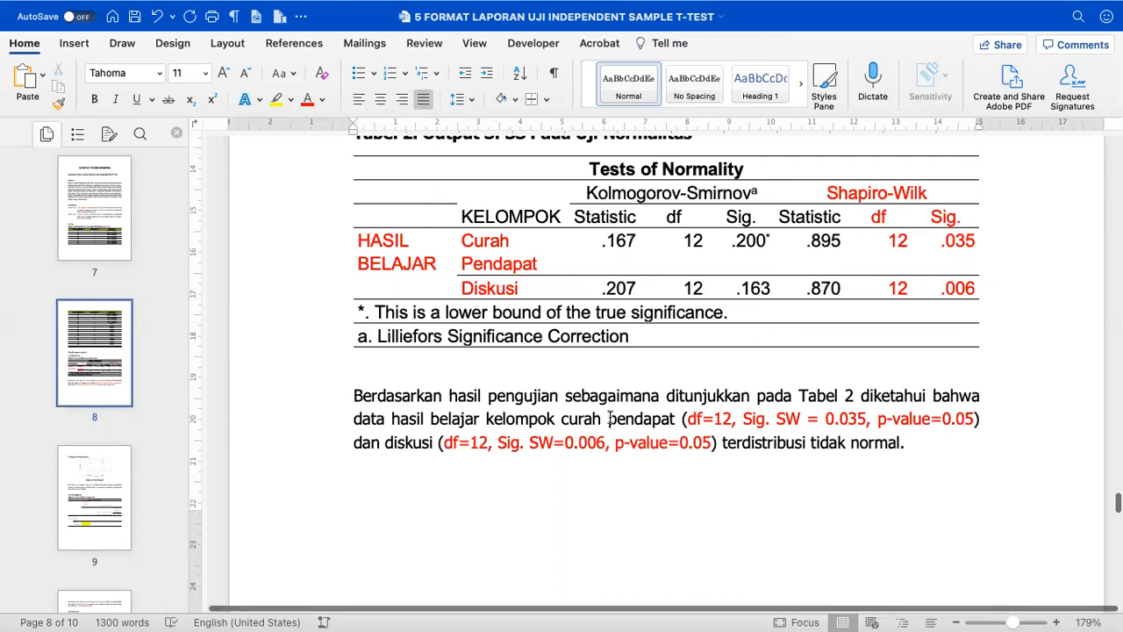
scroll(690, 411, up, 5)
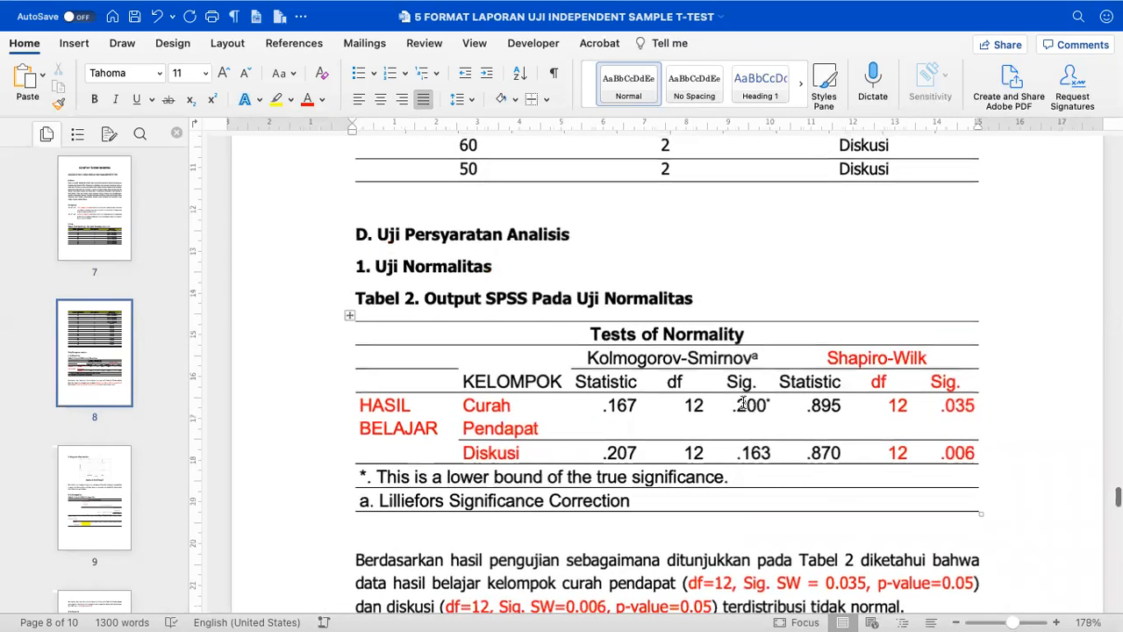
scroll(727, 482, down, 1)
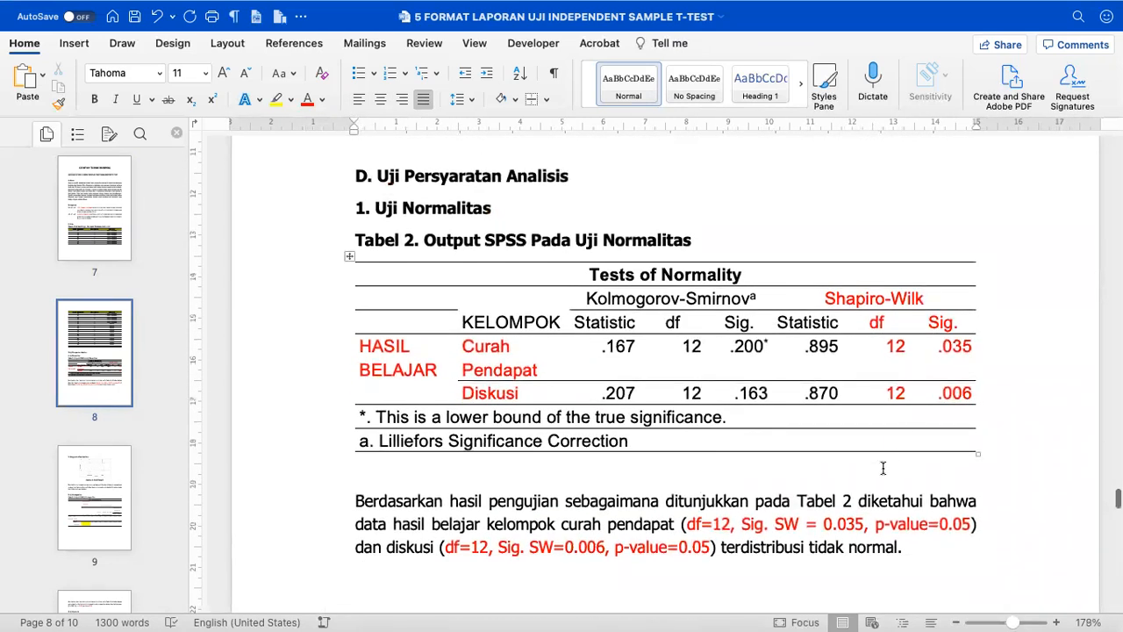
scroll(885, 468, down, 3)
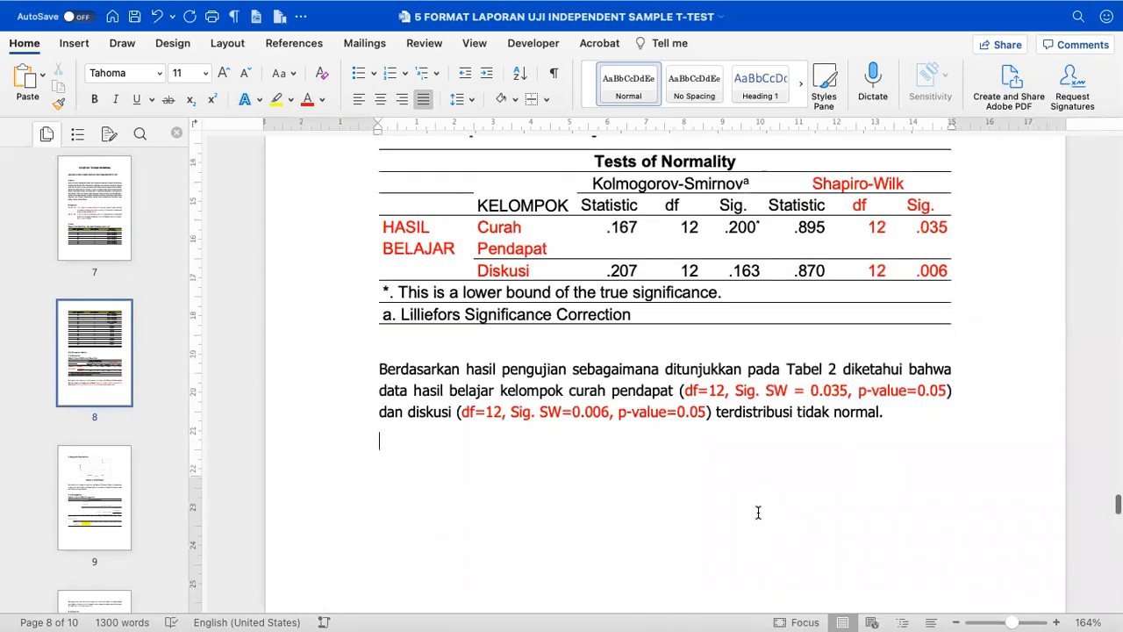
scroll(758, 512, down, 5)
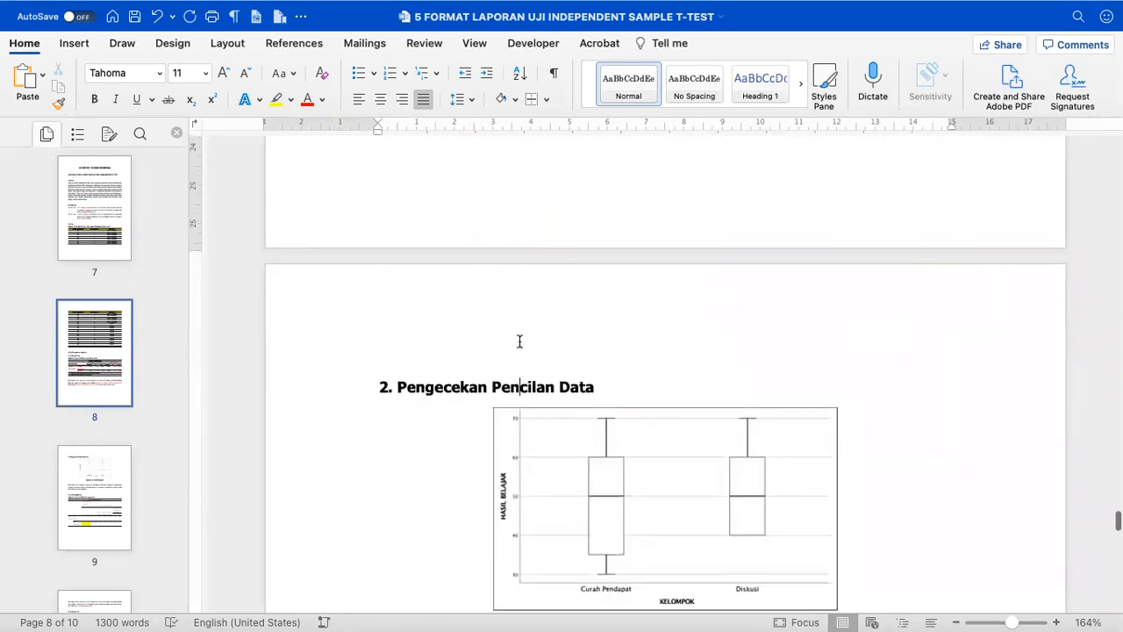
Format the text of the whole document in Tahoma, size 11.
scroll(520, 340, down, 15)
scroll(519, 341, down, 15)
scroll(519, 341, up, 20)
scroll(520, 341, up, 5)
scroll(520, 393, down, 15)
scroll(520, 392, down, 5)
click(450, 423)
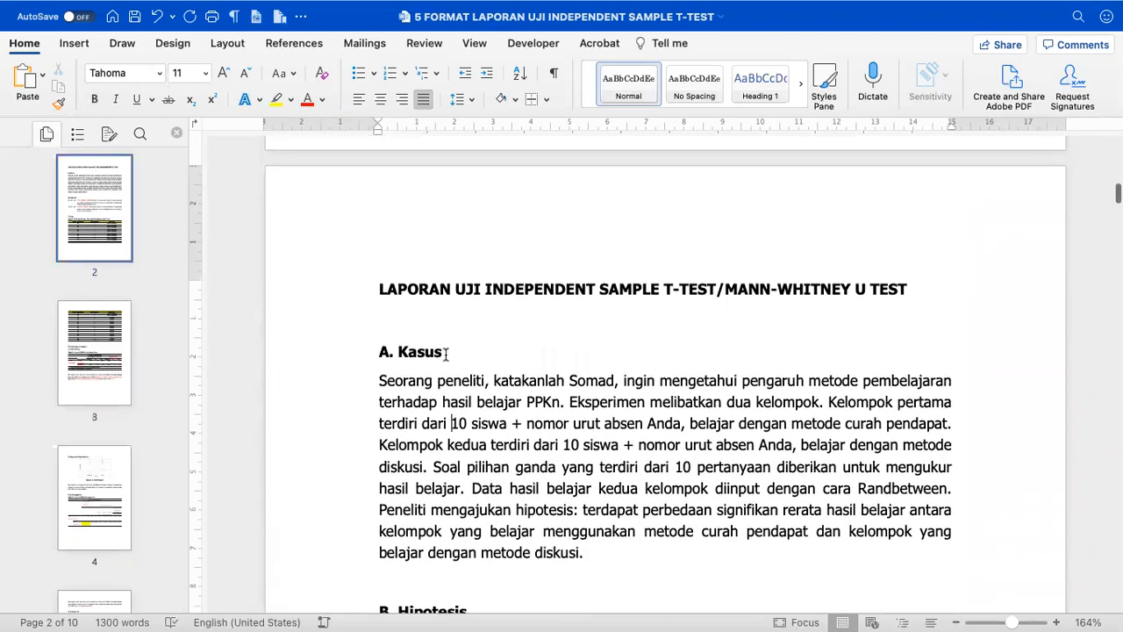
key(super+a)
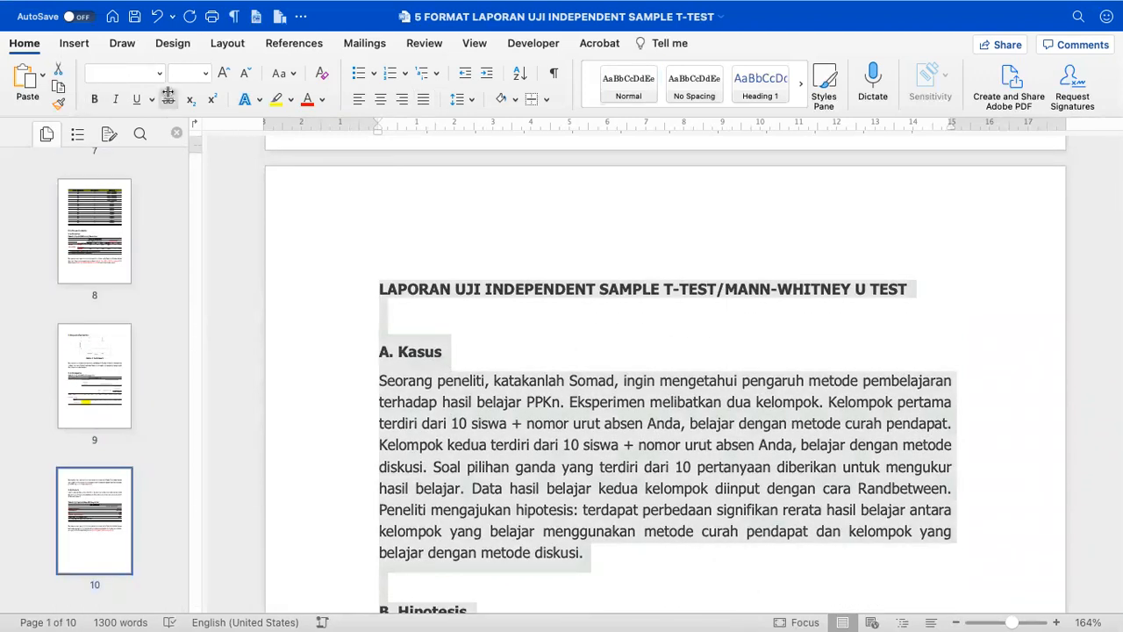
click(160, 73)
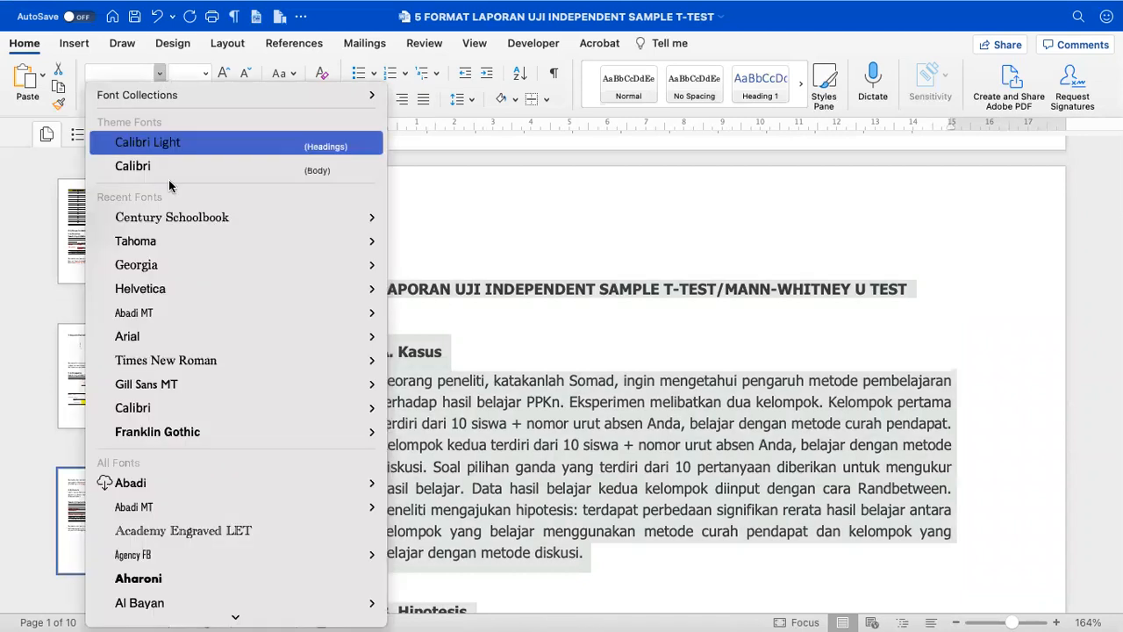
click(183, 241)
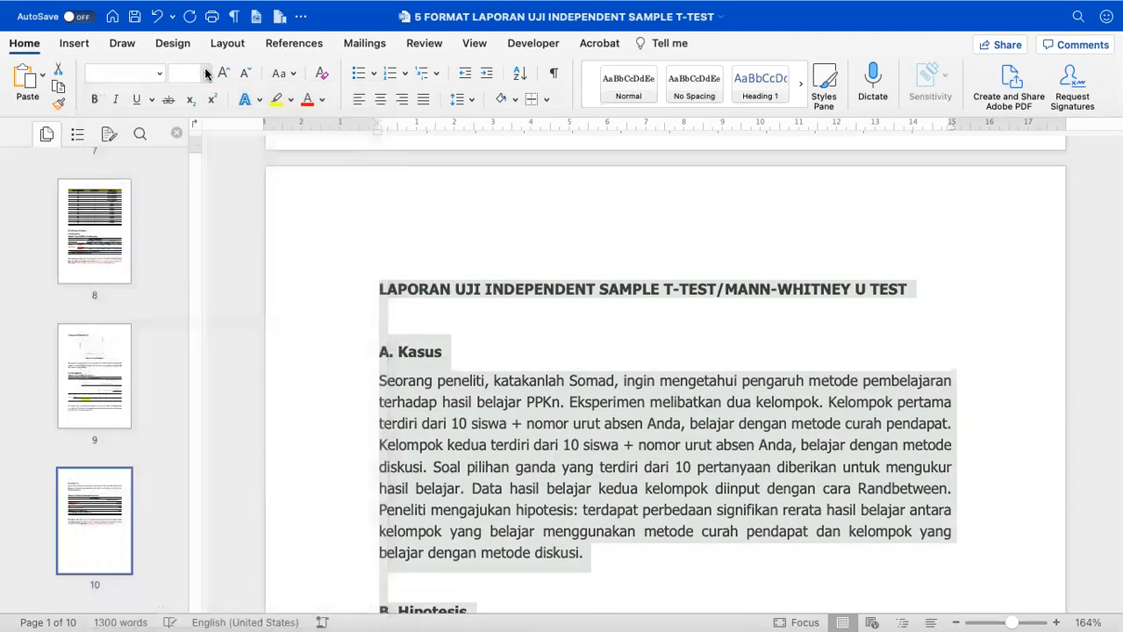
click(208, 75)
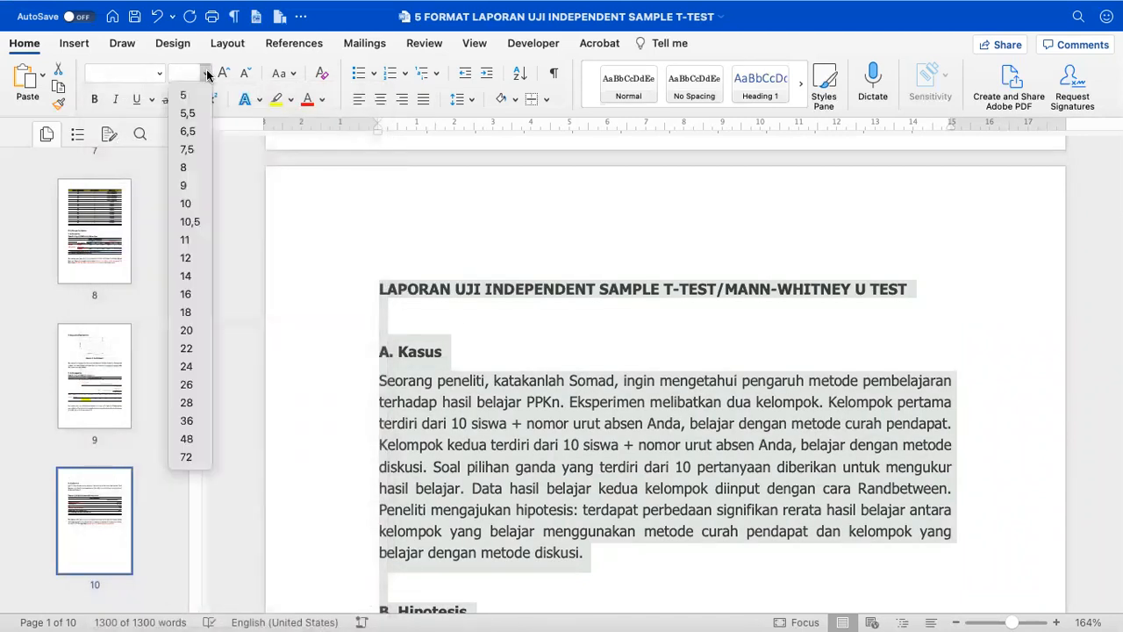
click(191, 243)
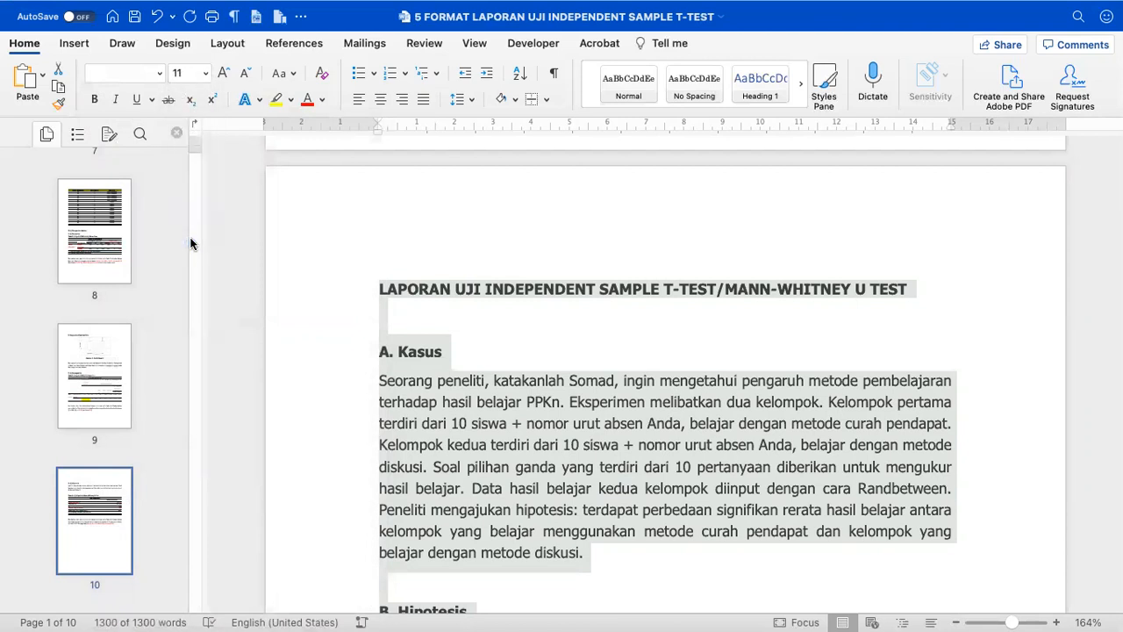
click(411, 342)
Reduce the font size of the entire Tabel 3 homogeneity output in the first report to 8.
scroll(411, 341, down, 2)
scroll(411, 341, down, 10)
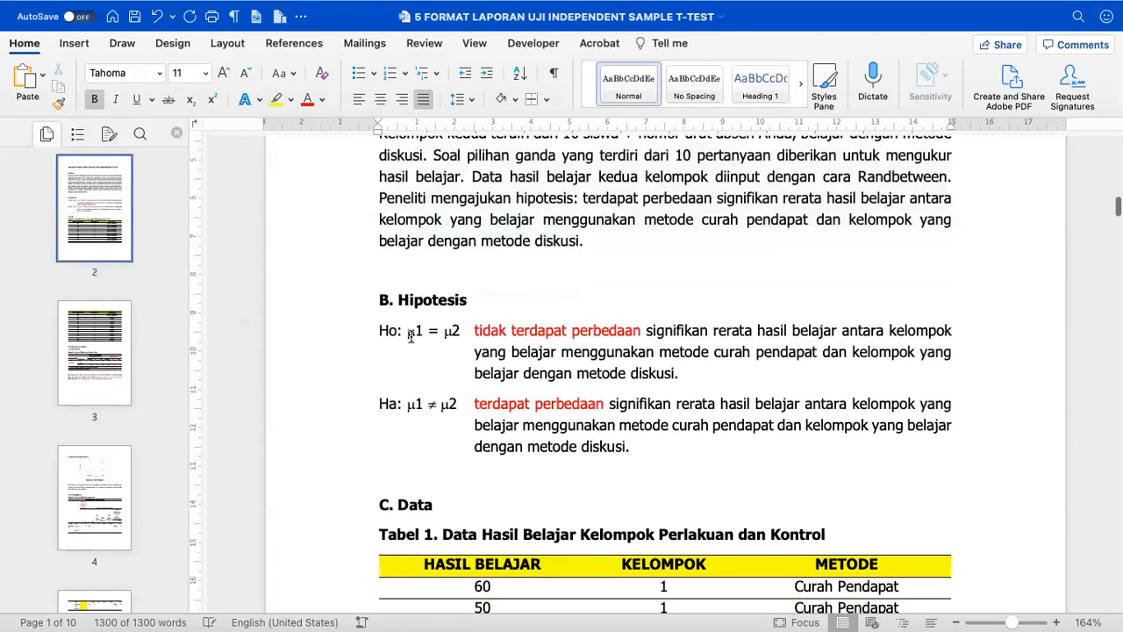
scroll(411, 336, down, 12)
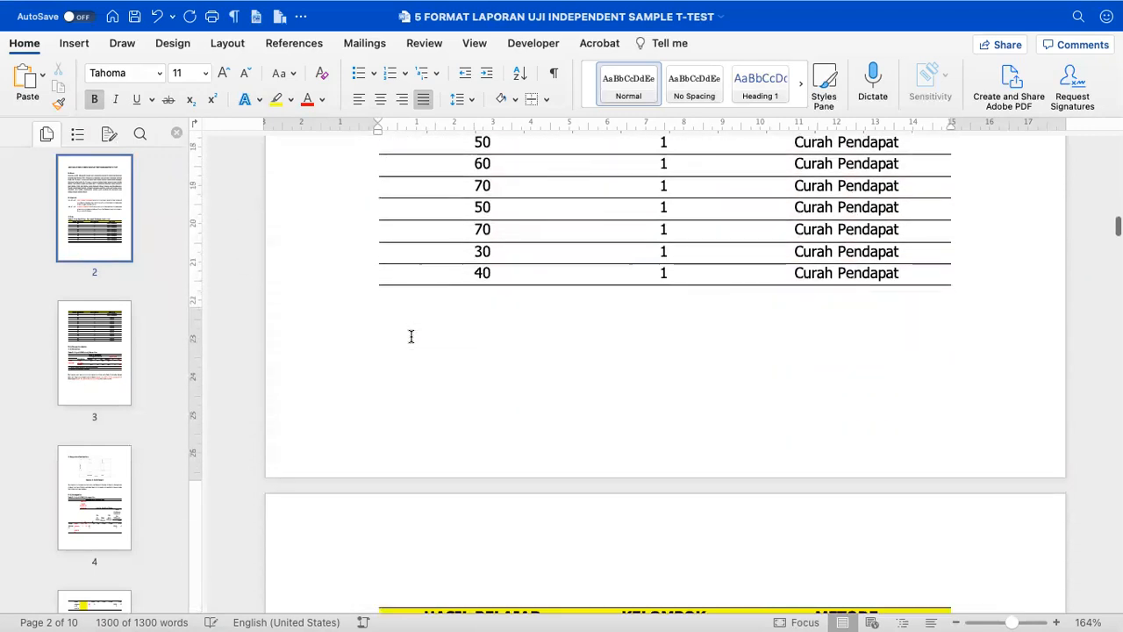
scroll(411, 336, down, 14)
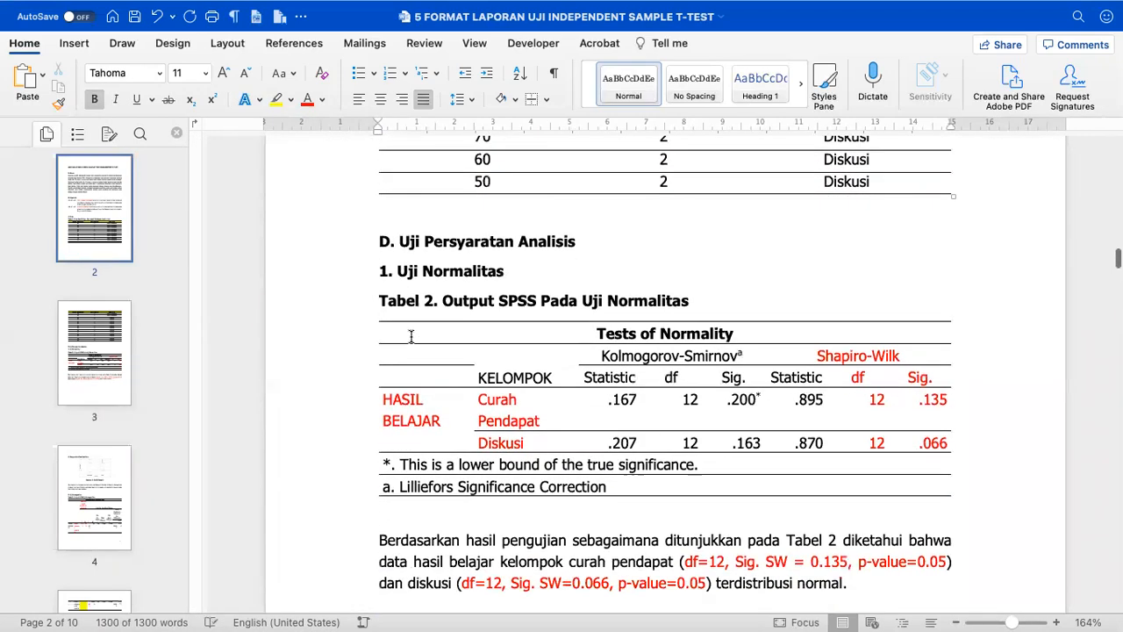
scroll(410, 336, down, 4)
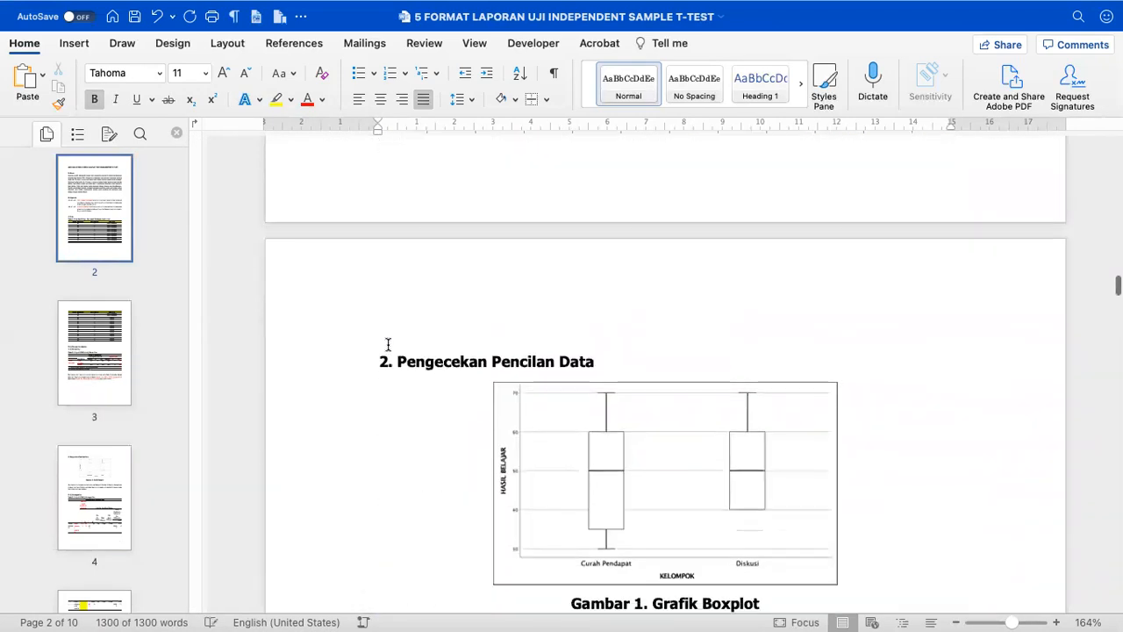
scroll(382, 346, down, 15)
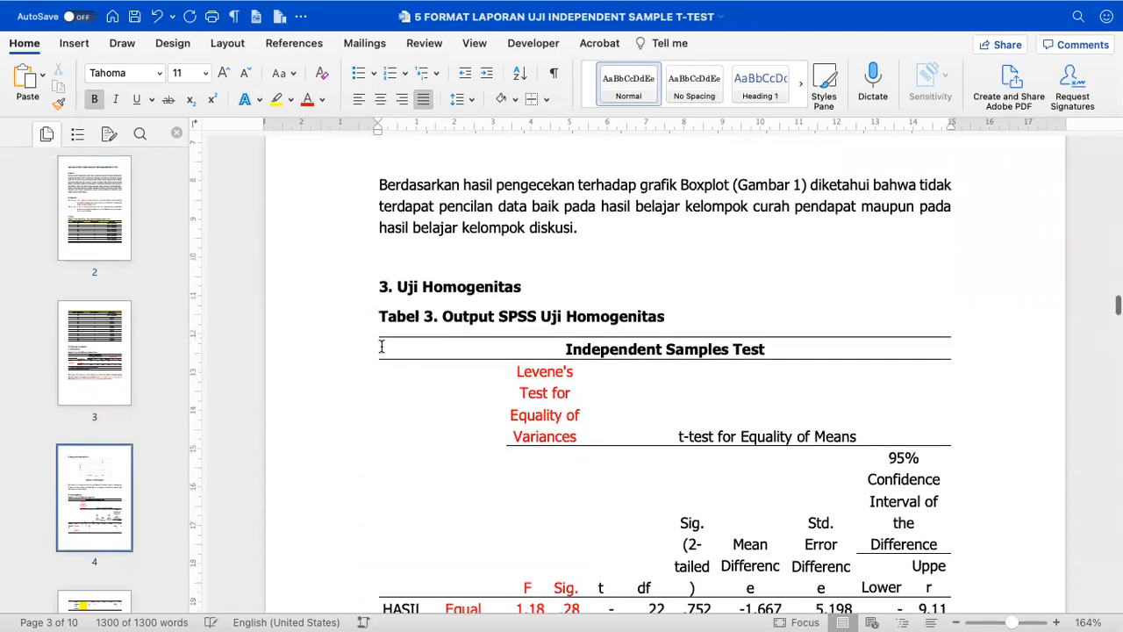
scroll(382, 346, down, 3)
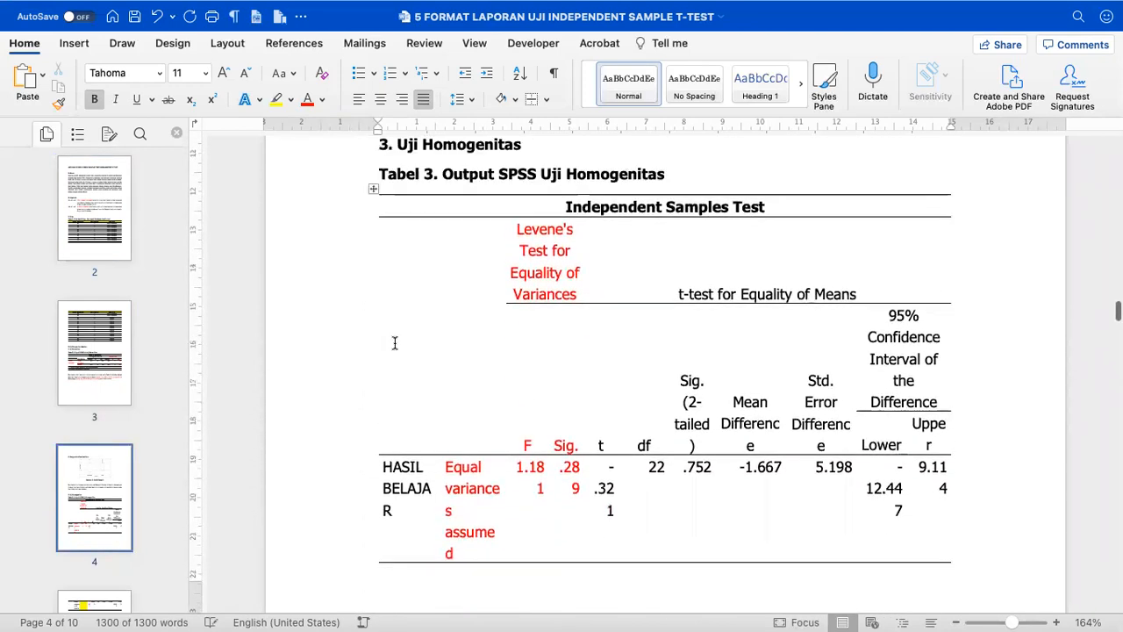
click(372, 191)
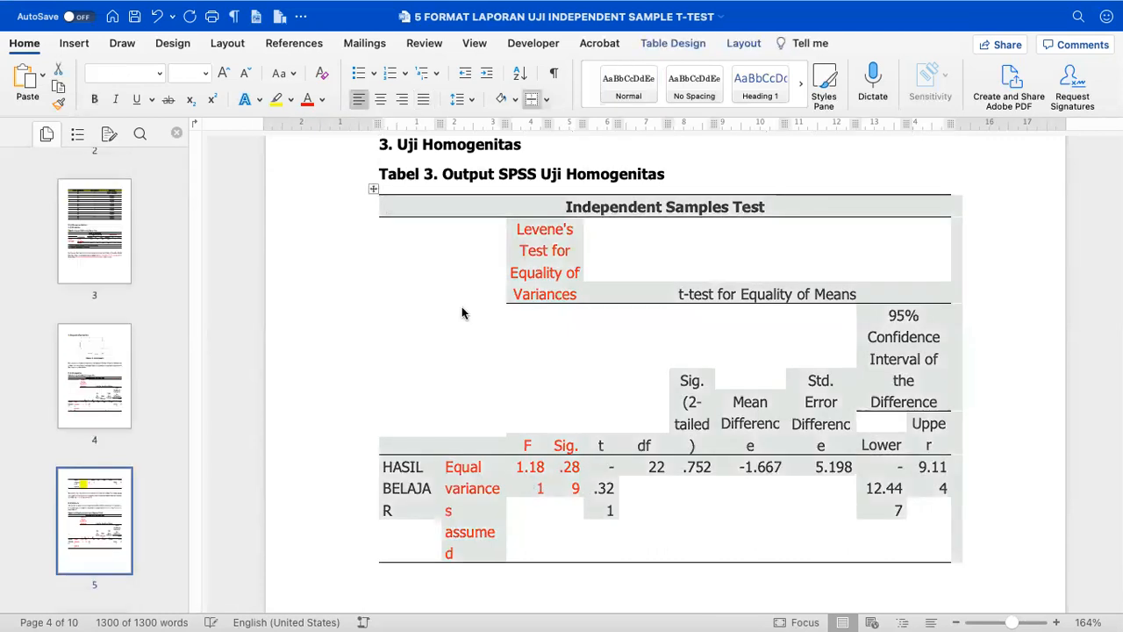
click(206, 73)
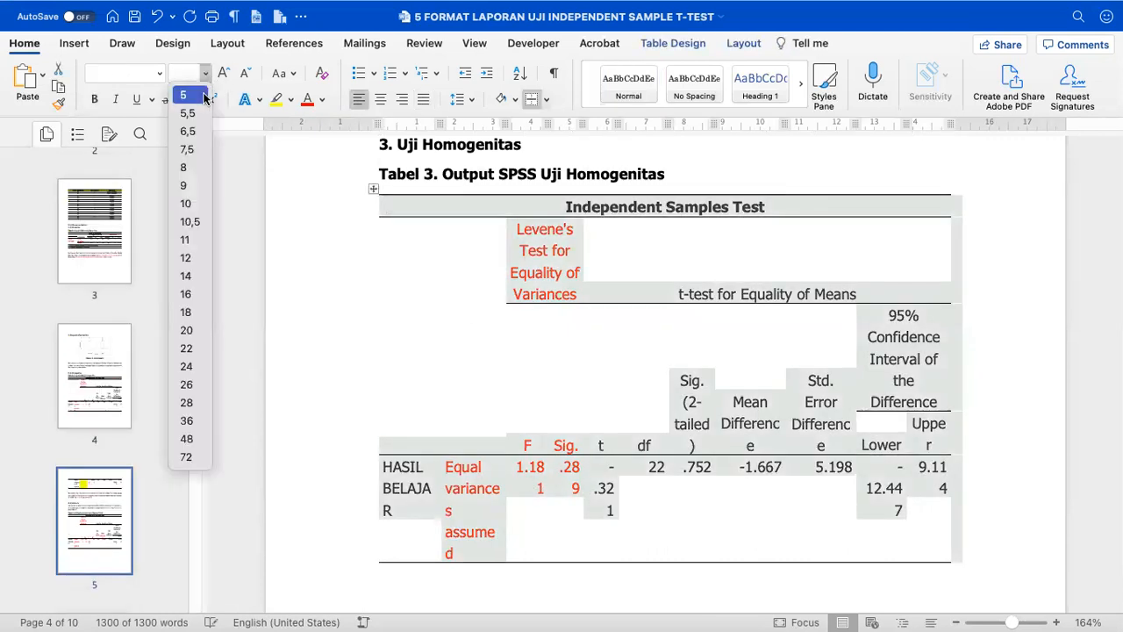
click(185, 167)
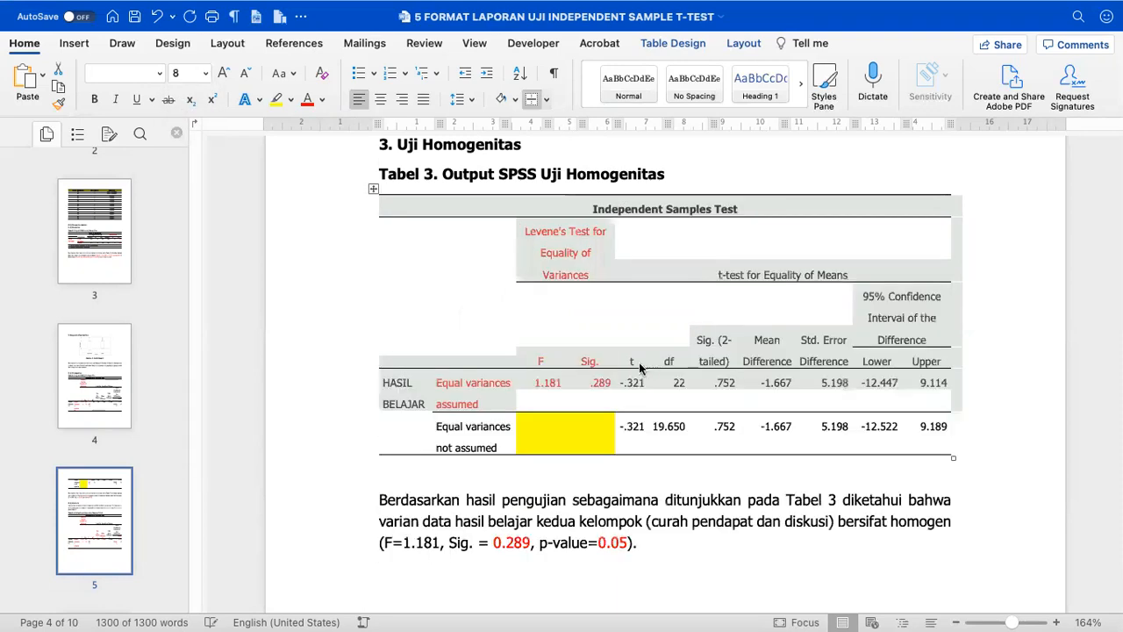
click(577, 460)
Delete the empty line above the "E. Uji Hipotesis" heading and insert a blank line before the Tabel 4 caption.
scroll(572, 460, down, 5)
scroll(571, 461, down, 5)
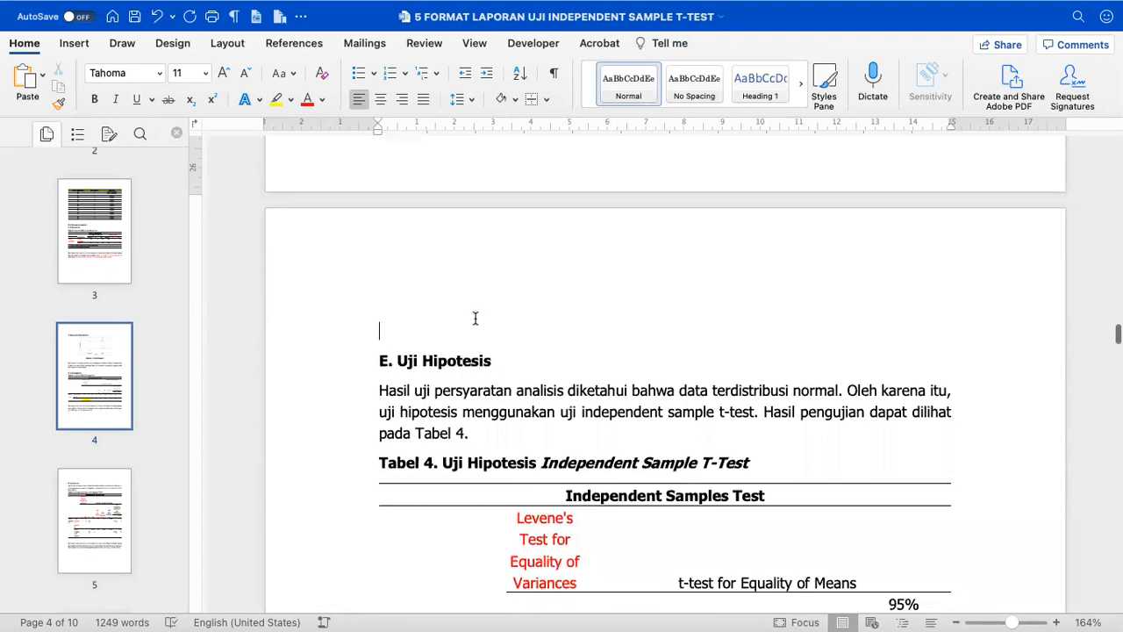
double_click(501, 329)
key(BackSpace)
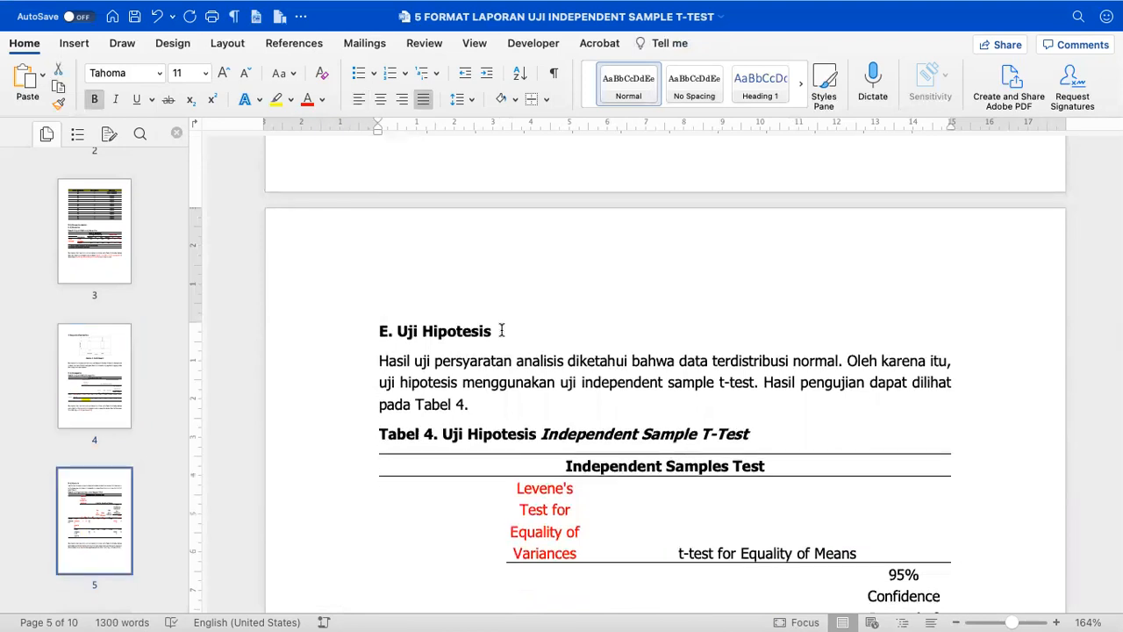
key(super+z)
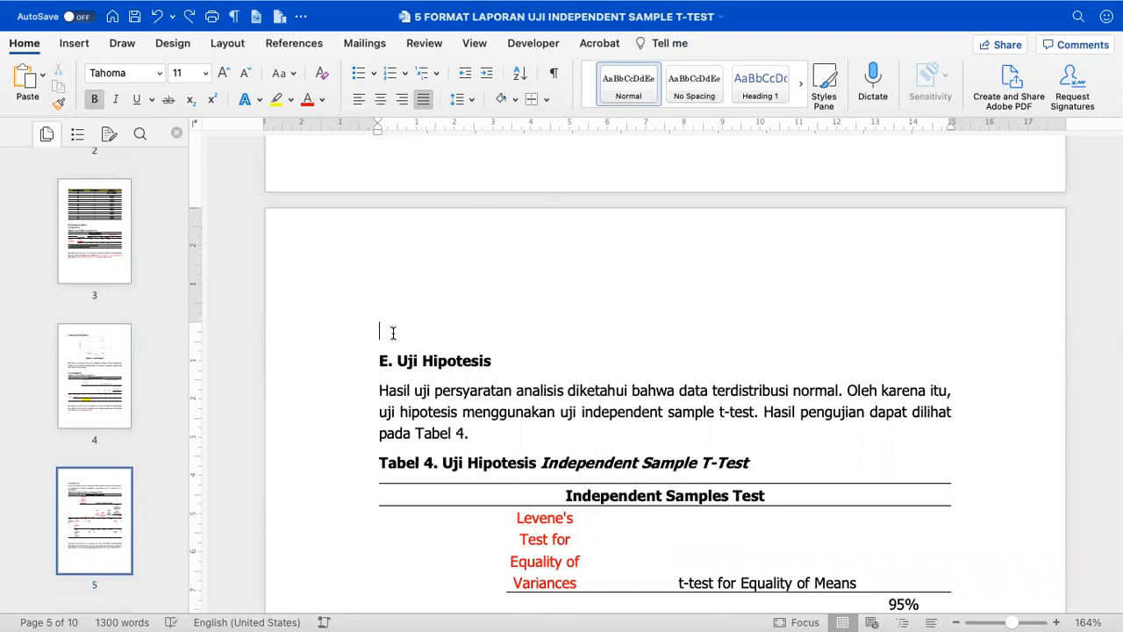
key(BackSpace)
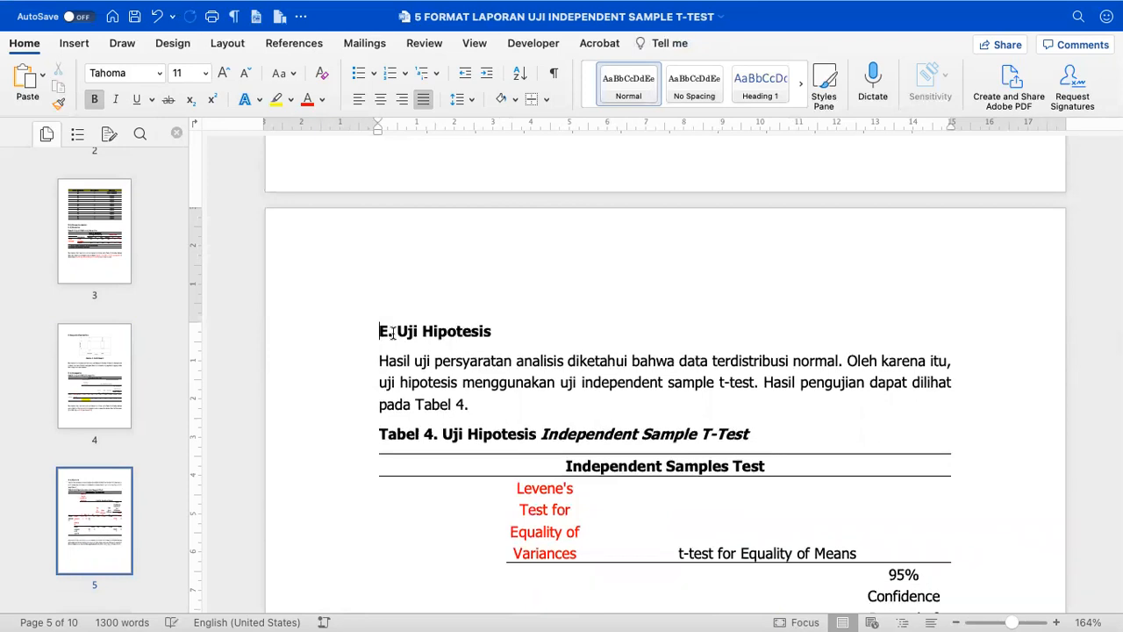
scroll(393, 337, down, 5)
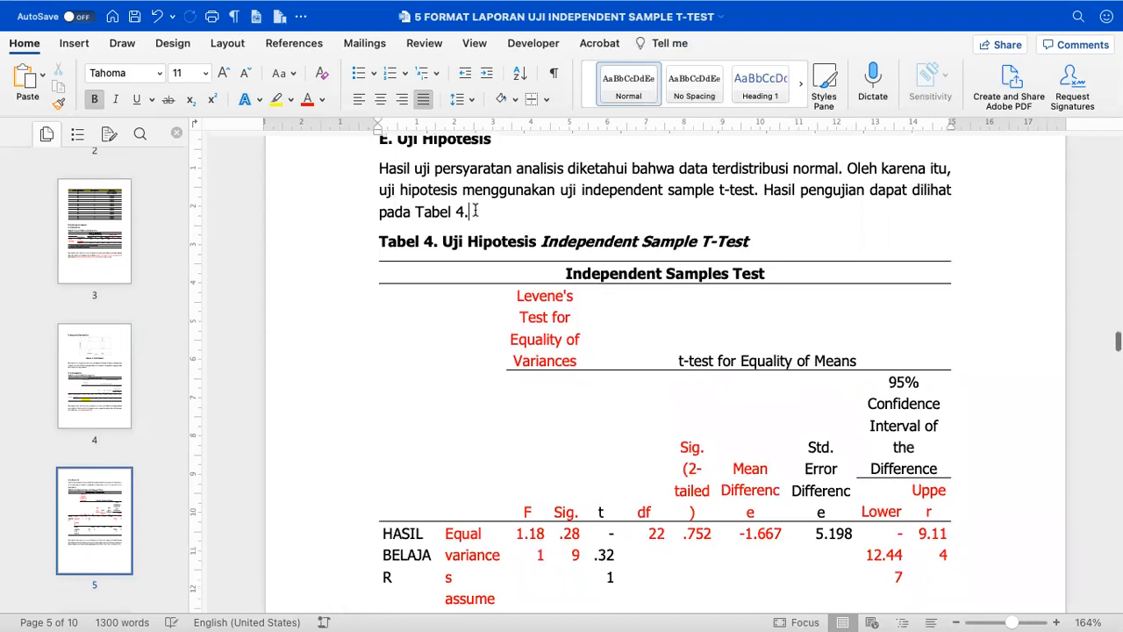
key(Return)
Set the font size of the entire Tabel 4 Independent Samples Test table to 8.
scroll(475, 211, down, 1)
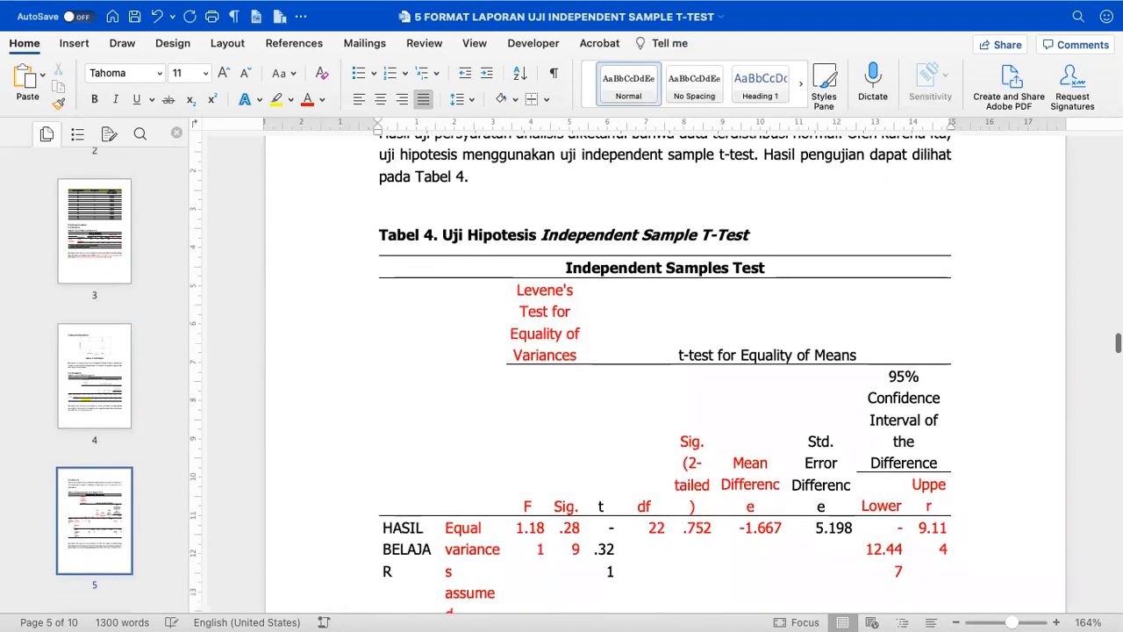
click(373, 253)
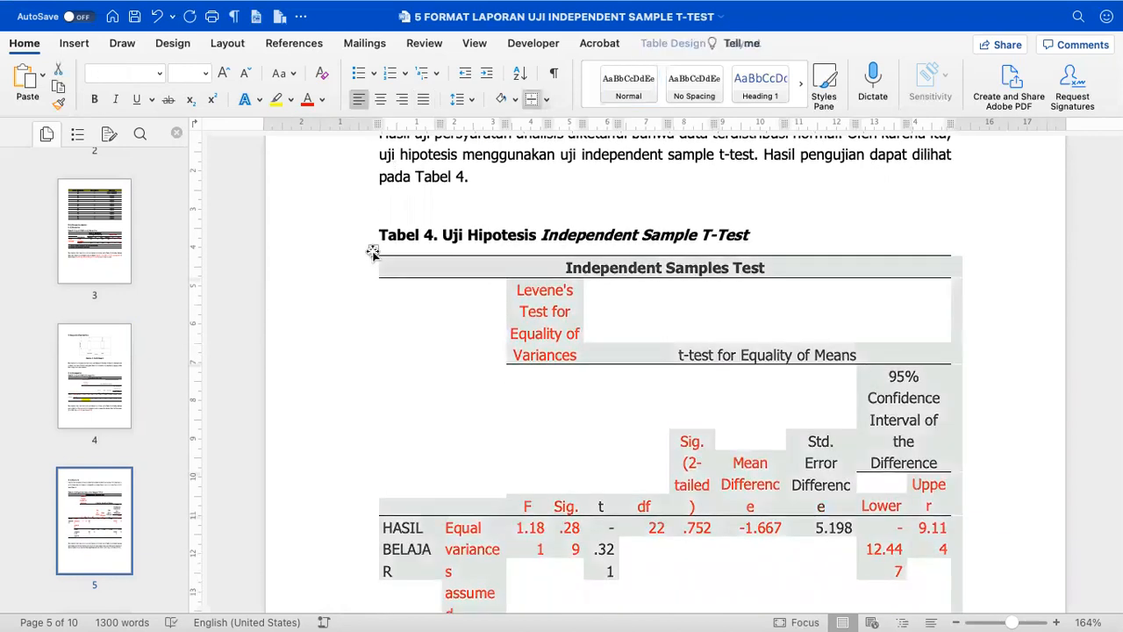
click(205, 73)
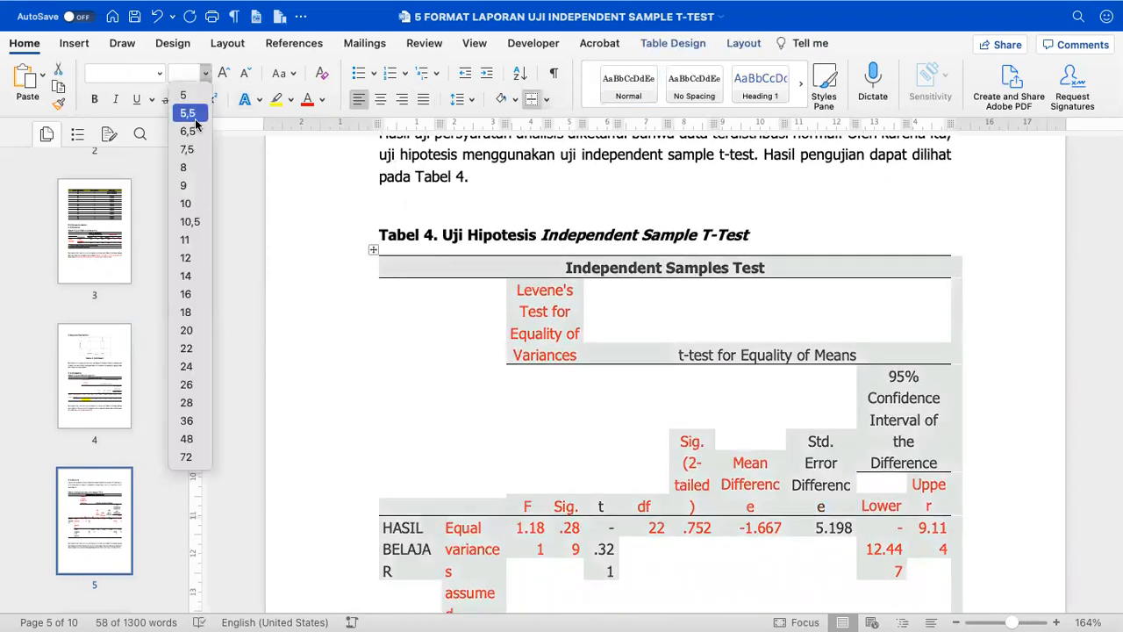
click(185, 185)
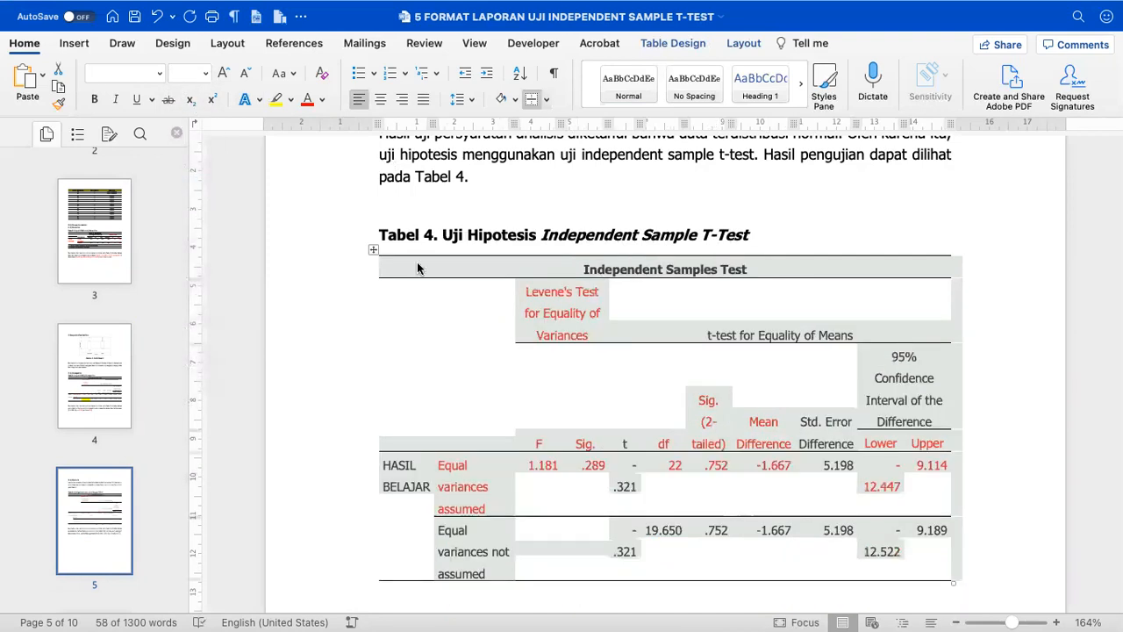
click(206, 73)
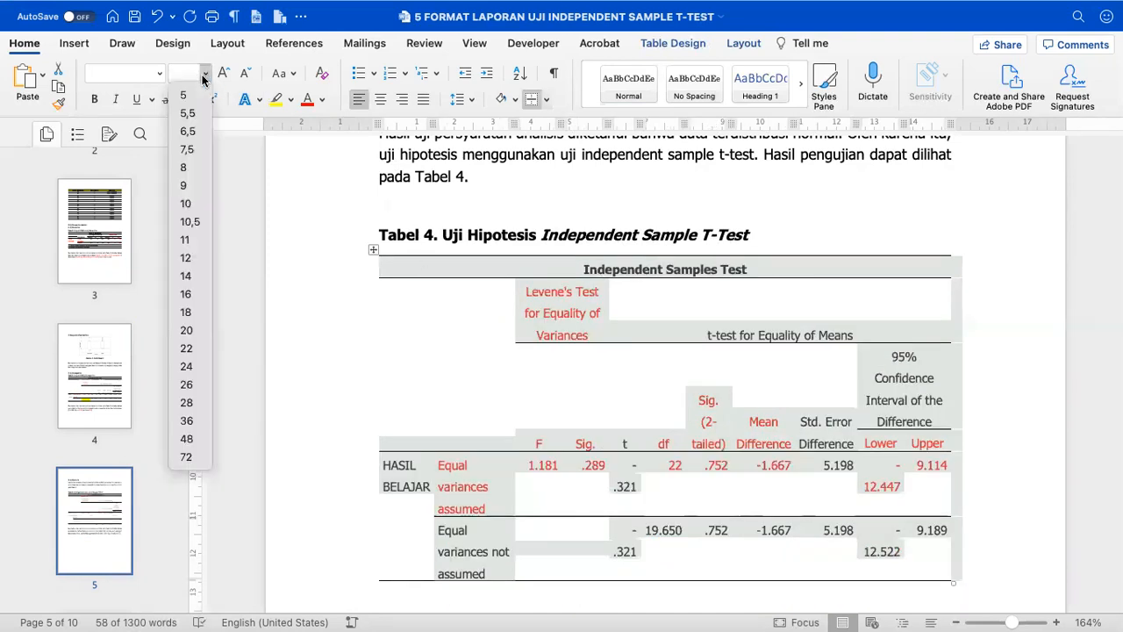
click(200, 173)
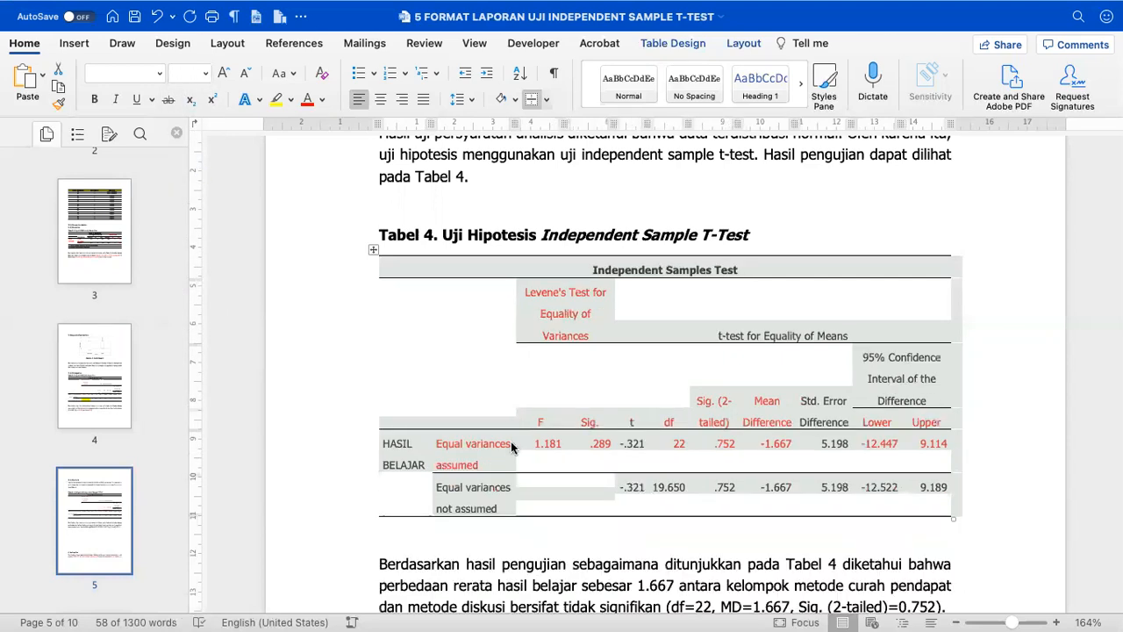
click(512, 447)
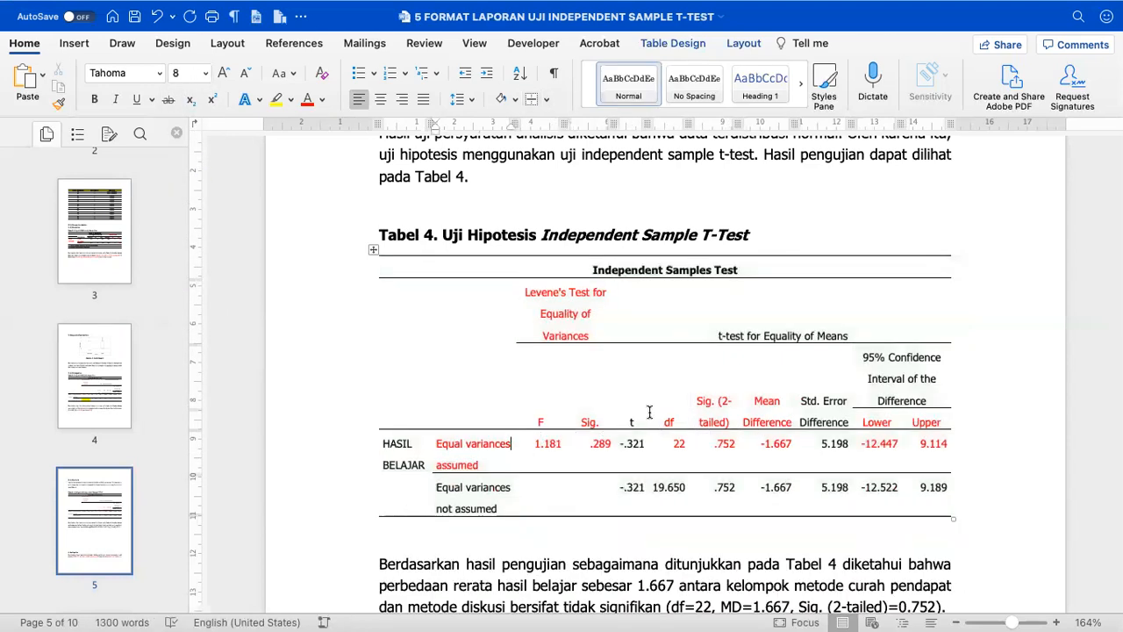
Try font size 9 on the whole of Tabel 4, compared with Tabel 3, and set it back to 8.
scroll(649, 406, up, 10)
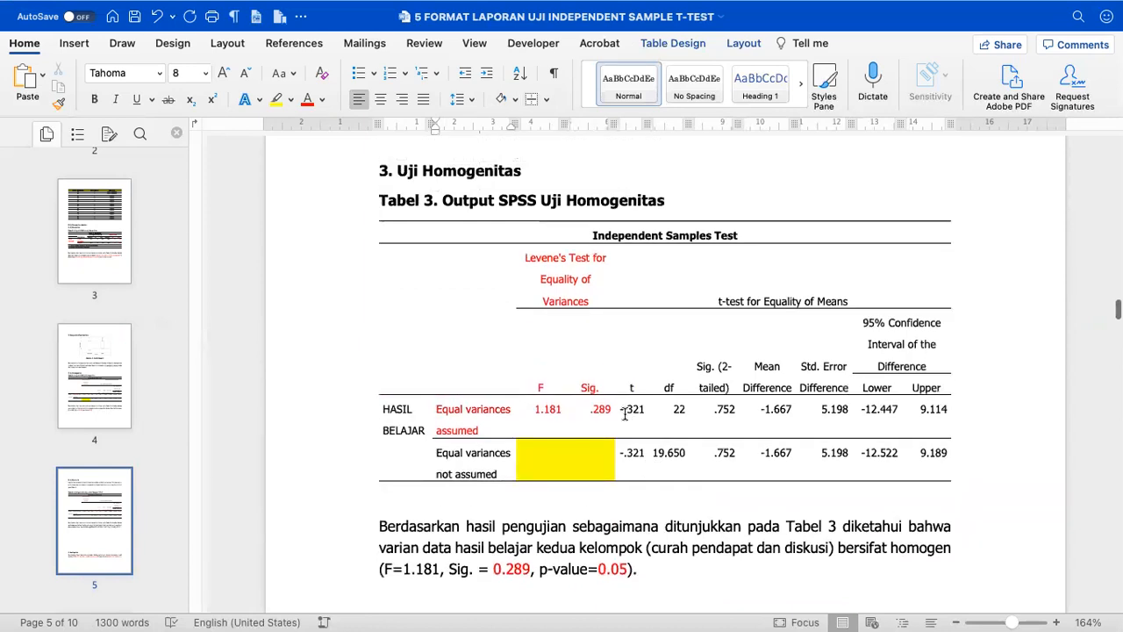
scroll(817, 362, down, 10)
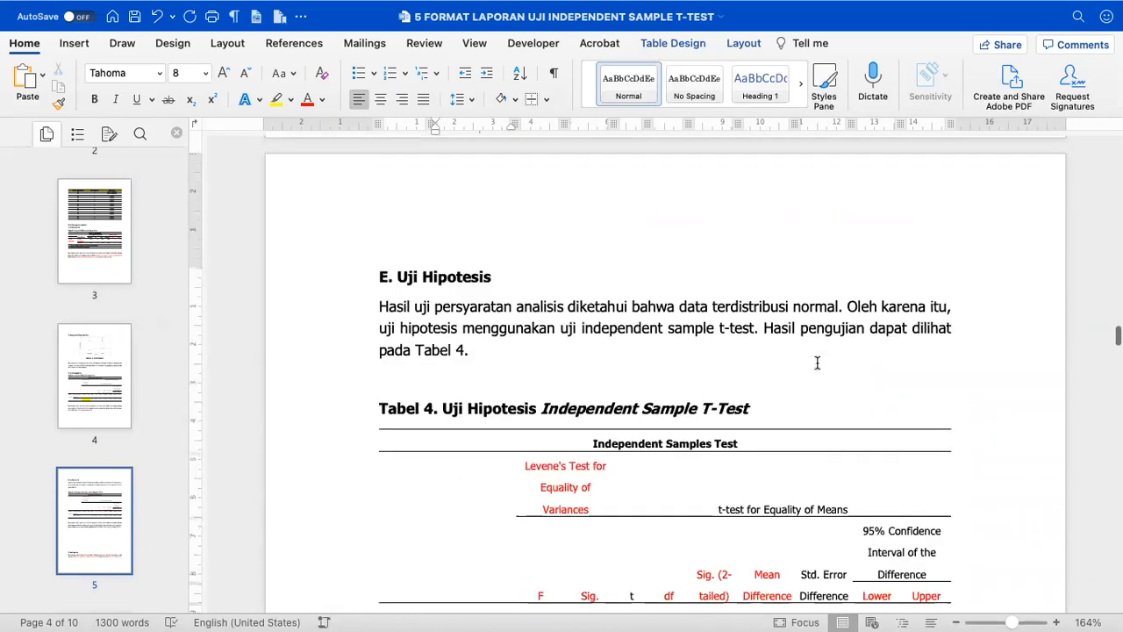
scroll(817, 363, down, 2)
scroll(817, 363, up, 4)
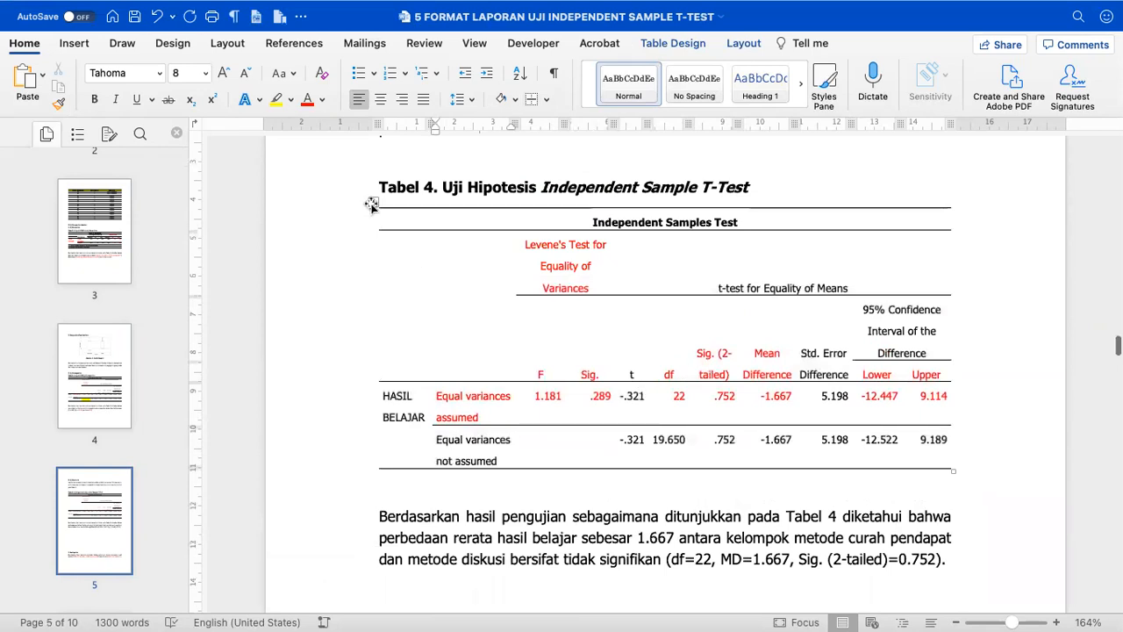
click(372, 204)
click(205, 73)
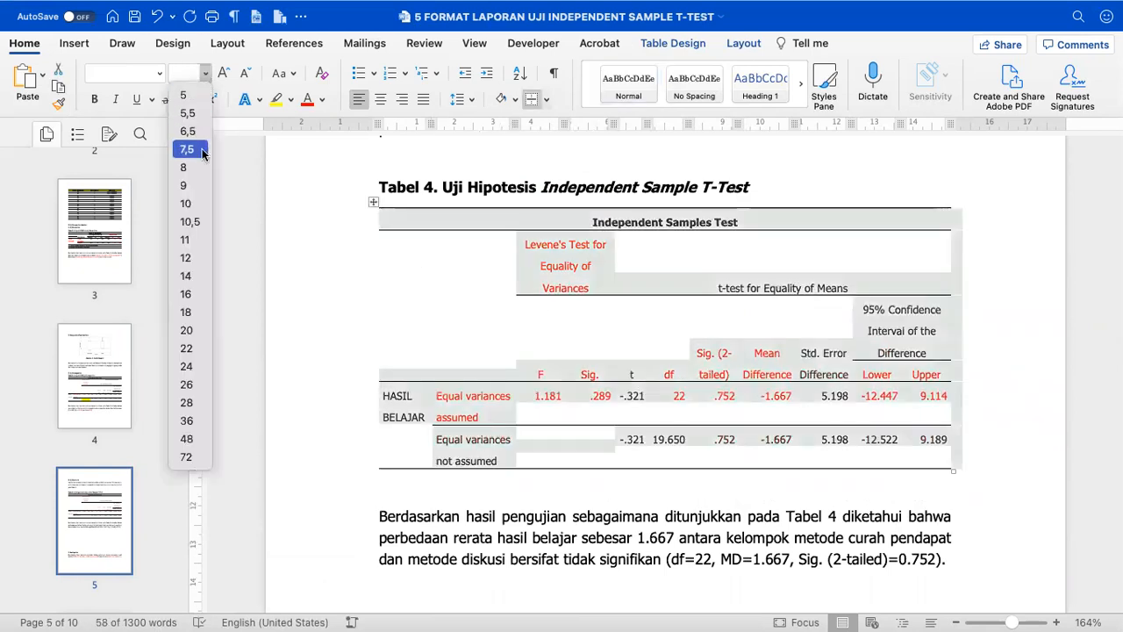
click(196, 188)
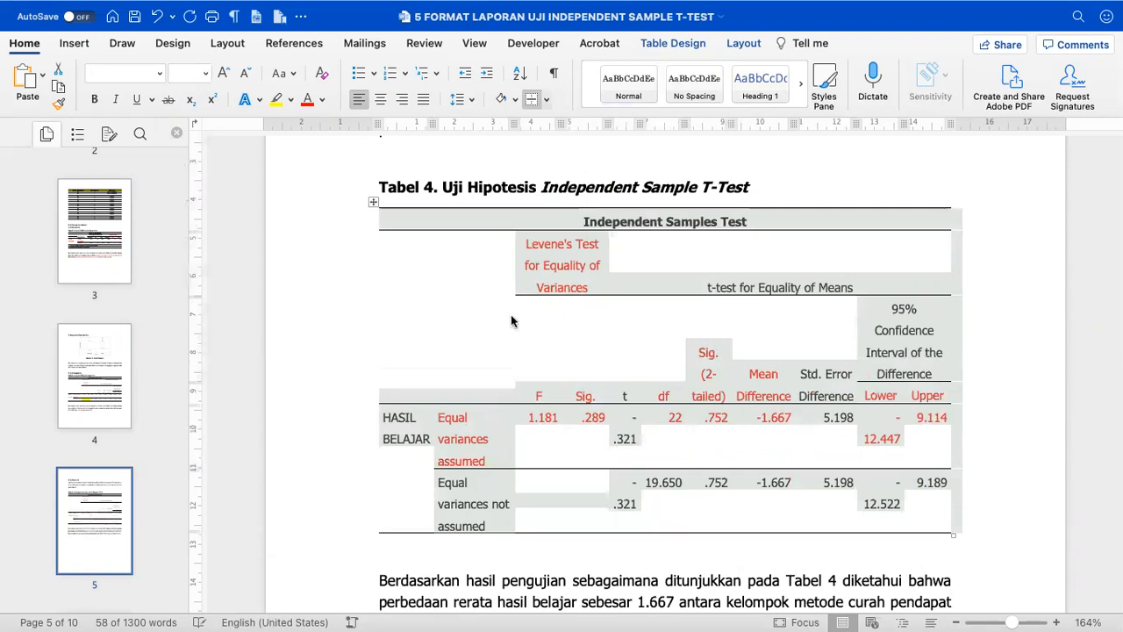
click(205, 73)
click(191, 168)
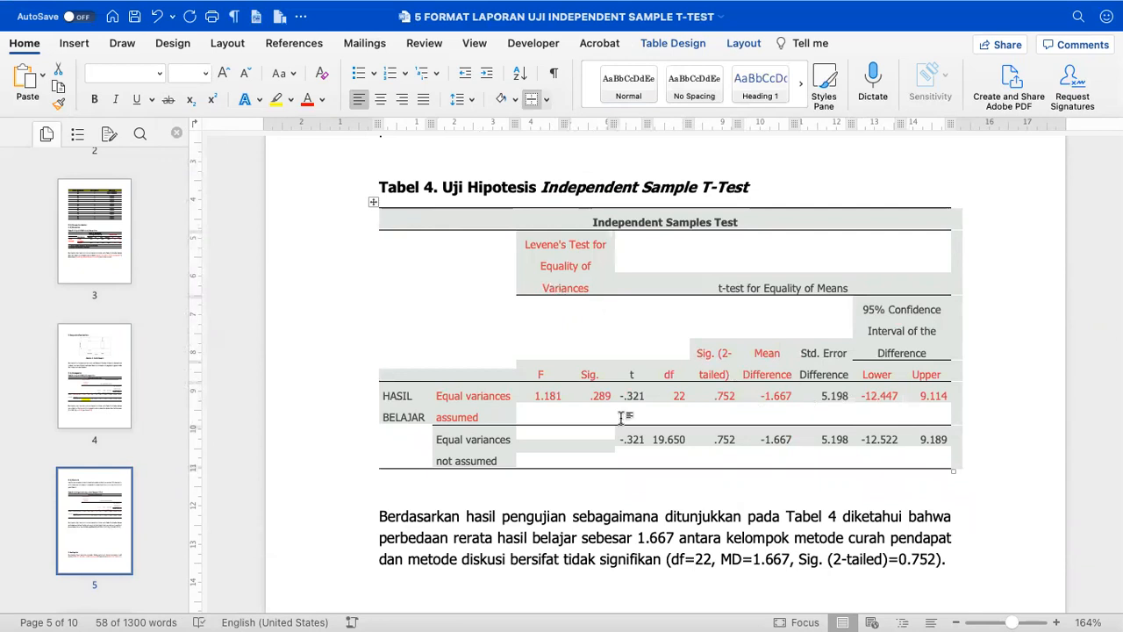
click(533, 508)
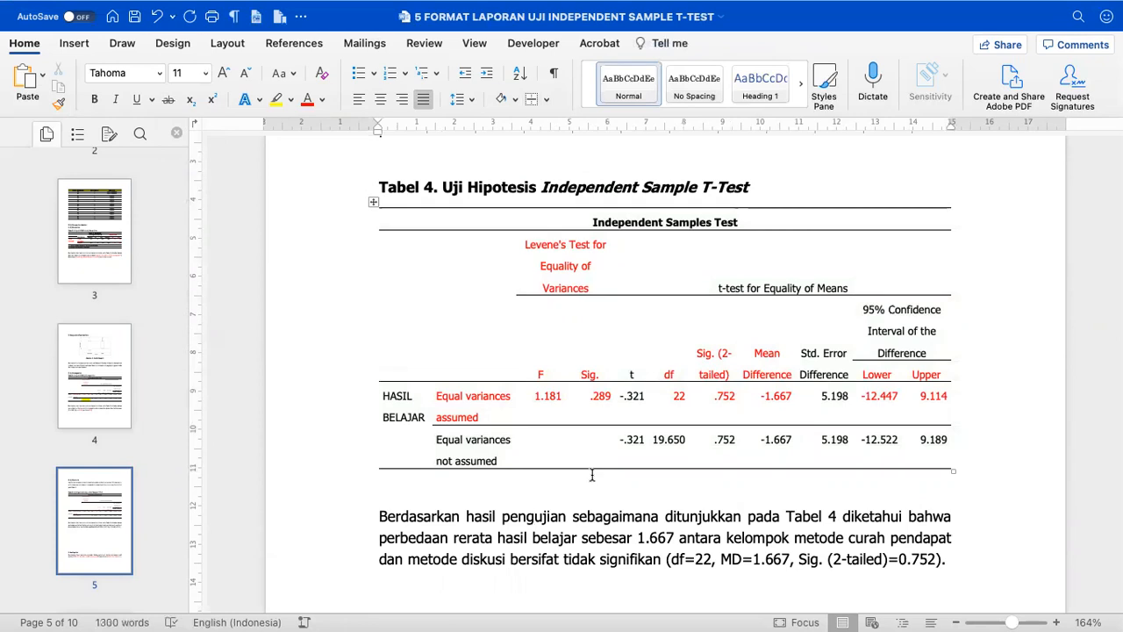
scroll(592, 475, down, 10)
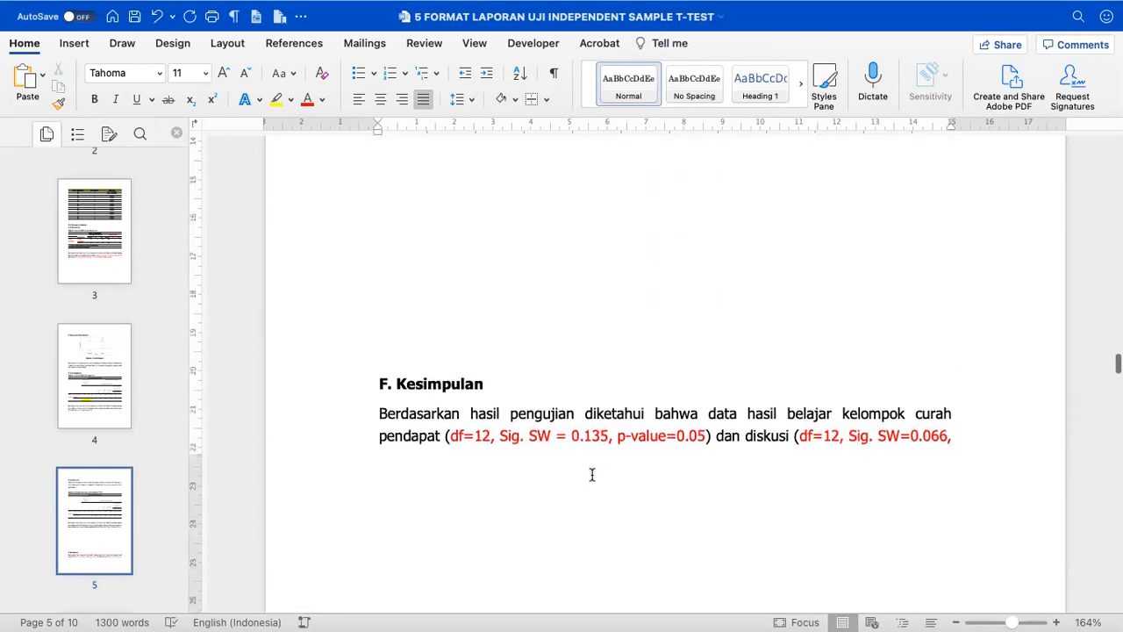
Delete the run of empty lines between the Tabel 4 paragraph and the "F. Kesimpulan" heading in the first report.
drag(402, 267, 408, 440)
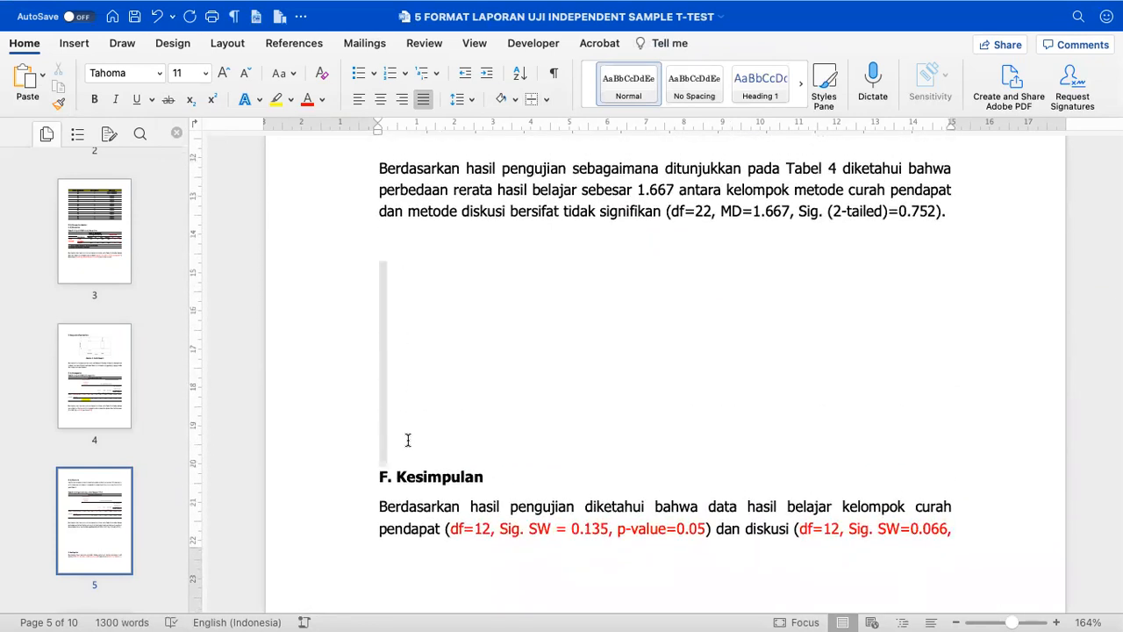
key(BackSpace)
scroll(408, 443, up, 1)
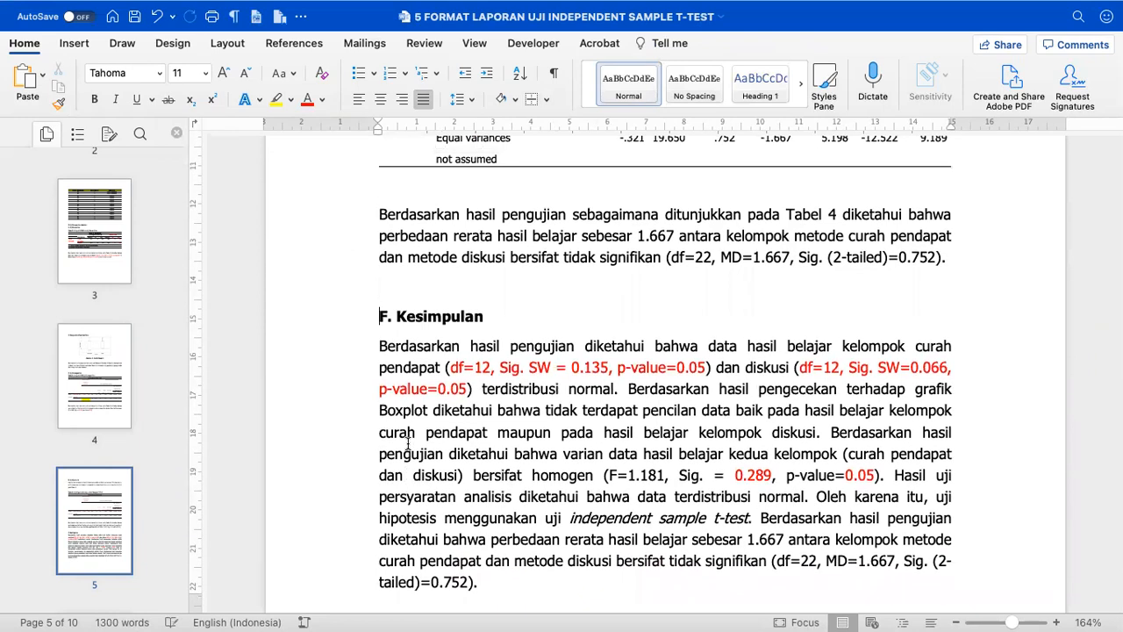
scroll(408, 443, up, 10)
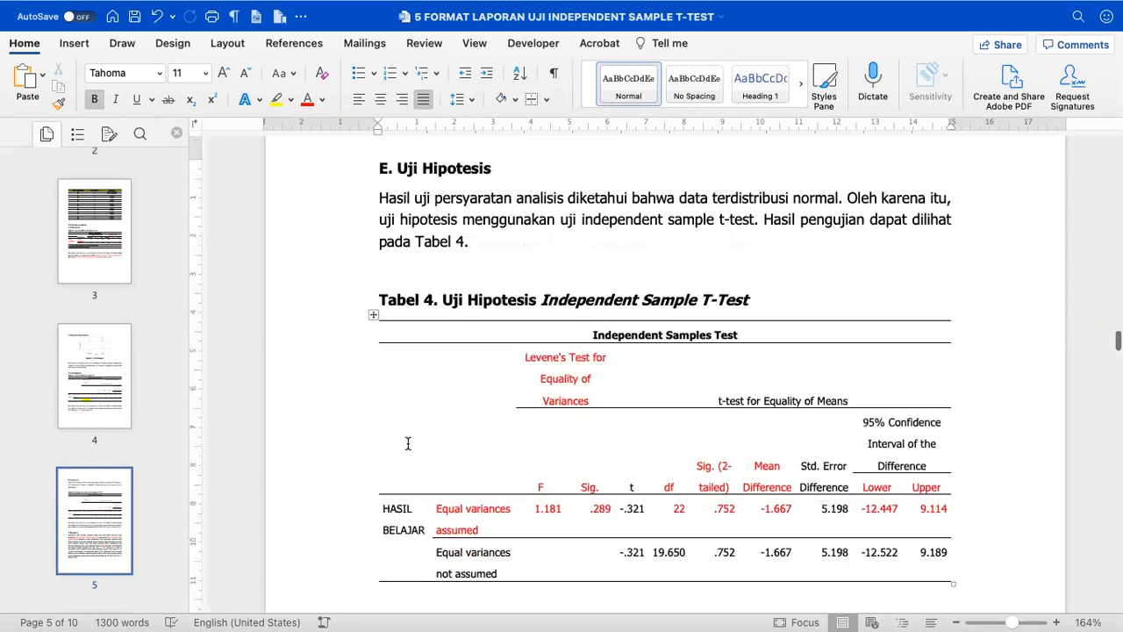
Remove the "CONTOH TIDAK NORMAL" line above the second report's title, justify the title, and tighten the blank space above "A. Kasus".
scroll(455, 307, down, 10)
scroll(455, 309, up, 4)
scroll(455, 308, down, 10)
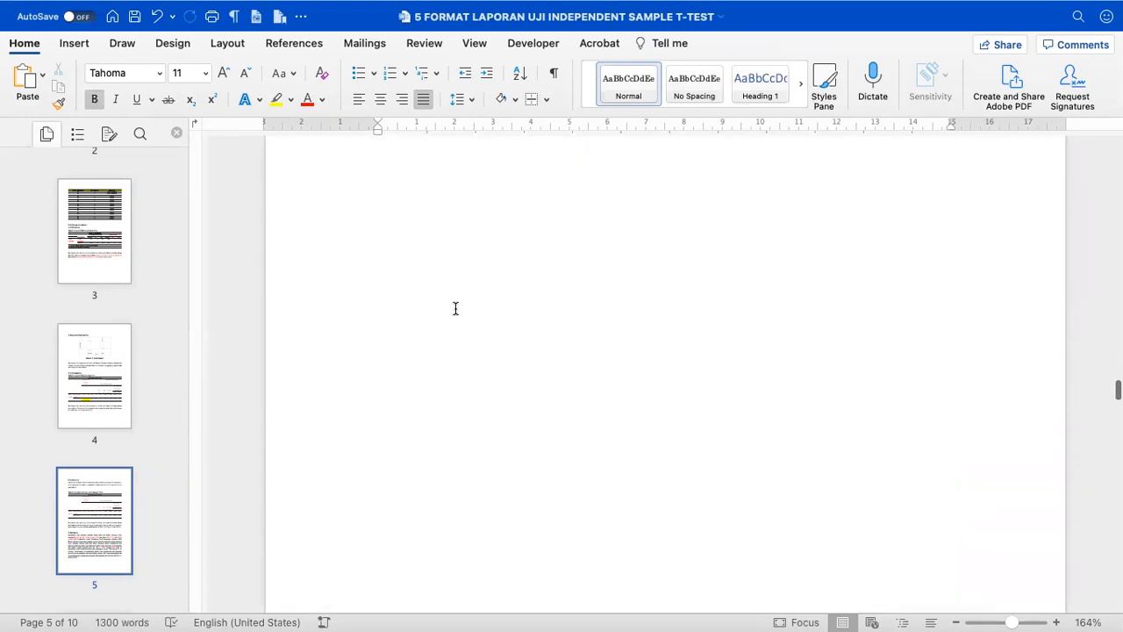
scroll(455, 308, down, 2)
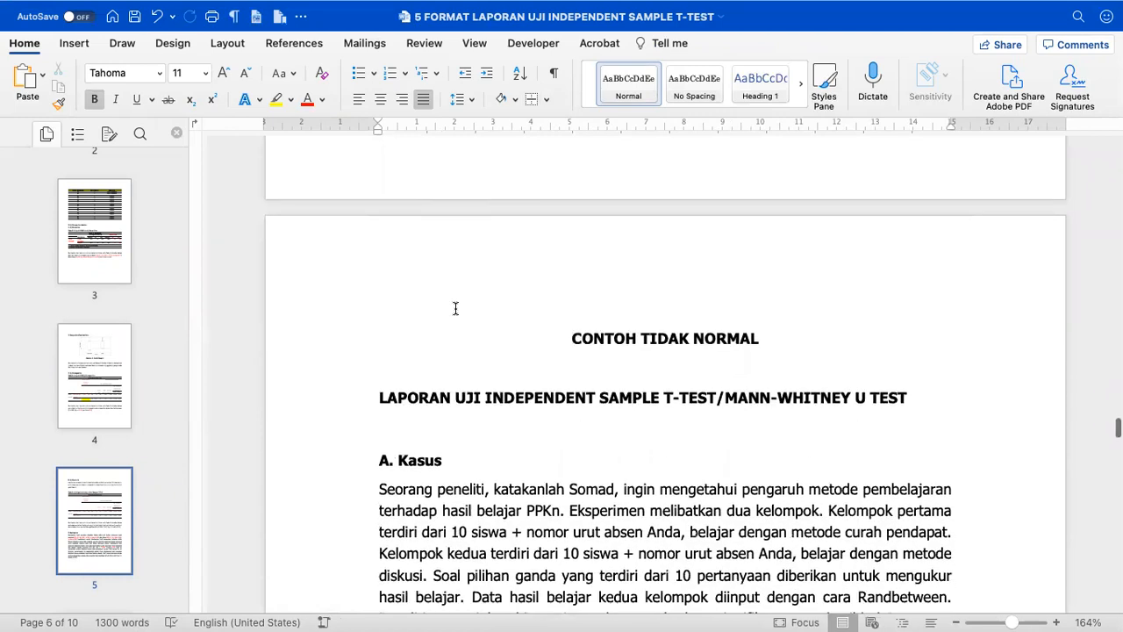
click(311, 332)
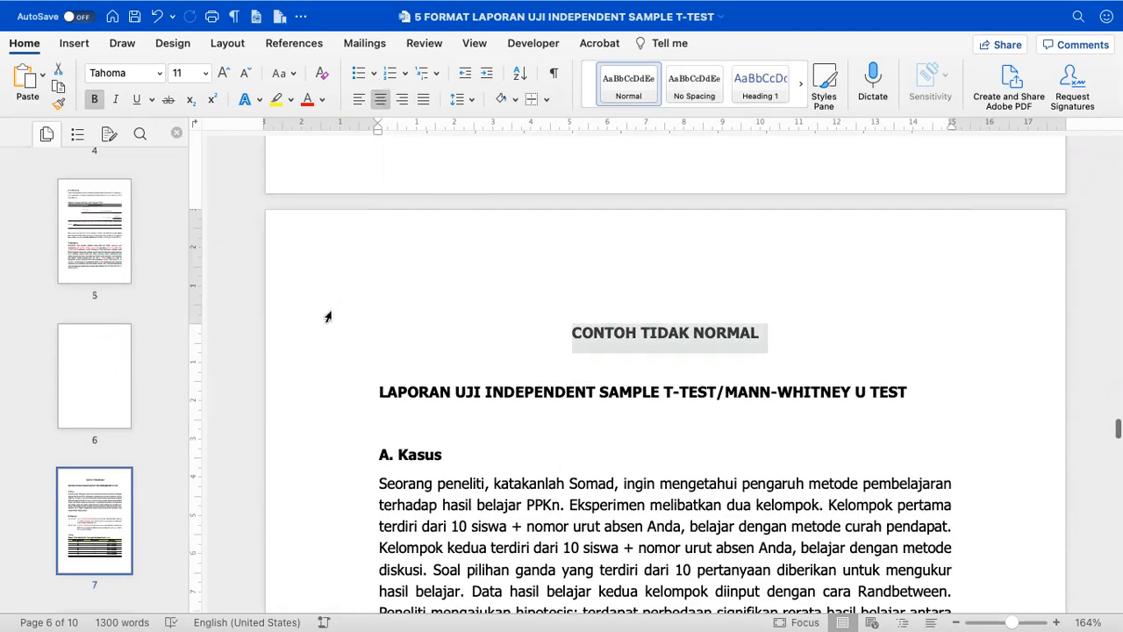
key(BackSpace)
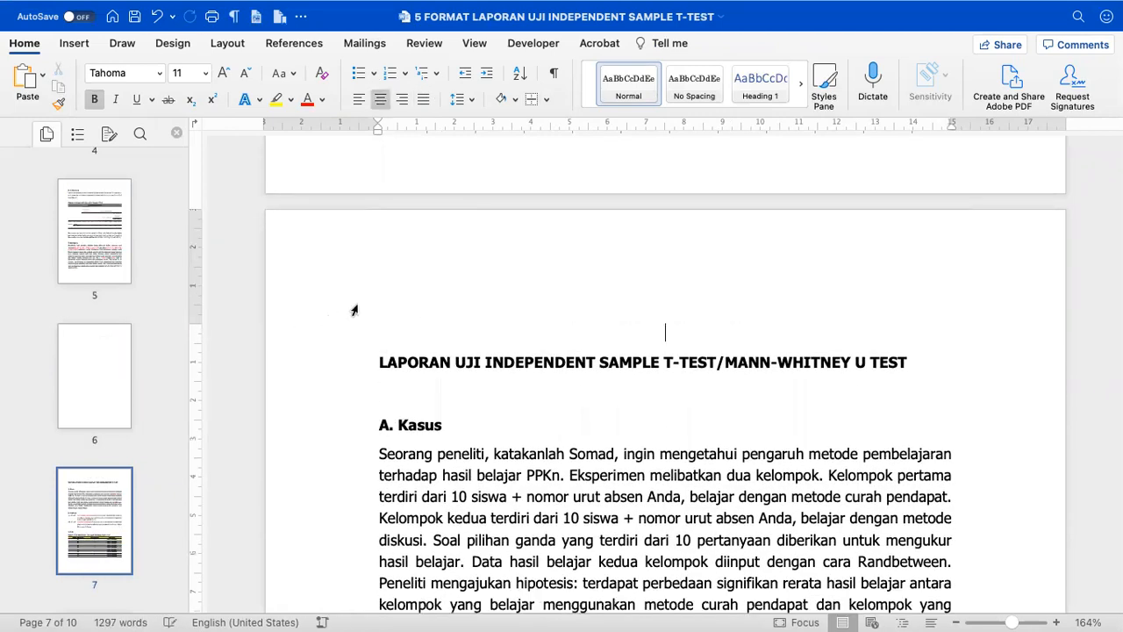
key(Delete)
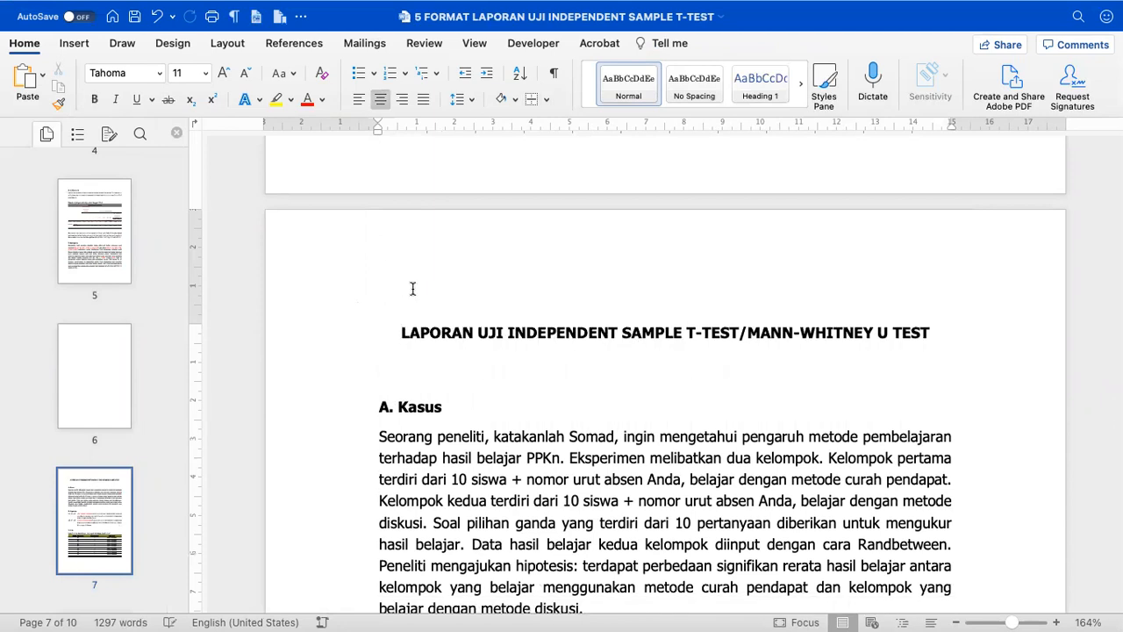
key(super+j)
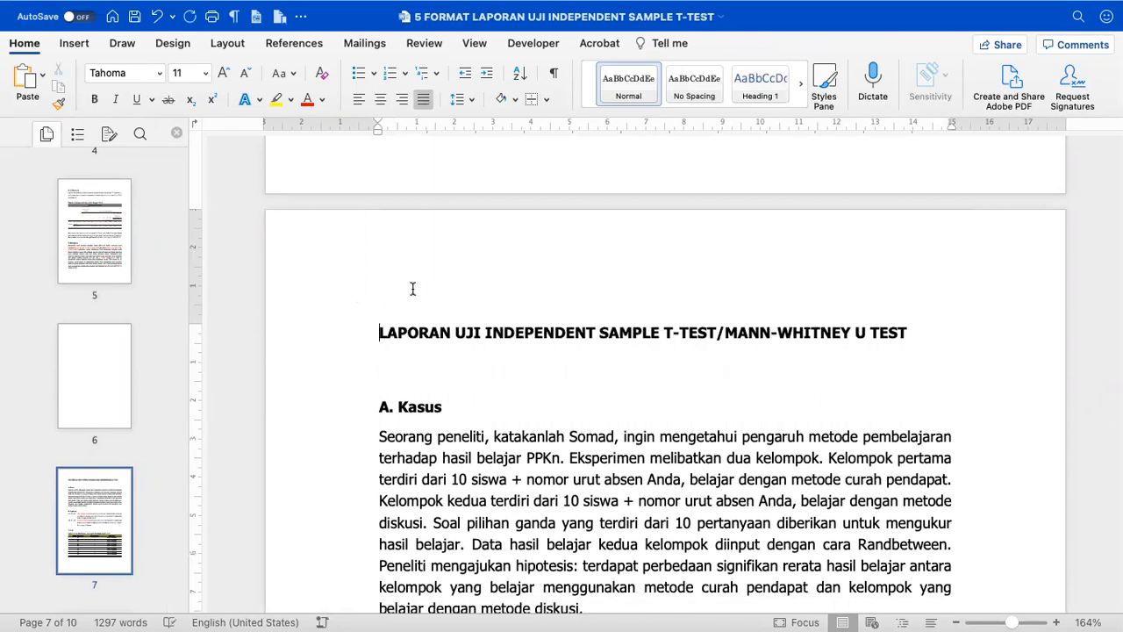
click(469, 380)
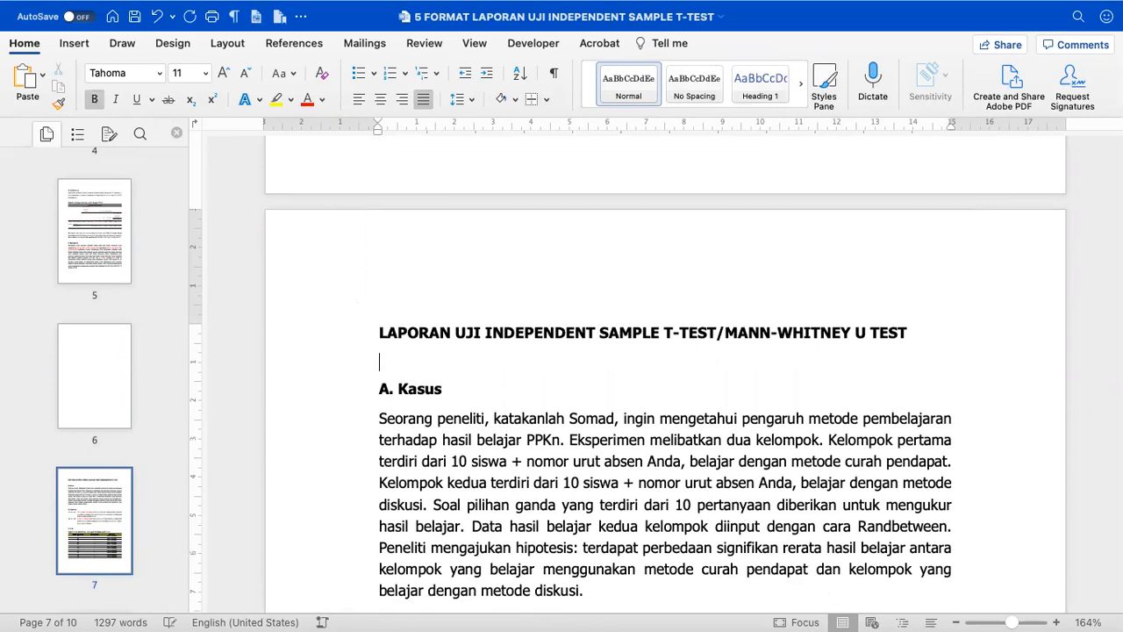
Color the phrase "terdistribusi tidak normal" red in the paragraph below Tabel 2 of the second report.
scroll(469, 380, down, 15)
scroll(437, 266, up, 5)
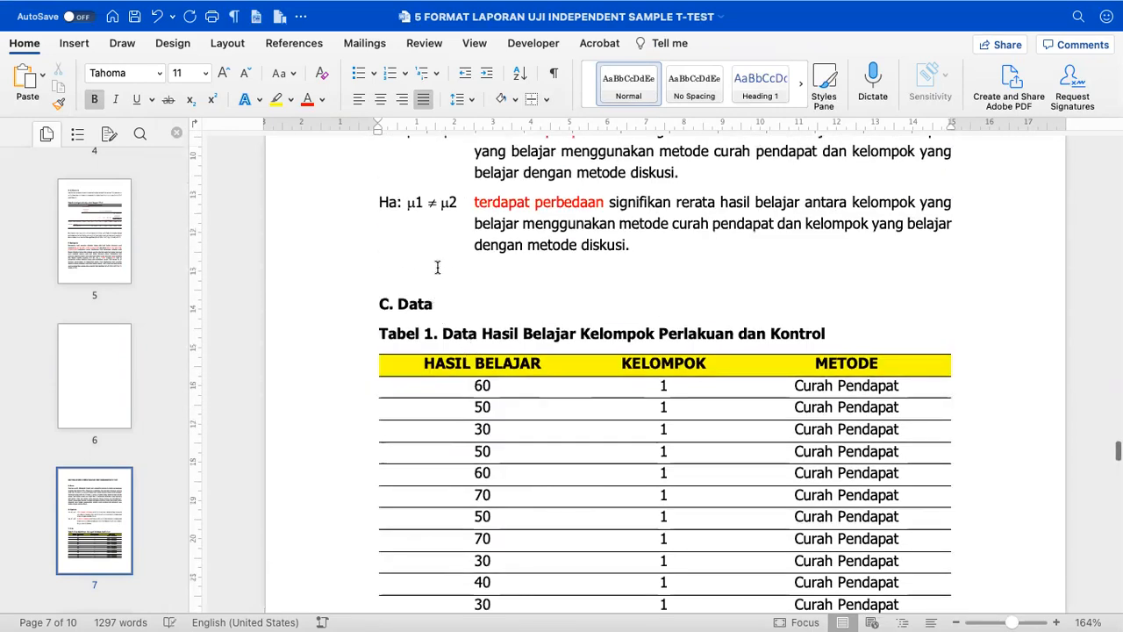
scroll(437, 267, down, 9)
scroll(437, 267, down, 12)
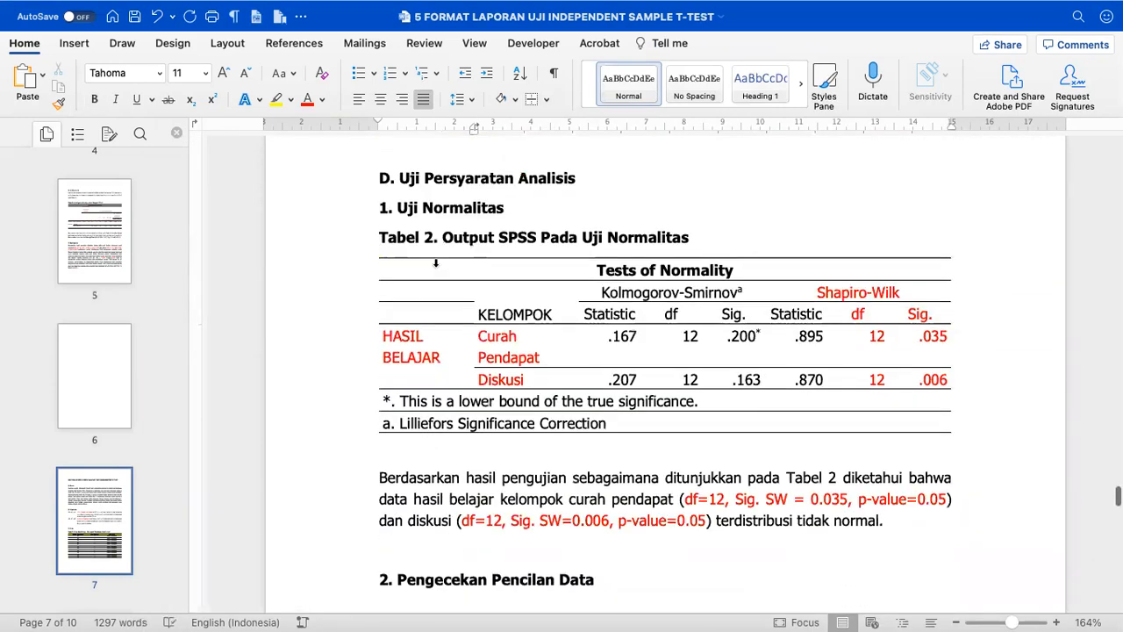
scroll(437, 267, down, 1)
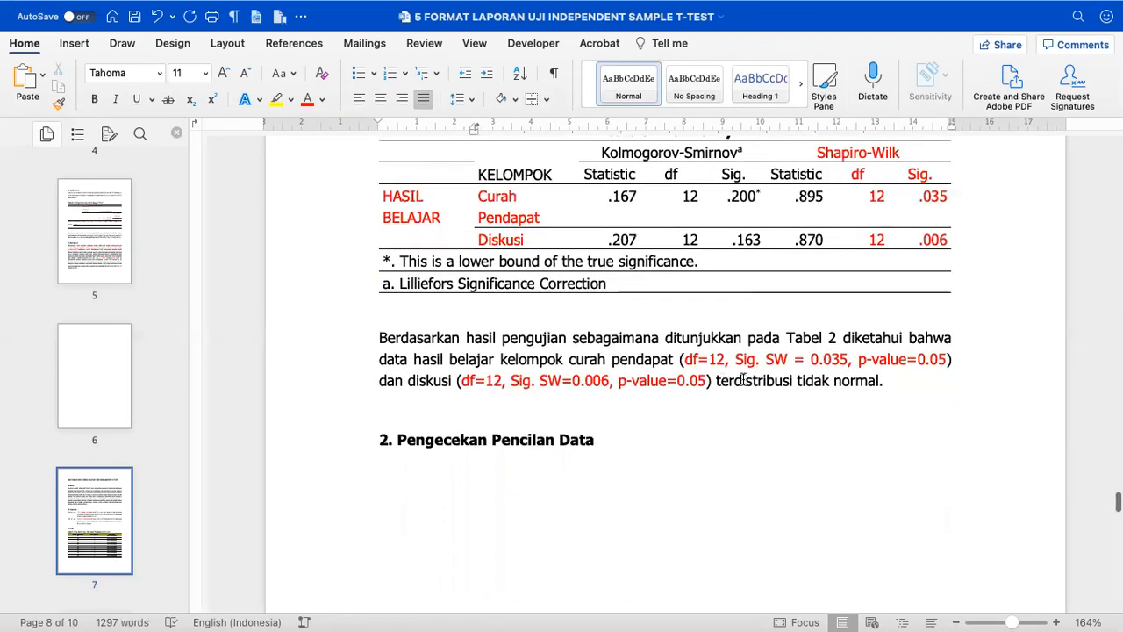
drag(742, 379, 879, 381)
click(307, 101)
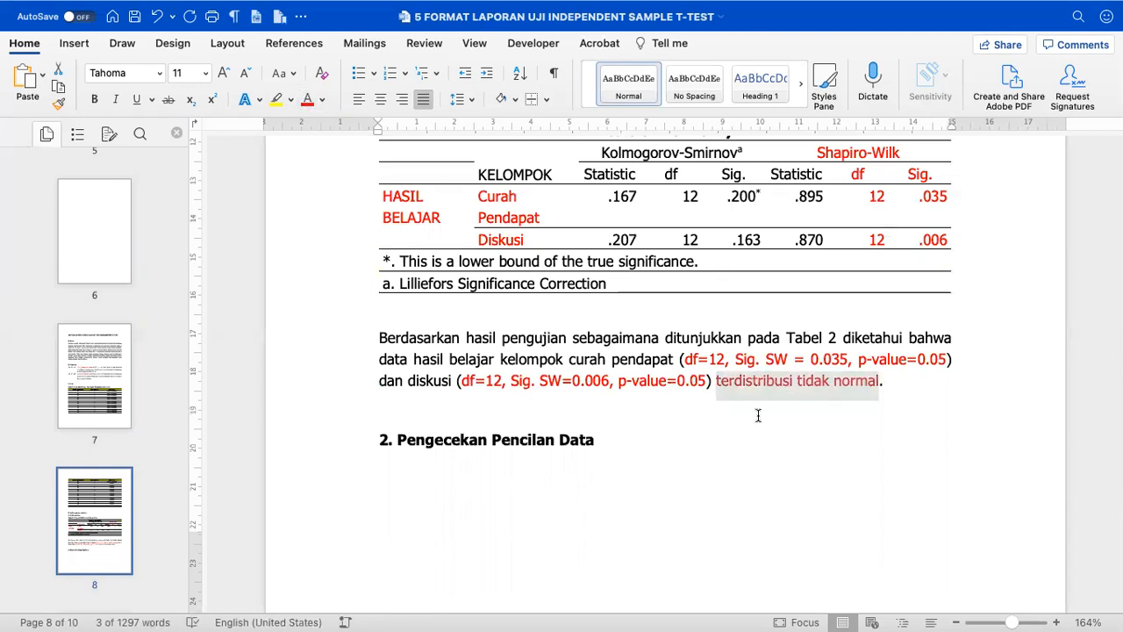
Move the second report's "2. Pengecekan Pencilan Data" heading to the next page, directly above the boxplot, without extra blank lines.
click(650, 458)
scroll(646, 458, down, 4)
scroll(646, 459, down, 3)
click(497, 302)
key(Return)
key(Return)
key(super+Return)
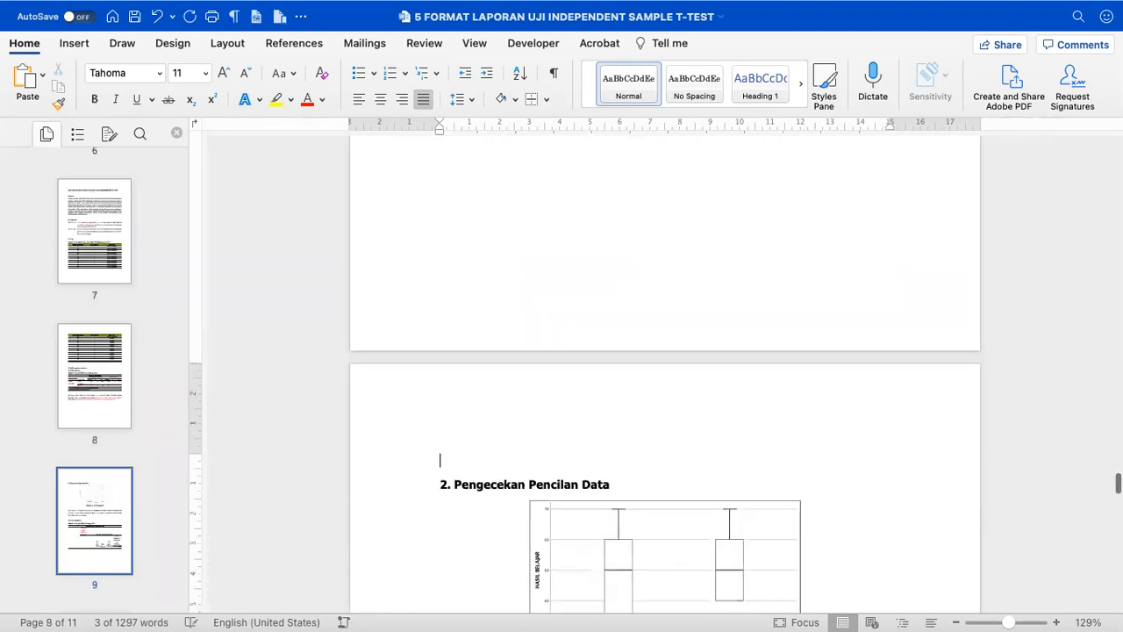
key(BackSpace)
key(BackSpace)
key(BackSpace)
scroll(458, 270, down, 3)
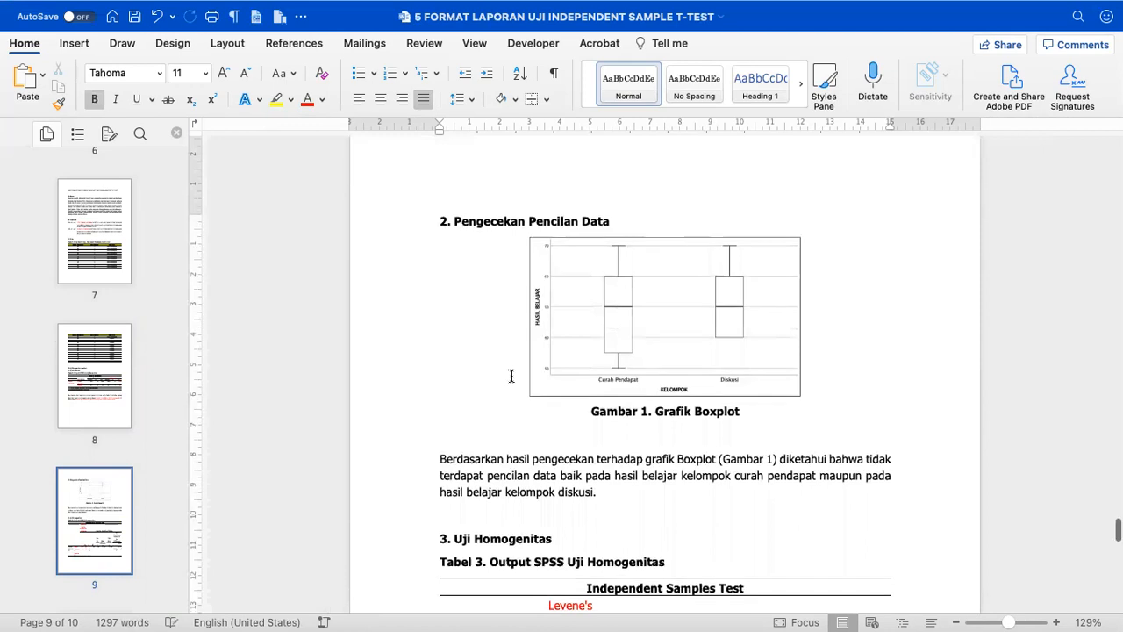
Set the font size of the entire Tabel 3 homogeneity output in the second report to 8.
scroll(489, 348, down, 3)
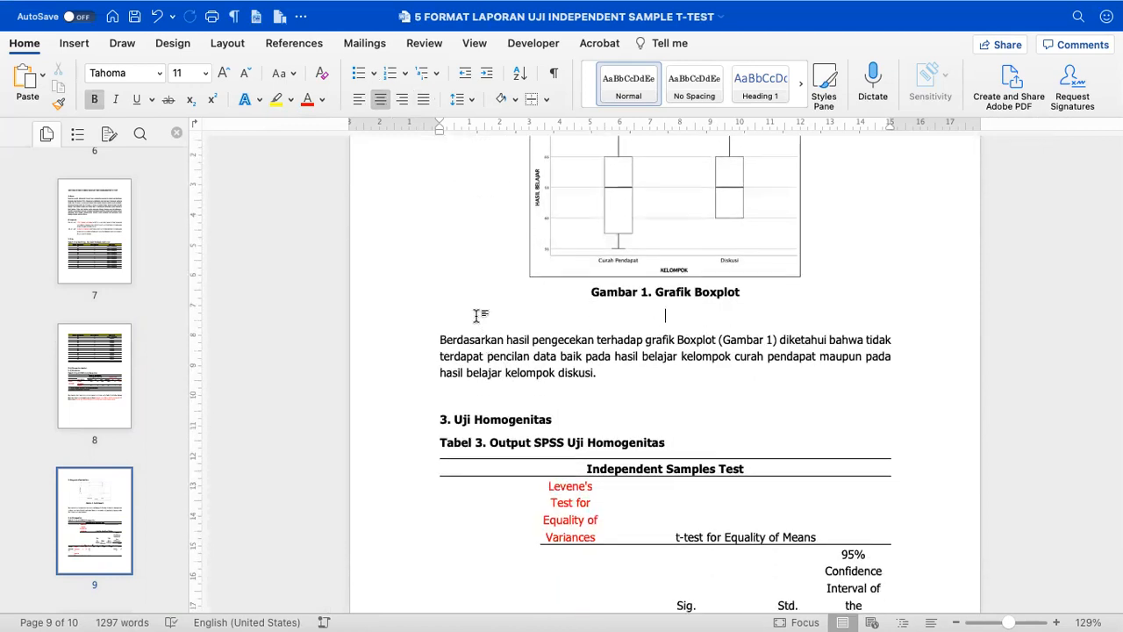
scroll(477, 315, down, 5)
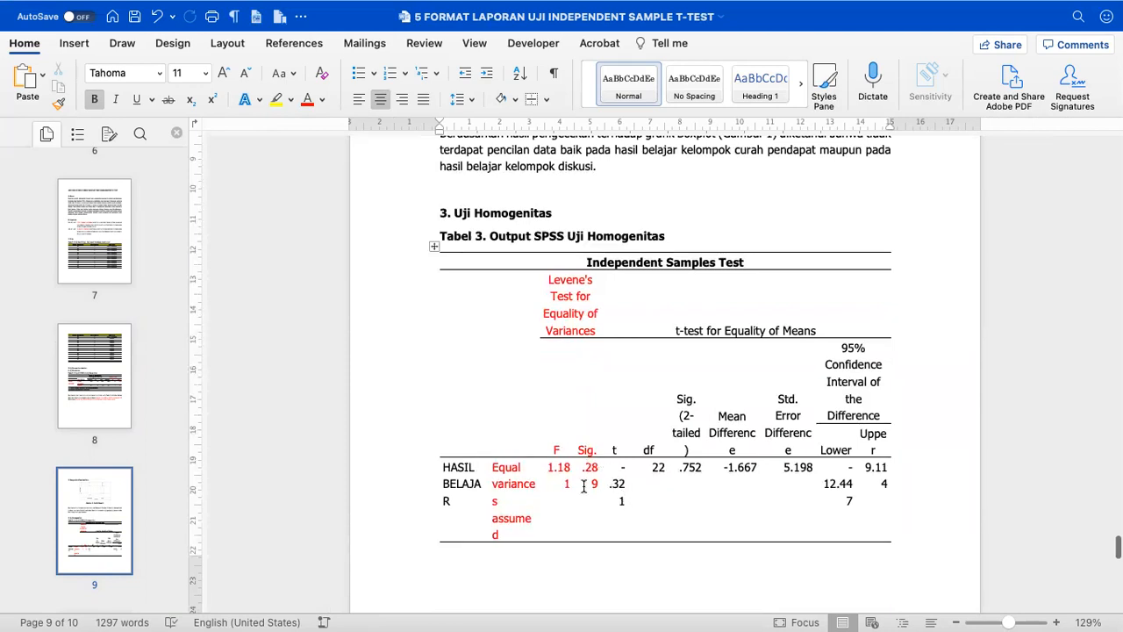
click(443, 250)
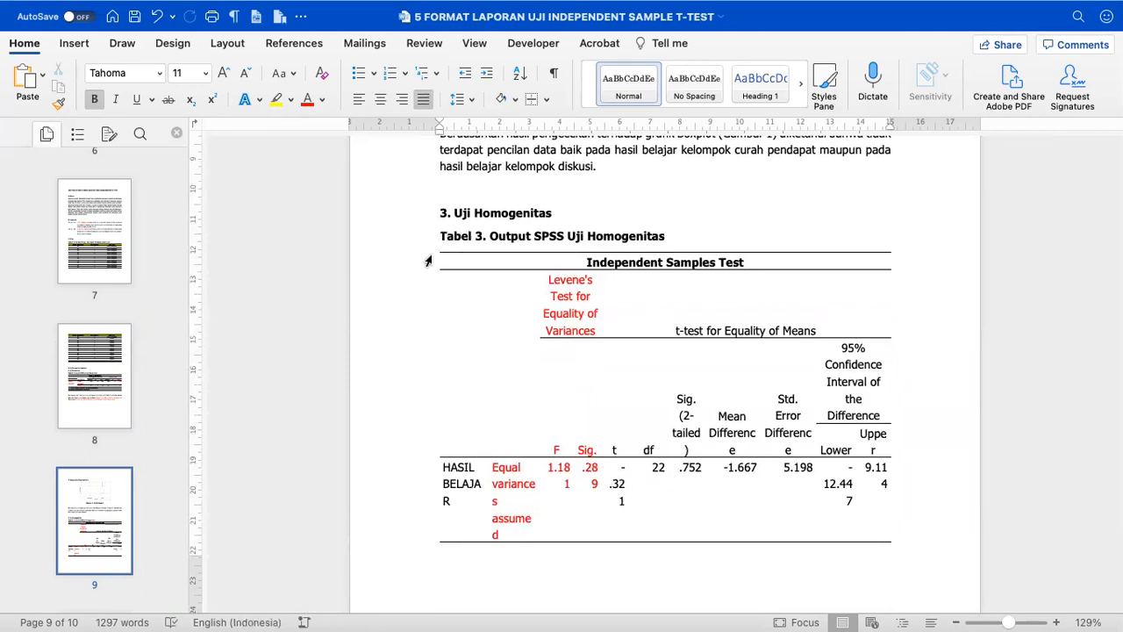
click(433, 246)
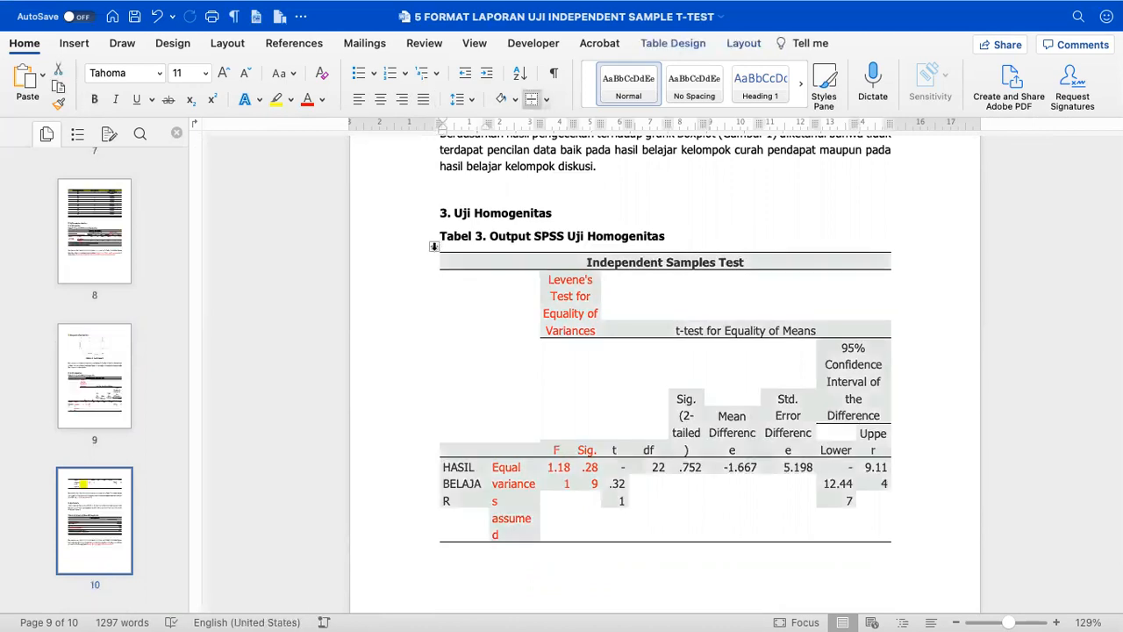
click(207, 74)
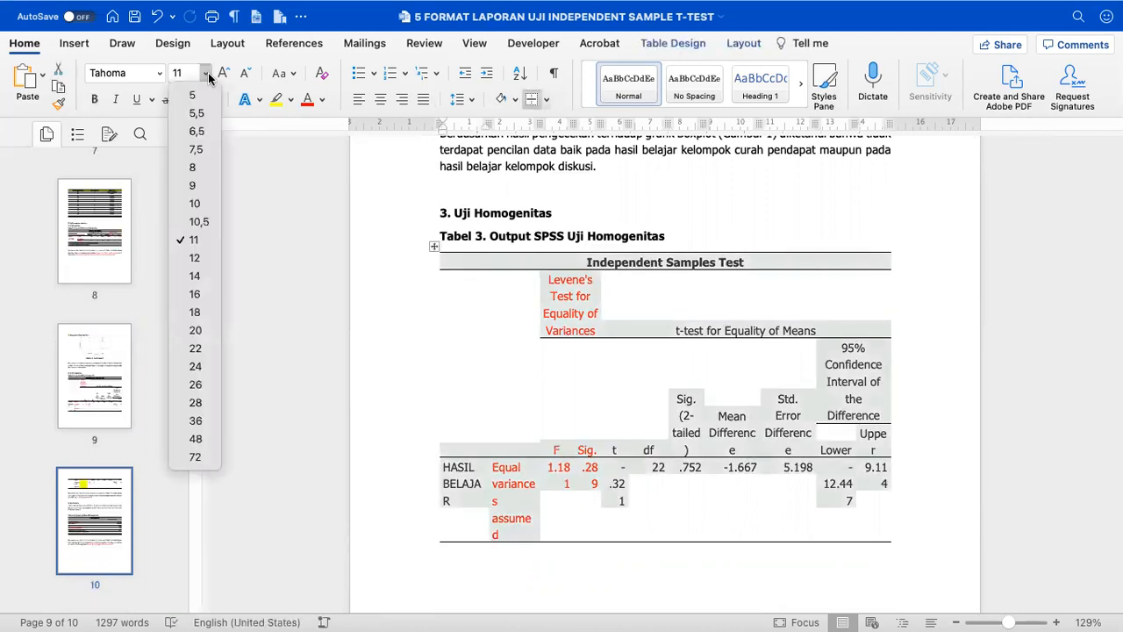
click(202, 167)
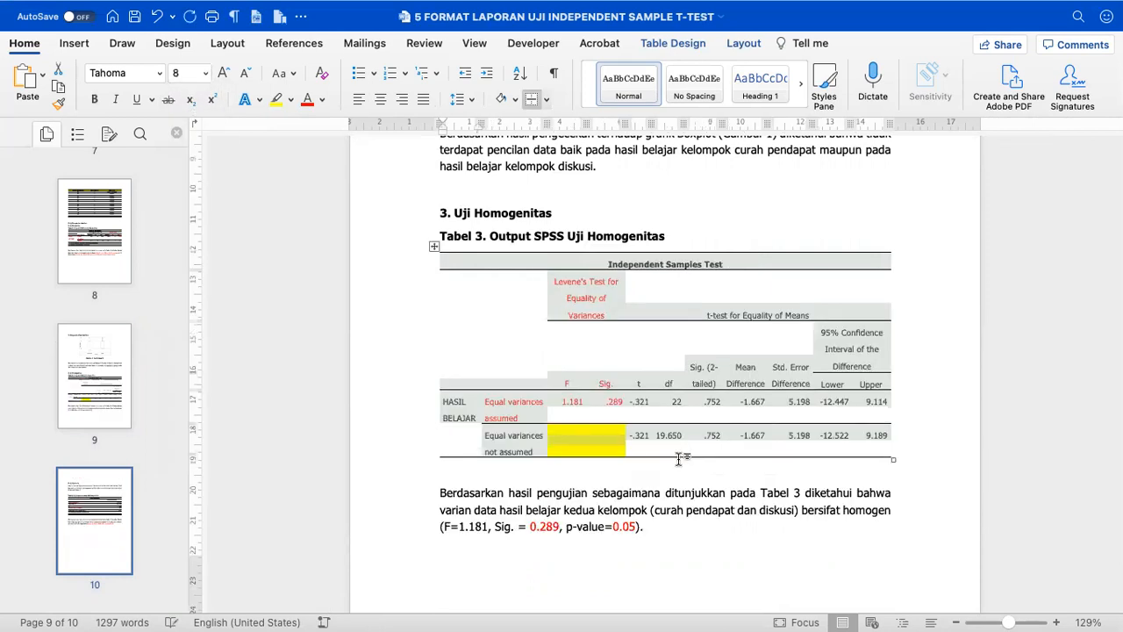
Try font size 9 on the whole of Tabel 3 in the second report and set it back to 8.
click(206, 73)
click(194, 185)
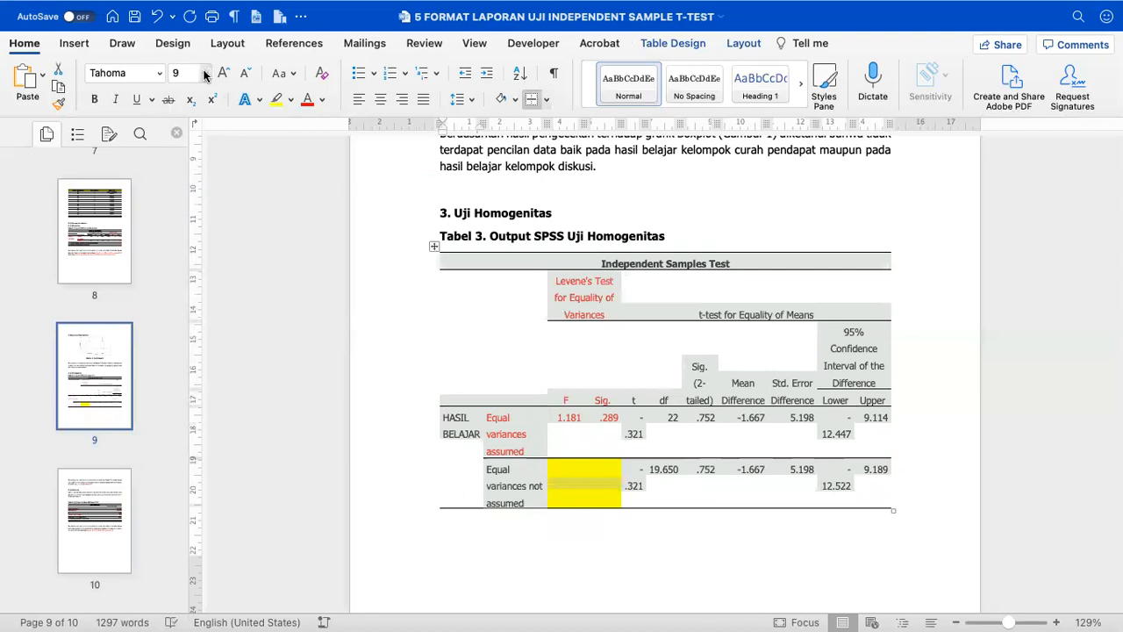
click(206, 73)
click(193, 172)
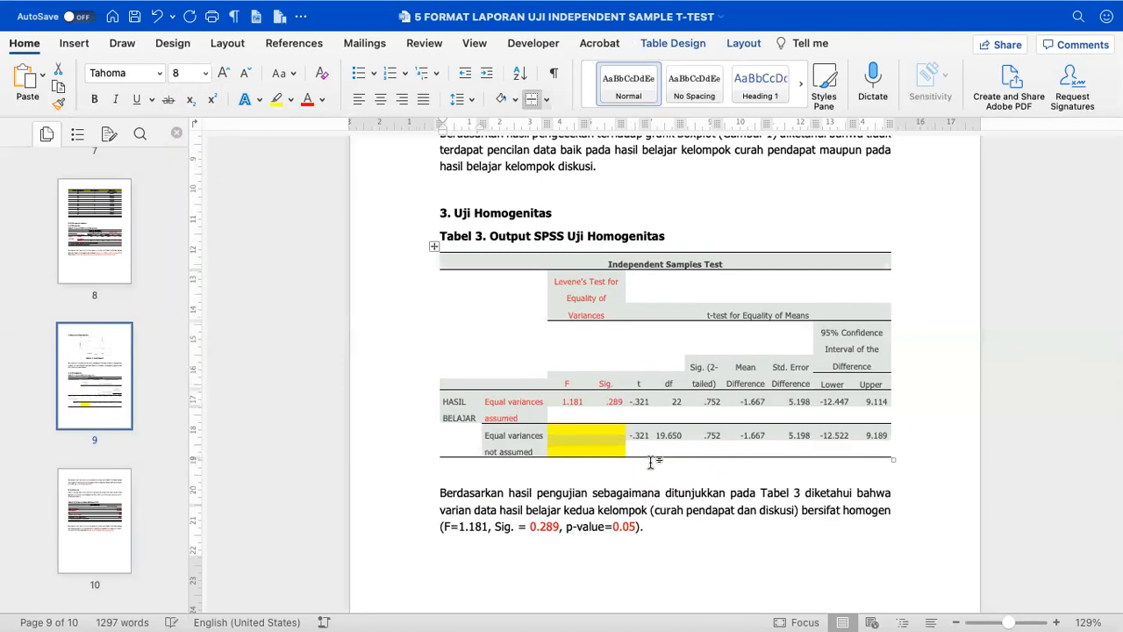
click(605, 497)
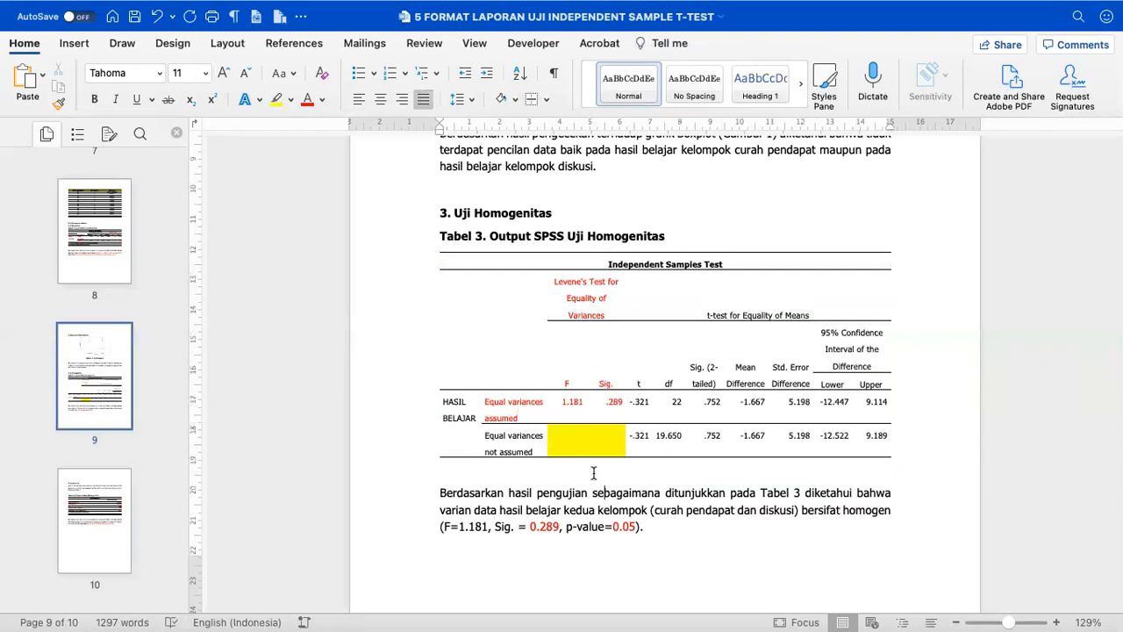
Delete the empty line above the "E. Uji Hipotesis" heading in the second report.
scroll(594, 475, down, 3)
scroll(523, 401, down, 4)
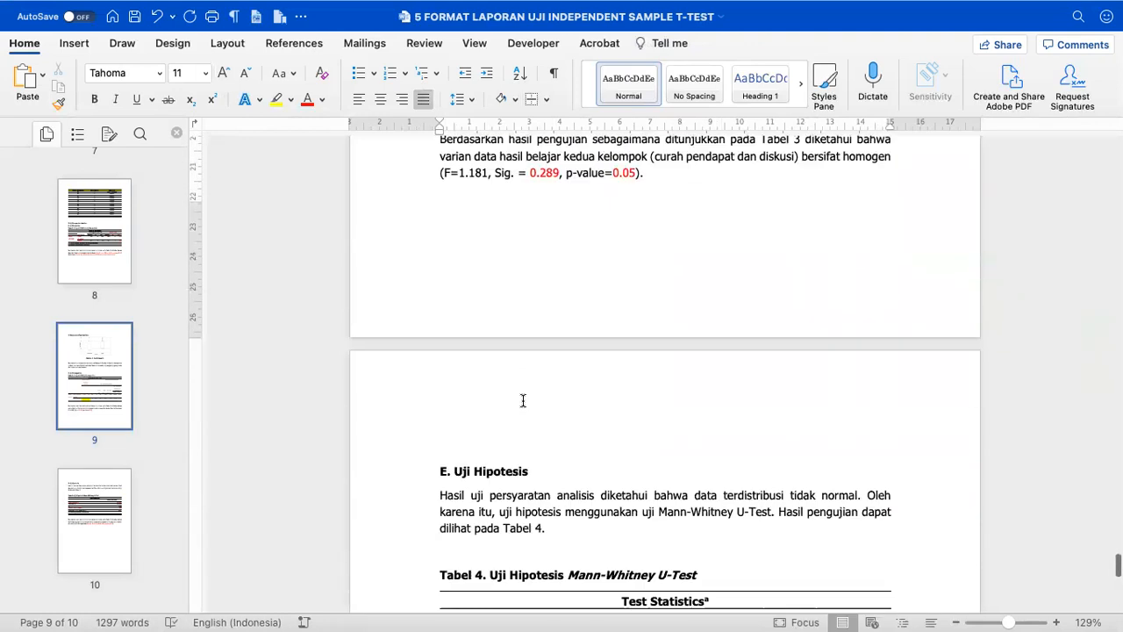
scroll(459, 374, down, 3)
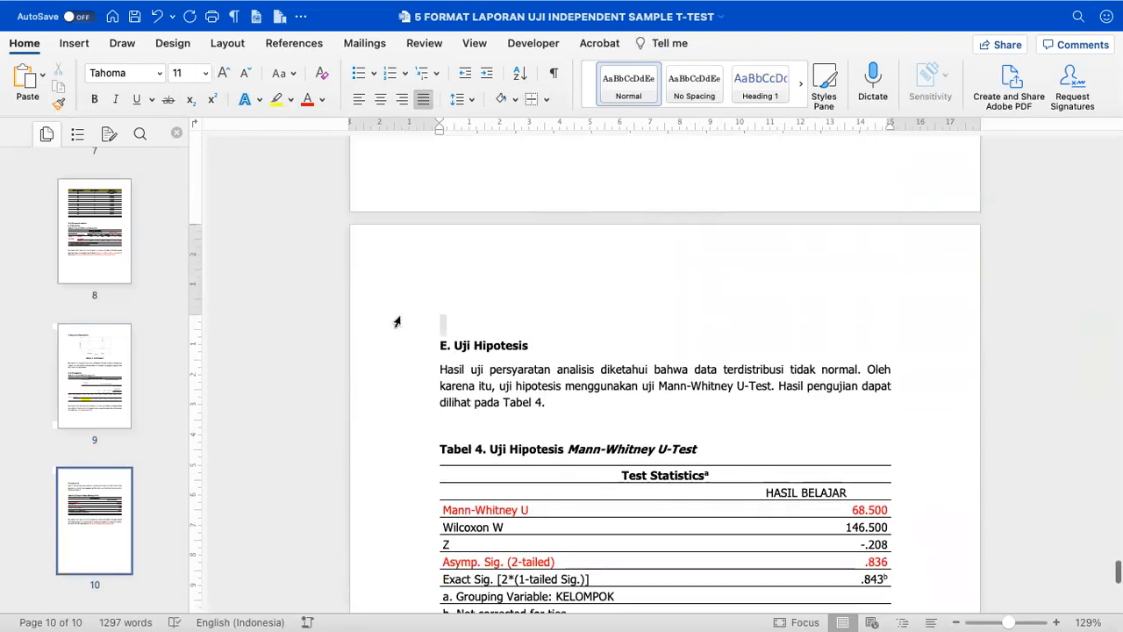
key(Delete)
scroll(521, 438, down, 2)
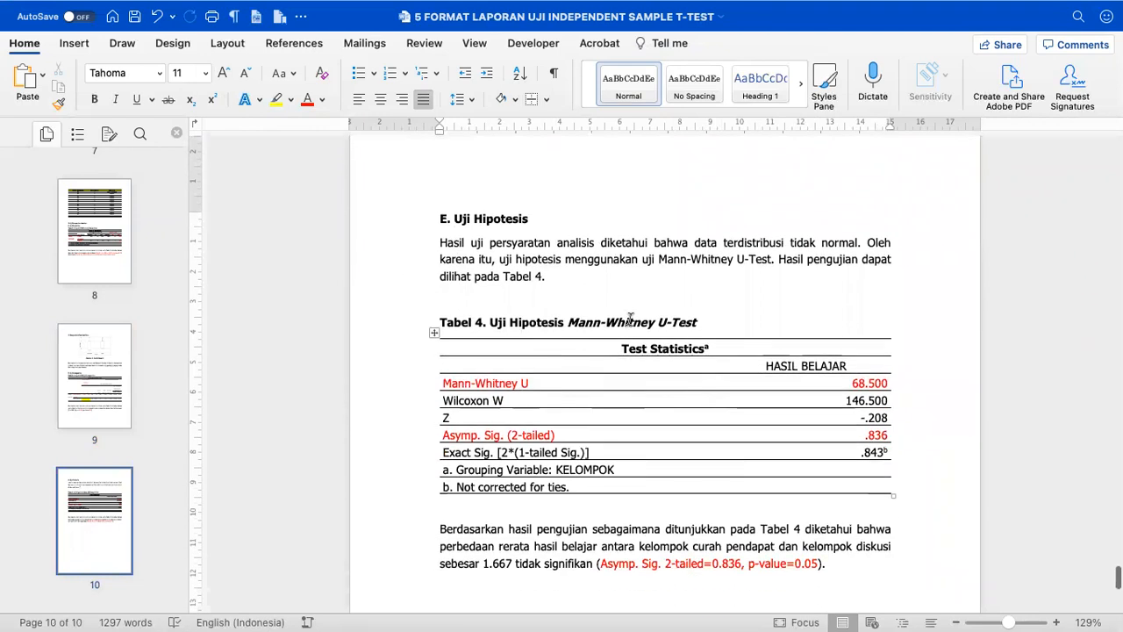
Check the end and the opening page of the second report, and save the document.
scroll(582, 426, down, 8)
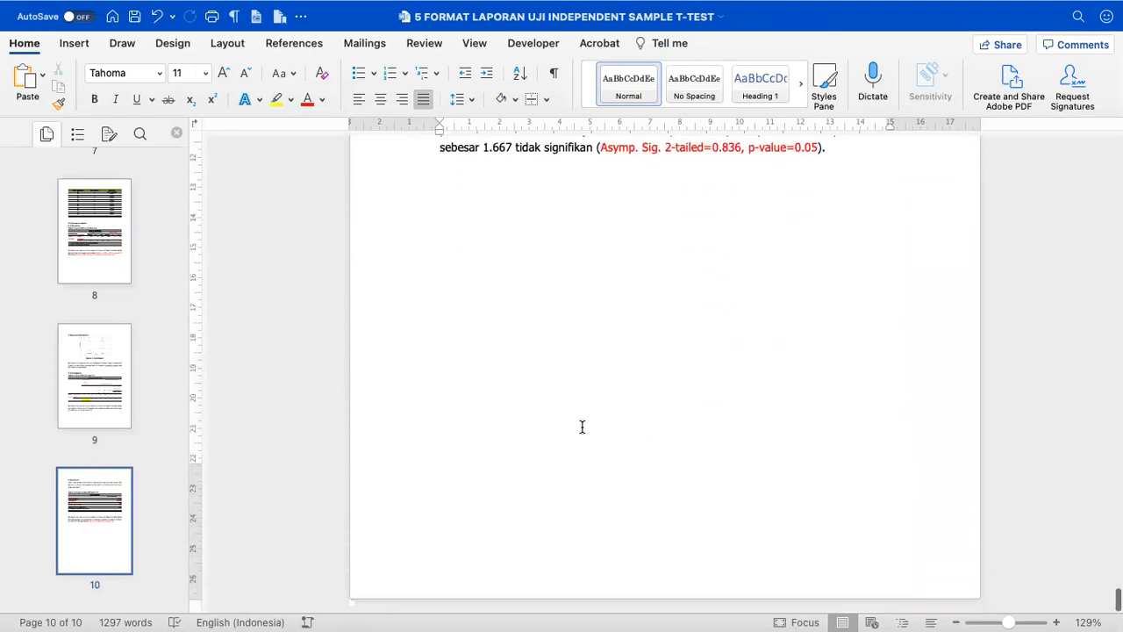
scroll(582, 426, up, 20)
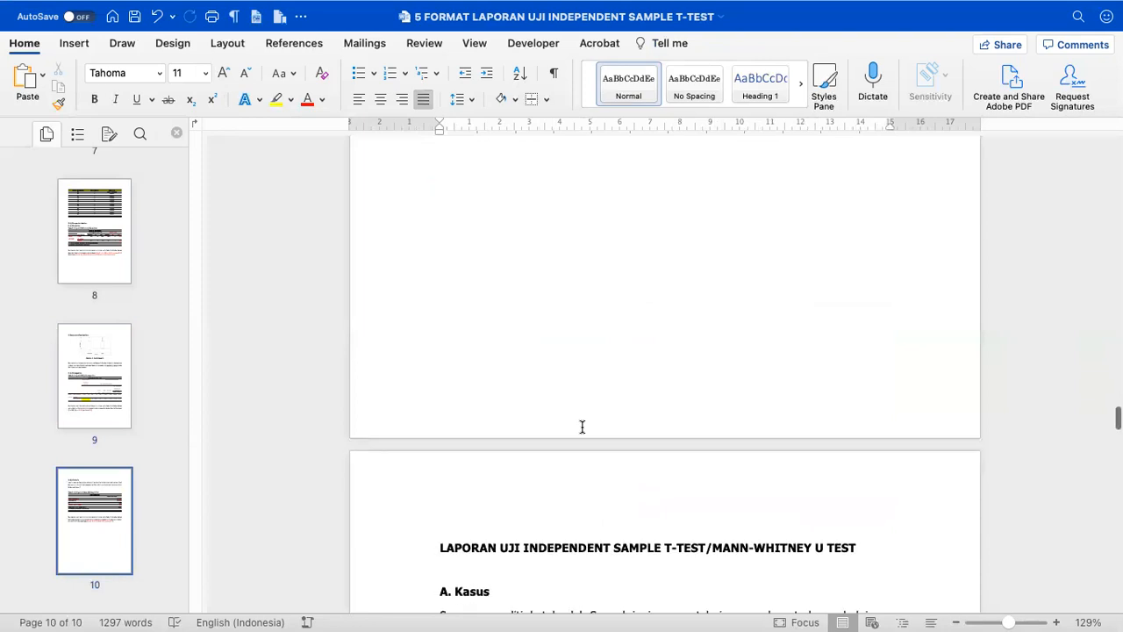
scroll(582, 426, down, 3)
click(475, 369)
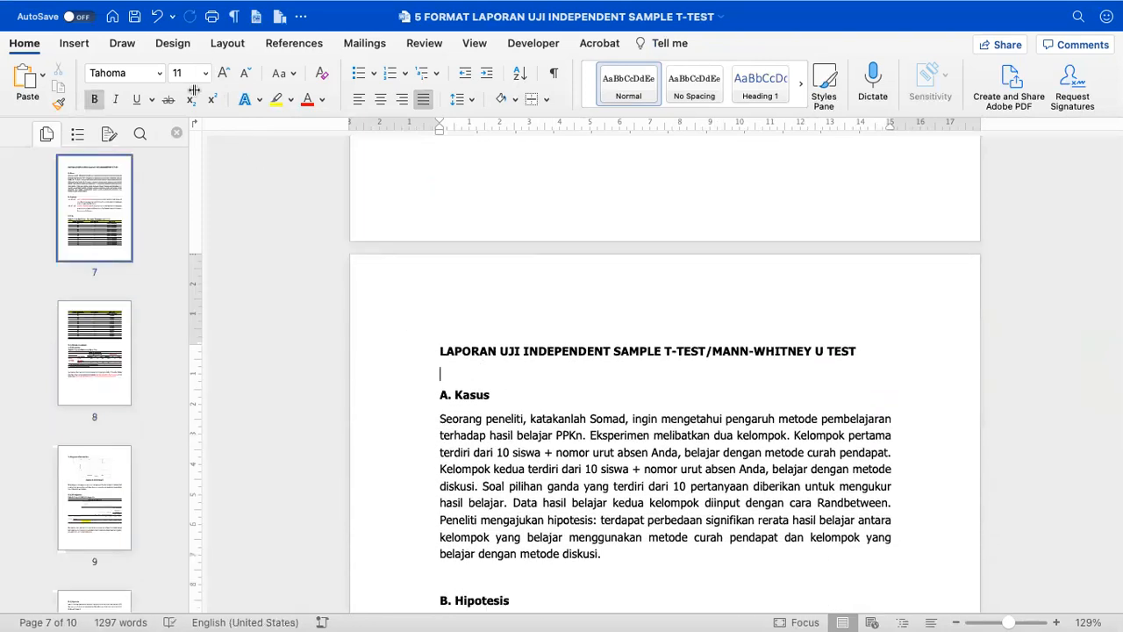
click(133, 18)
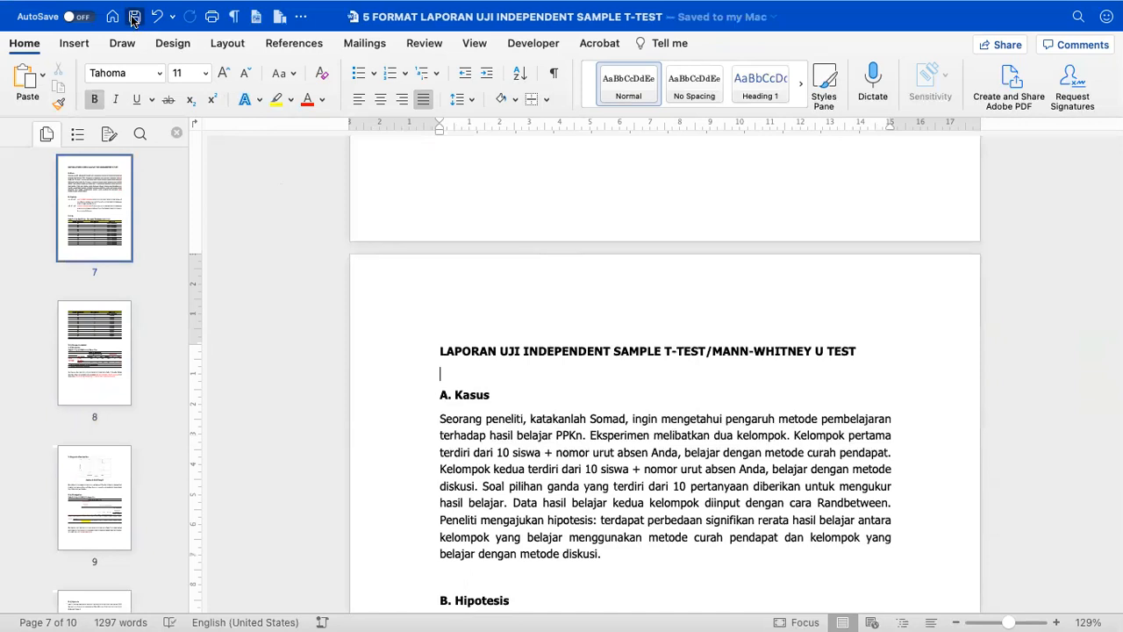
Save a separate Word copy of the report on the Desktop, named with the student's first name and "TUGAS PROYEK 5 UJI INDEPENDENT SAMPLE TTEST".
click(102, 9)
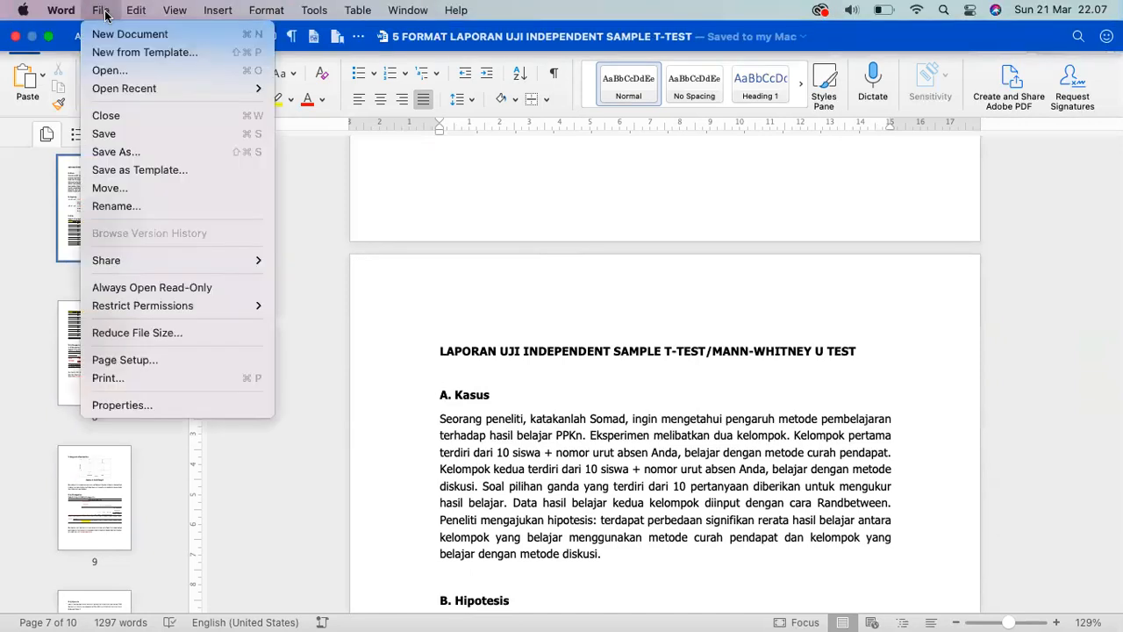
click(126, 151)
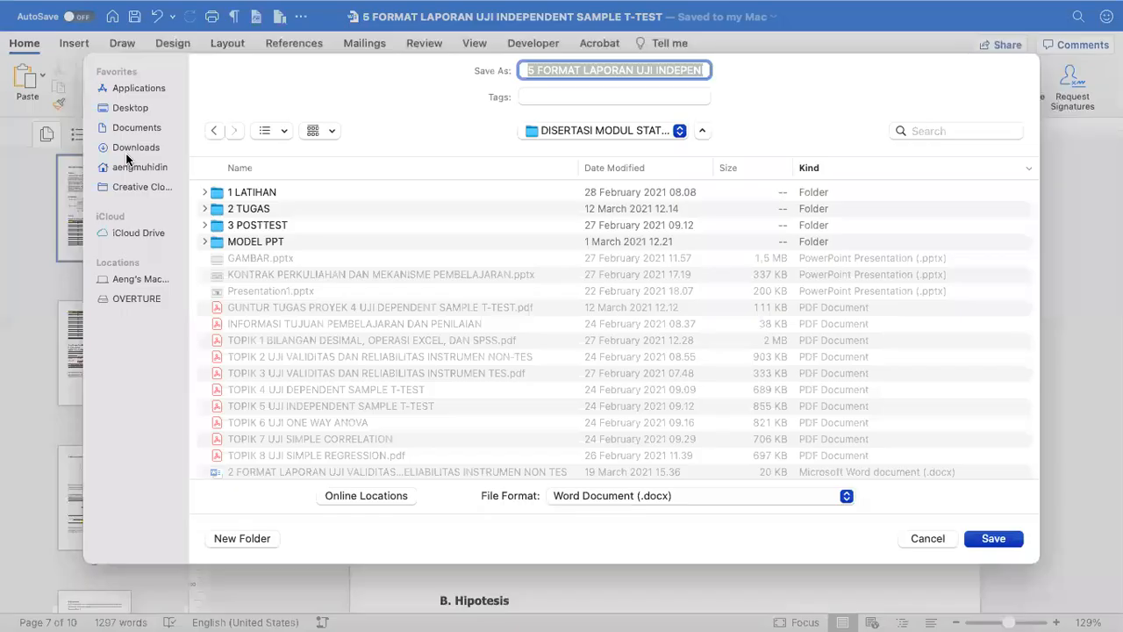
key(Left)
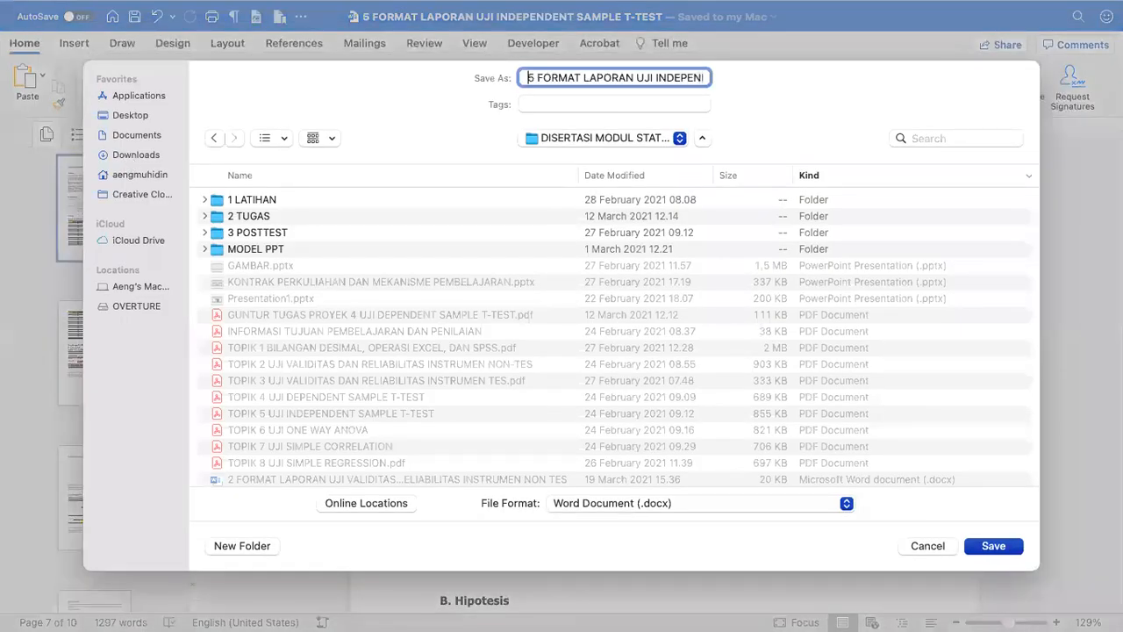
key(shift+Right)
key(shift+Right)
key(shift+Right)
key(shift+Right)
key(shift+Right)
key(shift+Right)
key(shift+Right)
key(shift+Right)
key(BackSpace)
key(super+a)
key(BackSpace)
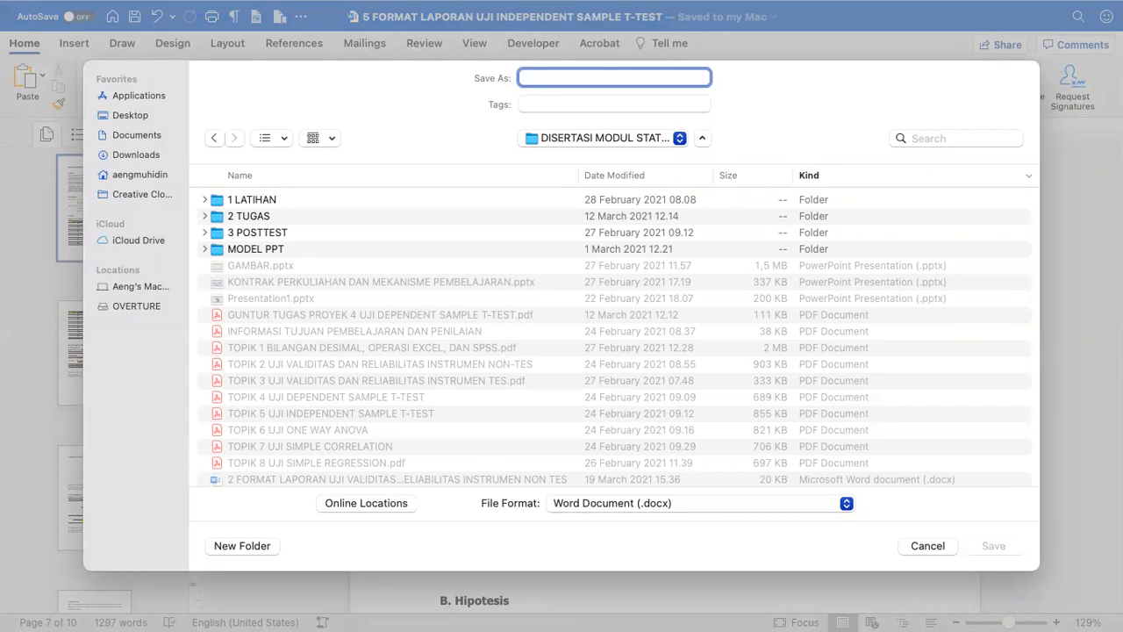
text(ELSA TUGAS PROYEK 5 UJI)
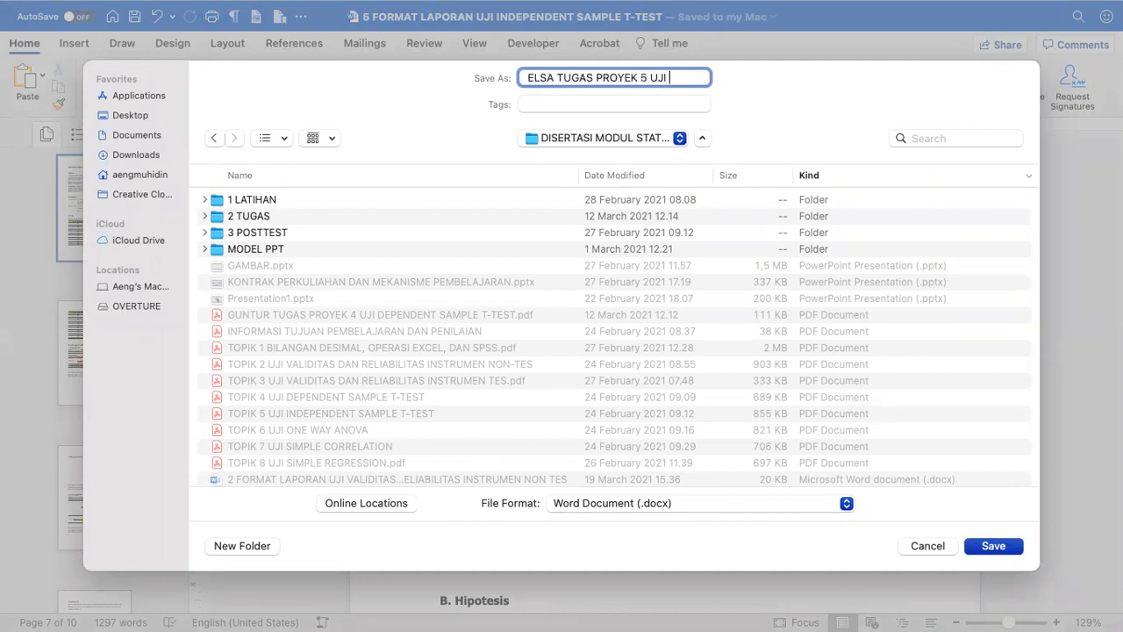
text(EPENDENT)
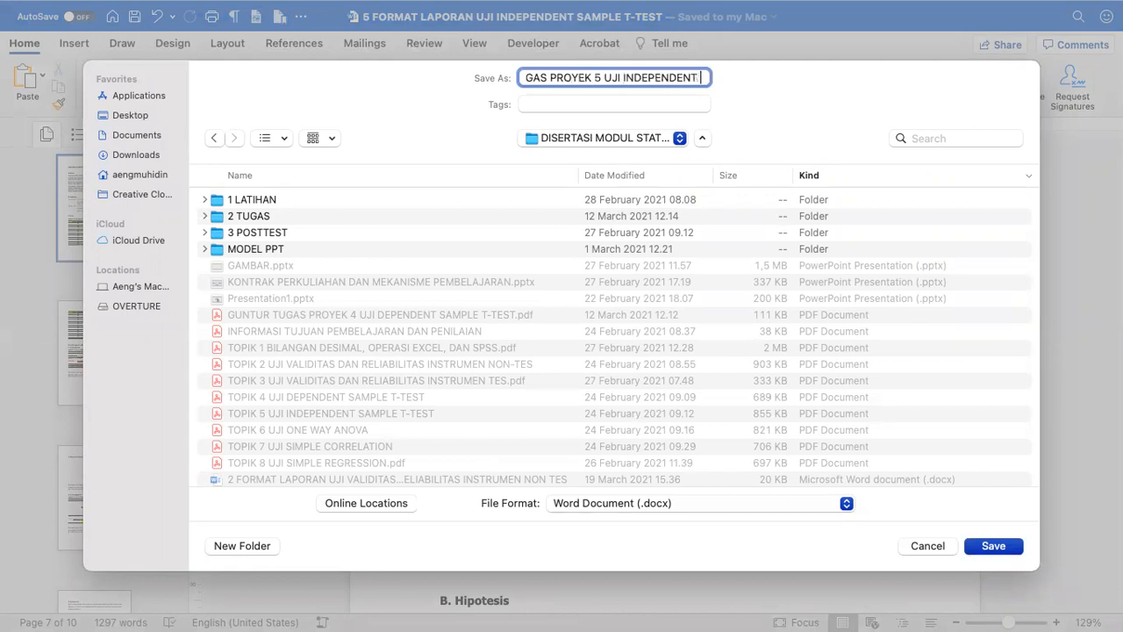
text( SAMPLE TTEST)
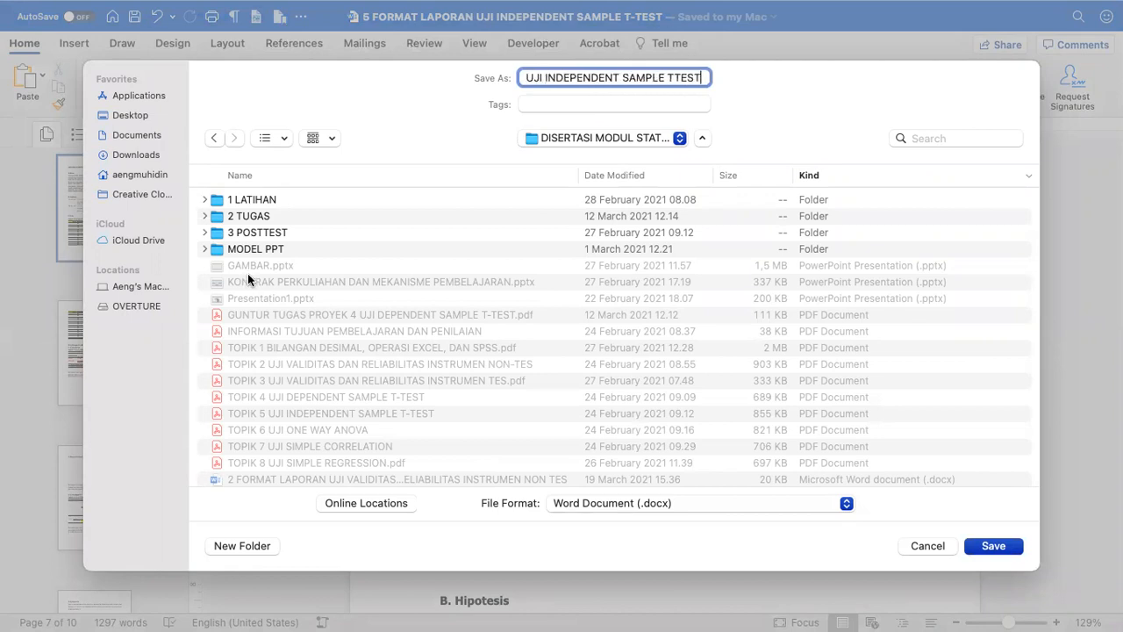
click(127, 118)
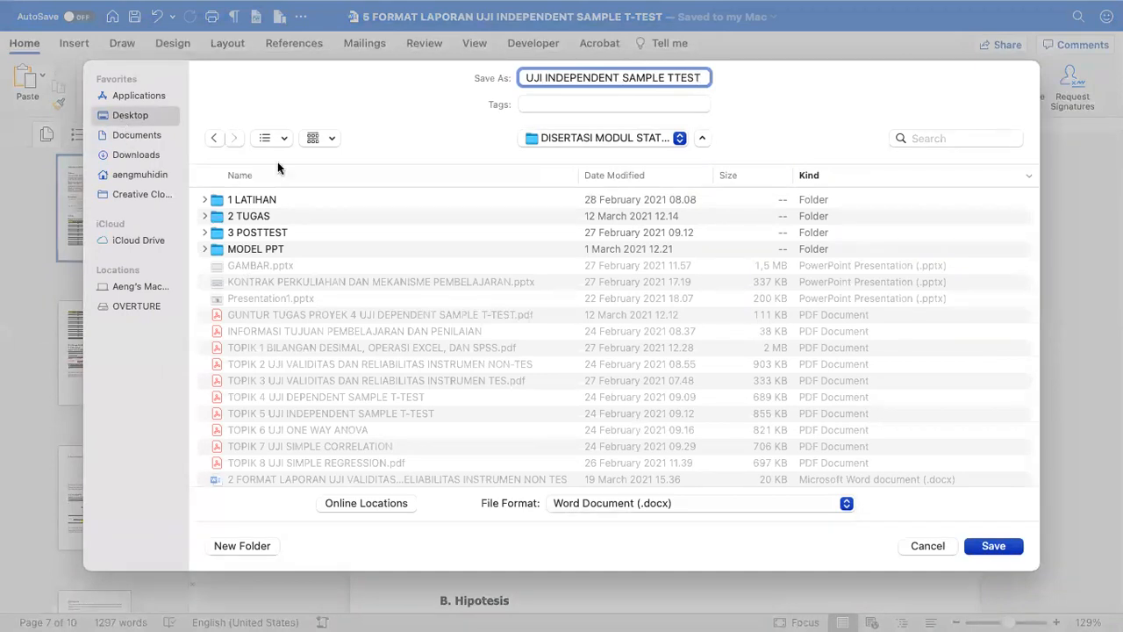
click(994, 546)
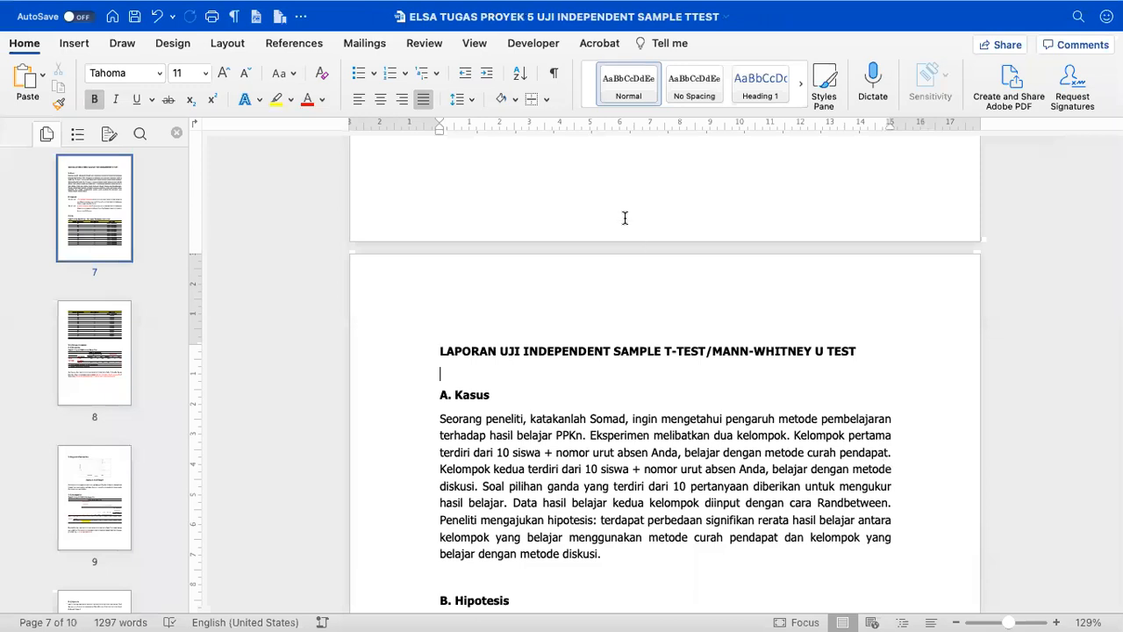
Export the report copy to the Desktop as a PDF under the same name, continuing despite the paper size mismatch.
mouse_move(69, 16)
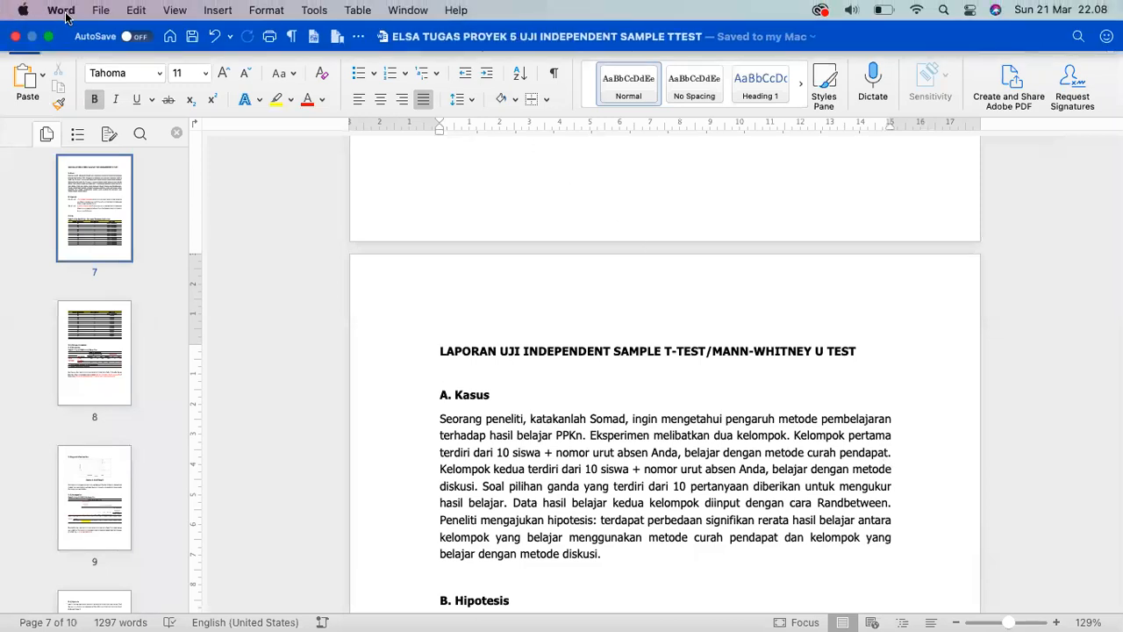
click(101, 11)
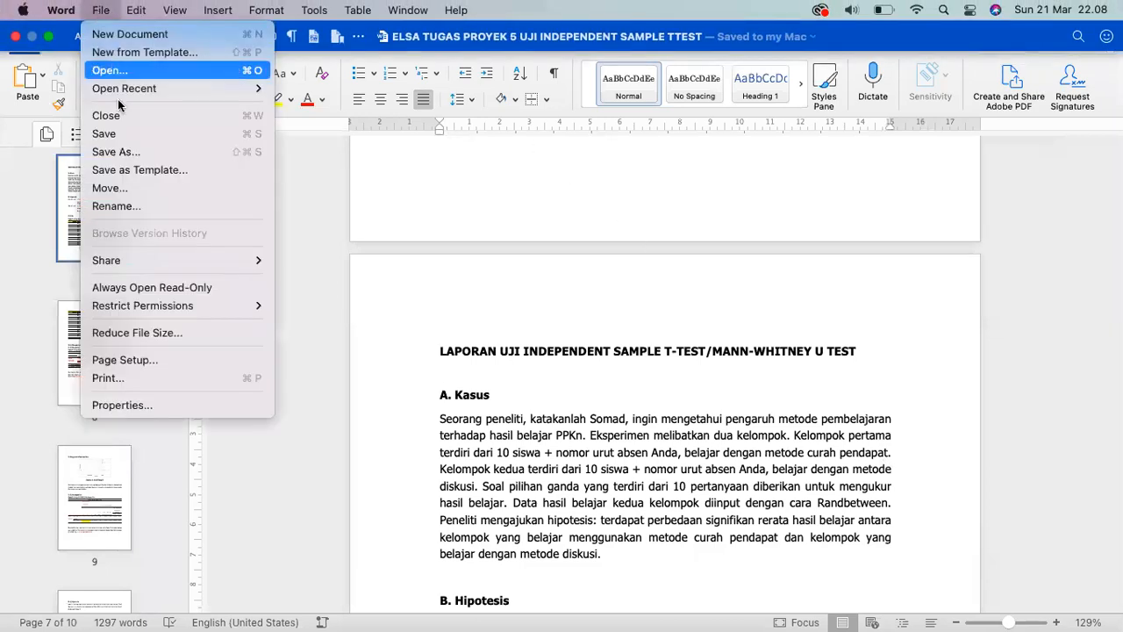
click(121, 159)
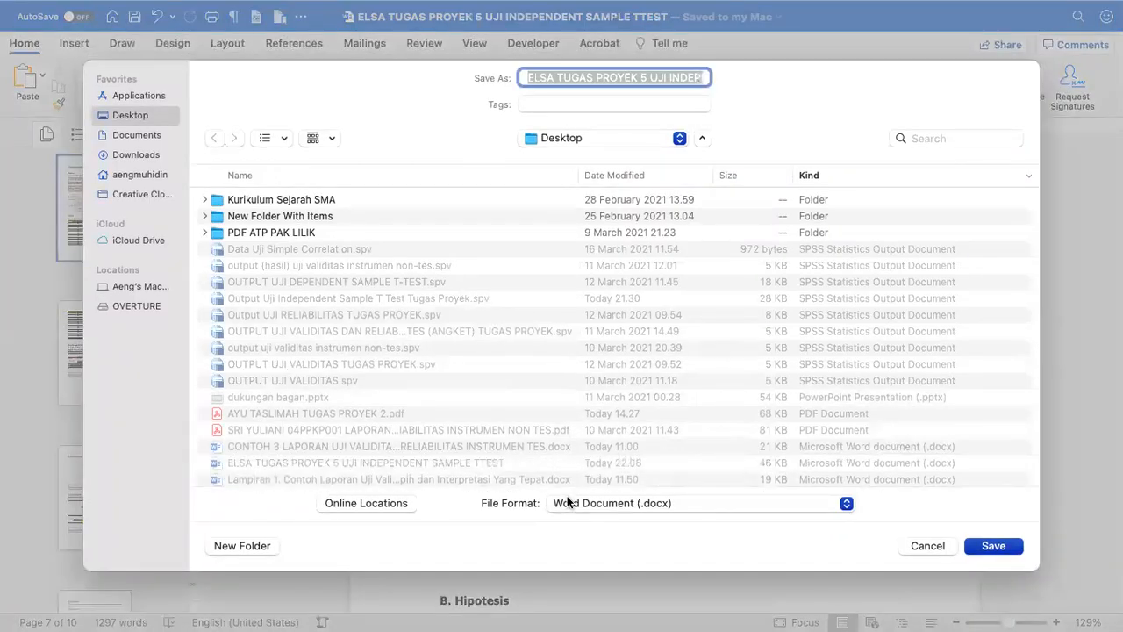
click(565, 500)
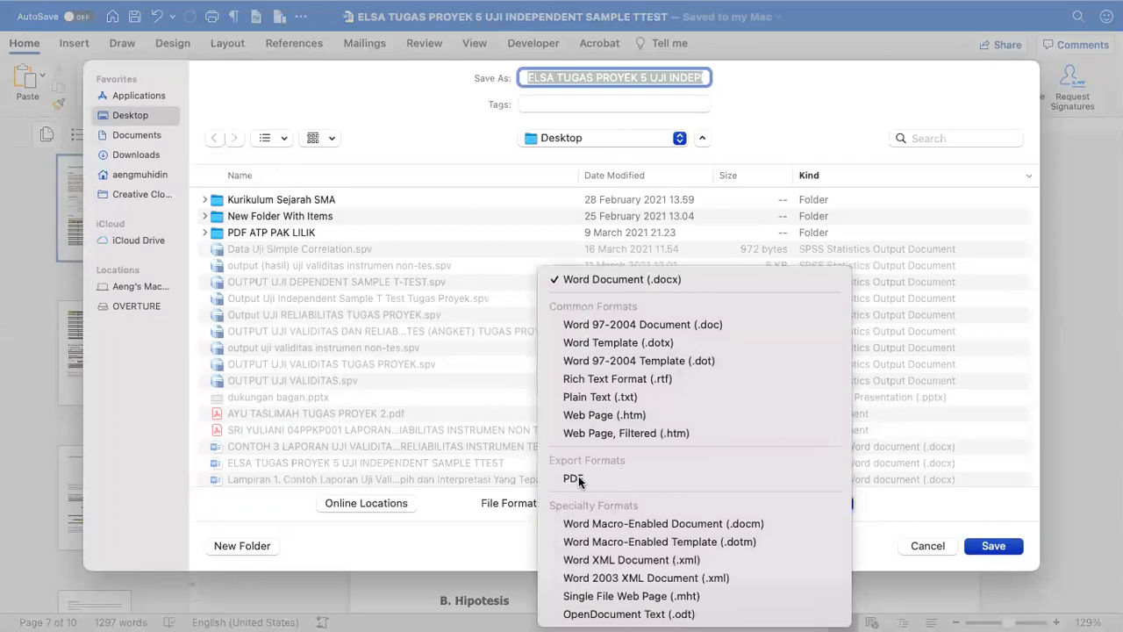
click(578, 478)
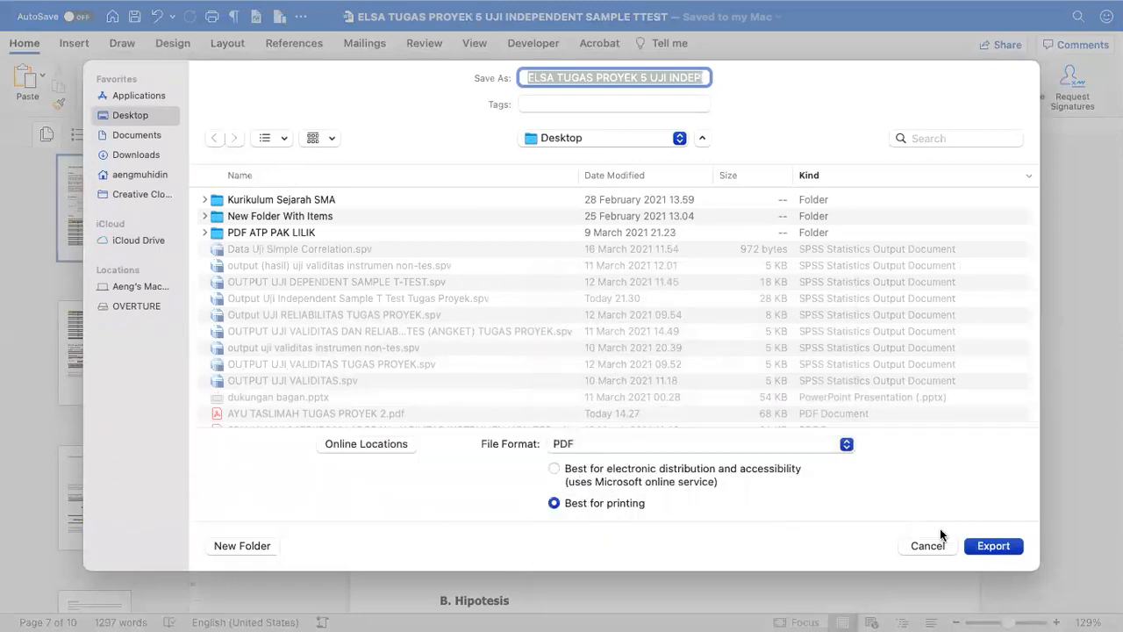
click(990, 546)
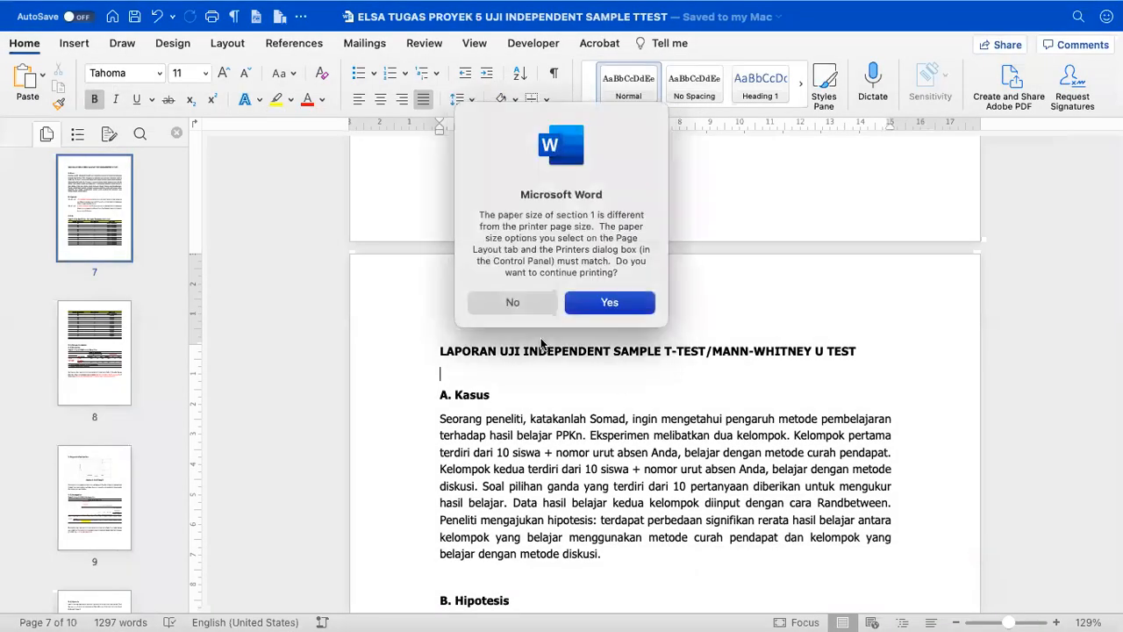
click(611, 303)
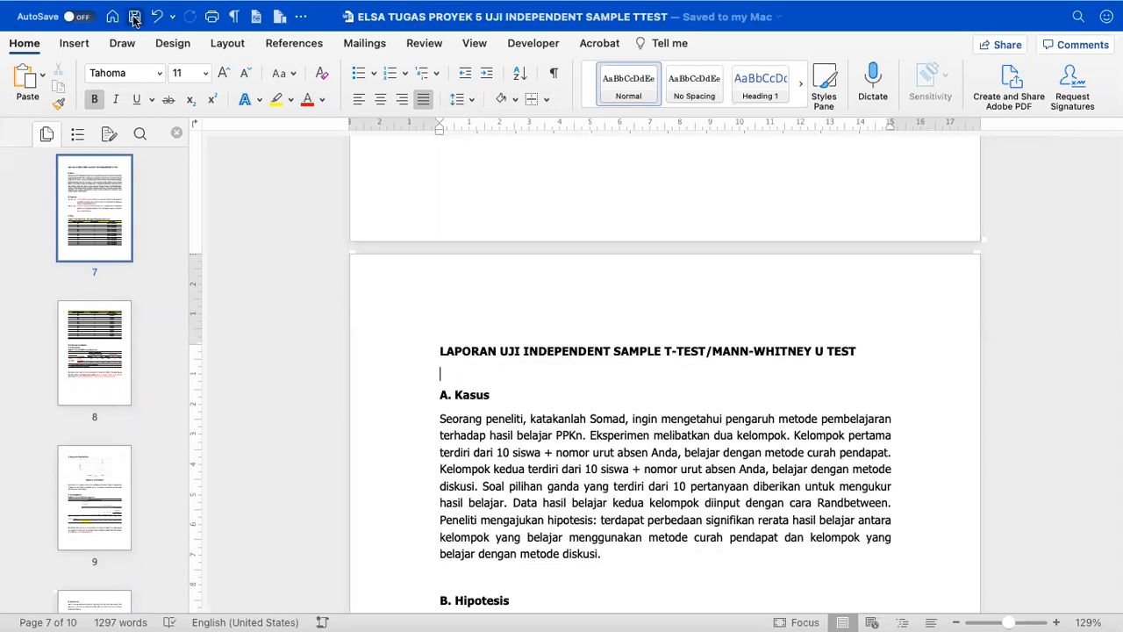
Close the report copy and the "4 FORMAT LAPORAN UJI DEPENDENT SAMPLE T-TEST CONTOH" document.
mouse_move(14, 5)
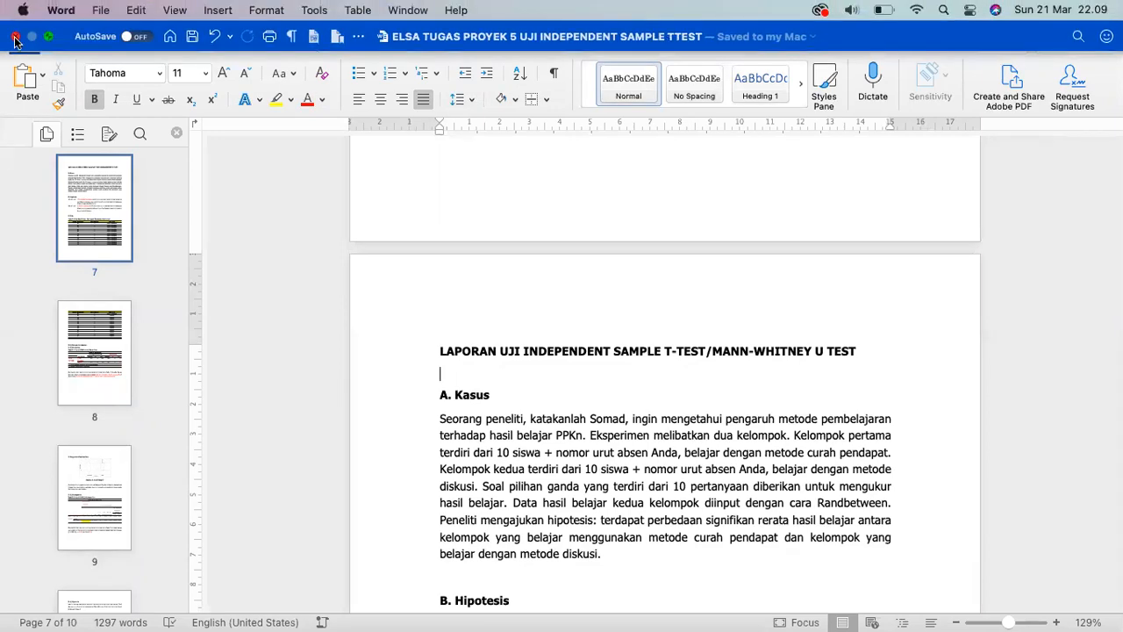
click(15, 37)
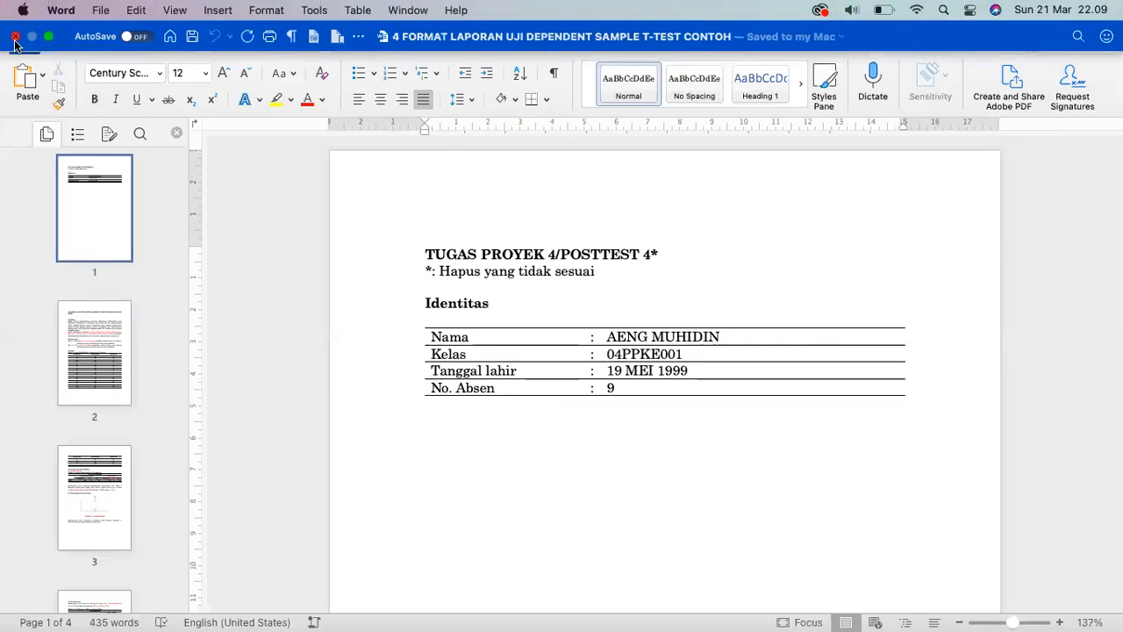
click(15, 37)
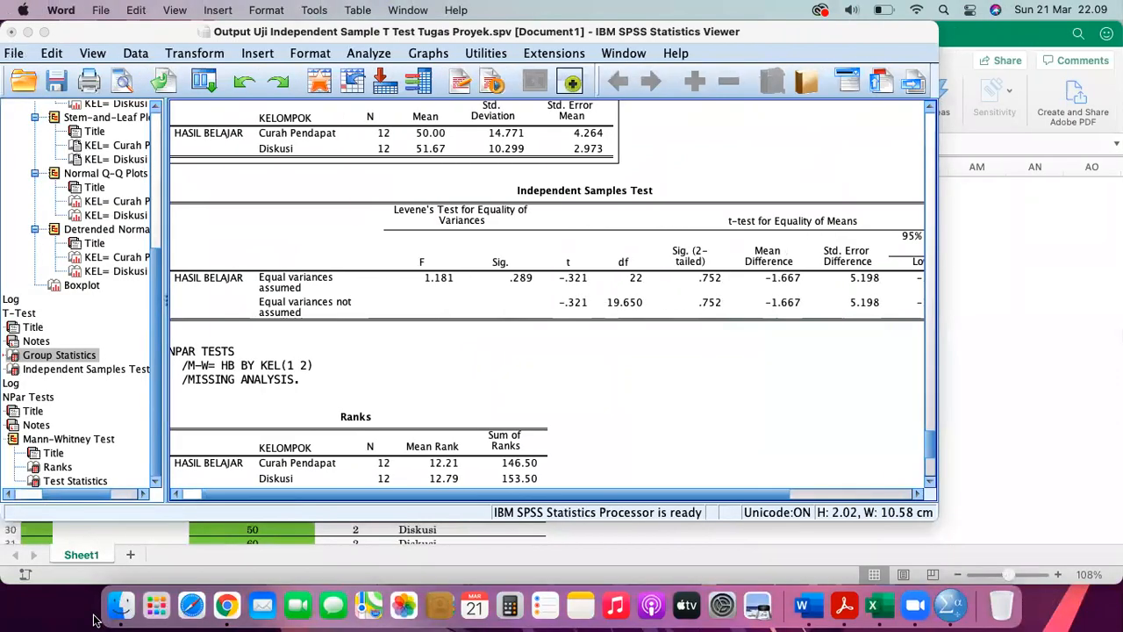
Switch to Finder and open the exported TUGAS PROYEK 5 PDF from the Desktop folder.
click(121, 605)
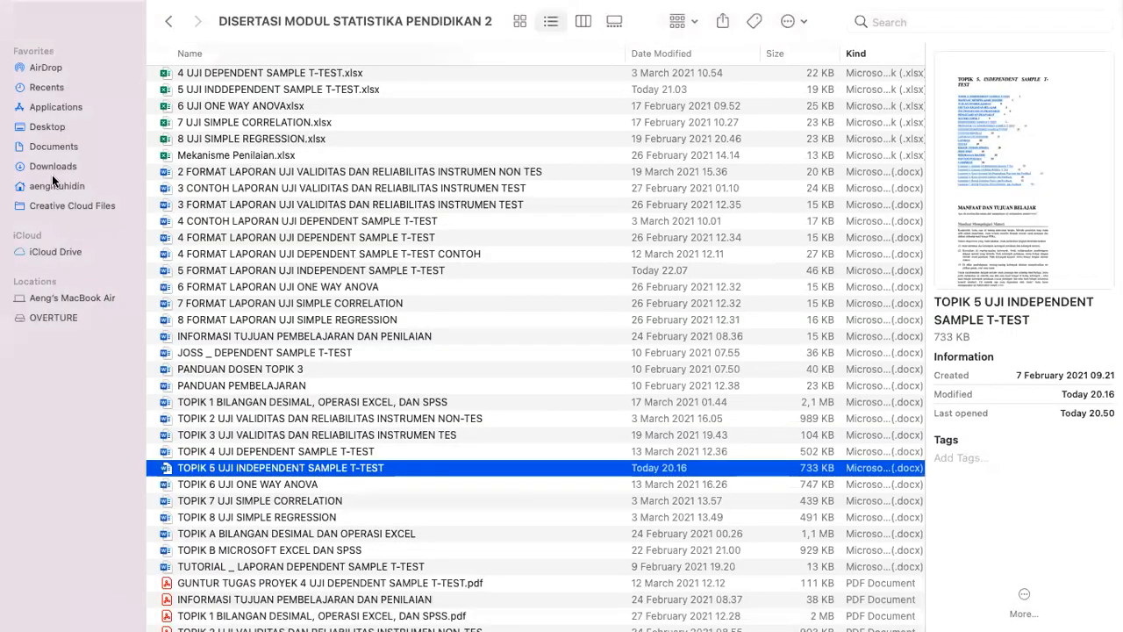
click(50, 128)
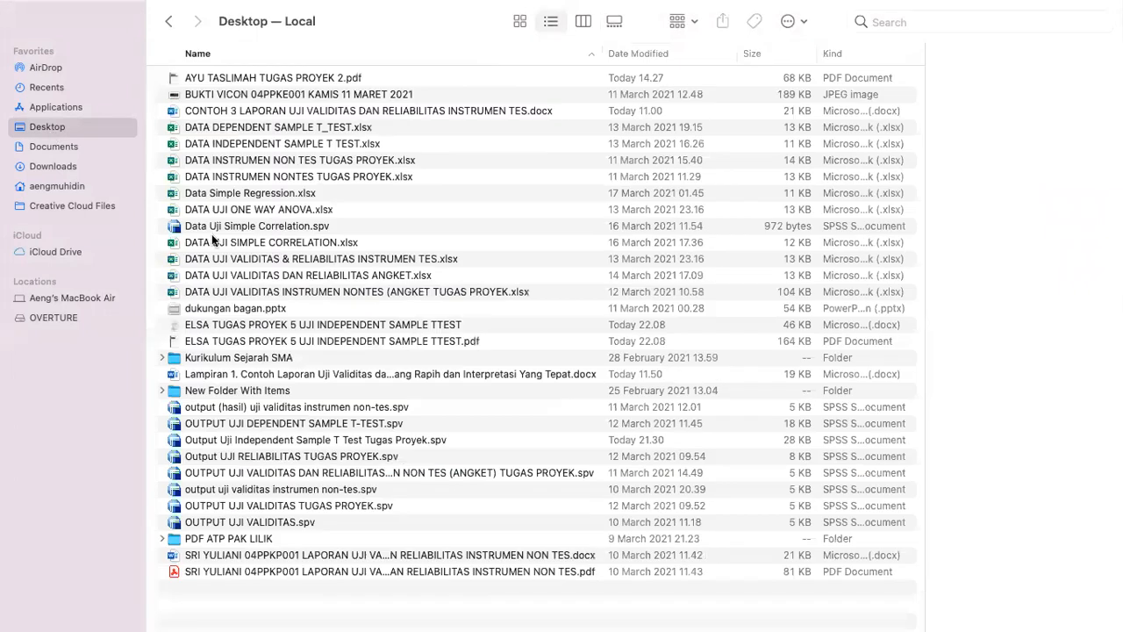
click(232, 344)
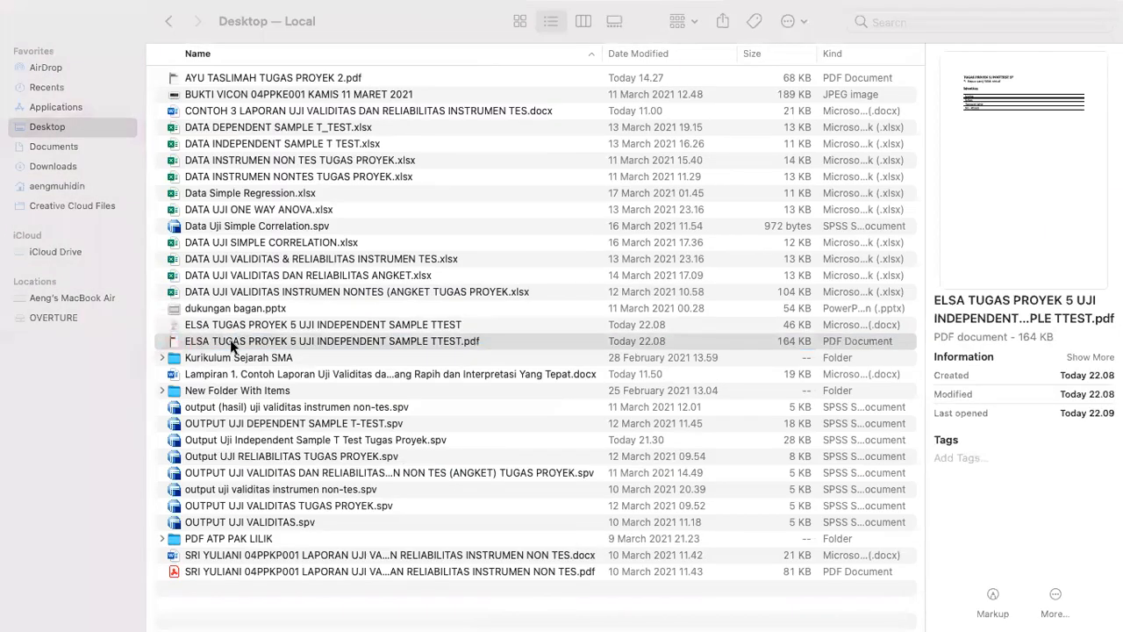
double_click(232, 344)
Review the first report in the PDF, from the hypotheses and data tables through to the conclusion.
scroll(251, 330, down, 5)
scroll(251, 330, down, 10)
scroll(251, 325, down, 8)
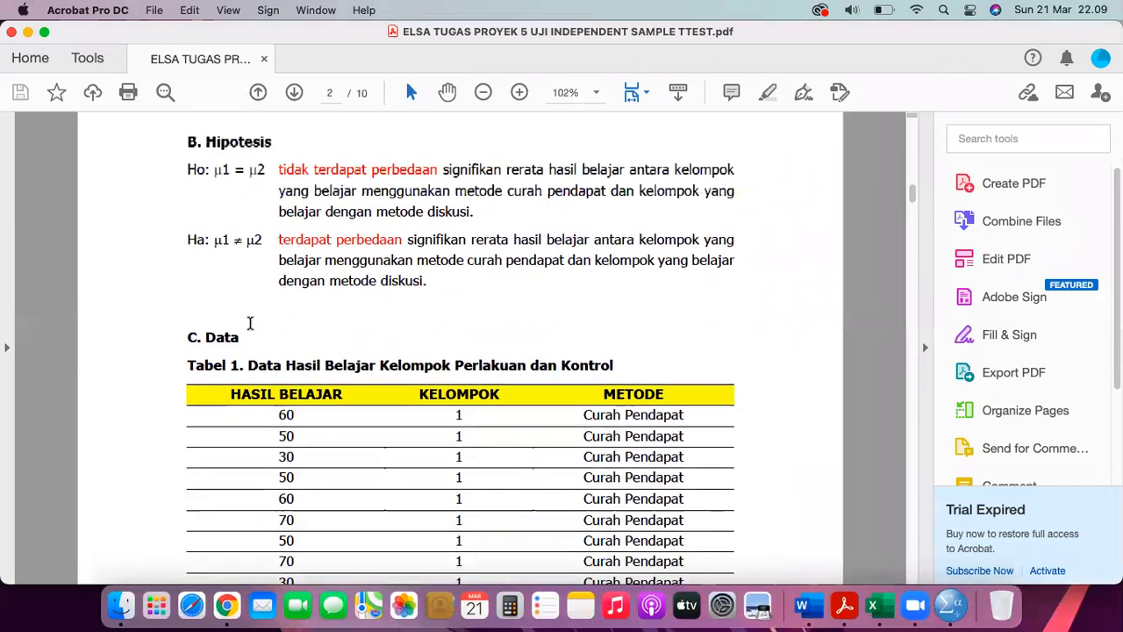
scroll(250, 323, up, 1)
scroll(225, 338, down, 12)
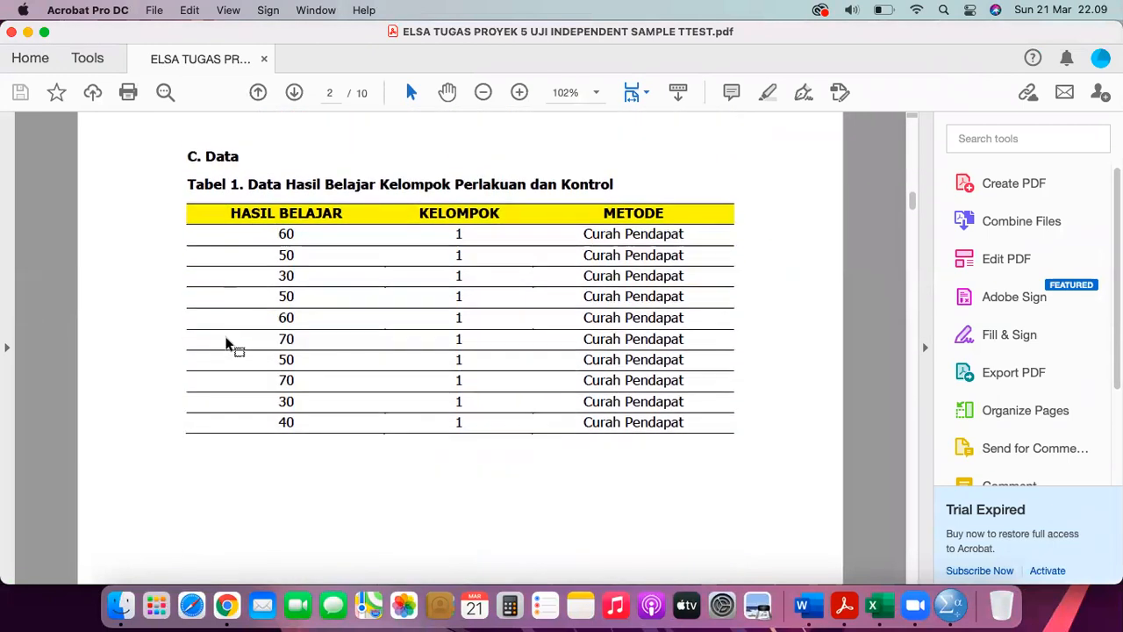
scroll(226, 345, down, 10)
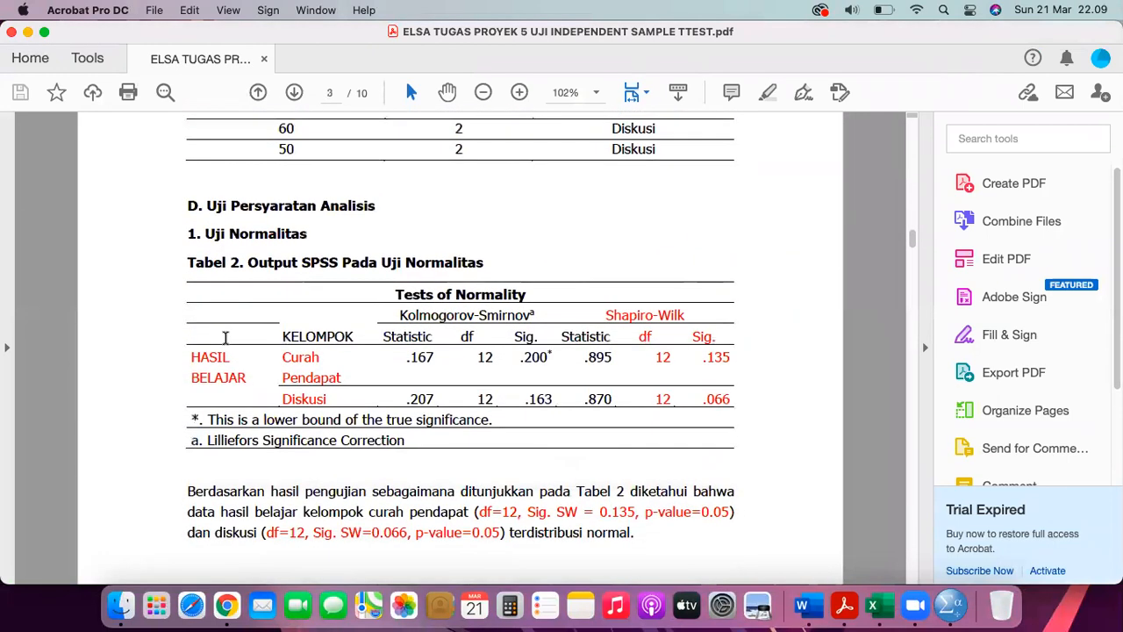
scroll(225, 339, down, 15)
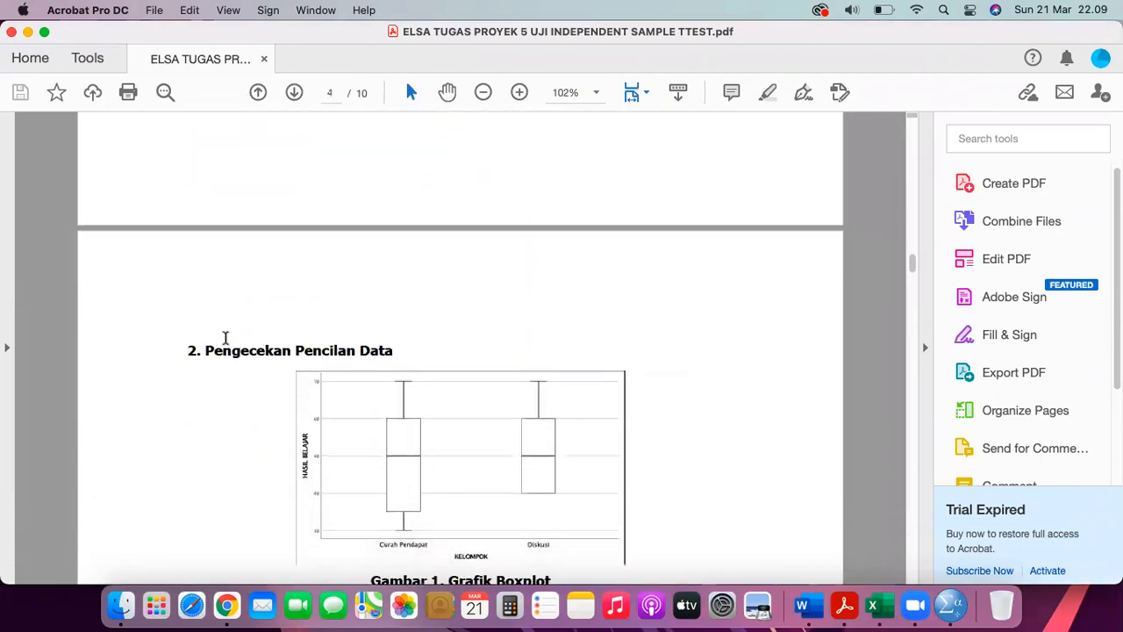
scroll(225, 339, down, 13)
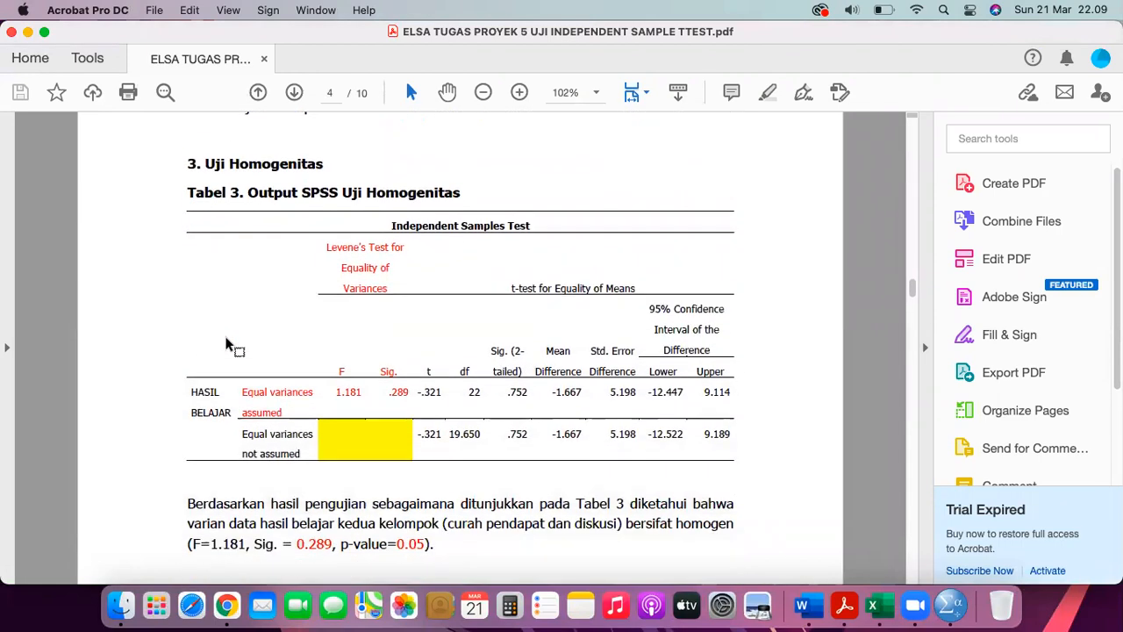
scroll(226, 339, down, 14)
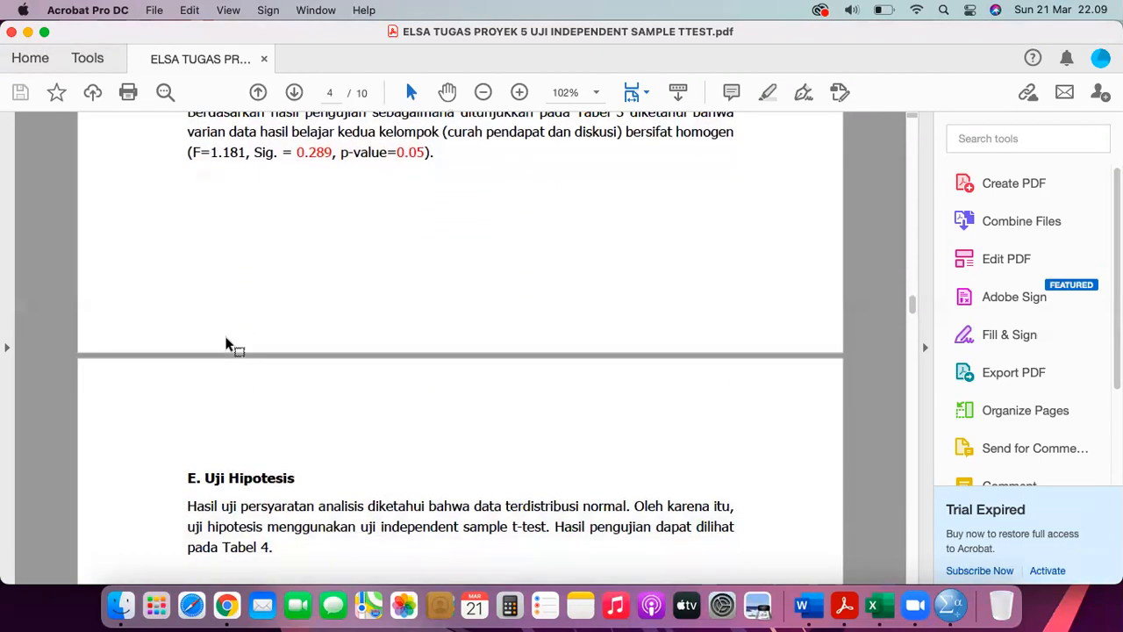
scroll(226, 344, down, 12)
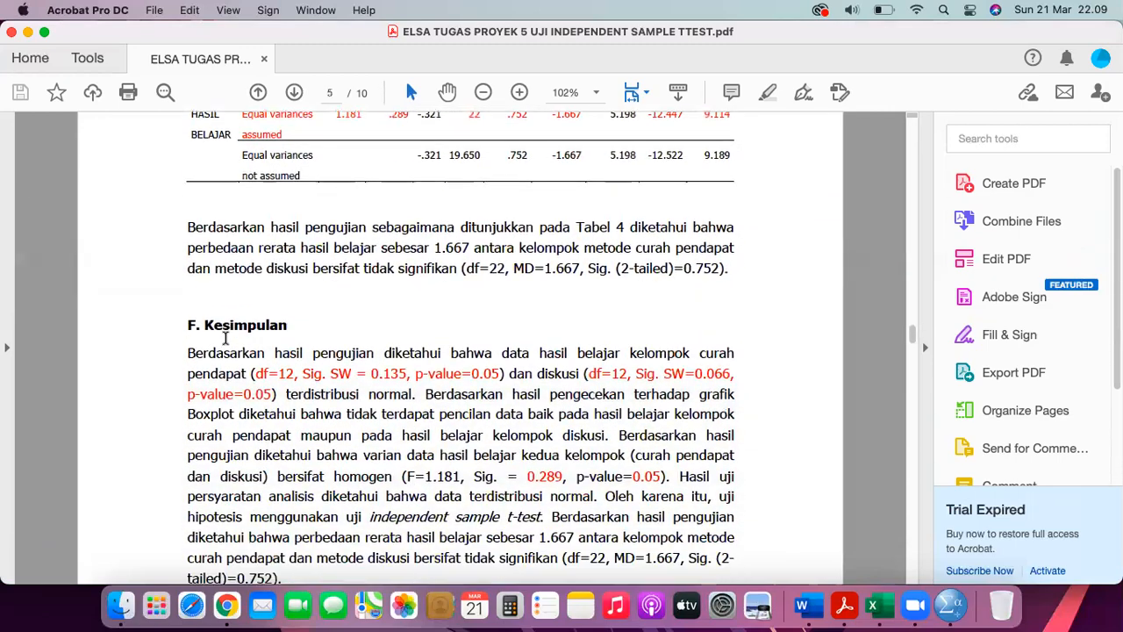
scroll(226, 343, down, 15)
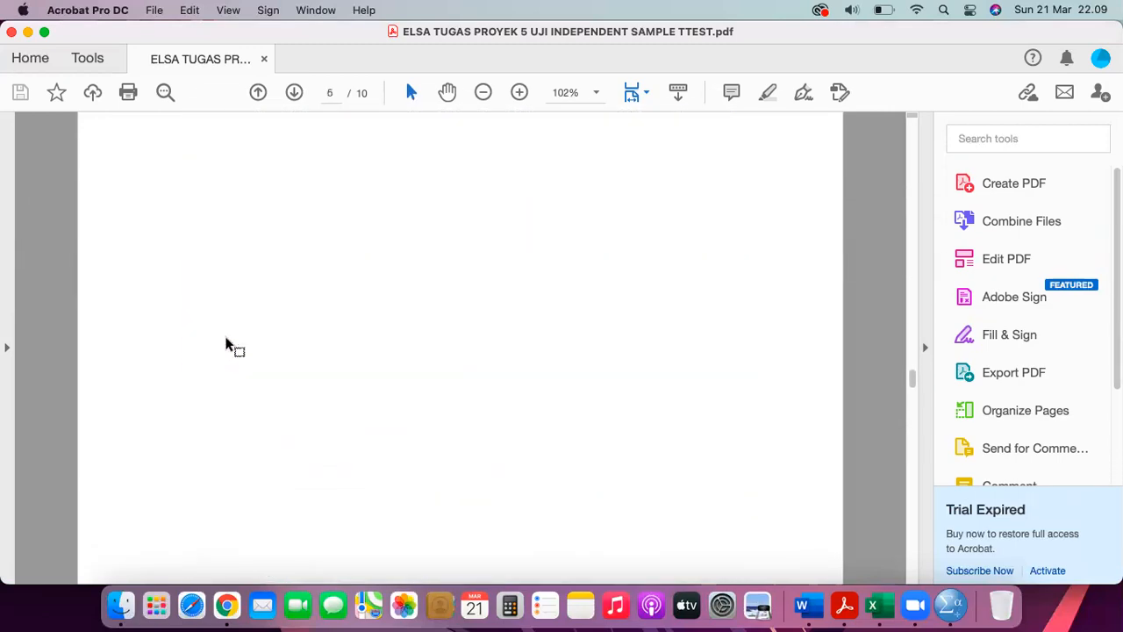
Review the second report in the PDF, from its title and case description to the Tabel 3 homogeneity output.
scroll(226, 339, down, 5)
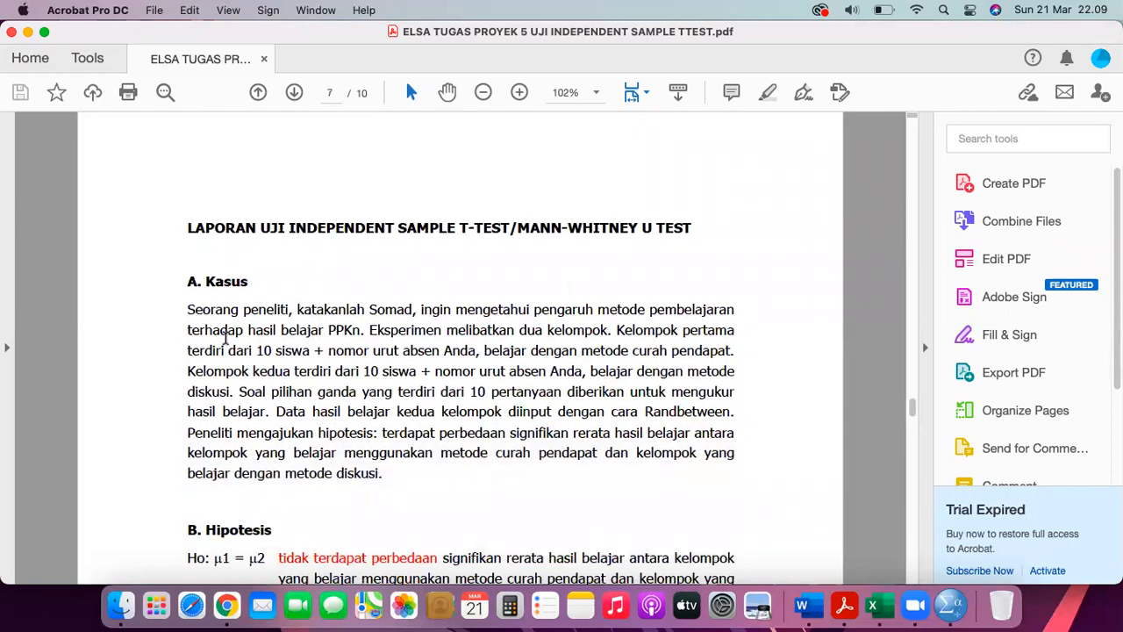
scroll(225, 338, up, 2)
scroll(225, 338, down, 2)
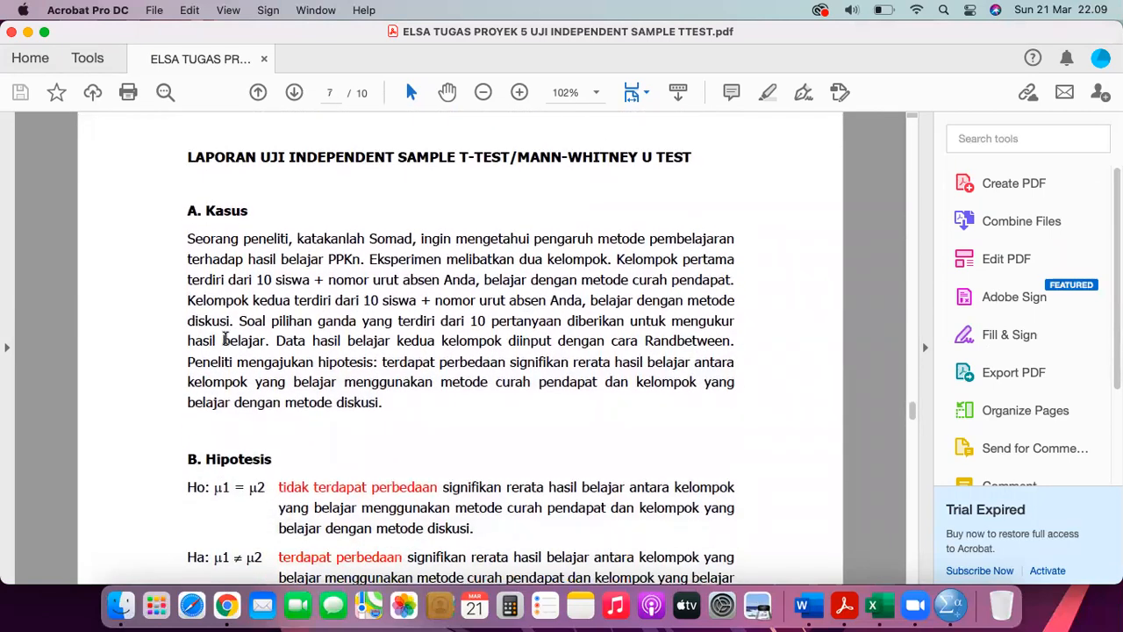
scroll(225, 338, up, 1)
scroll(225, 340, down, 20)
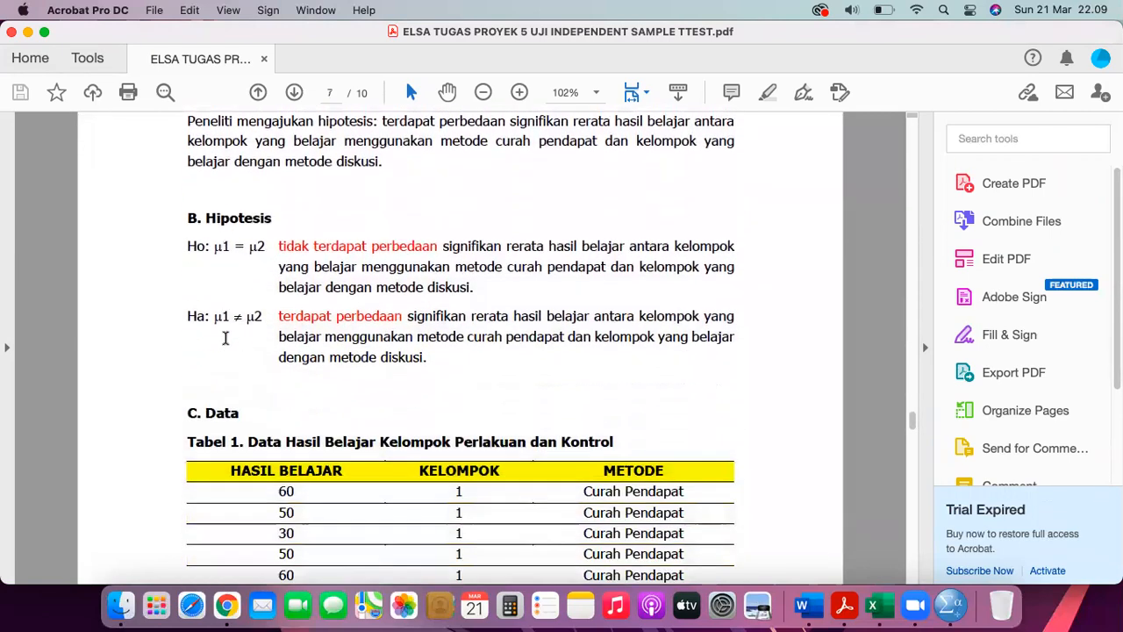
scroll(226, 345, down, 20)
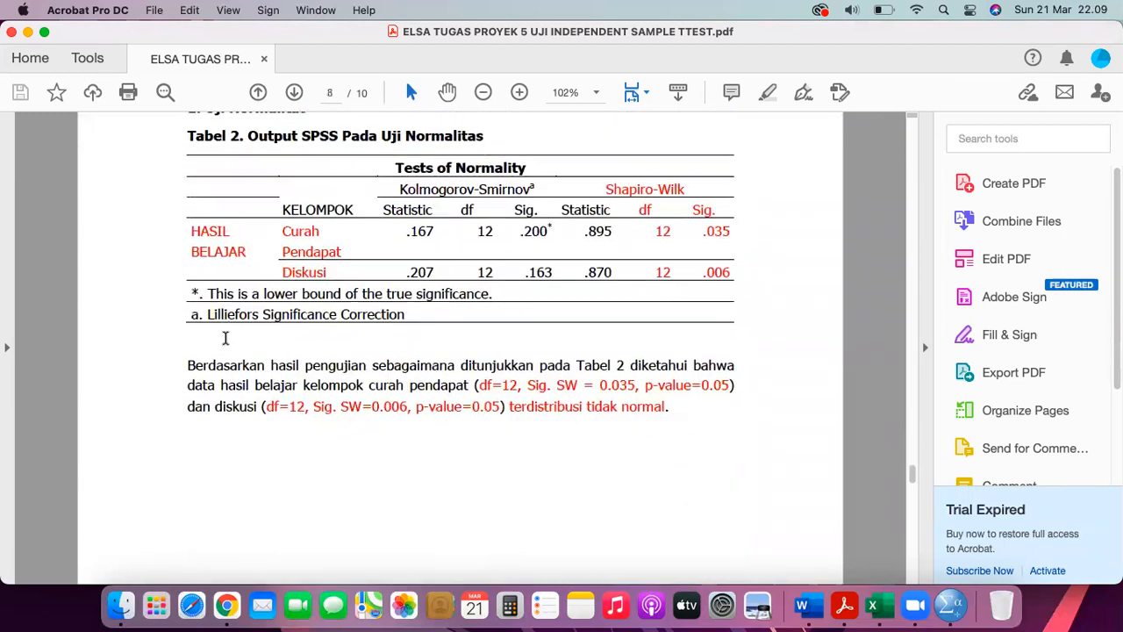
scroll(226, 345, down, 20)
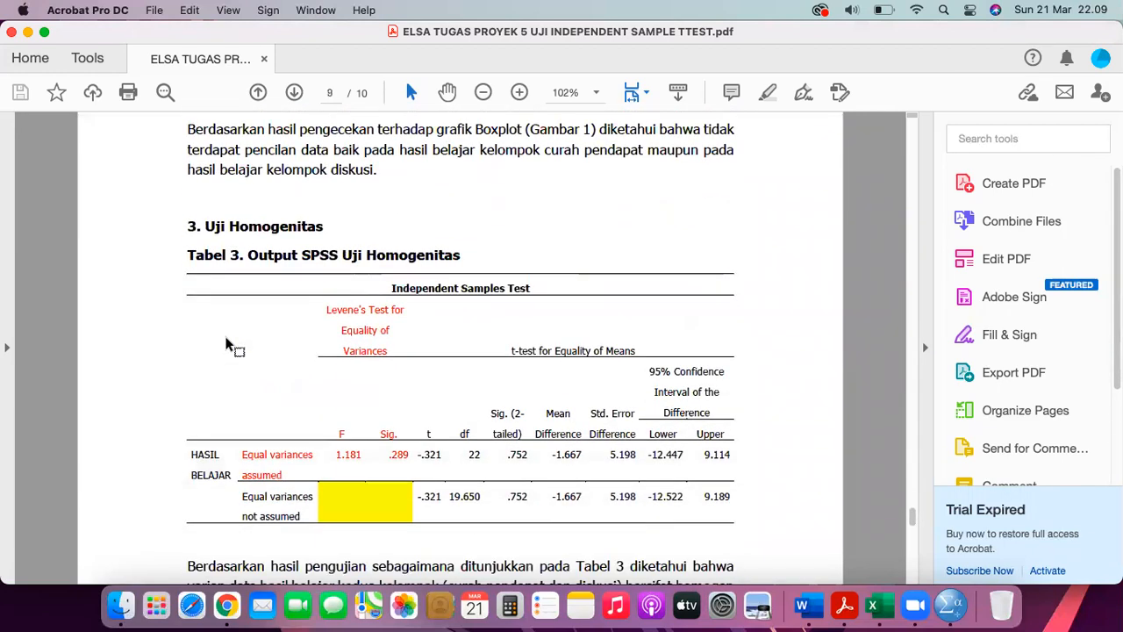
Close the PDF and the SPSS output viewer, declining to save the viewer's contents.
click(11, 32)
click(11, 32)
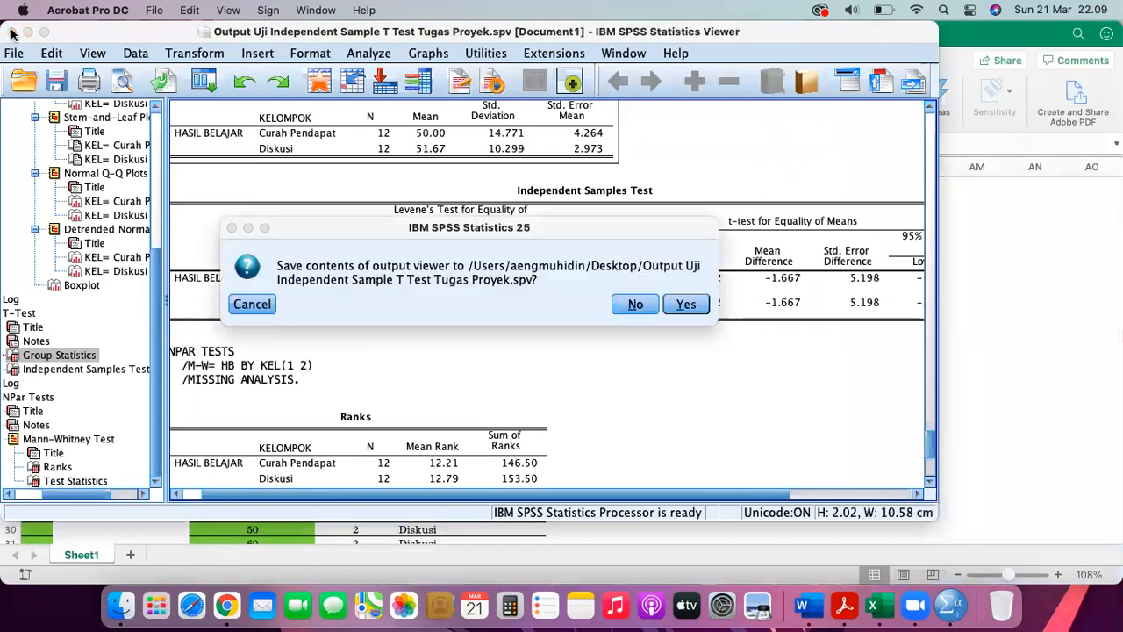
click(637, 301)
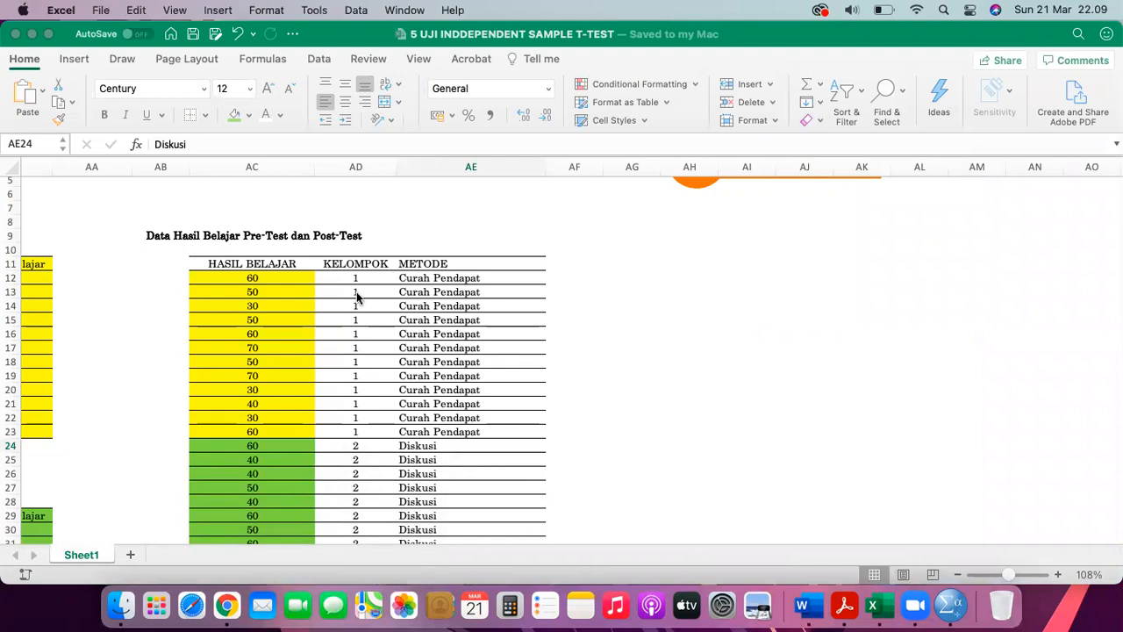
Return to the beginning of the Excel worksheet with the research case and select cell C2.
scroll(357, 298, left, 5)
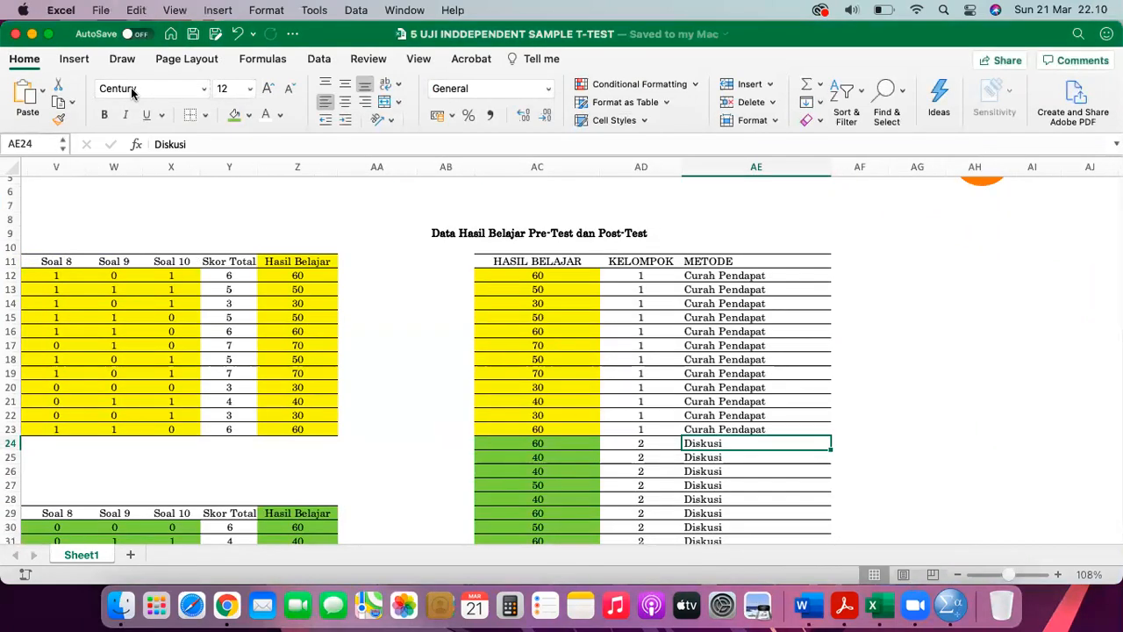
scroll(135, 222, left, 5)
scroll(140, 224, left, 10)
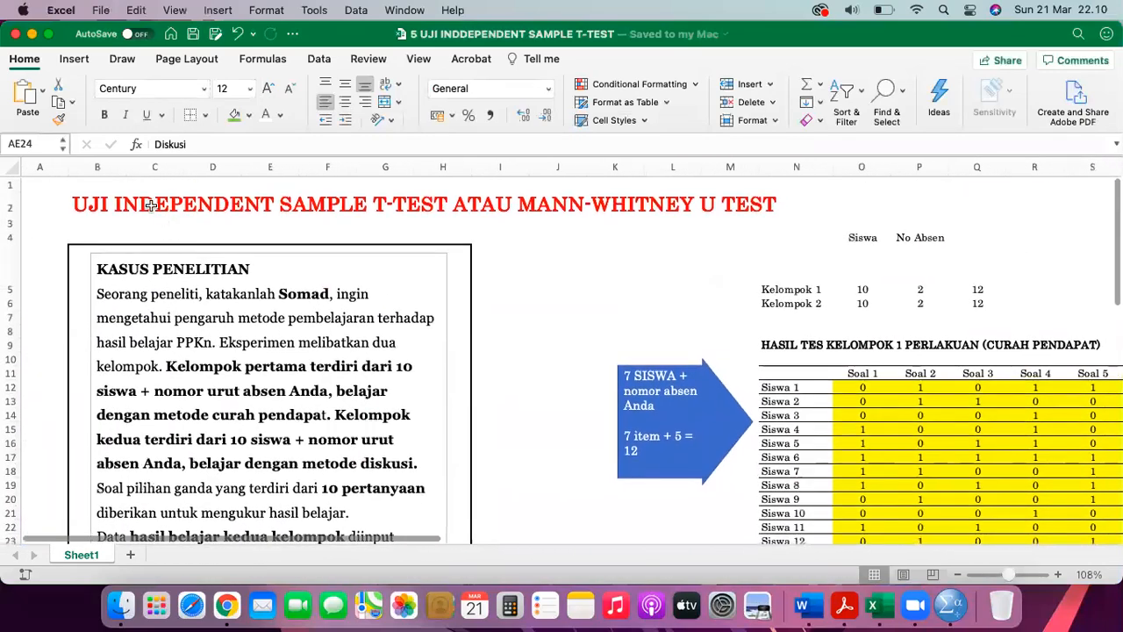
click(151, 203)
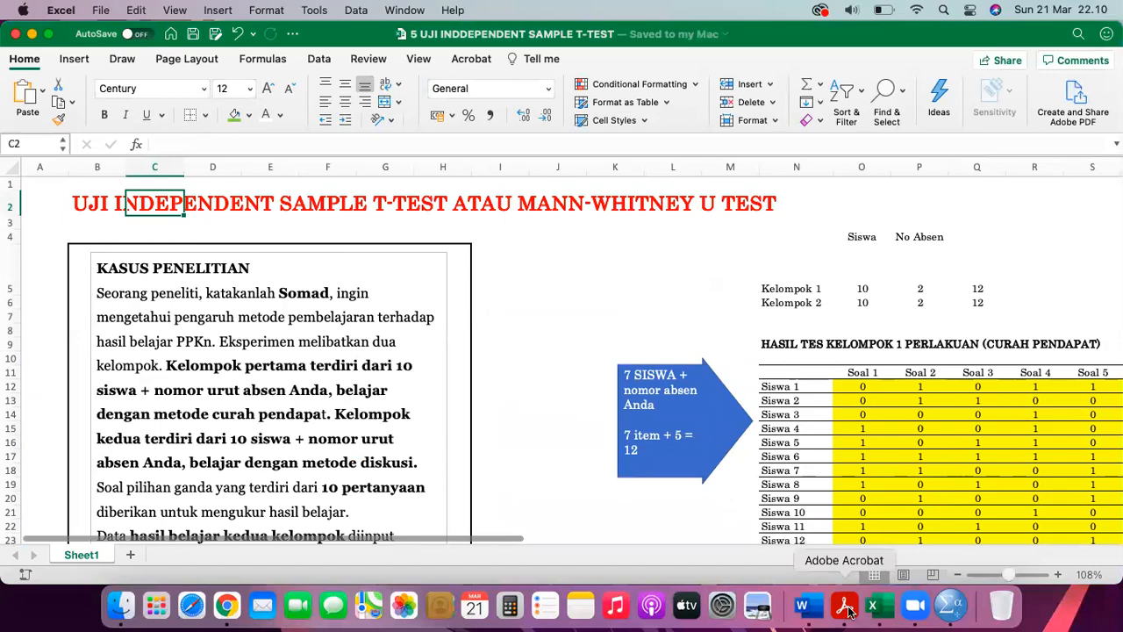